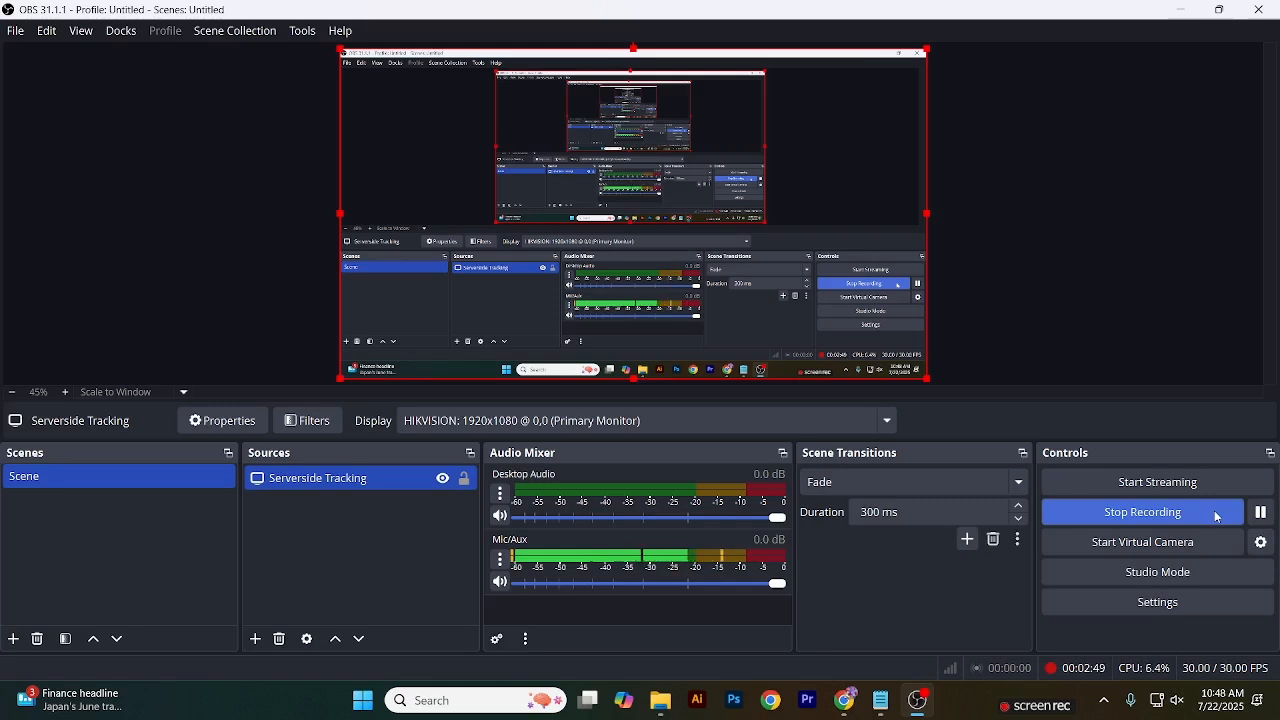
Switch to the Chrome window showing Ads Manager and open a new browser tab
{"action": "left_click", "coordinate": [848, 698]}
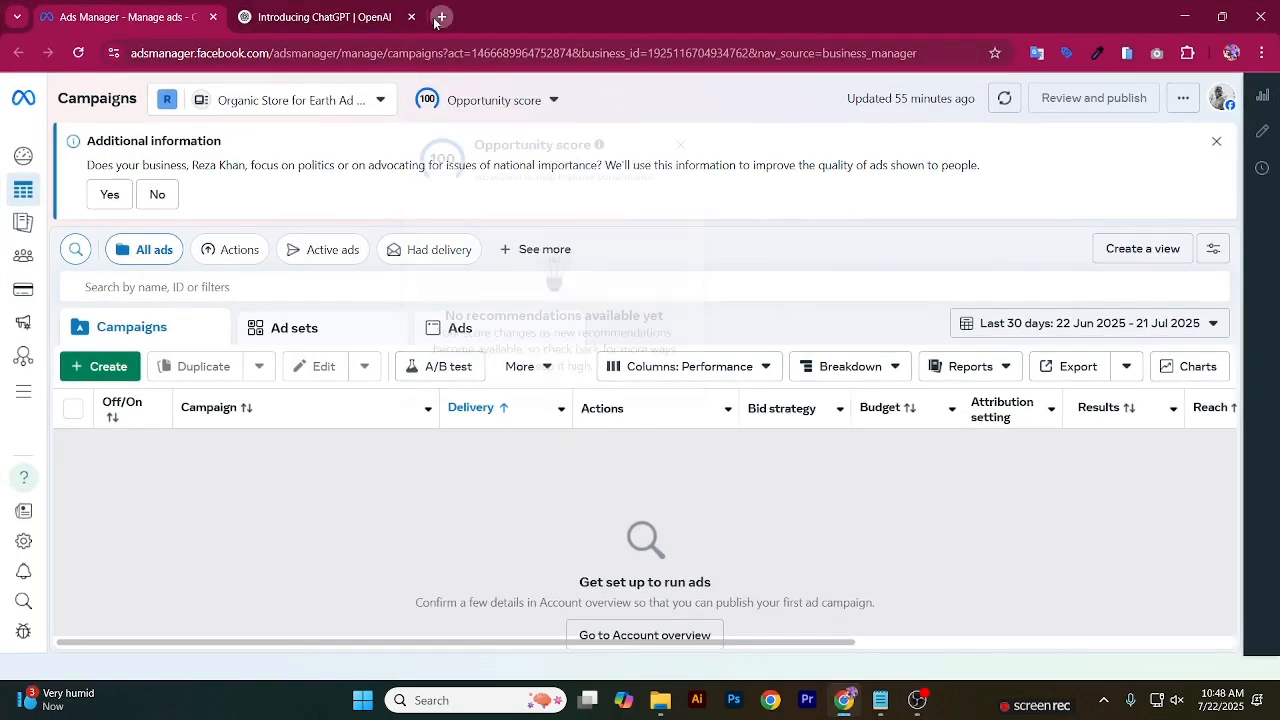
{"action": "left_click", "coordinate": [441, 17]}
{"action": "type", "text": "wh"}
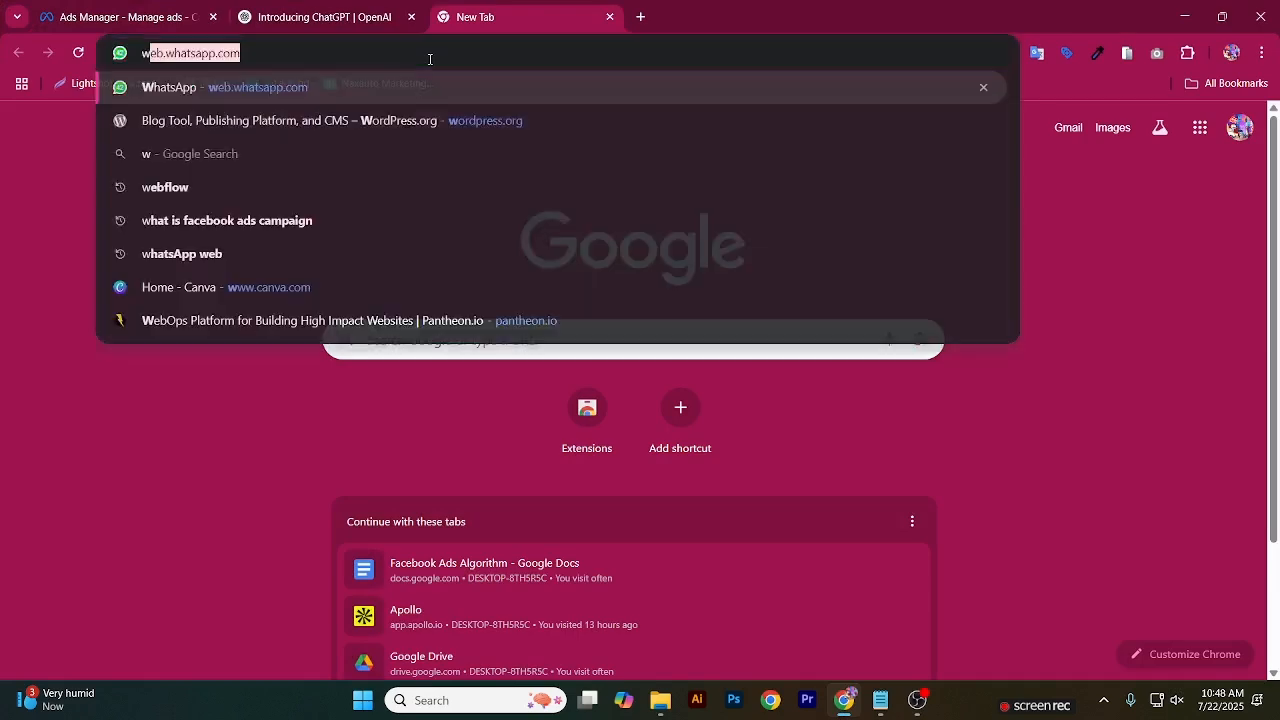
{"action": "key", "text": "BackSpace"}
{"action": "key", "text": "BackSpace"}
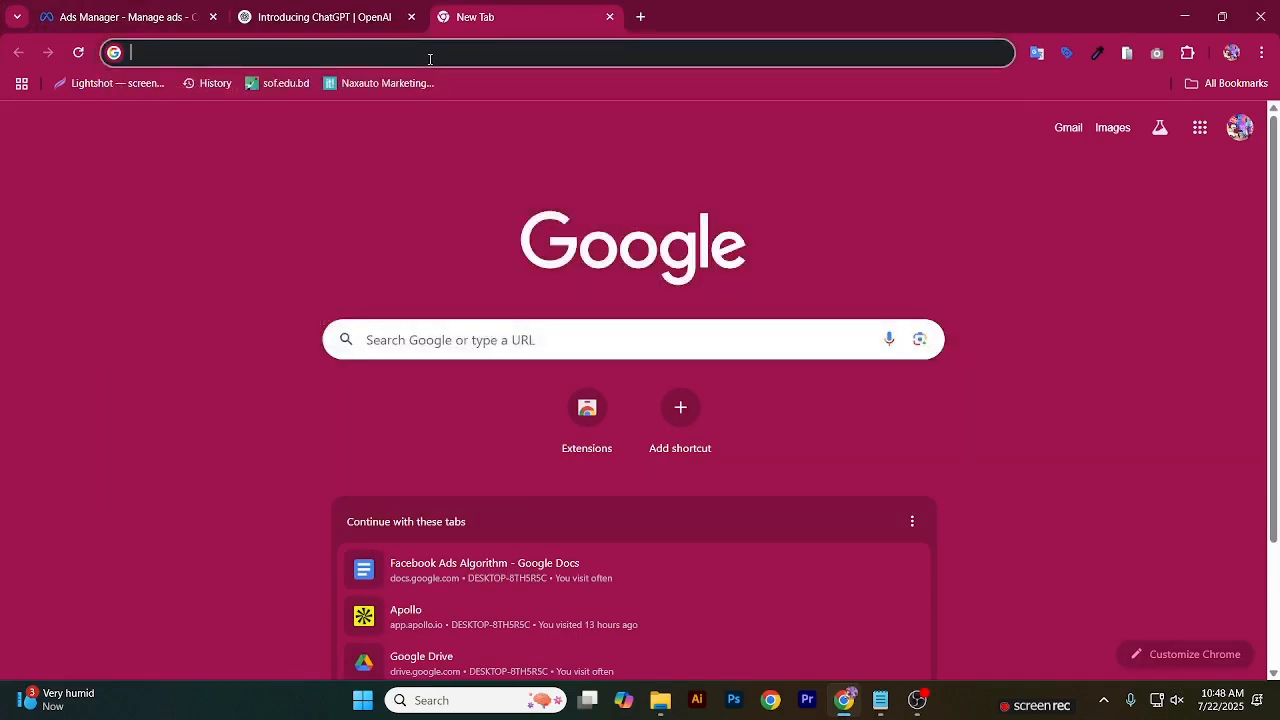
{"action": "type", "text": "w"}
{"action": "key", "text": "BackSpace"}
Search Google for "compare campaign objectives in meta bads"
{"action": "type", "text": "compare "}
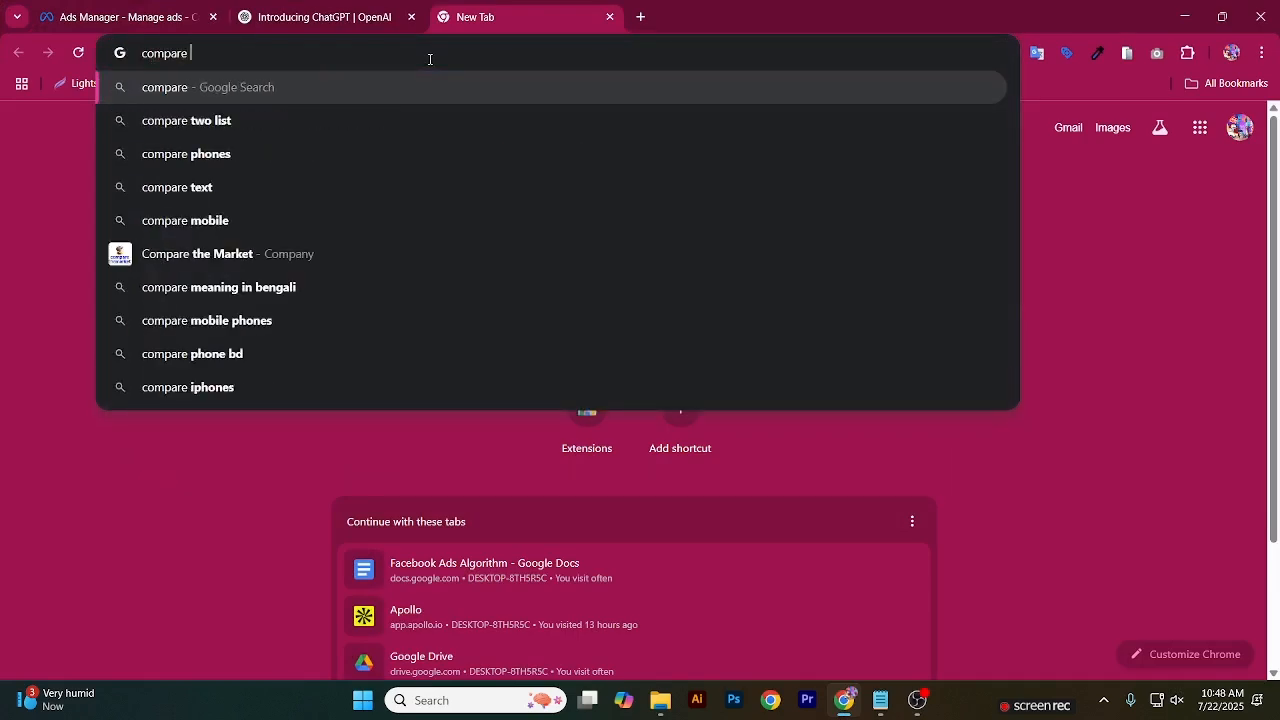
{"action": "type", "text": "cam"}
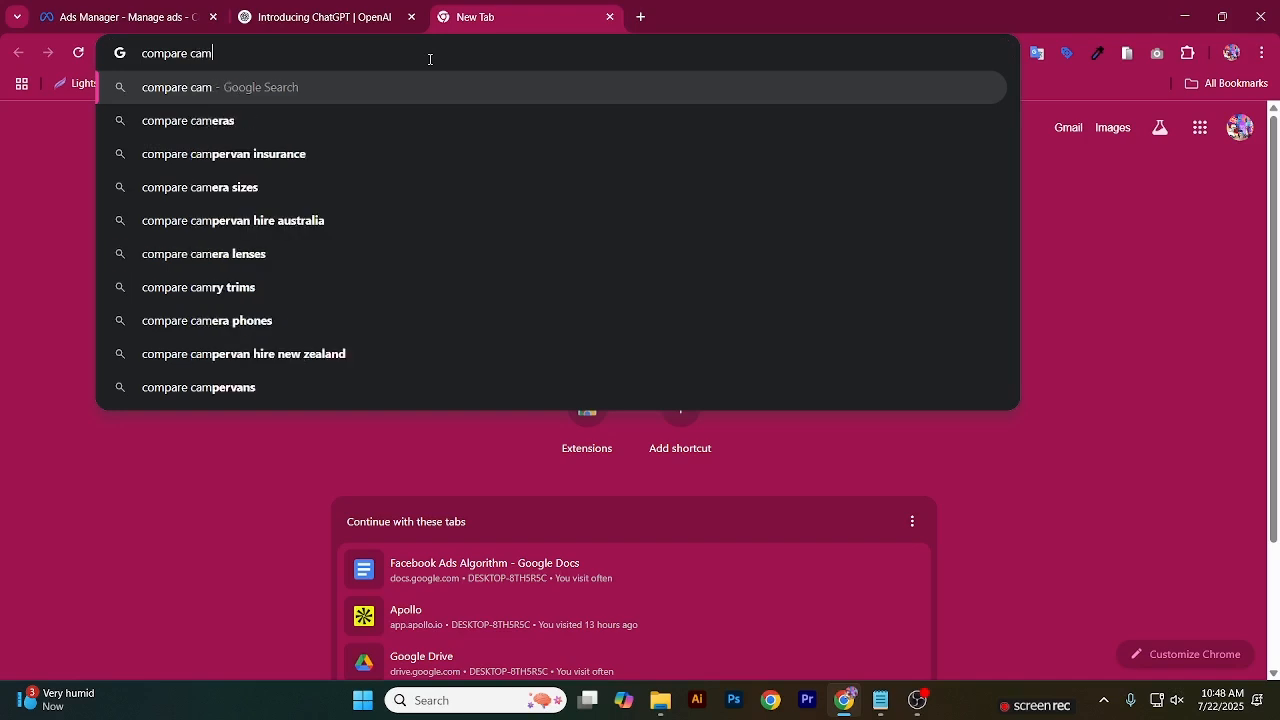
{"action": "key", "text": "BackSpace"}
{"action": "type", "text": "mpai"}
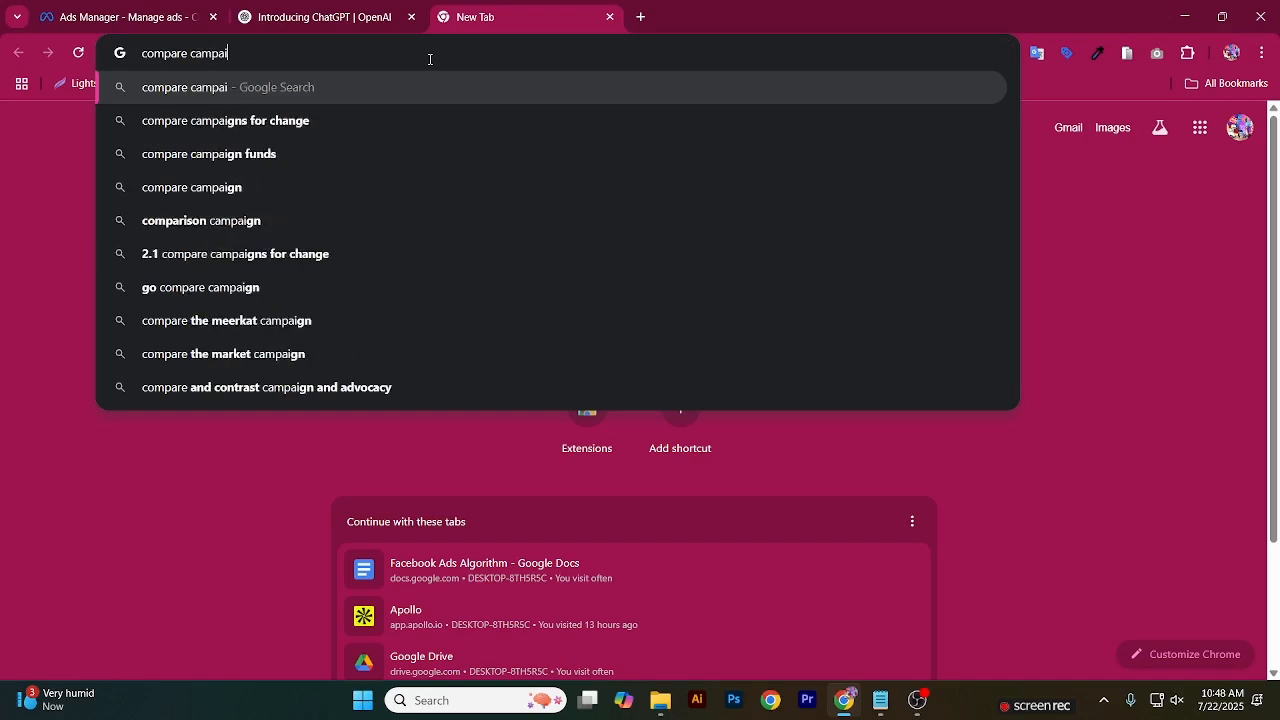
{"action": "type", "text": "gn obje"}
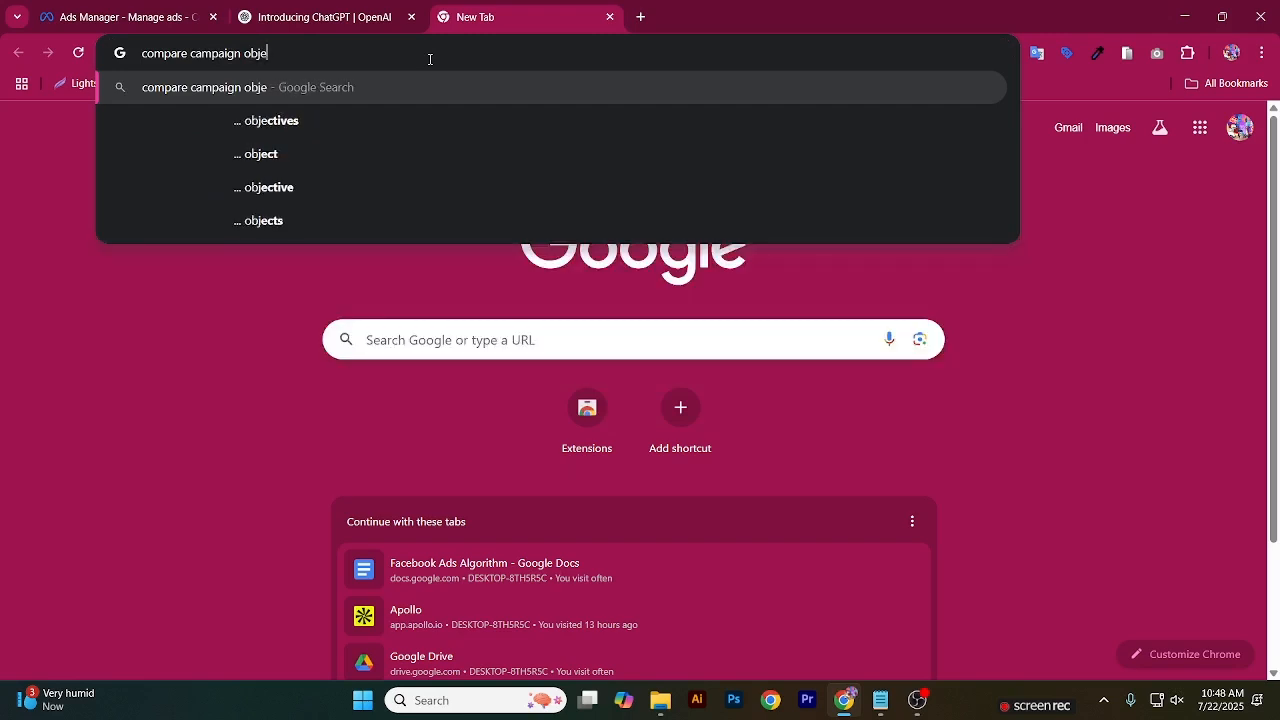
{"action": "type", "text": "ctive"}
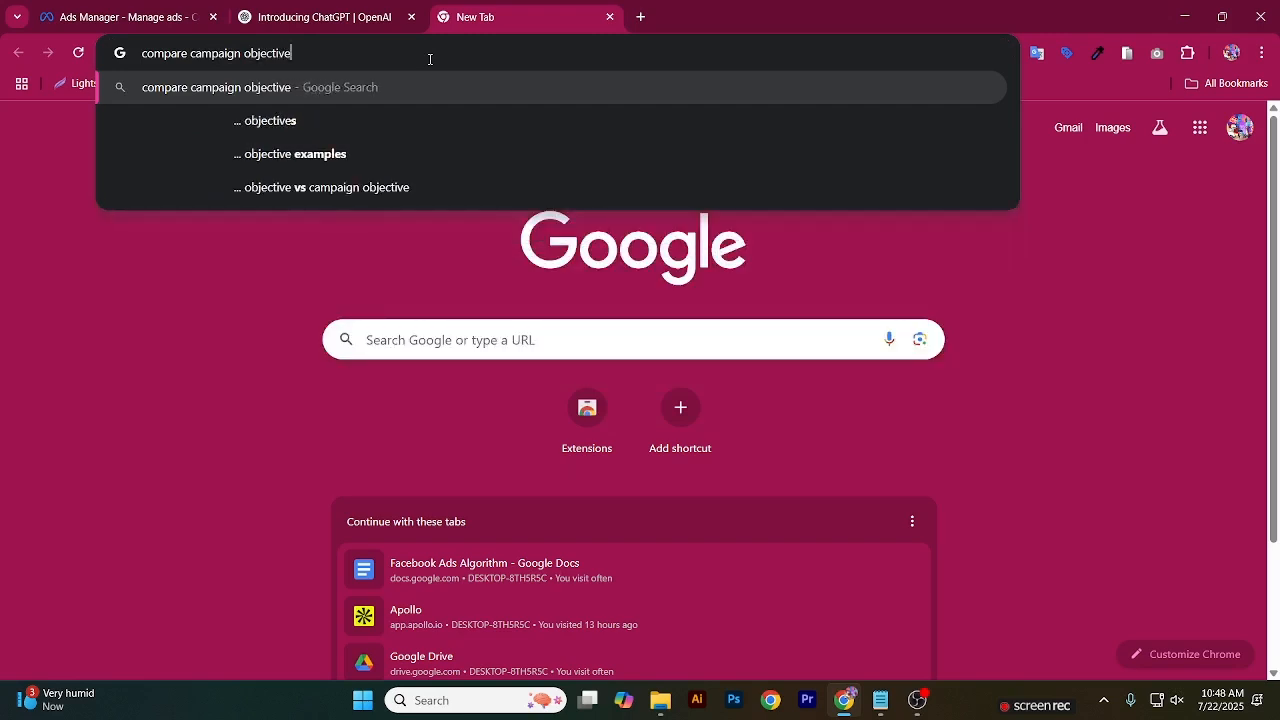
{"action": "type", "text": "s in meta bads"}
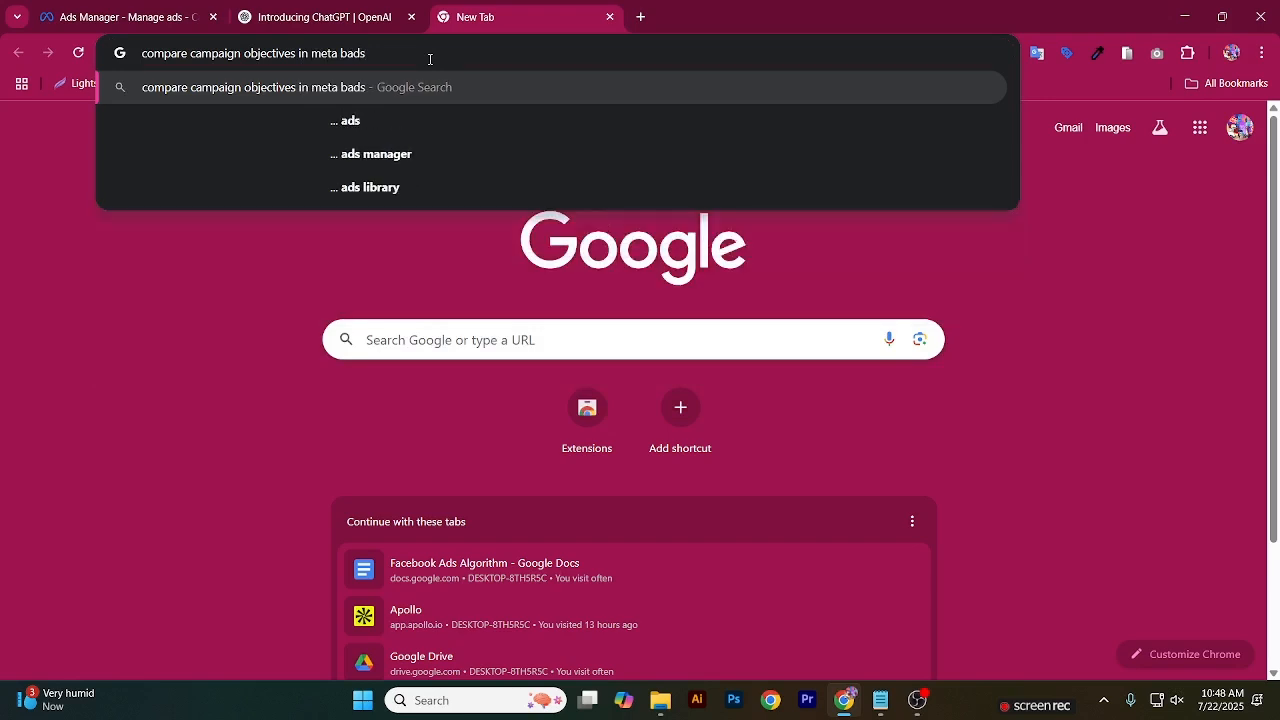
{"action": "key", "text": "Return"}
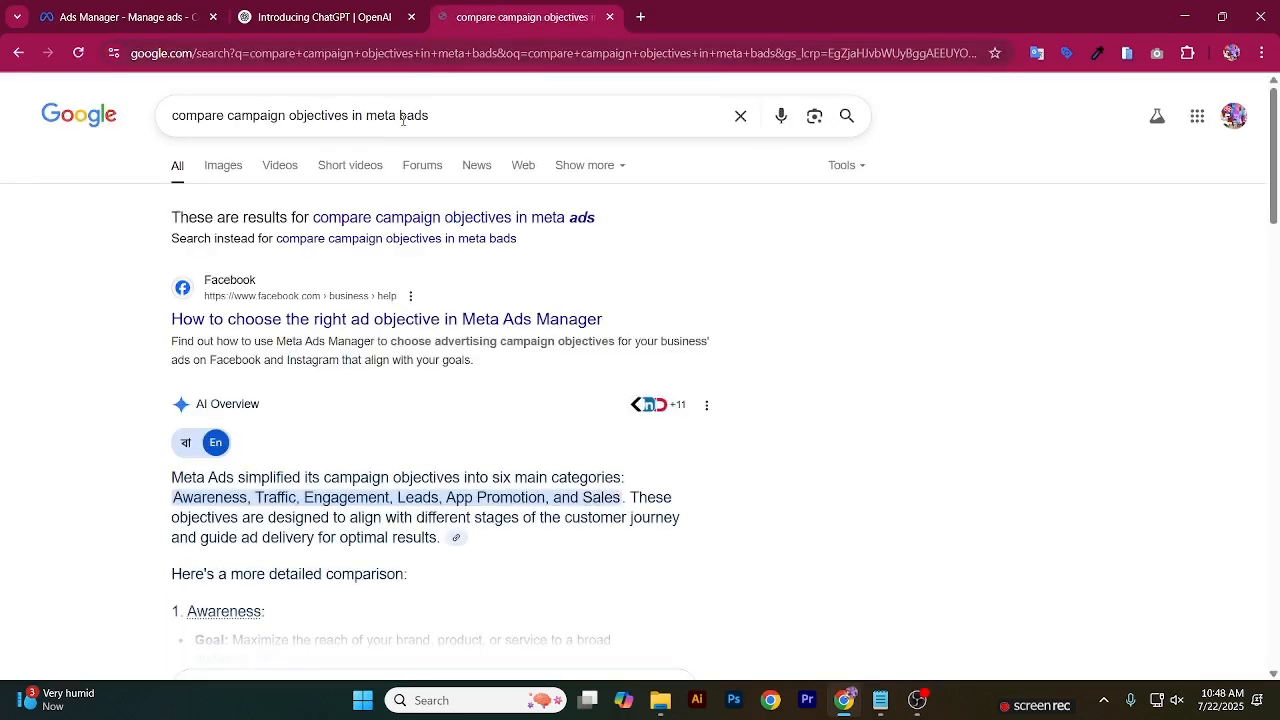
Correct the search query to "compare campaign objectives in meta ads" and run it again
{"action": "left_click_drag", "start_coordinate": [401, 116], "coordinate": [413, 116]}
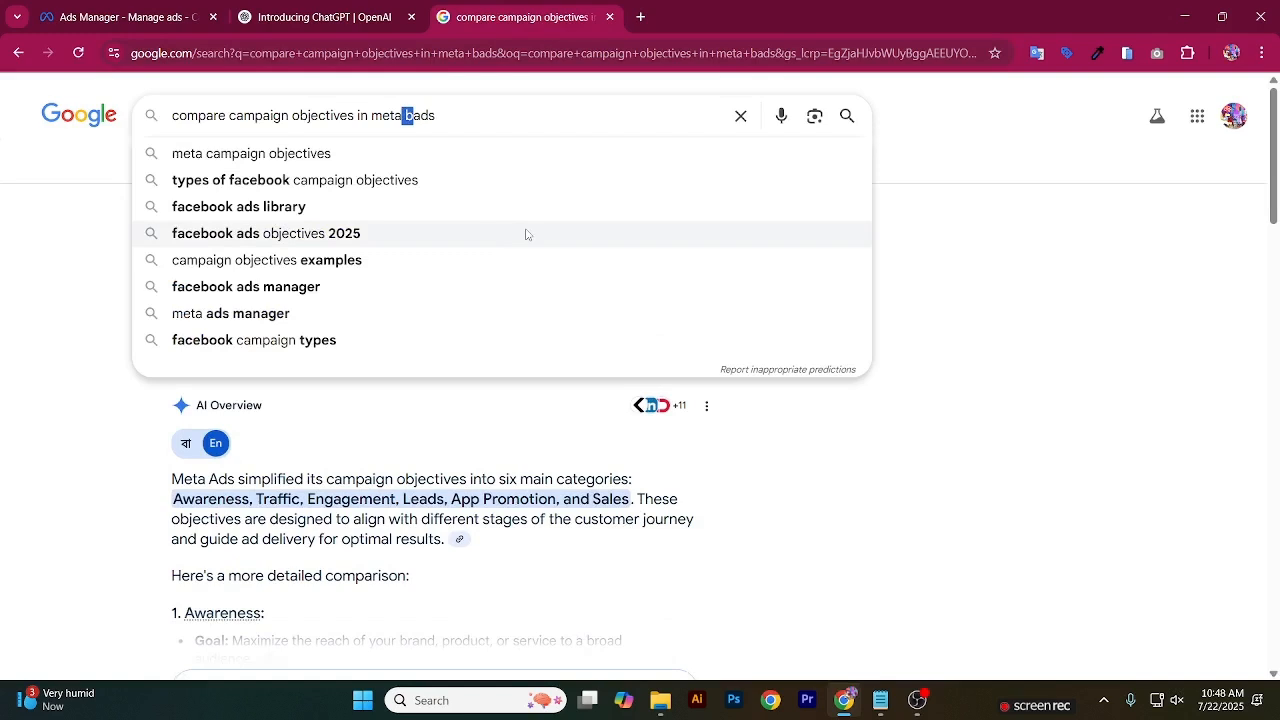
{"action": "key", "text": "BackSpace"}
{"action": "key", "text": "Return"}
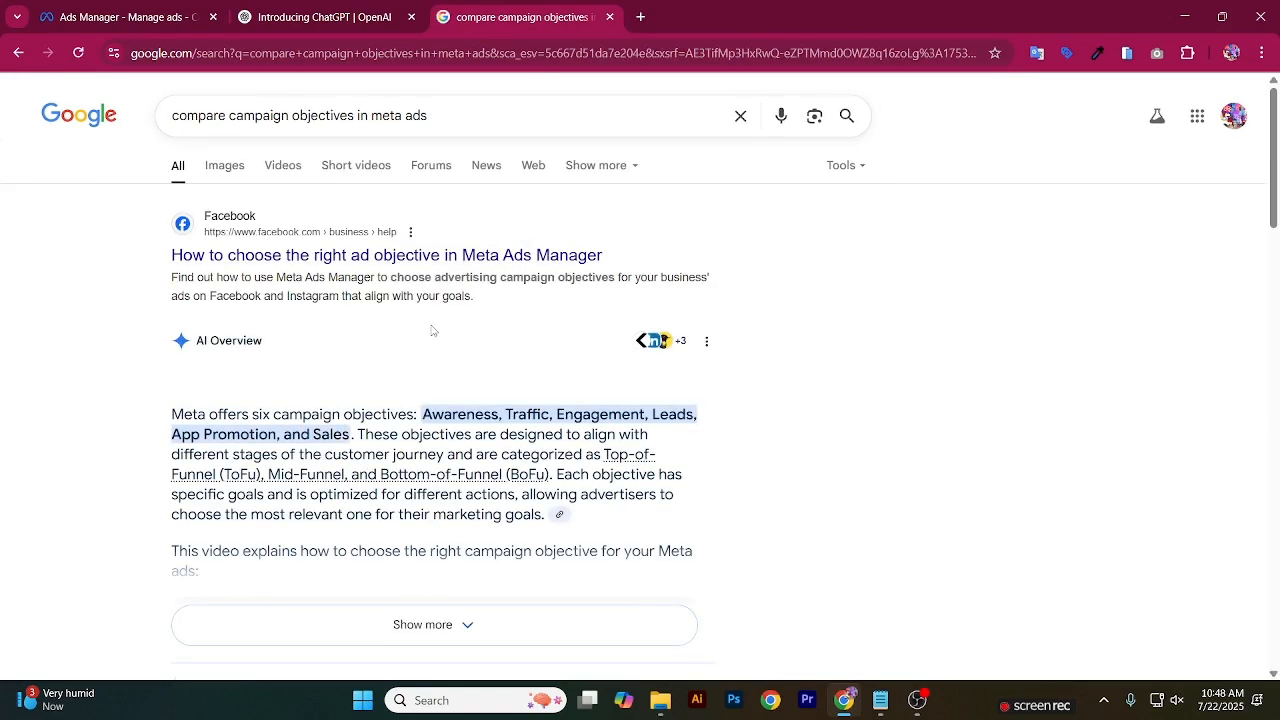
Open the Facebook result "How to choose the right ad objective in Meta Ads Manager" in a separate tab
{"action": "scroll", "coordinate": [462, 318], "scroll_direction": "down", "scroll_amount": 1}
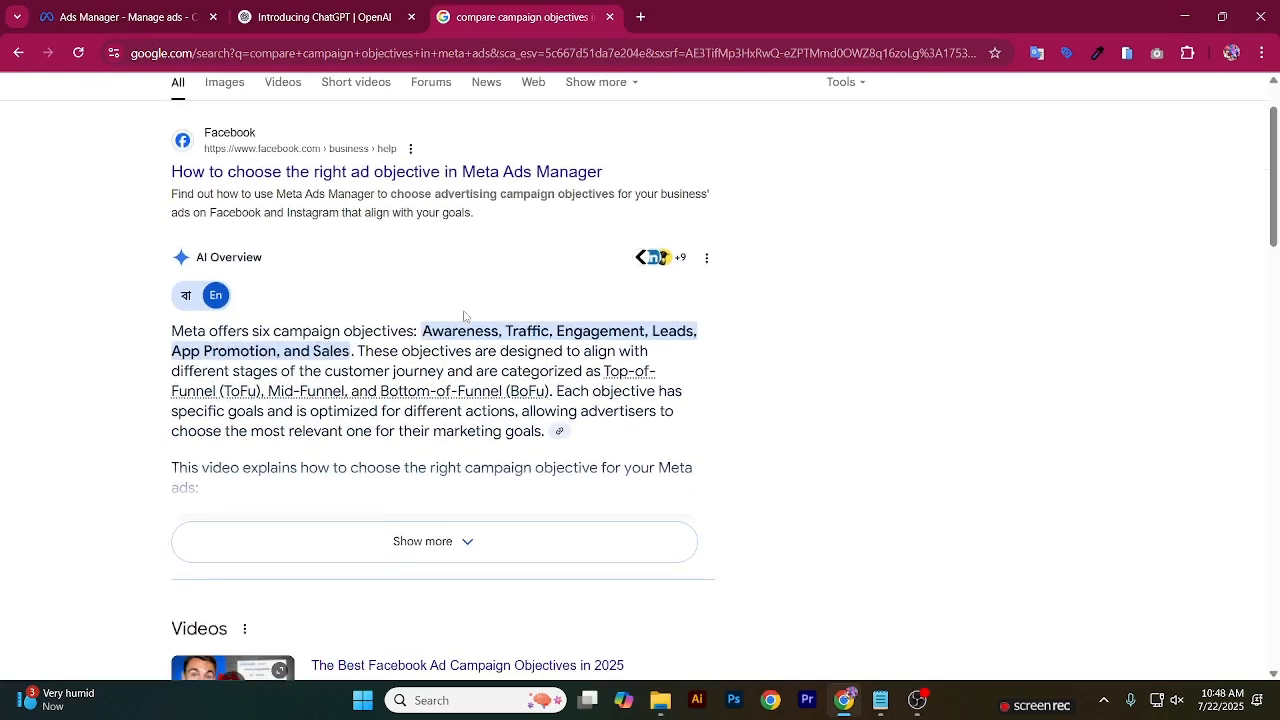
{"action": "scroll", "coordinate": [464, 317], "scroll_direction": "down", "scroll_amount": 2}
{"action": "scroll", "coordinate": [464, 317], "scroll_direction": "up", "scroll_amount": 2}
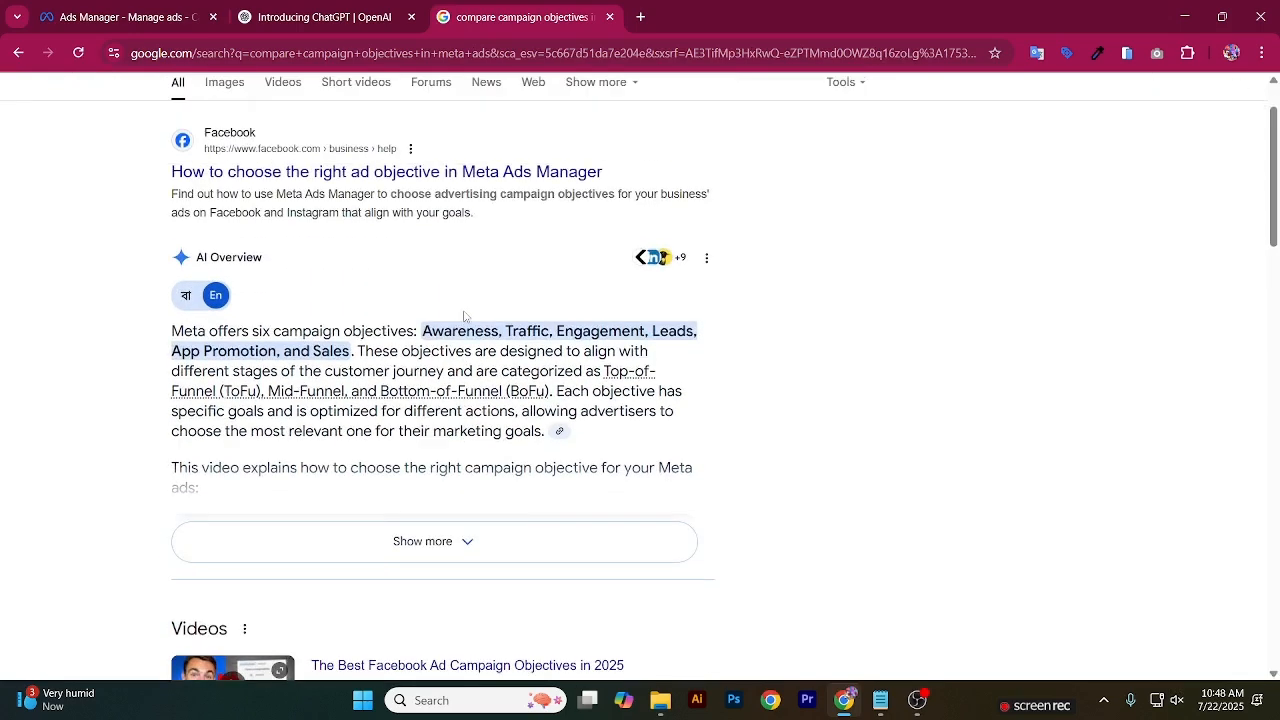
{"action": "right_click", "coordinate": [404, 183]}
{"action": "left_click", "coordinate": [448, 198]}
Open the Madgicx result "What Are the 6 New Meta Campaign Objectives?" in a separate tab
{"action": "scroll", "coordinate": [455, 313], "scroll_direction": "down", "scroll_amount": 3}
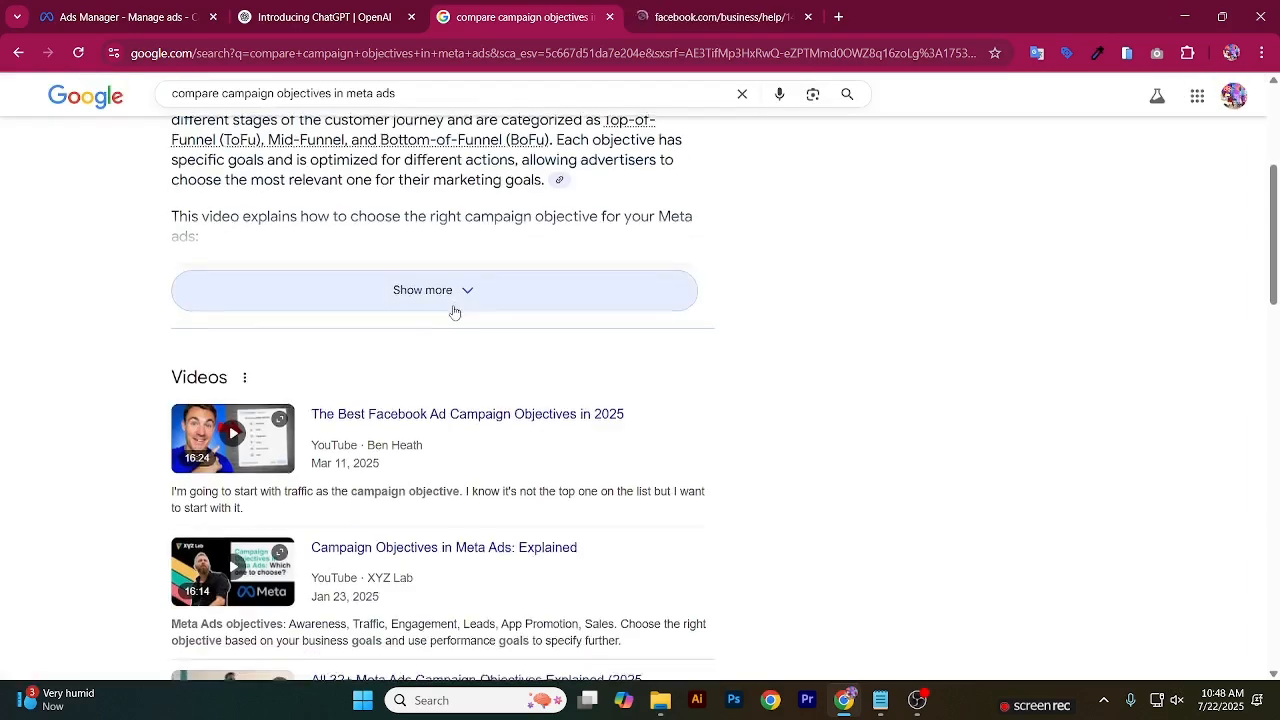
{"action": "scroll", "coordinate": [455, 313], "scroll_direction": "down", "scroll_amount": 5}
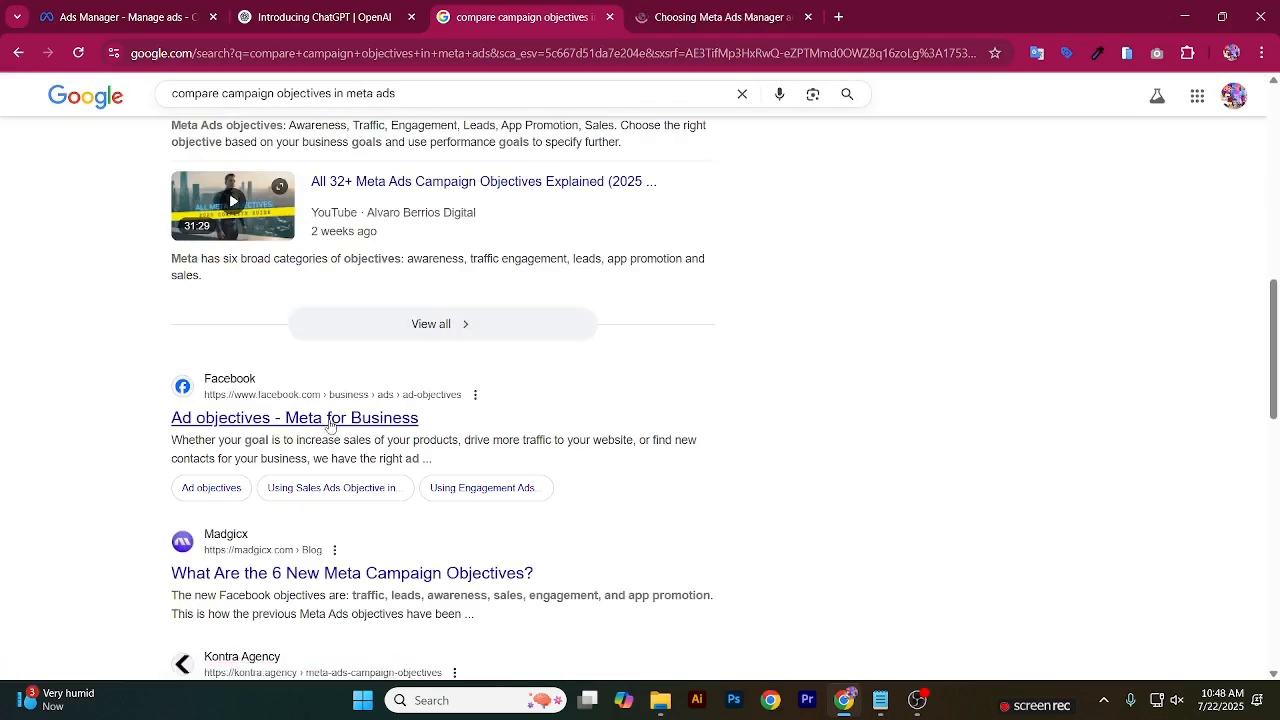
{"action": "scroll", "coordinate": [330, 427], "scroll_direction": "down", "scroll_amount": 2}
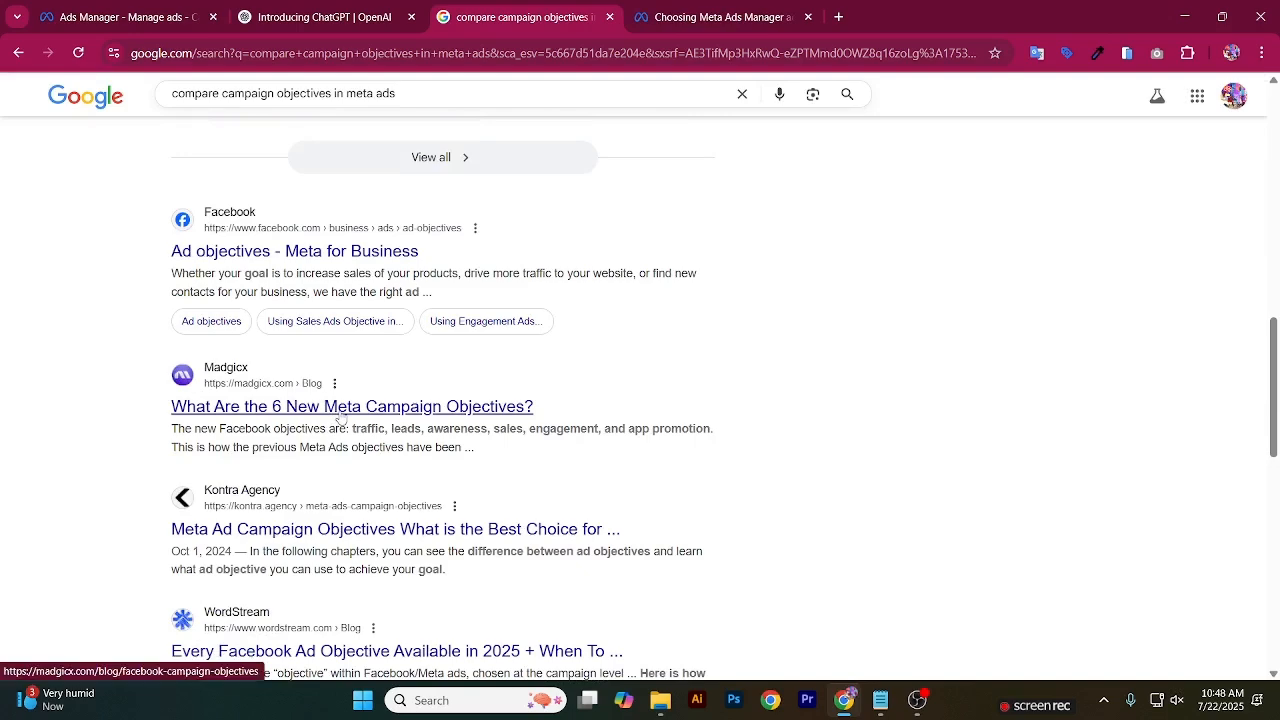
{"action": "right_click", "coordinate": [340, 417]}
{"action": "left_click", "coordinate": [390, 432]}
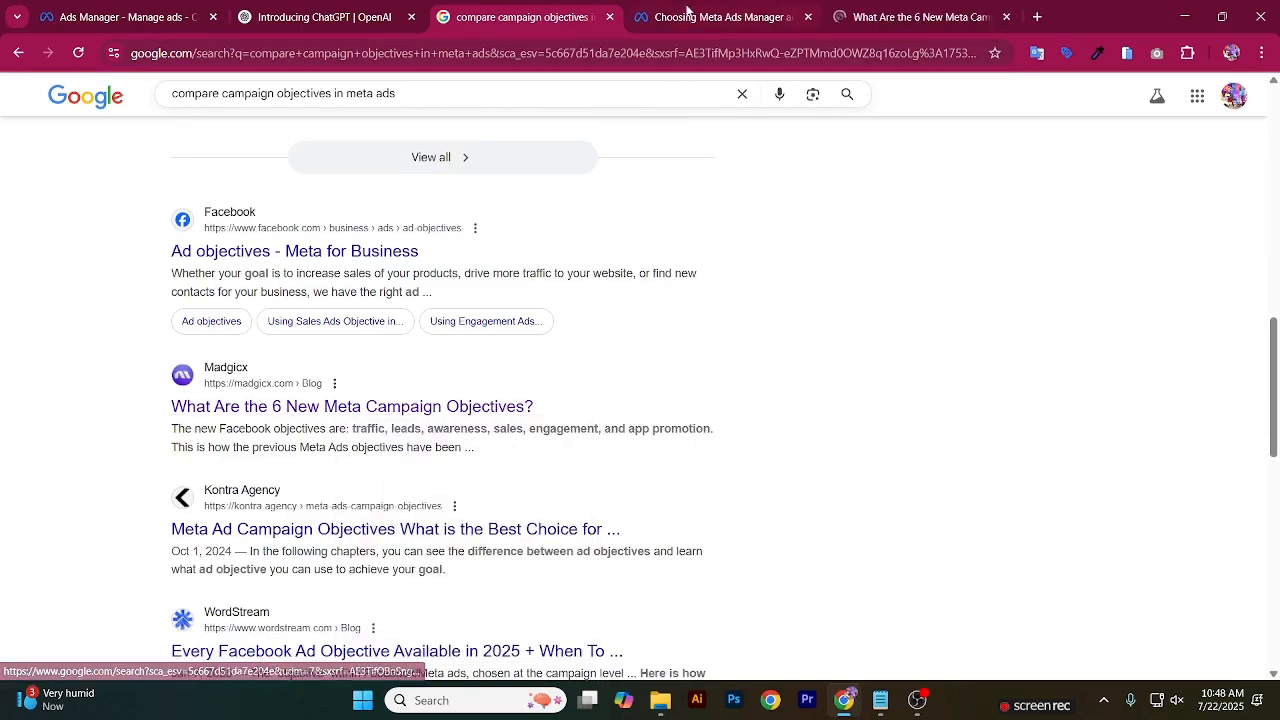
Go to the Meta Business Help Centre article and examine its table of ad objective choices in Ads Manager
{"action": "left_click", "coordinate": [687, 12]}
{"action": "scroll", "coordinate": [578, 340], "scroll_direction": "down", "scroll_amount": 2}
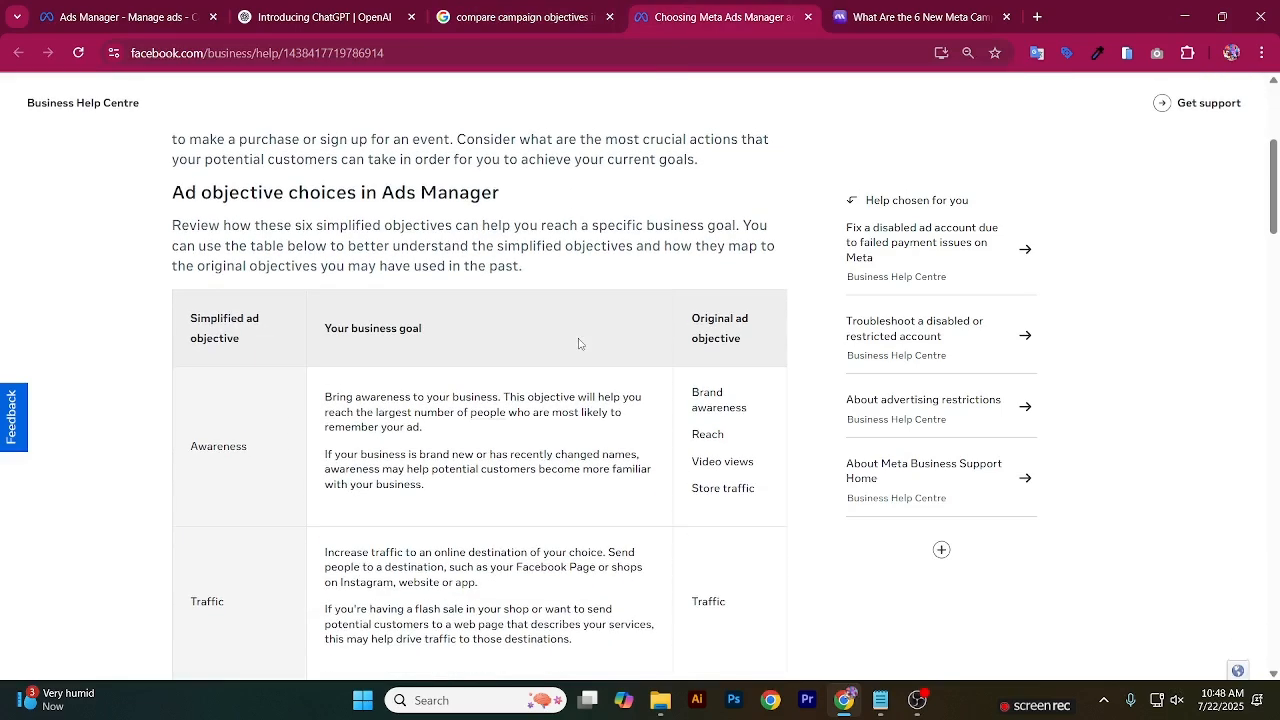
{"action": "scroll", "coordinate": [578, 343], "scroll_direction": "up", "scroll_amount": 1}
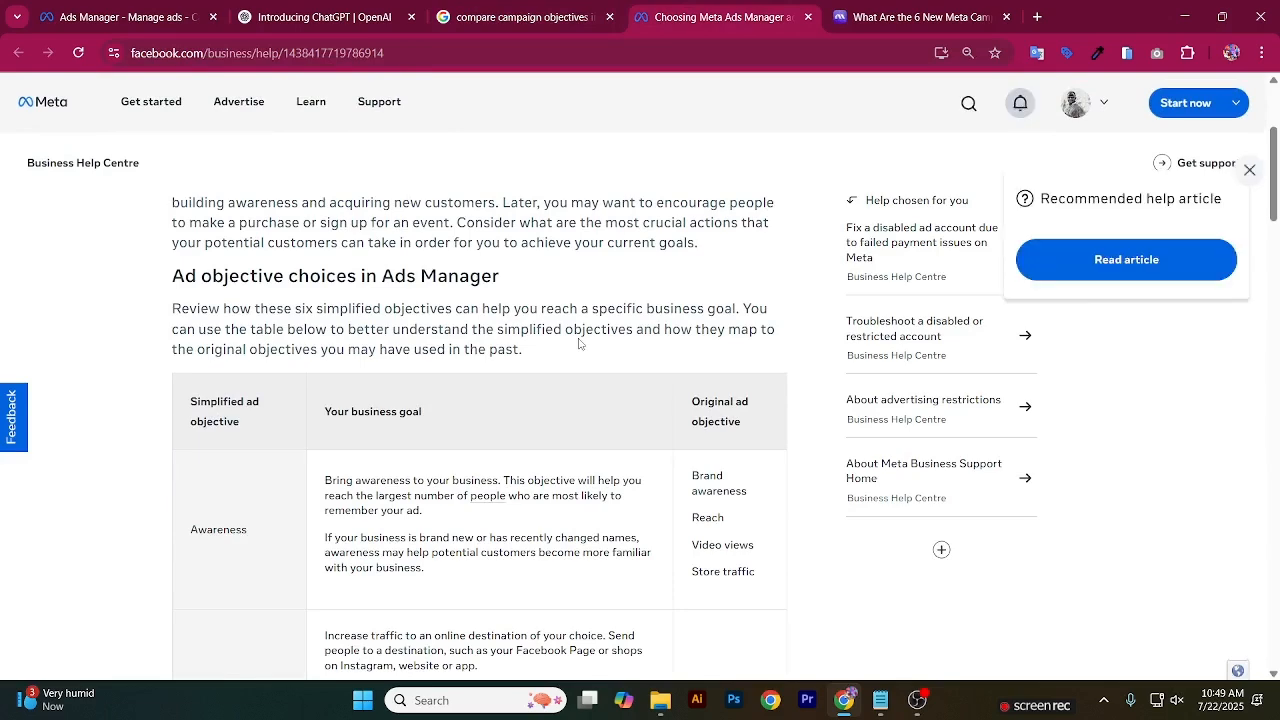
{"action": "scroll", "coordinate": [578, 343], "scroll_direction": "down", "scroll_amount": 2}
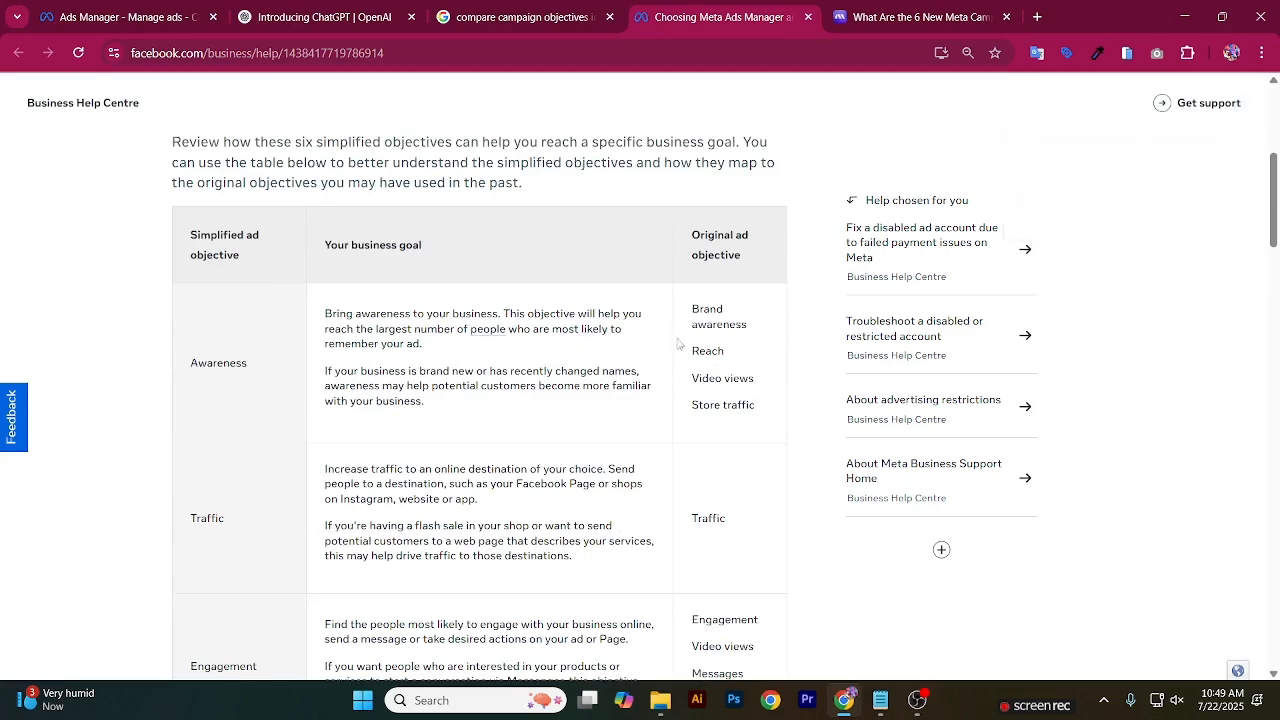
{"action": "scroll", "coordinate": [567, 337], "scroll_direction": "down", "scroll_amount": 1}
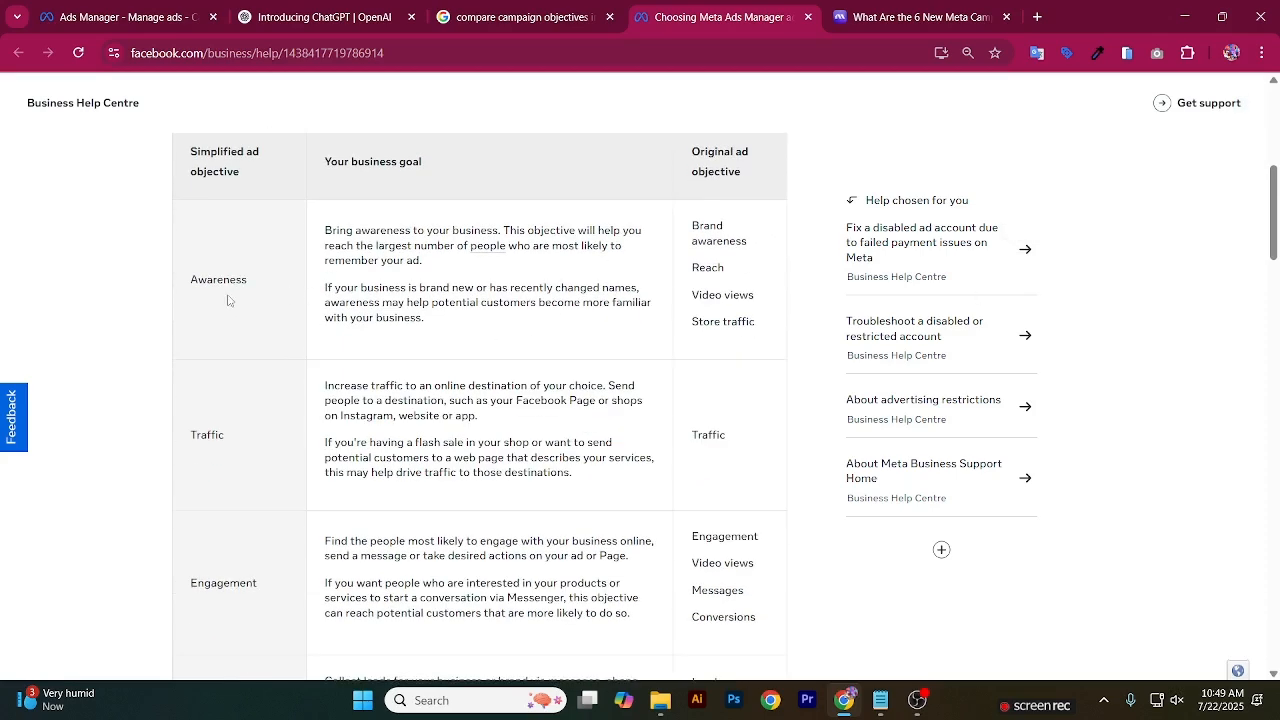
Highlight the Awareness entry and the table headings Simplified ad objective, Your business goal and Original ad objective while reading the table
{"action": "left_click_drag", "start_coordinate": [260, 286], "coordinate": [182, 278]}
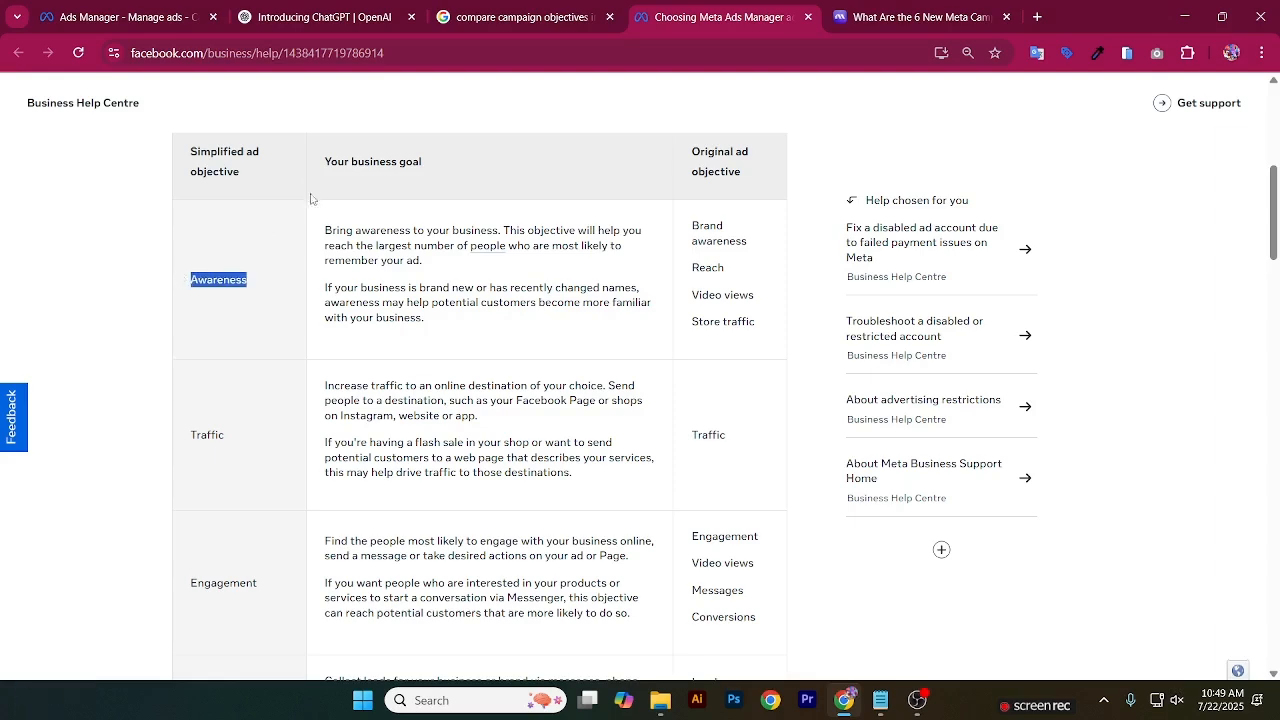
{"action": "left_click_drag", "start_coordinate": [322, 161], "coordinate": [477, 160]}
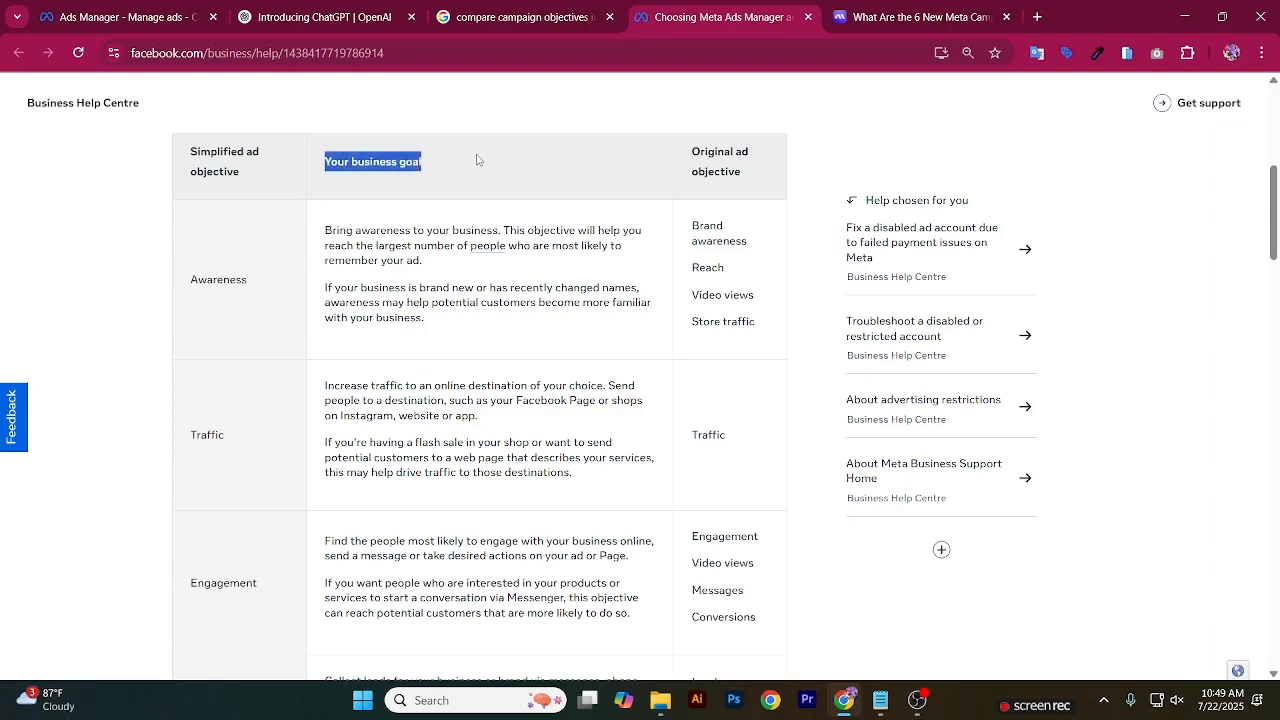
{"action": "scroll", "coordinate": [486, 163], "scroll_direction": "up", "scroll_amount": 1}
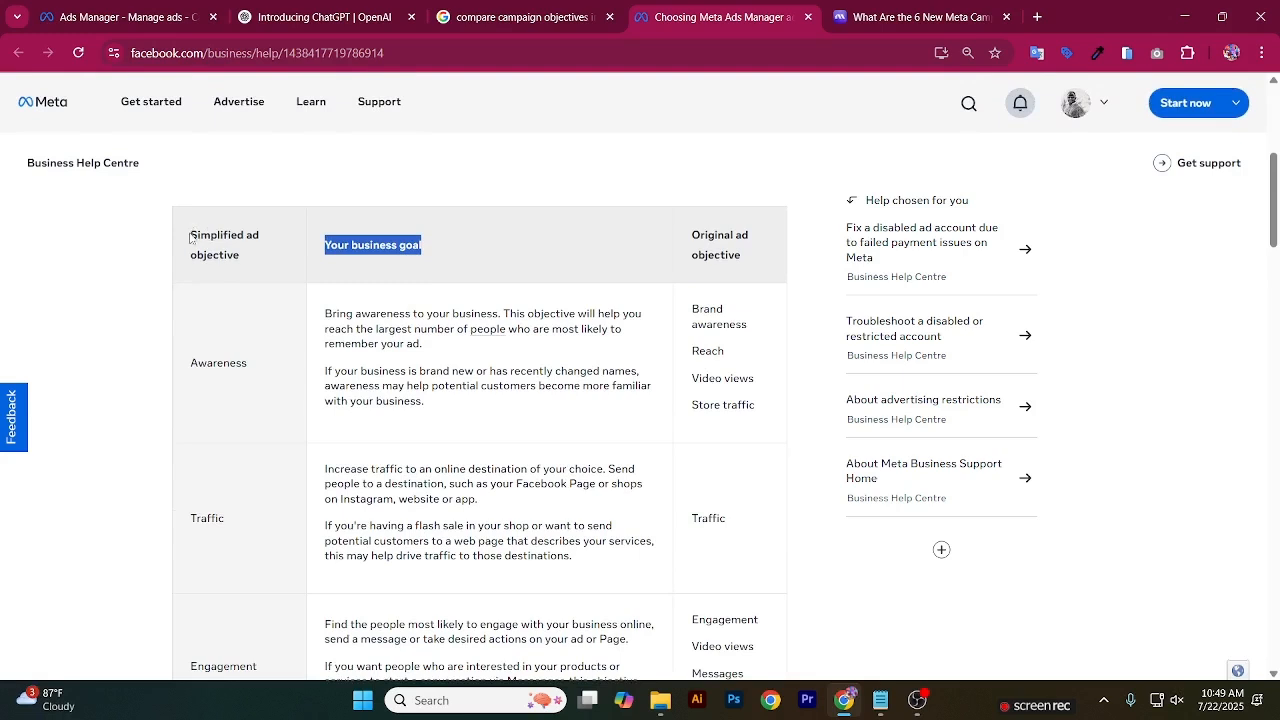
{"action": "left_click_drag", "start_coordinate": [190, 238], "coordinate": [245, 258]}
{"action": "left_click_drag", "start_coordinate": [324, 248], "coordinate": [429, 255]}
{"action": "left_click", "coordinate": [692, 243]}
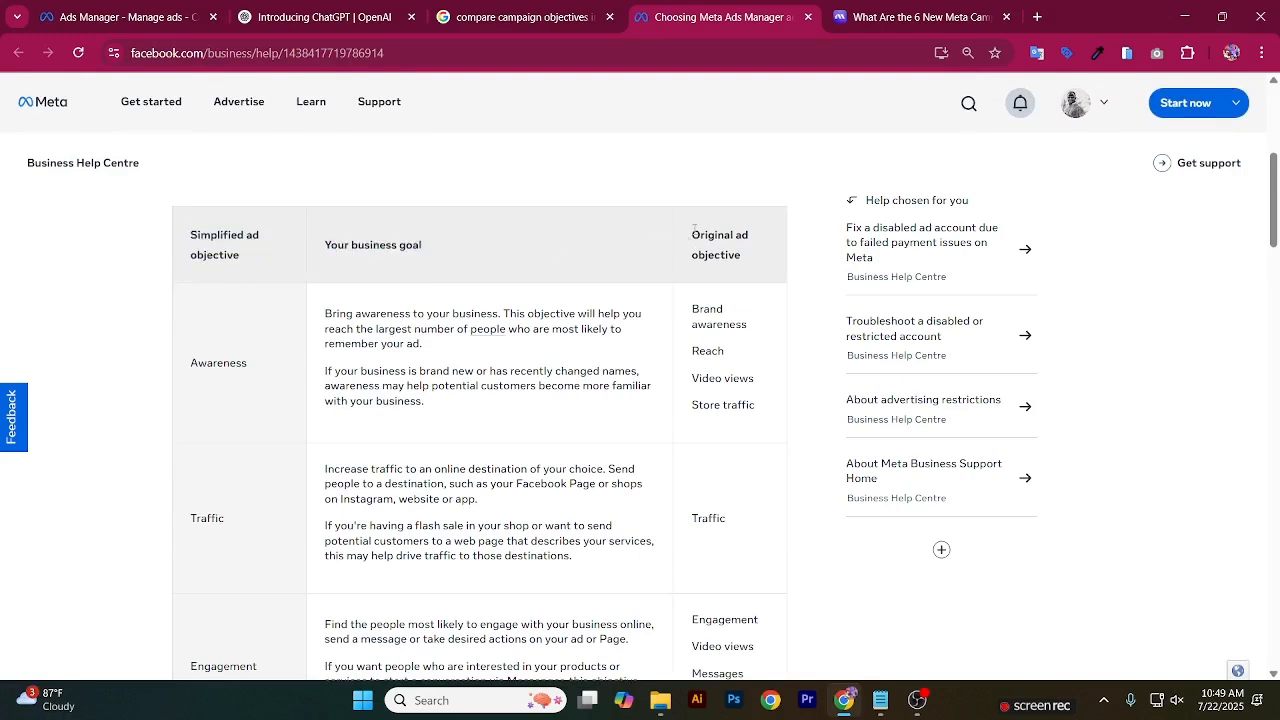
{"action": "left_click_drag", "start_coordinate": [693, 228], "coordinate": [753, 263]}
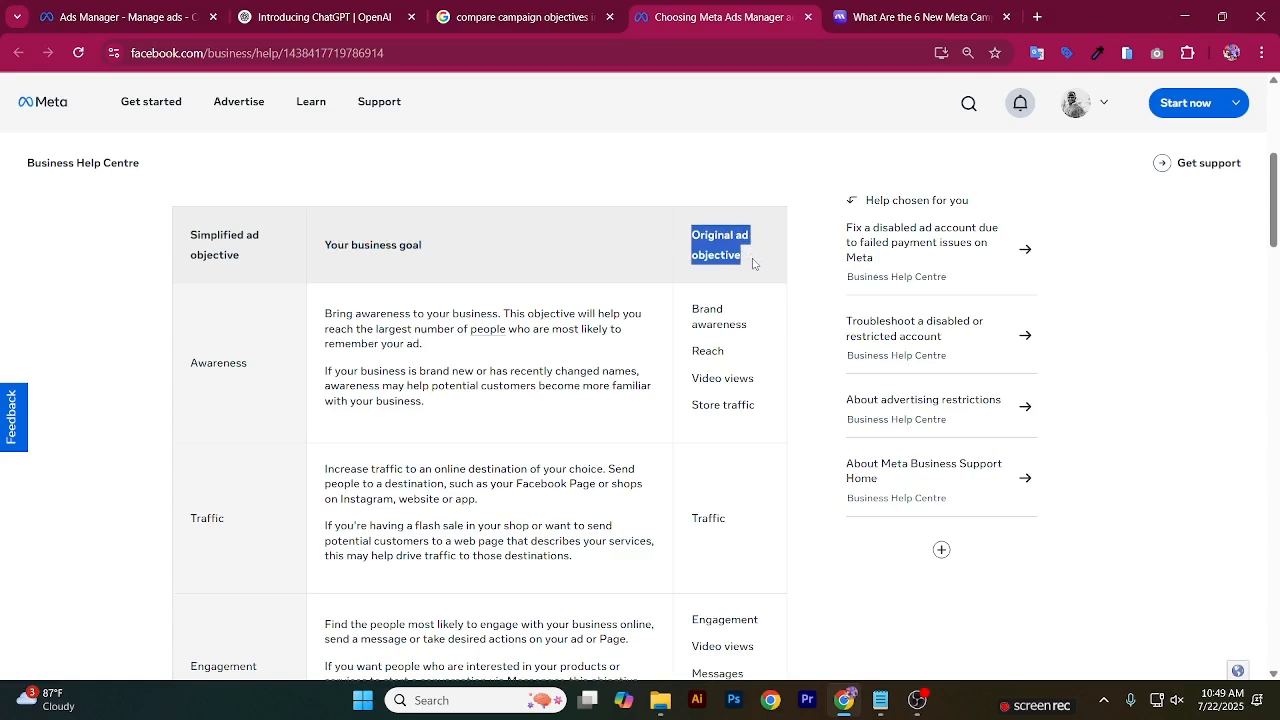
{"action": "left_click", "coordinate": [491, 243]}
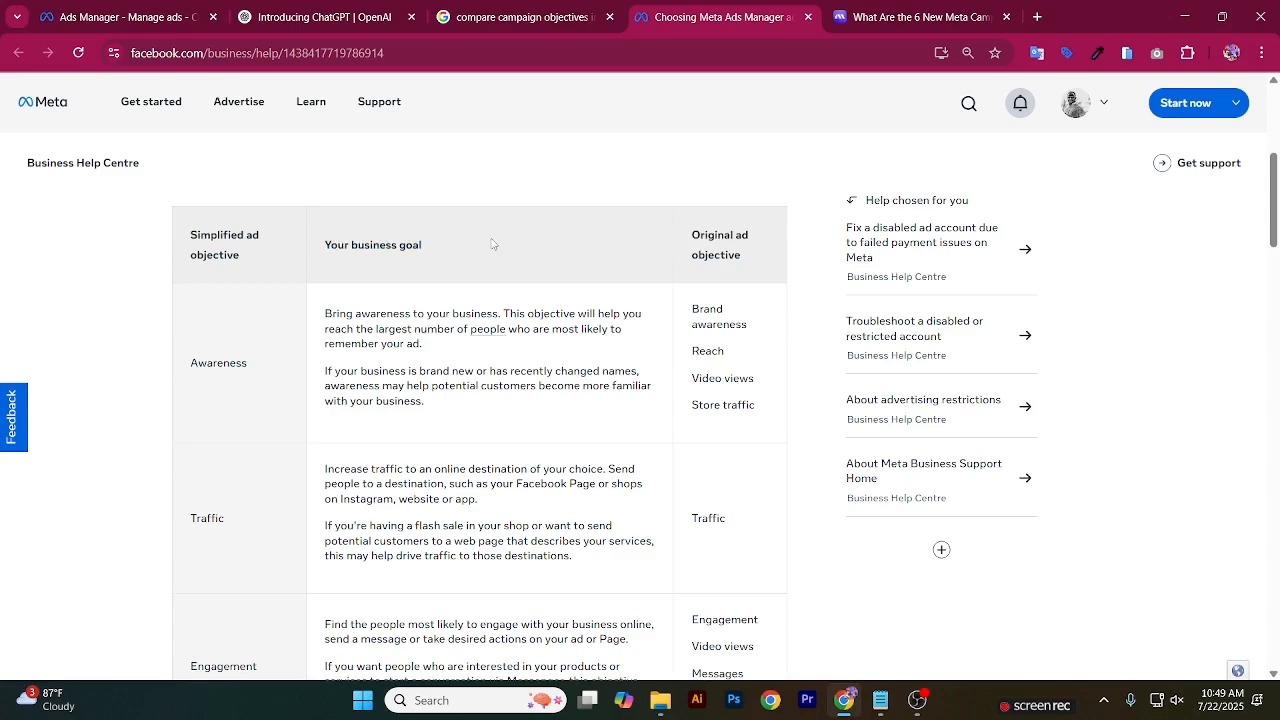
Highlight the word Awareness in the ad objectives table to examine that objective
{"action": "scroll", "coordinate": [491, 243], "scroll_direction": "down", "scroll_amount": 1}
{"action": "left_click_drag", "start_coordinate": [266, 282], "coordinate": [171, 289]}
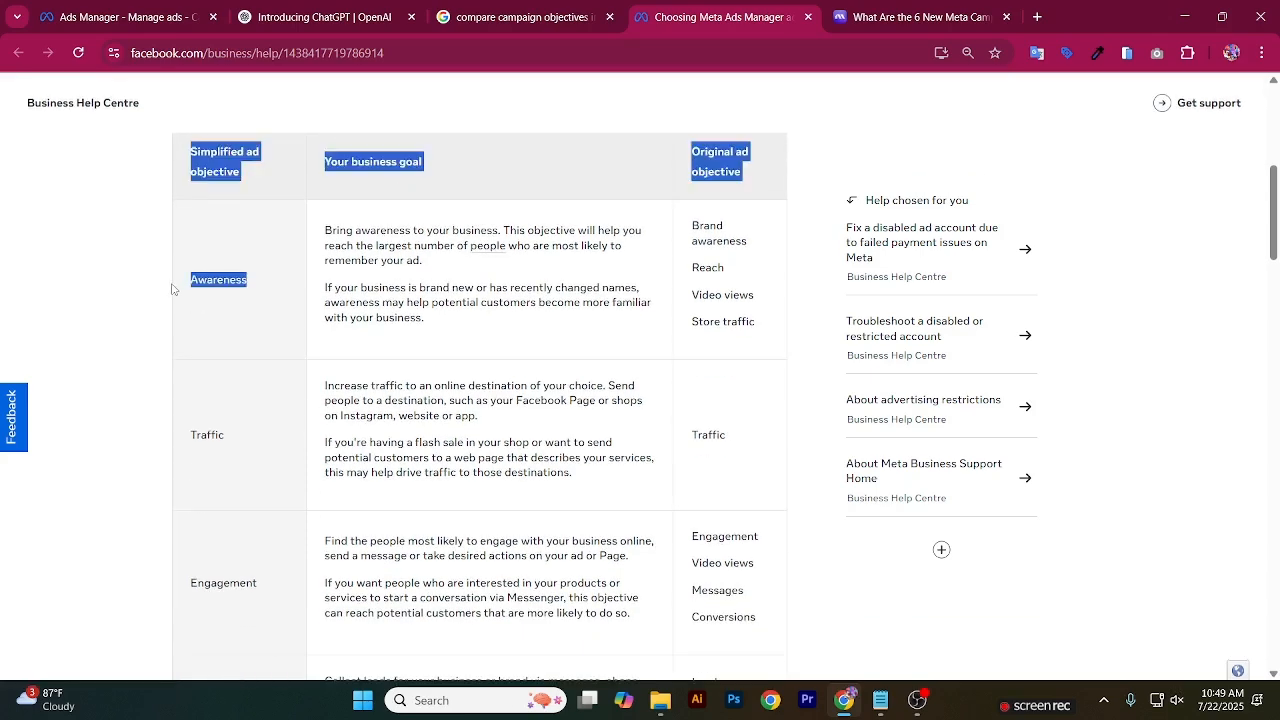
{"action": "left_click", "coordinate": [131, 236]}
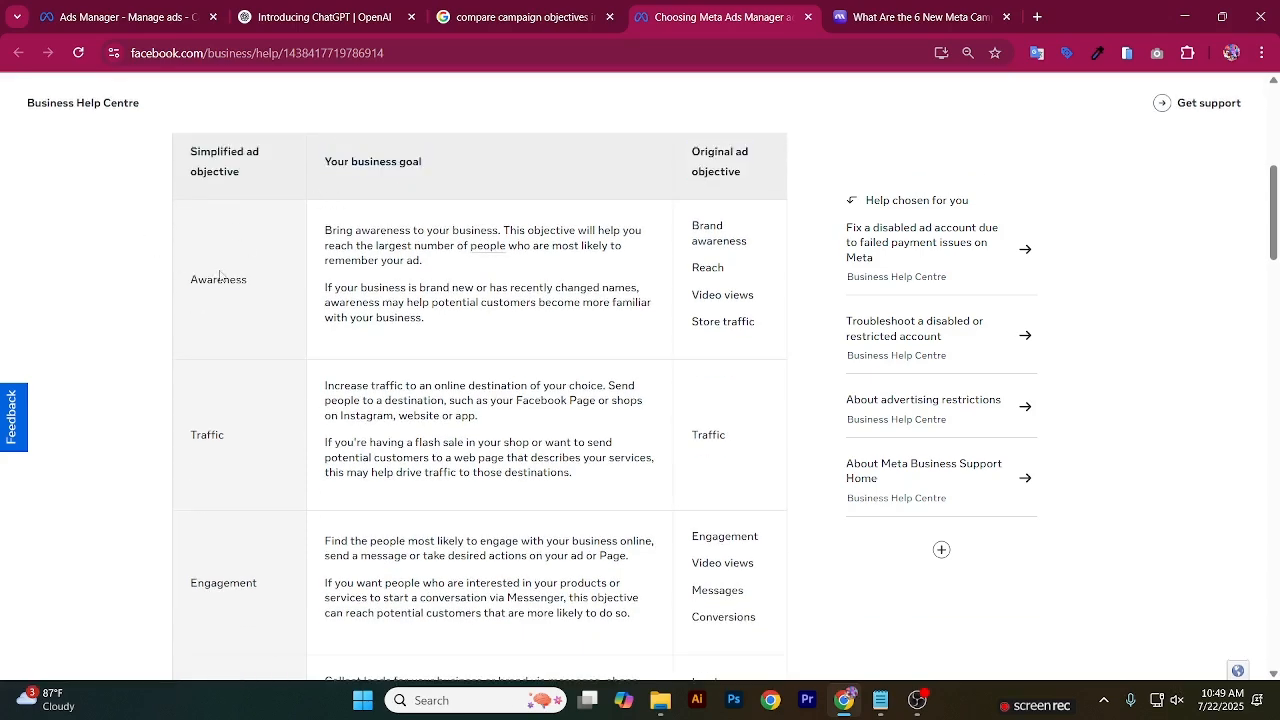
{"action": "left_click_drag", "start_coordinate": [244, 281], "coordinate": [172, 282]}
Highlight the Engagement objective, the message wording in its business goal, and the clause on reaching potential customers likely to start a conversation
{"action": "scroll", "coordinate": [280, 125], "scroll_direction": "down", "scroll_amount": 3}
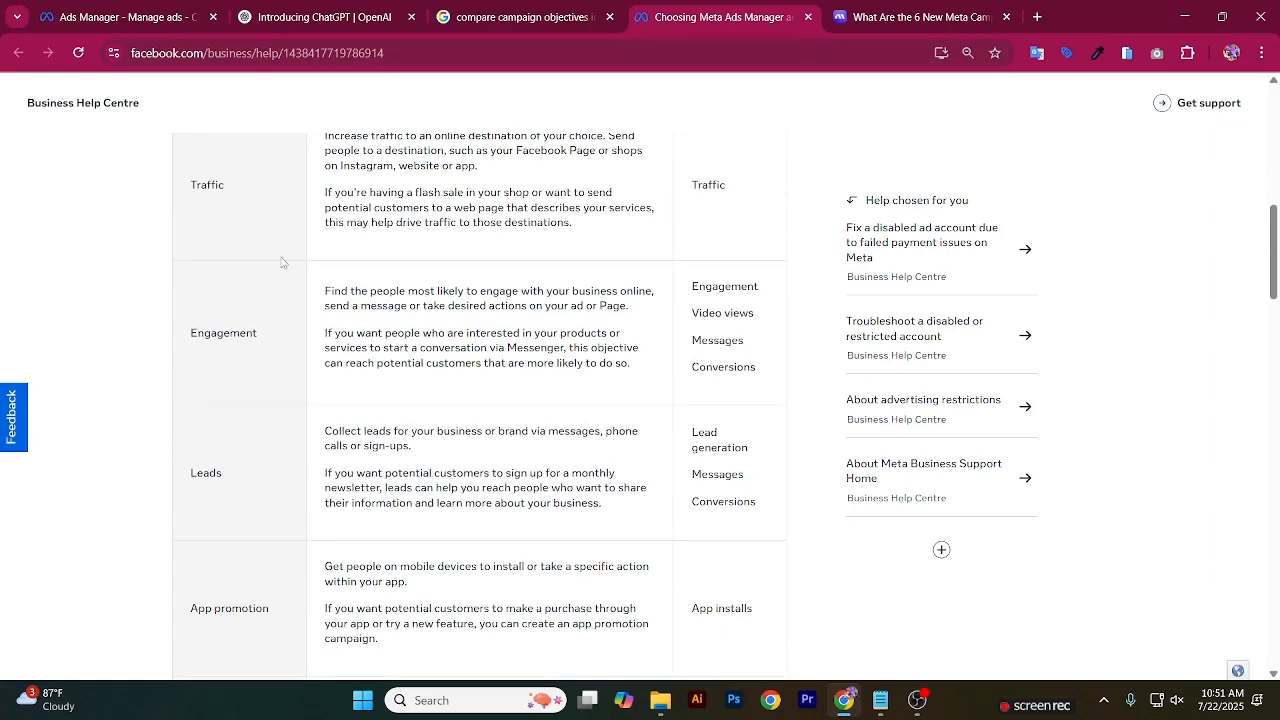
{"action": "left_click_drag", "start_coordinate": [266, 334], "coordinate": [178, 328]}
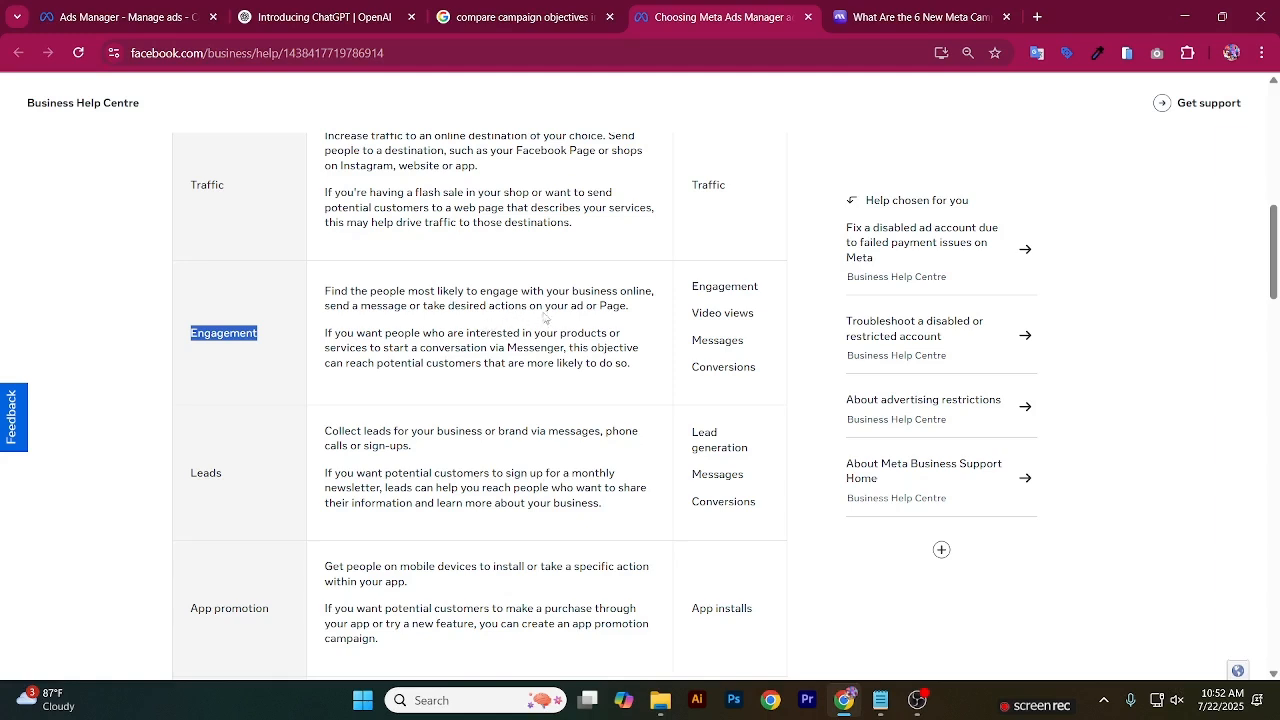
{"action": "left_click_drag", "start_coordinate": [622, 306], "coordinate": [350, 307]}
{"action": "left_click", "coordinate": [416, 318]}
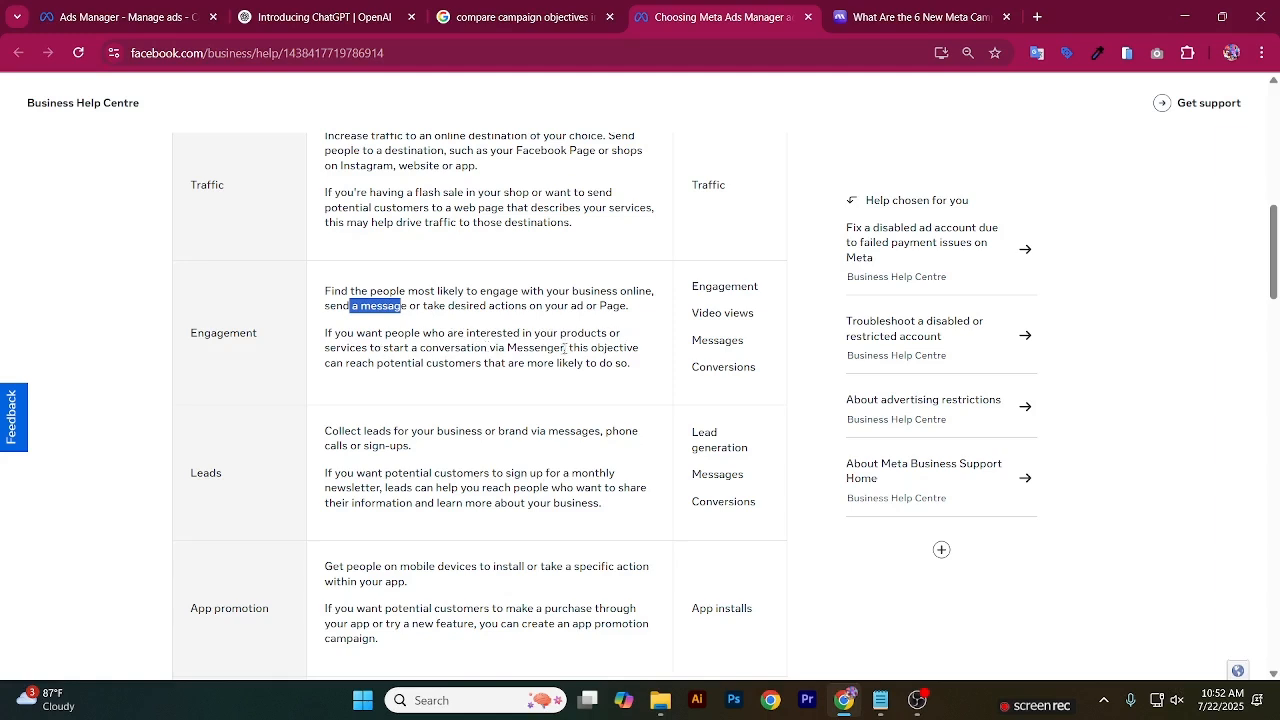
{"action": "left_click_drag", "start_coordinate": [570, 348], "coordinate": [653, 375]}
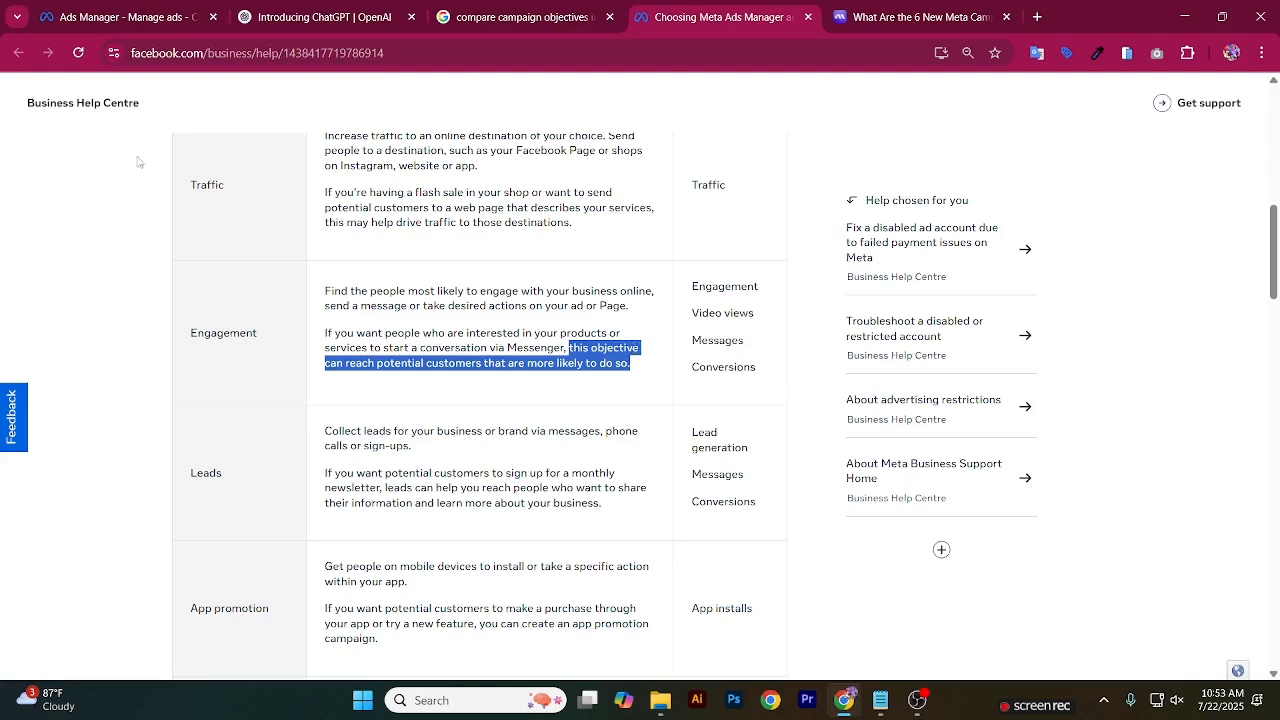
Examine the Leads objective, highlighting the sentence on collecting leads via messages, phone calls or sign-ups
{"action": "scroll", "coordinate": [398, 300], "scroll_direction": "down", "scroll_amount": 3}
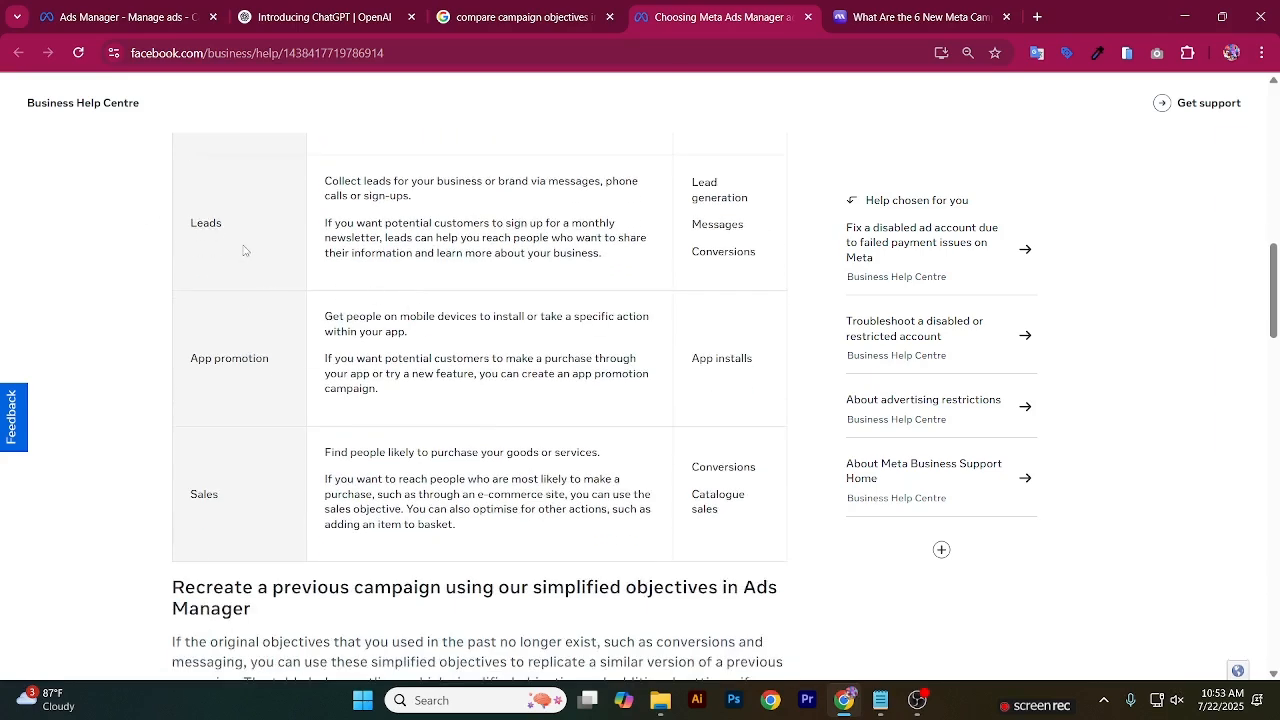
{"action": "left_click_drag", "start_coordinate": [245, 247], "coordinate": [181, 231]}
{"action": "left_click", "coordinate": [420, 207]}
{"action": "left_click_drag", "start_coordinate": [412, 197], "coordinate": [305, 188]}
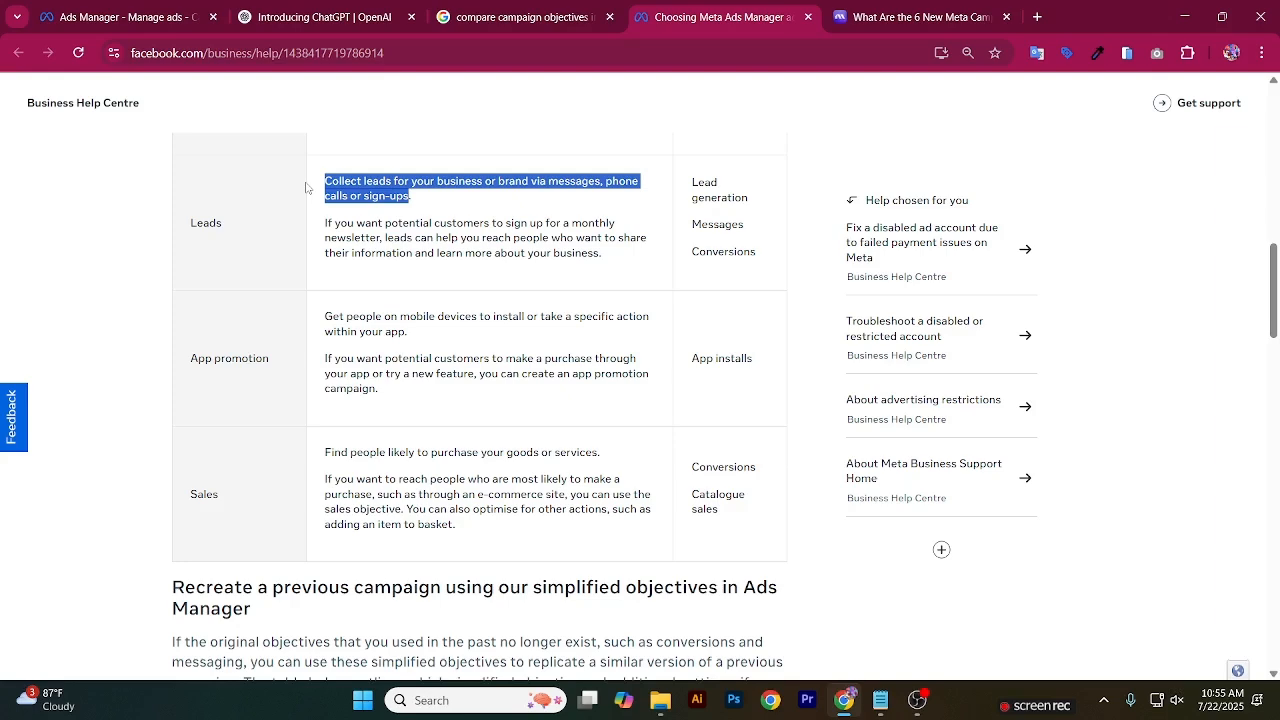
Highlight the heading on recreating a previous campaign with simplified objectives and go to the table in that section
{"action": "scroll", "coordinate": [300, 316], "scroll_direction": "down", "scroll_amount": 3}
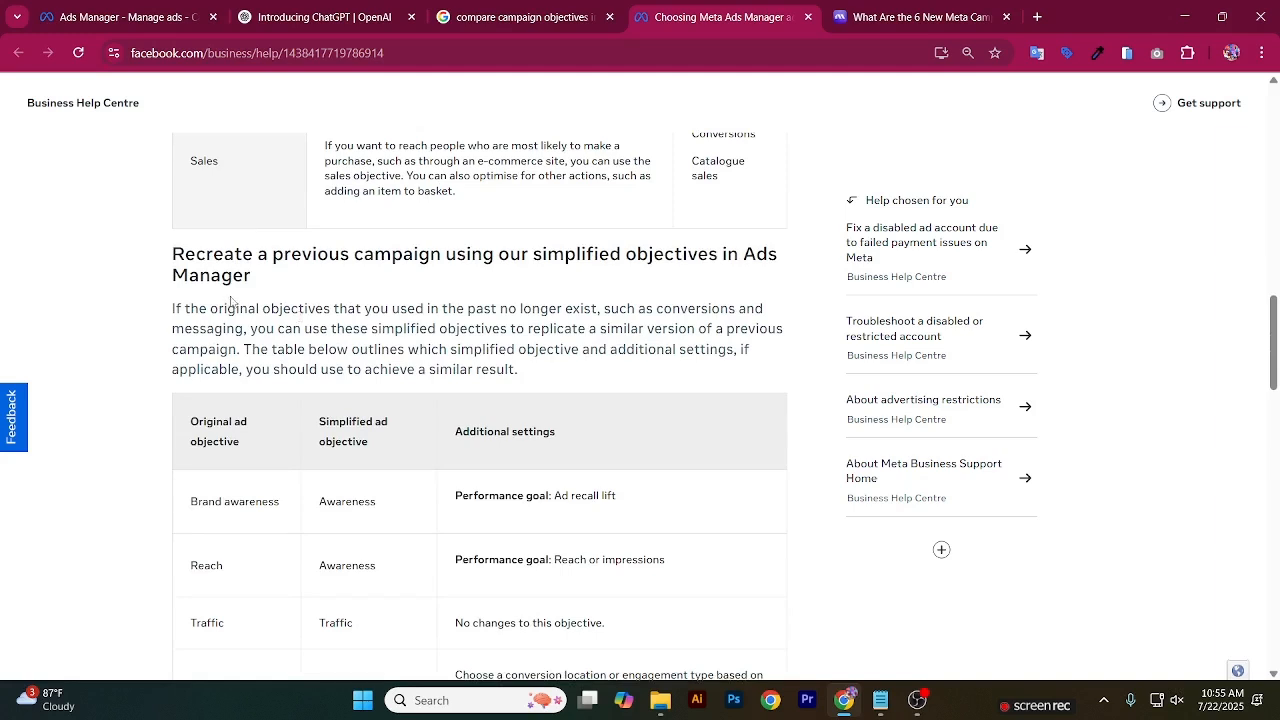
{"action": "left_click_drag", "start_coordinate": [259, 286], "coordinate": [146, 251]}
{"action": "scroll", "coordinate": [175, 365], "scroll_direction": "down", "scroll_amount": 2}
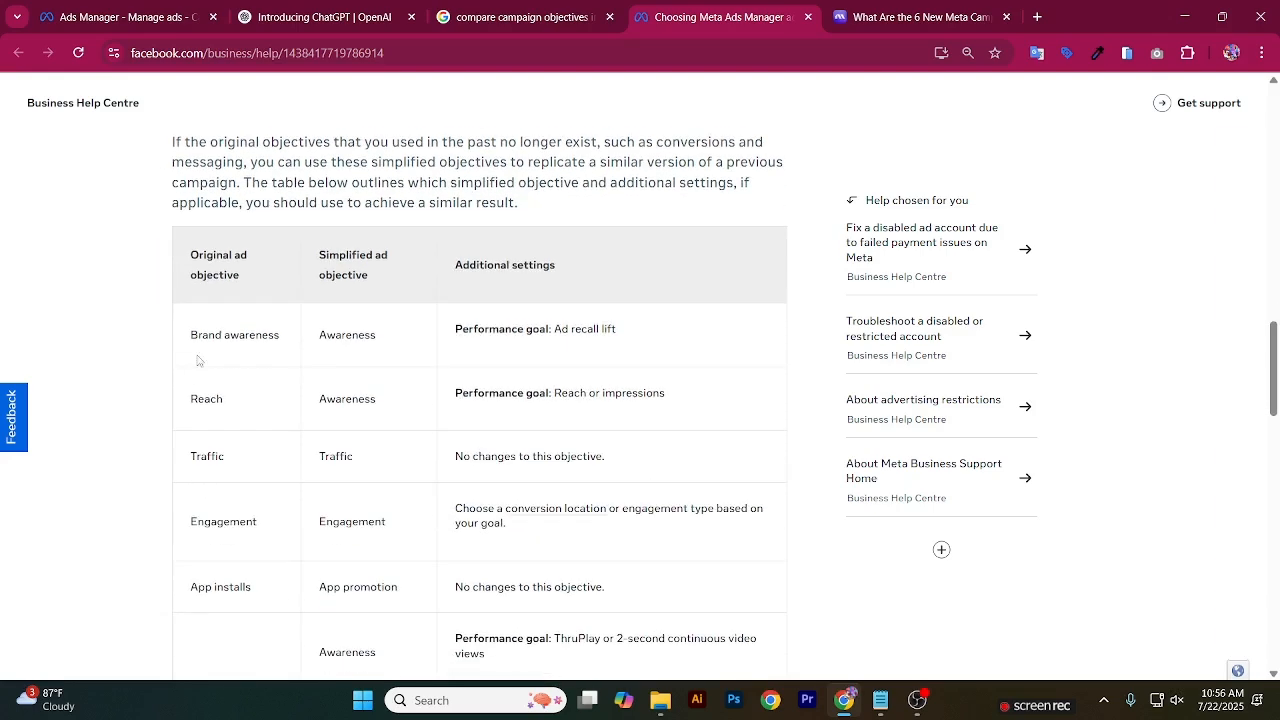
Highlight the Awareness, Reach and Brand awareness entries and the Ad recall lift performance goal in the original-to-simplified objectives table
{"action": "left_click_drag", "start_coordinate": [316, 341], "coordinate": [396, 340]}
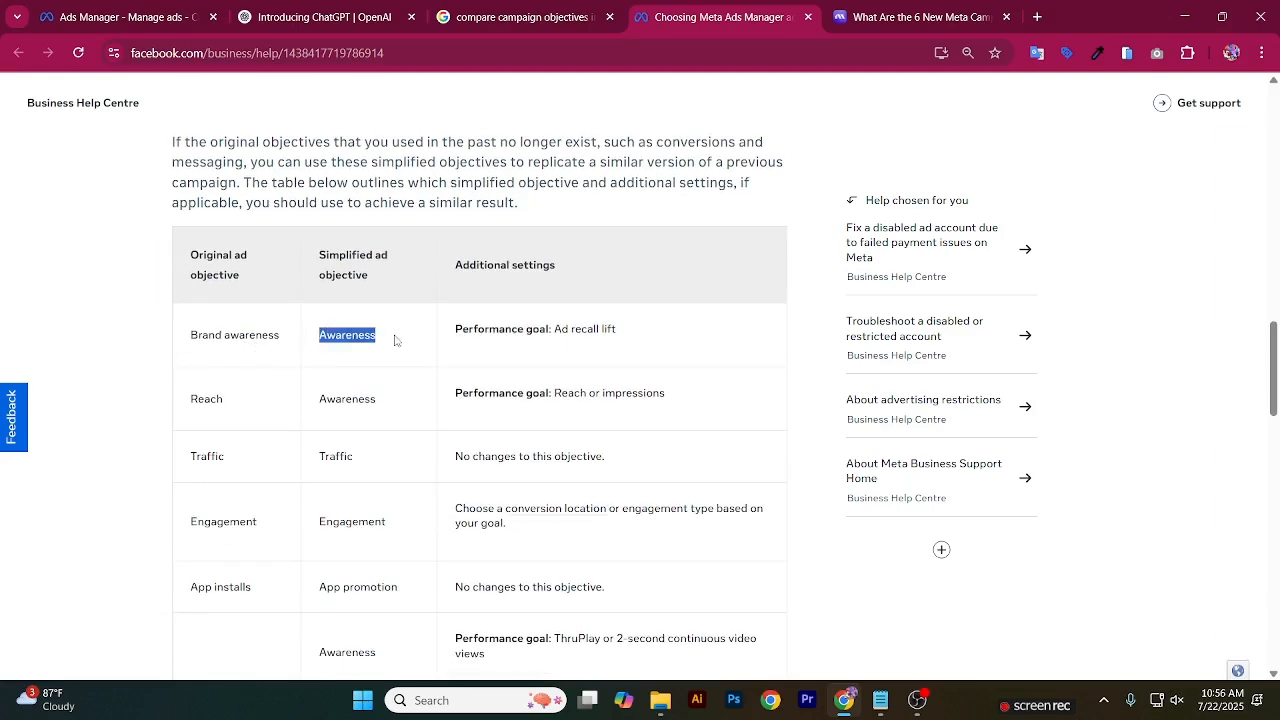
{"action": "left_click_drag", "start_coordinate": [178, 407], "coordinate": [380, 403]}
{"action": "scroll", "coordinate": [357, 410], "scroll_direction": "down", "scroll_amount": 2}
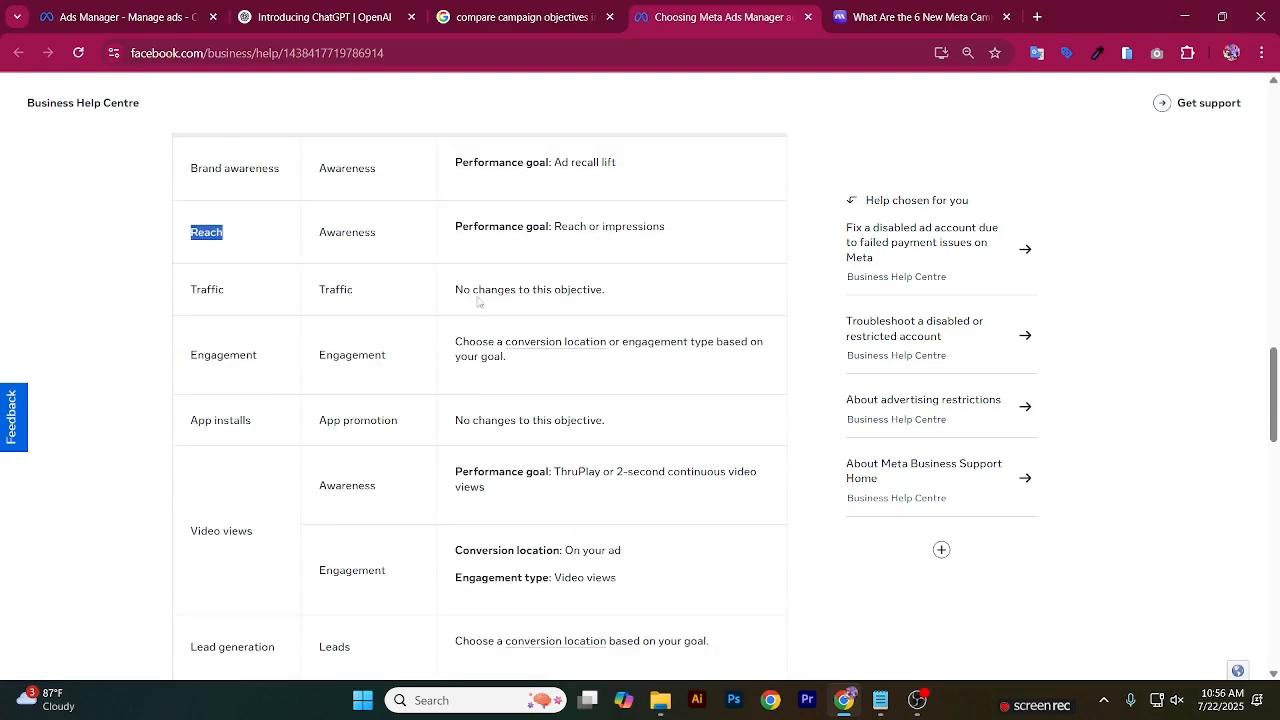
{"action": "scroll", "coordinate": [542, 221], "scroll_direction": "up", "scroll_amount": 2}
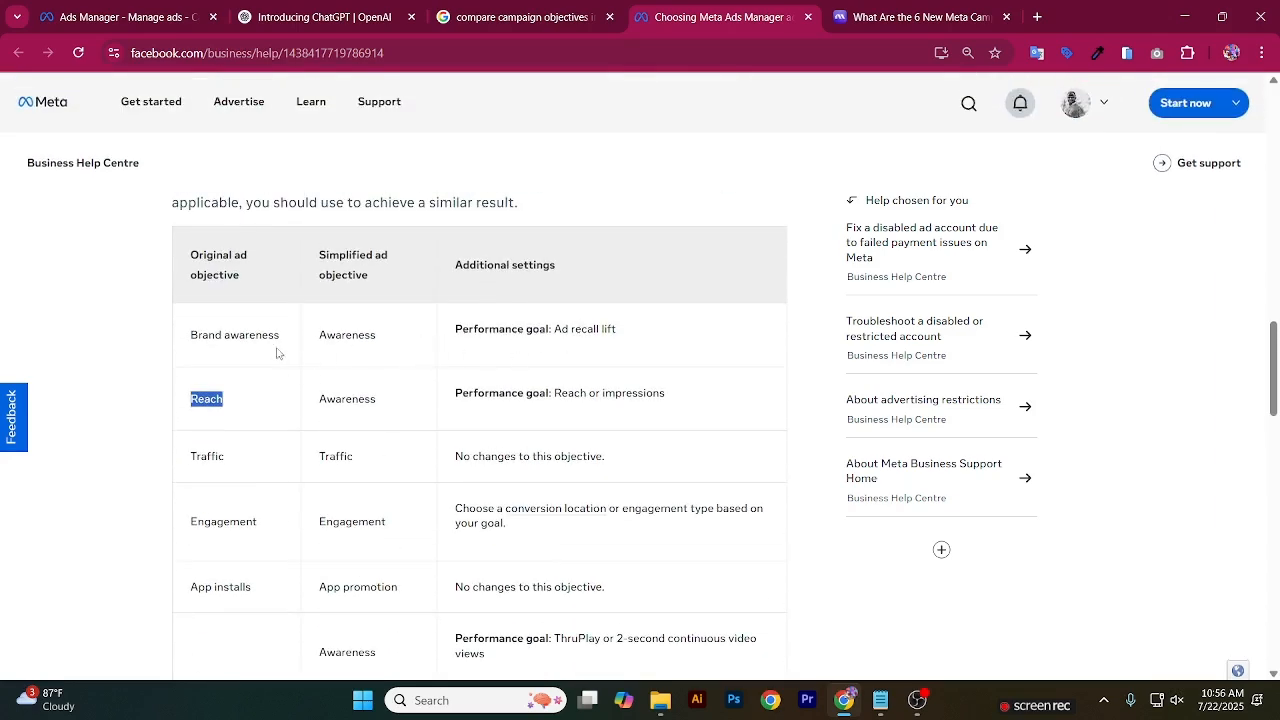
{"action": "left_click_drag", "start_coordinate": [292, 341], "coordinate": [174, 334]}
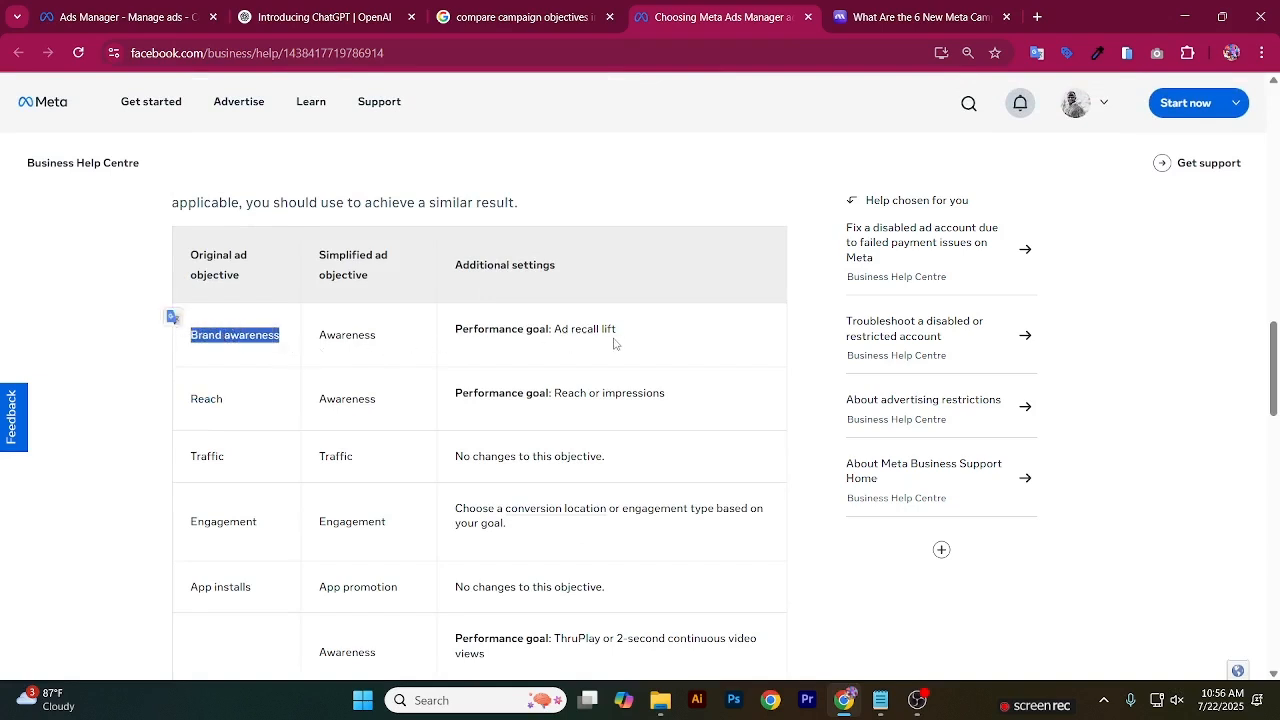
{"action": "left_click_drag", "start_coordinate": [618, 330], "coordinate": [554, 330]}
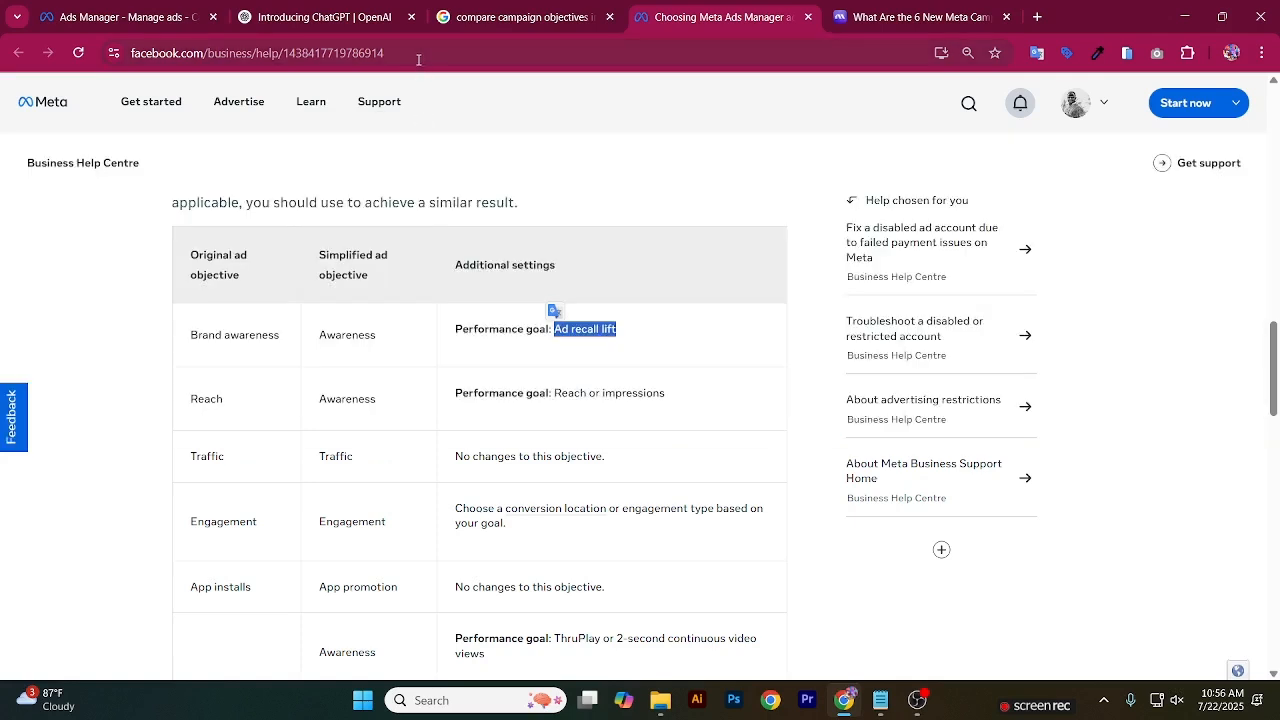
Copy the help article's web address into Day-18.txt in Notepad, between the date heading and the campaign list, with blank lines around it
{"action": "left_click", "coordinate": [418, 58]}
{"action": "key", "text": "ctrl+c"}
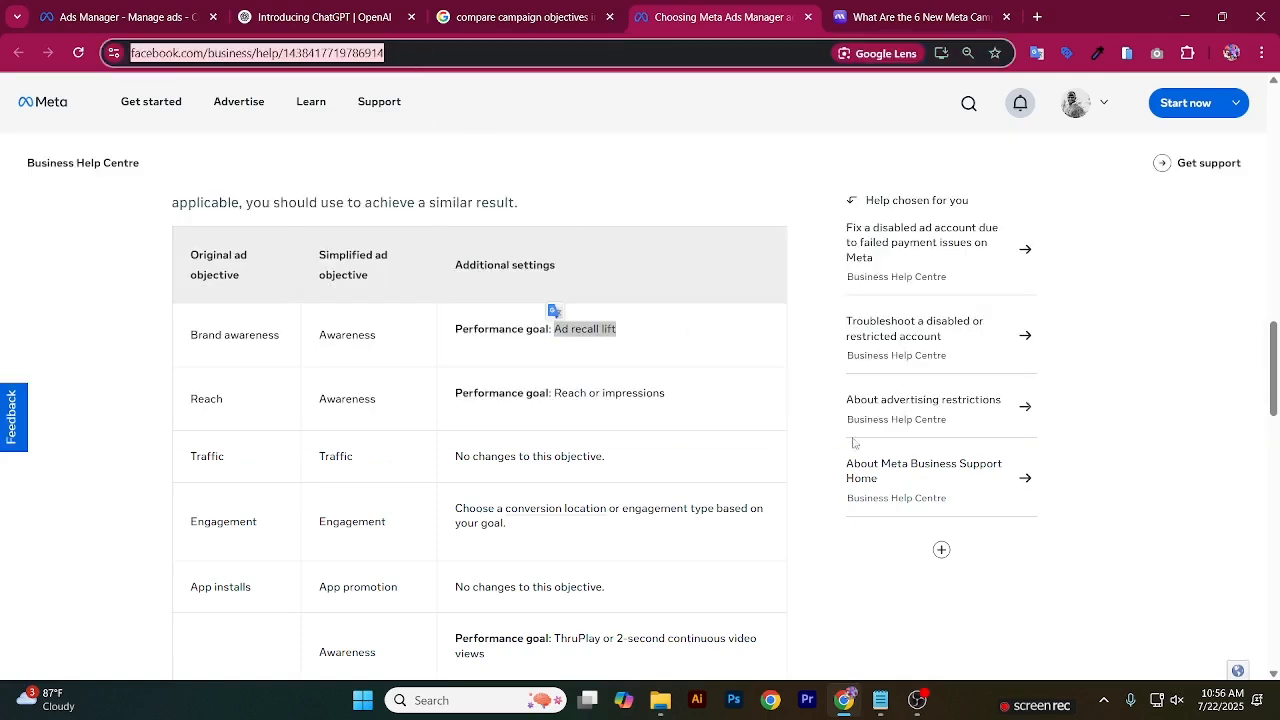
{"action": "left_click", "coordinate": [880, 700]}
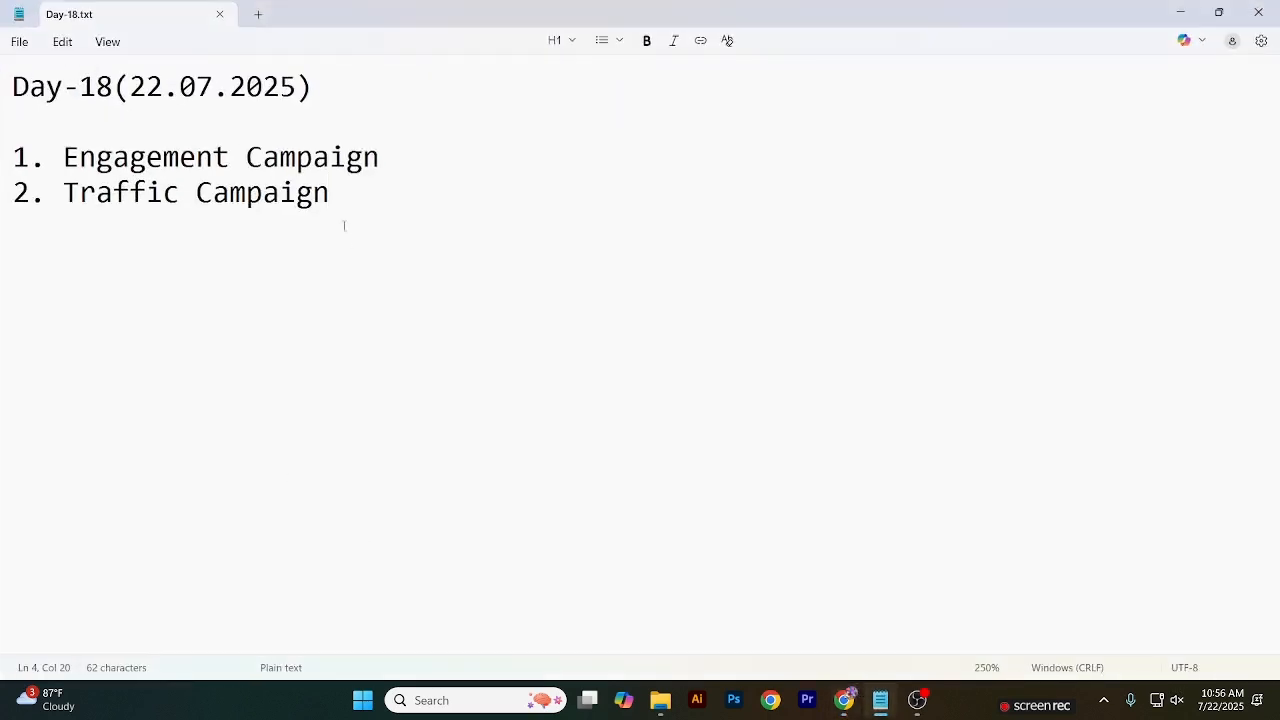
{"action": "left_click", "coordinate": [163, 125]}
{"action": "key", "text": "Return"}
{"action": "key", "text": "Return"}
{"action": "key", "text": "Return"}
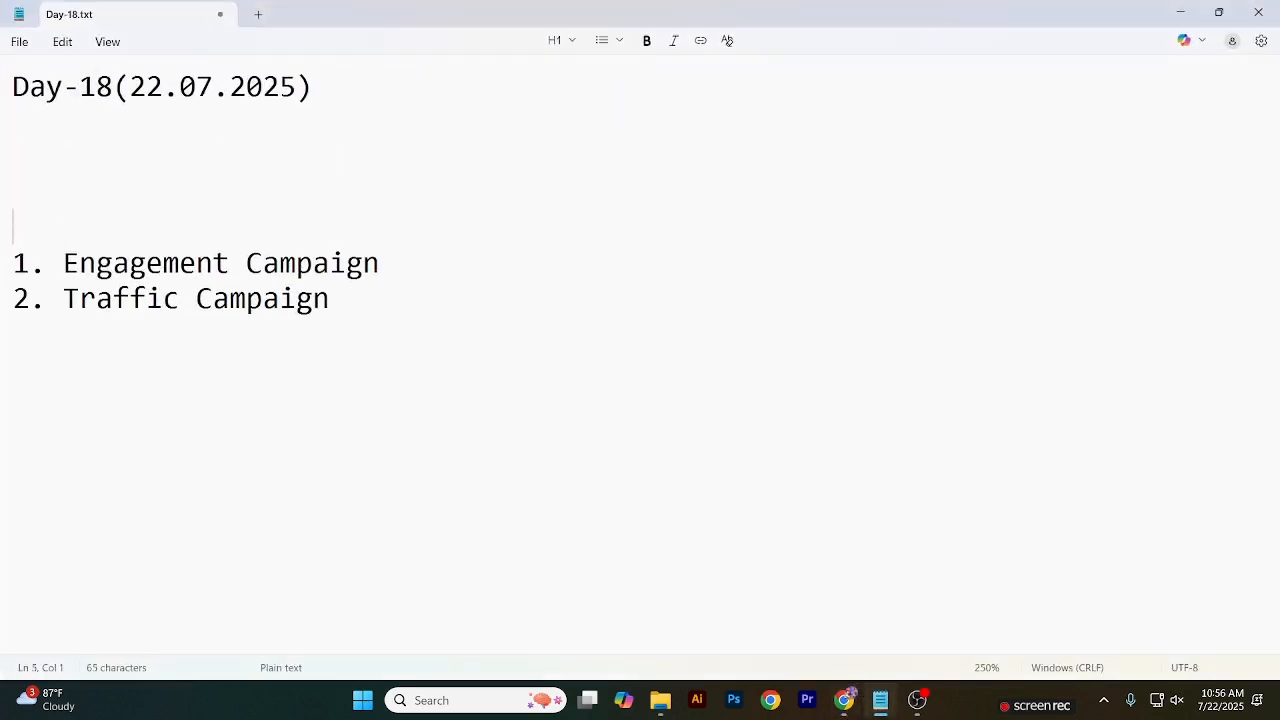
{"action": "left_click", "coordinate": [36, 158]}
{"action": "key", "text": "ctrl+v"}
Add the line "Campaign objectives" below the pasted link, followed by a blank line
{"action": "left_click", "coordinate": [41, 226]}
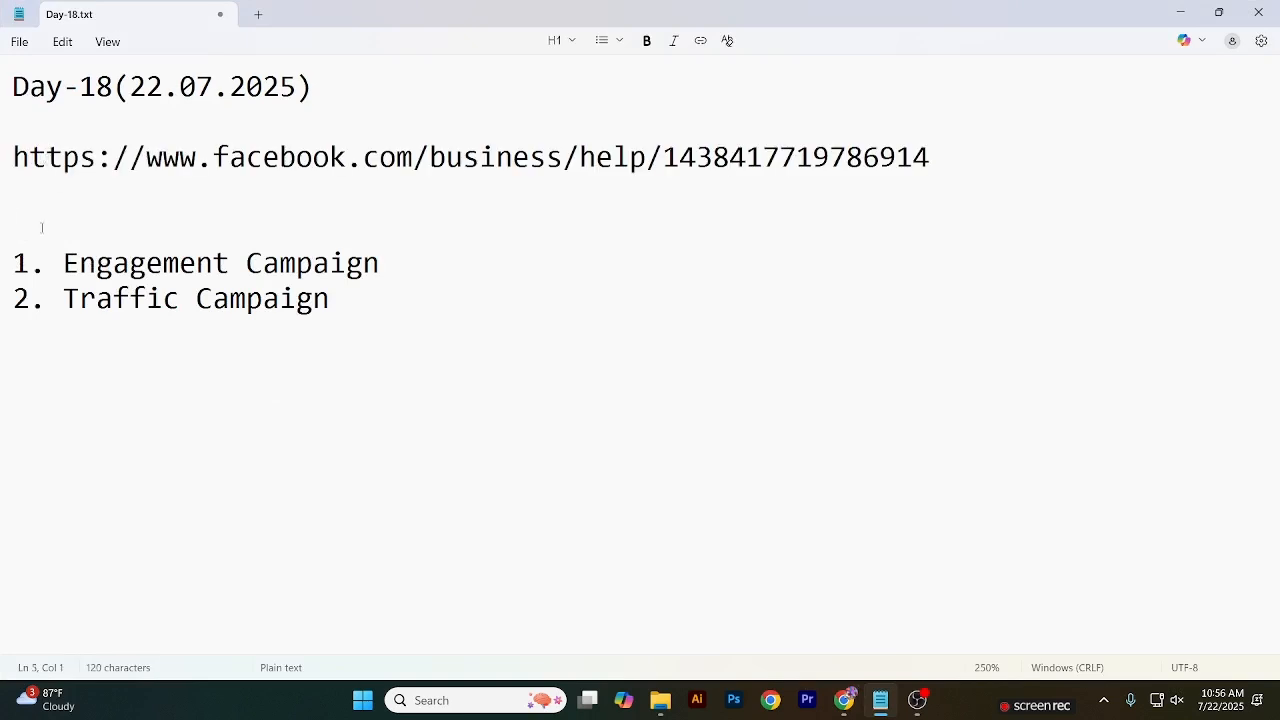
{"action": "type", "text": "Camp["}
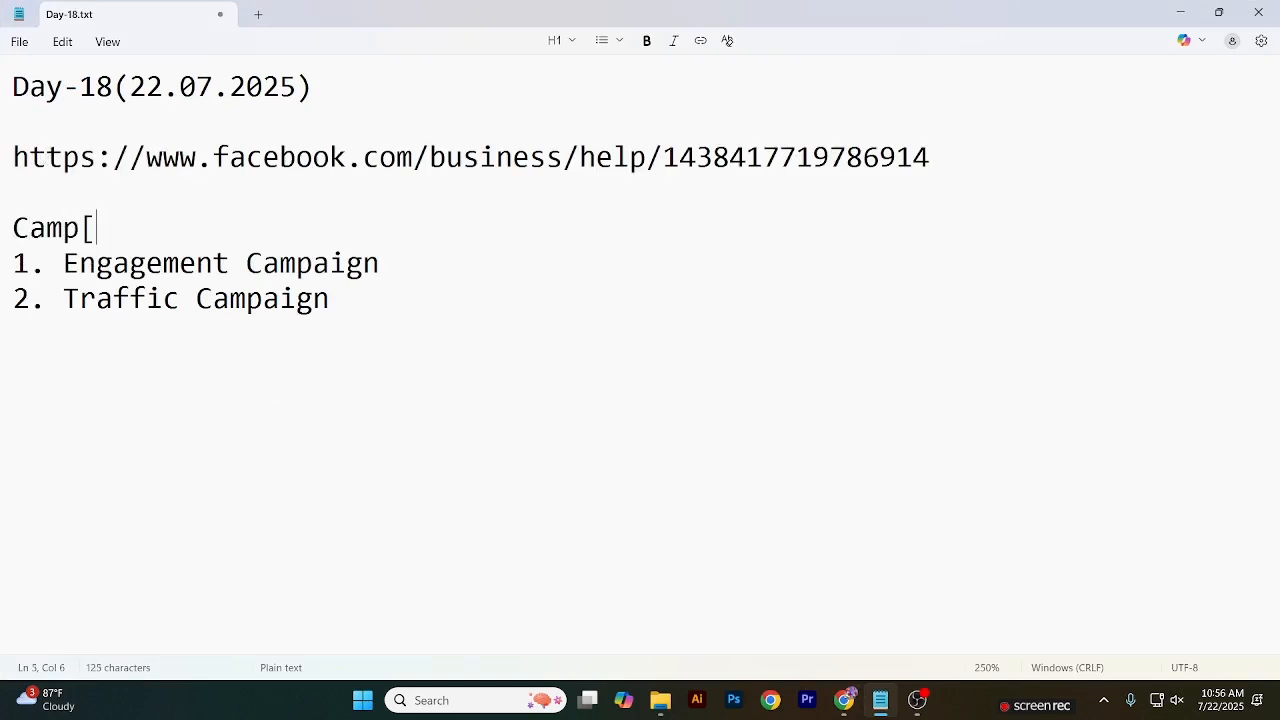
{"action": "key", "text": "BackSpace"}
{"action": "type", "text": "aign object"}
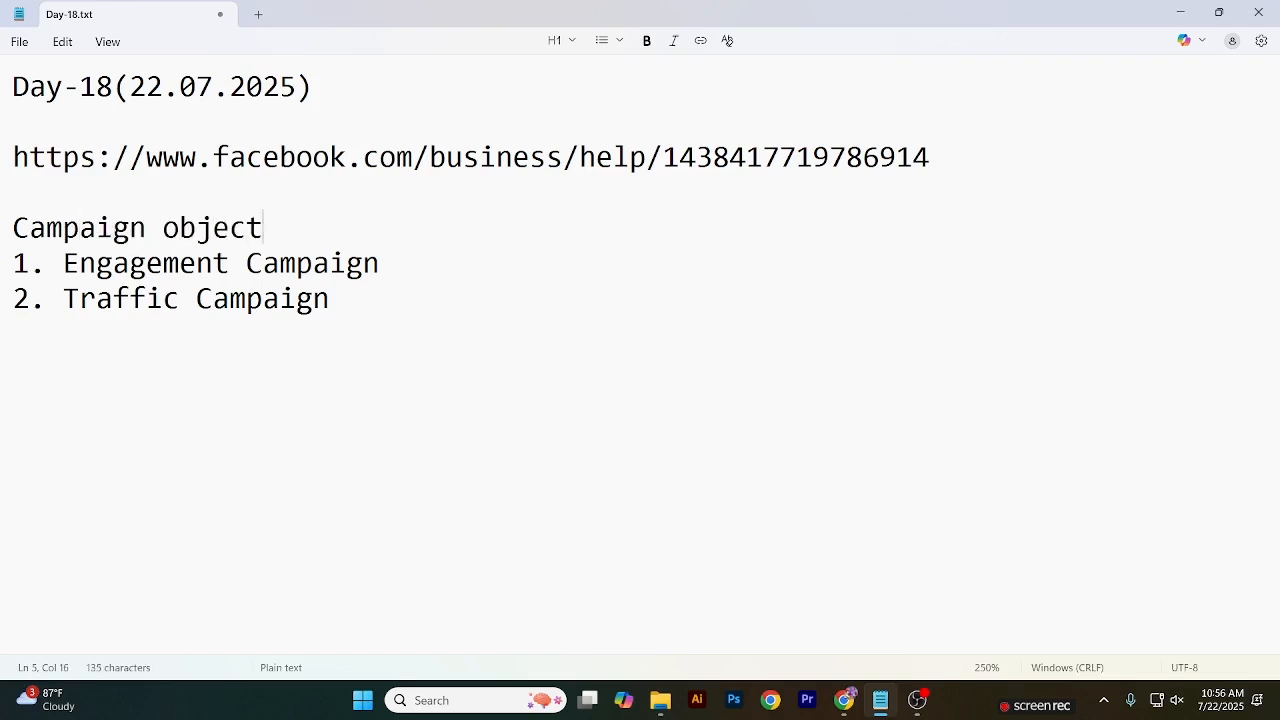
{"action": "type", "text": "ives"}
{"action": "key", "text": "Return"}
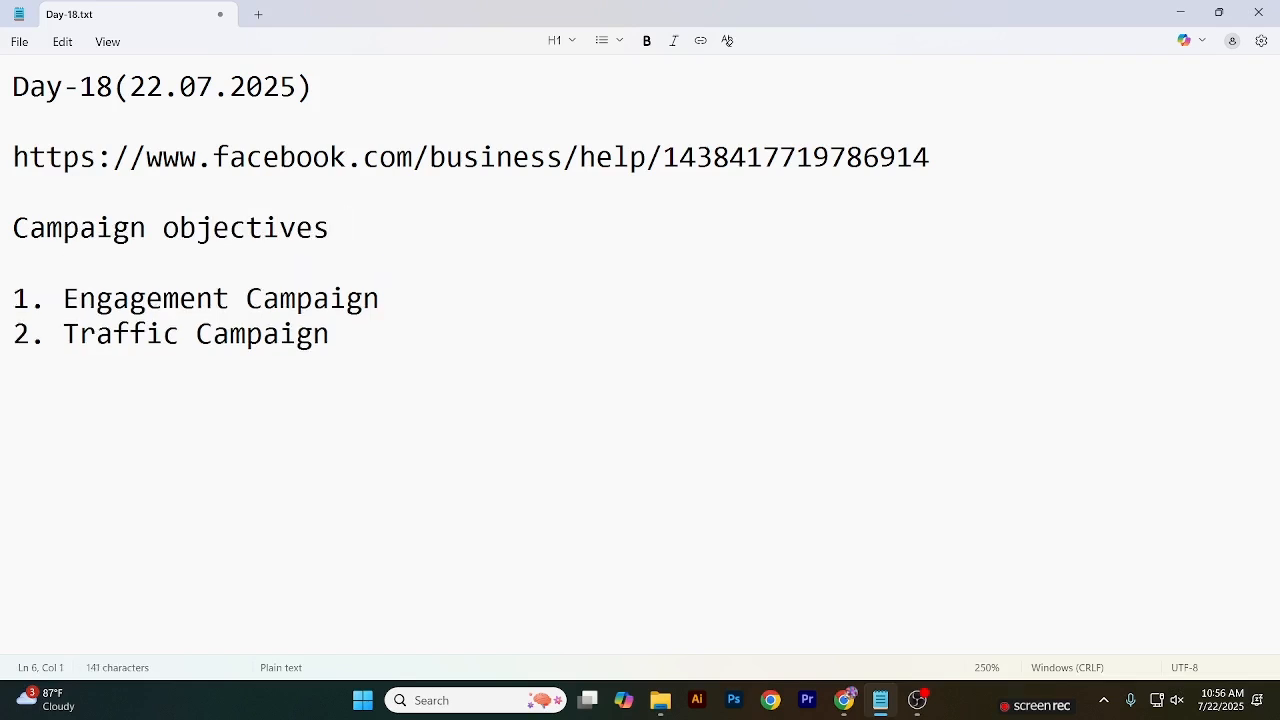
Extend the line under the link with "and it's different use cases."
{"action": "left_click", "coordinate": [371, 228]}
{"action": "type", "text": "ands"}
{"action": "key", "text": "BackSpace"}
{"action": "type", "text": "i"}
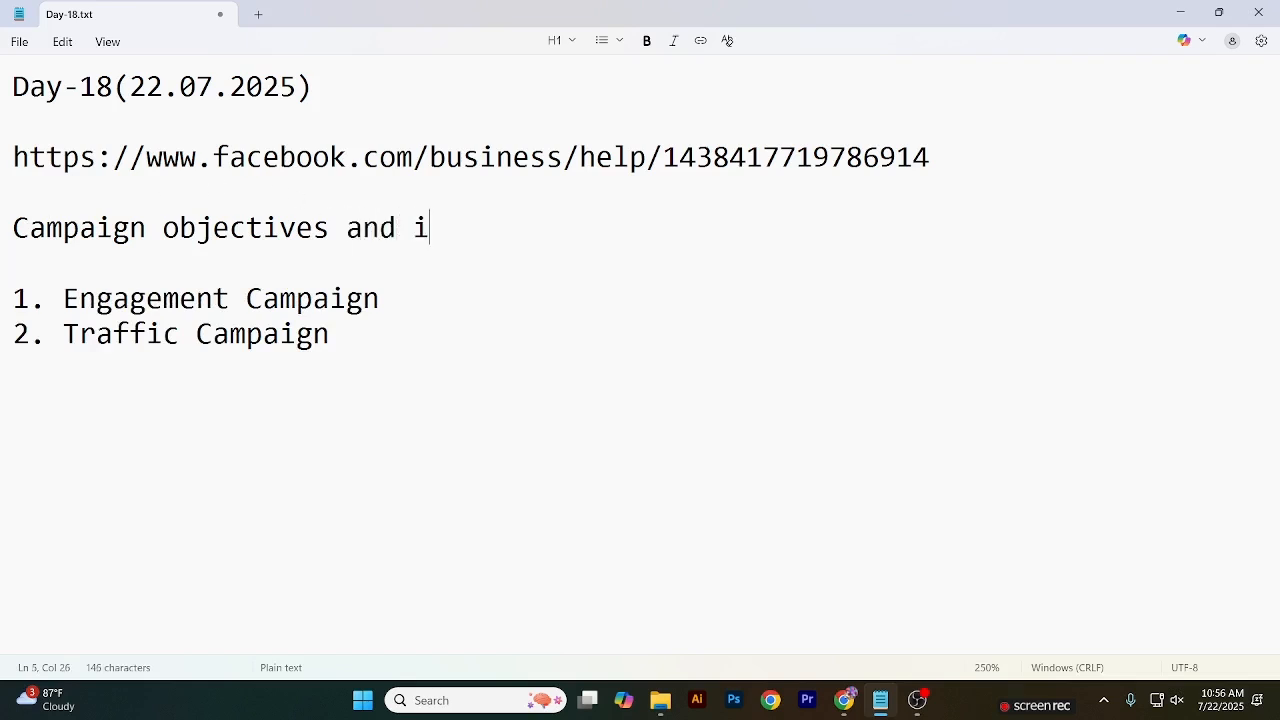
{"action": "type", "text": "t's different"}
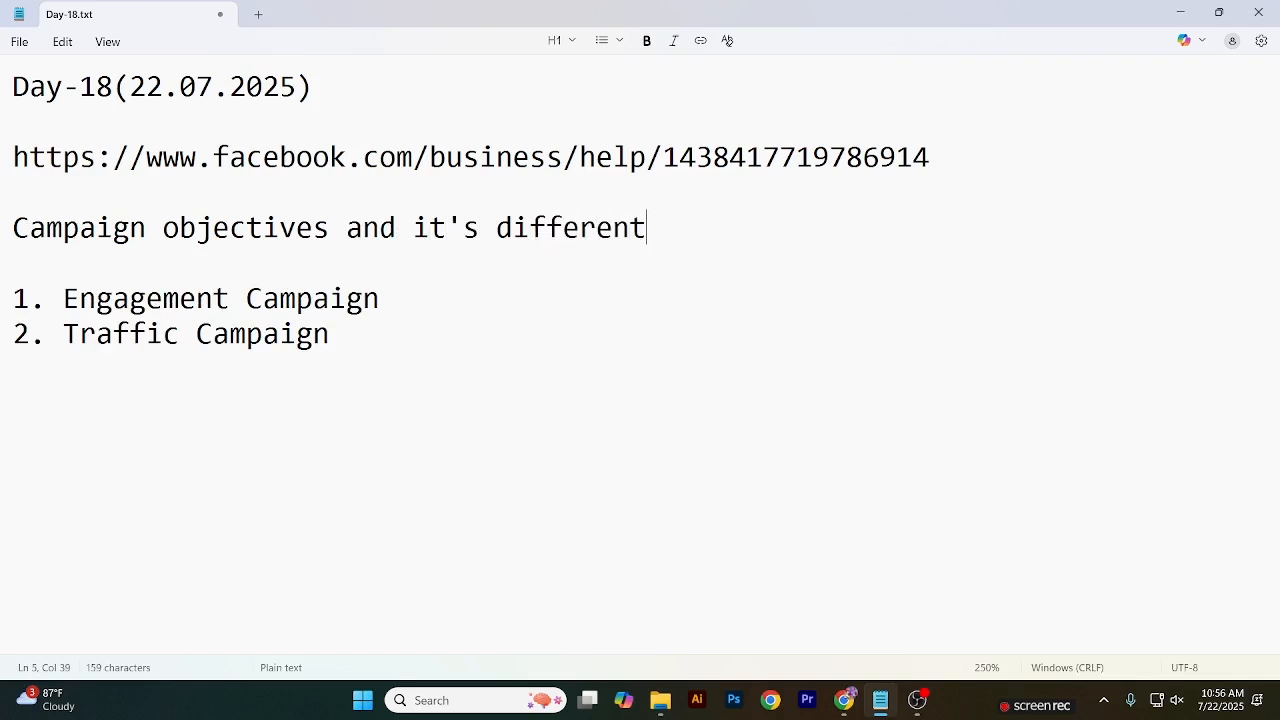
{"action": "type", "text": " Pu"}
{"action": "key", "text": "BackSpace"}
{"action": "key", "text": "BackSpace"}
{"action": "type", "text": "use cases"}
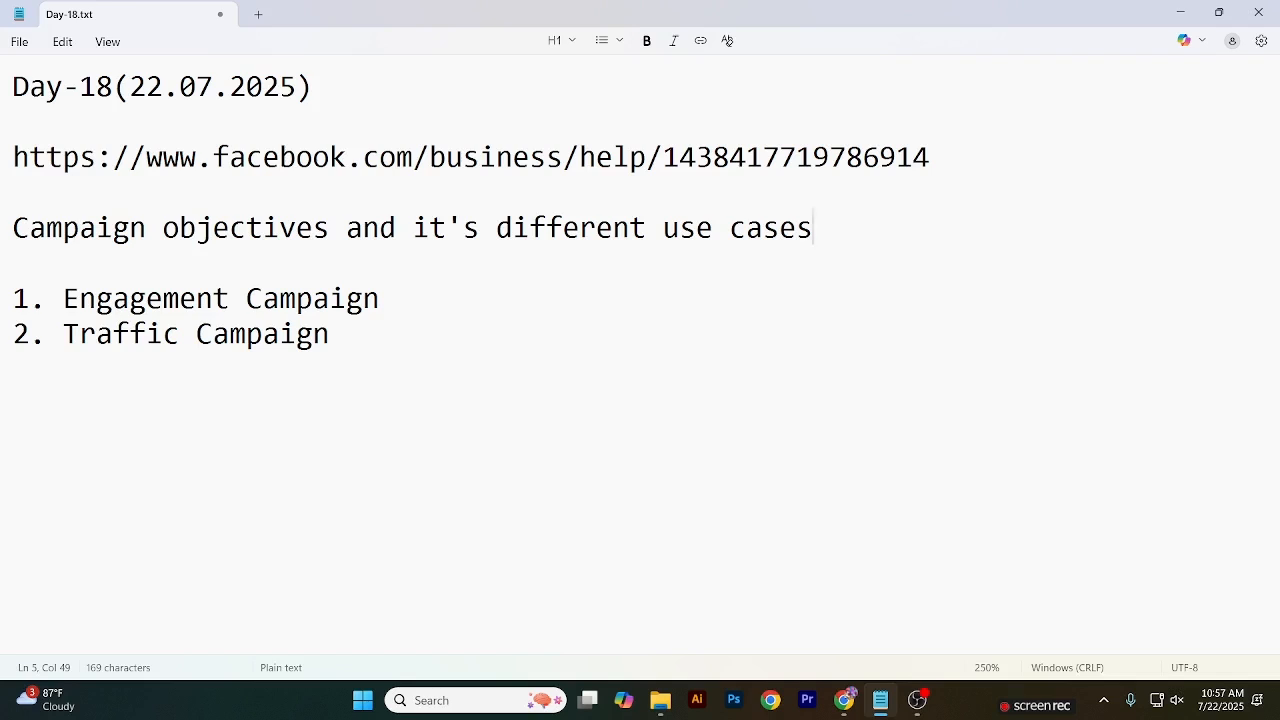
{"action": "type", "text": "."}
Insert a copy of "Campaign objectives and it's different use cases." as item 1 above Engagement Campaign in the numbered list
{"action": "left_click_drag", "start_coordinate": [16, 239], "coordinate": [843, 247]}
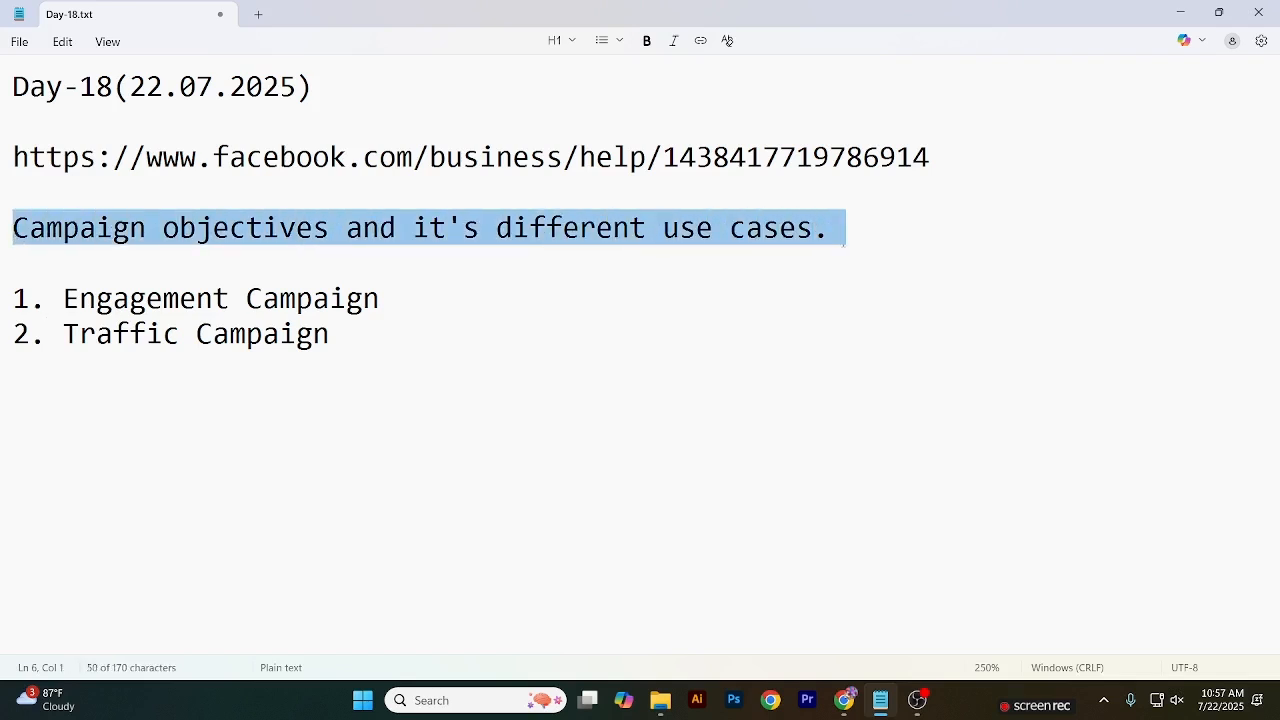
{"action": "left_click", "coordinate": [64, 298]}
{"action": "key", "text": "Return"}
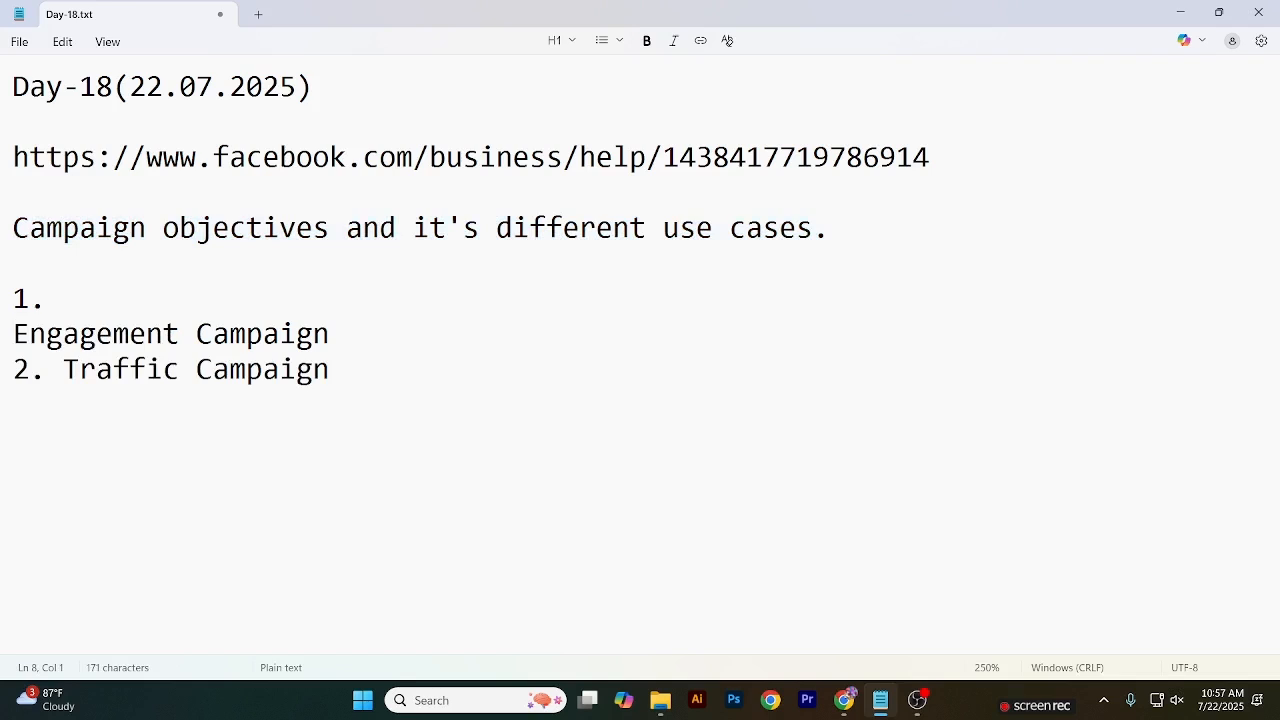
{"action": "type", "text": "1."}
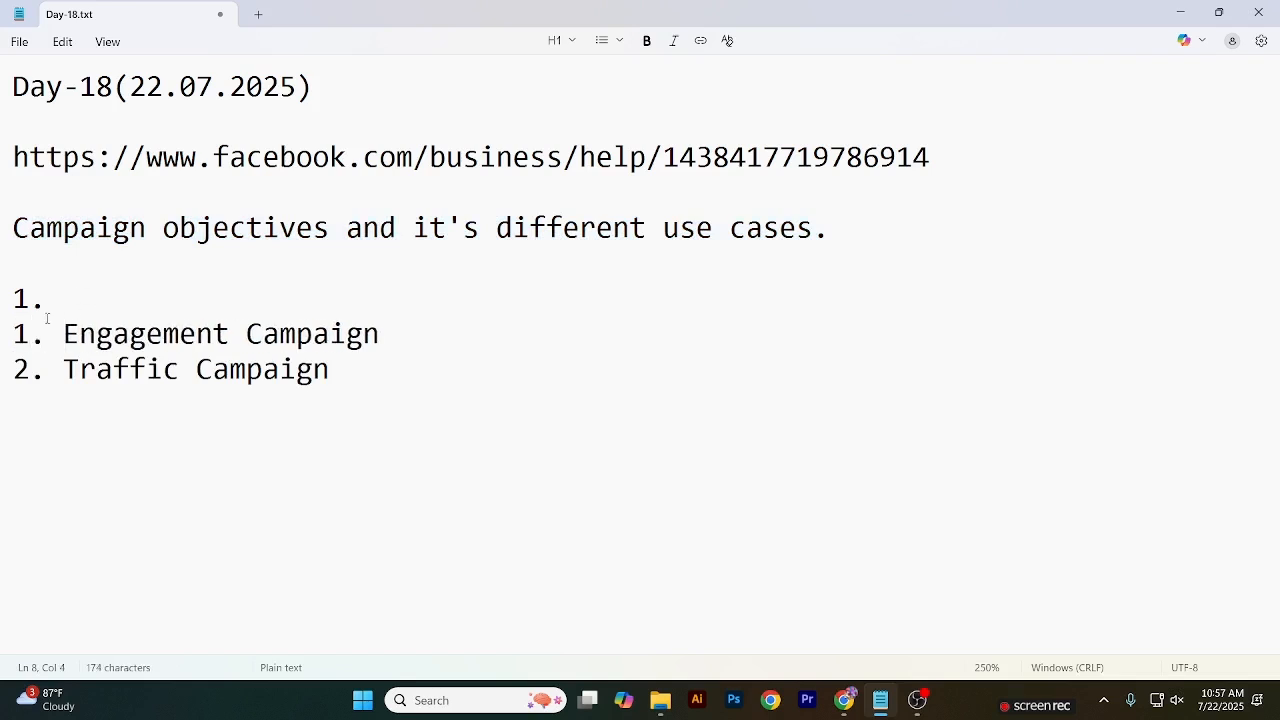
{"action": "left_click", "coordinate": [64, 300]}
{"action": "type", "text": "Campaign objectives and it's different use cases."}
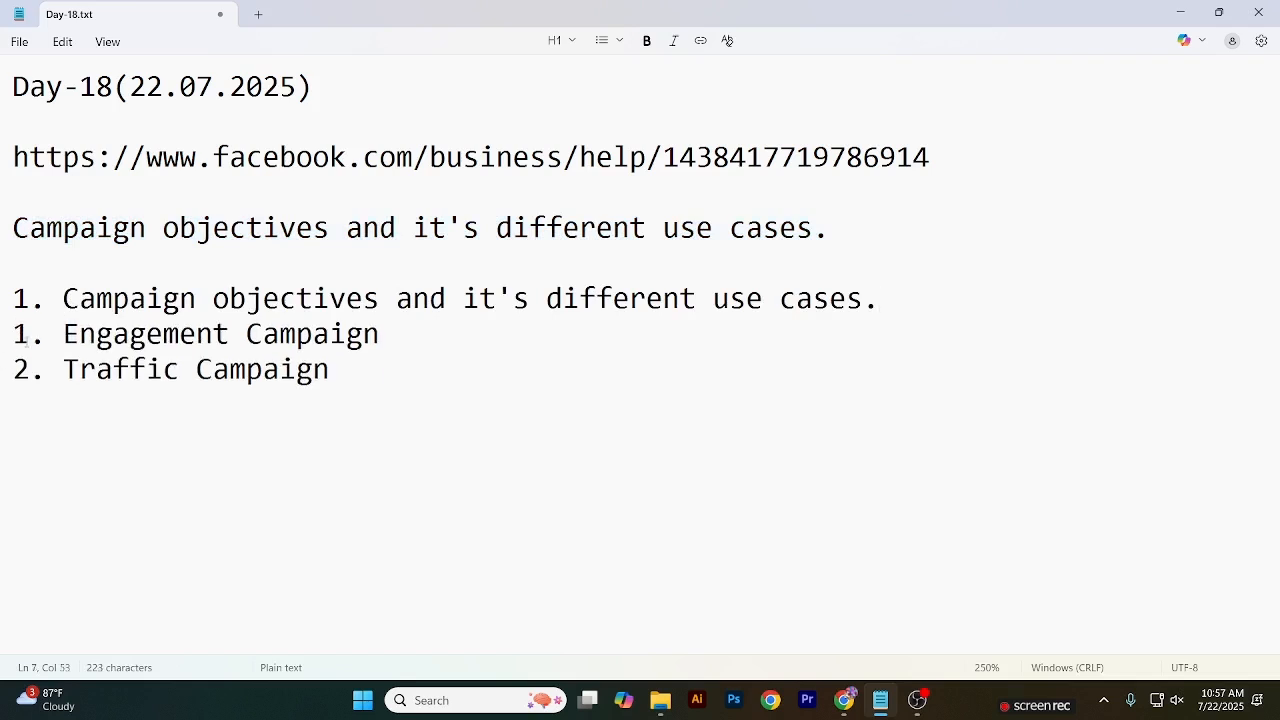
Renumber Engagement Campaign as 2 and Traffic Campaign as 3 in the list
{"action": "left_click_drag", "start_coordinate": [6, 336], "coordinate": [6, 372]}
{"action": "type", "text": "2"}
{"action": "type", "text": "3"}
{"action": "left_click", "coordinate": [246, 408]}
Return to the help article in Chrome and highlight Awareness, Brand awareness and Ad recall lift in the Brand awareness row
{"action": "left_click", "coordinate": [845, 700]}
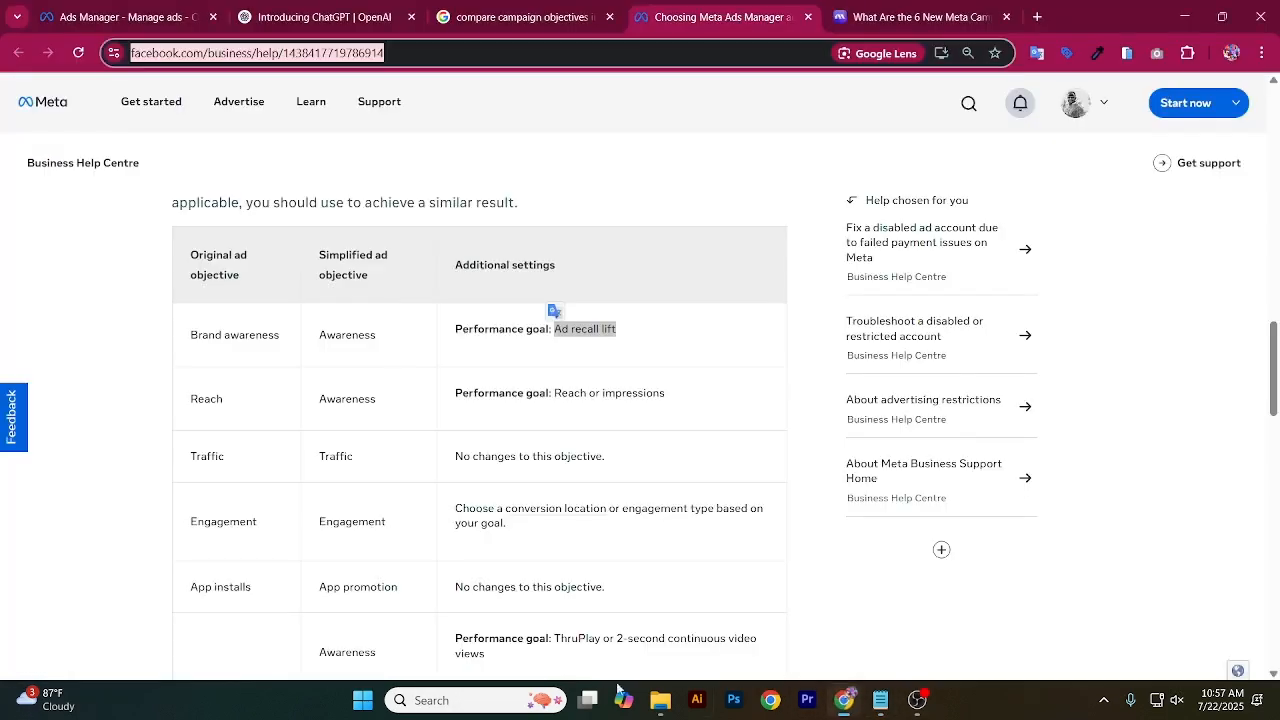
{"action": "scroll", "coordinate": [337, 440], "scroll_direction": "up", "scroll_amount": 2}
{"action": "scroll", "coordinate": [345, 400], "scroll_direction": "down", "scroll_amount": 2}
{"action": "left_click", "coordinate": [505, 292]}
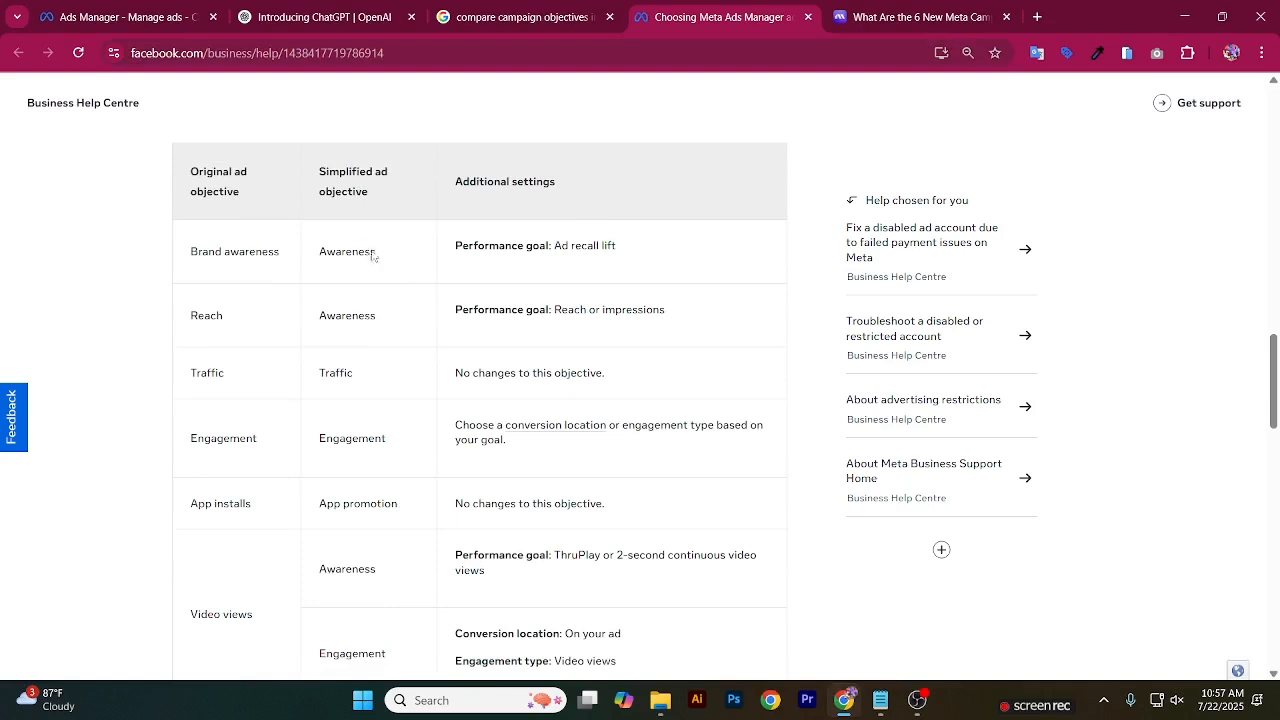
{"action": "left_click_drag", "start_coordinate": [378, 251], "coordinate": [318, 257]}
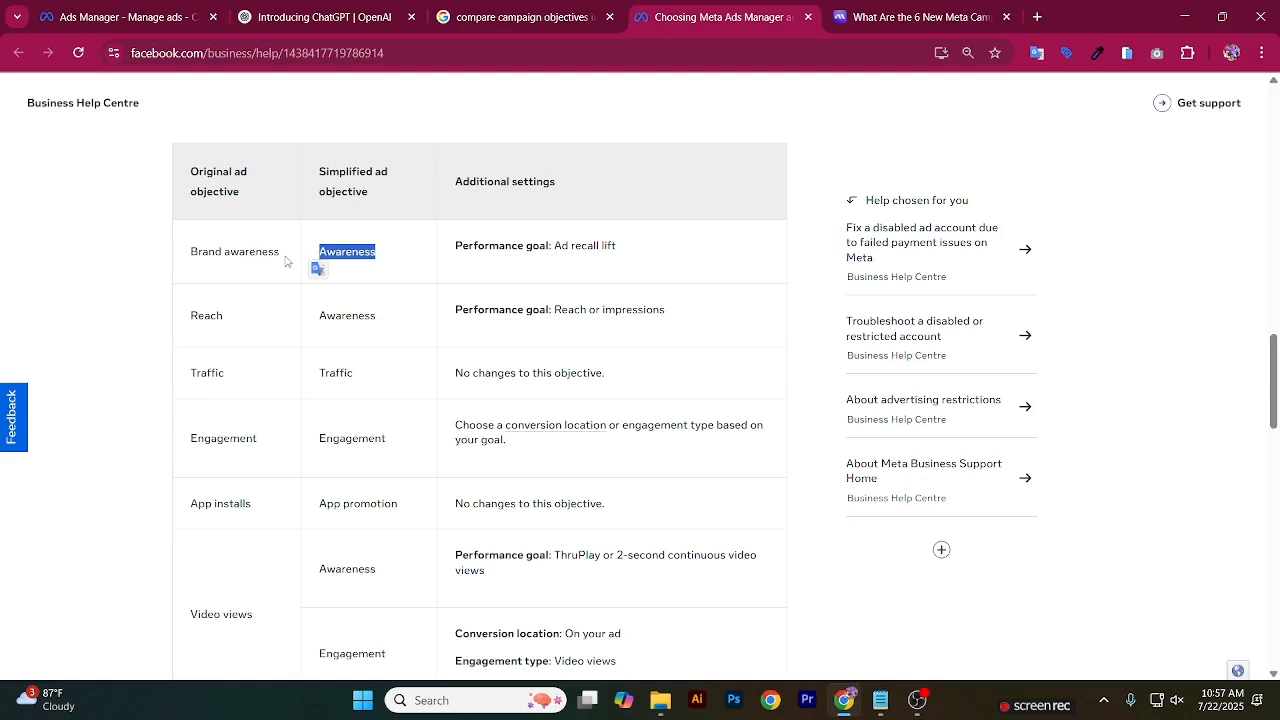
{"action": "left_click_drag", "start_coordinate": [284, 256], "coordinate": [173, 259]}
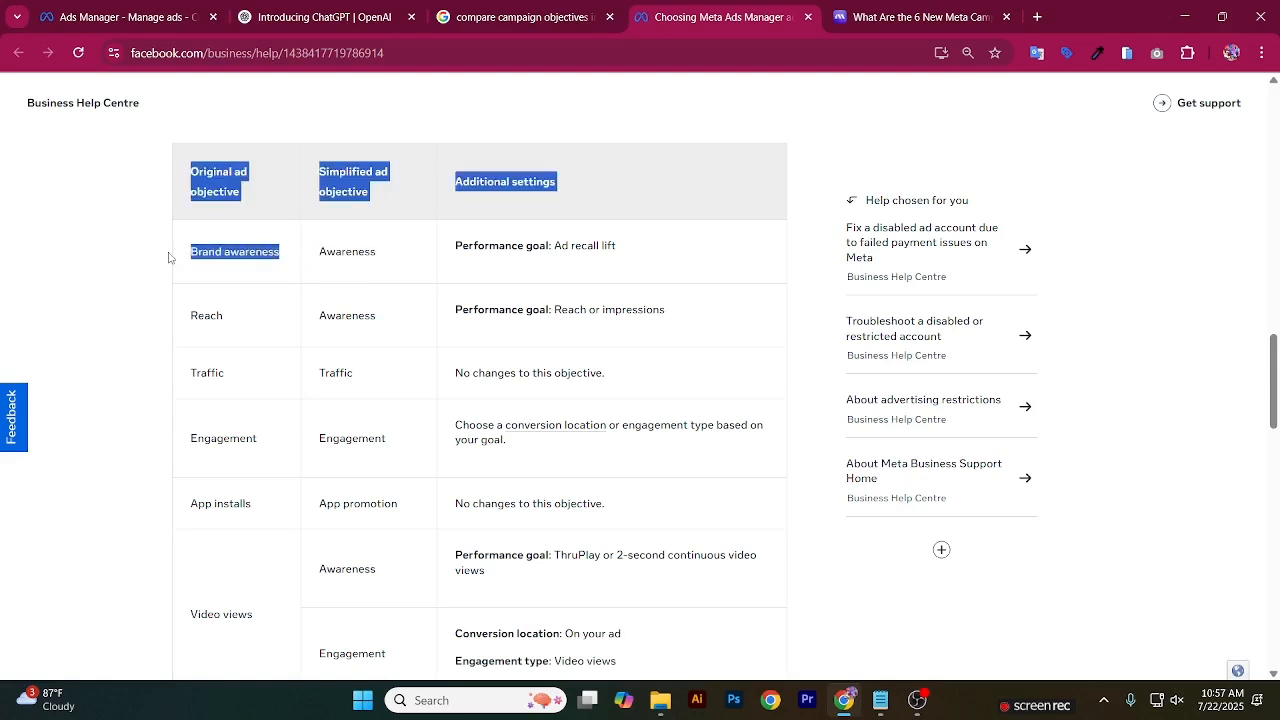
{"action": "left_click", "coordinate": [122, 268]}
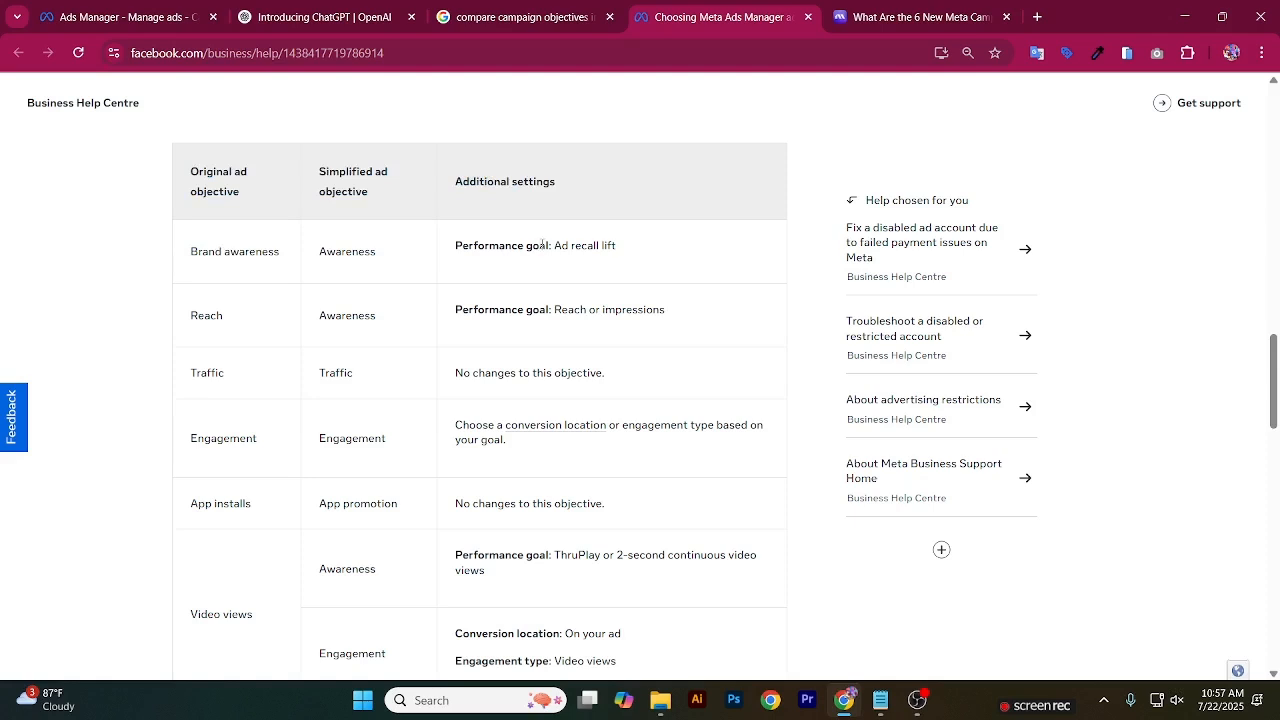
{"action": "left_click_drag", "start_coordinate": [549, 248], "coordinate": [627, 246]}
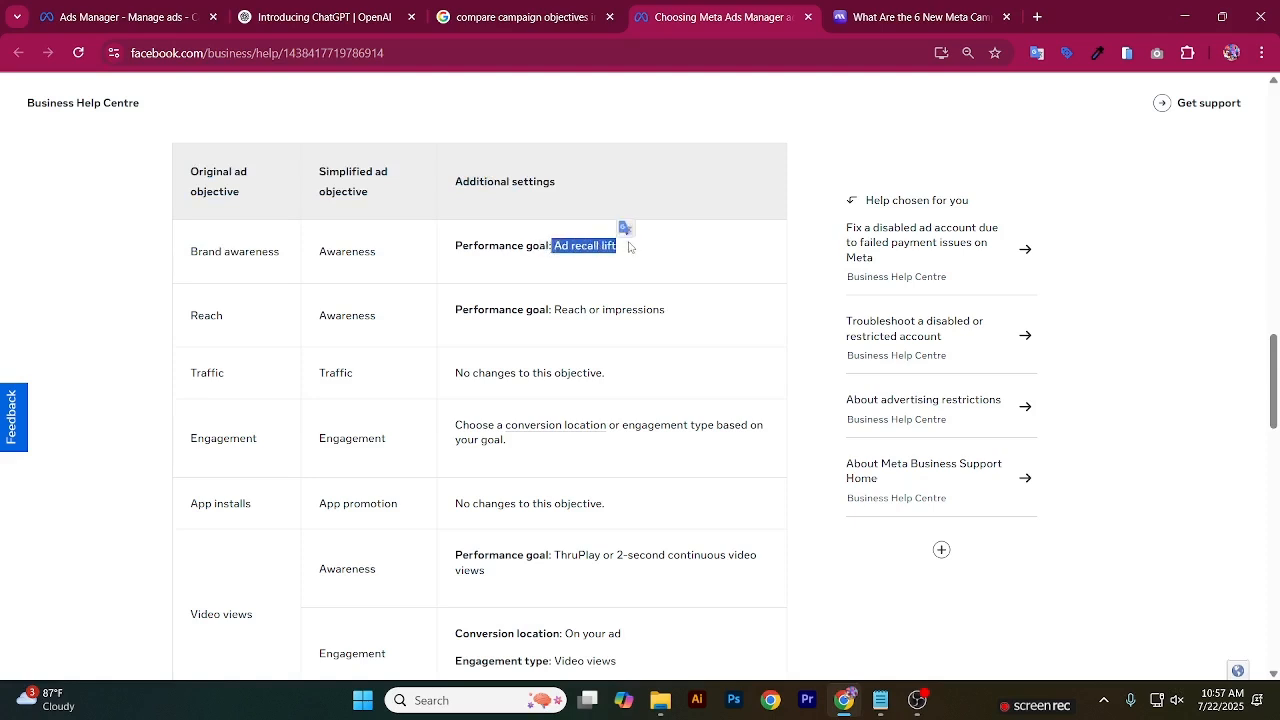
Examine the Reach row of the table, including its simplified objective and performance goal
{"action": "left_click_drag", "start_coordinate": [232, 322], "coordinate": [80, 320]}
{"action": "left_click", "coordinate": [78, 321]}
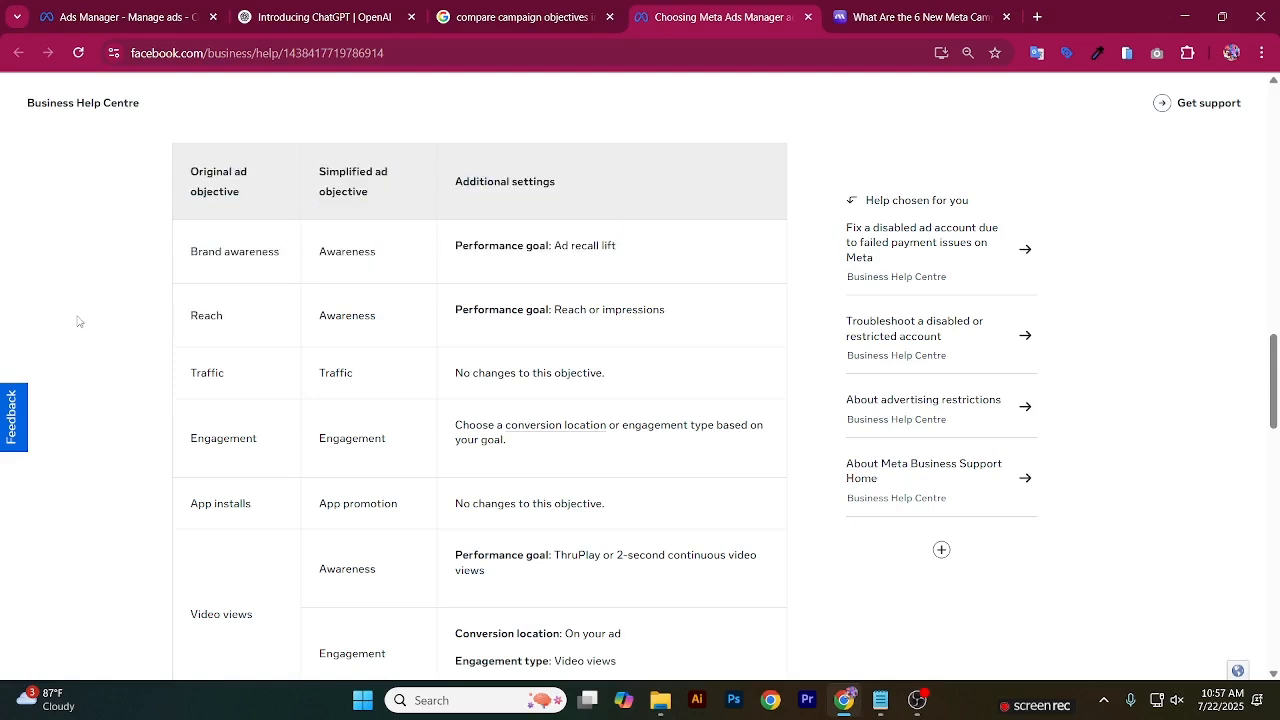
{"action": "left_click_drag", "start_coordinate": [318, 318], "coordinate": [498, 312]}
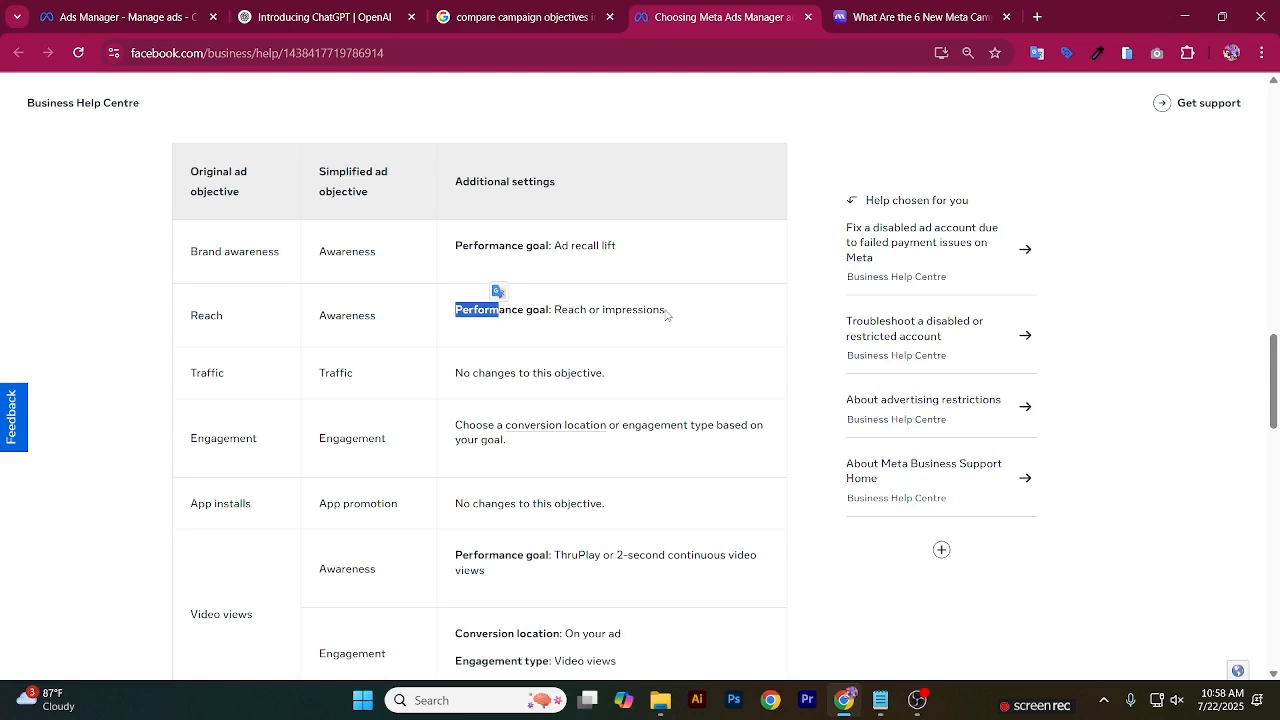
{"action": "left_click", "coordinate": [104, 354]}
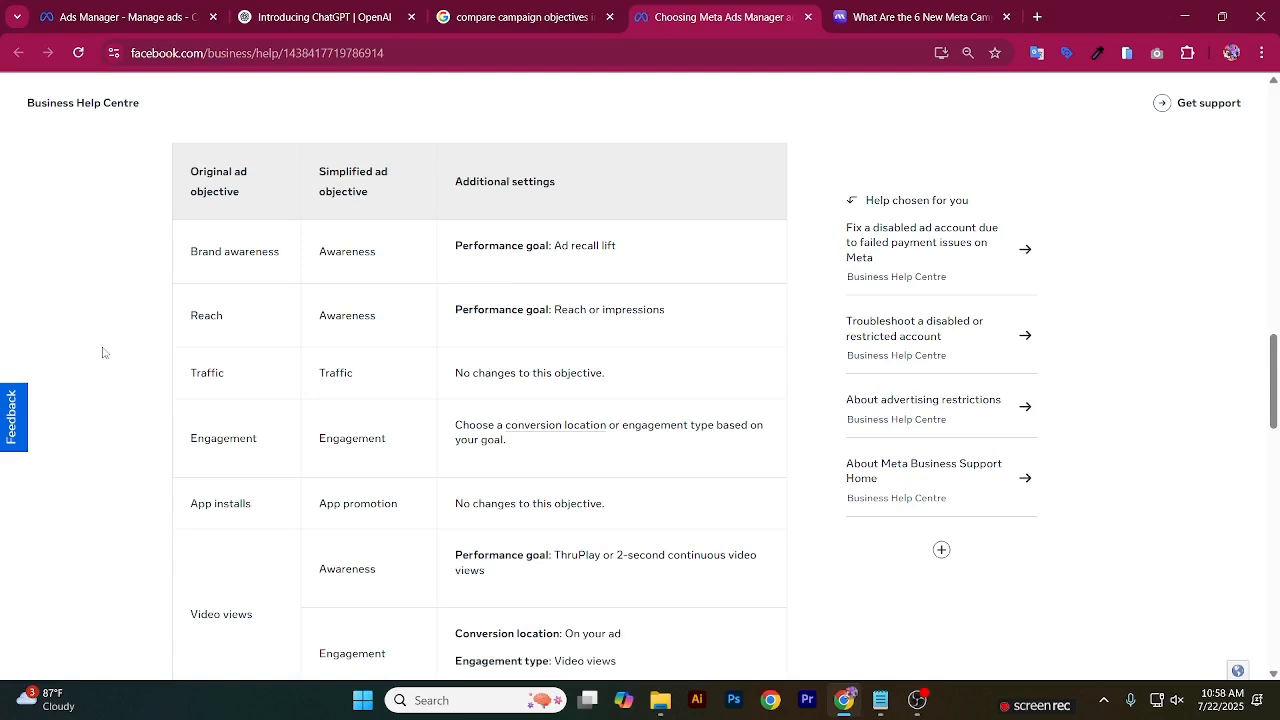
Highlight the original objective, simplified objective and additional settings text in the Traffic row
{"action": "double_click", "coordinate": [207, 373]}
{"action": "scroll", "coordinate": [205, 375], "scroll_direction": "down", "scroll_amount": 2}
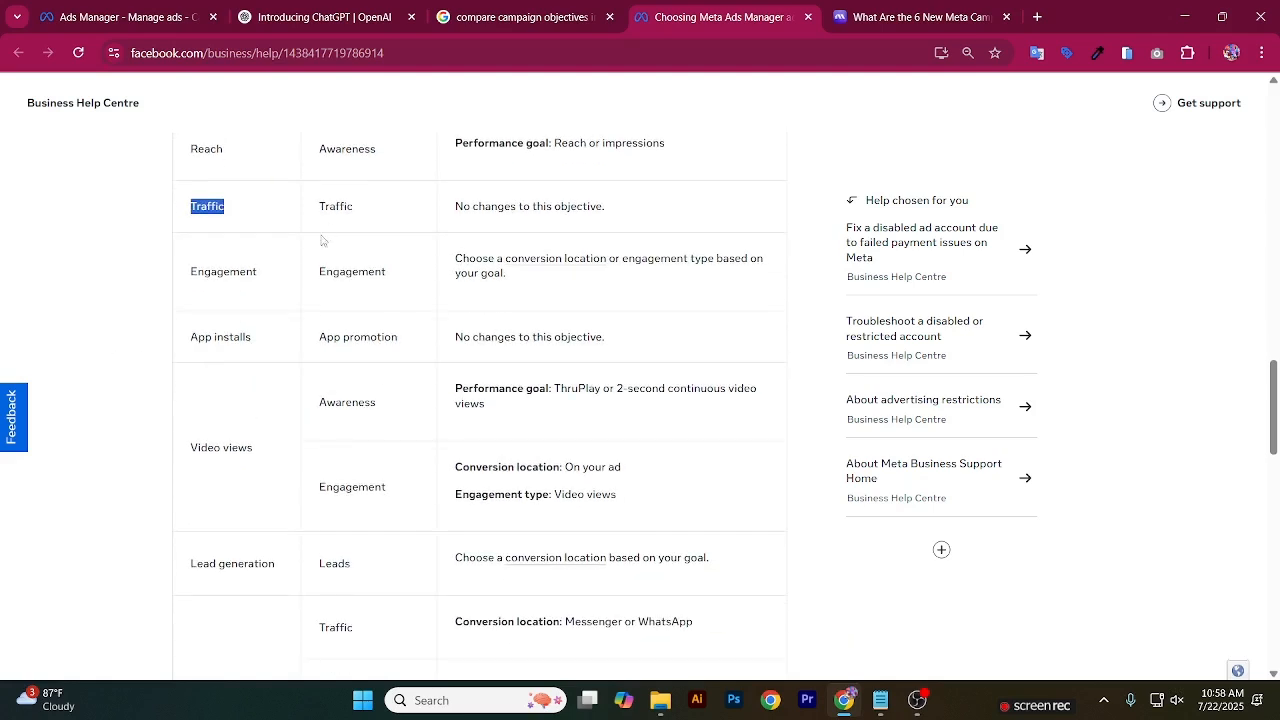
{"action": "left_click_drag", "start_coordinate": [356, 207], "coordinate": [319, 207]}
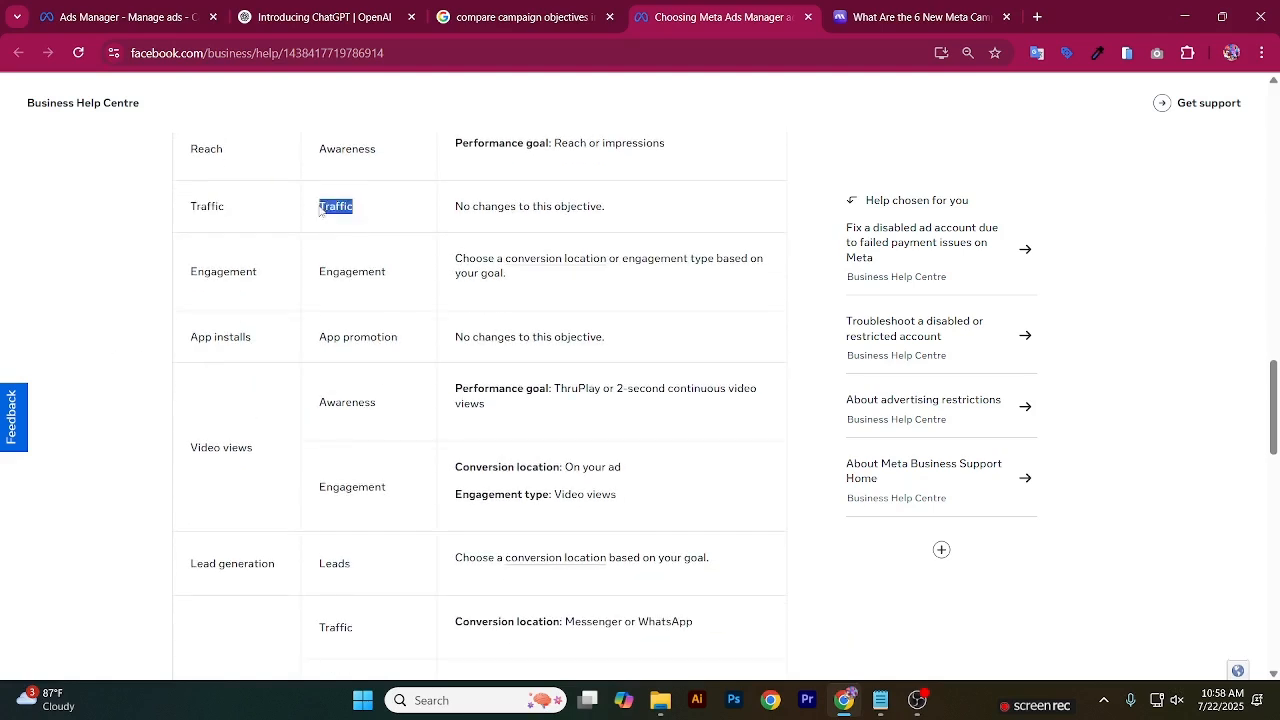
{"action": "left_click_drag", "start_coordinate": [455, 206], "coordinate": [630, 203]}
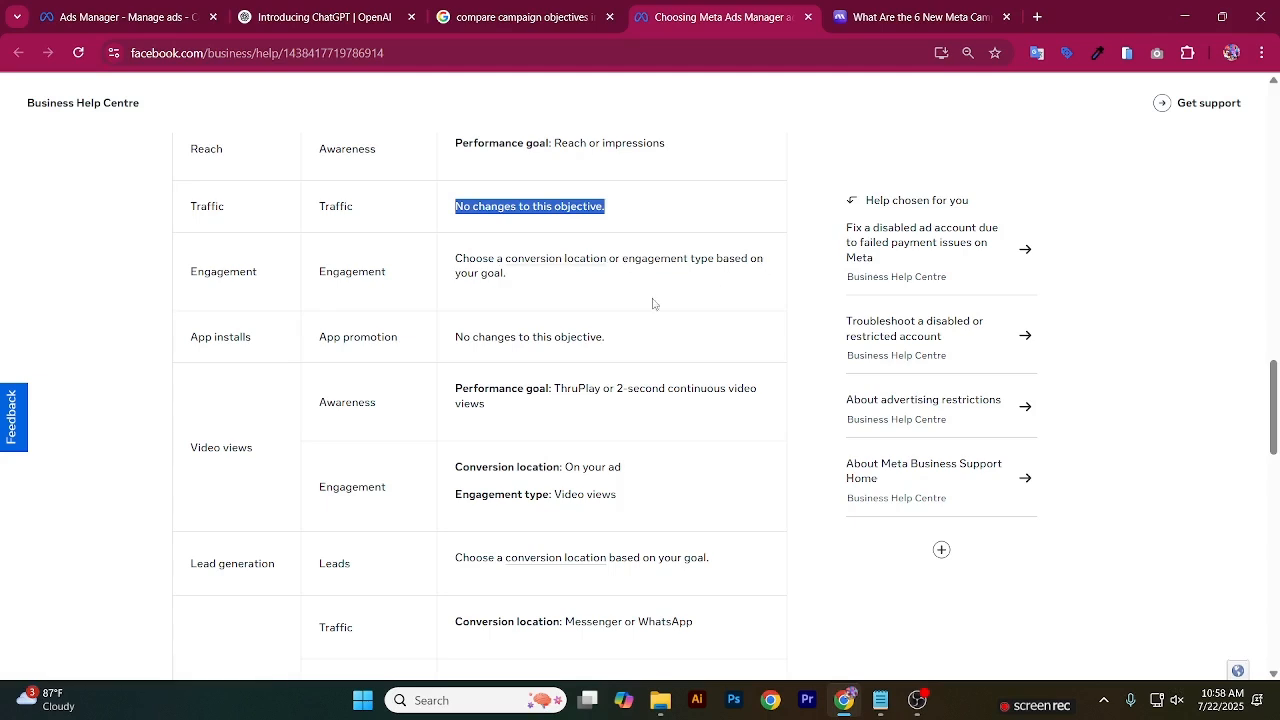
Highlight the Engagement row's additional settings text and the App installs objective in the table
{"action": "triple_click", "coordinate": [497, 273]}
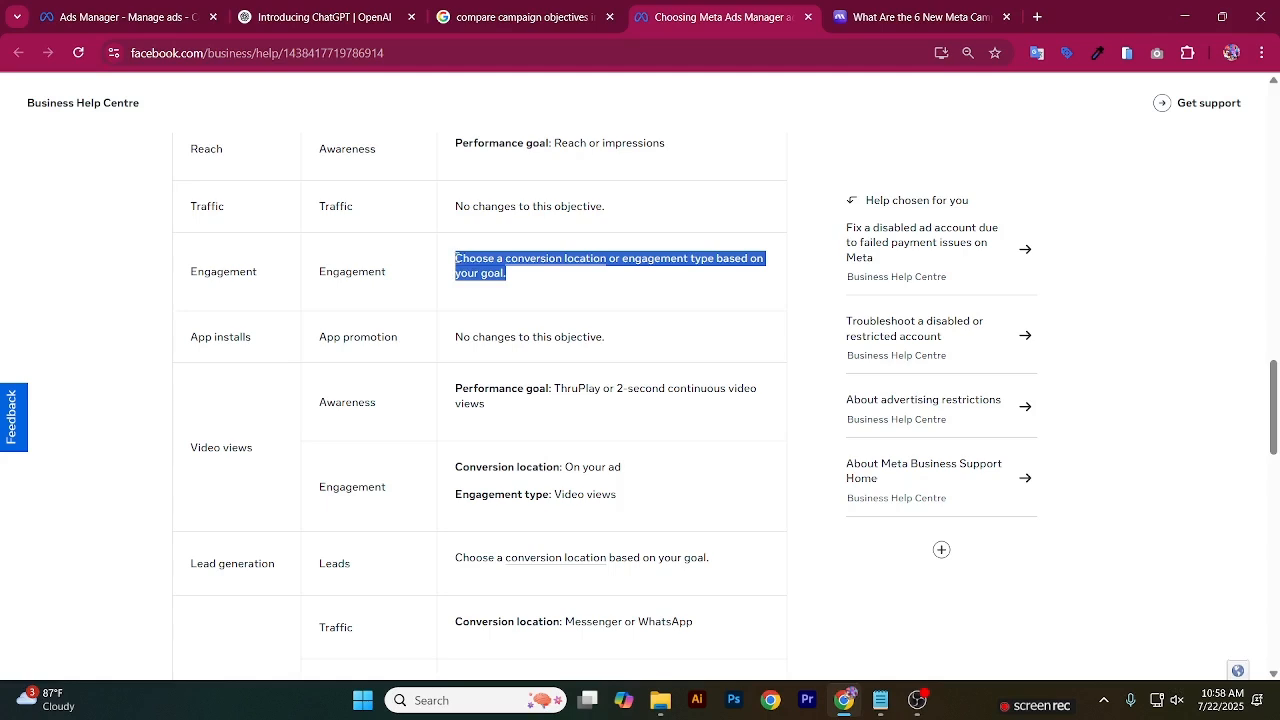
{"action": "triple_click", "coordinate": [268, 346]}
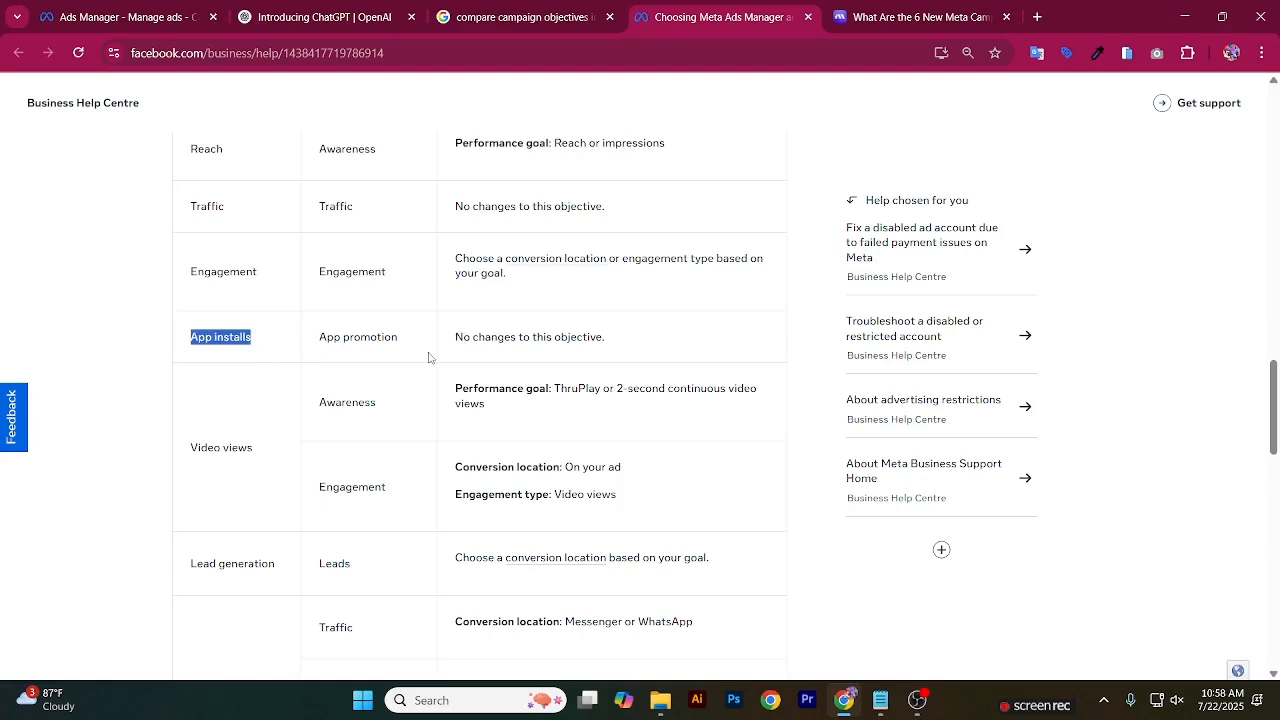
Highlight the Video views objective and its simplified objectives, Awareness and Engagement
{"action": "scroll", "coordinate": [427, 362], "scroll_direction": "down", "scroll_amount": 1}
{"action": "left_click_drag", "start_coordinate": [269, 371], "coordinate": [166, 365]}
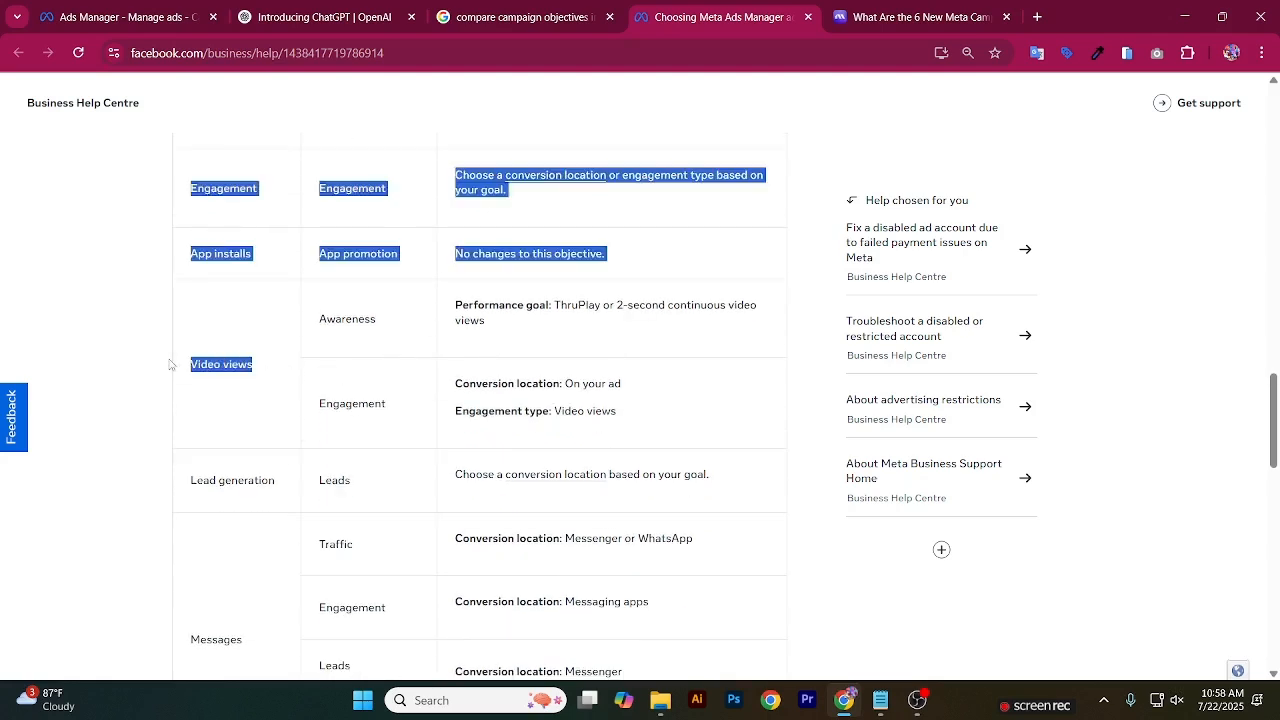
{"action": "left_click", "coordinate": [104, 368]}
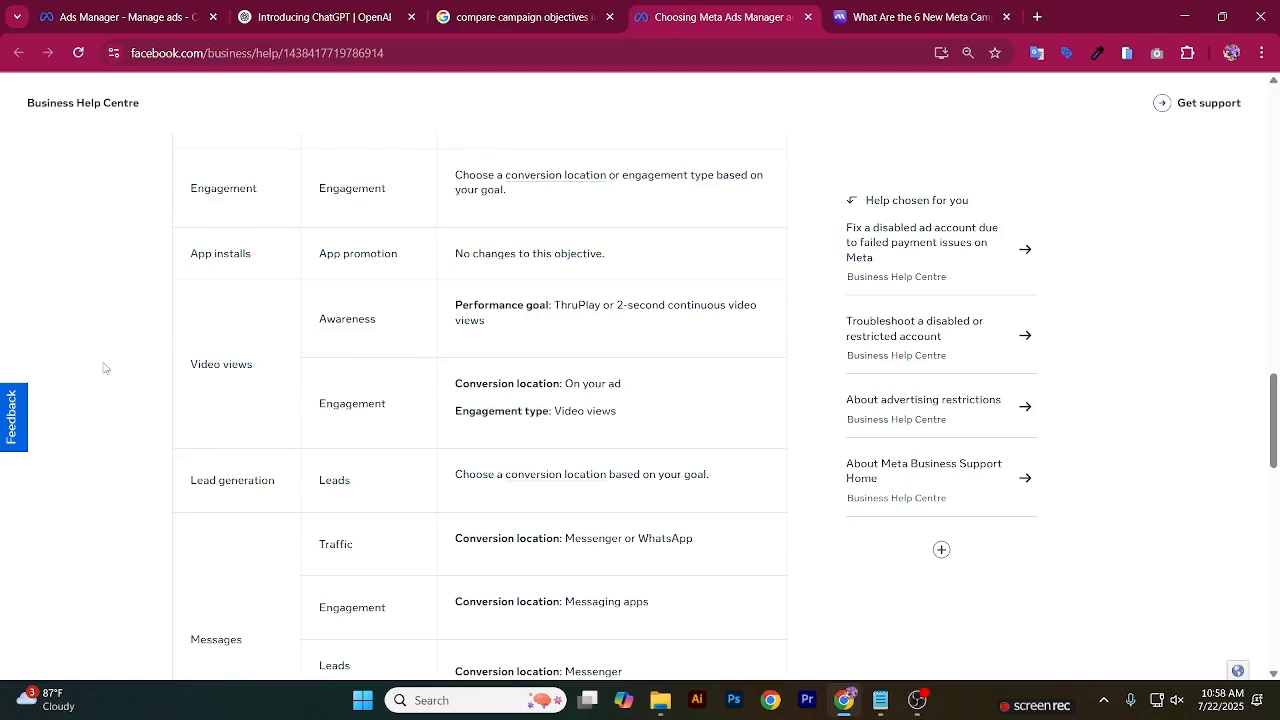
{"action": "left_click_drag", "start_coordinate": [378, 320], "coordinate": [318, 320]}
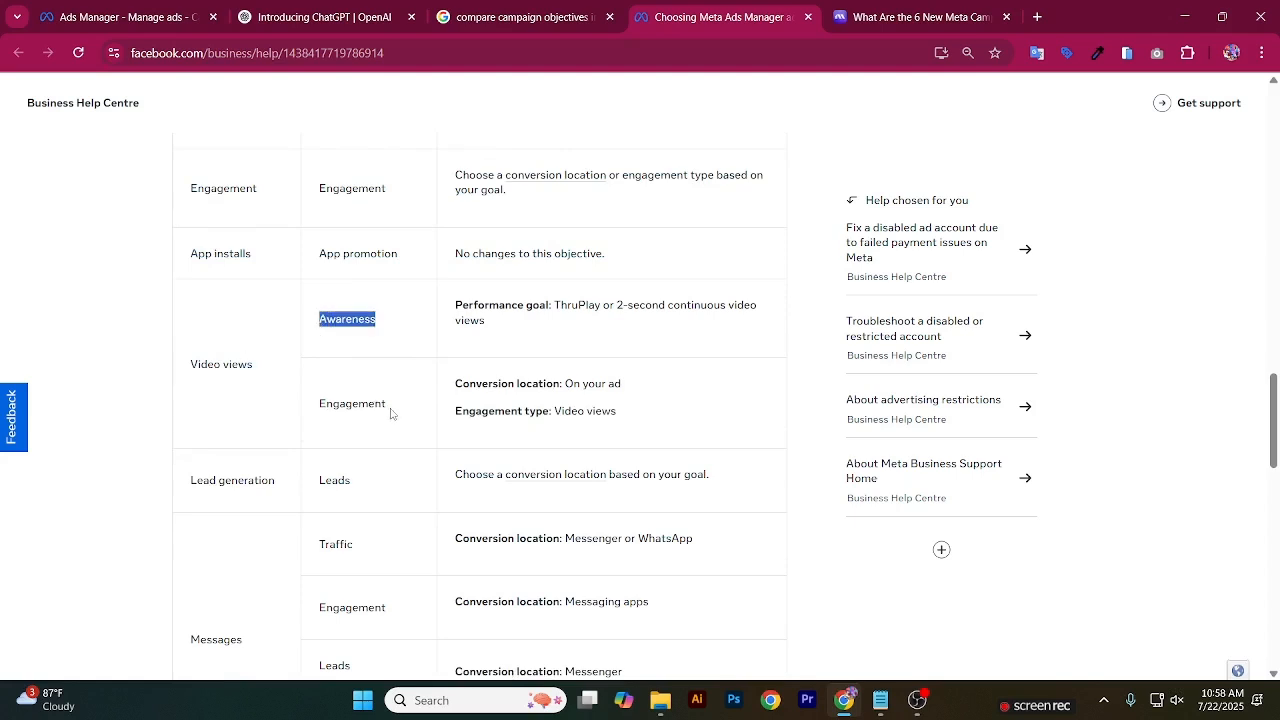
{"action": "left_click_drag", "start_coordinate": [391, 413], "coordinate": [320, 405]}
{"action": "left_click_drag", "start_coordinate": [250, 370], "coordinate": [184, 370]}
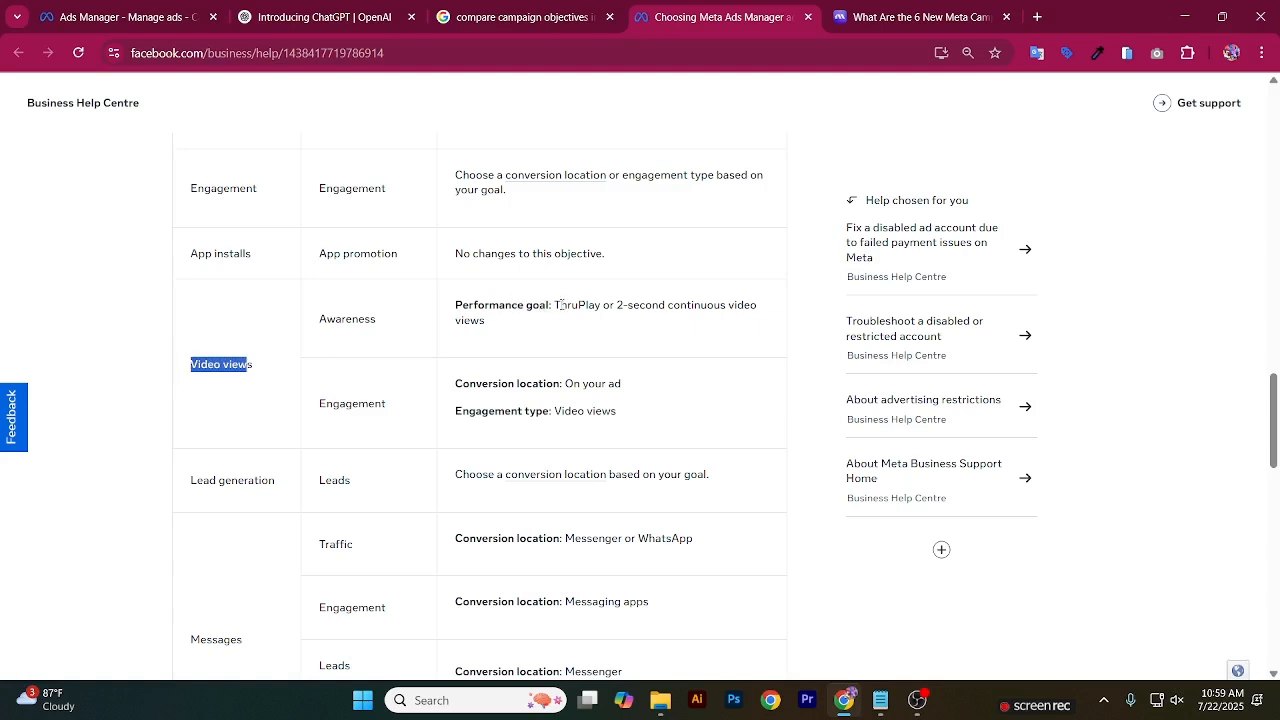
Highlight the performance goal for Video views under Awareness, and the conversion location and engagement type under Engagement
{"action": "left_click_drag", "start_coordinate": [561, 305], "coordinate": [770, 329]}
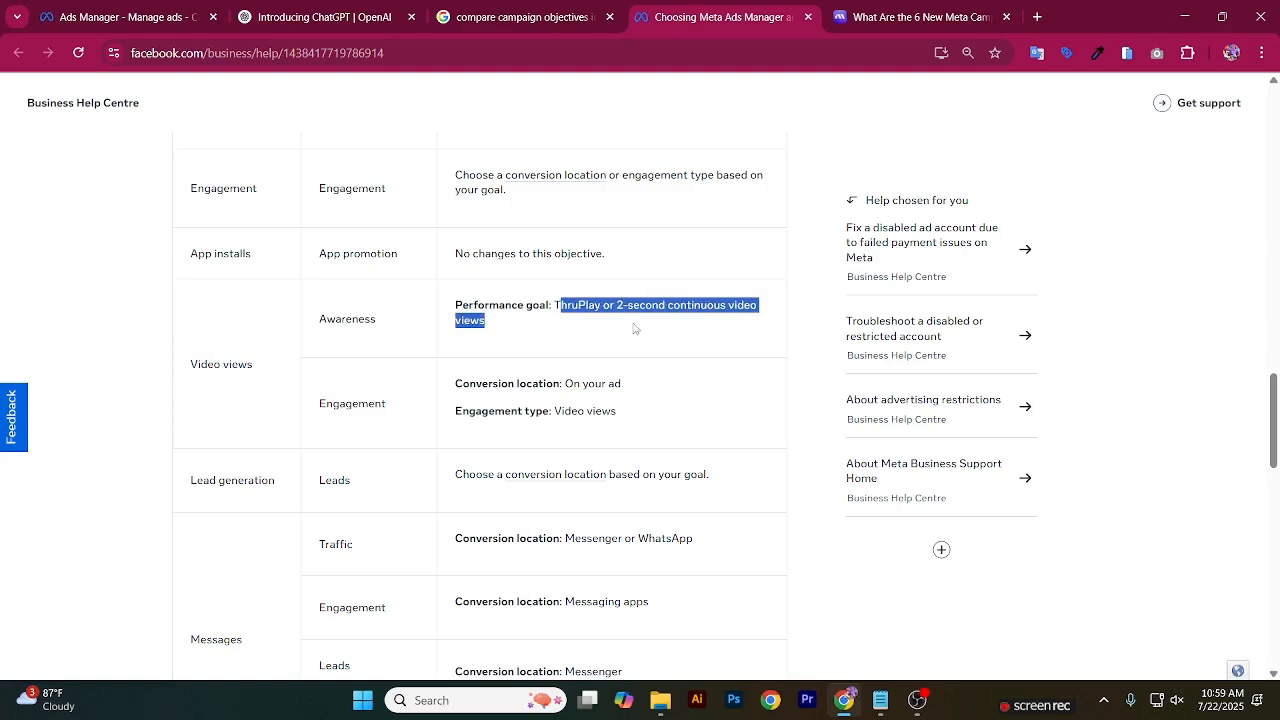
{"action": "left_click_drag", "start_coordinate": [418, 408], "coordinate": [293, 411]}
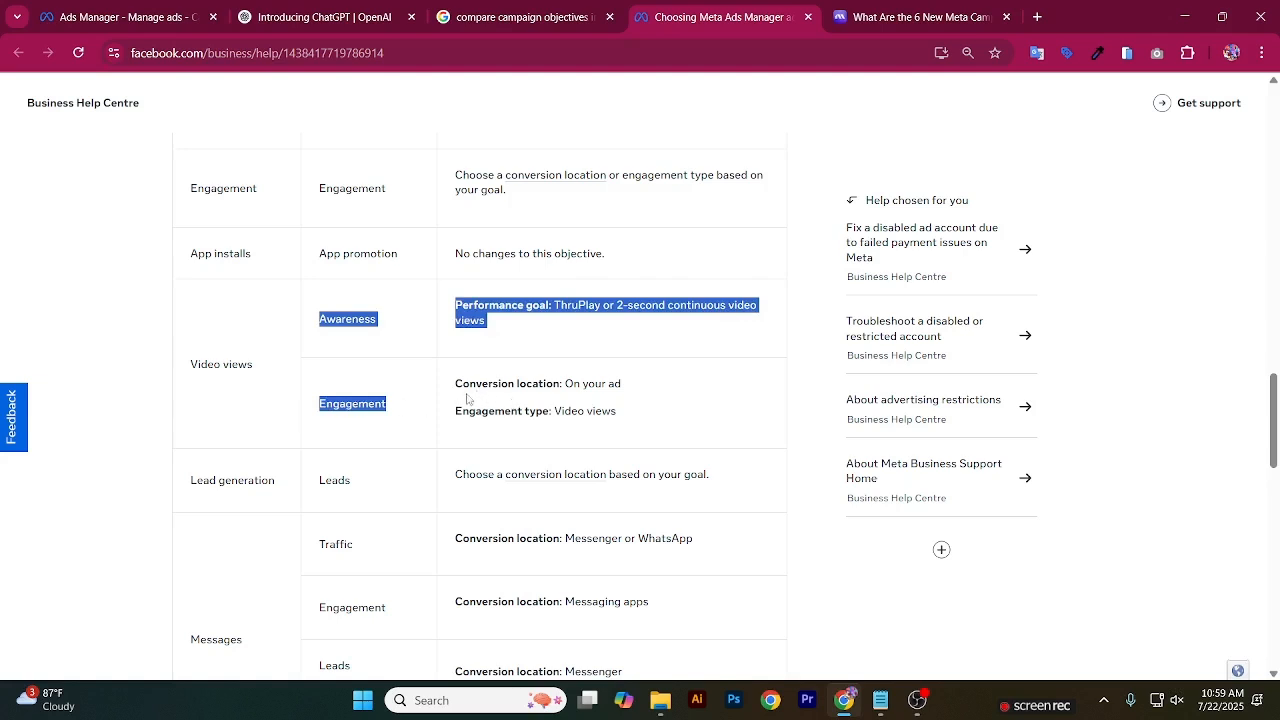
{"action": "left_click_drag", "start_coordinate": [451, 389], "coordinate": [622, 385]}
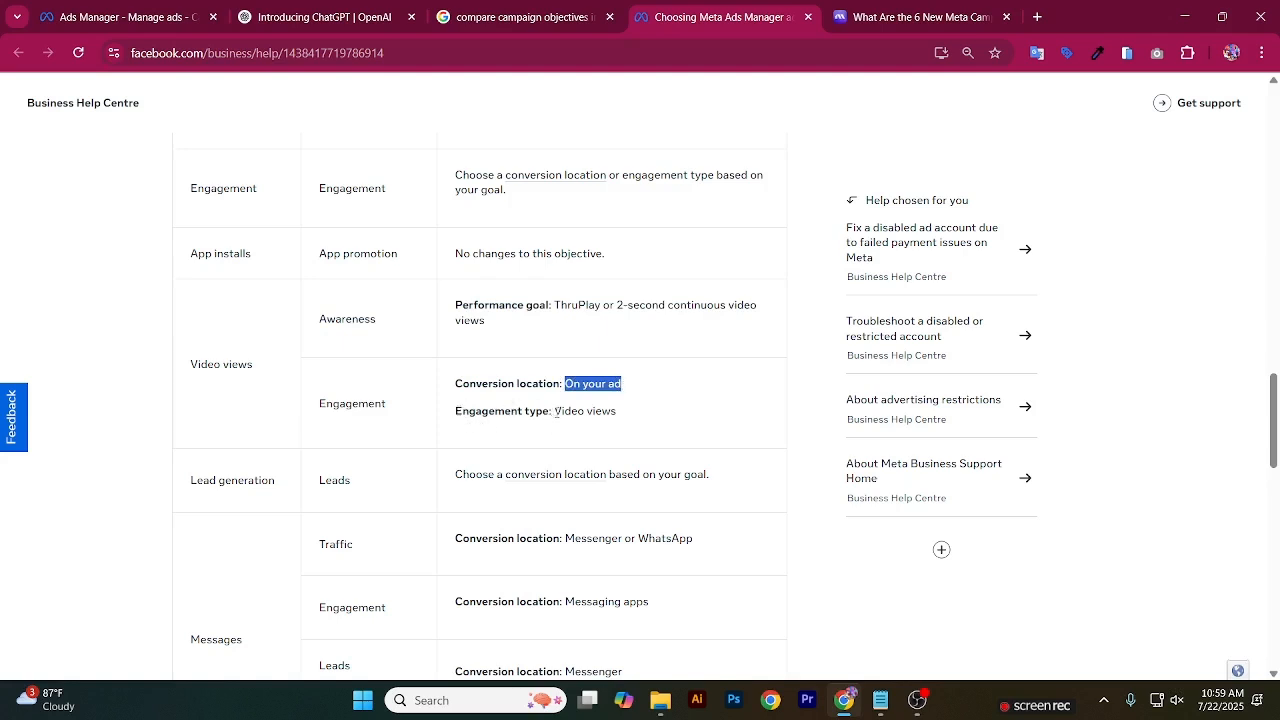
{"action": "left_click_drag", "start_coordinate": [561, 411], "coordinate": [617, 412]}
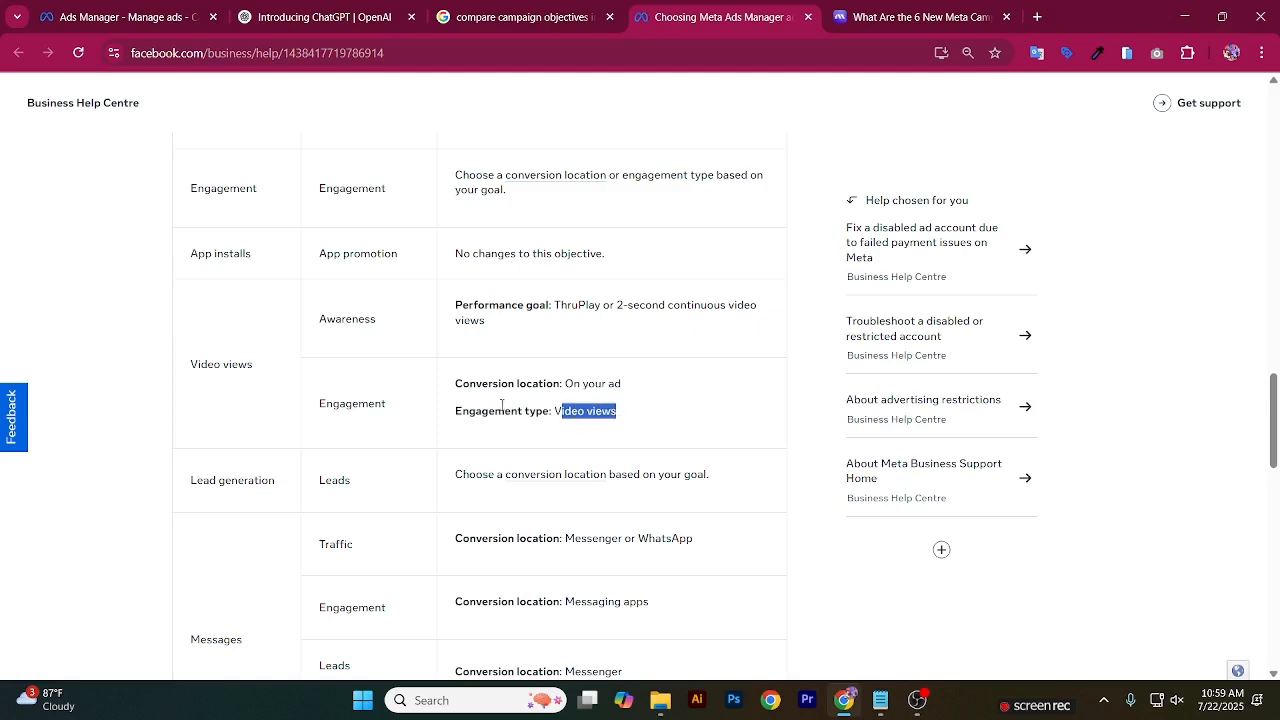
{"action": "left_click_drag", "start_coordinate": [455, 412], "coordinate": [614, 412]}
Highlight Leads in the Lead generation row and the conversion locations for Traffic and Engagement in the Messages row
{"action": "scroll", "coordinate": [410, 425], "scroll_direction": "down", "scroll_amount": 2}
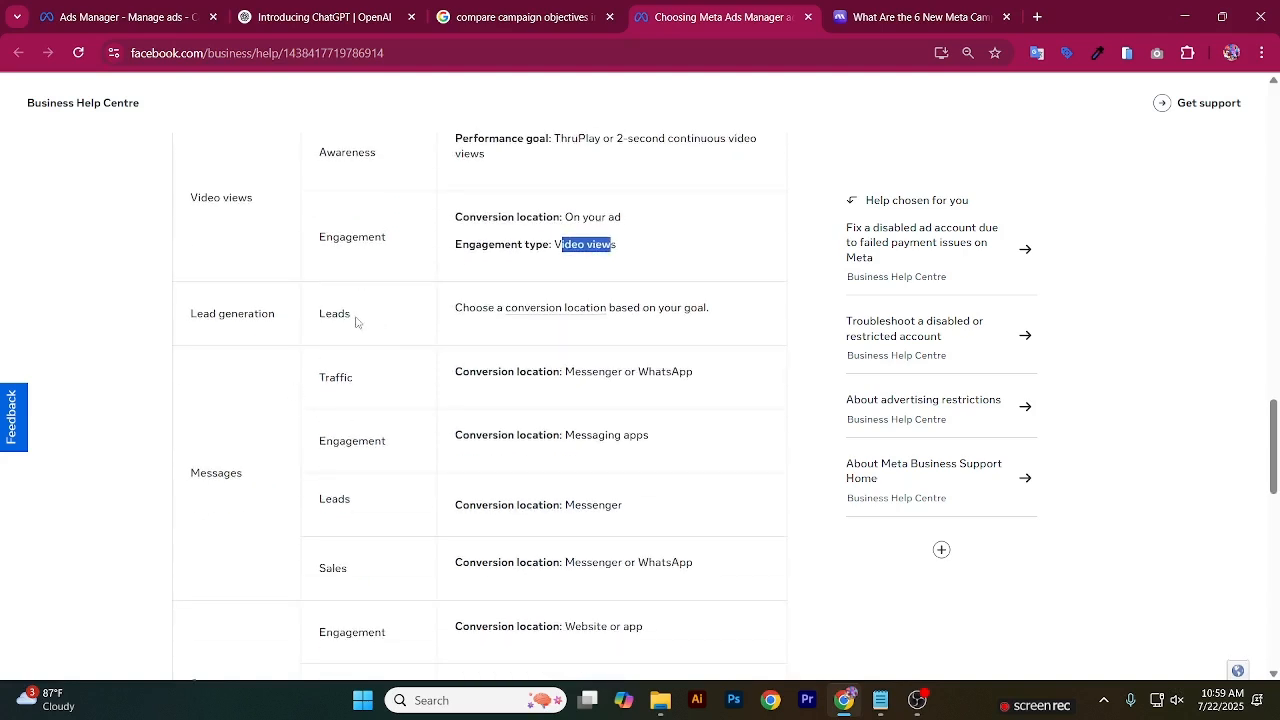
{"action": "left_click_drag", "start_coordinate": [357, 323], "coordinate": [314, 323]}
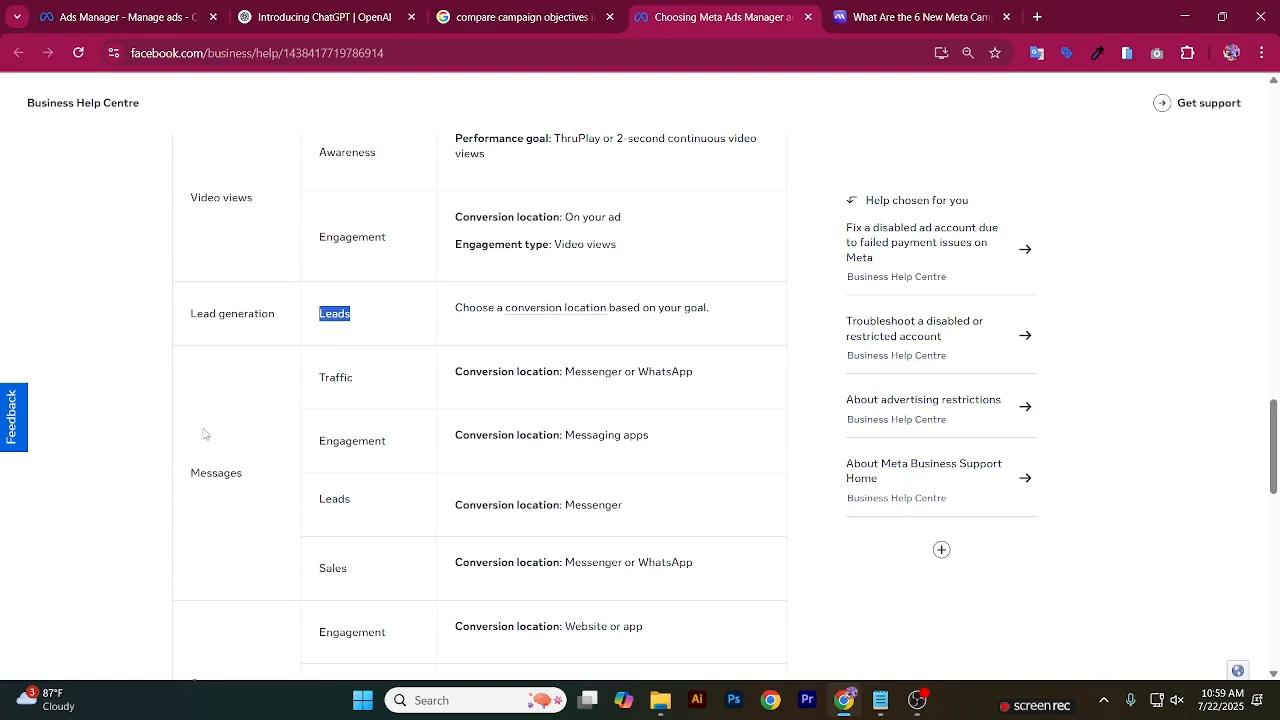
{"action": "left_click_drag", "start_coordinate": [362, 388], "coordinate": [302, 388]}
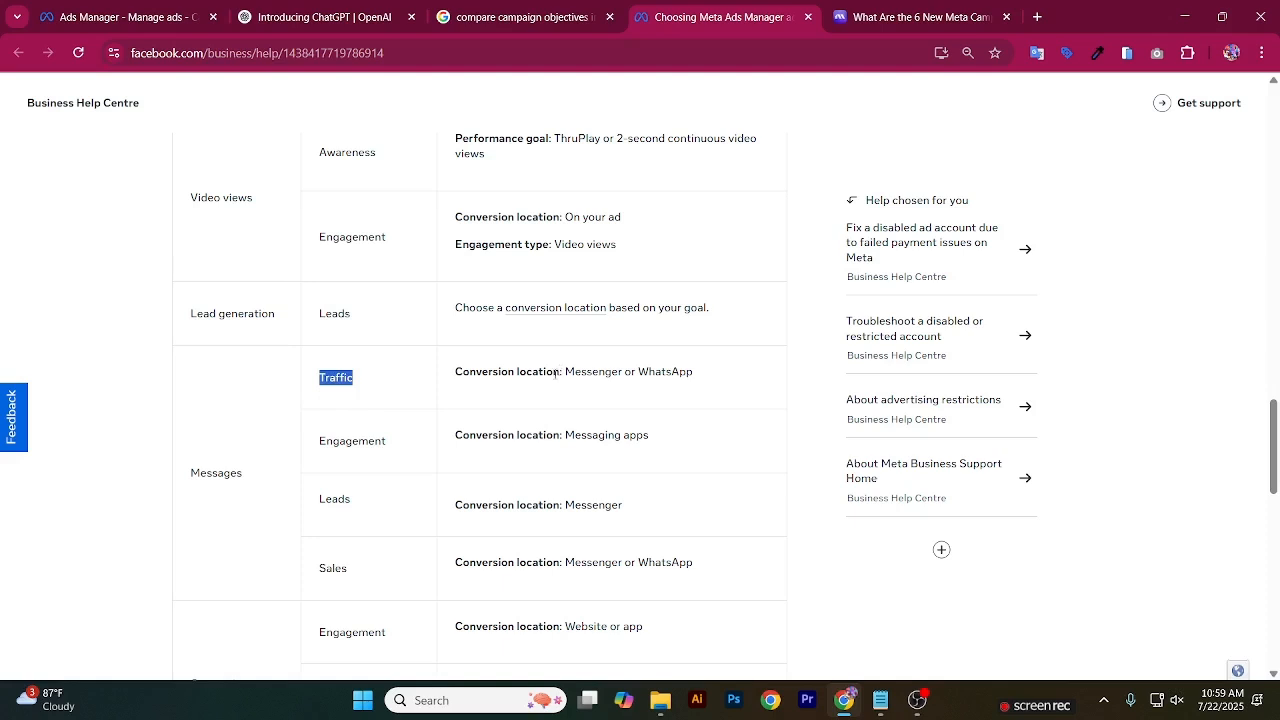
{"action": "left_click_drag", "start_coordinate": [454, 378], "coordinate": [574, 388]}
{"action": "left_click_drag", "start_coordinate": [575, 374], "coordinate": [592, 372]}
{"action": "left_click", "coordinate": [527, 449]}
{"action": "left_click_drag", "start_coordinate": [563, 436], "coordinate": [660, 448]}
Highlight the Leads and Sales entries of the Messages row, including their conversion locations
{"action": "scroll", "coordinate": [434, 492], "scroll_direction": "down", "scroll_amount": 1}
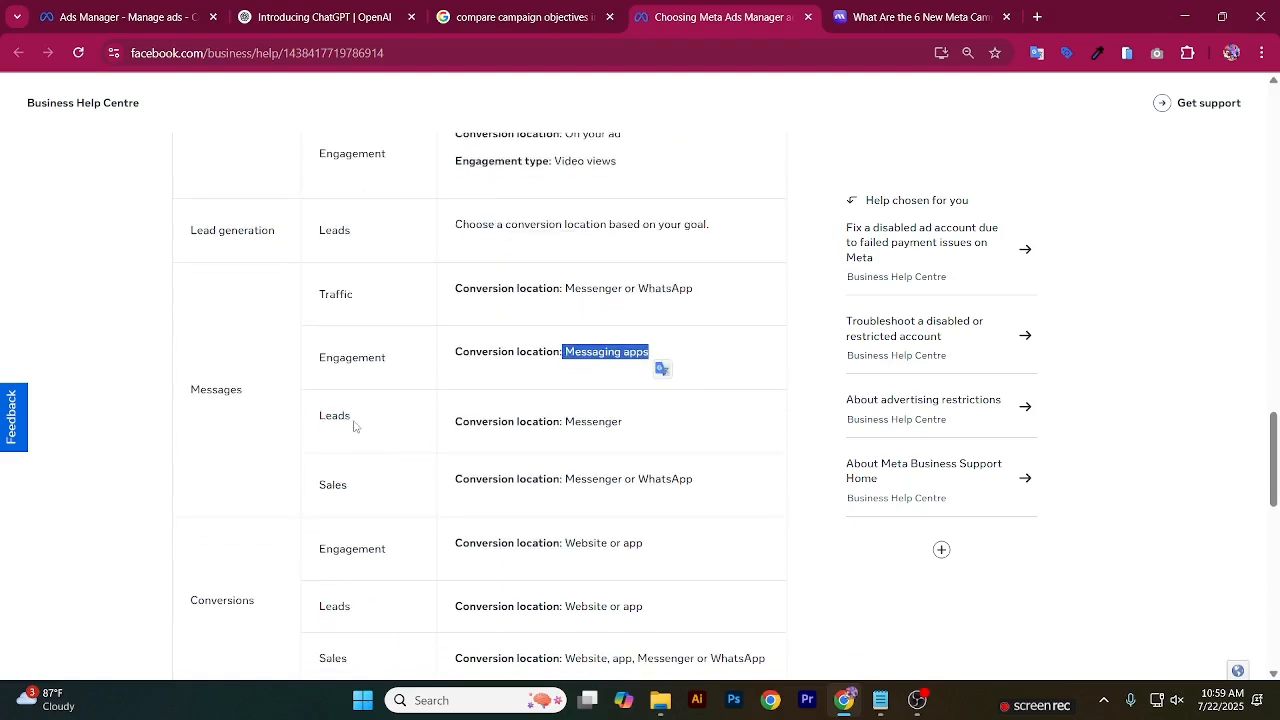
{"action": "left_click_drag", "start_coordinate": [353, 424], "coordinate": [299, 424]}
{"action": "double_click", "coordinate": [568, 421]}
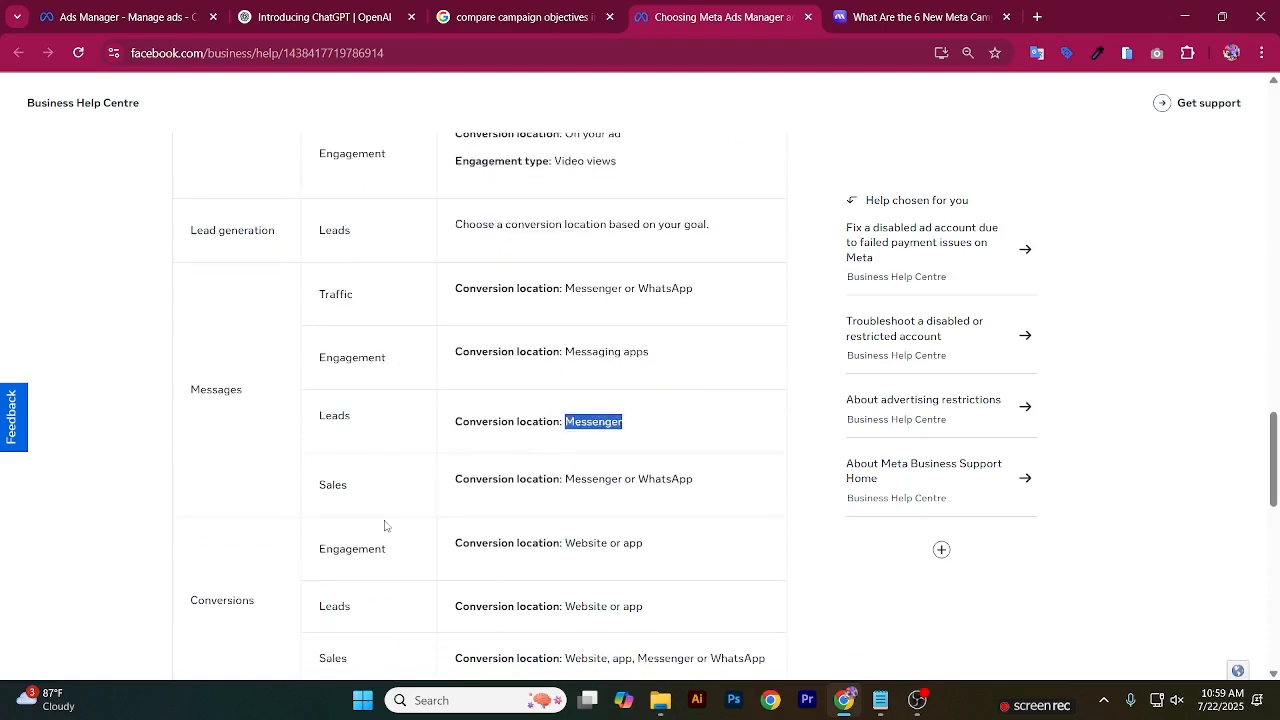
{"action": "left_click_drag", "start_coordinate": [372, 508], "coordinate": [327, 497]}
{"action": "left_click_drag", "start_coordinate": [700, 486], "coordinate": [330, 312]}
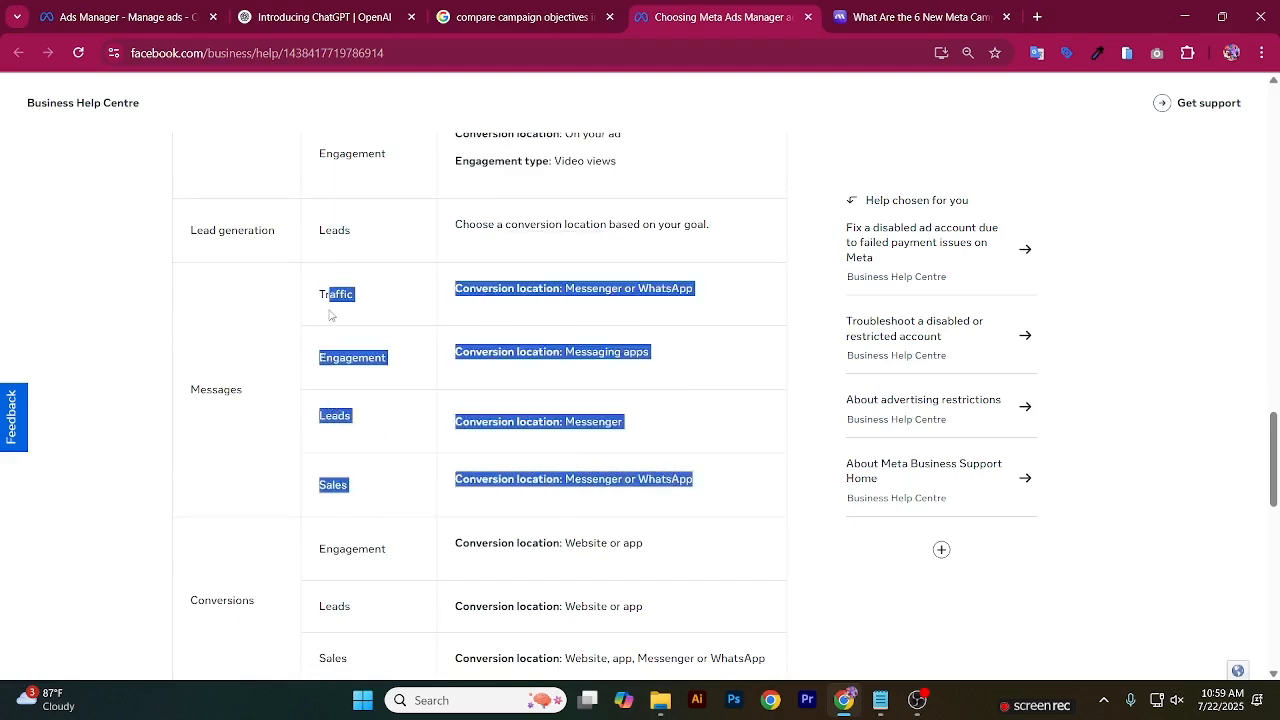
Highlight the Engagement and Leads objectives in the Conversions row, and the conversion locations for Engagement, Leads and Sales
{"action": "scroll", "coordinate": [230, 455], "scroll_direction": "down", "scroll_amount": 1}
{"action": "scroll", "coordinate": [230, 455], "scroll_direction": "down", "scroll_amount": 2}
{"action": "left_click", "coordinate": [231, 449]}
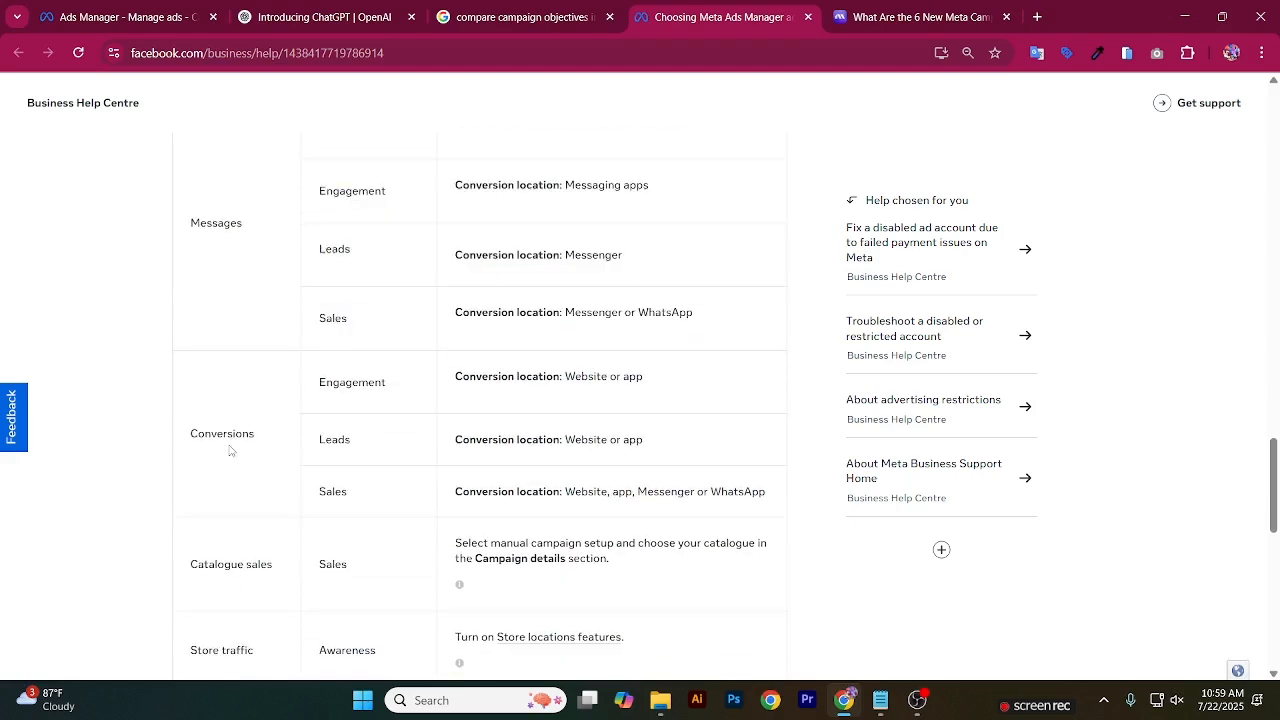
{"action": "left_click_drag", "start_coordinate": [385, 383], "coordinate": [322, 381]}
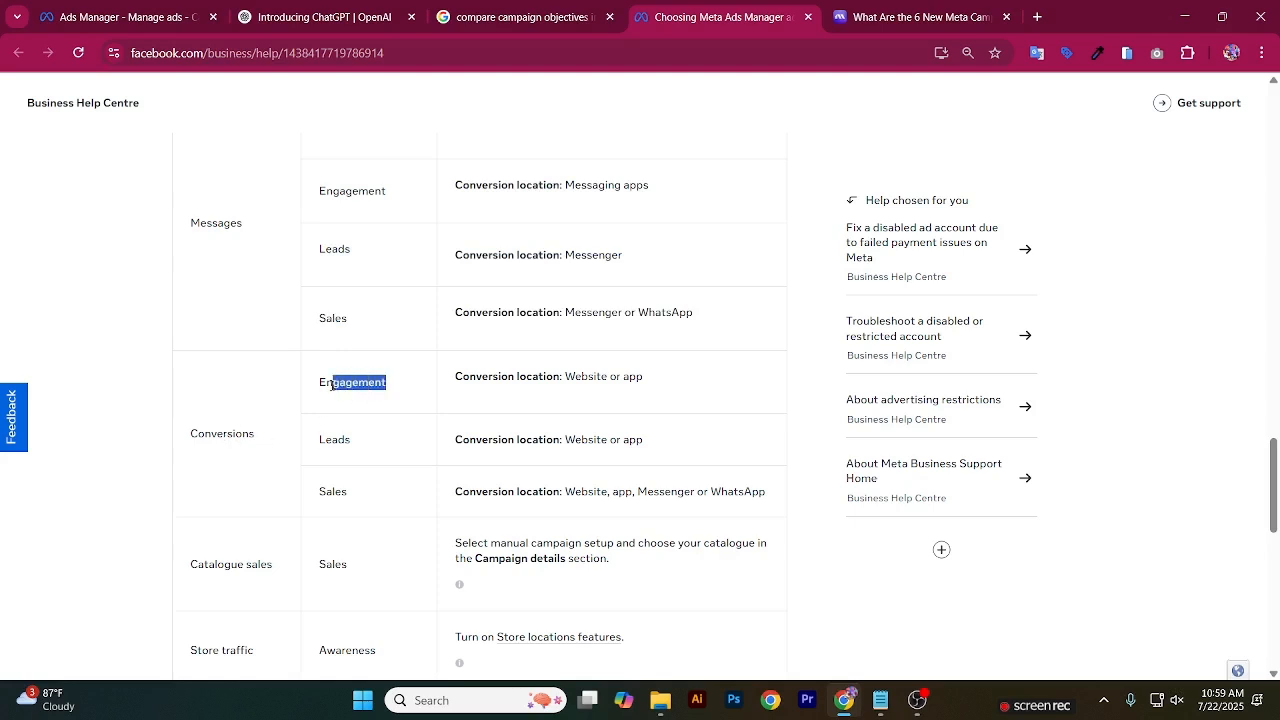
{"action": "left_click_drag", "start_coordinate": [346, 441], "coordinate": [309, 441]}
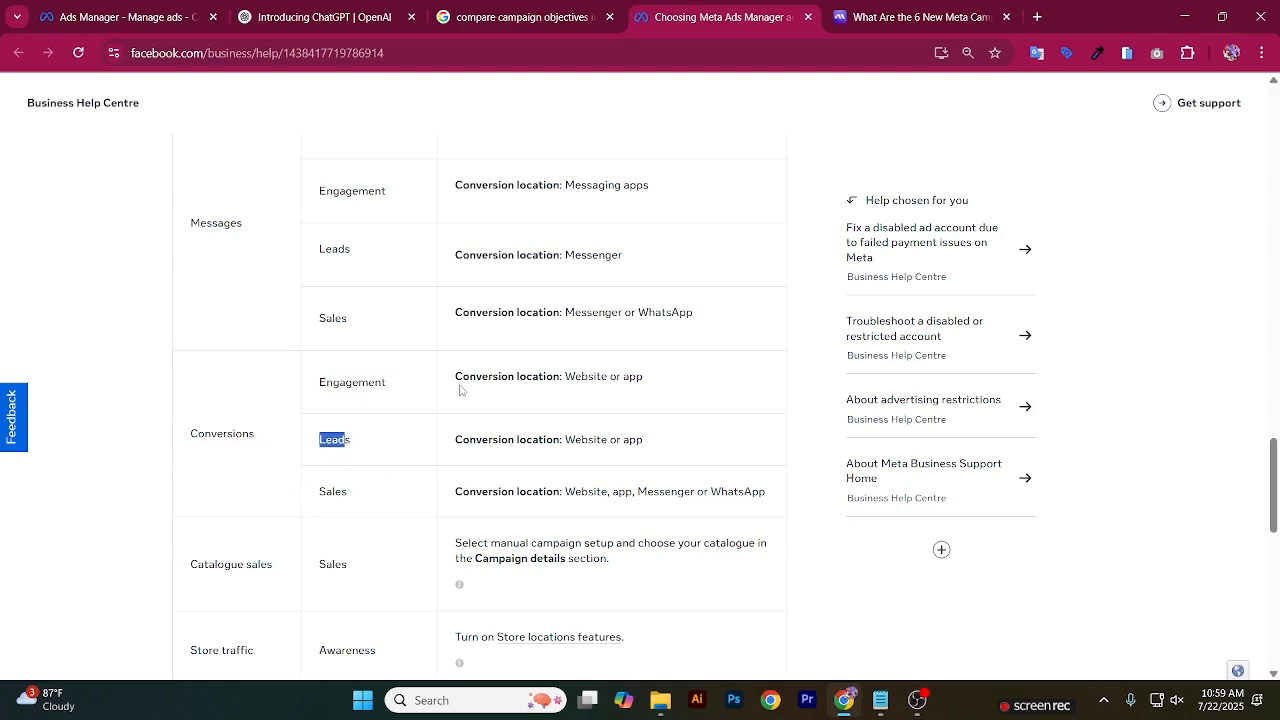
{"action": "left_click_drag", "start_coordinate": [463, 377], "coordinate": [643, 378]}
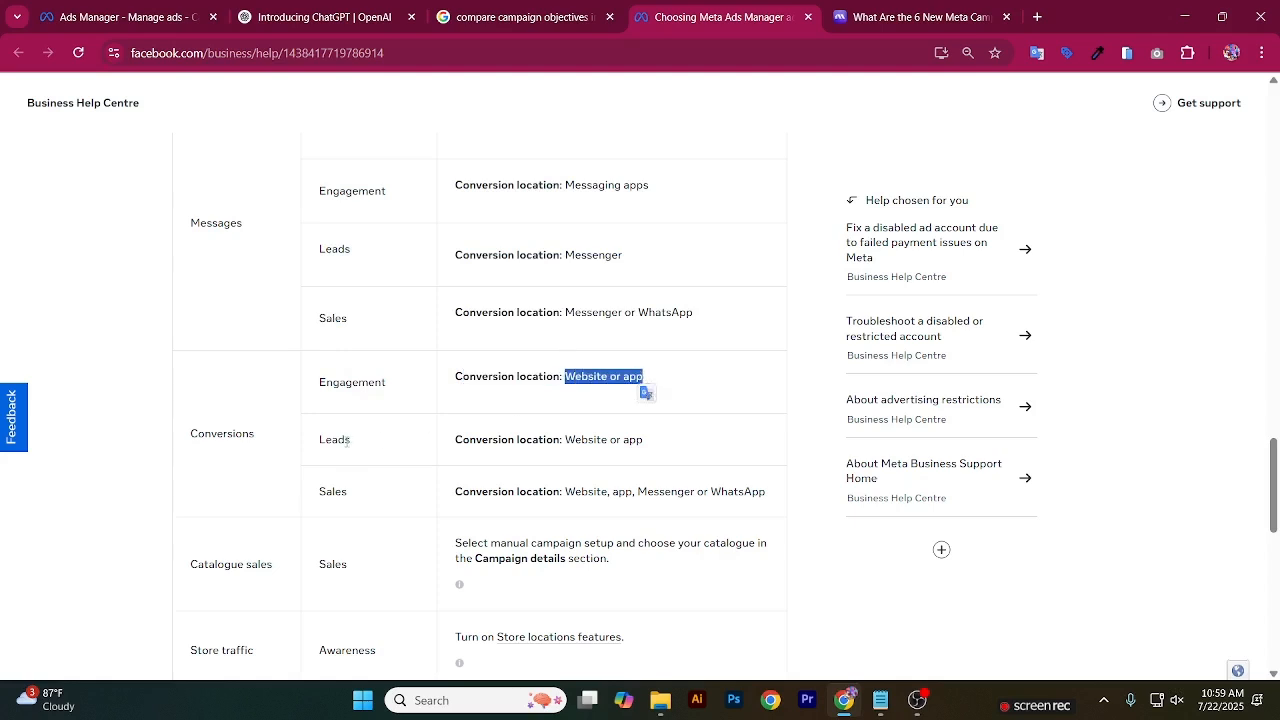
{"action": "left_click_drag", "start_coordinate": [359, 447], "coordinate": [297, 446]}
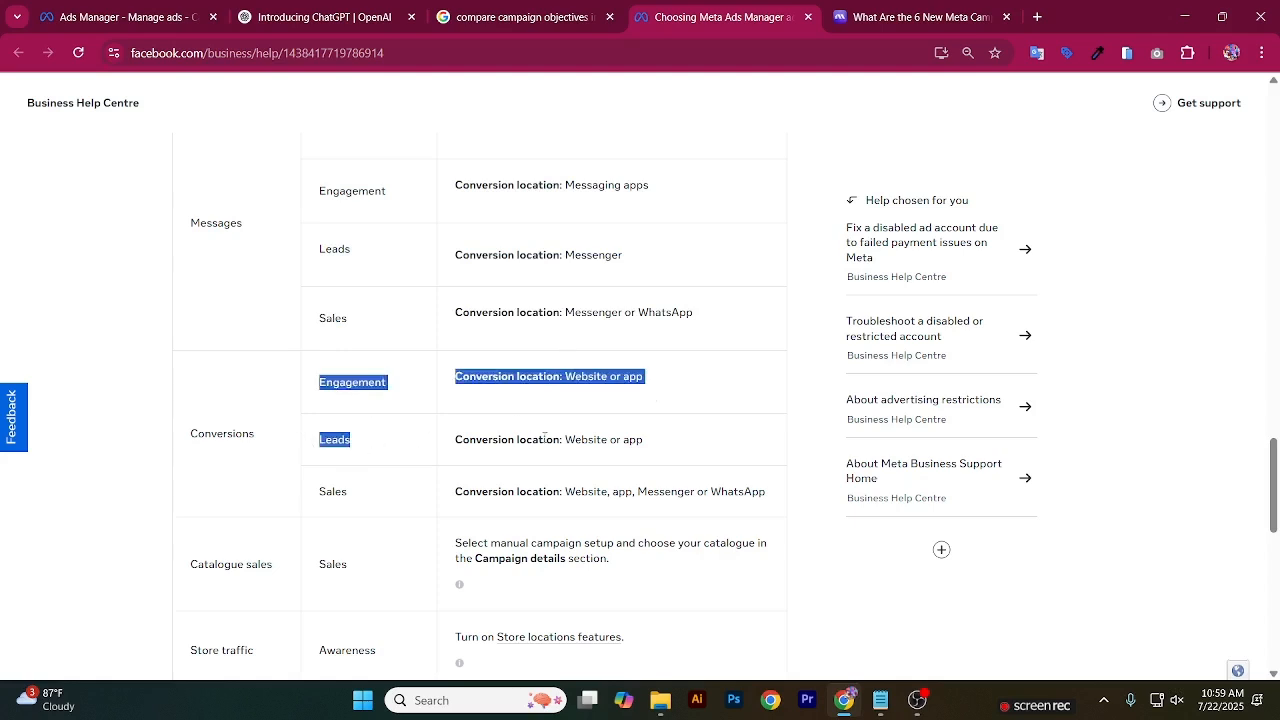
{"action": "left_click_drag", "start_coordinate": [566, 446], "coordinate": [669, 442]}
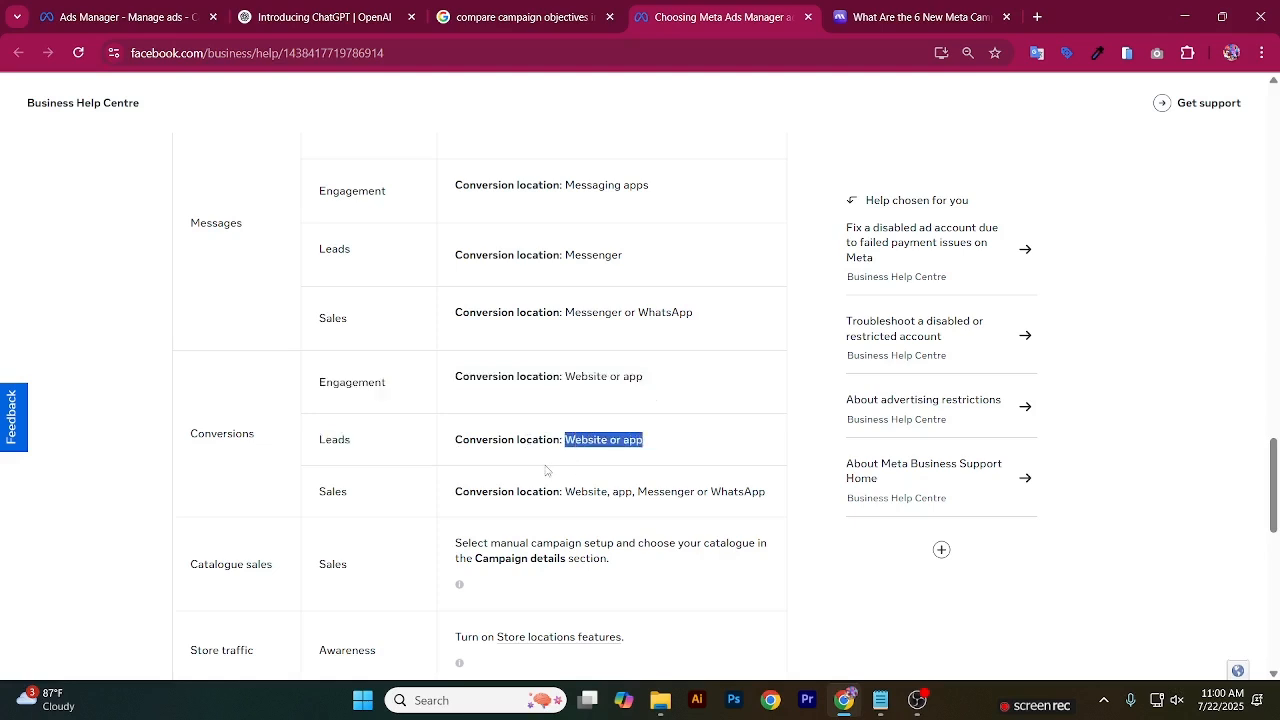
{"action": "scroll", "coordinate": [549, 471], "scroll_direction": "down", "scroll_amount": 2}
{"action": "left_click_drag", "start_coordinate": [566, 326], "coordinate": [762, 373]}
Highlight the manual campaign setup instruction in the Catalogue sales row and the Store traffic objective
{"action": "left_click", "coordinate": [222, 392]}
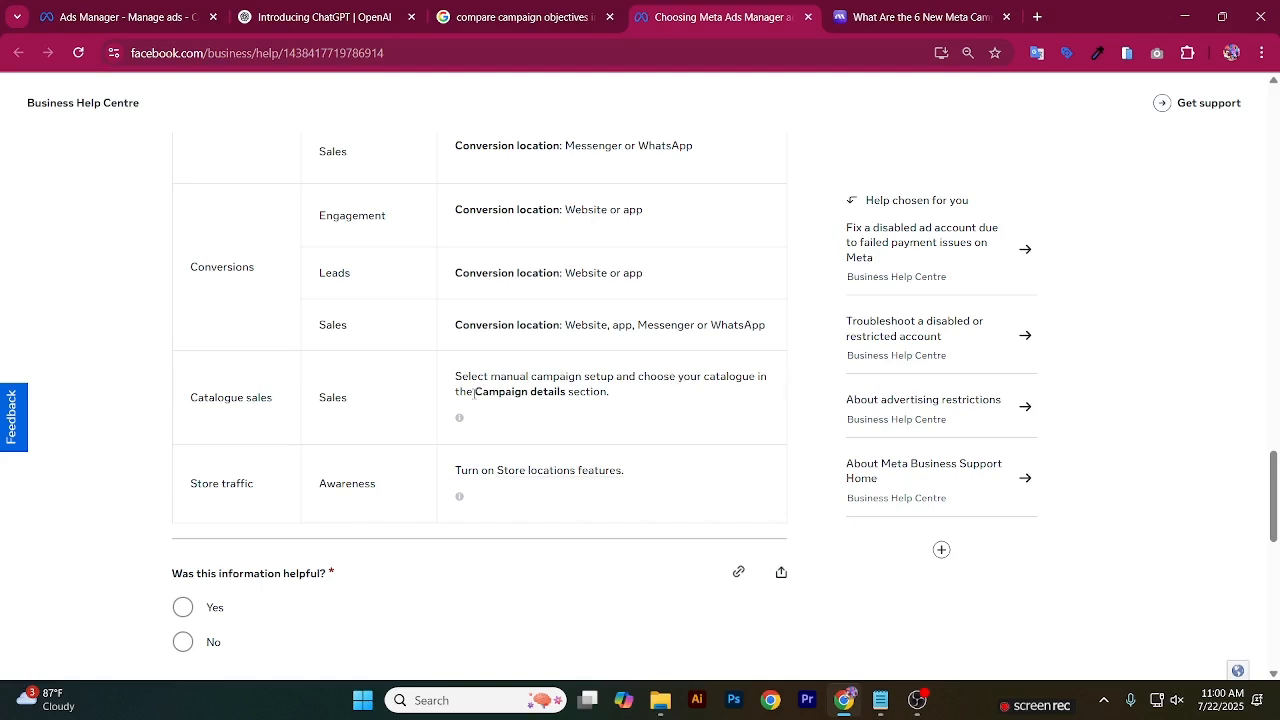
{"action": "mouse_move", "coordinate": [475, 391]}
{"action": "left_mouse_down"}
{"action": "mouse_move", "coordinate": [621, 392]}
{"action": "mouse_move", "coordinate": [485, 376]}
{"action": "left_mouse_up"}
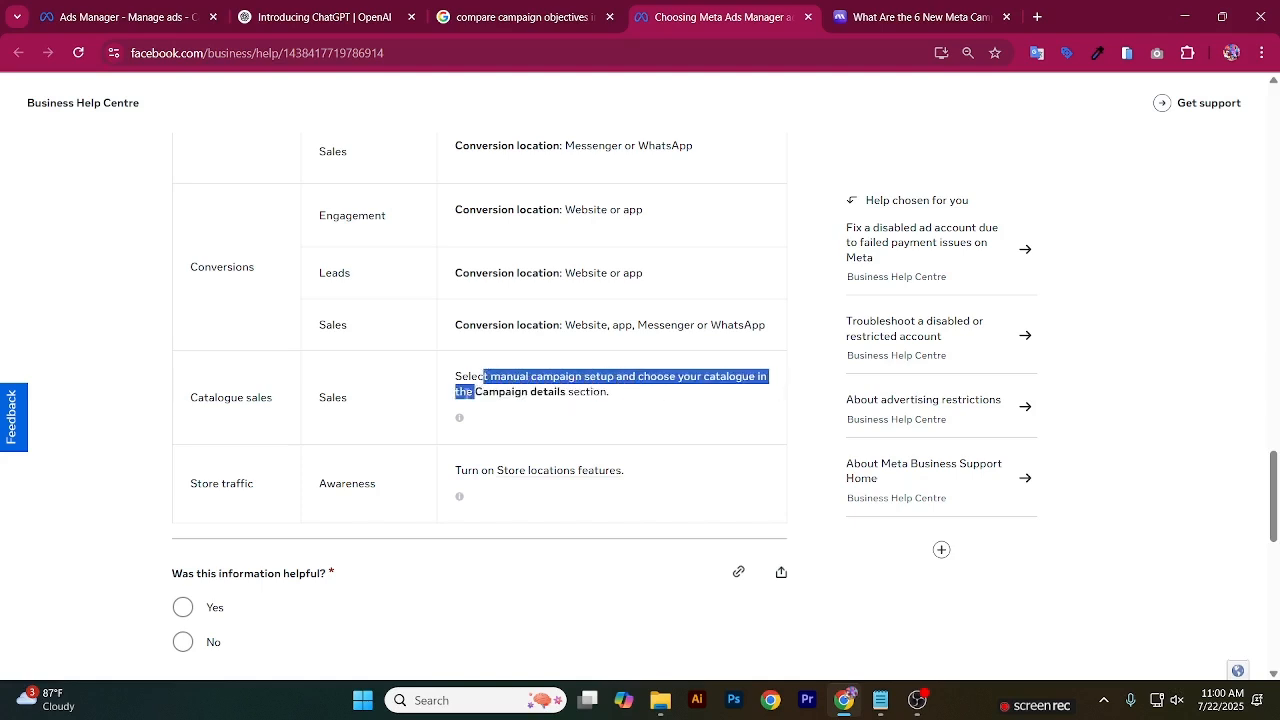
{"action": "left_click_drag", "start_coordinate": [275, 489], "coordinate": [179, 489]}
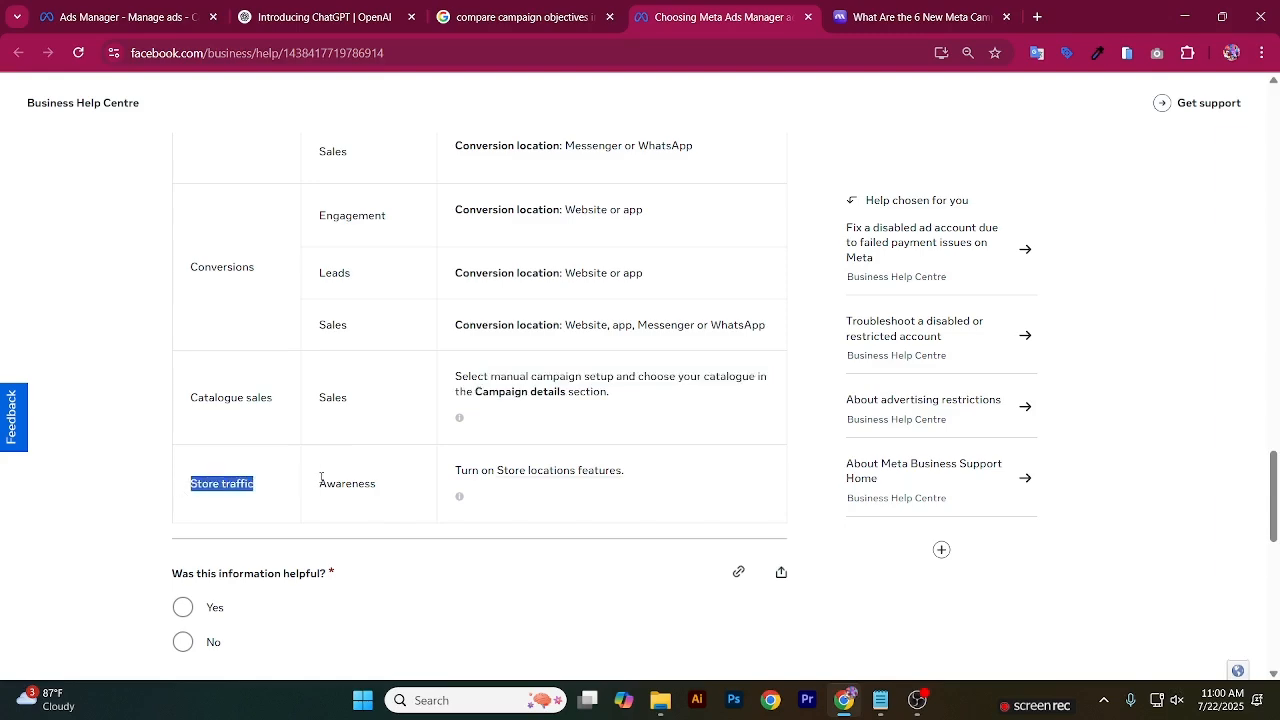
Answer Yes to the question whether the article's information was helpful
{"action": "scroll", "coordinate": [320, 486], "scroll_direction": "down", "scroll_amount": 2}
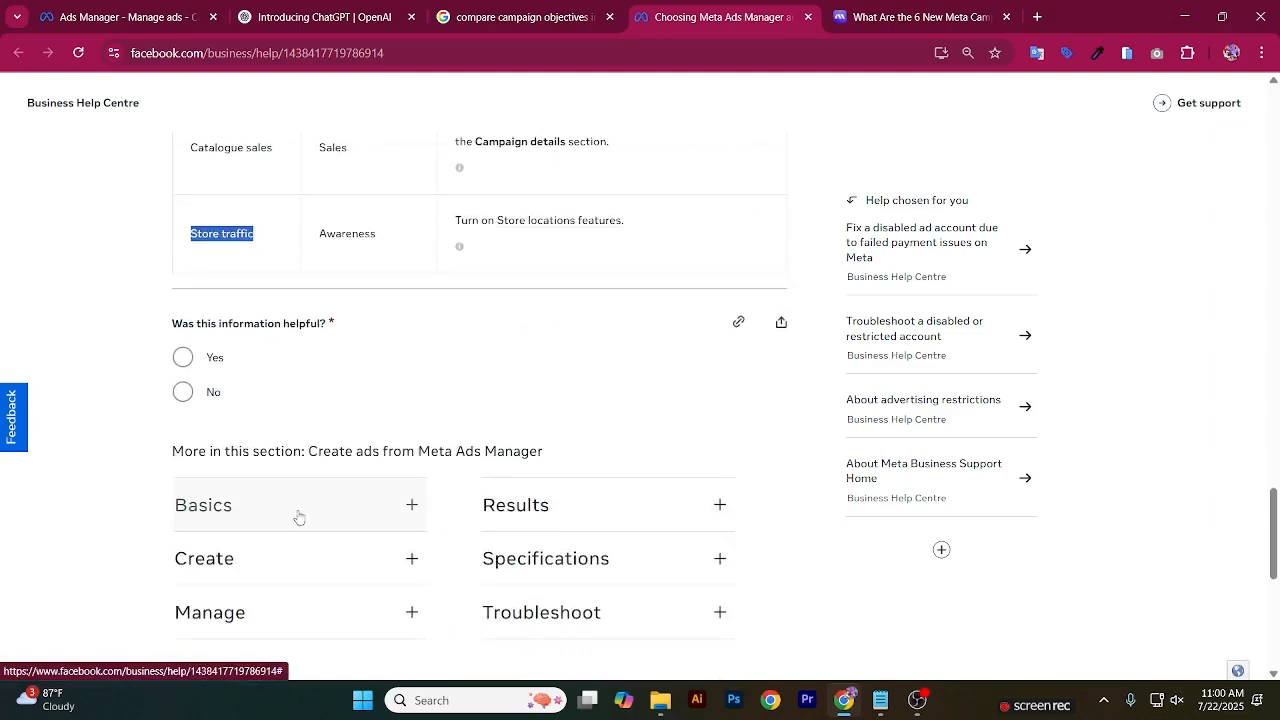
{"action": "left_click", "coordinate": [183, 357]}
Copy the article's title, "How to choose the right ad objective in Meta Ads Manager", and switch to the Day-18 notes in Notepad
{"action": "scroll", "coordinate": [323, 505], "scroll_direction": "up", "scroll_amount": 10}
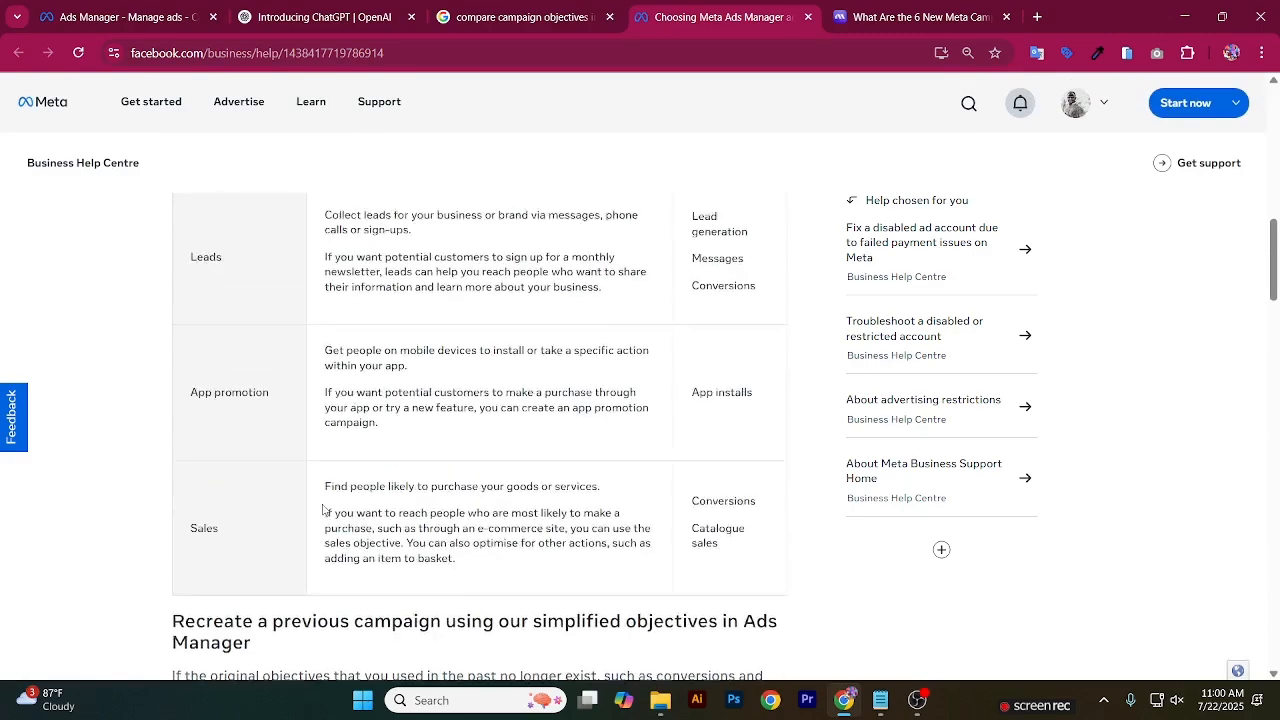
{"action": "scroll", "coordinate": [323, 510], "scroll_direction": "up", "scroll_amount": 8}
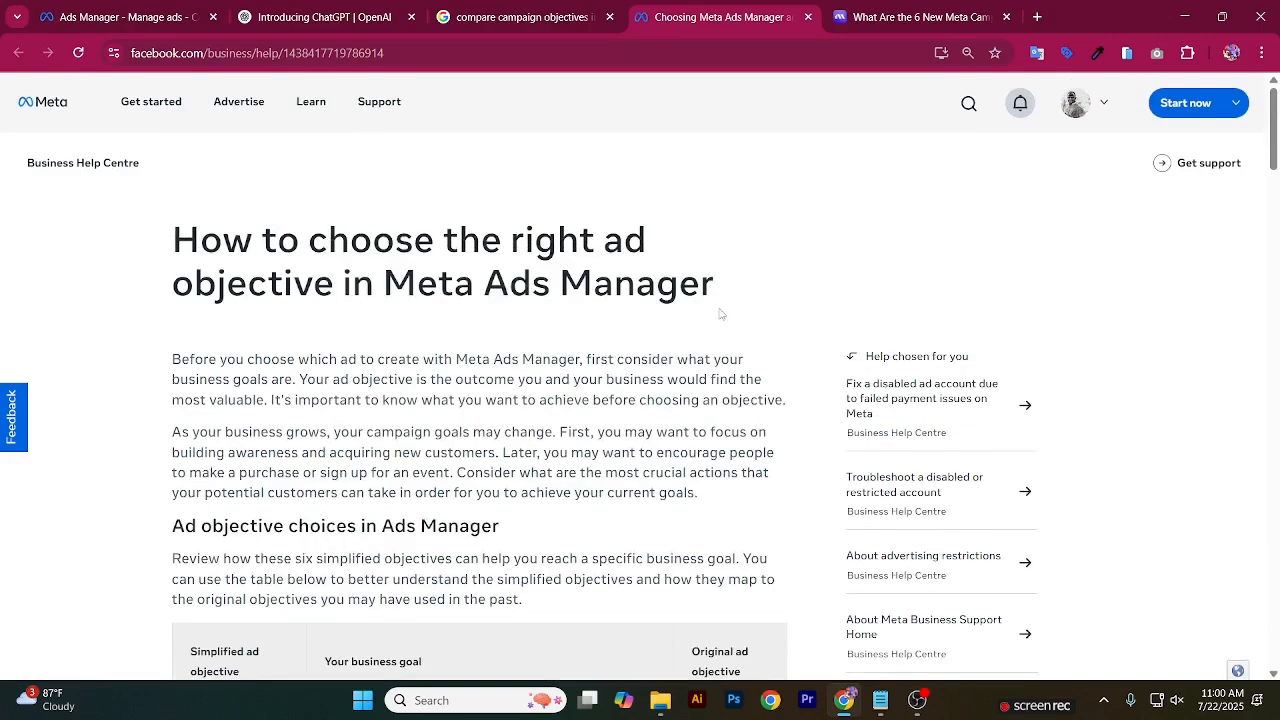
{"action": "left_click_drag", "start_coordinate": [720, 303], "coordinate": [172, 240]}
{"action": "key", "text": "ctrl+c"}
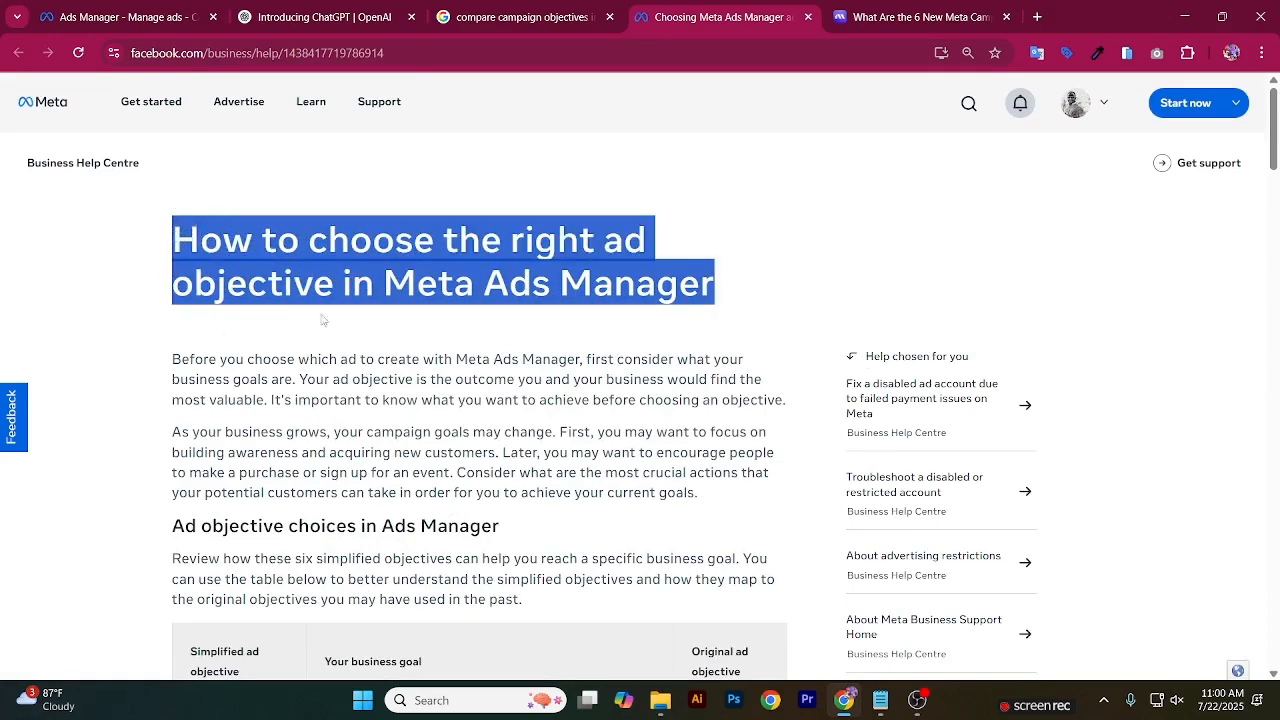
{"action": "left_click", "coordinate": [887, 700]}
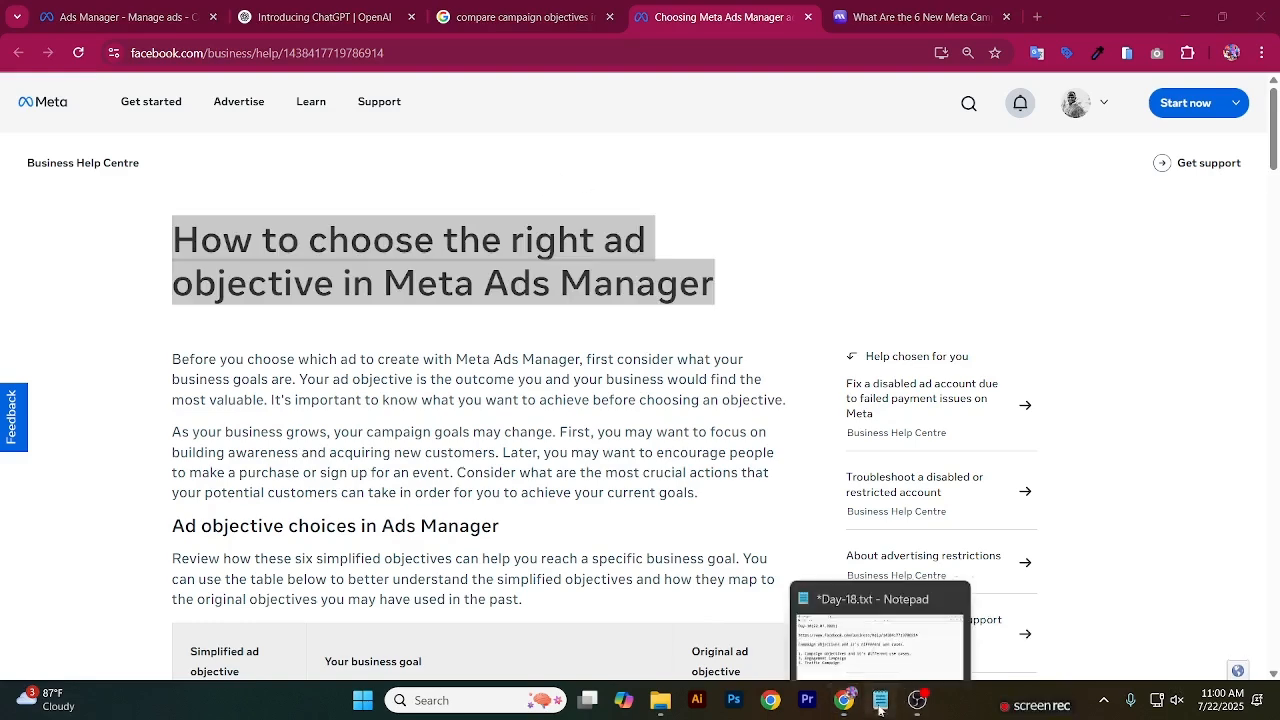
{"action": "left_click", "coordinate": [880, 600]}
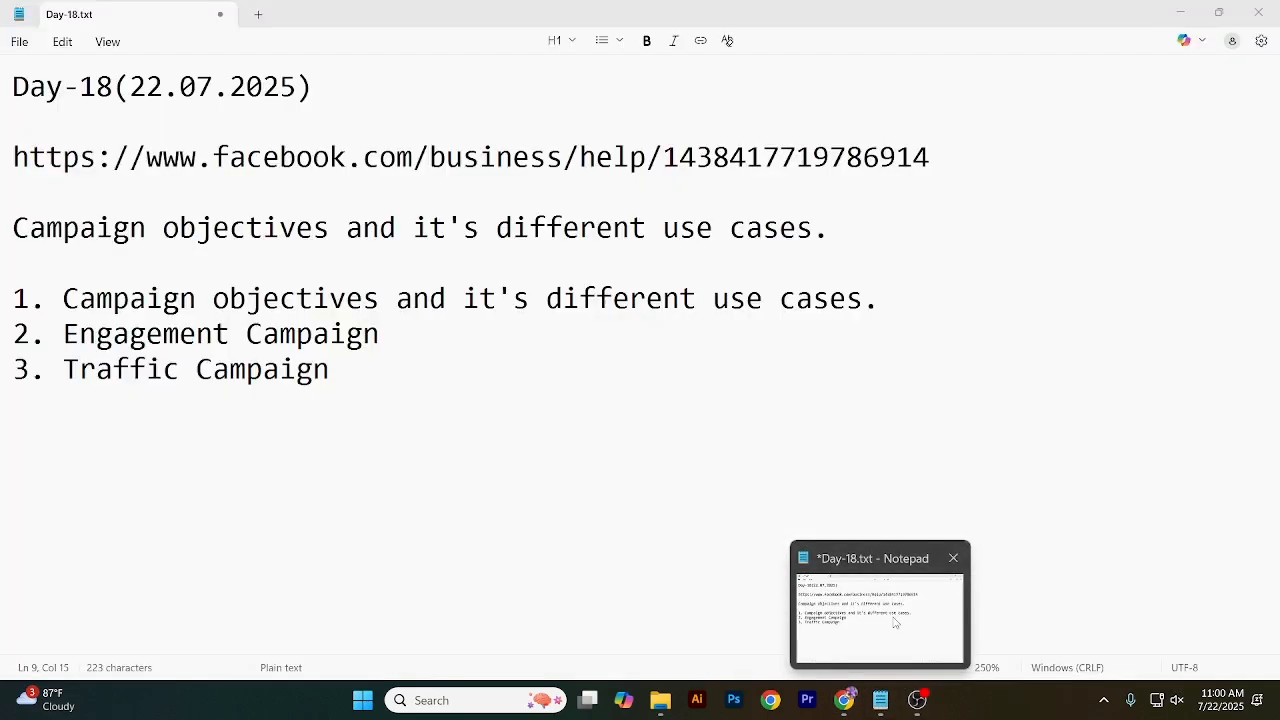
Add a blank line below the "Campaign objectives and it's different use cases." heading and paste the article's title directly above the link
{"action": "left_click", "coordinate": [827, 228]}
{"action": "key", "text": "Return"}
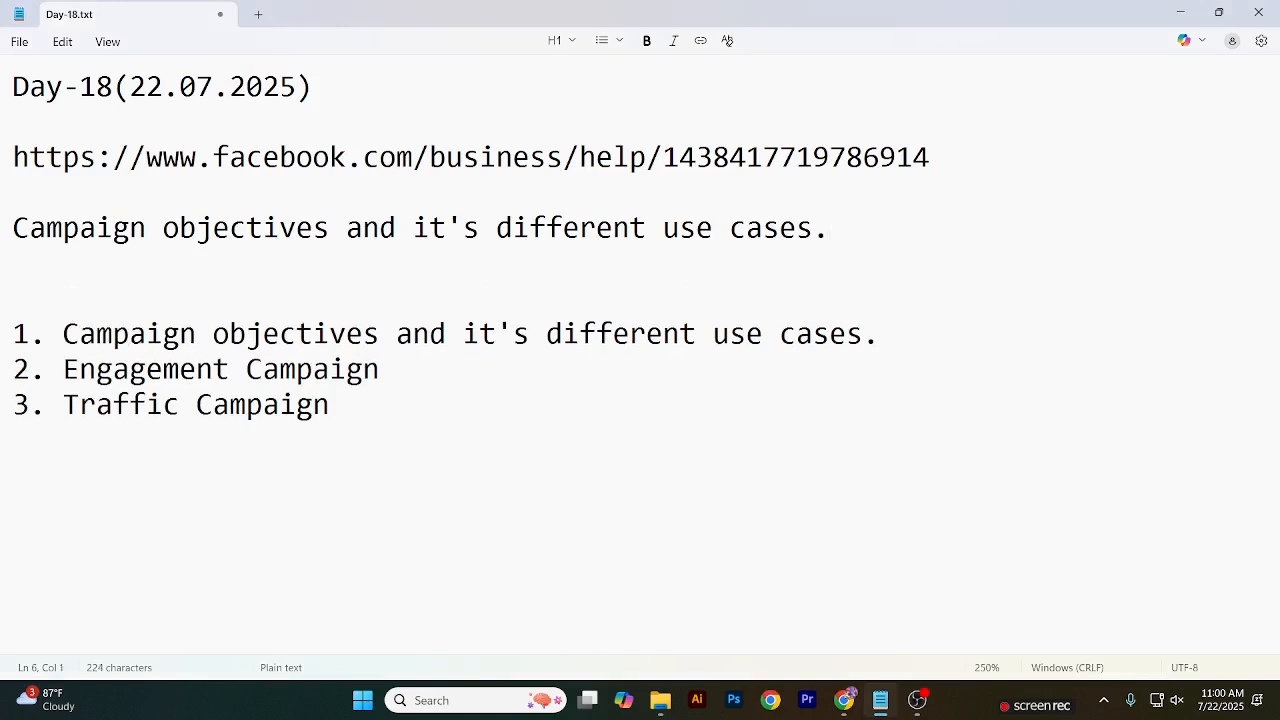
{"action": "left_click", "coordinate": [32, 129]}
{"action": "key", "text": "ctrl+v"}
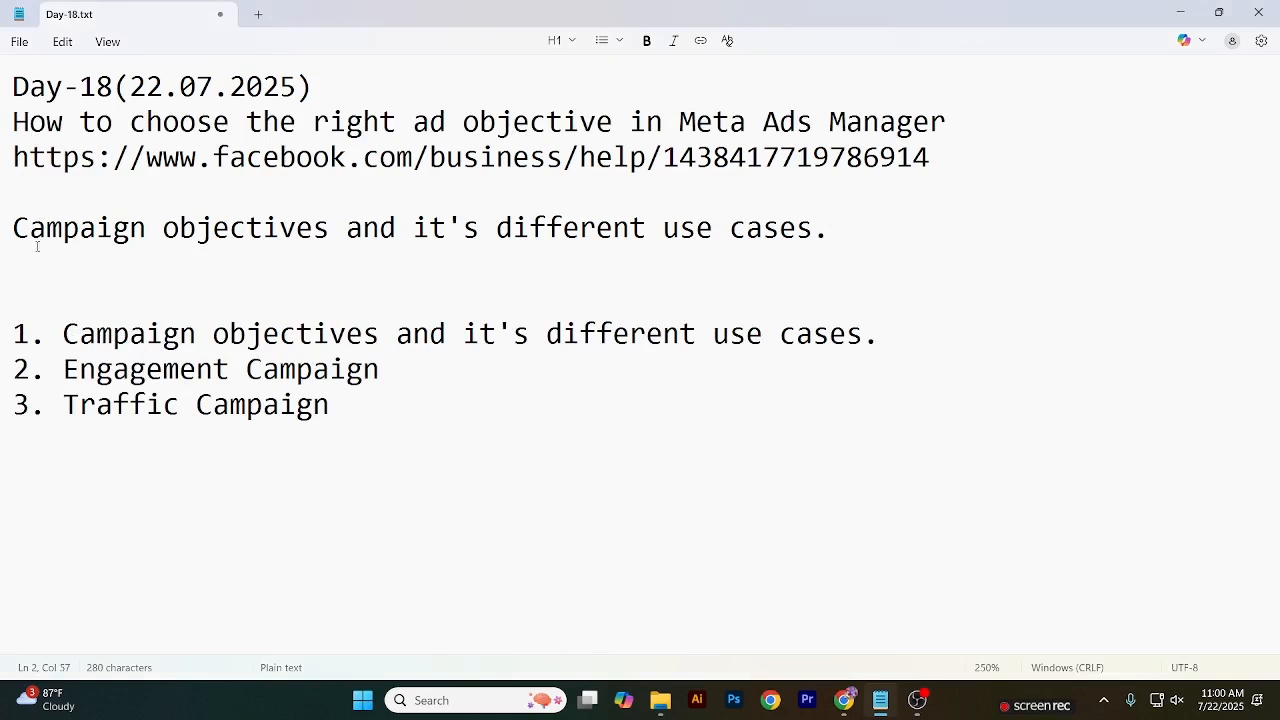
Insert a blank line above the pasted article title and another one above the numbered list
{"action": "left_click", "coordinate": [15, 121]}
{"action": "key", "text": "Return"}
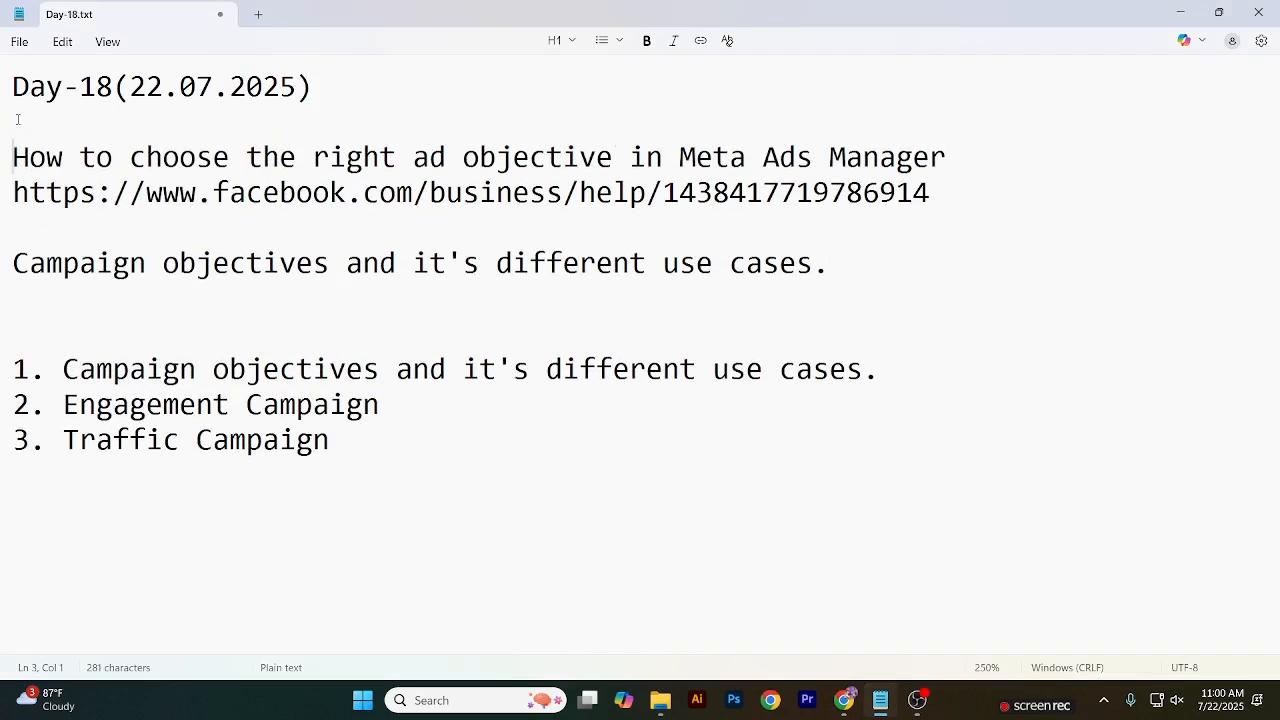
{"action": "key", "text": "Return"}
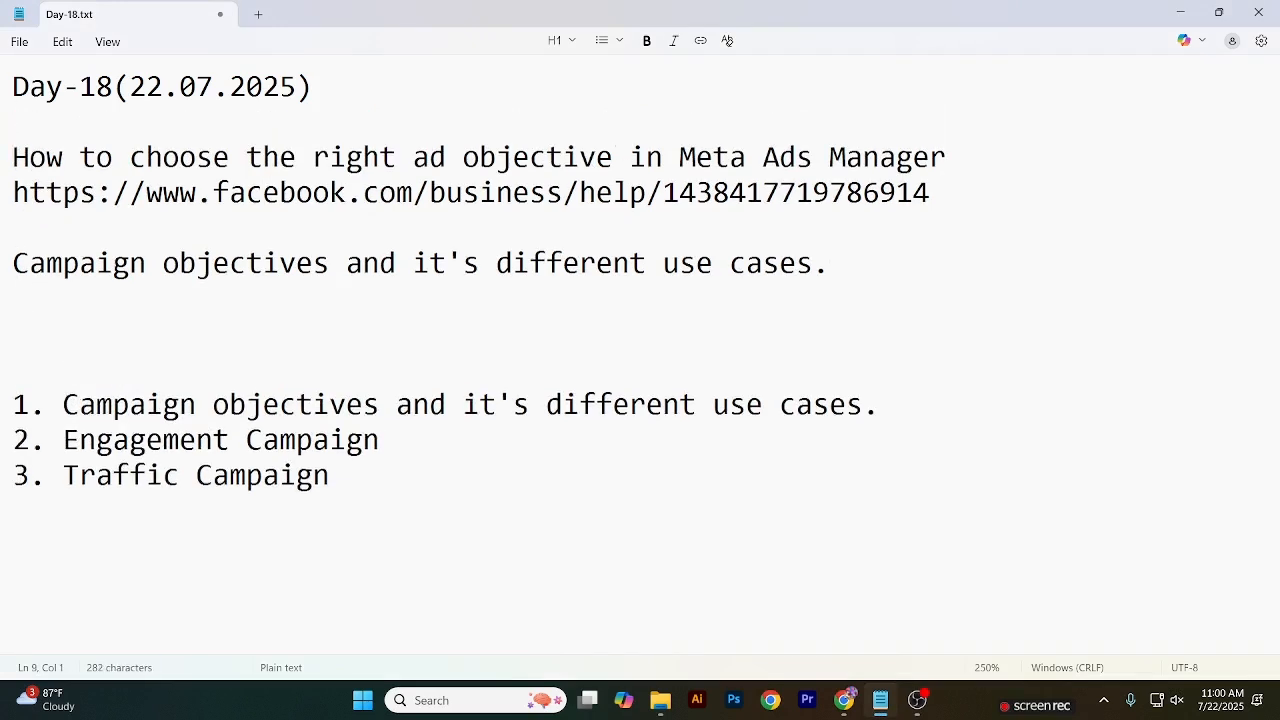
Delete the blank lines between the "Campaign objectives and it's different use cases." heading and the numbered list
{"action": "key", "text": "BackSpace"}
{"action": "key", "text": "BackSpace"}
{"action": "key", "text": "BackSpace"}
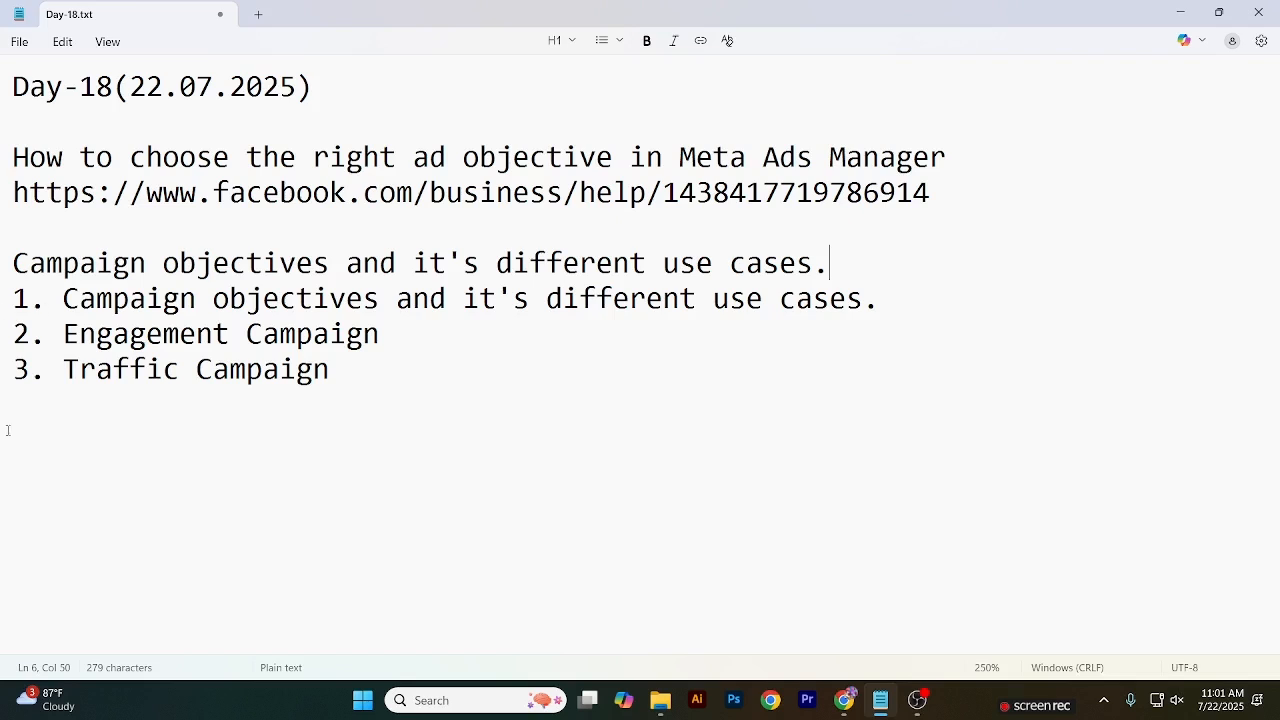
{"action": "left_click_drag", "start_coordinate": [63, 333], "coordinate": [385, 332]}
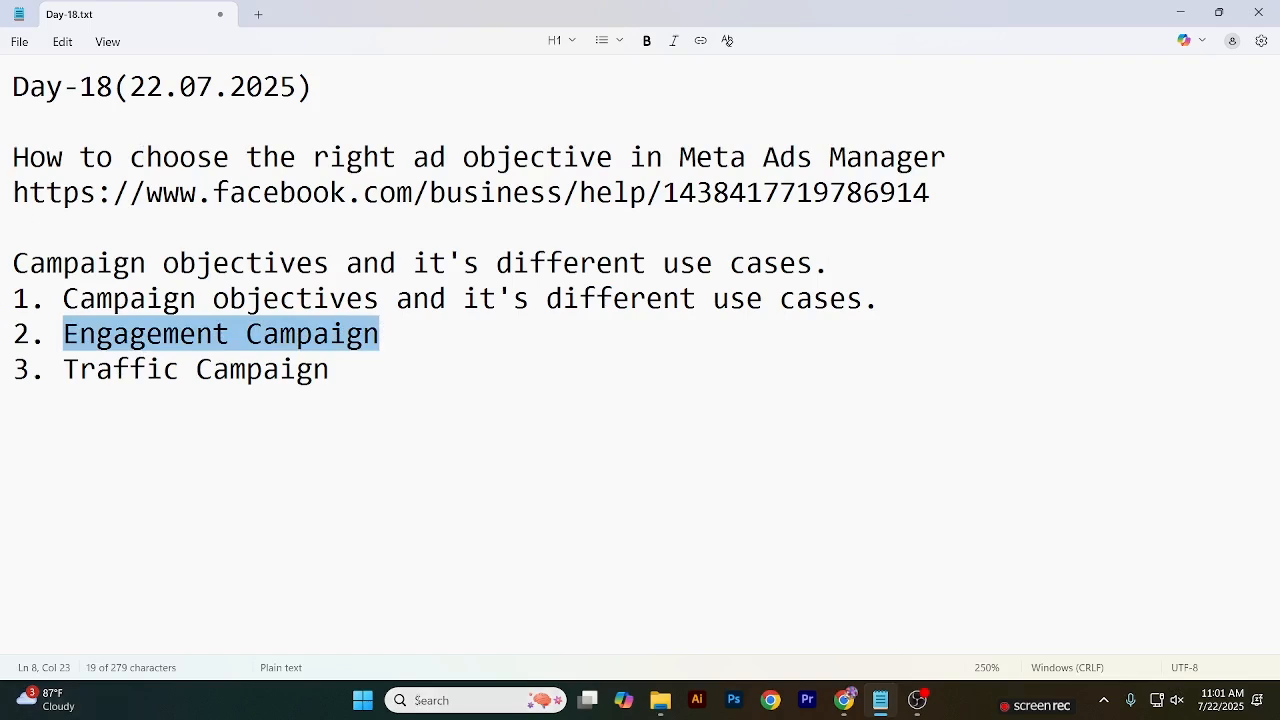
Switch to Ads Manager in Chrome, start a new campaign and go to the account overview to check the missing account details
{"action": "left_click", "coordinate": [840, 704]}
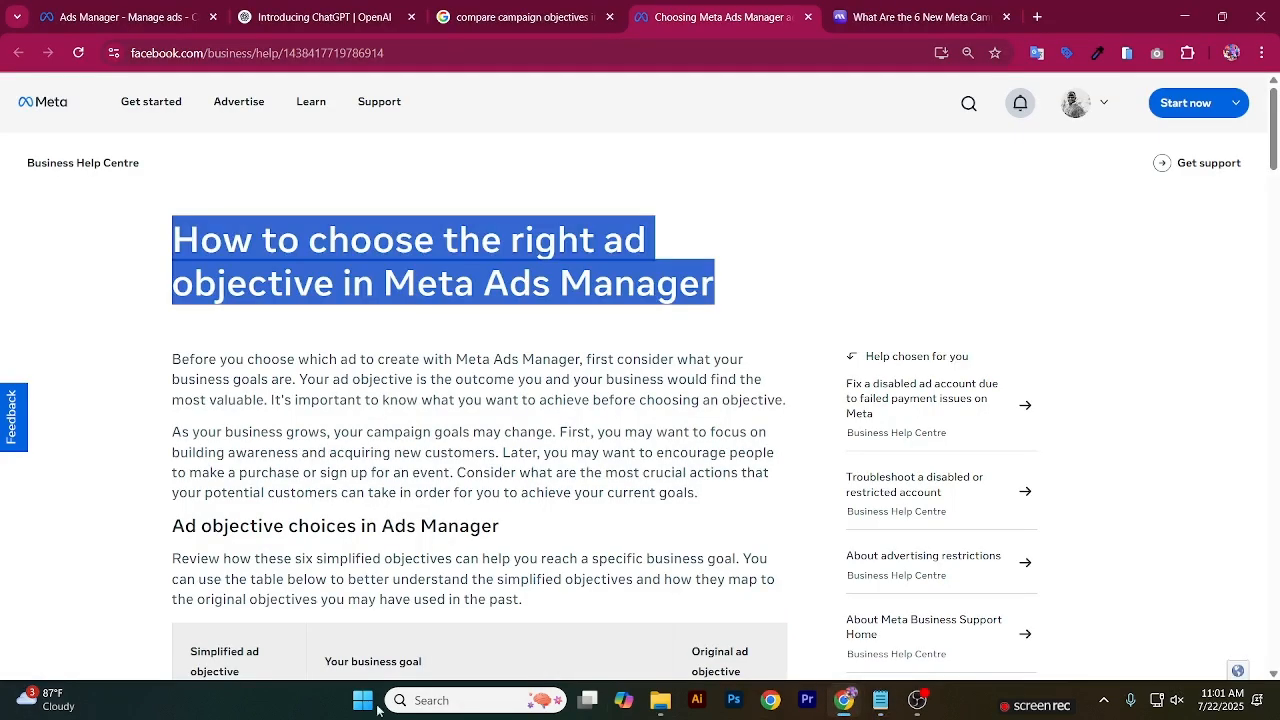
{"action": "left_click", "coordinate": [179, 4]}
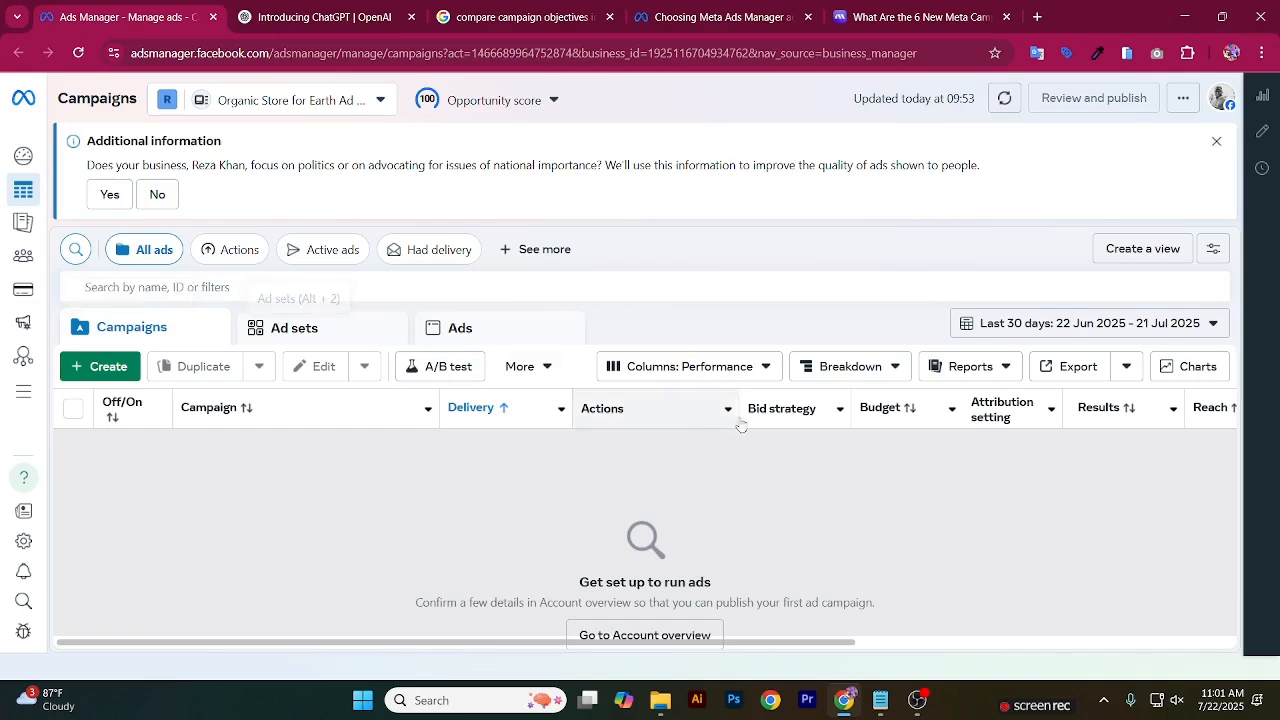
{"action": "left_click", "coordinate": [490, 100]}
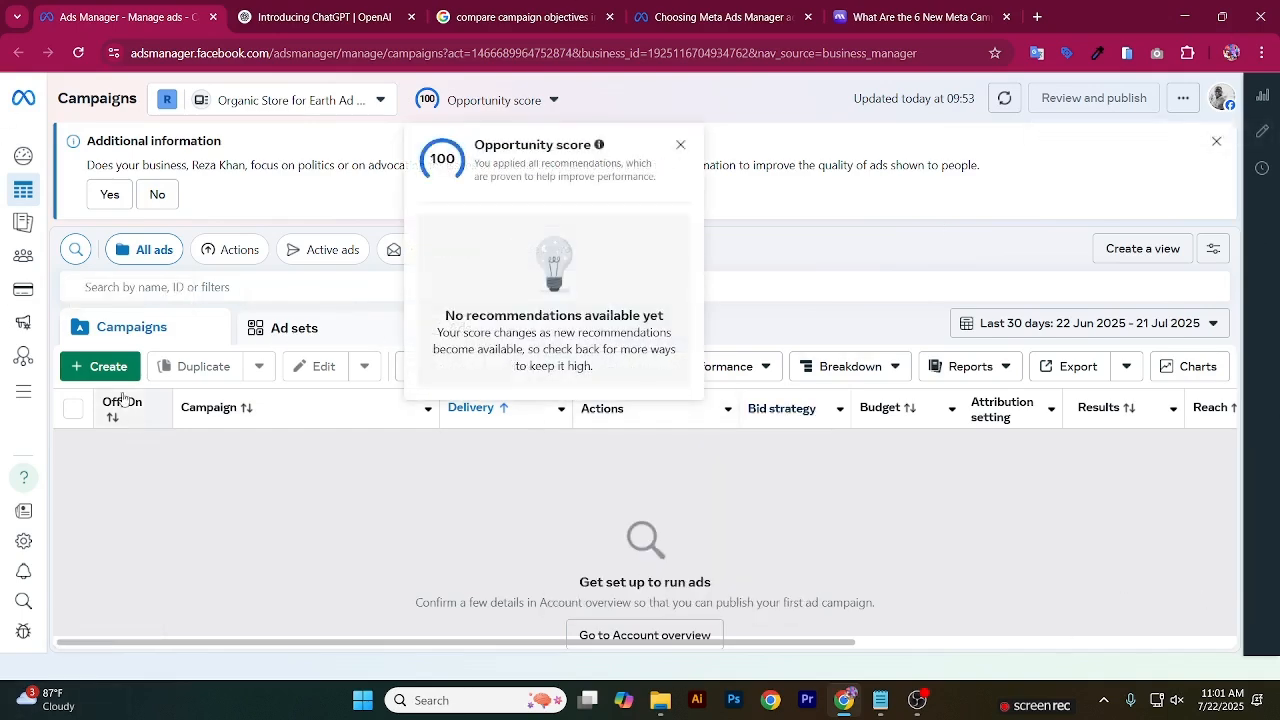
{"action": "left_click", "coordinate": [106, 366]}
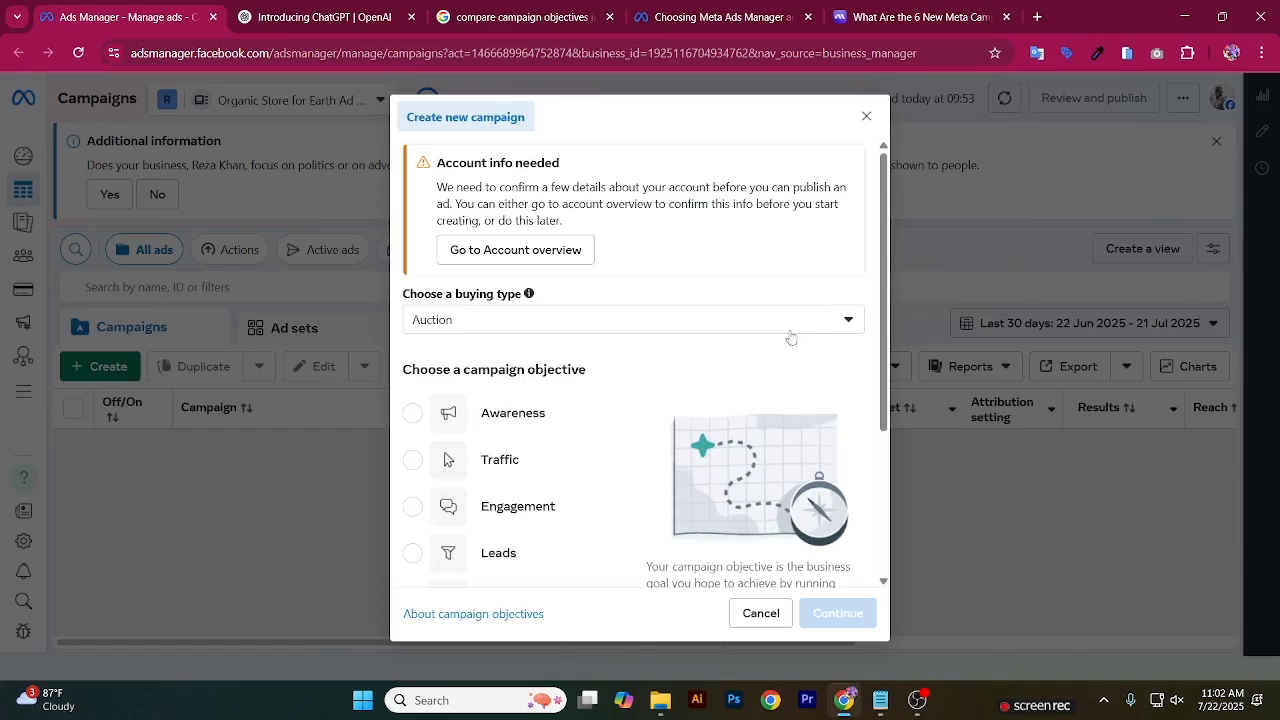
{"action": "left_click", "coordinate": [545, 257]}
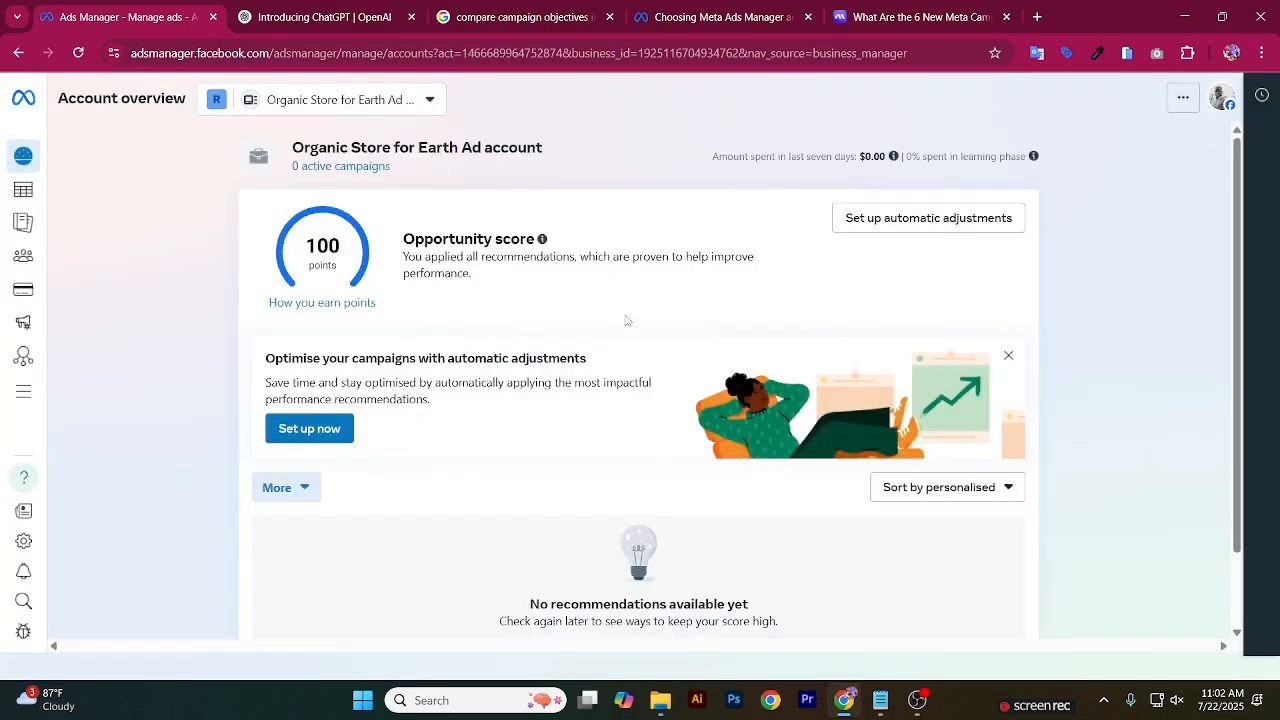
{"action": "scroll", "coordinate": [626, 317], "scroll_direction": "down", "scroll_amount": 1}
{"action": "scroll", "coordinate": [472, 405], "scroll_direction": "up", "scroll_amount": 1}
Open the ad account's Billing & payments page and start adding a payment method
{"action": "mouse_move", "coordinate": [28, 198]}
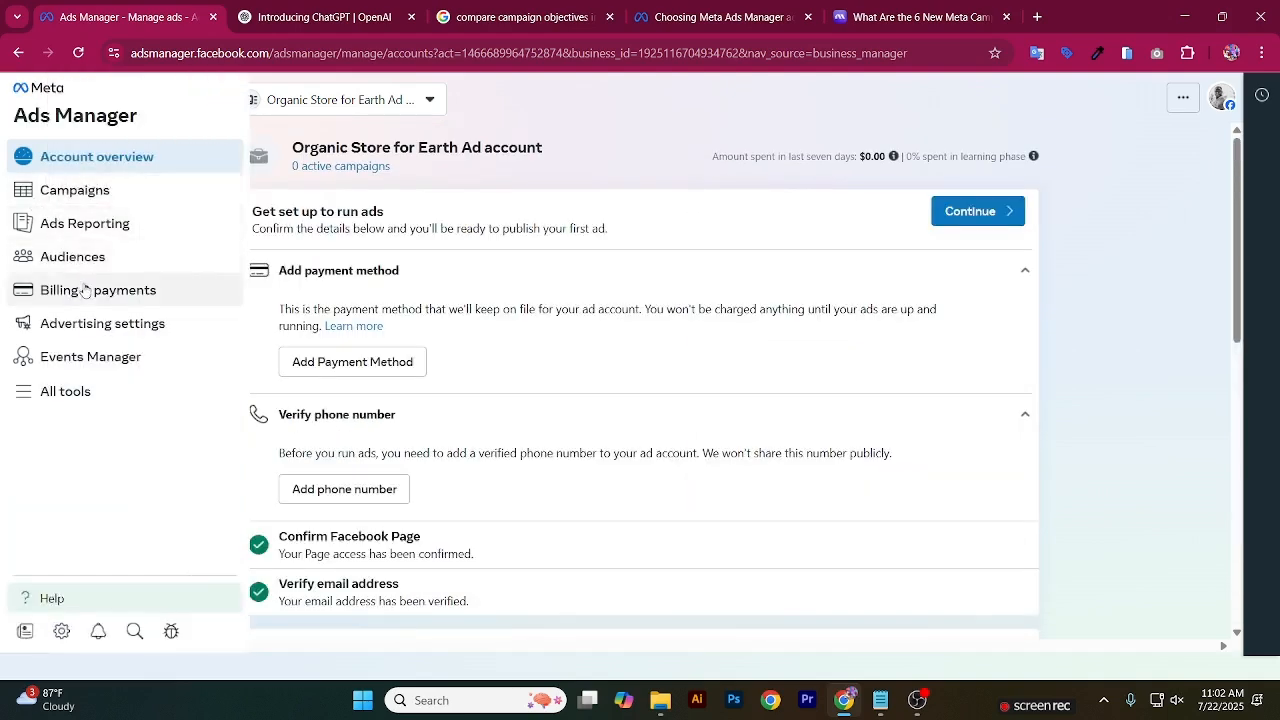
{"action": "left_click", "coordinate": [86, 290]}
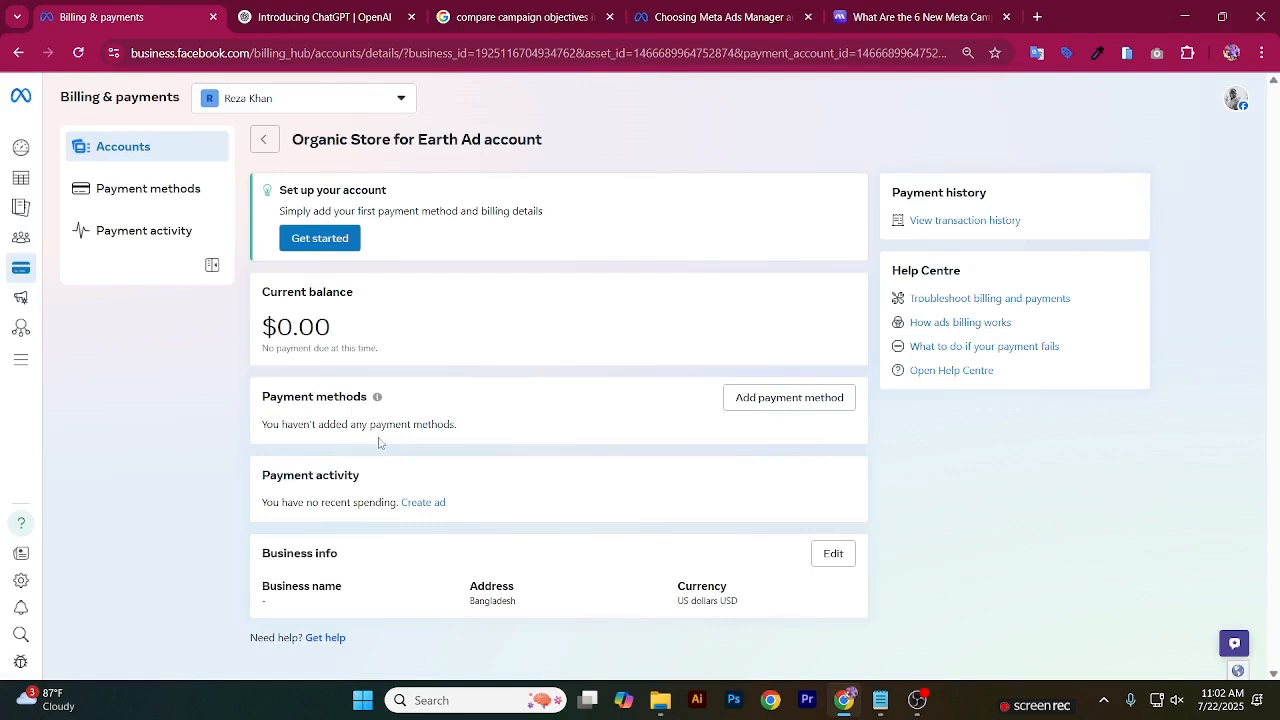
{"action": "left_click", "coordinate": [800, 400]}
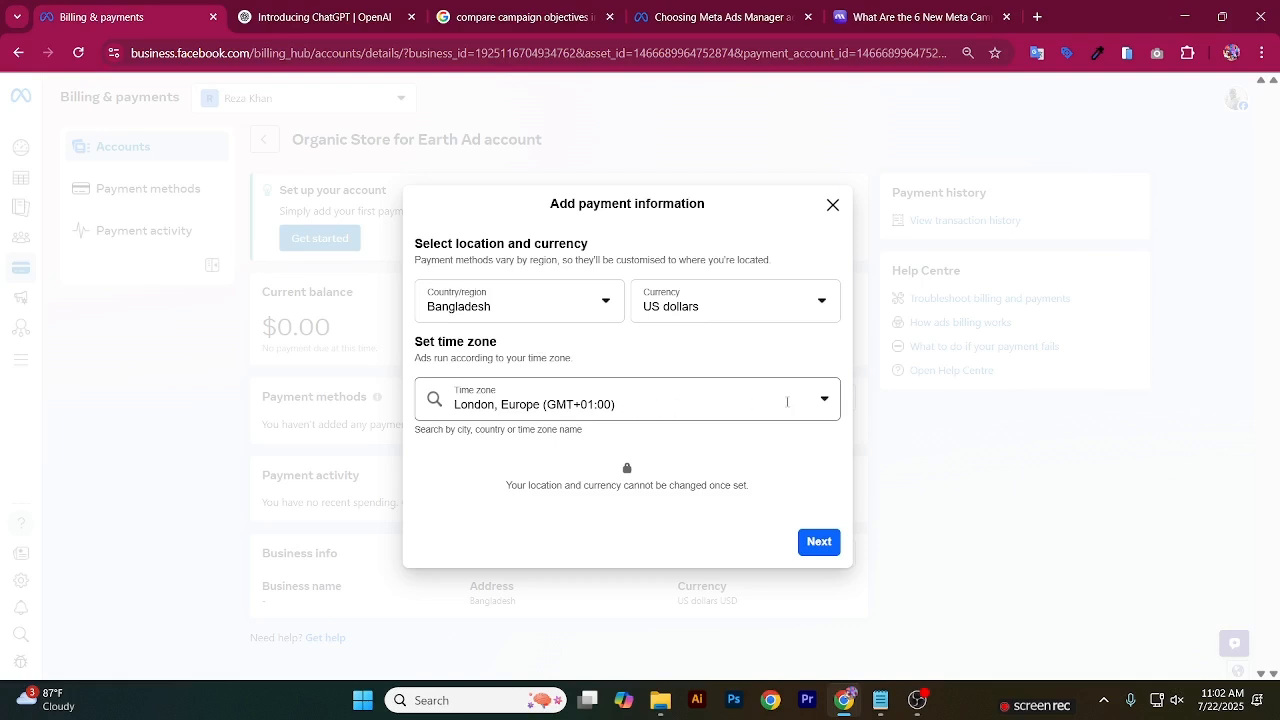
Set the payment information's time zone to Dhaka, Asia (GMT+06:00) and continue to the payment method choice
{"action": "left_click", "coordinate": [825, 402]}
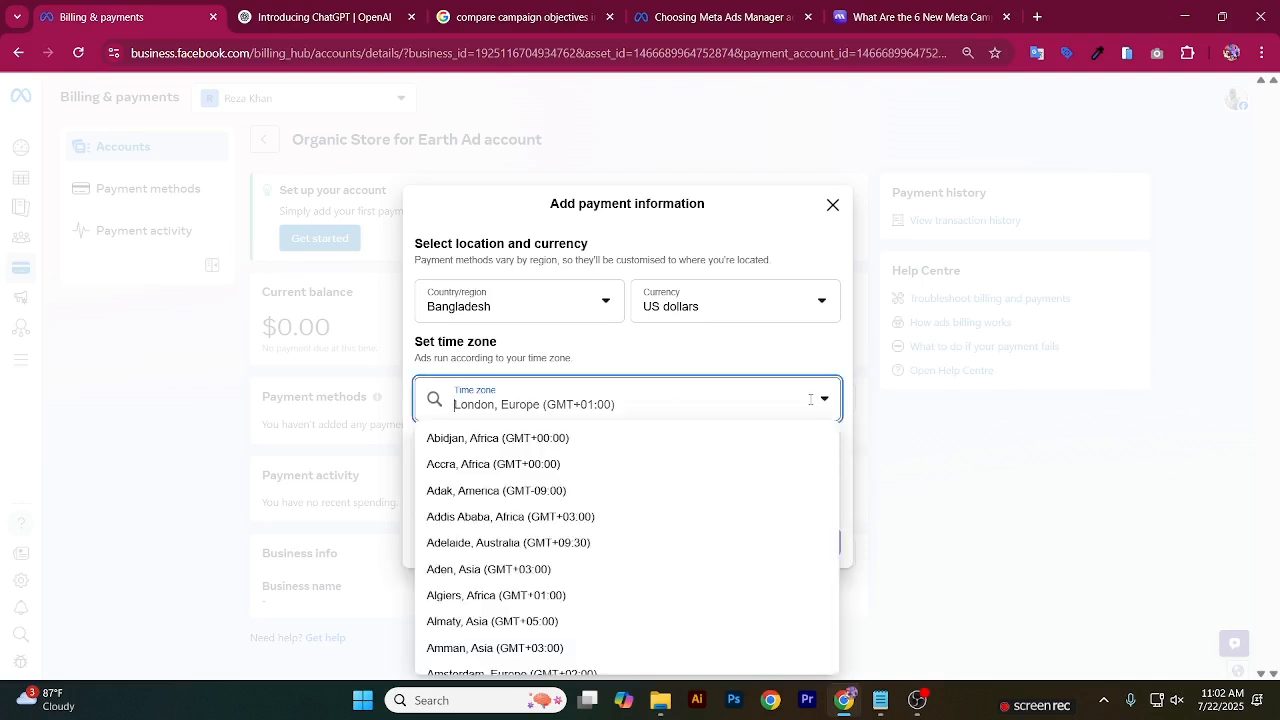
{"action": "type", "text": "ba"}
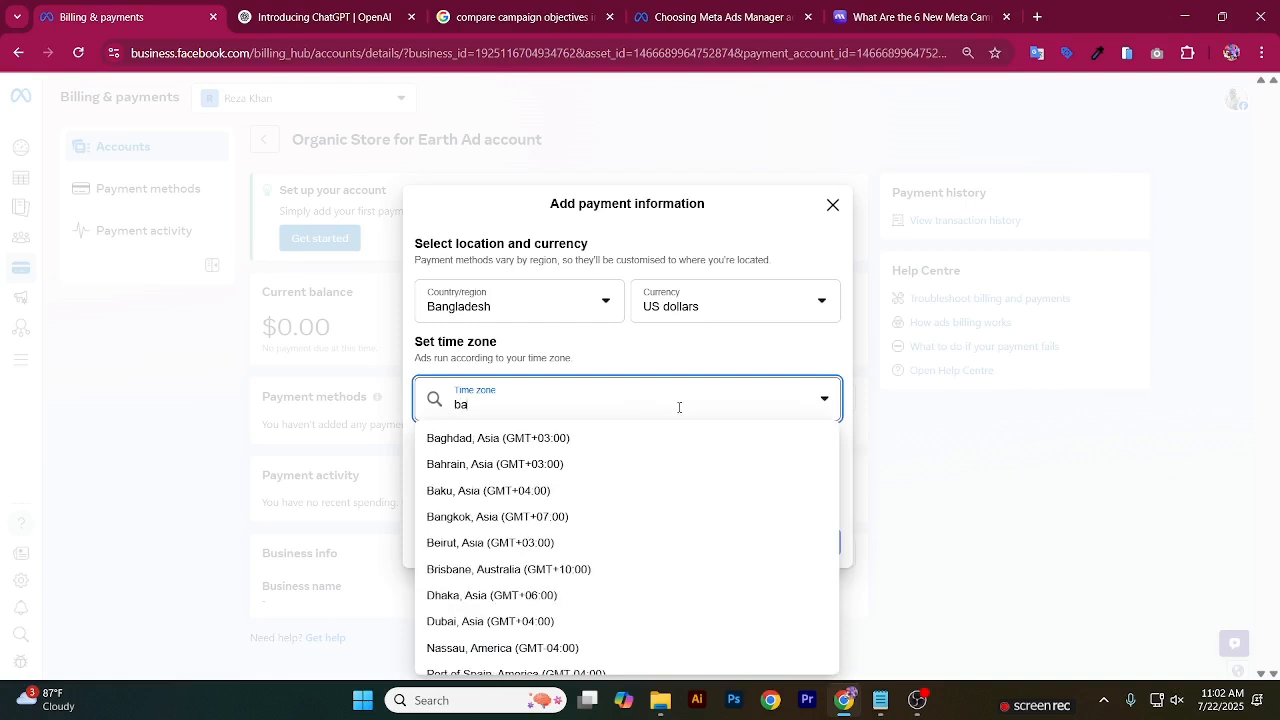
{"action": "type", "text": "n"}
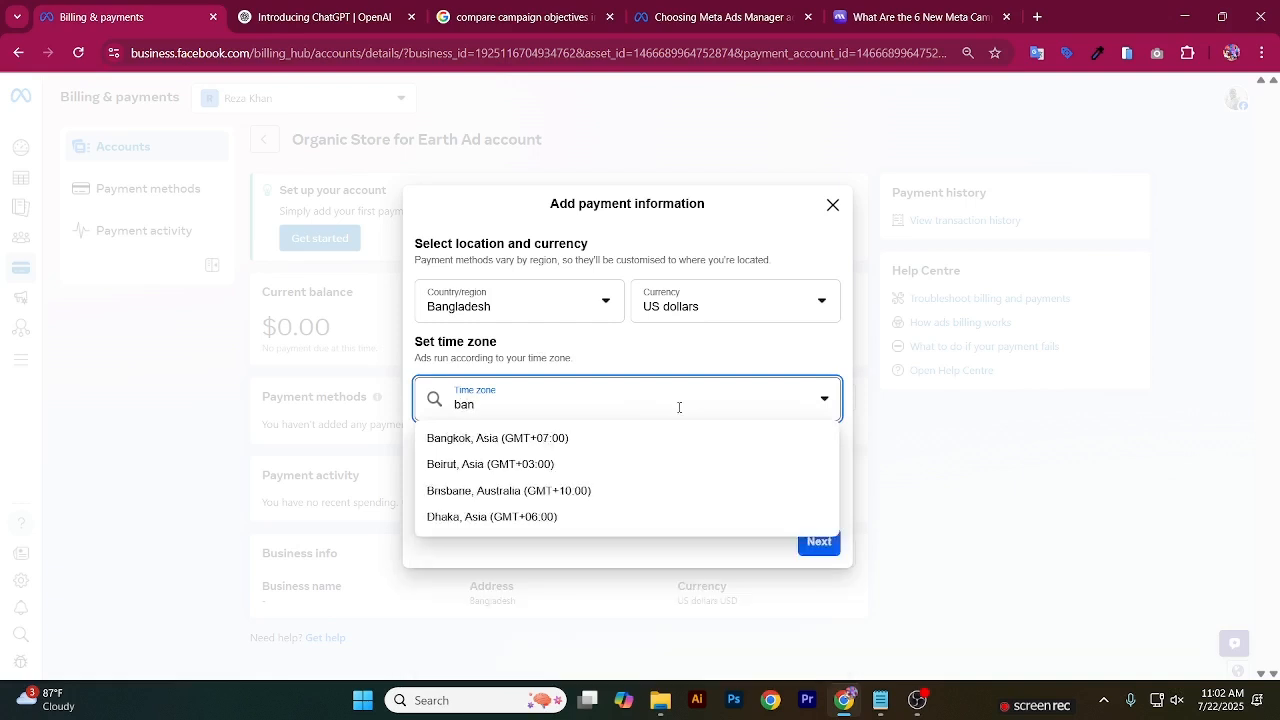
{"action": "left_click", "coordinate": [622, 520]}
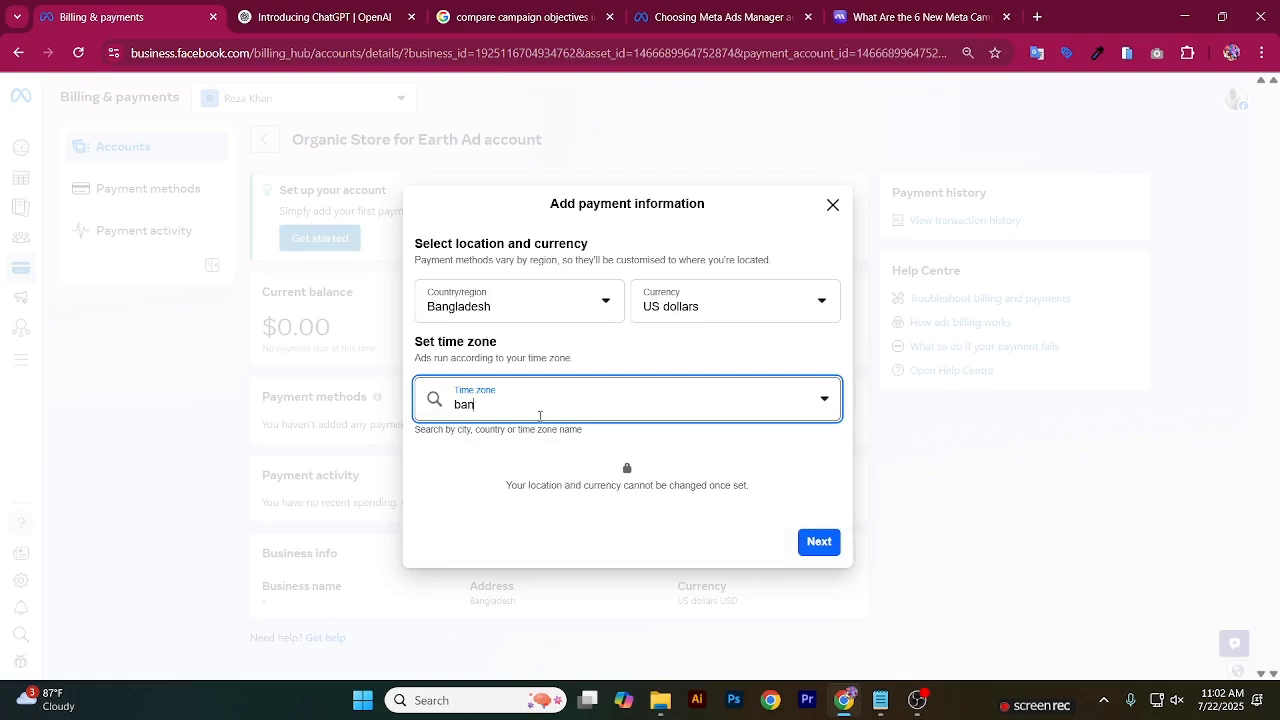
{"action": "double_click", "coordinate": [464, 404]}
{"action": "left_click", "coordinate": [830, 405]}
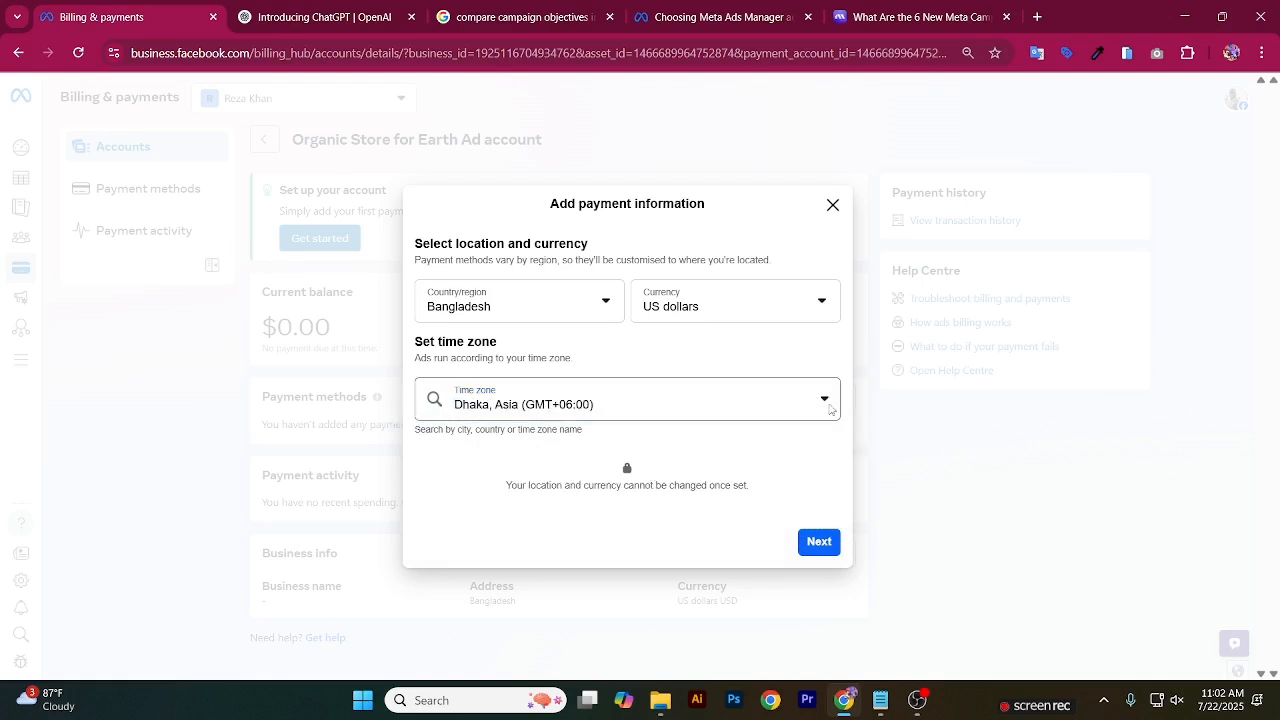
{"action": "left_click", "coordinate": [923, 463]}
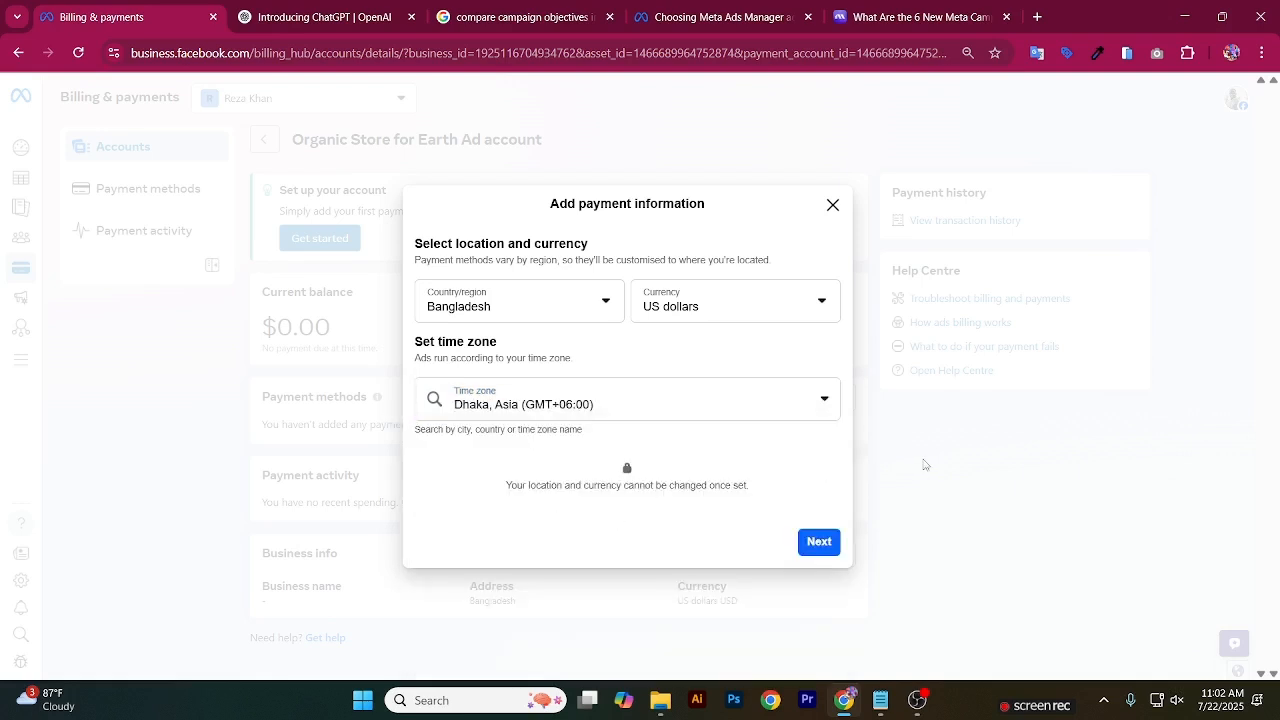
{"action": "left_click", "coordinate": [812, 541]}
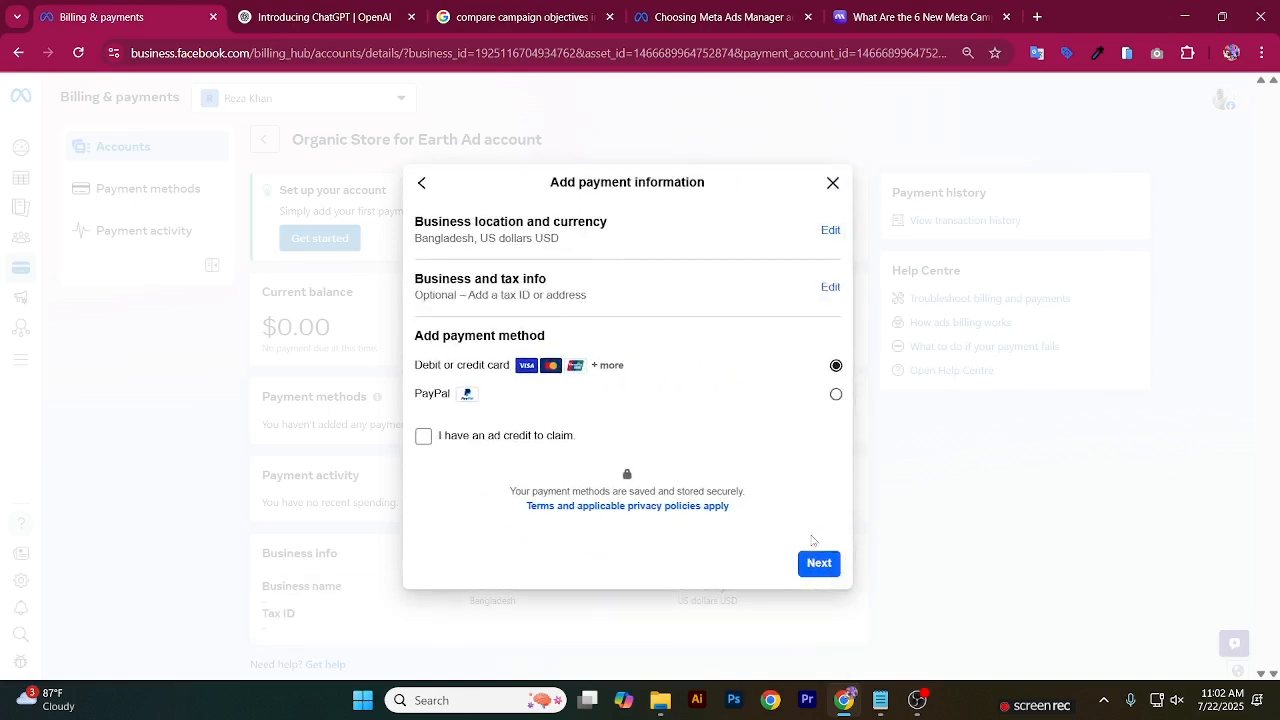
{"action": "left_click", "coordinate": [917, 700]}
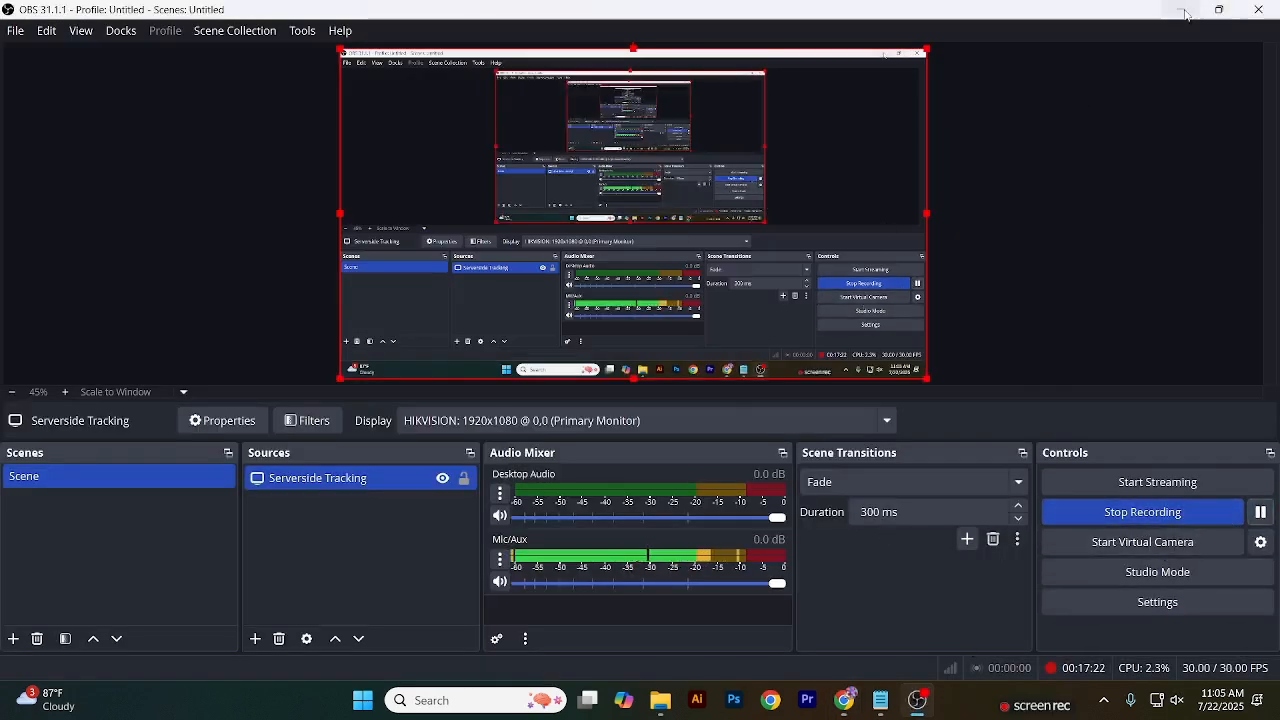
{"action": "left_click", "coordinate": [1183, 12]}
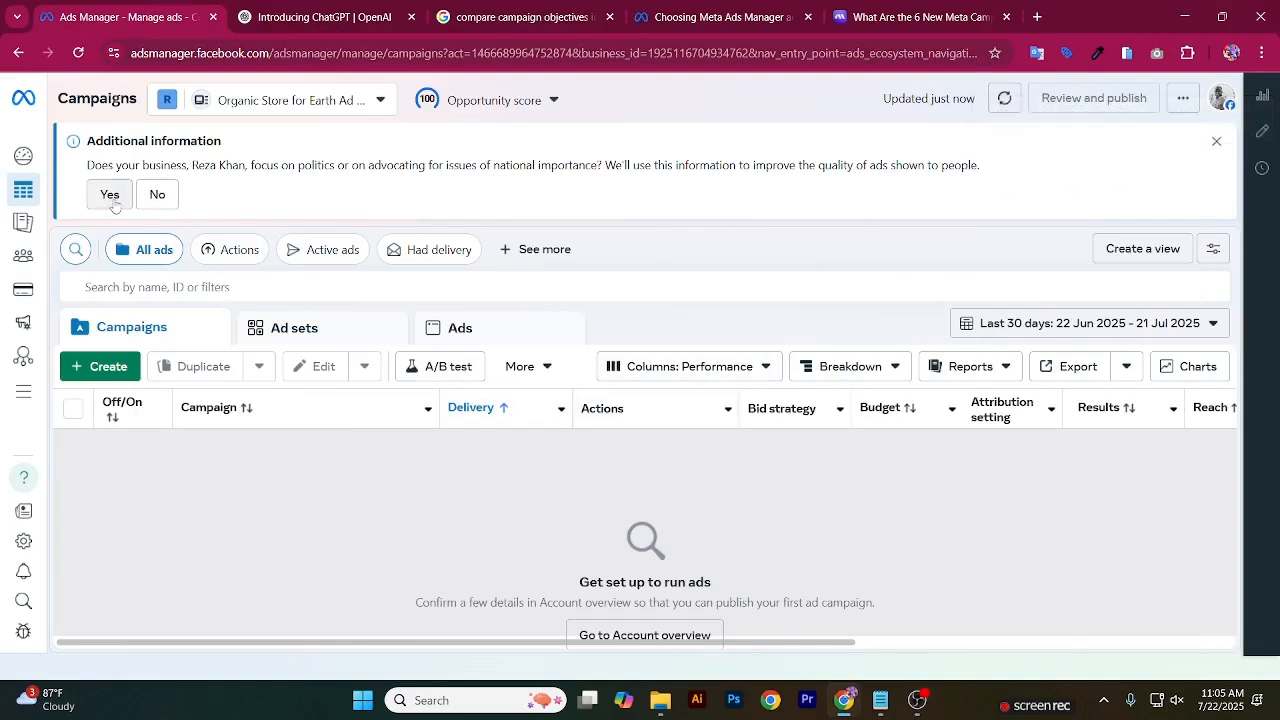
Answer Yes to the additional information question about politics or national issues and check which ad account is selected
{"action": "left_click", "coordinate": [110, 196]}
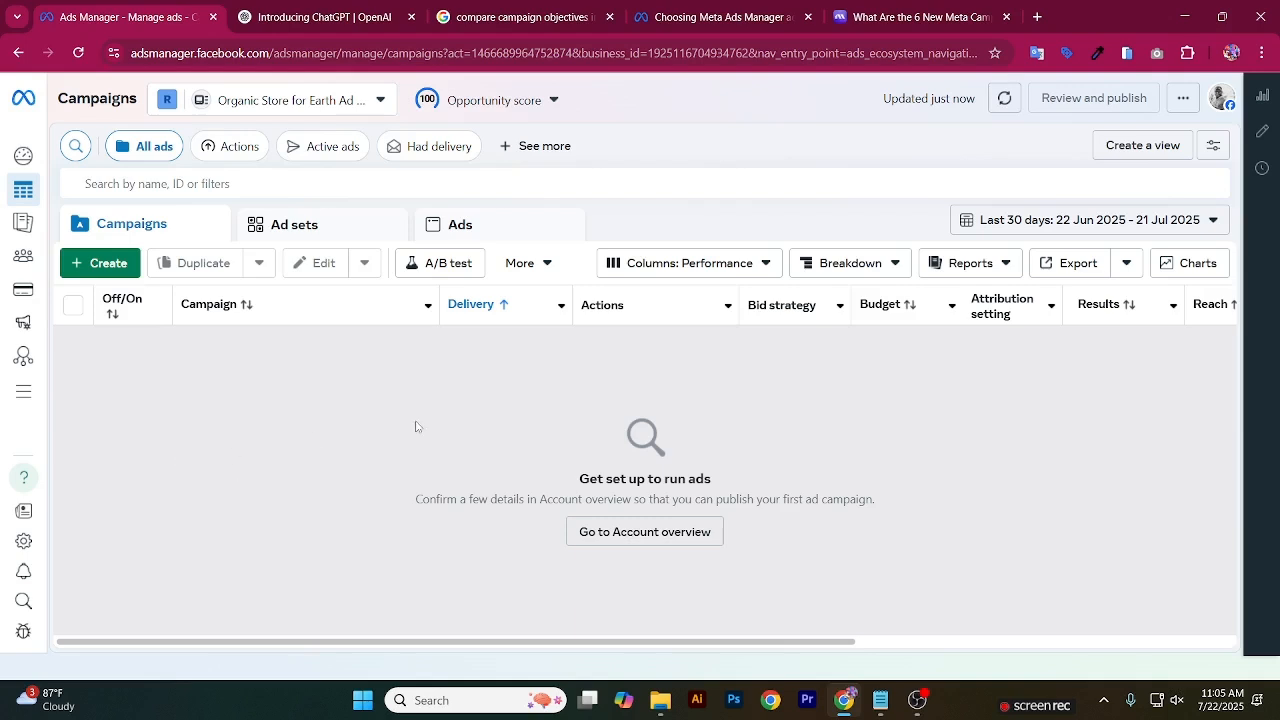
{"action": "left_click", "coordinate": [373, 109]}
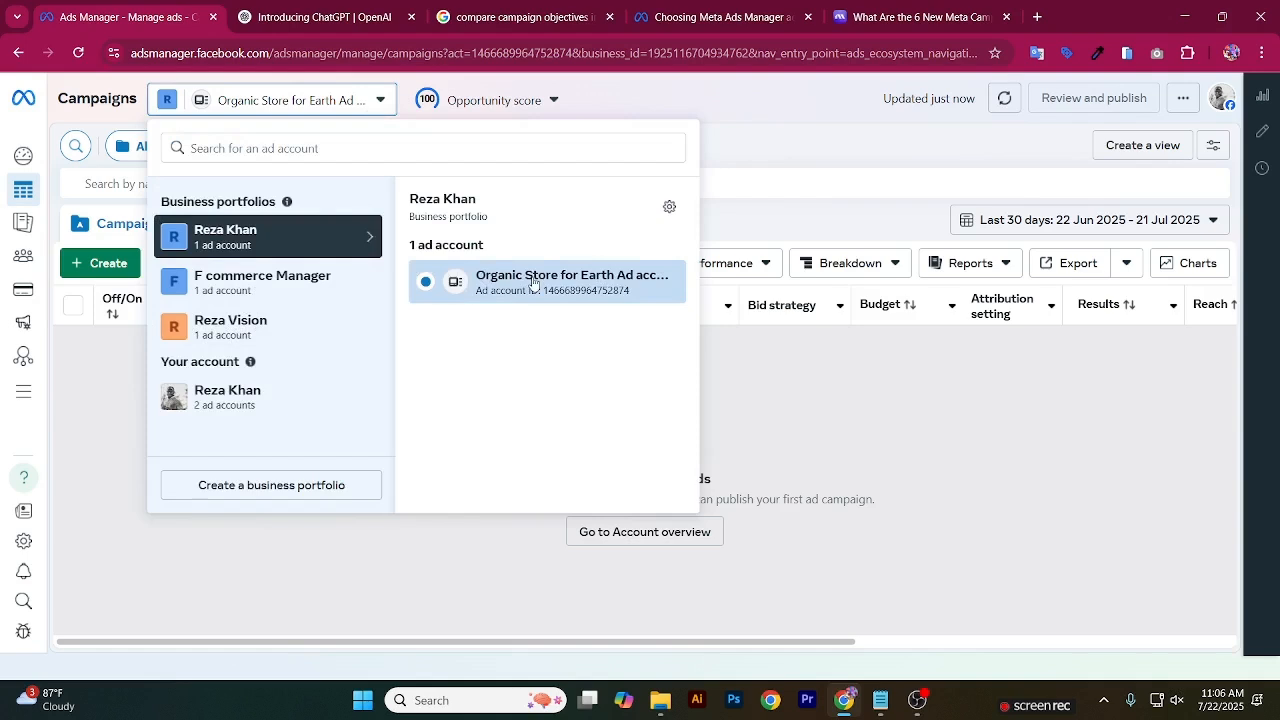
{"action": "left_click", "coordinate": [808, 388]}
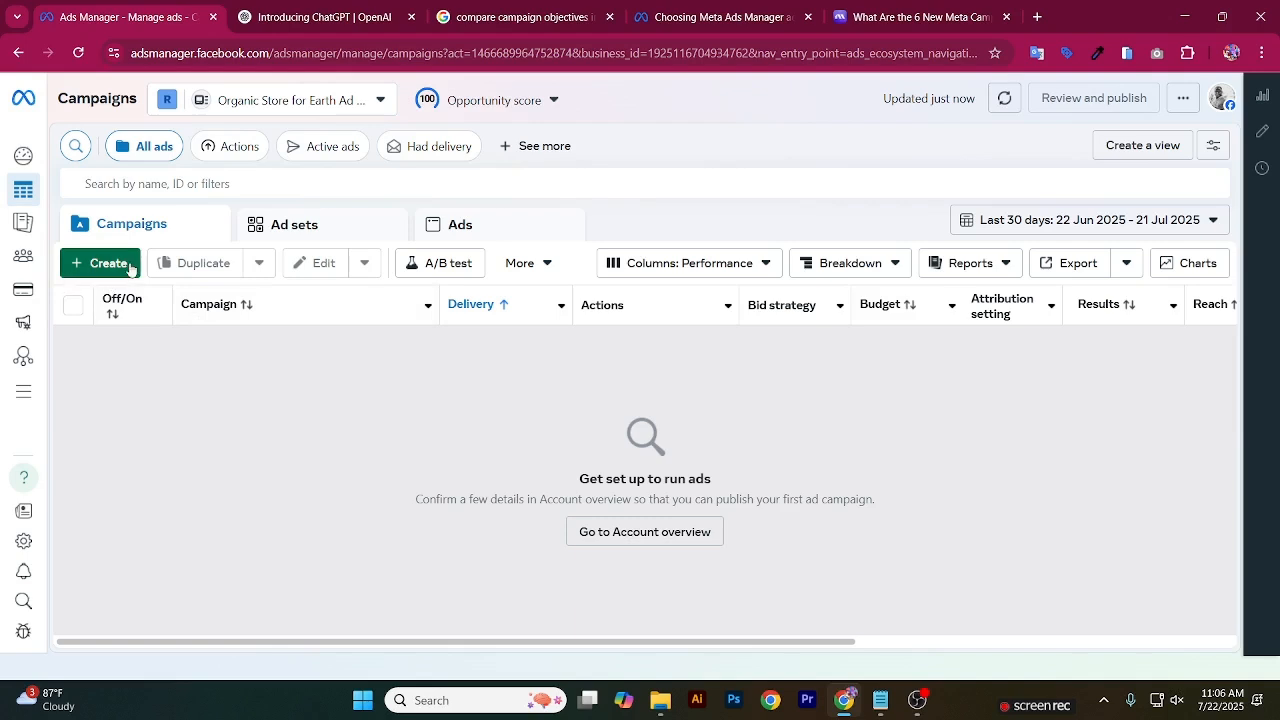
Go to the account overview from a new campaign's account info notice and start adding a phone number
{"action": "left_click", "coordinate": [104, 268]}
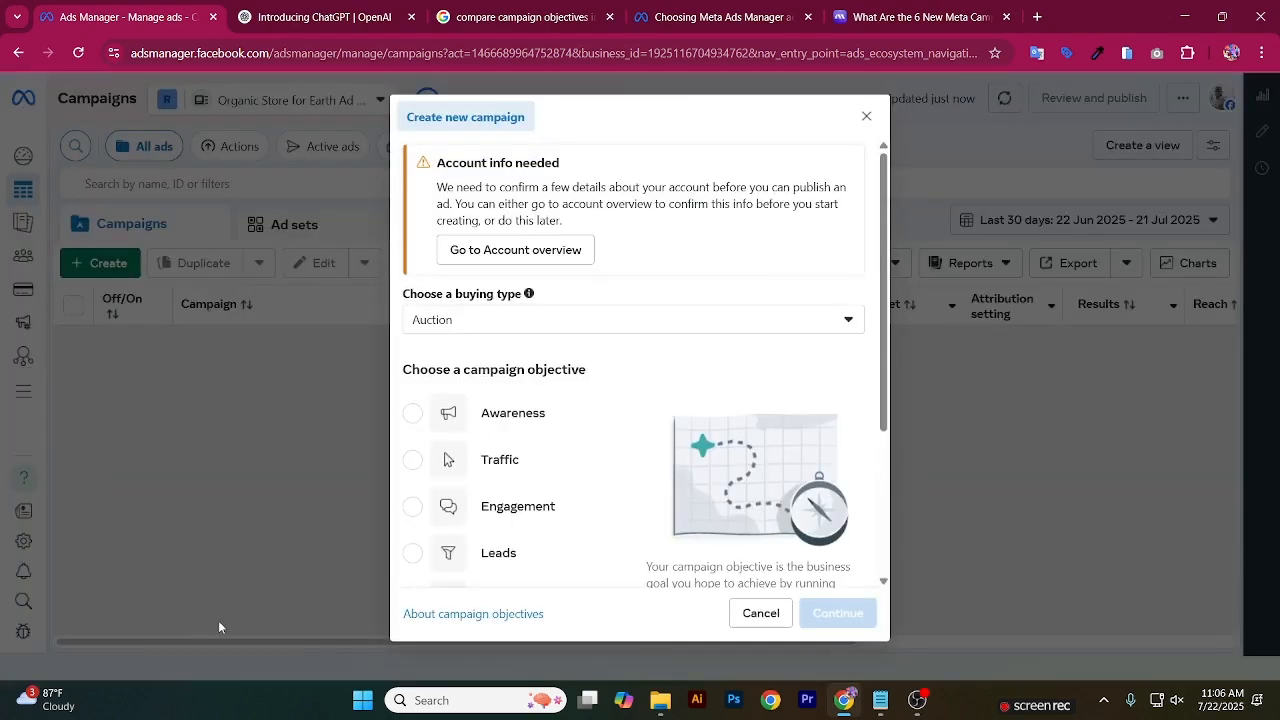
{"action": "left_click", "coordinate": [515, 249]}
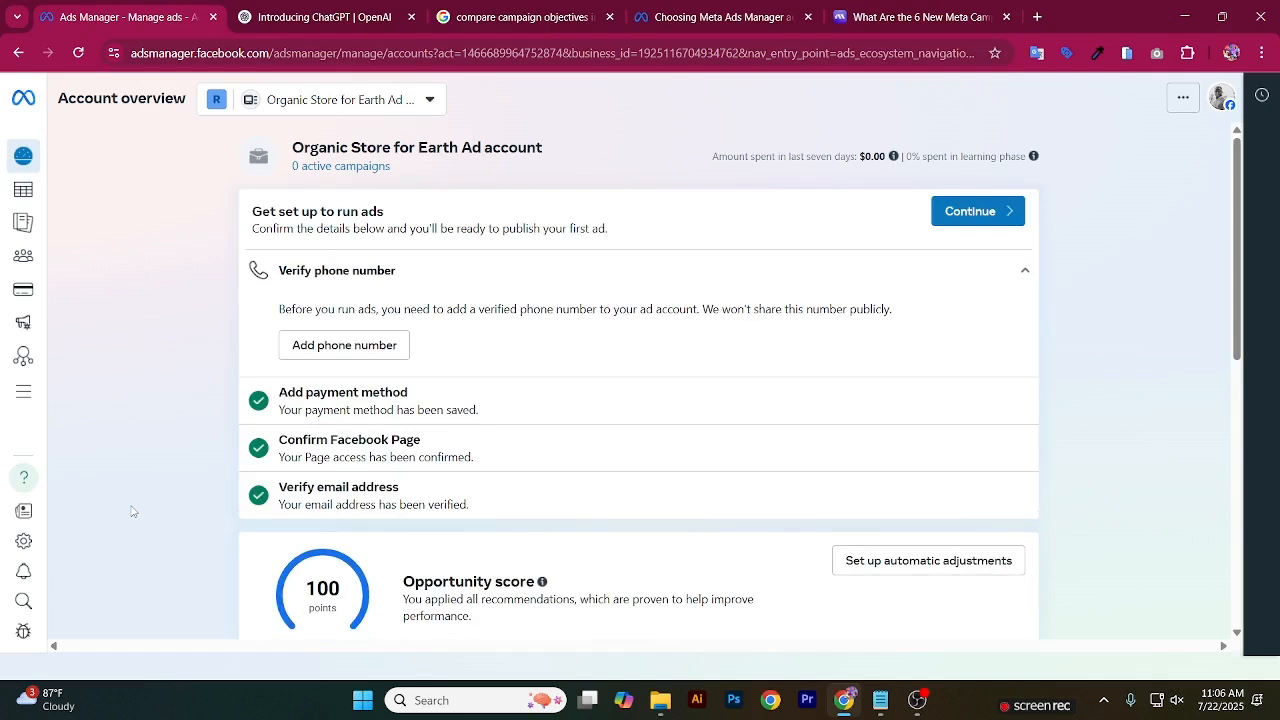
{"action": "left_click", "coordinate": [352, 350]}
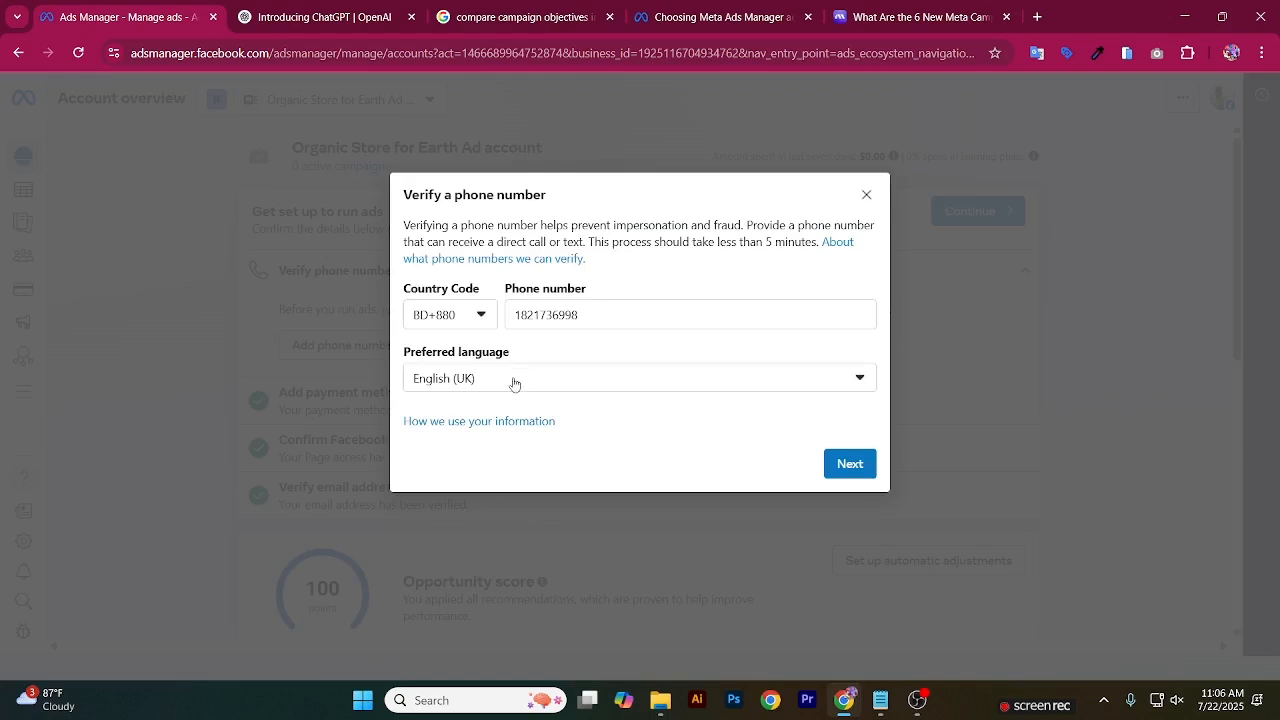
Keep the prefilled phone number and language, choose Text message (SMS) as the confirmation method and send the code
{"action": "left_click", "coordinate": [849, 465]}
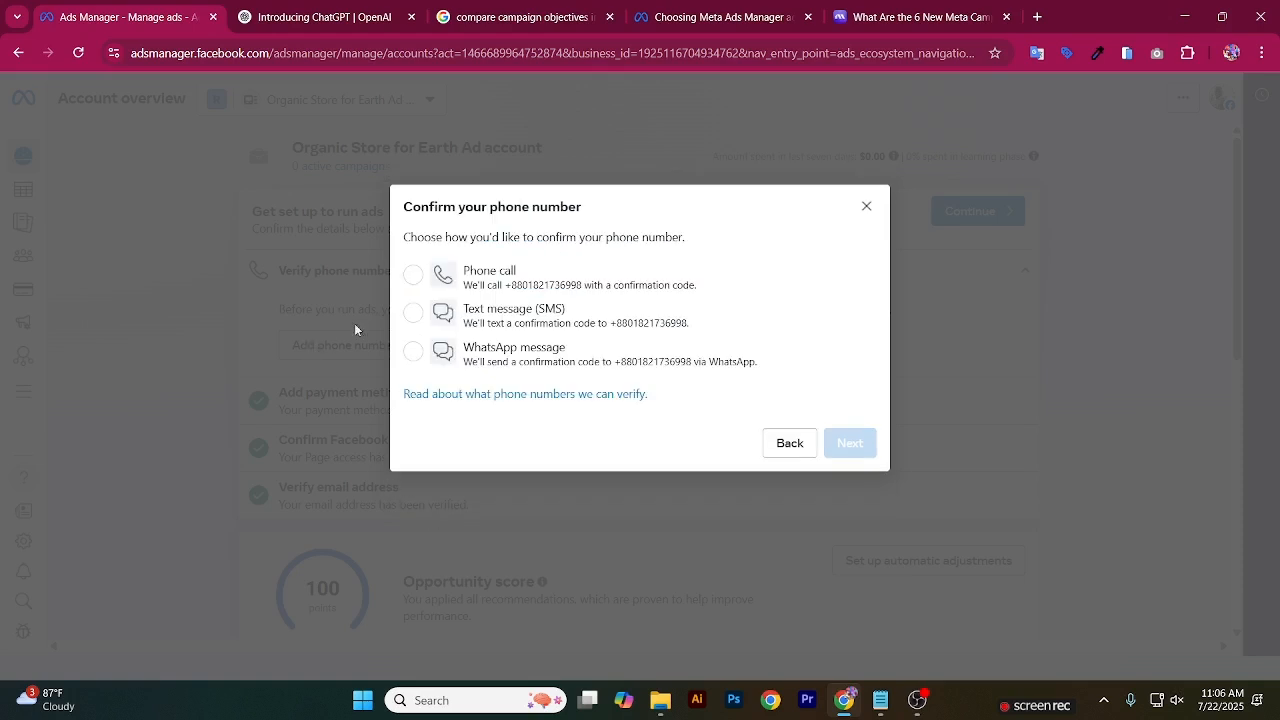
{"action": "left_click", "coordinate": [415, 314]}
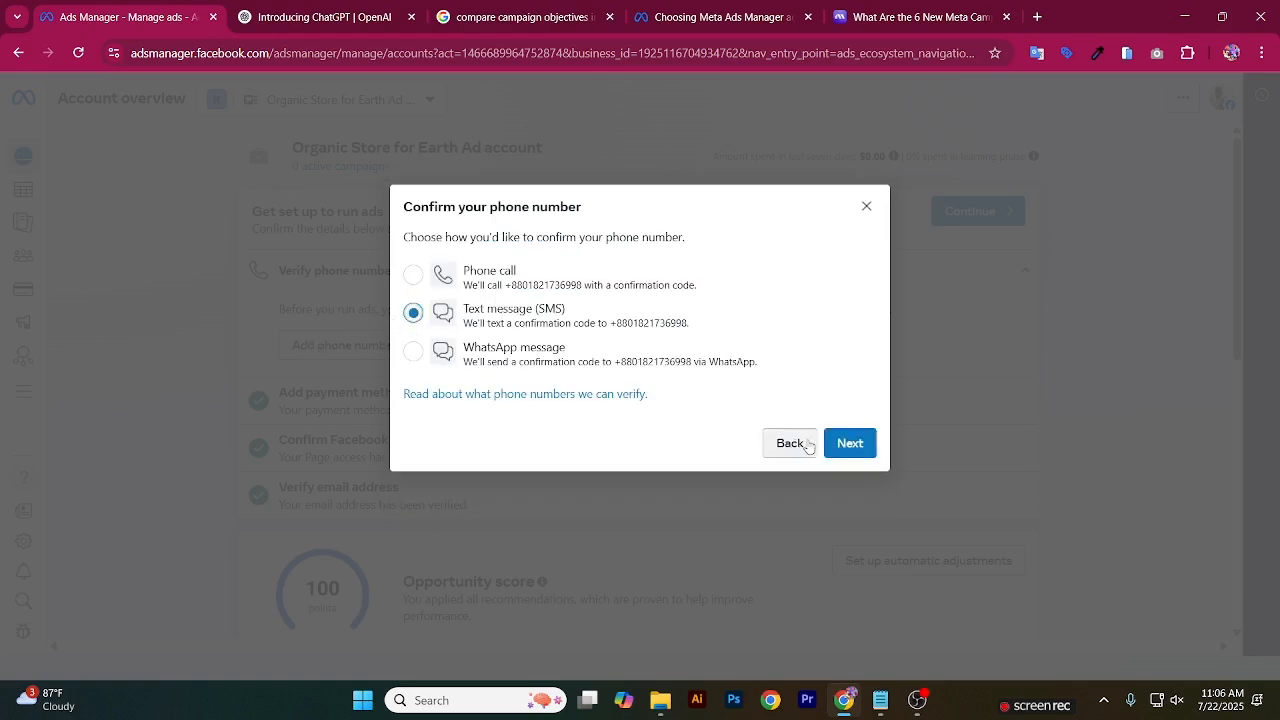
{"action": "left_click", "coordinate": [850, 444]}
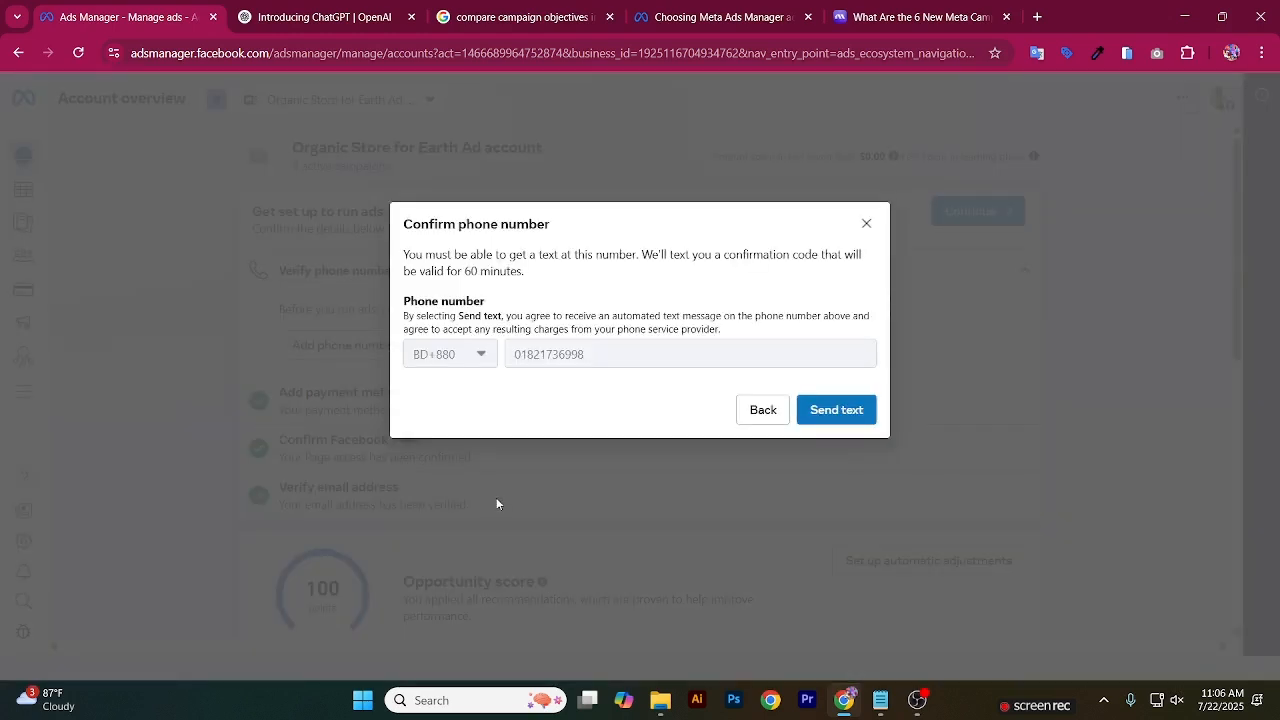
{"action": "left_click", "coordinate": [841, 414]}
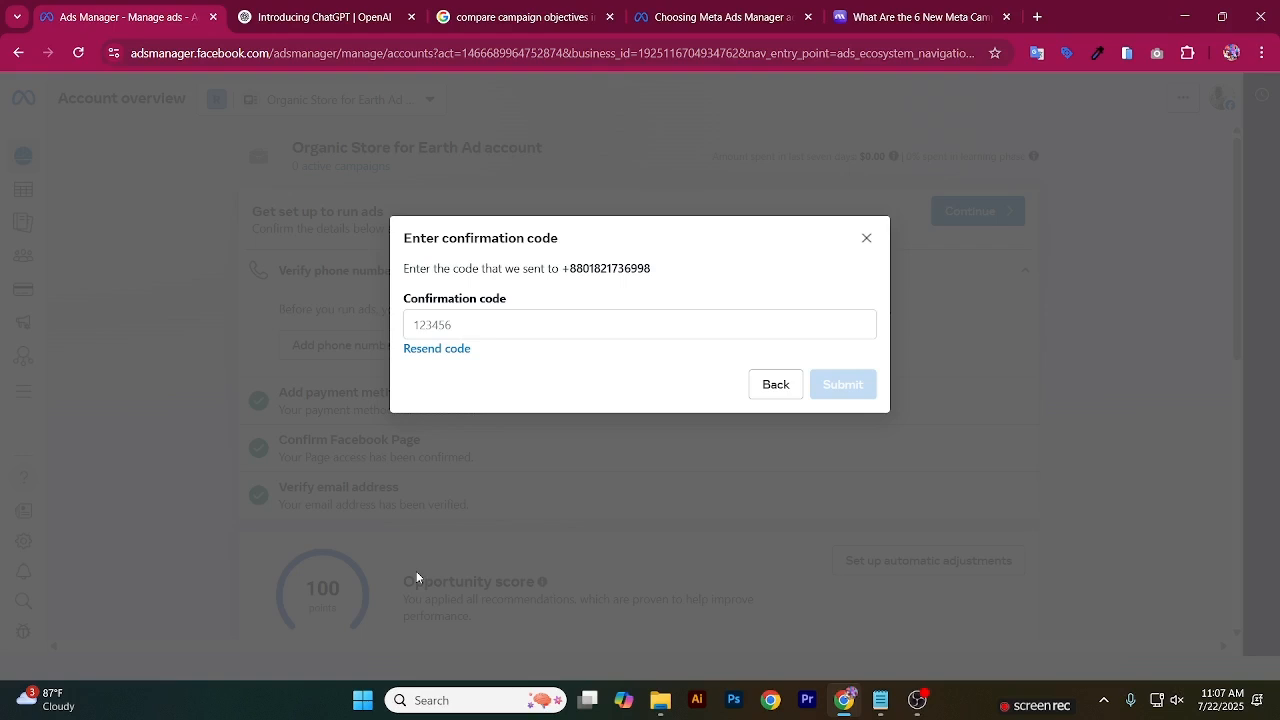
Enter the phone confirmation code, submit it and finish the verification, returning to the account overview
{"action": "key", "text": "Tab"}
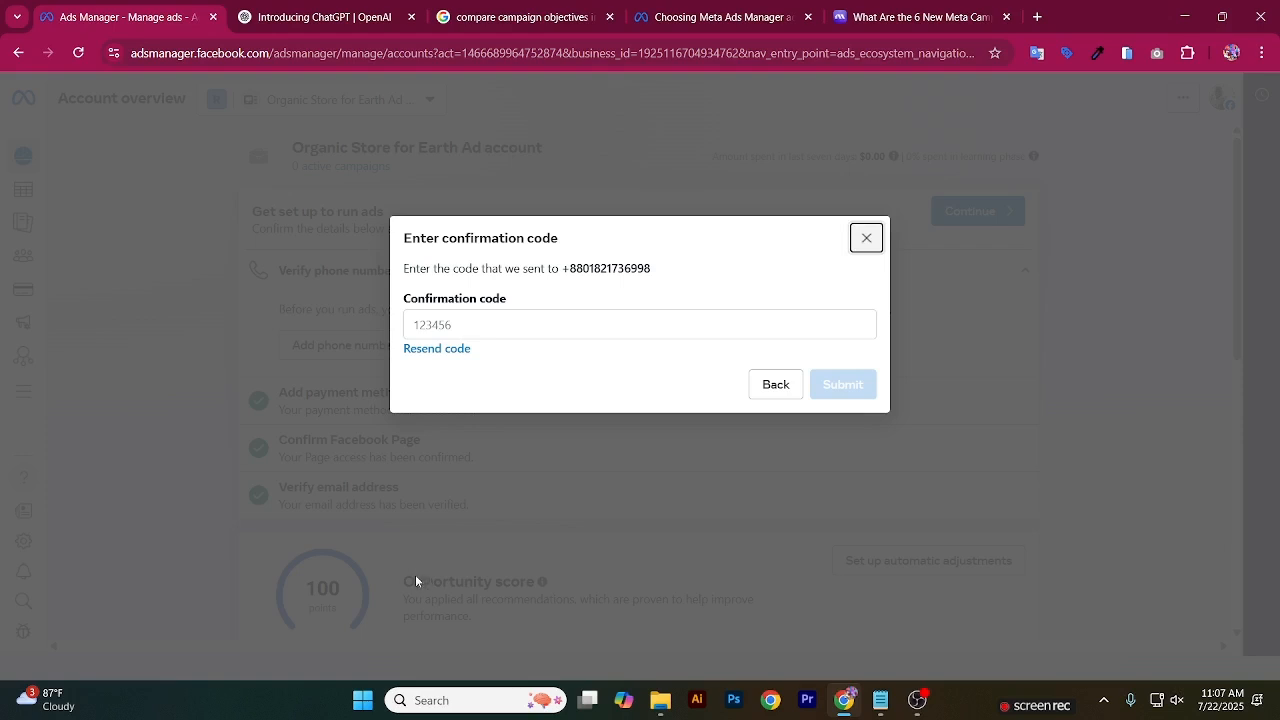
{"action": "left_click", "coordinate": [588, 329]}
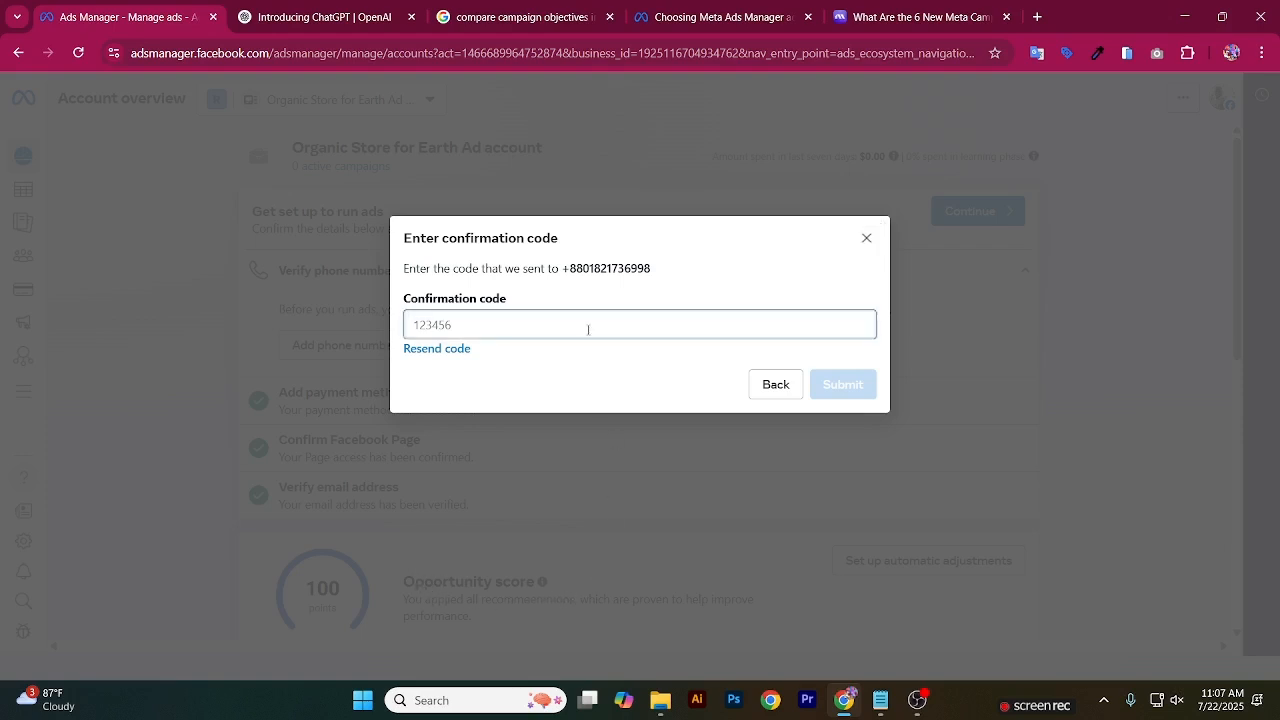
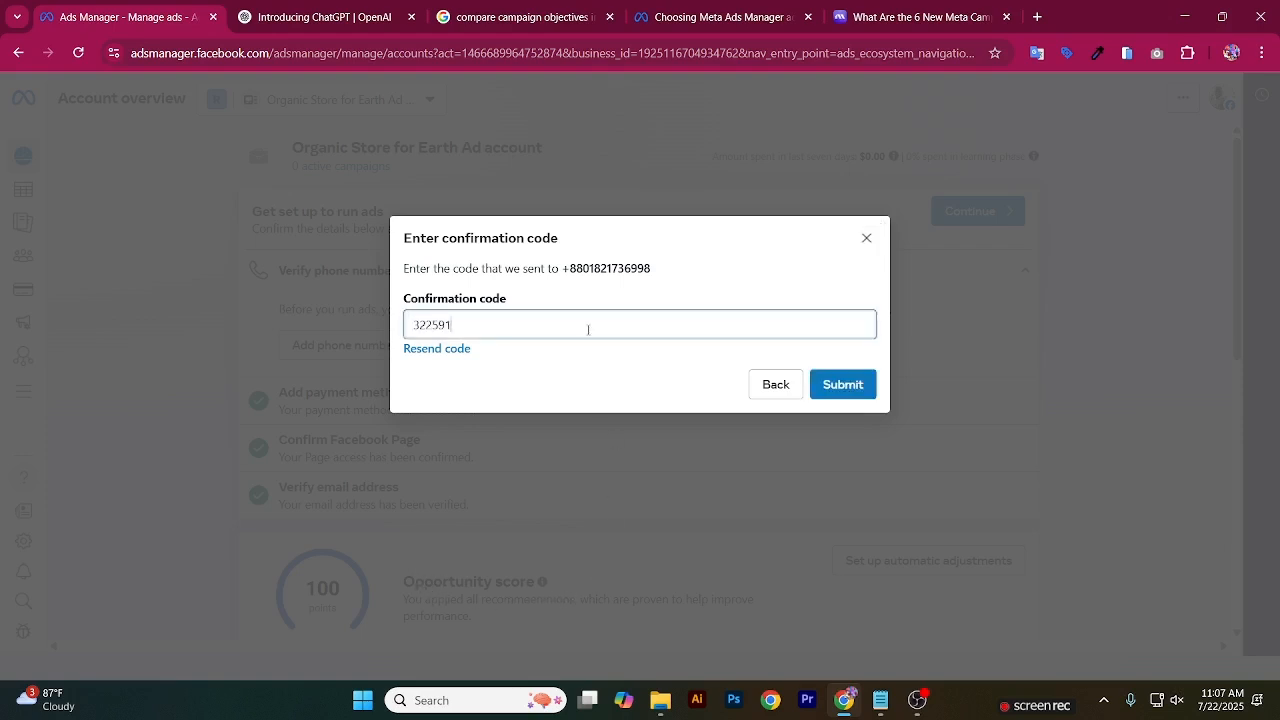
{"action": "left_click", "coordinate": [840, 386]}
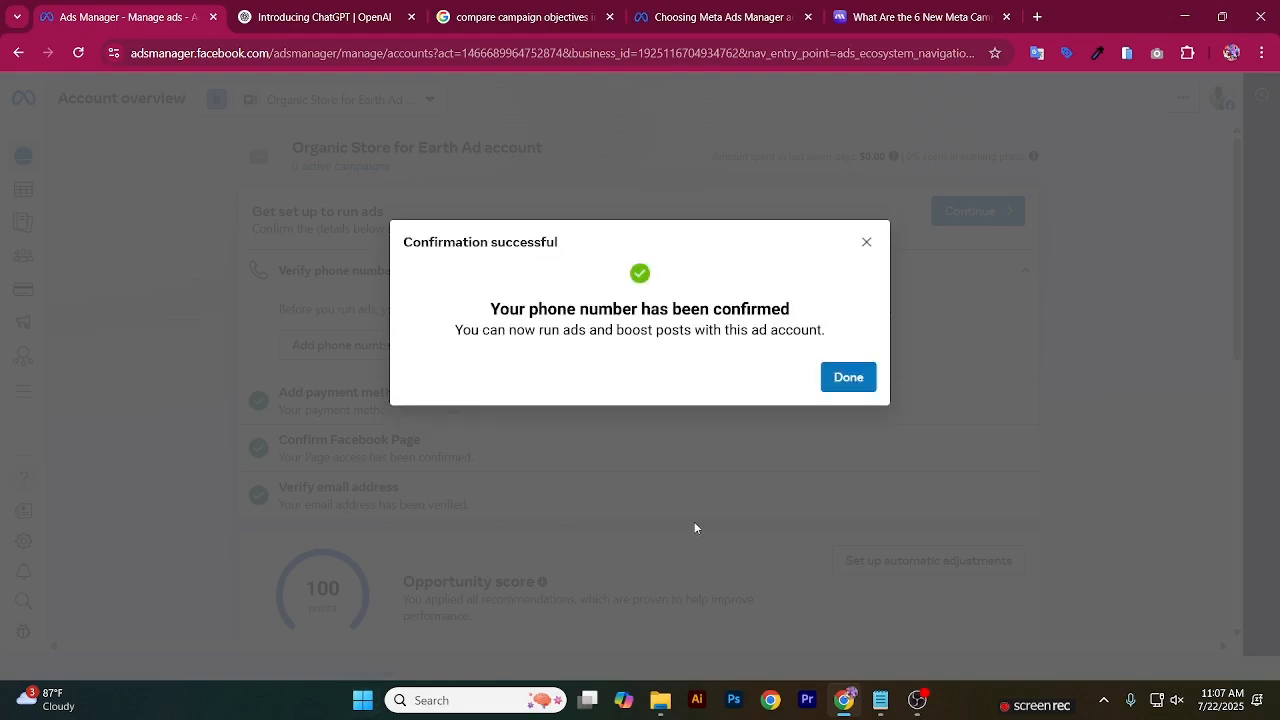
{"action": "left_click", "coordinate": [862, 377]}
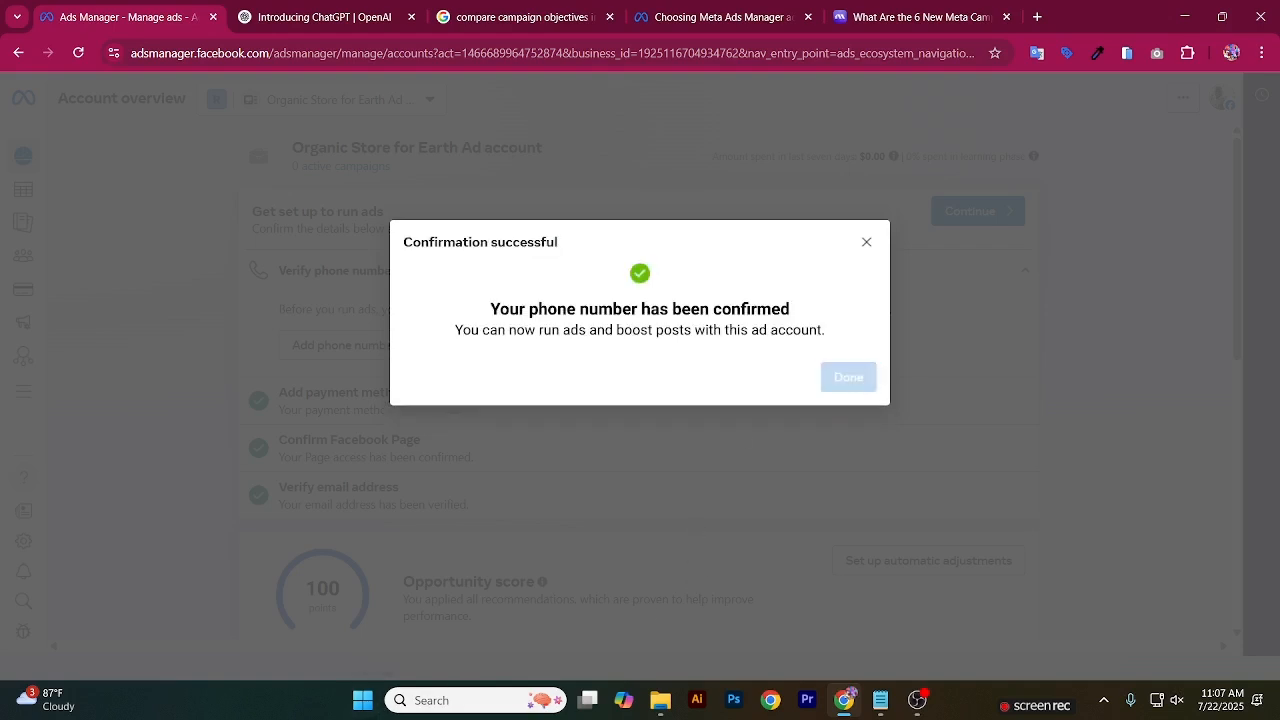
{"action": "scroll", "coordinate": [350, 523], "scroll_direction": "down", "scroll_amount": 3}
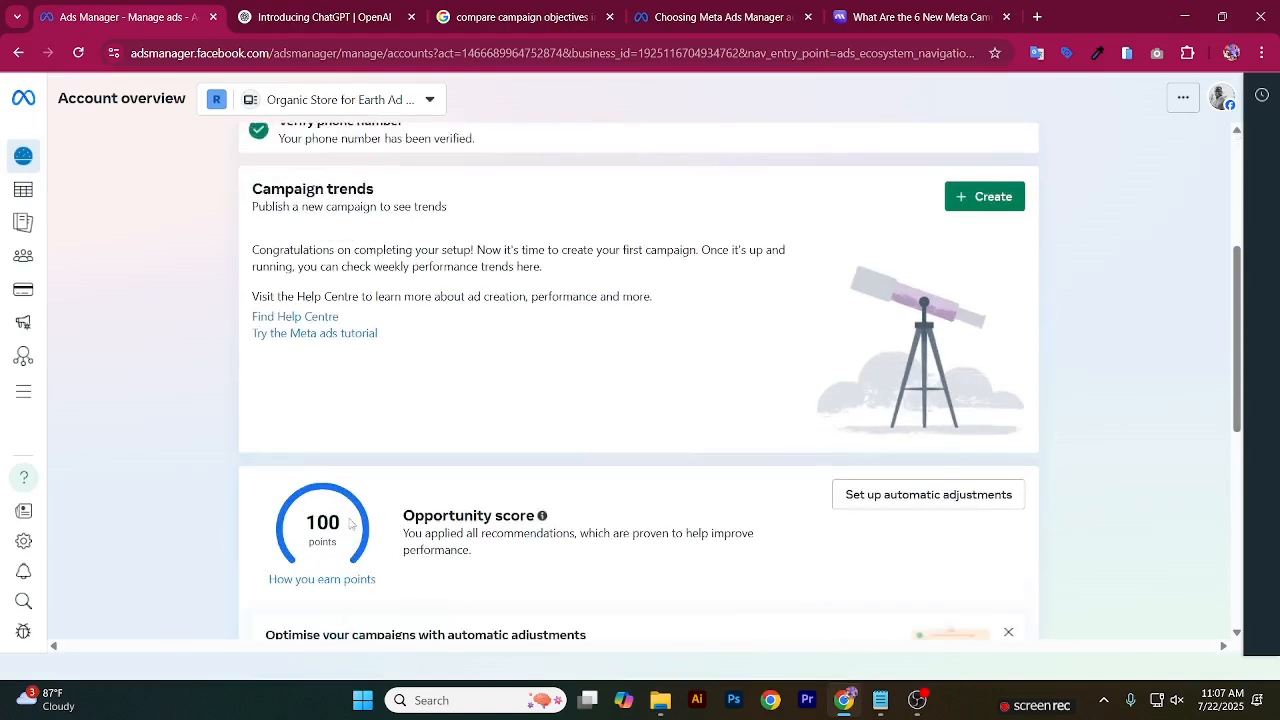
{"action": "scroll", "coordinate": [350, 523], "scroll_direction": "up", "scroll_amount": 3}
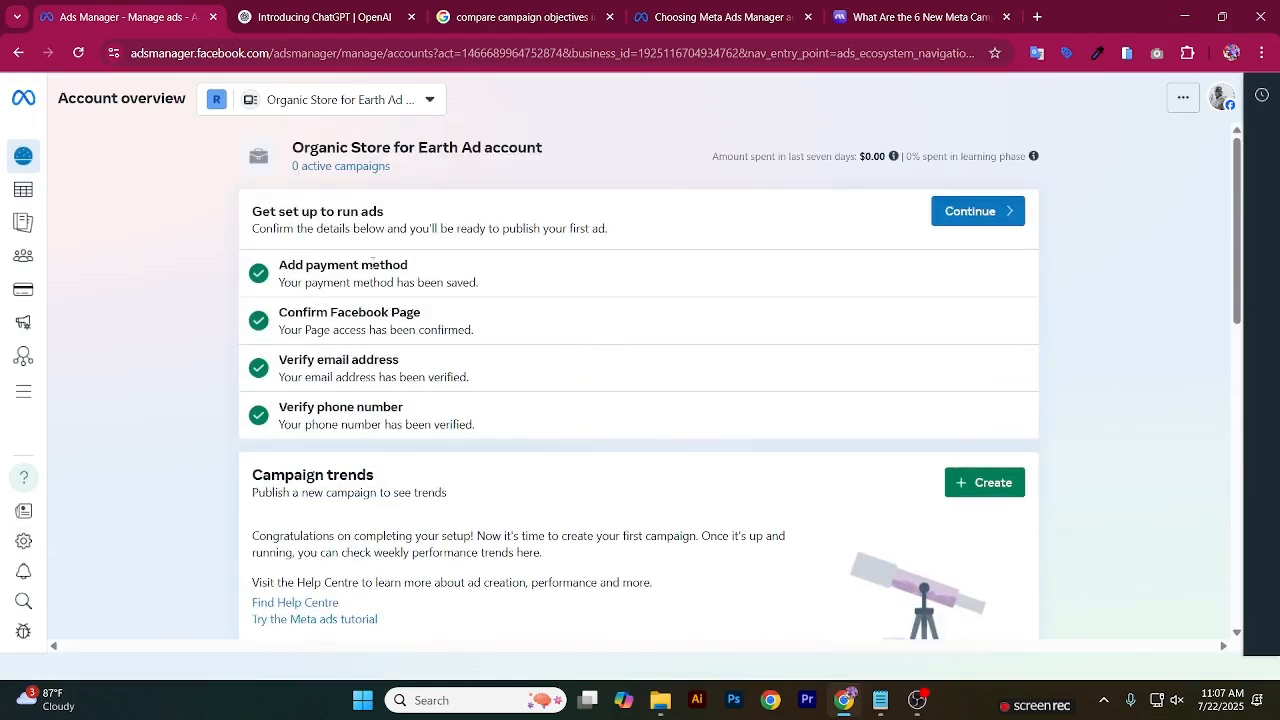
{"action": "left_click", "coordinate": [950, 218]}
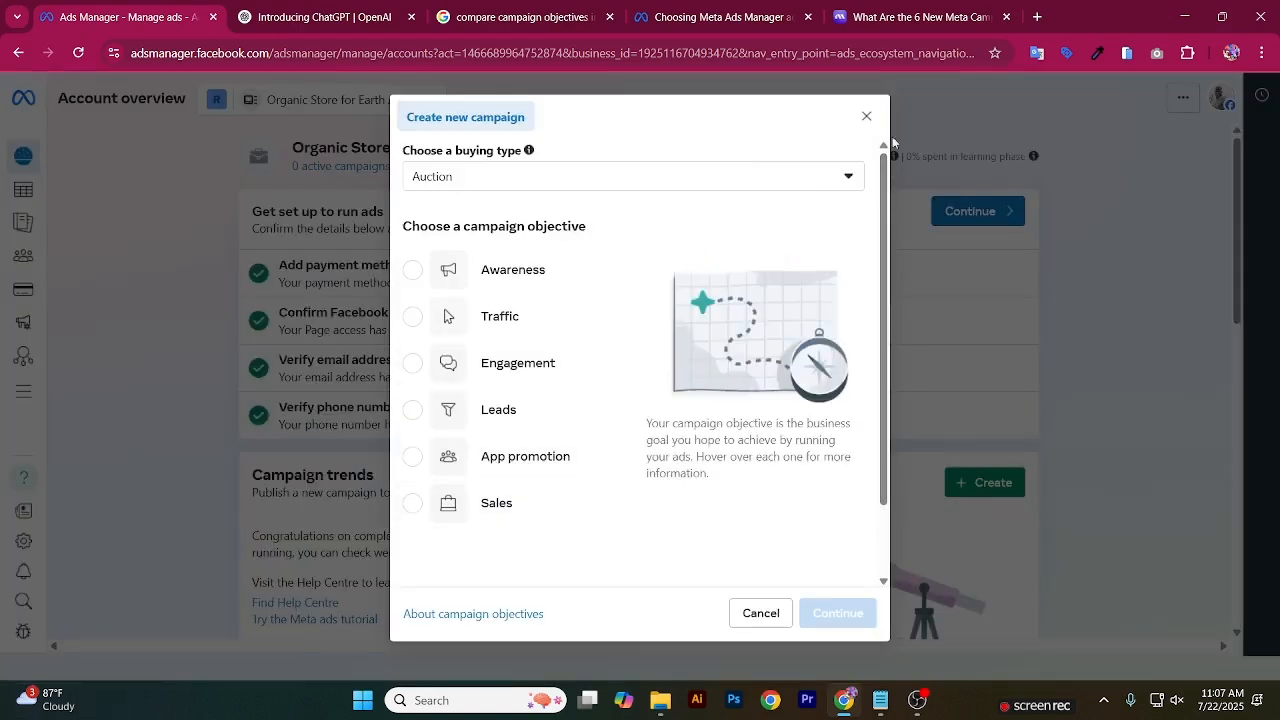
{"action": "left_click", "coordinate": [866, 116]}
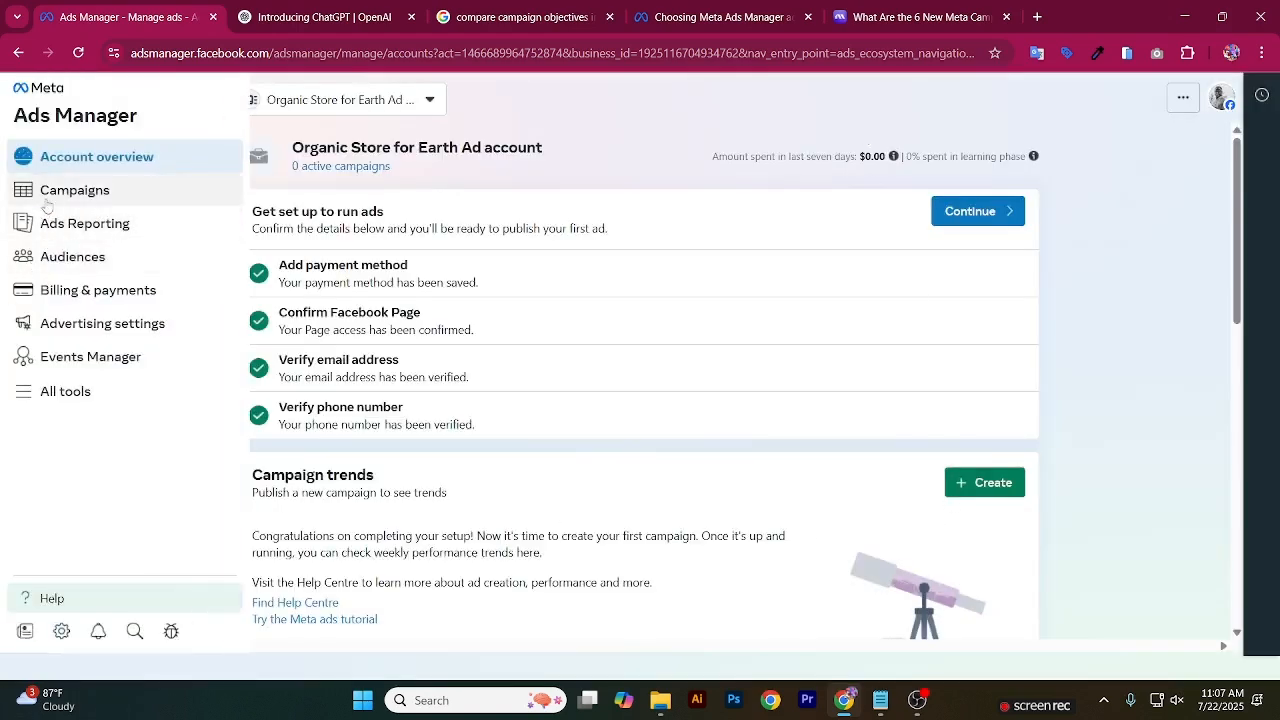
Go to the ad account's campaigns list and dismiss the additional information question
{"action": "left_click", "coordinate": [50, 193]}
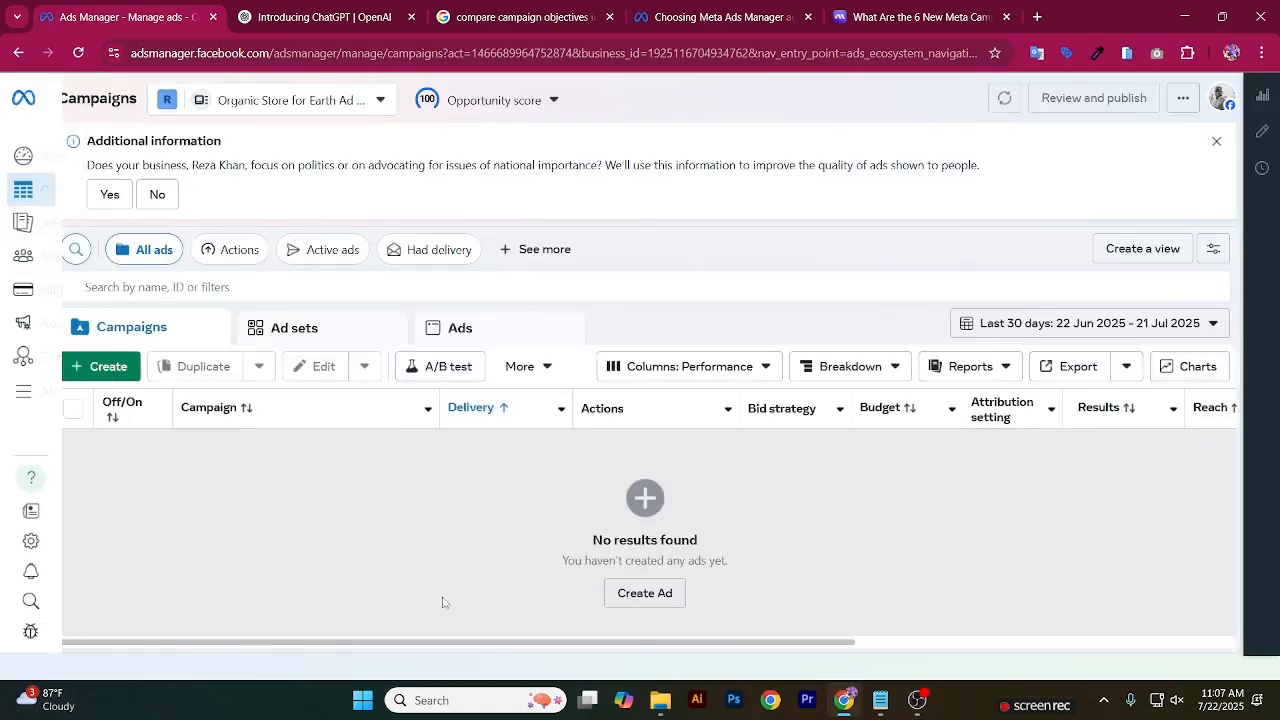
{"action": "left_click", "coordinate": [1216, 141]}
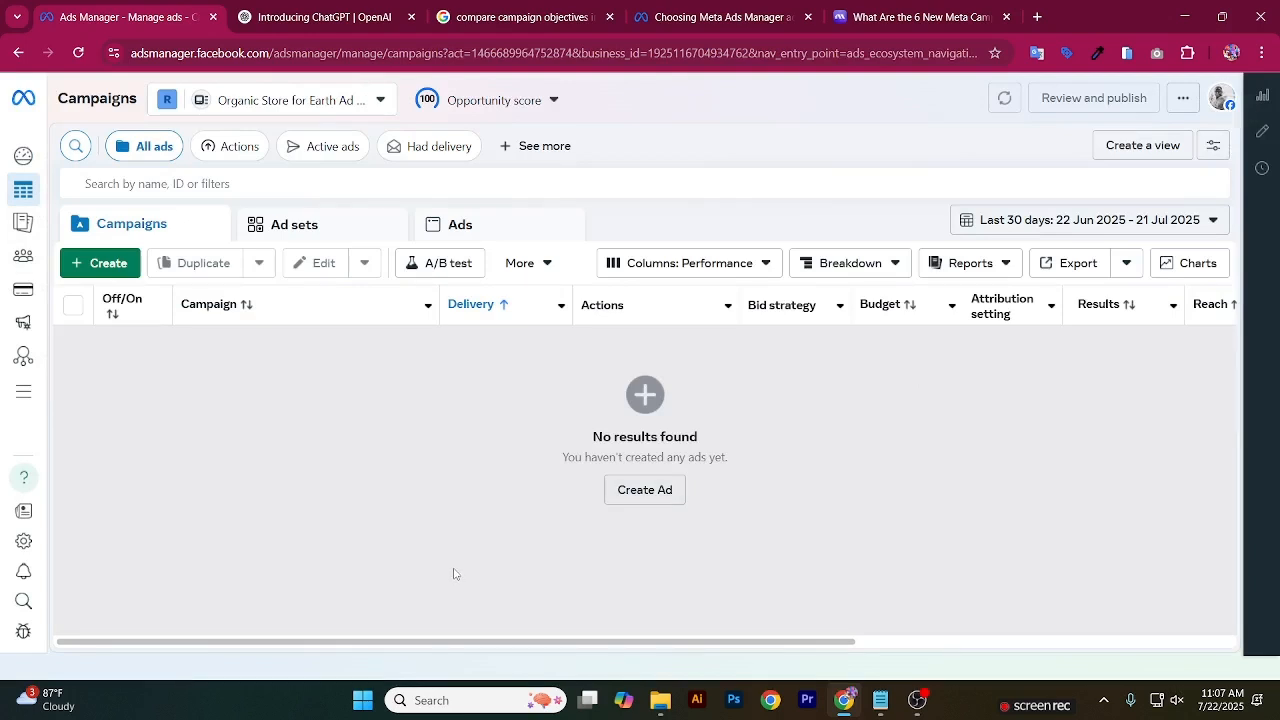
Create a new Auction campaign with the Engagement objective, using the Manual engagement campaign setup
{"action": "left_click", "coordinate": [95, 268]}
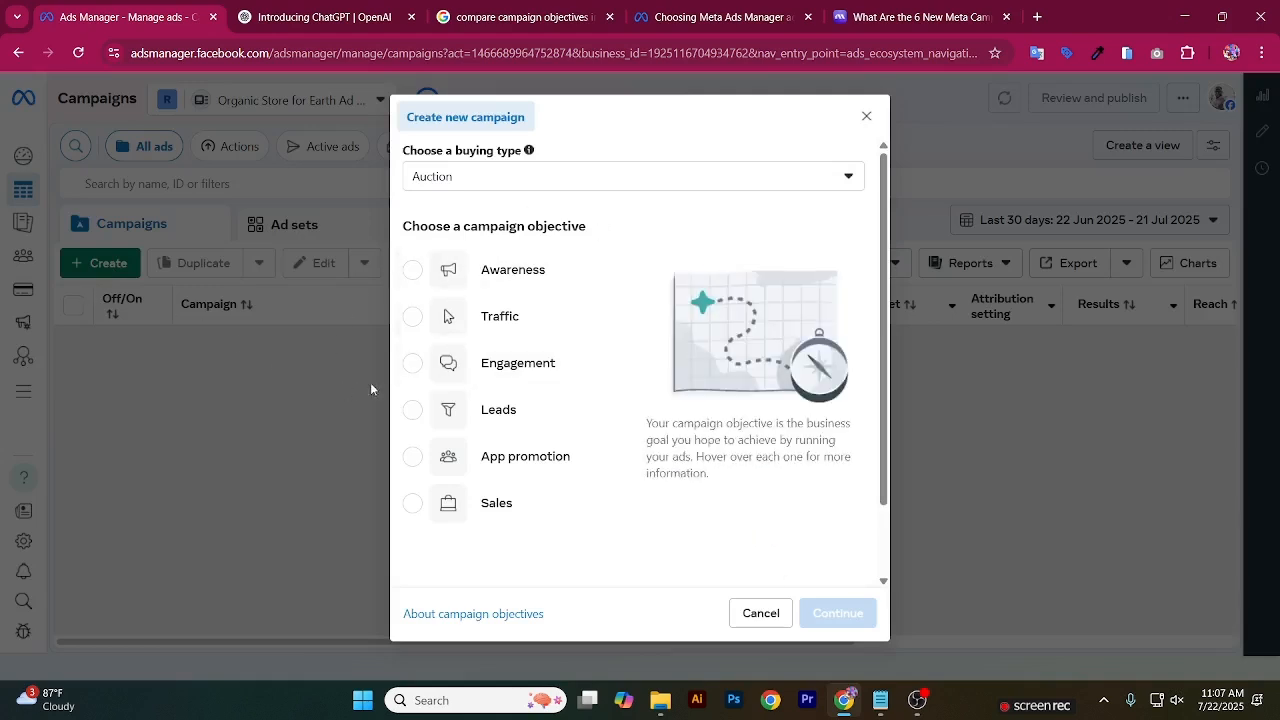
{"action": "mouse_move", "coordinate": [522, 372]}
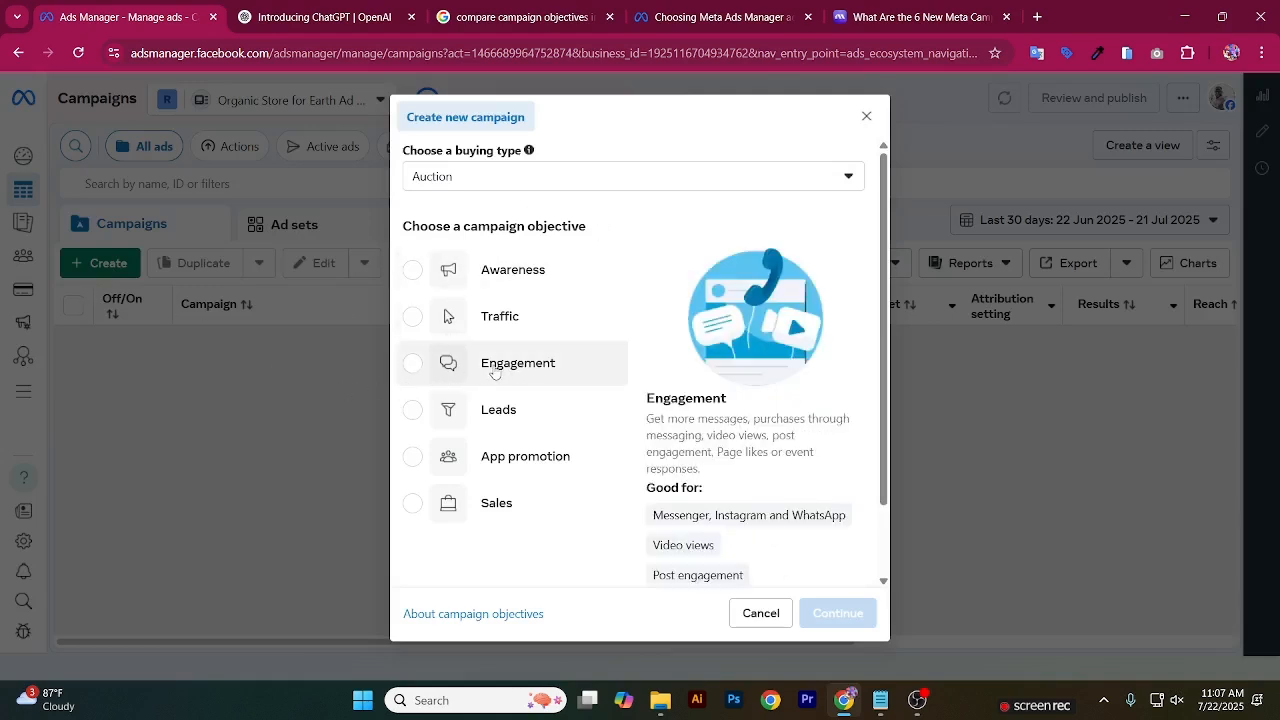
{"action": "left_click", "coordinate": [494, 372]}
{"action": "scroll", "coordinate": [806, 477], "scroll_direction": "down", "scroll_amount": 1}
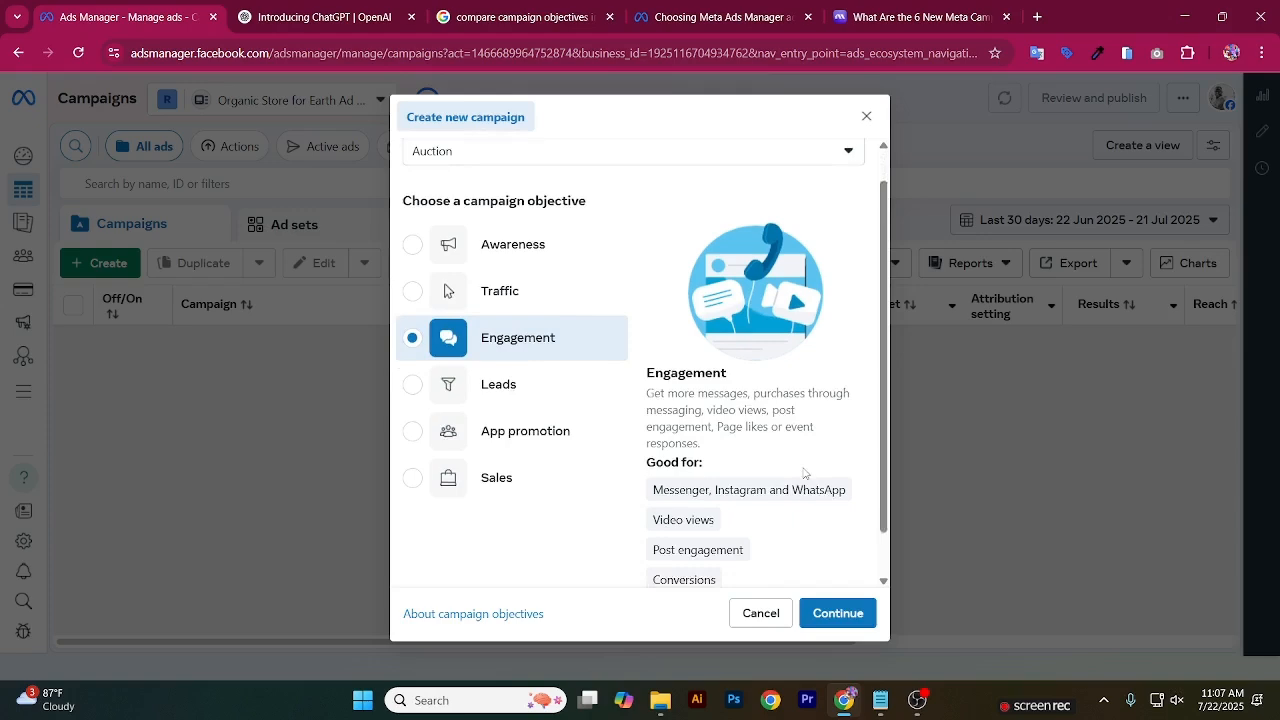
{"action": "left_click", "coordinate": [831, 608]}
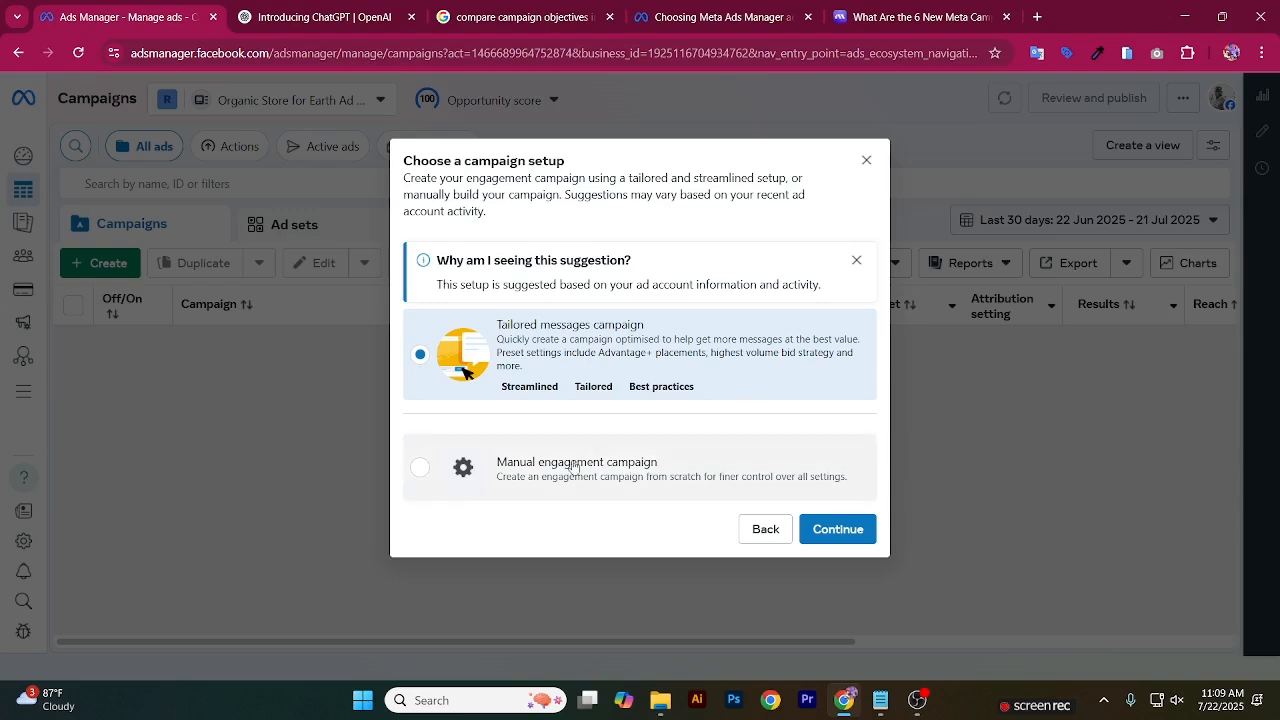
{"action": "left_click", "coordinate": [431, 490]}
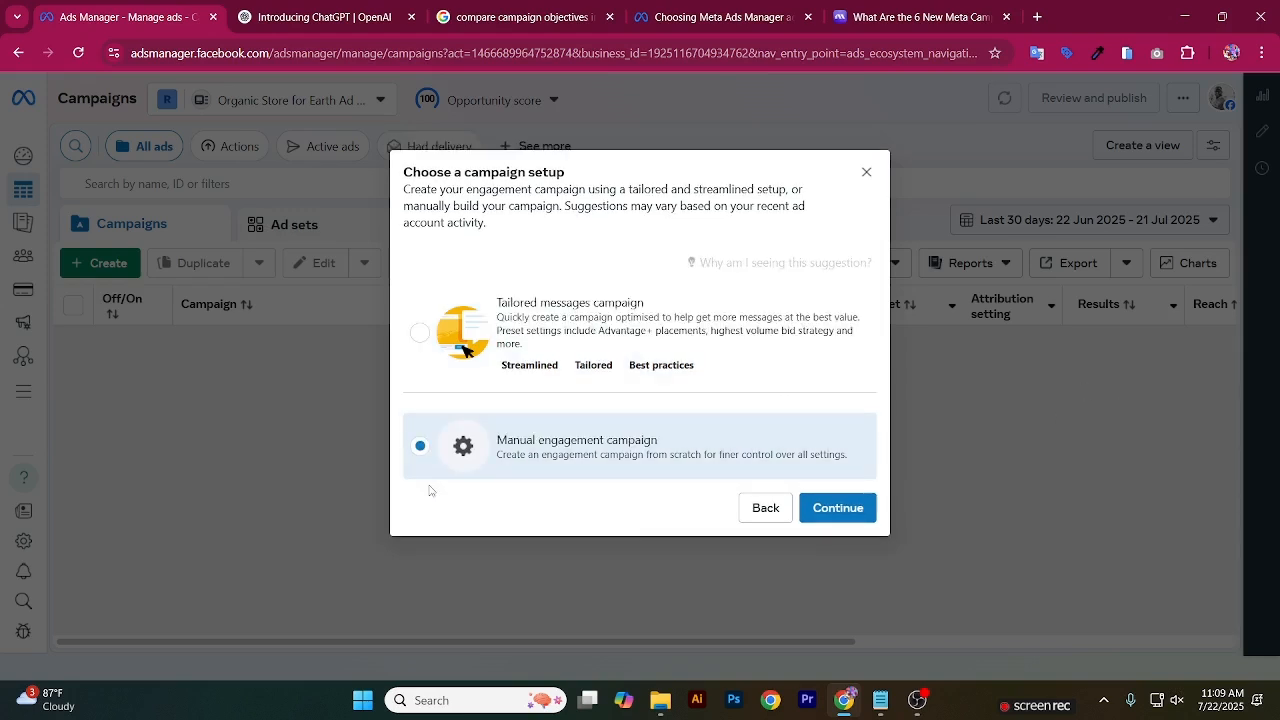
{"action": "left_click", "coordinate": [838, 508]}
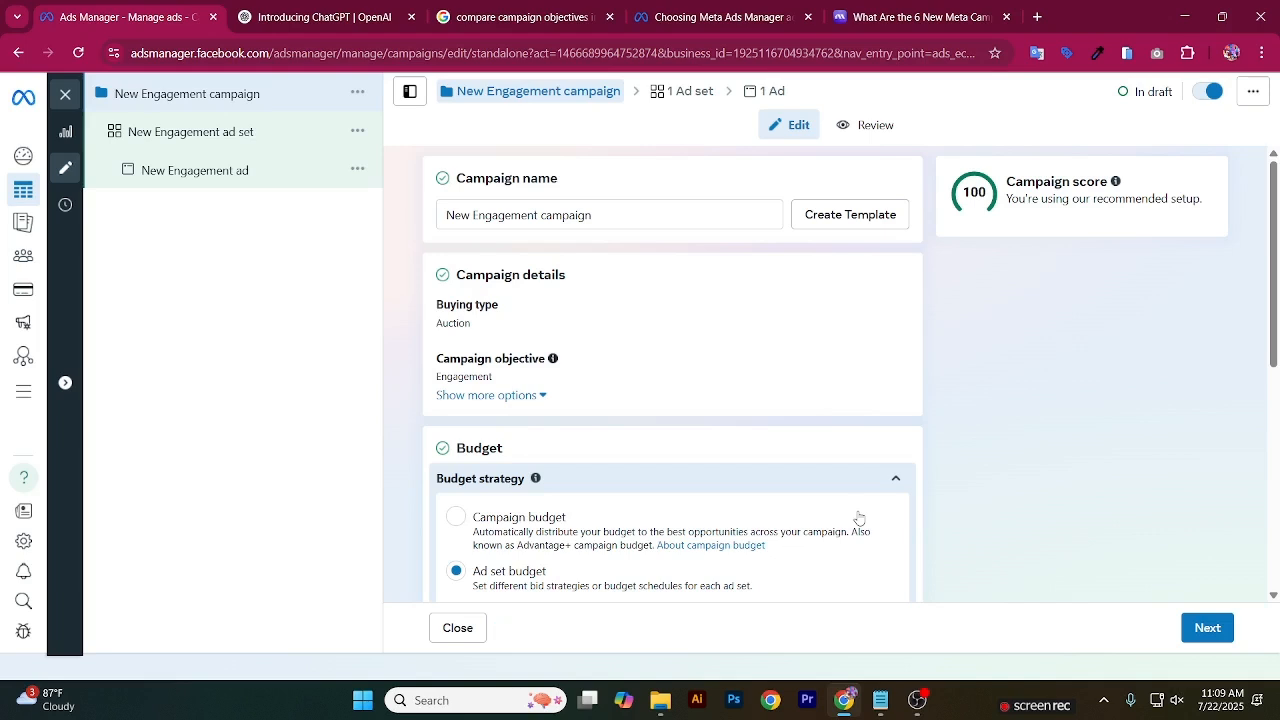
Rename the new campaign as Organic food Engagement campaign
{"action": "double_click", "coordinate": [473, 213]}
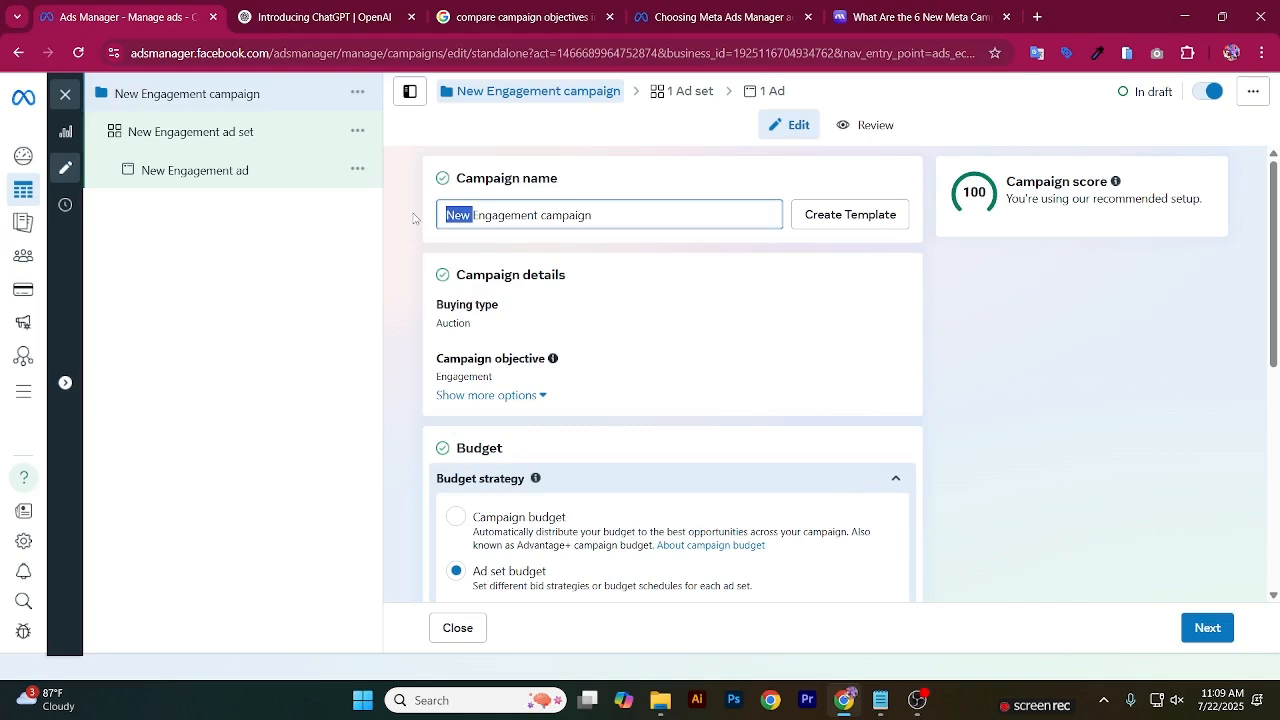
{"action": "type", "text": "Organi"}
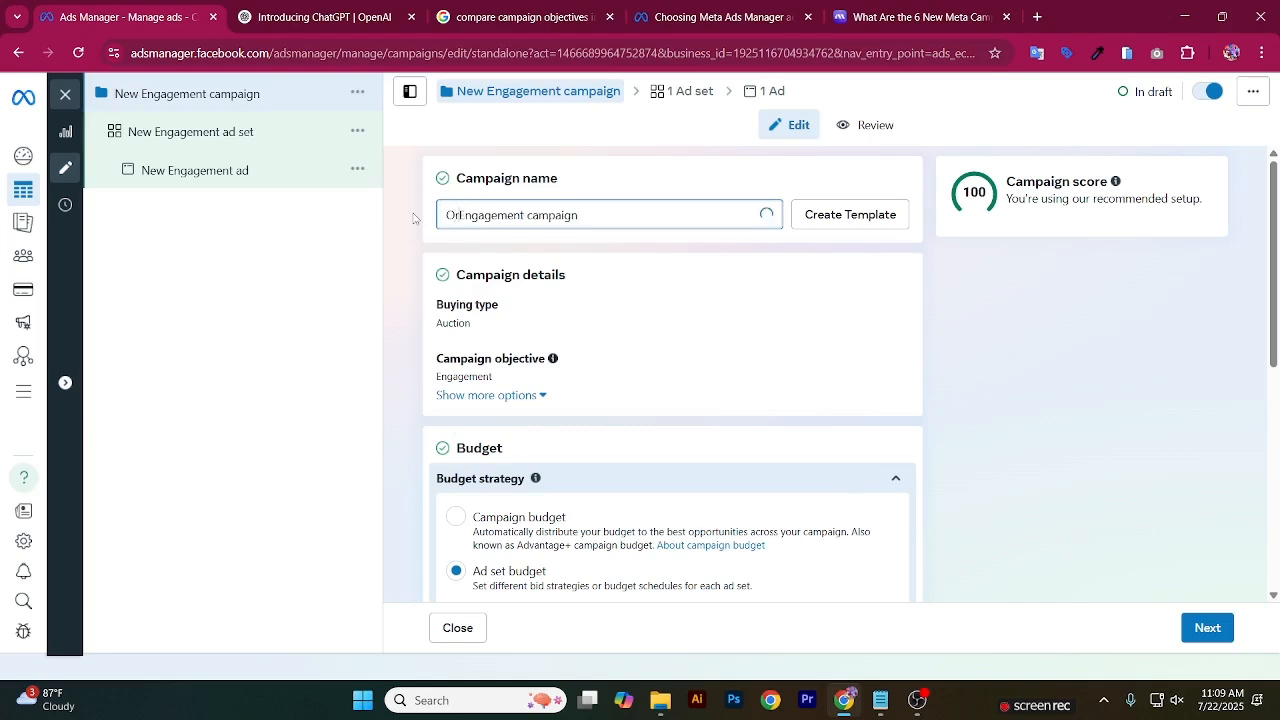
{"action": "type", "text": "c foo"}
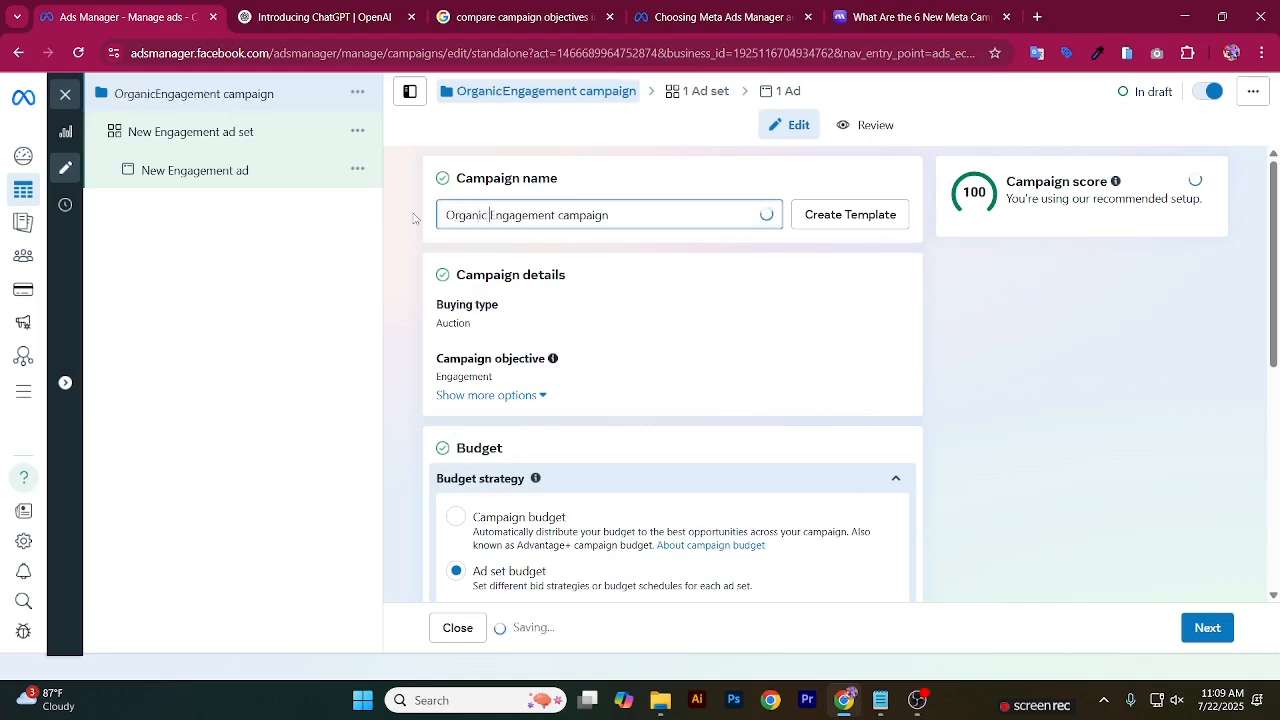
{"action": "type", "text": "d"}
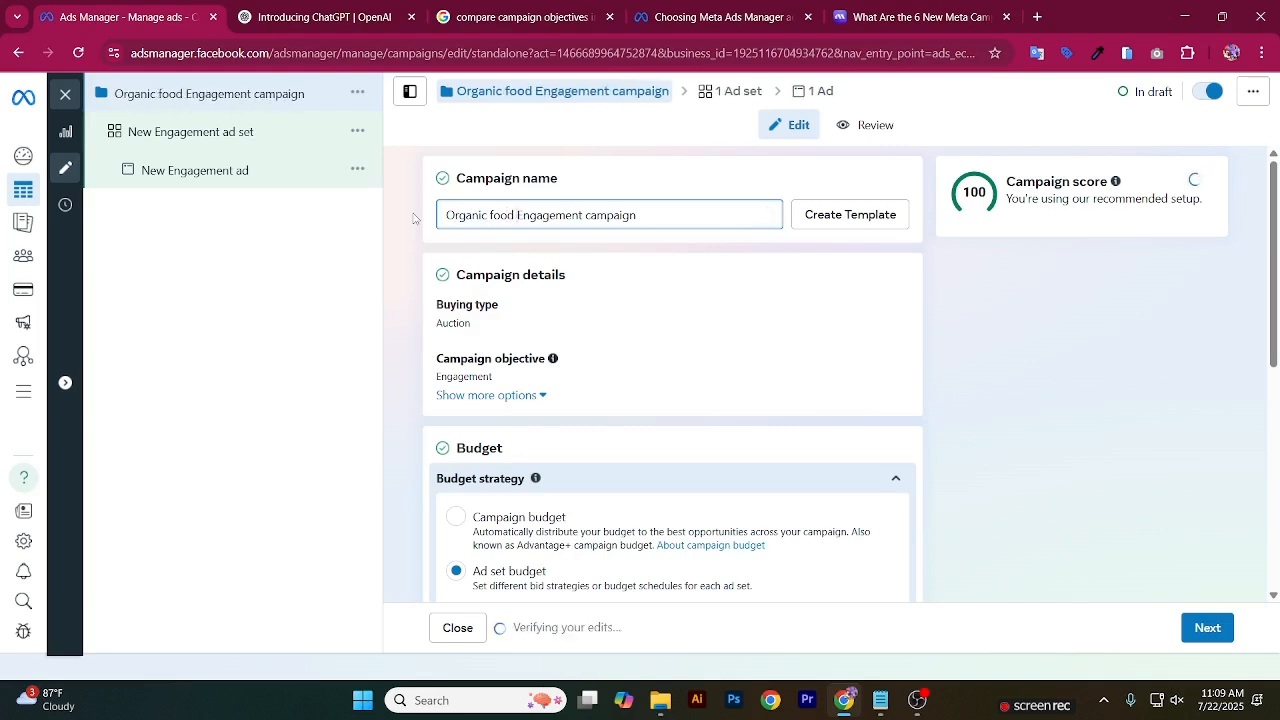
Return to the campaign level after opening its ad set and review the campaign details and budget strategy settings
{"action": "left_click", "coordinate": [167, 150]}
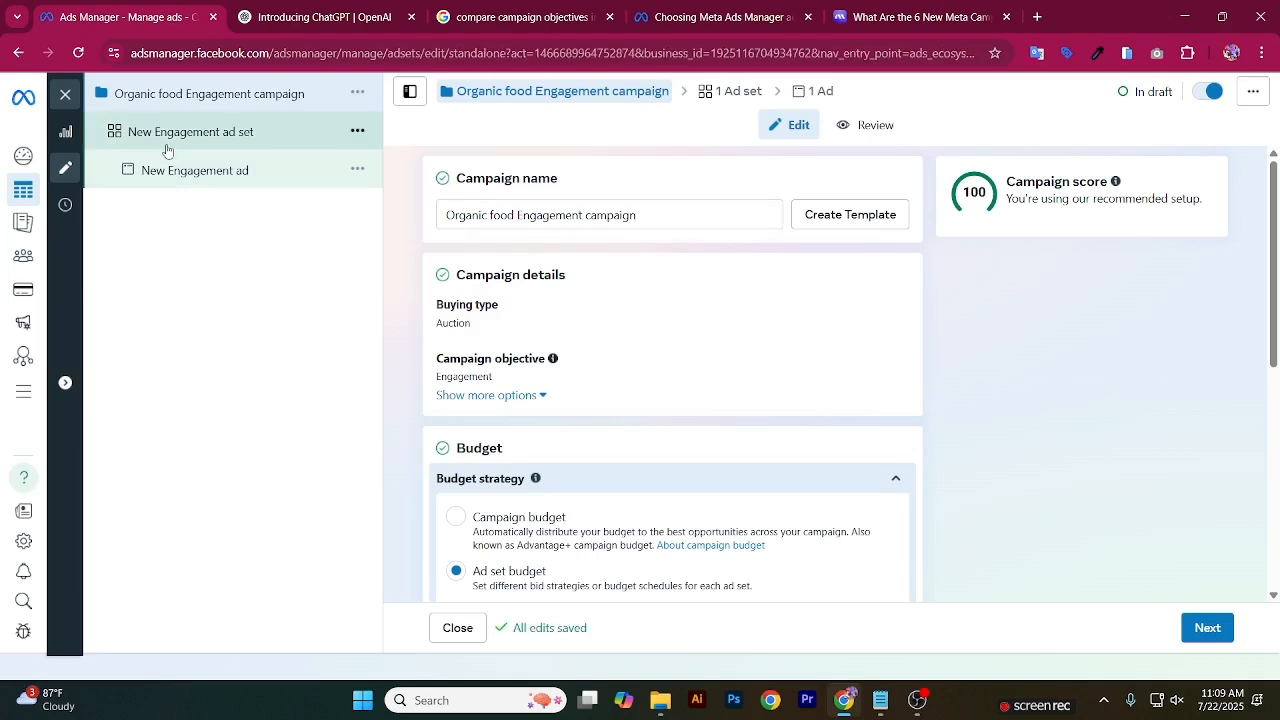
{"action": "left_click", "coordinate": [211, 94]}
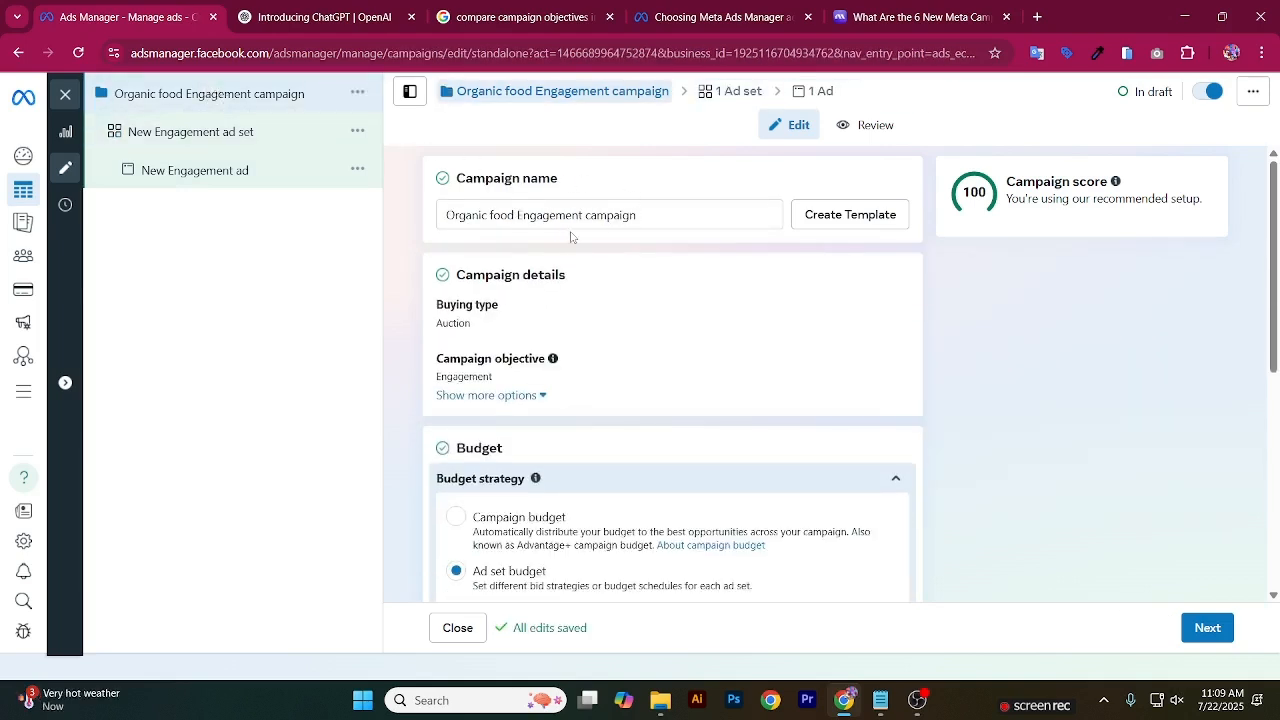
{"action": "scroll", "coordinate": [571, 237], "scroll_direction": "down", "scroll_amount": 3}
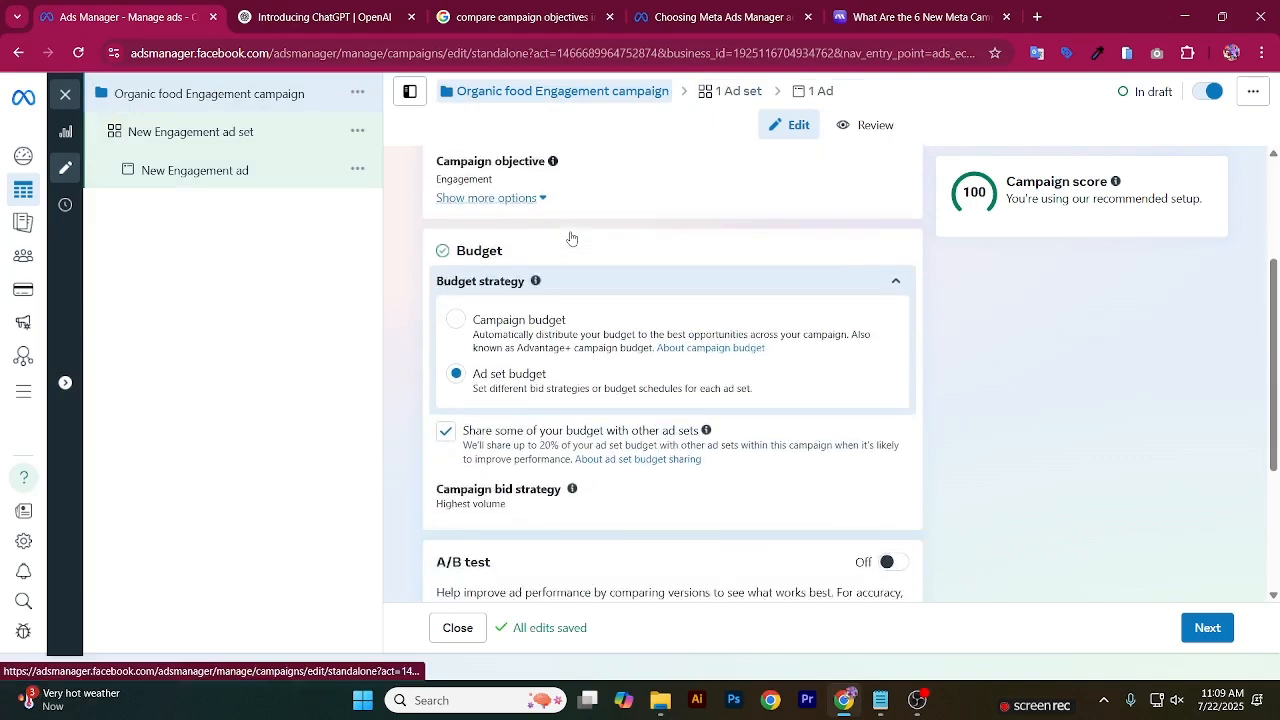
{"action": "scroll", "coordinate": [571, 237], "scroll_direction": "up", "scroll_amount": 2}
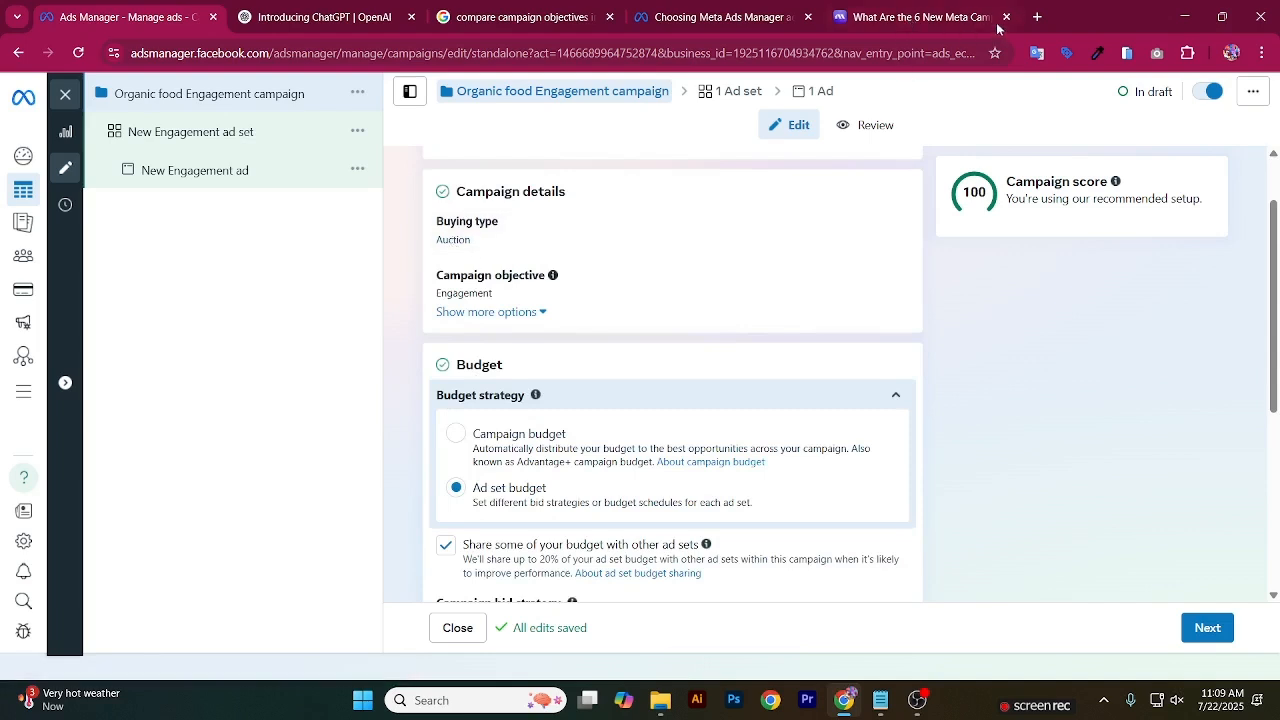
{"action": "scroll", "coordinate": [618, 273], "scroll_direction": "up", "scroll_amount": 1}
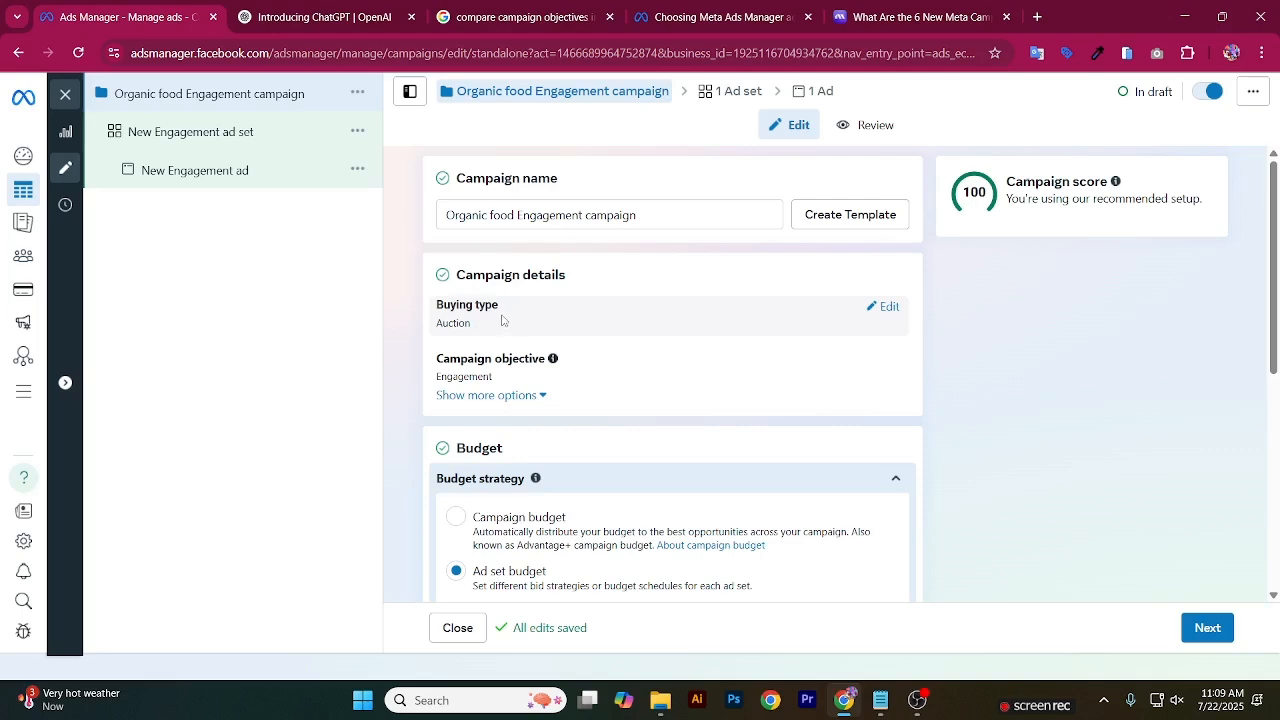
Search Google in a new tab for "Facebook Ads campaign buying type"
{"action": "left_click", "coordinate": [1037, 14]}
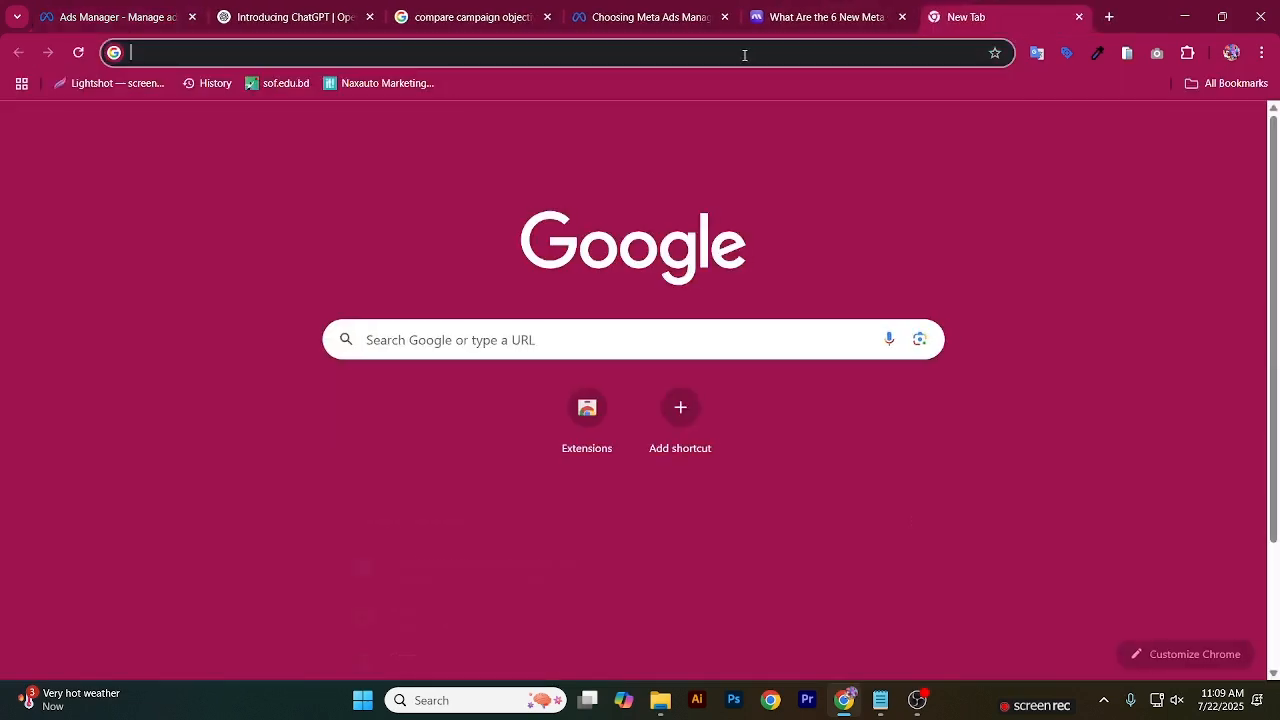
{"action": "left_click", "coordinate": [735, 53]}
{"action": "type", "text": "Auction"}
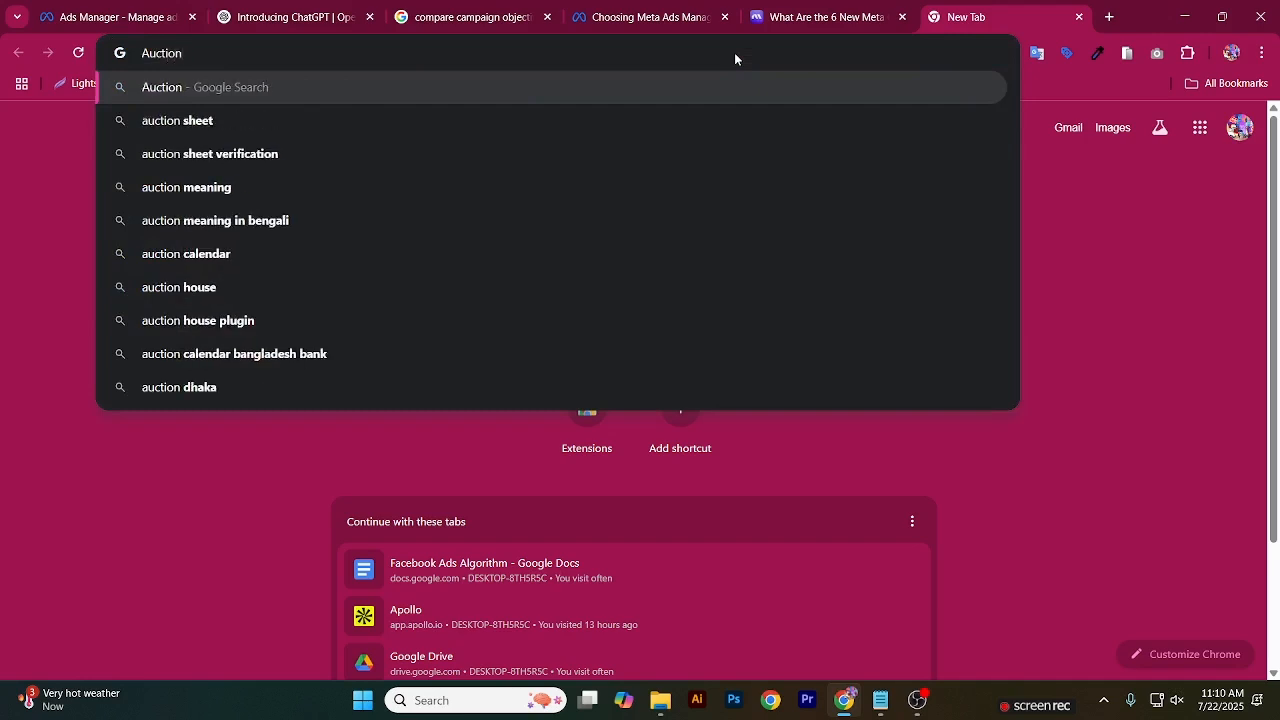
{"action": "key", "text": "BackSpace"}
{"action": "key", "text": "BackSpace"}
{"action": "key", "text": "BackSpace"}
{"action": "key", "text": "BackSpace"}
{"action": "key", "text": "BackSpace"}
{"action": "key", "text": "BackSpace"}
{"action": "key", "text": "BackSpace"}
{"action": "key", "text": "BackSpace"}
{"action": "type", "text": "facebook"}
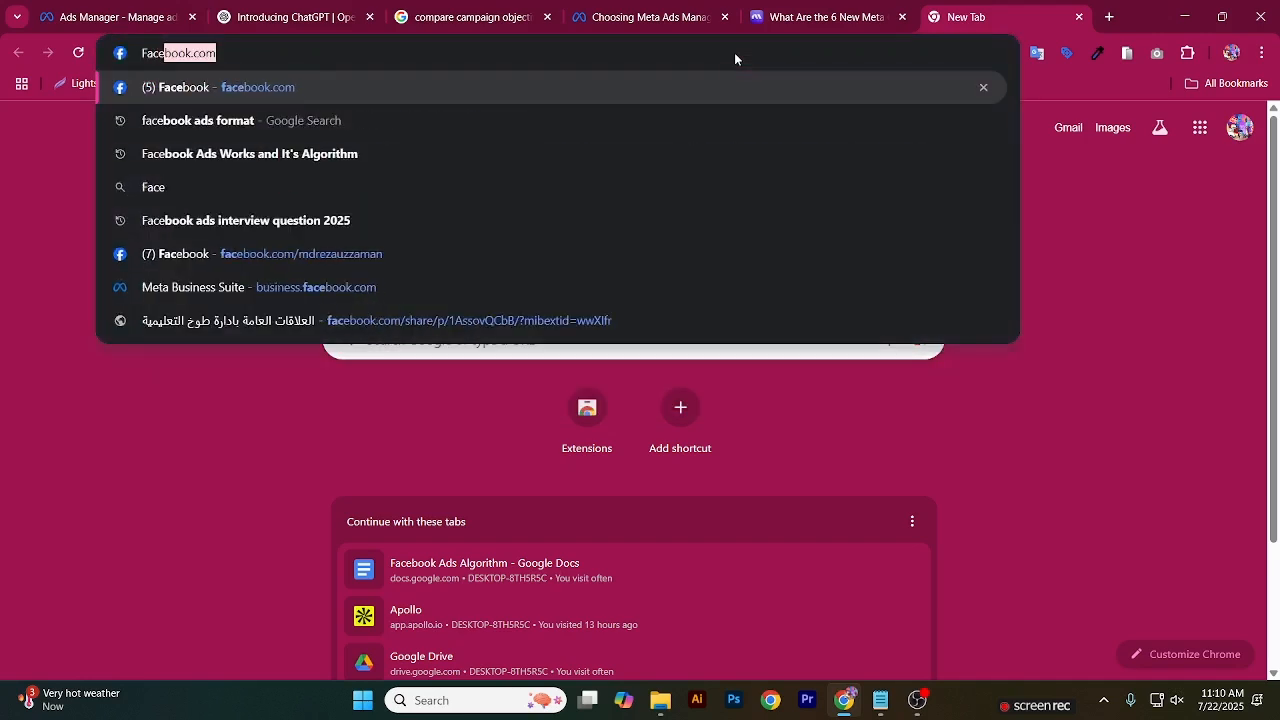
{"action": "type", "text": " A"}
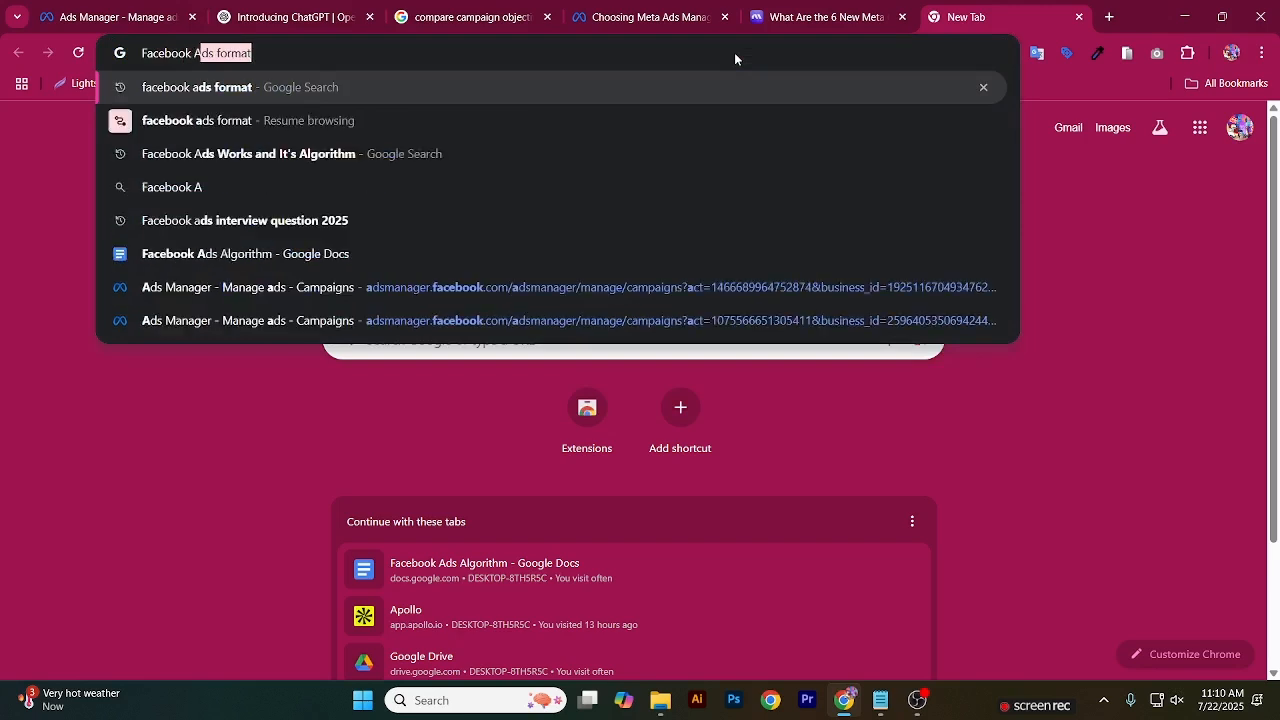
{"action": "type", "text": "ds Buyeo"}
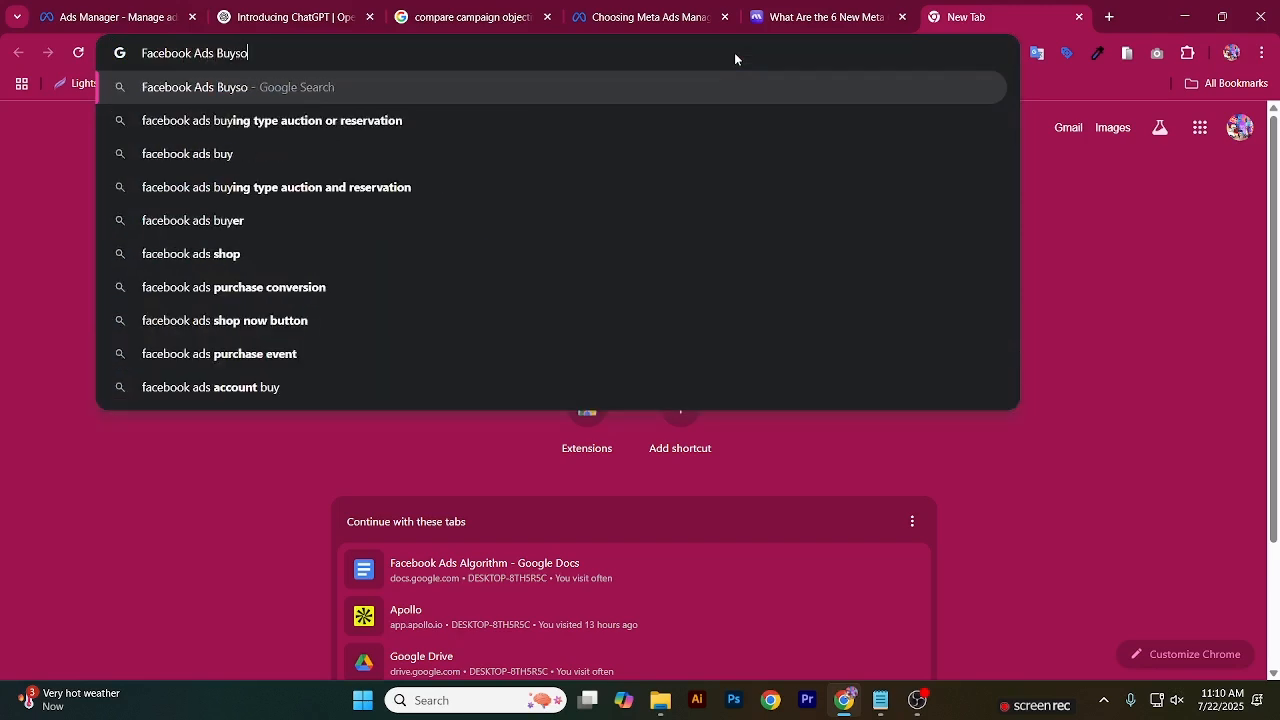
{"action": "key", "text": "BackSpace"}
{"action": "key", "text": "BackSpace"}
{"action": "key", "text": "BackSpace"}
{"action": "key", "text": "BackSpace"}
{"action": "key", "text": "BackSpace"}
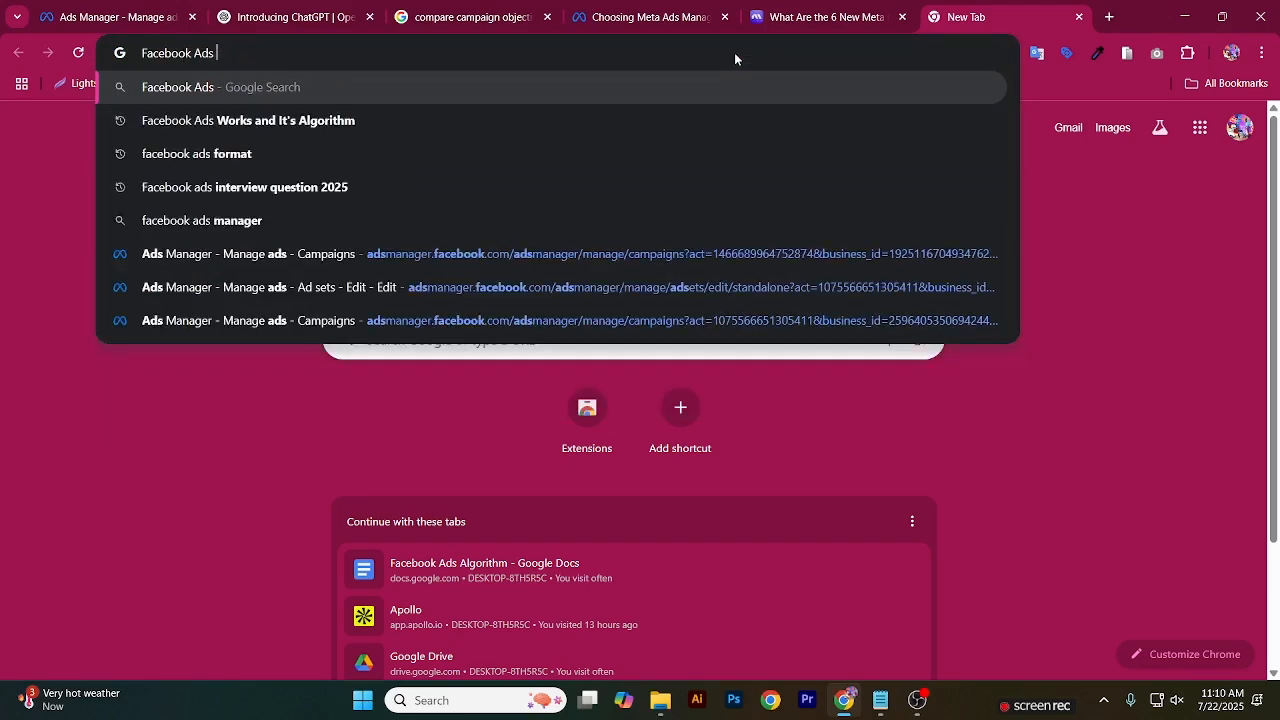
{"action": "type", "text": "campaign buy"}
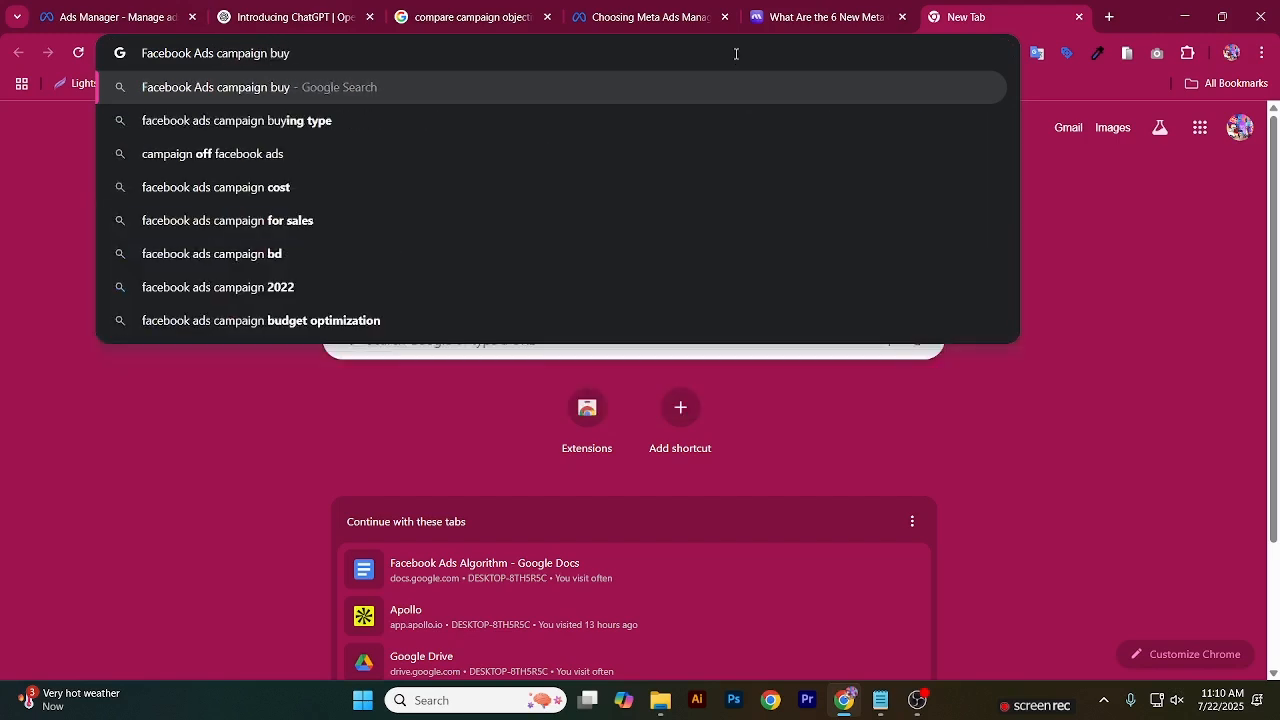
{"action": "type", "text": "ing type"}
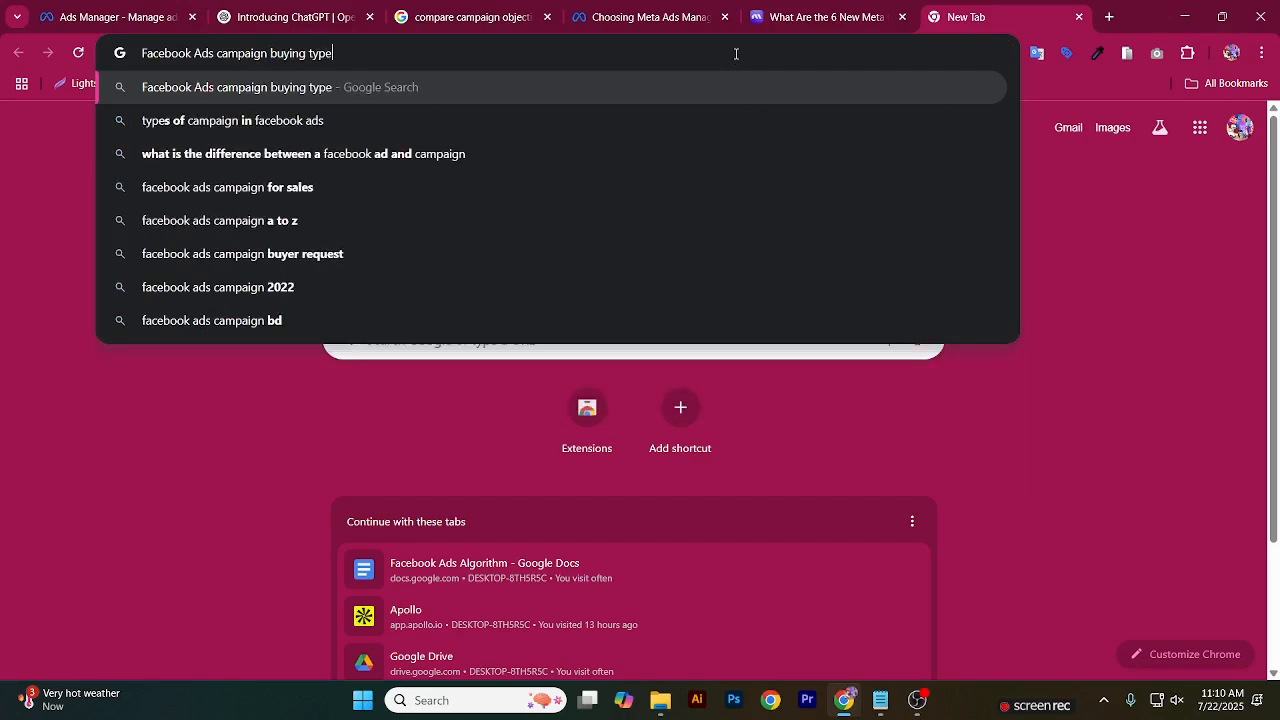
{"action": "key", "text": "Return"}
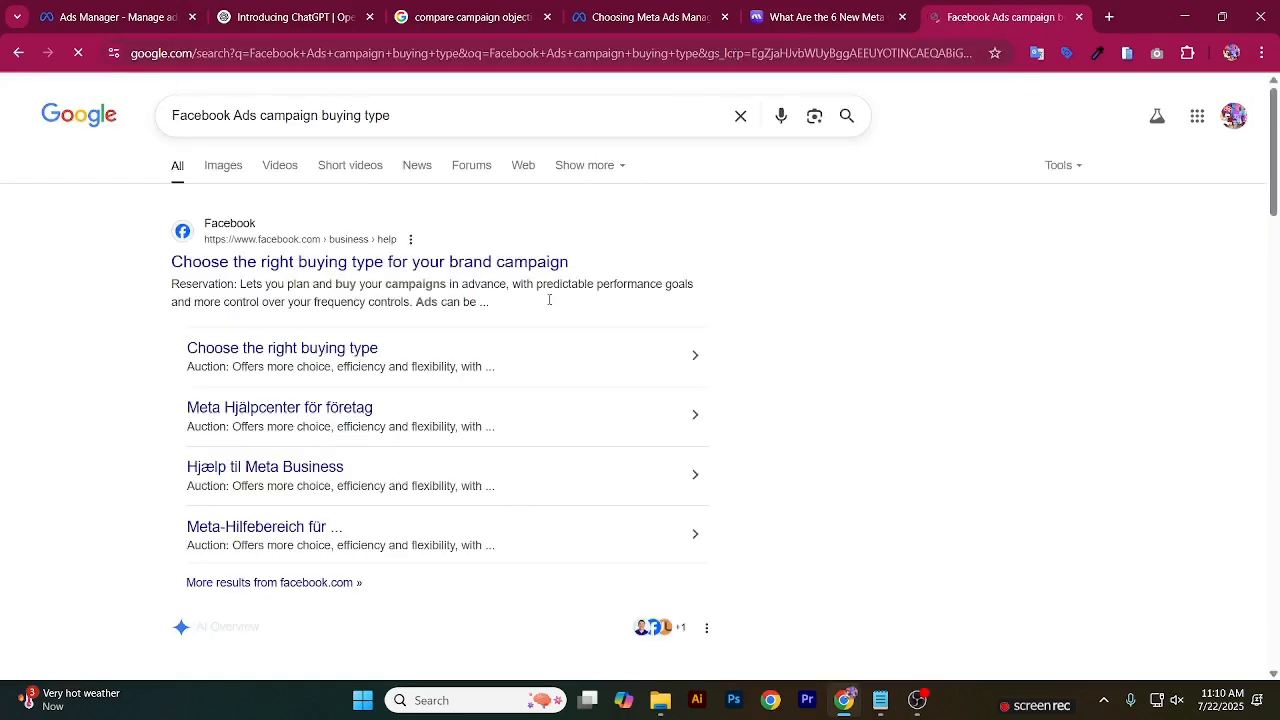
Open the help article "Choose the right buying type for your brand campaign" in a new tab and examine its Reservation and Auction descriptions
{"action": "right_click", "coordinate": [403, 272]}
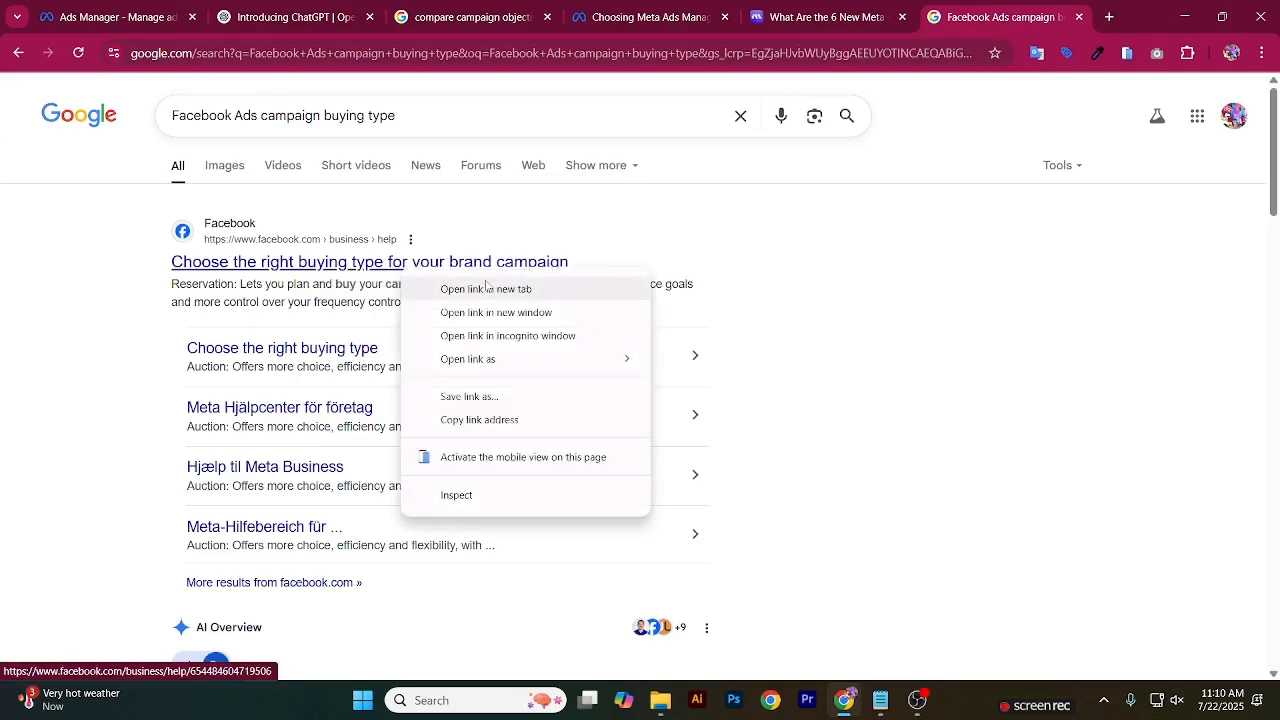
{"action": "left_click", "coordinate": [486, 289]}
{"action": "key", "text": "ctrl+Tab"}
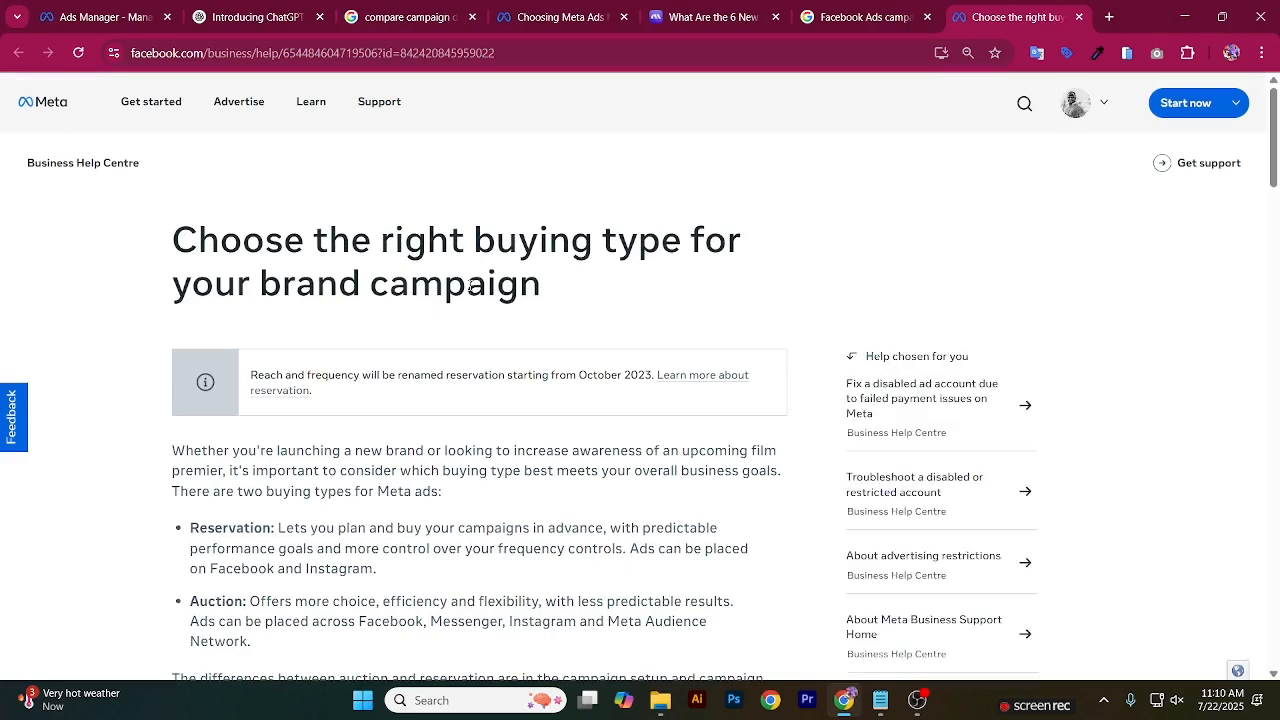
{"action": "scroll", "coordinate": [469, 287], "scroll_direction": "down", "scroll_amount": 2}
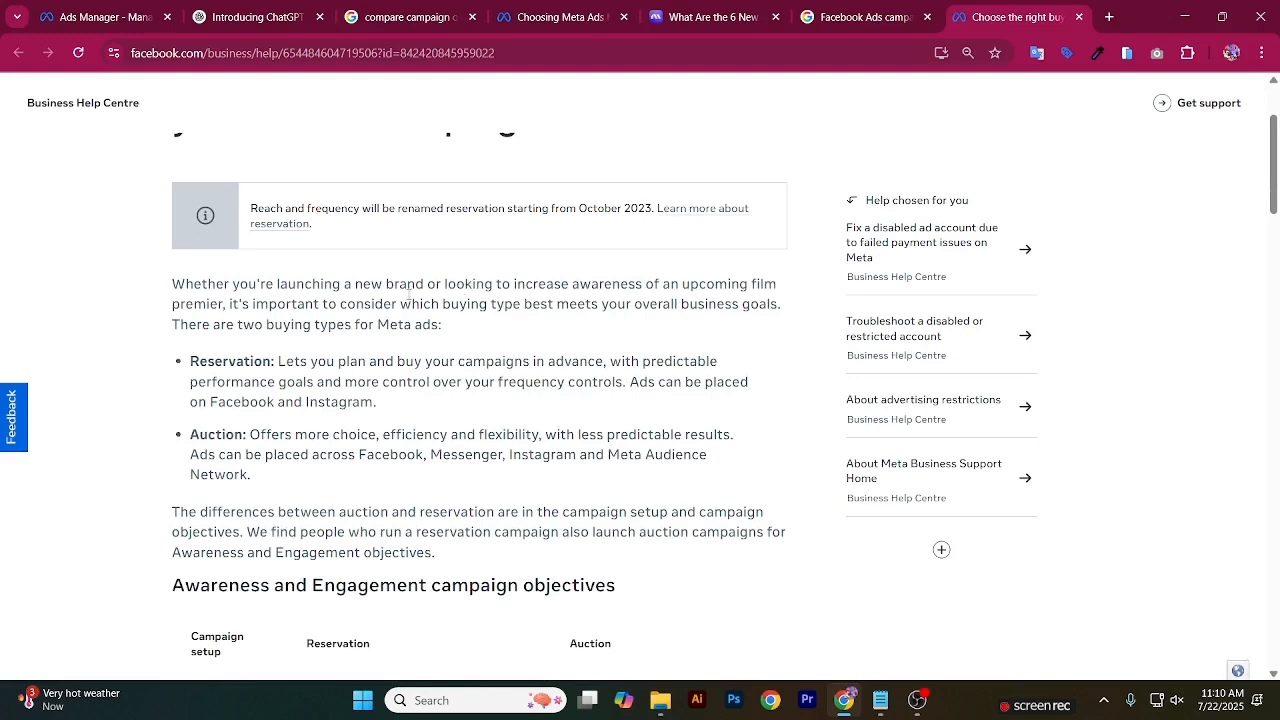
{"action": "left_click_drag", "start_coordinate": [276, 361], "coordinate": [200, 361]}
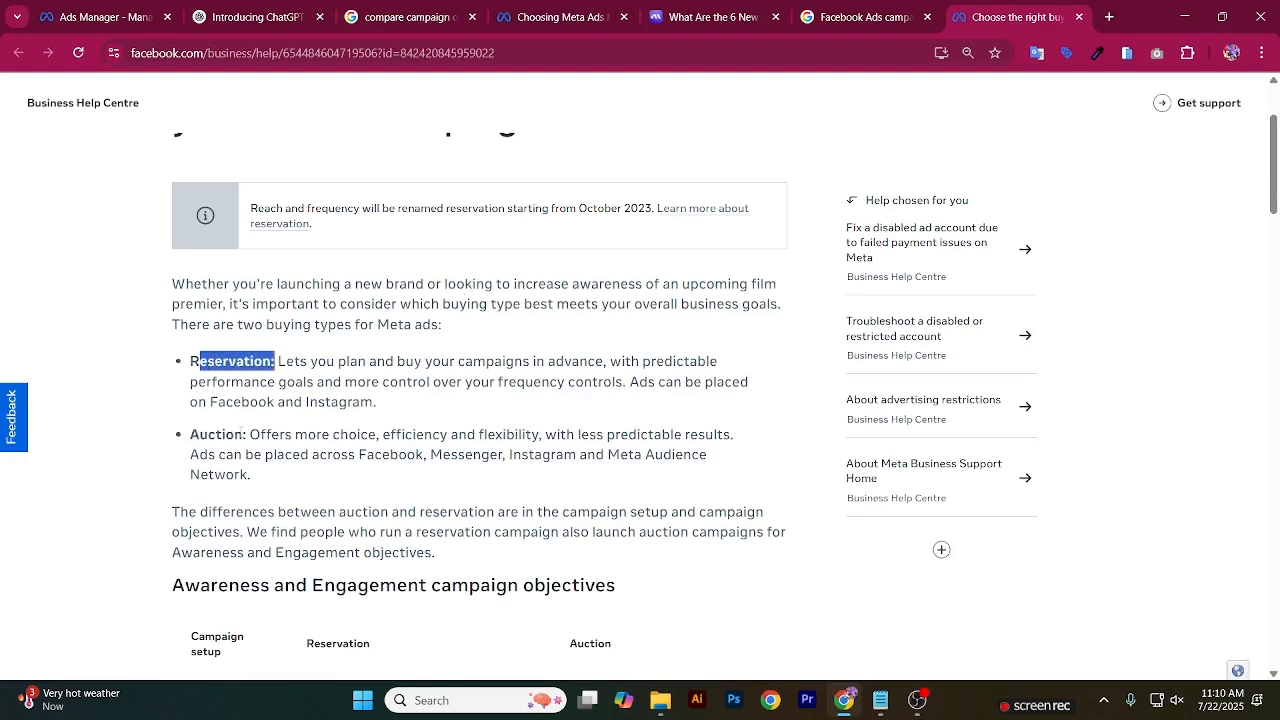
{"action": "left_click_drag", "start_coordinate": [245, 434], "coordinate": [189, 434]}
{"action": "scroll", "coordinate": [207, 432], "scroll_direction": "down", "scroll_amount": 3}
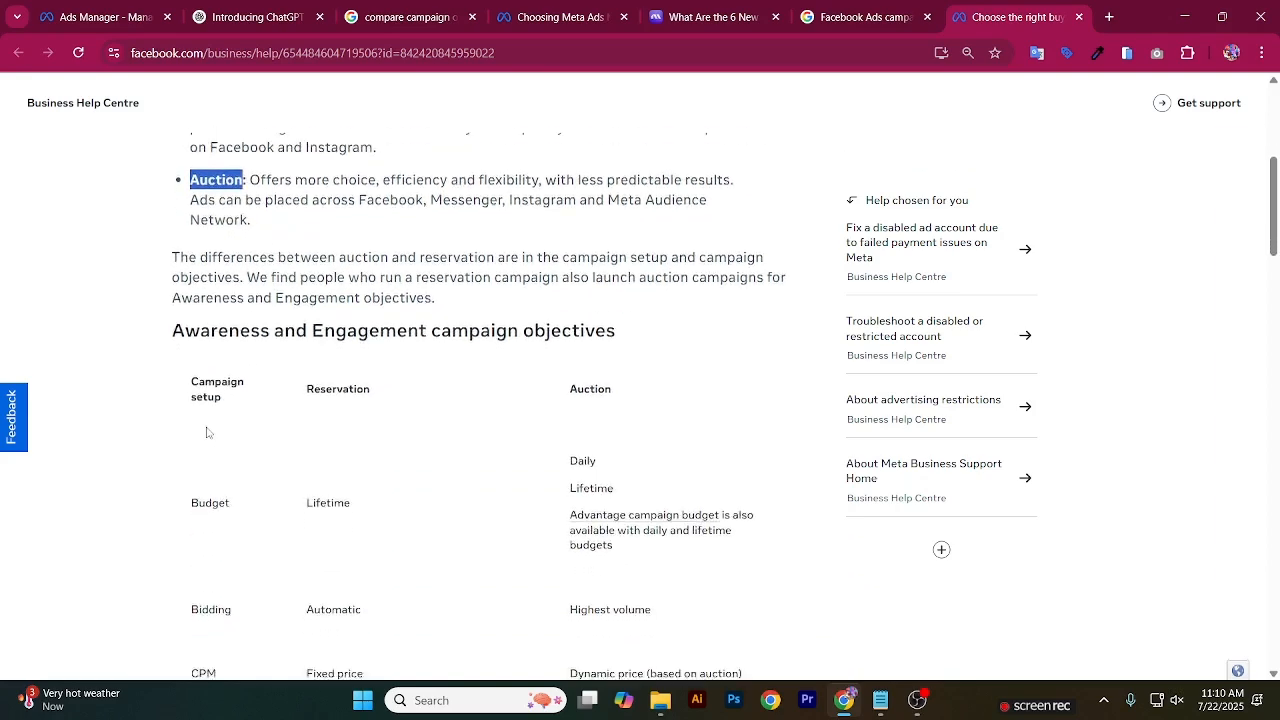
{"action": "scroll", "coordinate": [207, 432], "scroll_direction": "up", "scroll_amount": 5}
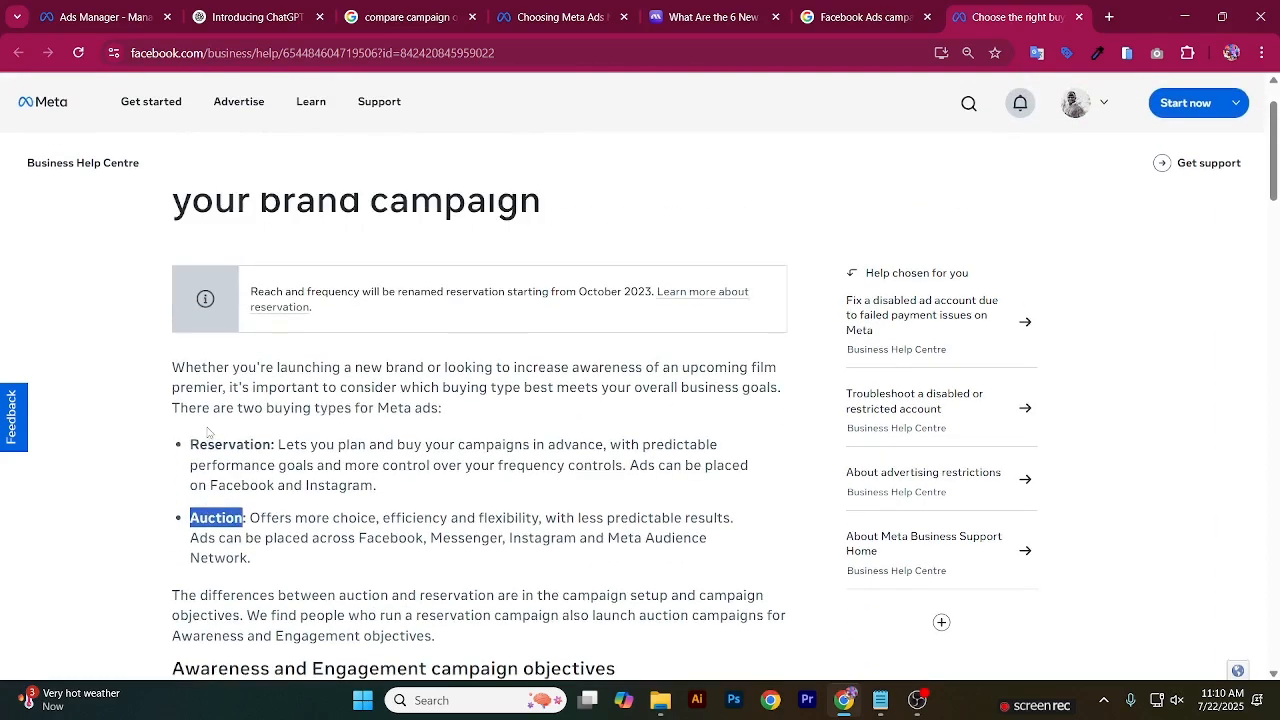
Examine the article's Reservation goals, frequency control and placement details, and compare them with the Auction description
{"action": "scroll", "coordinate": [207, 432], "scroll_direction": "down", "scroll_amount": 1}
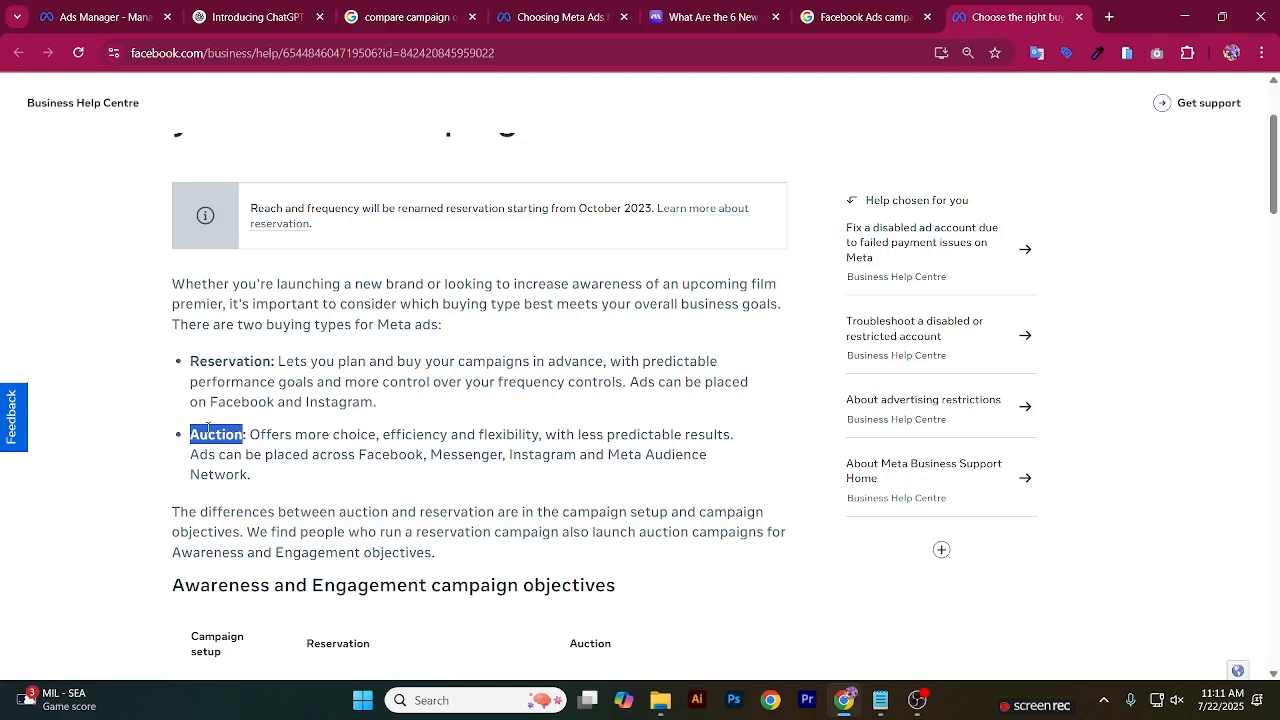
{"action": "scroll", "coordinate": [282, 341], "scroll_direction": "down", "scroll_amount": 1}
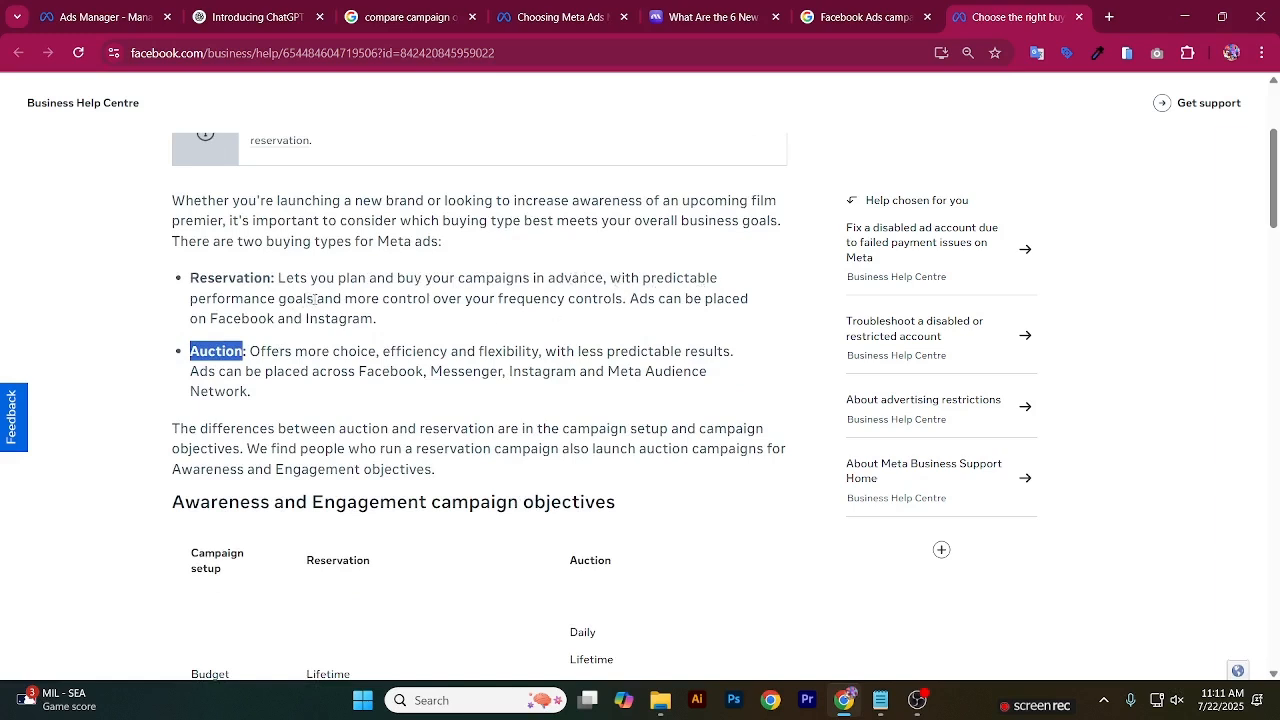
{"action": "left_click_drag", "start_coordinate": [314, 300], "coordinate": [203, 276]}
{"action": "left_click_drag", "start_coordinate": [605, 279], "coordinate": [642, 279]}
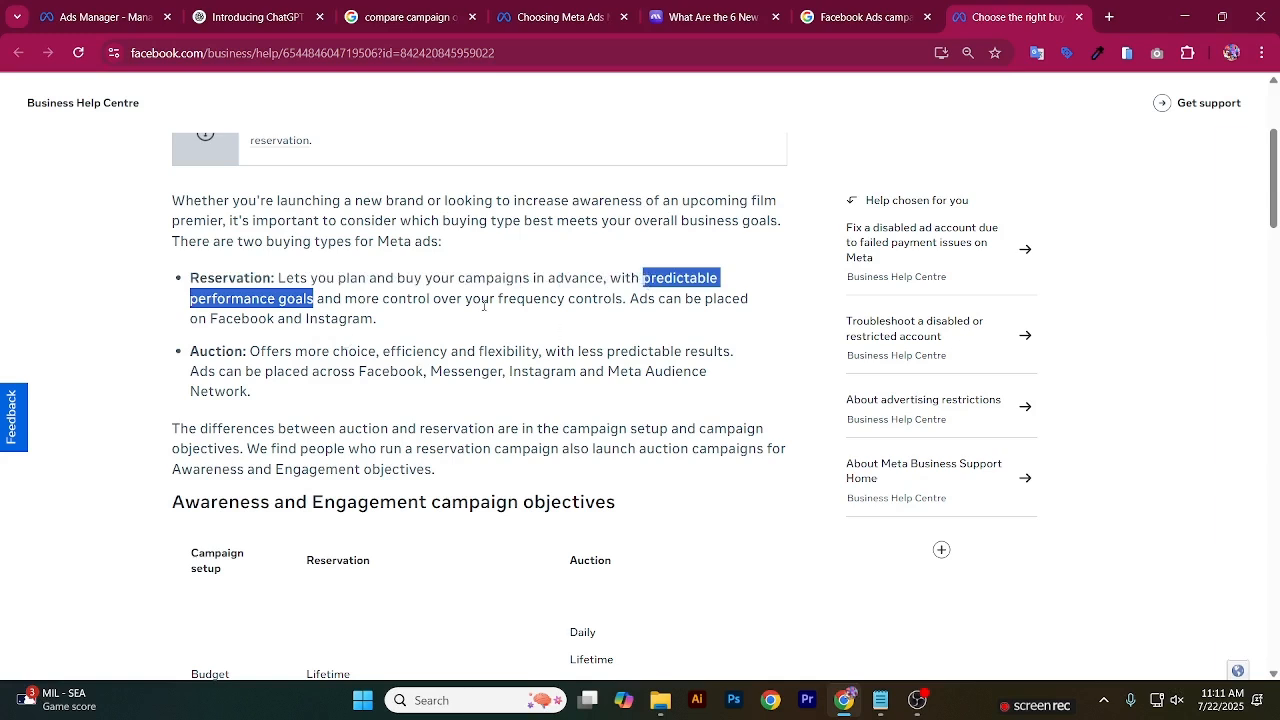
{"action": "left_click_drag", "start_coordinate": [624, 298], "coordinate": [278, 277]}
{"action": "left_click", "coordinate": [437, 321]}
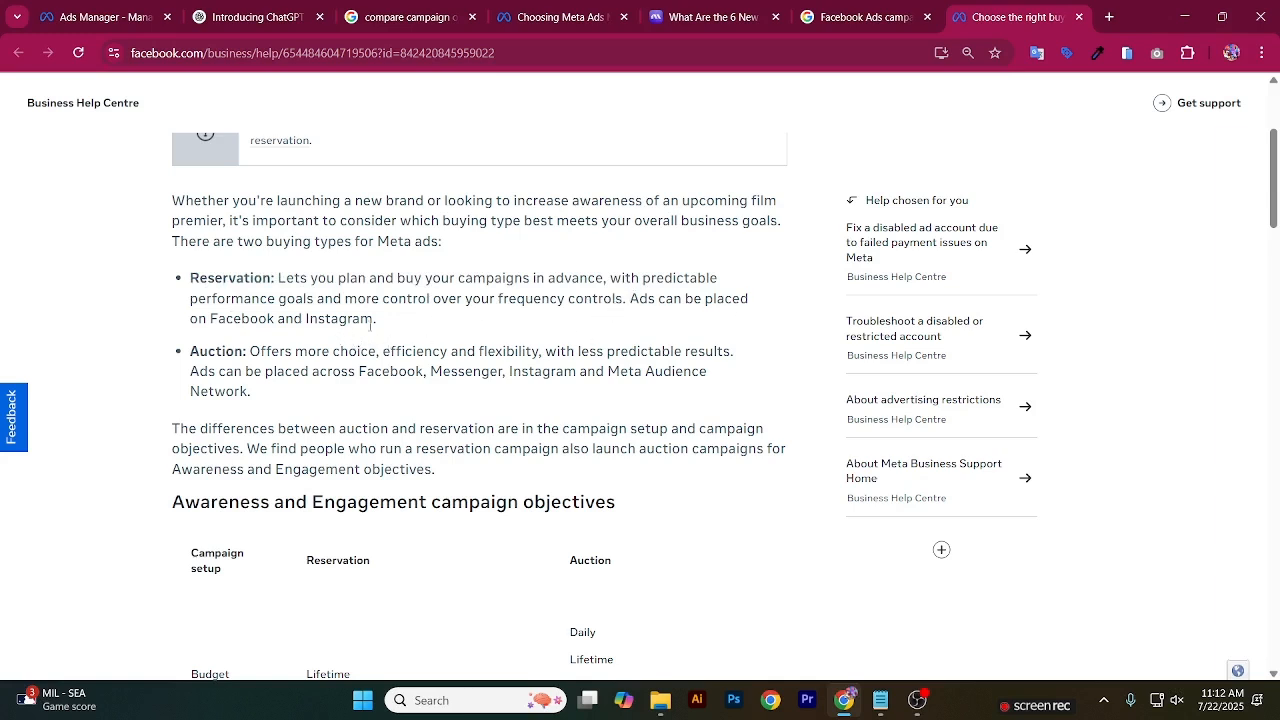
{"action": "left_click_drag", "start_coordinate": [380, 320], "coordinate": [656, 298]}
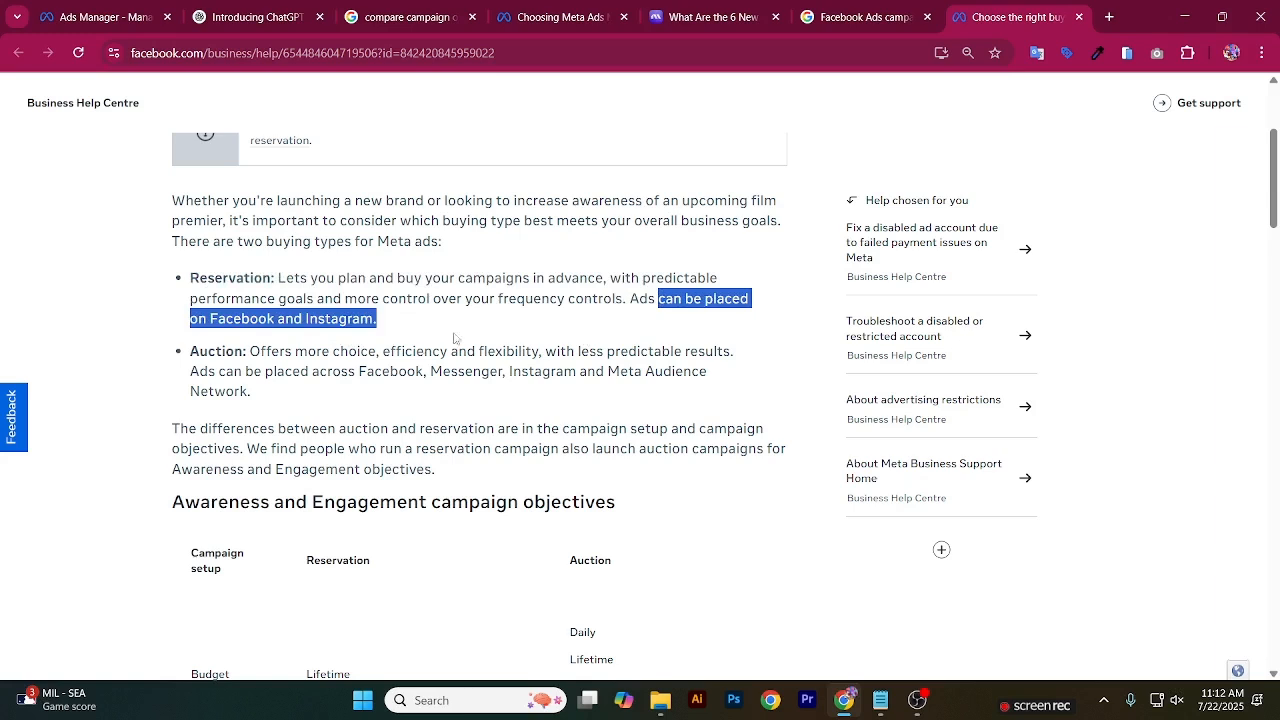
{"action": "left_click", "coordinate": [135, 376]}
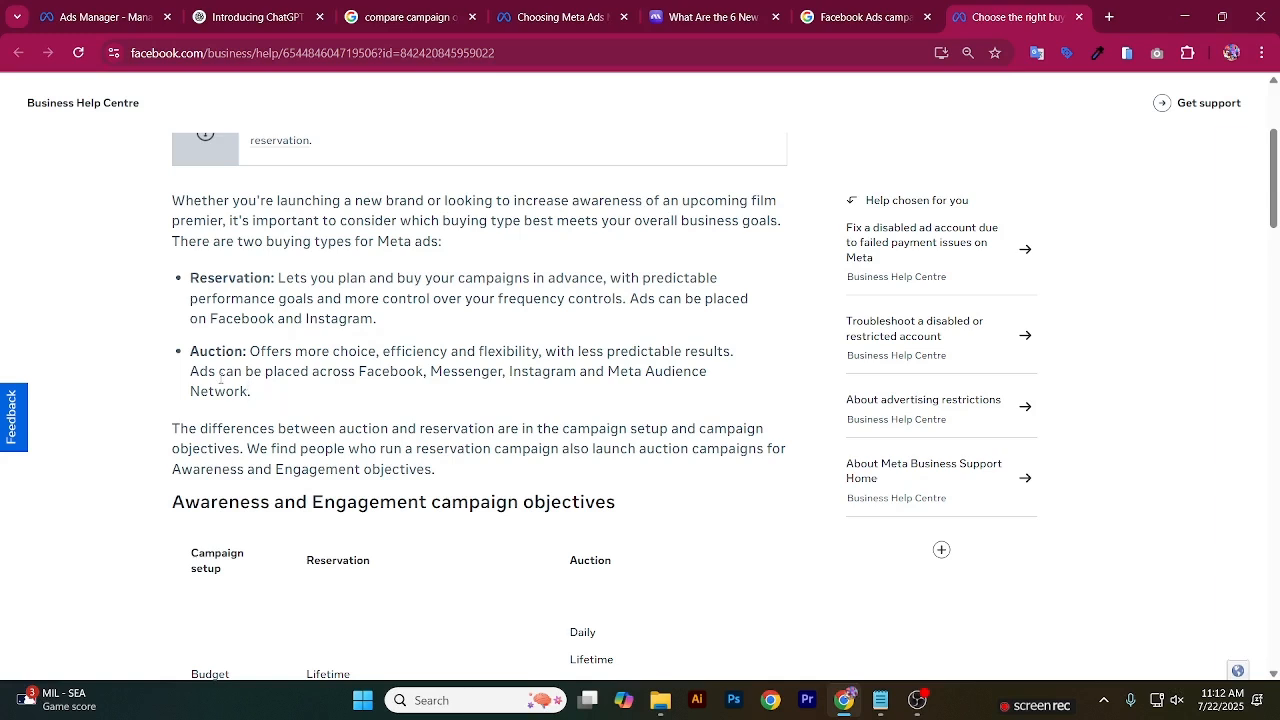
{"action": "left_click_drag", "start_coordinate": [219, 371], "coordinate": [173, 357]}
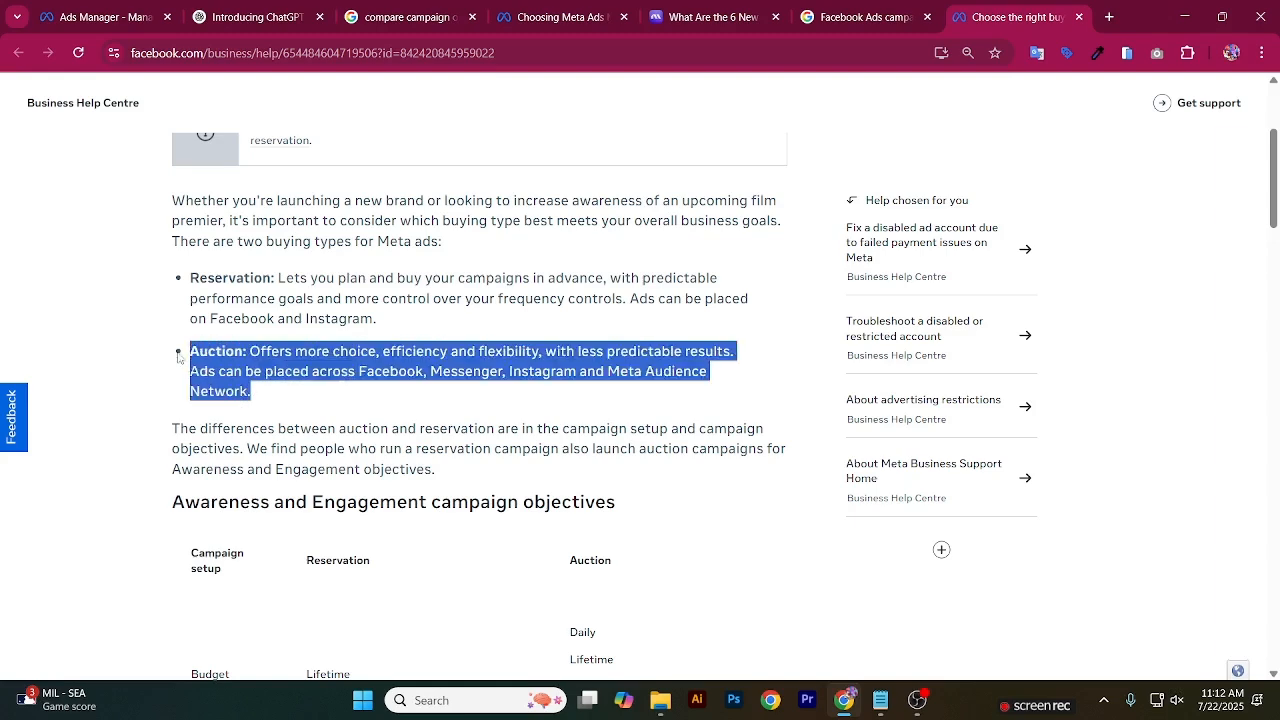
Compare the Bidding and CPM rows for Reservation and Auction in the Awareness and Engagement campaign objectives table
{"action": "scroll", "coordinate": [176, 358], "scroll_direction": "down", "scroll_amount": 2}
{"action": "scroll", "coordinate": [314, 420], "scroll_direction": "down", "scroll_amount": 2}
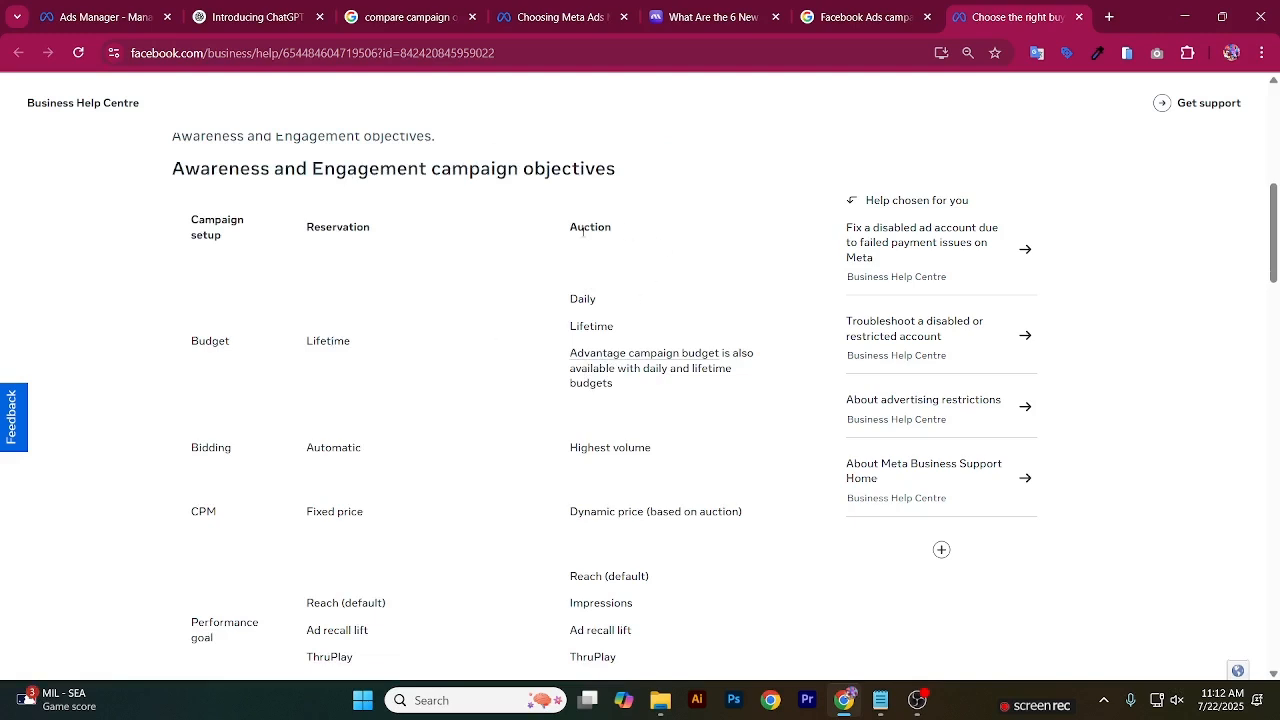
{"action": "left_click_drag", "start_coordinate": [575, 230], "coordinate": [590, 232]}
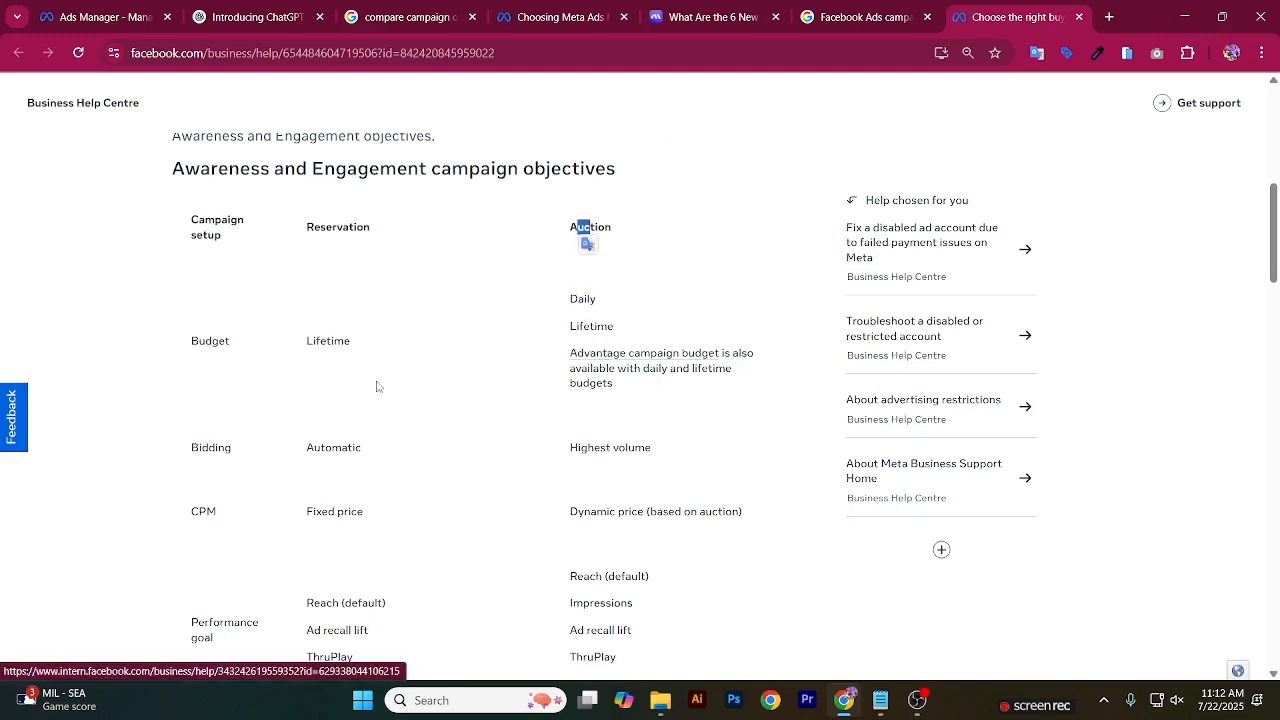
{"action": "scroll", "coordinate": [376, 387], "scroll_direction": "down", "scroll_amount": 1}
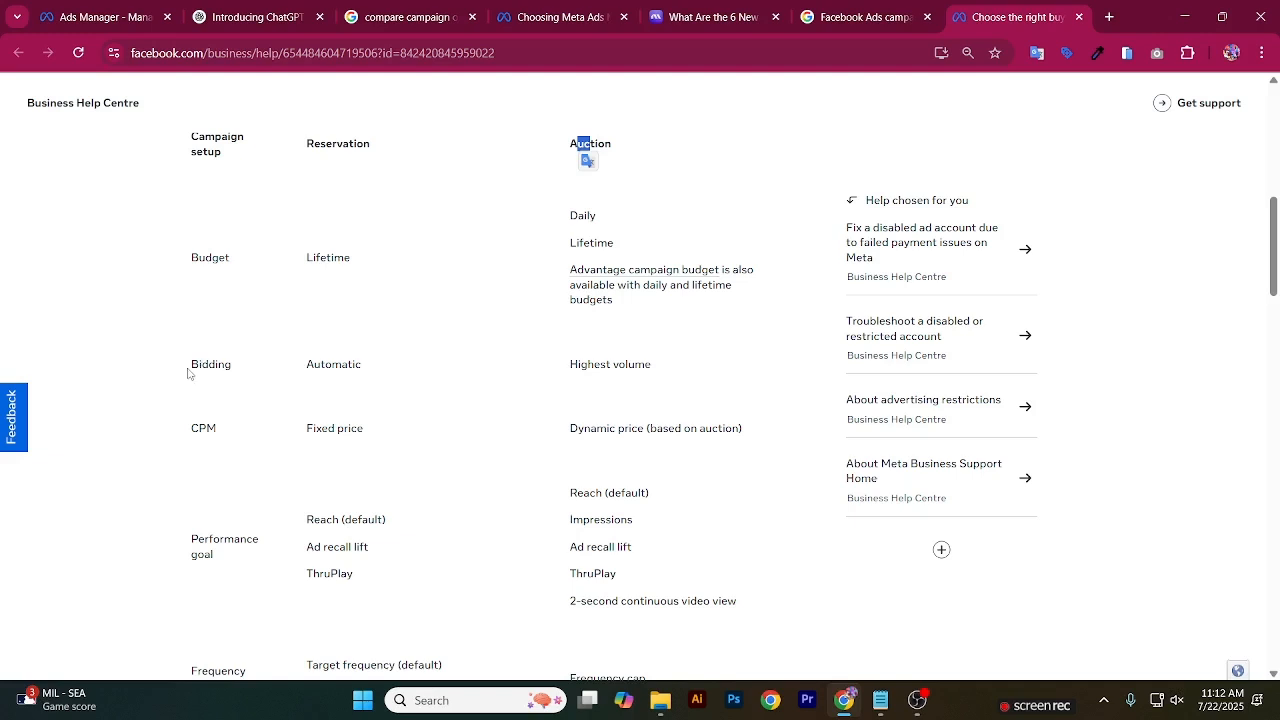
{"action": "left_click_drag", "start_coordinate": [190, 368], "coordinate": [388, 362]}
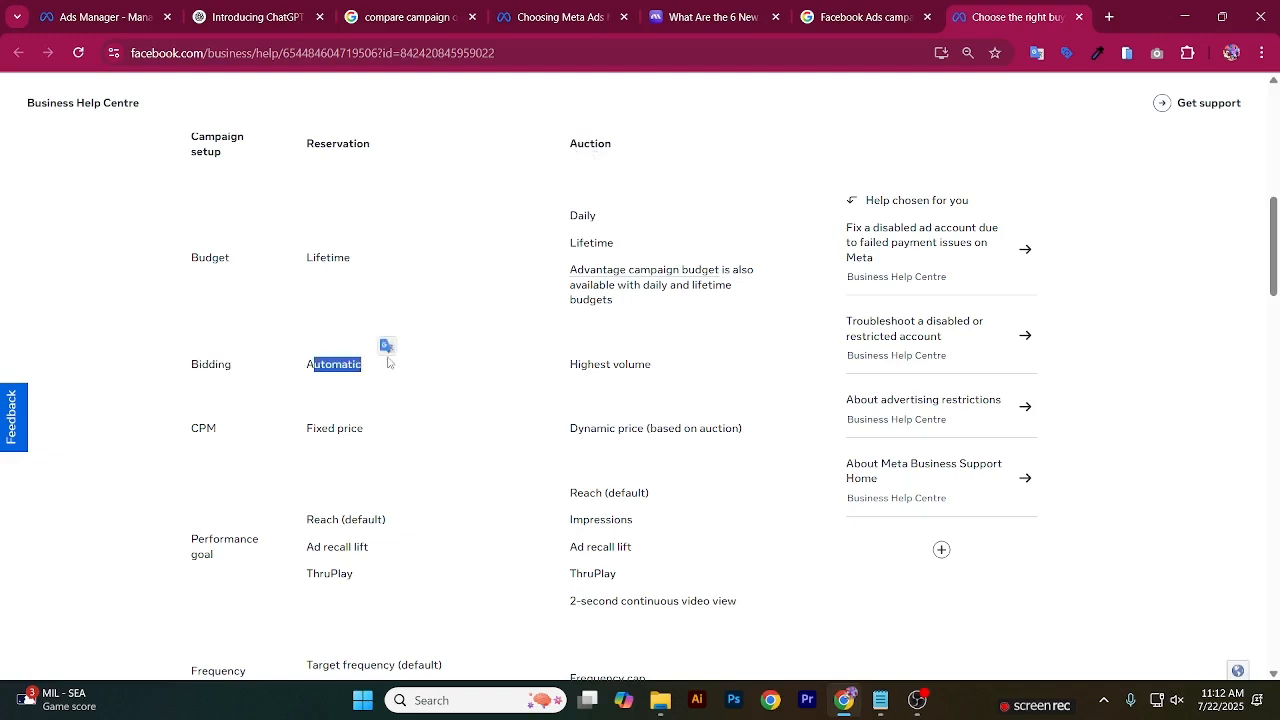
{"action": "left_click_drag", "start_coordinate": [568, 364], "coordinate": [679, 374]}
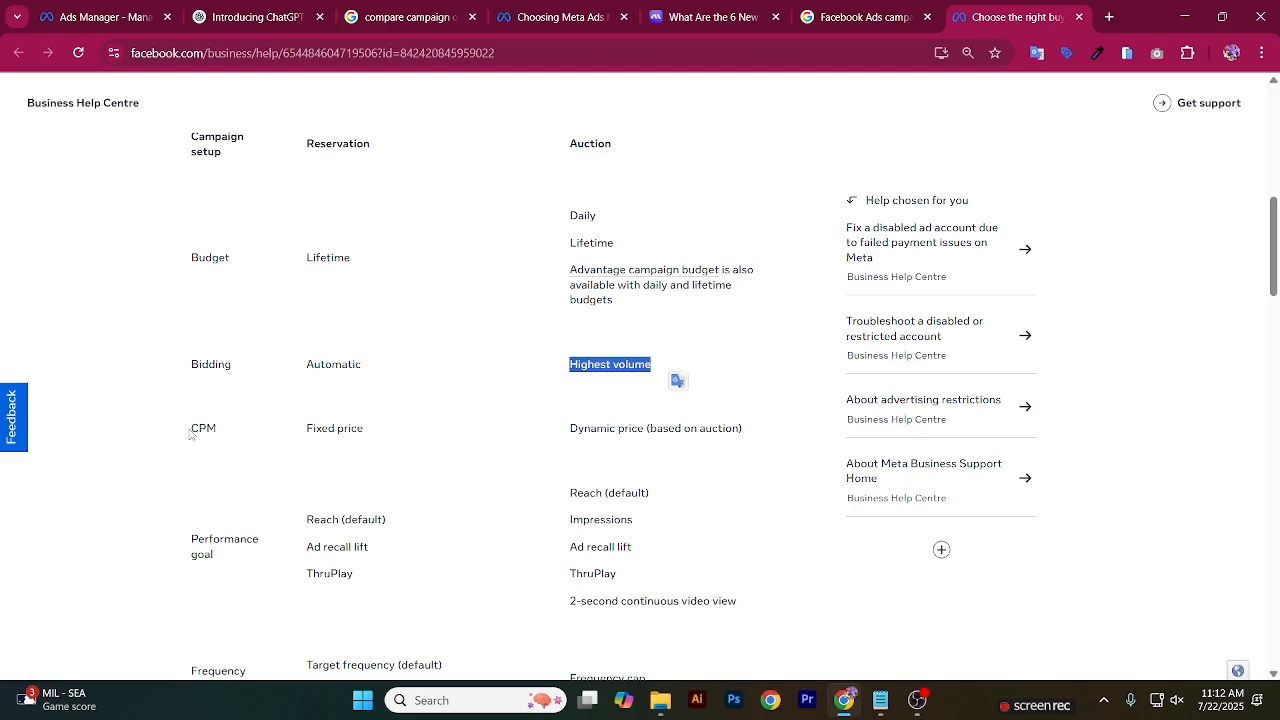
{"action": "left_click_drag", "start_coordinate": [190, 430], "coordinate": [394, 432]}
{"action": "left_click_drag", "start_coordinate": [569, 430], "coordinate": [768, 443]}
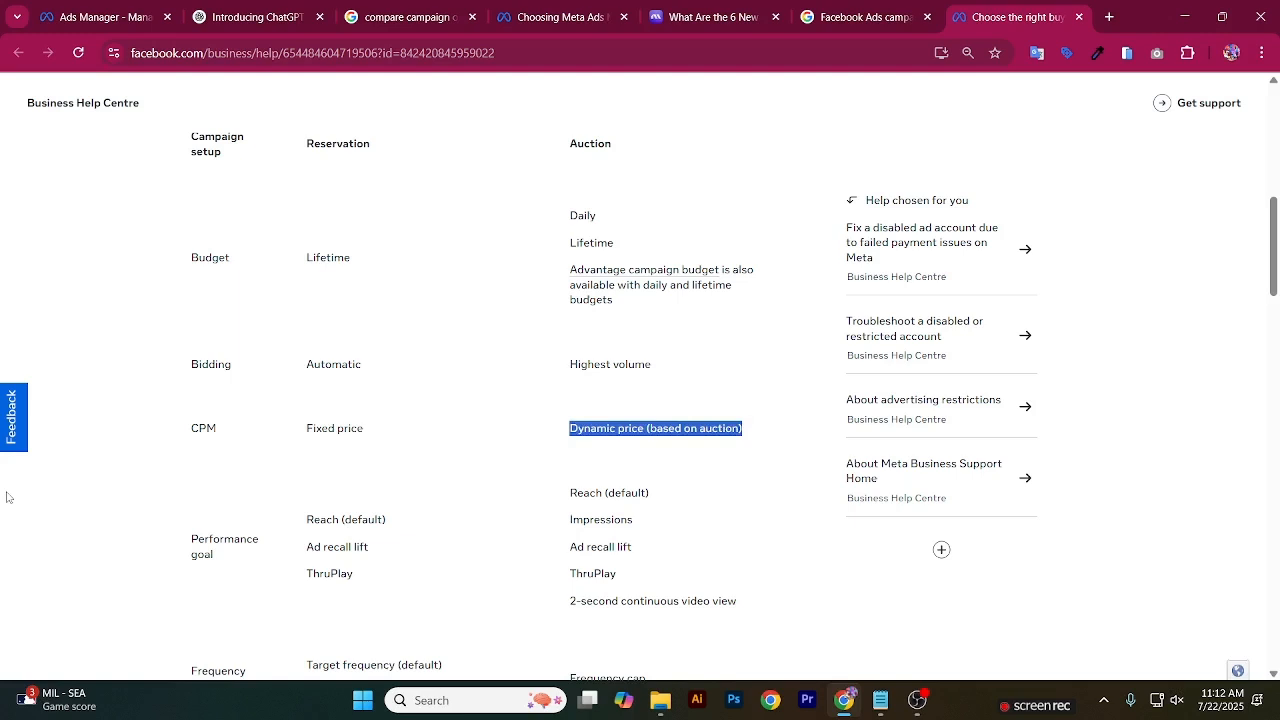
Examine the Performance goal, Frequency controls and remaining rows of the objectives table, and return to its Auction column heading
{"action": "scroll", "coordinate": [6, 497], "scroll_direction": "down", "scroll_amount": 2}
{"action": "left_click_drag", "start_coordinate": [246, 402], "coordinate": [174, 369]}
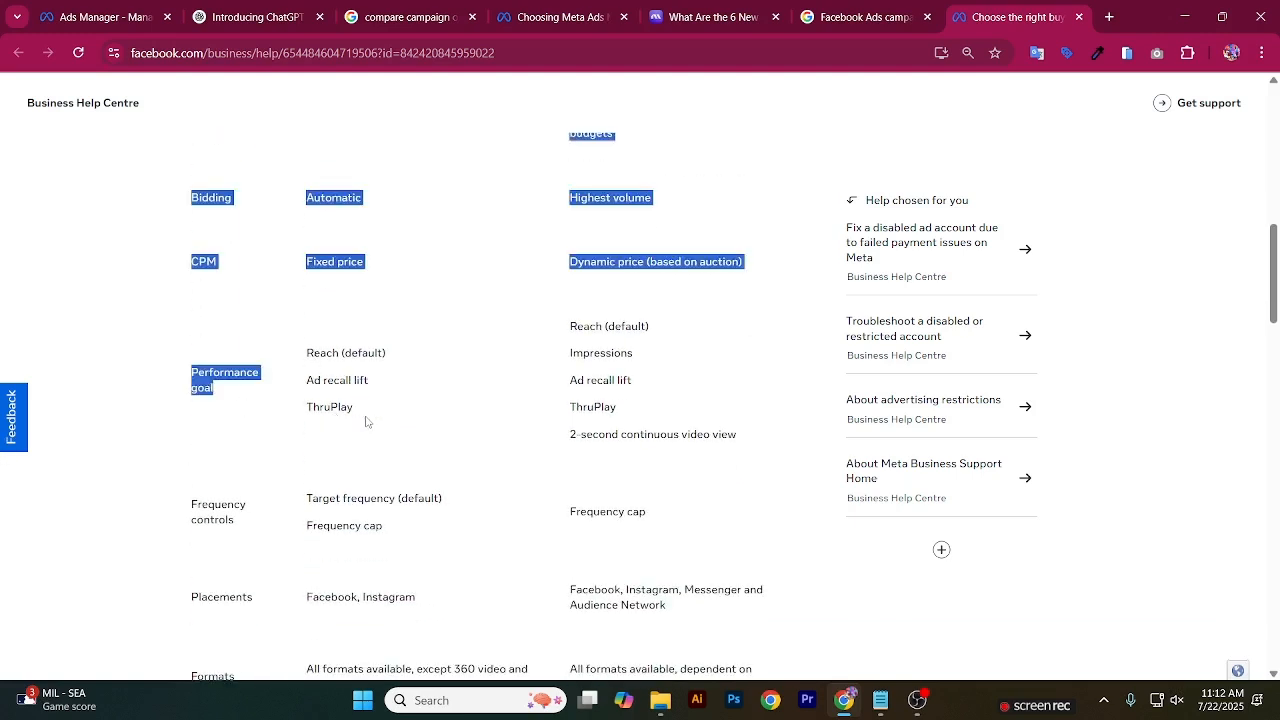
{"action": "left_click_drag", "start_coordinate": [369, 422], "coordinate": [308, 352]}
{"action": "left_click_drag", "start_coordinate": [578, 322], "coordinate": [750, 447]}
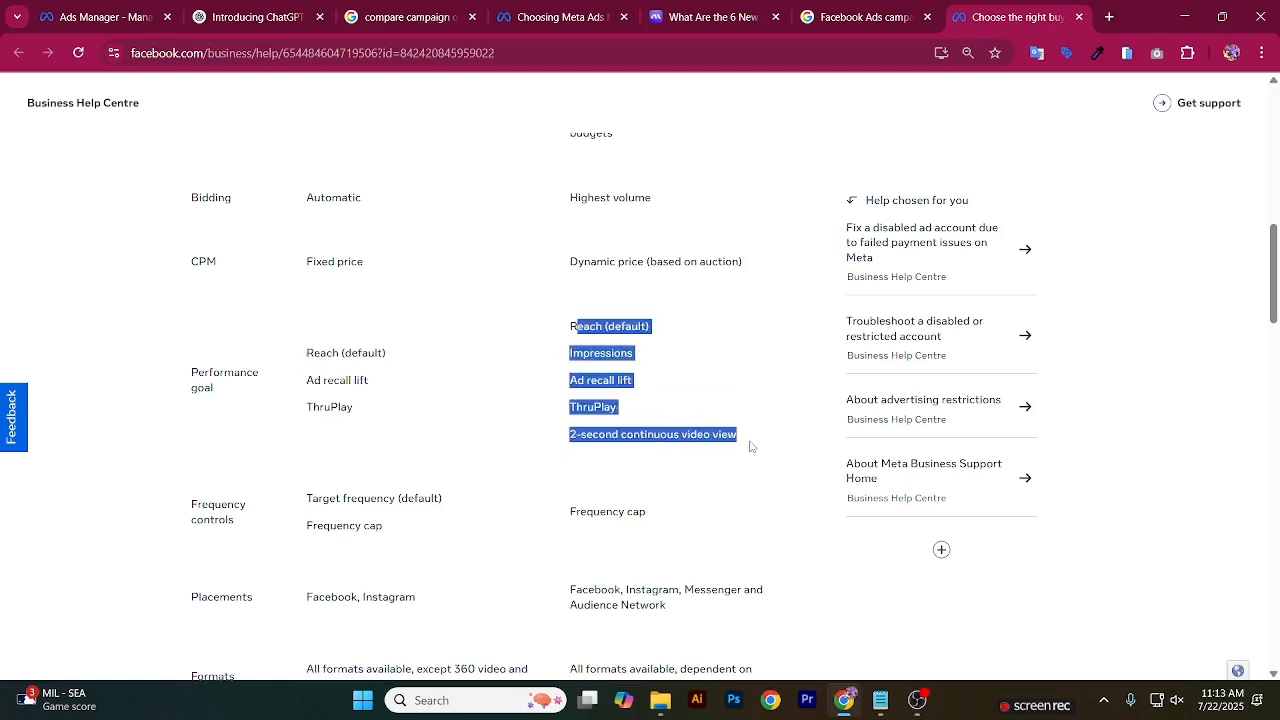
{"action": "scroll", "coordinate": [143, 477], "scroll_direction": "down", "scroll_amount": 3}
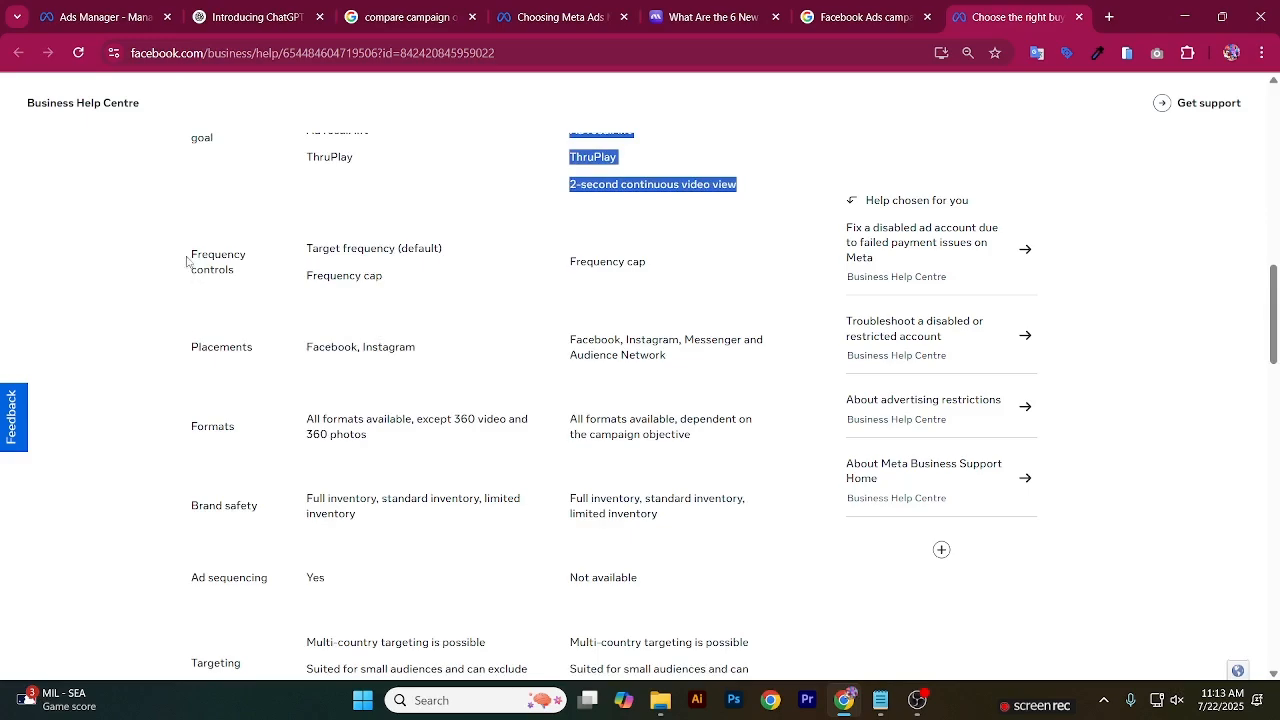
{"action": "left_click_drag", "start_coordinate": [186, 262], "coordinate": [237, 285]}
{"action": "left_click_drag", "start_coordinate": [311, 248], "coordinate": [425, 296]}
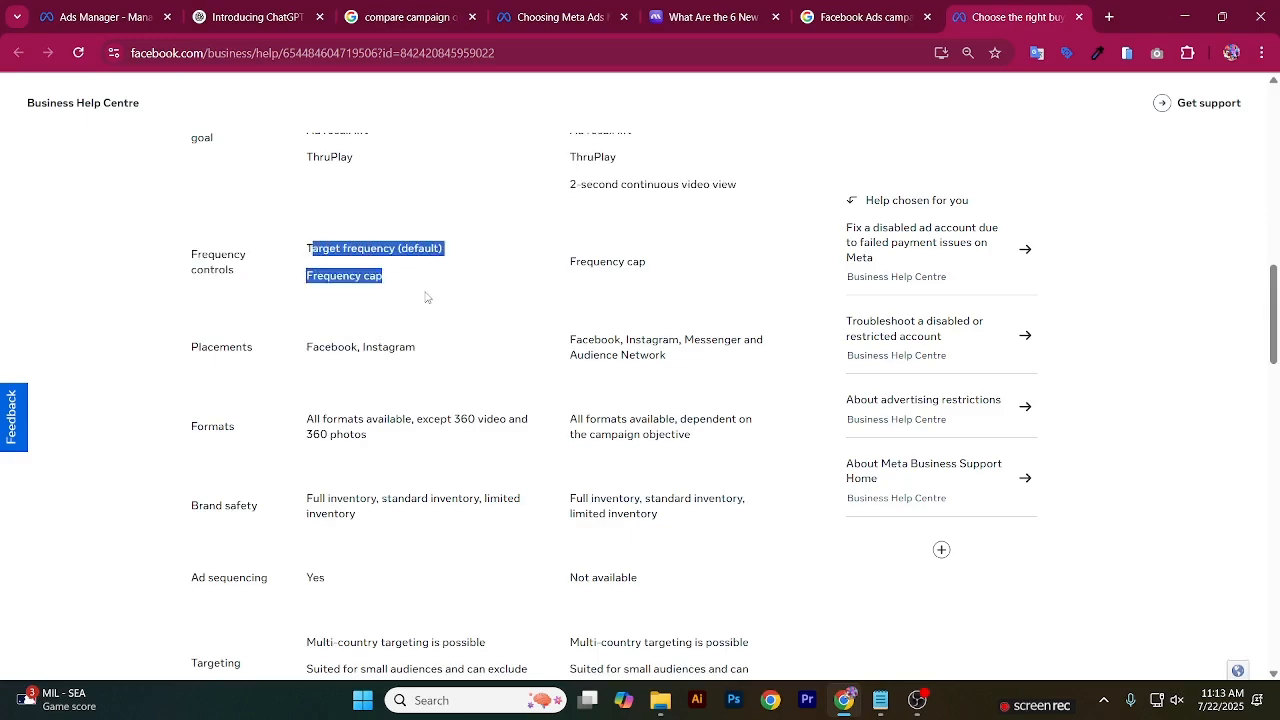
{"action": "scroll", "coordinate": [272, 470], "scroll_direction": "down", "scroll_amount": 2}
{"action": "scroll", "coordinate": [5, 425], "scroll_direction": "up", "scroll_amount": 12}
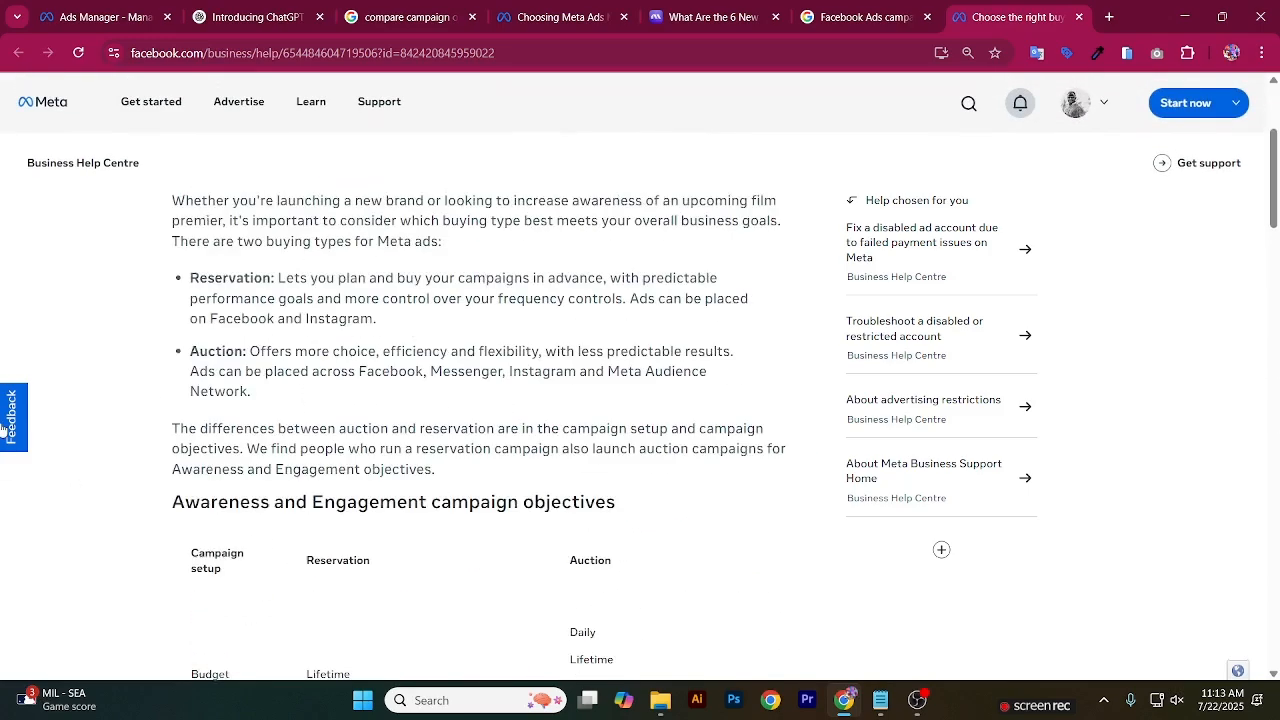
{"action": "scroll", "coordinate": [5, 425], "scroll_direction": "down", "scroll_amount": 10}
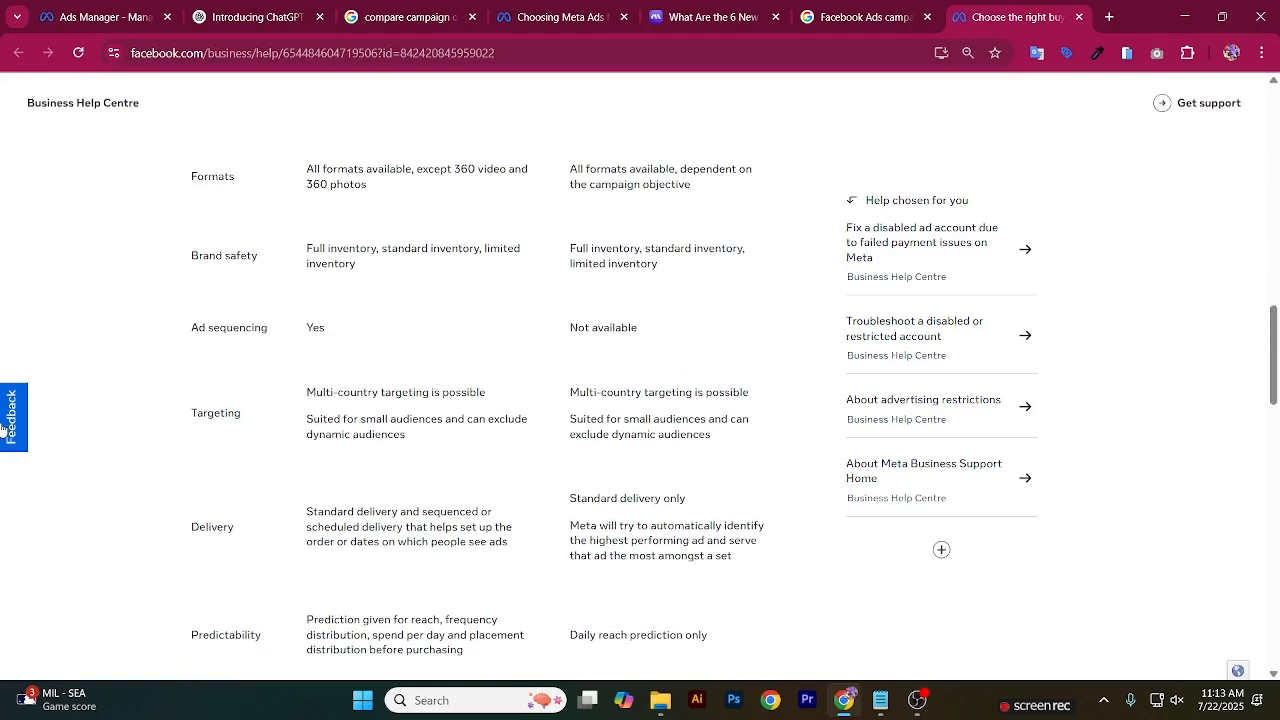
{"action": "scroll", "coordinate": [328, 434], "scroll_direction": "up", "scroll_amount": 3}
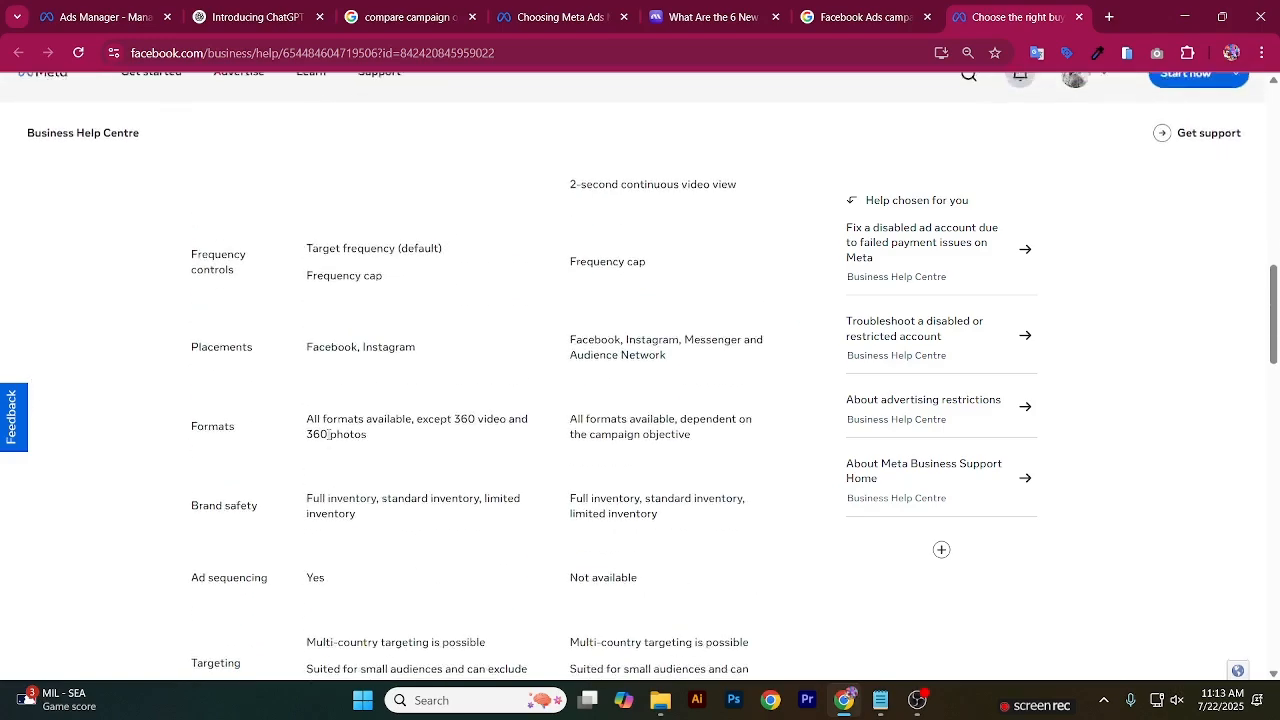
{"action": "scroll", "coordinate": [328, 434], "scroll_direction": "up", "scroll_amount": 8}
{"action": "left_click_drag", "start_coordinate": [614, 478], "coordinate": [563, 471]}
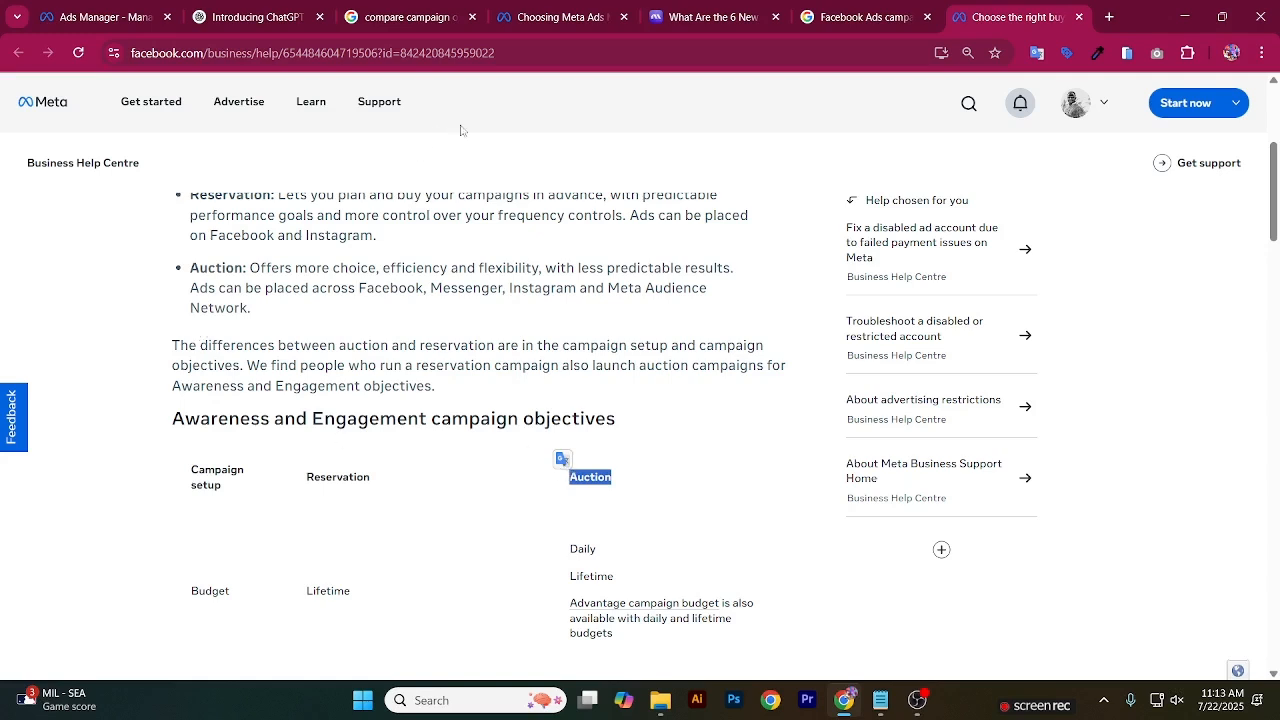
Copy the buying type article's web address into the Day-18.txt notes in Notepad, below the first link and separated by a blank line
{"action": "left_click", "coordinate": [521, 51]}
{"action": "key", "text": "ctrl+c"}
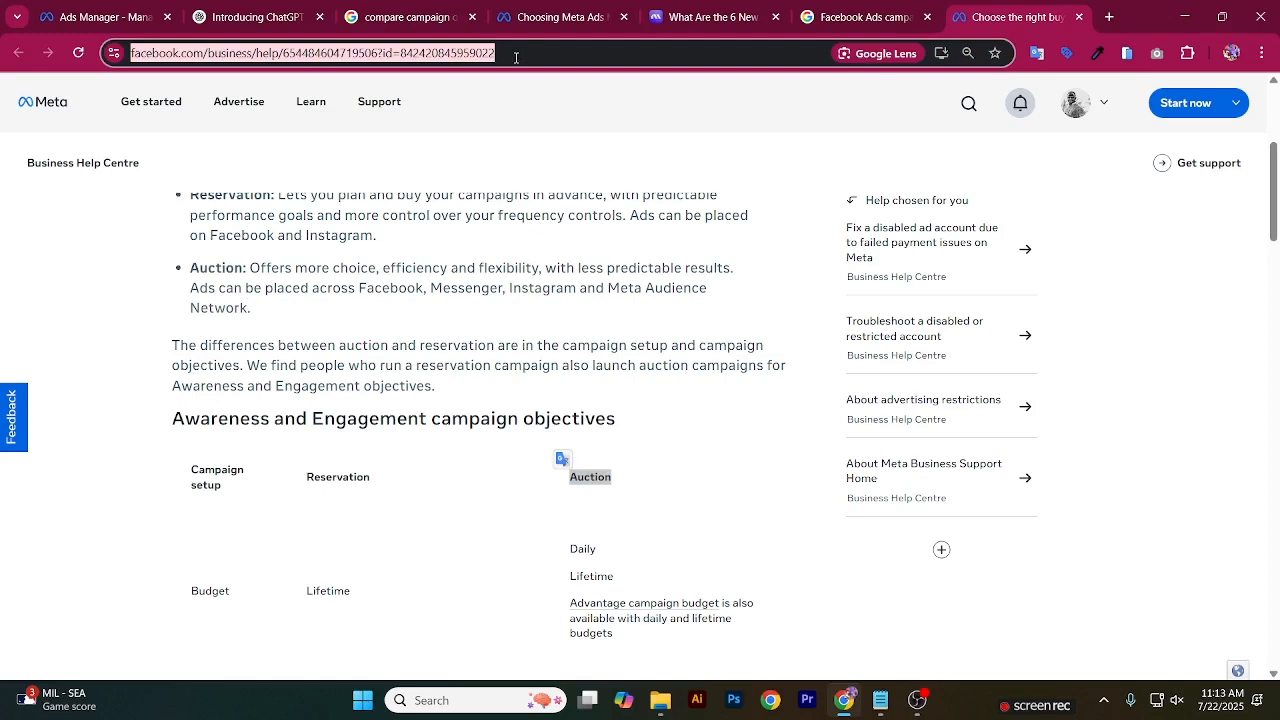
{"action": "left_click", "coordinate": [872, 711]}
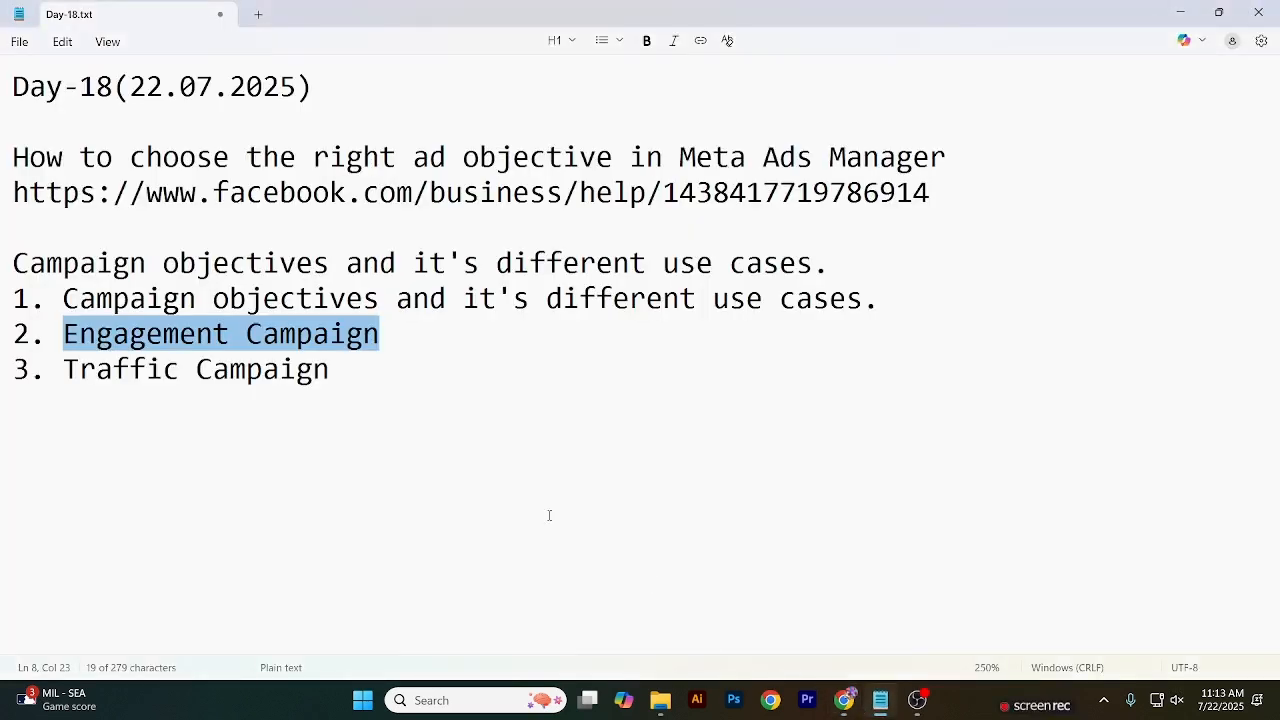
{"action": "left_click", "coordinate": [951, 195]}
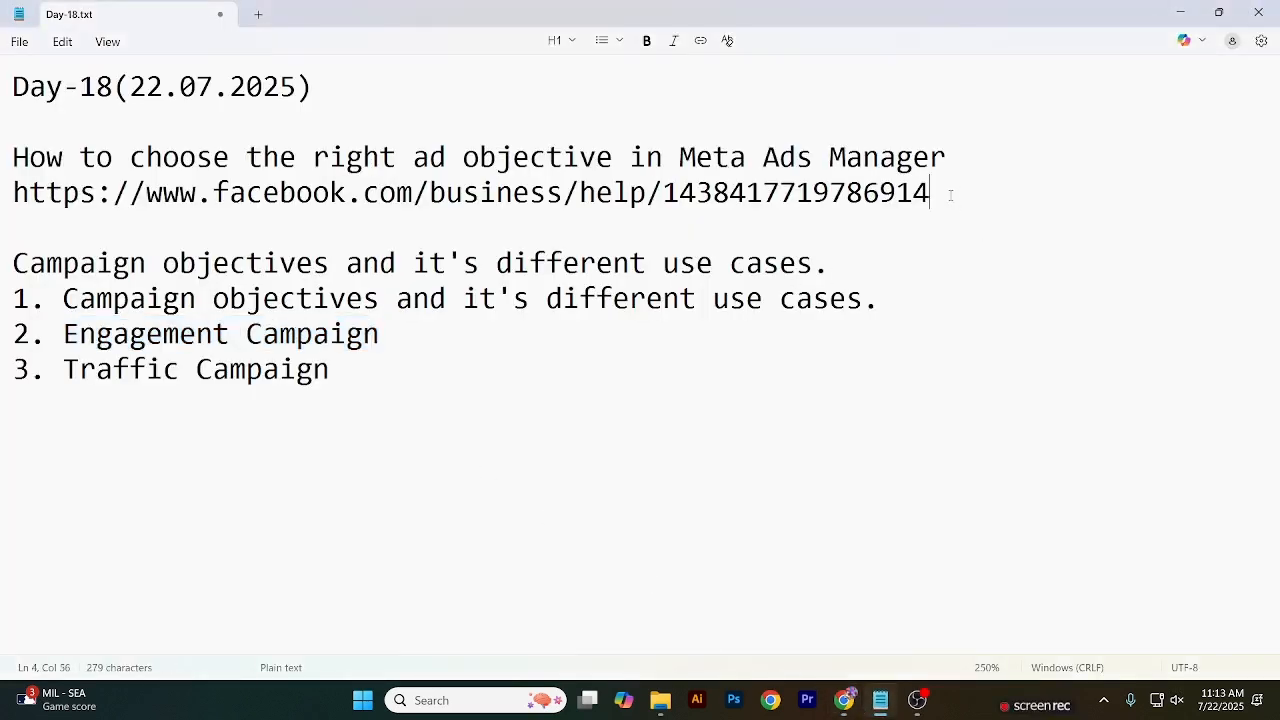
{"action": "key", "text": "Return"}
{"action": "key", "text": "Return"}
{"action": "key", "text": "ctrl+v"}
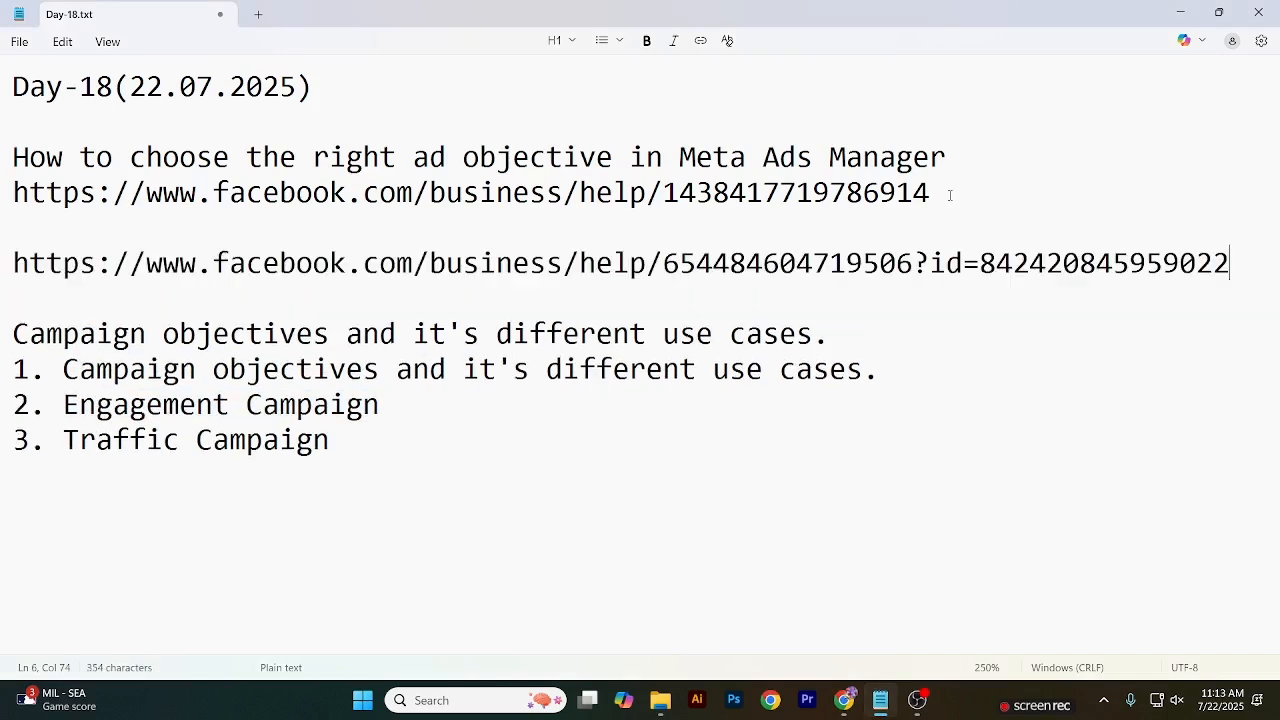
Copy the heading "How to choose the right ad objective in Meta Ads Manager" from Chrome above the second link in Day-18.txt, keeping a blank line before it
{"action": "left_click", "coordinate": [845, 700]}
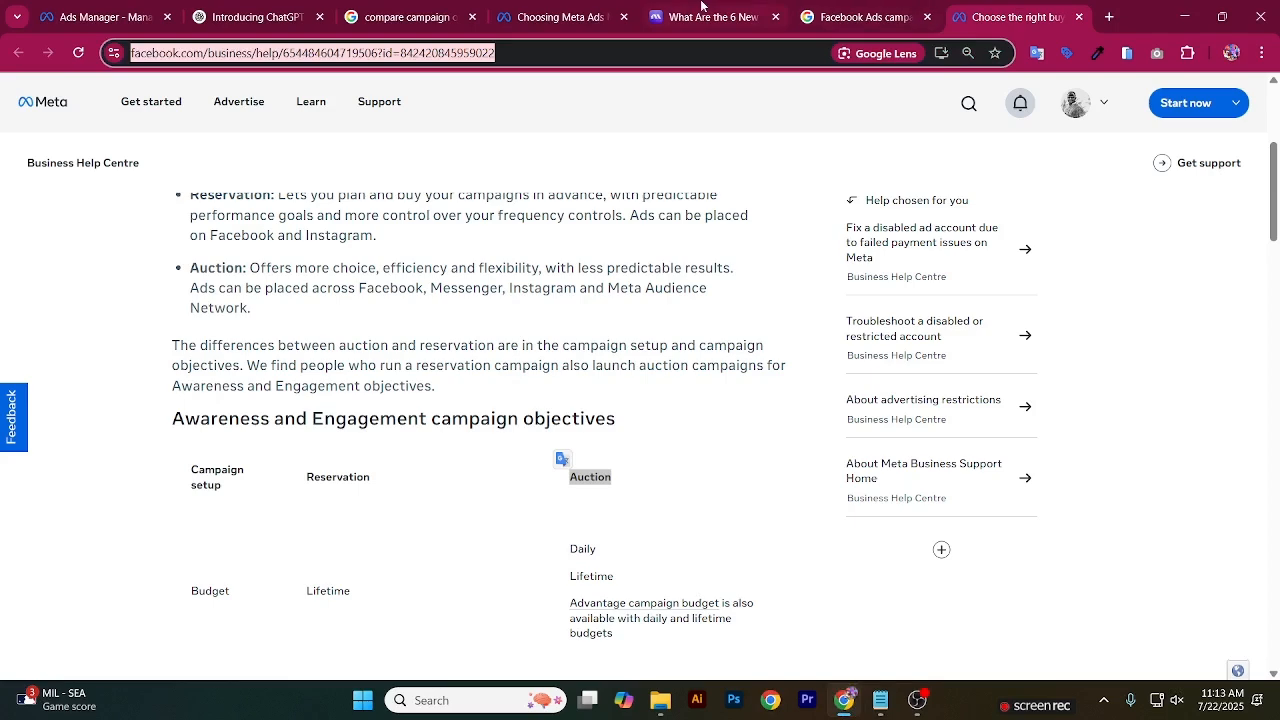
{"action": "left_click", "coordinate": [603, 10]}
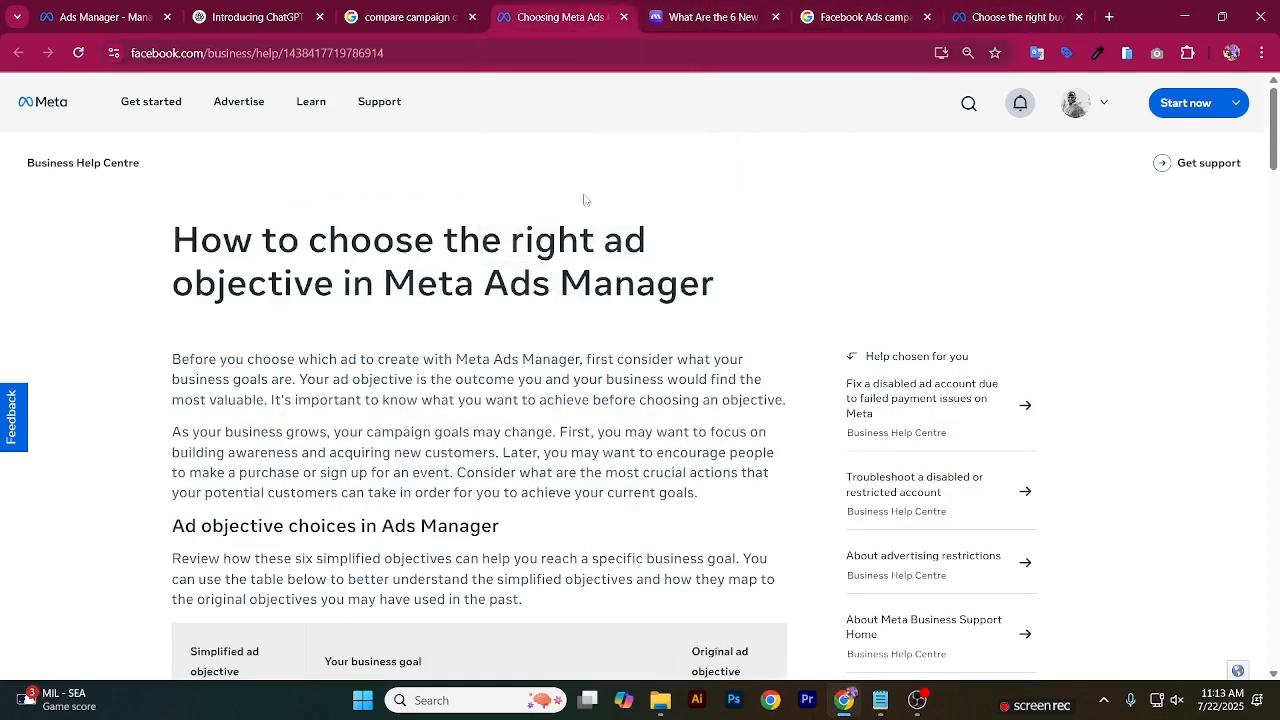
{"action": "left_click_drag", "start_coordinate": [720, 290], "coordinate": [139, 246]}
{"action": "key", "text": "ctrl+c"}
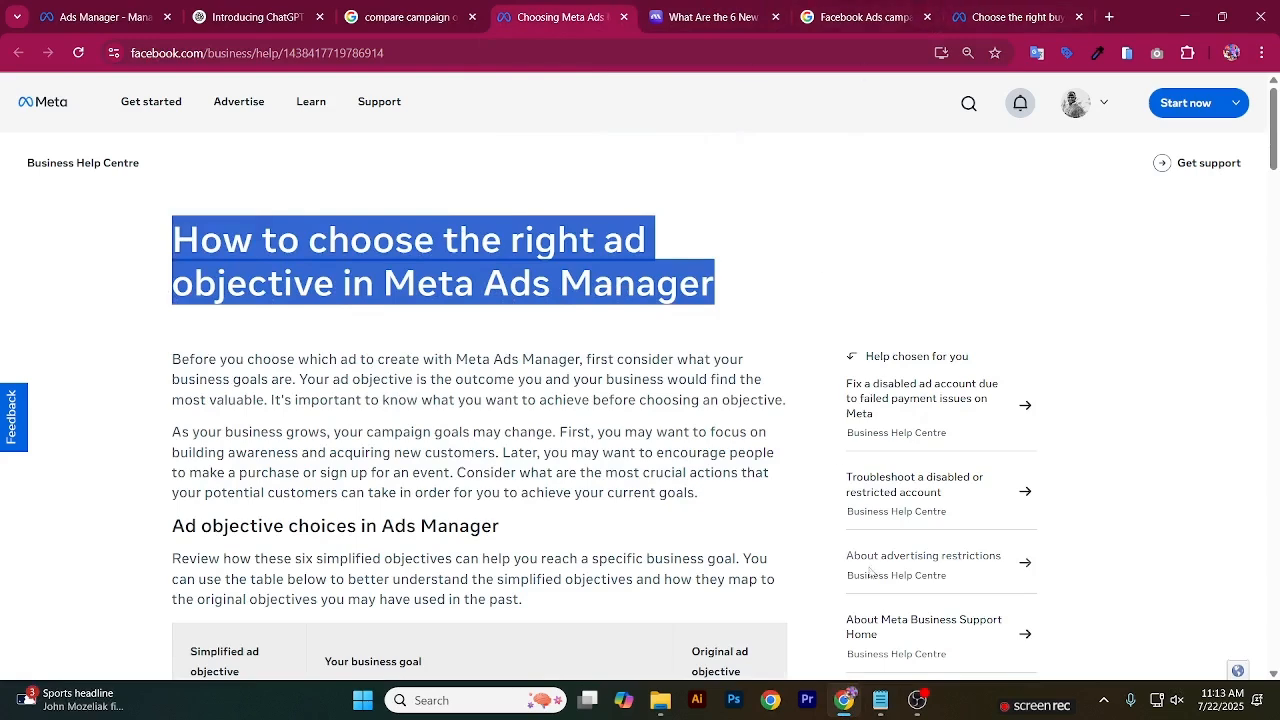
{"action": "left_click", "coordinate": [876, 699]}
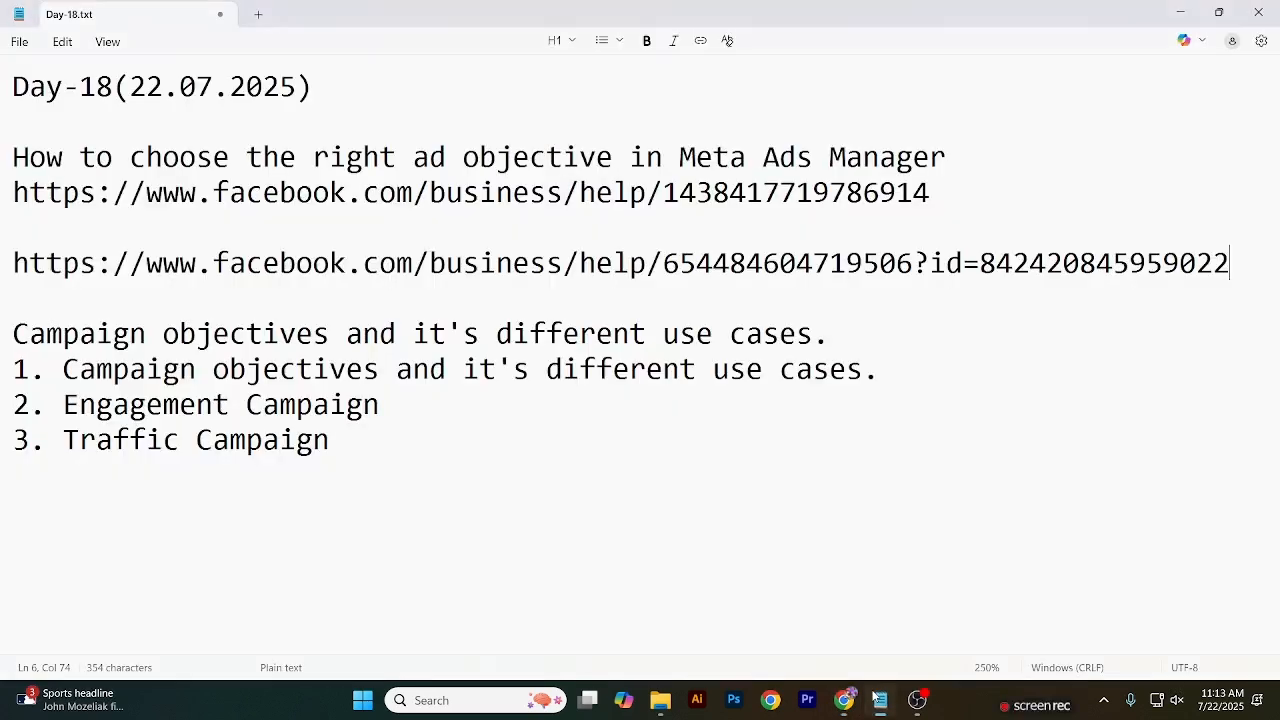
{"action": "left_click", "coordinate": [140, 231]}
{"action": "key", "text": "ctrl+v"}
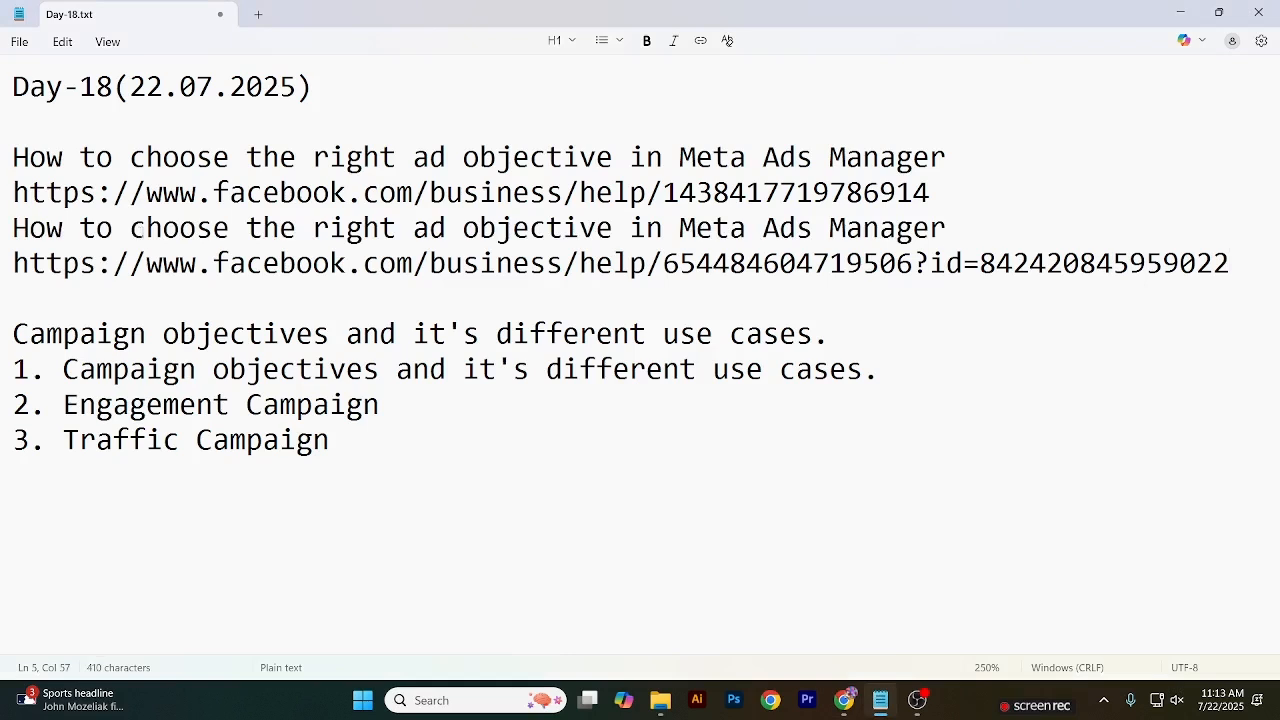
{"action": "left_click", "coordinate": [941, 197]}
{"action": "key", "text": "Return"}
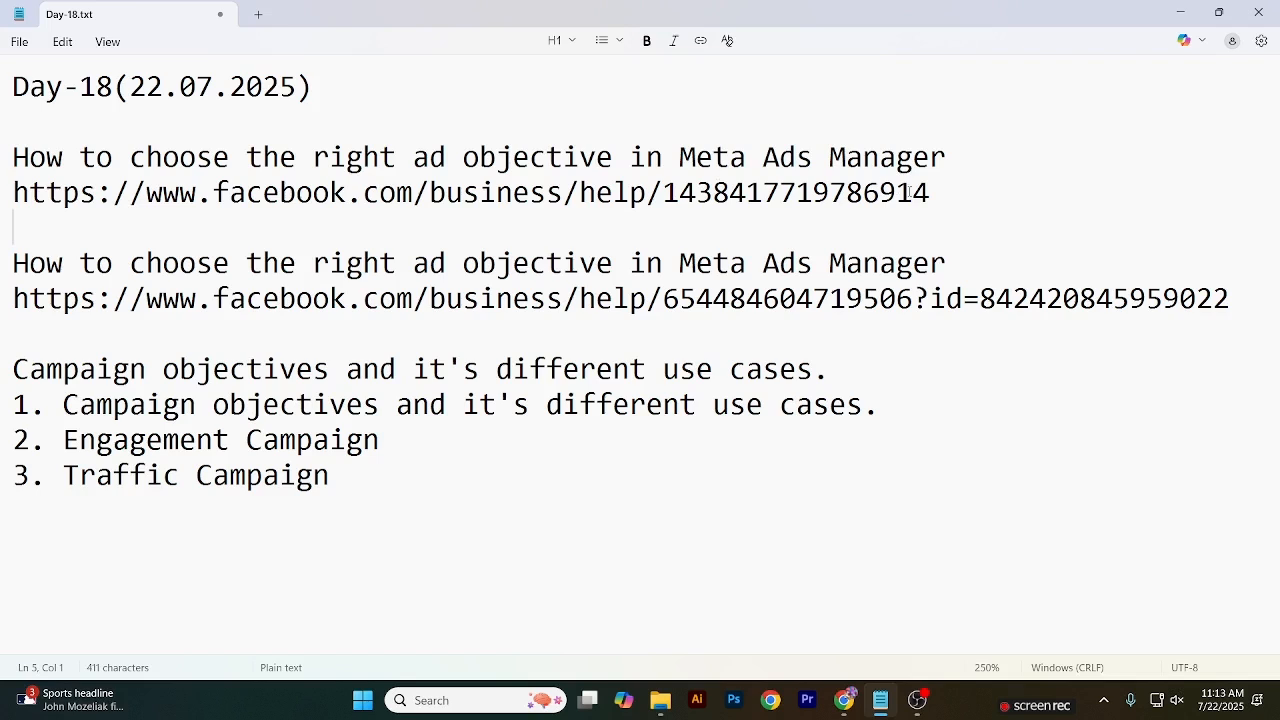
Switch back to Chrome and open Google Drive in a new tab
{"action": "left_click", "coordinate": [368, 483]}
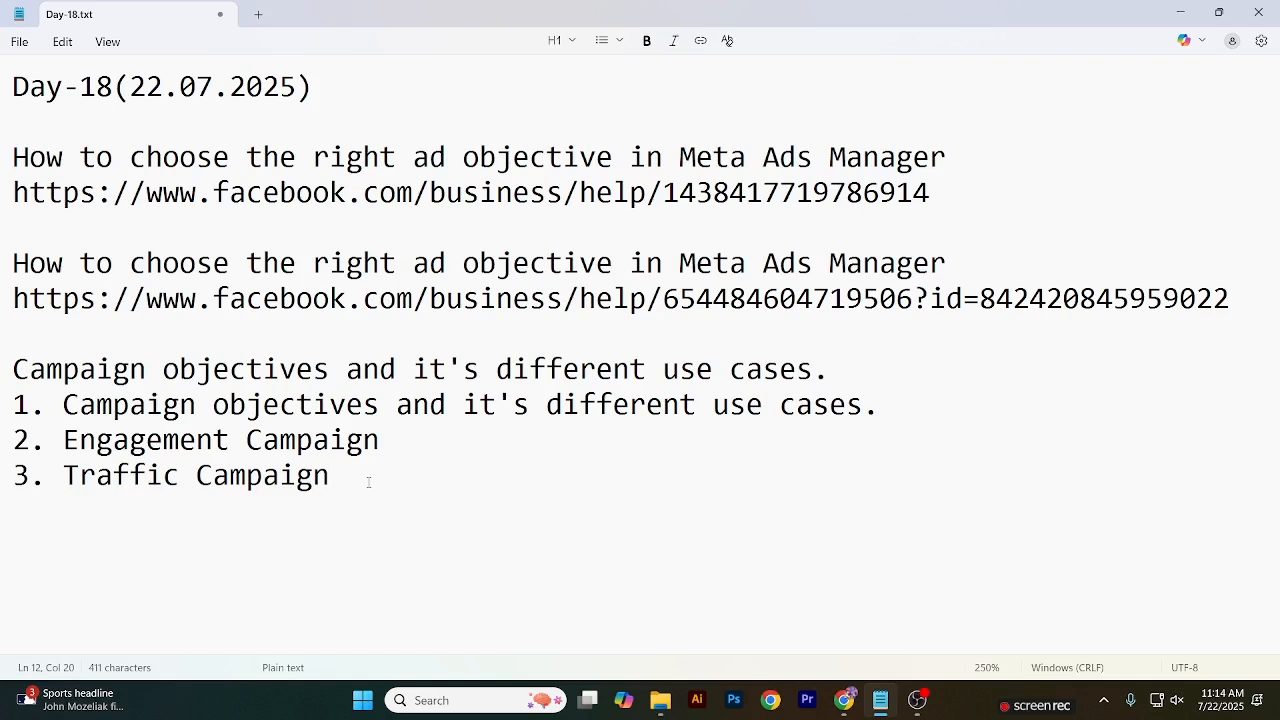
{"action": "left_click", "coordinate": [844, 700]}
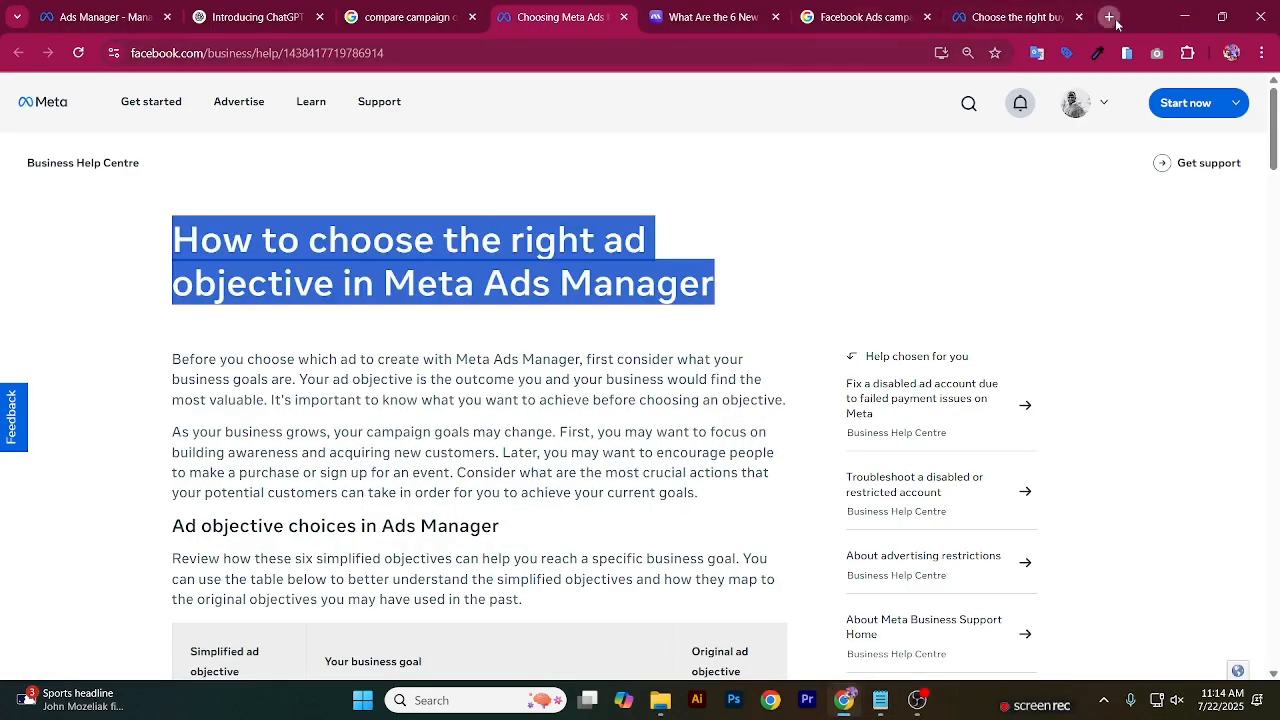
{"action": "left_click", "coordinate": [1108, 16]}
{"action": "left_click", "coordinate": [1200, 128]}
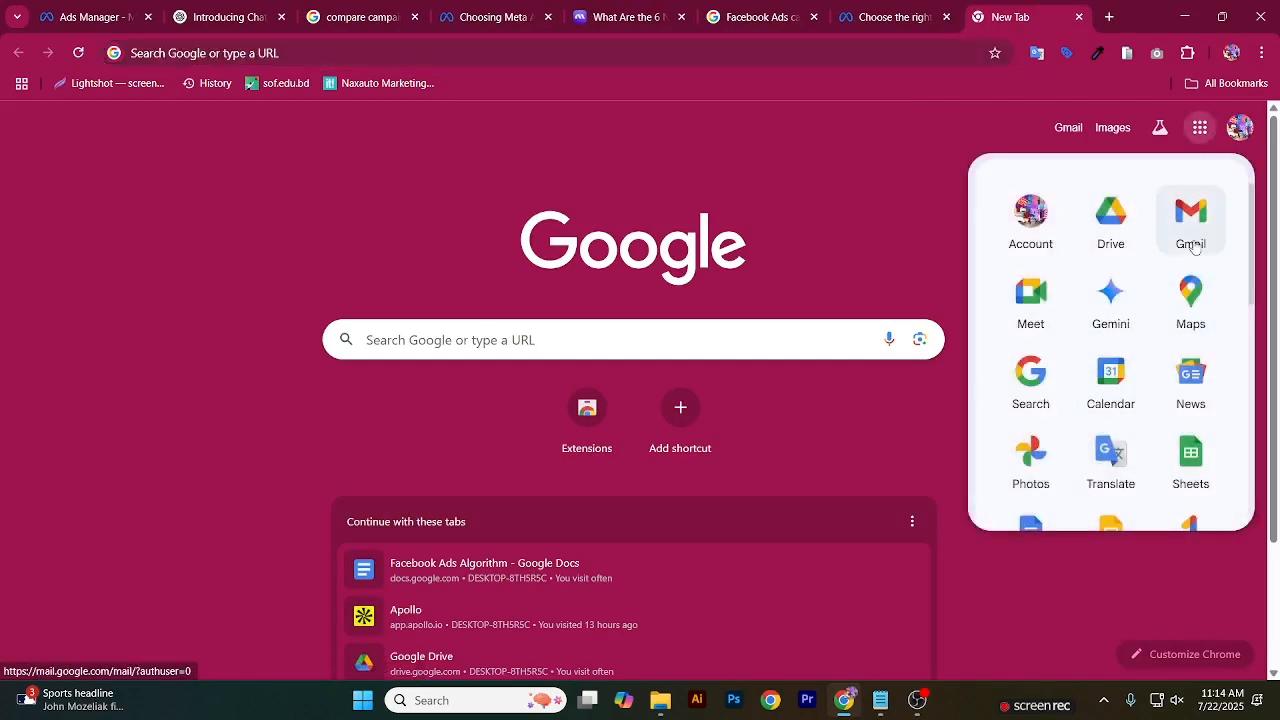
{"action": "left_click", "coordinate": [1116, 249]}
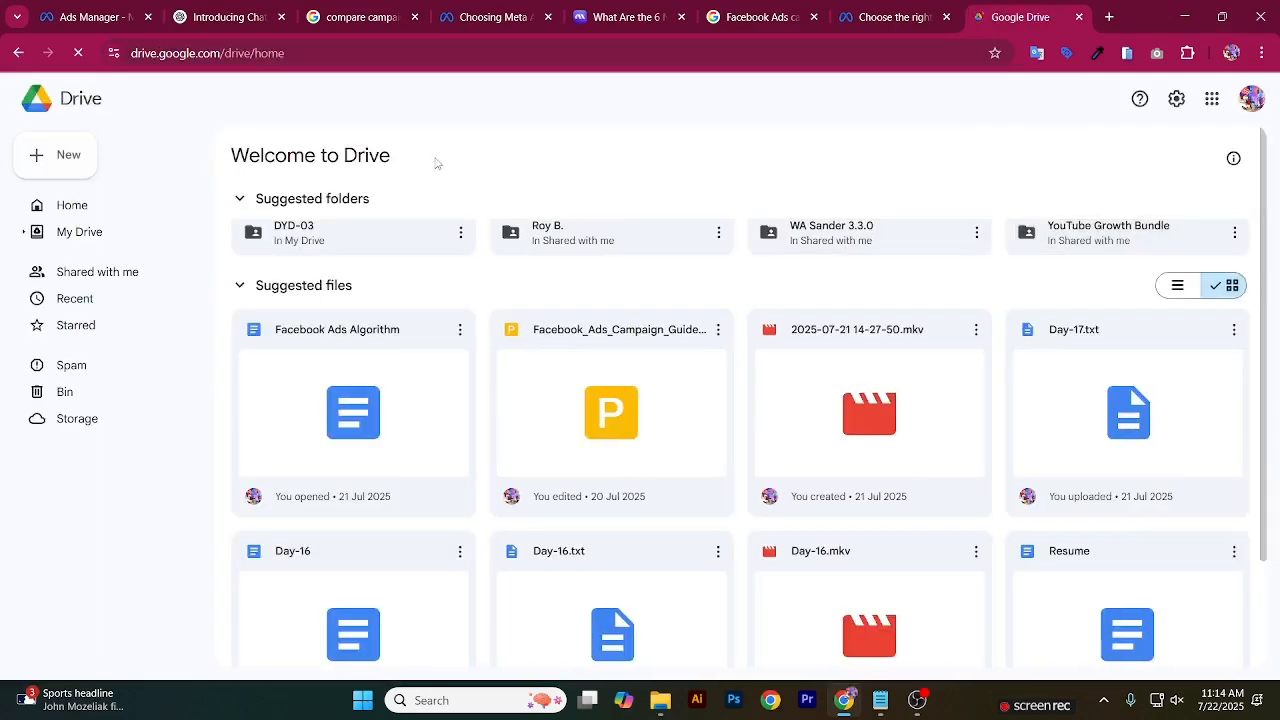
Search Google Drive for "NSDA"
{"action": "left_click", "coordinate": [502, 97]}
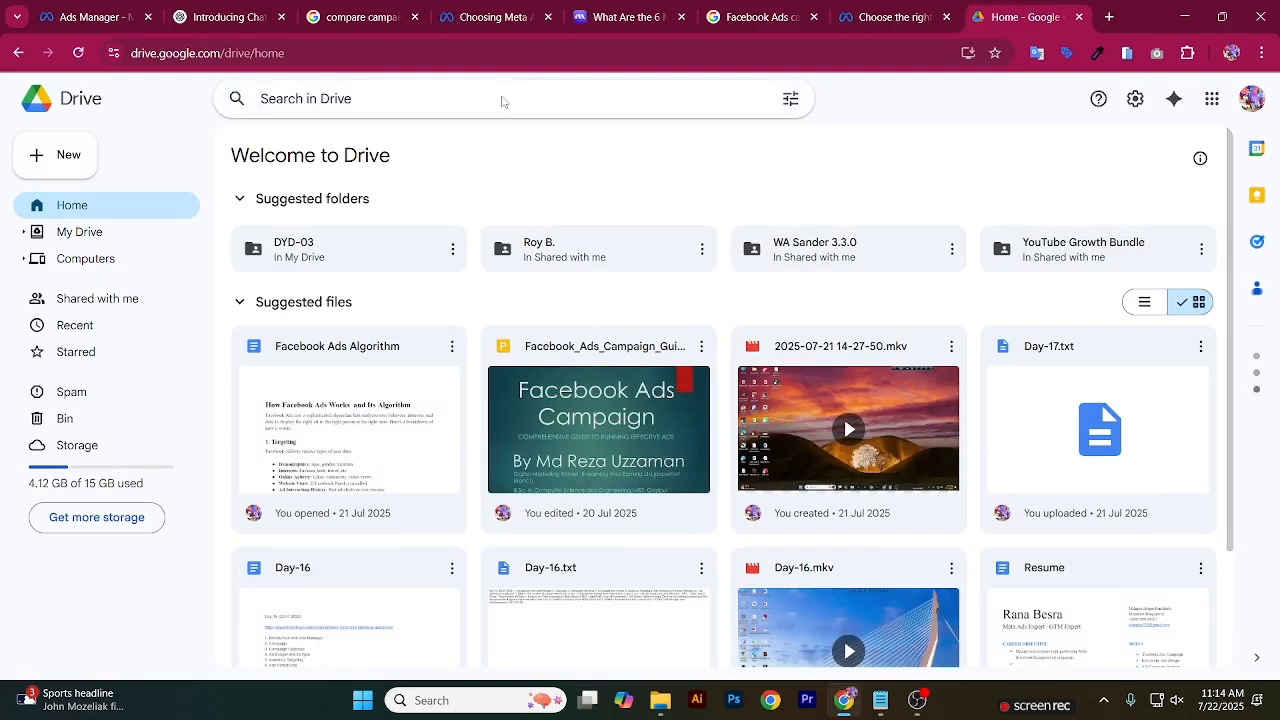
{"action": "type", "text": "NSDA"}
{"action": "key", "text": "BackSpace"}
{"action": "type", "text": "DA"}
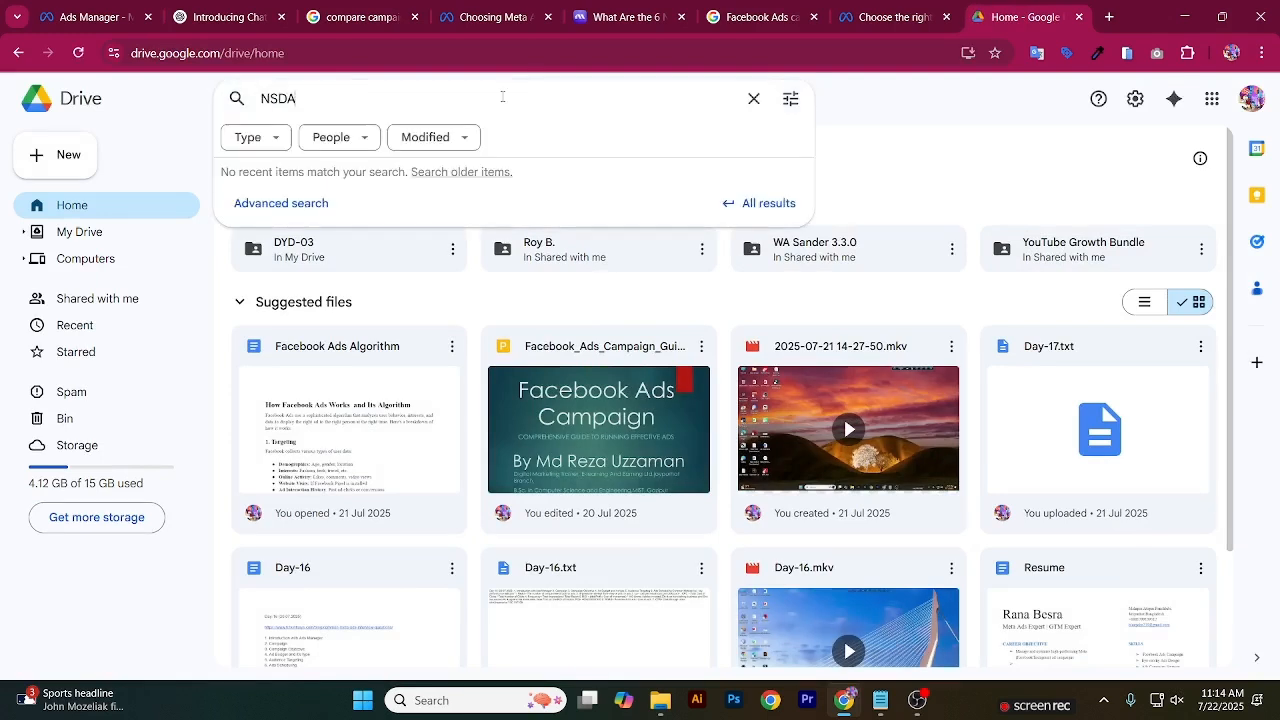
{"action": "key", "text": "Return"}
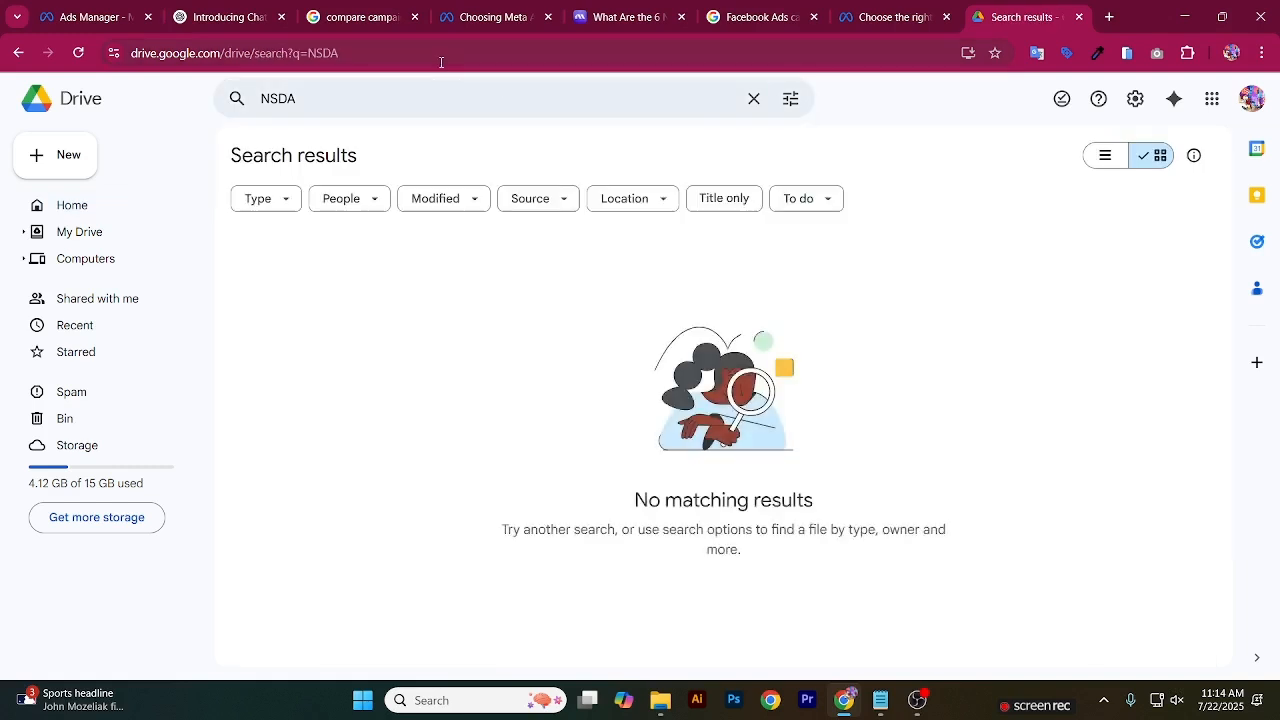
Search Drive for "Digit", look into the Digital Marketing for Freelancing document and close it again
{"action": "left_click_drag", "start_coordinate": [386, 94], "coordinate": [229, 97]}
{"action": "type", "text": "Digit"}
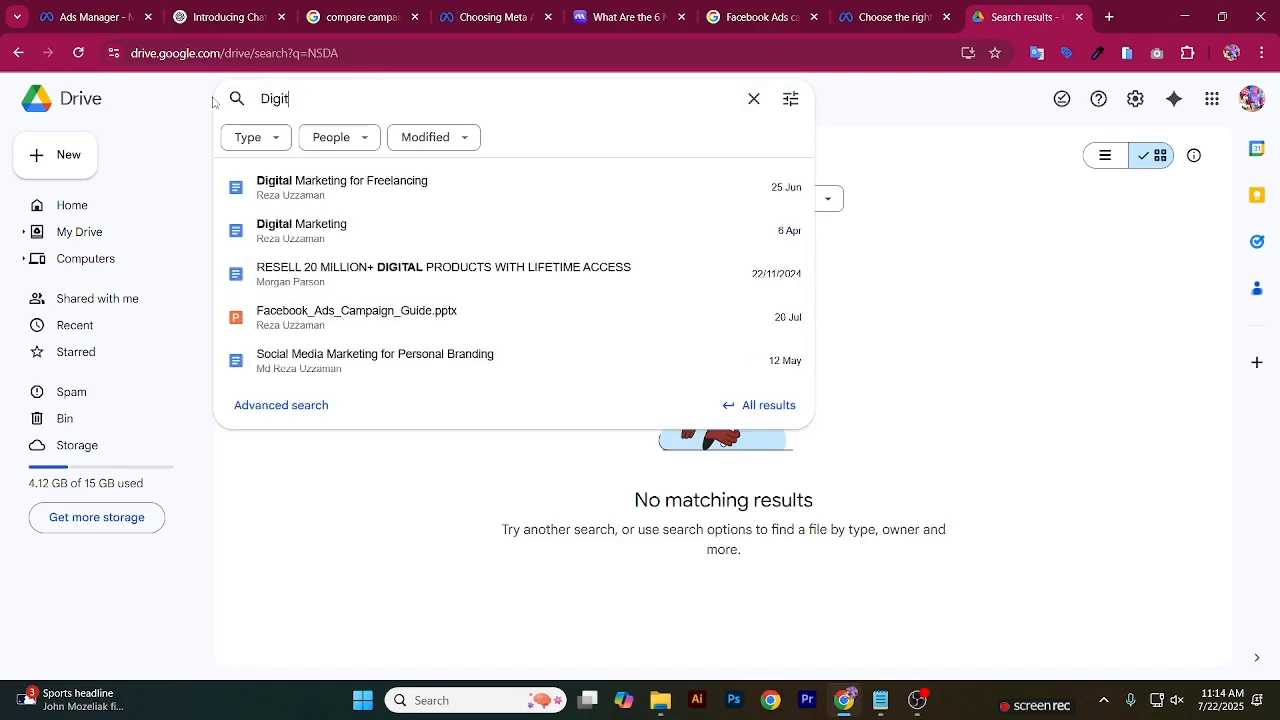
{"action": "left_click", "coordinate": [309, 183]}
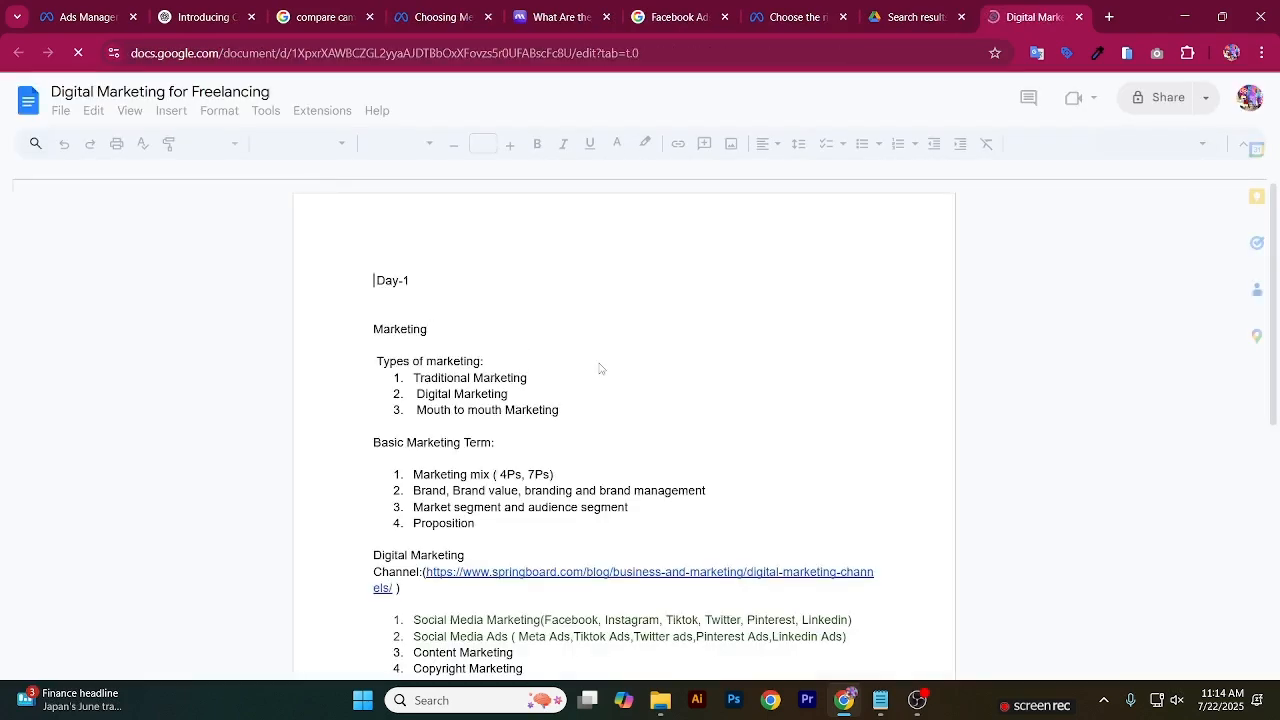
{"action": "scroll", "coordinate": [600, 364], "scroll_direction": "up", "scroll_amount": 10}
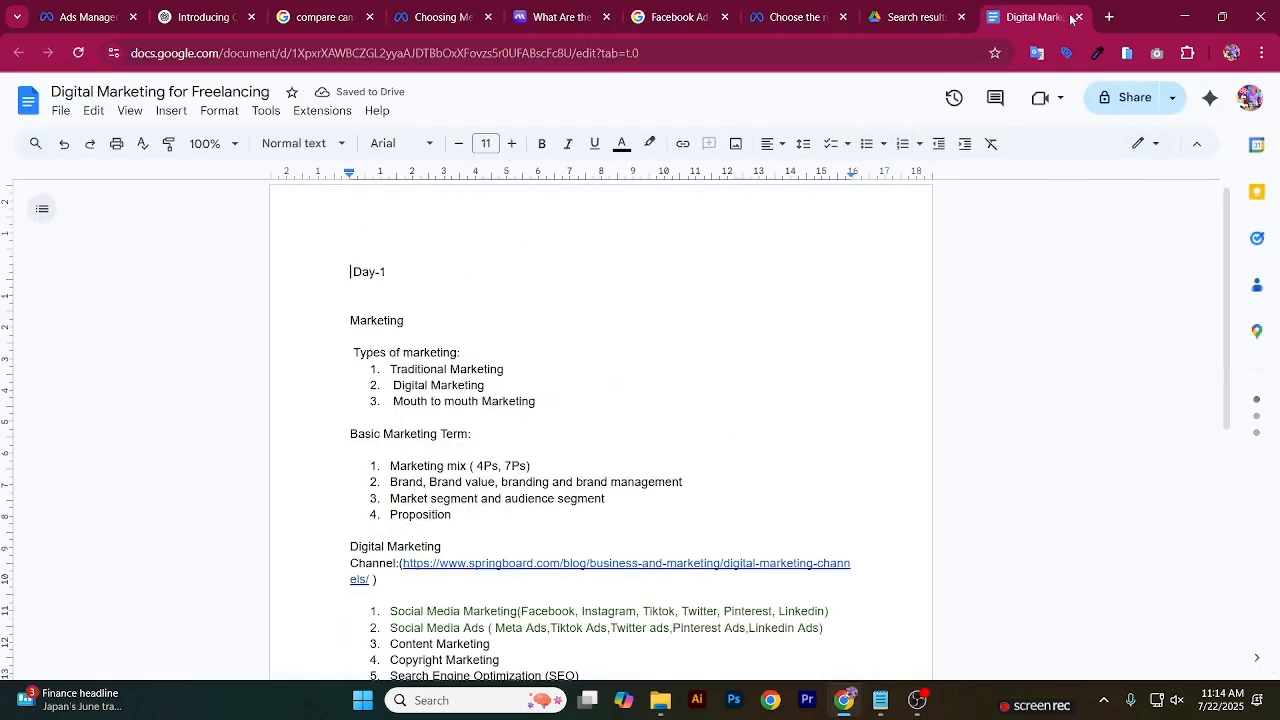
{"action": "left_click", "coordinate": [1078, 17]}
Skim the buying type article once more, close it, and return to the ad objective article, clearing its heading selection
{"action": "left_click", "coordinate": [895, 17]}
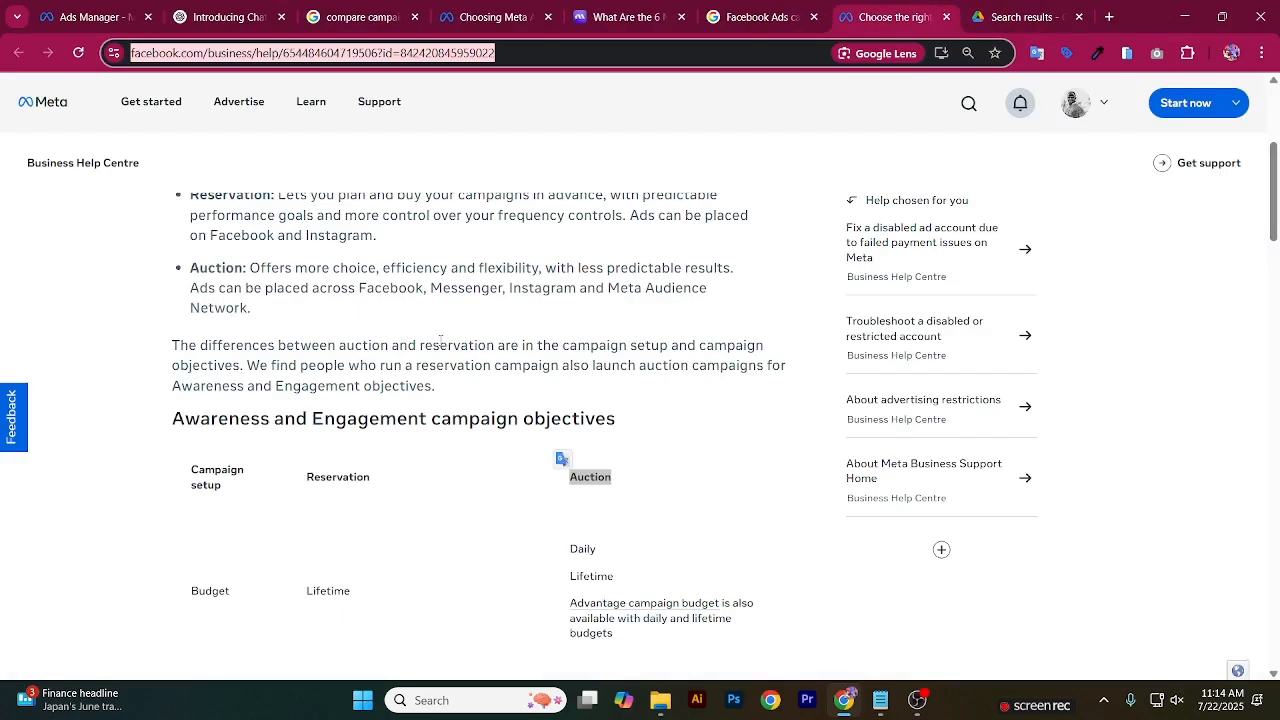
{"action": "scroll", "coordinate": [440, 340], "scroll_direction": "down", "scroll_amount": 15}
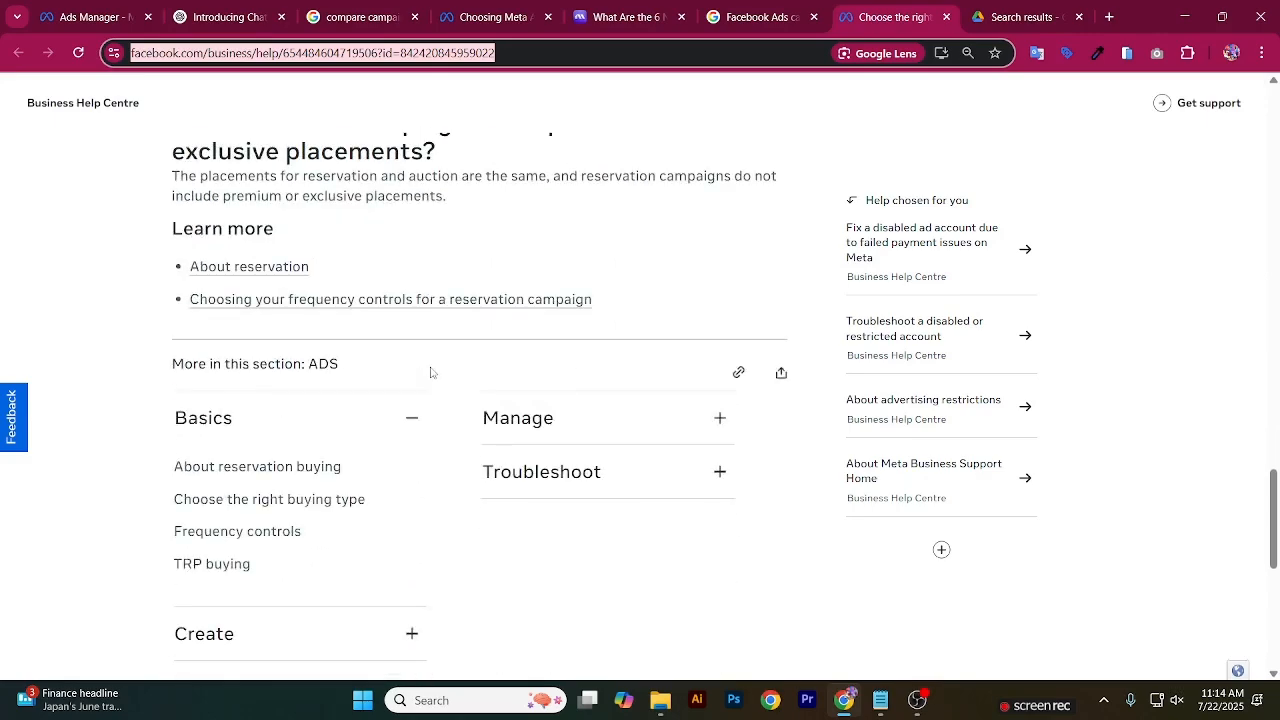
{"action": "scroll", "coordinate": [431, 372], "scroll_direction": "up", "scroll_amount": 15}
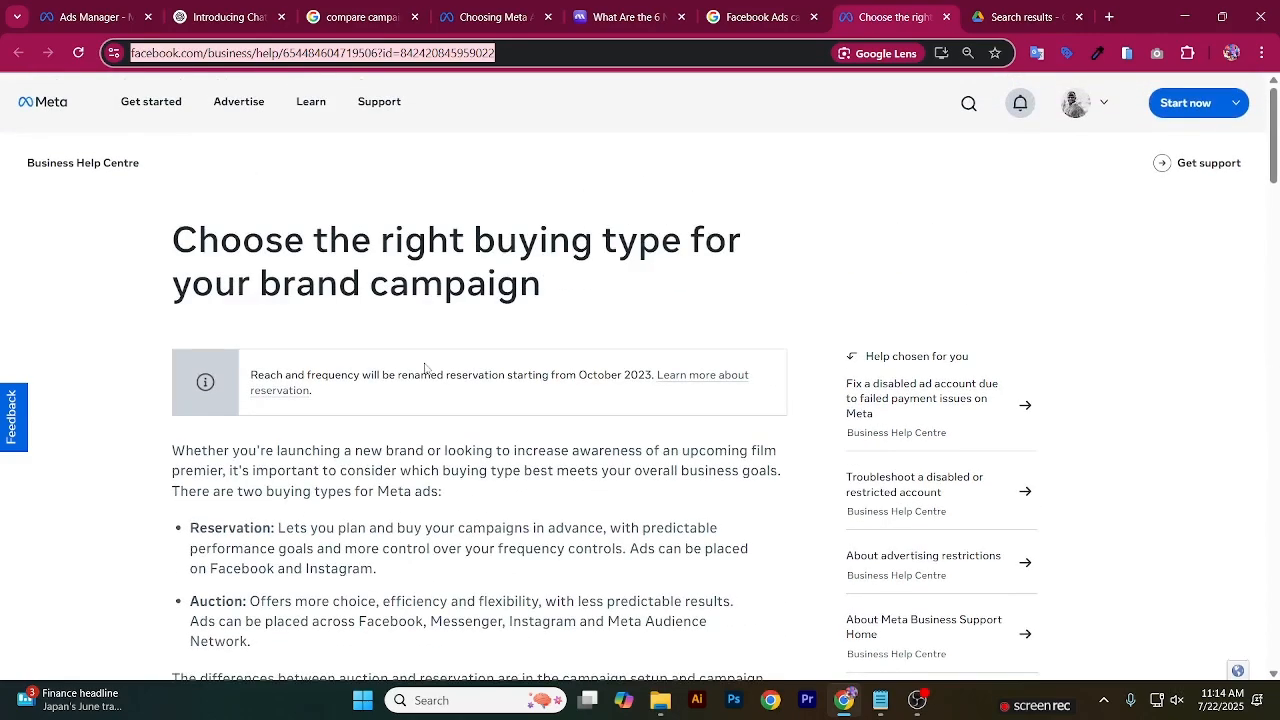
{"action": "left_click", "coordinate": [946, 17]}
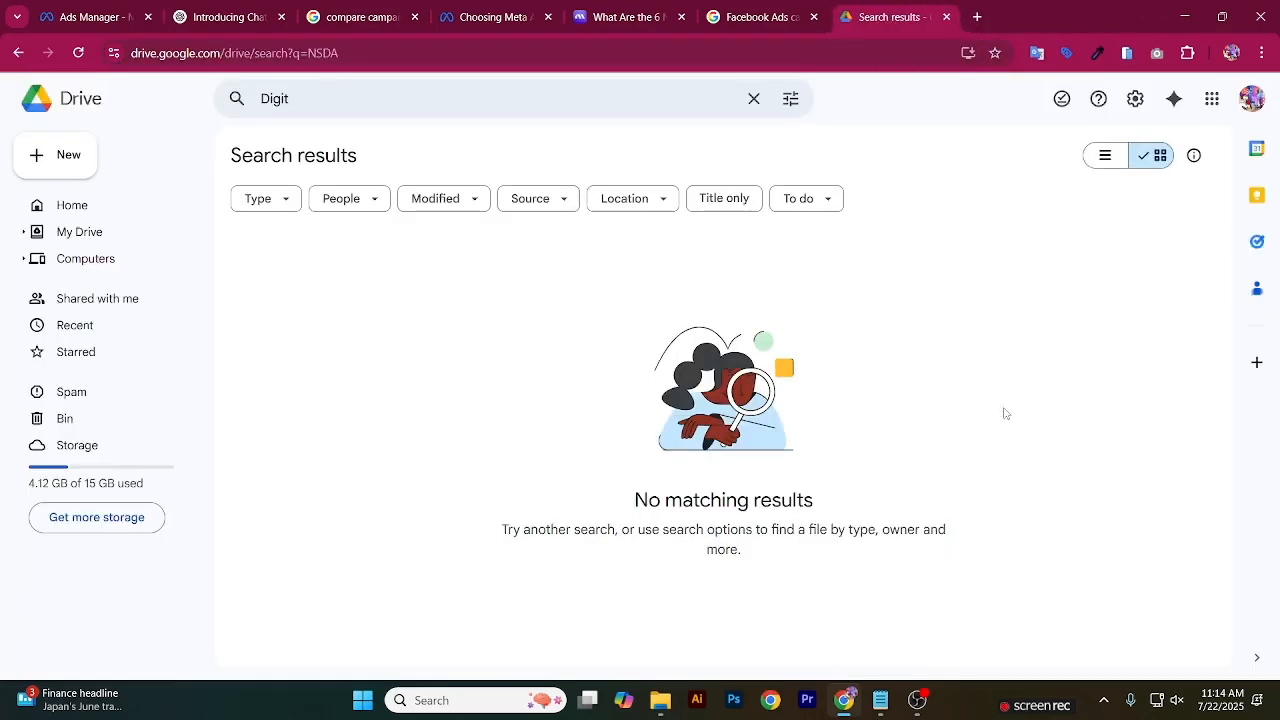
{"action": "left_click", "coordinate": [548, 17]}
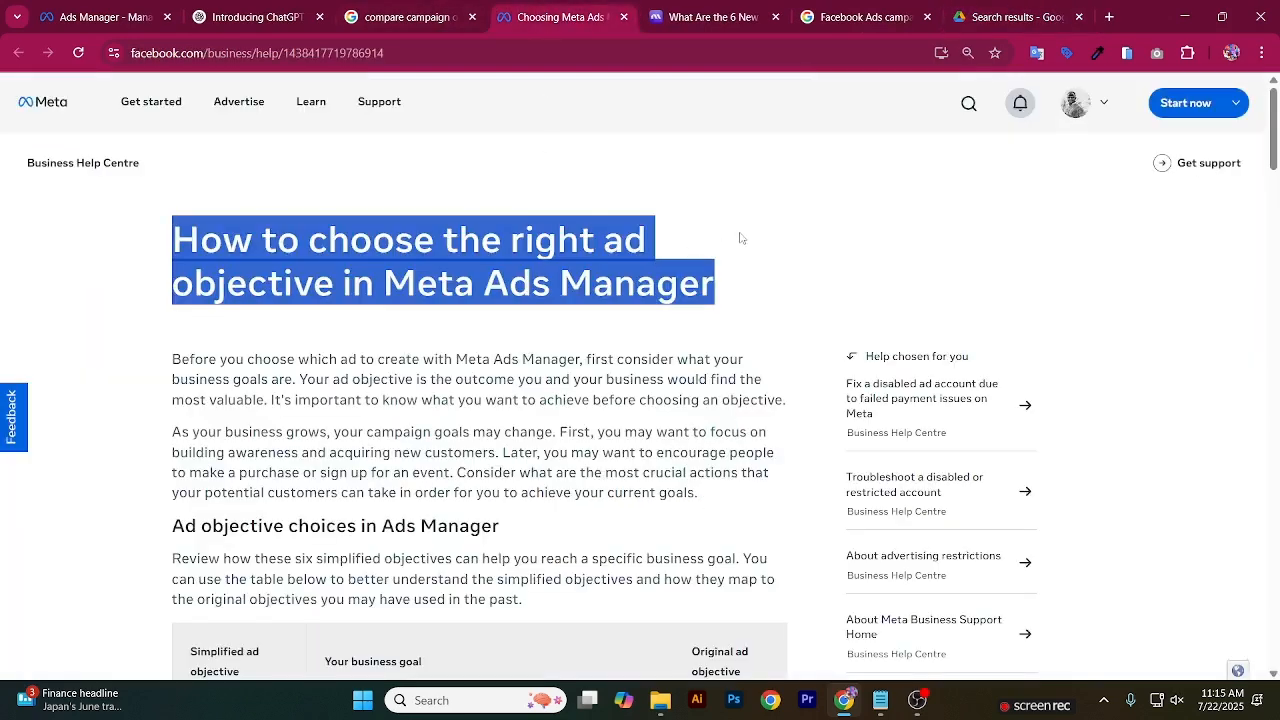
{"action": "left_click", "coordinate": [634, 218]}
Return to Ads Manager and switch the Organic food Engagement campaign's budget strategy to Campaign budget
{"action": "left_click", "coordinate": [96, 16]}
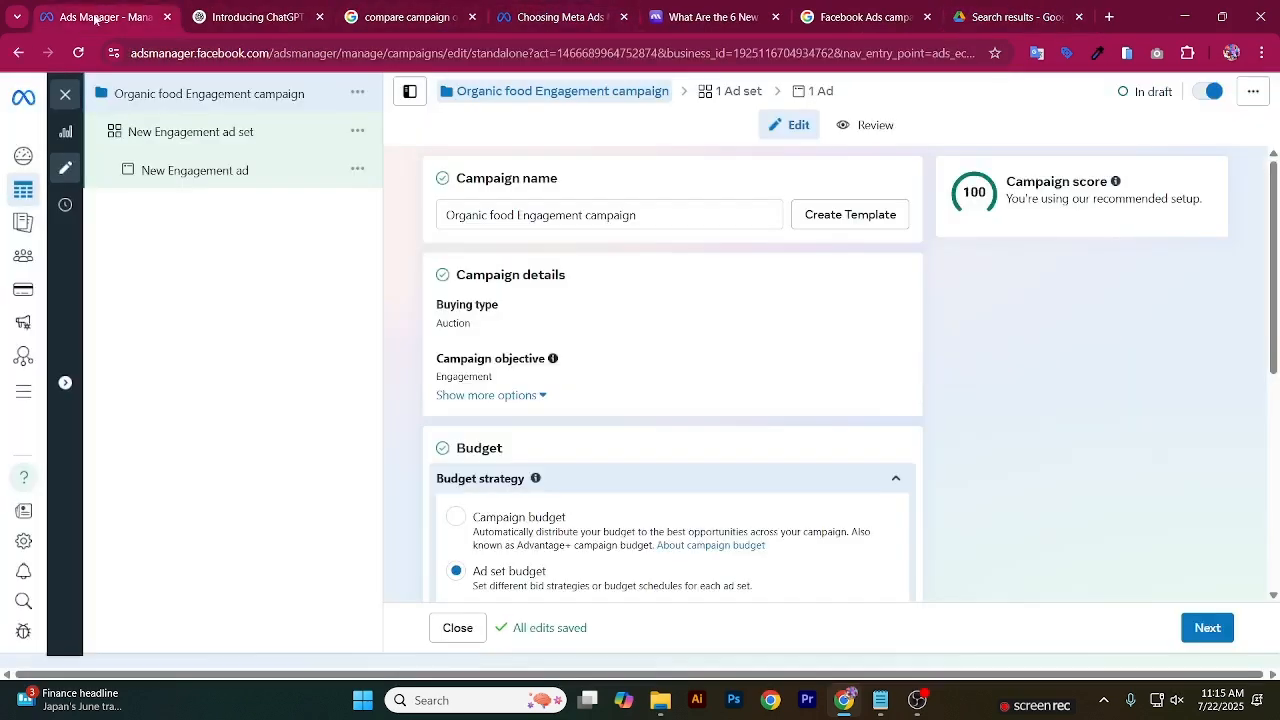
{"action": "scroll", "coordinate": [600, 345], "scroll_direction": "down", "scroll_amount": 2}
{"action": "scroll", "coordinate": [505, 362], "scroll_direction": "up", "scroll_amount": 2}
{"action": "scroll", "coordinate": [638, 397], "scroll_direction": "down", "scroll_amount": 1}
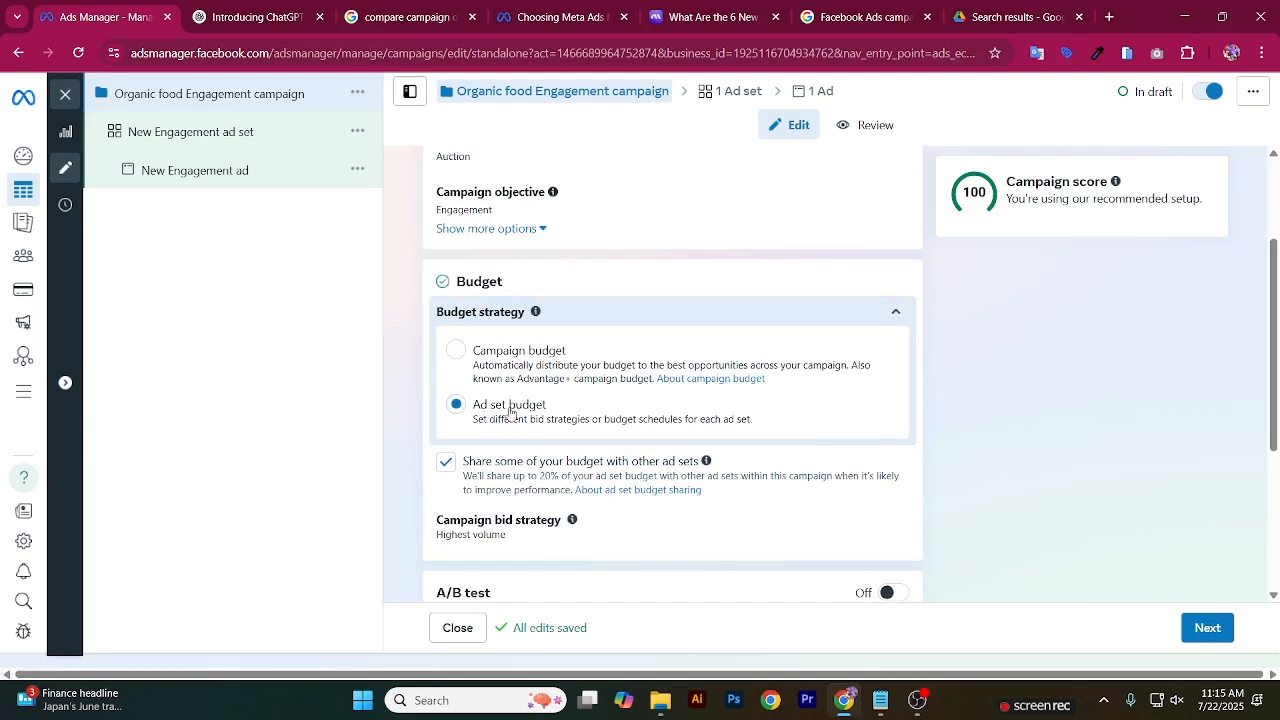
{"action": "scroll", "coordinate": [510, 412], "scroll_direction": "down", "scroll_amount": 1}
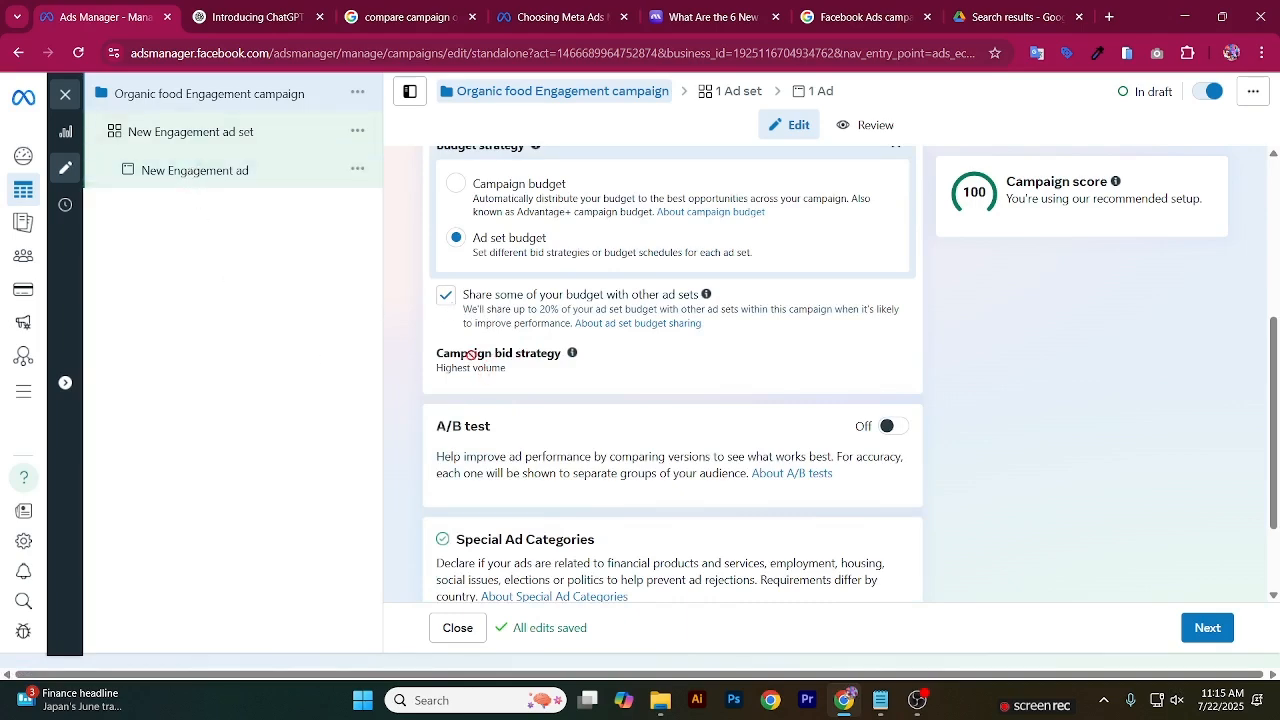
{"action": "left_click", "coordinate": [456, 183]}
{"action": "scroll", "coordinate": [553, 370], "scroll_direction": "down", "scroll_amount": 3}
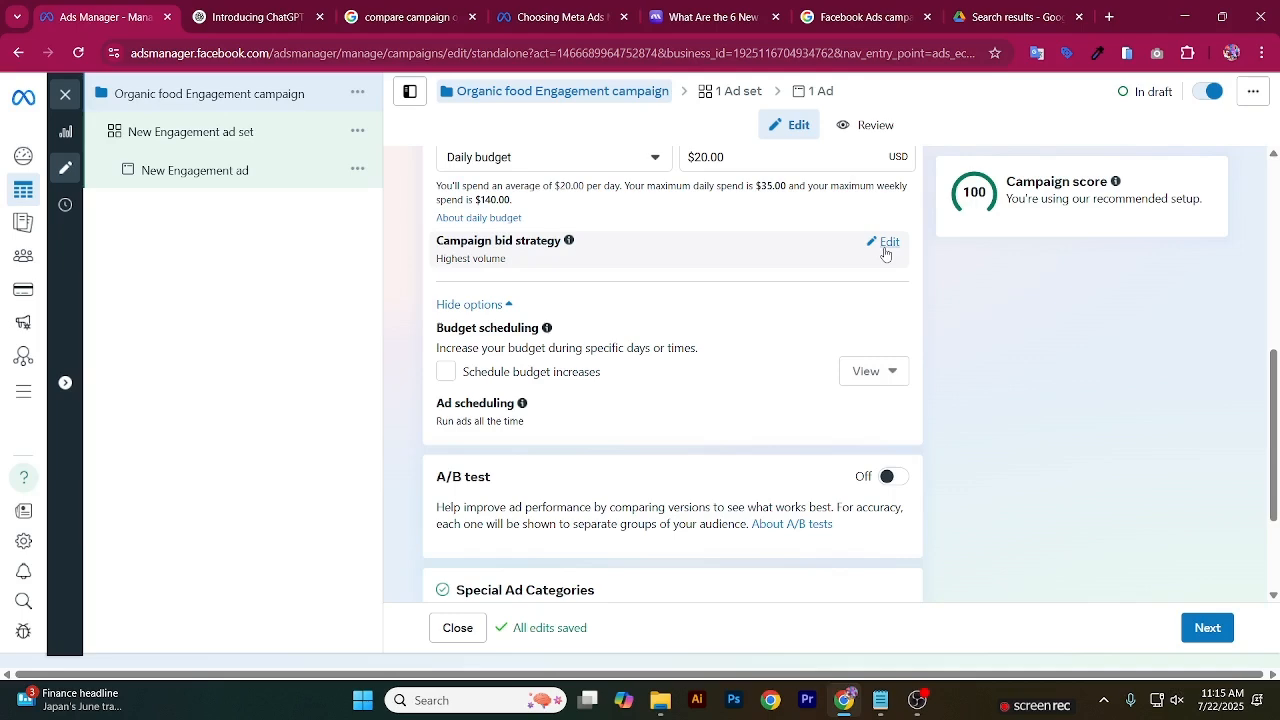
{"action": "scroll", "coordinate": [884, 253], "scroll_direction": "up", "scroll_amount": 6}
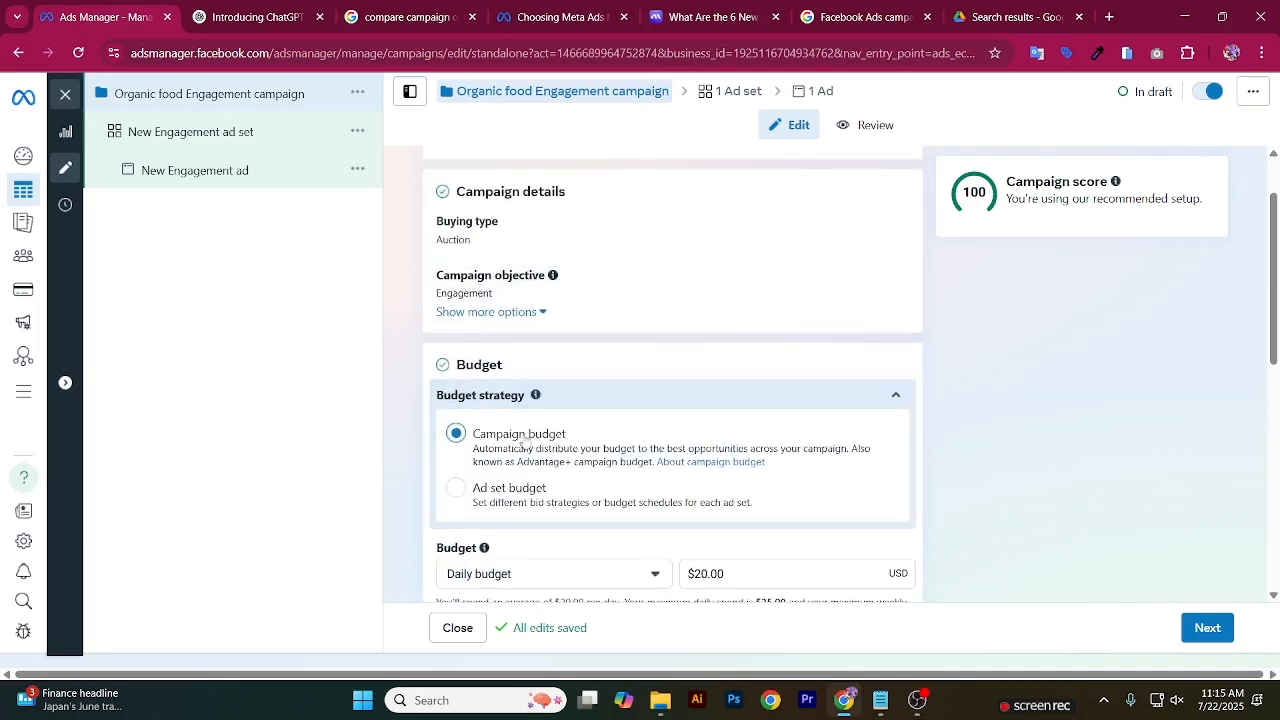
{"action": "scroll", "coordinate": [524, 441], "scroll_direction": "down", "scroll_amount": 2}
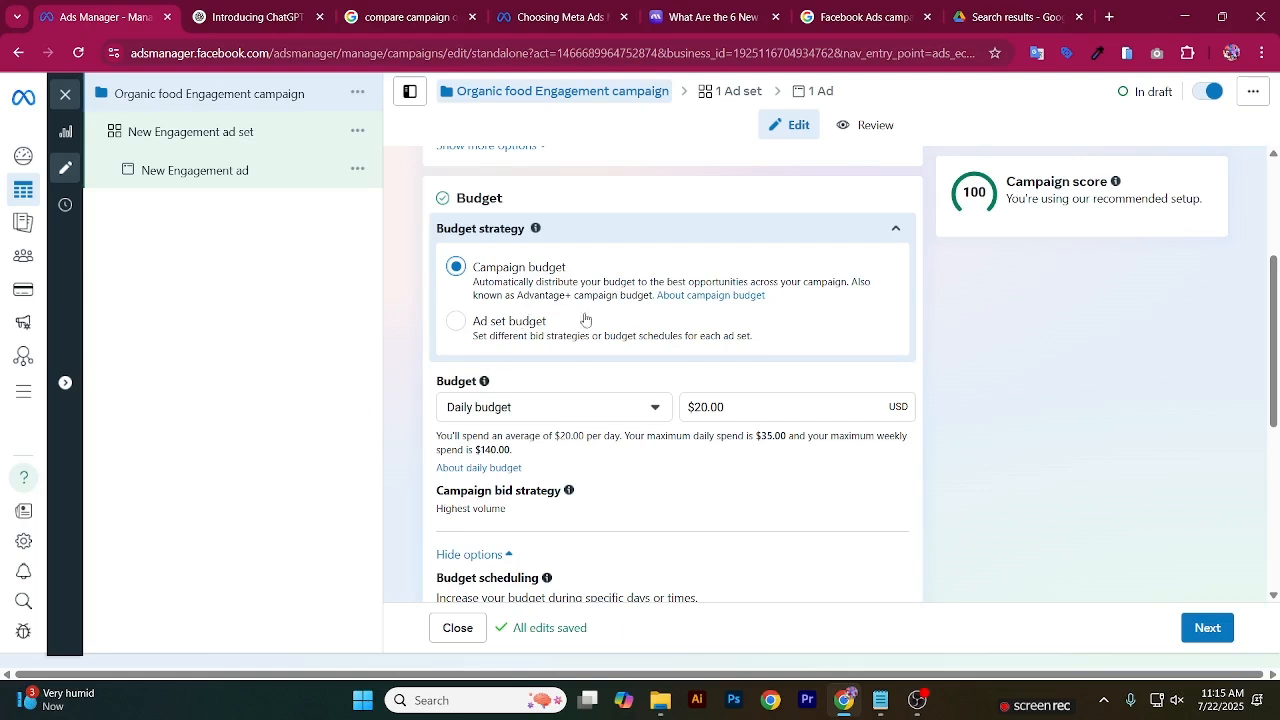
Set the campaign's daily budget to $3.00
{"action": "left_click_drag", "start_coordinate": [707, 405], "coordinate": [696, 402]}
{"action": "type", "text": "3"}
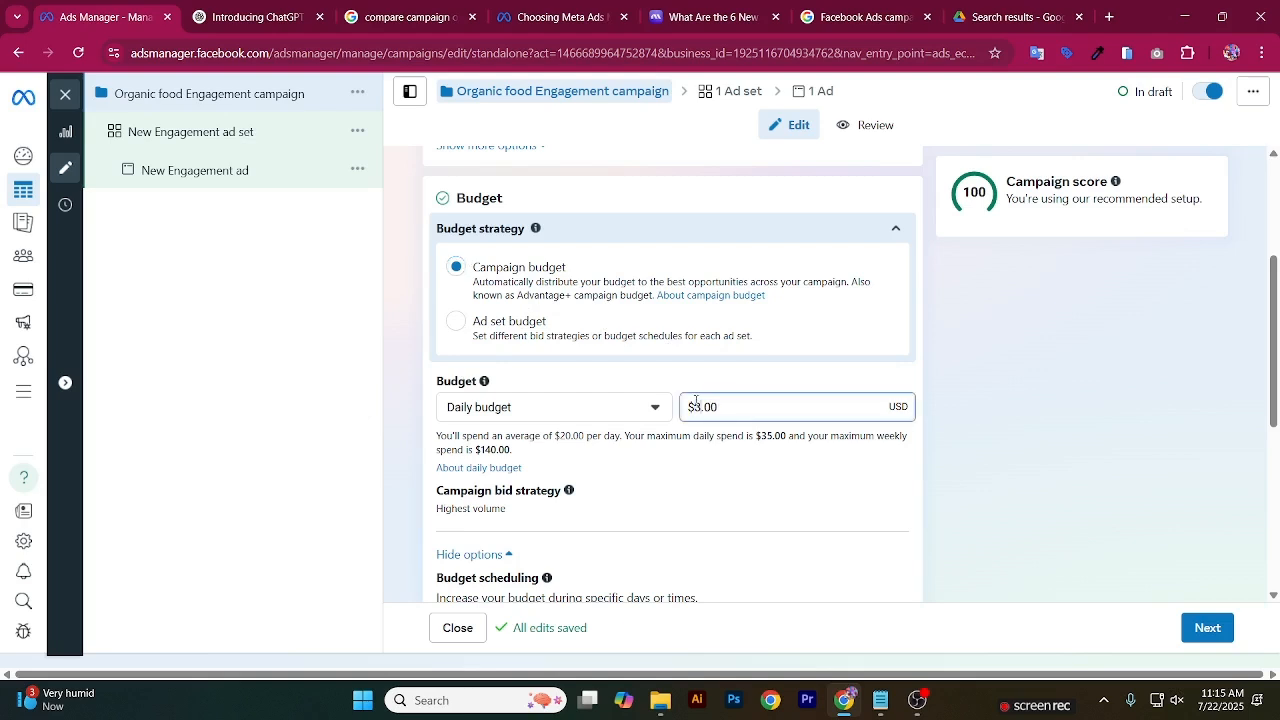
{"action": "left_click", "coordinate": [1006, 382]}
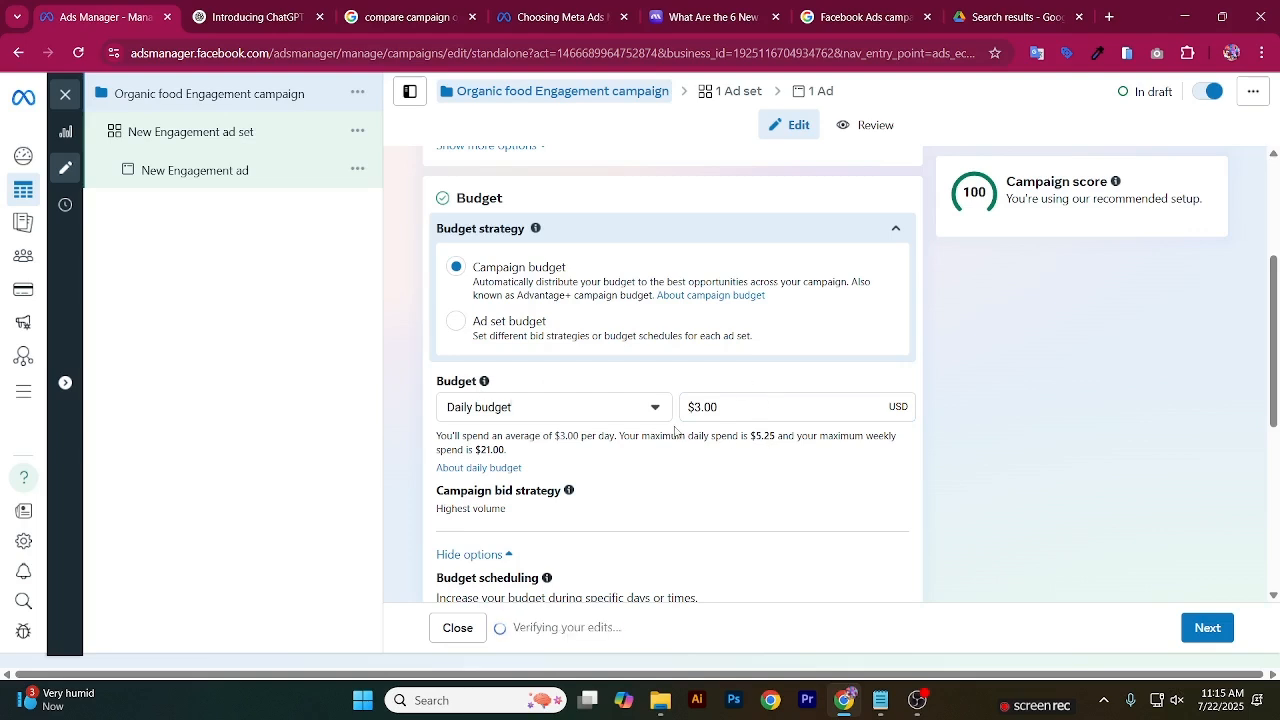
Open the campaign bid strategy for editing and choose Highest volume, which gets the most results for the budget
{"action": "scroll", "coordinate": [675, 432], "scroll_direction": "down", "scroll_amount": 2}
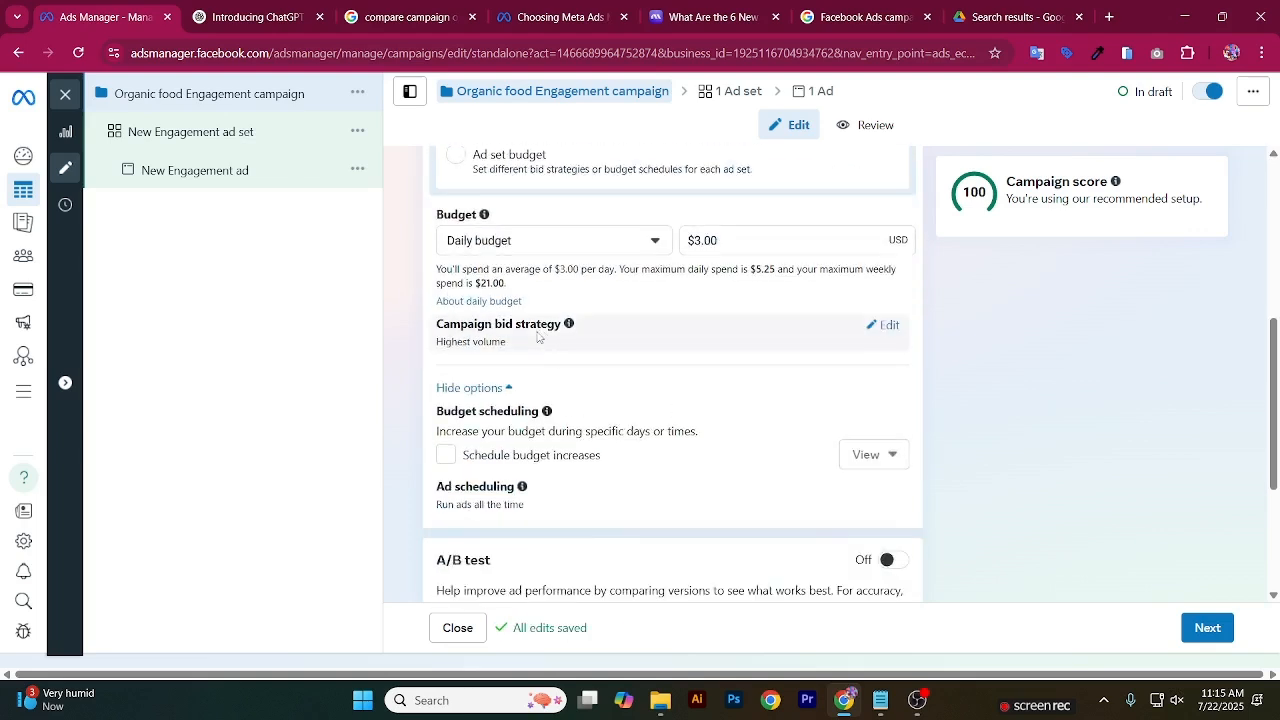
{"action": "left_click", "coordinate": [884, 326]}
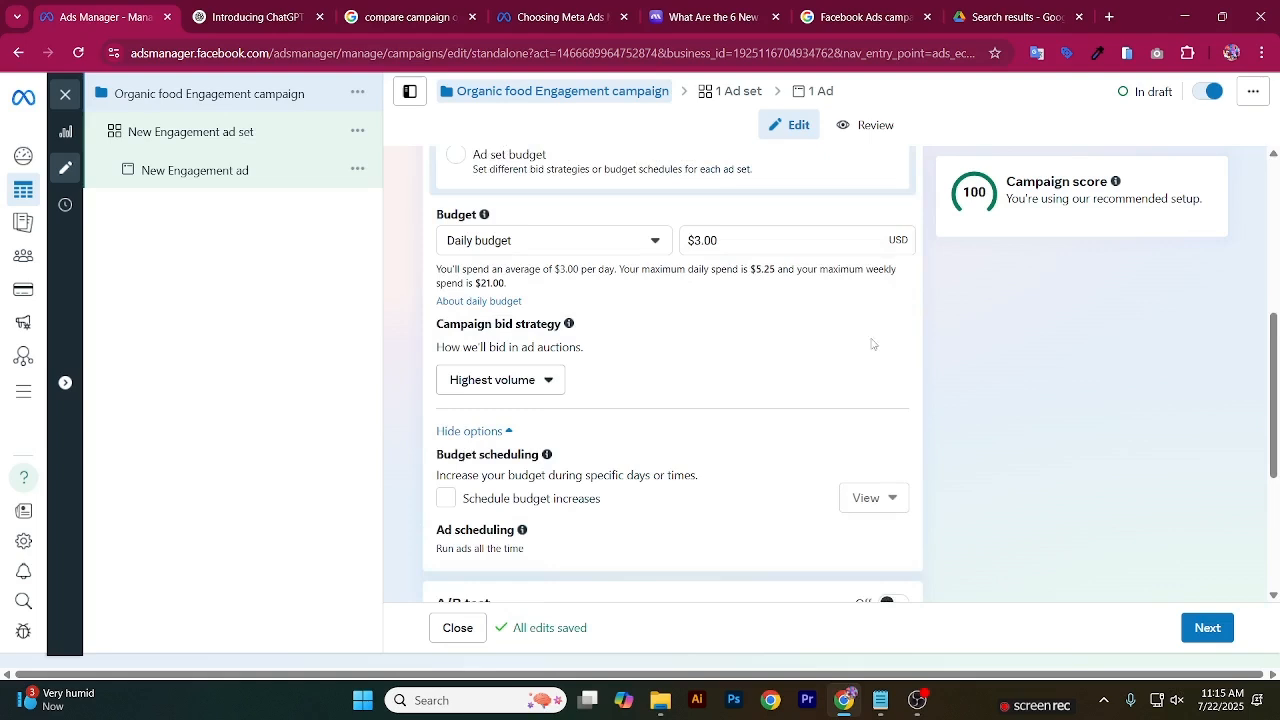
{"action": "left_click", "coordinate": [548, 382]}
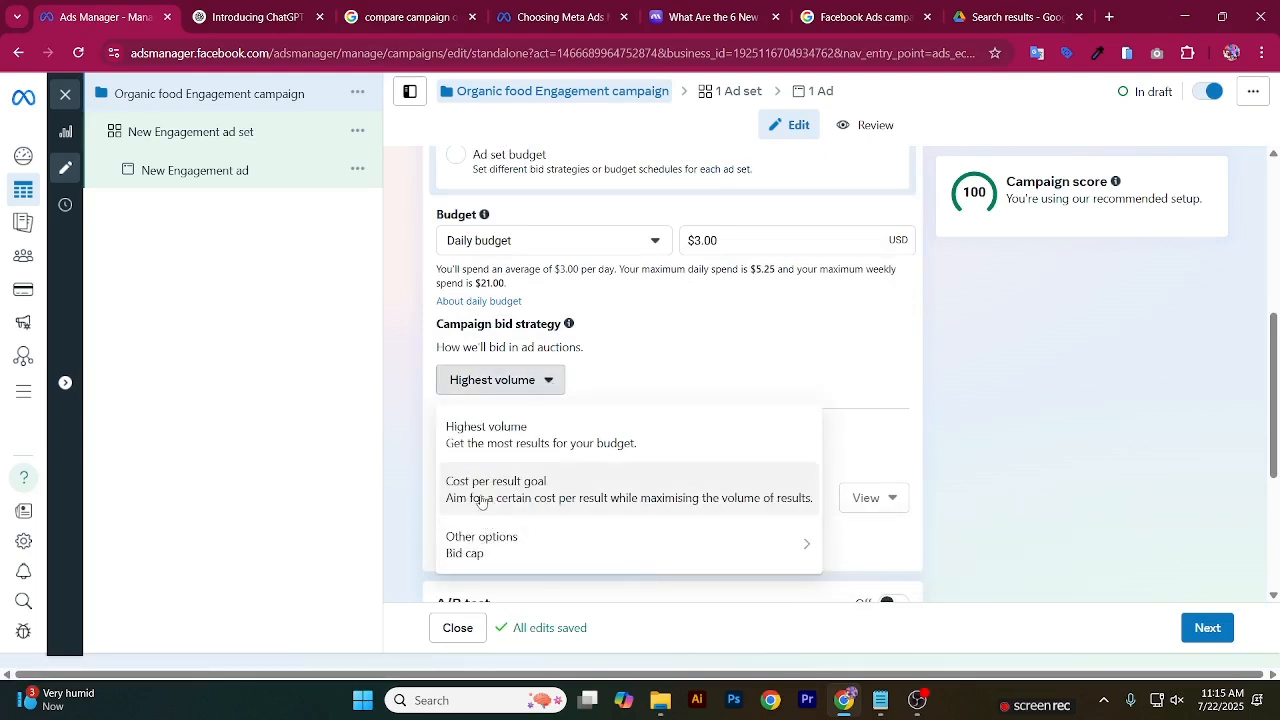
{"action": "left_click", "coordinate": [535, 447]}
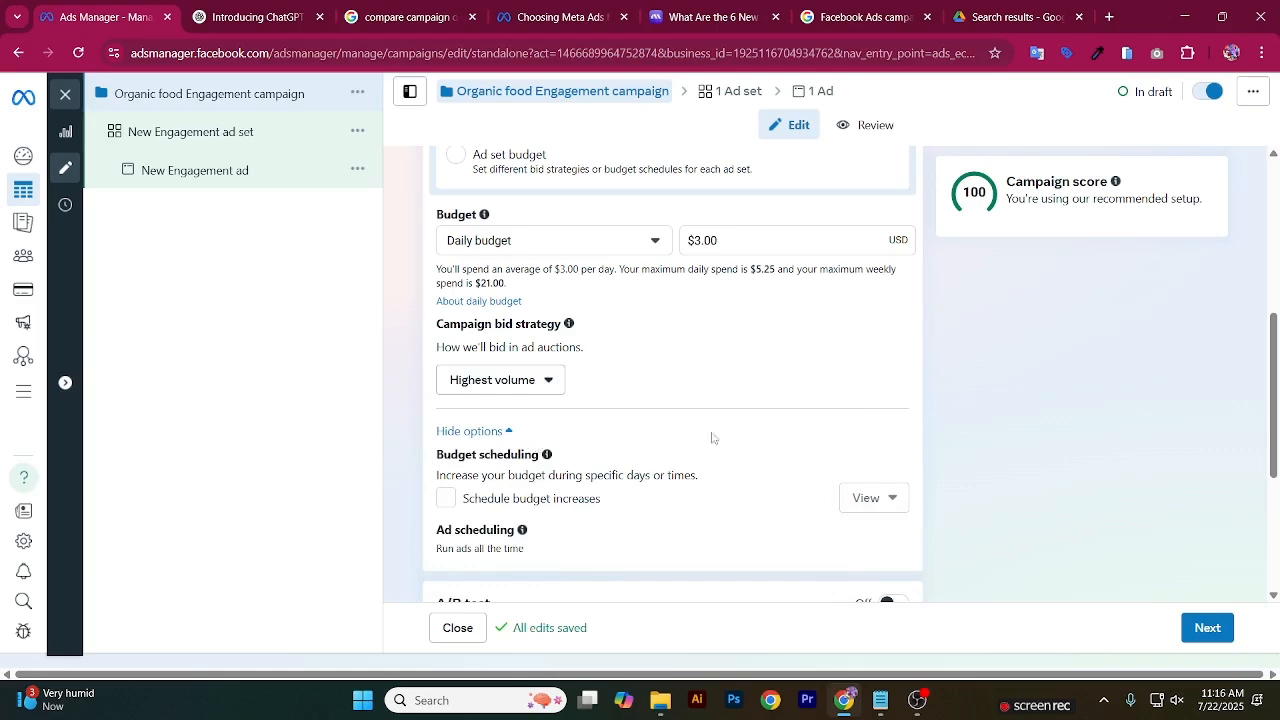
Enable scheduled budget increases in the campaign's Budget scheduling section
{"action": "scroll", "coordinate": [918, 440], "scroll_direction": "down", "scroll_amount": 3}
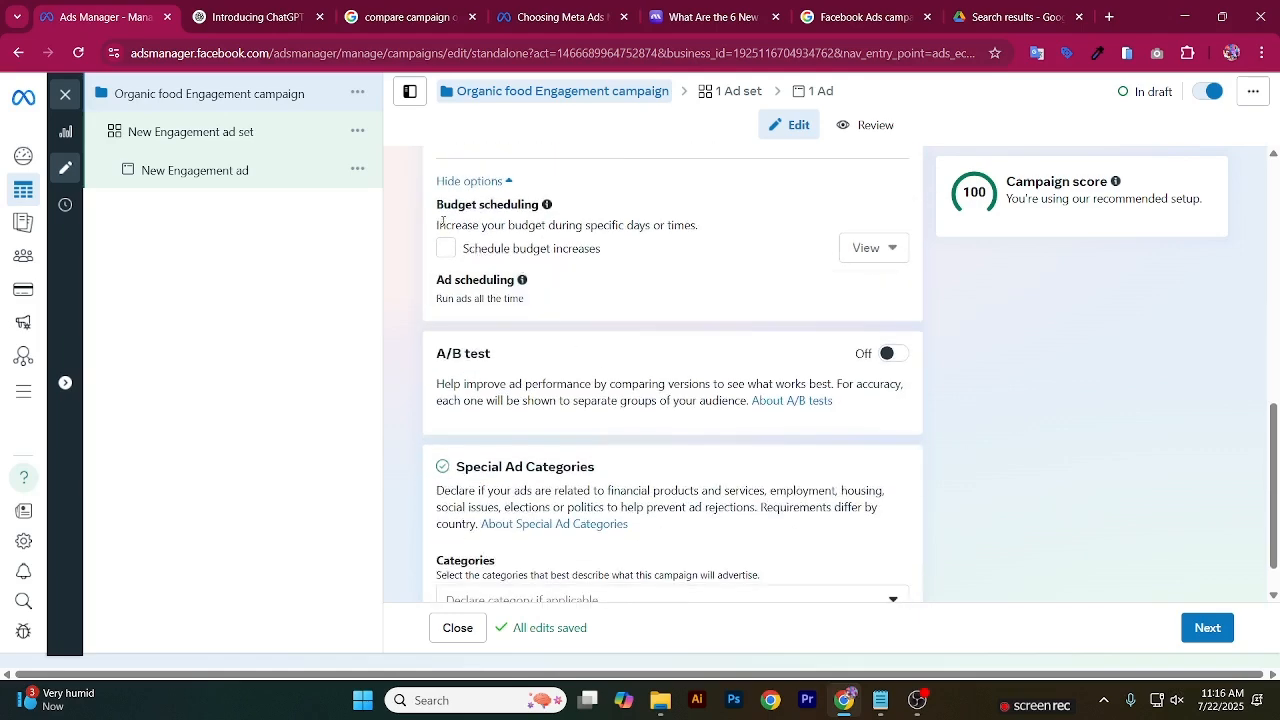
{"action": "left_click_drag", "start_coordinate": [440, 213], "coordinate": [541, 206]}
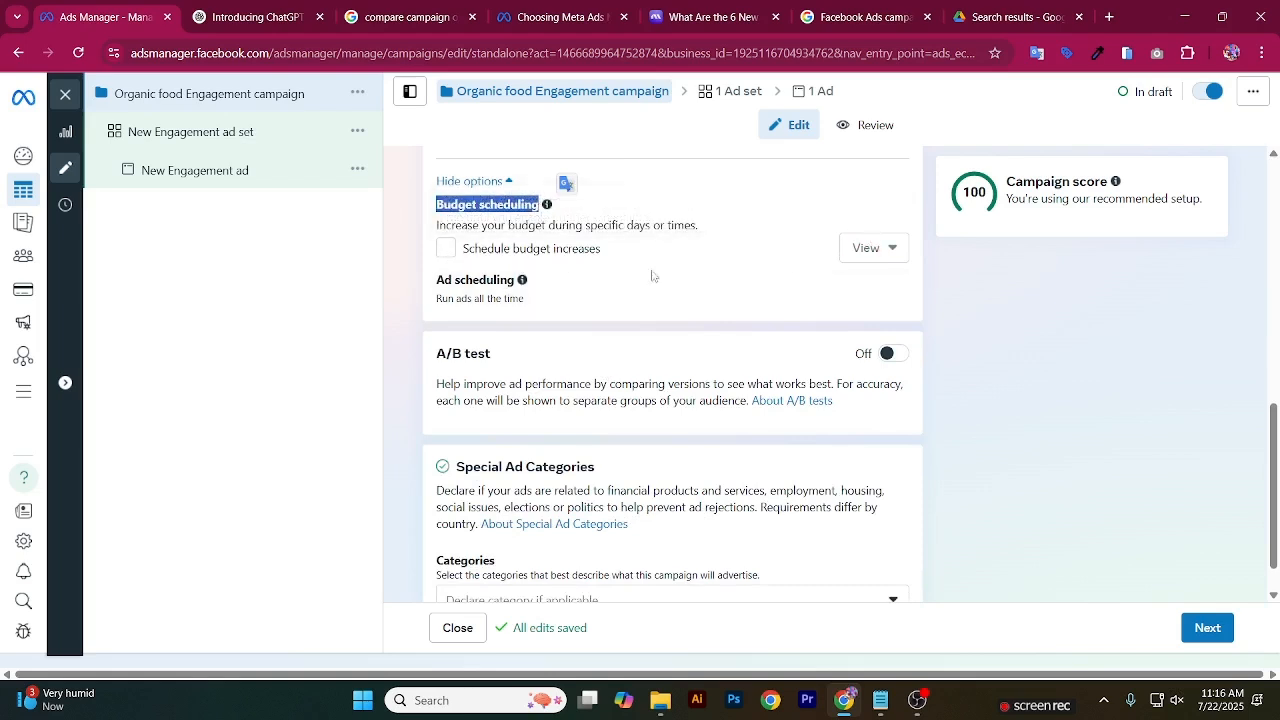
{"action": "left_click", "coordinate": [445, 250]}
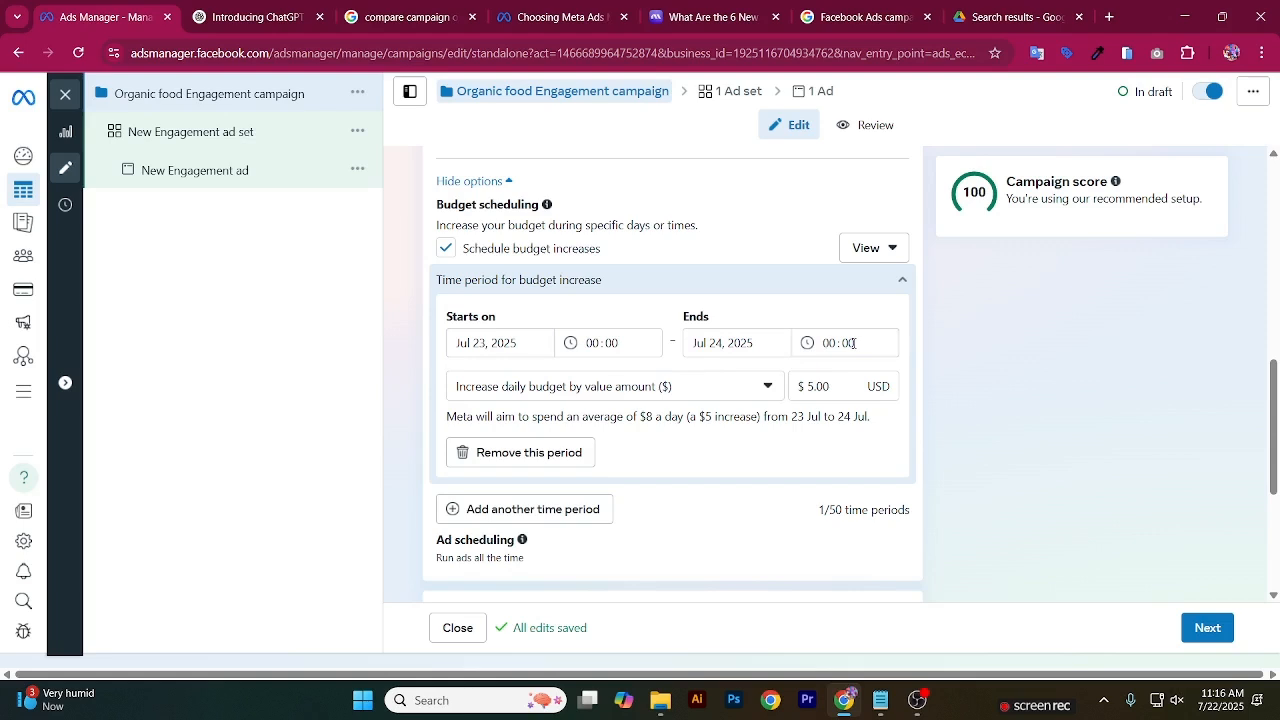
Outline the schedule checkbox, dates, times, increase amount and Remove this period in red on a discarded screen capture, and disable scheduled budget increases
{"action": "left_click", "coordinate": [1096, 700]}
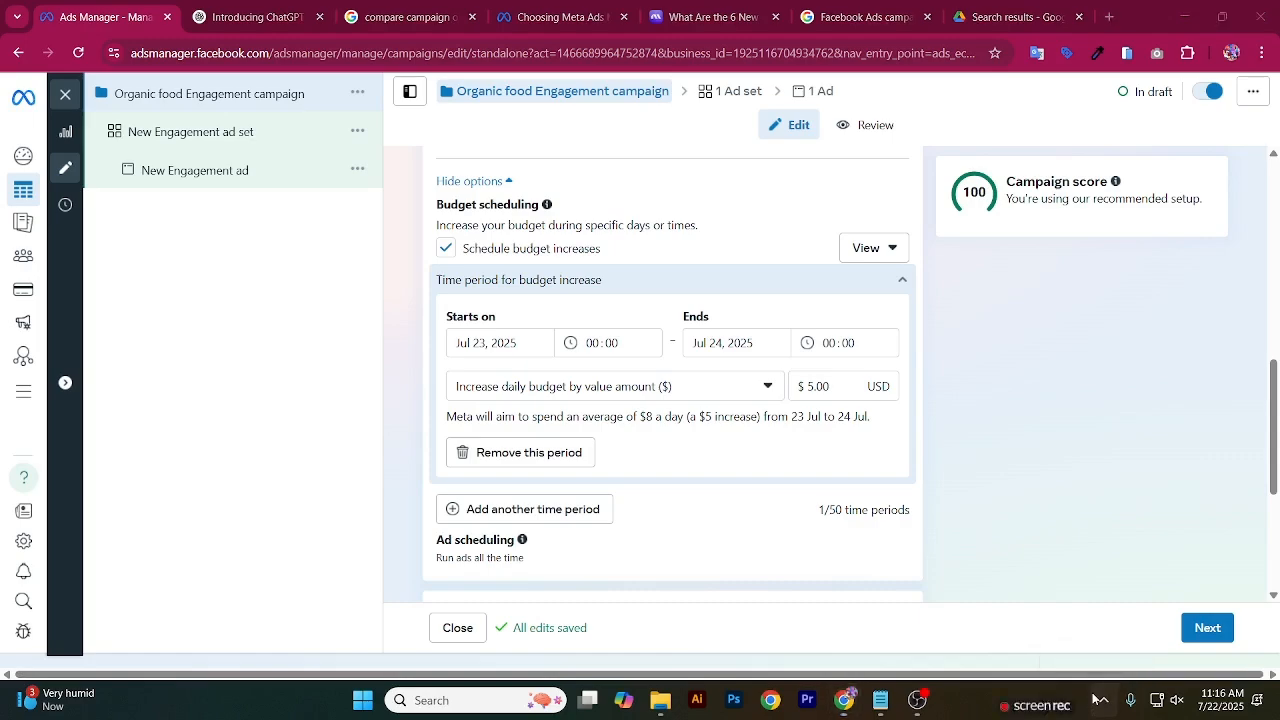
{"action": "left_click", "coordinate": [1036, 616]}
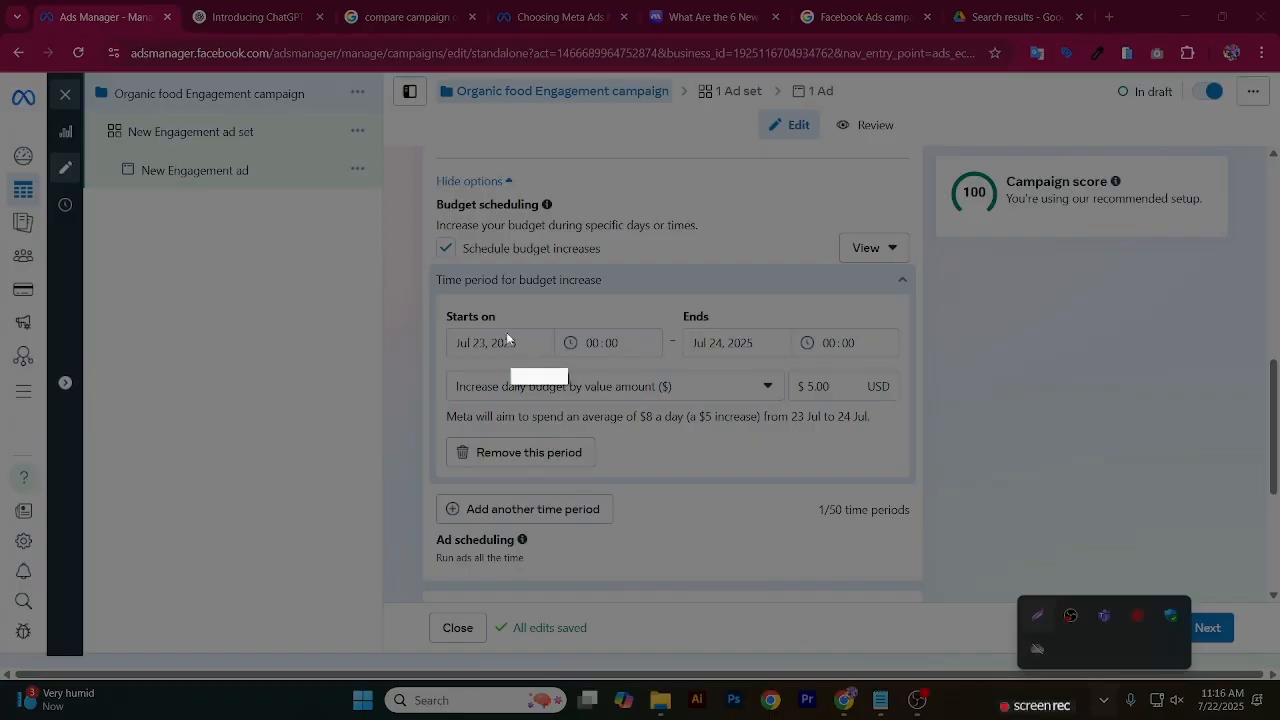
{"action": "mouse_move", "coordinate": [425, 164]}
{"action": "left_mouse_down"}
{"action": "mouse_move", "coordinate": [458, 240]}
{"action": "mouse_move", "coordinate": [690, 480]}
{"action": "mouse_move", "coordinate": [964, 495]}
{"action": "left_mouse_up"}
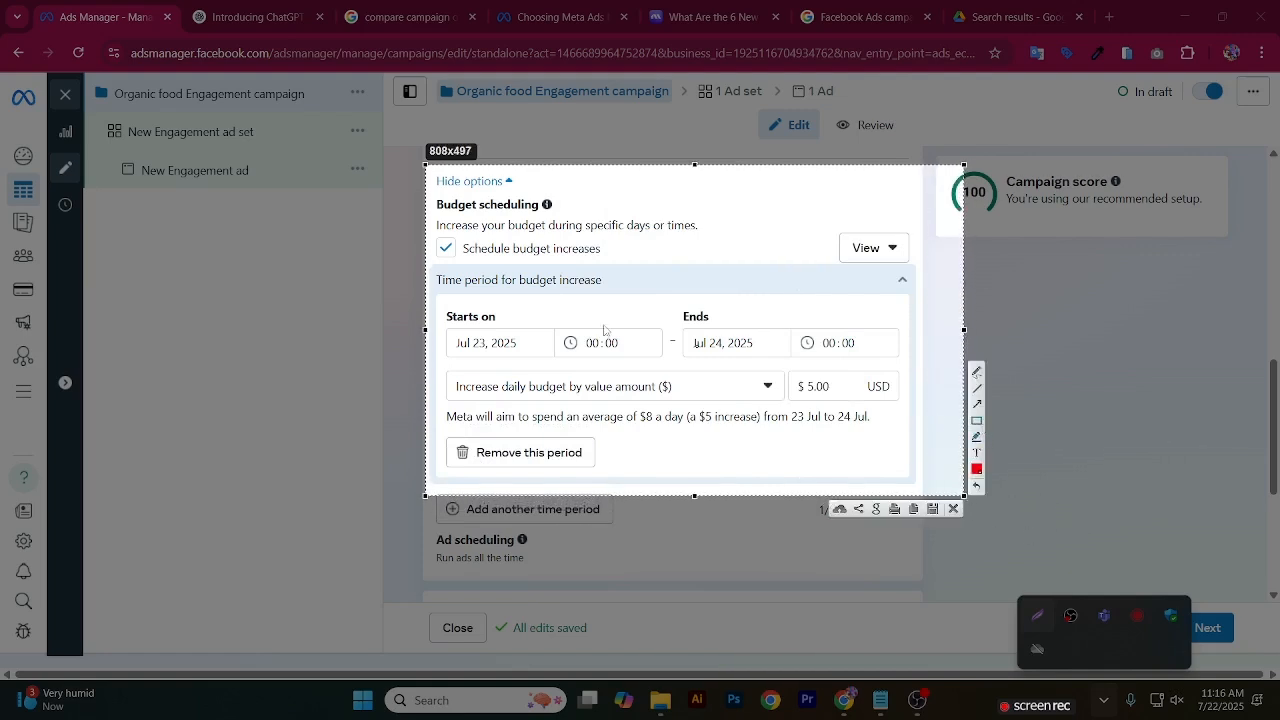
{"action": "left_click_drag", "start_coordinate": [434, 234], "coordinate": [467, 264]}
{"action": "mouse_move", "coordinate": [446, 328]}
{"action": "left_mouse_down"}
{"action": "mouse_move", "coordinate": [549, 357]}
{"action": "mouse_move", "coordinate": [652, 360]}
{"action": "mouse_move", "coordinate": [518, 358]}
{"action": "mouse_move", "coordinate": [539, 360]}
{"action": "mouse_move", "coordinate": [563, 343]}
{"action": "mouse_move", "coordinate": [655, 360]}
{"action": "mouse_move", "coordinate": [696, 336]}
{"action": "mouse_move", "coordinate": [758, 358]}
{"action": "mouse_move", "coordinate": [891, 362]}
{"action": "left_mouse_up"}
{"action": "mouse_move", "coordinate": [450, 373]}
{"action": "left_mouse_down"}
{"action": "mouse_move", "coordinate": [600, 412]}
{"action": "mouse_move", "coordinate": [905, 406]}
{"action": "left_mouse_up"}
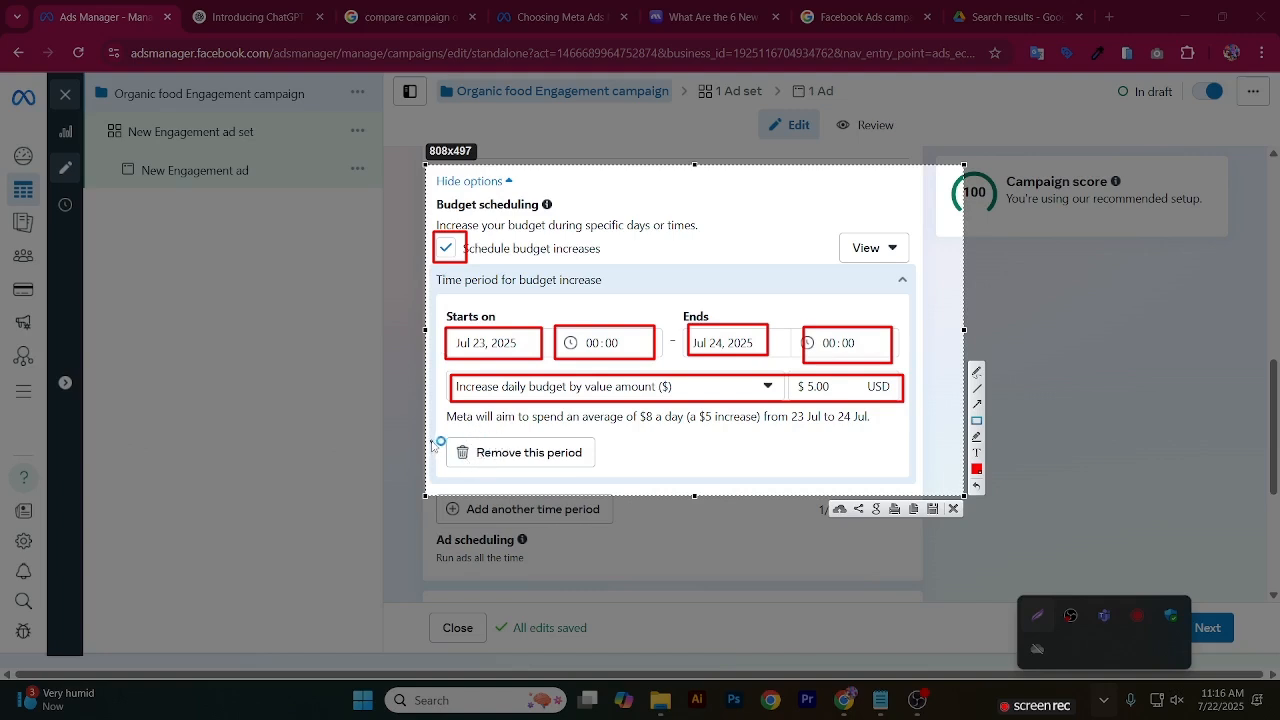
{"action": "mouse_move", "coordinate": [441, 434]}
{"action": "left_mouse_down"}
{"action": "mouse_move", "coordinate": [522, 468]}
{"action": "mouse_move", "coordinate": [609, 475]}
{"action": "left_mouse_up"}
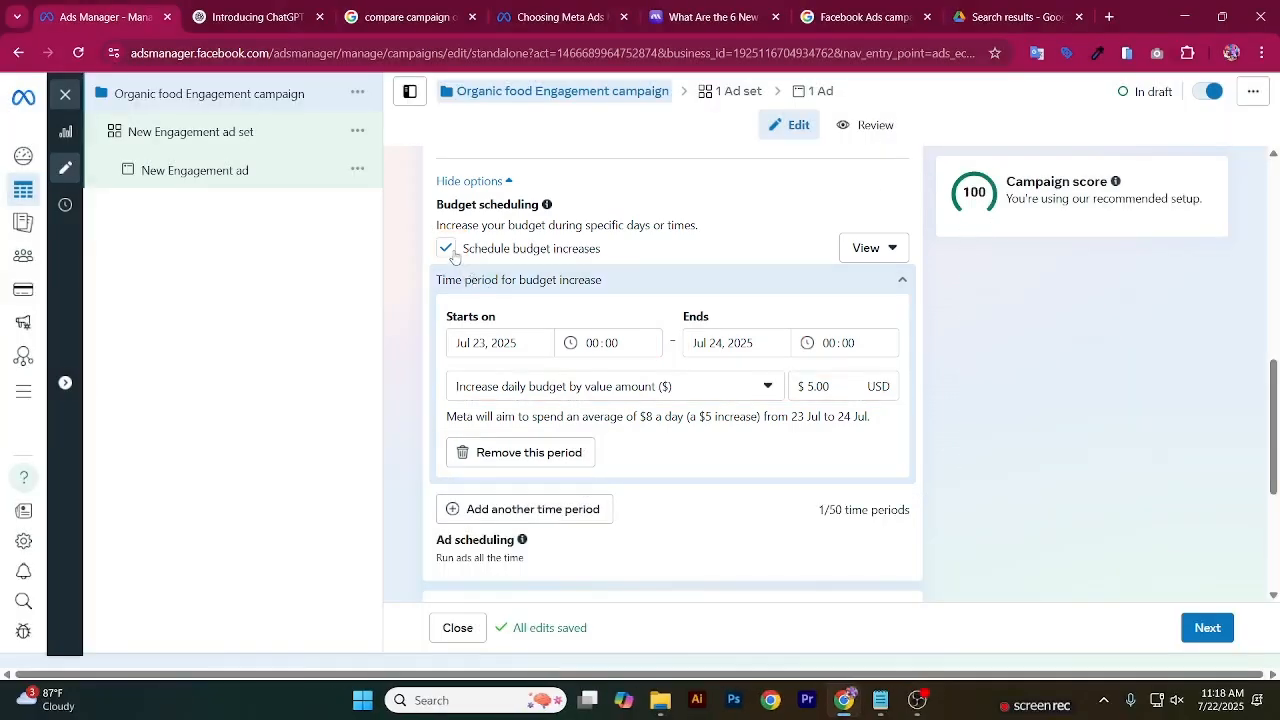
{"action": "left_click", "coordinate": [446, 249]}
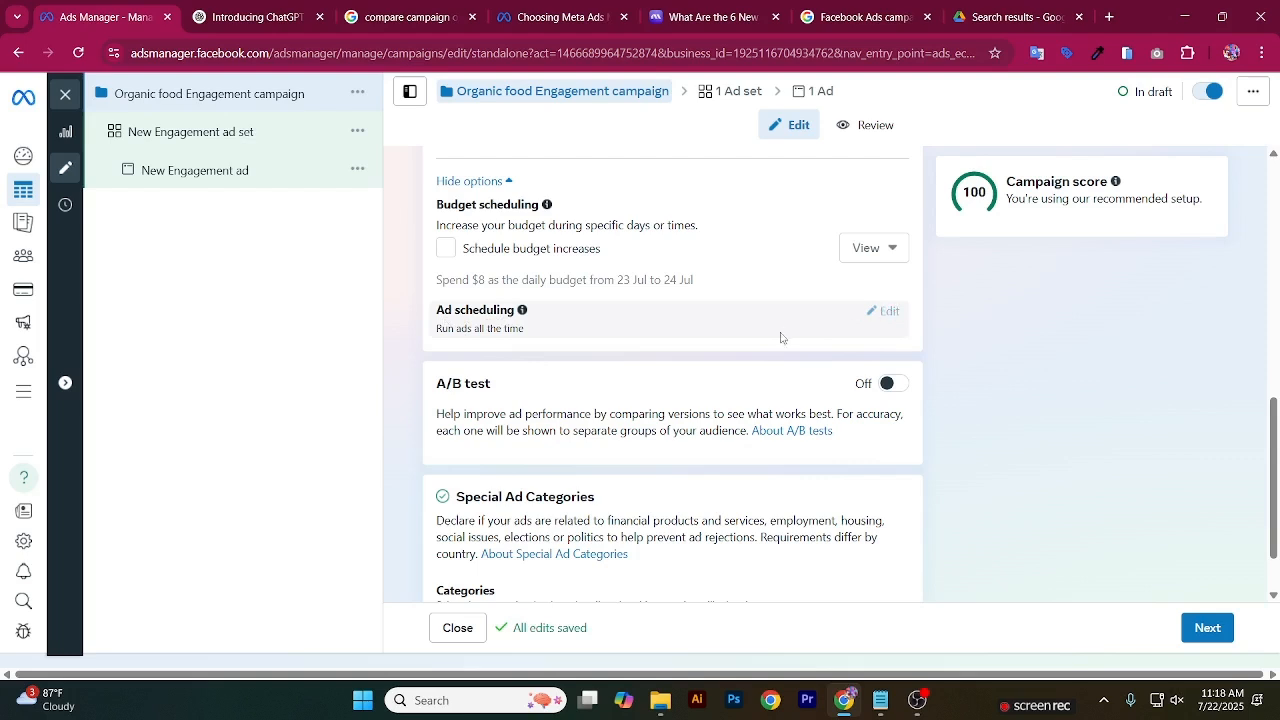
Proceed from the campaign settings to the ad set and rename it Organic Food Engagement Adset
{"action": "scroll", "coordinate": [772, 340], "scroll_direction": "down", "scroll_amount": 1}
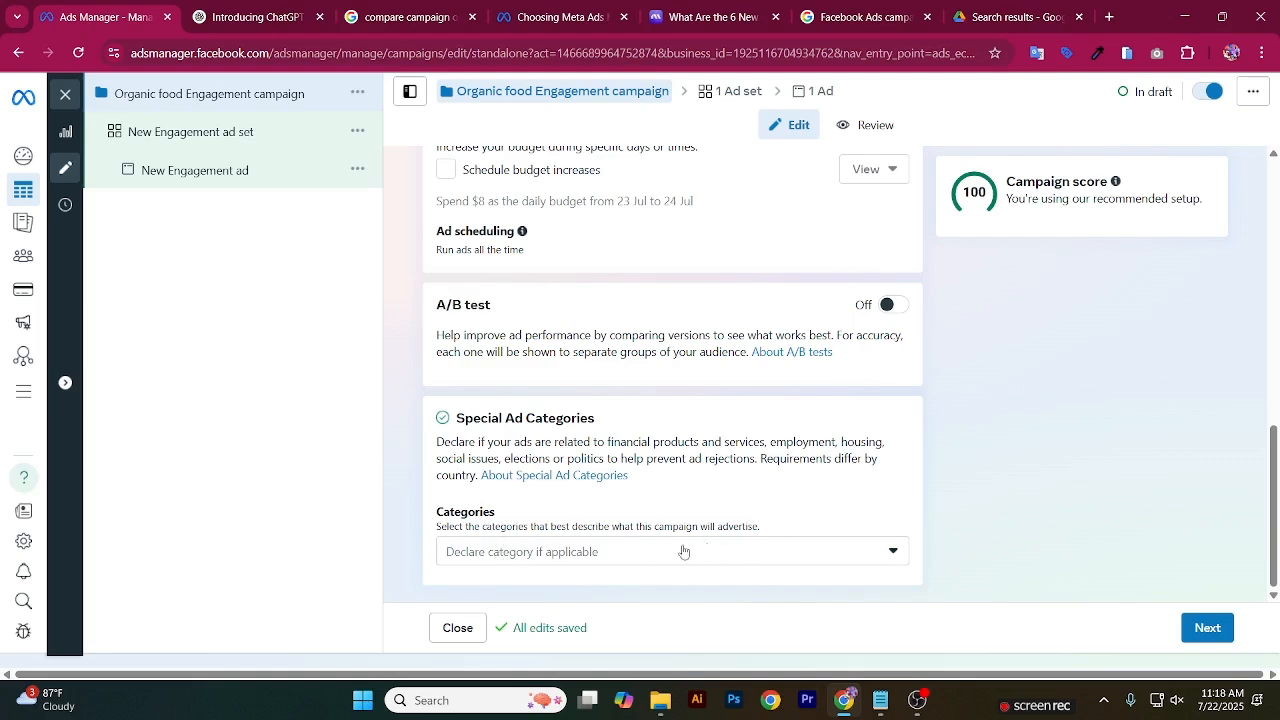
{"action": "left_click", "coordinate": [1207, 628]}
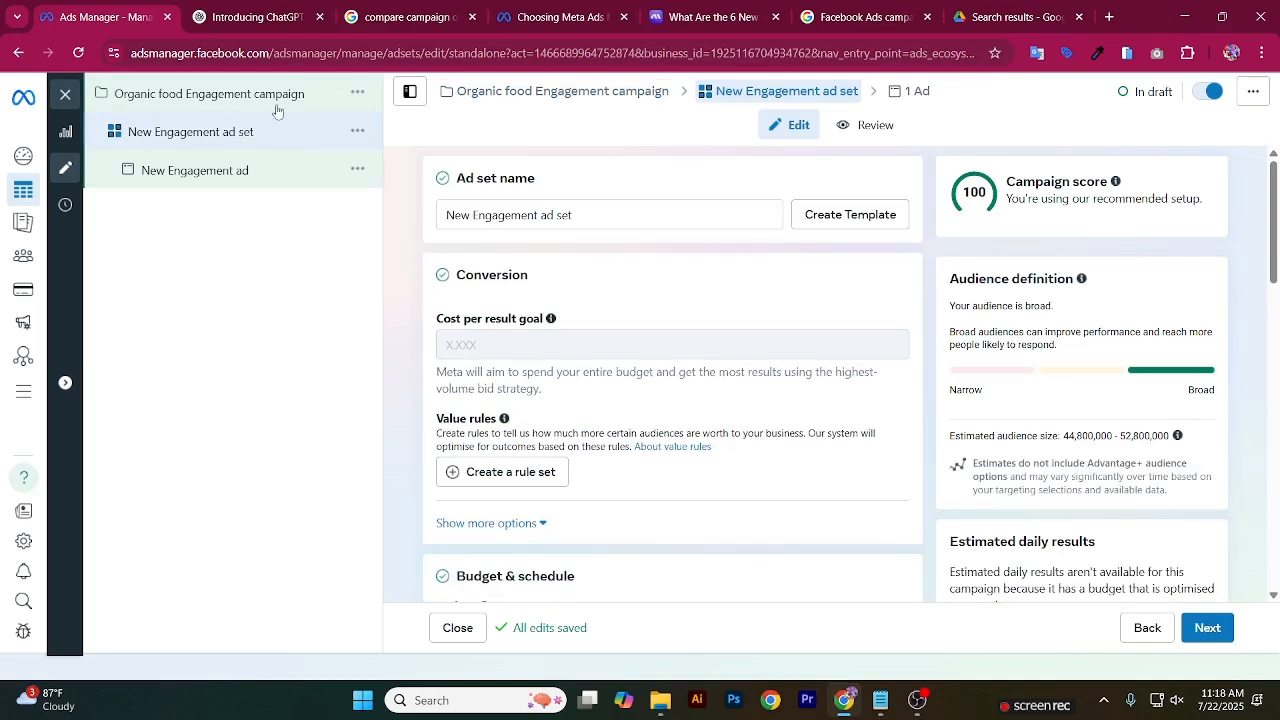
{"action": "double_click", "coordinate": [470, 215]}
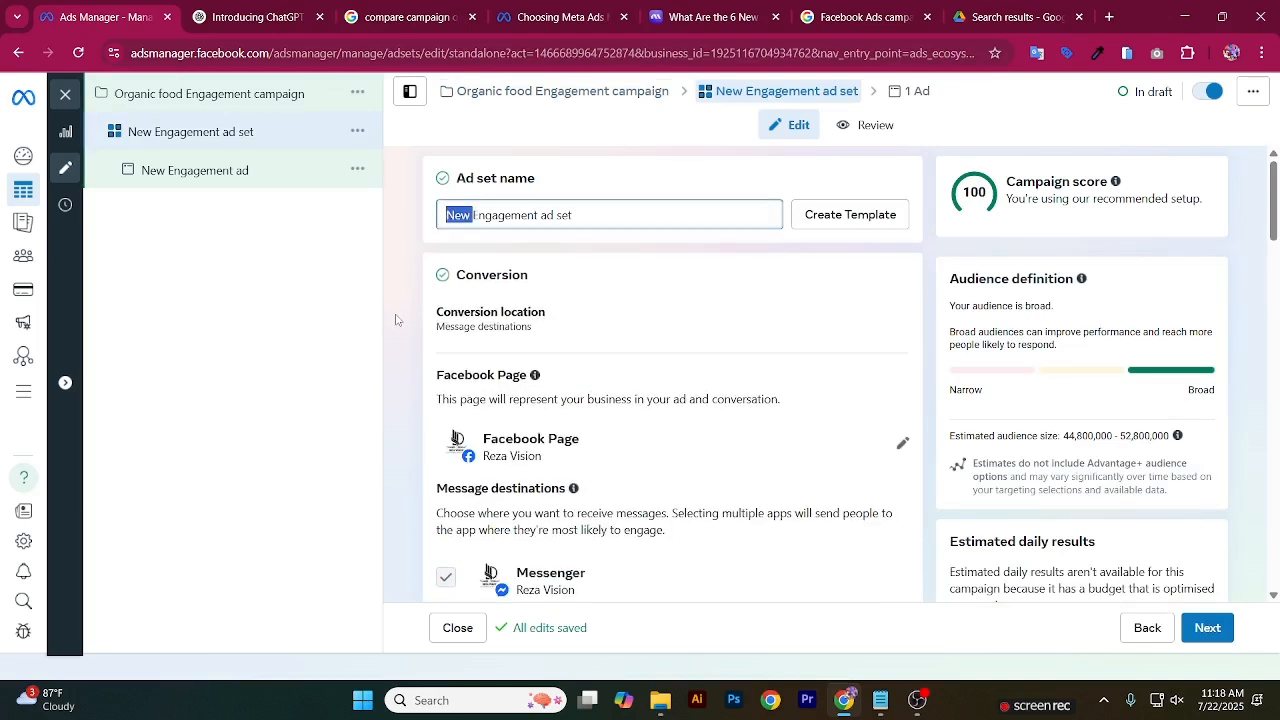
{"action": "type", "text": "Orga"}
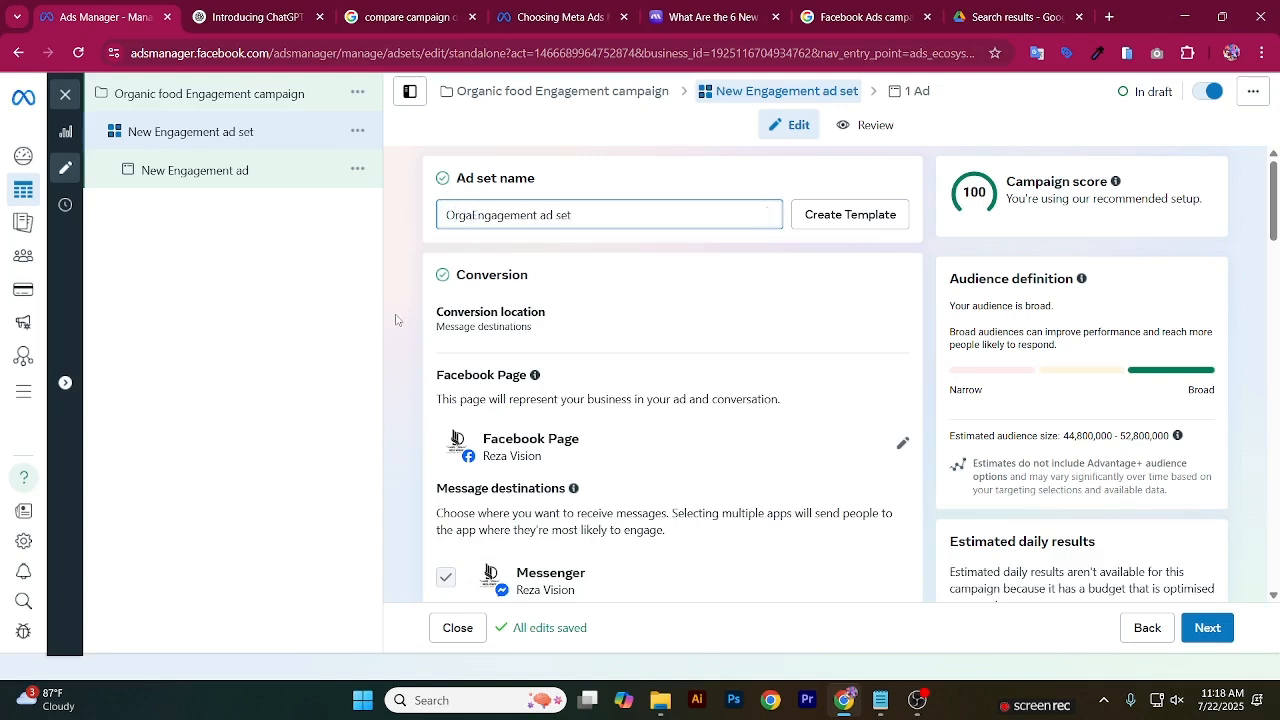
{"action": "type", "text": "nic"}
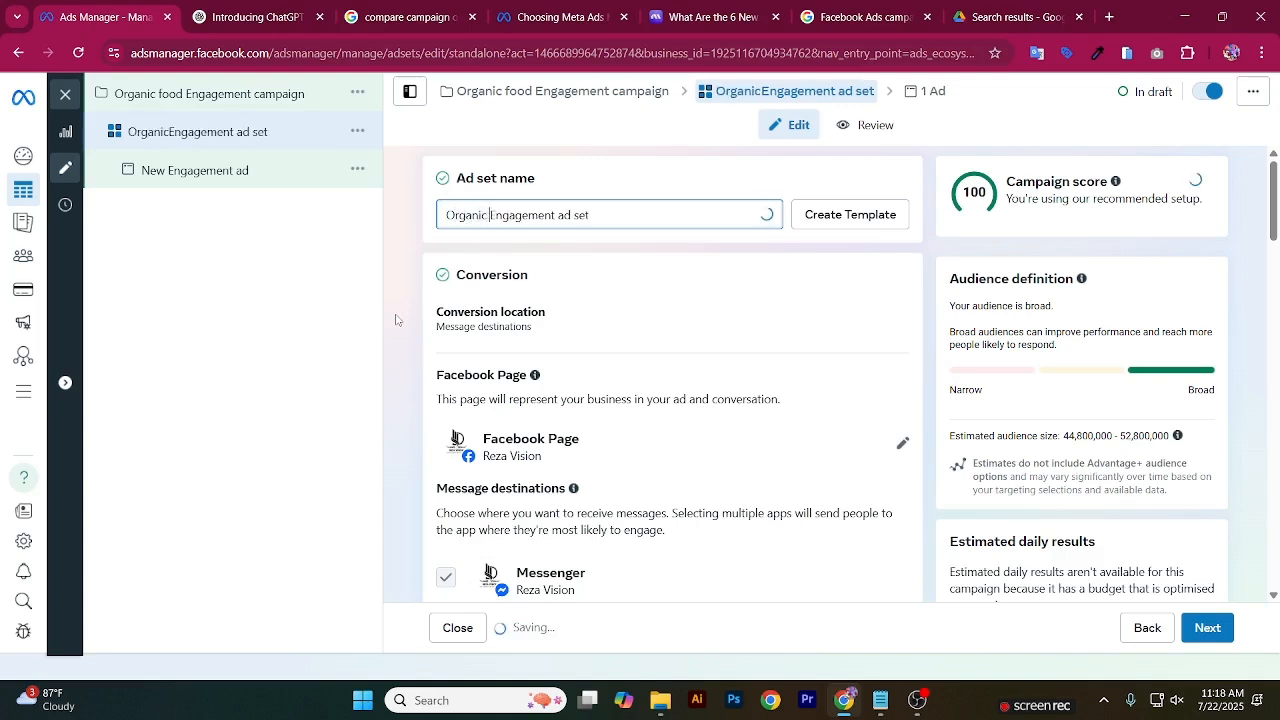
{"action": "type", "text": "od"}
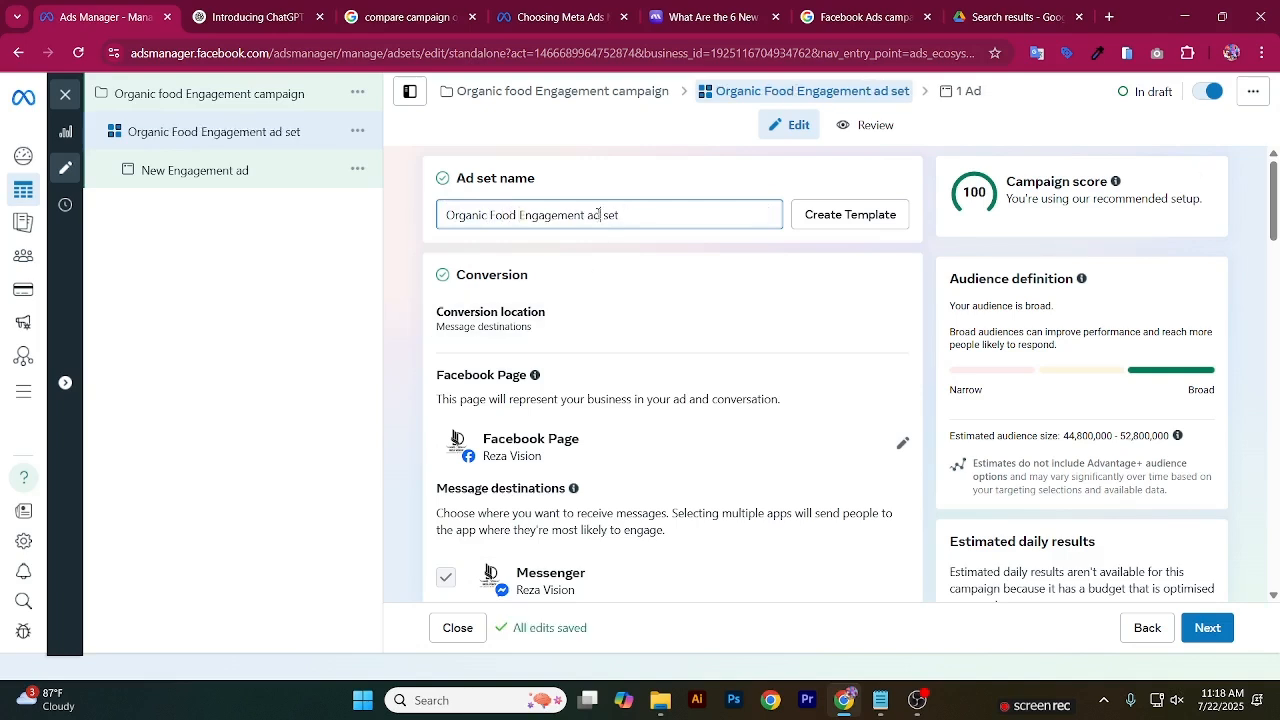
{"action": "left_click_drag", "start_coordinate": [588, 214], "coordinate": [626, 215]}
{"action": "type", "text": "Adset"}
{"action": "left_click", "coordinate": [660, 277]}
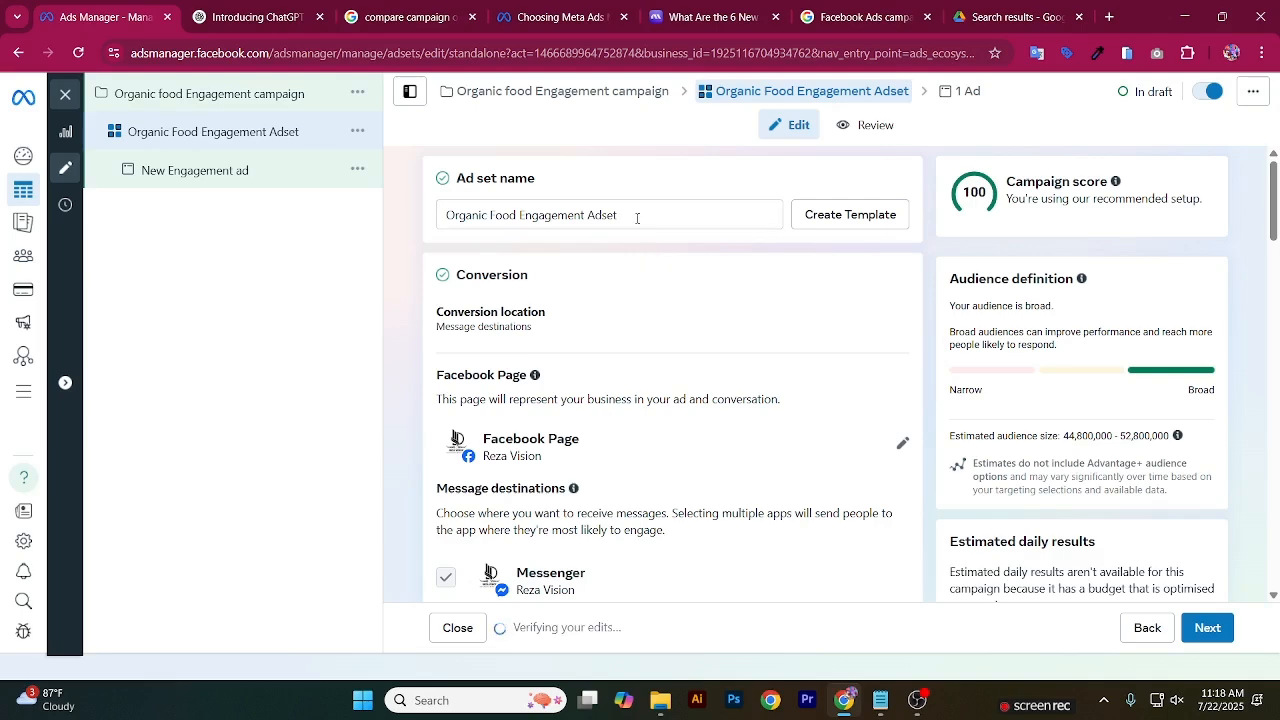
Add Instagram and WhatsApp to Messenger as message destinations for the ad set
{"action": "scroll", "coordinate": [637, 218], "scroll_direction": "down", "scroll_amount": 2}
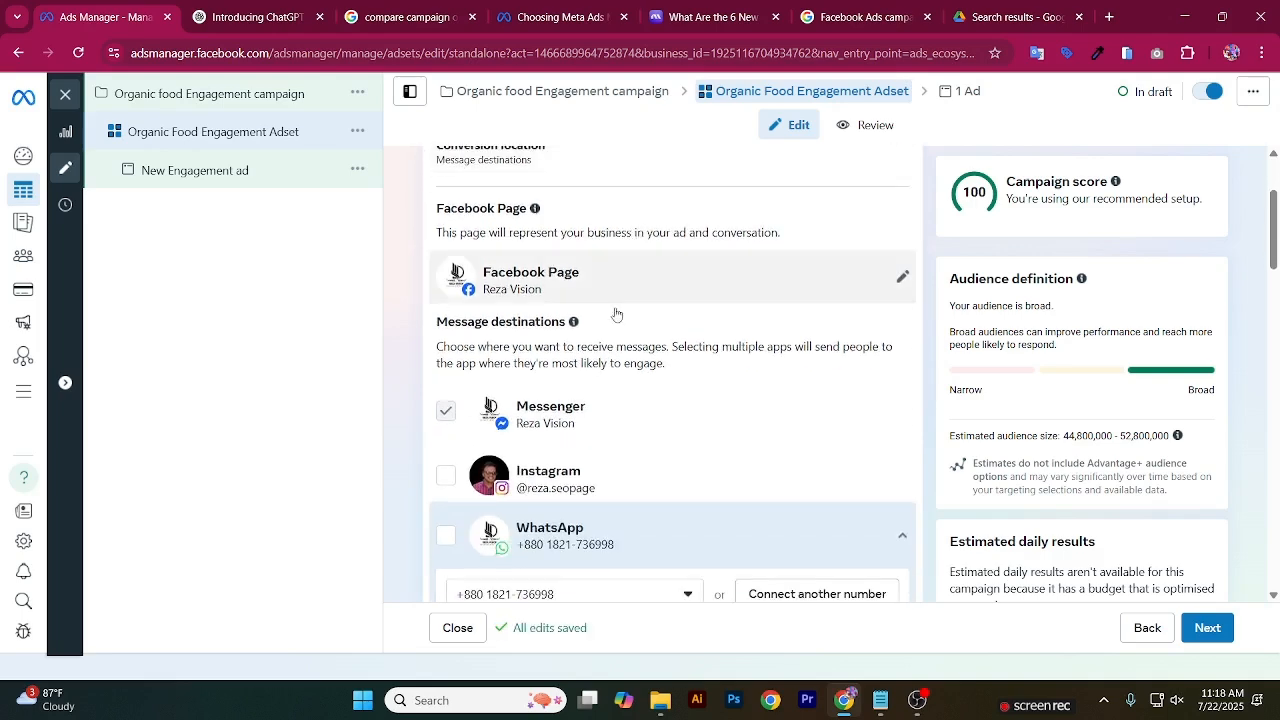
{"action": "scroll", "coordinate": [609, 324], "scroll_direction": "down", "scroll_amount": 1}
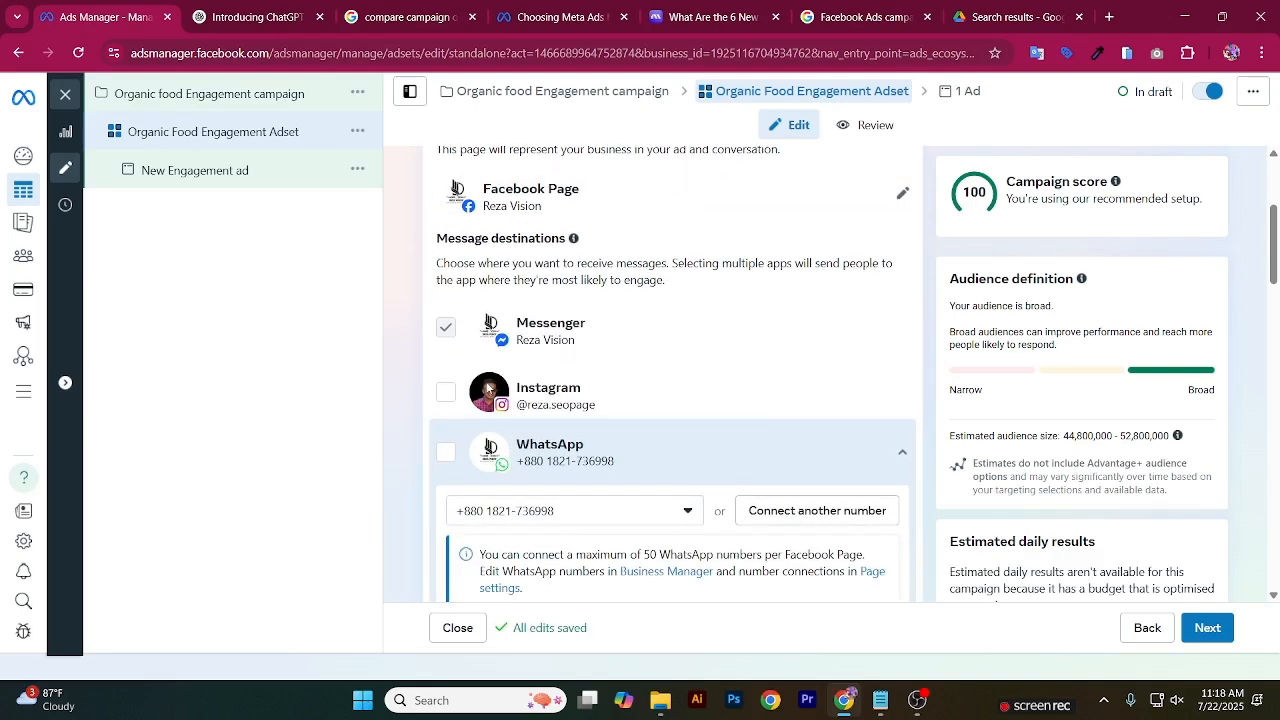
{"action": "left_click", "coordinate": [446, 393]}
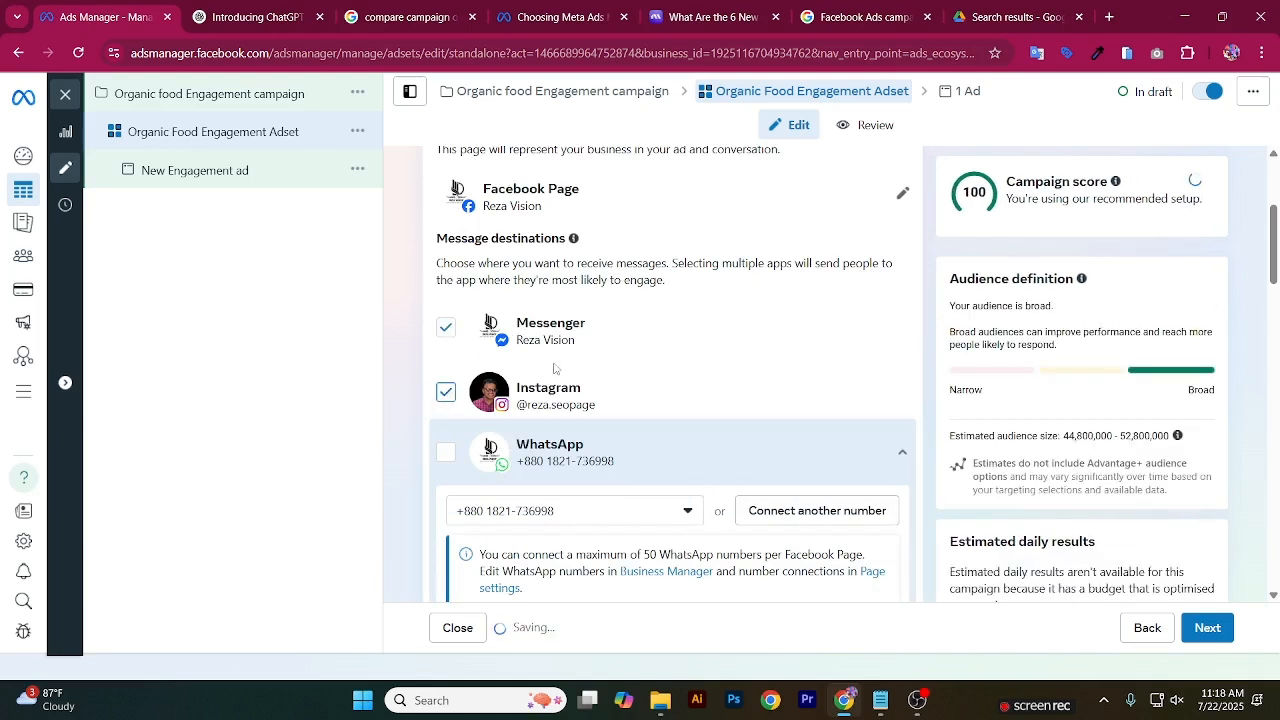
{"action": "left_click", "coordinate": [447, 456]}
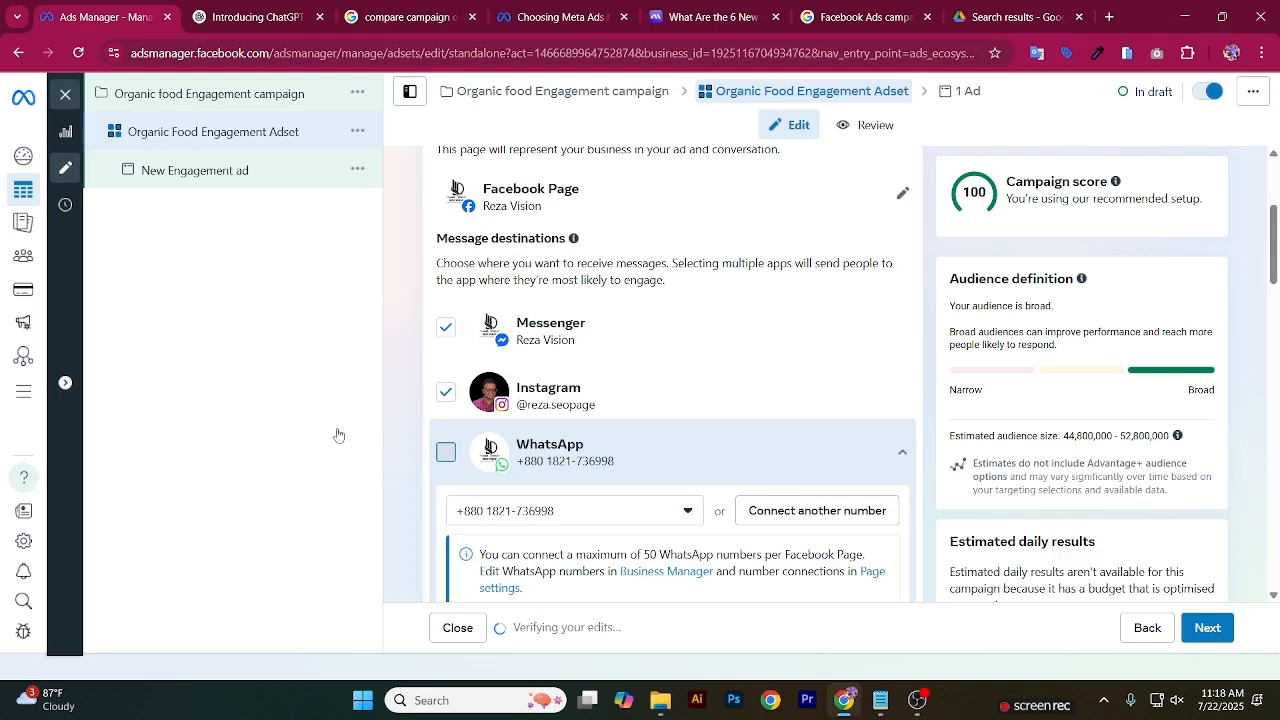
{"action": "scroll", "coordinate": [546, 441], "scroll_direction": "down", "scroll_amount": 2}
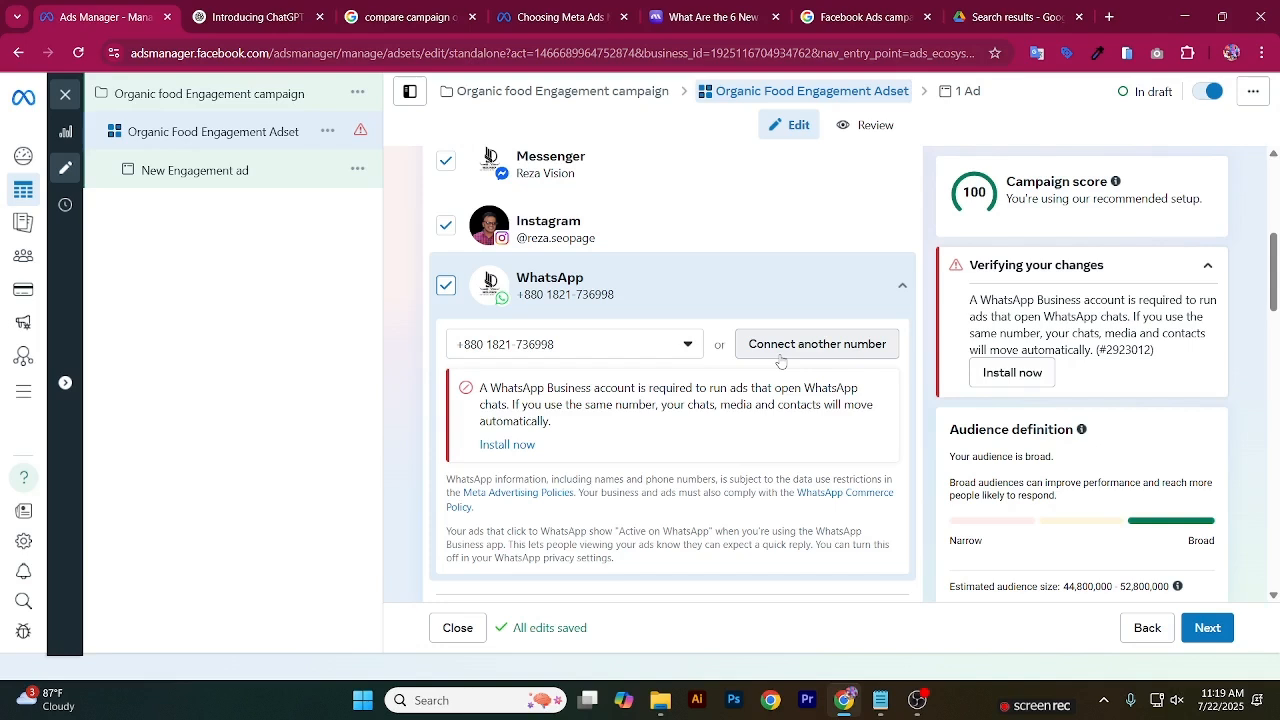
{"action": "left_click", "coordinate": [918, 700]}
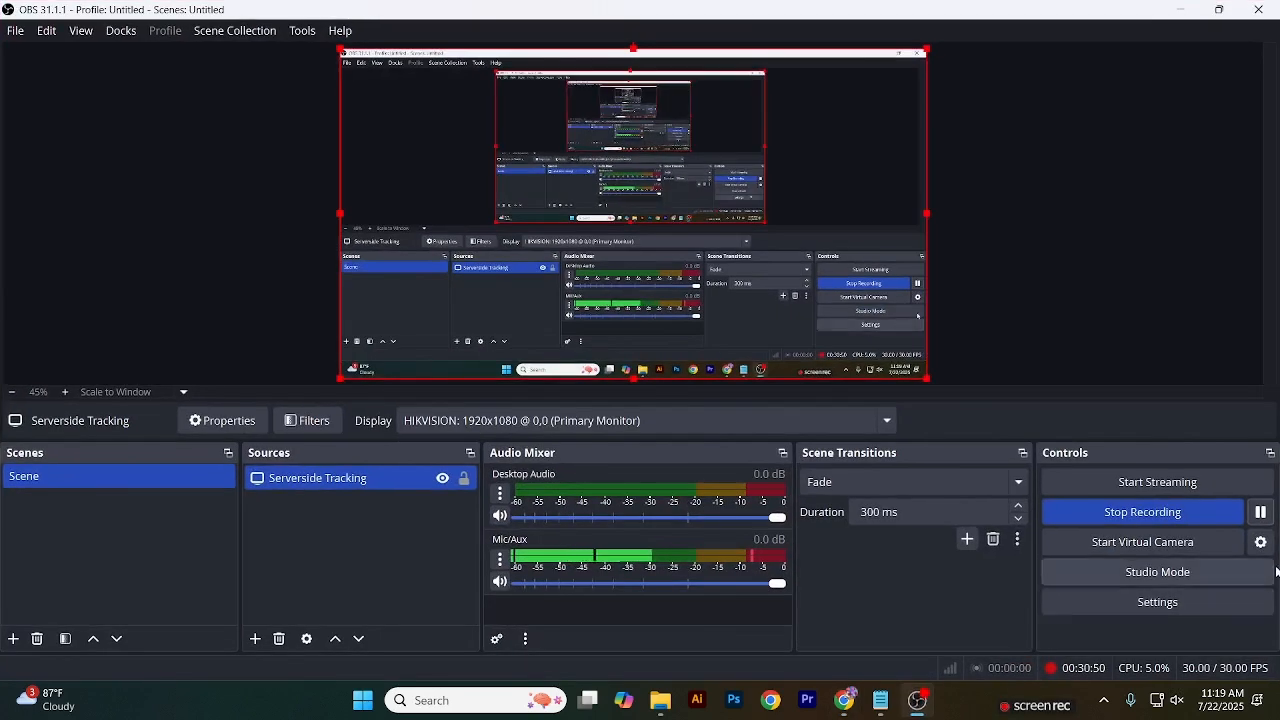
{"action": "left_click", "coordinate": [1261, 512]}
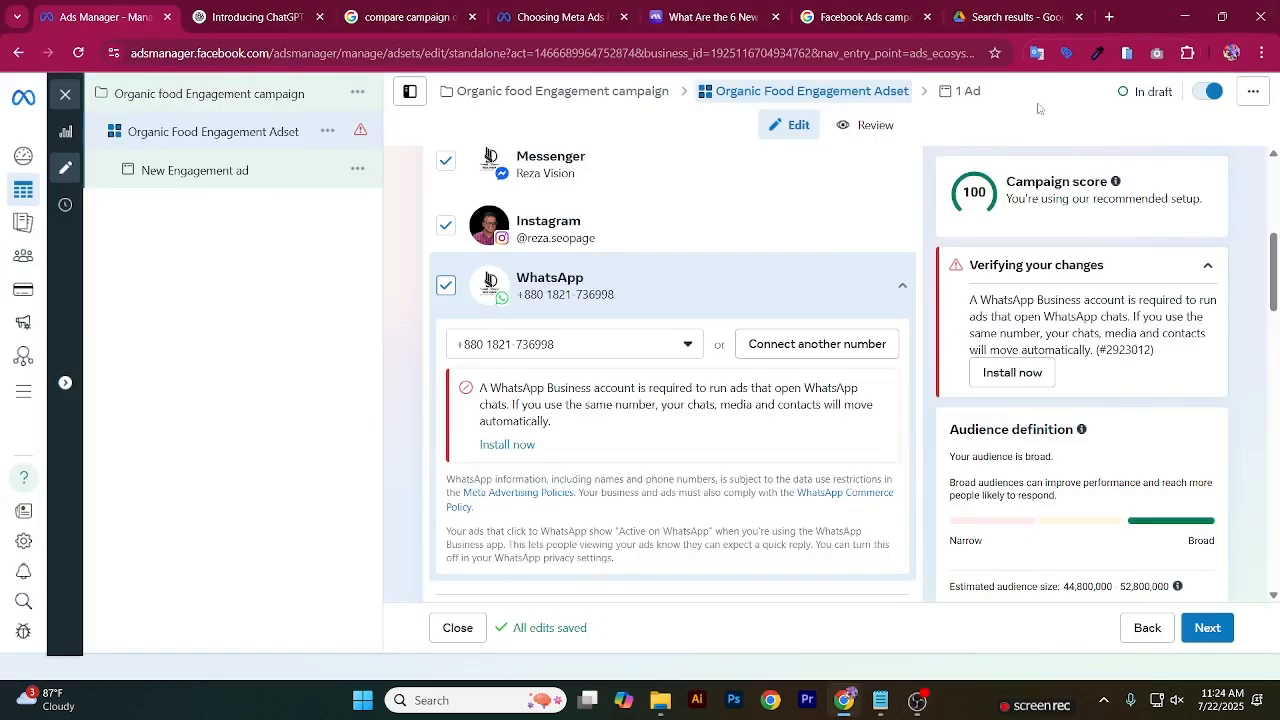
Reselect the WhatsApp destination and start the WhatsApp Business connection using the prefilled country and phone number
{"action": "scroll", "coordinate": [726, 405], "scroll_direction": "up", "scroll_amount": 1}
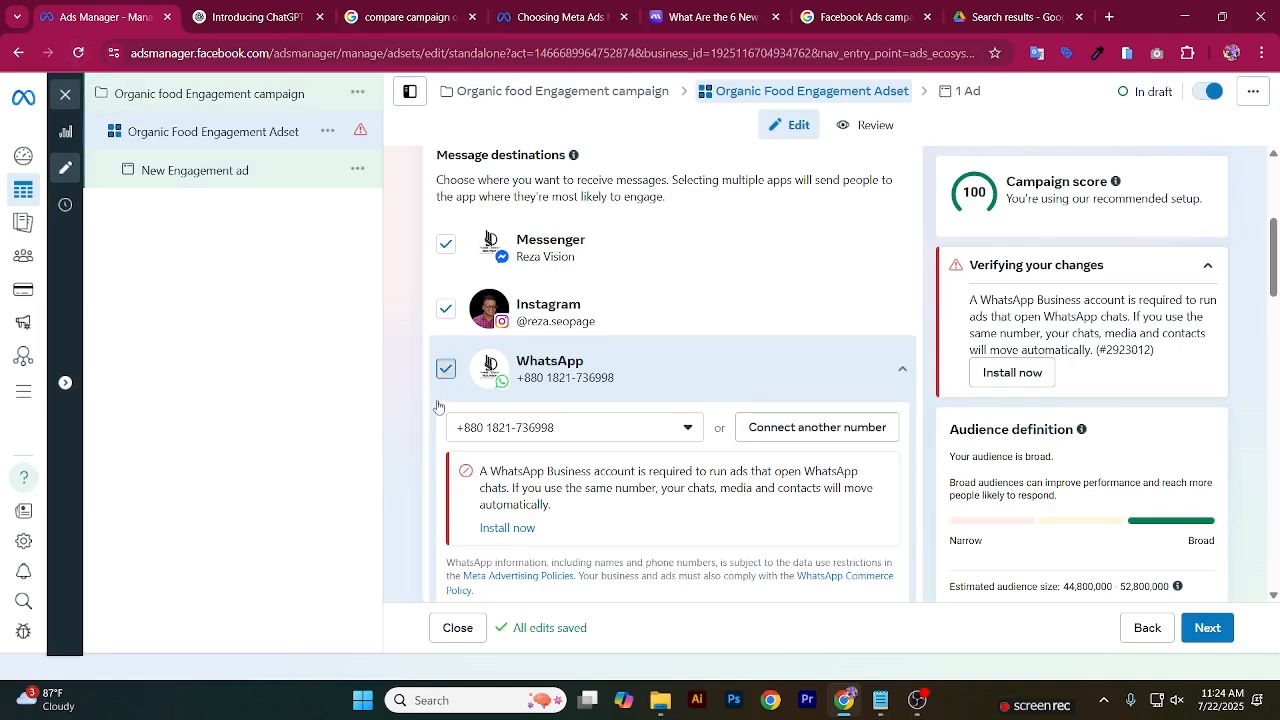
{"action": "left_click", "coordinate": [446, 369]}
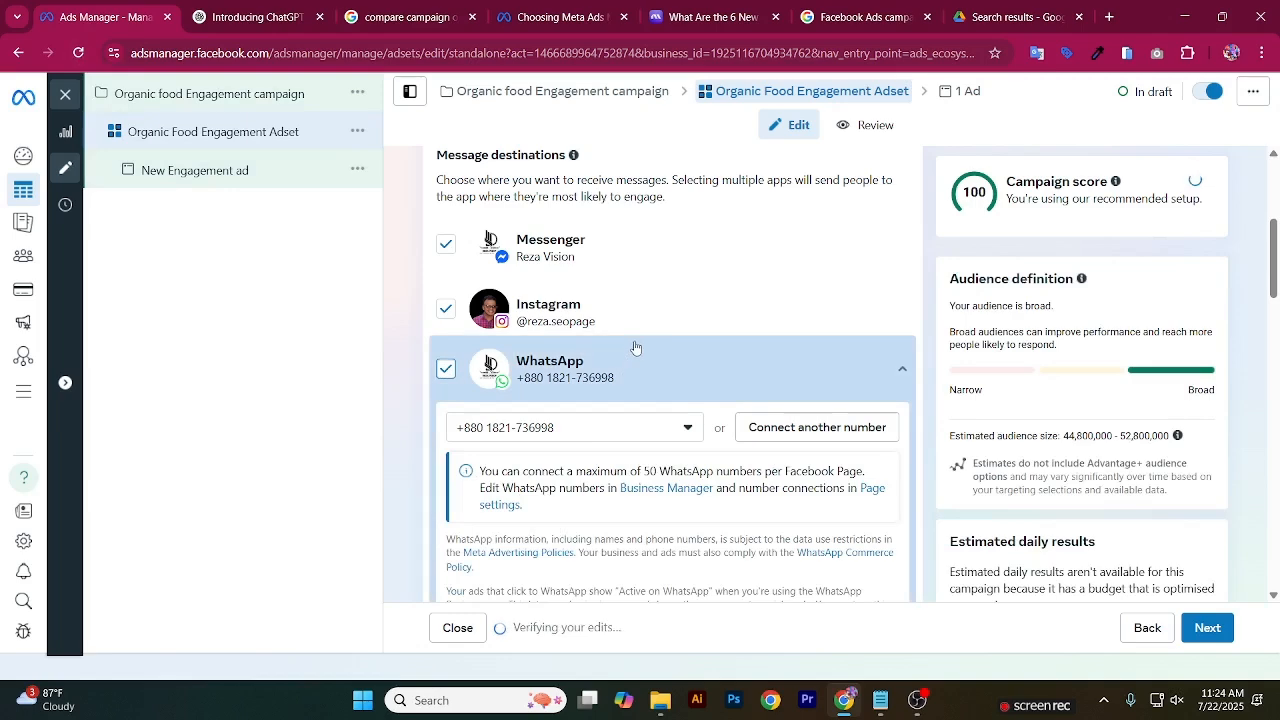
{"action": "scroll", "coordinate": [637, 360], "scroll_direction": "down", "scroll_amount": 4}
{"action": "scroll", "coordinate": [633, 377], "scroll_direction": "up", "scroll_amount": 2}
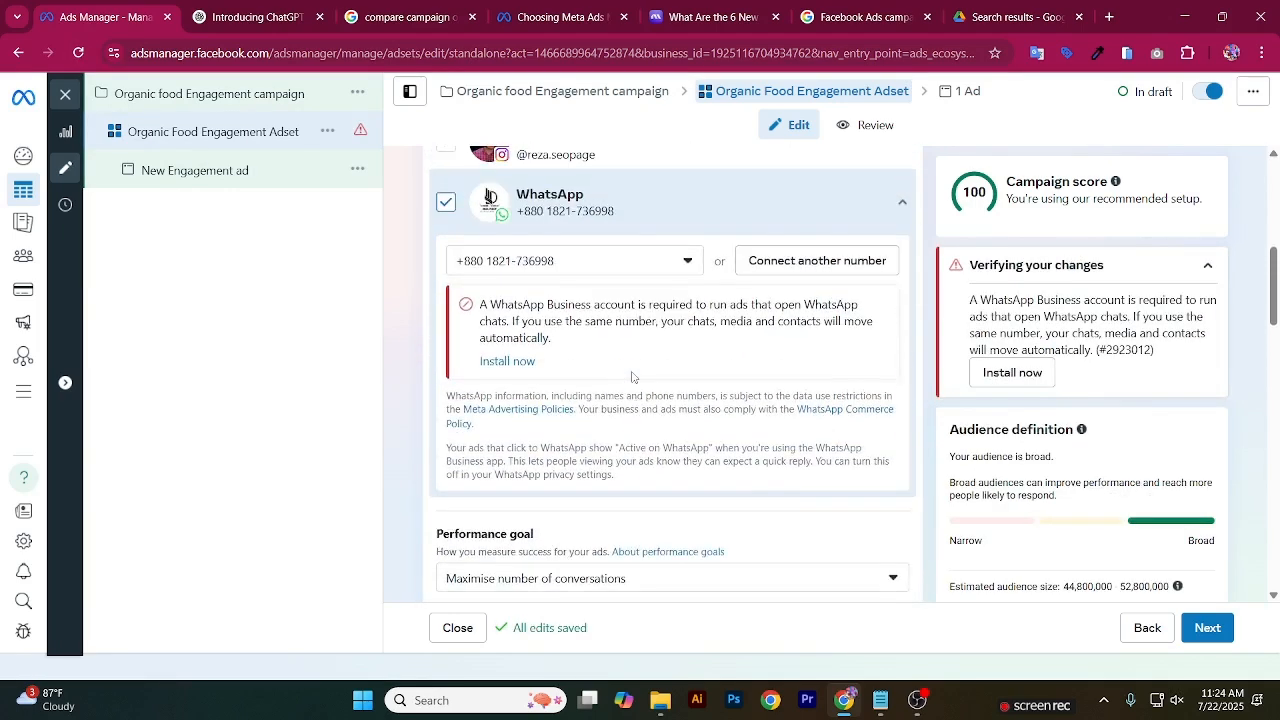
{"action": "left_click", "coordinate": [517, 364]}
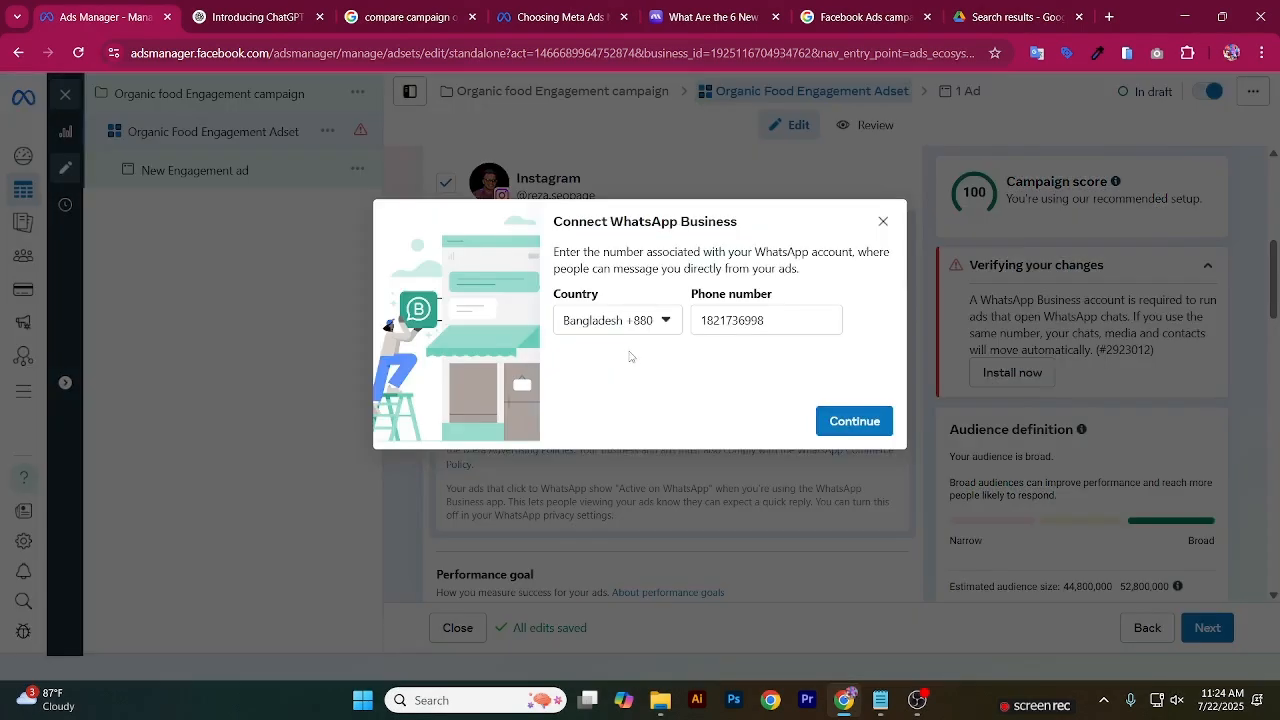
{"action": "left_click", "coordinate": [851, 422]}
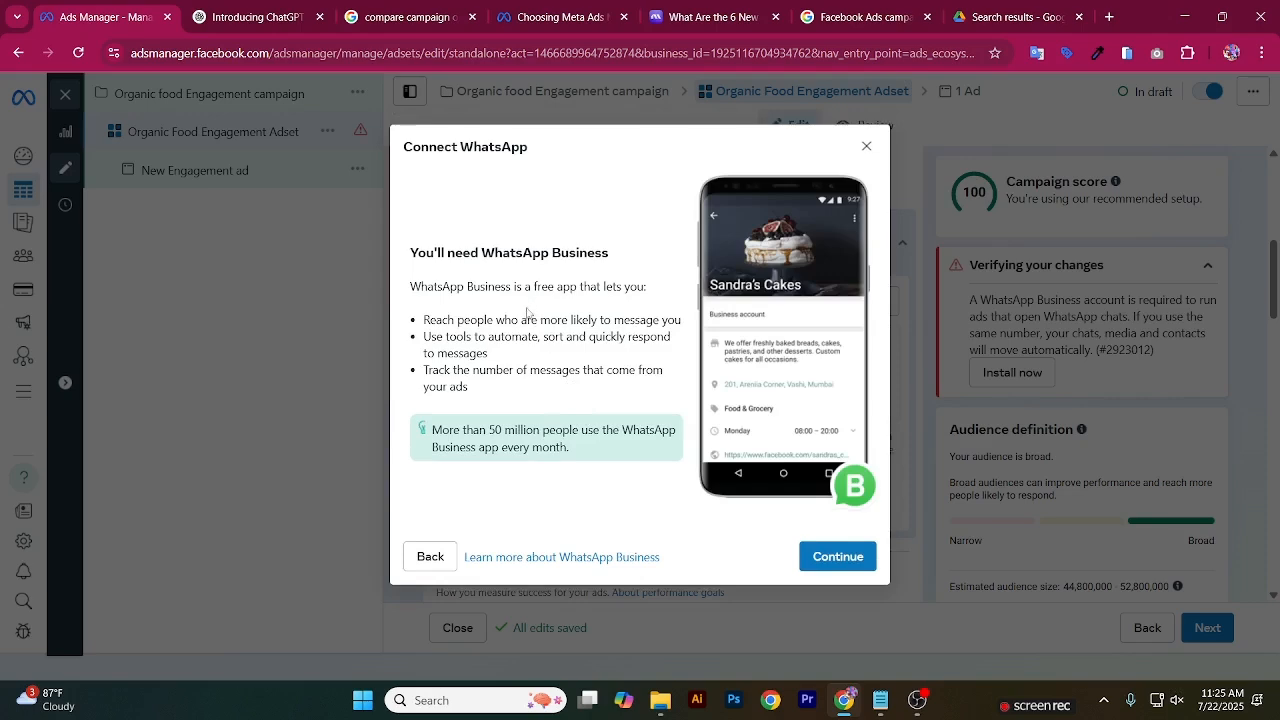
{"action": "left_click", "coordinate": [839, 550]}
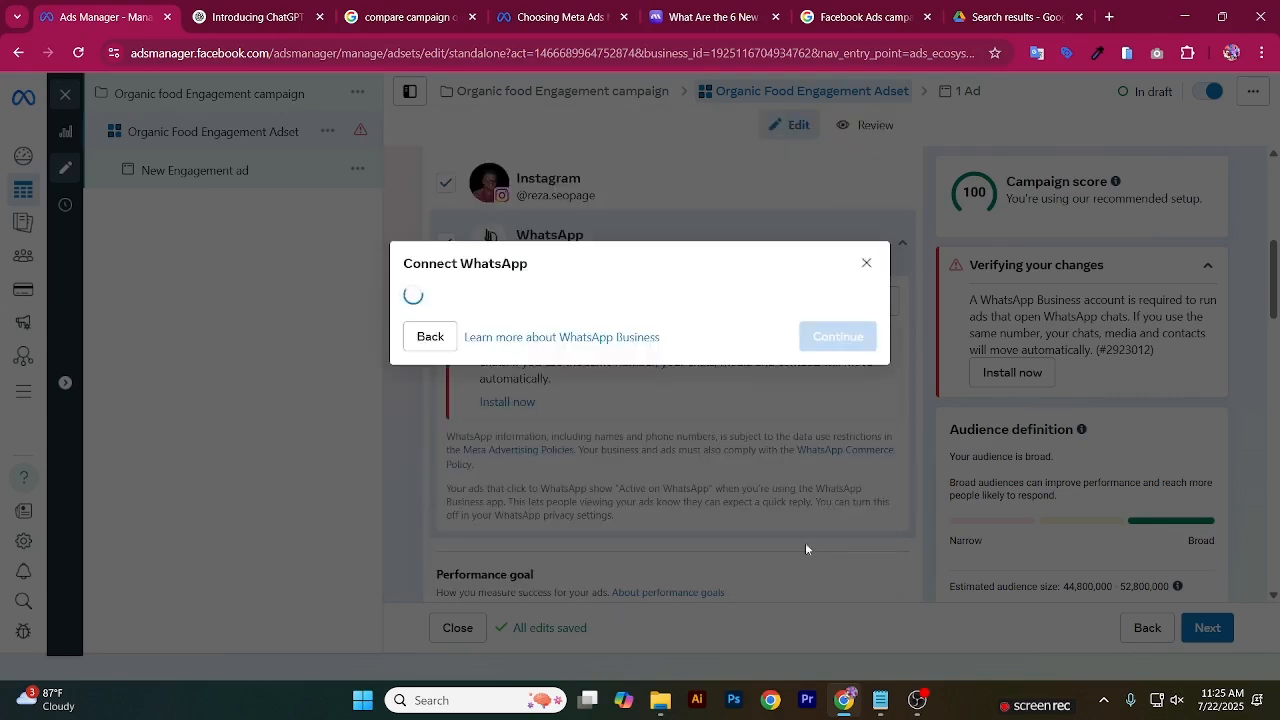
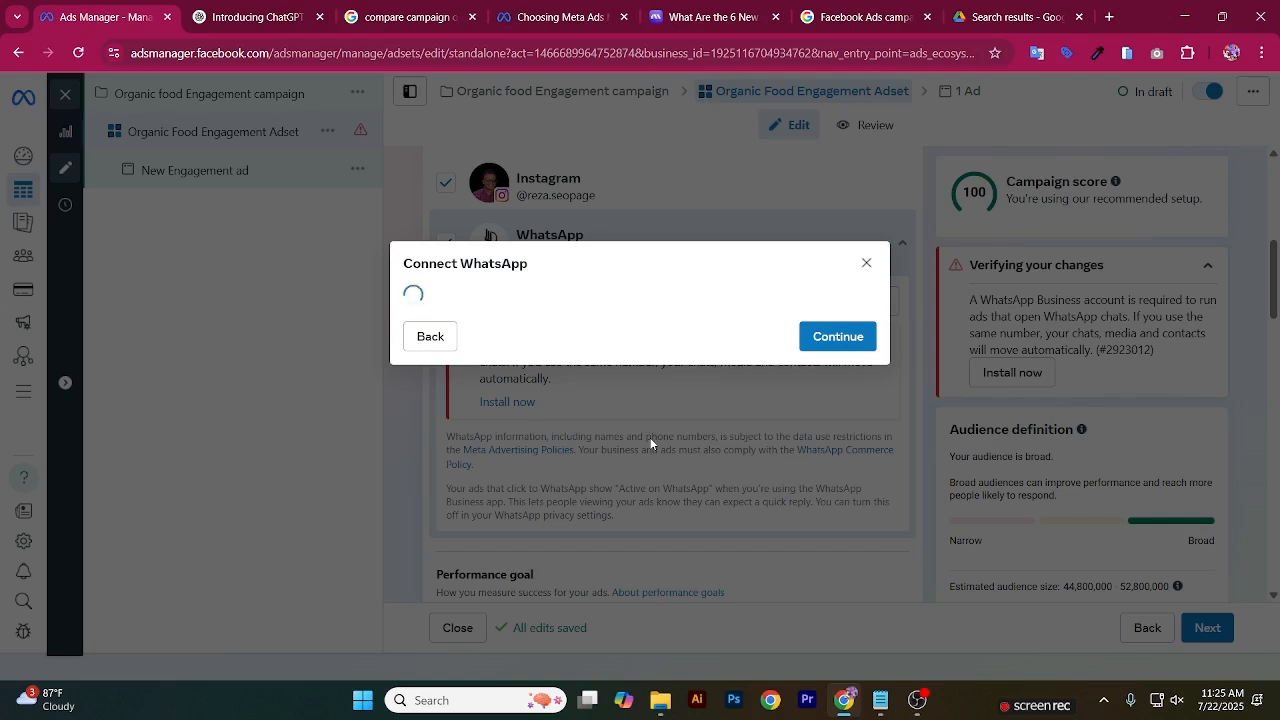
Continue the WhatsApp Business connection and collapse the WhatsApp destination's details in the ad set
{"action": "left_click", "coordinate": [829, 344]}
{"action": "left_click", "coordinate": [917, 700]}
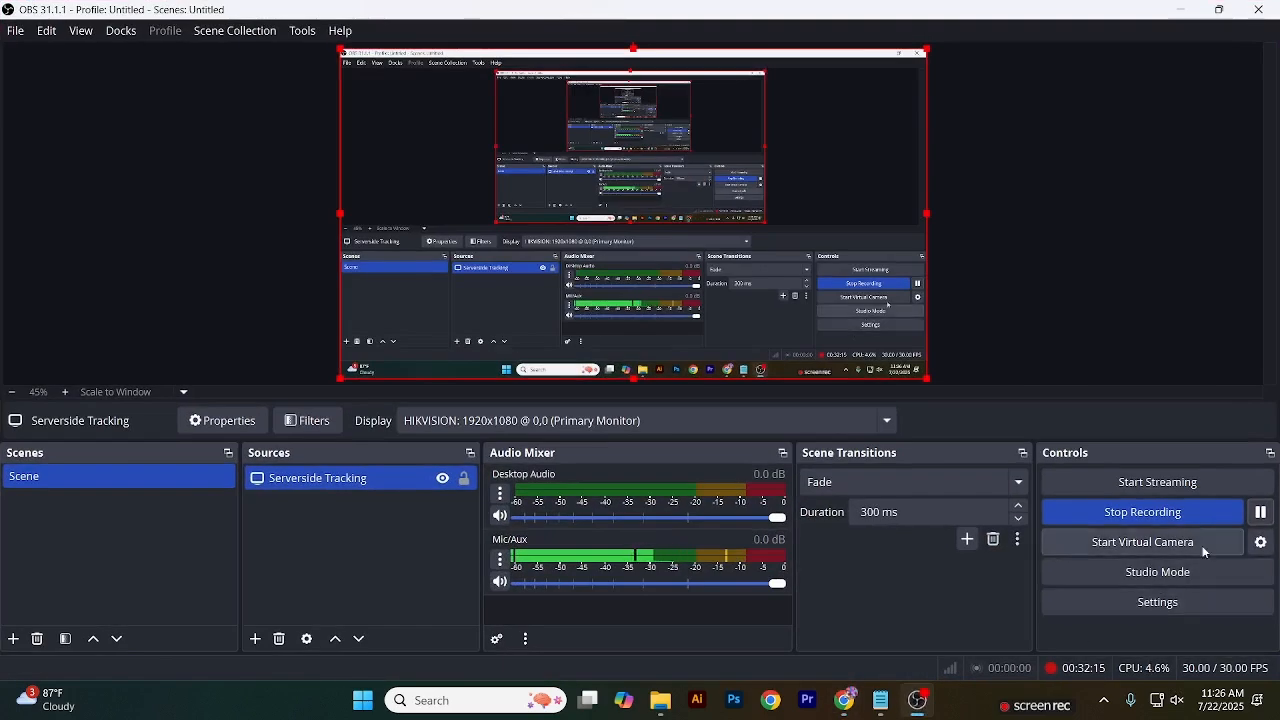
{"action": "left_click", "coordinate": [1190, 12]}
{"action": "scroll", "coordinate": [674, 351], "scroll_direction": "up", "scroll_amount": 2}
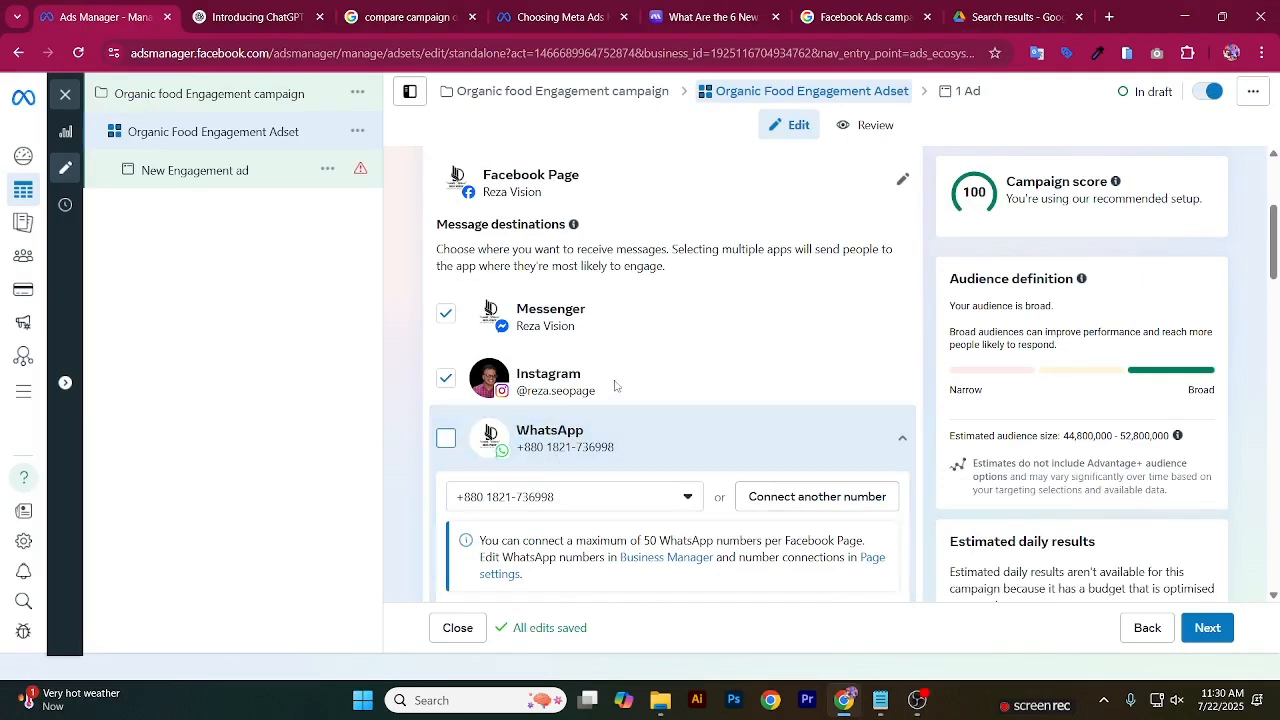
{"action": "left_click", "coordinate": [902, 440]}
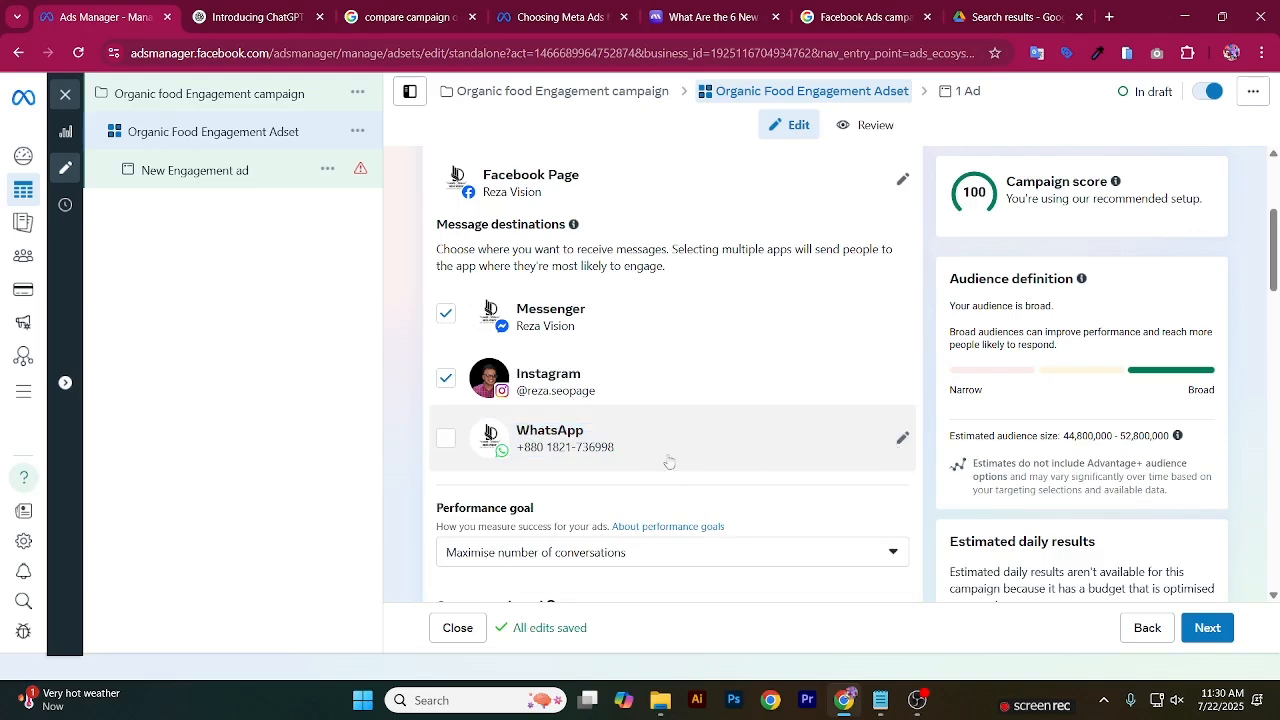
Highlight the Performance goal heading in the ad set's conversion settings
{"action": "scroll", "coordinate": [665, 455], "scroll_direction": "down", "scroll_amount": 2}
{"action": "scroll", "coordinate": [455, 386], "scroll_direction": "down", "scroll_amount": 1}
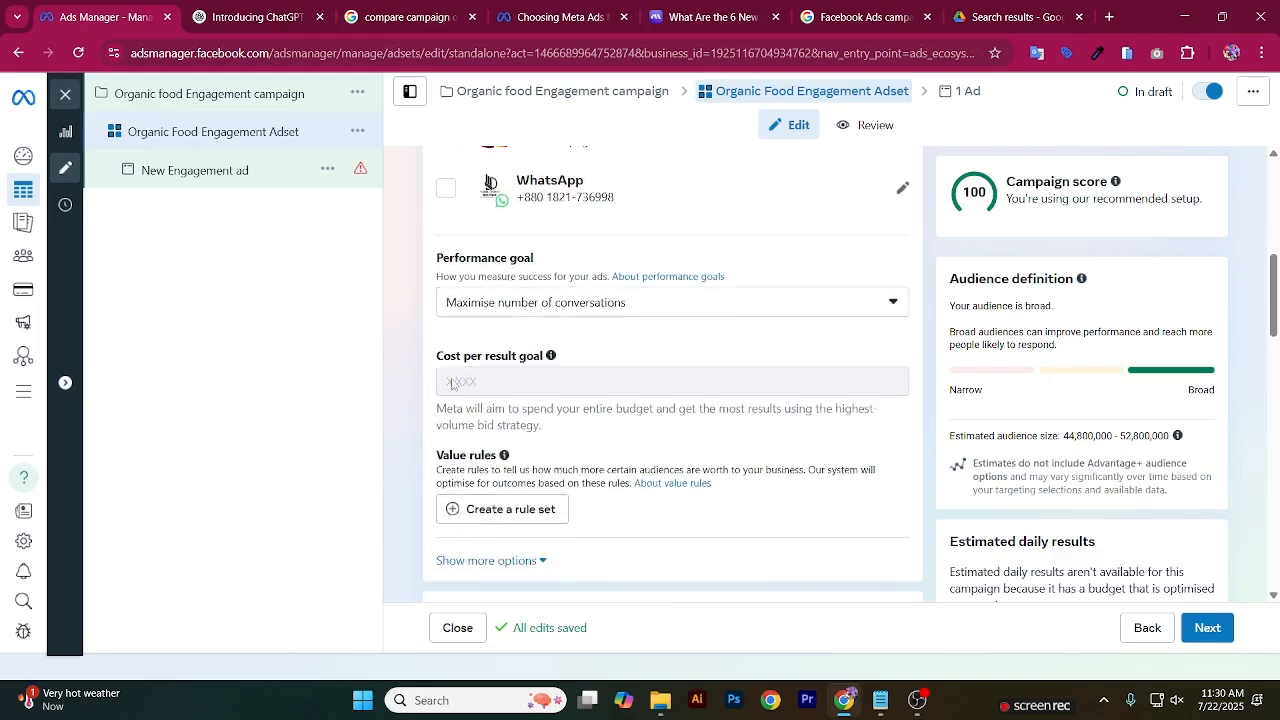
{"action": "left_click_drag", "start_coordinate": [434, 263], "coordinate": [538, 262]}
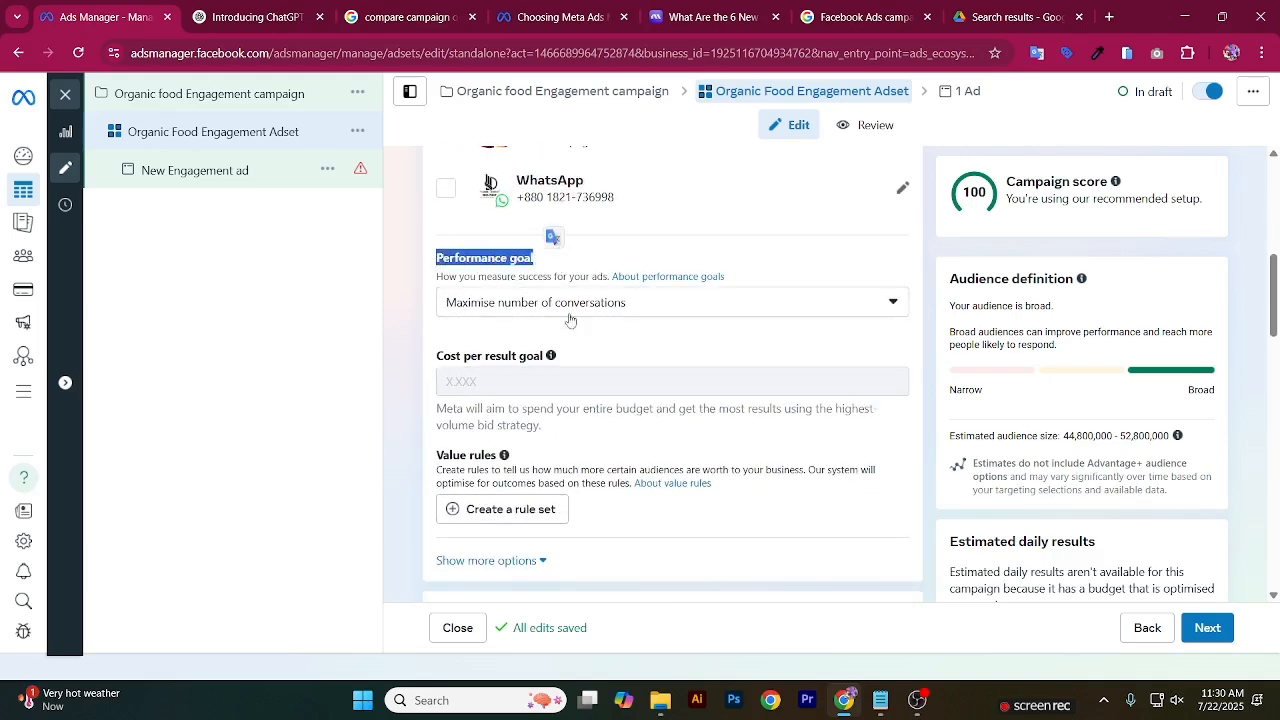
Copy the first help article link from the Day-18.txt notes and open it in a new Chrome tab, closing the Drive search results
{"action": "left_click", "coordinate": [565, 17]}
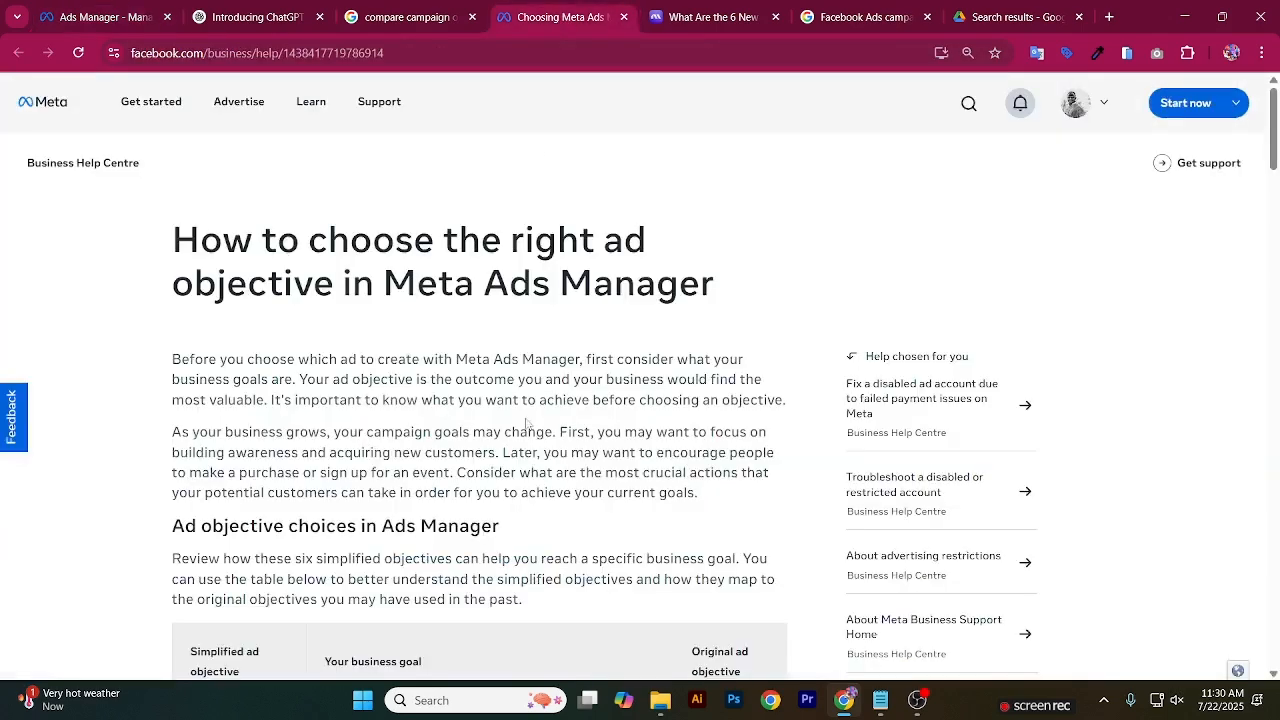
{"action": "left_click", "coordinate": [880, 700]}
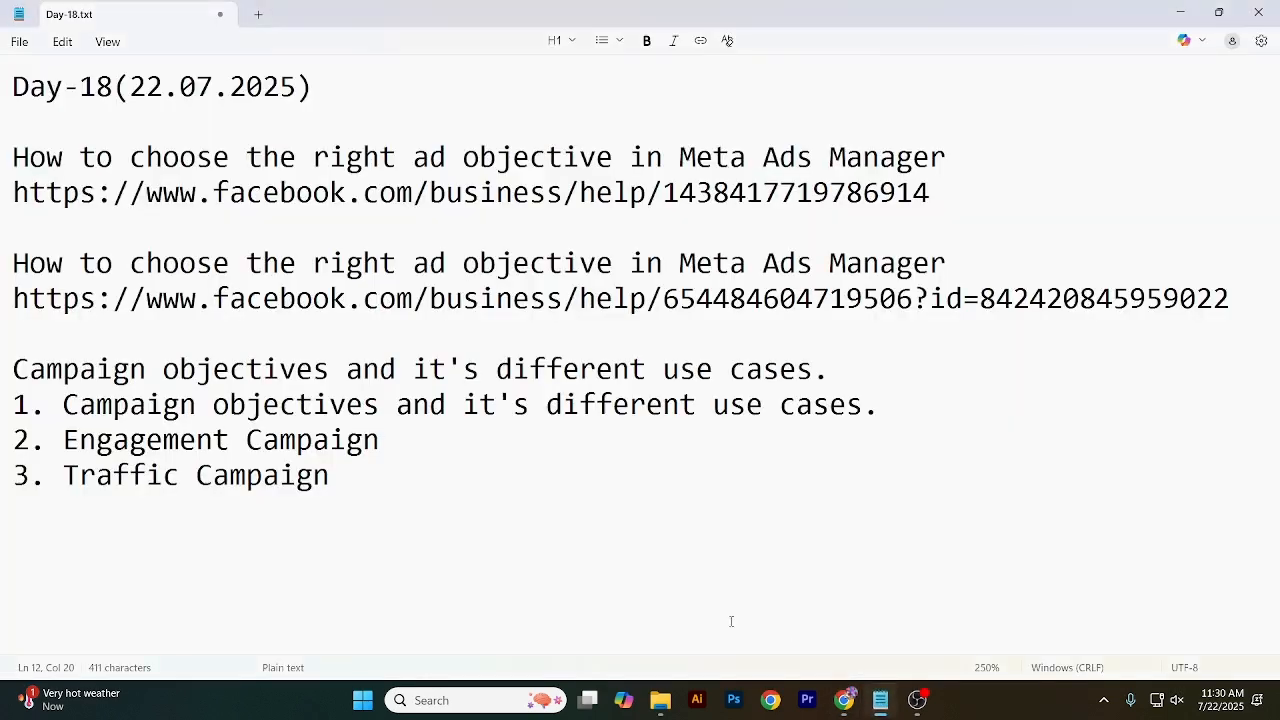
{"action": "left_click_drag", "start_coordinate": [932, 192], "coordinate": [10, 192]}
{"action": "key", "text": "ctrl+c"}
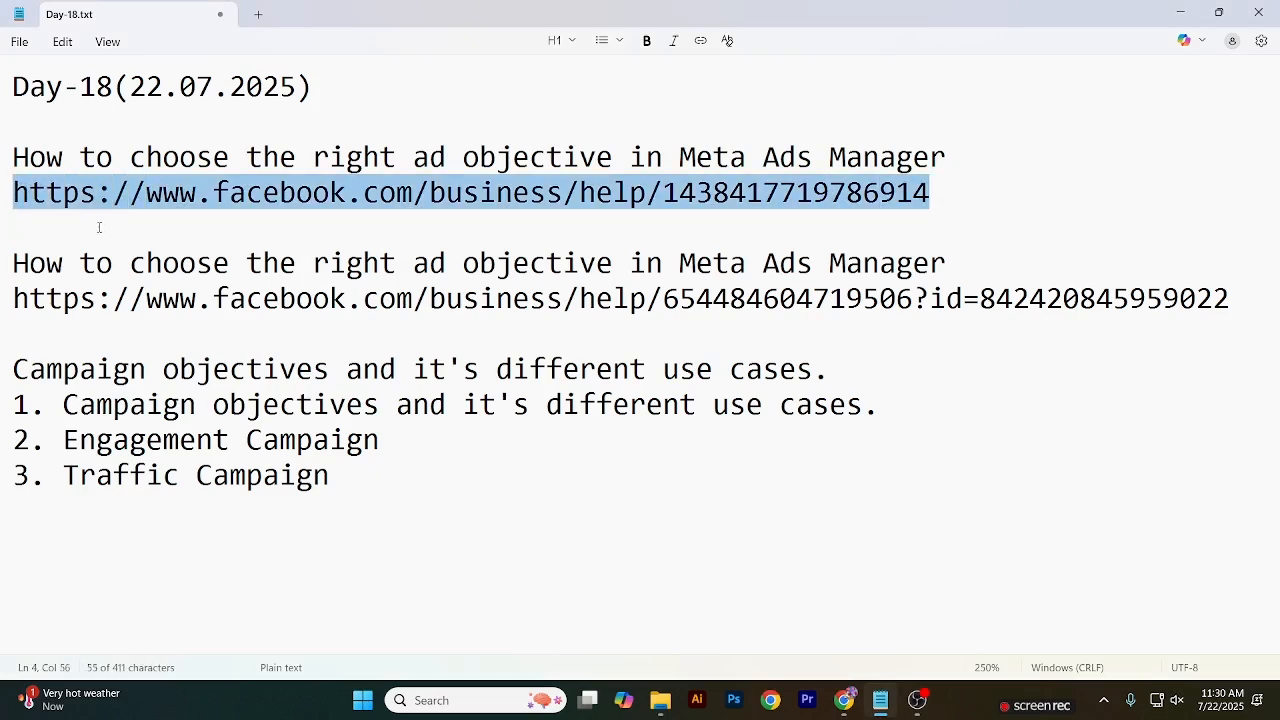
{"action": "left_click", "coordinate": [844, 700]}
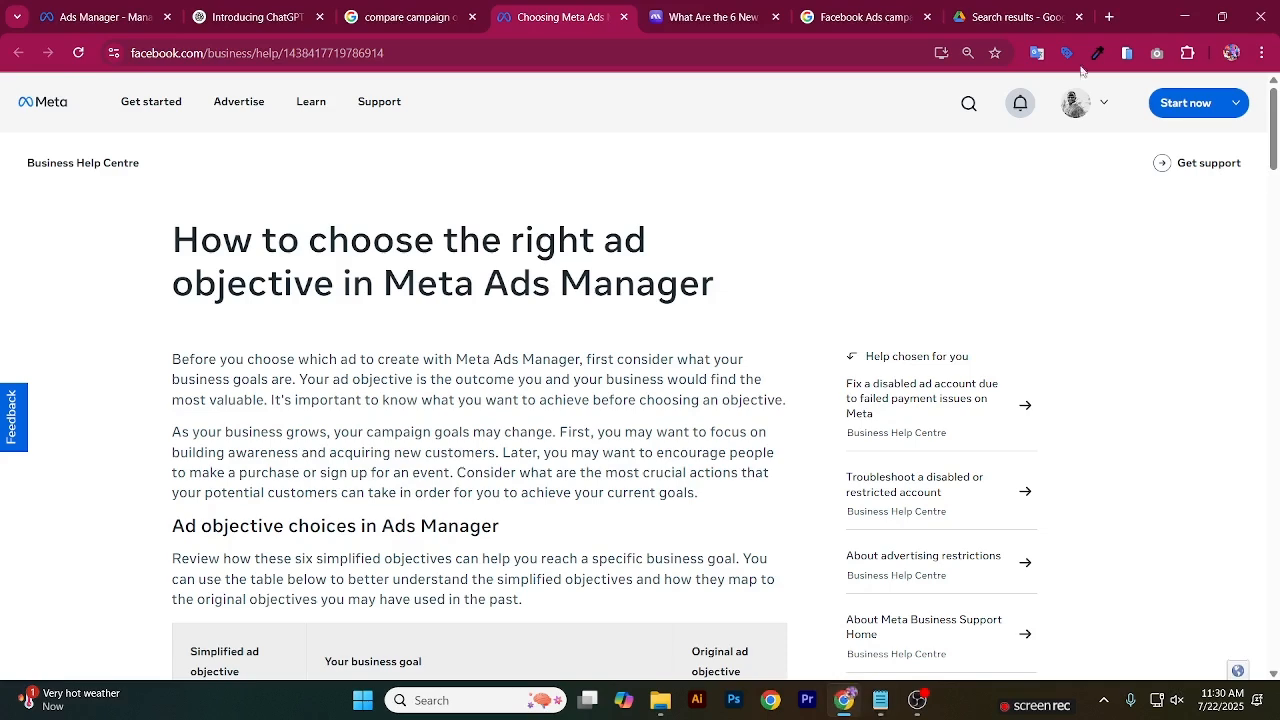
{"action": "left_click", "coordinate": [1109, 16]}
{"action": "left_click", "coordinate": [947, 18]}
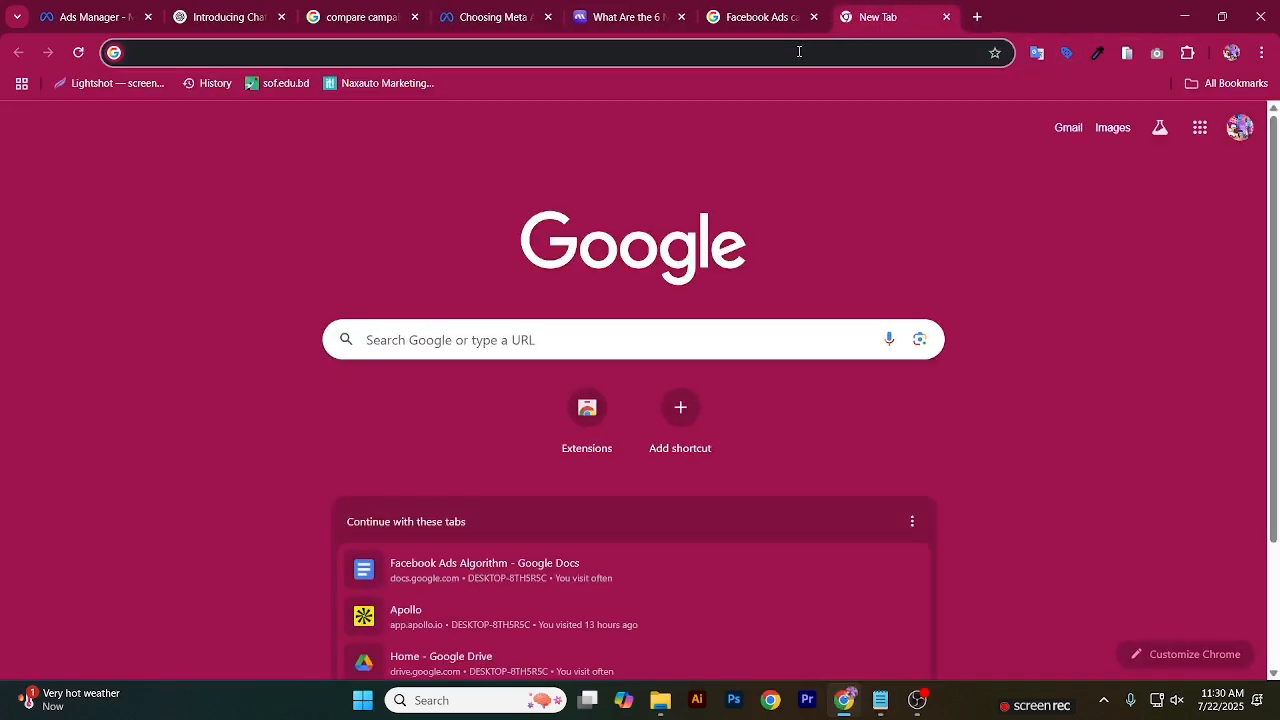
{"action": "key", "text": "ctrl+v"}
{"action": "key", "text": "Return"}
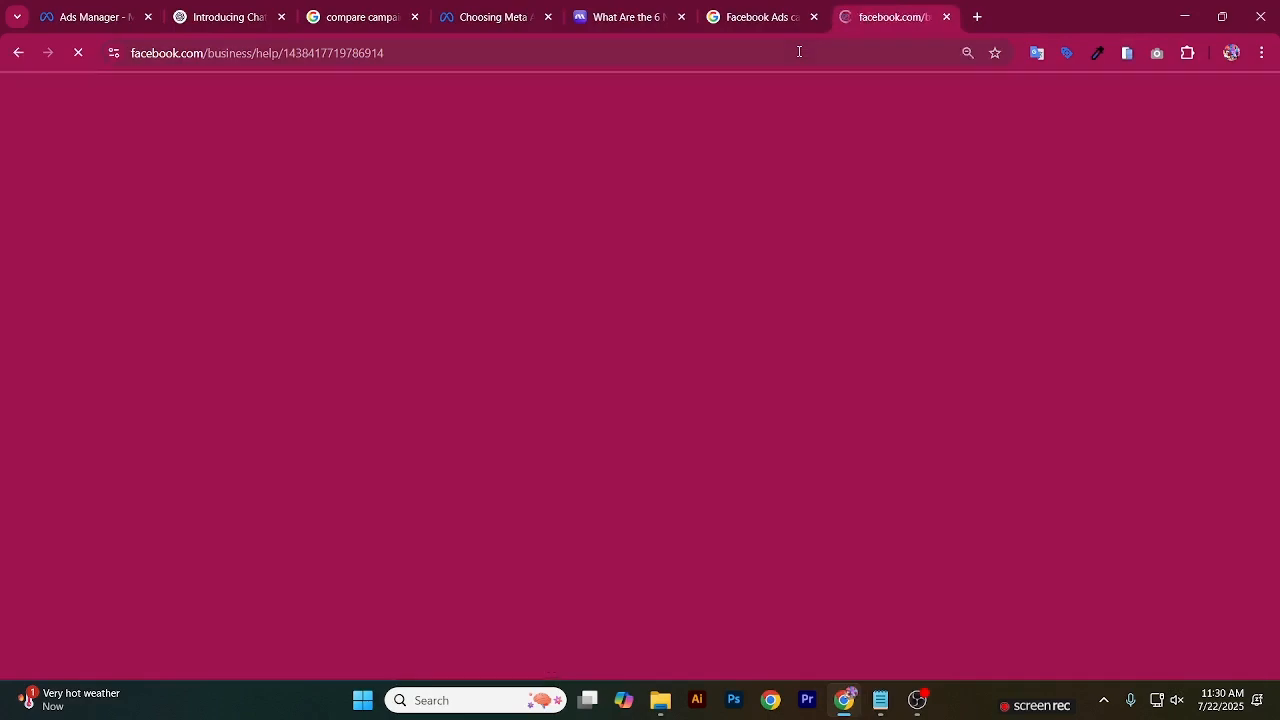
Find the Messages objective in the help article's table and highlight its Engagement entry with the Messaging apps conversion location
{"action": "scroll", "coordinate": [490, 425], "scroll_direction": "down", "scroll_amount": 15}
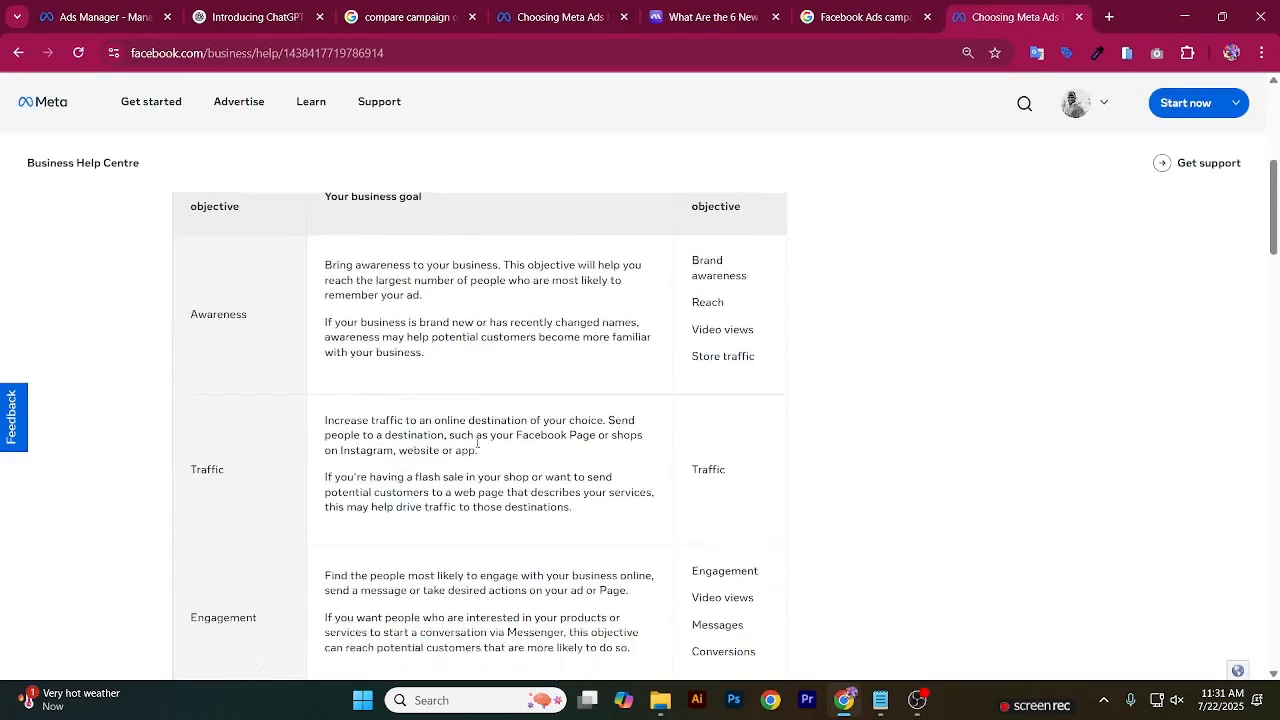
{"action": "scroll", "coordinate": [489, 434], "scroll_direction": "down", "scroll_amount": 5}
{"action": "scroll", "coordinate": [489, 438], "scroll_direction": "down", "scroll_amount": 3}
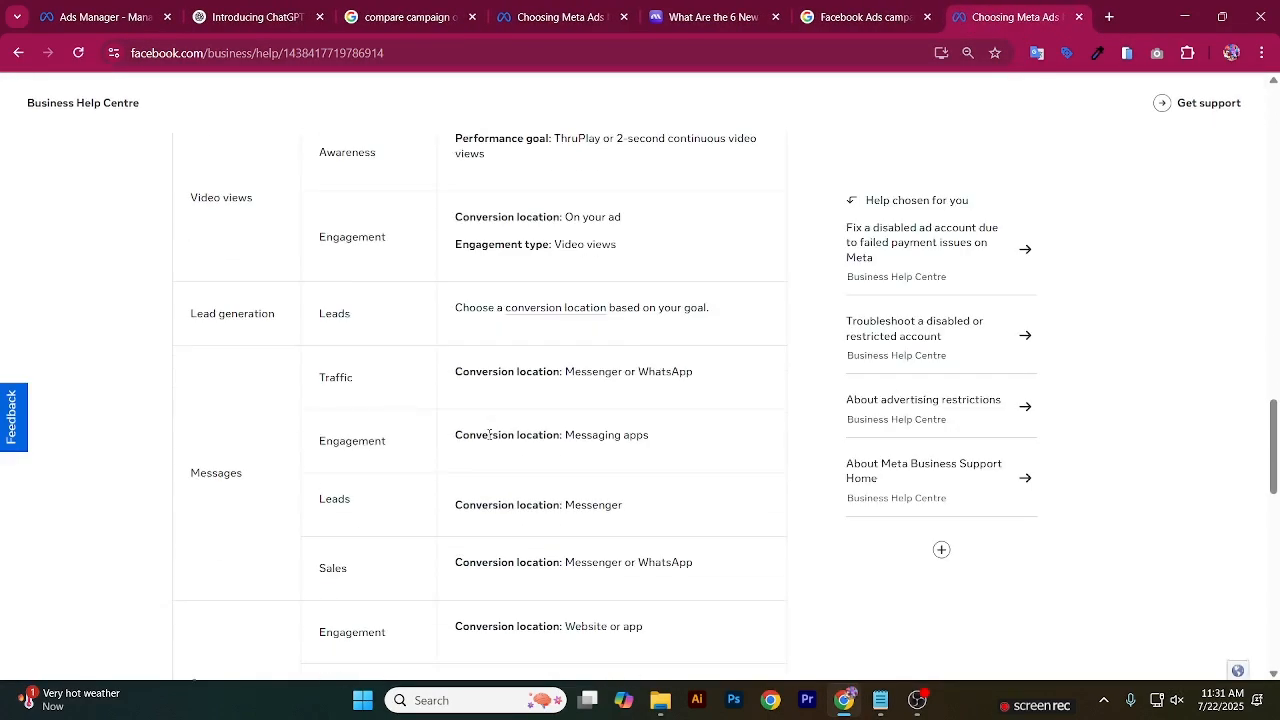
{"action": "scroll", "coordinate": [470, 440], "scroll_direction": "up", "scroll_amount": 3}
{"action": "scroll", "coordinate": [436, 447], "scroll_direction": "down", "scroll_amount": 2}
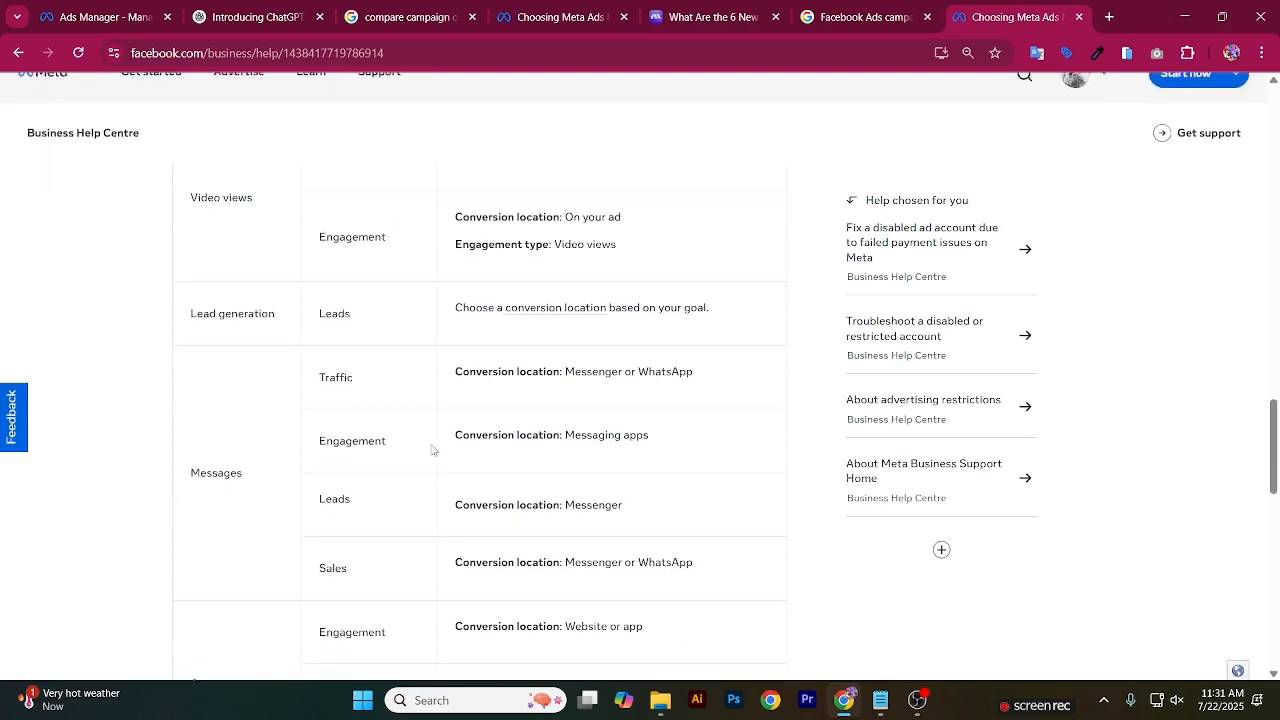
{"action": "left_click_drag", "start_coordinate": [391, 446], "coordinate": [320, 438]}
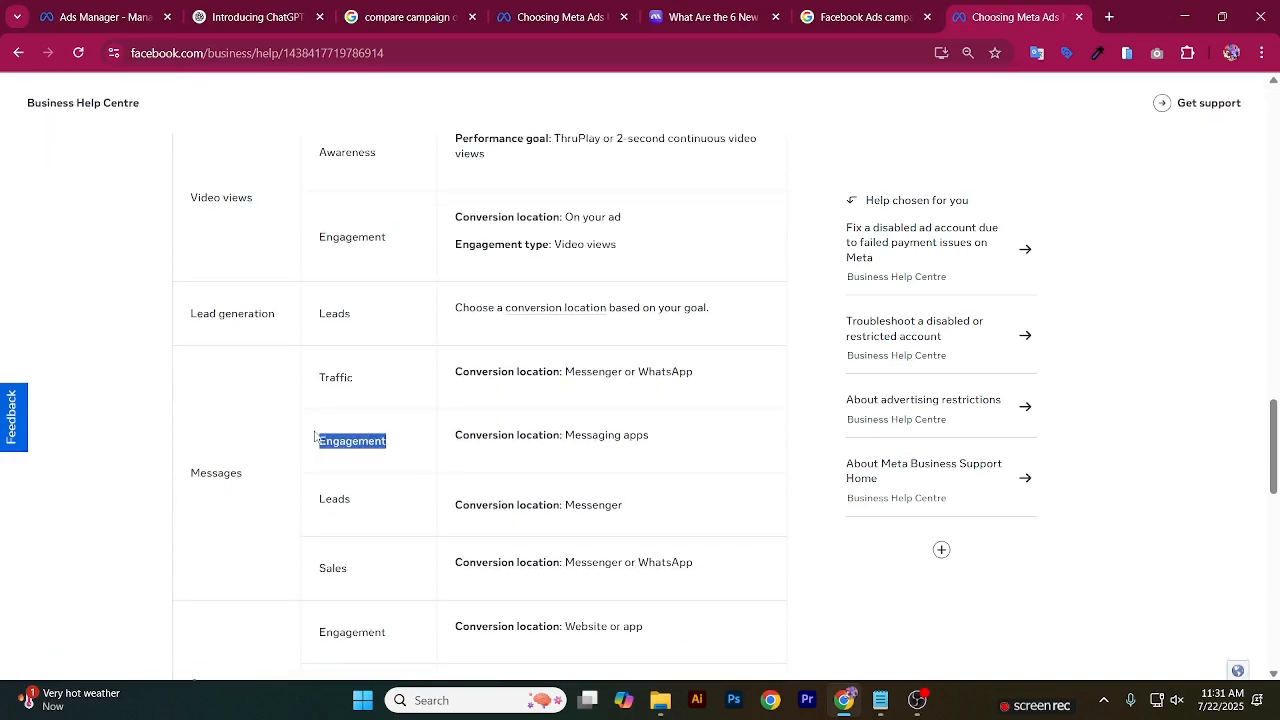
{"action": "left_click_drag", "start_coordinate": [455, 435], "coordinate": [650, 436]}
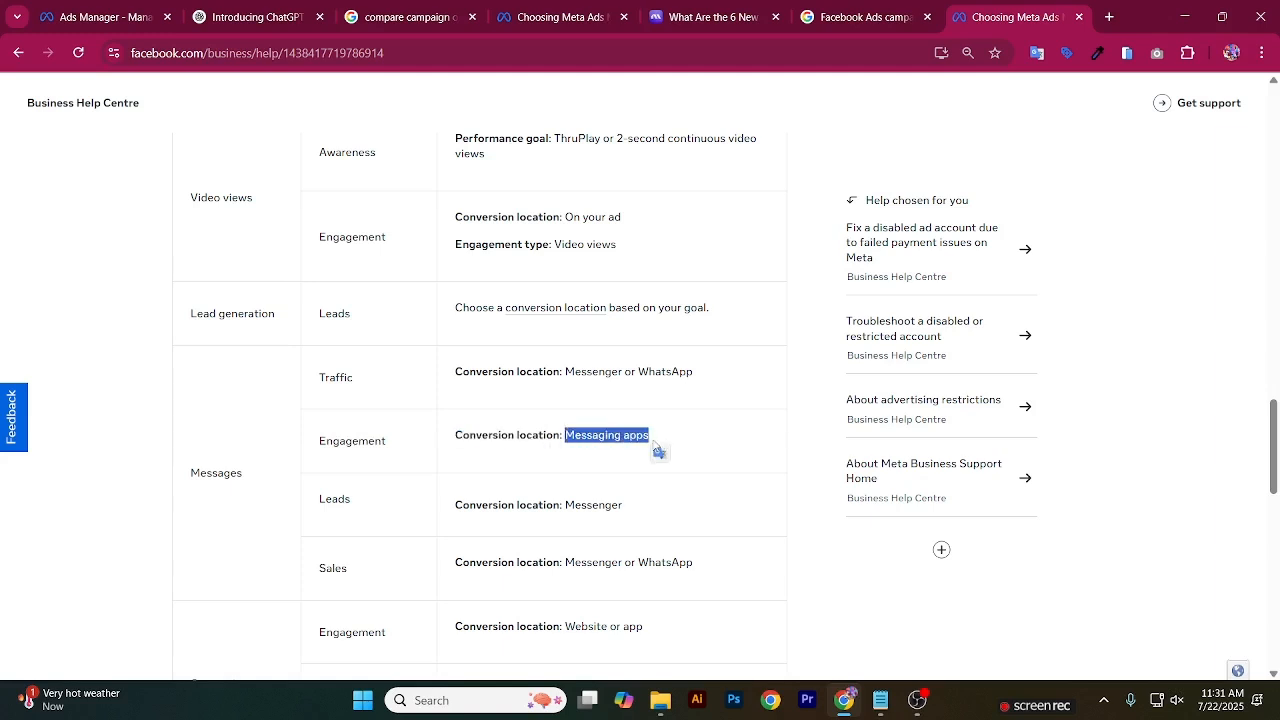
Highlight the Engagement entry and its Engagement type label for the Video views objective
{"action": "scroll", "coordinate": [589, 460], "scroll_direction": "up", "scroll_amount": 3}
{"action": "left_click_drag", "start_coordinate": [376, 487], "coordinate": [302, 472]}
{"action": "left_click", "coordinate": [550, 500]}
{"action": "left_click_drag", "start_coordinate": [552, 494], "coordinate": [455, 492]}
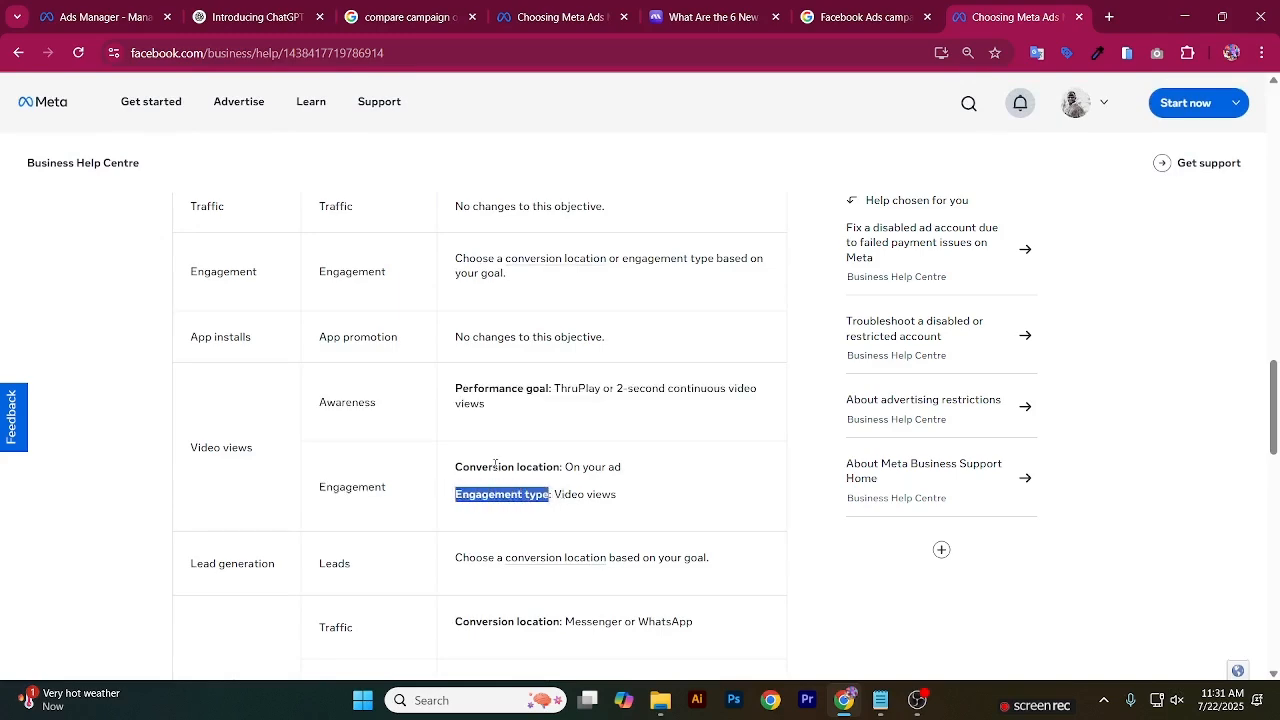
Locate the Engagement objective's row and highlight its guidance on choosing a conversion location or engagement type
{"action": "scroll", "coordinate": [495, 465], "scroll_direction": "up", "scroll_amount": 10}
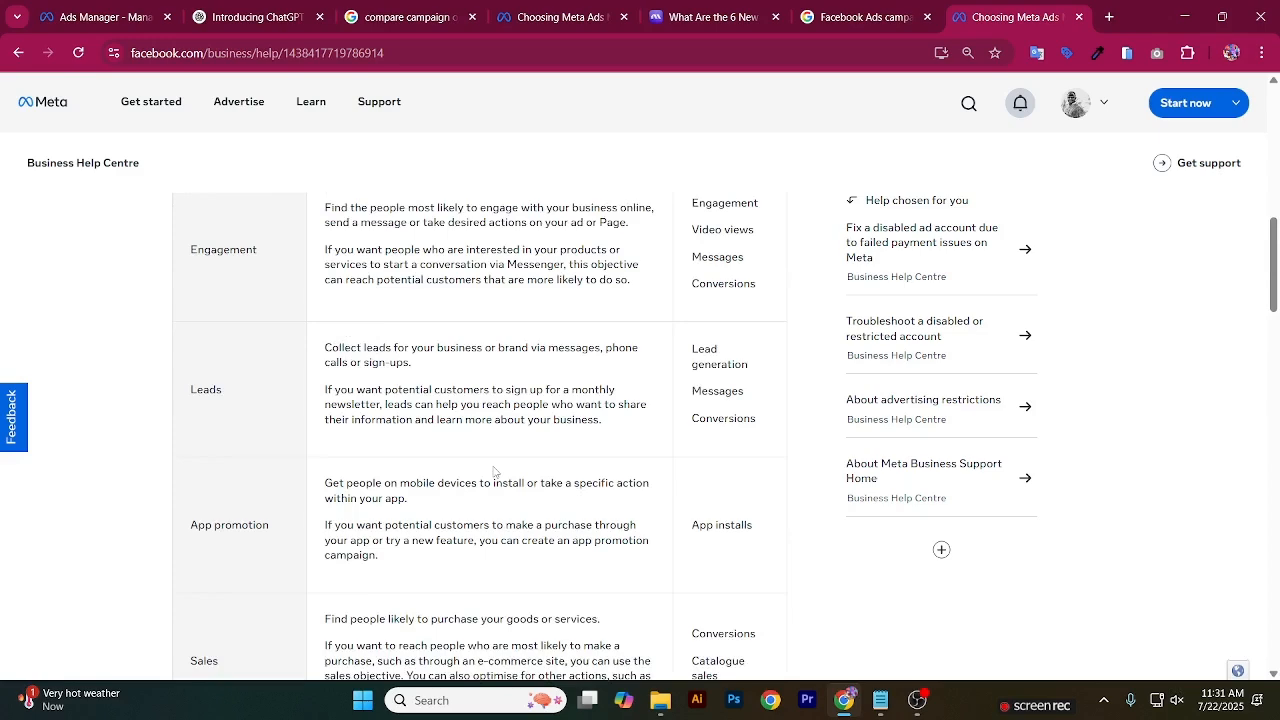
{"action": "scroll", "coordinate": [495, 471], "scroll_direction": "down", "scroll_amount": 1}
{"action": "scroll", "coordinate": [494, 474], "scroll_direction": "up", "scroll_amount": 1}
{"action": "scroll", "coordinate": [579, 447], "scroll_direction": "down", "scroll_amount": 10}
{"action": "scroll", "coordinate": [579, 447], "scroll_direction": "down", "scroll_amount": 3}
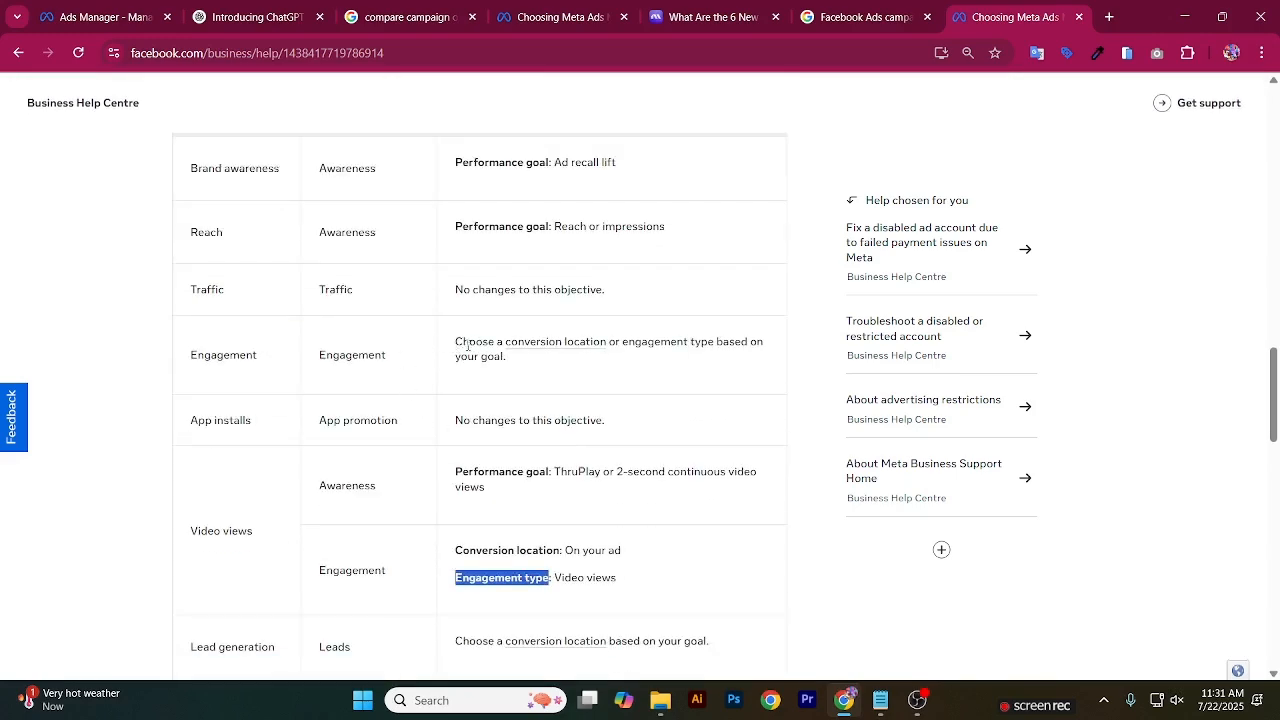
{"action": "left_click_drag", "start_coordinate": [451, 342], "coordinate": [601, 364]}
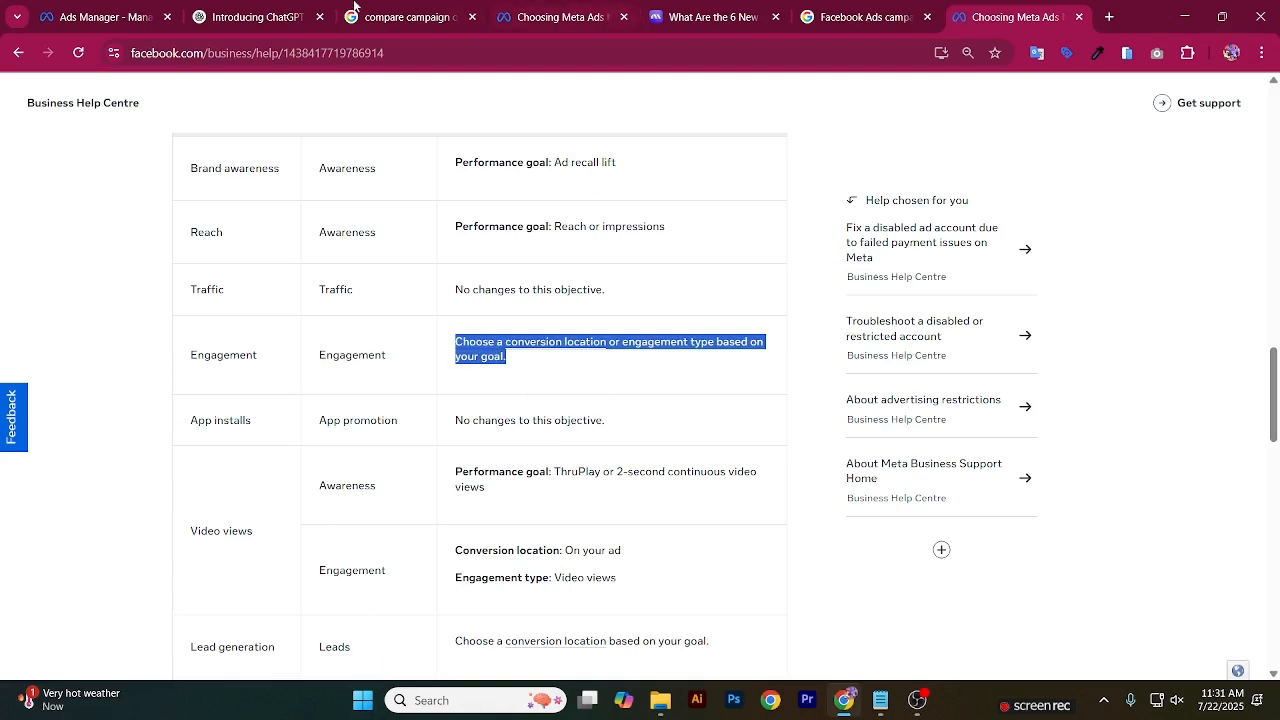
Switch to Ads Manager and choose Maximise number of conversations as the ad set's performance goal
{"action": "left_click", "coordinate": [167, 5]}
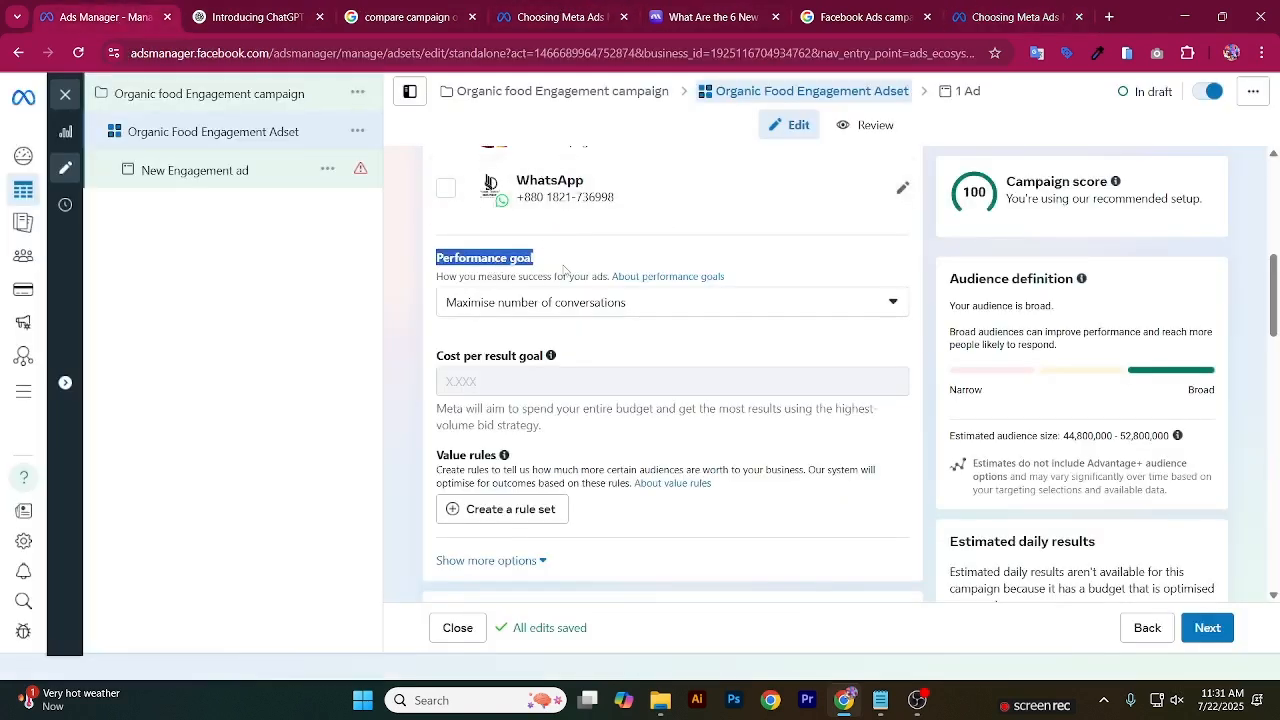
{"action": "left_click", "coordinate": [882, 303]}
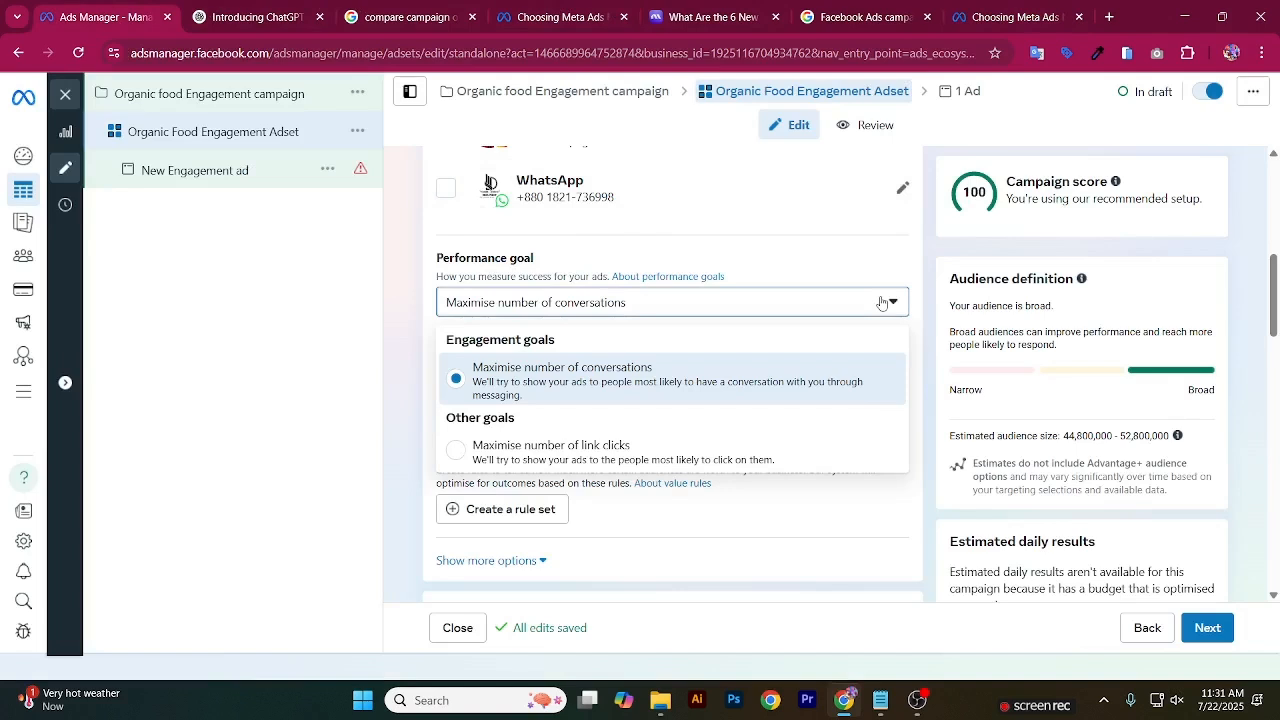
{"action": "scroll", "coordinate": [603, 372], "scroll_direction": "down", "scroll_amount": 1}
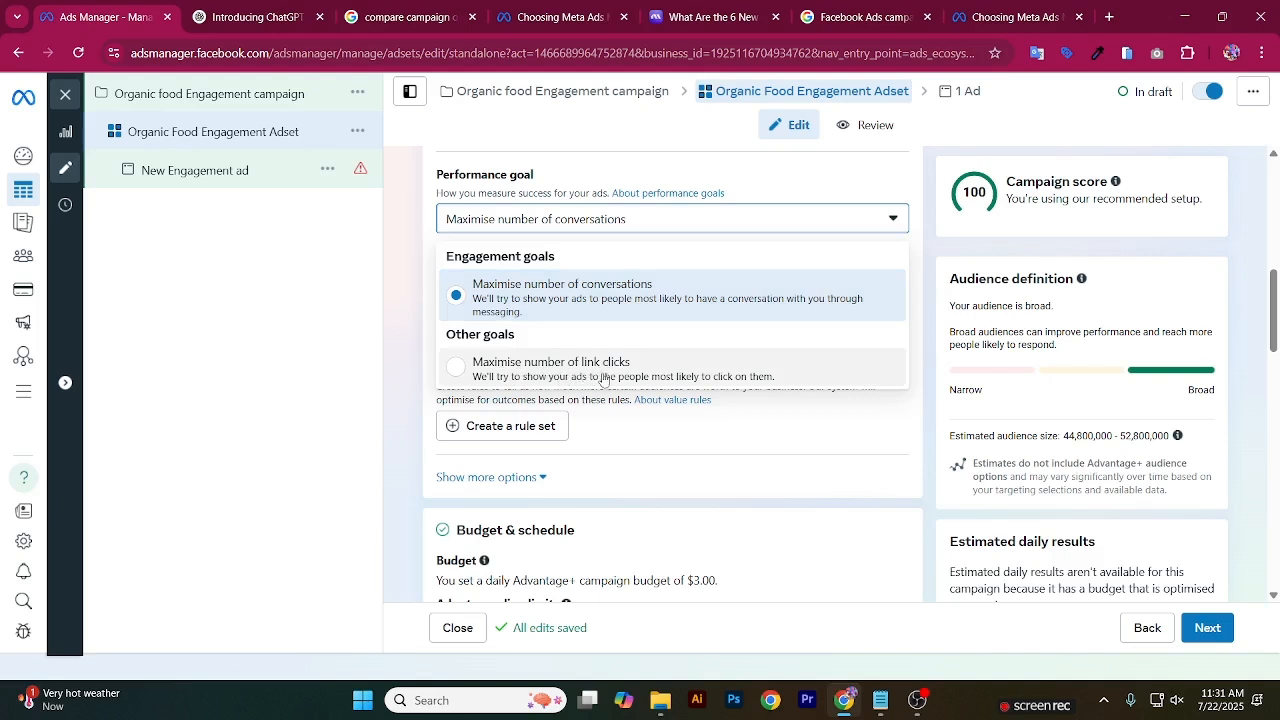
{"action": "left_click", "coordinate": [612, 305]}
{"action": "scroll", "coordinate": [615, 310], "scroll_direction": "up", "scroll_amount": 1}
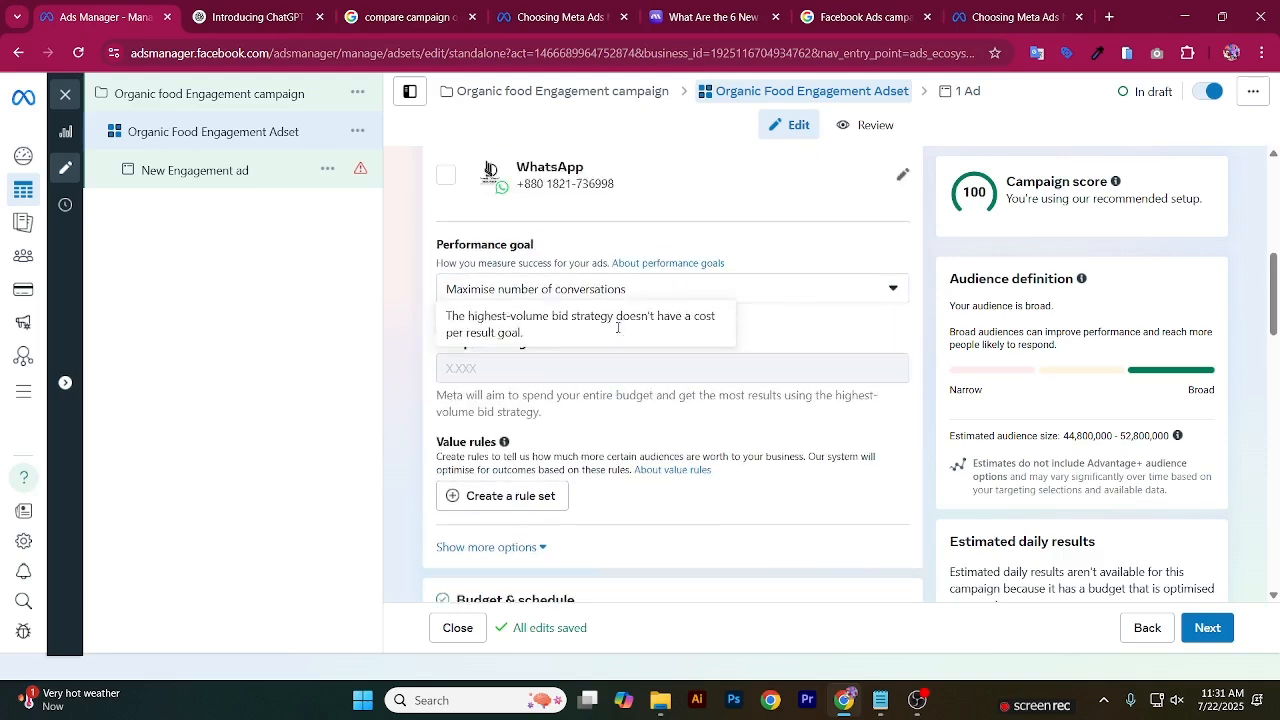
{"action": "scroll", "coordinate": [617, 327], "scroll_direction": "up", "scroll_amount": 2}
{"action": "scroll", "coordinate": [617, 328], "scroll_direction": "down", "scroll_amount": 5}
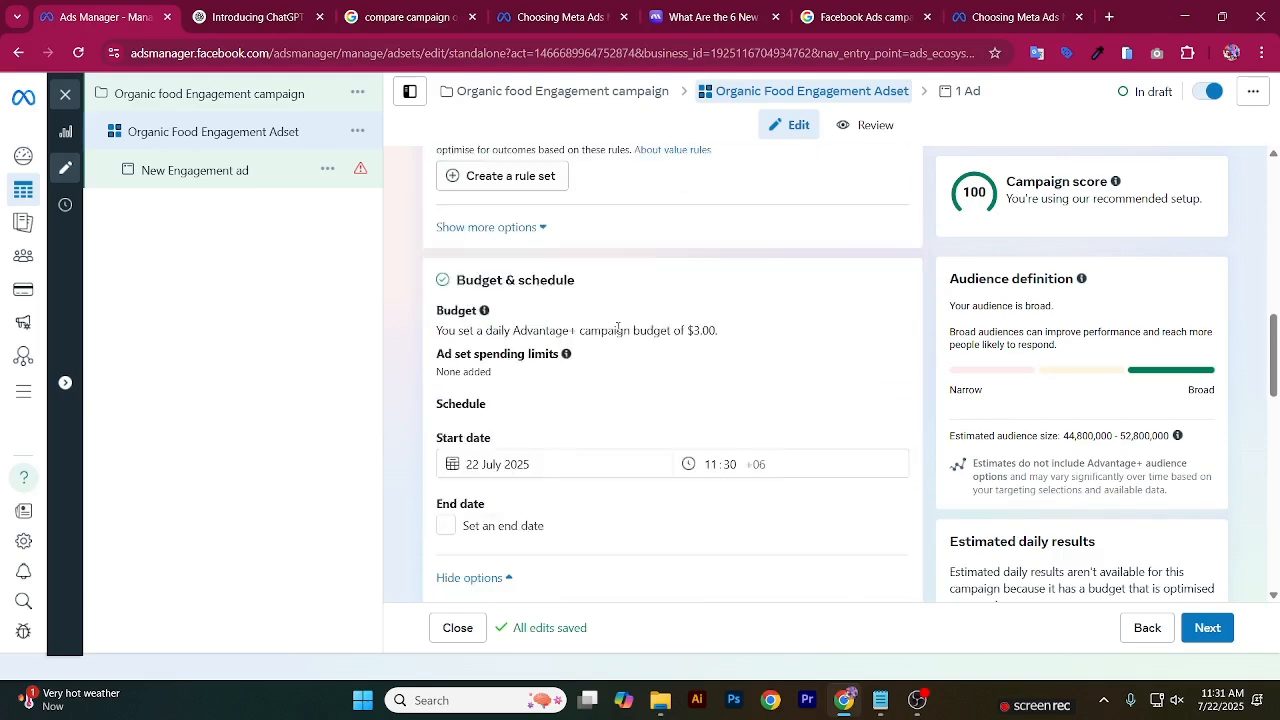
{"action": "scroll", "coordinate": [617, 328], "scroll_direction": "down", "scroll_amount": 3}
{"action": "scroll", "coordinate": [617, 328], "scroll_direction": "up", "scroll_amount": 8}
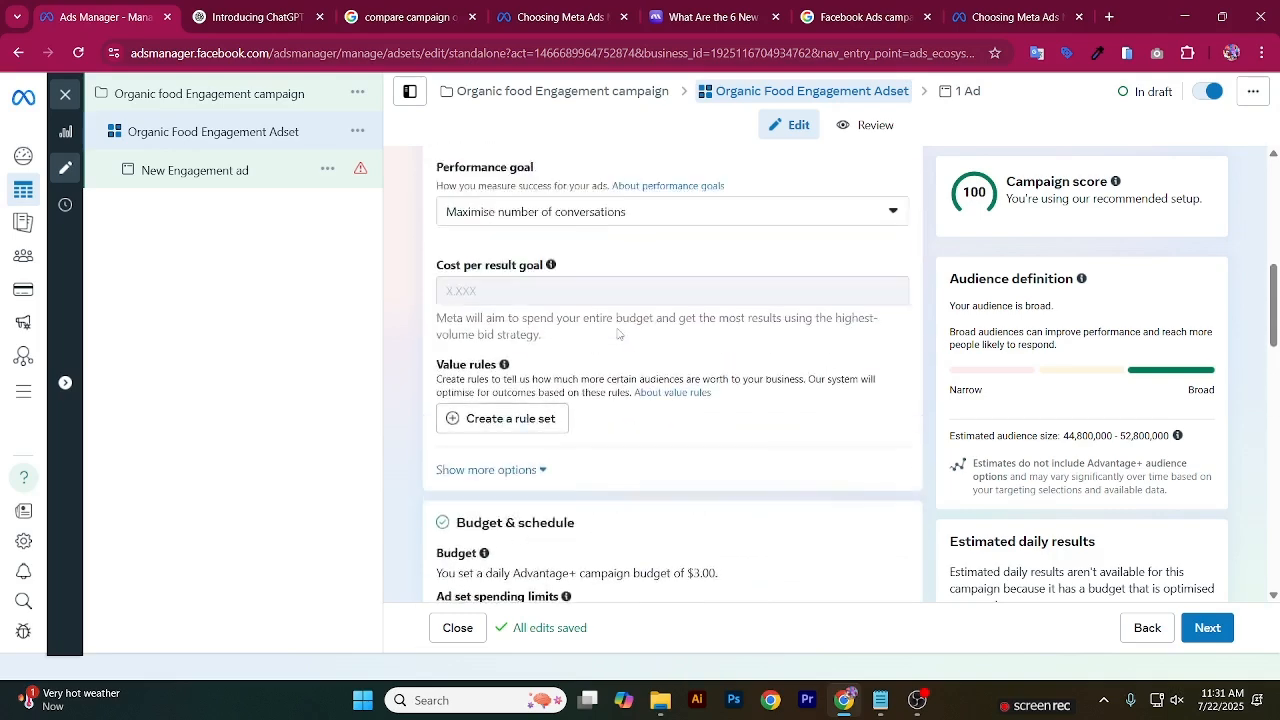
{"action": "scroll", "coordinate": [617, 330], "scroll_direction": "up", "scroll_amount": 2}
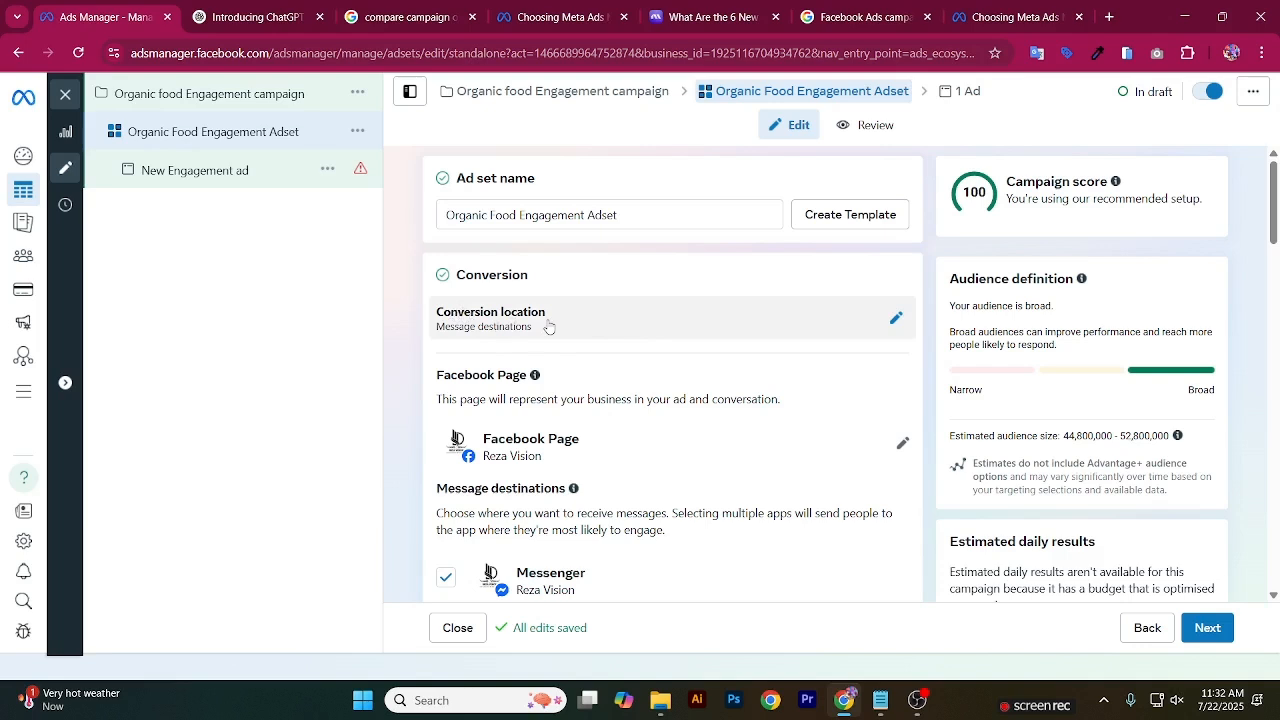
Go back to the help article and highlight the Engagement row's objective names and its engagement type wording
{"action": "left_click", "coordinate": [1008, 14]}
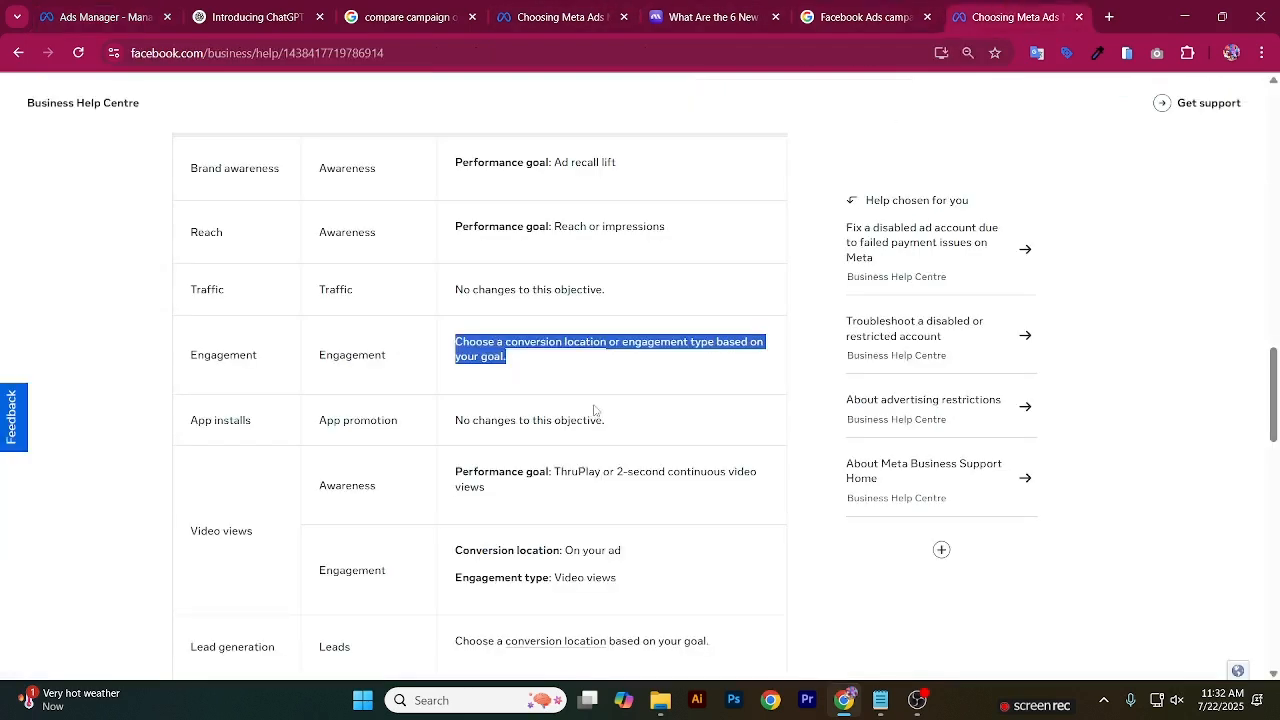
{"action": "left_click", "coordinate": [560, 388]}
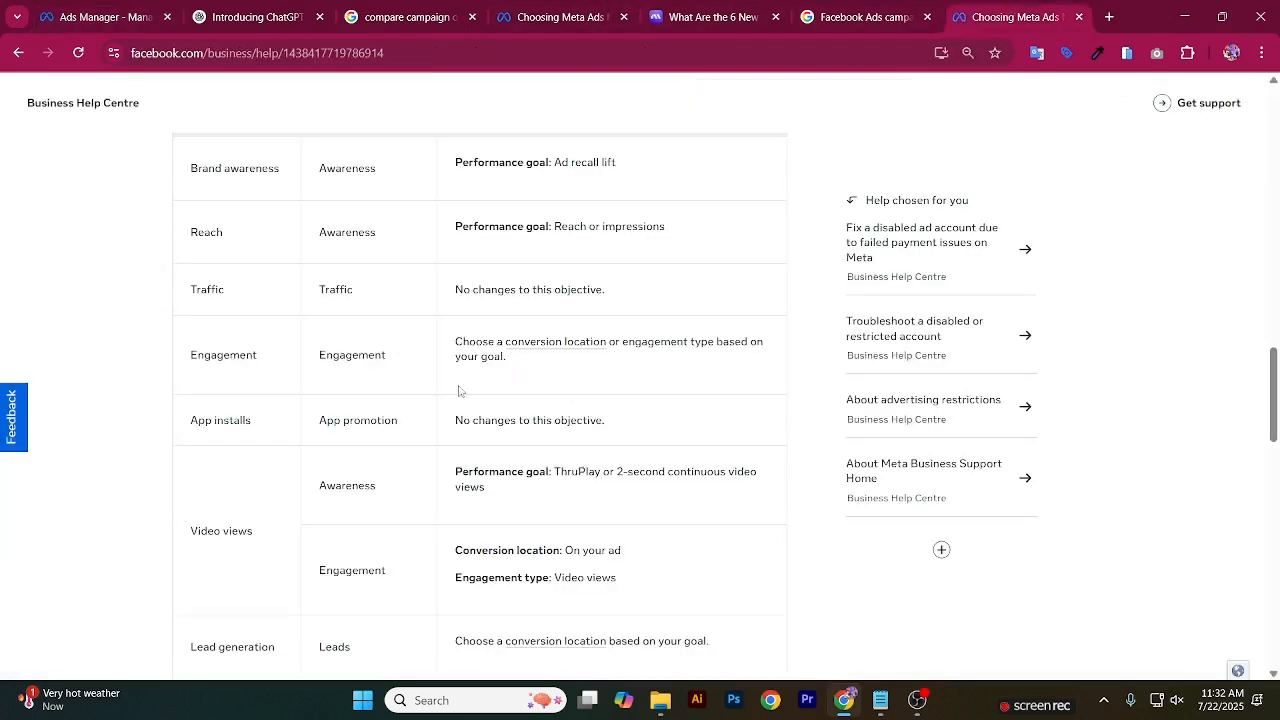
{"action": "double_click", "coordinate": [194, 357]}
{"action": "left_click_drag", "start_coordinate": [320, 356], "coordinate": [410, 358]}
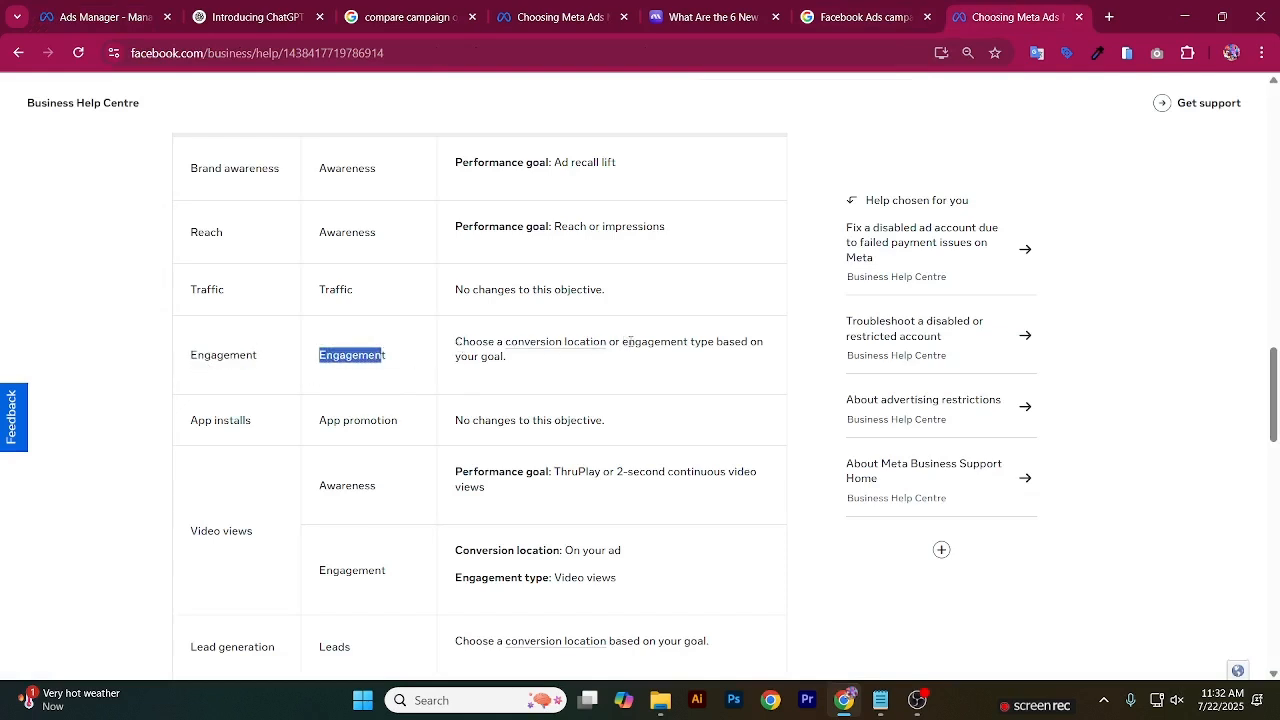
{"action": "left_click_drag", "start_coordinate": [630, 342], "coordinate": [773, 366]}
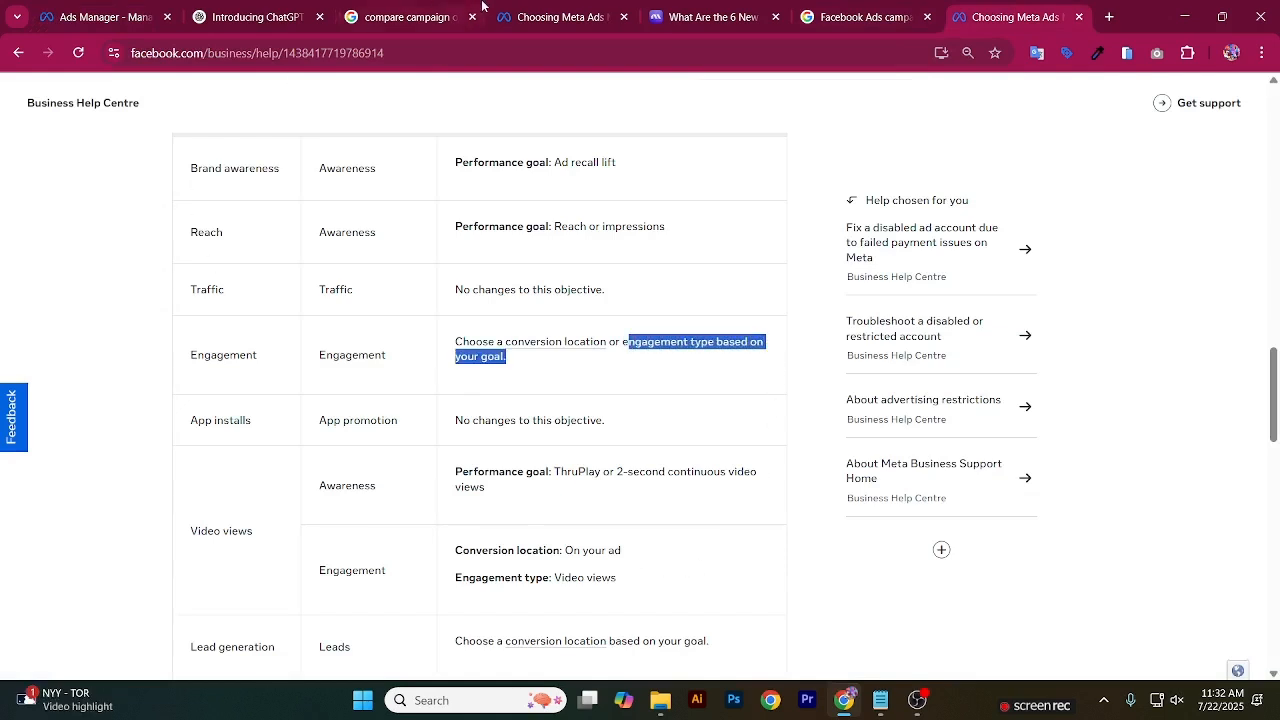
Return to the ad set in Ads Manager and set its conversion location to On your ad
{"action": "left_click", "coordinate": [112, 12]}
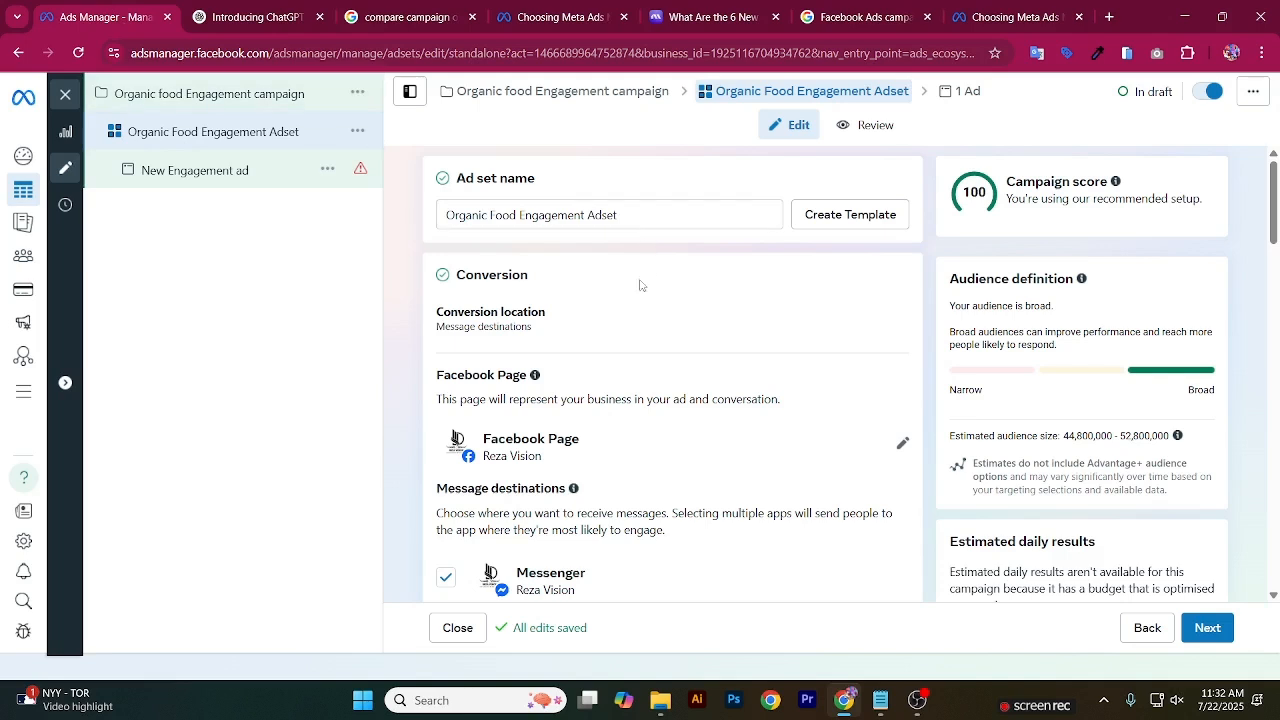
{"action": "left_click", "coordinate": [893, 329]}
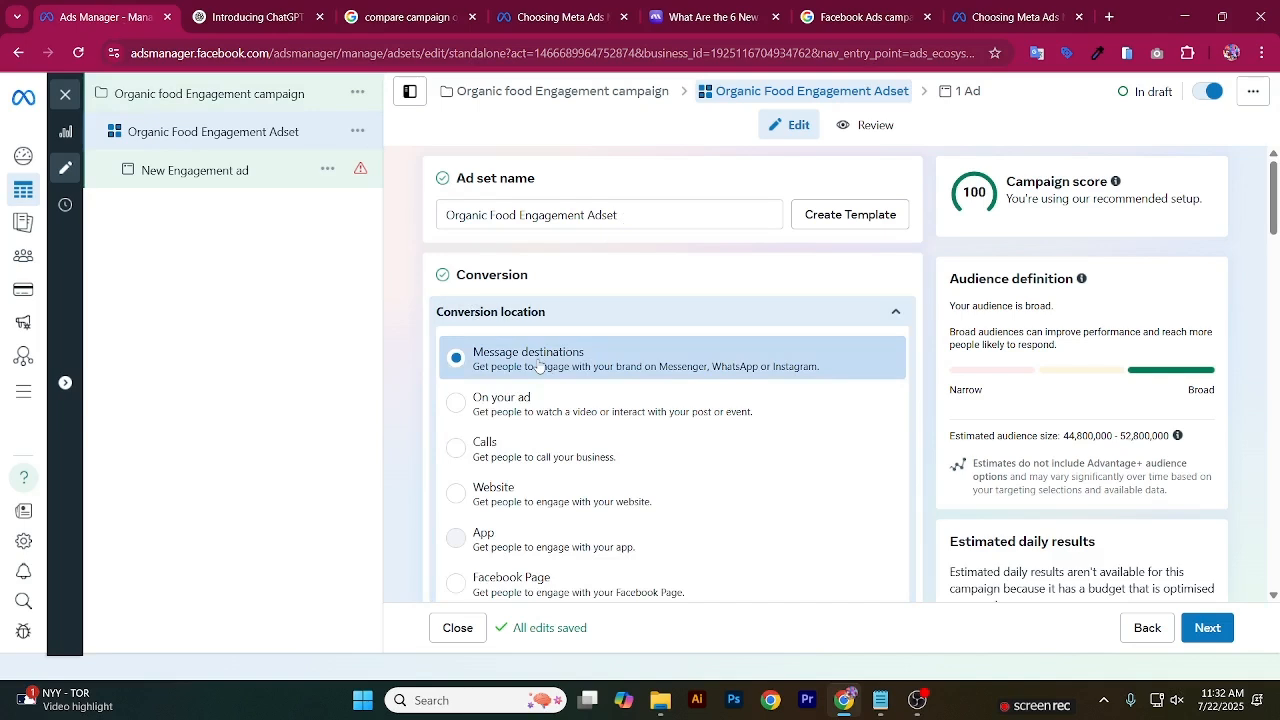
{"action": "left_click", "coordinate": [483, 410]}
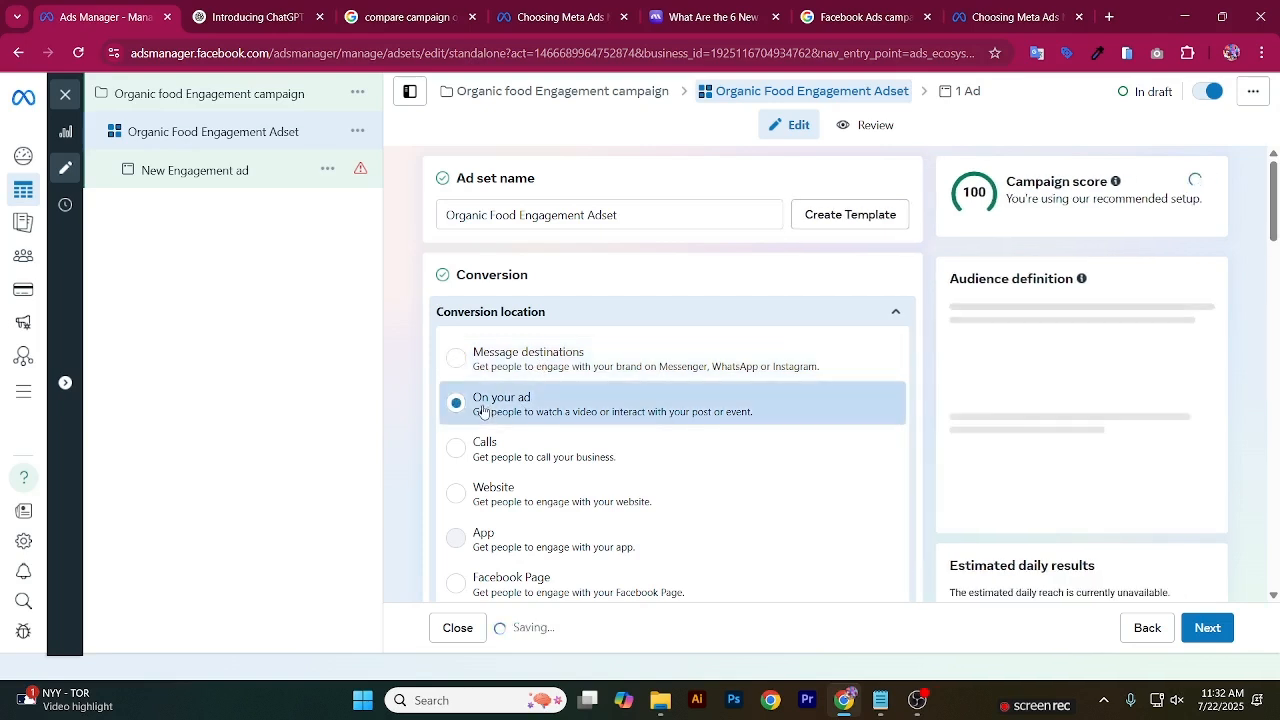
{"action": "scroll", "coordinate": [521, 408], "scroll_direction": "down", "scroll_amount": 1}
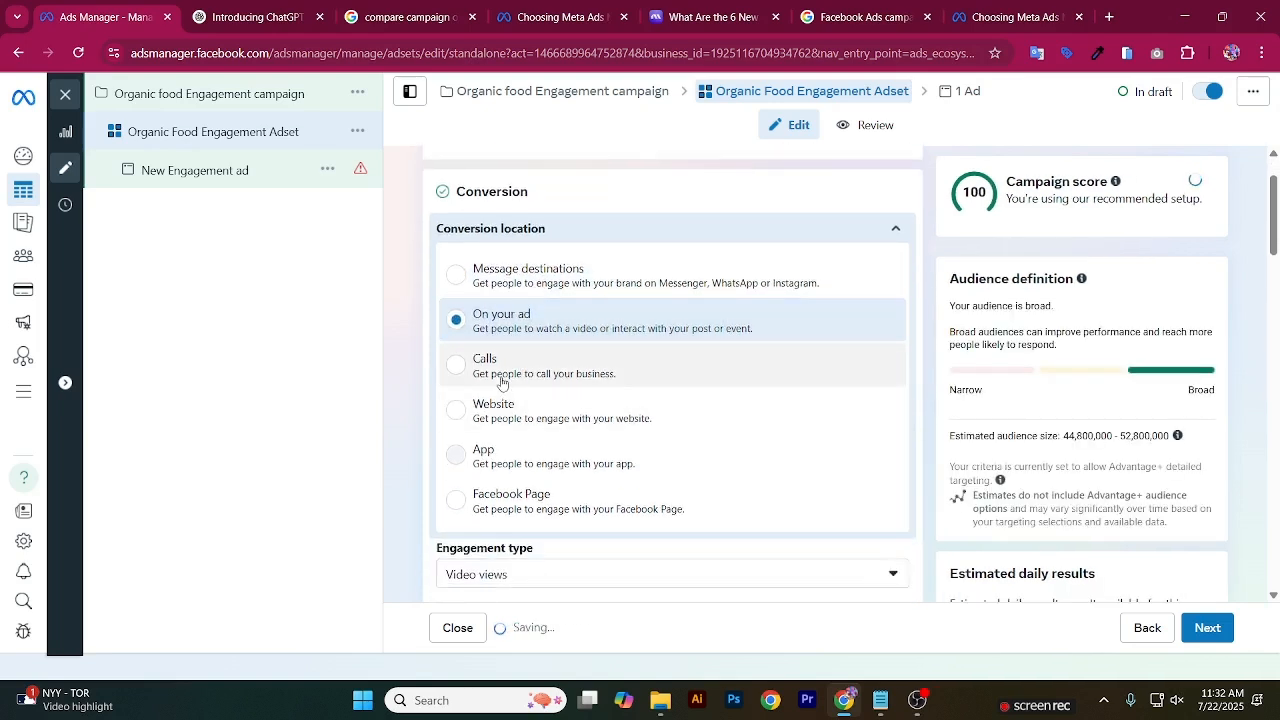
Try Calls, Website and Facebook Page in turn as the ad set's conversion location and check the resulting performance goal
{"action": "left_click", "coordinate": [452, 368]}
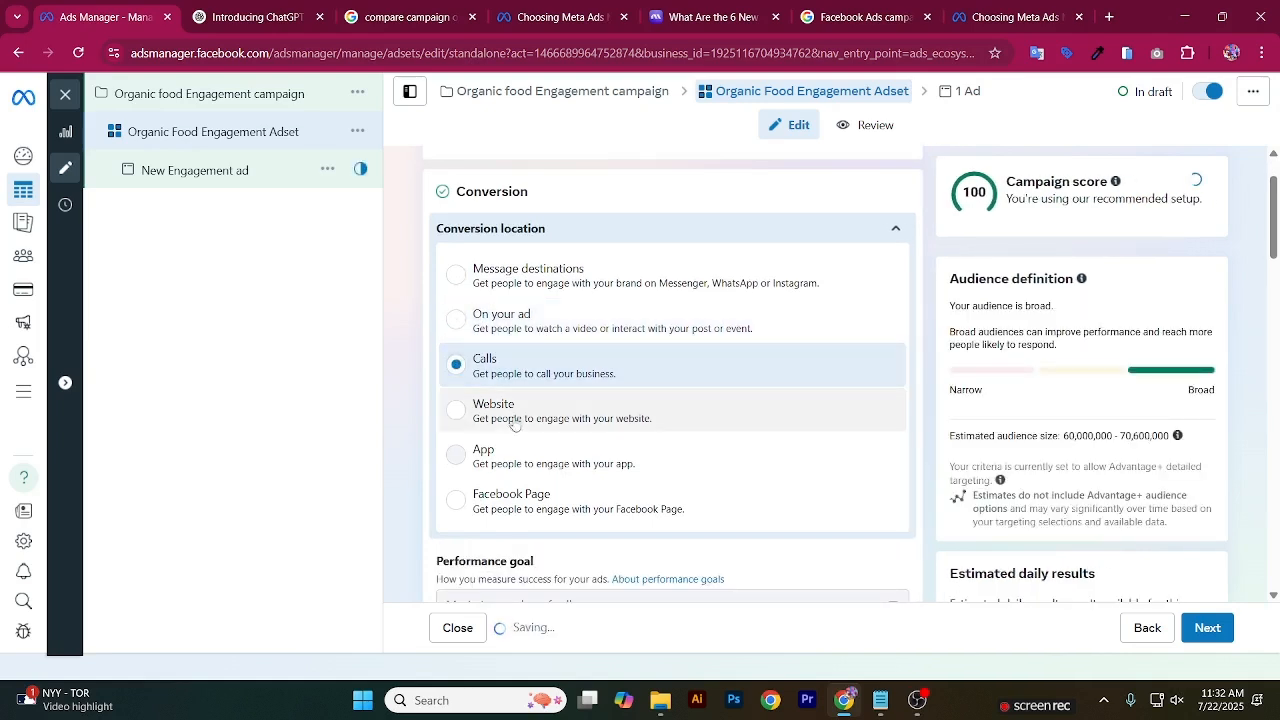
{"action": "left_click", "coordinate": [515, 424]}
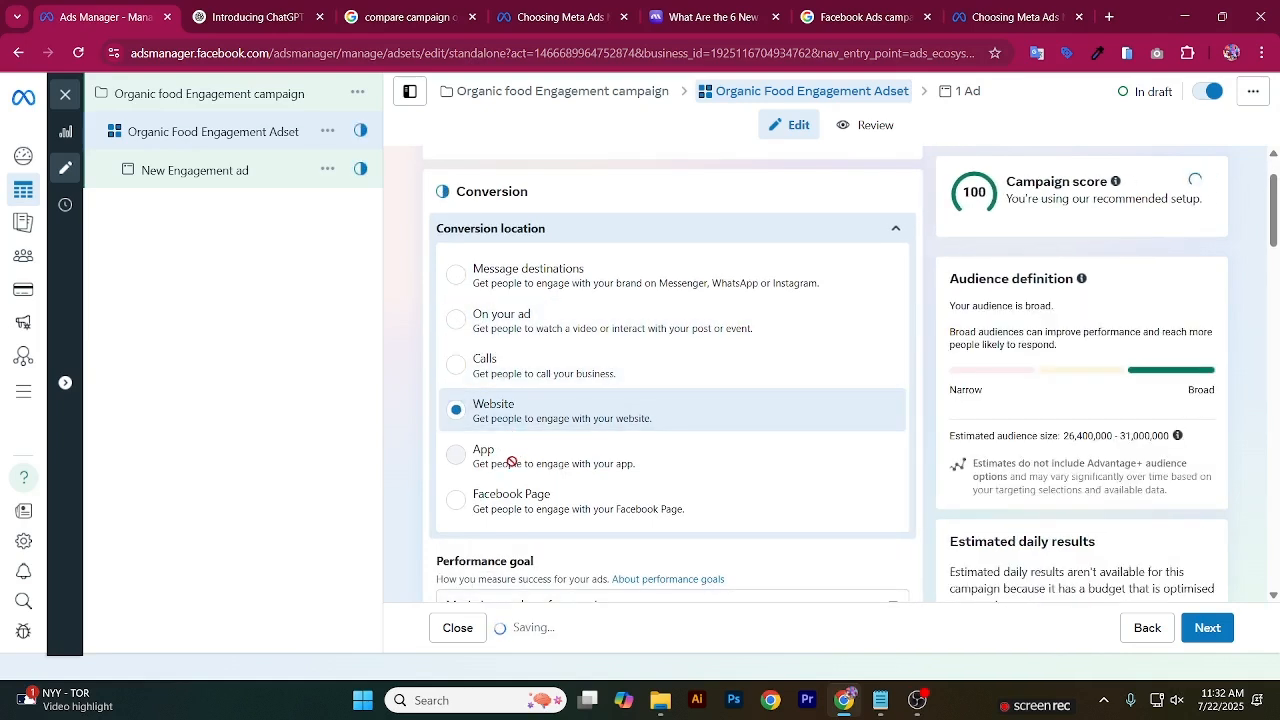
{"action": "left_click", "coordinate": [511, 505]}
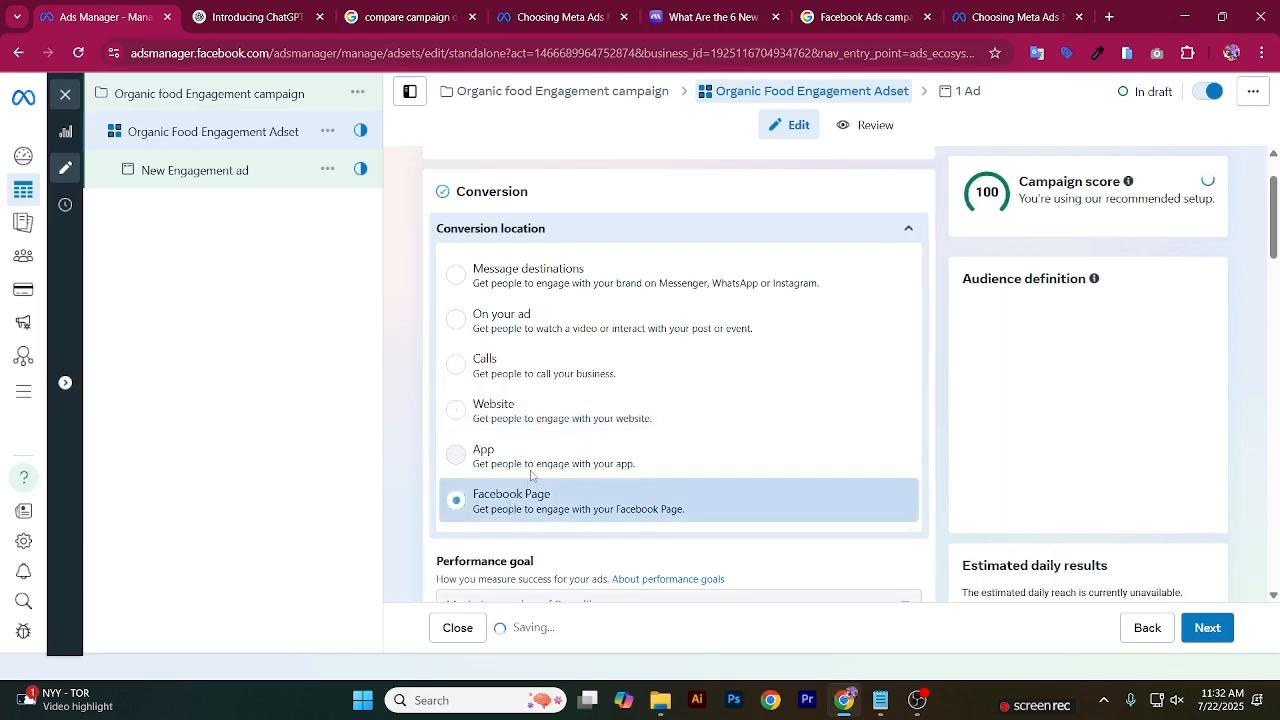
{"action": "scroll", "coordinate": [624, 432], "scroll_direction": "down", "scroll_amount": 2}
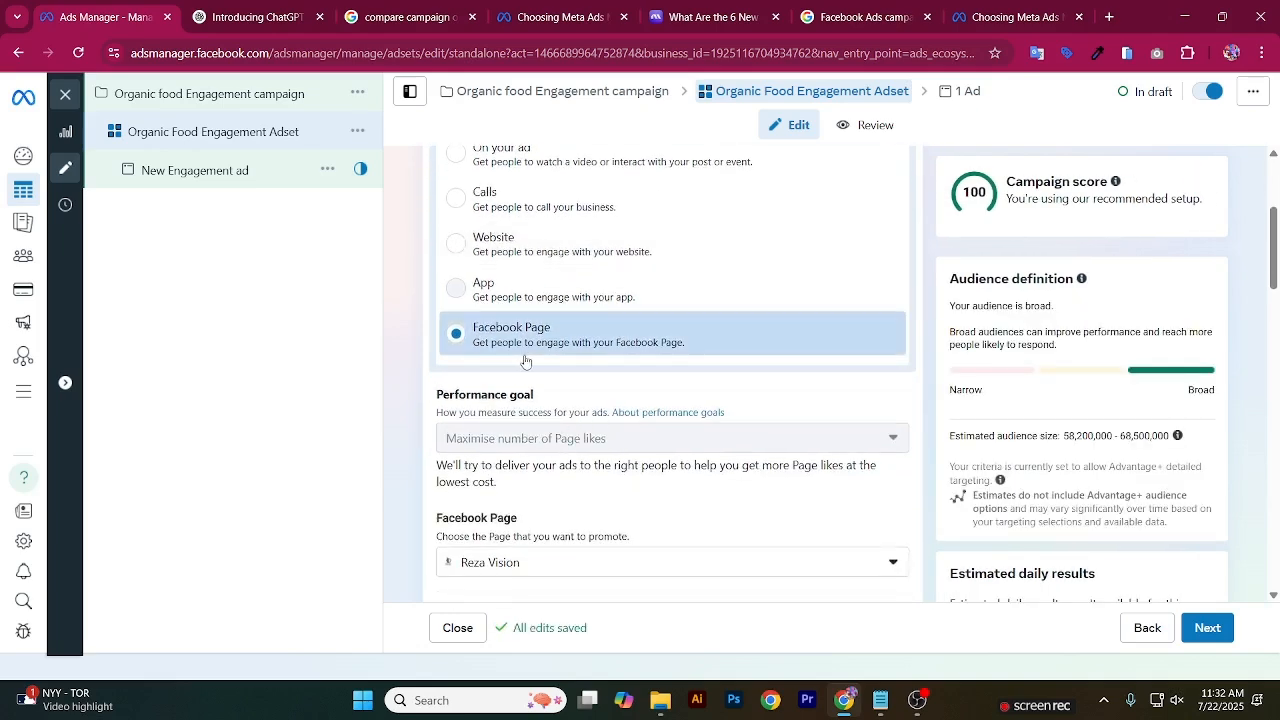
{"action": "scroll", "coordinate": [525, 362], "scroll_direction": "up", "scroll_amount": 2}
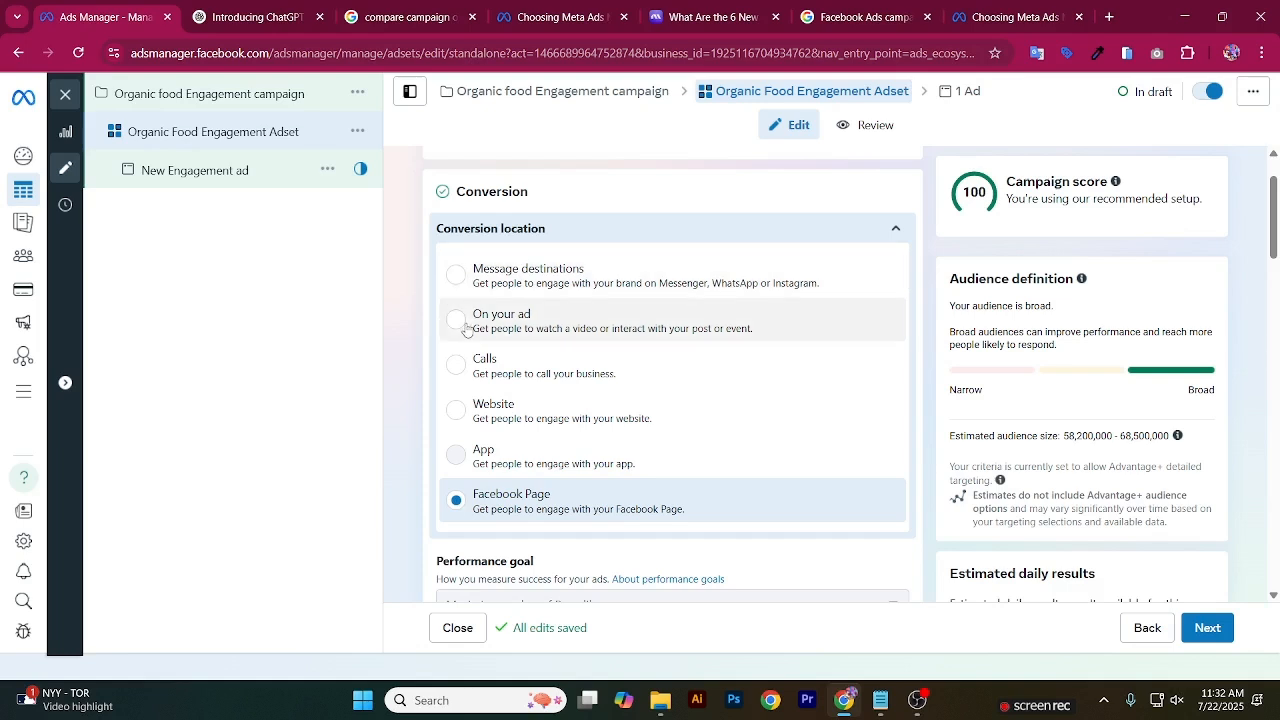
Set the ad set's conversion location back to On your ad
{"action": "left_click", "coordinate": [459, 321]}
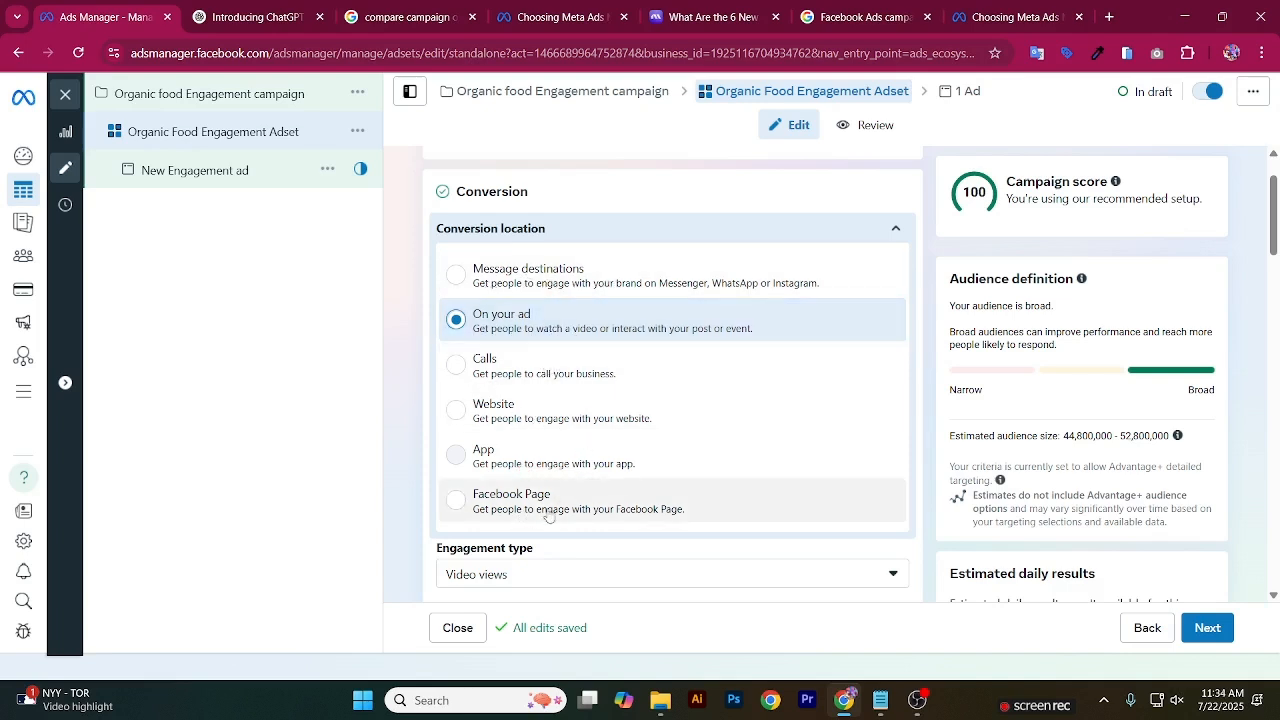
{"action": "scroll", "coordinate": [557, 508], "scroll_direction": "down", "scroll_amount": 2}
{"action": "scroll", "coordinate": [540, 450], "scroll_direction": "up", "scroll_amount": 2}
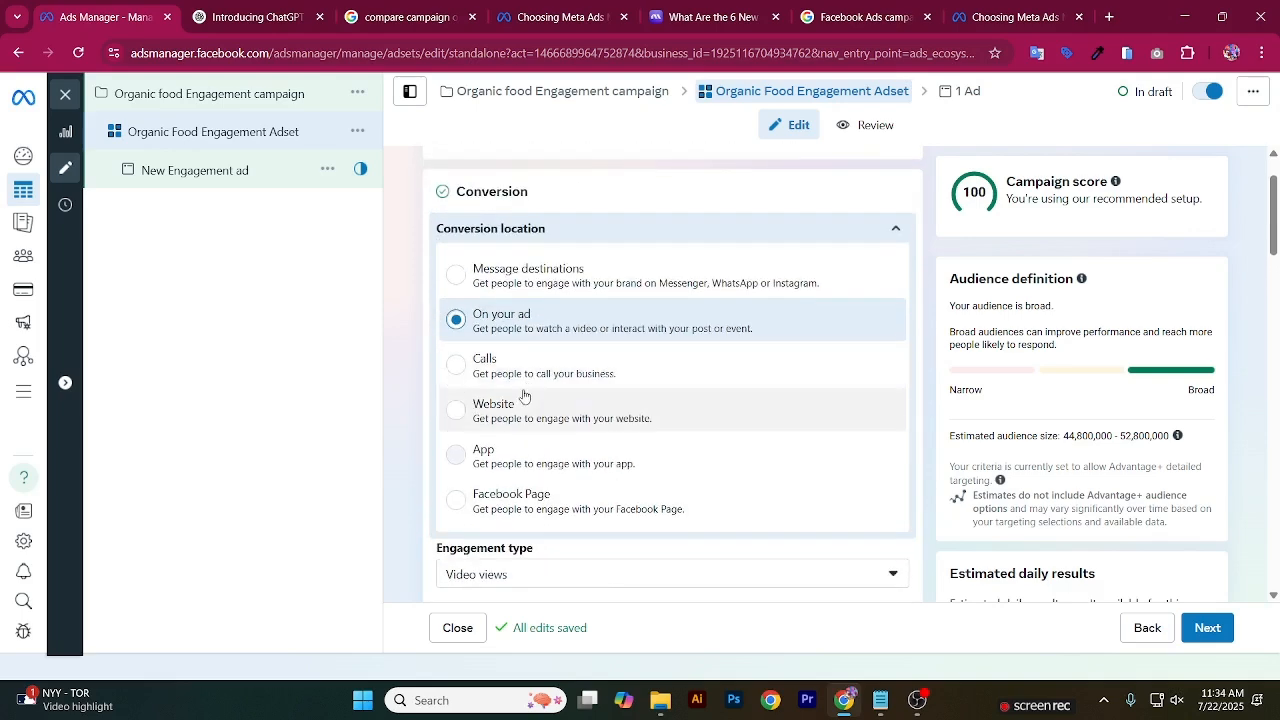
Set the conversion location to Message destinations and choose Reza Vision as the Facebook Page
{"action": "left_click", "coordinate": [455, 276]}
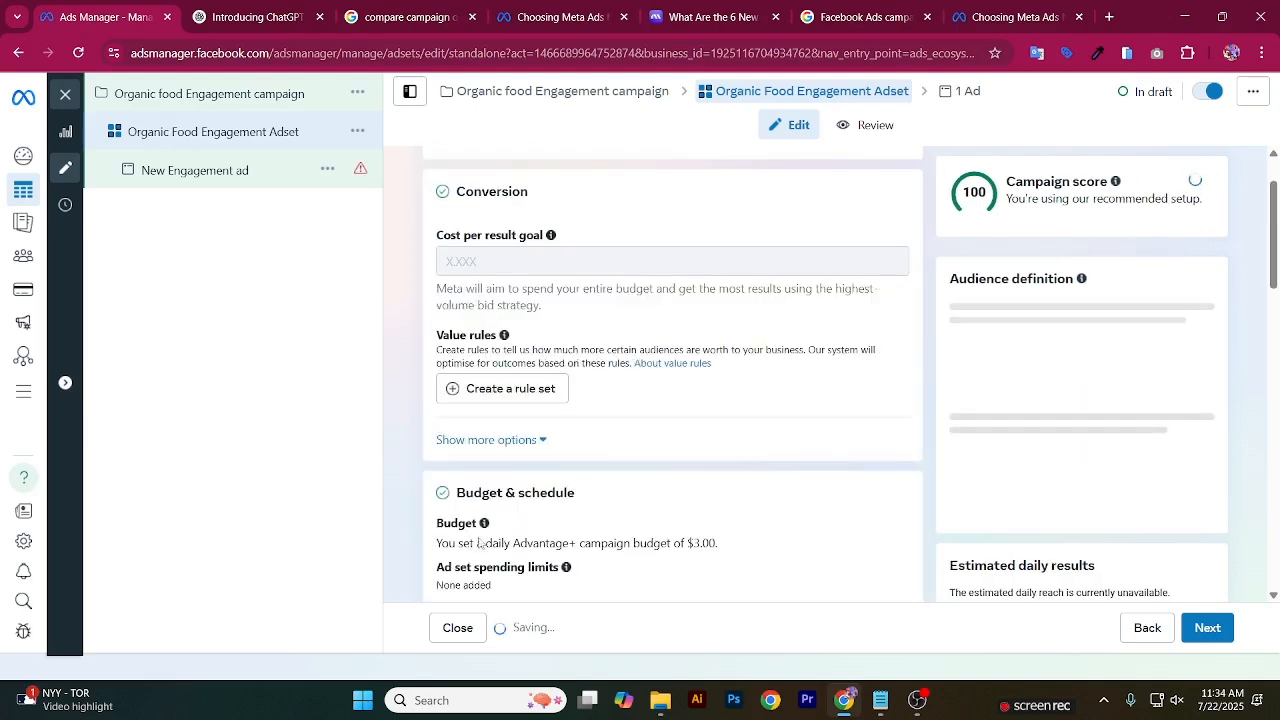
{"action": "scroll", "coordinate": [612, 527], "scroll_direction": "up", "scroll_amount": 4}
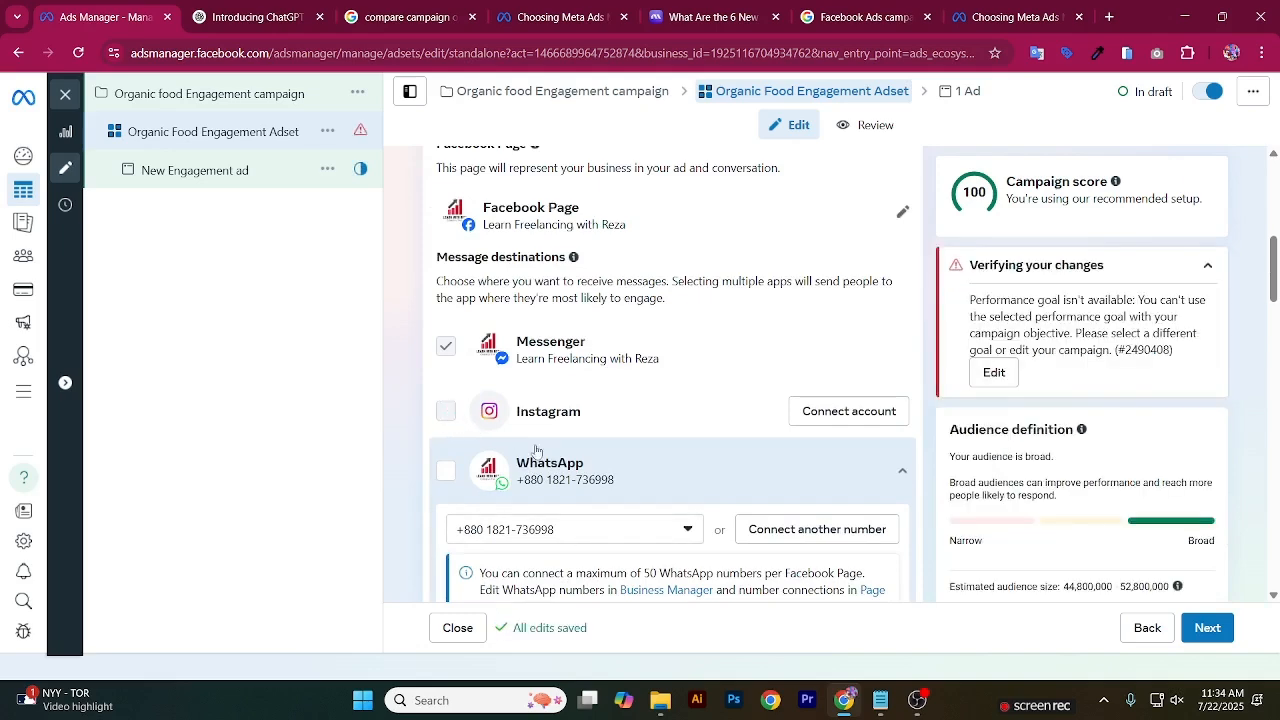
{"action": "scroll", "coordinate": [540, 455], "scroll_direction": "up", "scroll_amount": 2}
{"action": "scroll", "coordinate": [557, 460], "scroll_direction": "up", "scroll_amount": 4}
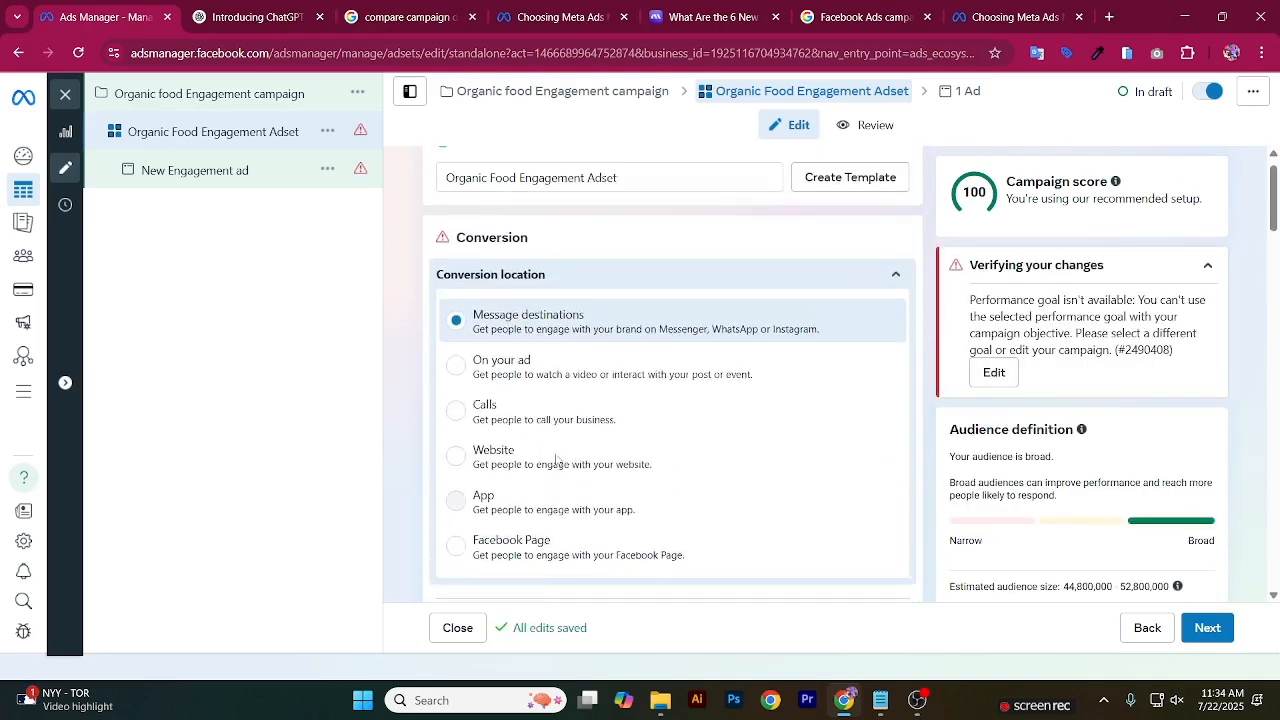
{"action": "scroll", "coordinate": [557, 460], "scroll_direction": "down", "scroll_amount": 4}
{"action": "left_click", "coordinate": [895, 382]}
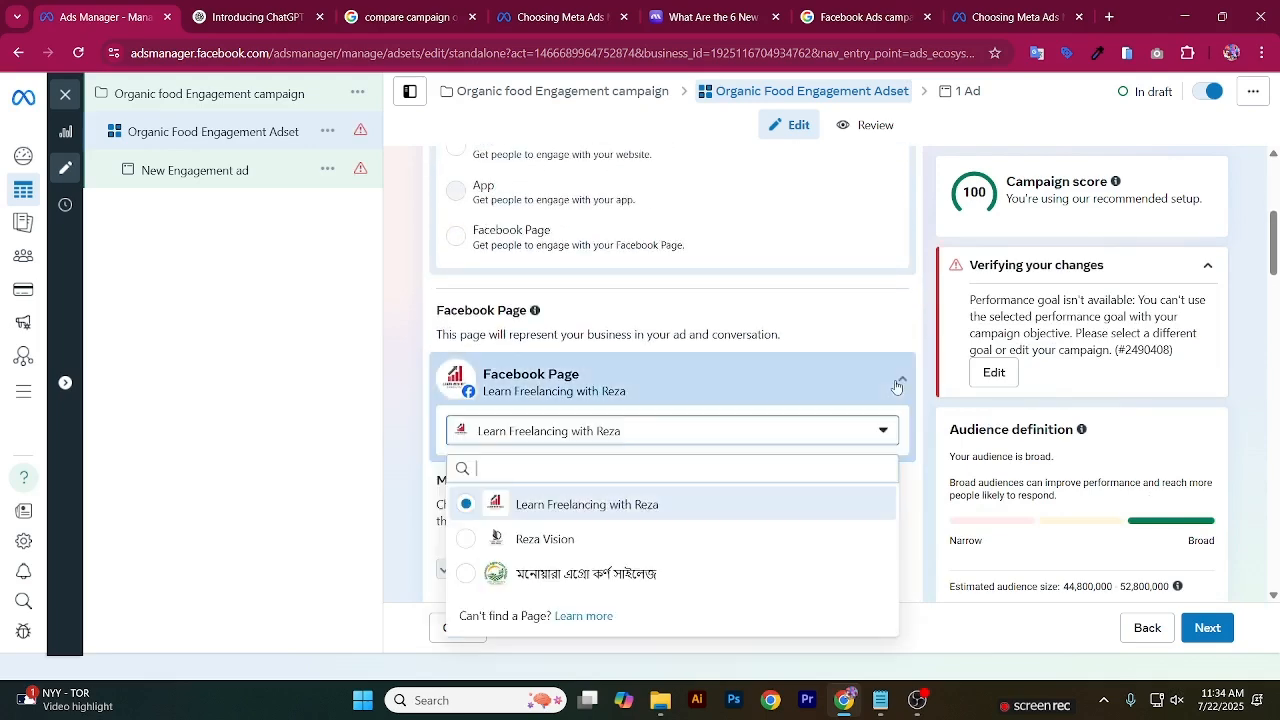
{"action": "scroll", "coordinate": [705, 454], "scroll_direction": "down", "scroll_amount": 1}
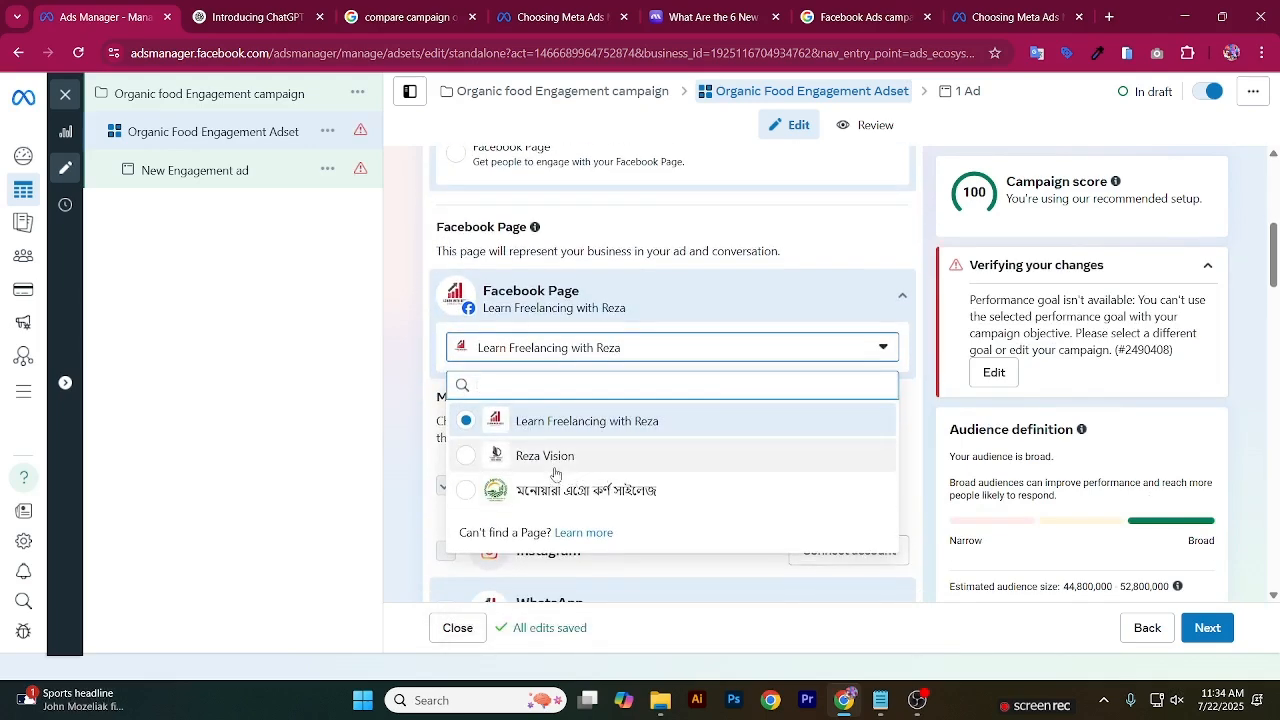
{"action": "left_click", "coordinate": [557, 456]}
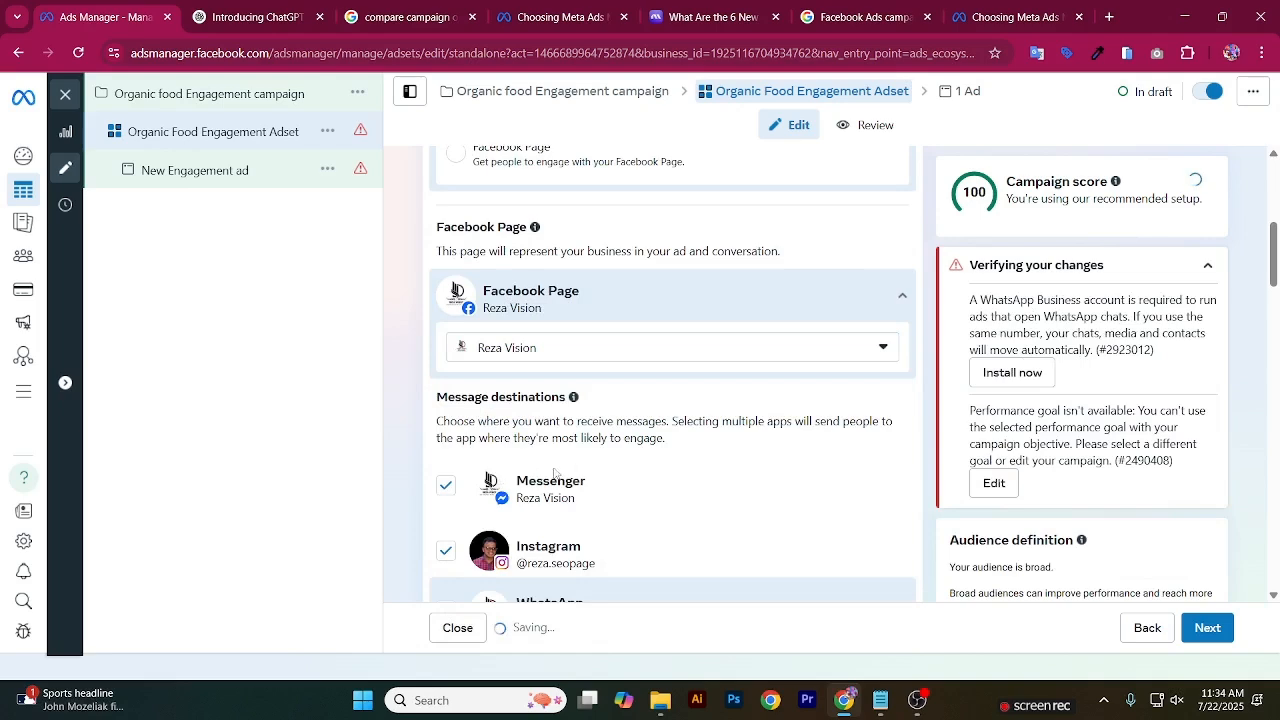
Review the available message destinations, highlight the Performance goal heading and display the goal options
{"action": "scroll", "coordinate": [674, 442], "scroll_direction": "up", "scroll_amount": 5}
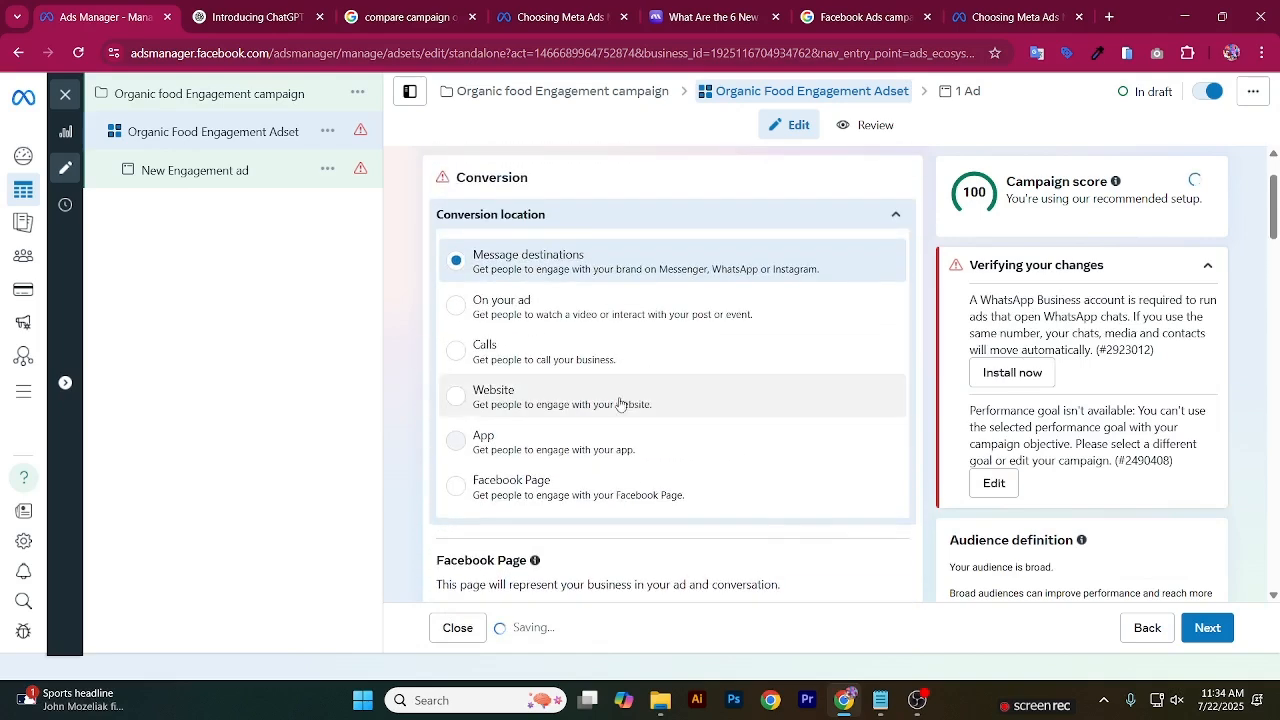
{"action": "scroll", "coordinate": [570, 370], "scroll_direction": "down", "scroll_amount": 5}
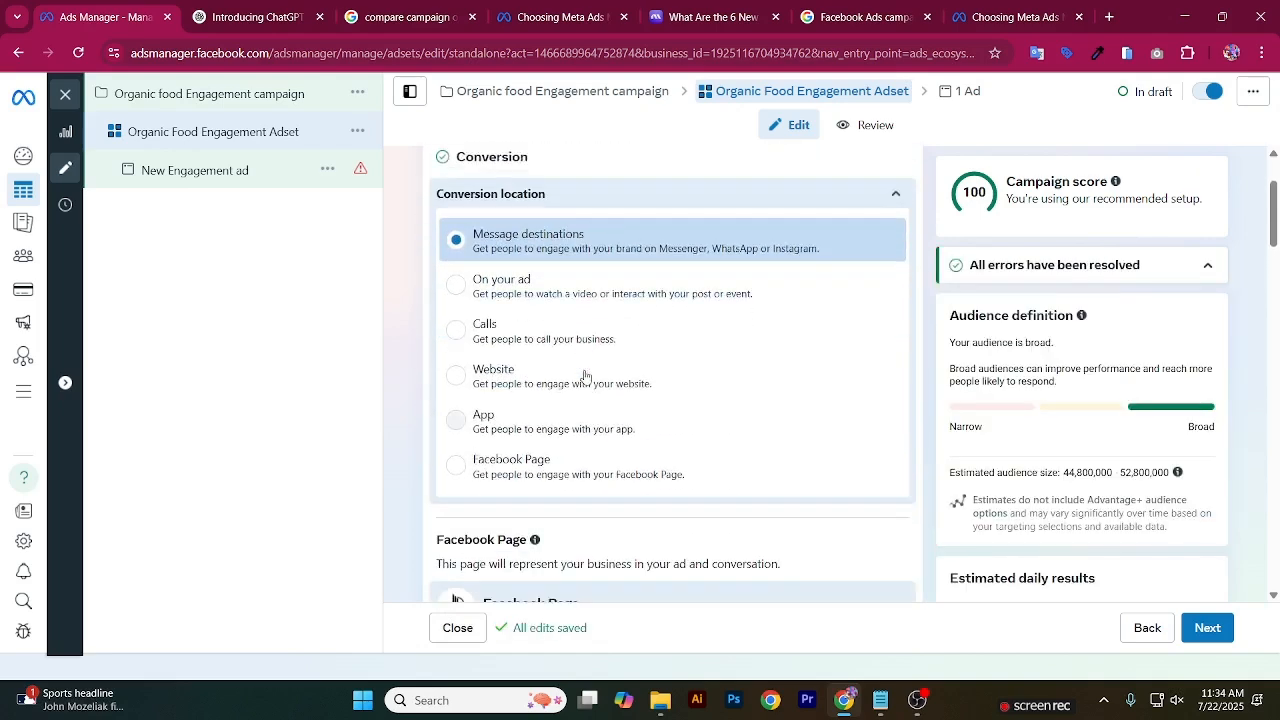
{"action": "scroll", "coordinate": [586, 363], "scroll_direction": "down", "scroll_amount": 2}
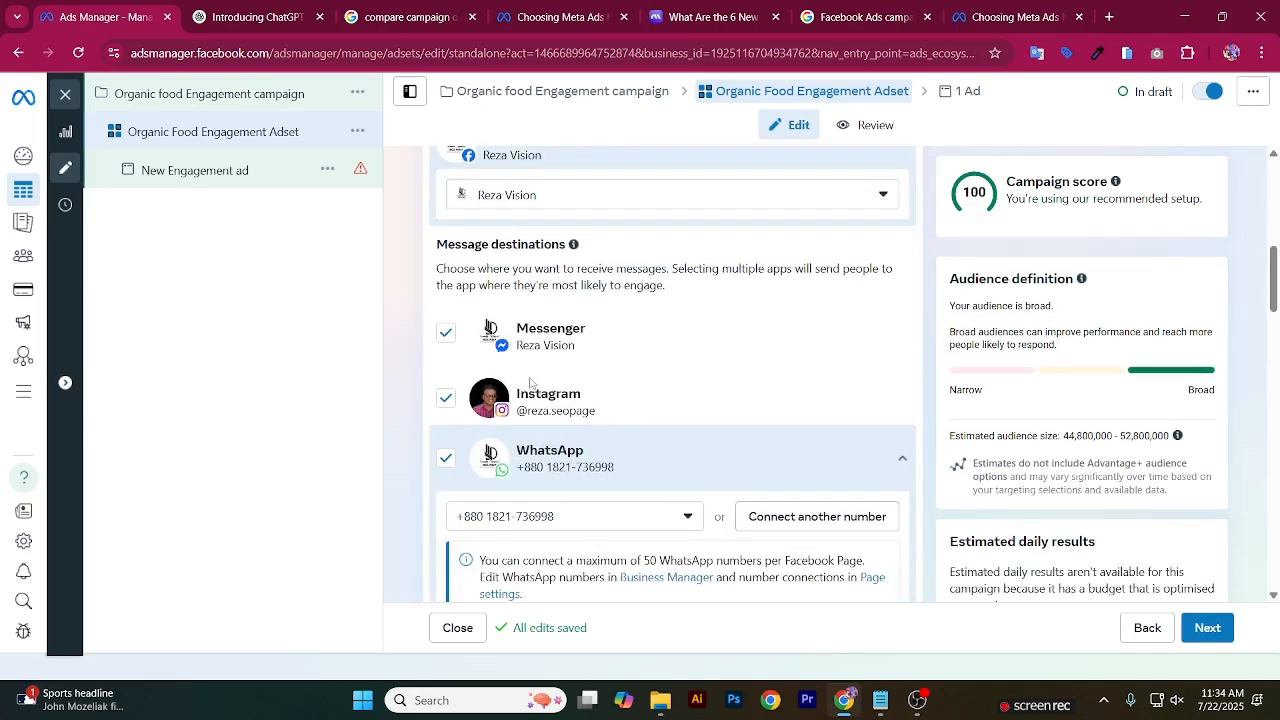
{"action": "scroll", "coordinate": [553, 410], "scroll_direction": "down", "scroll_amount": 2}
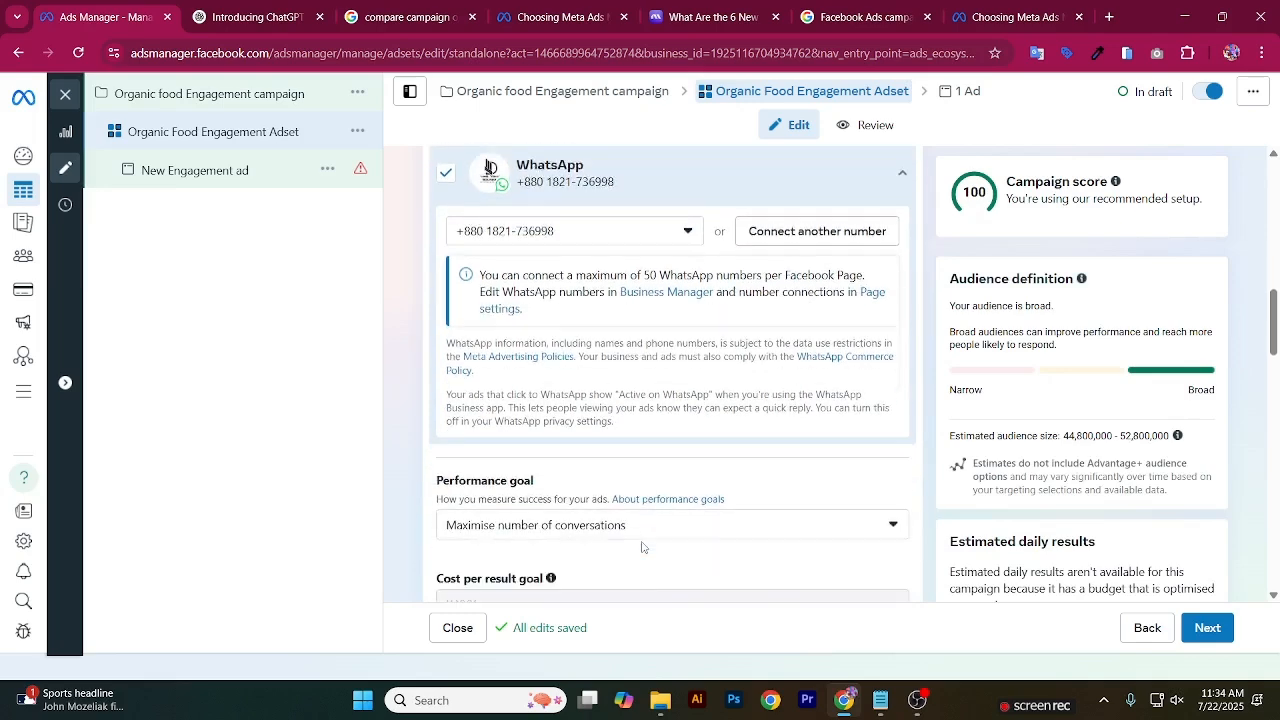
{"action": "scroll", "coordinate": [642, 547], "scroll_direction": "down", "scroll_amount": 3}
{"action": "scroll", "coordinate": [642, 547], "scroll_direction": "down", "scroll_amount": 2}
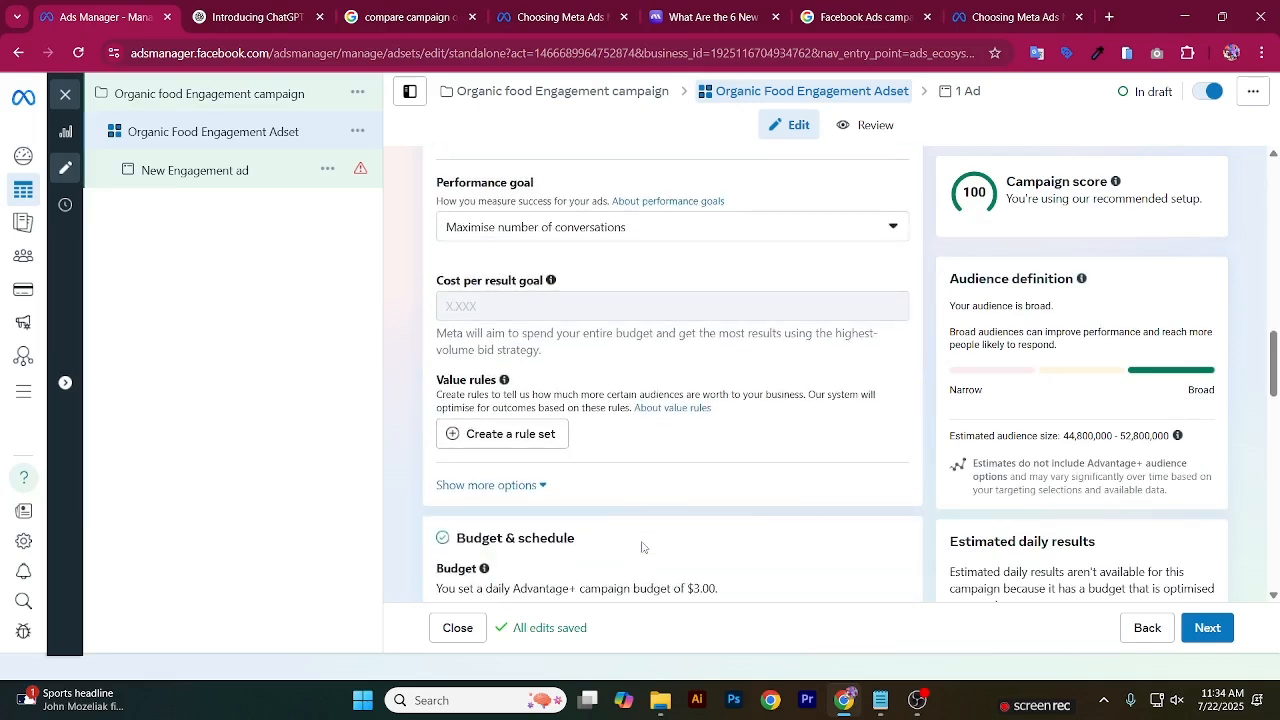
{"action": "left_click_drag", "start_coordinate": [434, 182], "coordinate": [566, 184]}
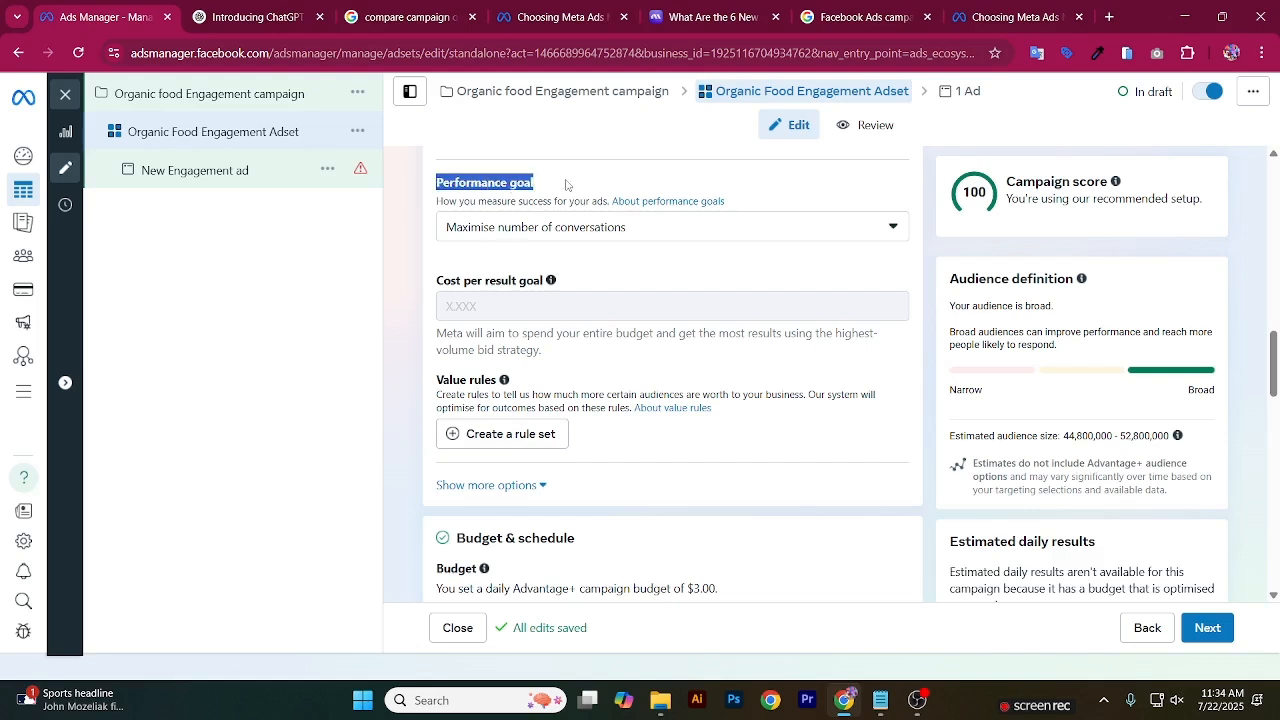
{"action": "left_click", "coordinate": [809, 233]}
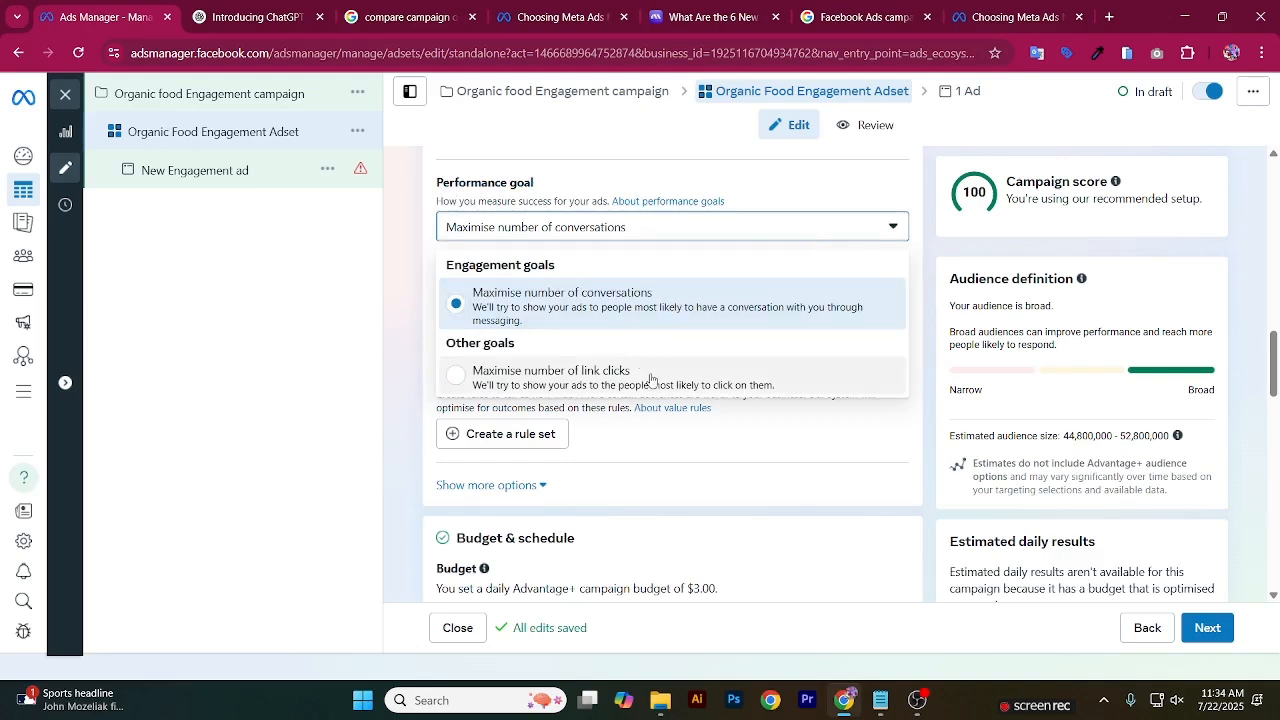
Switch the conversion location to On your ad and check its Engagement type and Performance goal fields
{"action": "scroll", "coordinate": [650, 378], "scroll_direction": "up", "scroll_amount": 10}
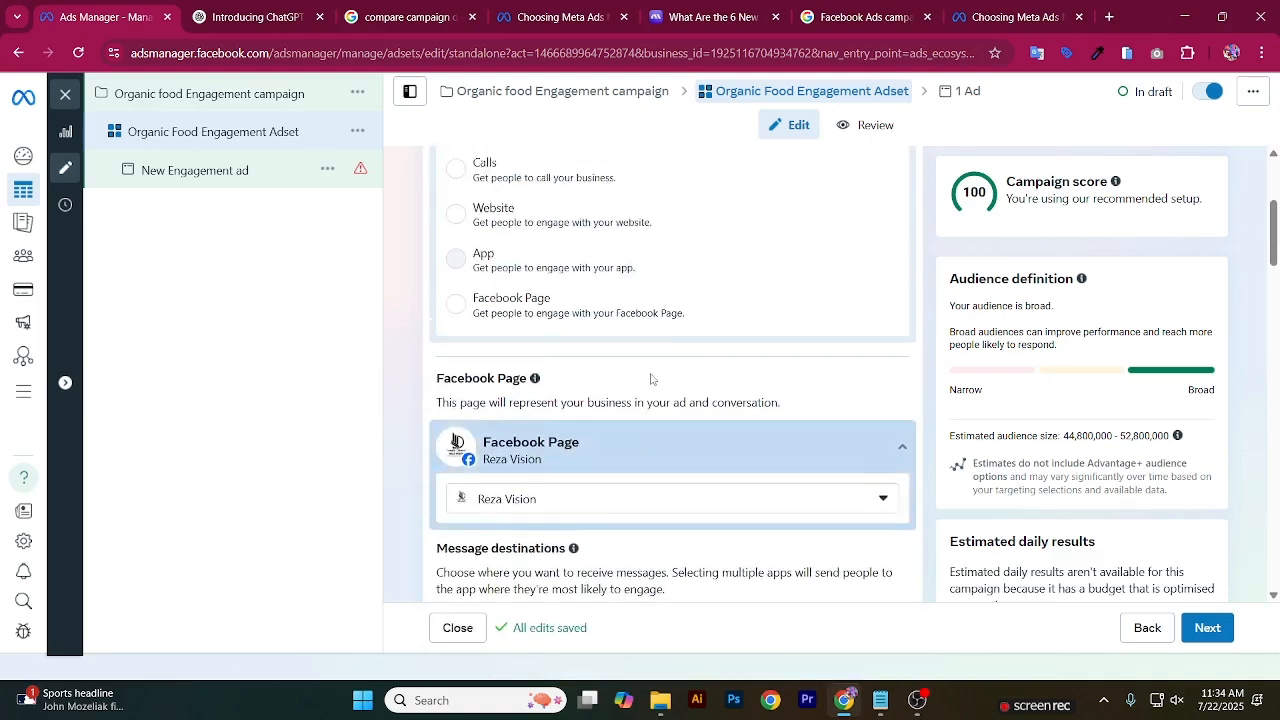
{"action": "scroll", "coordinate": [650, 378], "scroll_direction": "up", "scroll_amount": 2}
{"action": "left_click", "coordinate": [478, 283]}
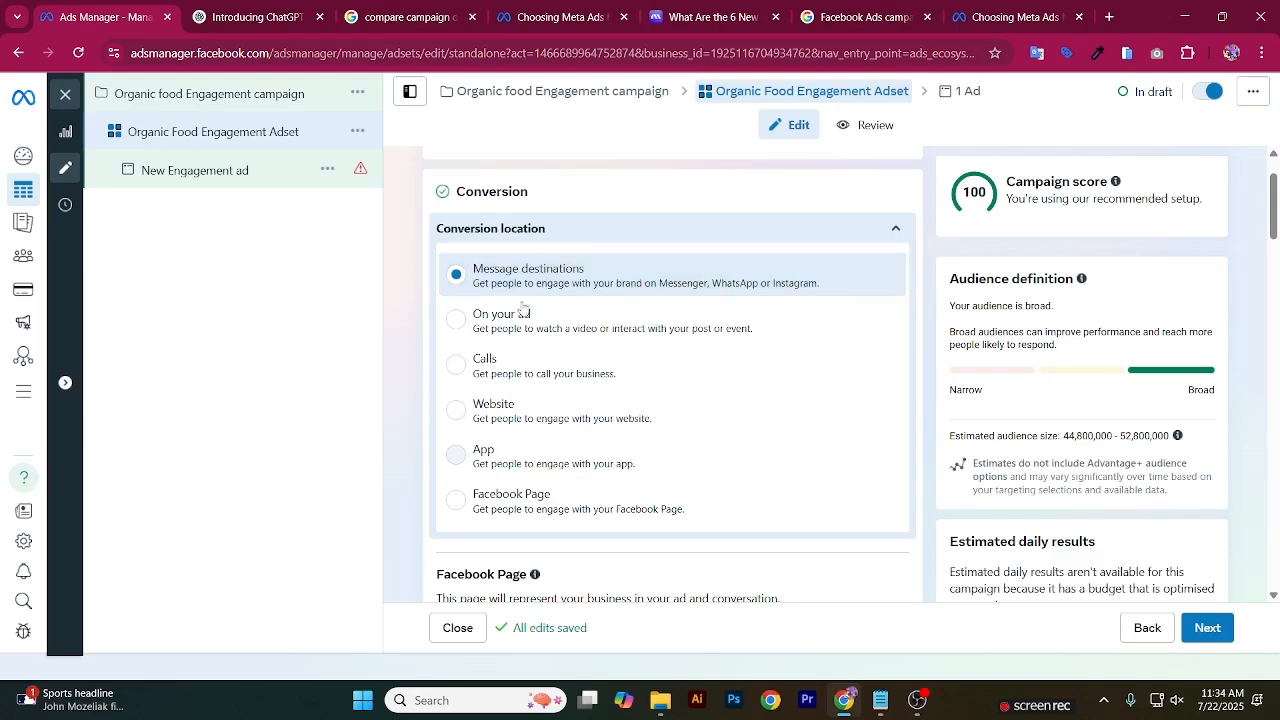
{"action": "left_click", "coordinate": [457, 320]}
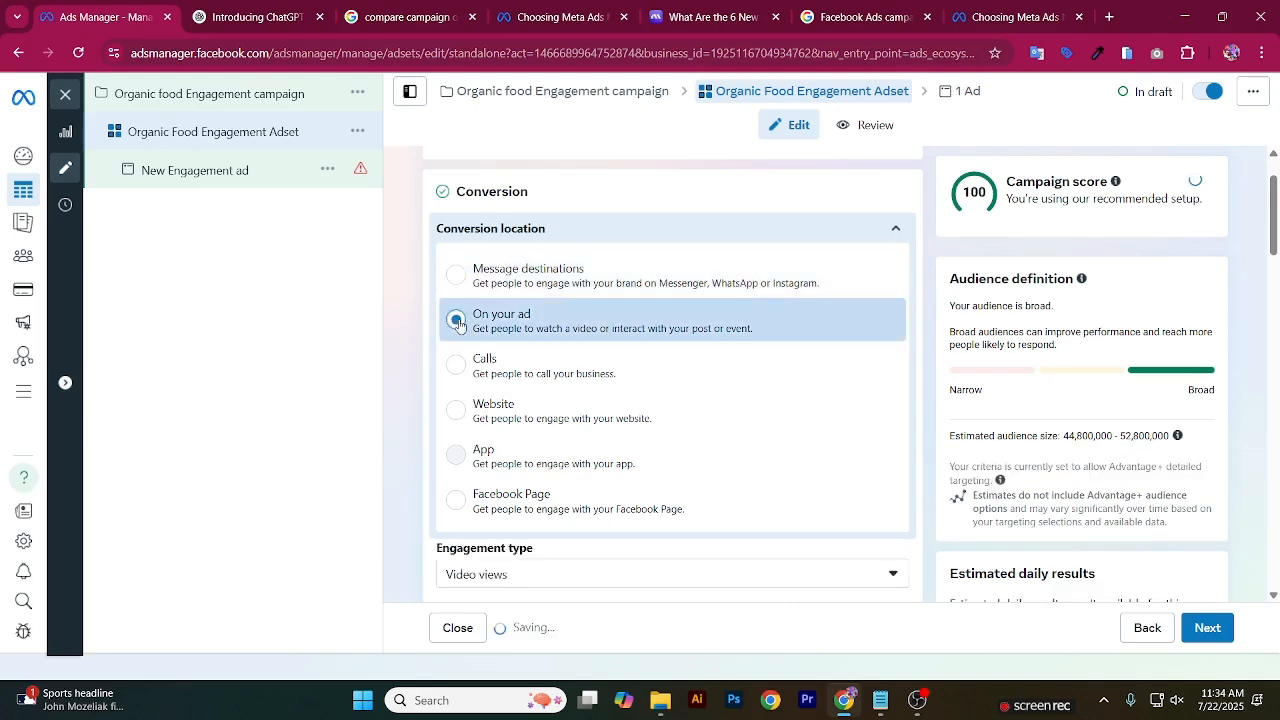
{"action": "scroll", "coordinate": [566, 350], "scroll_direction": "down", "scroll_amount": 3}
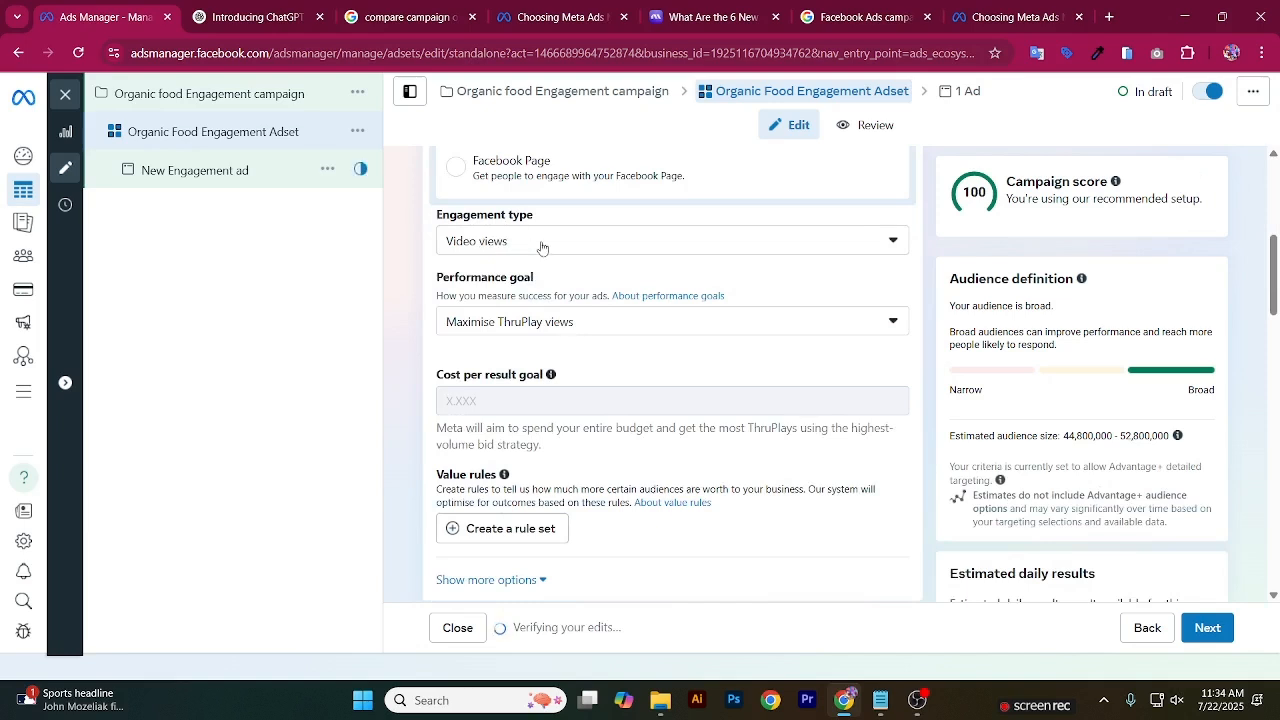
Reselect Message destinations with Reza Vision as the Facebook Page, and highlight the Message destinations heading
{"action": "scroll", "coordinate": [547, 260], "scroll_direction": "up", "scroll_amount": 1}
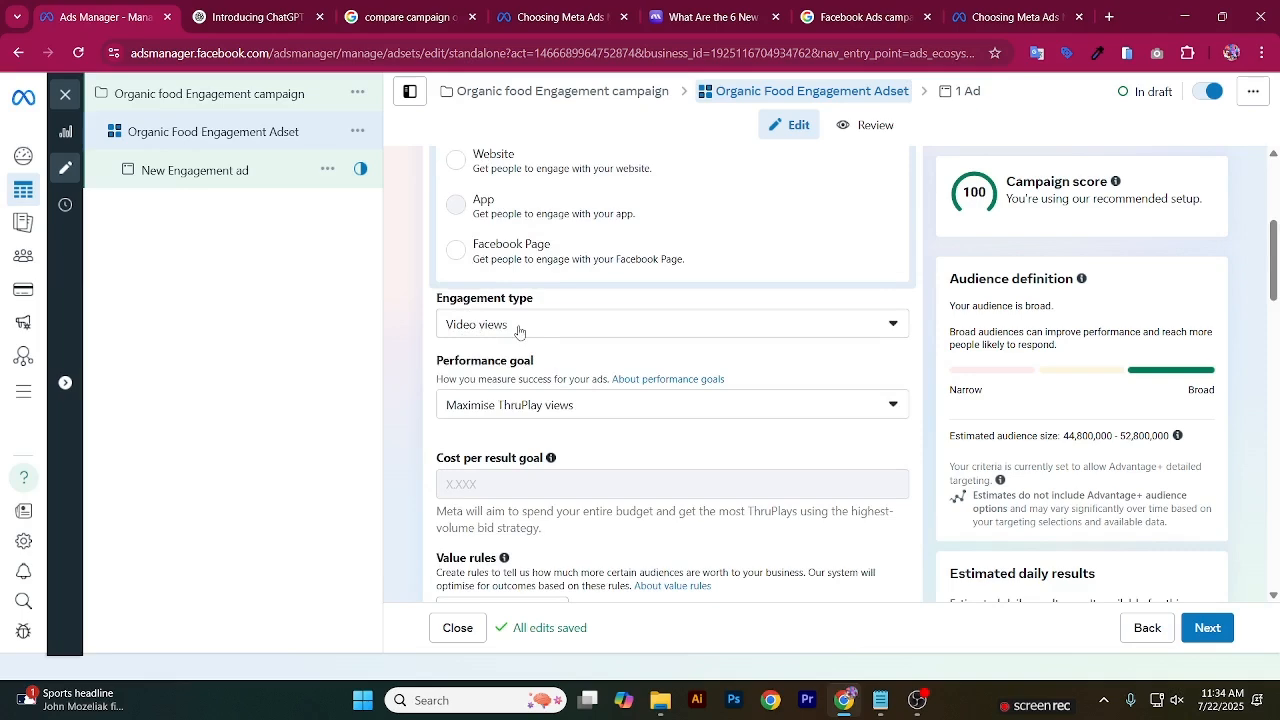
{"action": "scroll", "coordinate": [518, 332], "scroll_direction": "up", "scroll_amount": 3}
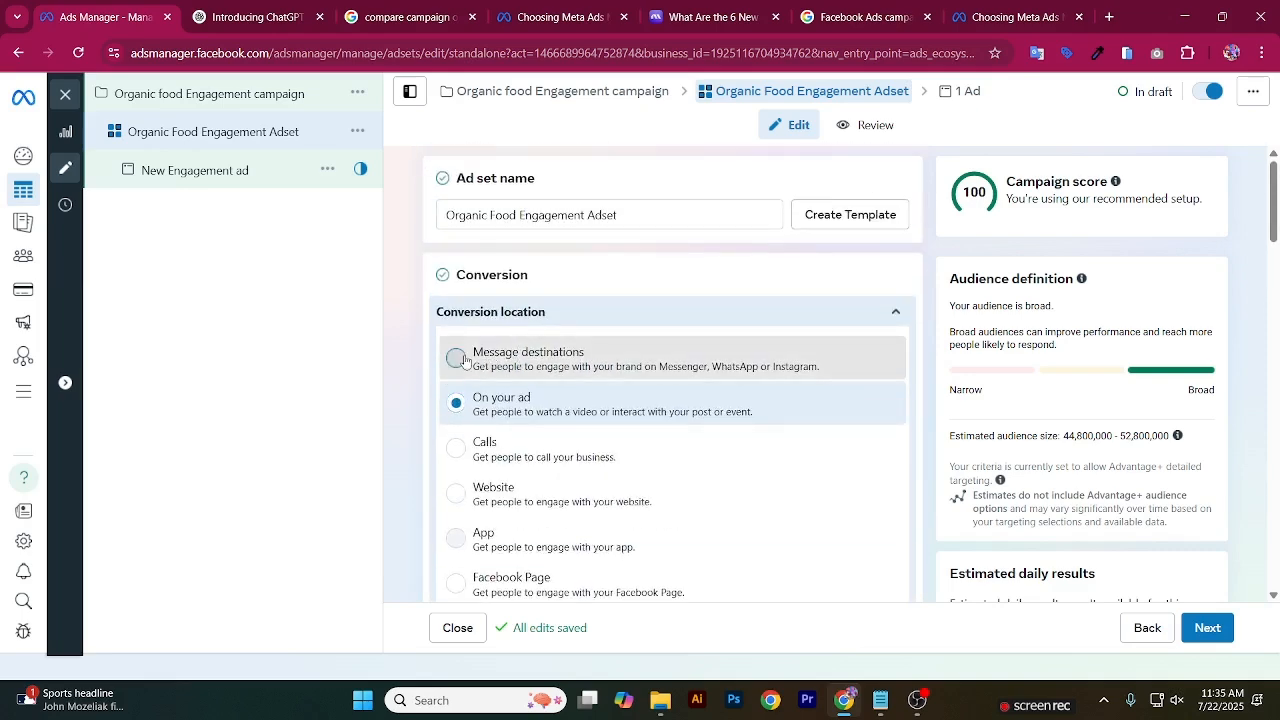
{"action": "left_click", "coordinate": [456, 358]}
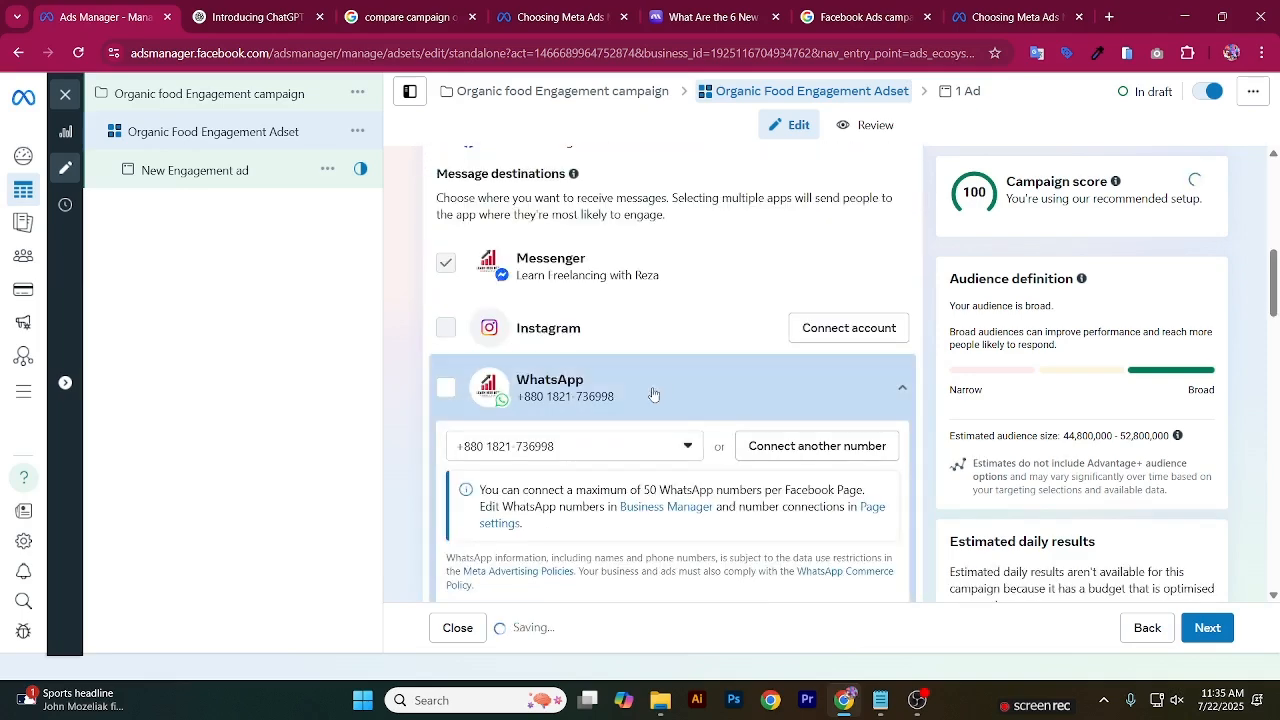
{"action": "scroll", "coordinate": [728, 386], "scroll_direction": "up", "scroll_amount": 4}
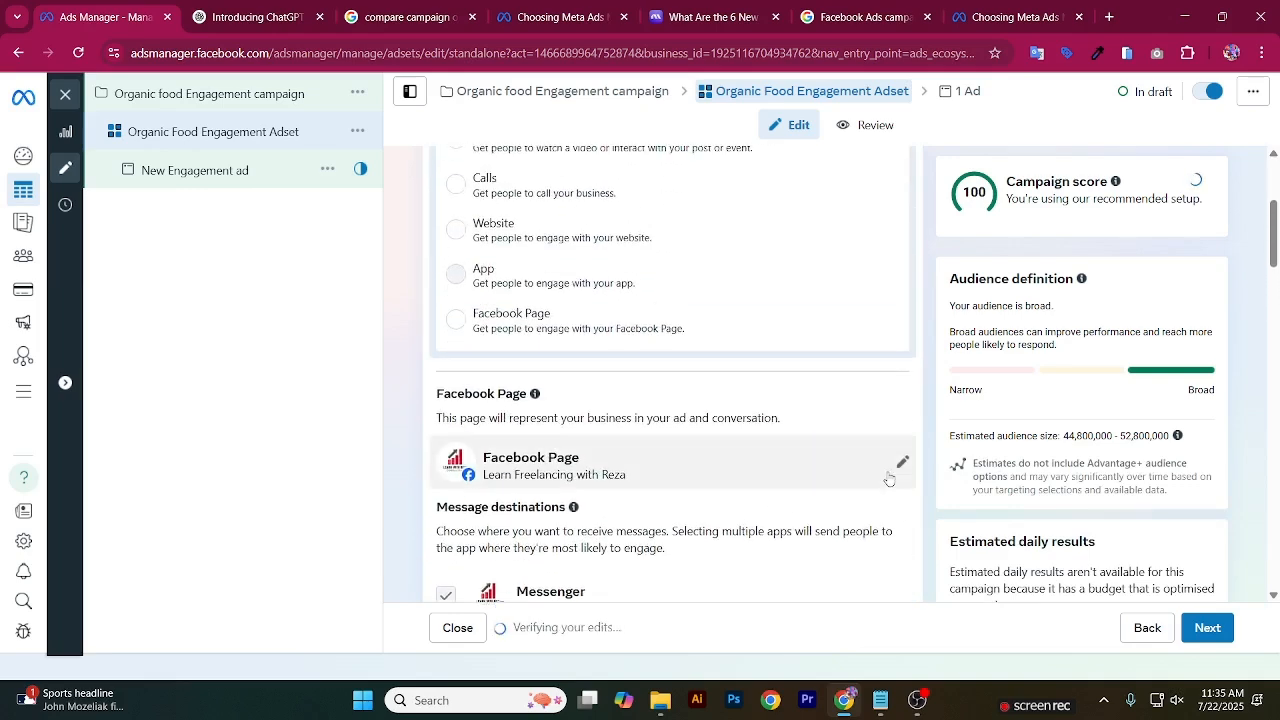
{"action": "left_click", "coordinate": [893, 474]}
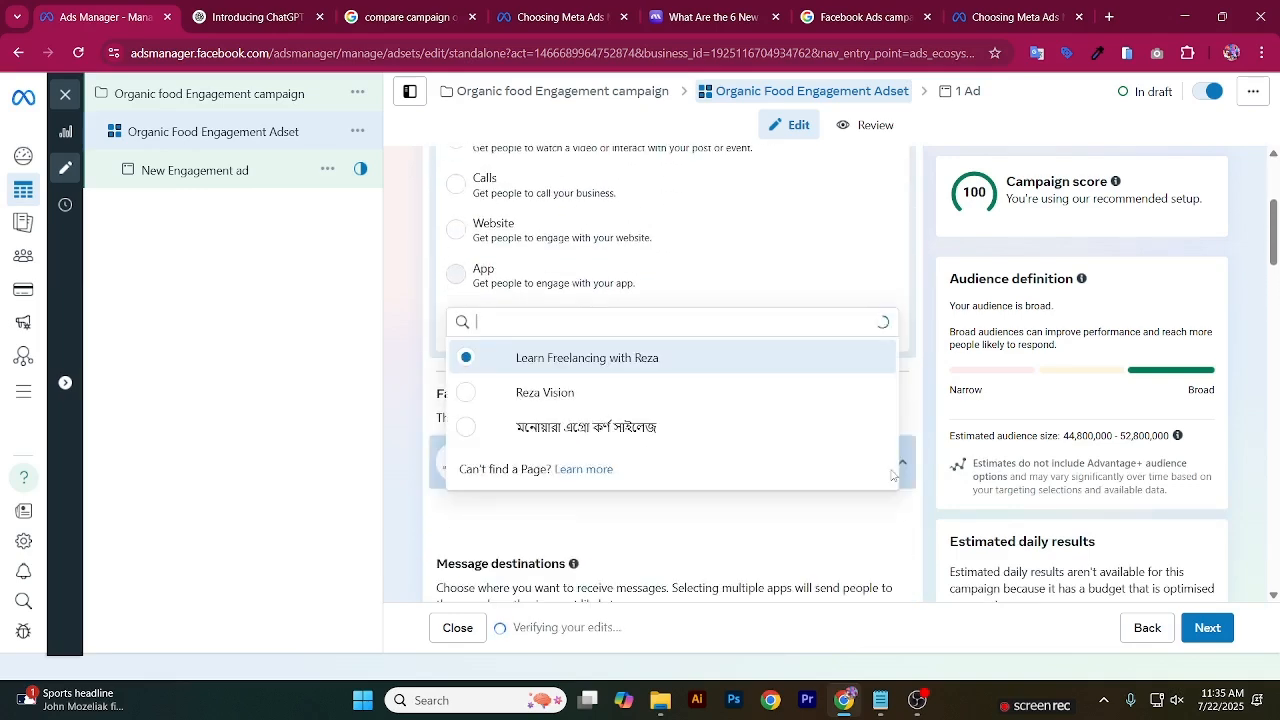
{"action": "left_click", "coordinate": [674, 386]}
{"action": "scroll", "coordinate": [720, 368], "scroll_direction": "down", "scroll_amount": 2}
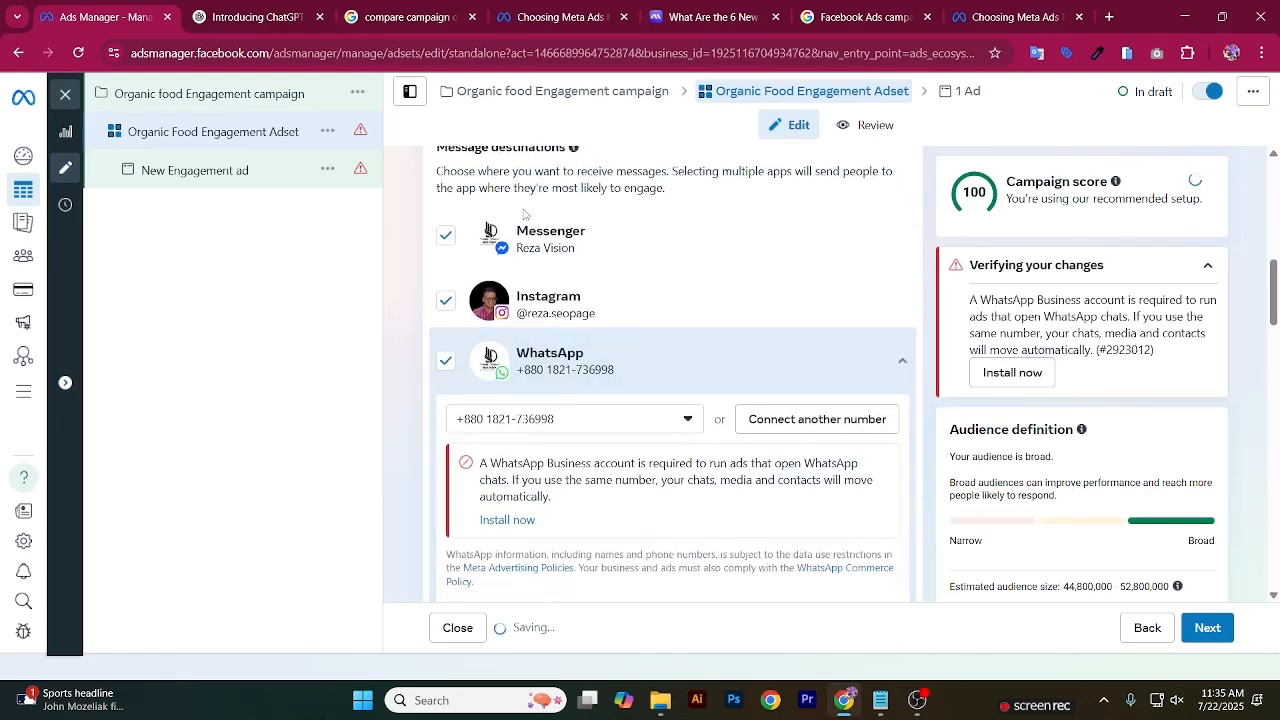
{"action": "left_click_drag", "start_coordinate": [436, 230], "coordinate": [603, 230]}
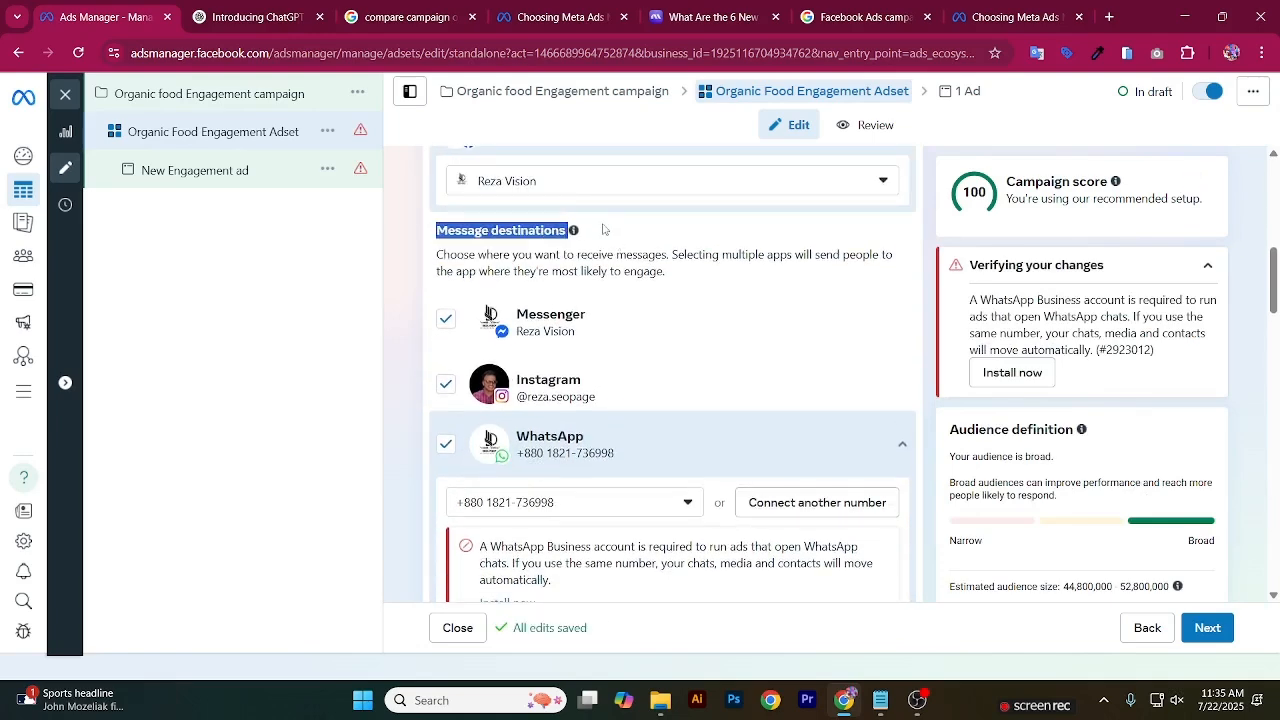
Change the conversion location from Message destinations to On your ad and locate the Engagement type setting
{"action": "scroll", "coordinate": [598, 225], "scroll_direction": "up", "scroll_amount": 7}
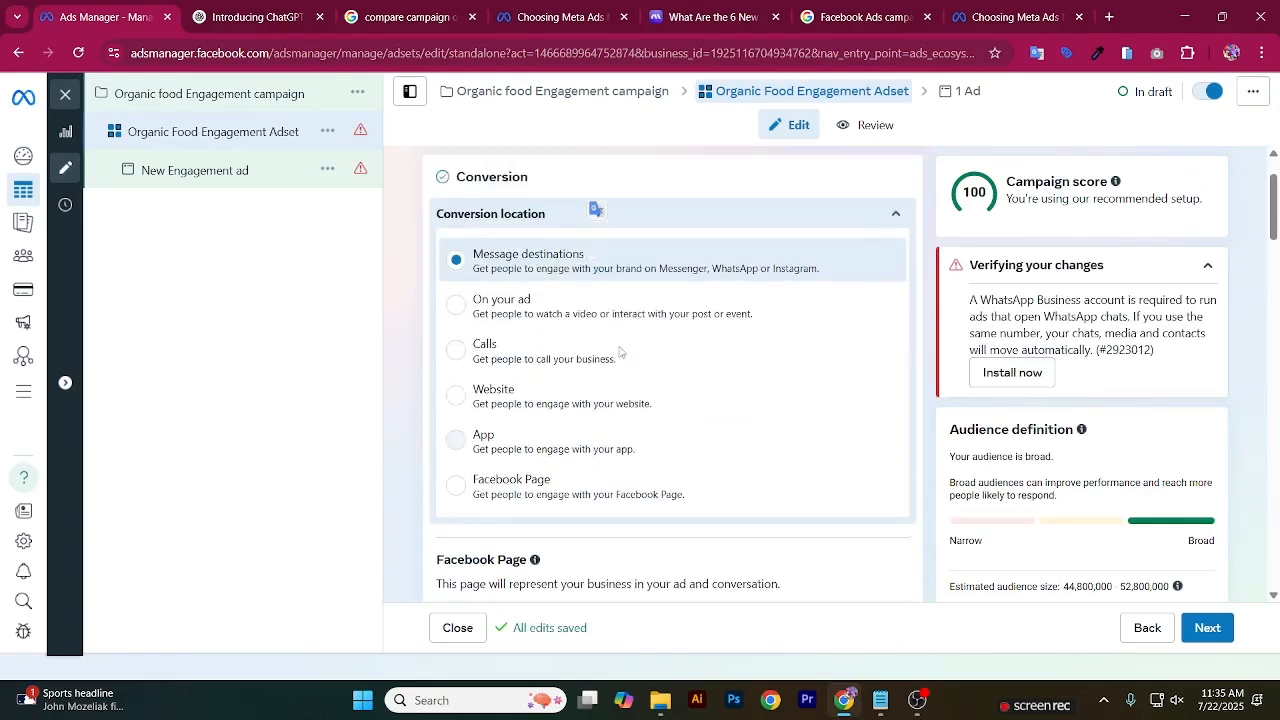
{"action": "left_click", "coordinate": [463, 392]}
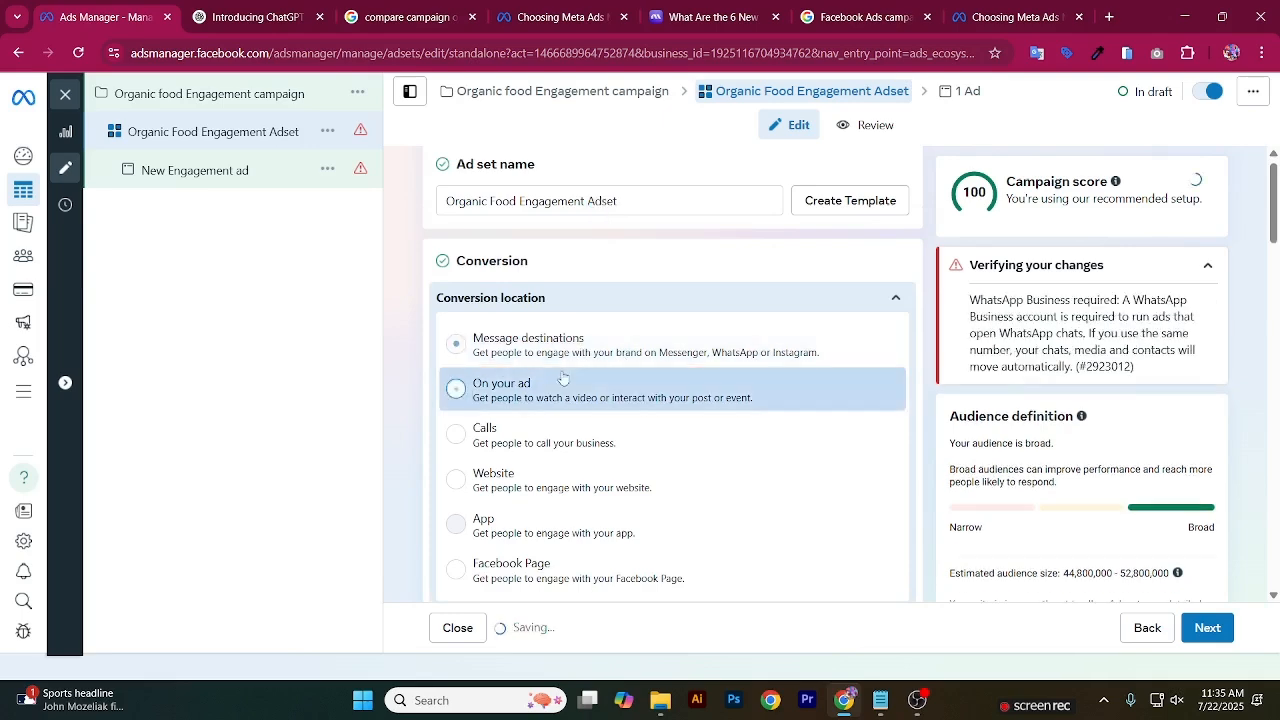
{"action": "scroll", "coordinate": [606, 368], "scroll_direction": "down", "scroll_amount": 3}
{"action": "scroll", "coordinate": [606, 363], "scroll_direction": "down", "scroll_amount": 3}
{"action": "scroll", "coordinate": [606, 363], "scroll_direction": "up", "scroll_amount": 3}
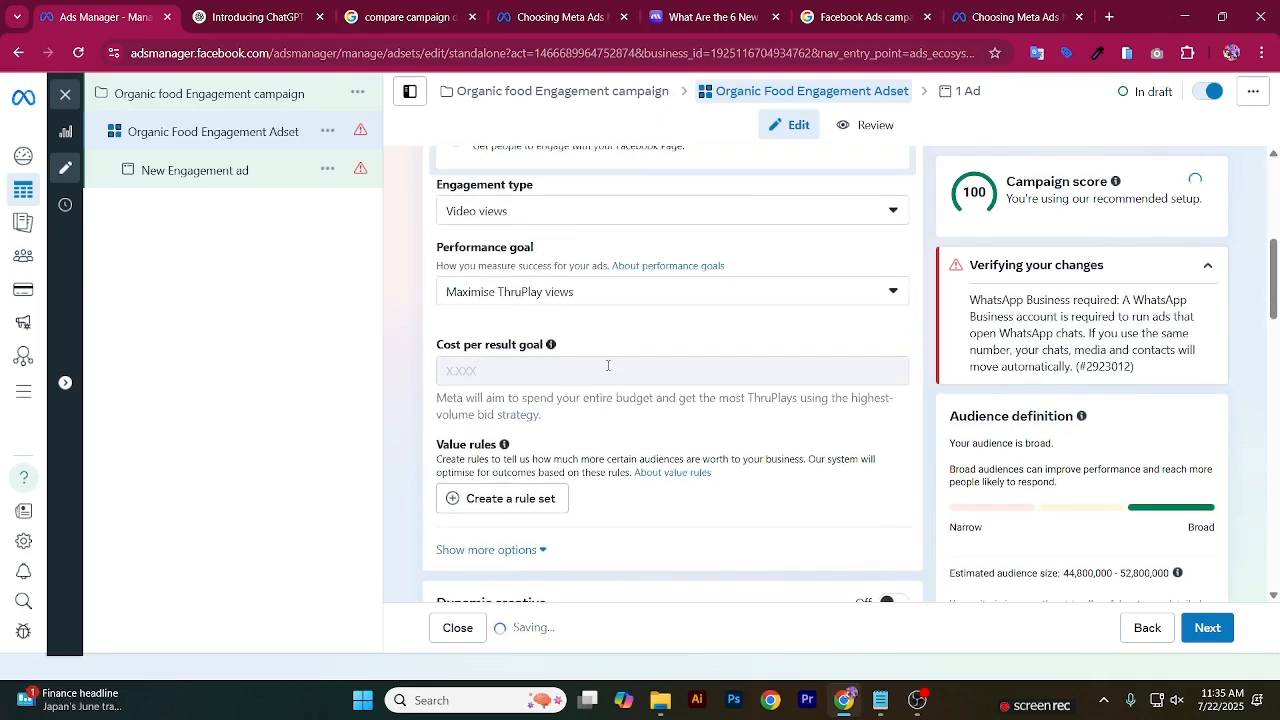
{"action": "scroll", "coordinate": [605, 365], "scroll_direction": "up", "scroll_amount": 1}
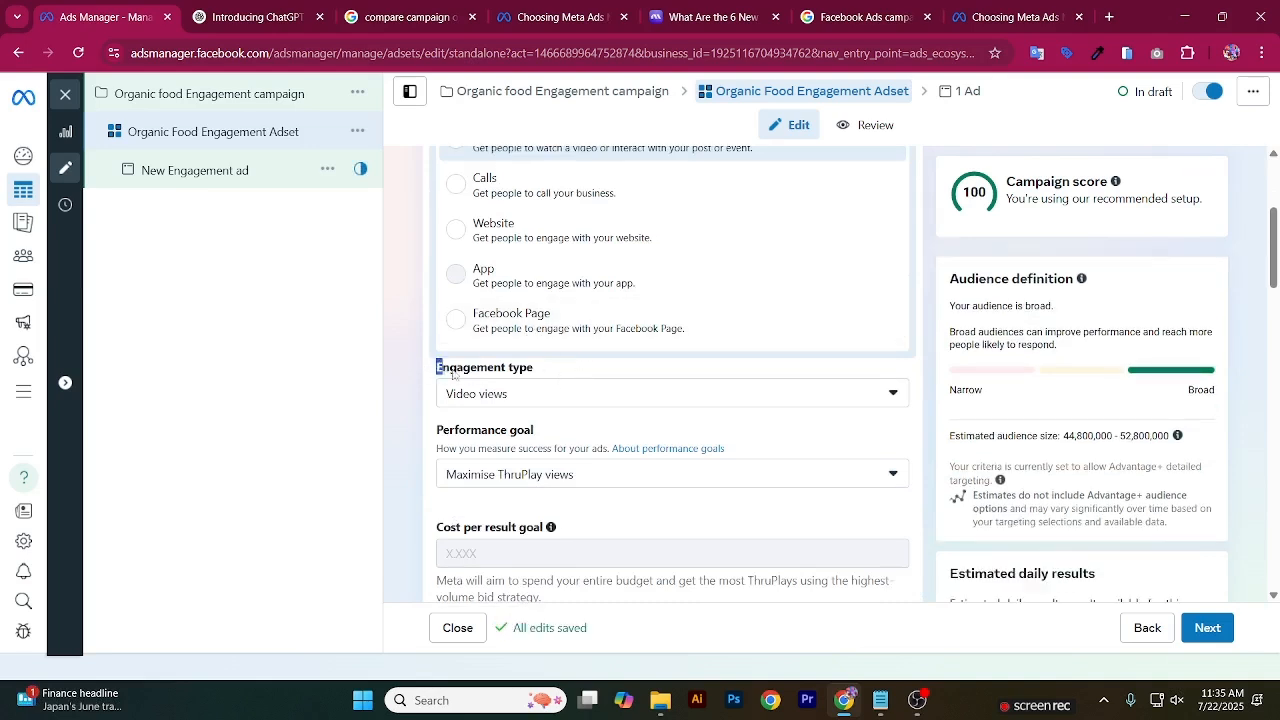
Highlight the Engagement type heading and review the available engagement types for the On your ad location
{"action": "left_click_drag", "start_coordinate": [434, 367], "coordinate": [535, 377]}
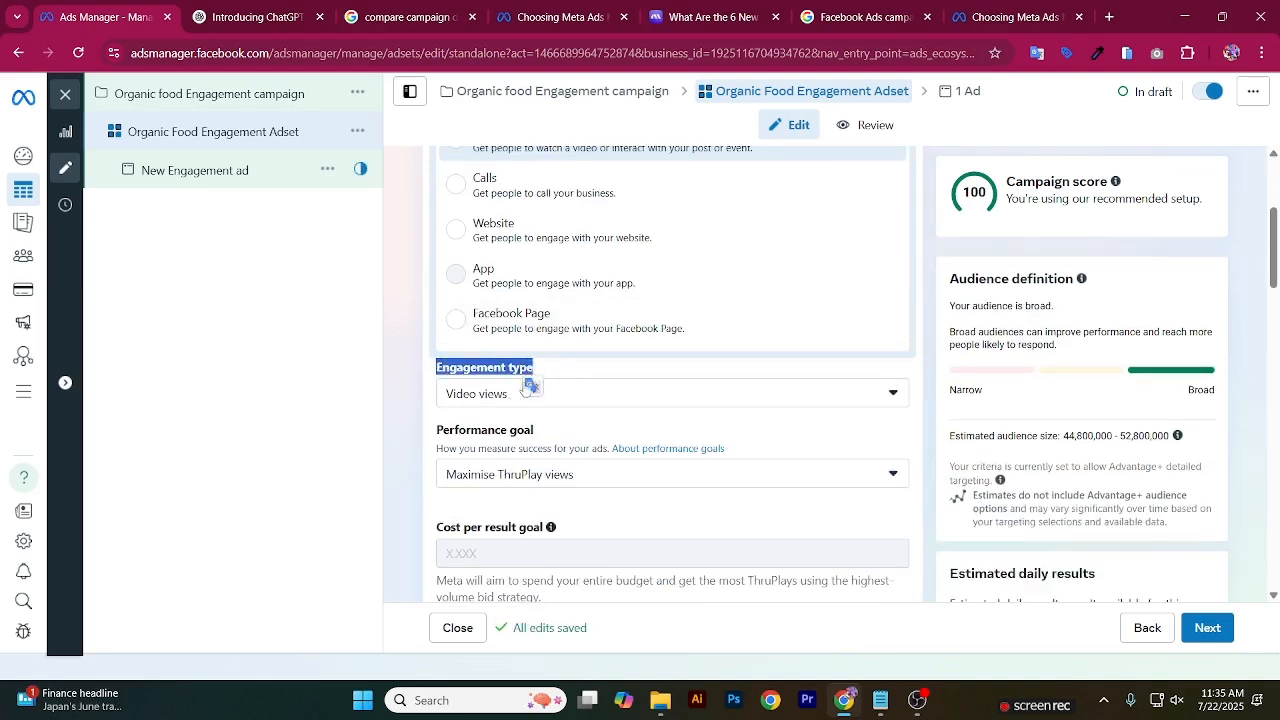
{"action": "left_click", "coordinate": [834, 410]}
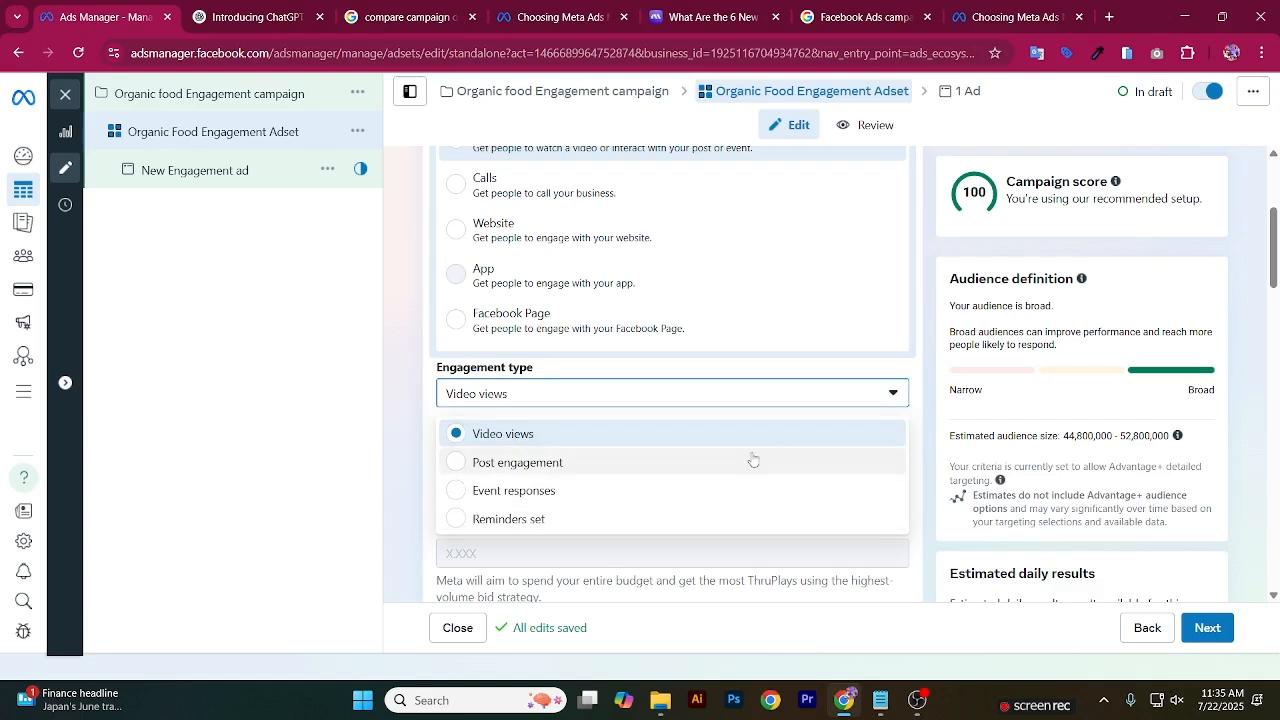
{"action": "left_click", "coordinate": [786, 400]}
{"action": "scroll", "coordinate": [662, 473], "scroll_direction": "down", "scroll_amount": 1}
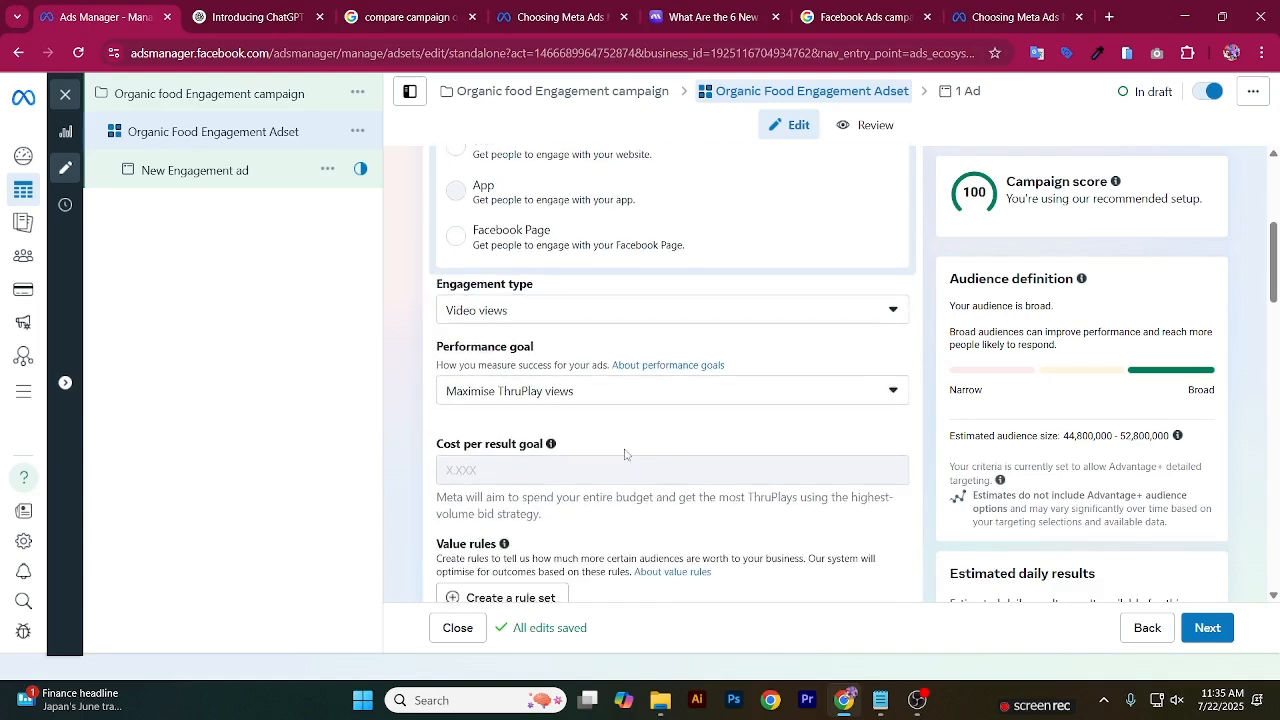
Set the engagement type to Post engagement and review its available performance goals
{"action": "left_click", "coordinate": [703, 320]}
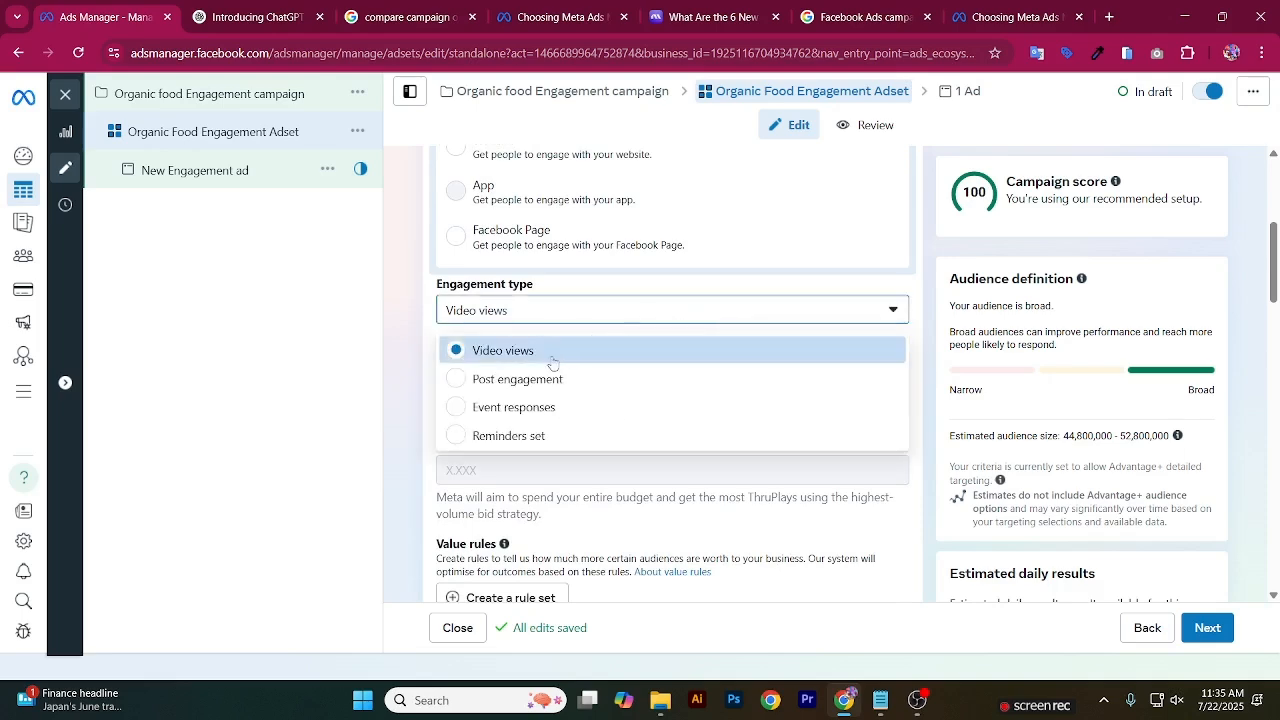
{"action": "left_click", "coordinate": [620, 377]}
{"action": "scroll", "coordinate": [628, 359], "scroll_direction": "down", "scroll_amount": 1}
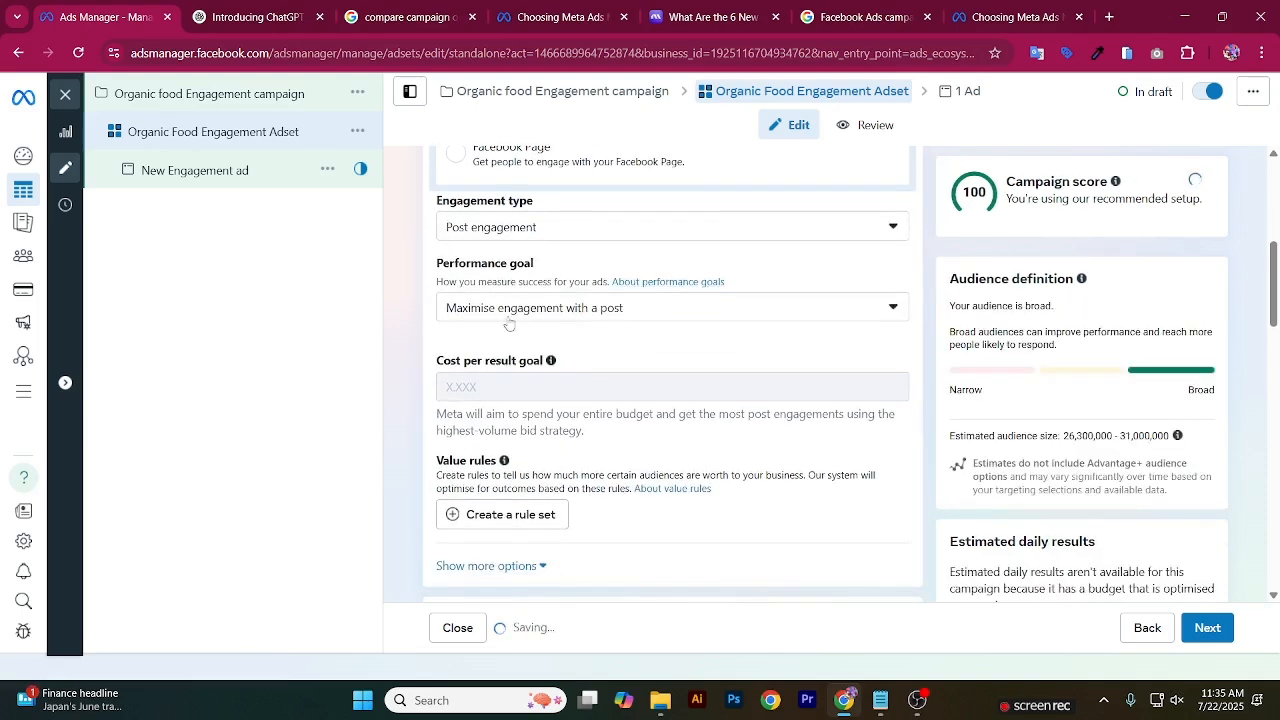
{"action": "left_click", "coordinate": [784, 313]}
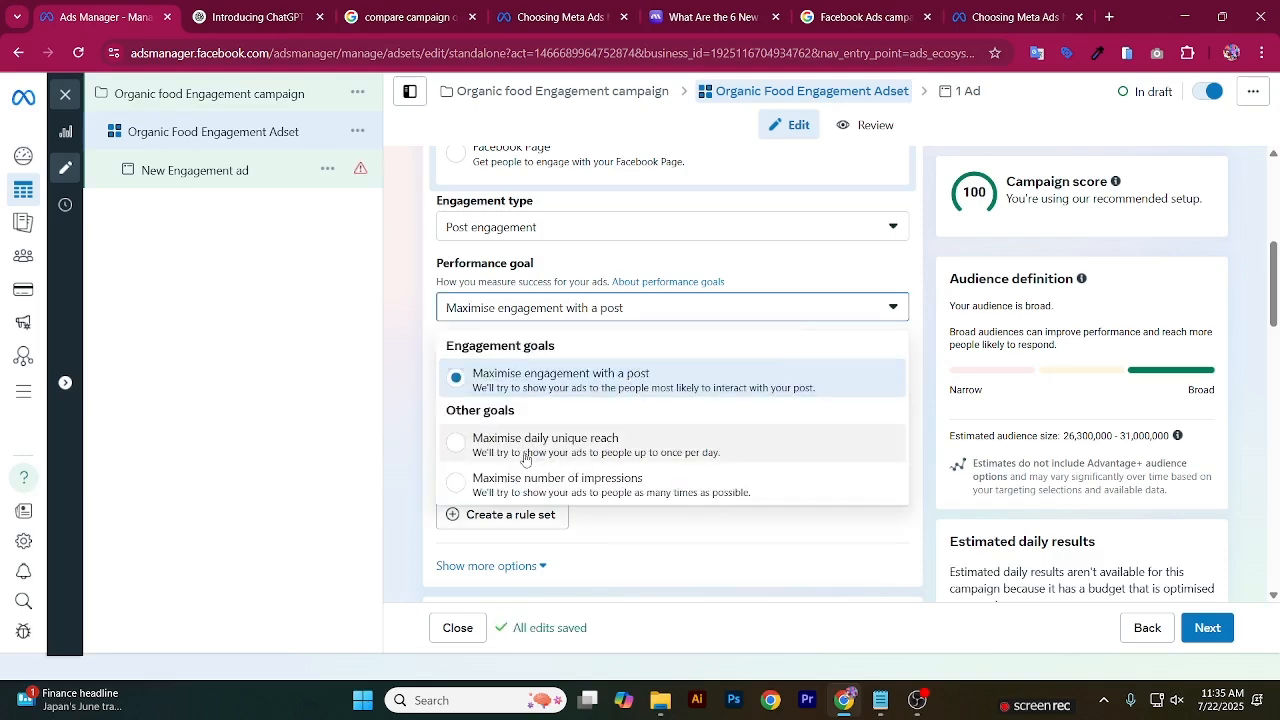
{"action": "scroll", "coordinate": [630, 460], "scroll_direction": "down", "scroll_amount": 1}
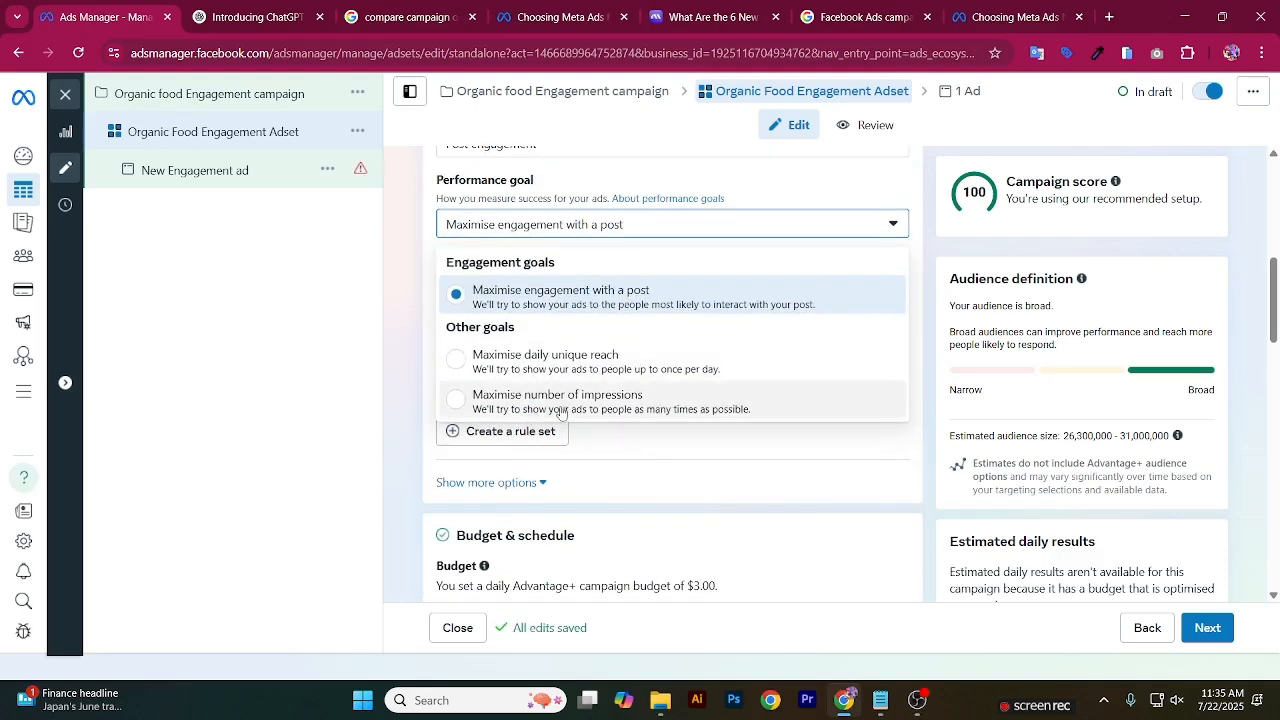
{"action": "scroll", "coordinate": [561, 415], "scroll_direction": "up", "scroll_amount": 1}
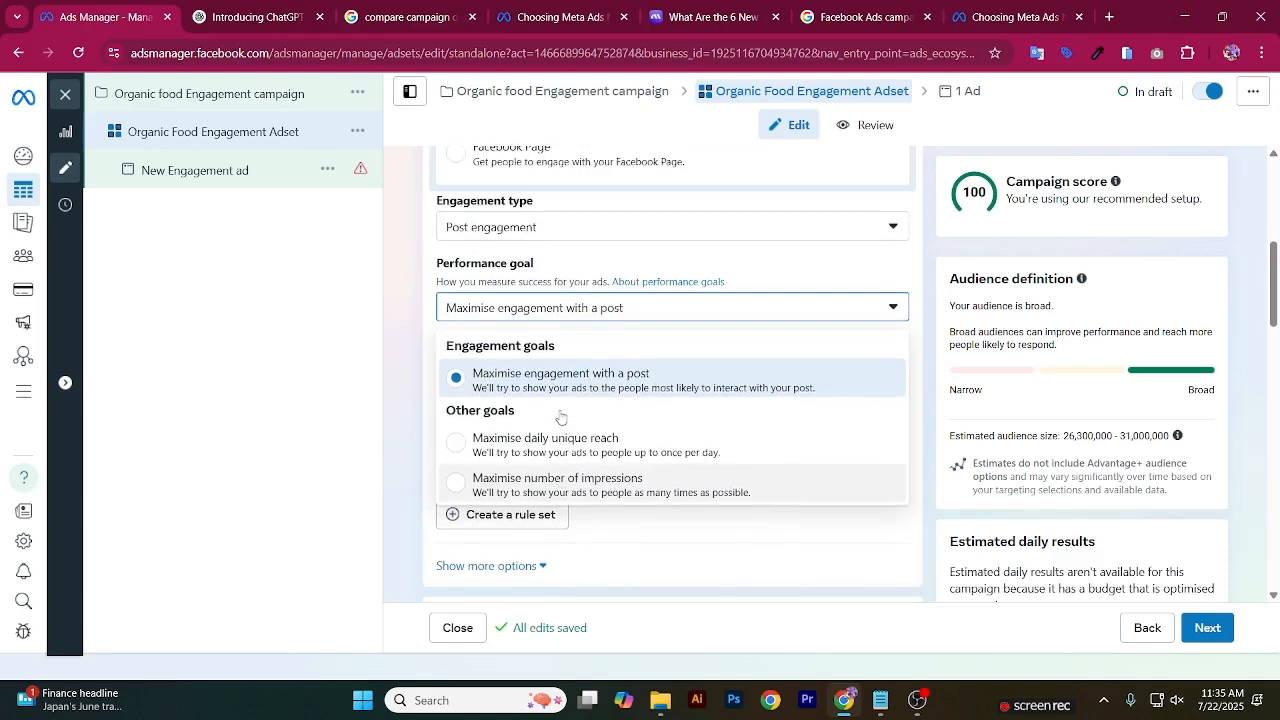
{"action": "scroll", "coordinate": [561, 415], "scroll_direction": "up", "scroll_amount": 1}
Change the engagement type to Event responses and review the performance goals offered for it
{"action": "left_click", "coordinate": [559, 322]}
{"action": "left_click", "coordinate": [559, 322]}
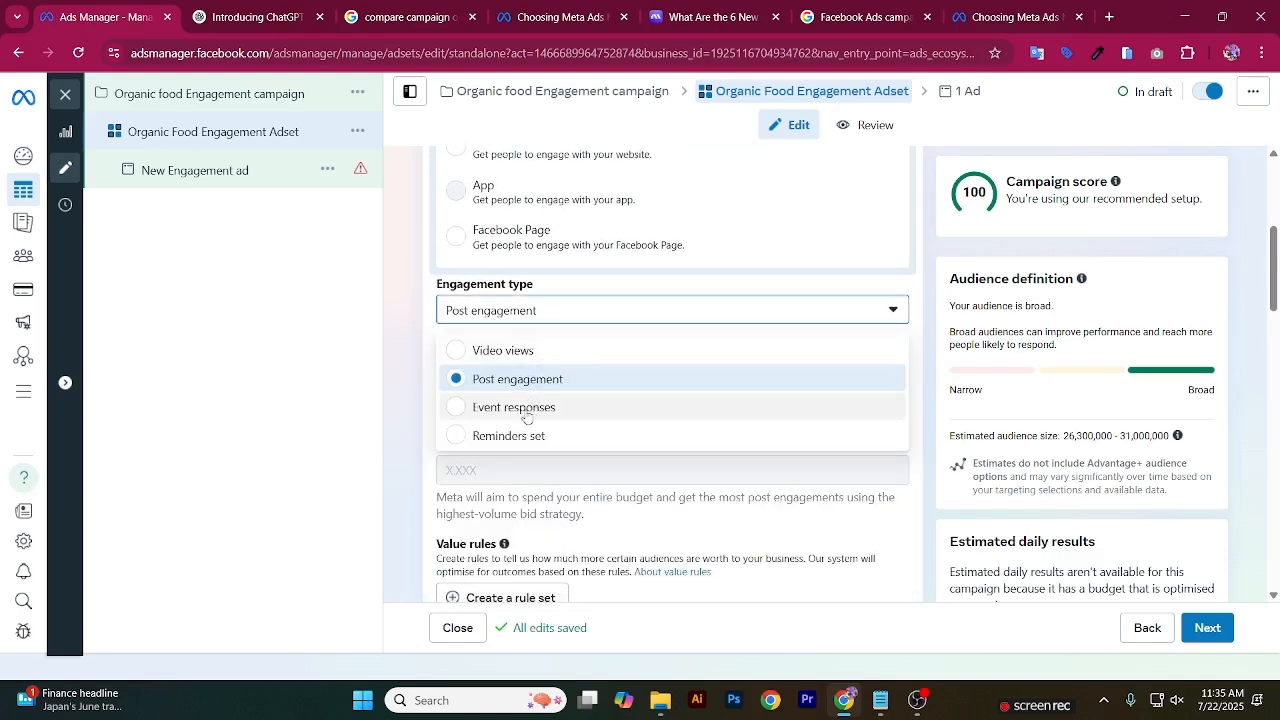
{"action": "left_click", "coordinate": [527, 409]}
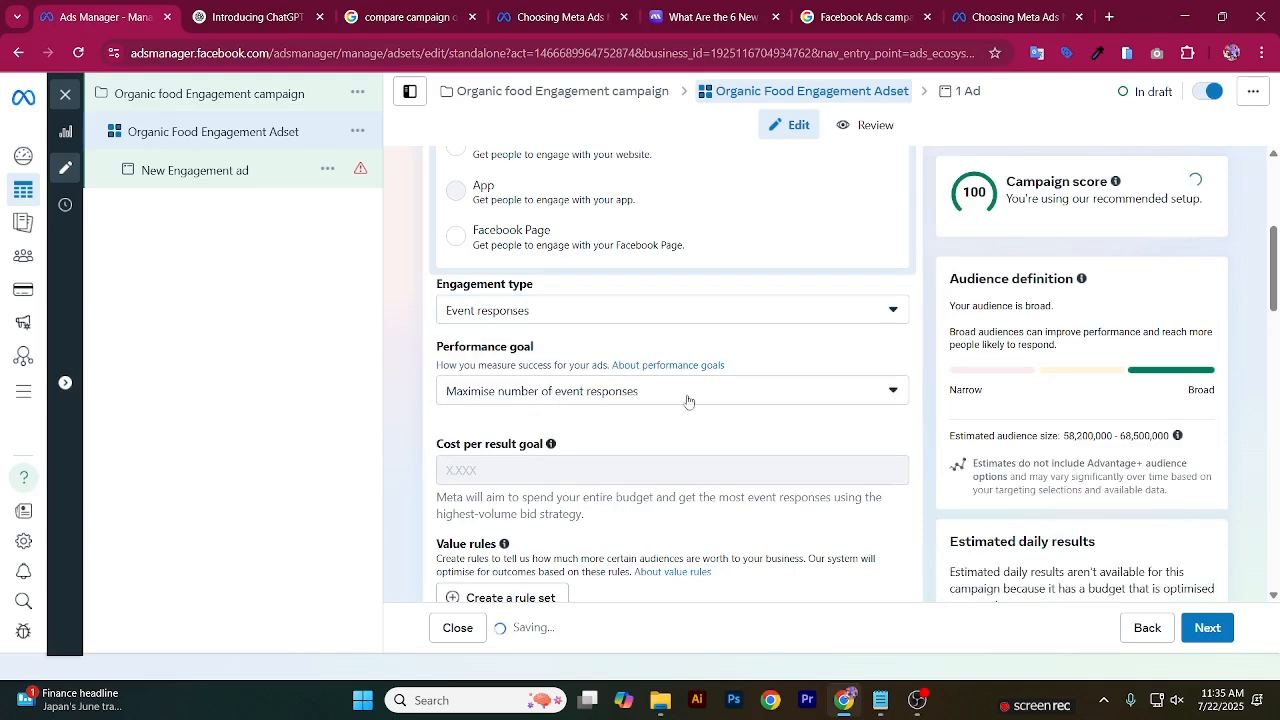
{"action": "left_click", "coordinate": [817, 390]}
{"action": "scroll", "coordinate": [588, 475], "scroll_direction": "down", "scroll_amount": 1}
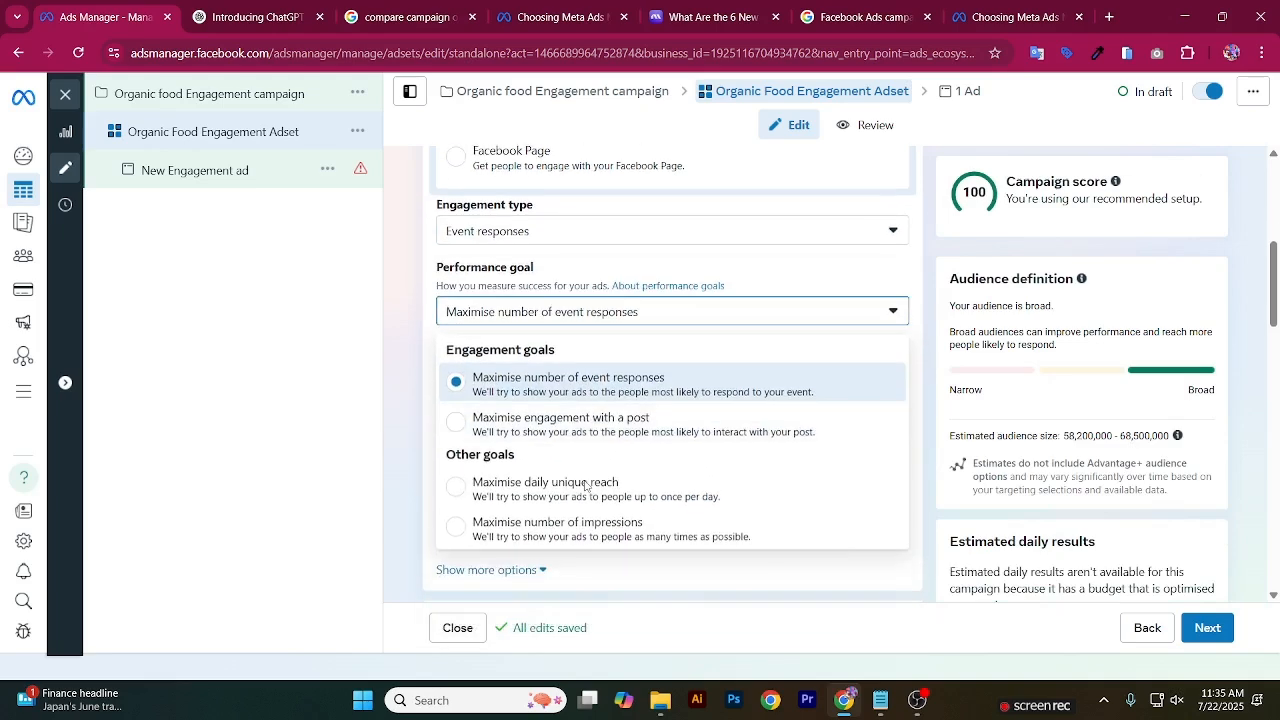
{"action": "scroll", "coordinate": [588, 470], "scroll_direction": "up", "scroll_amount": 1}
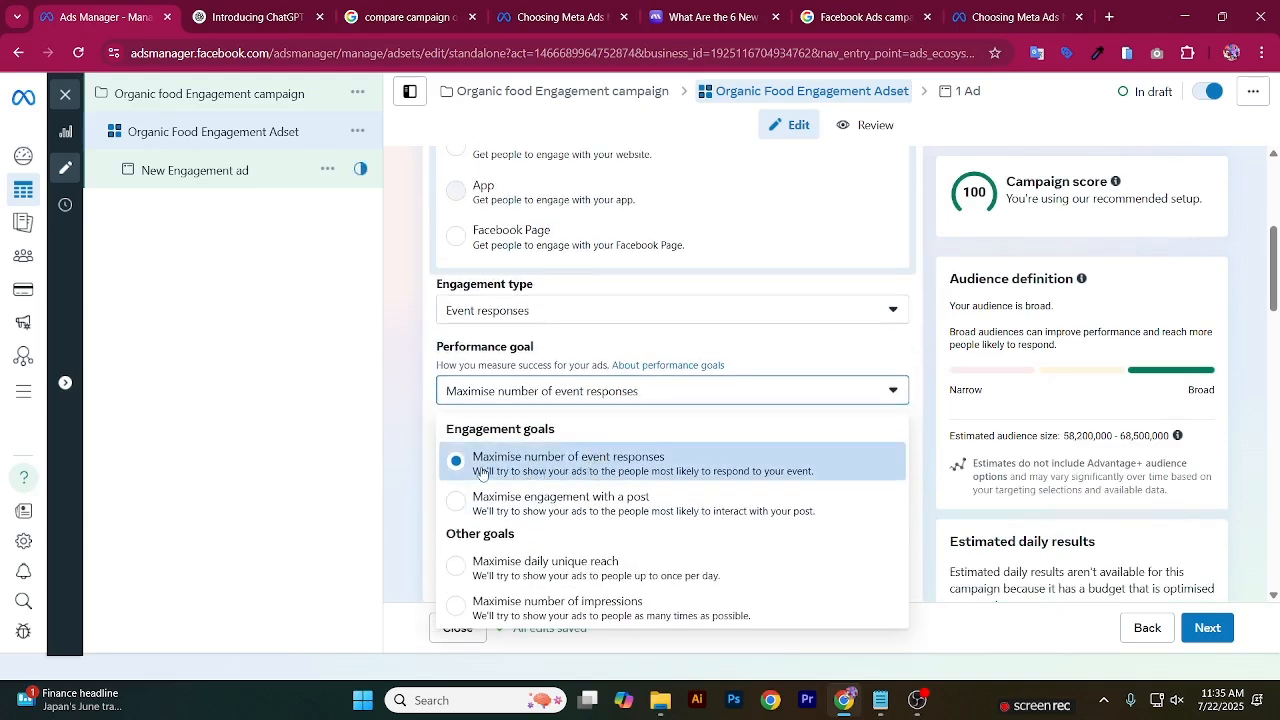
{"action": "left_click", "coordinate": [687, 391]}
Switch the engagement type to Reminders set to check its performance goal, and restore Video views
{"action": "left_click", "coordinate": [688, 312]}
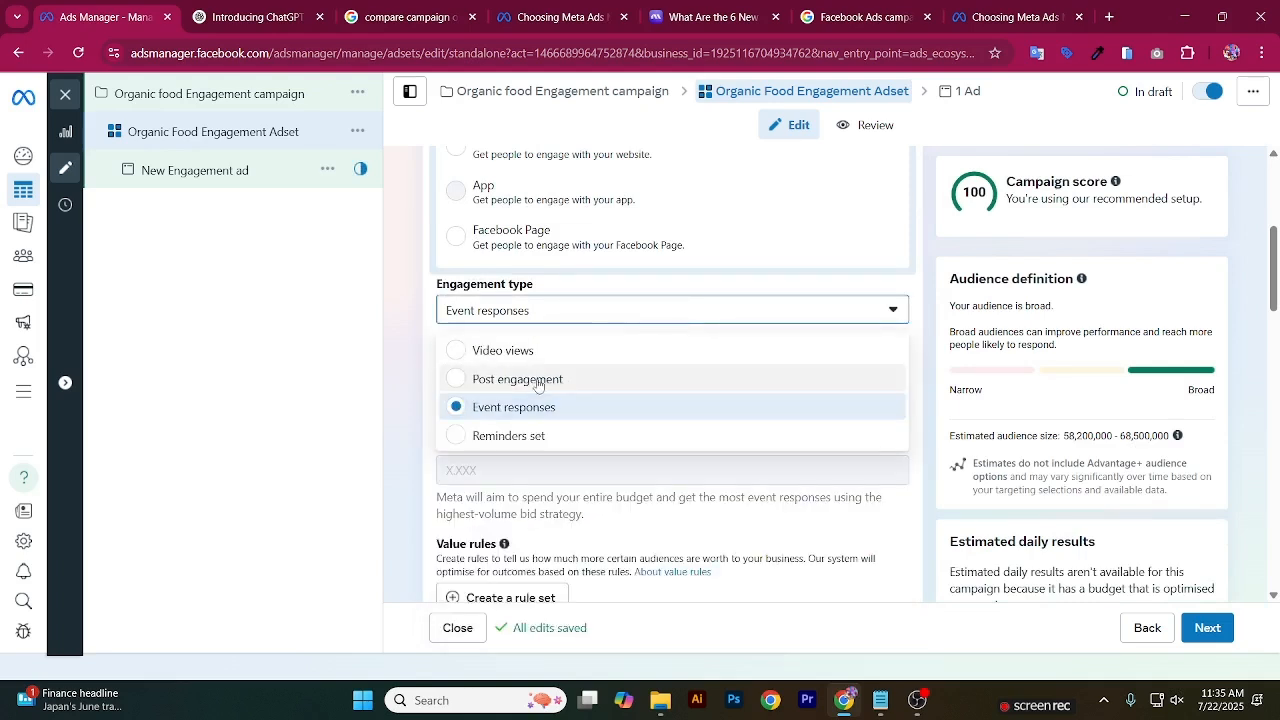
{"action": "left_click", "coordinate": [526, 444]}
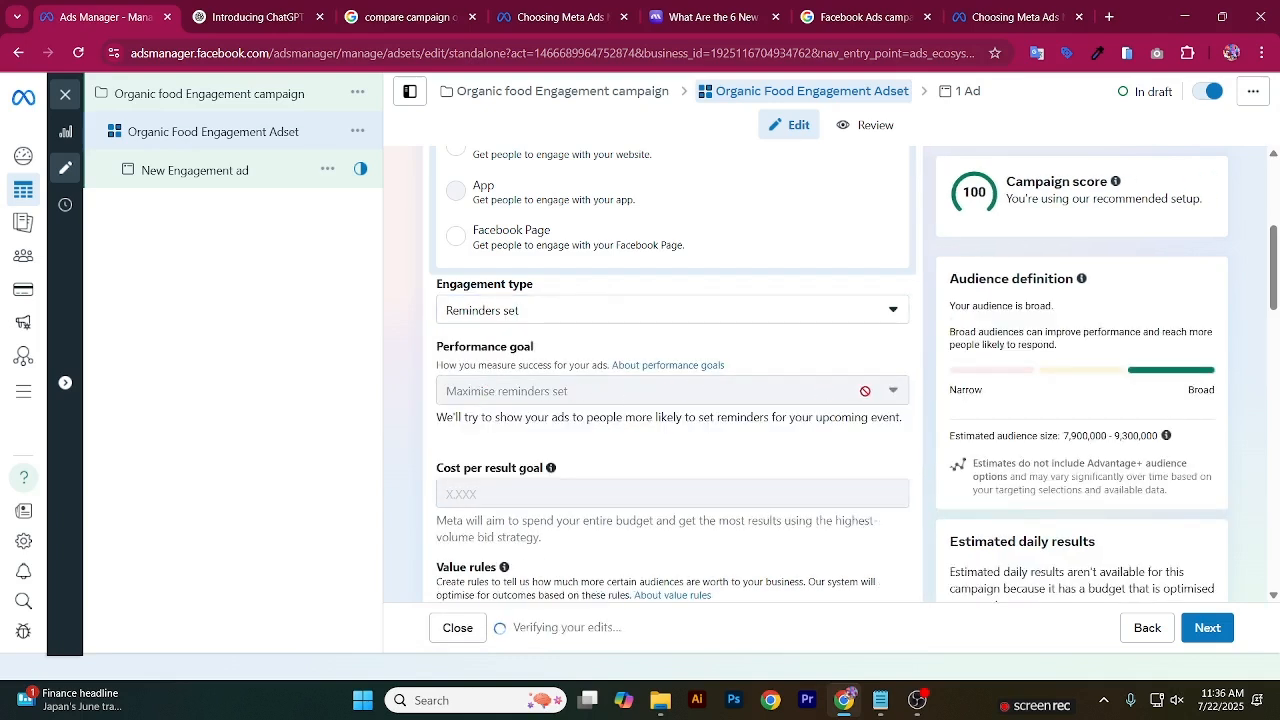
{"action": "left_click", "coordinate": [850, 320]}
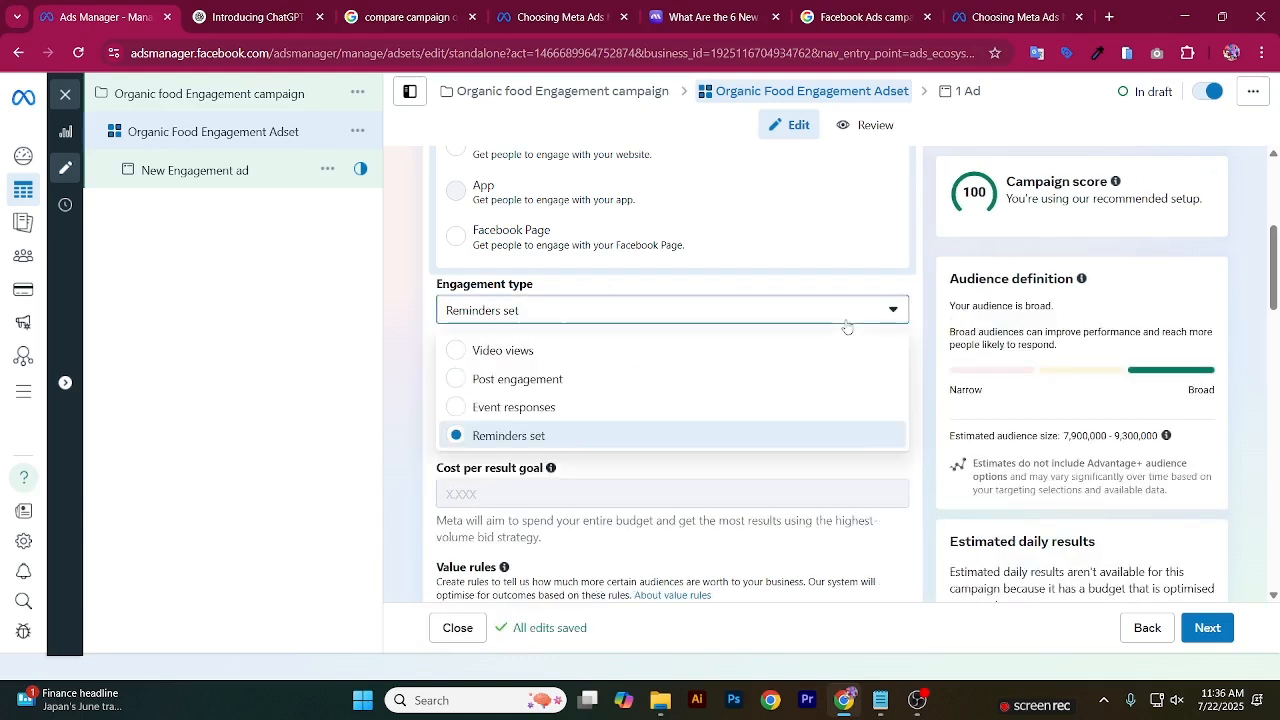
{"action": "left_click", "coordinate": [603, 356]}
{"action": "scroll", "coordinate": [590, 390], "scroll_direction": "up", "scroll_amount": 3}
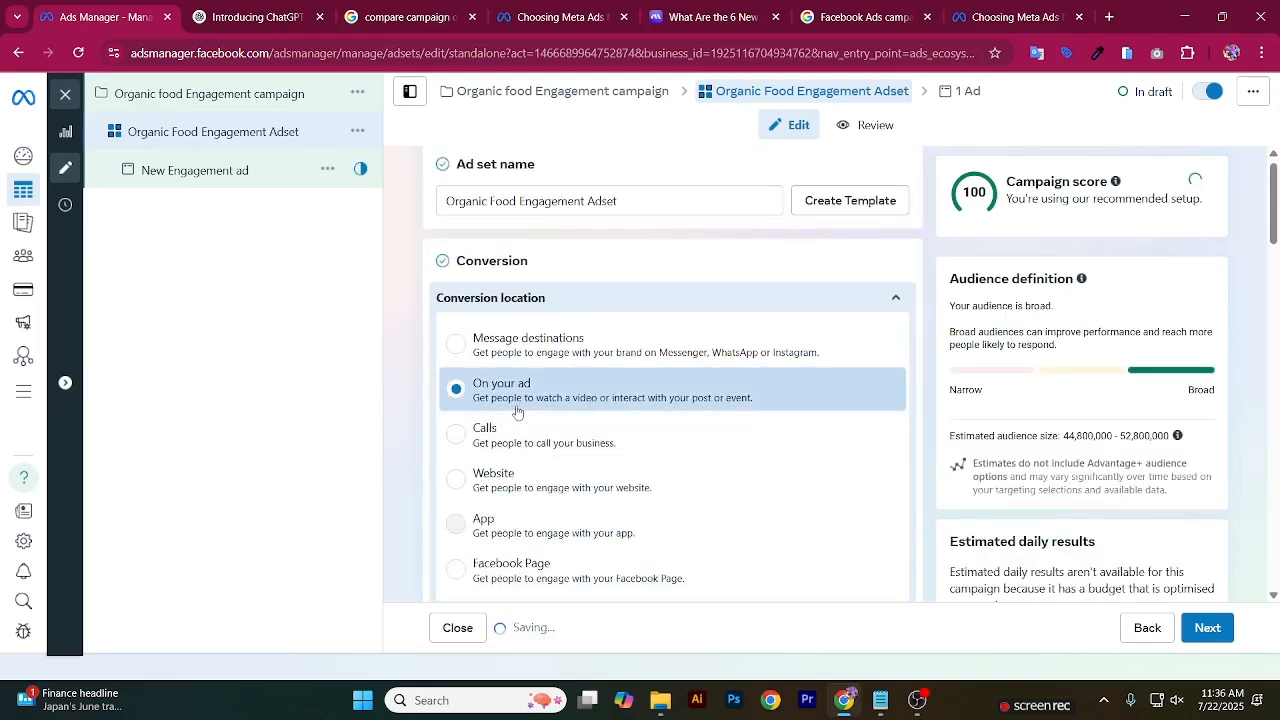
{"action": "scroll", "coordinate": [494, 437], "scroll_direction": "down", "scroll_amount": 3}
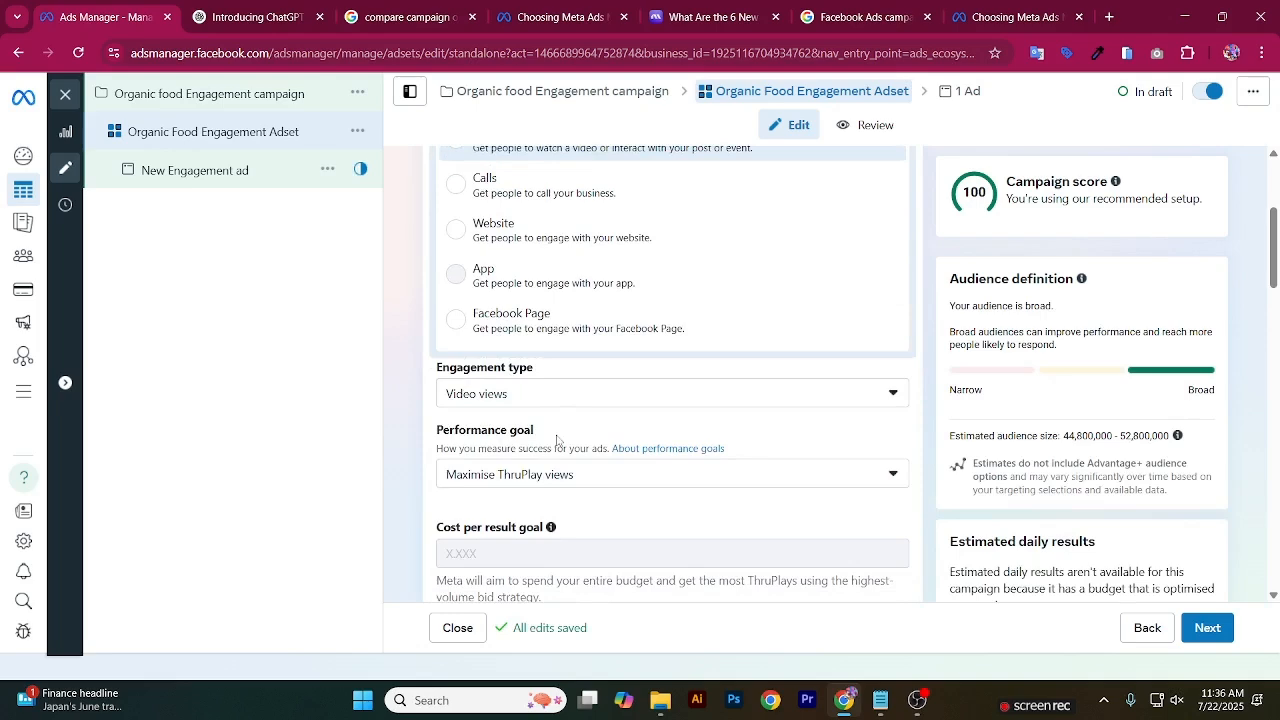
Change the conversion location to Website and select Maximise number of conversions as the performance goal
{"action": "scroll", "coordinate": [557, 440], "scroll_direction": "up", "scroll_amount": 1}
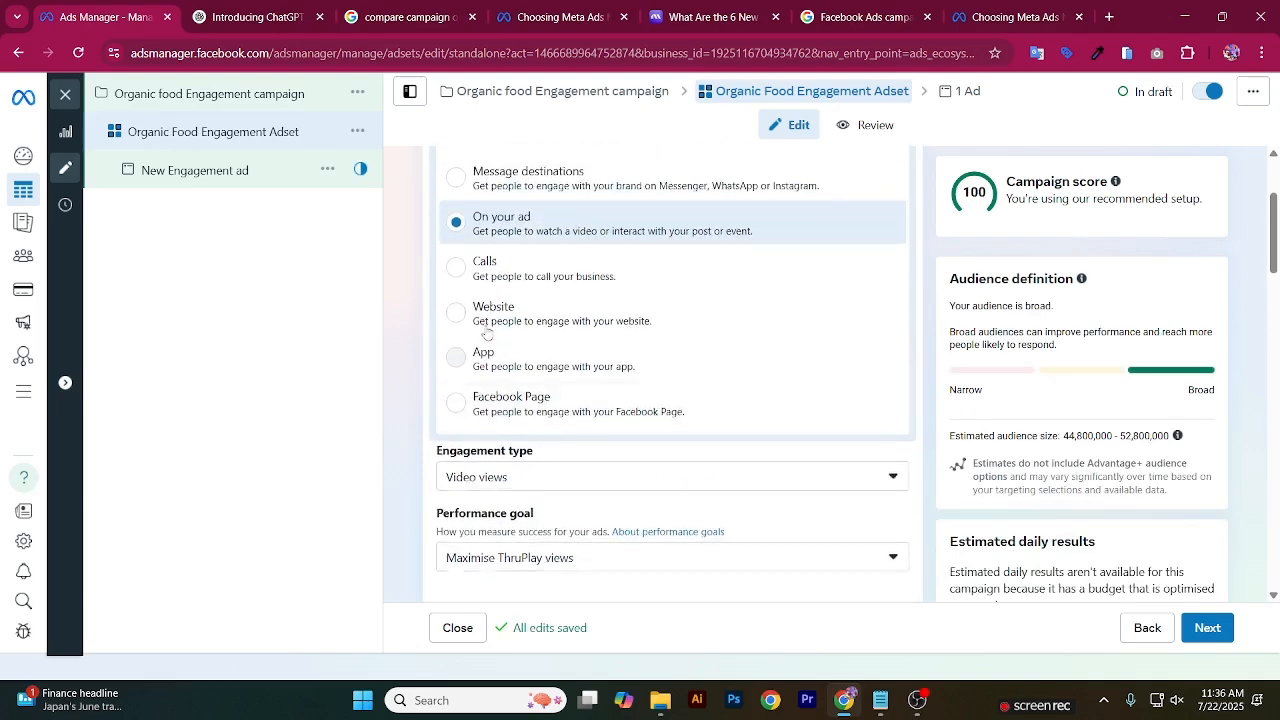
{"action": "left_click", "coordinate": [540, 320]}
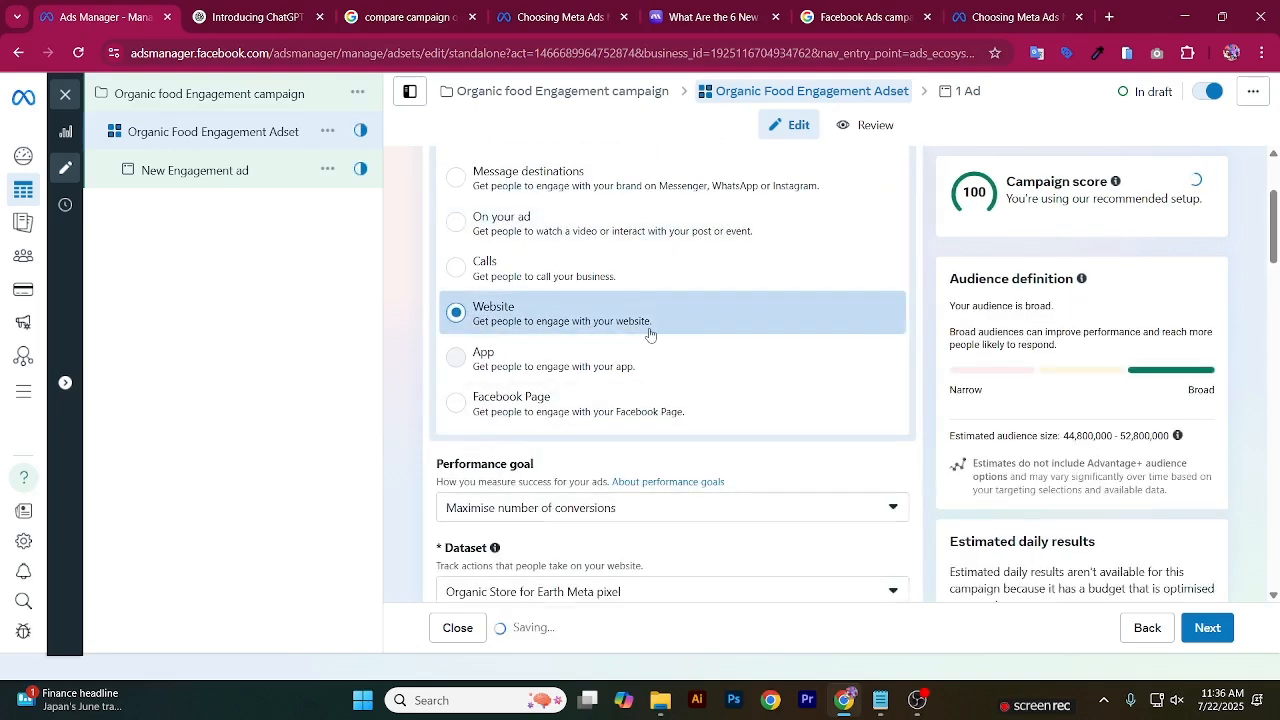
{"action": "scroll", "coordinate": [649, 334], "scroll_direction": "down", "scroll_amount": 1}
{"action": "scroll", "coordinate": [510, 430], "scroll_direction": "down", "scroll_amount": 2}
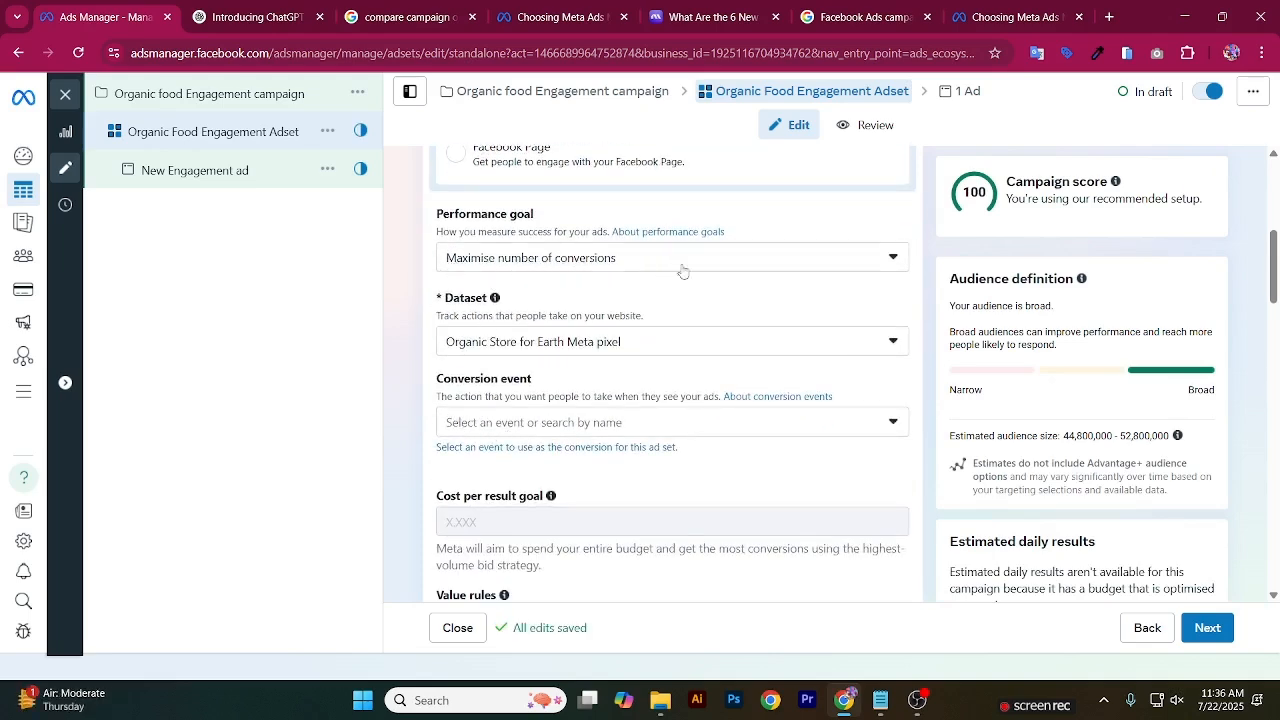
{"action": "left_click", "coordinate": [862, 261]}
{"action": "left_click", "coordinate": [651, 334]}
Highlight the Dataset heading and reselect Organic Store for Earth Meta pixel as the dataset
{"action": "left_click_drag", "start_coordinate": [437, 298], "coordinate": [490, 300]}
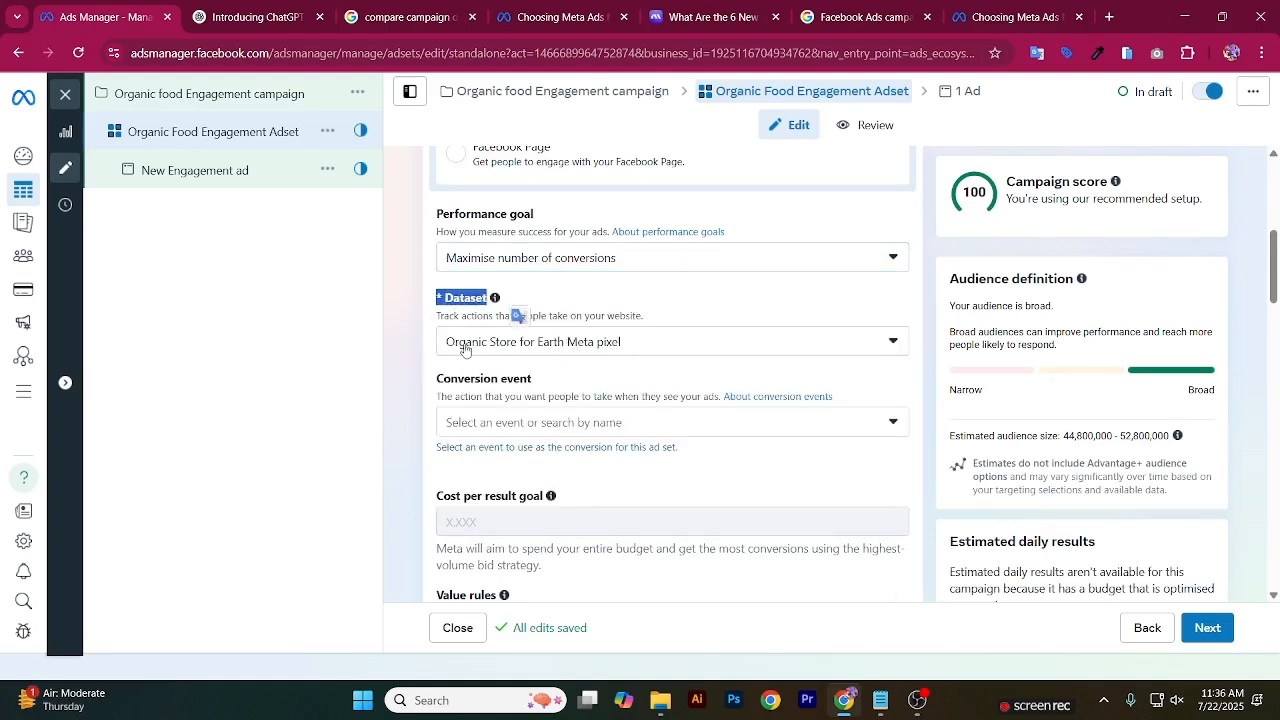
{"action": "left_click", "coordinate": [613, 315]}
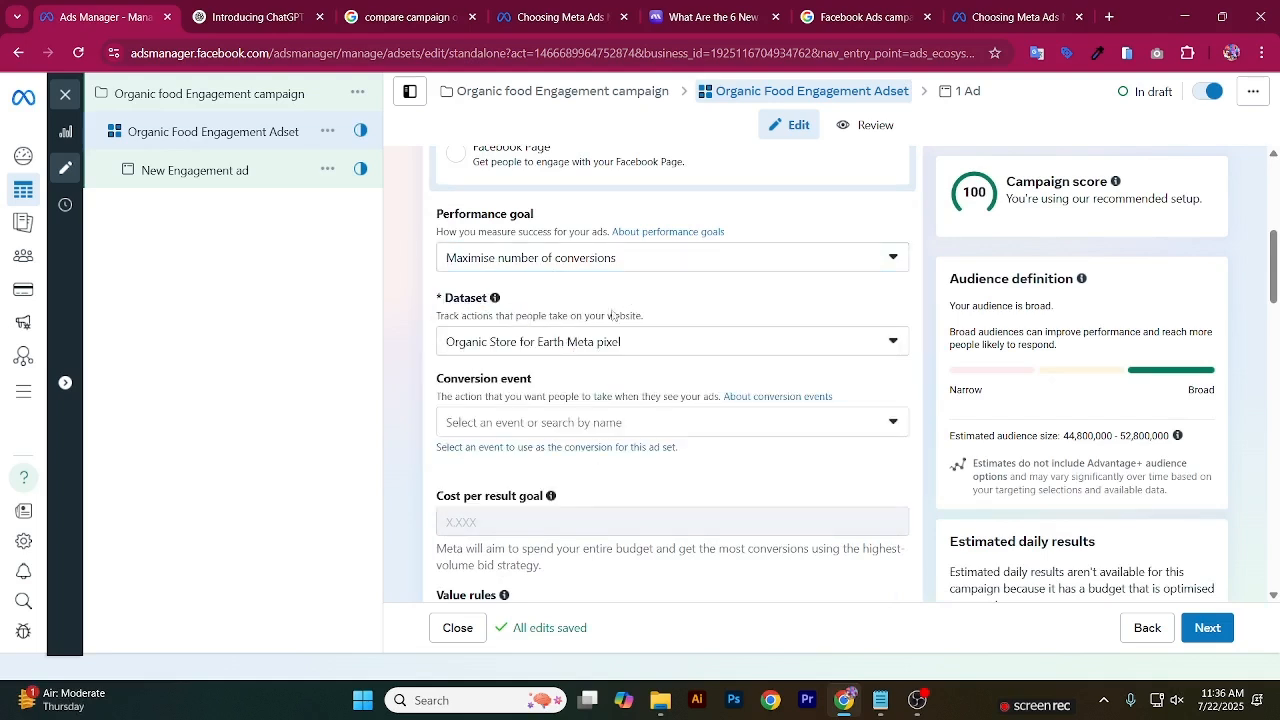
{"action": "left_click", "coordinate": [758, 348]}
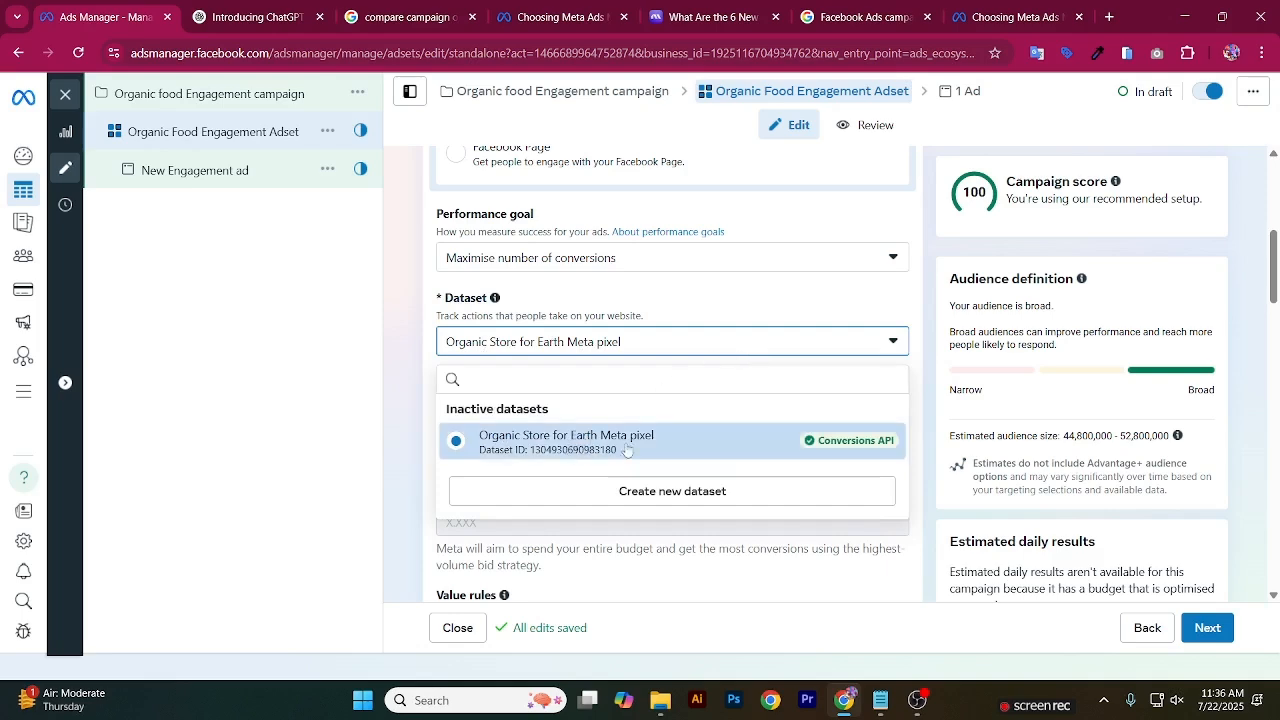
{"action": "left_click", "coordinate": [683, 452]}
Set the Website conversion location's performance goal to Maximise number of landing page views
{"action": "scroll", "coordinate": [683, 452], "scroll_direction": "up", "scroll_amount": 2}
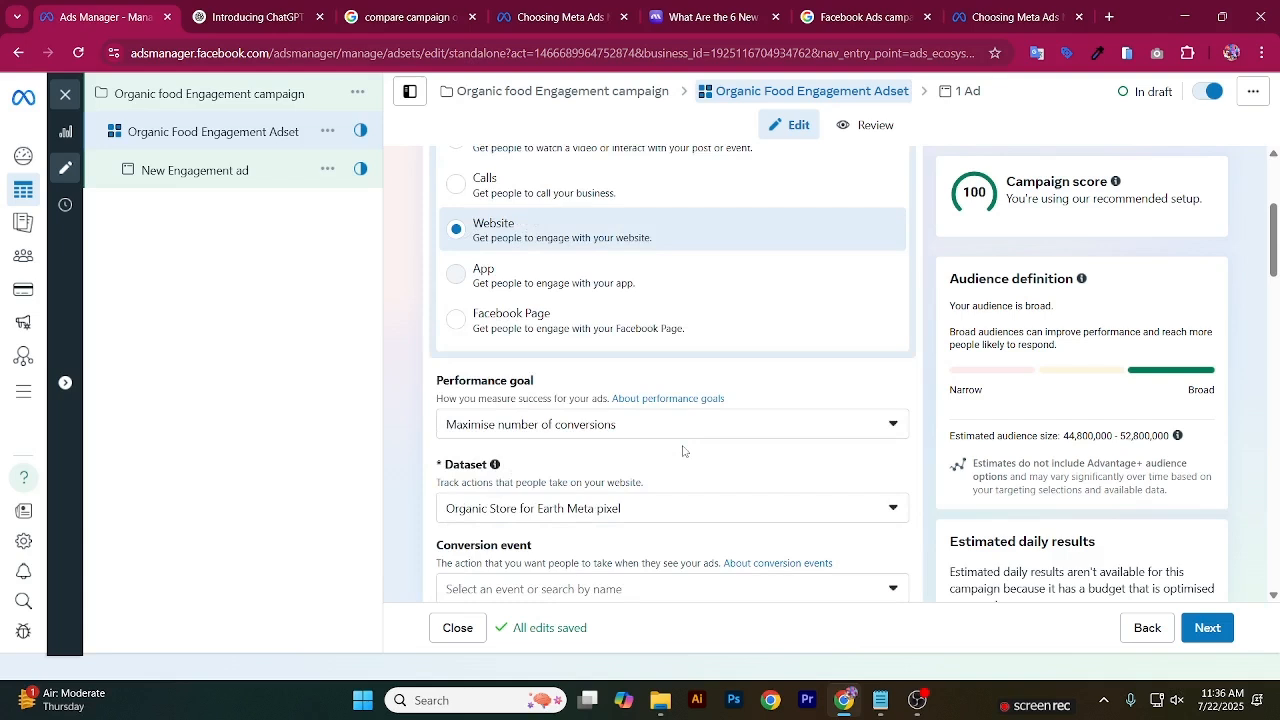
{"action": "scroll", "coordinate": [683, 451], "scroll_direction": "down", "scroll_amount": 1}
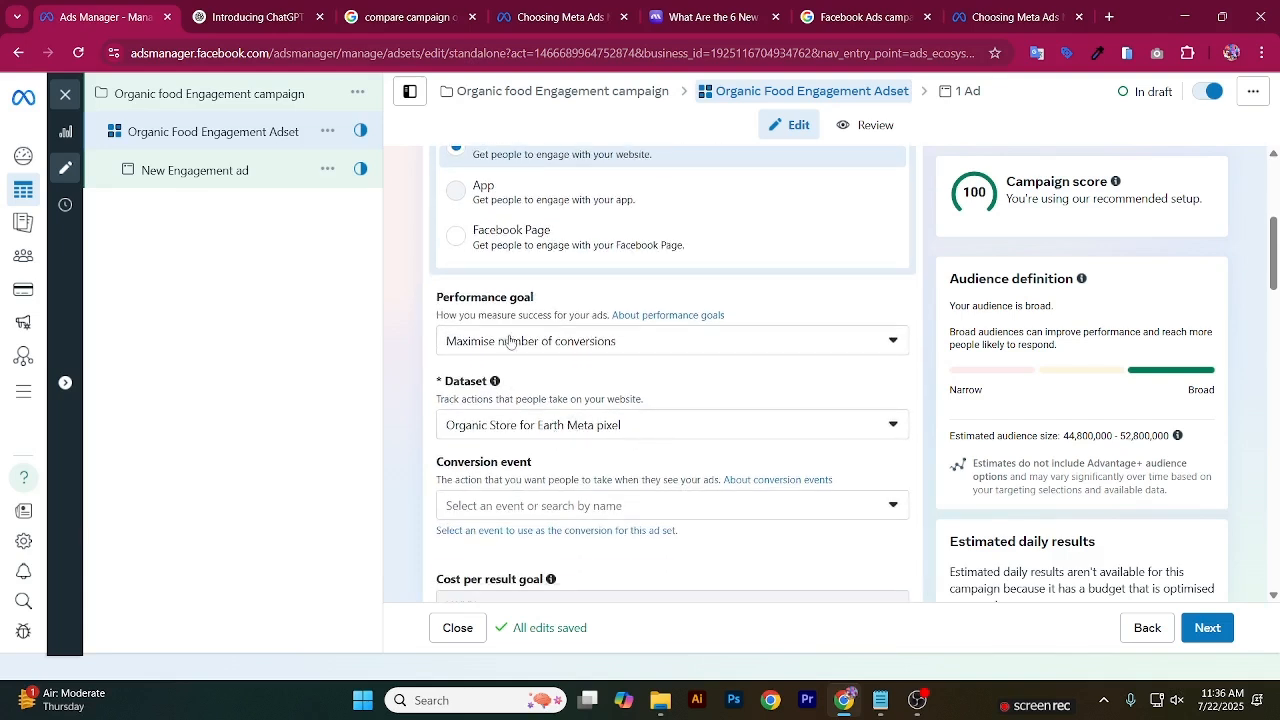
{"action": "left_click", "coordinate": [684, 346]}
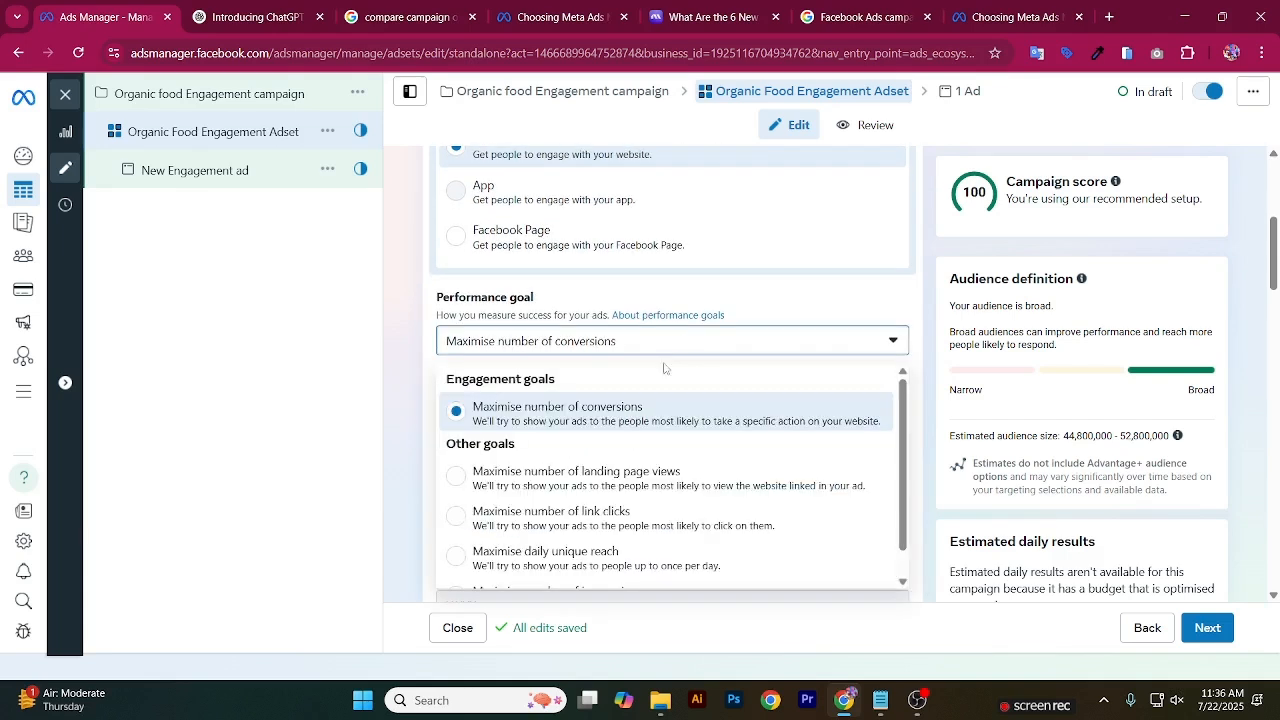
{"action": "left_click", "coordinate": [614, 485]}
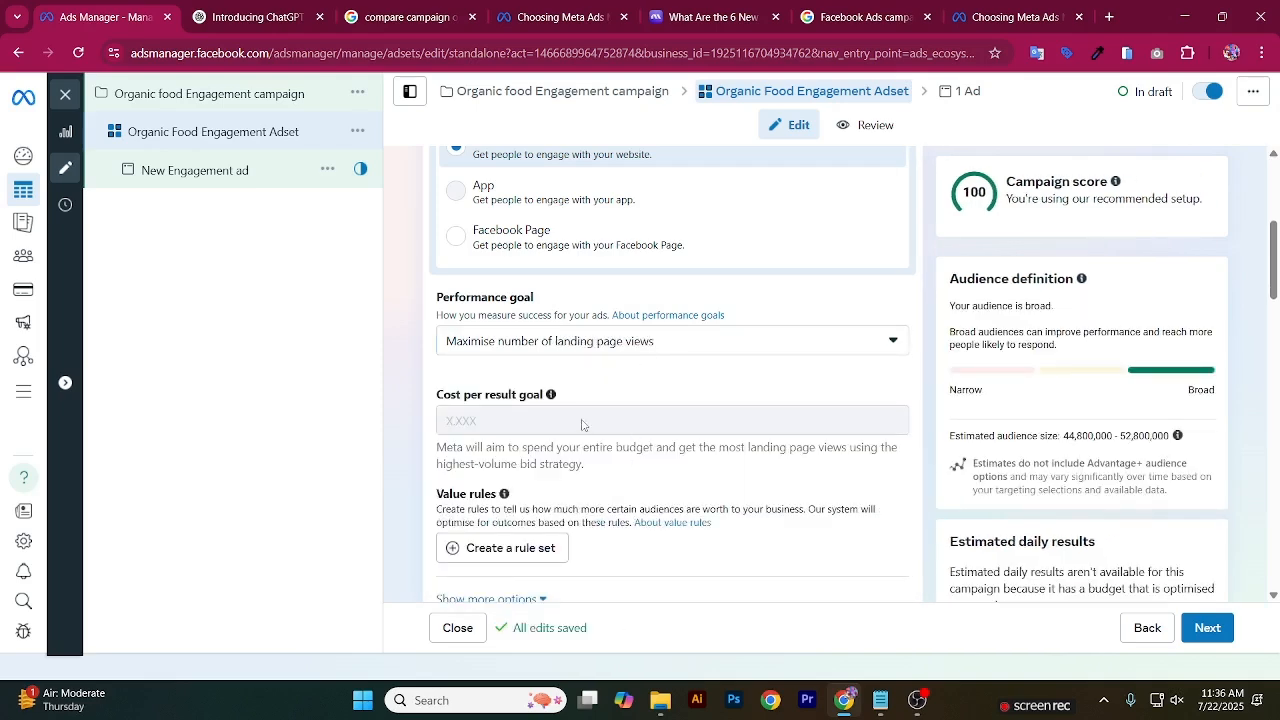
Change the conversion location to Message destinations and choose Reza Vision as the Facebook Page
{"action": "scroll", "coordinate": [590, 430], "scroll_direction": "up", "scroll_amount": 1}
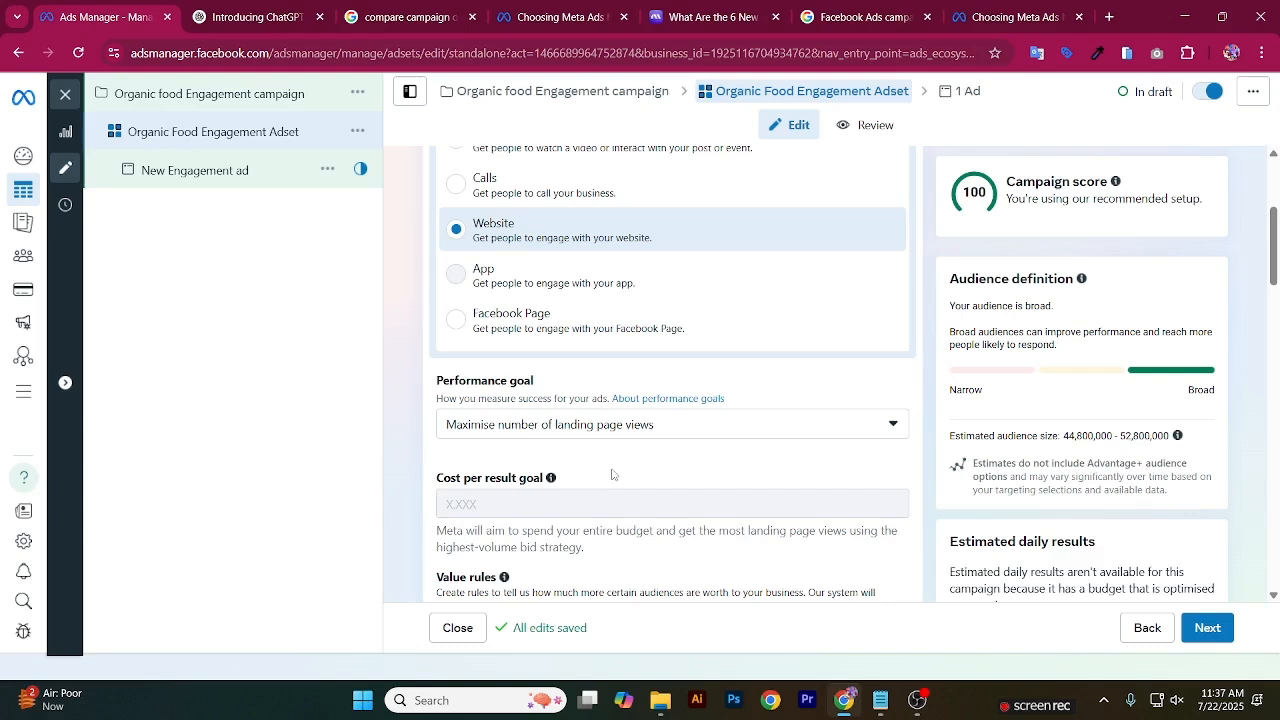
{"action": "scroll", "coordinate": [611, 474], "scroll_direction": "up", "scroll_amount": 3}
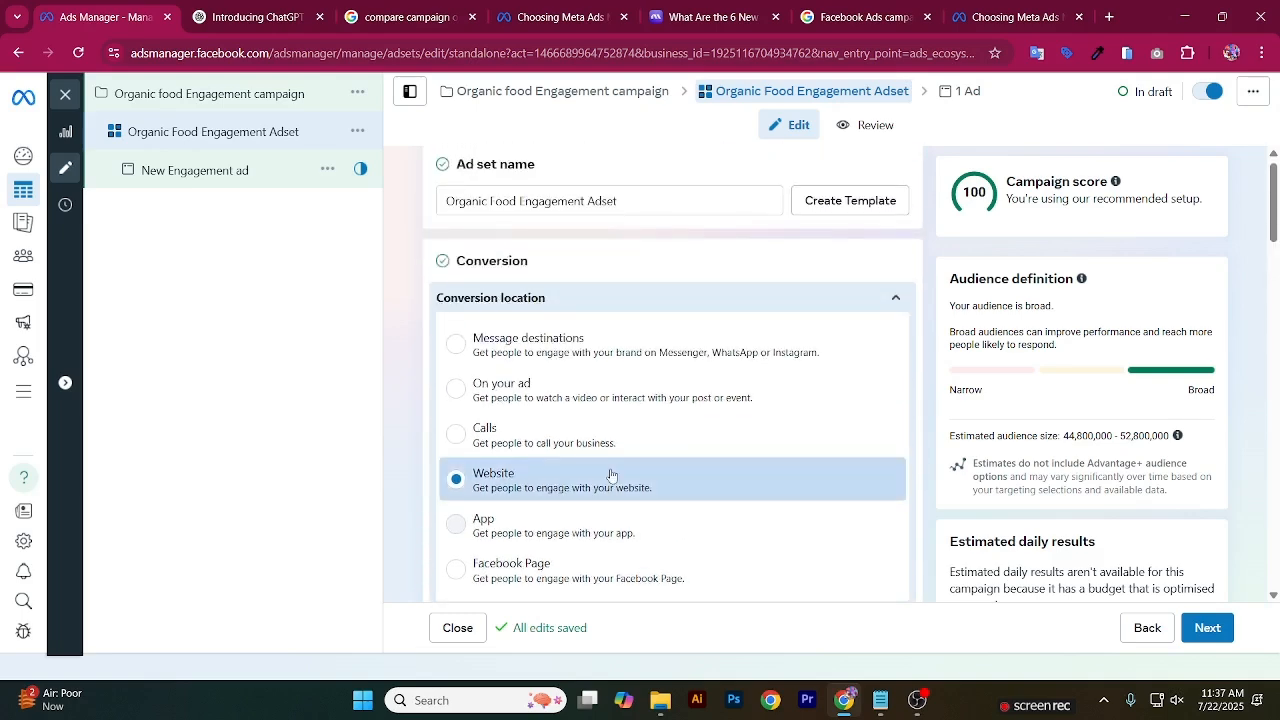
{"action": "left_click", "coordinate": [519, 345]}
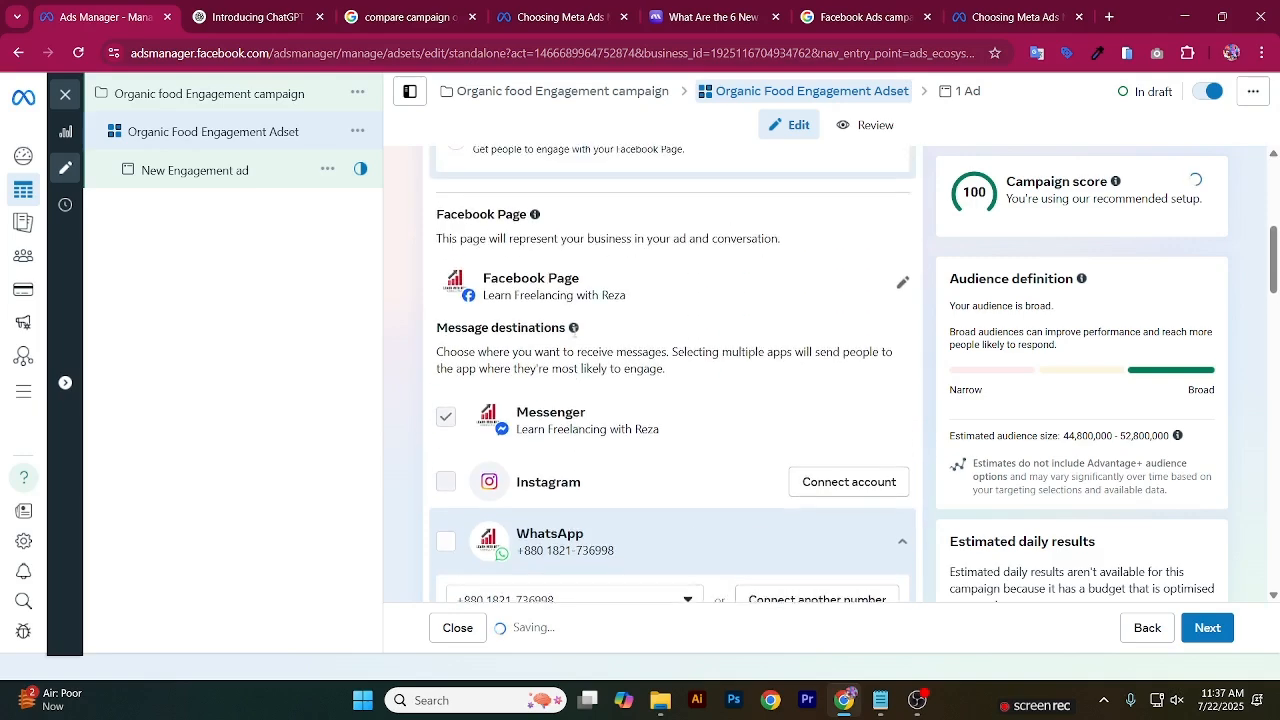
{"action": "left_click", "coordinate": [902, 301]}
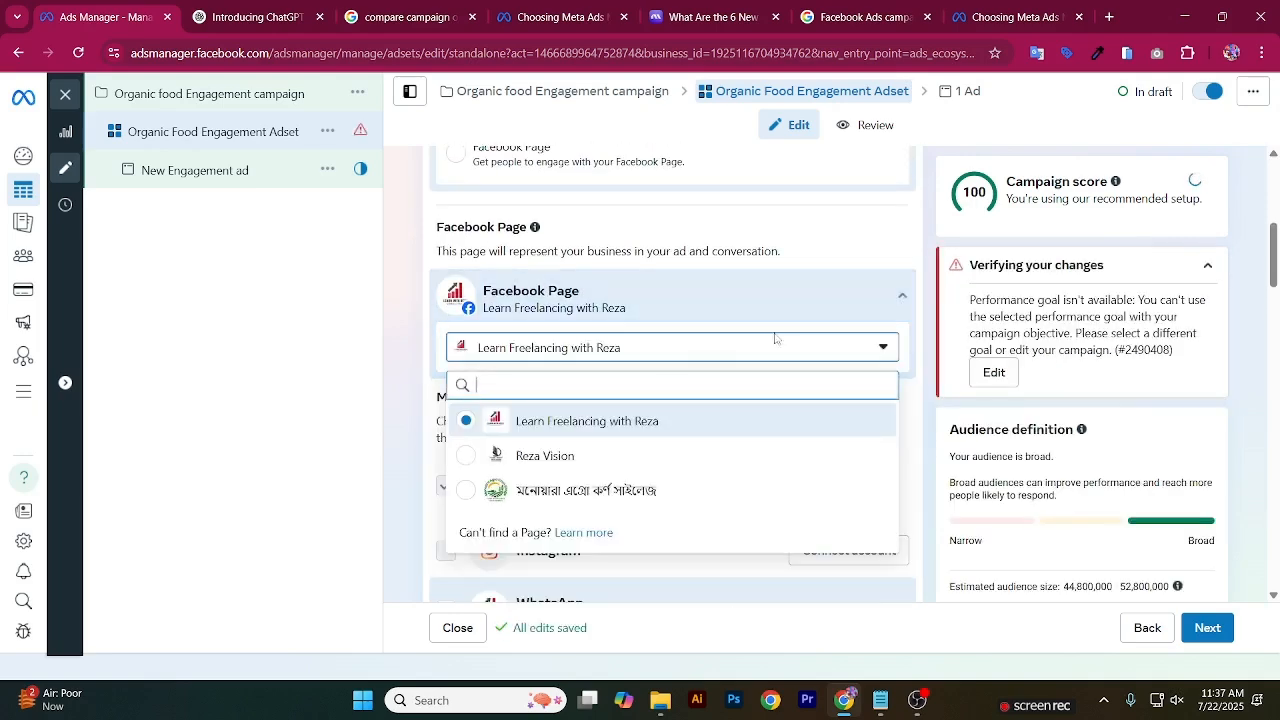
{"action": "left_click", "coordinate": [585, 456]}
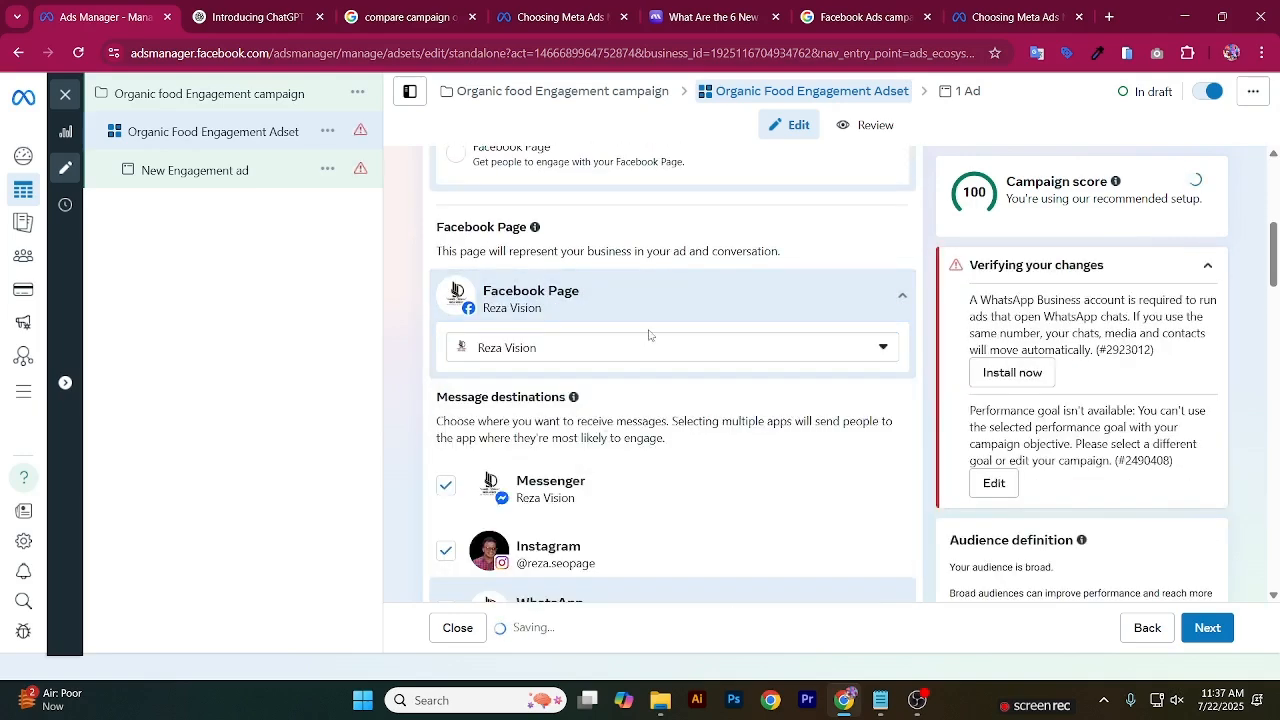
{"action": "scroll", "coordinate": [604, 303], "scroll_direction": "down", "scroll_amount": 2}
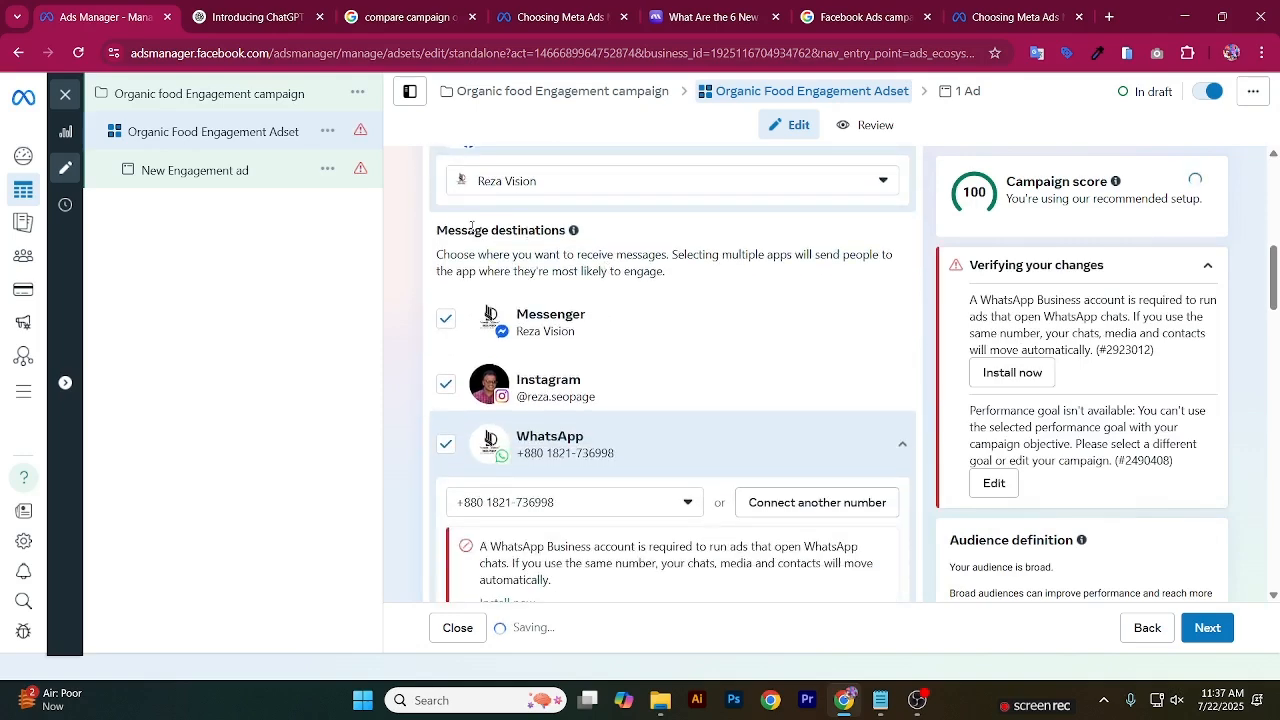
Return to the Conversion section and highlight the Conversion location heading
{"action": "scroll", "coordinate": [494, 347], "scroll_direction": "up", "scroll_amount": 2}
{"action": "scroll", "coordinate": [494, 347], "scroll_direction": "up", "scroll_amount": 5}
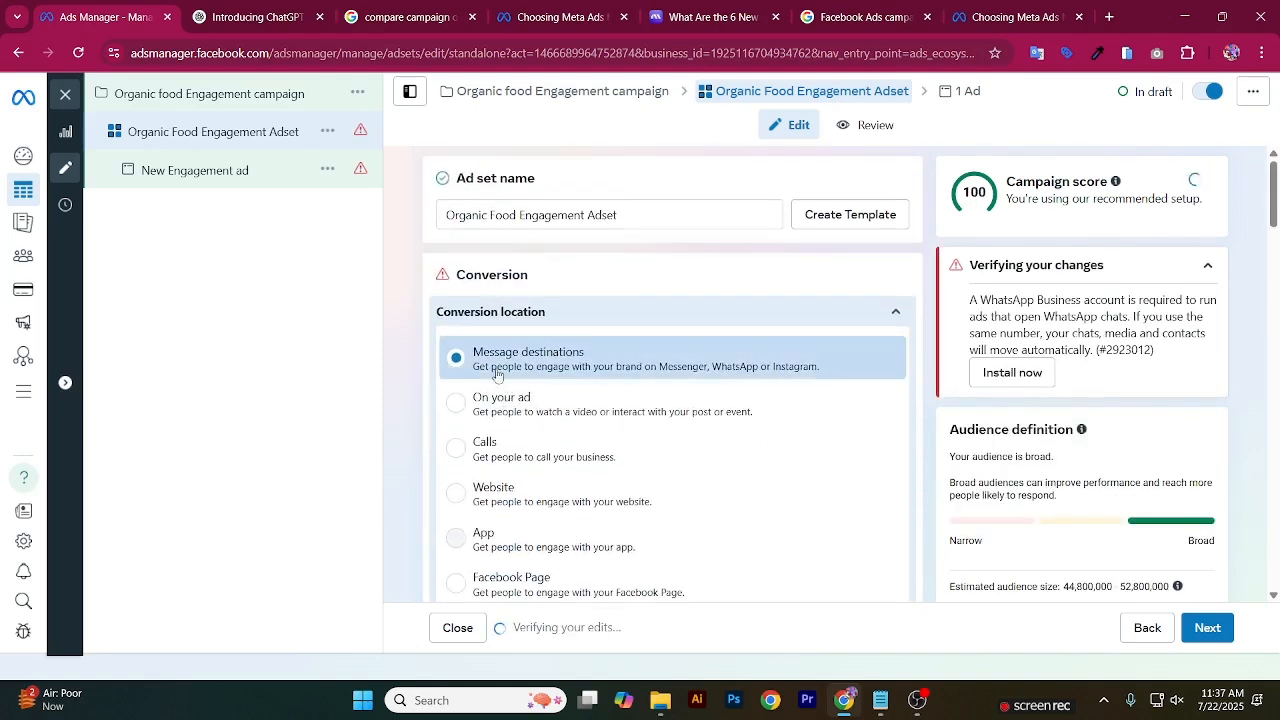
{"action": "left_click_drag", "start_coordinate": [432, 312], "coordinate": [556, 318]}
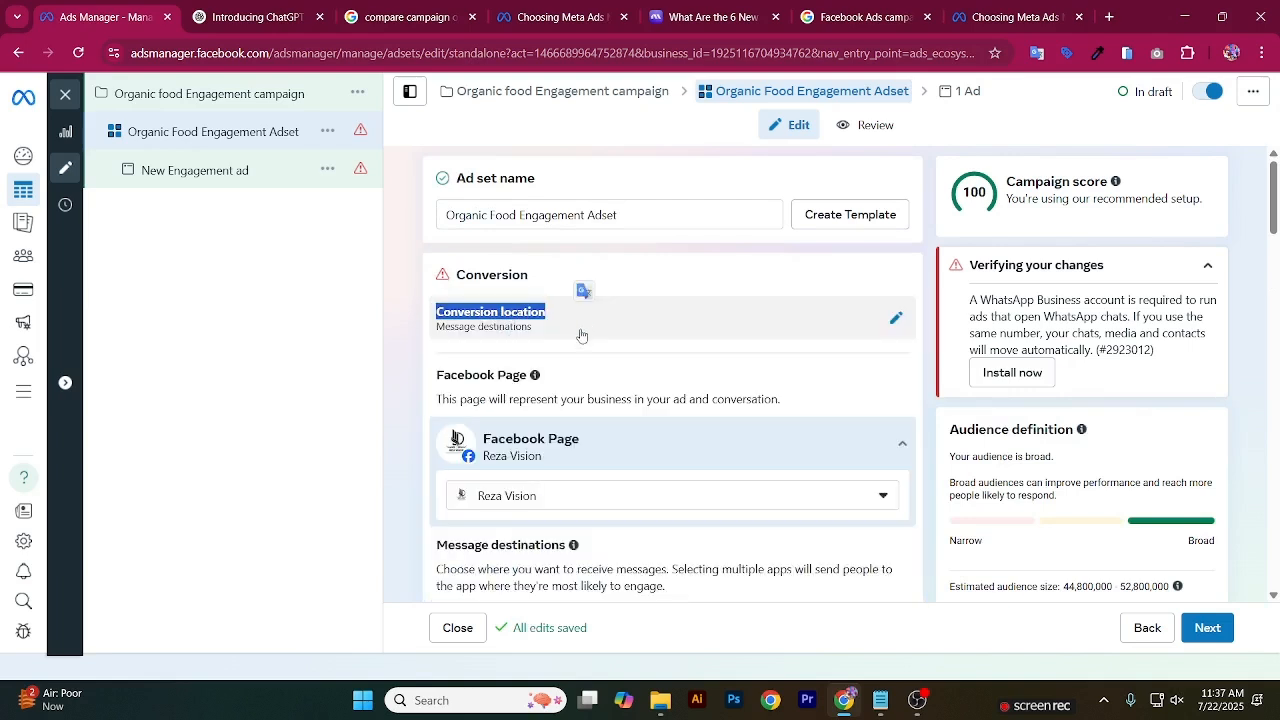
Look over the conversion location options, keeping Message destinations, and highlight the Message destinations heading
{"action": "left_click", "coordinate": [686, 320]}
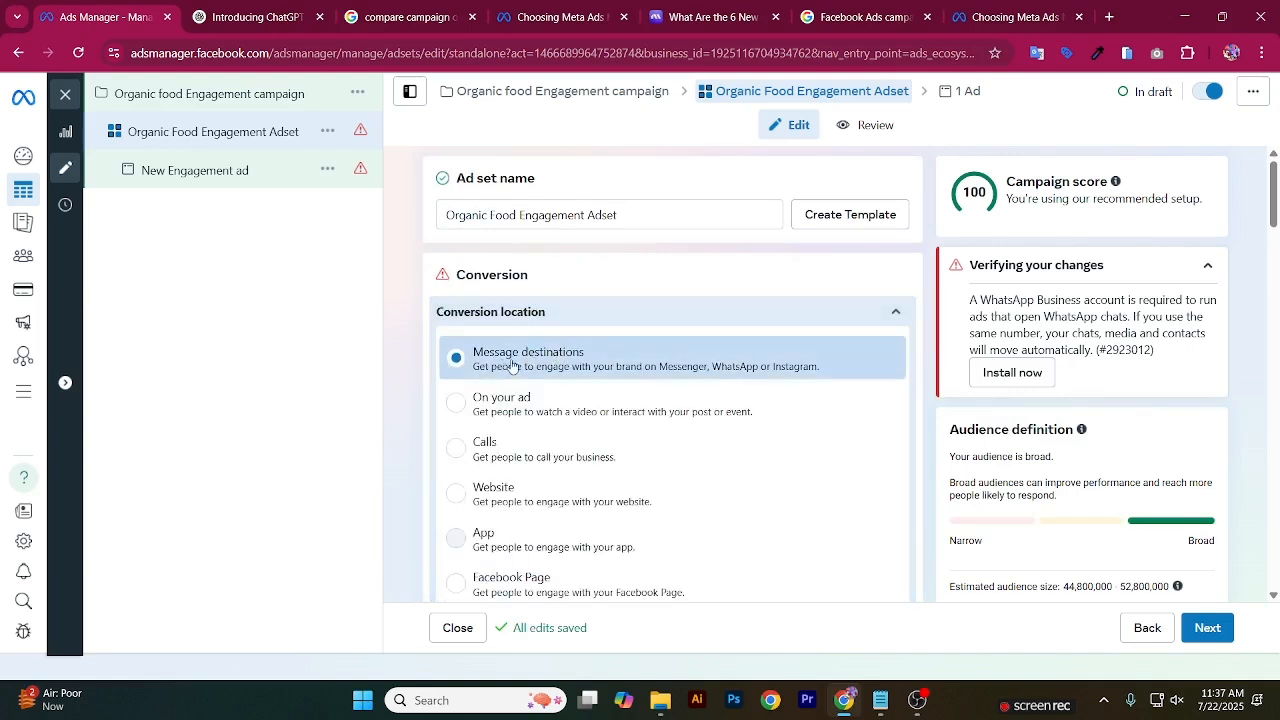
{"action": "left_click", "coordinate": [533, 316]}
{"action": "scroll", "coordinate": [532, 314], "scroll_direction": "down", "scroll_amount": 3}
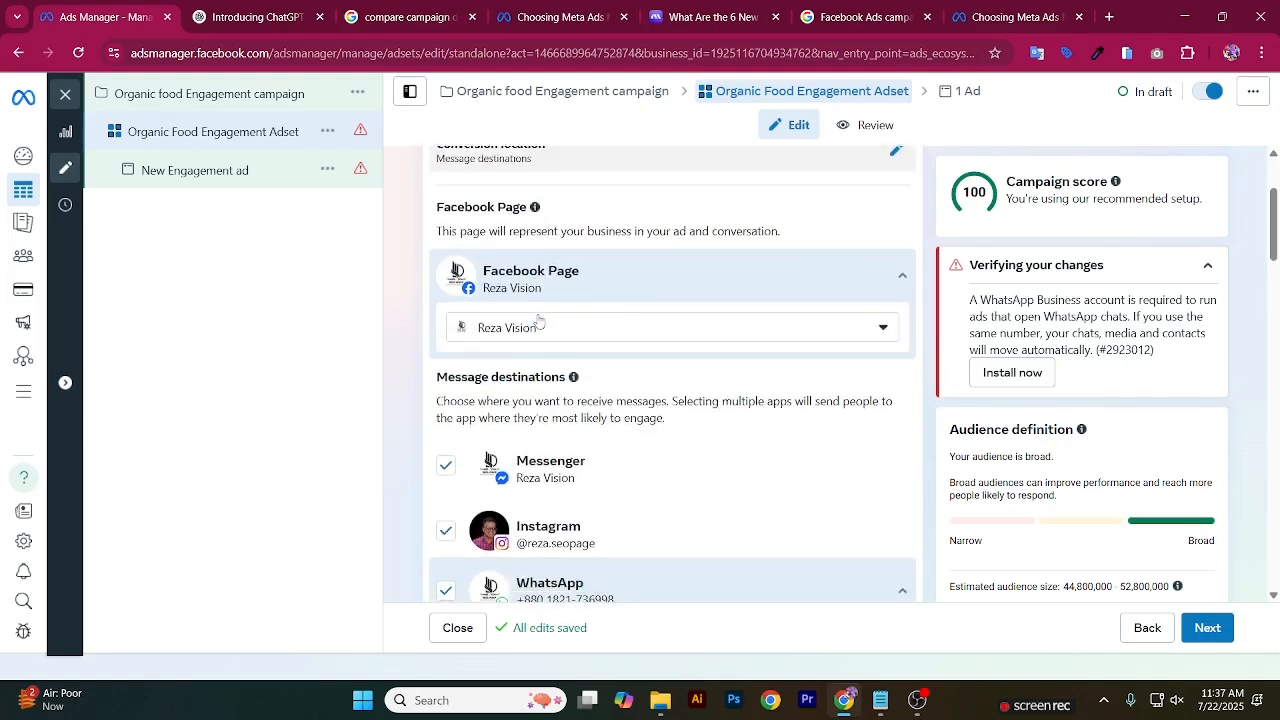
{"action": "left_click_drag", "start_coordinate": [429, 306], "coordinate": [590, 301]}
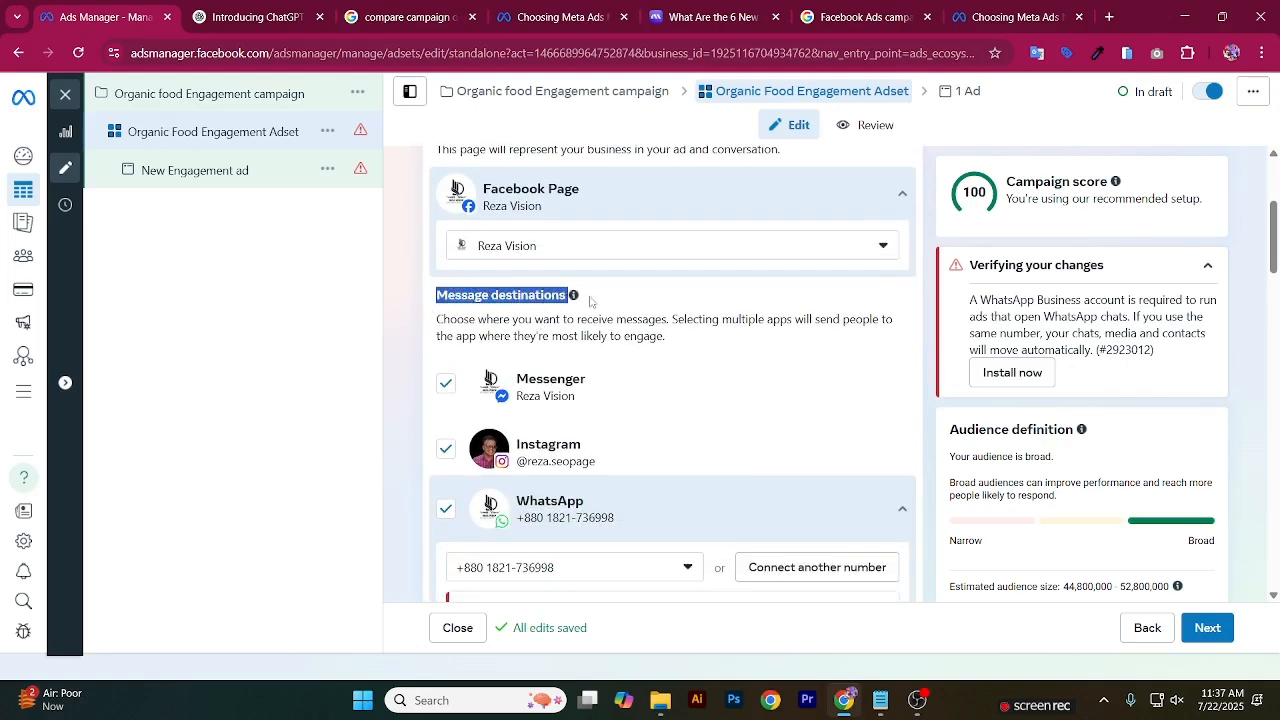
Deselect WhatsApp as a message destination, leaving Messenger and Instagram selected
{"action": "scroll", "coordinate": [600, 333], "scroll_direction": "down", "scroll_amount": 2}
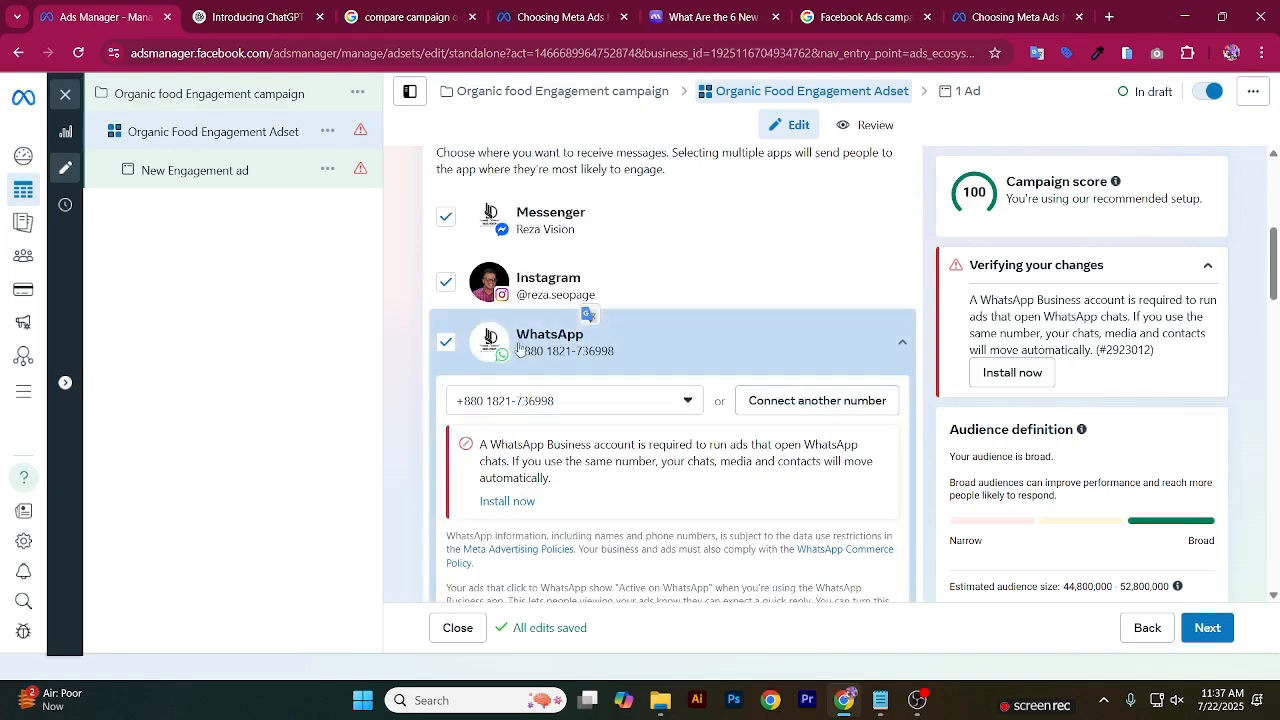
{"action": "scroll", "coordinate": [524, 383], "scroll_direction": "down", "scroll_amount": 1}
{"action": "left_click", "coordinate": [446, 259]}
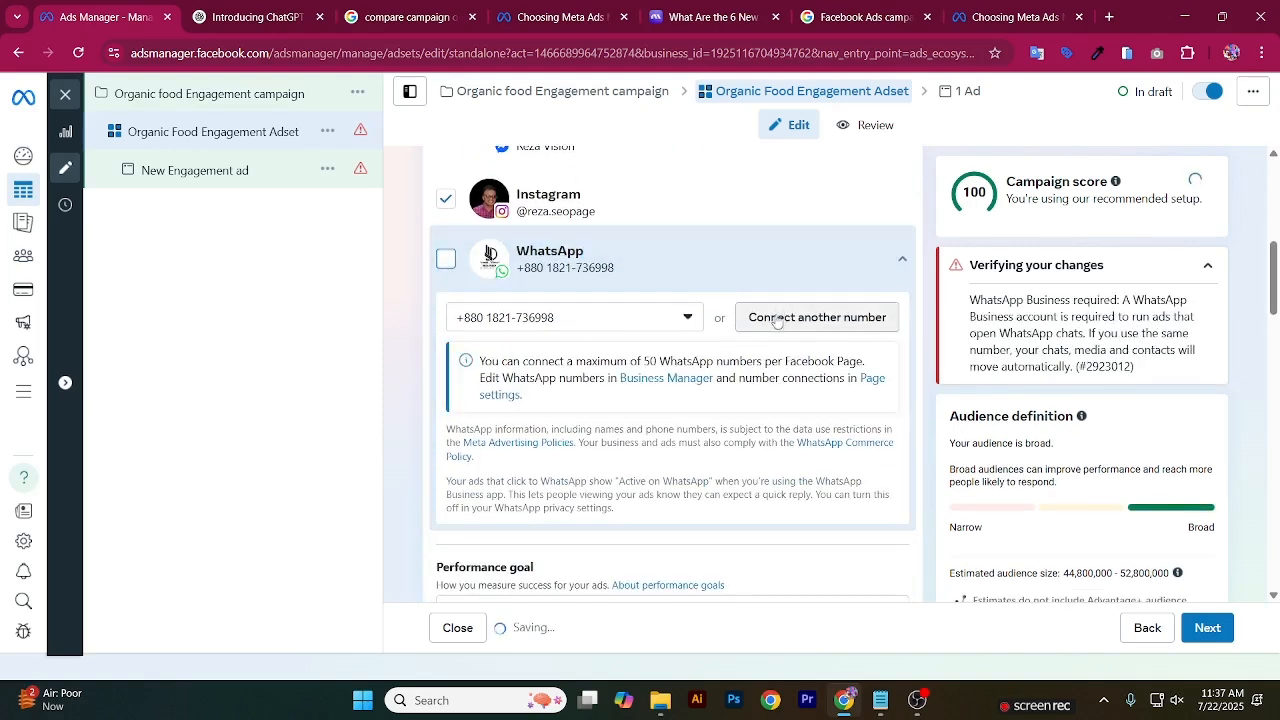
Highlight the Performance goal heading and review its options, keeping Maximise number of conversations
{"action": "scroll", "coordinate": [770, 322], "scroll_direction": "down", "scroll_amount": 2}
{"action": "scroll", "coordinate": [765, 325], "scroll_direction": "down", "scroll_amount": 1}
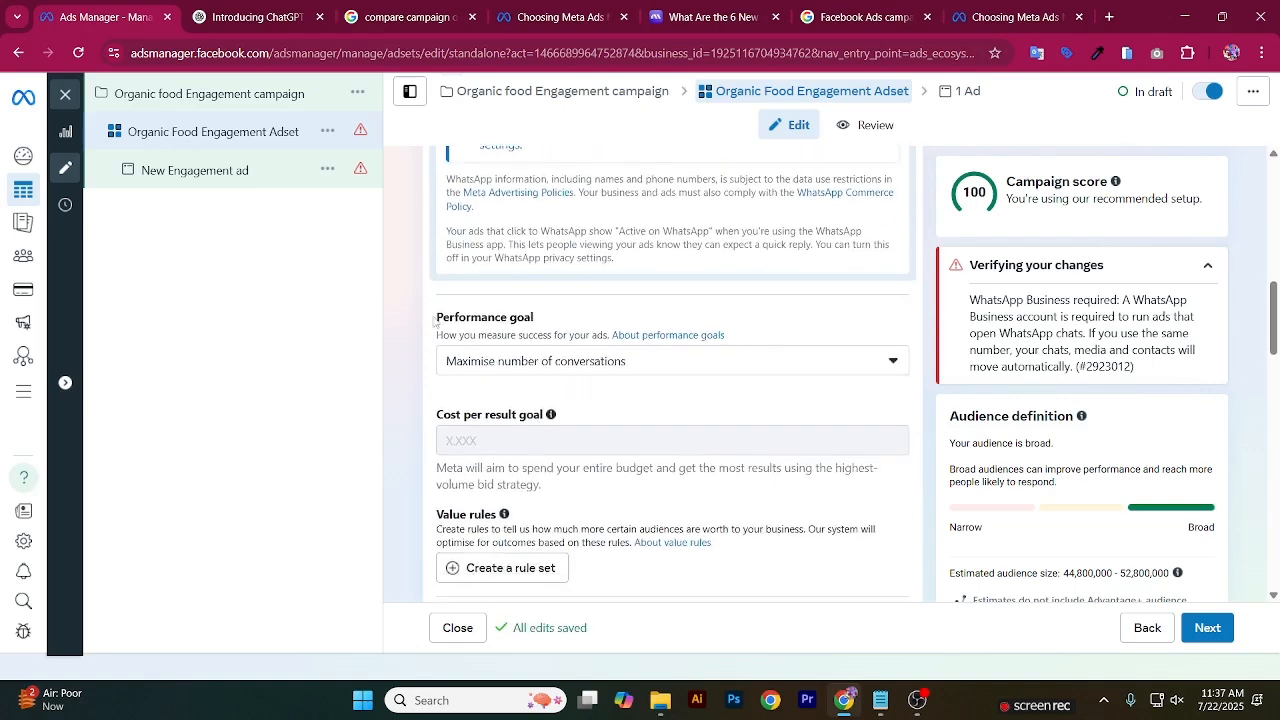
{"action": "left_click_drag", "start_coordinate": [435, 320], "coordinate": [562, 320]}
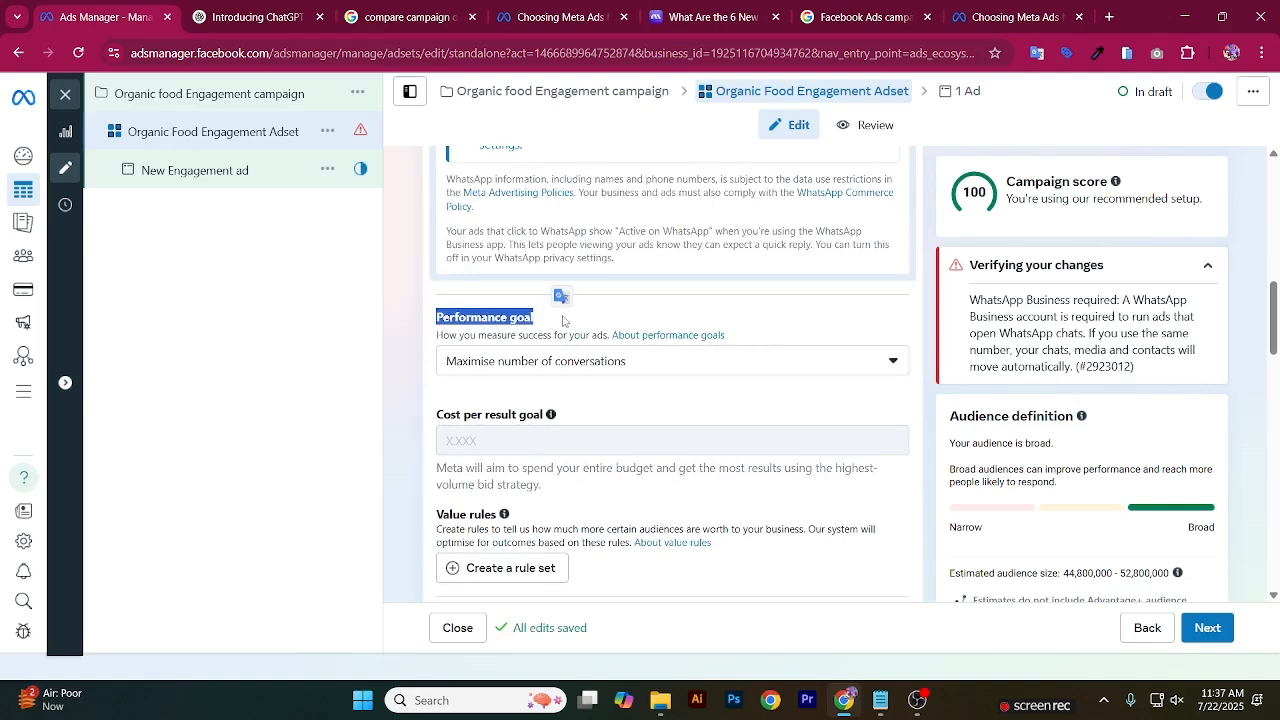
{"action": "scroll", "coordinate": [562, 320], "scroll_direction": "down", "scroll_amount": 1}
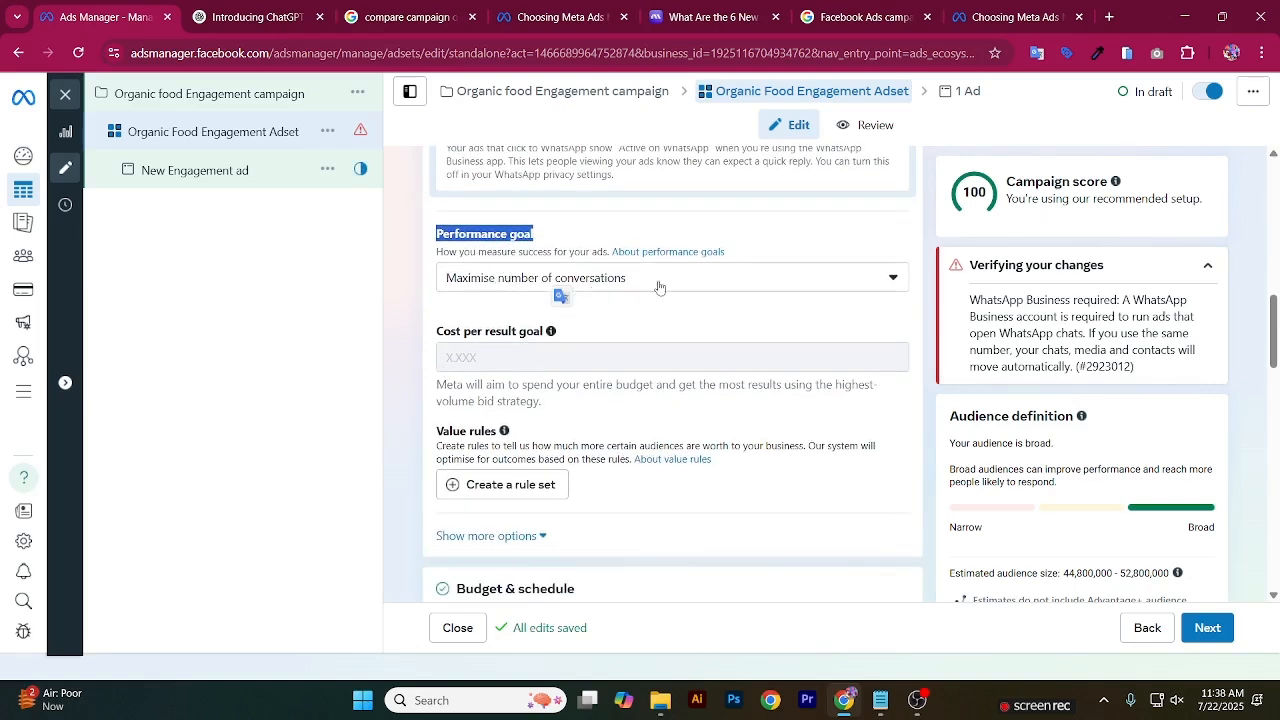
{"action": "left_click", "coordinate": [881, 282]}
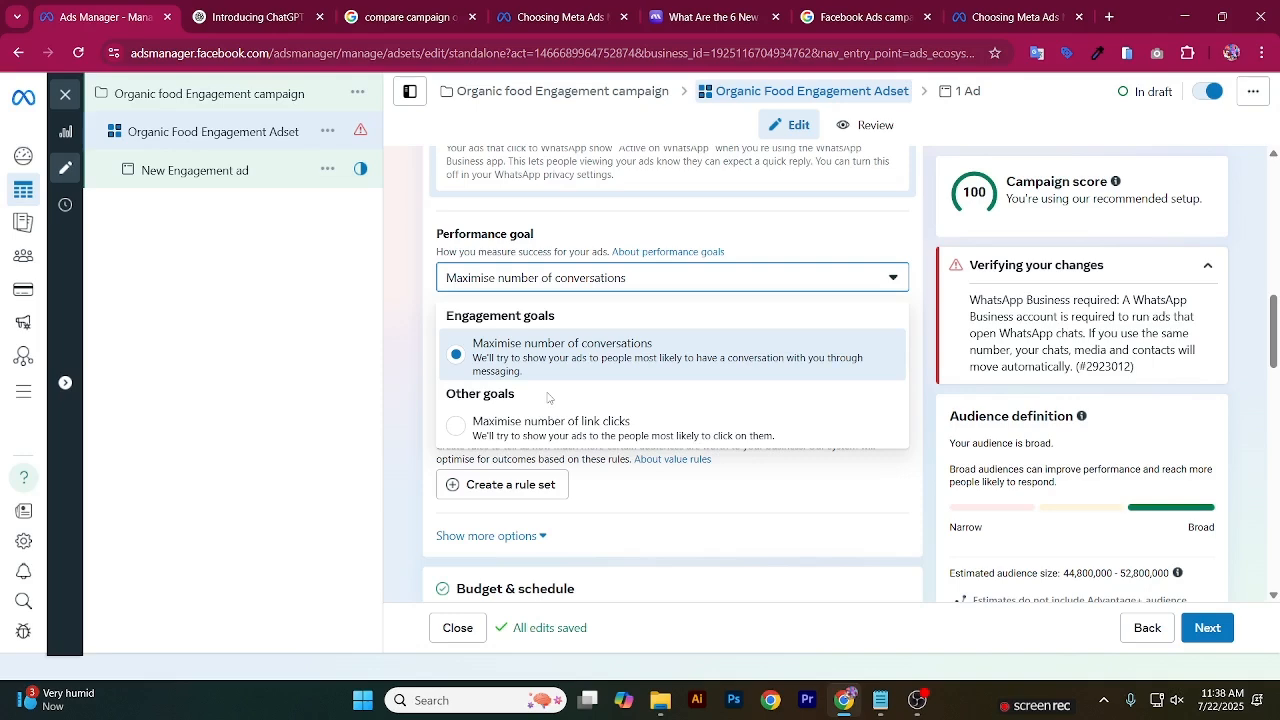
{"action": "left_click", "coordinate": [543, 343]}
Try Maximise number of link clicks as the performance goal and switch it back to Maximise number of conversations
{"action": "scroll", "coordinate": [543, 343], "scroll_direction": "down", "scroll_amount": 3}
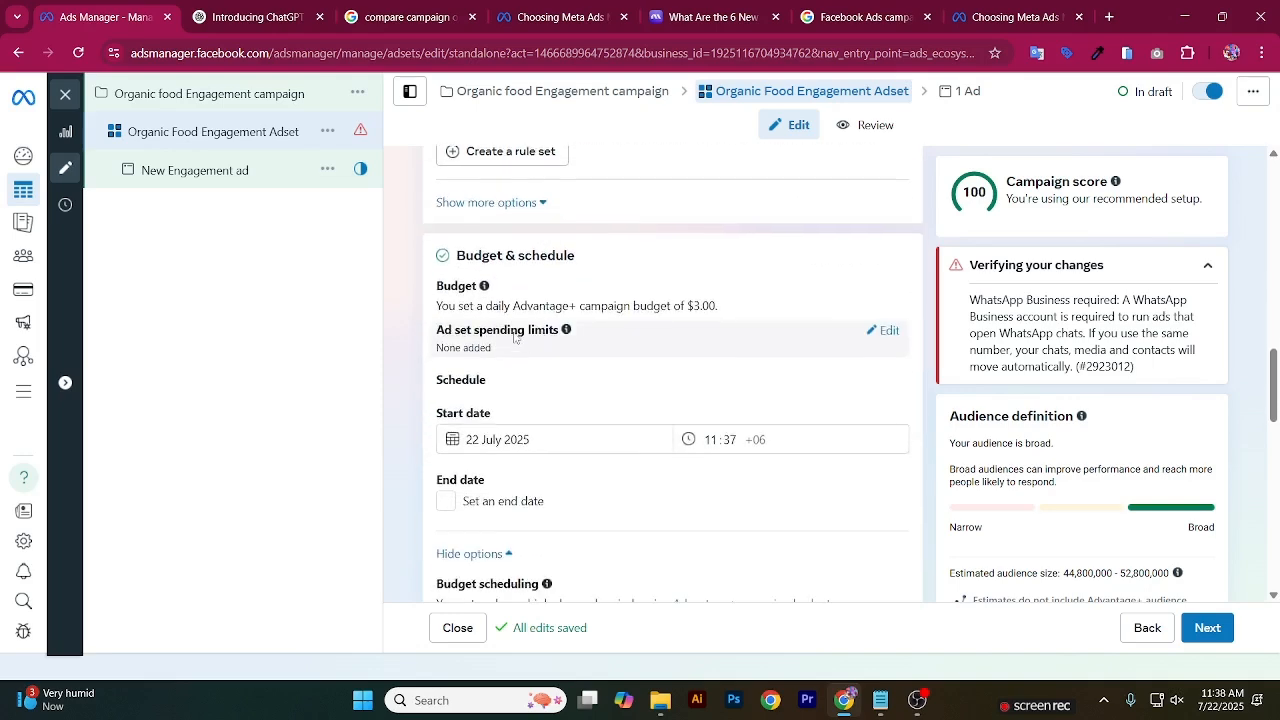
{"action": "scroll", "coordinate": [456, 300], "scroll_direction": "up", "scroll_amount": 2}
{"action": "scroll", "coordinate": [456, 305], "scroll_direction": "up", "scroll_amount": 3}
{"action": "left_click", "coordinate": [458, 308]}
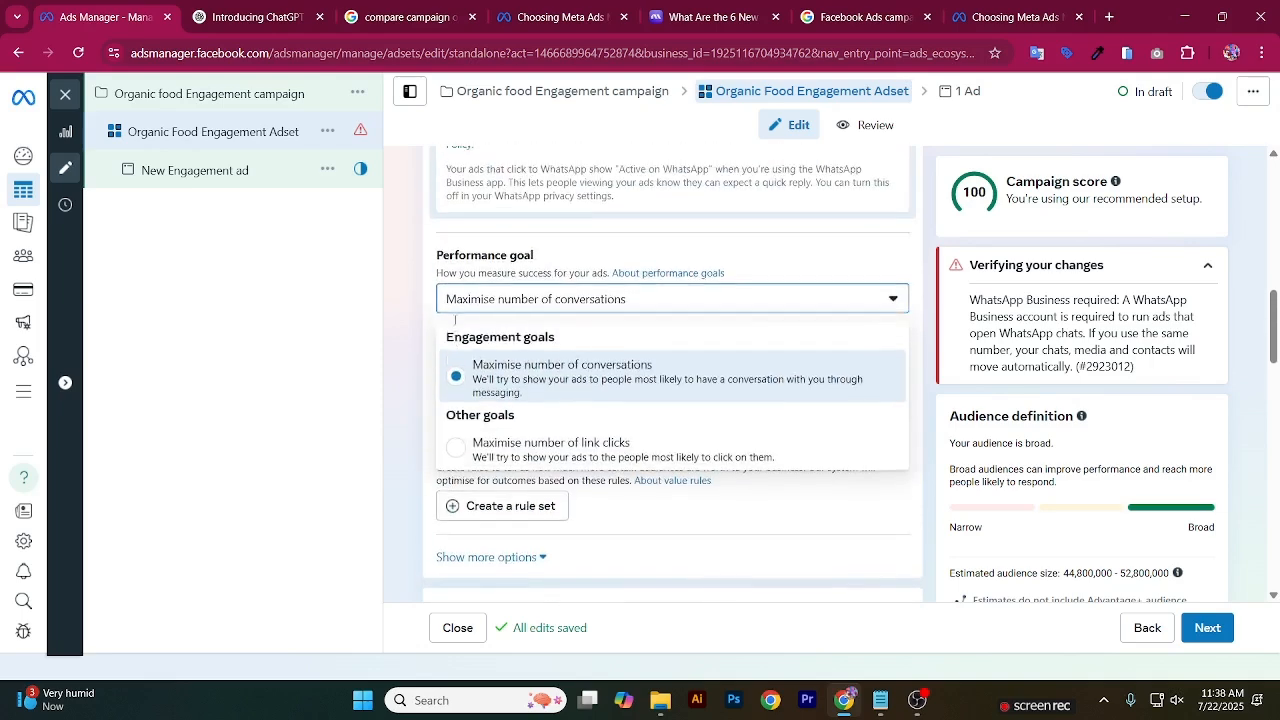
{"action": "left_click", "coordinate": [703, 361]}
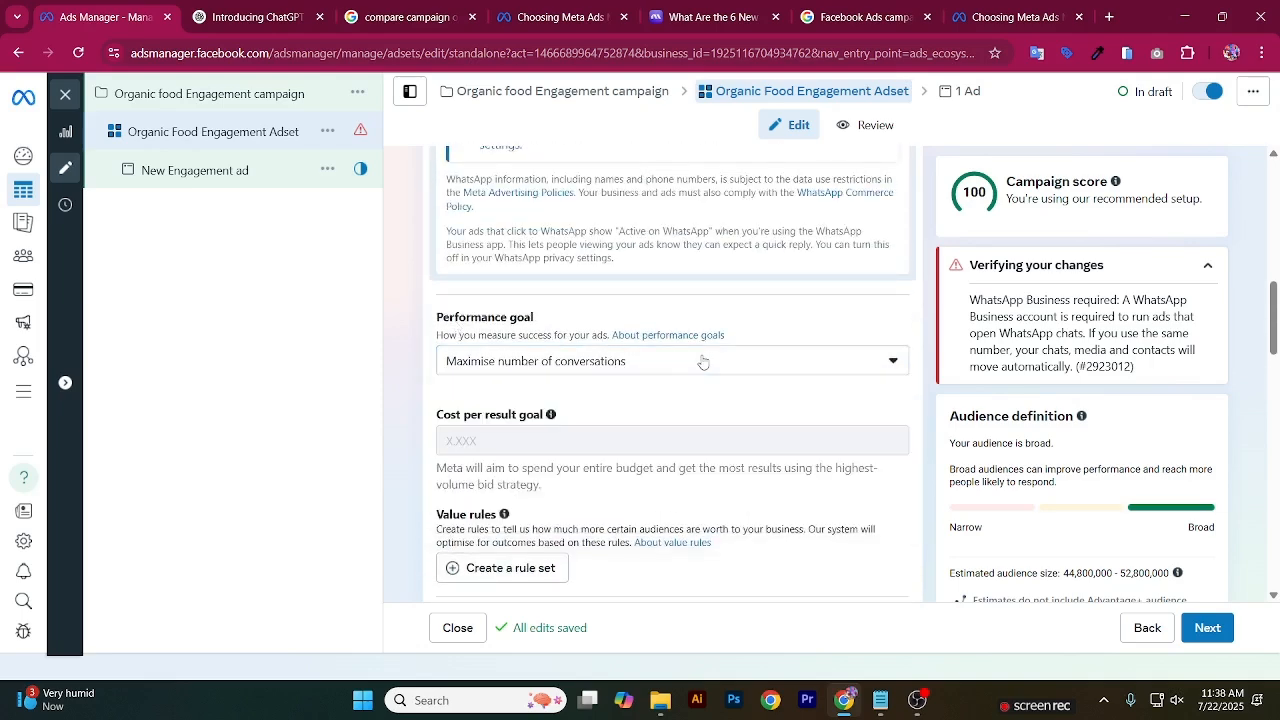
{"action": "left_click", "coordinate": [861, 360]}
{"action": "left_click", "coordinate": [462, 514]}
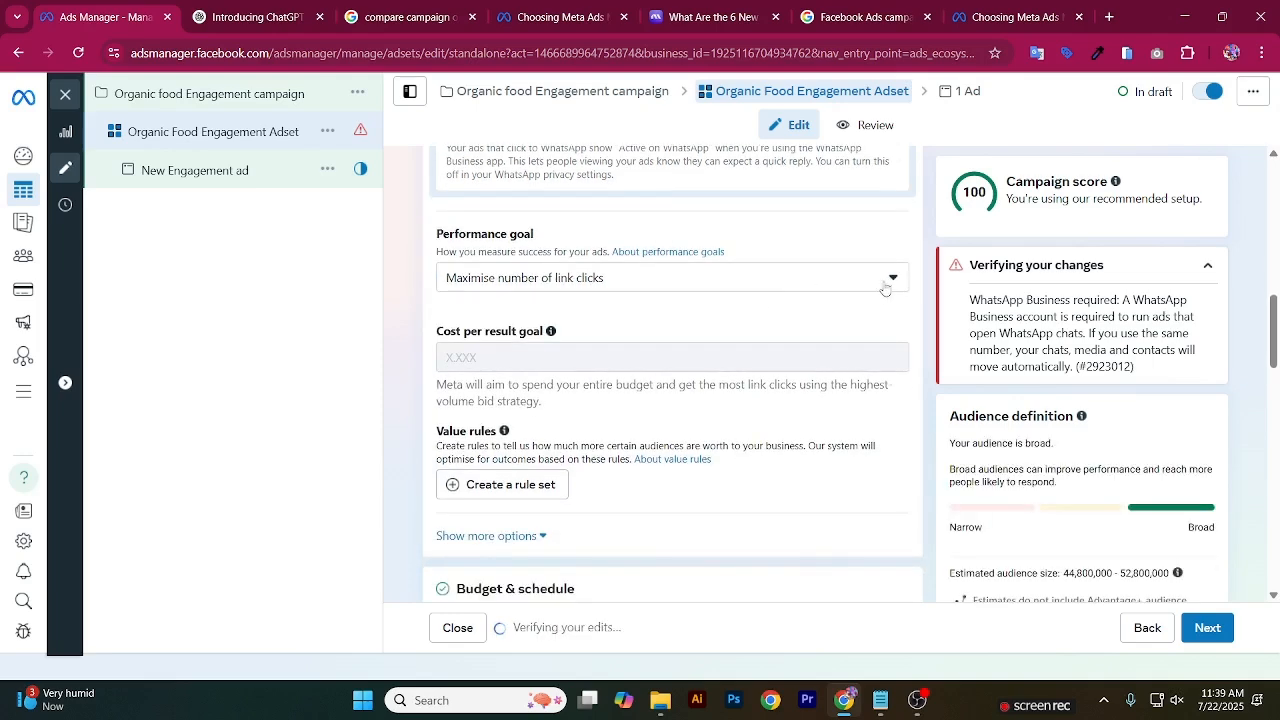
{"action": "left_click", "coordinate": [885, 284]}
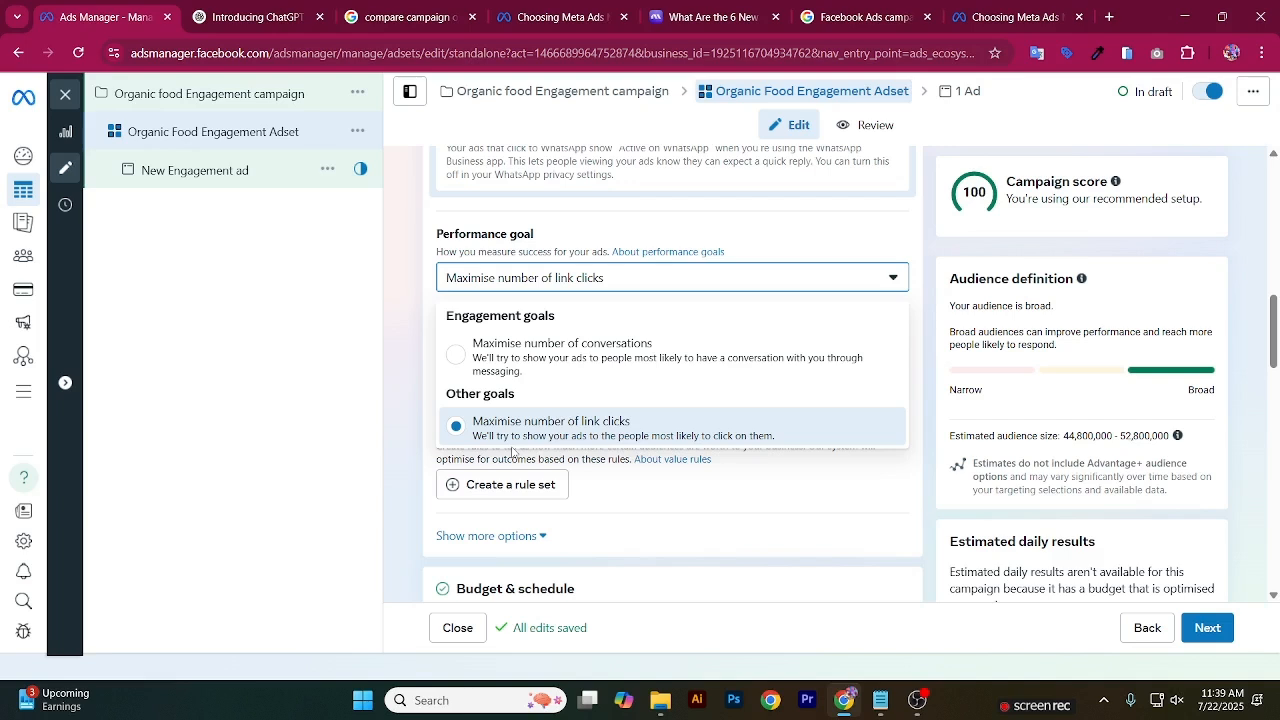
{"action": "left_click", "coordinate": [458, 354]}
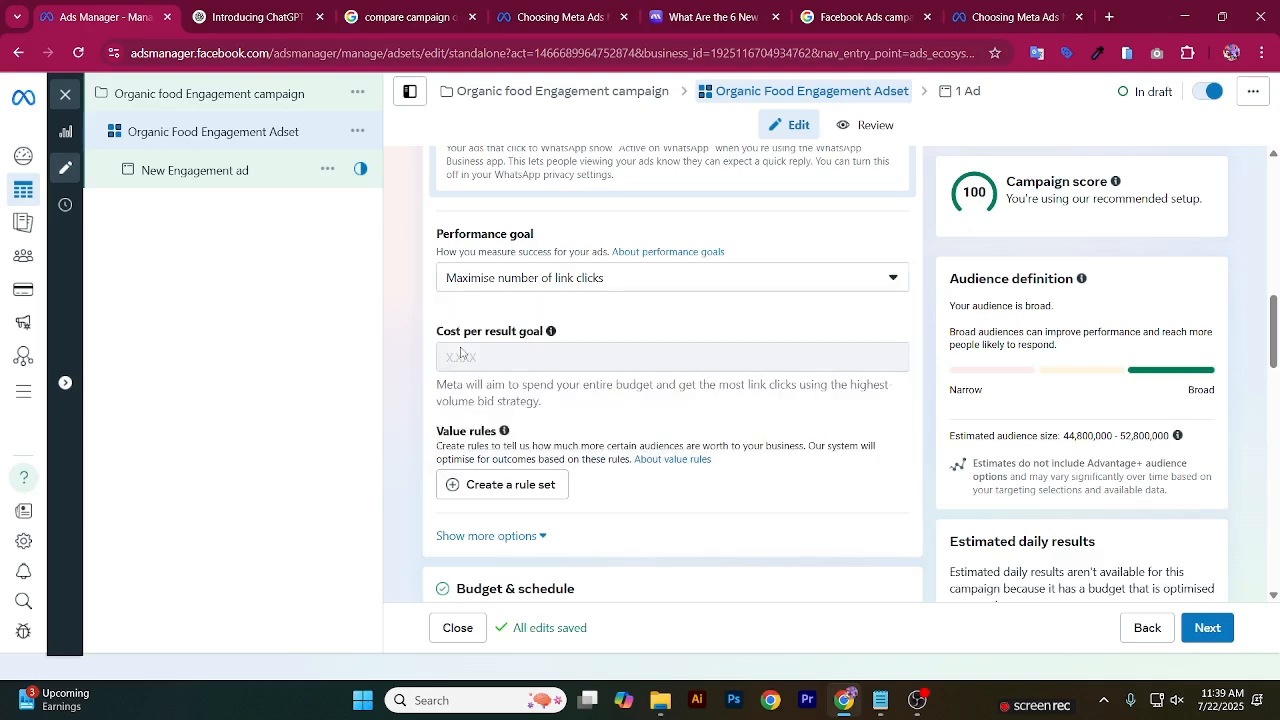
Change the conversion location to Facebook Page and review its performance goal and promoted Page settings
{"action": "scroll", "coordinate": [556, 458], "scroll_direction": "up", "scroll_amount": 8}
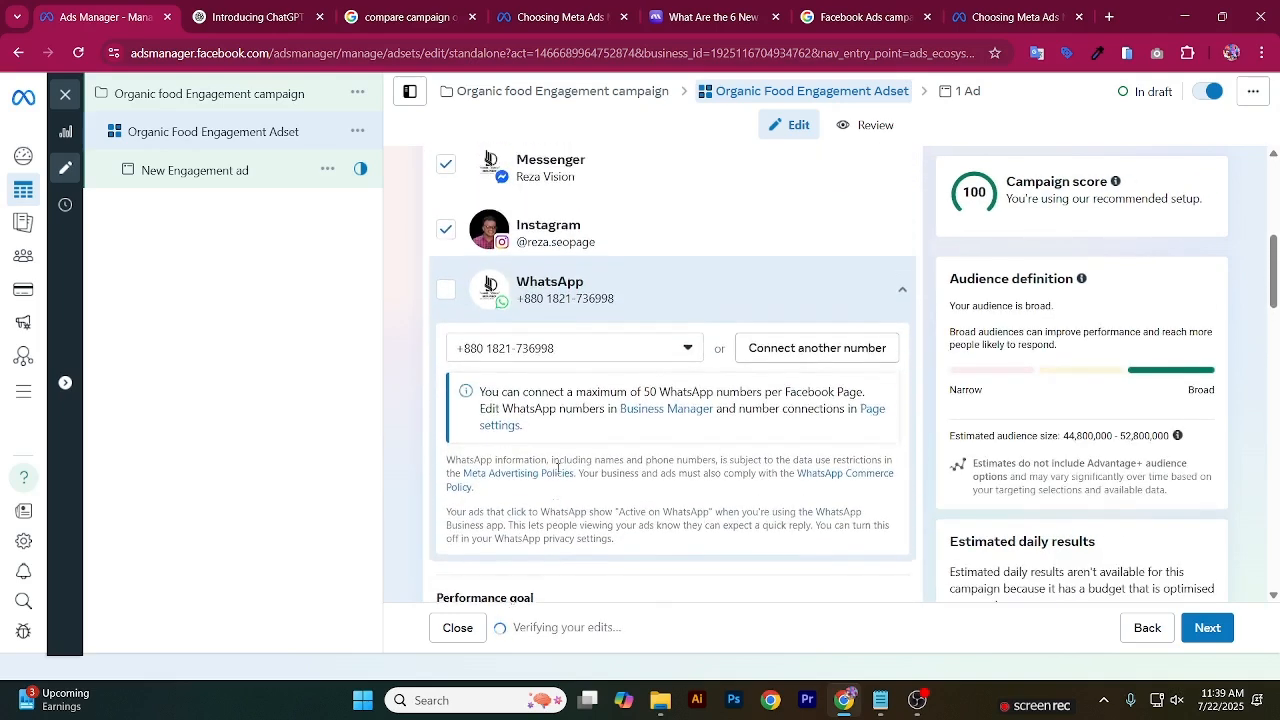
{"action": "scroll", "coordinate": [557, 468], "scroll_direction": "up", "scroll_amount": 2}
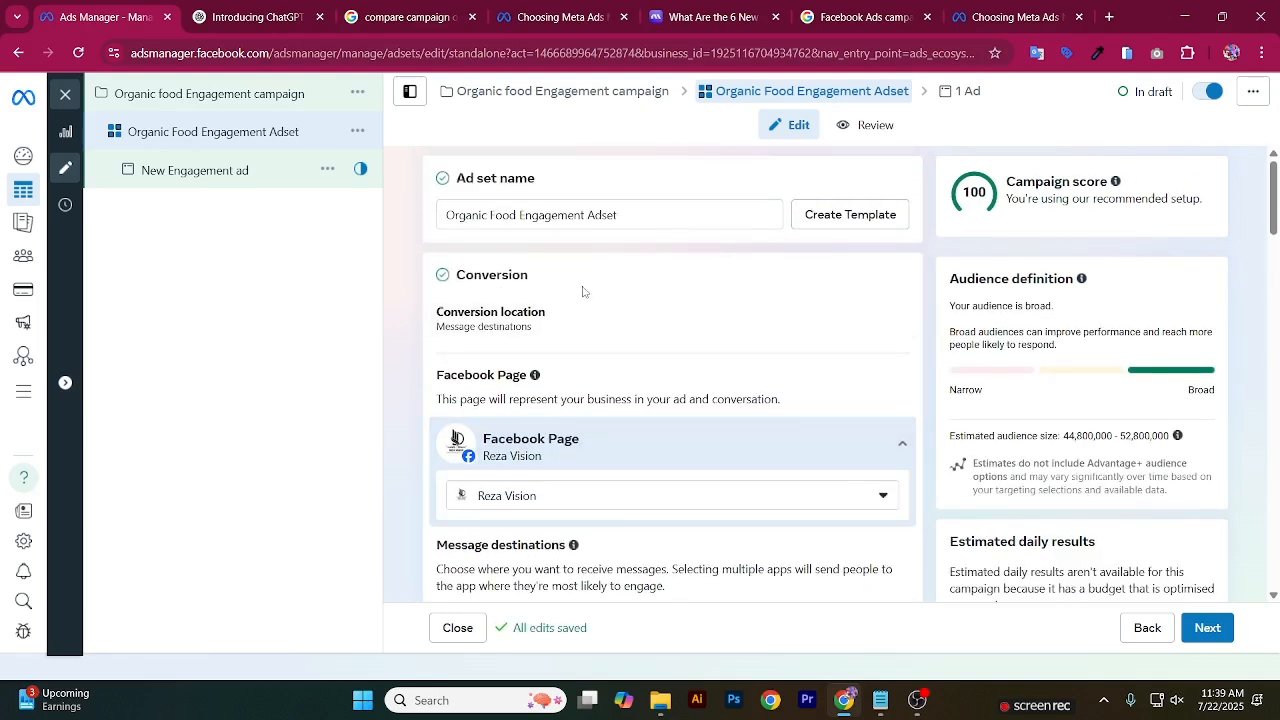
{"action": "left_click", "coordinate": [624, 322]}
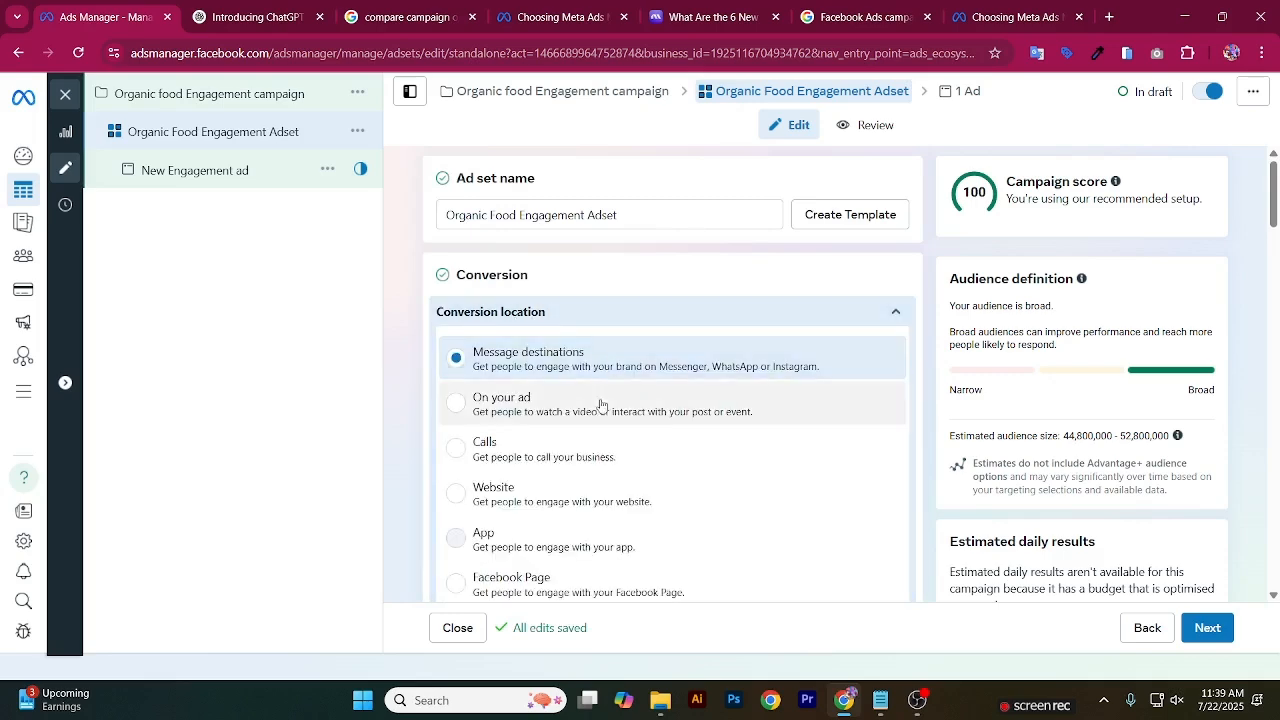
{"action": "scroll", "coordinate": [597, 423], "scroll_direction": "down", "scroll_amount": 3}
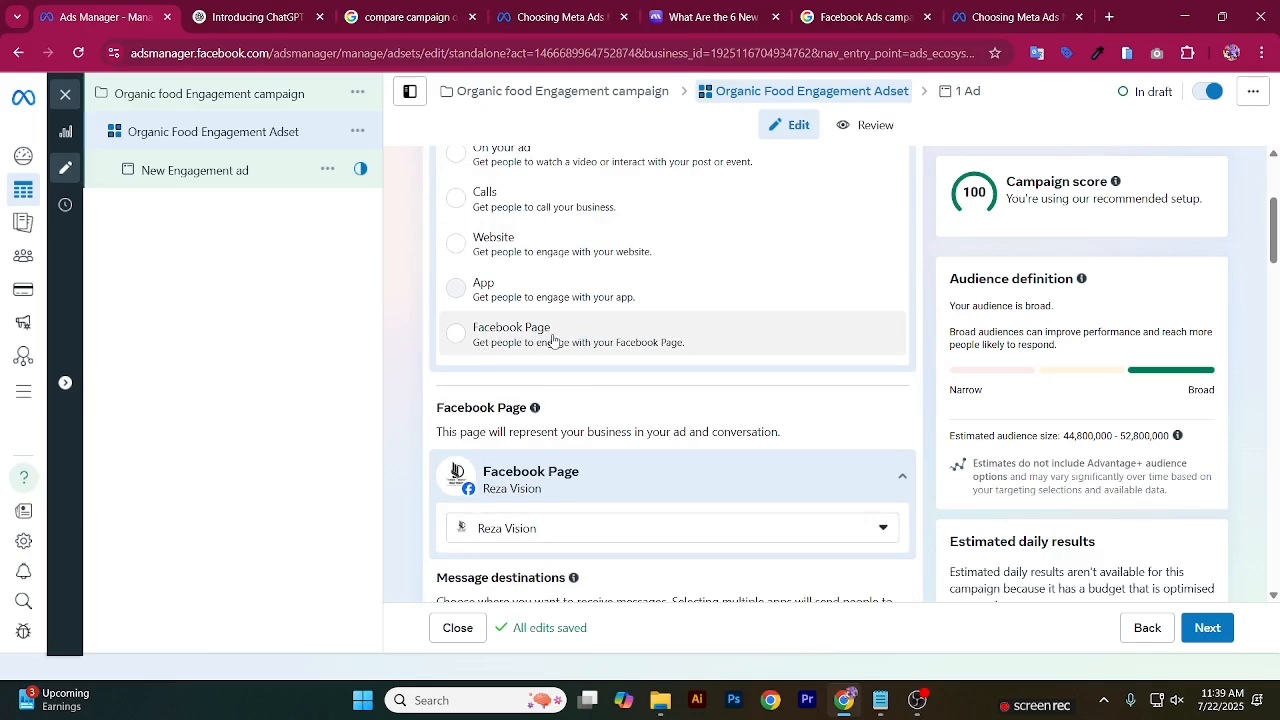
{"action": "scroll", "coordinate": [550, 345], "scroll_direction": "up", "scroll_amount": 2}
{"action": "scroll", "coordinate": [540, 355], "scroll_direction": "down", "scroll_amount": 2}
{"action": "left_click", "coordinate": [462, 347]}
{"action": "scroll", "coordinate": [578, 367], "scroll_direction": "down", "scroll_amount": 1}
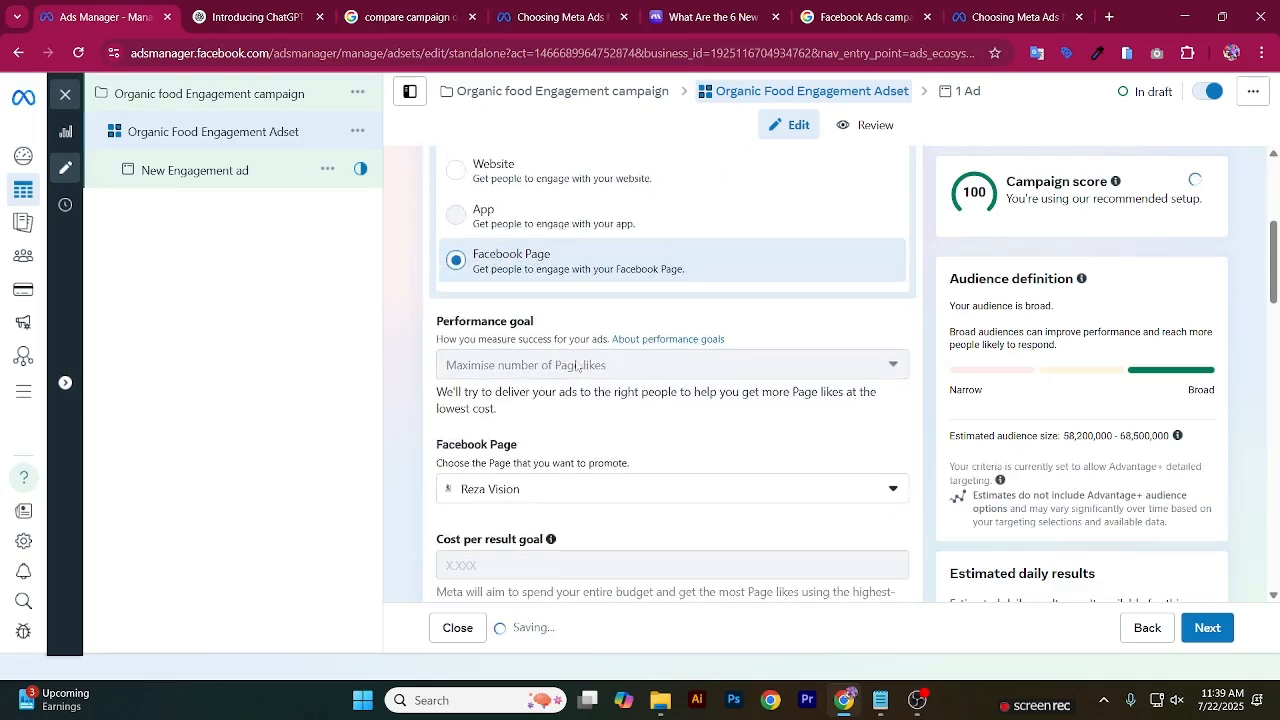
{"action": "scroll", "coordinate": [578, 367], "scroll_direction": "down", "scroll_amount": 2}
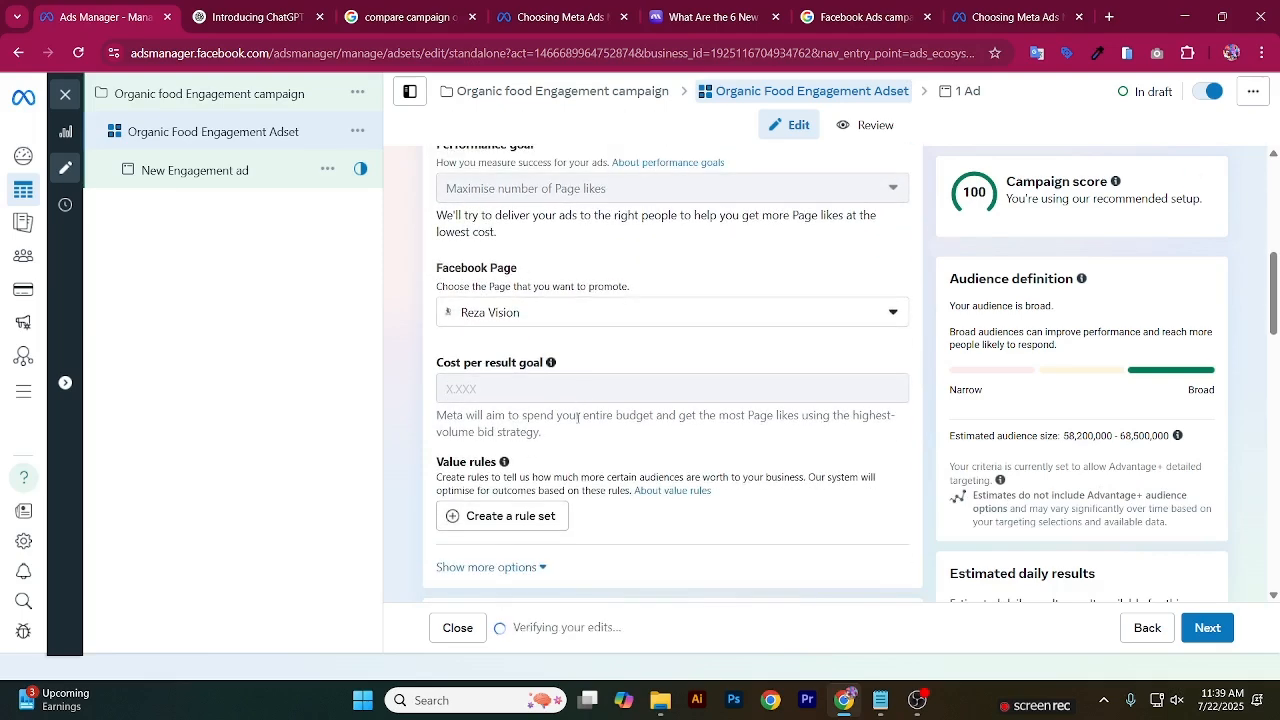
Change the conversion location to On your ad with Post engagement as the engagement type
{"action": "scroll", "coordinate": [578, 418], "scroll_direction": "up", "scroll_amount": 1}
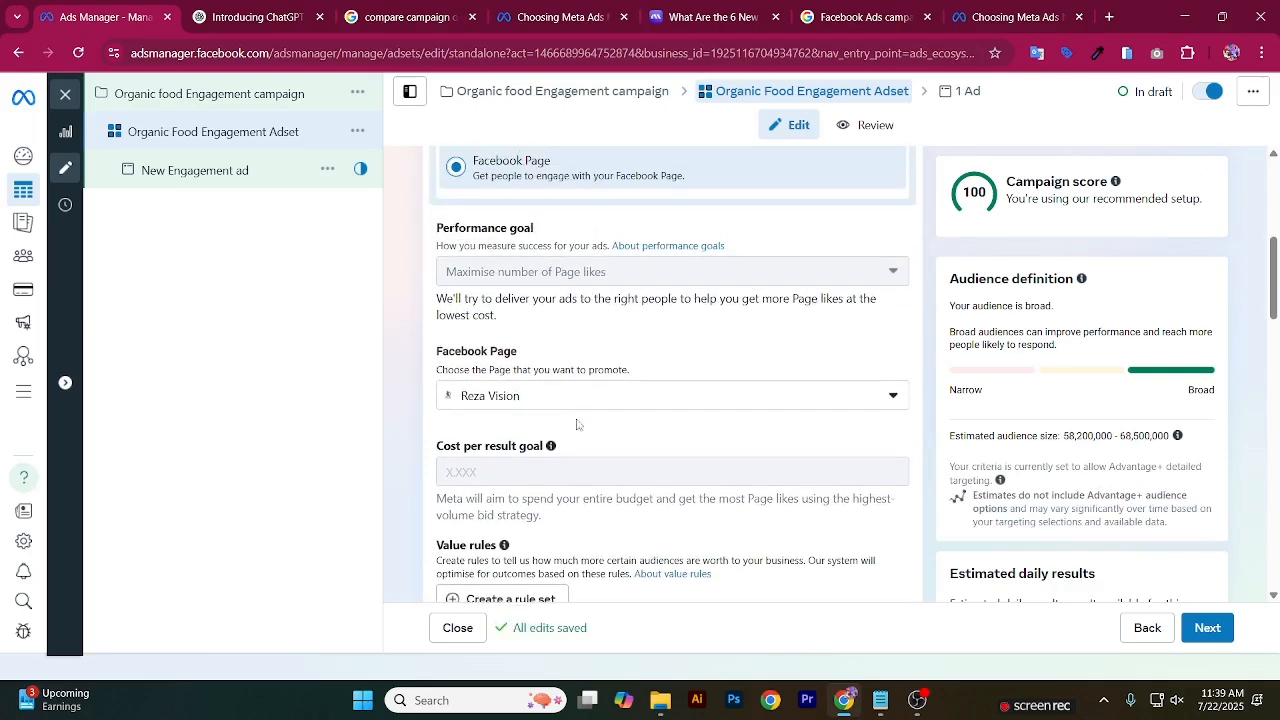
{"action": "scroll", "coordinate": [576, 425], "scroll_direction": "up", "scroll_amount": 4}
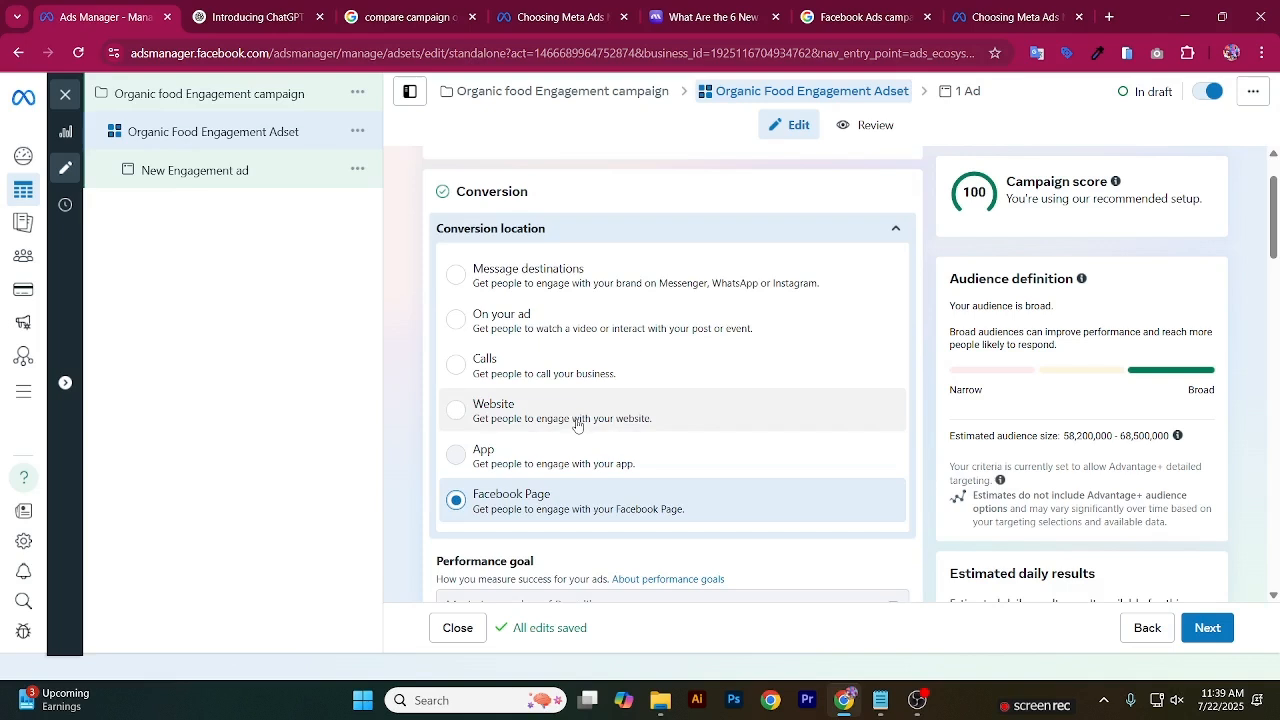
{"action": "left_click", "coordinate": [458, 319]}
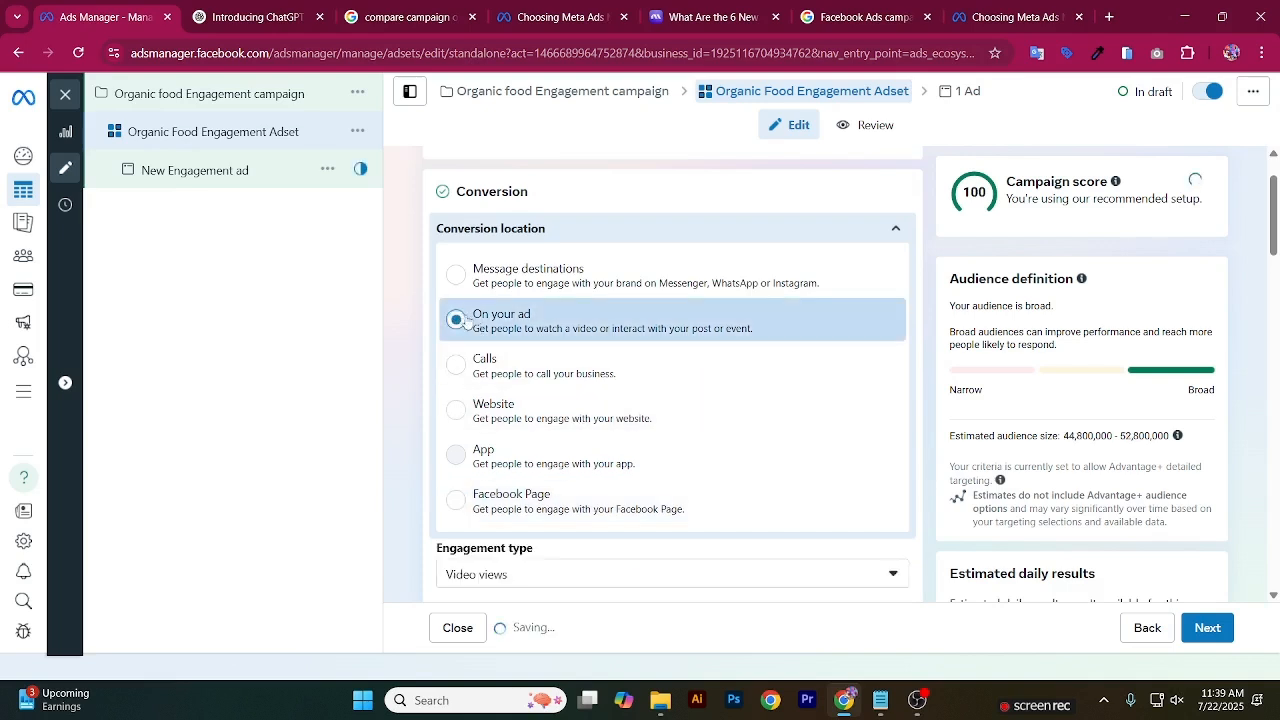
{"action": "scroll", "coordinate": [480, 340], "scroll_direction": "down", "scroll_amount": 2}
{"action": "left_click", "coordinate": [578, 408]}
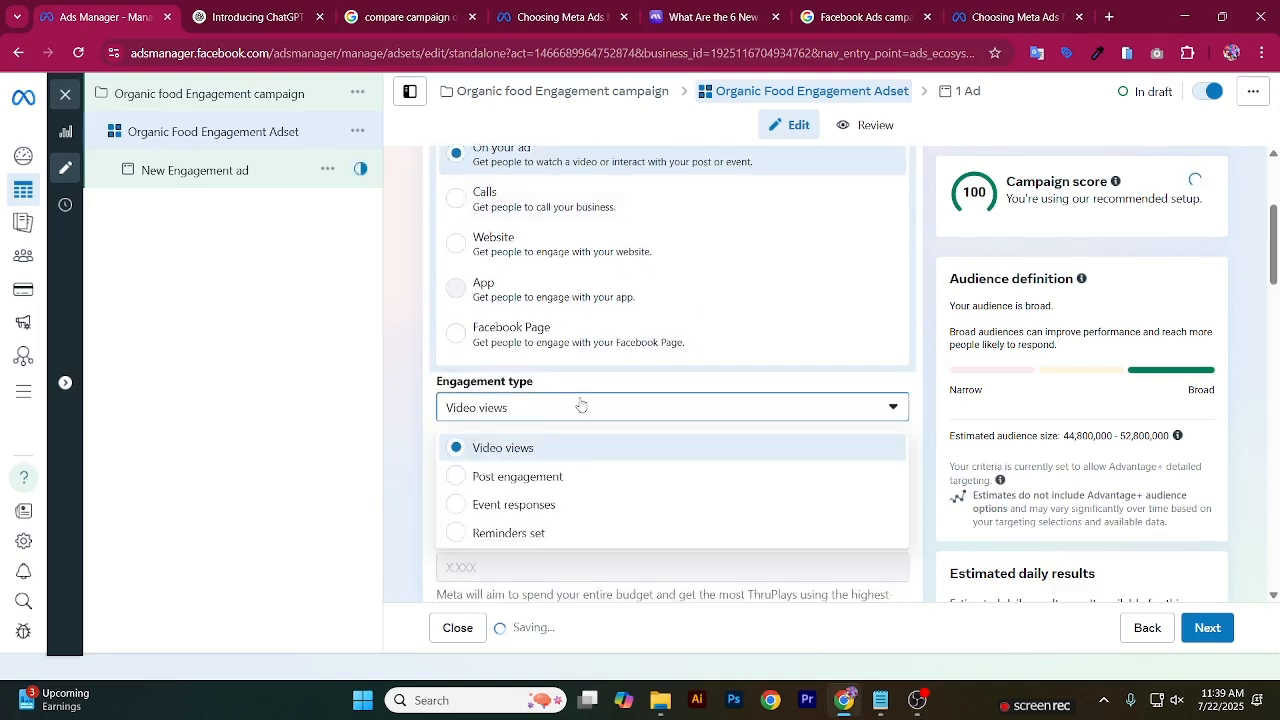
{"action": "left_click", "coordinate": [505, 480]}
Examine the performance goal options offered for Post engagement
{"action": "scroll", "coordinate": [525, 410], "scroll_direction": "down", "scroll_amount": 1}
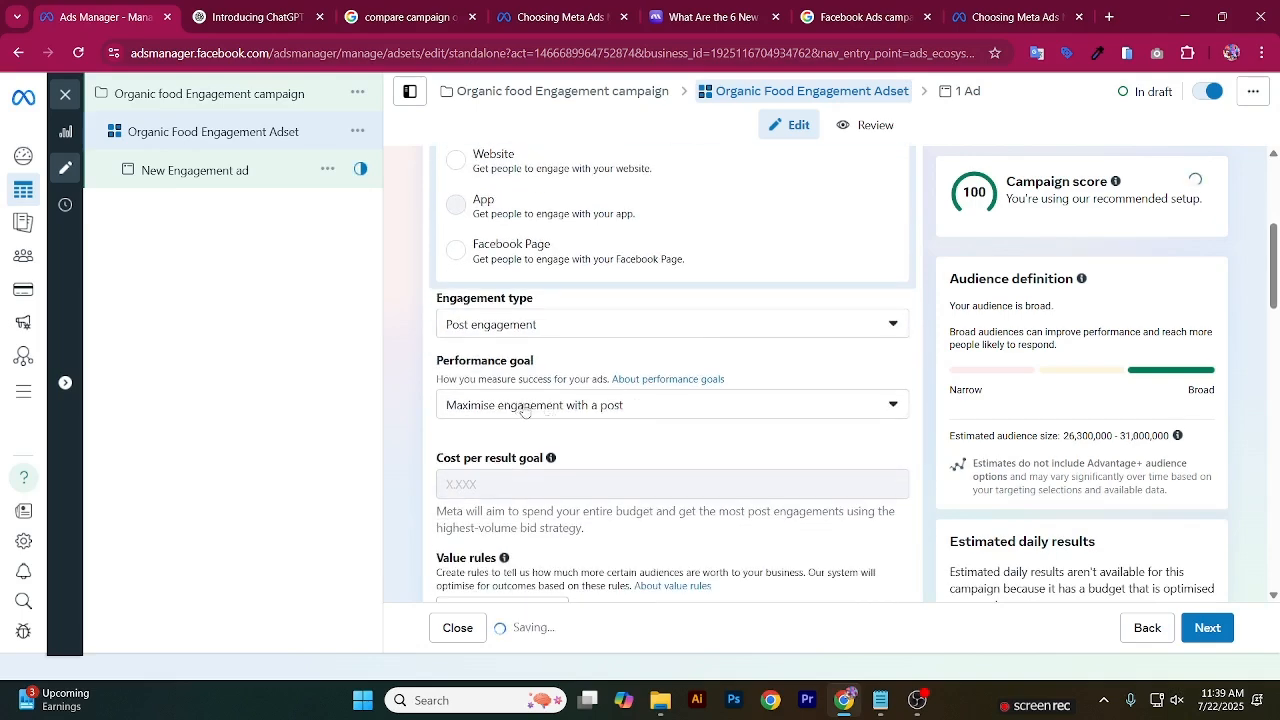
{"action": "left_click", "coordinate": [715, 400]}
{"action": "scroll", "coordinate": [613, 493], "scroll_direction": "down", "scroll_amount": 1}
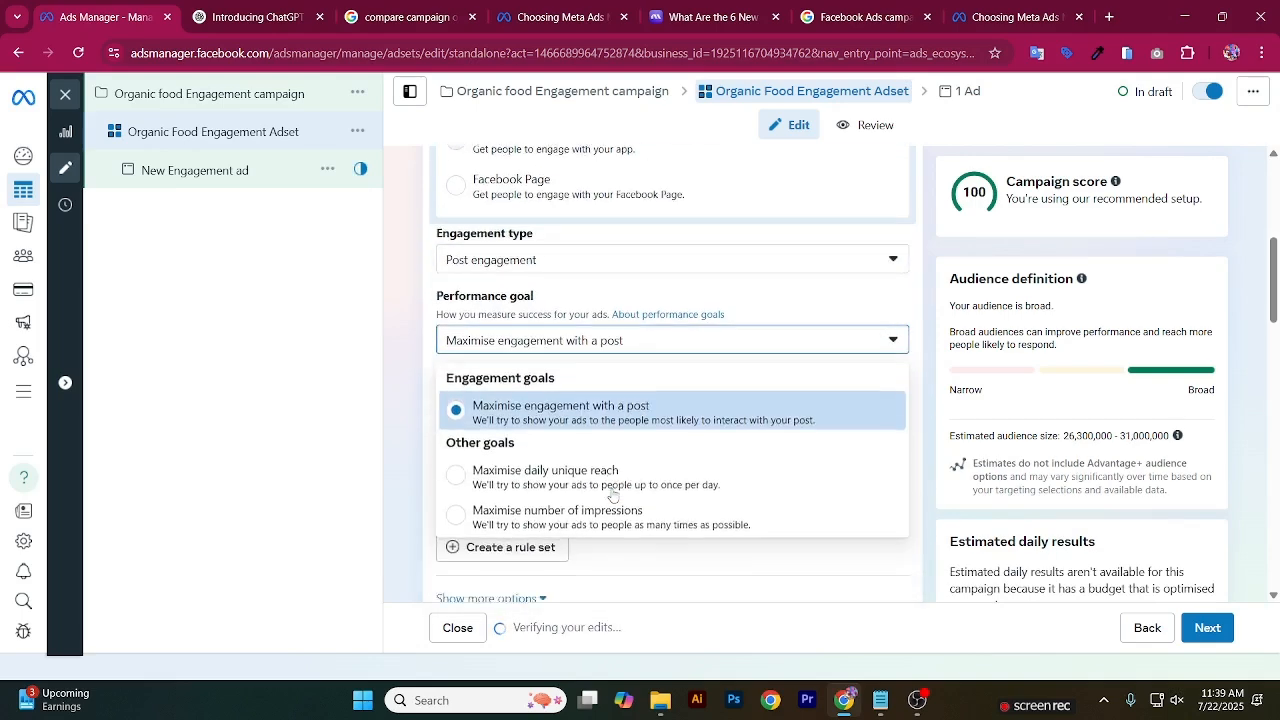
{"action": "scroll", "coordinate": [613, 493], "scroll_direction": "down", "scroll_amount": 1}
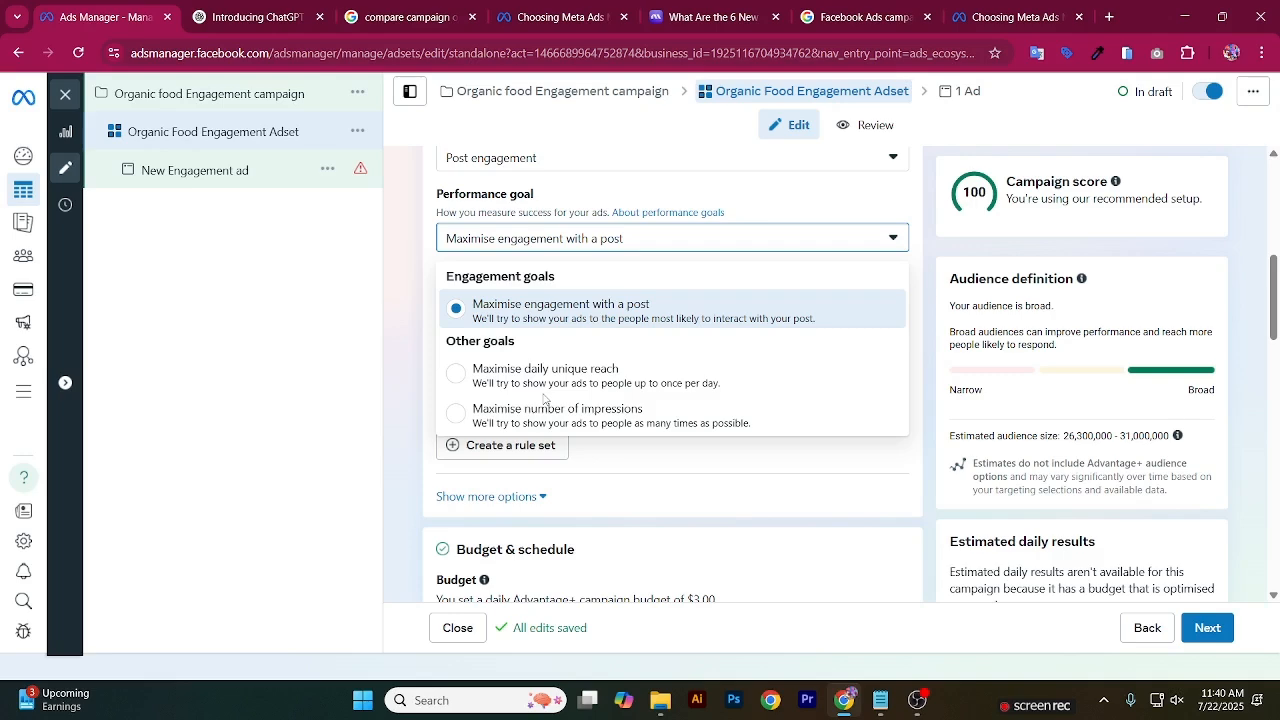
Set the conversion location to Message destinations and choose Reza Vision as the Facebook Page
{"action": "scroll", "coordinate": [543, 398], "scroll_direction": "up", "scroll_amount": 5}
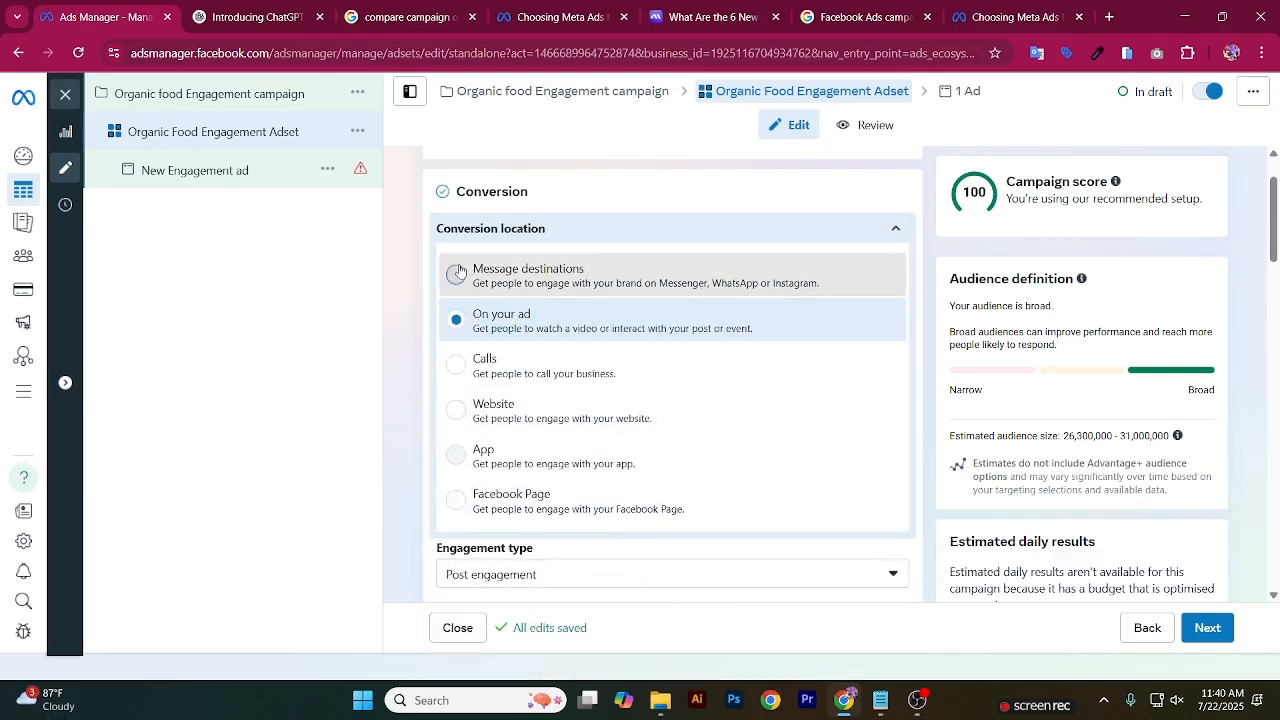
{"action": "left_click", "coordinate": [457, 273]}
{"action": "scroll", "coordinate": [548, 331], "scroll_direction": "down", "scroll_amount": 1}
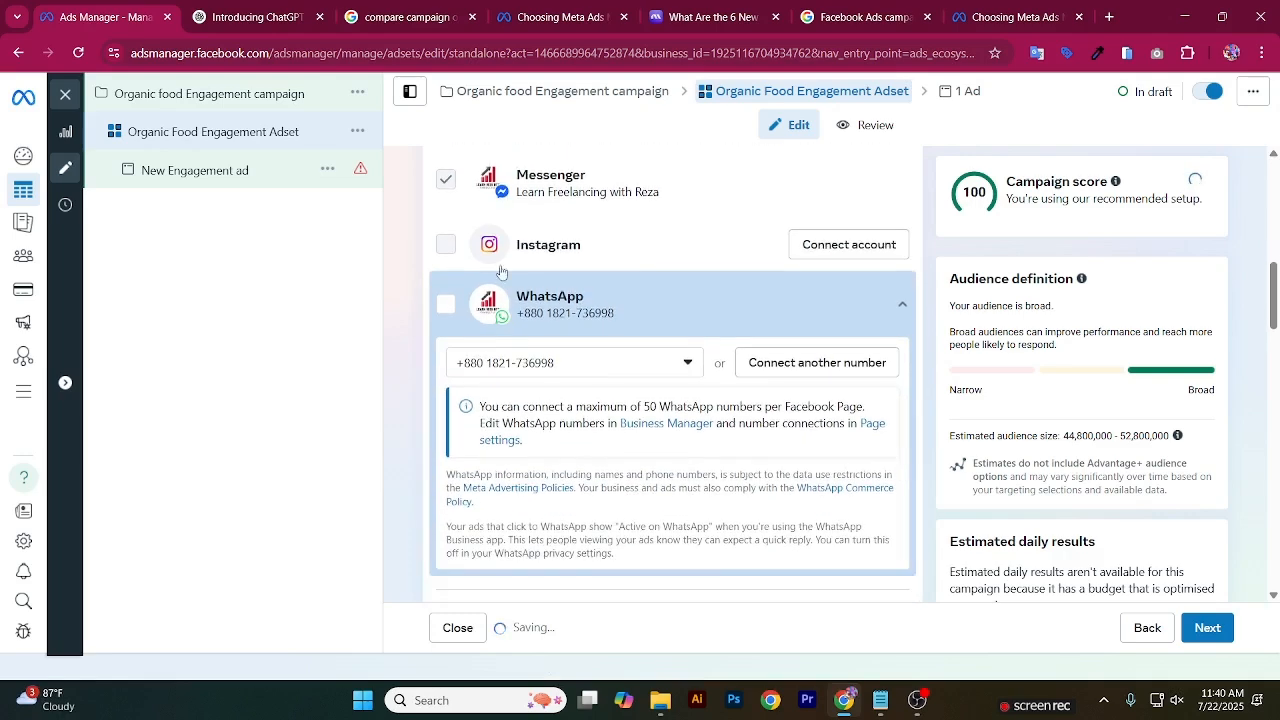
{"action": "scroll", "coordinate": [548, 331], "scroll_direction": "up", "scroll_amount": 2}
{"action": "left_click", "coordinate": [902, 215]}
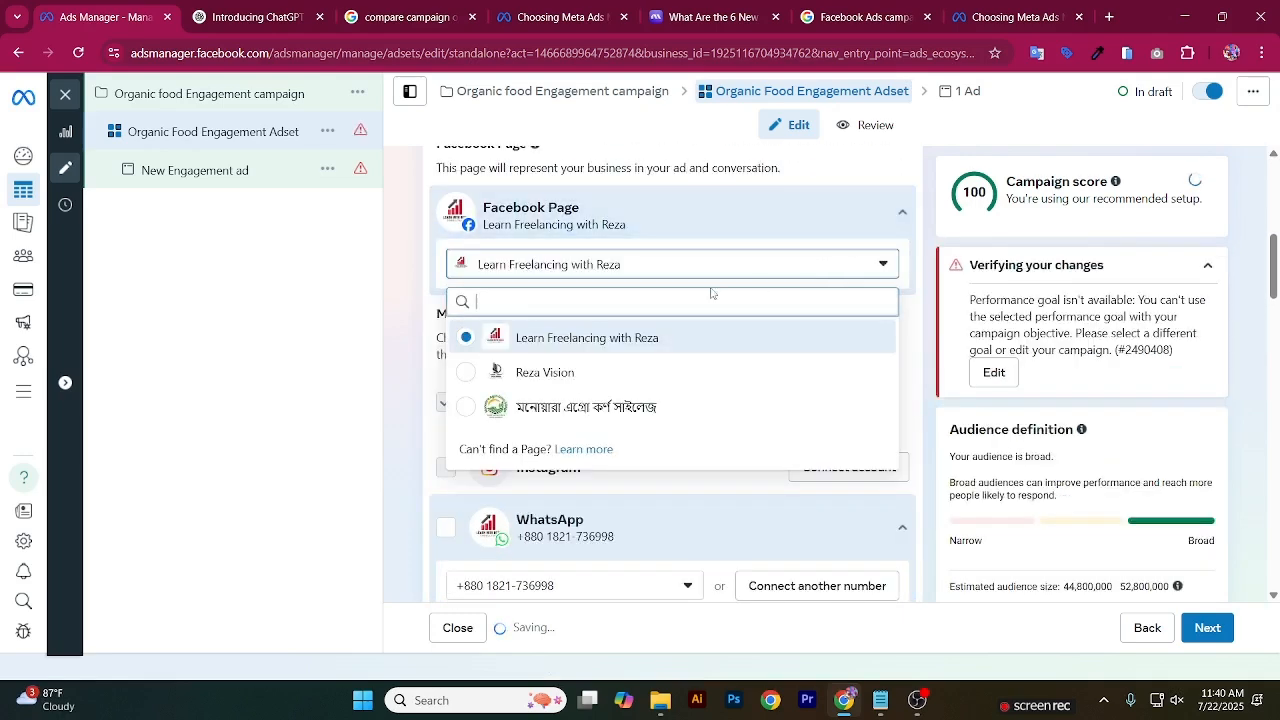
{"action": "left_click", "coordinate": [575, 383]}
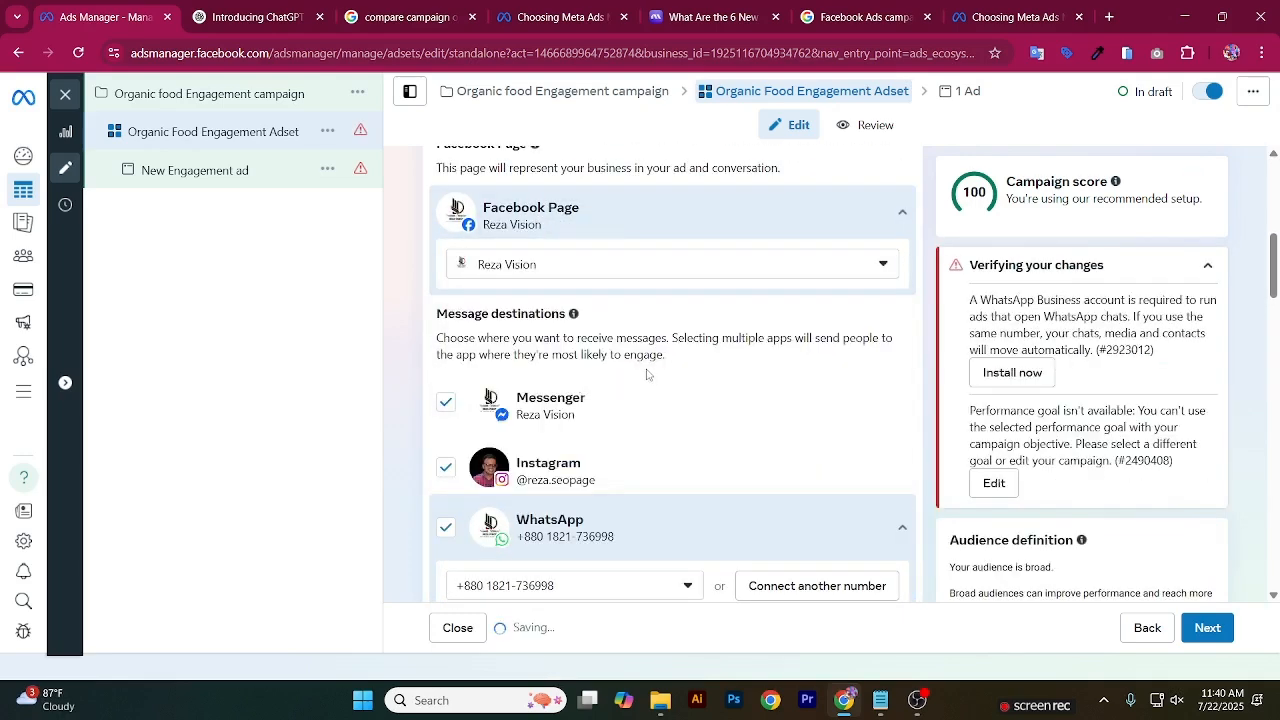
Exclude WhatsApp from the message destinations and check the performance goal and cost per result goal settings
{"action": "scroll", "coordinate": [652, 372], "scroll_direction": "down", "scroll_amount": 3}
{"action": "left_click", "coordinate": [446, 278]}
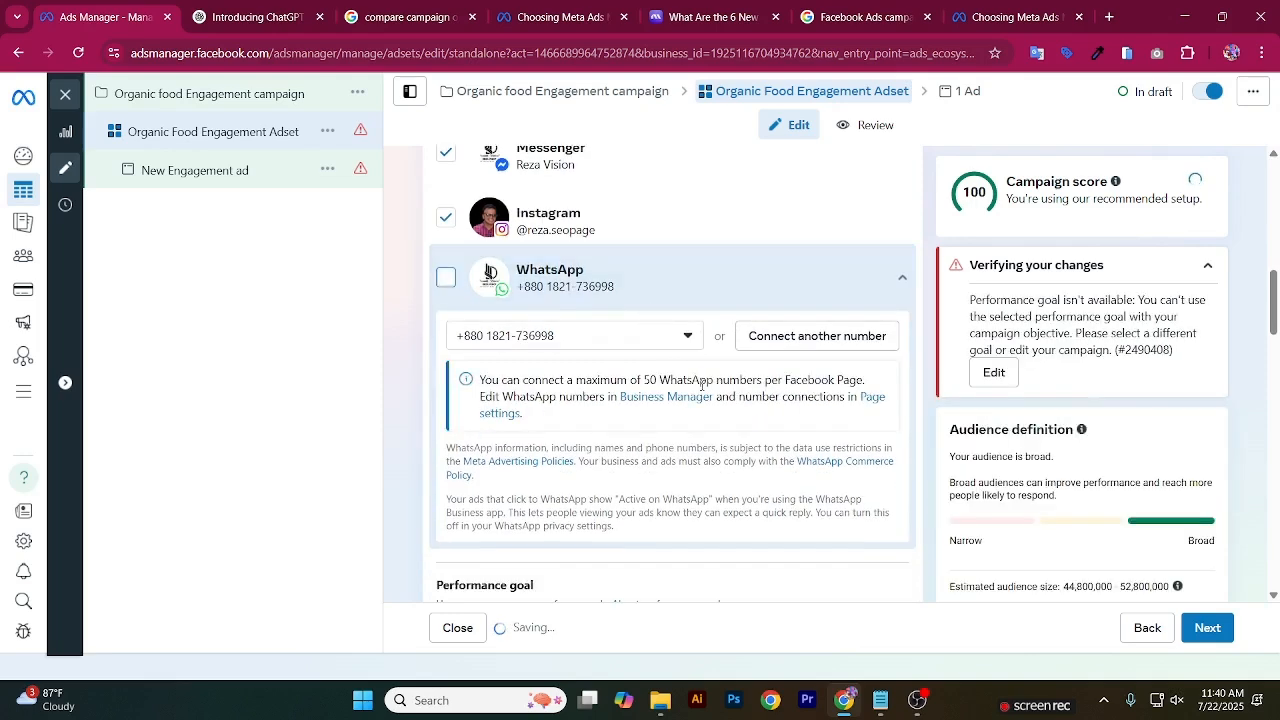
{"action": "scroll", "coordinate": [689, 416], "scroll_direction": "down", "scroll_amount": 2}
{"action": "scroll", "coordinate": [689, 416], "scroll_direction": "down", "scroll_amount": 3}
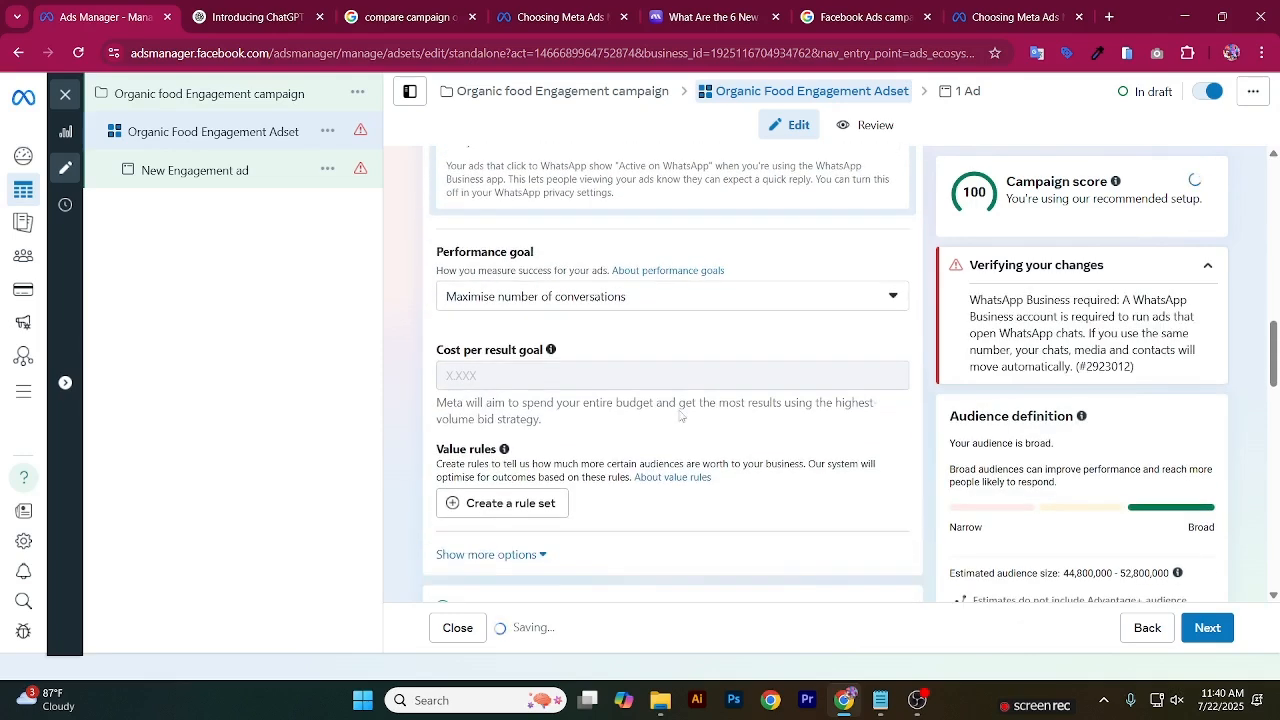
{"action": "scroll", "coordinate": [635, 312], "scroll_direction": "down", "scroll_amount": 2}
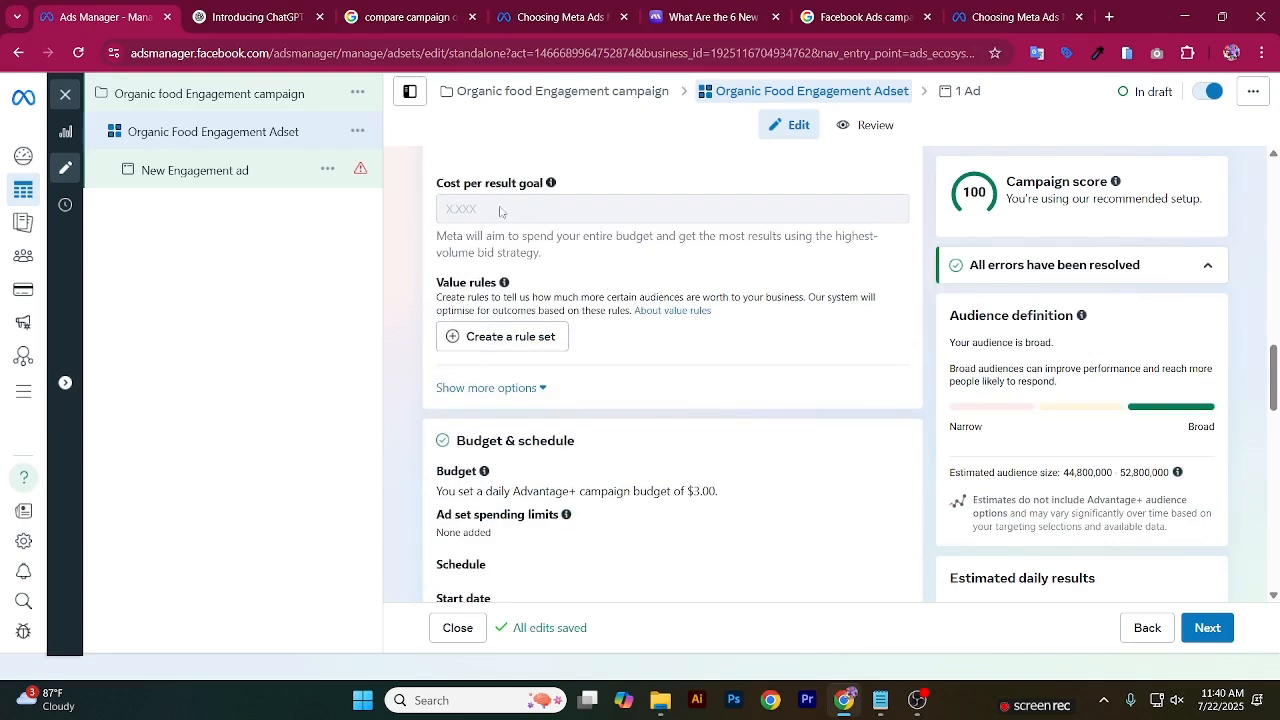
Change the campaign's bid strategy to Cost per result goal
{"action": "left_click_drag", "start_coordinate": [438, 184], "coordinate": [600, 183]}
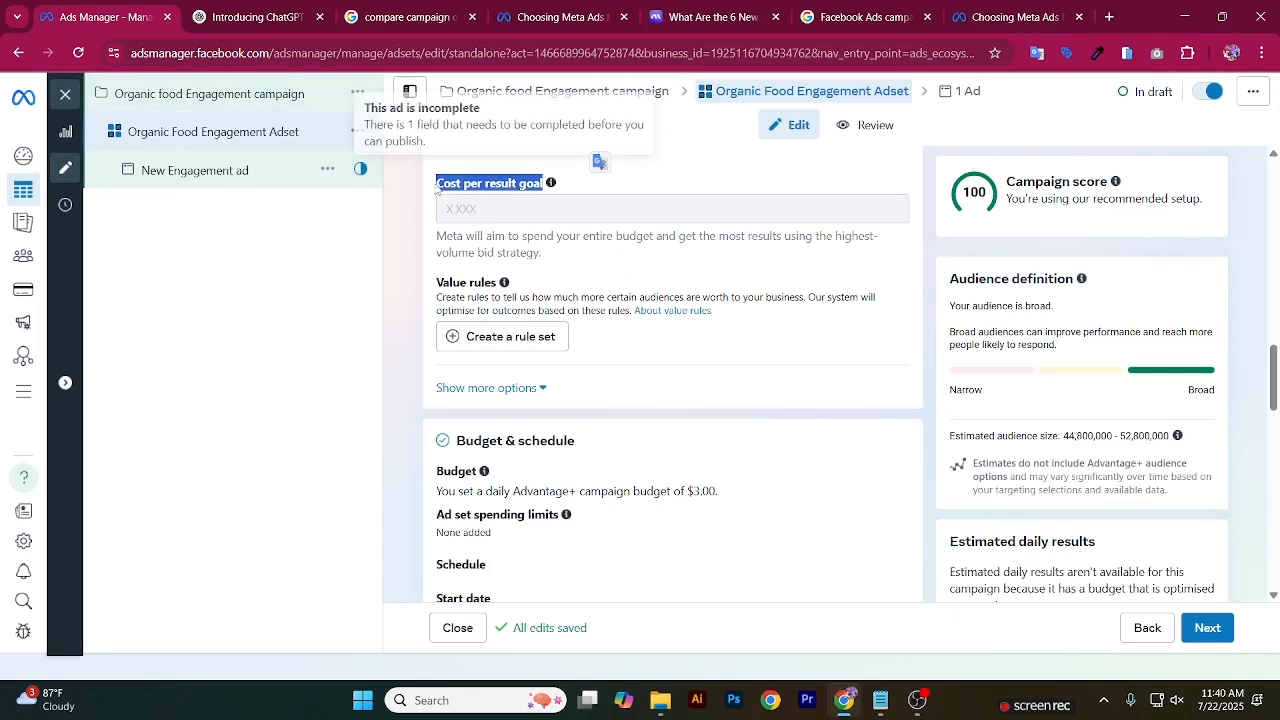
{"action": "left_click", "coordinate": [481, 203]}
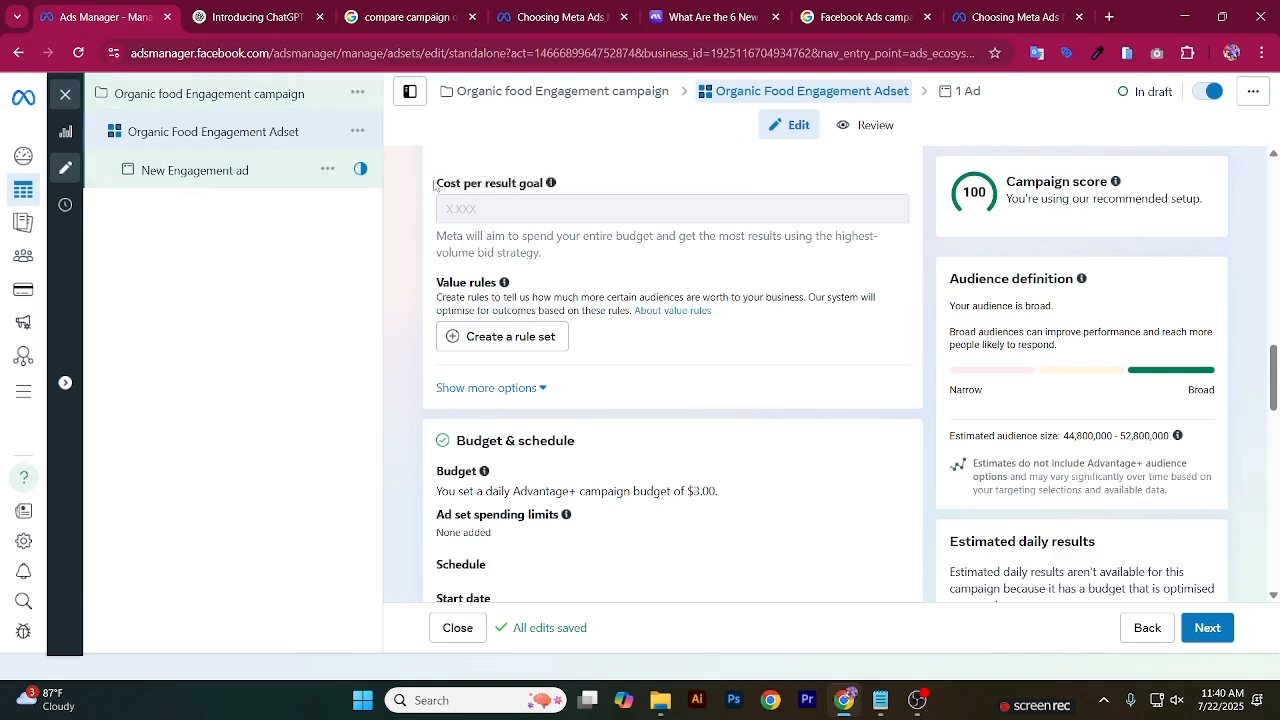
{"action": "left_click_drag", "start_coordinate": [430, 186], "coordinate": [566, 188]}
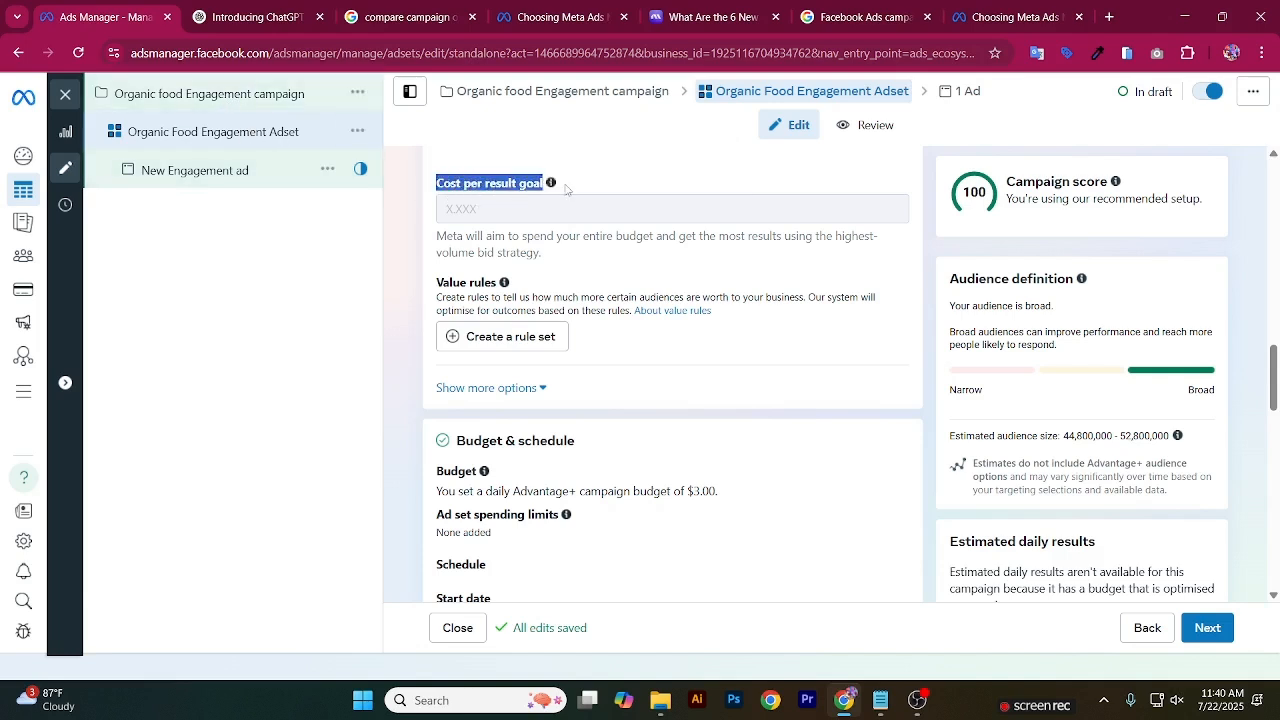
{"action": "left_click", "coordinate": [272, 94]}
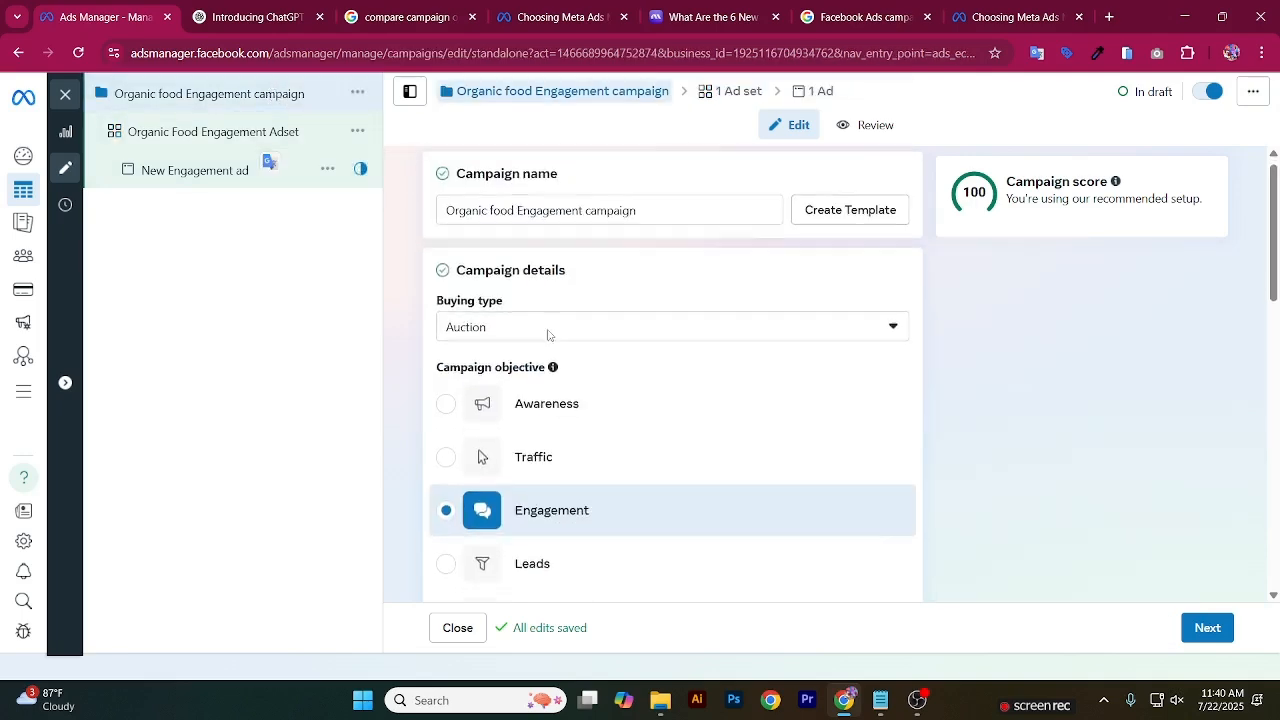
{"action": "scroll", "coordinate": [549, 334], "scroll_direction": "down", "scroll_amount": 5}
{"action": "scroll", "coordinate": [549, 336], "scroll_direction": "down", "scroll_amount": 3}
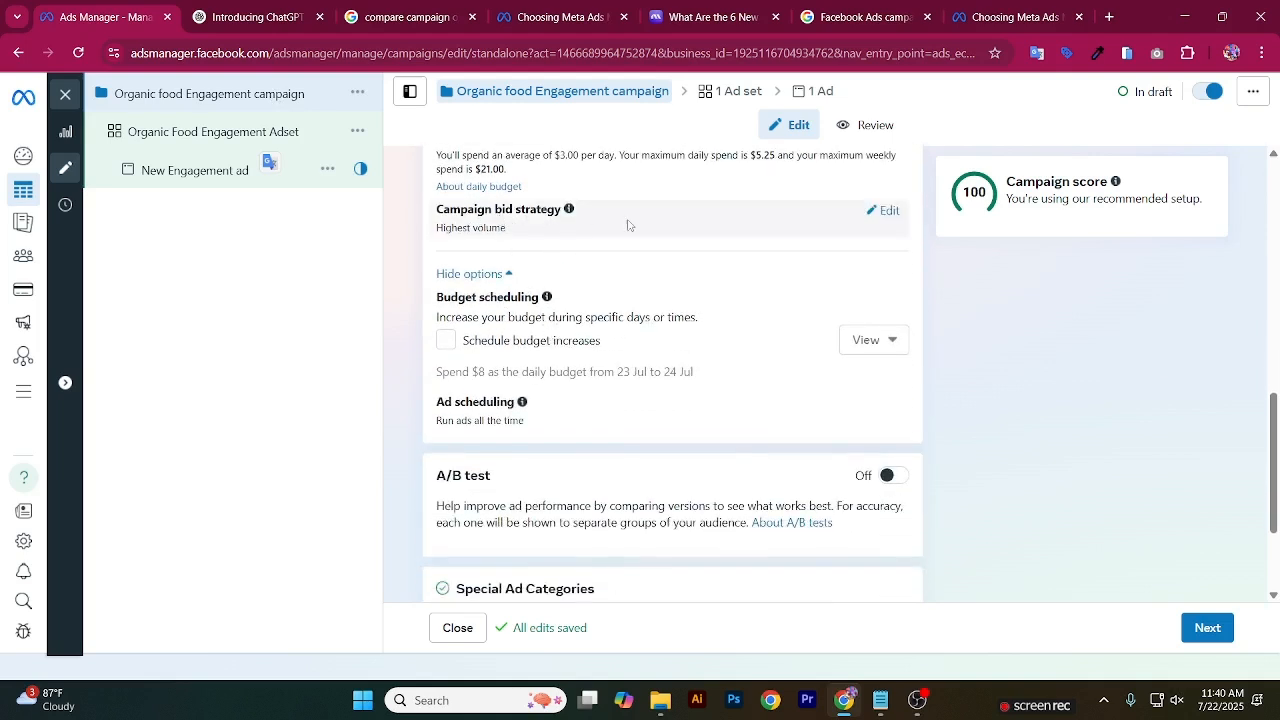
{"action": "left_click", "coordinate": [880, 211]}
{"action": "left_click", "coordinate": [545, 272]}
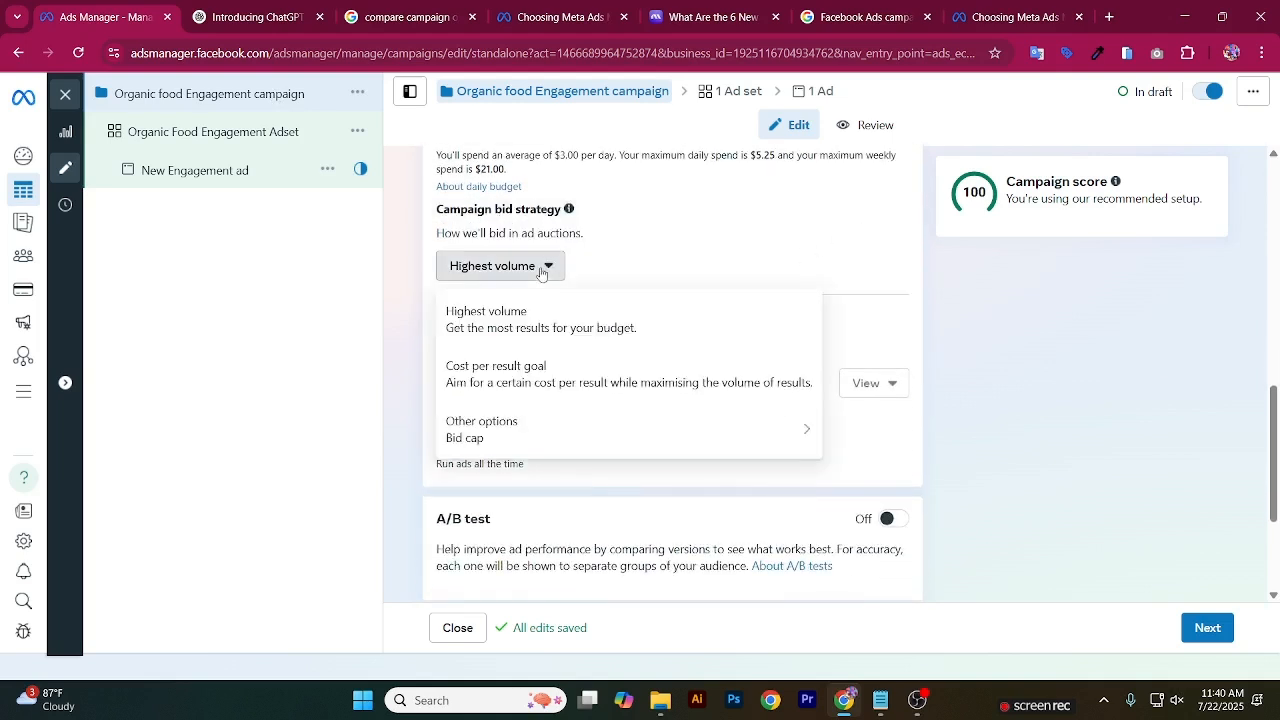
{"action": "left_click", "coordinate": [539, 390]}
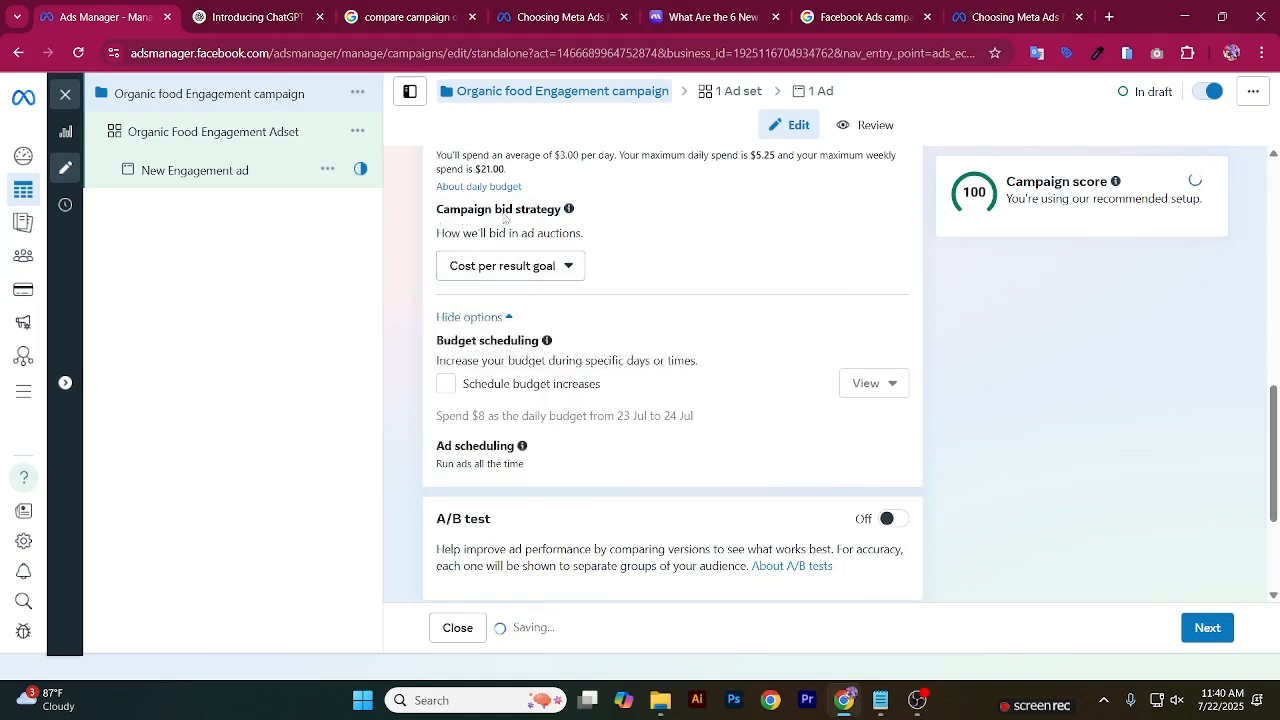
{"action": "left_click_drag", "start_coordinate": [566, 212], "coordinate": [436, 208]}
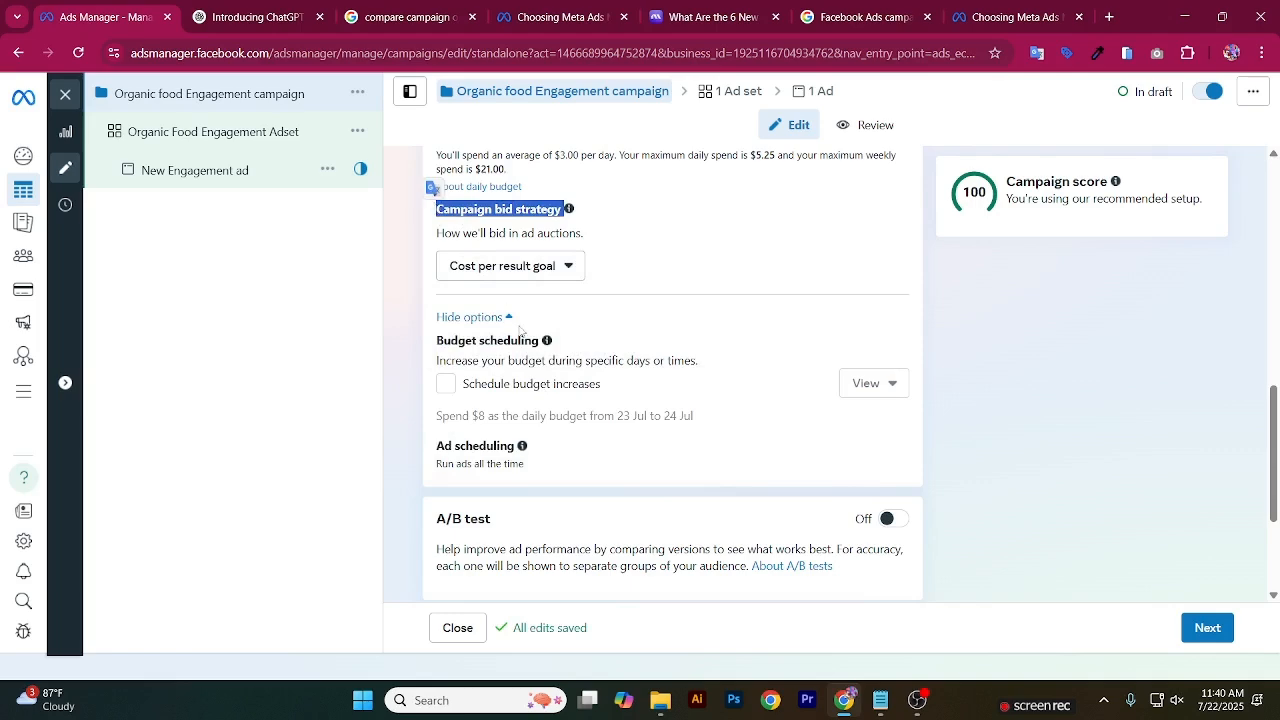
Check the cost per result goal setting and its amount in the Organic Food Engagement Adset
{"action": "left_click", "coordinate": [233, 145]}
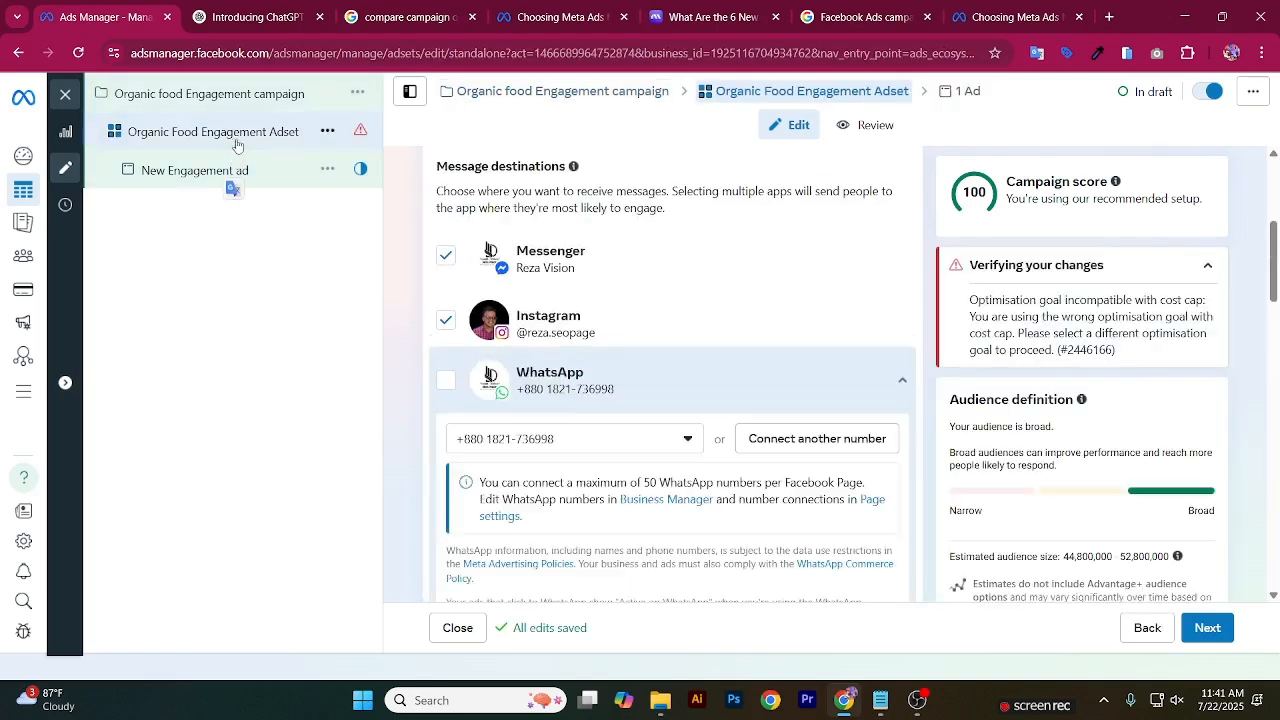
{"action": "scroll", "coordinate": [565, 370], "scroll_direction": "down", "scroll_amount": 5}
{"action": "scroll", "coordinate": [562, 369], "scroll_direction": "down", "scroll_amount": 2}
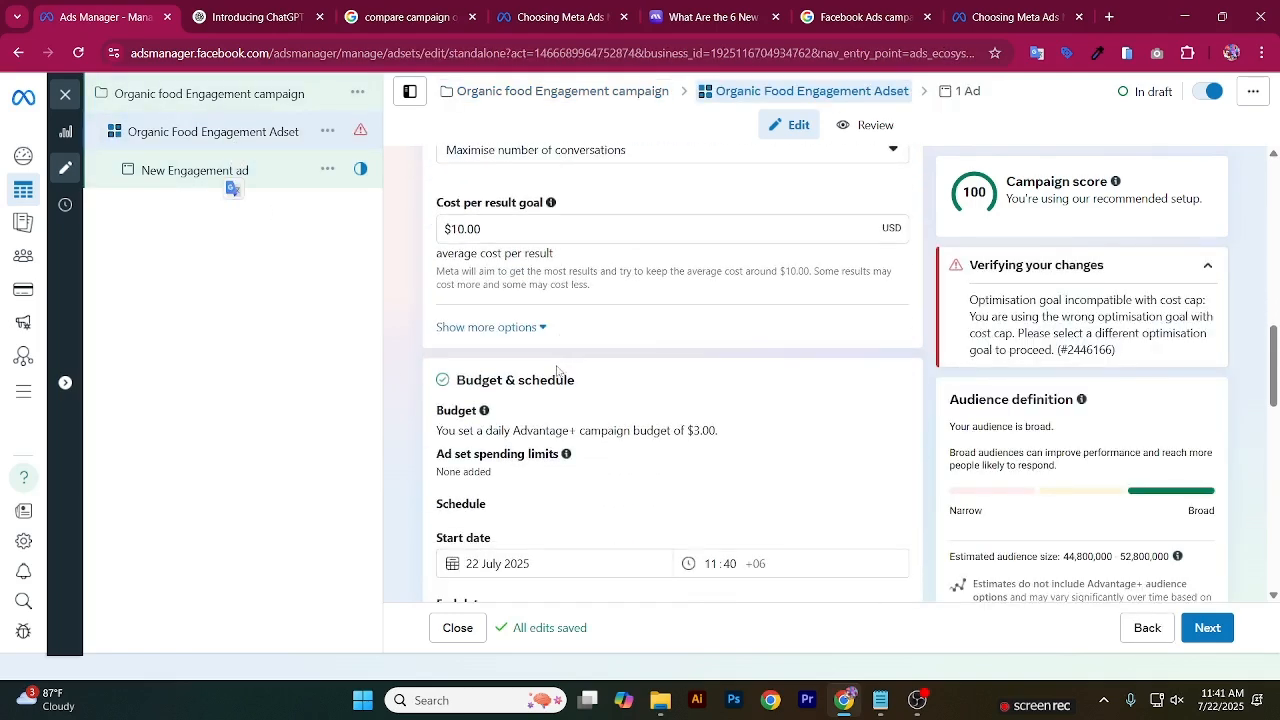
{"action": "left_click", "coordinate": [496, 233]}
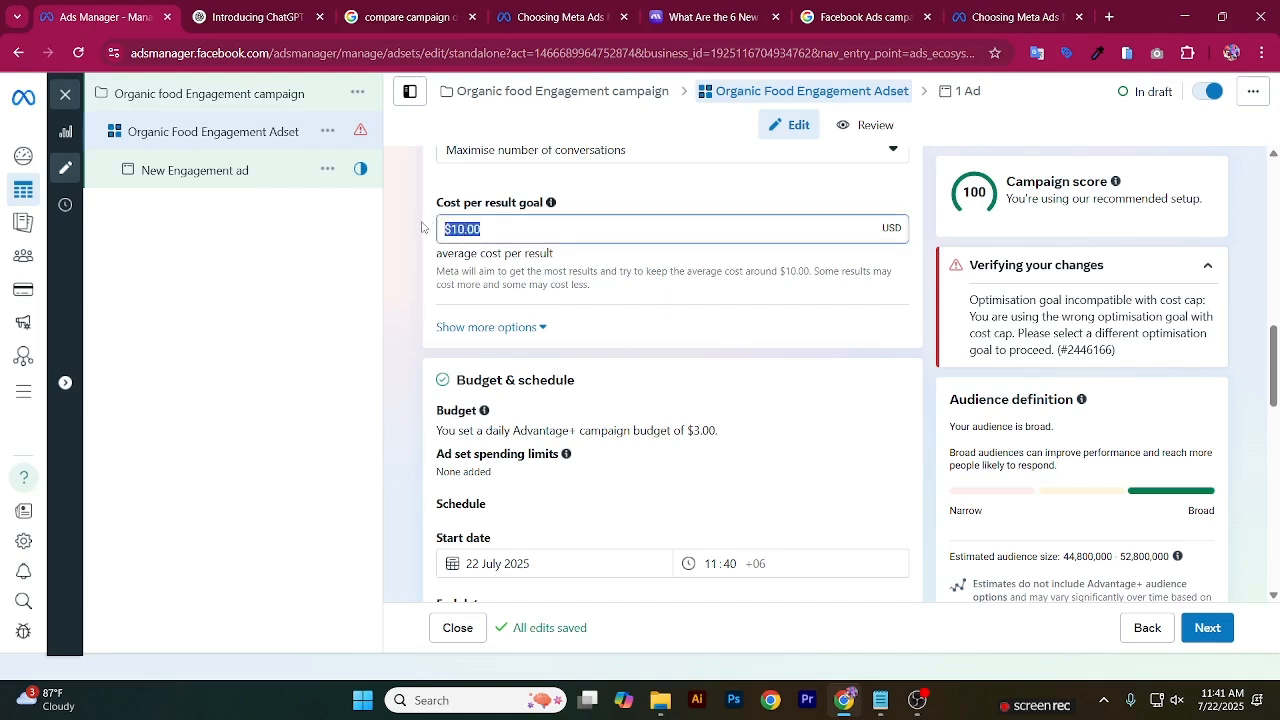
{"action": "left_click", "coordinate": [513, 231]}
{"action": "left_click_drag", "start_coordinate": [513, 231], "coordinate": [408, 214]}
{"action": "left_click_drag", "start_coordinate": [437, 203], "coordinate": [578, 213]}
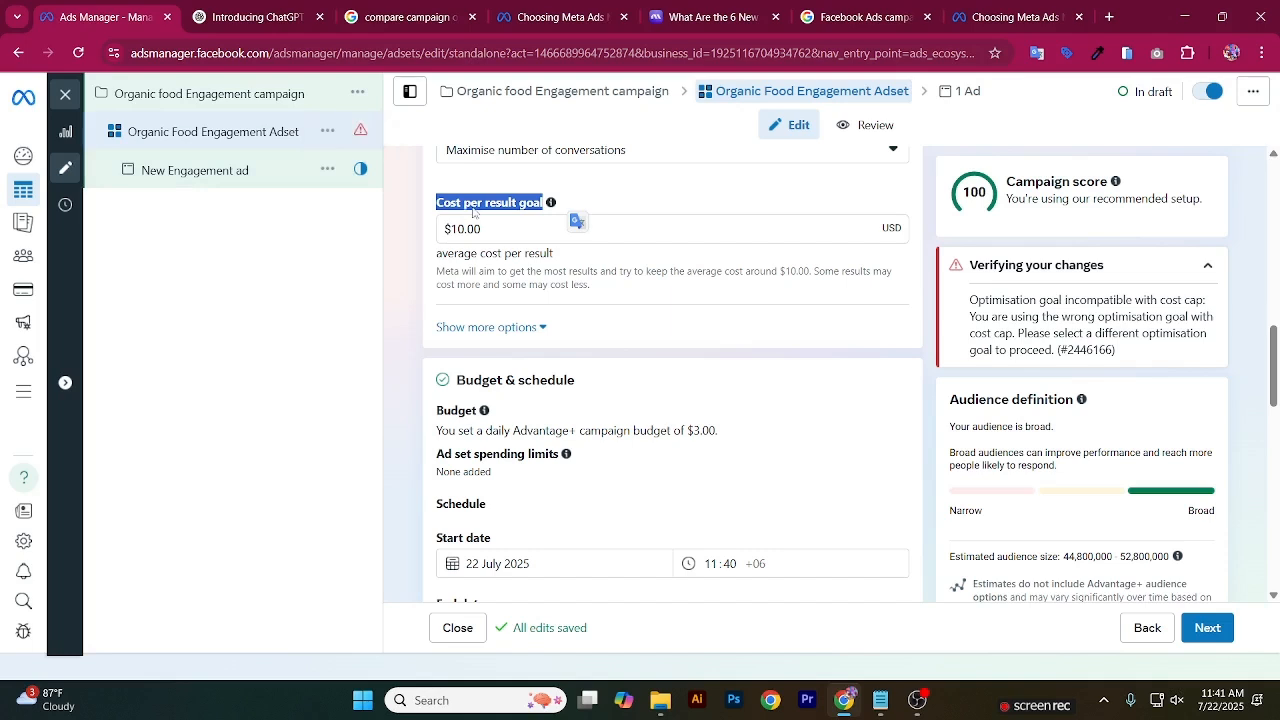
{"action": "left_click_drag", "start_coordinate": [506, 233], "coordinate": [440, 234]}
Switch the campaign's bid strategy back to Highest volume and accept the reset of ad set bid amounts
{"action": "left_click", "coordinate": [300, 94]}
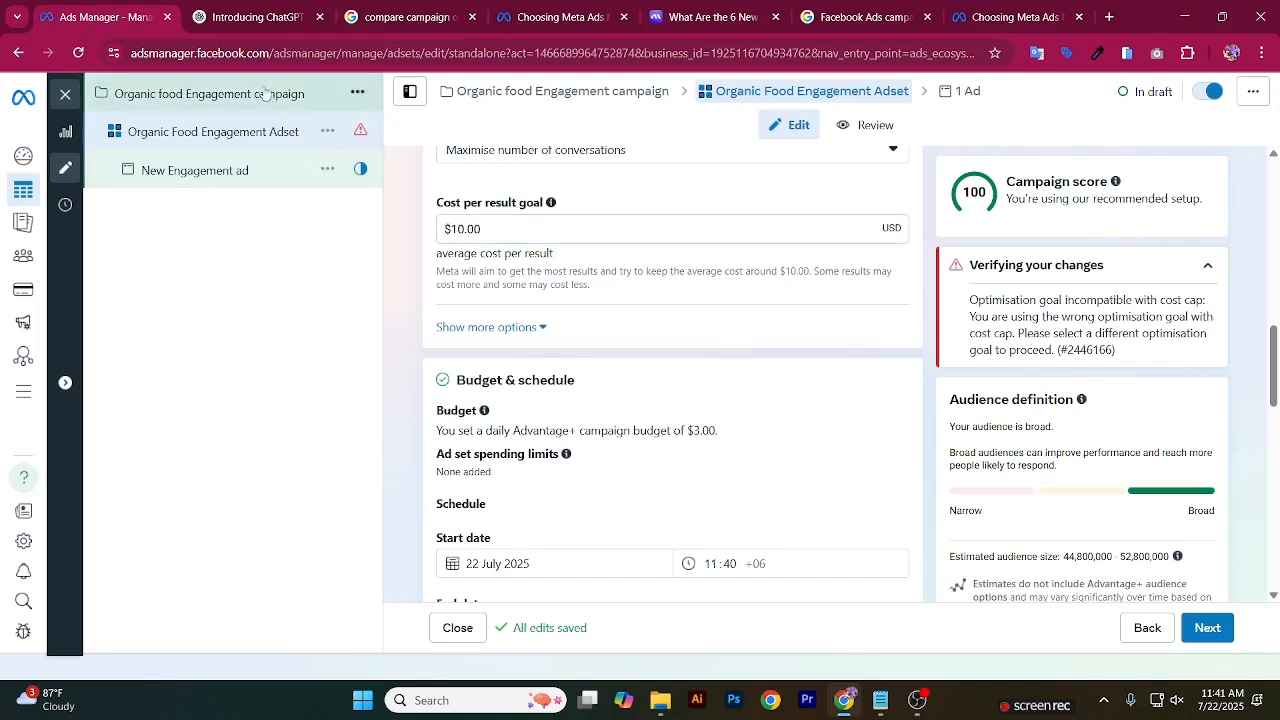
{"action": "scroll", "coordinate": [543, 345], "scroll_direction": "down", "scroll_amount": 6}
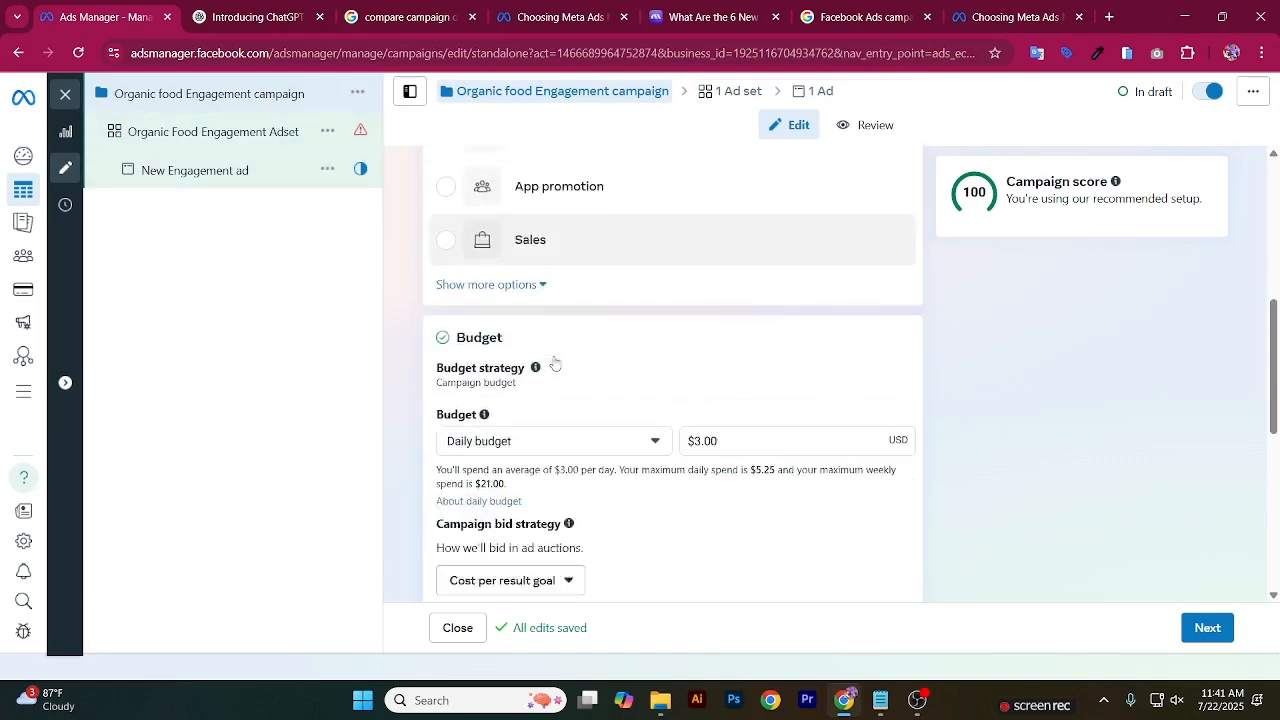
{"action": "scroll", "coordinate": [551, 359], "scroll_direction": "down", "scroll_amount": 1}
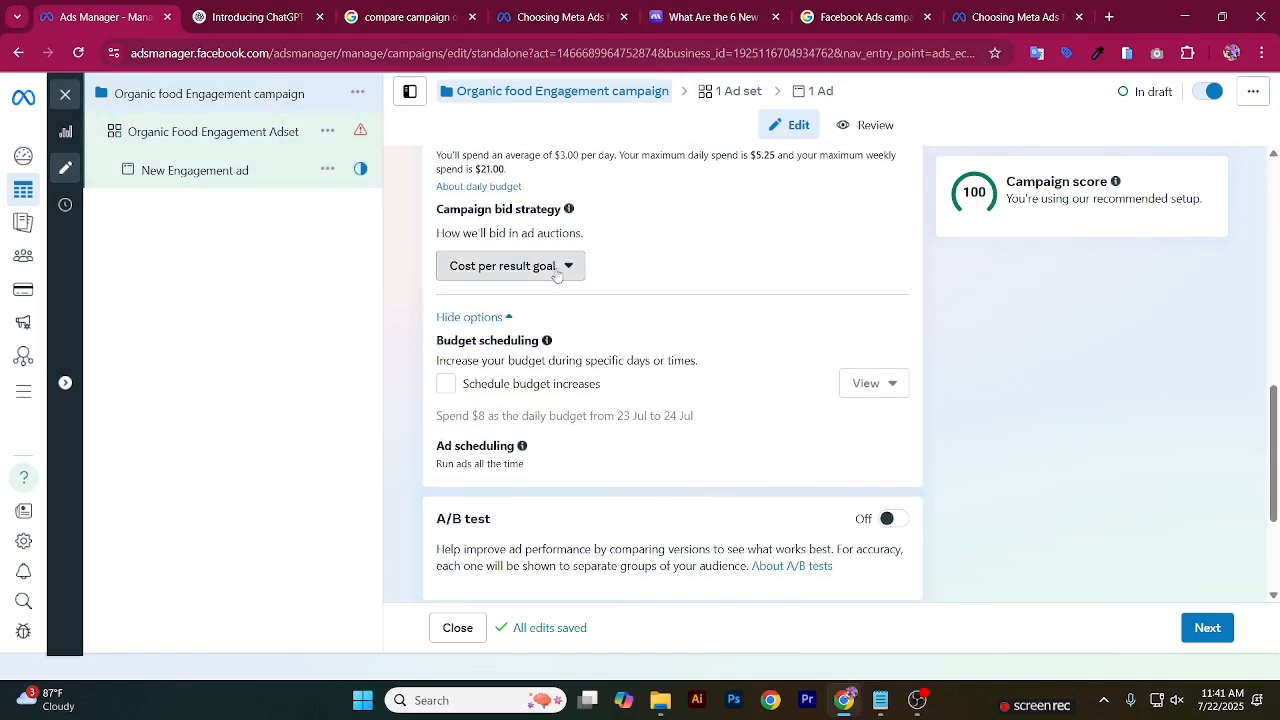
{"action": "left_click", "coordinate": [558, 266]}
{"action": "left_click", "coordinate": [511, 322]}
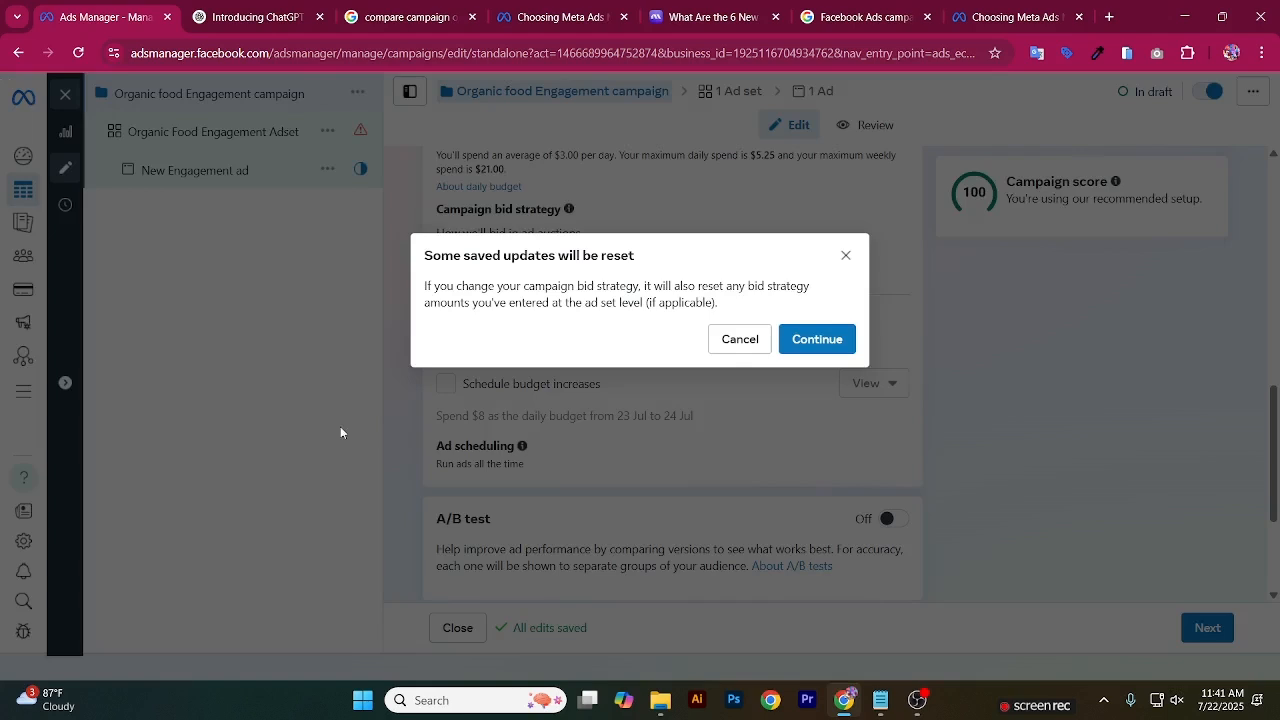
{"action": "left_click", "coordinate": [845, 343]}
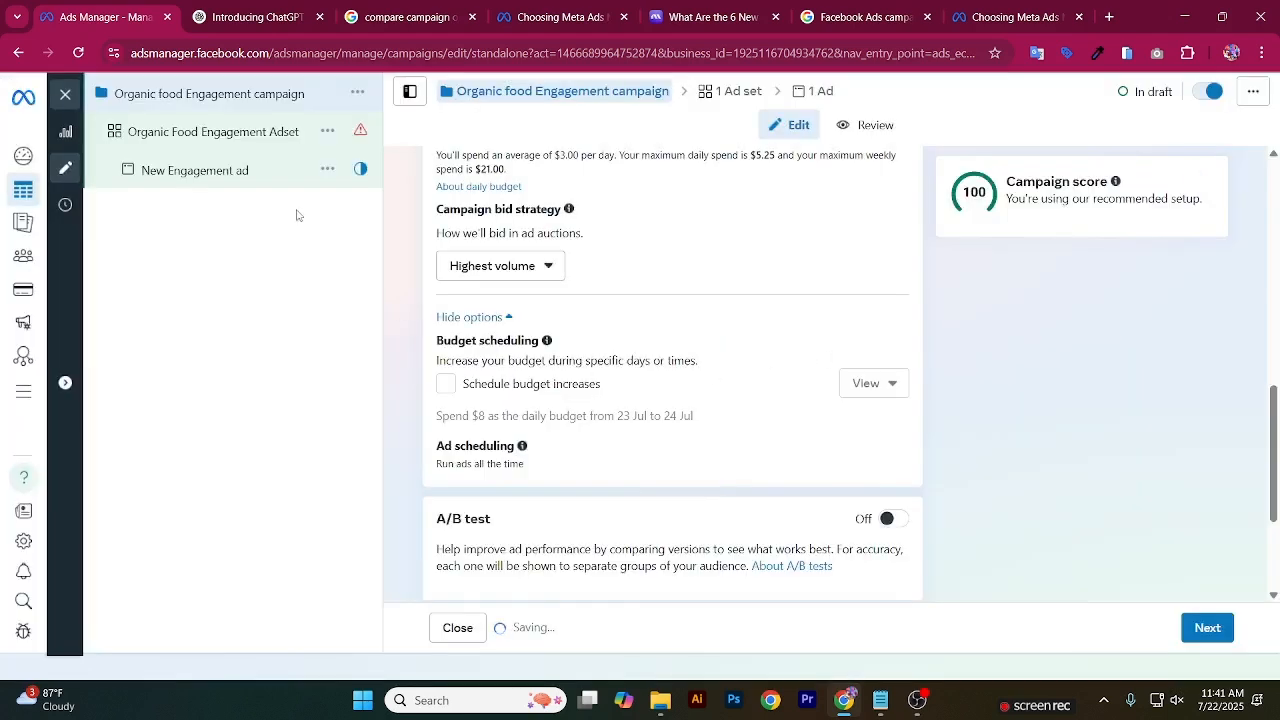
Check how the ad set's cost per result goal behaves under the Highest volume bid strategy
{"action": "left_click", "coordinate": [258, 147]}
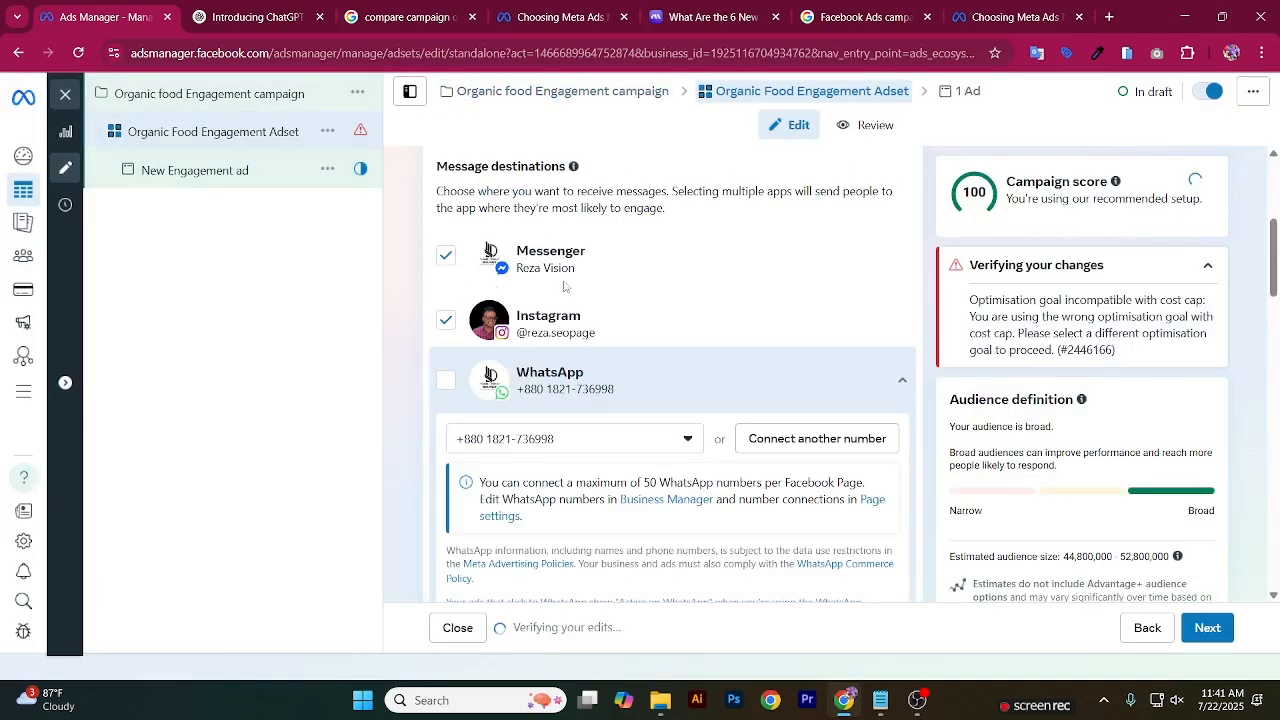
{"action": "scroll", "coordinate": [580, 285], "scroll_direction": "down", "scroll_amount": 2}
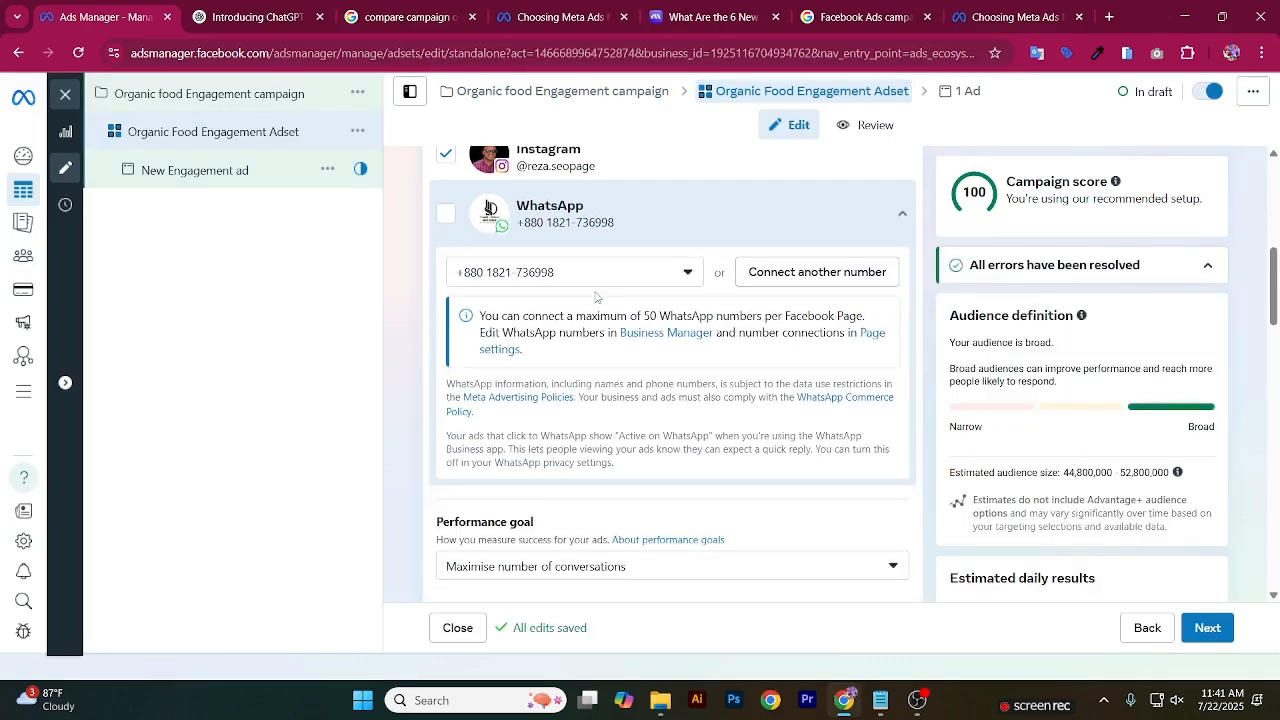
{"action": "scroll", "coordinate": [595, 296], "scroll_direction": "down", "scroll_amount": 3}
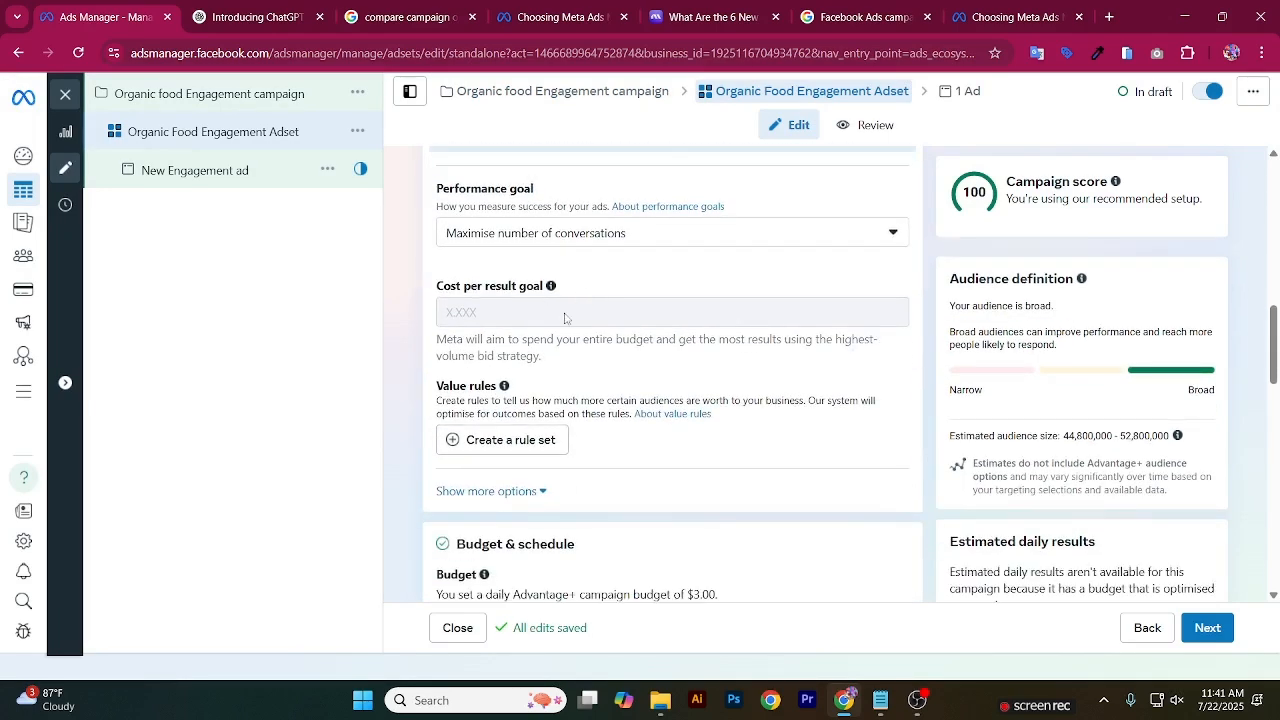
{"action": "mouse_move", "coordinate": [563, 317]}
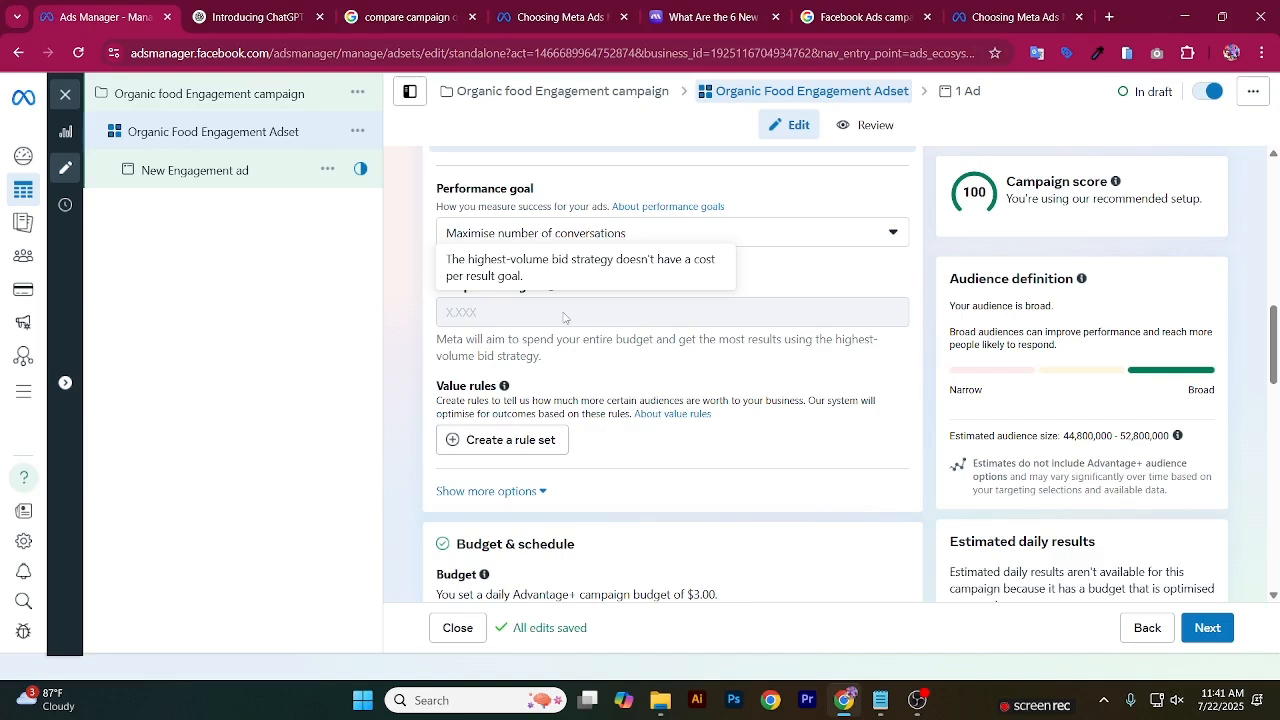
Enable spending limits for the Organic Food Engagement Adset with a daily minimum of $2.00
{"action": "scroll", "coordinate": [567, 400], "scroll_direction": "down", "scroll_amount": 3}
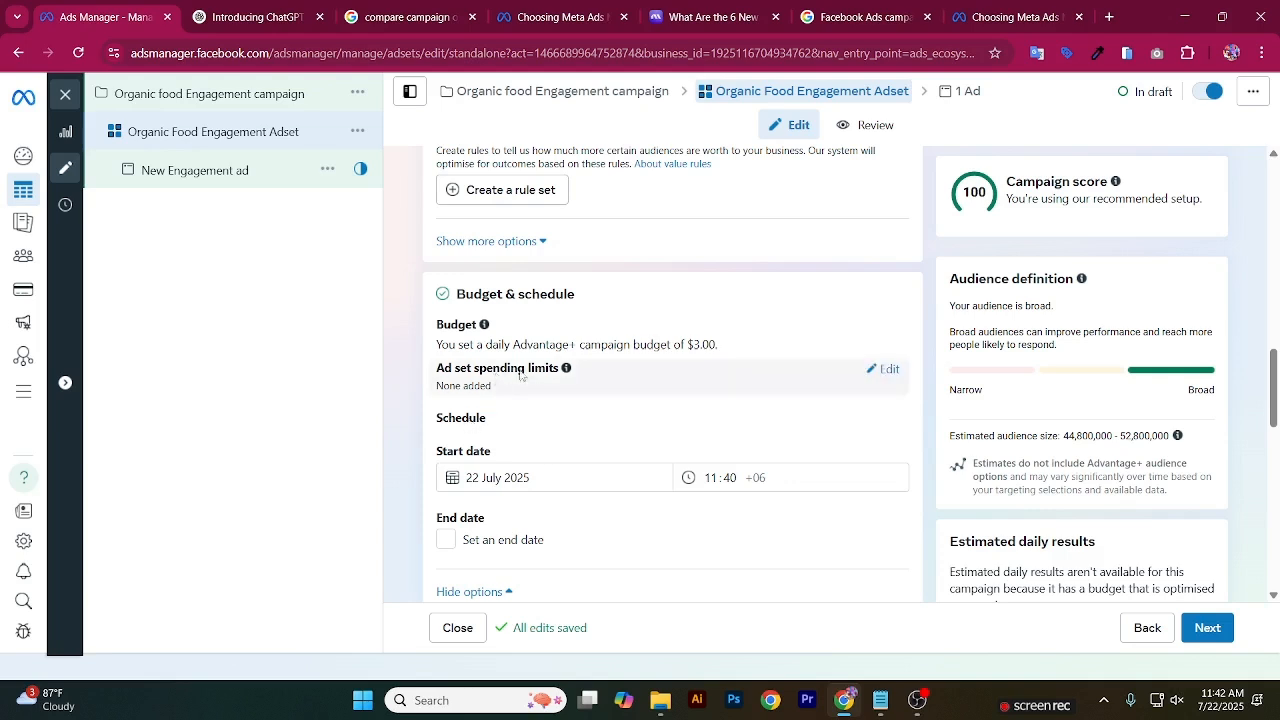
{"action": "left_click", "coordinate": [886, 372]}
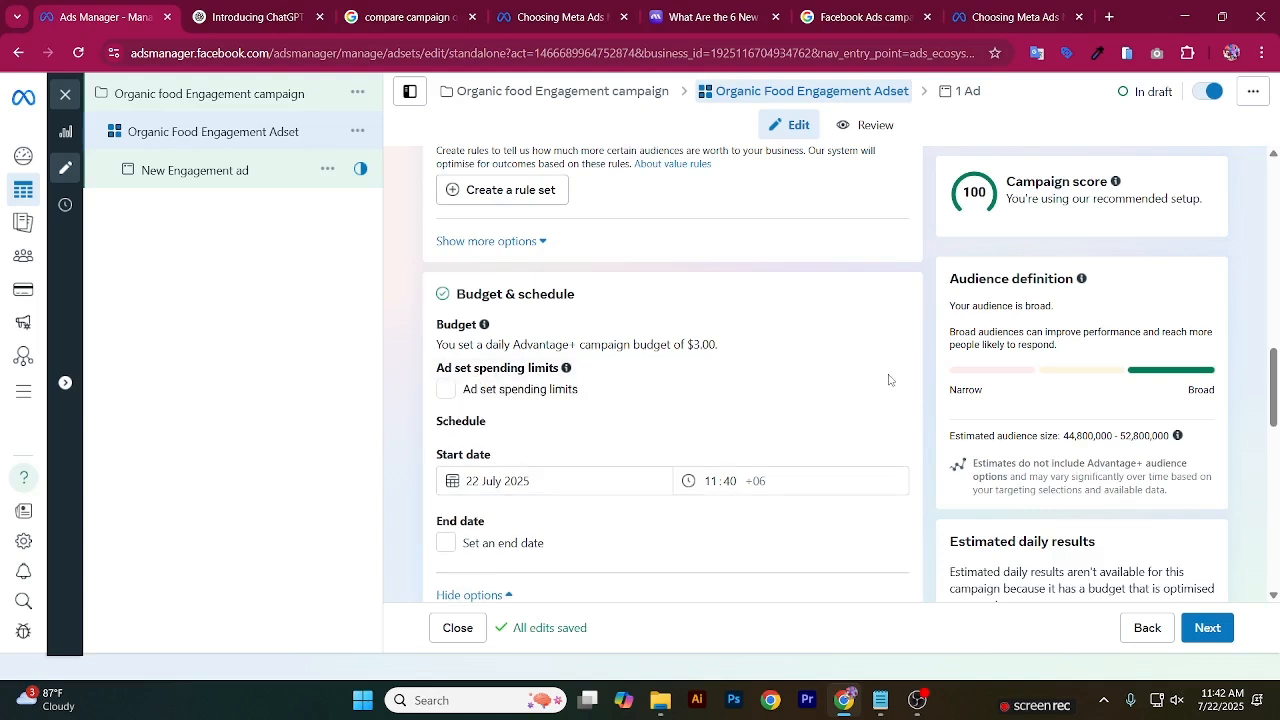
{"action": "left_click", "coordinate": [446, 389]}
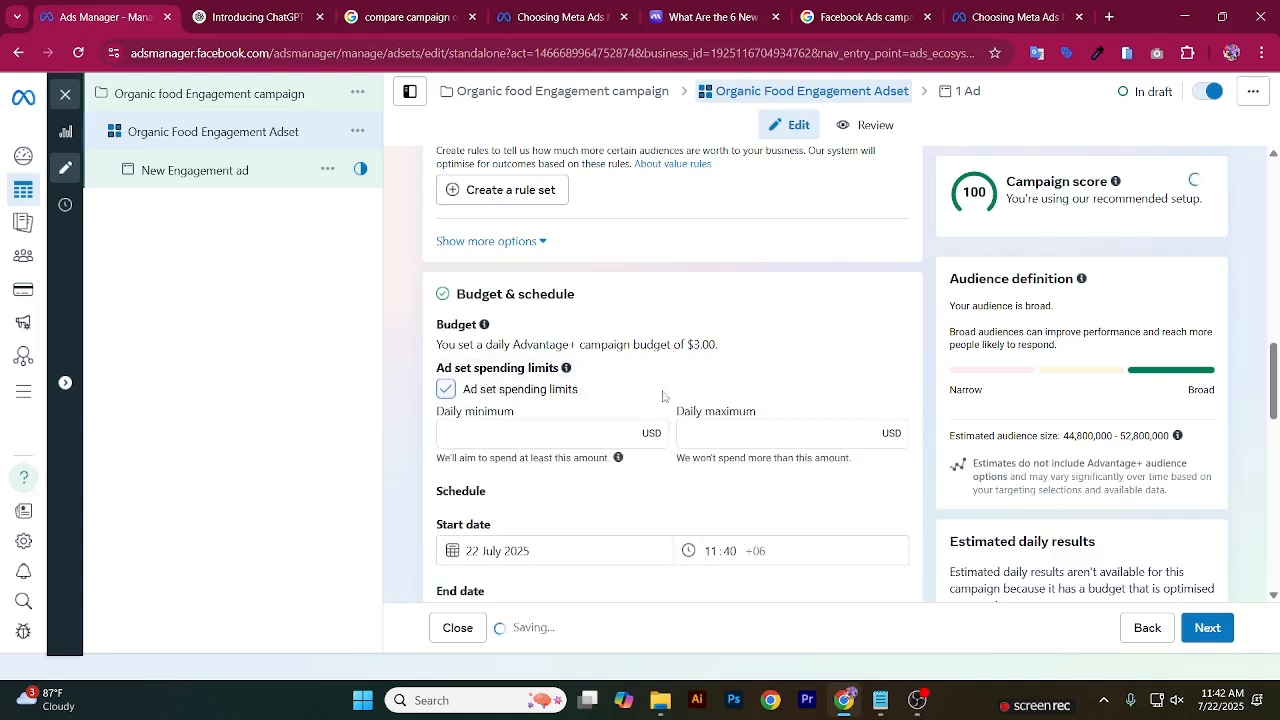
{"action": "left_click", "coordinate": [585, 428]}
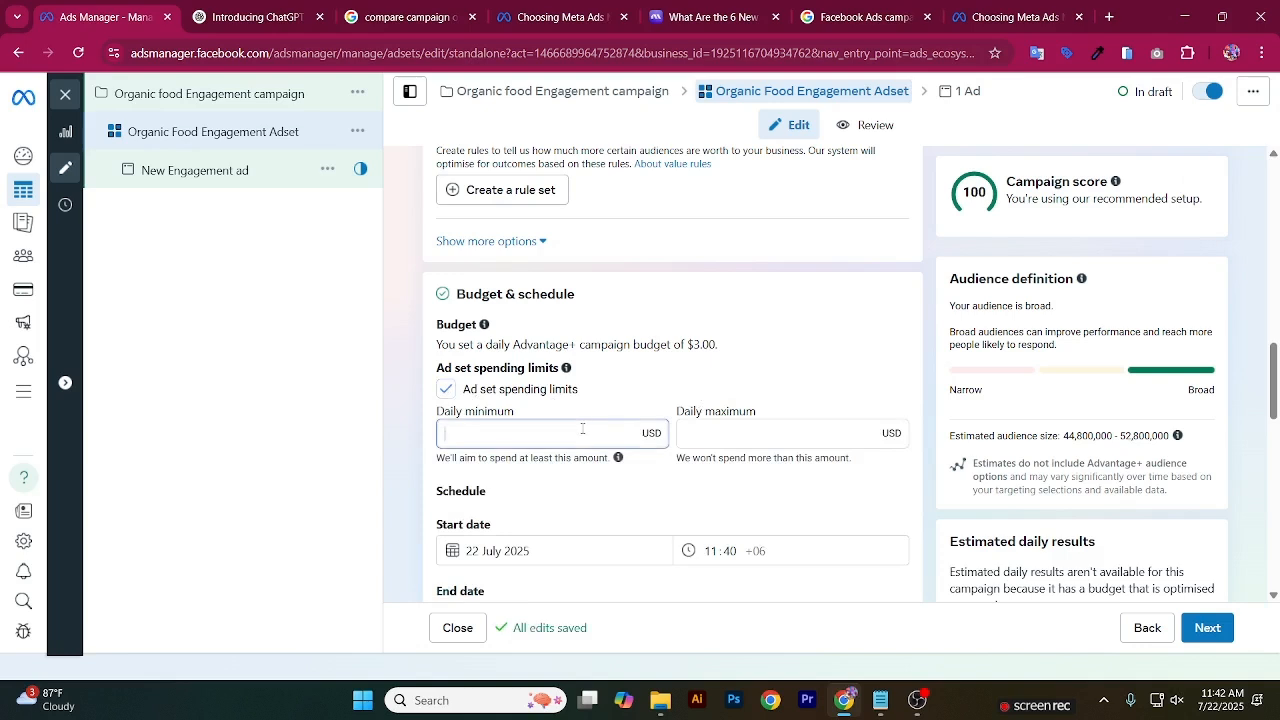
{"action": "type", "text": "2"}
{"action": "left_click", "coordinate": [845, 384]}
Schedule the ad set to start on 22 July 2025 and end on 31 July 2025
{"action": "scroll", "coordinate": [818, 395], "scroll_direction": "down", "scroll_amount": 2}
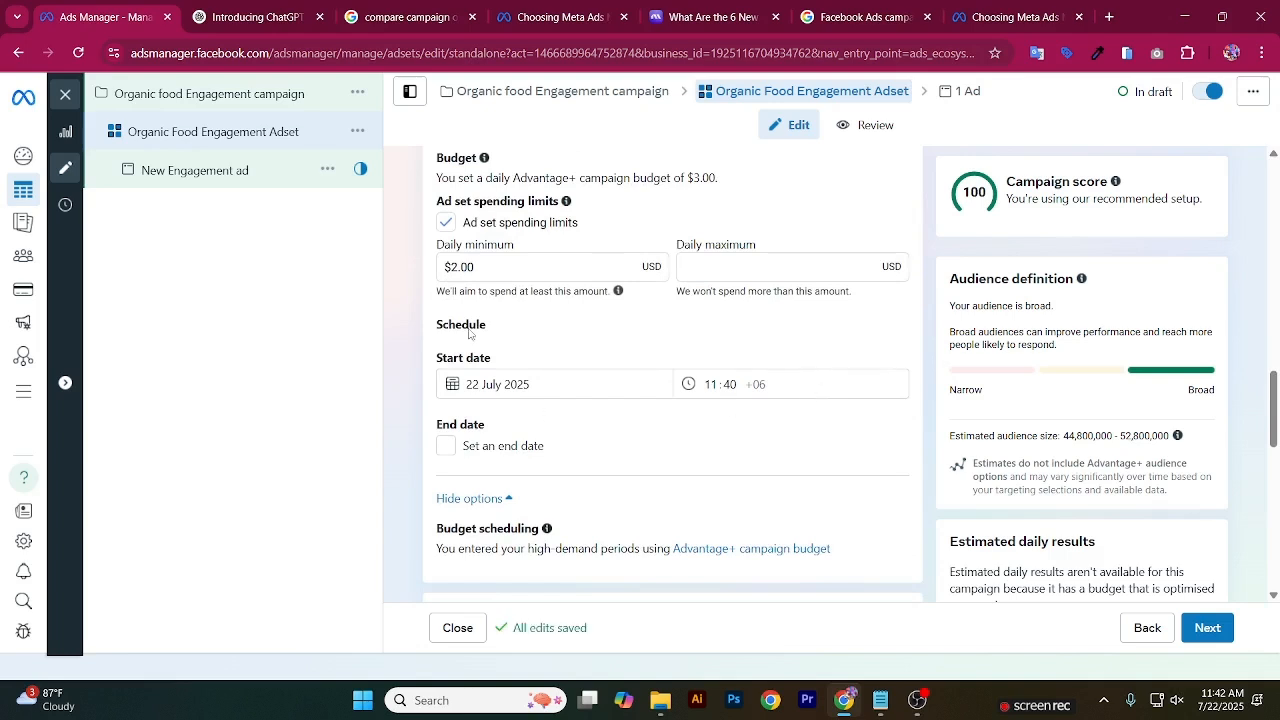
{"action": "left_click", "coordinate": [470, 384]}
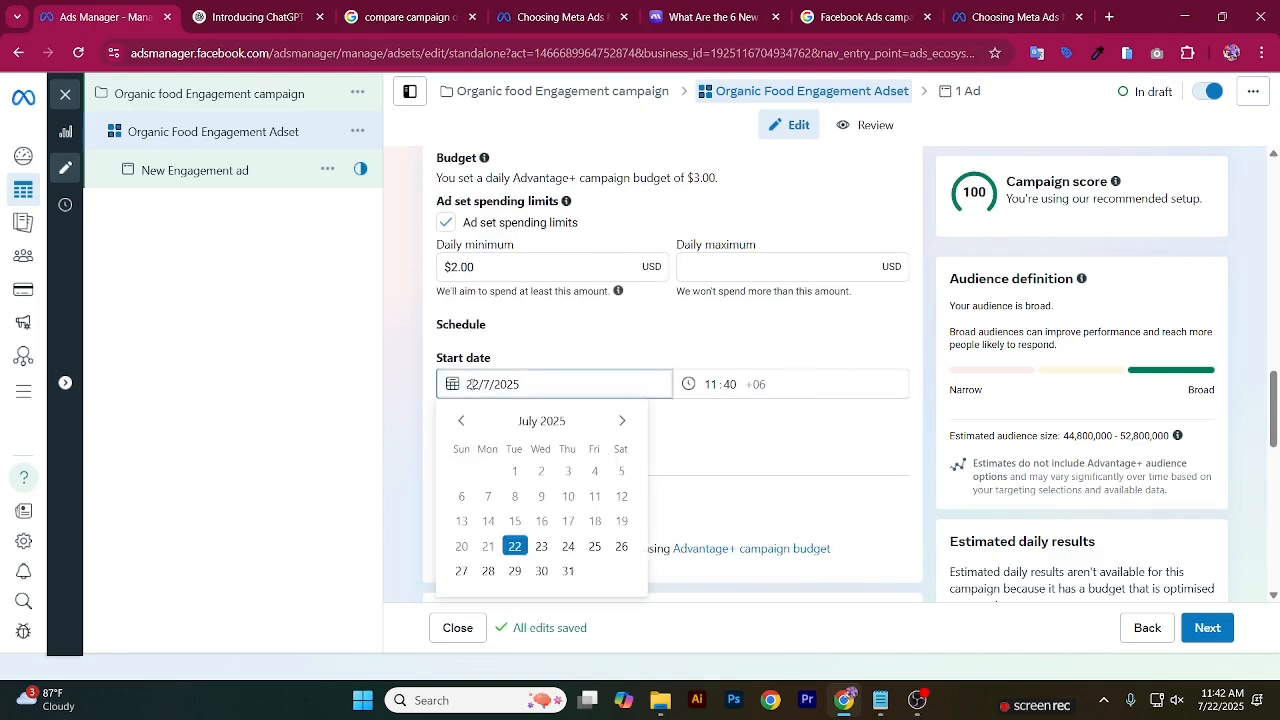
{"action": "left_click", "coordinate": [518, 547]}
{"action": "left_click", "coordinate": [452, 447]}
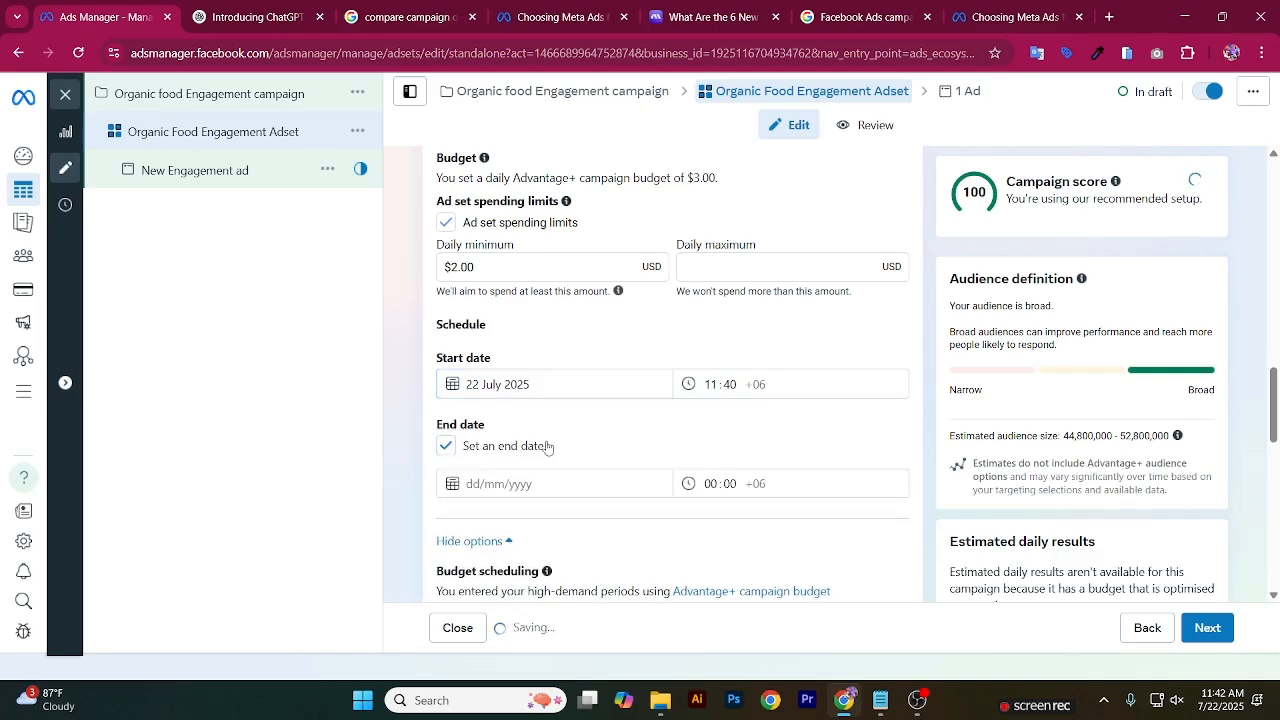
{"action": "left_click", "coordinate": [505, 484]}
{"action": "left_click", "coordinate": [568, 443]}
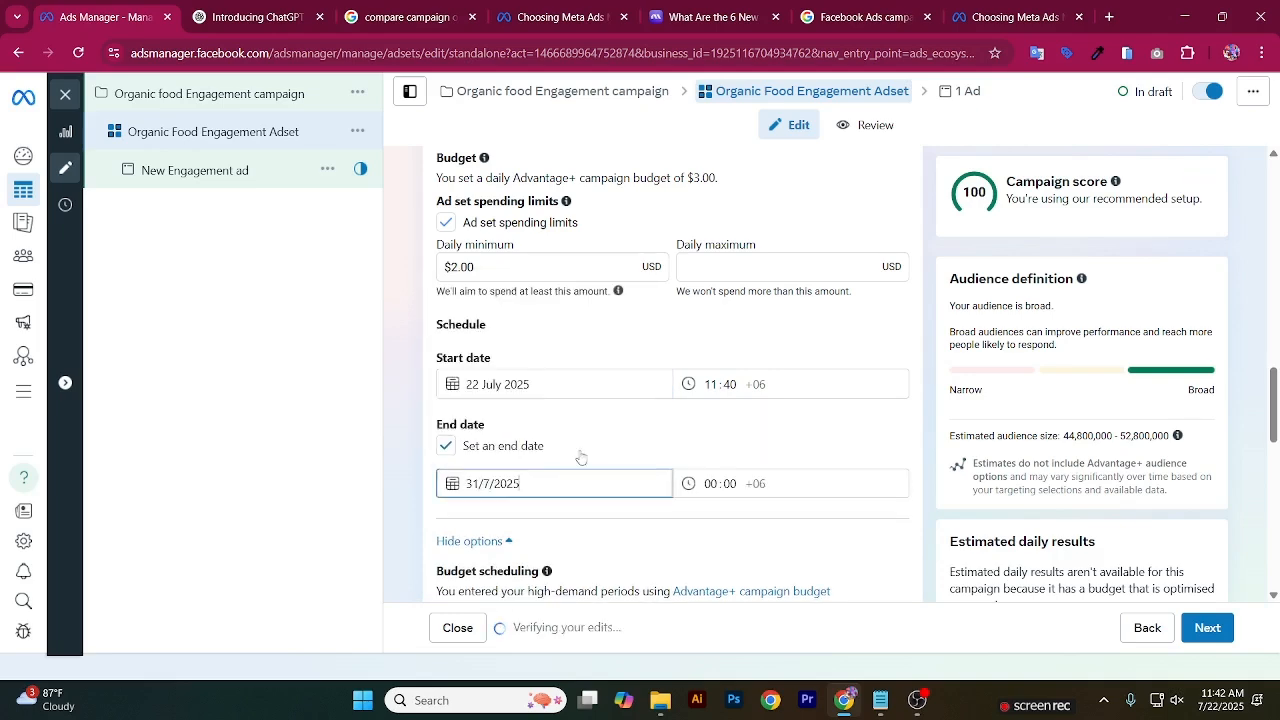
{"action": "scroll", "coordinate": [698, 486], "scroll_direction": "down", "scroll_amount": 2}
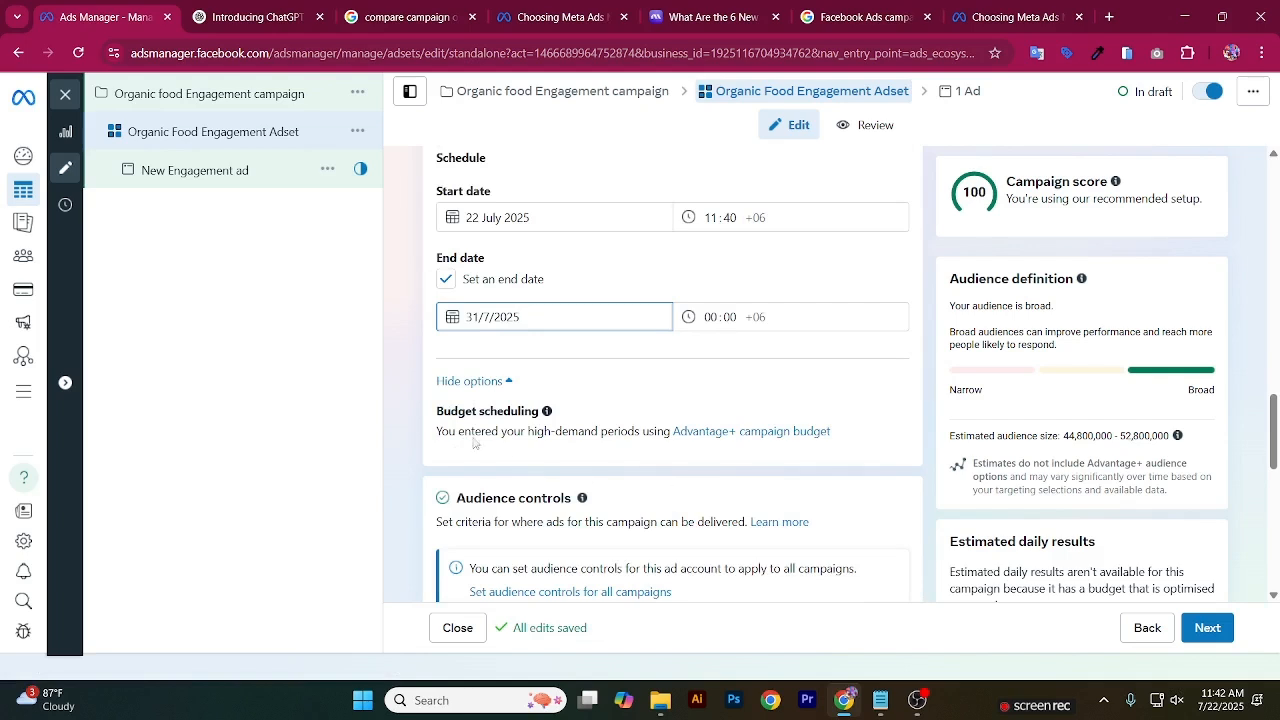
{"action": "left_click", "coordinate": [415, 402]}
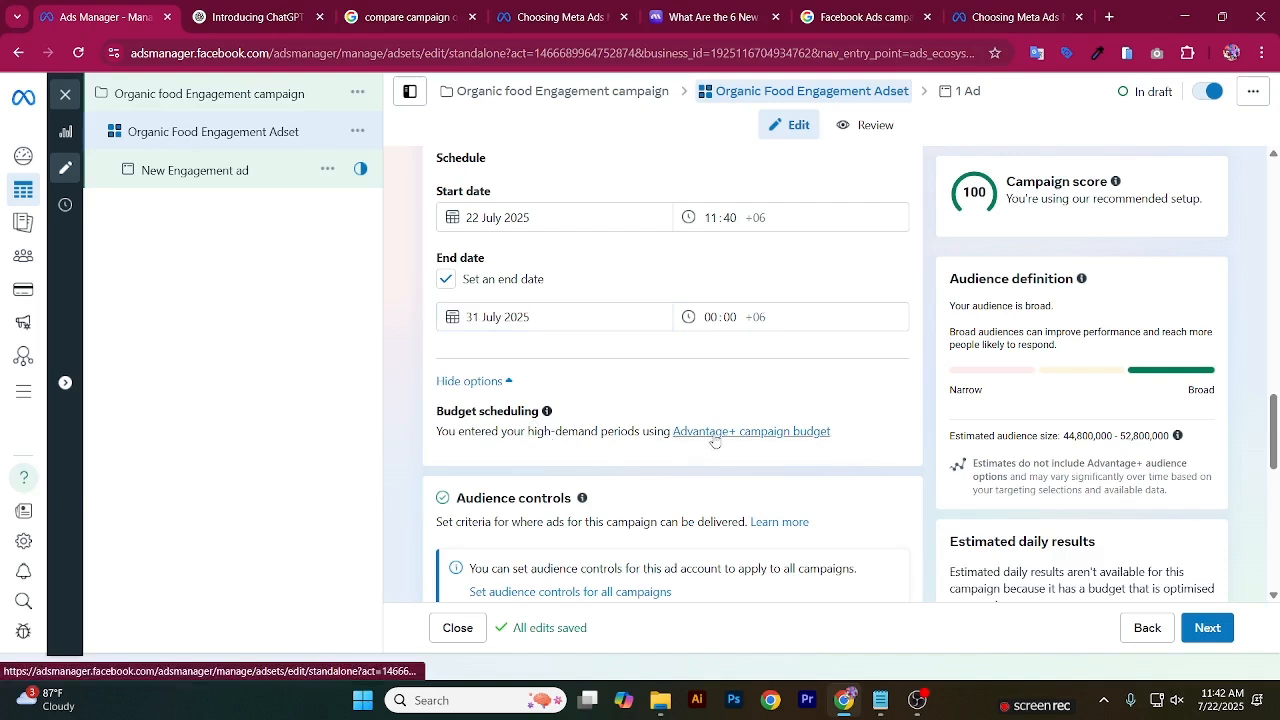
Review the ad set's audience controls, including the saved audience and location settings
{"action": "scroll", "coordinate": [720, 442], "scroll_direction": "down", "scroll_amount": 2}
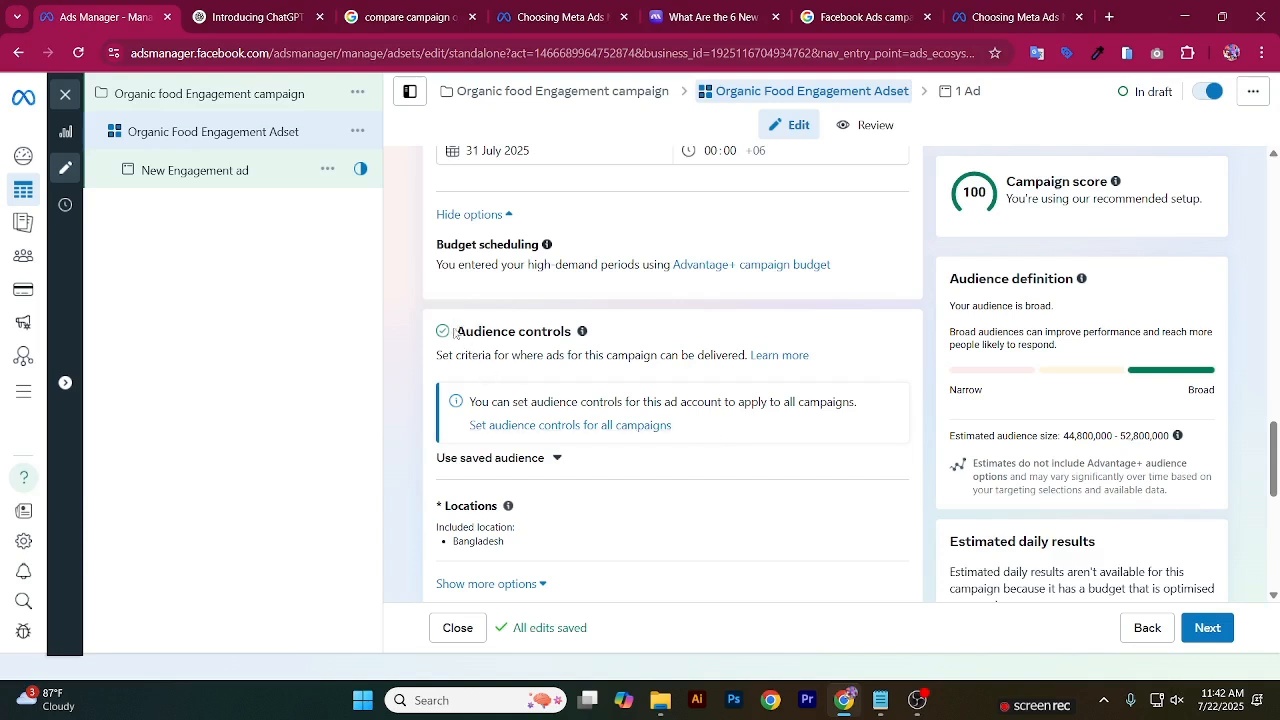
{"action": "left_click_drag", "start_coordinate": [478, 333], "coordinate": [640, 531]}
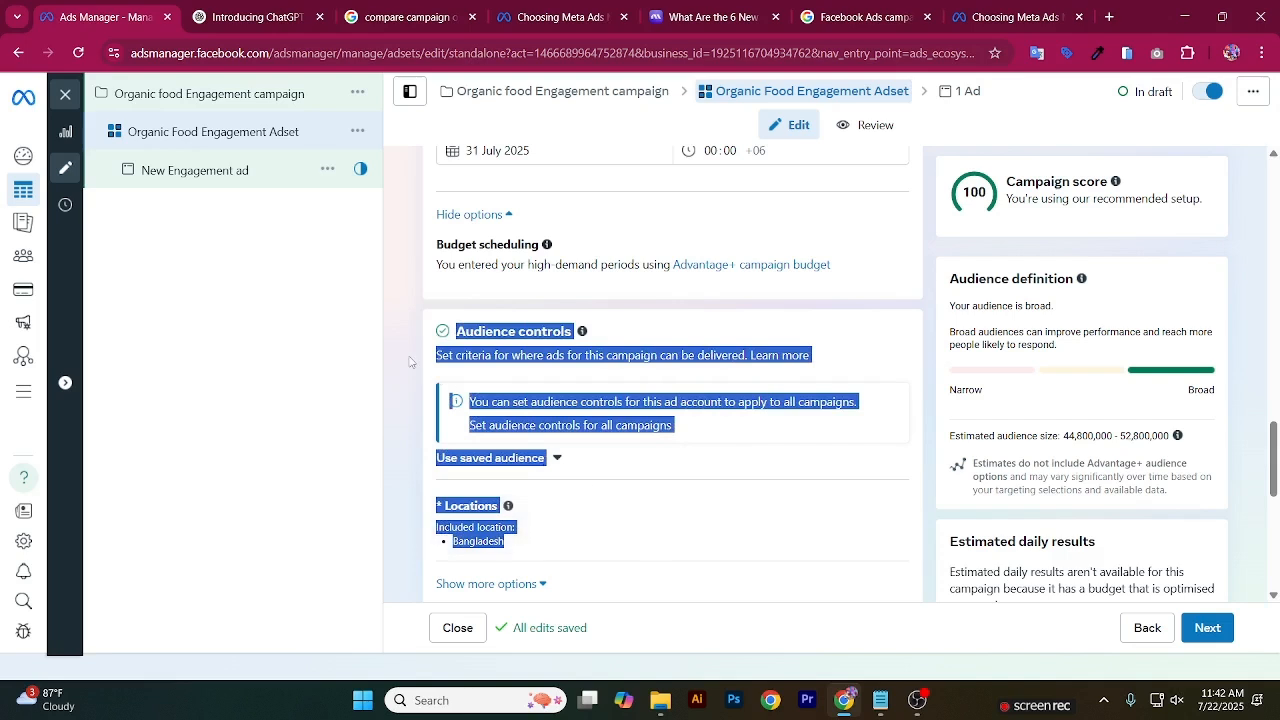
{"action": "left_click", "coordinate": [409, 362]}
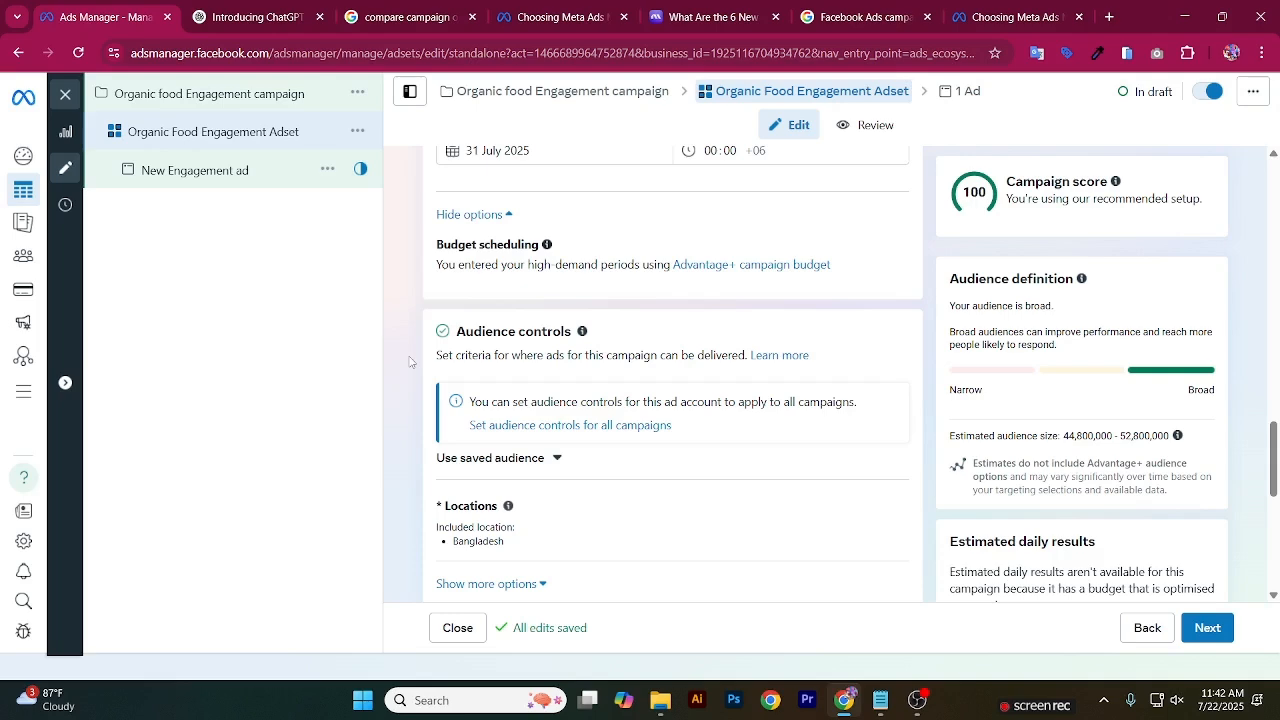
{"action": "scroll", "coordinate": [409, 362], "scroll_direction": "up", "scroll_amount": 10}
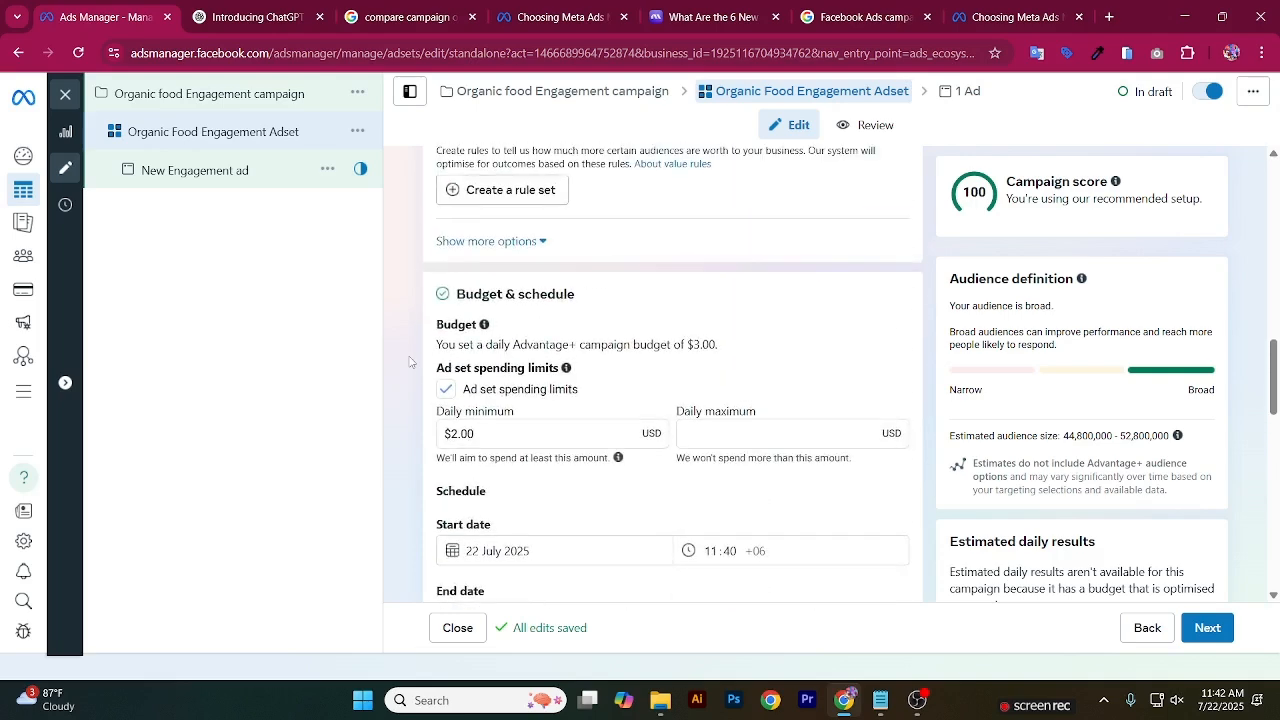
Review the ad set's message destinations, cost per result goal, budget and audience controls sections
{"action": "scroll", "coordinate": [409, 362], "scroll_direction": "up", "scroll_amount": 3}
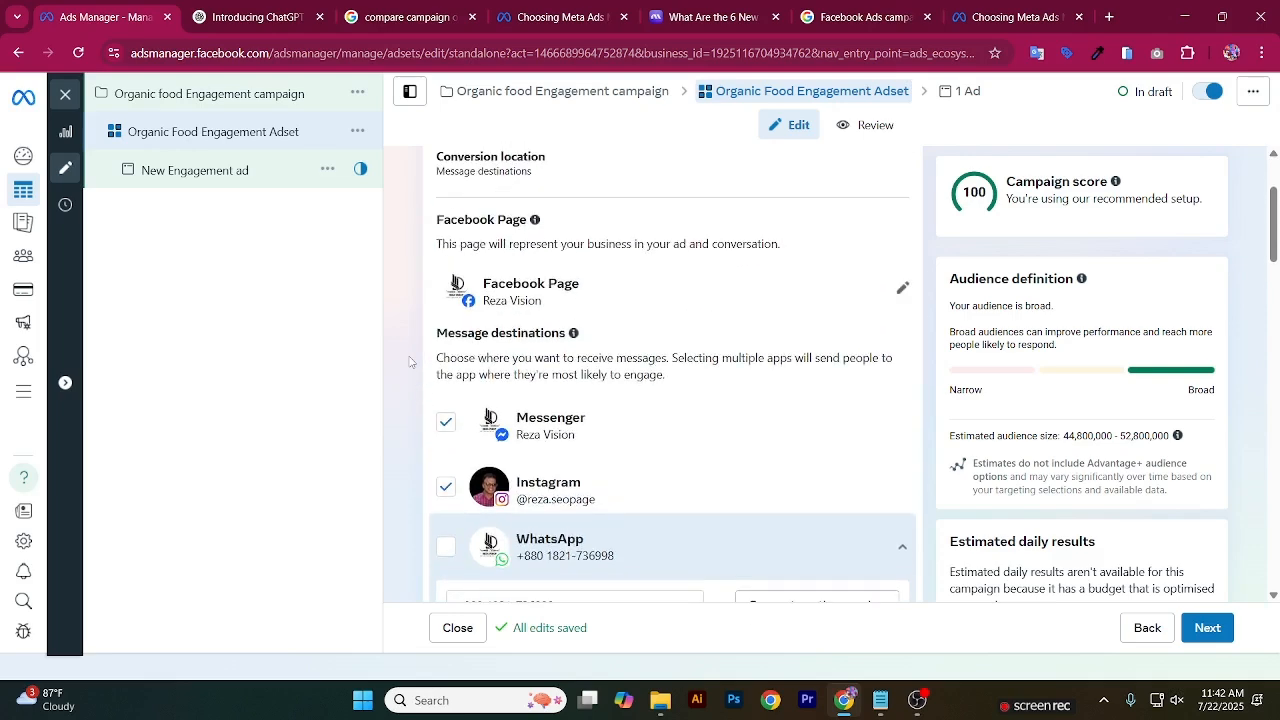
{"action": "scroll", "coordinate": [409, 362], "scroll_direction": "down", "scroll_amount": 1}
{"action": "scroll", "coordinate": [409, 362], "scroll_direction": "up", "scroll_amount": 1}
{"action": "scroll", "coordinate": [723, 314], "scroll_direction": "down", "scroll_amount": 10}
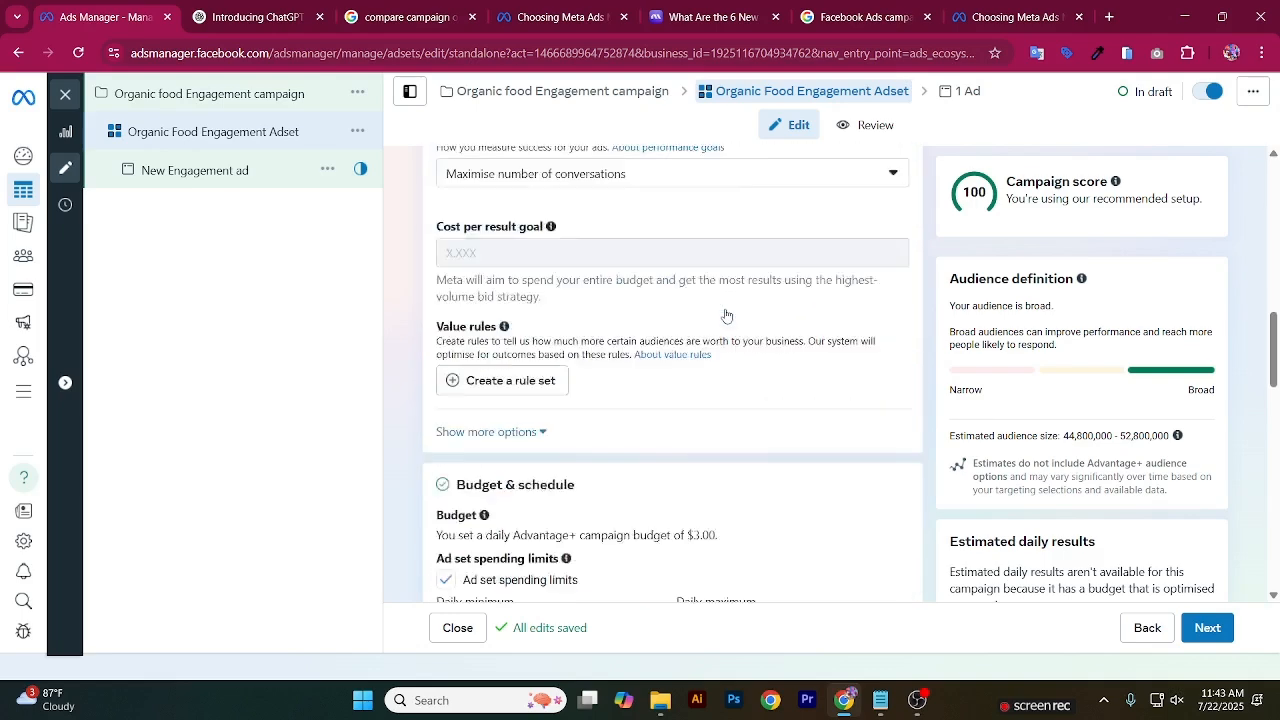
{"action": "scroll", "coordinate": [726, 316], "scroll_direction": "down", "scroll_amount": 6}
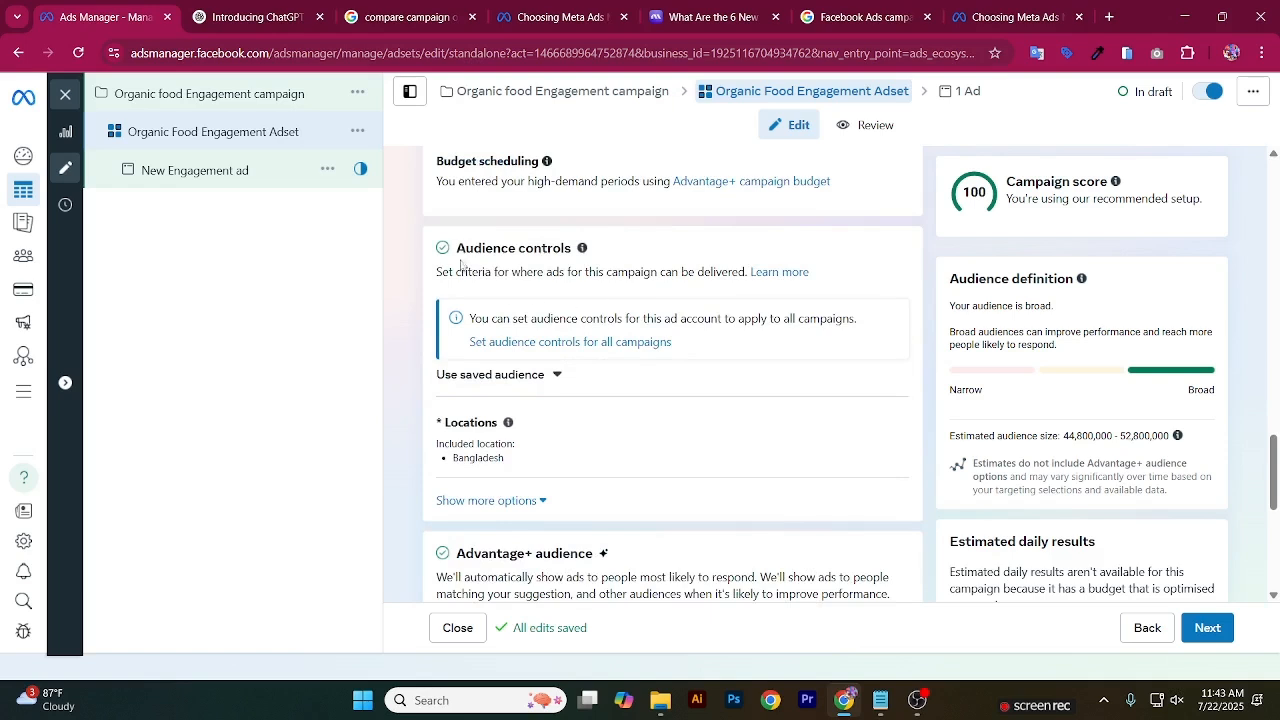
{"action": "left_click_drag", "start_coordinate": [455, 249], "coordinate": [636, 475]}
{"action": "left_click", "coordinate": [636, 475]}
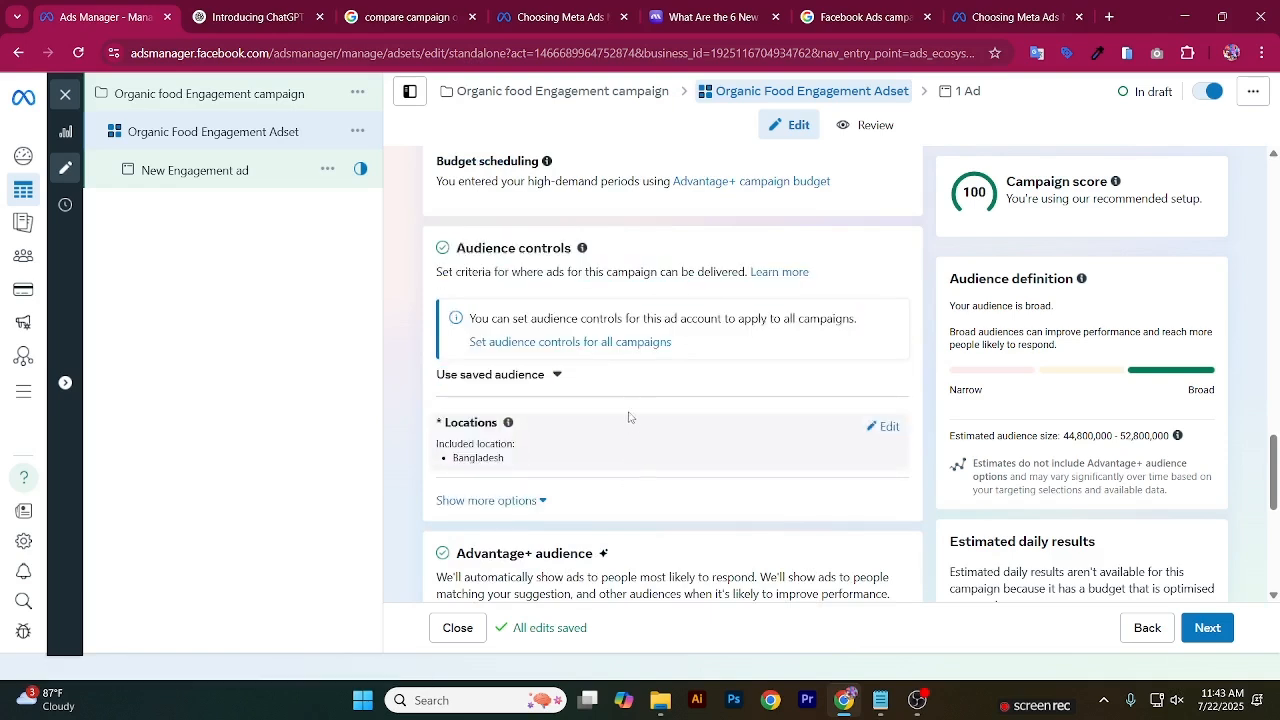
In the account-wide audience controls, restrict advertising to specific locations and include Bangladesh
{"action": "left_click", "coordinate": [577, 343]}
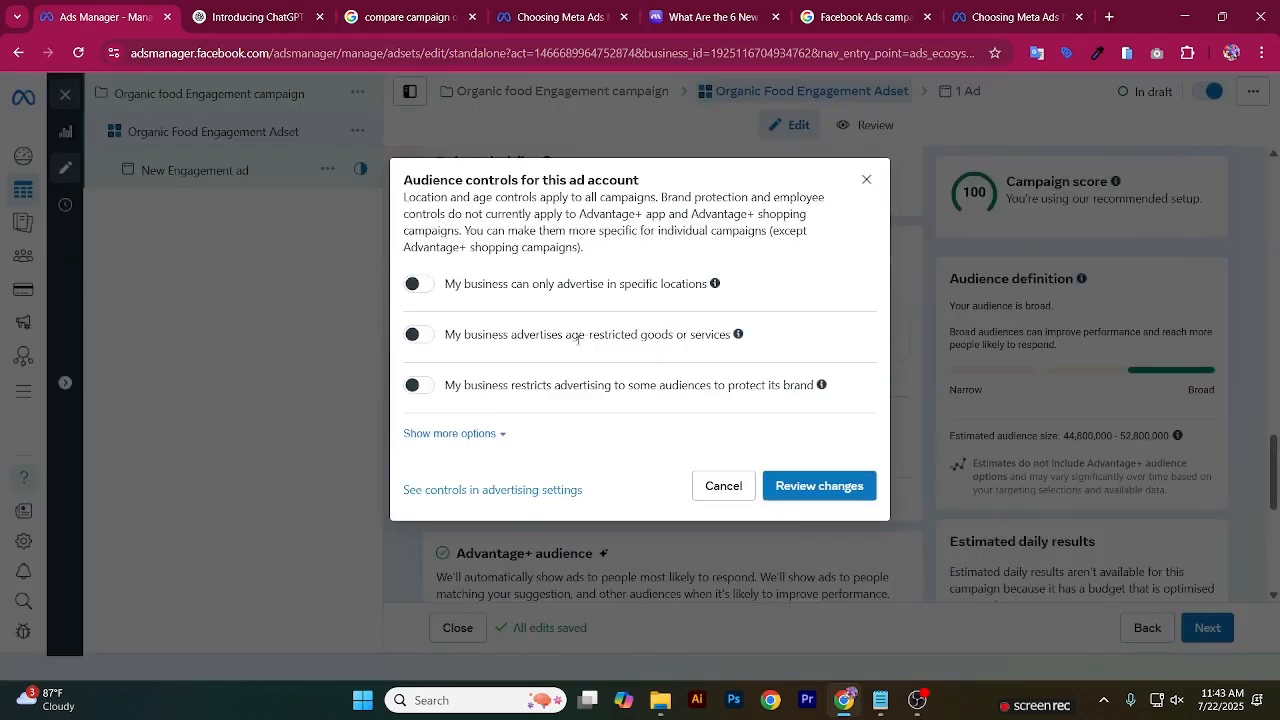
{"action": "left_click", "coordinate": [418, 284]}
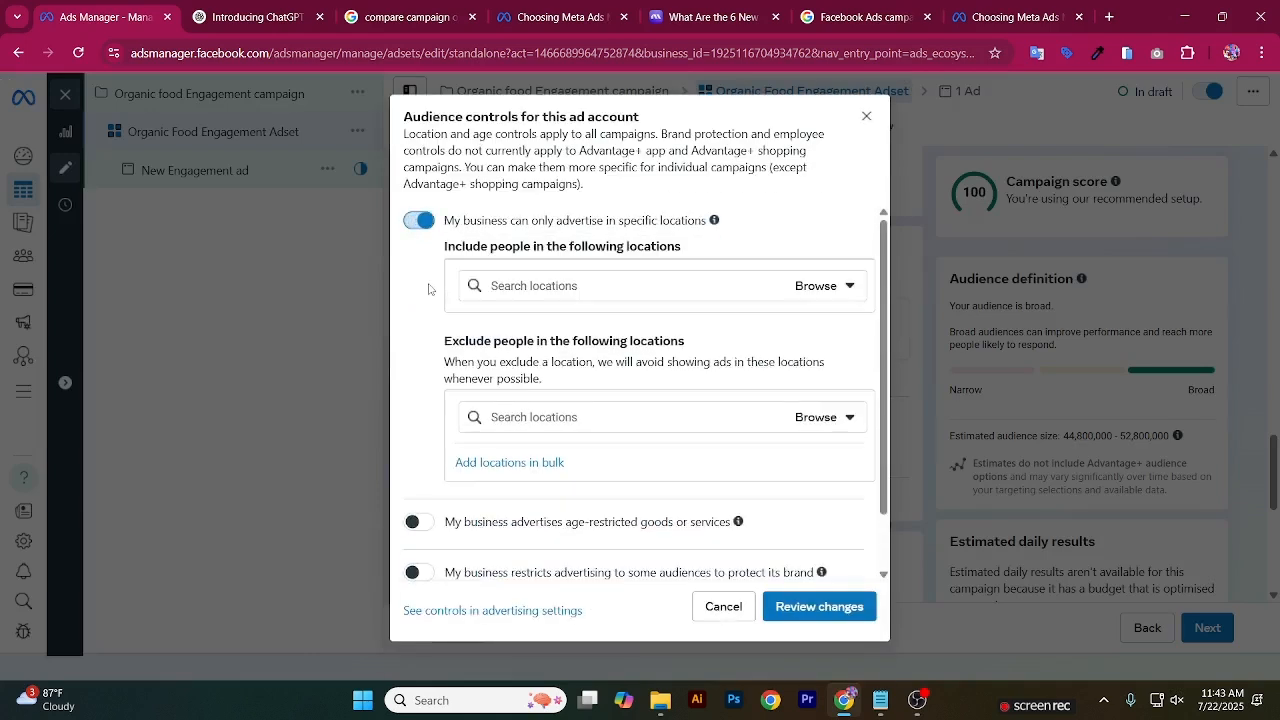
{"action": "left_click", "coordinate": [598, 287]}
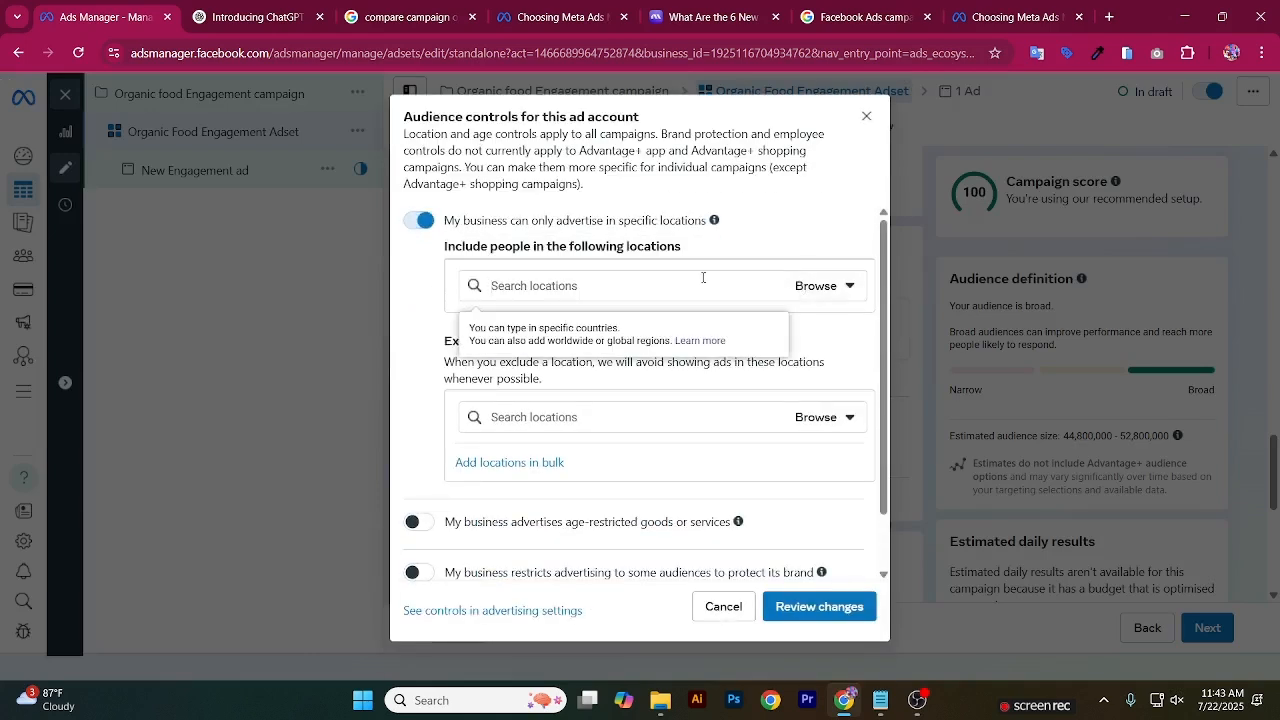
{"action": "type", "text": "Ban"}
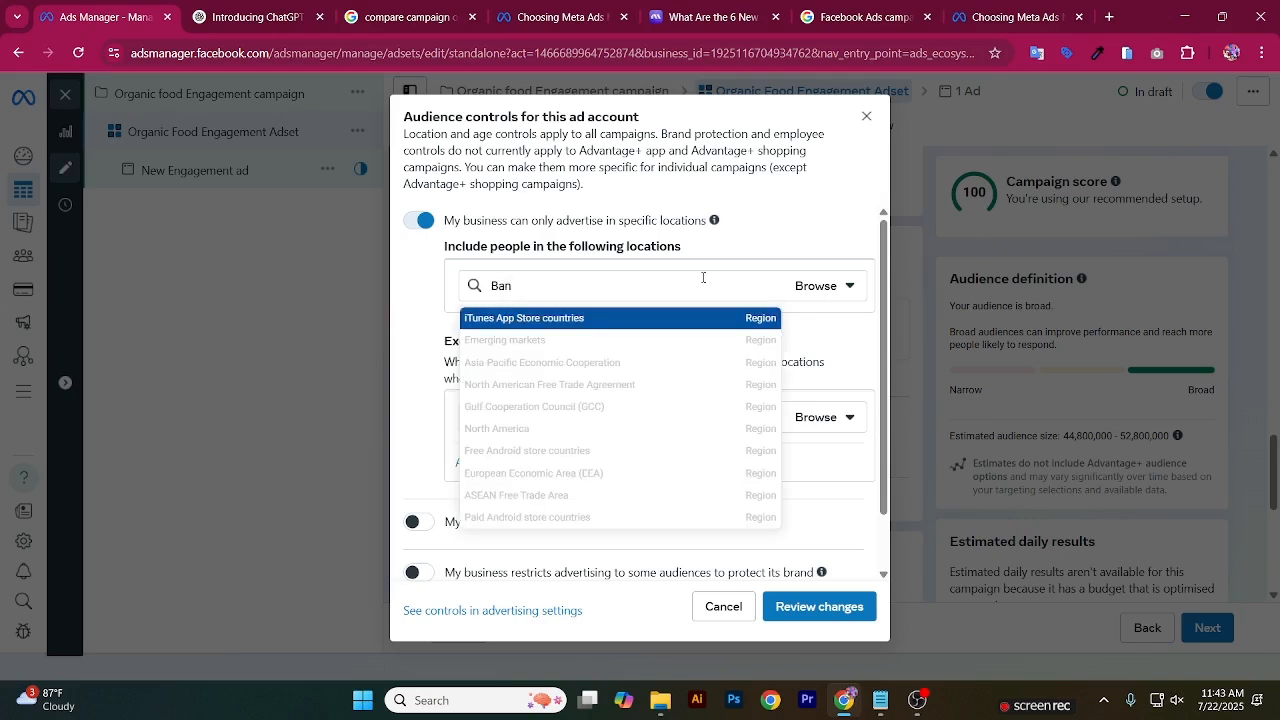
{"action": "type", "text": "gla"}
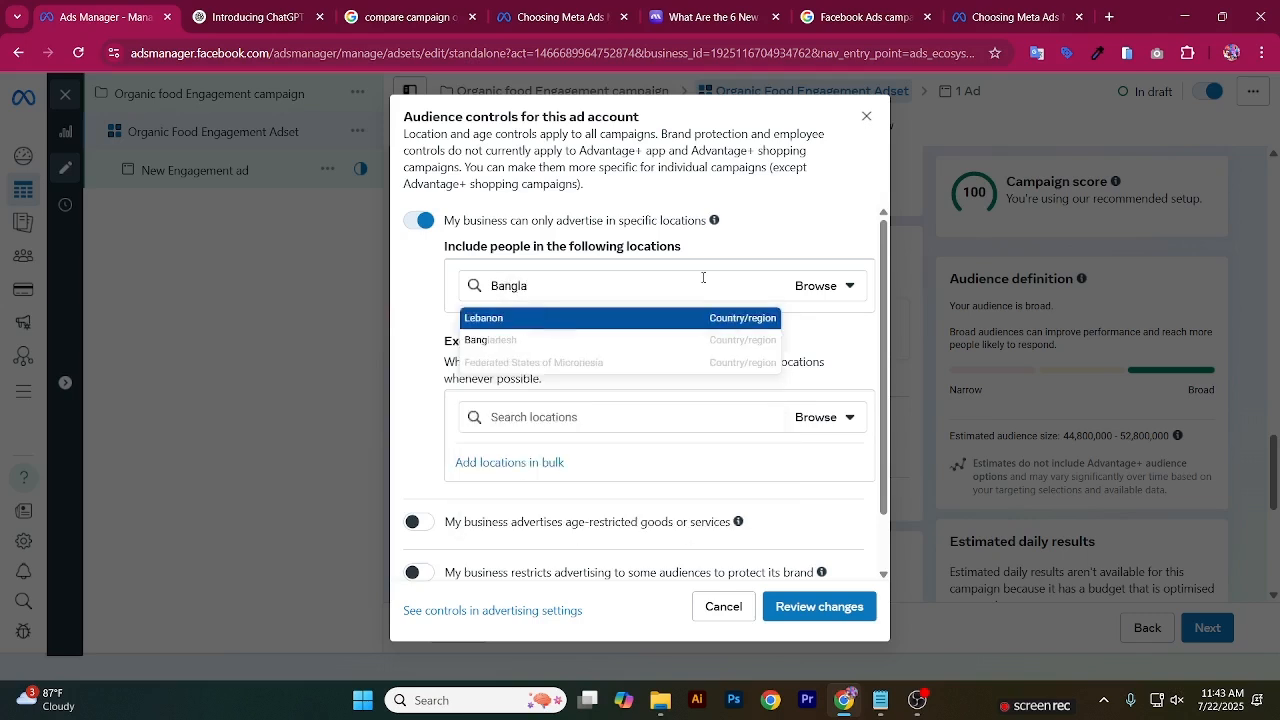
{"action": "left_click", "coordinate": [640, 318]}
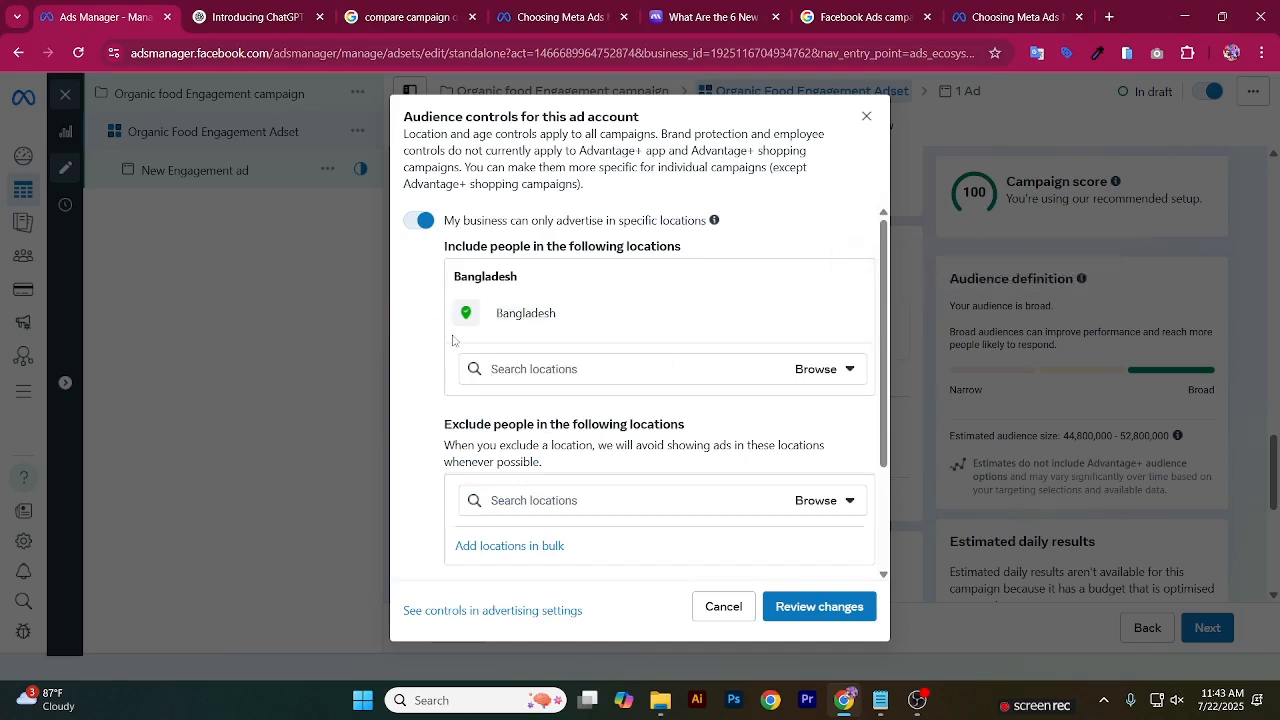
Mark the business as advertising age-restricted goods with a minimum age of 25, and apply the audience controls to all campaigns
{"action": "scroll", "coordinate": [546, 344], "scroll_direction": "down", "scroll_amount": 3}
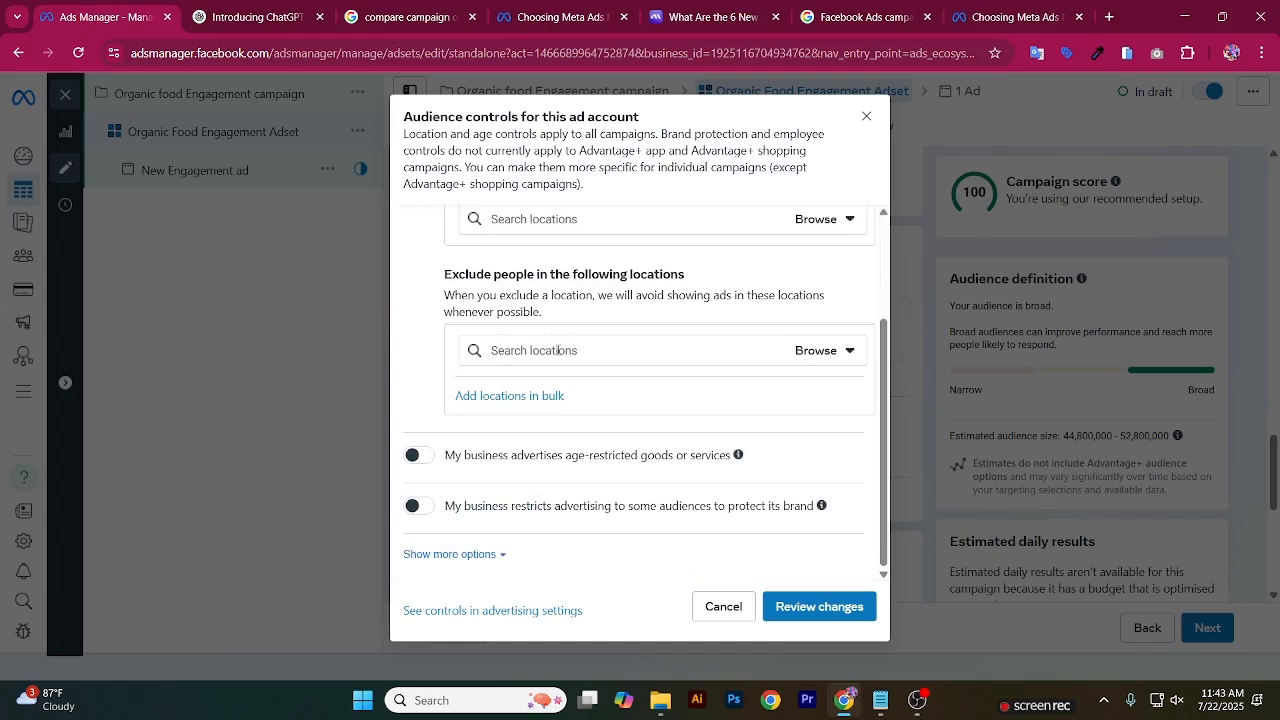
{"action": "left_click", "coordinate": [420, 456]}
{"action": "scroll", "coordinate": [520, 400], "scroll_direction": "down", "scroll_amount": 1}
{"action": "left_click", "coordinate": [583, 453]}
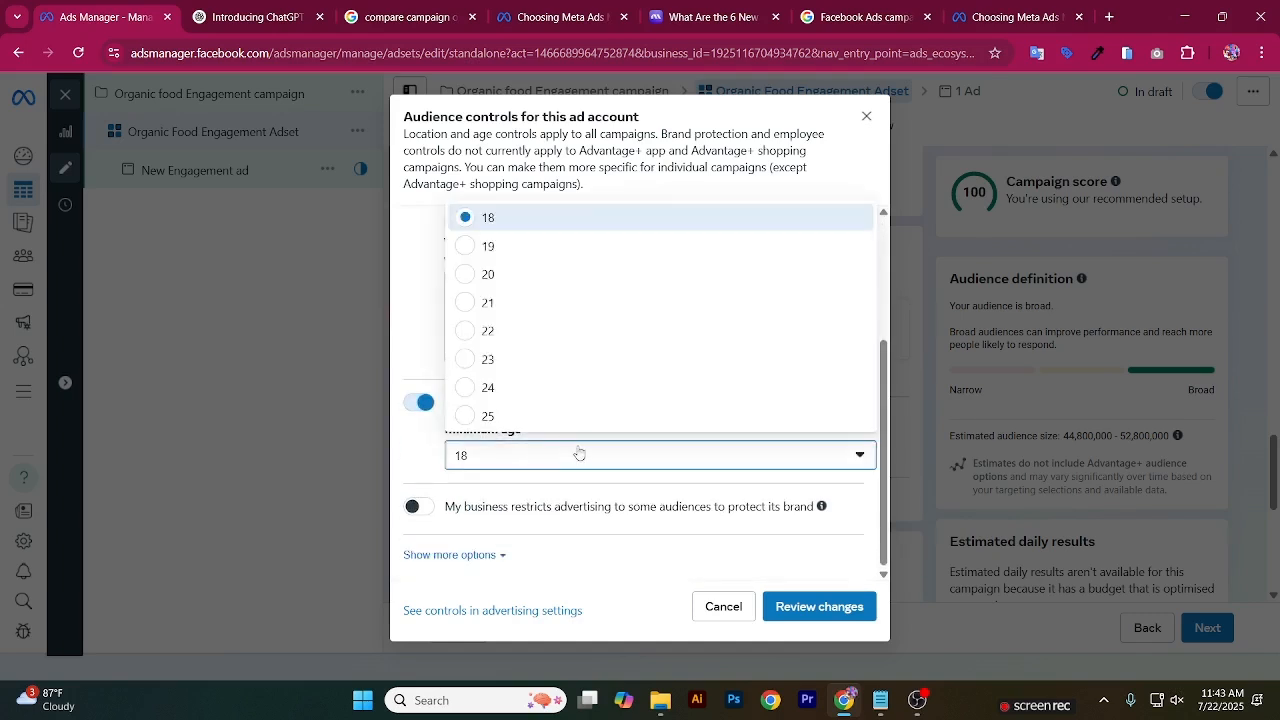
{"action": "left_click", "coordinate": [490, 412]}
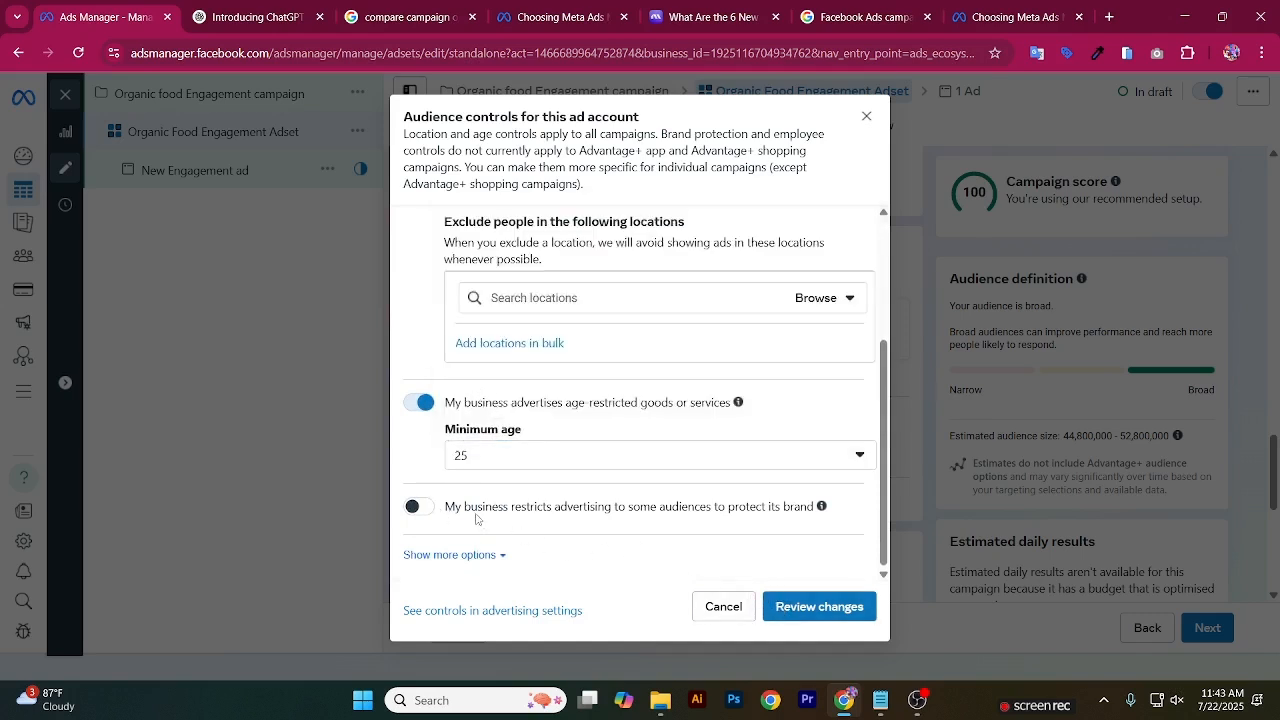
{"action": "left_click", "coordinate": [819, 606]}
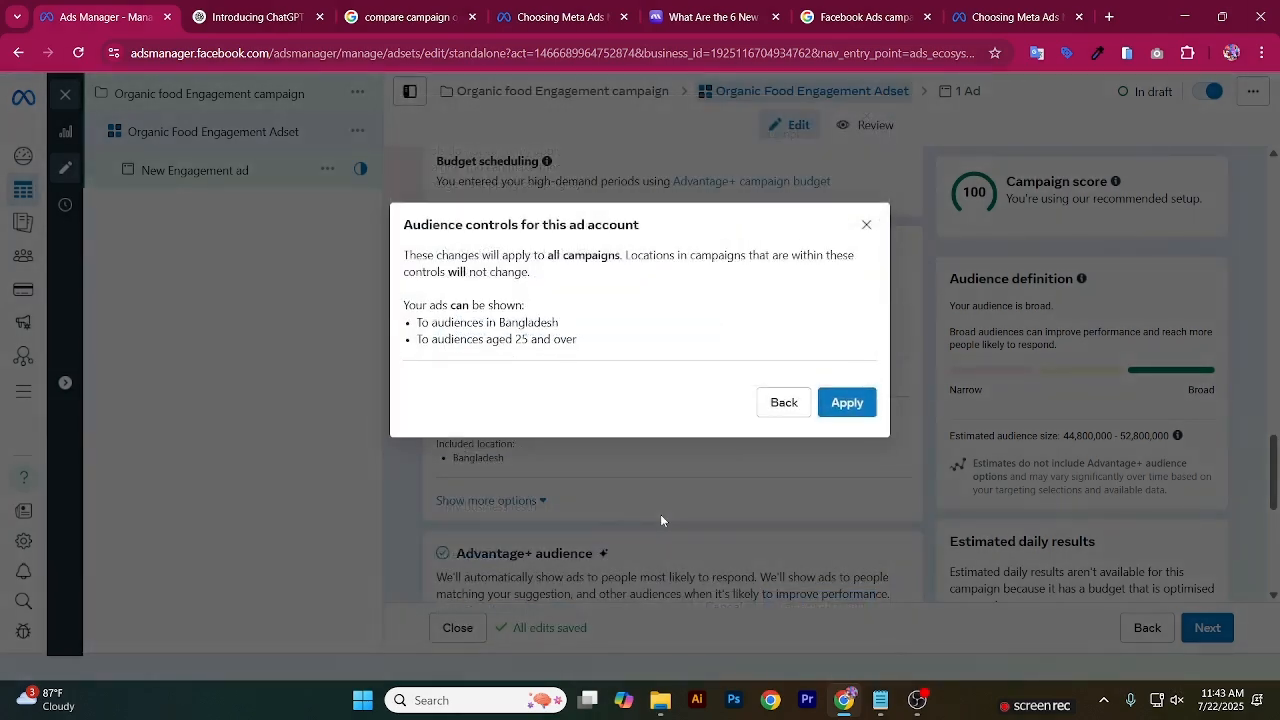
{"action": "left_click", "coordinate": [848, 404]}
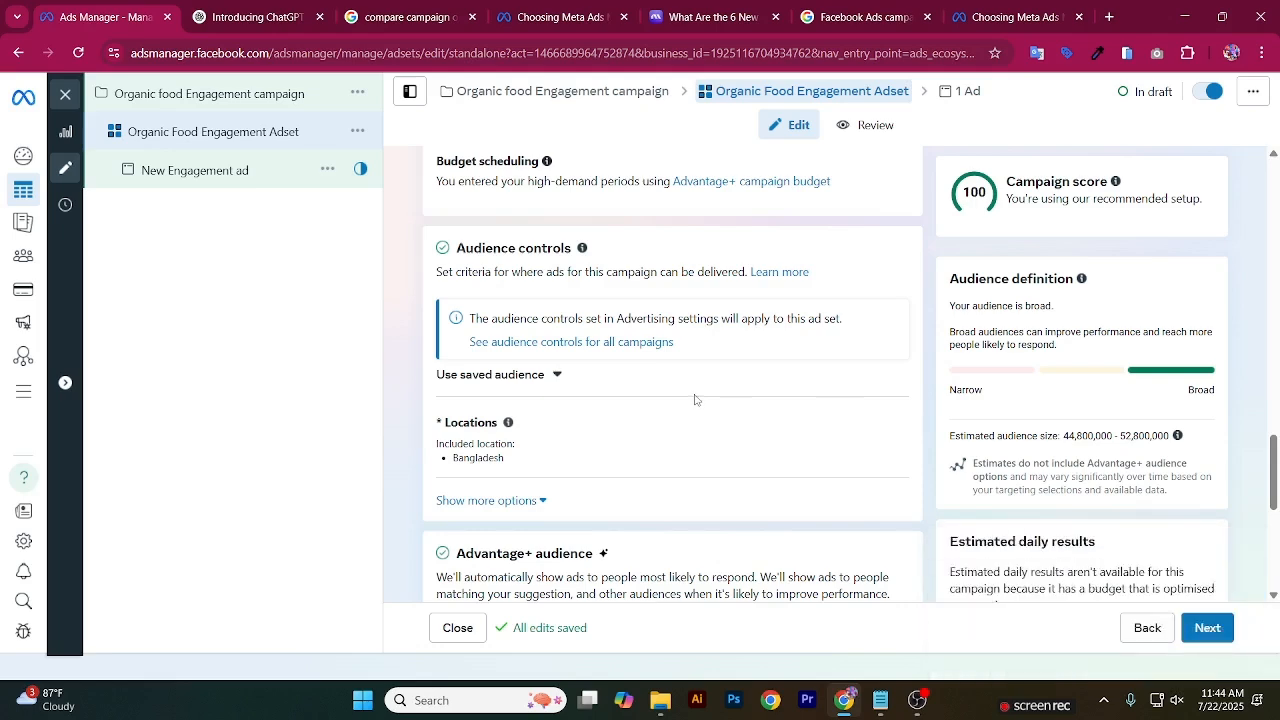
Open the ad set's location settings for editing and review the included location
{"action": "scroll", "coordinate": [690, 404], "scroll_direction": "down", "scroll_amount": 2}
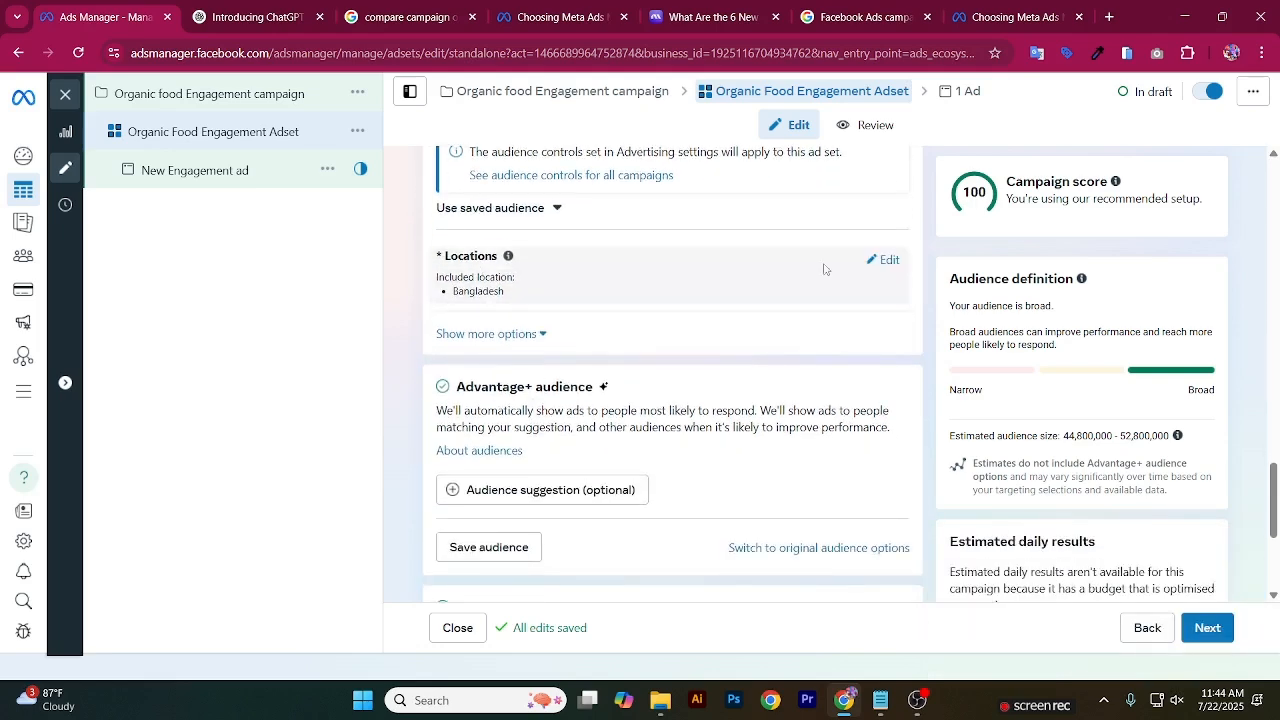
{"action": "left_click", "coordinate": [884, 260]}
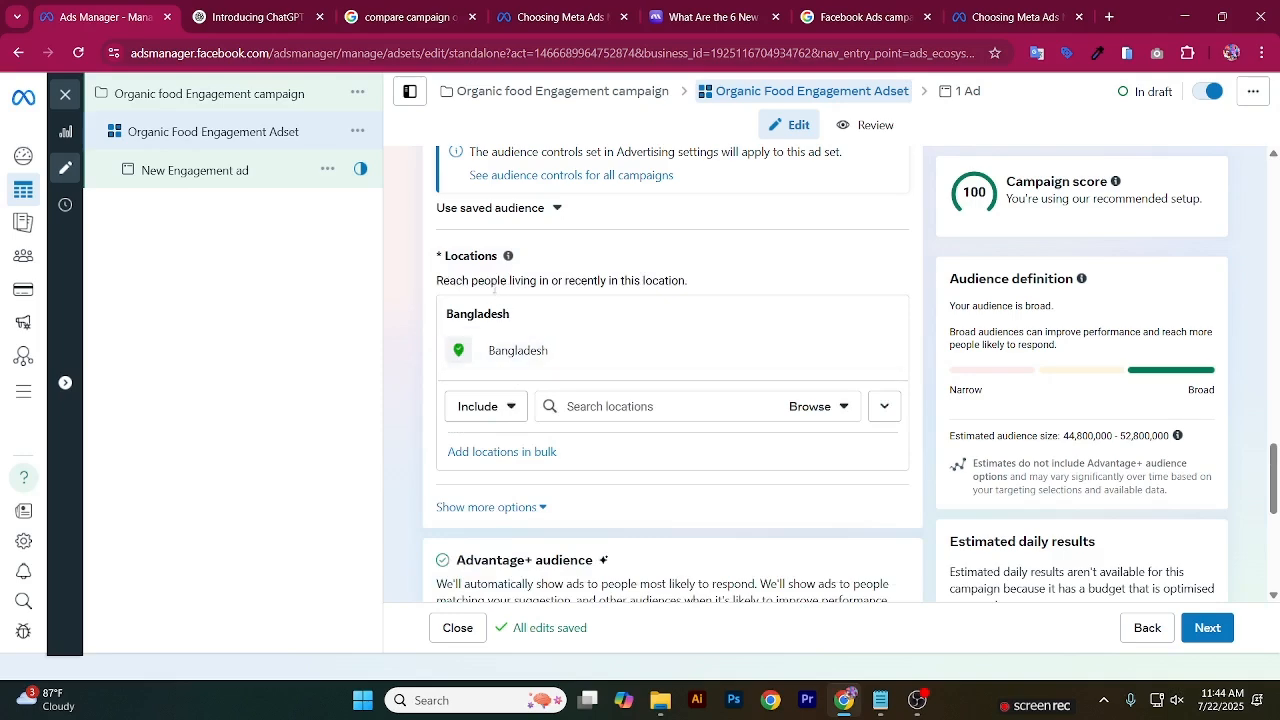
{"action": "scroll", "coordinate": [568, 351], "scroll_direction": "down", "scroll_amount": 2}
{"action": "scroll", "coordinate": [568, 351], "scroll_direction": "down", "scroll_amount": 2}
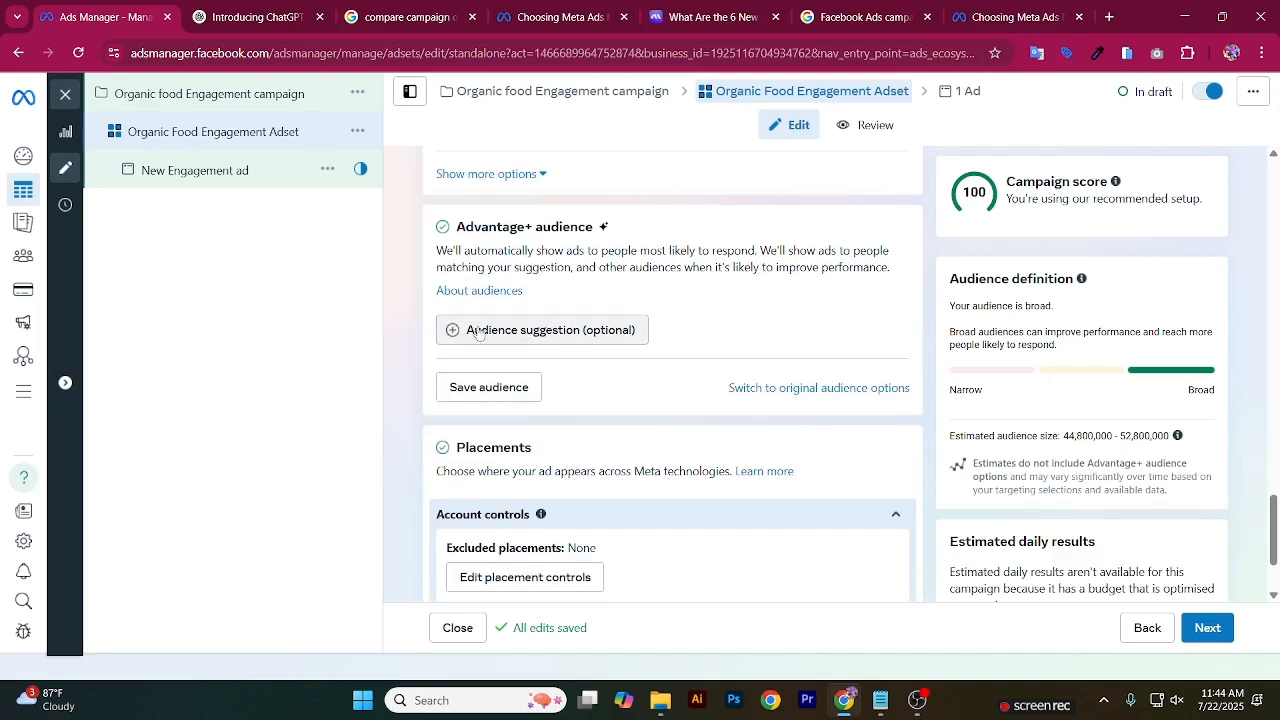
Add an Advantage+ audience suggestion with an age range of 25 to 50
{"action": "left_click", "coordinate": [527, 335]}
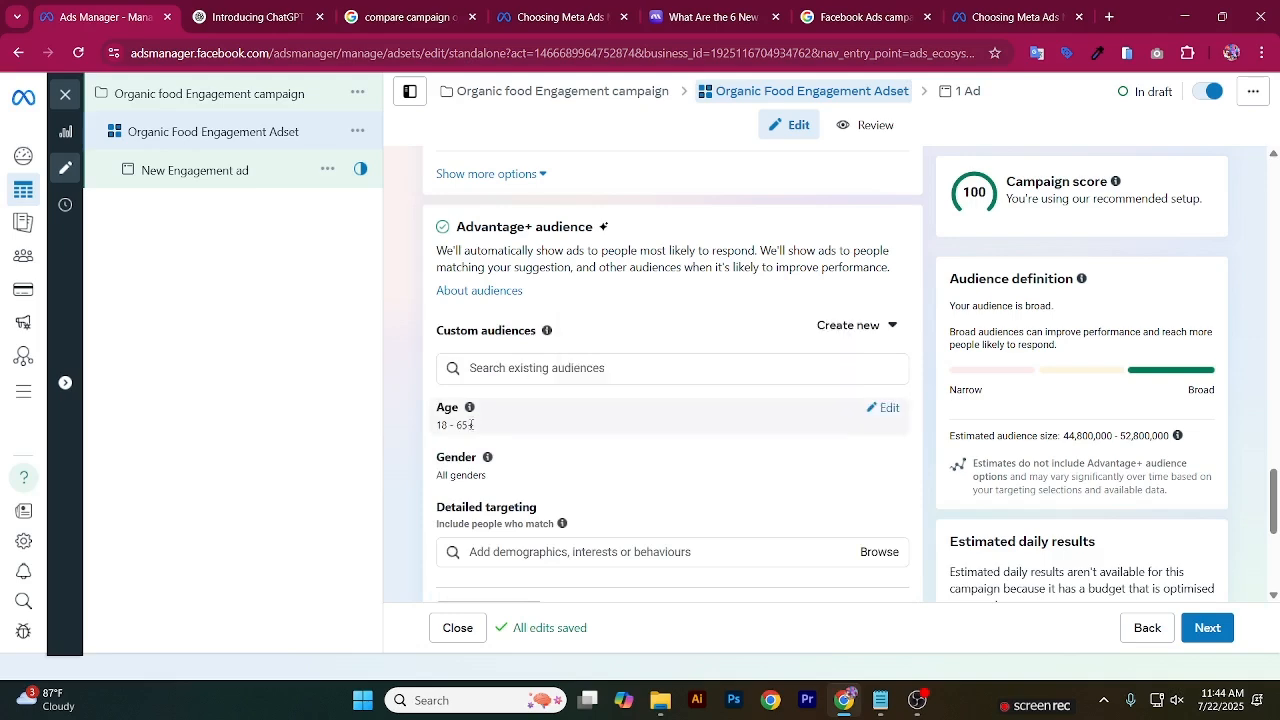
{"action": "left_click", "coordinate": [878, 409]}
{"action": "left_click", "coordinate": [493, 432]}
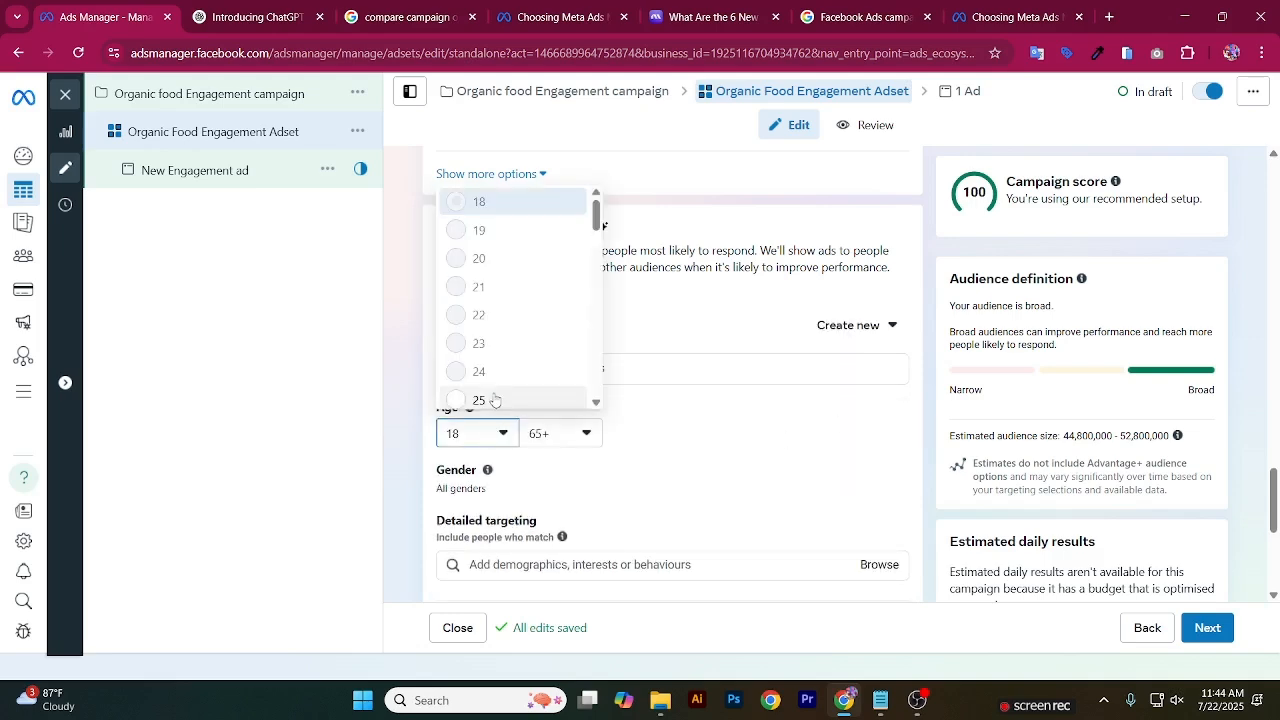
{"action": "left_click", "coordinate": [582, 401]}
{"action": "left_click", "coordinate": [586, 430]}
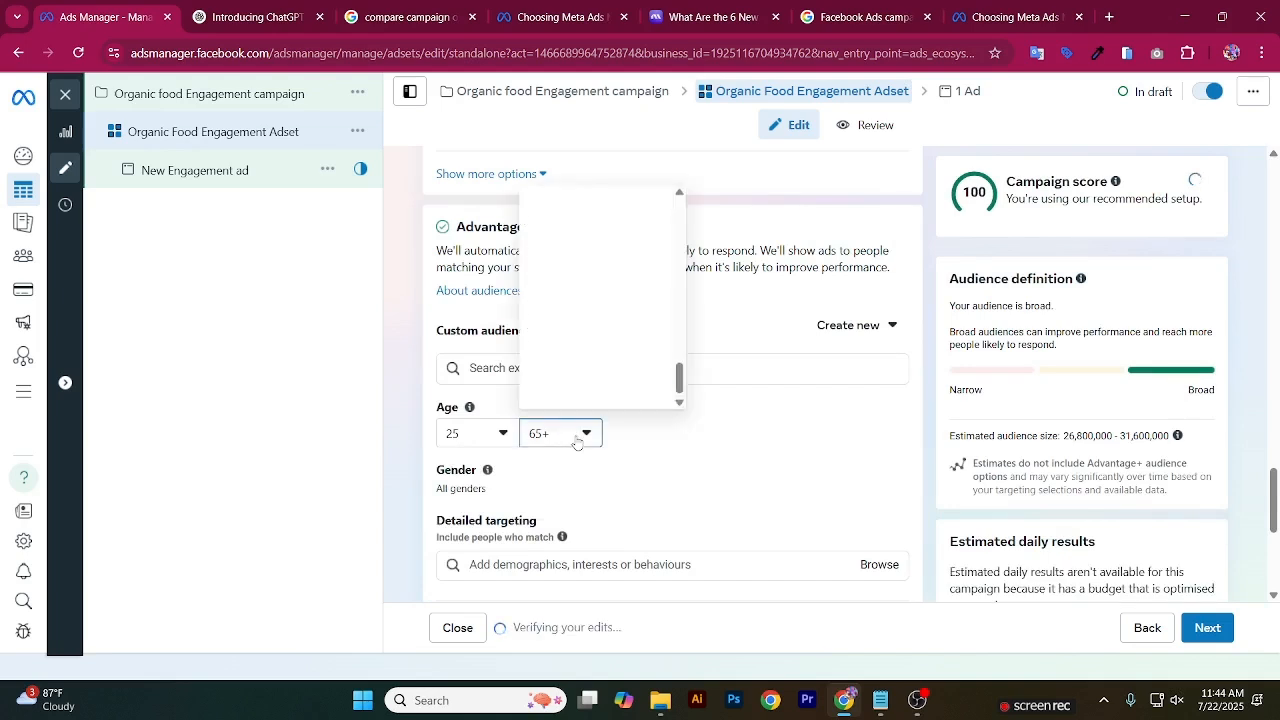
{"action": "scroll", "coordinate": [586, 365], "scroll_direction": "up", "scroll_amount": 4}
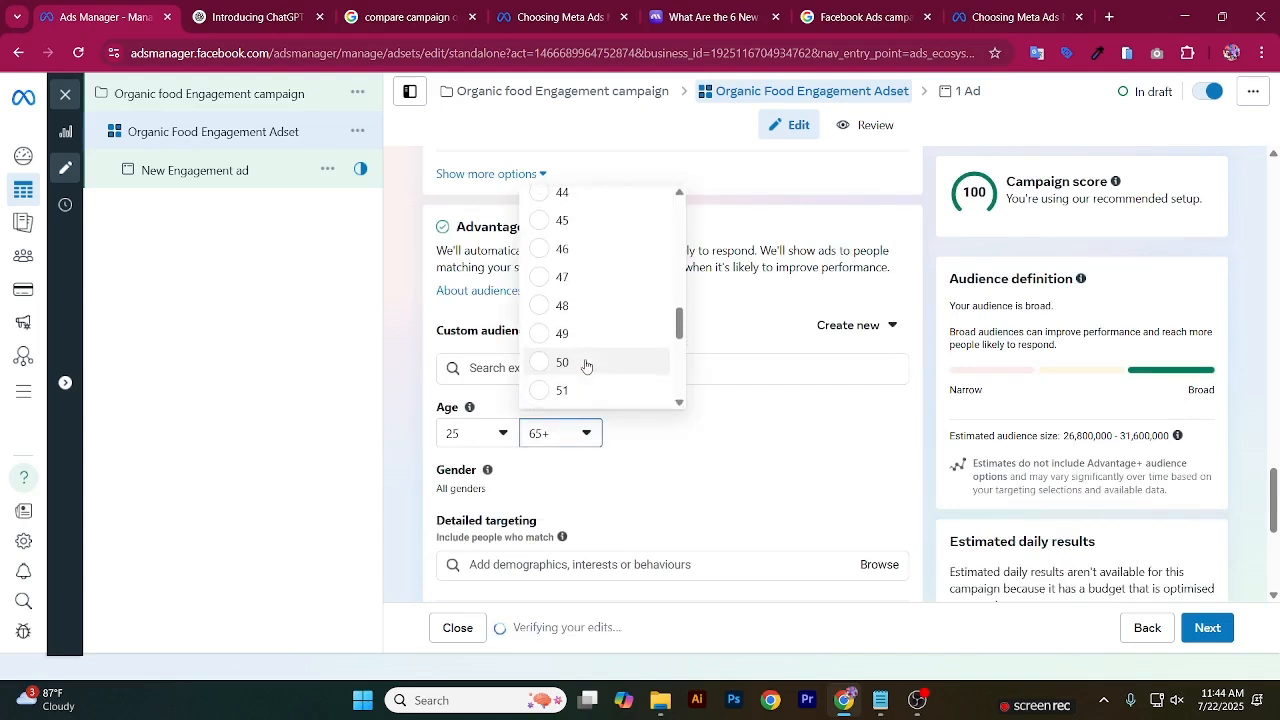
{"action": "left_click", "coordinate": [586, 363]}
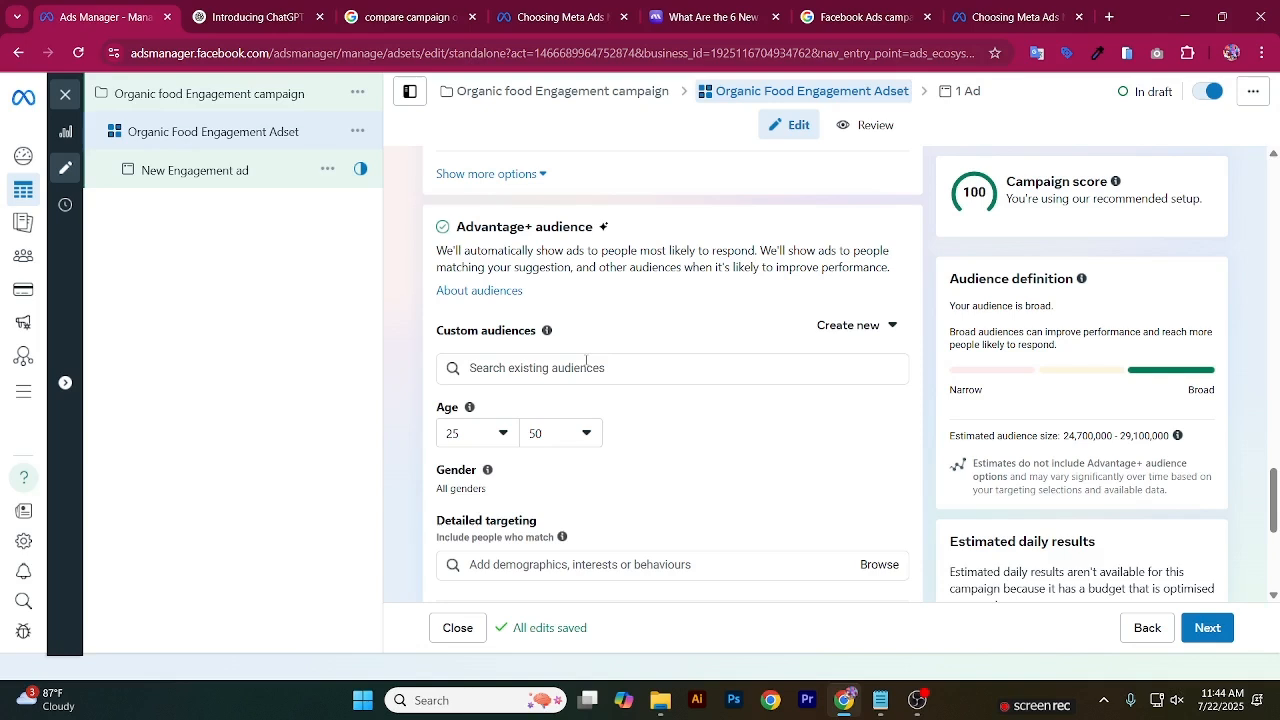
Review the audience suggestion's gender options and detailed targeting field
{"action": "scroll", "coordinate": [587, 363], "scroll_direction": "down", "scroll_amount": 1}
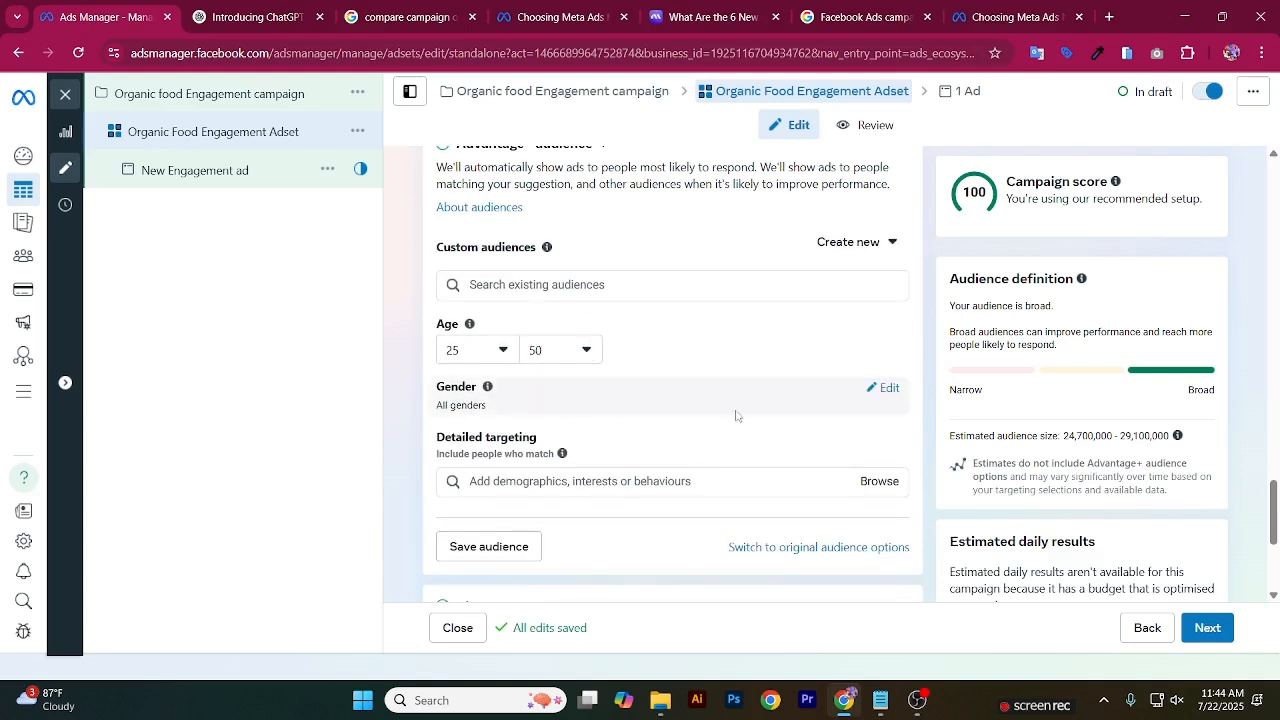
{"action": "left_click", "coordinate": [884, 388]}
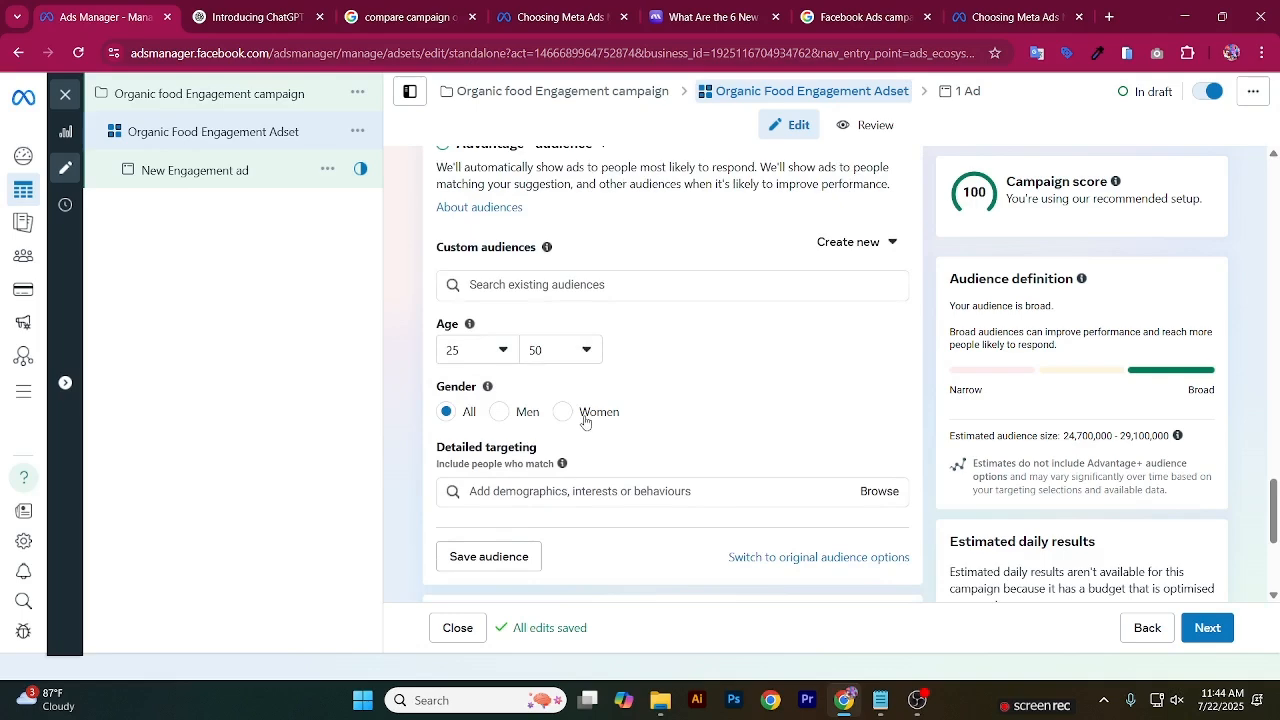
{"action": "scroll", "coordinate": [640, 428], "scroll_direction": "down", "scroll_amount": 3}
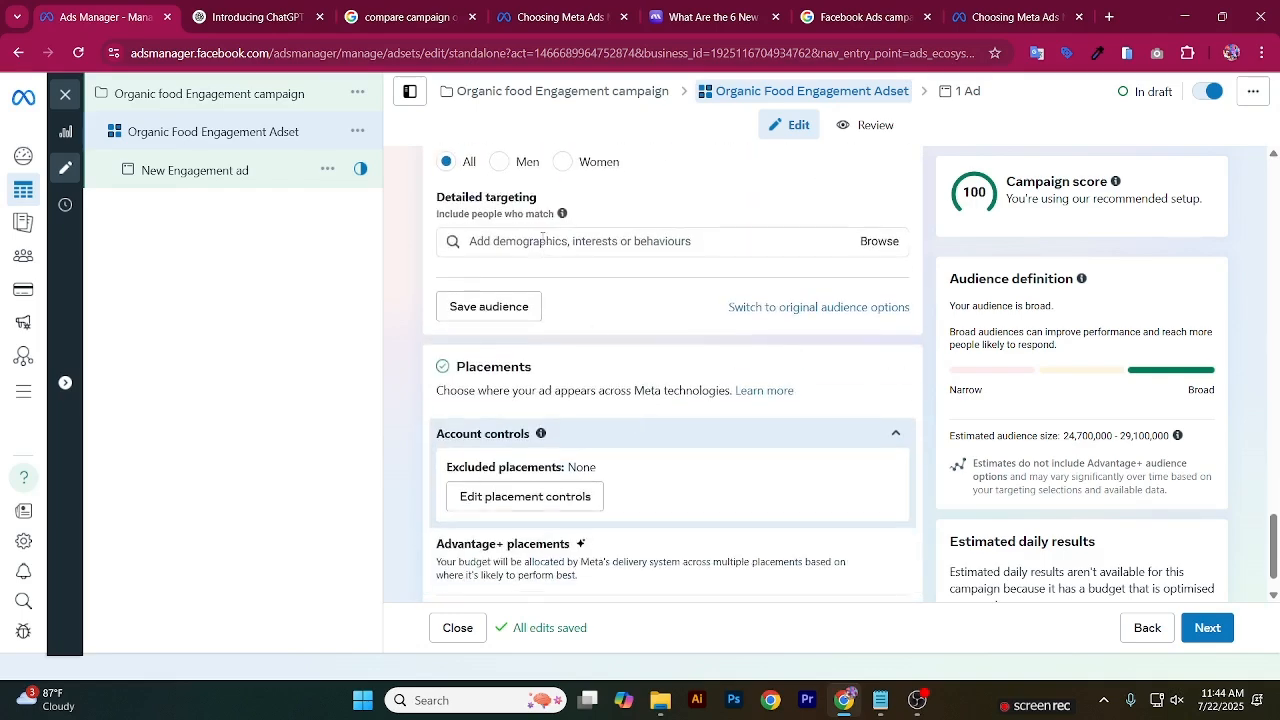
{"action": "left_click", "coordinate": [542, 240]}
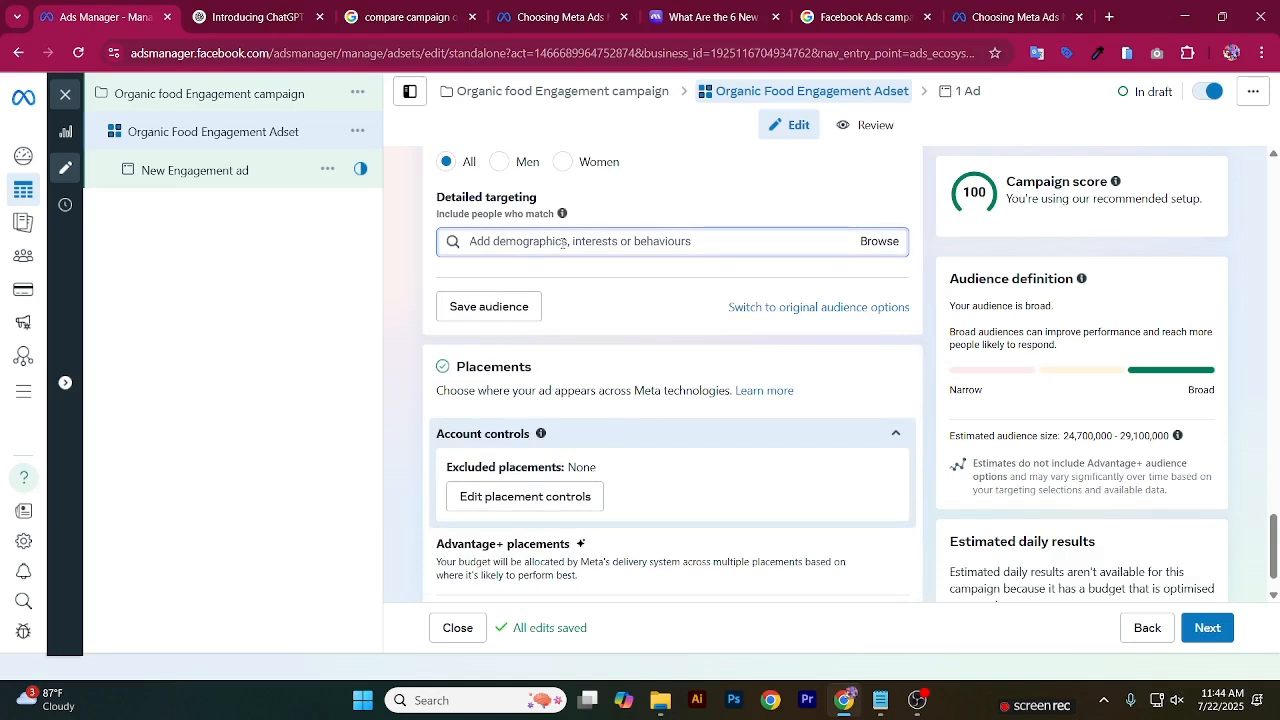
Try manual placements to examine the available platforms and placement list, and return to Advantage+ placements
{"action": "scroll", "coordinate": [563, 243], "scroll_direction": "down", "scroll_amount": 1}
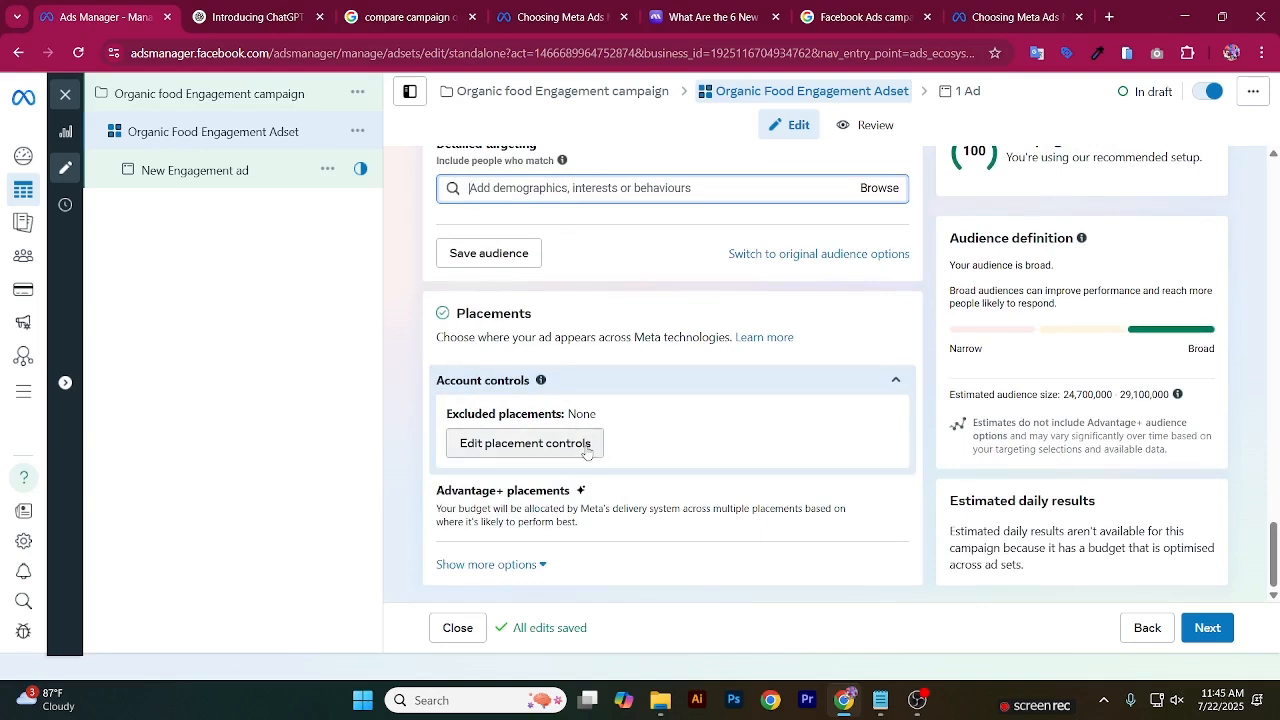
{"action": "mouse_move", "coordinate": [486, 496]}
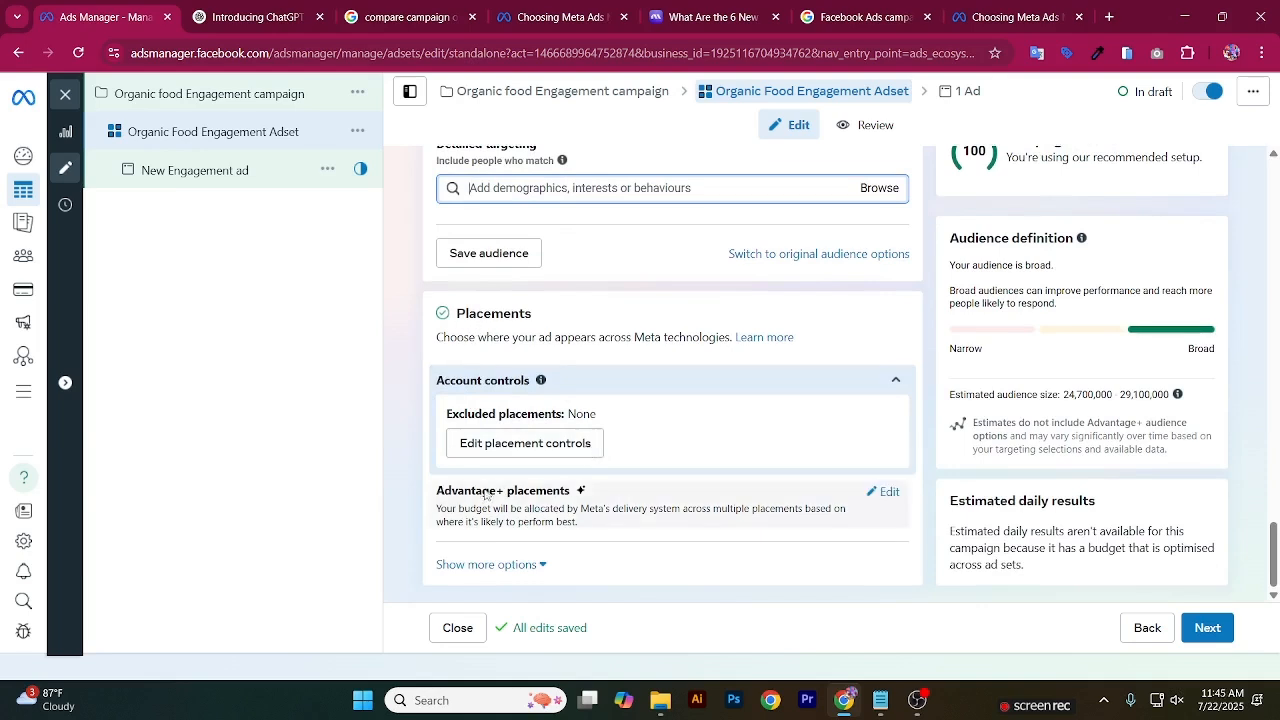
{"action": "left_click", "coordinate": [889, 493]}
{"action": "scroll", "coordinate": [743, 463], "scroll_direction": "down", "scroll_amount": 1}
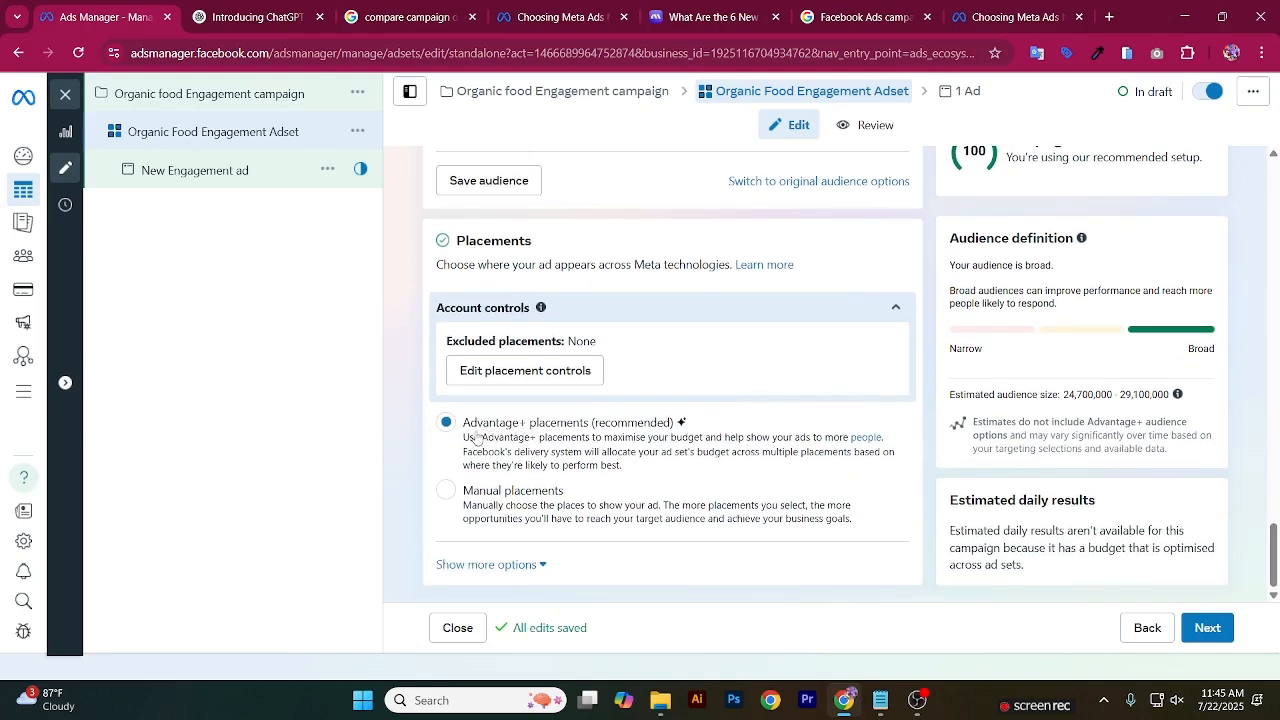
{"action": "left_click", "coordinate": [546, 487]}
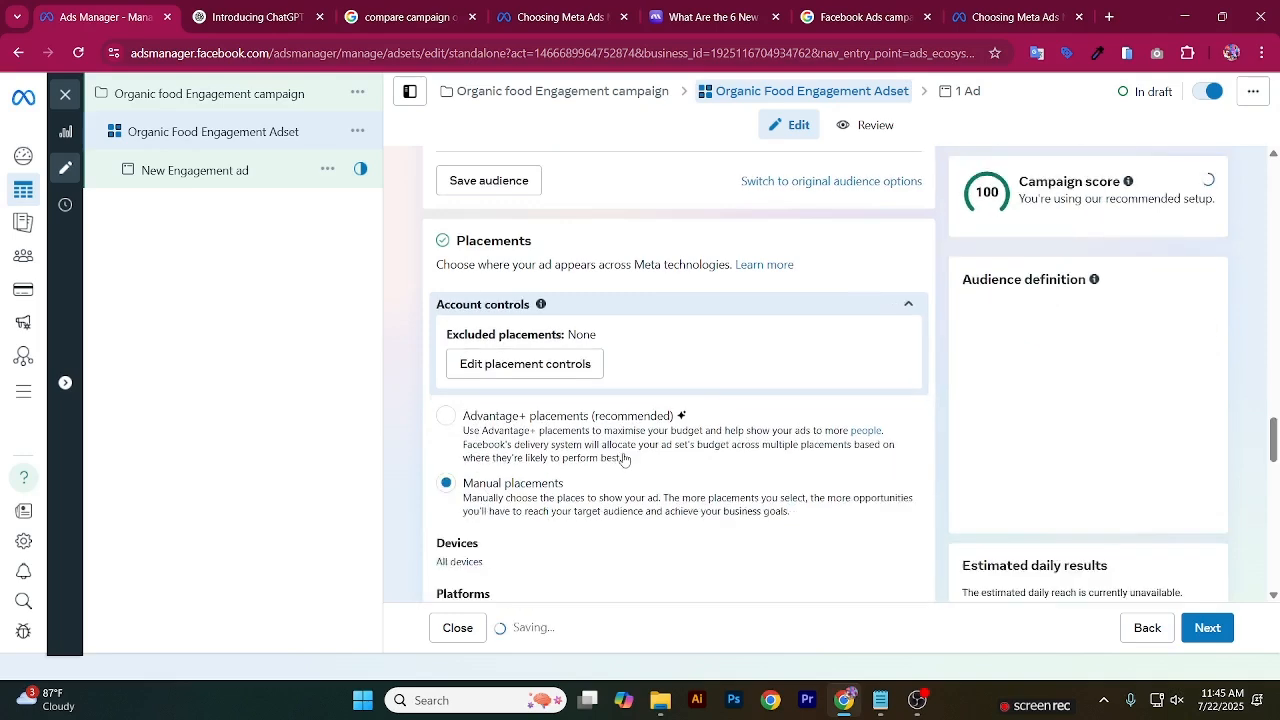
{"action": "scroll", "coordinate": [620, 465], "scroll_direction": "down", "scroll_amount": 5}
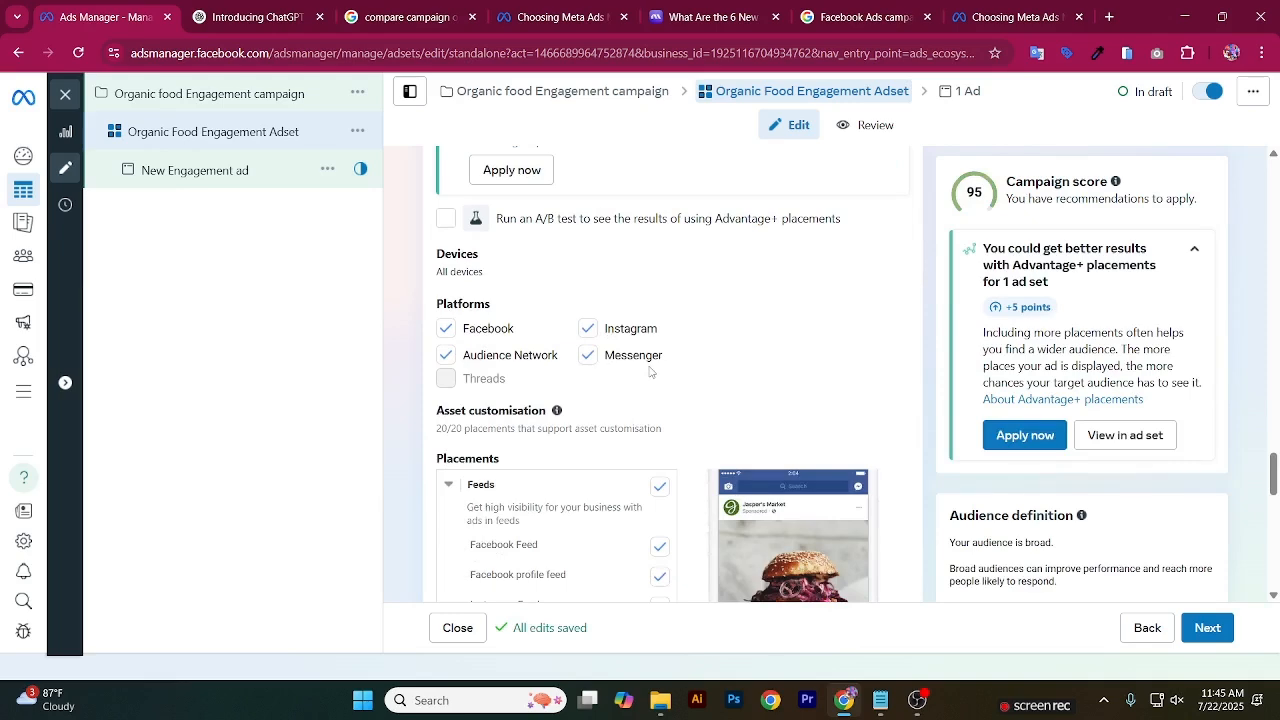
{"action": "scroll", "coordinate": [650, 372], "scroll_direction": "down", "scroll_amount": 6}
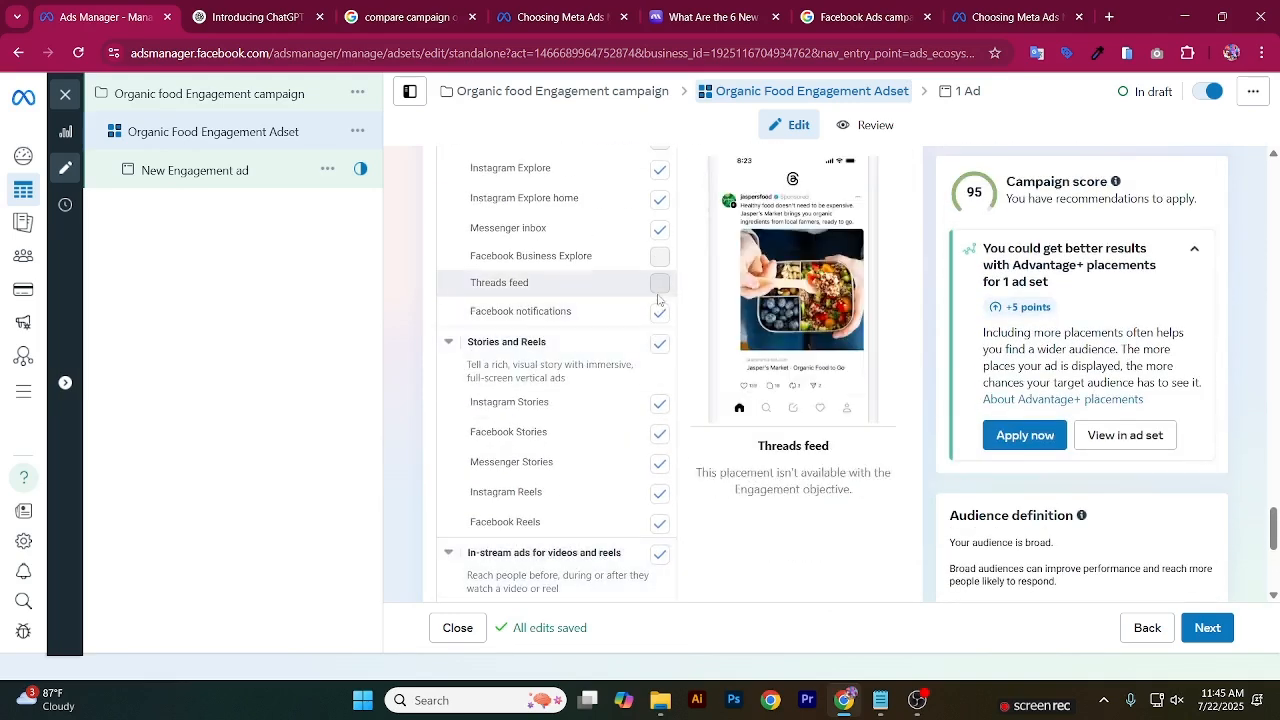
{"action": "scroll", "coordinate": [655, 320], "scroll_direction": "up", "scroll_amount": 6}
{"action": "scroll", "coordinate": [620, 395], "scroll_direction": "up", "scroll_amount": 2}
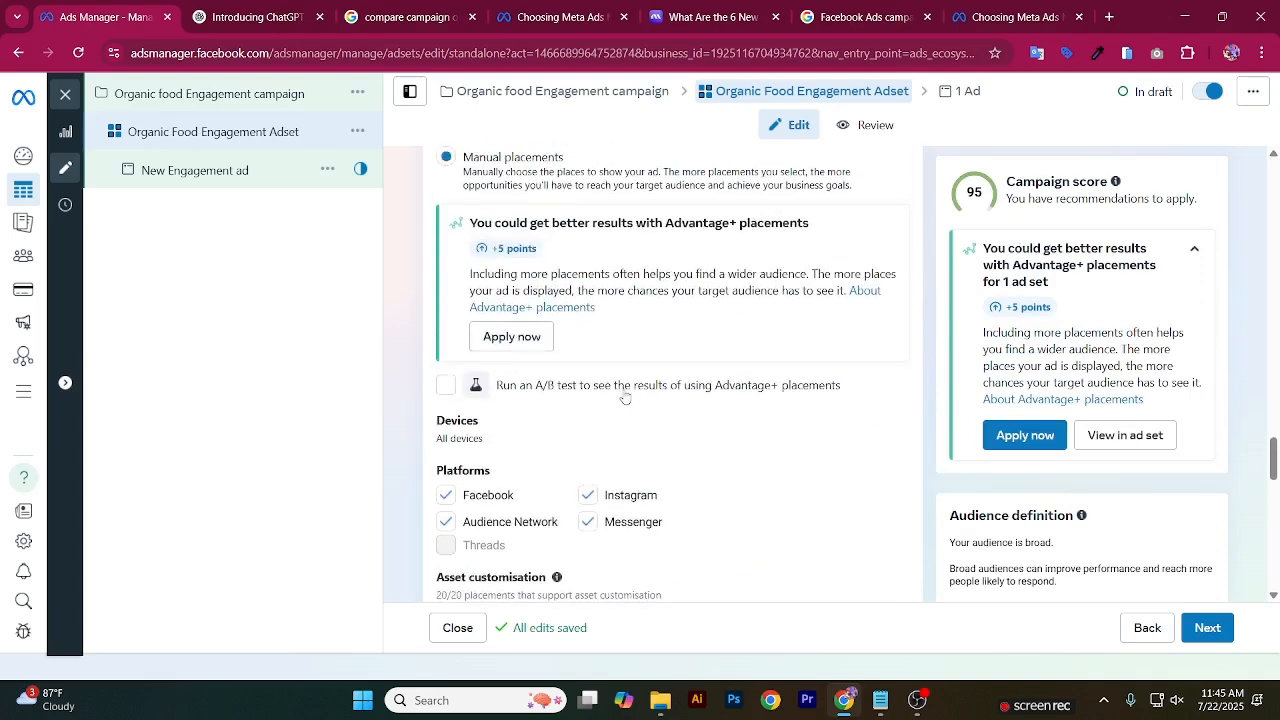
{"action": "scroll", "coordinate": [532, 368], "scroll_direction": "up", "scroll_amount": 2}
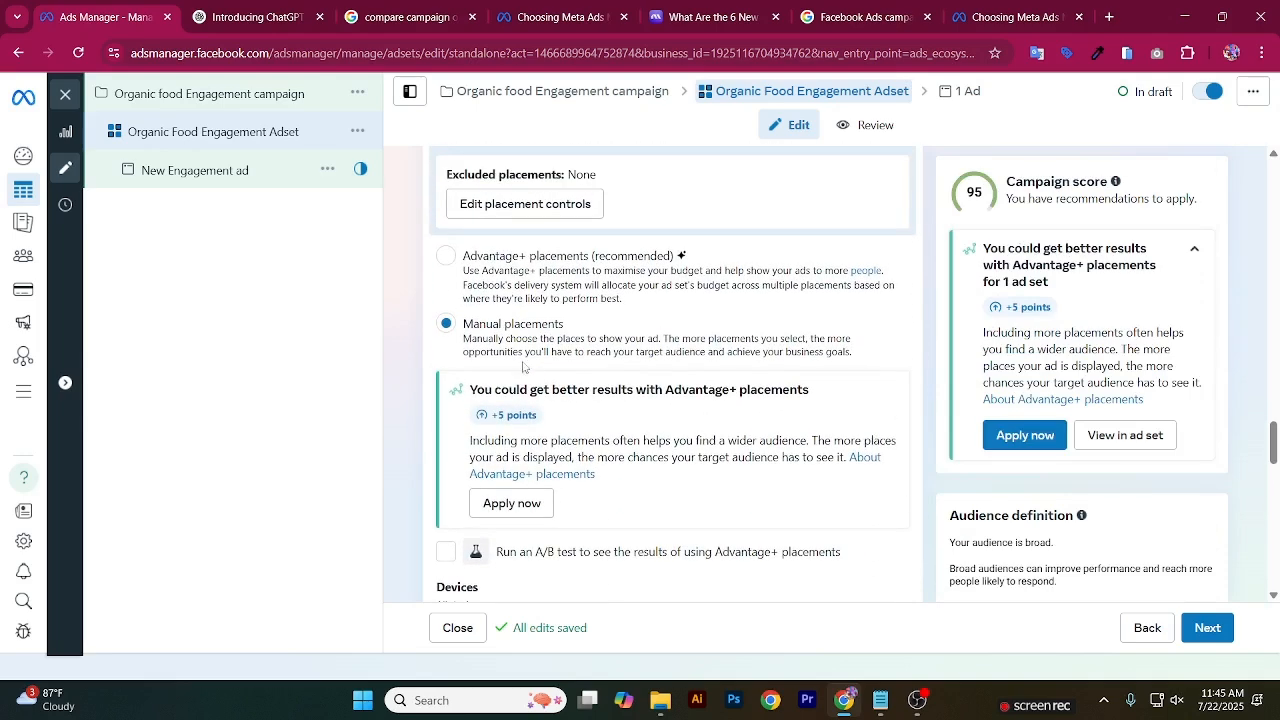
{"action": "left_click", "coordinate": [446, 256]}
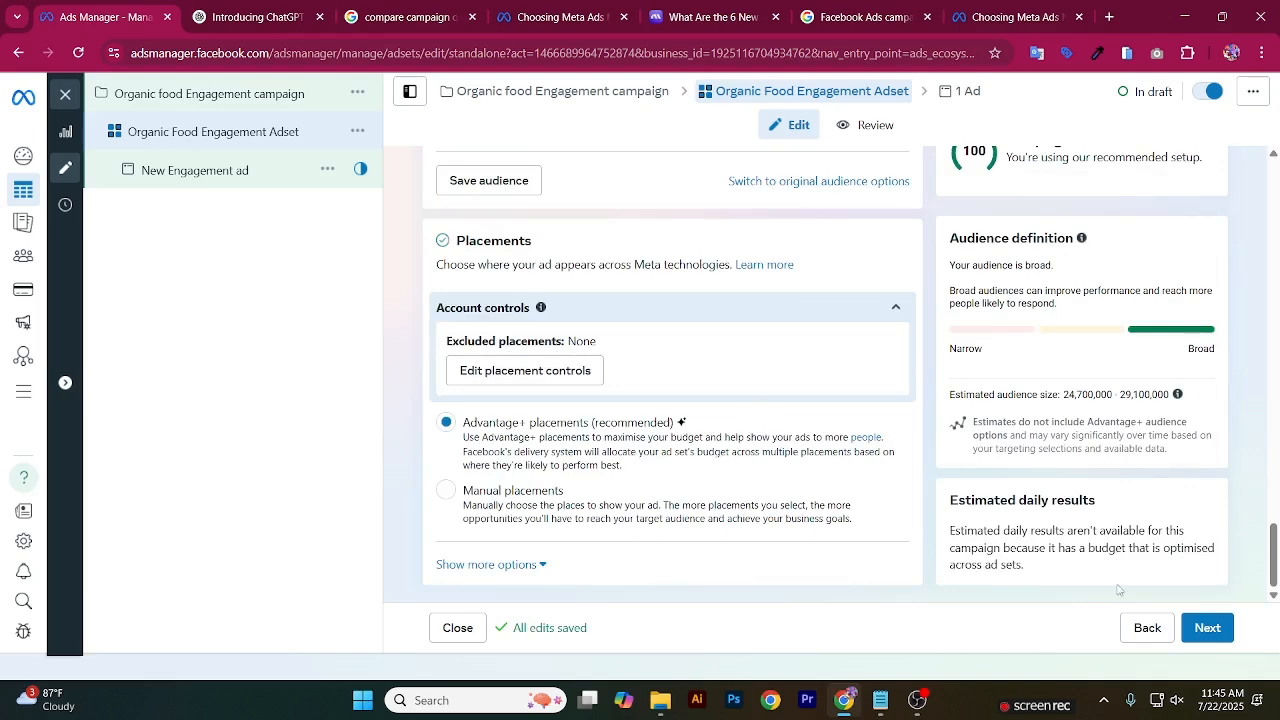
Continue to the ad level and rename the ad as Organic Food Engagement ad
{"action": "left_click", "coordinate": [1206, 630]}
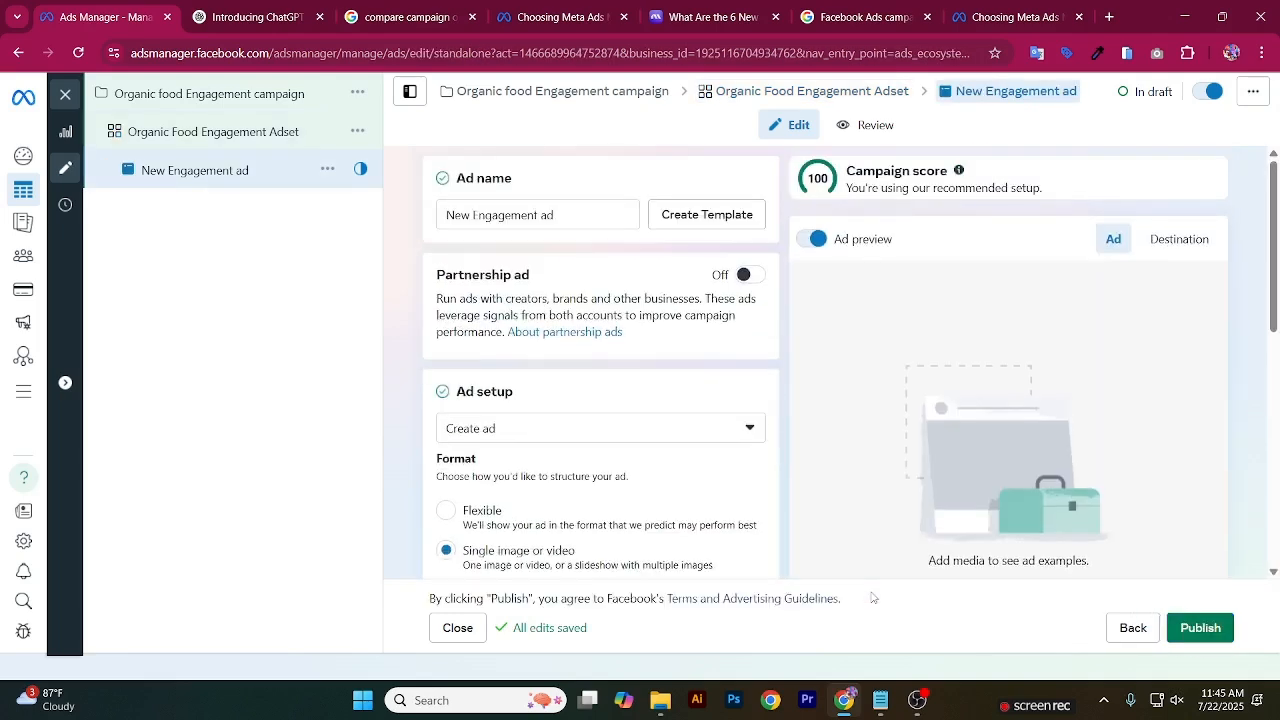
{"action": "double_click", "coordinate": [462, 214]}
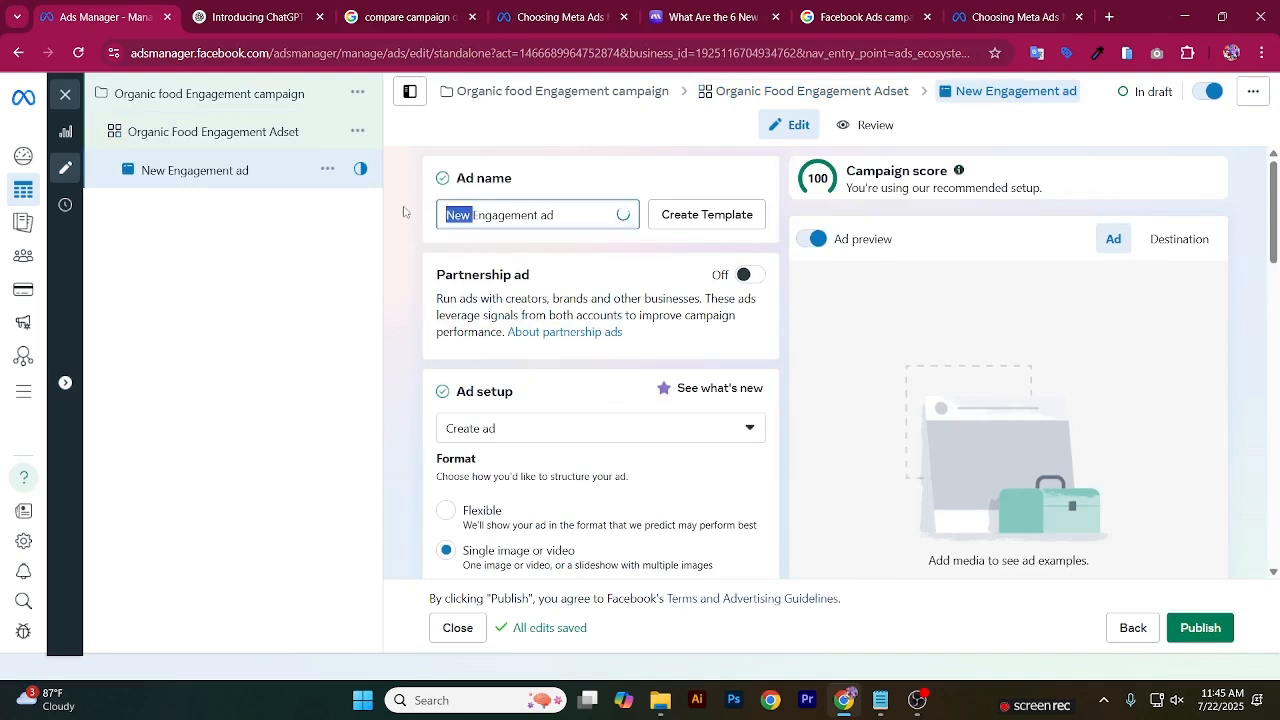
{"action": "type", "text": "Organi"}
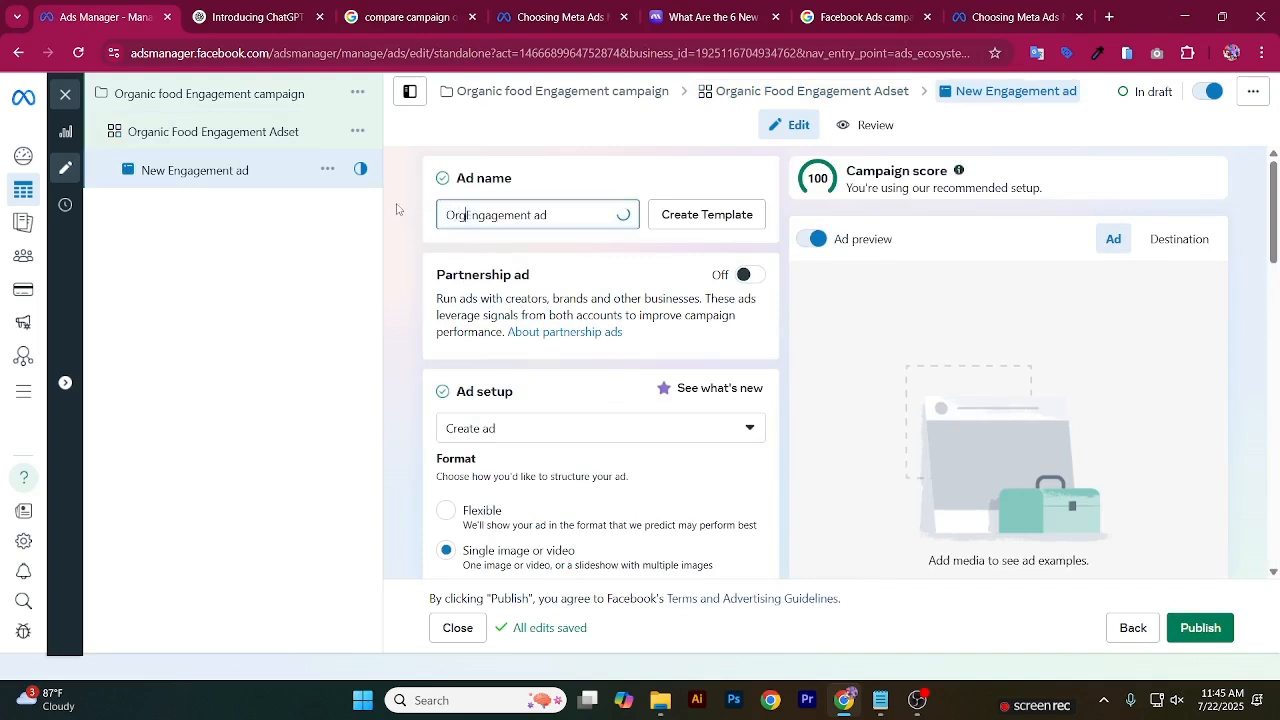
{"action": "type", "text": "c Food E"}
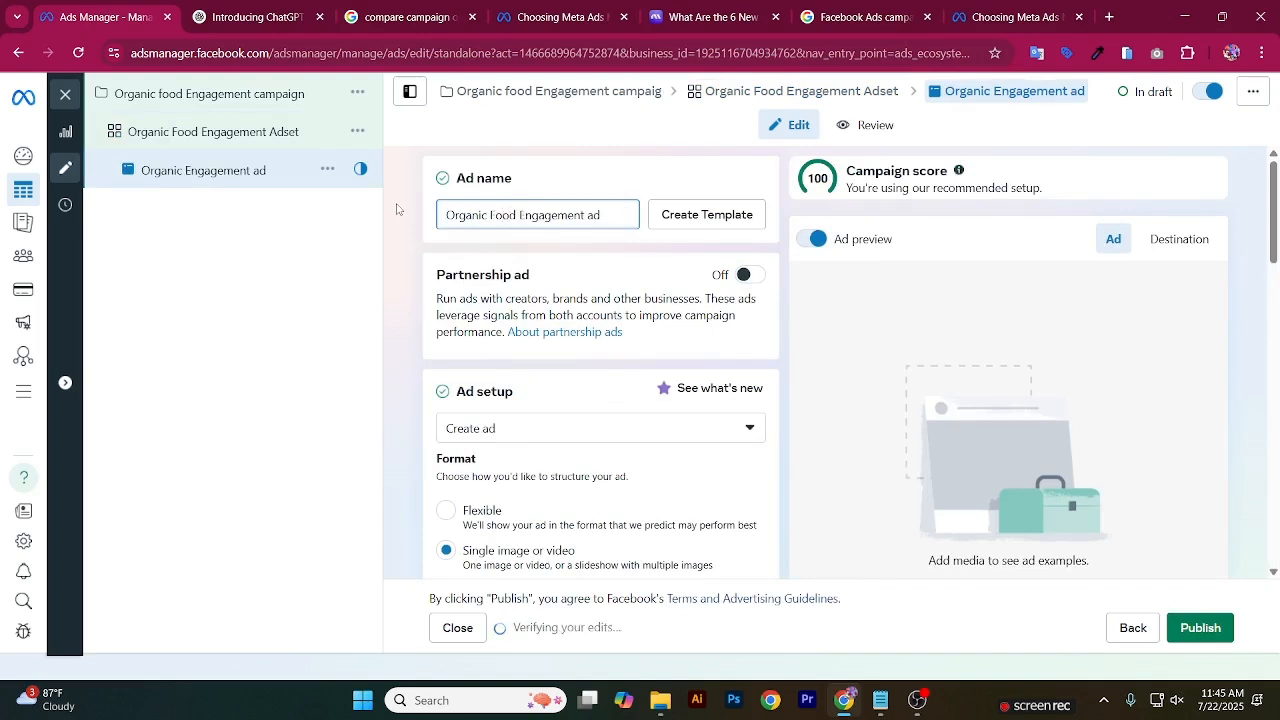
{"action": "scroll", "coordinate": [534, 343], "scroll_direction": "down", "scroll_amount": 2}
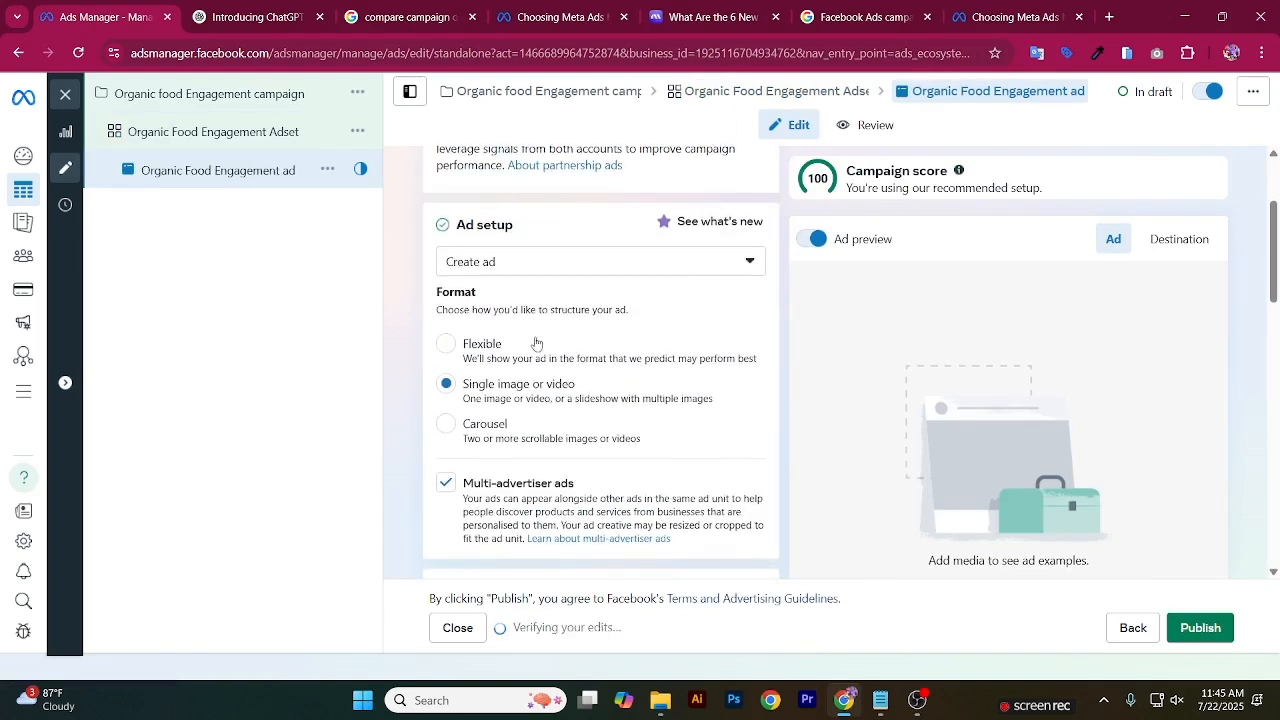
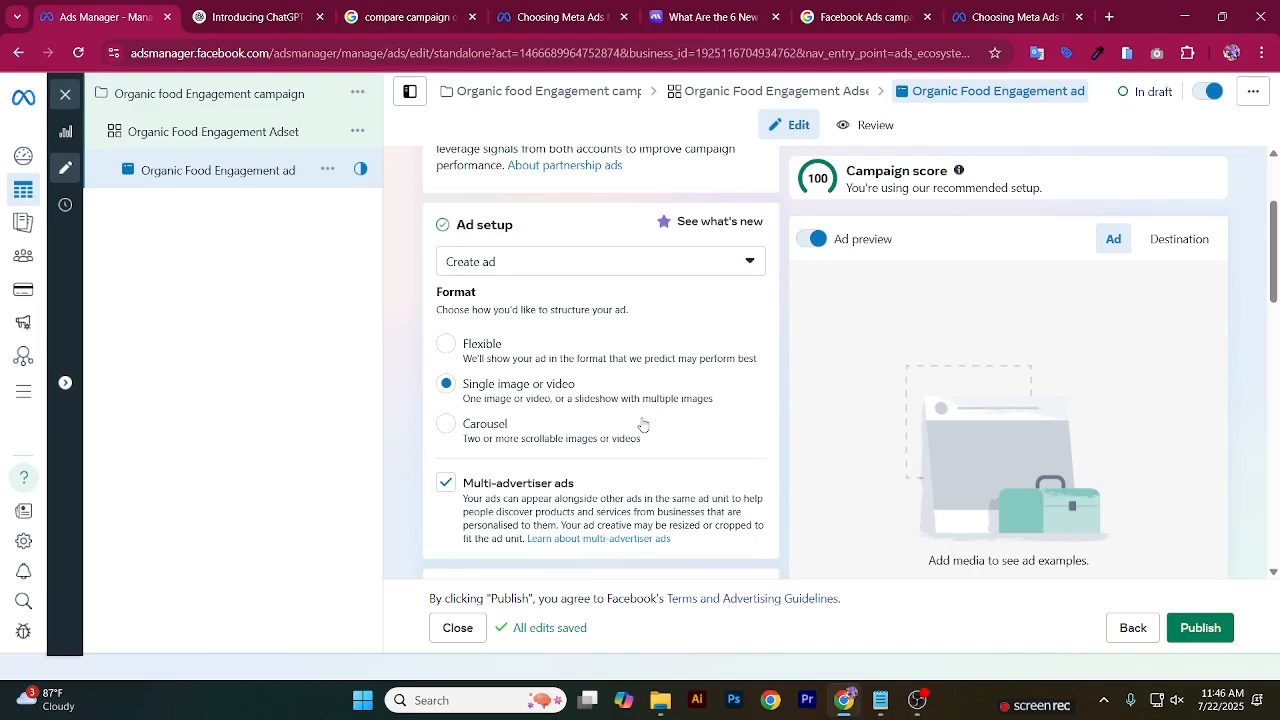
Review the ad's format and creative sections and switch the ad setup to existing content
{"action": "scroll", "coordinate": [642, 425], "scroll_direction": "down", "scroll_amount": 3}
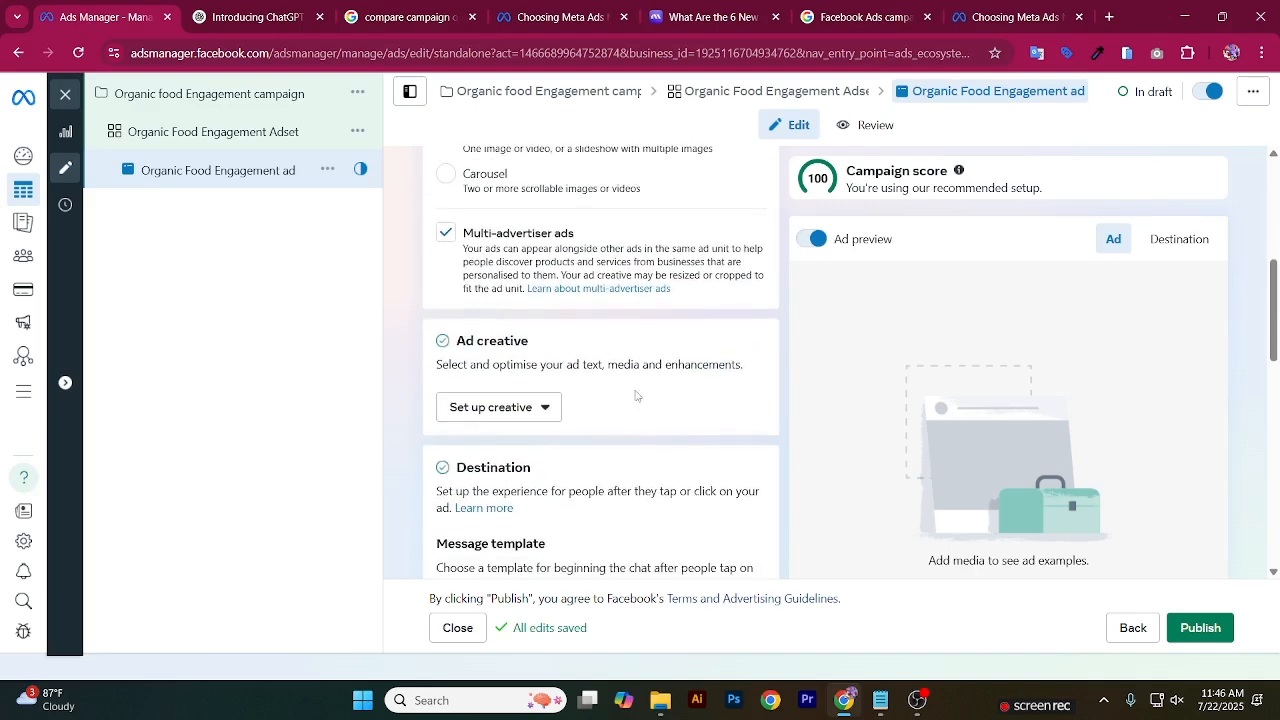
{"action": "scroll", "coordinate": [615, 395], "scroll_direction": "up", "scroll_amount": 2}
{"action": "scroll", "coordinate": [605, 393], "scroll_direction": "up", "scroll_amount": 2}
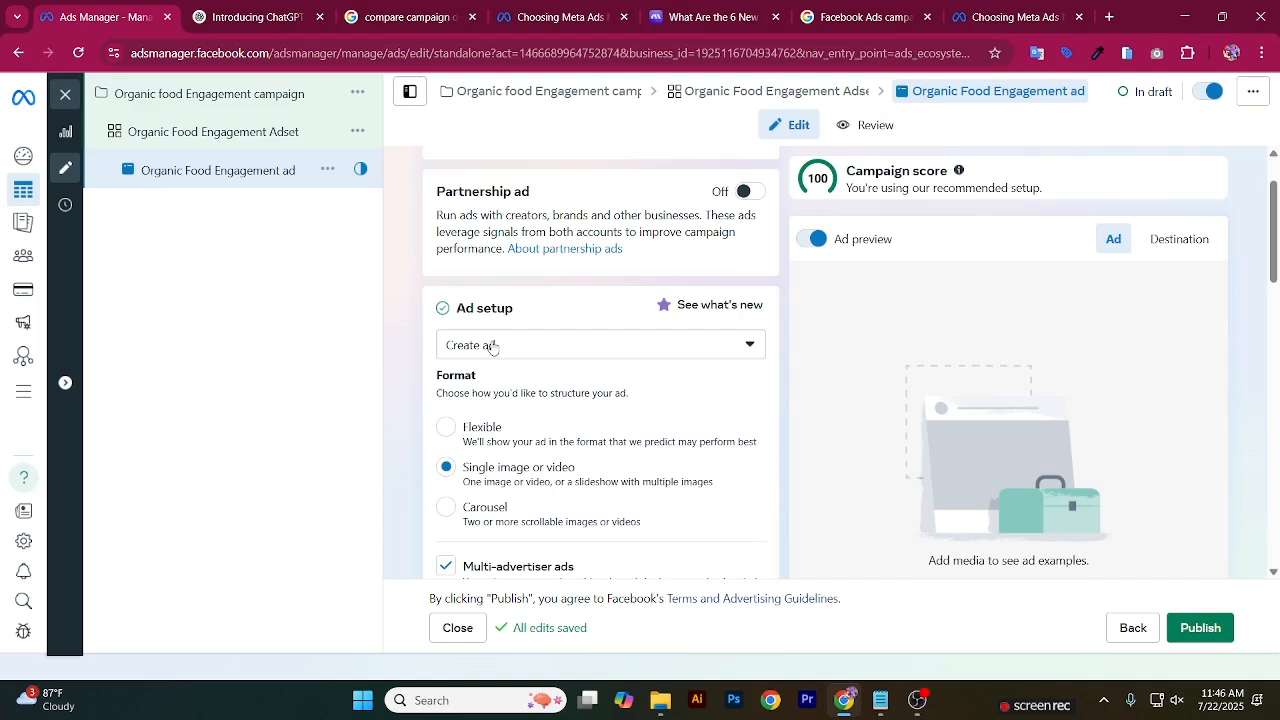
{"action": "left_click", "coordinate": [730, 345]}
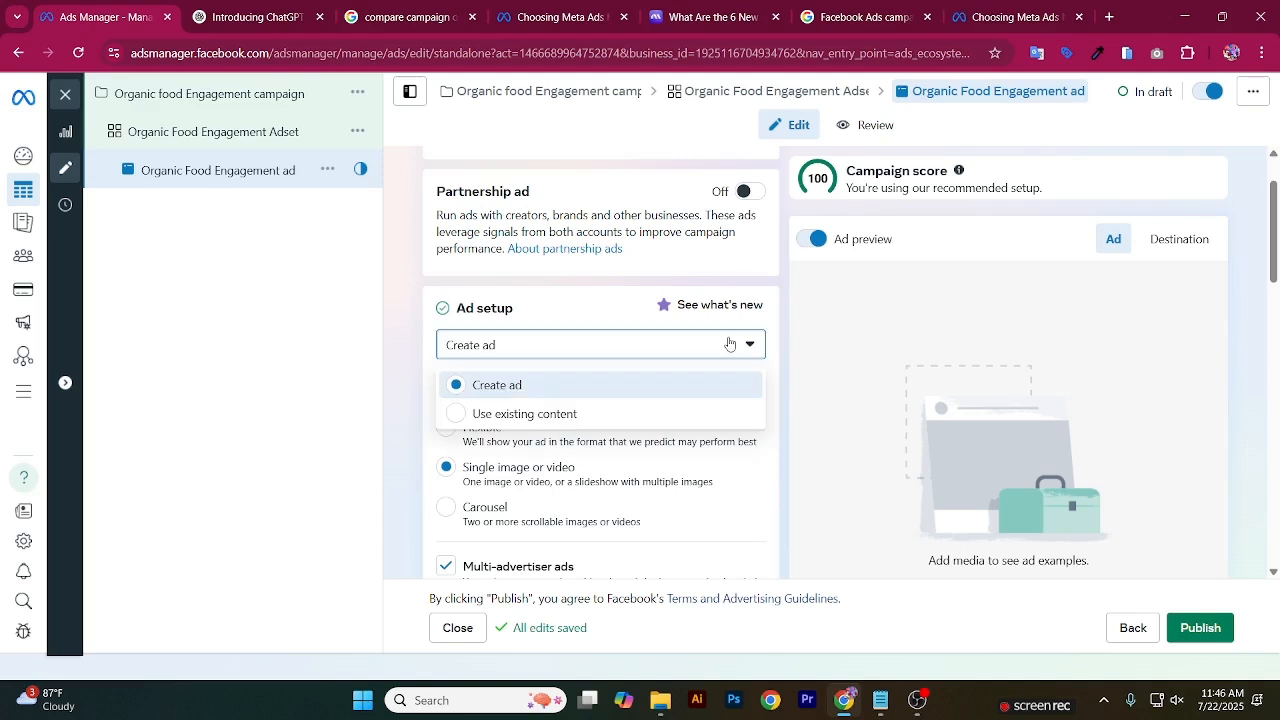
{"action": "left_click", "coordinate": [583, 414]}
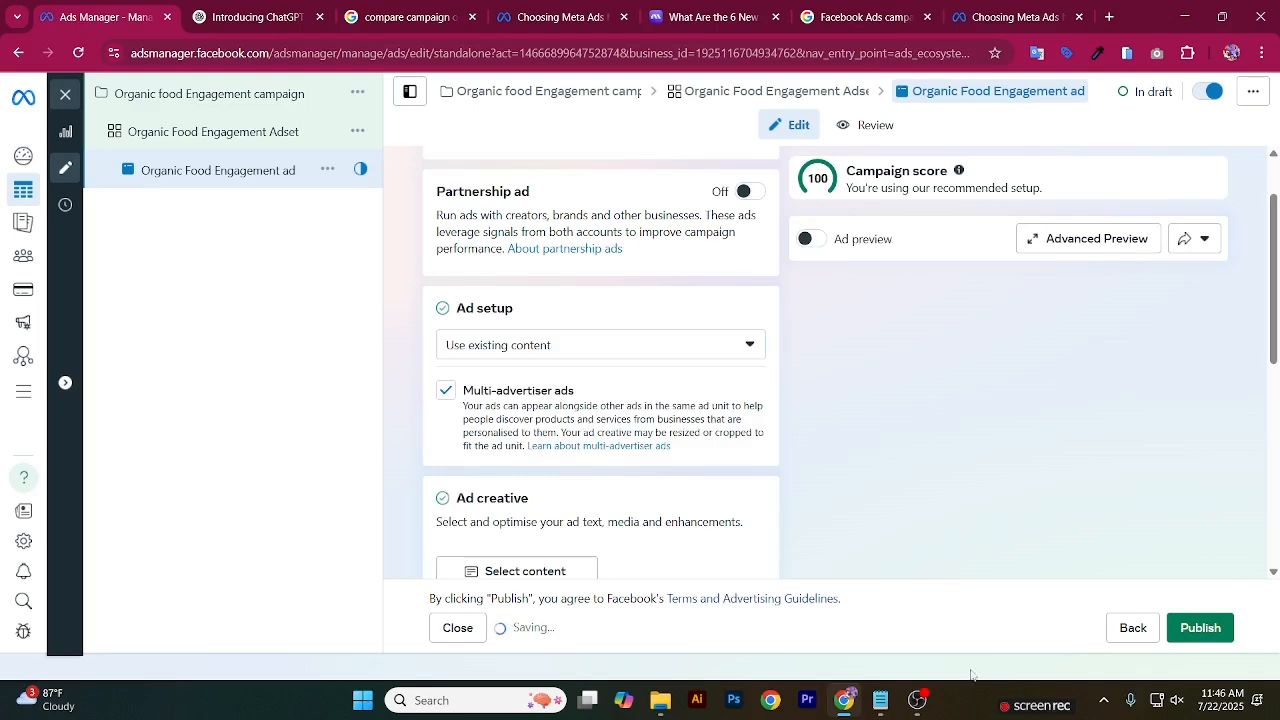
{"action": "left_click", "coordinate": [917, 700]}
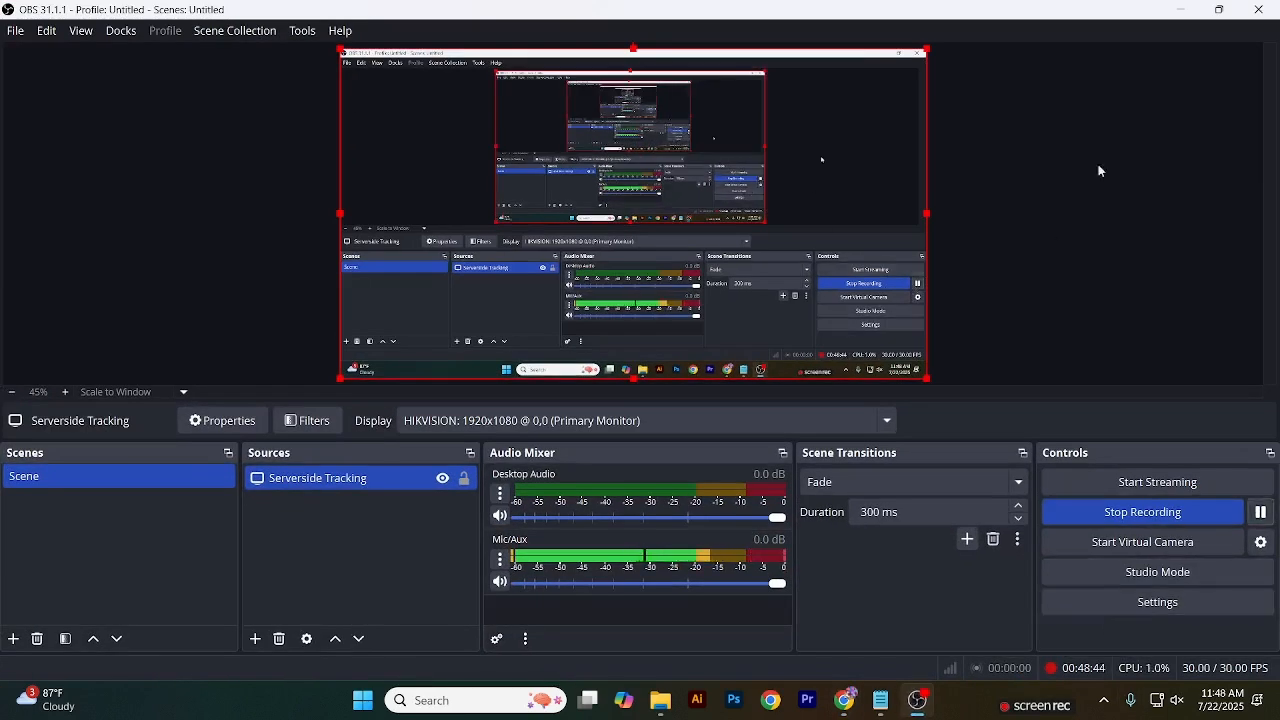
{"action": "left_click_drag", "start_coordinate": [1194, 14], "coordinate": [1170, 35]}
{"action": "left_click", "coordinate": [1170, 35]}
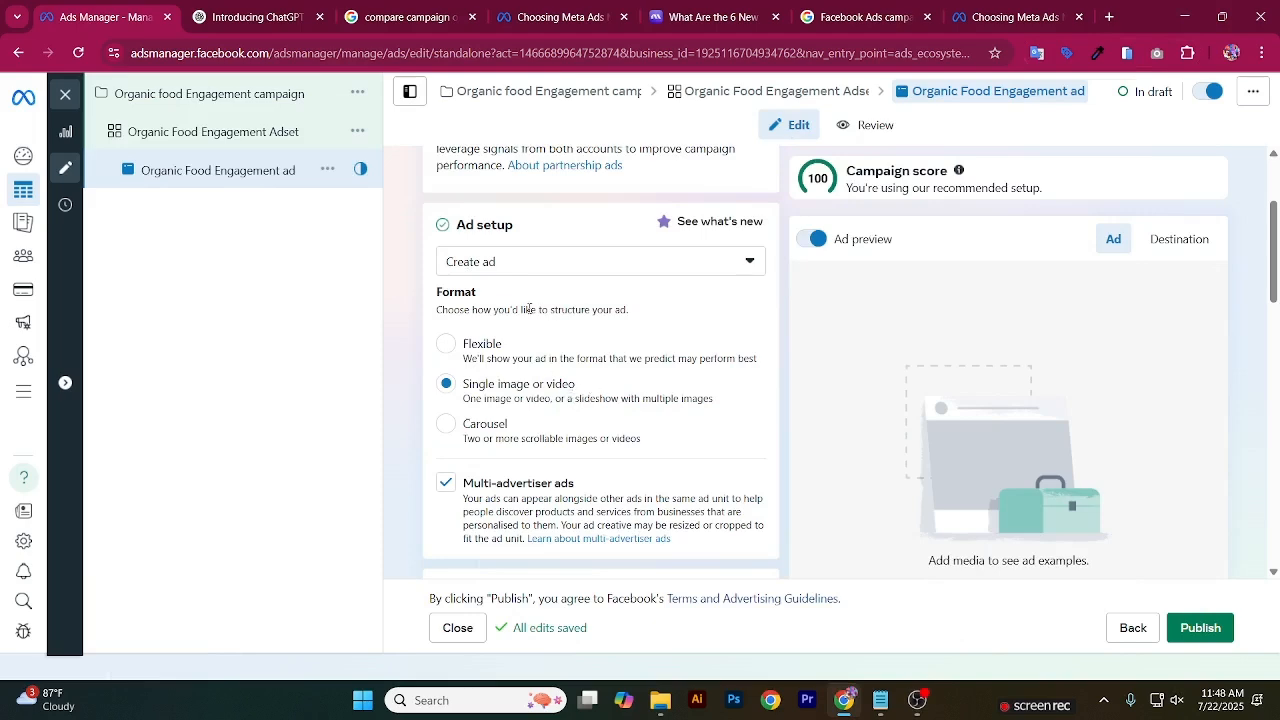
Switch the ad setup to Use existing content and select the Facebook post "Welcome to Reza Vision" as the ad's content
{"action": "left_click", "coordinate": [535, 268]}
{"action": "left_click", "coordinate": [525, 330]}
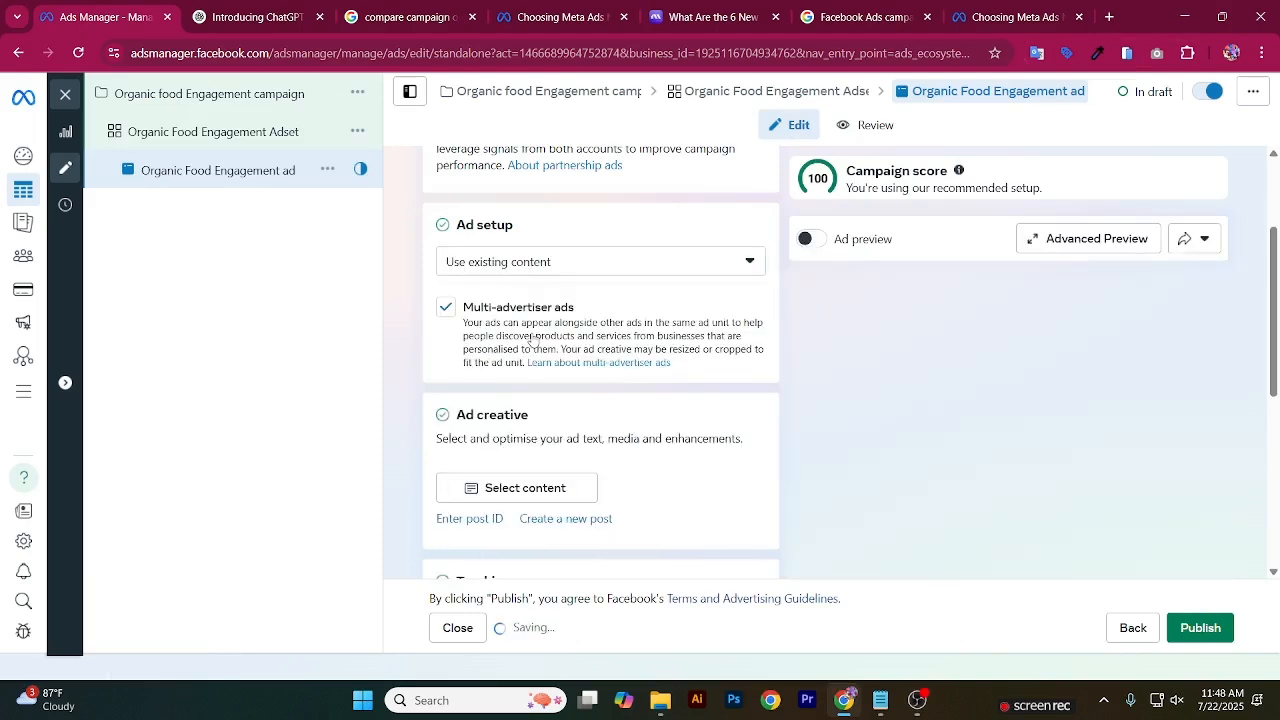
{"action": "scroll", "coordinate": [525, 330], "scroll_direction": "down", "scroll_amount": 3}
{"action": "left_click", "coordinate": [508, 240]}
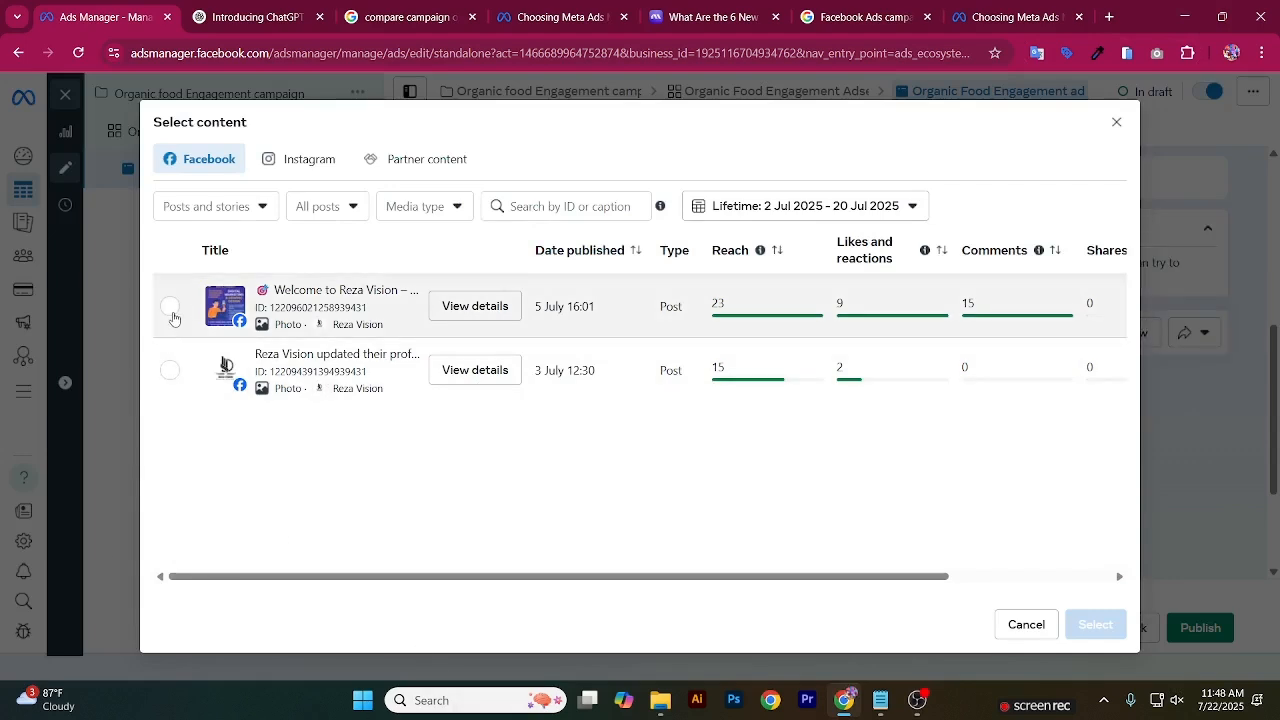
{"action": "left_click", "coordinate": [171, 310]}
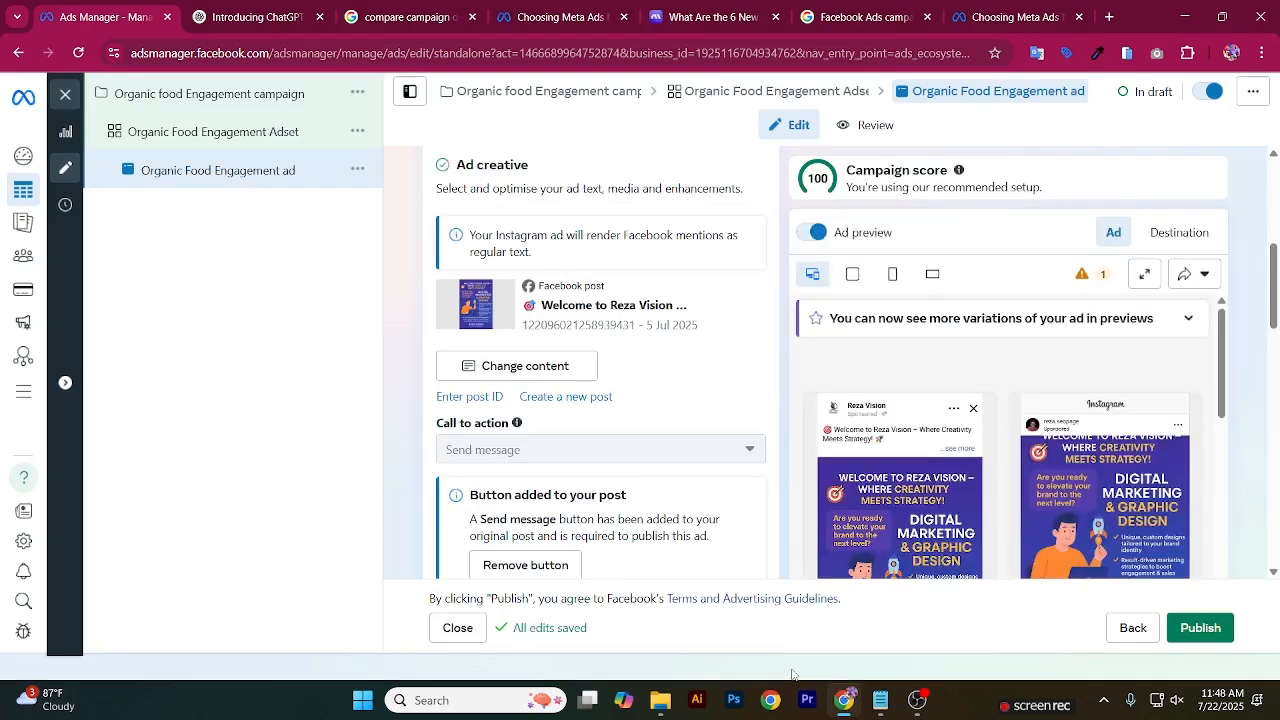
Check the ad previews and delivery warning, and open the Audience Network rewarded videos placement for editing
{"action": "scroll", "coordinate": [1023, 535], "scroll_direction": "down", "scroll_amount": 5}
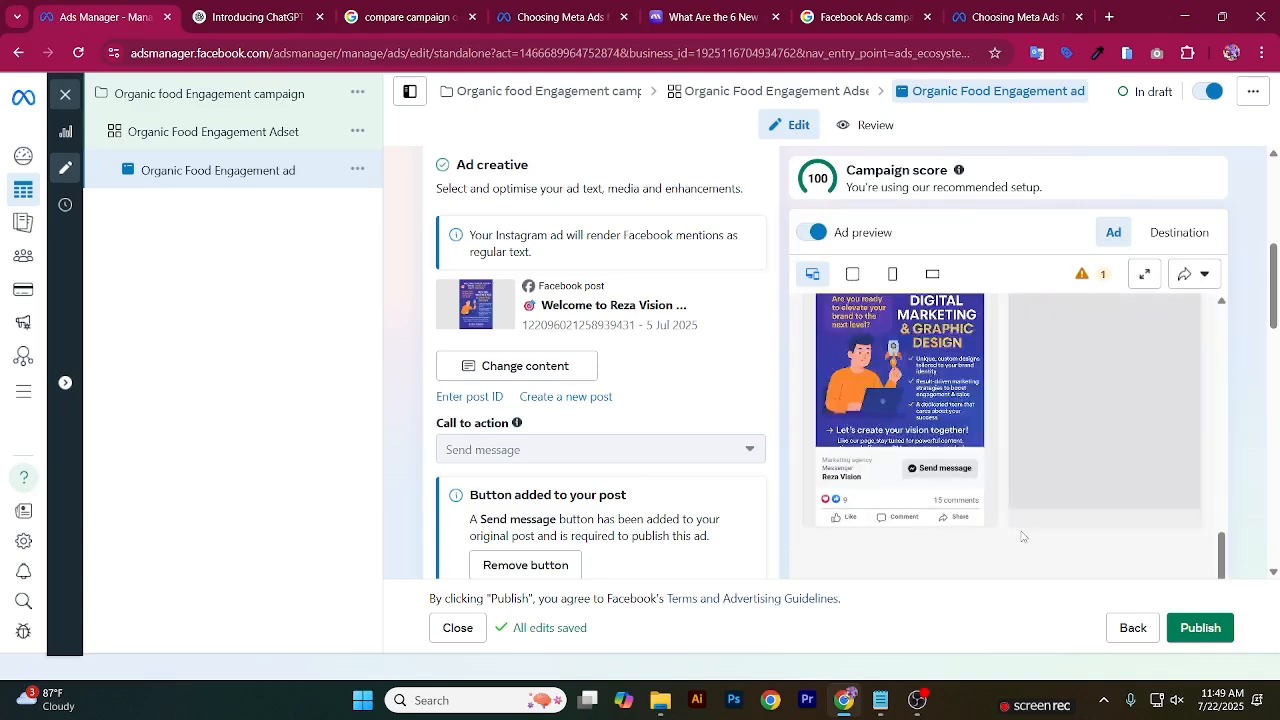
{"action": "scroll", "coordinate": [1022, 537], "scroll_direction": "down", "scroll_amount": 2}
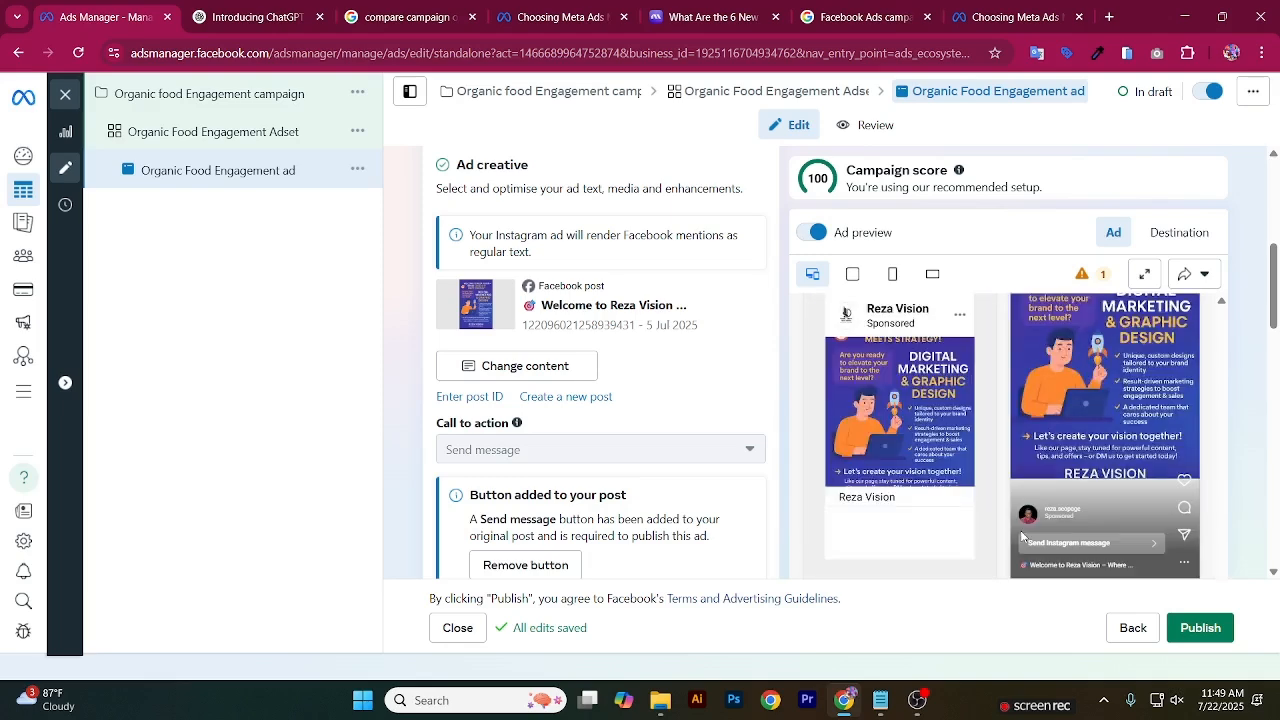
{"action": "scroll", "coordinate": [1022, 537], "scroll_direction": "down", "scroll_amount": 3}
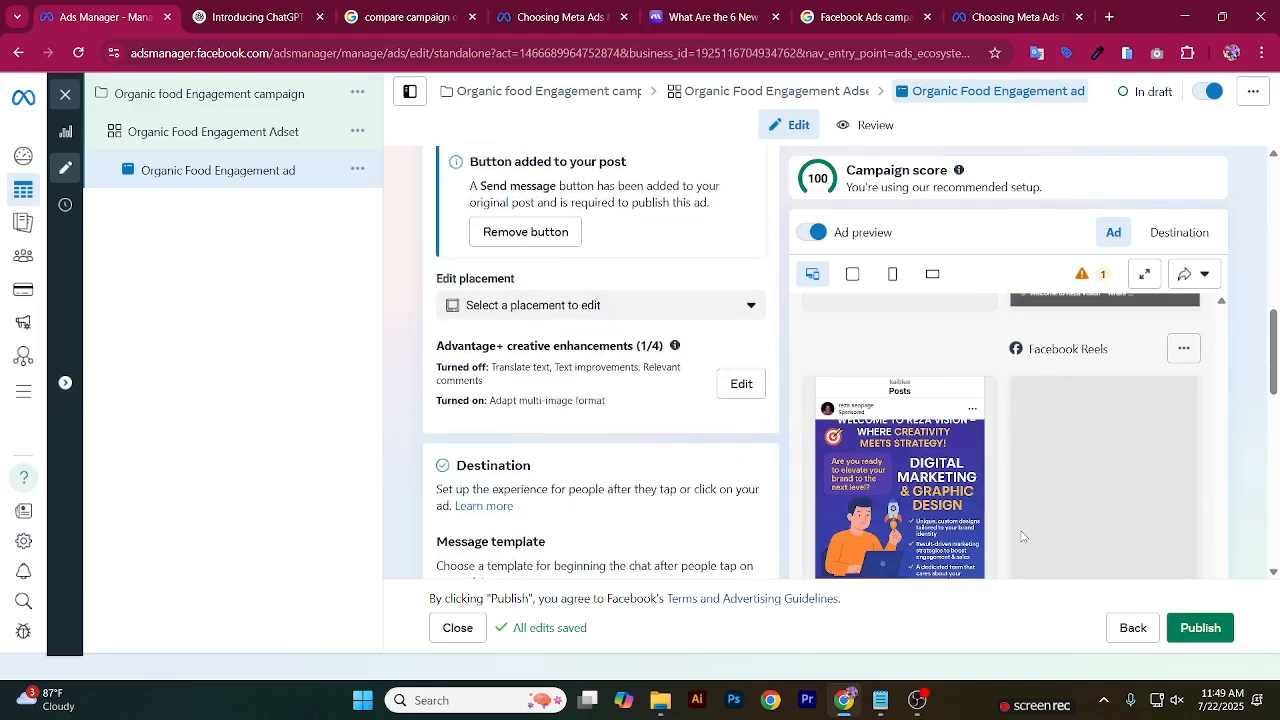
{"action": "scroll", "coordinate": [1022, 537], "scroll_direction": "up", "scroll_amount": 5}
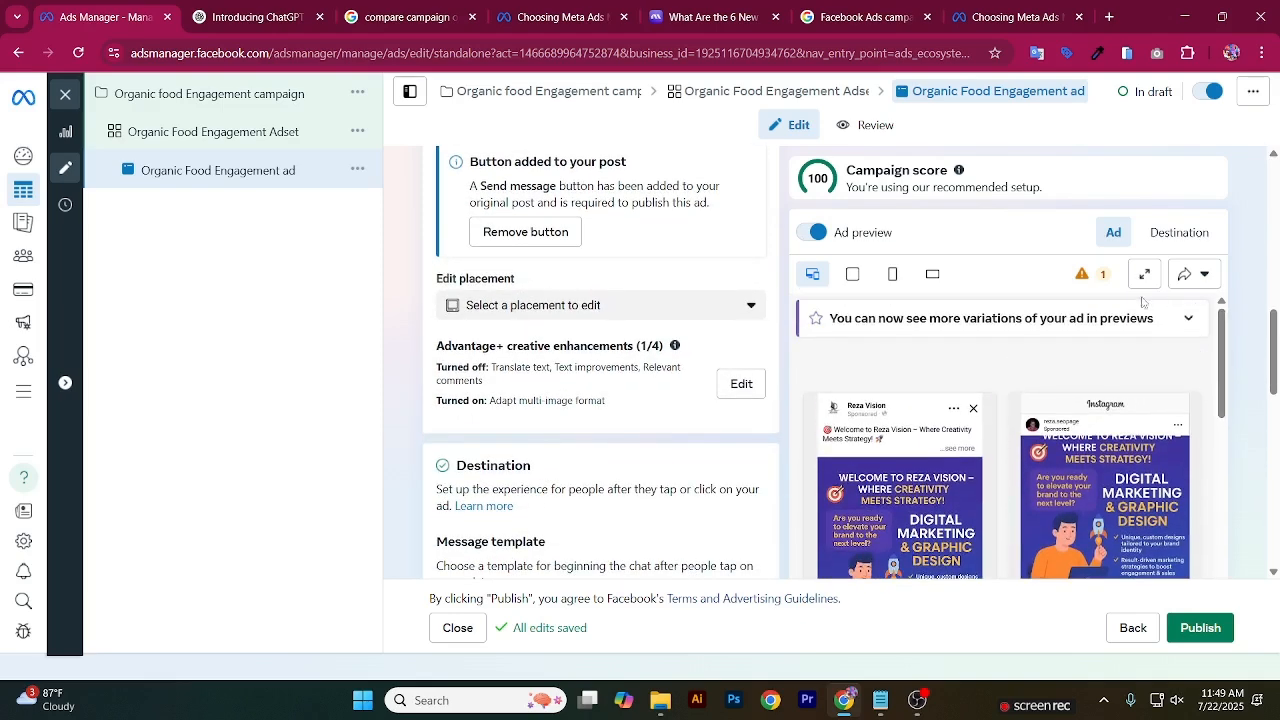
{"action": "left_click", "coordinate": [1100, 276]}
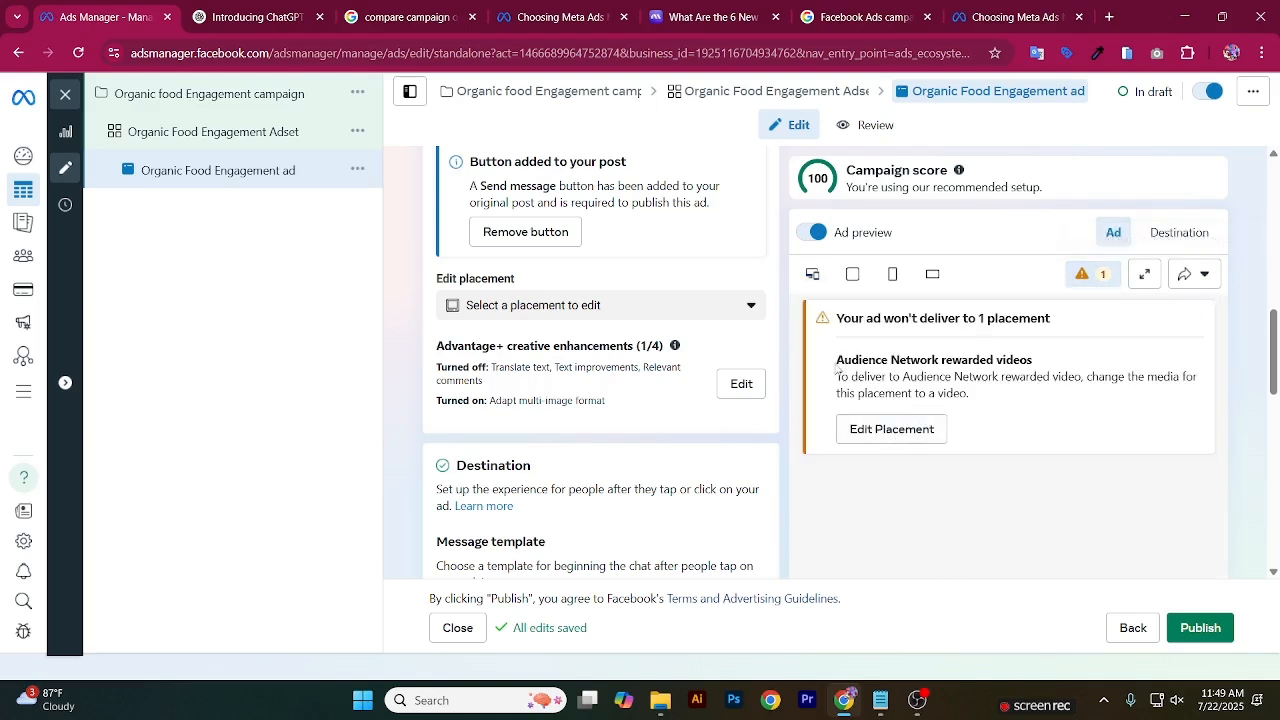
{"action": "left_click_drag", "start_coordinate": [836, 364], "coordinate": [1052, 360]}
{"action": "left_click", "coordinate": [930, 428]}
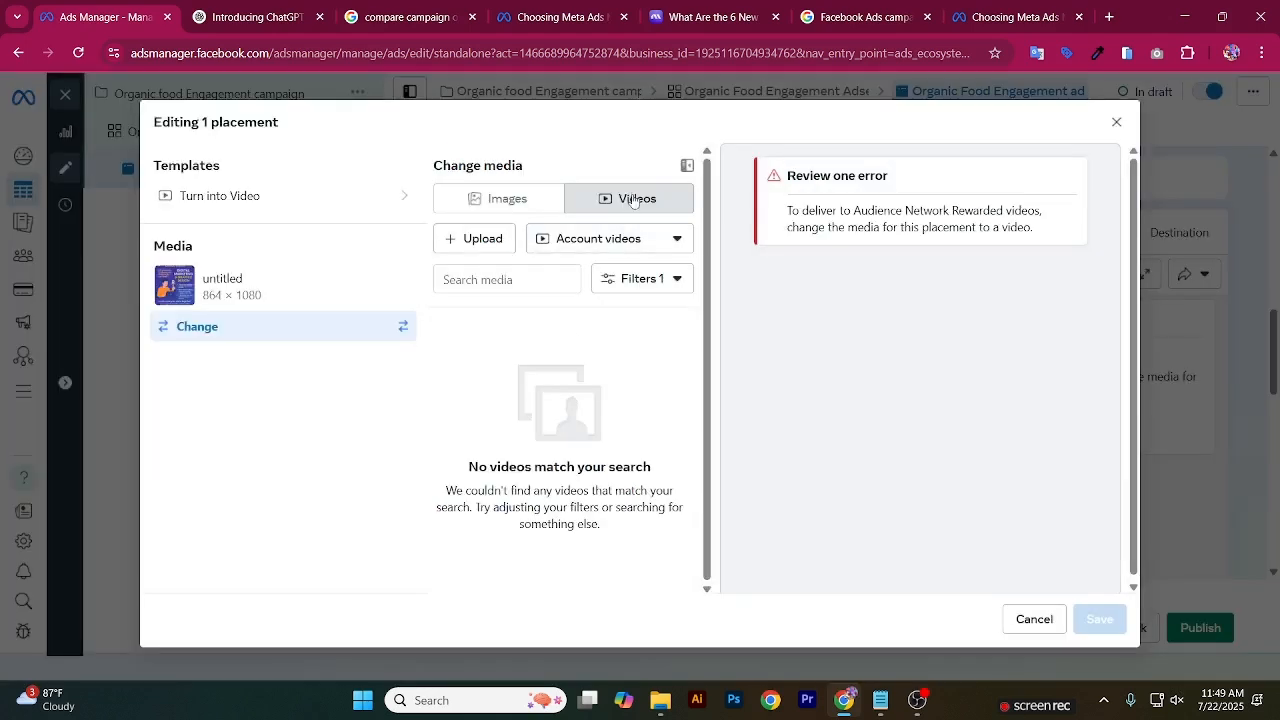
Upload Untitled design (1).mp4 from Downloads as the Audience Network rewarded videos media and save the placement
{"action": "left_click", "coordinate": [462, 238]}
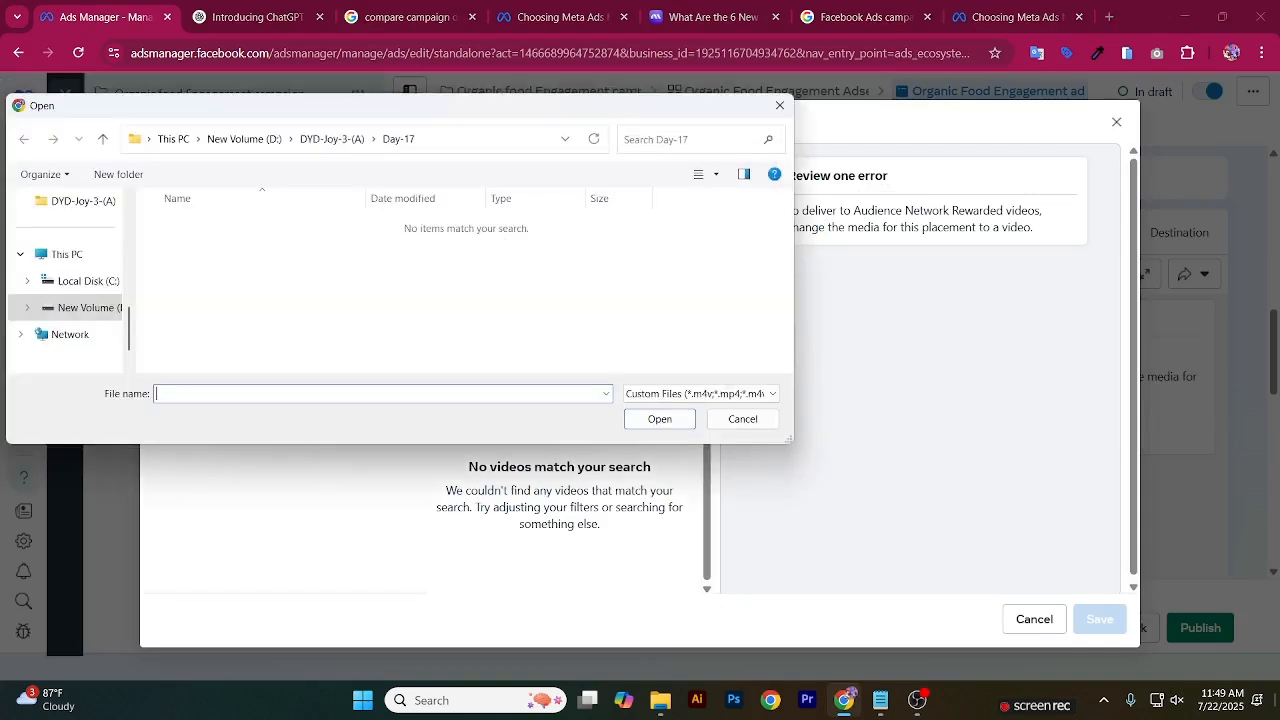
{"action": "left_click", "coordinate": [67, 254]}
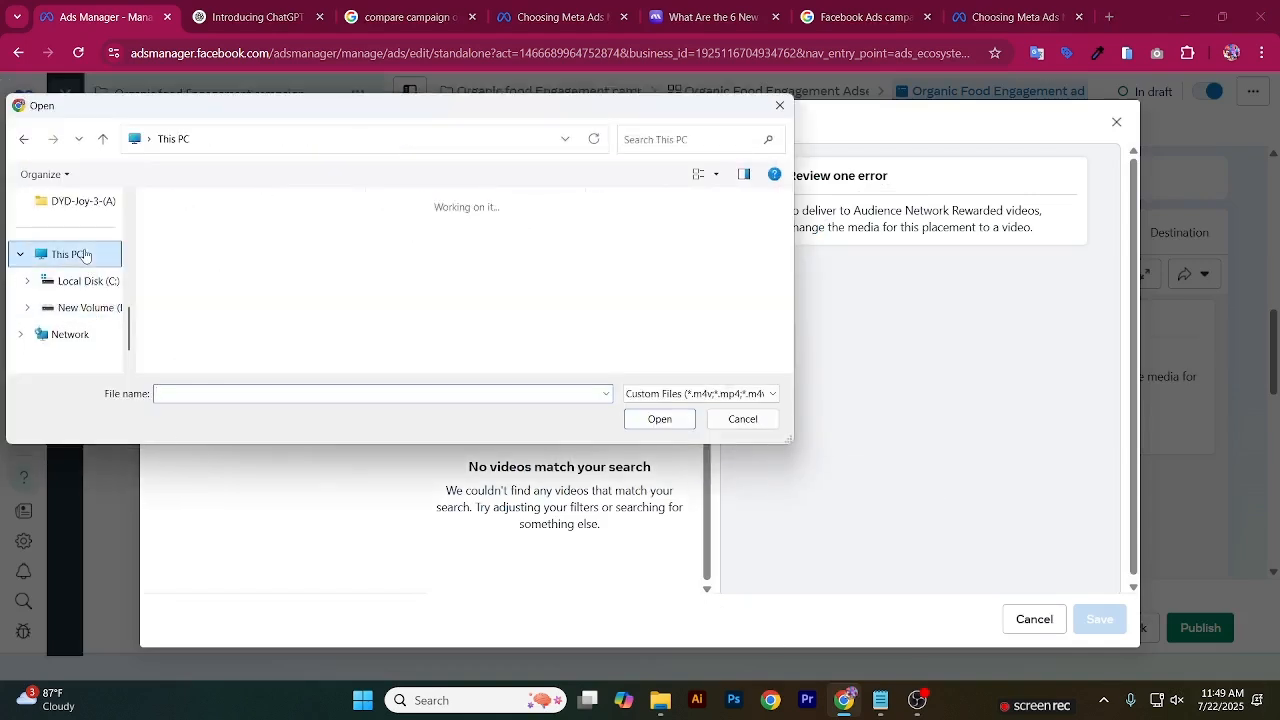
{"action": "scroll", "coordinate": [67, 285], "scroll_direction": "up", "scroll_amount": 5}
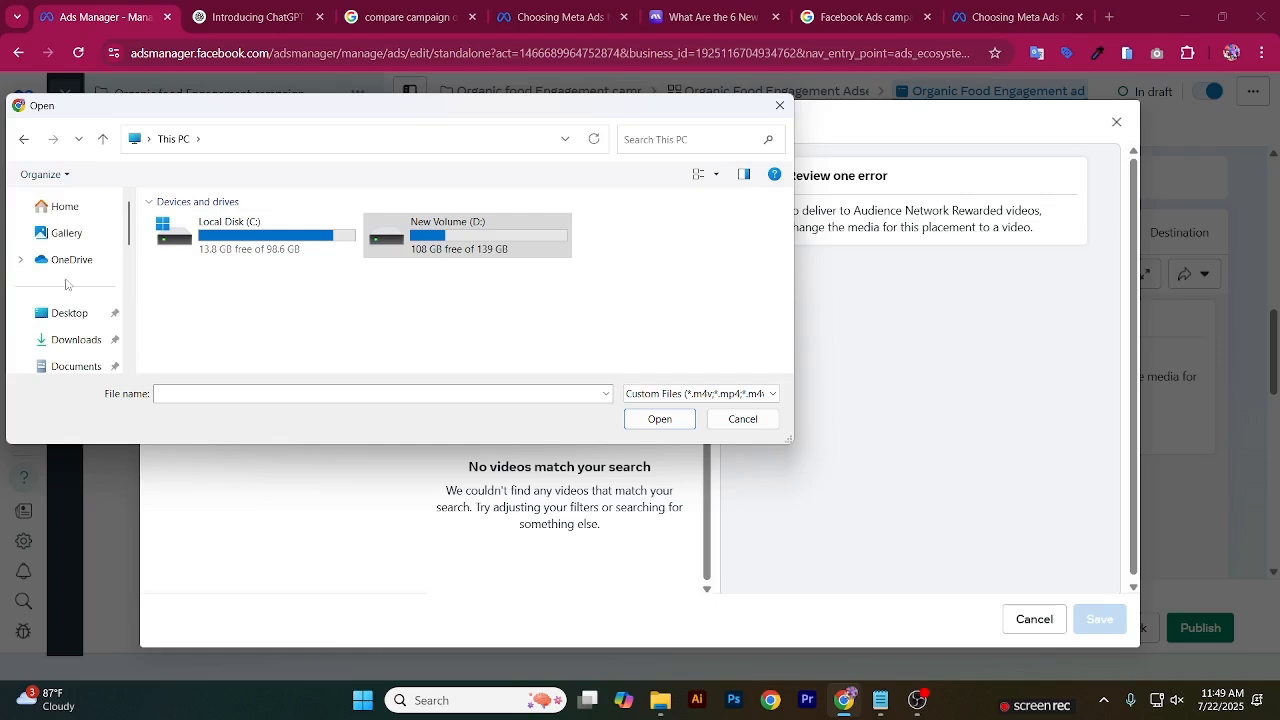
{"action": "left_click", "coordinate": [71, 342]}
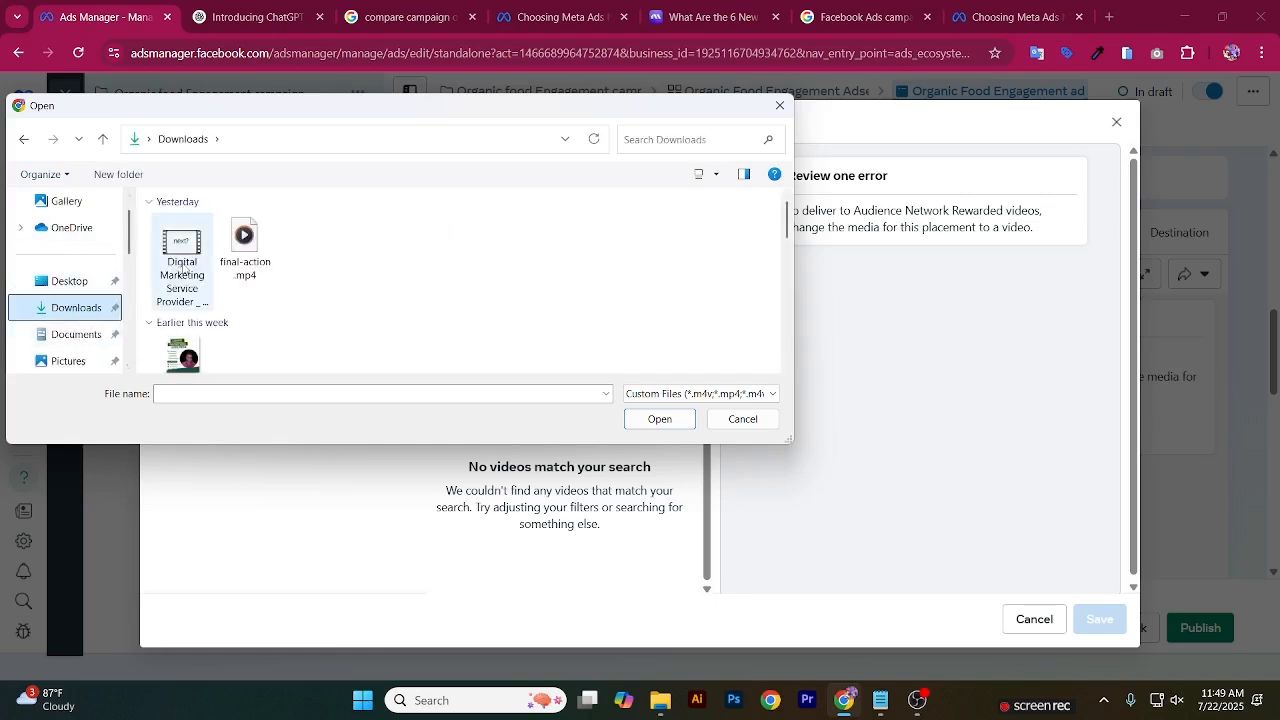
{"action": "scroll", "coordinate": [200, 275], "scroll_direction": "down", "scroll_amount": 1}
{"action": "left_click", "coordinate": [180, 300]}
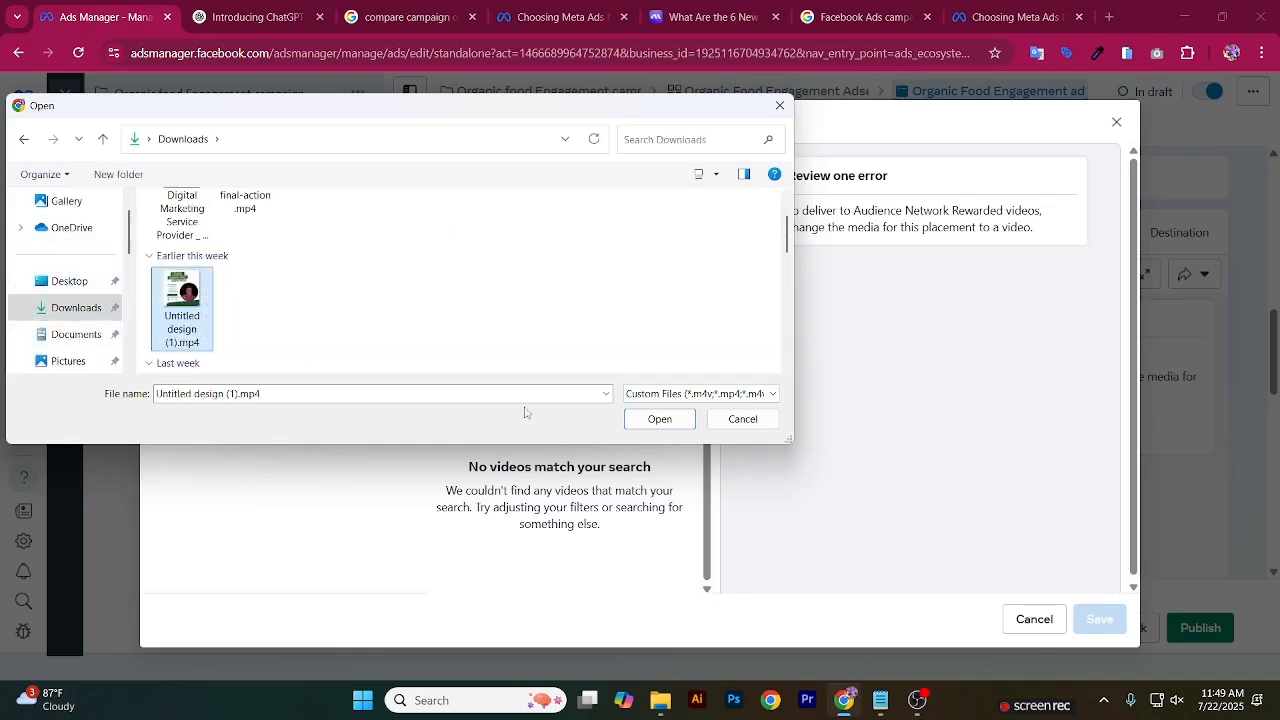
{"action": "left_click", "coordinate": [659, 420]}
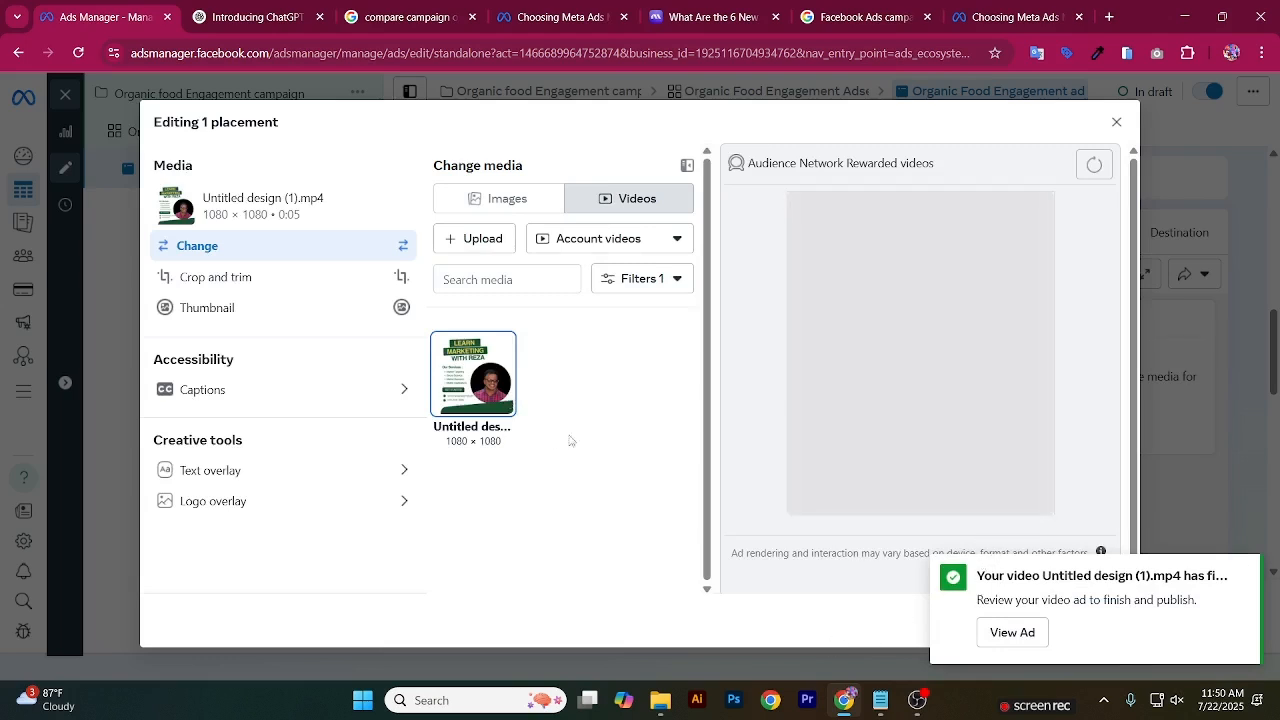
{"action": "left_click", "coordinate": [1242, 571]}
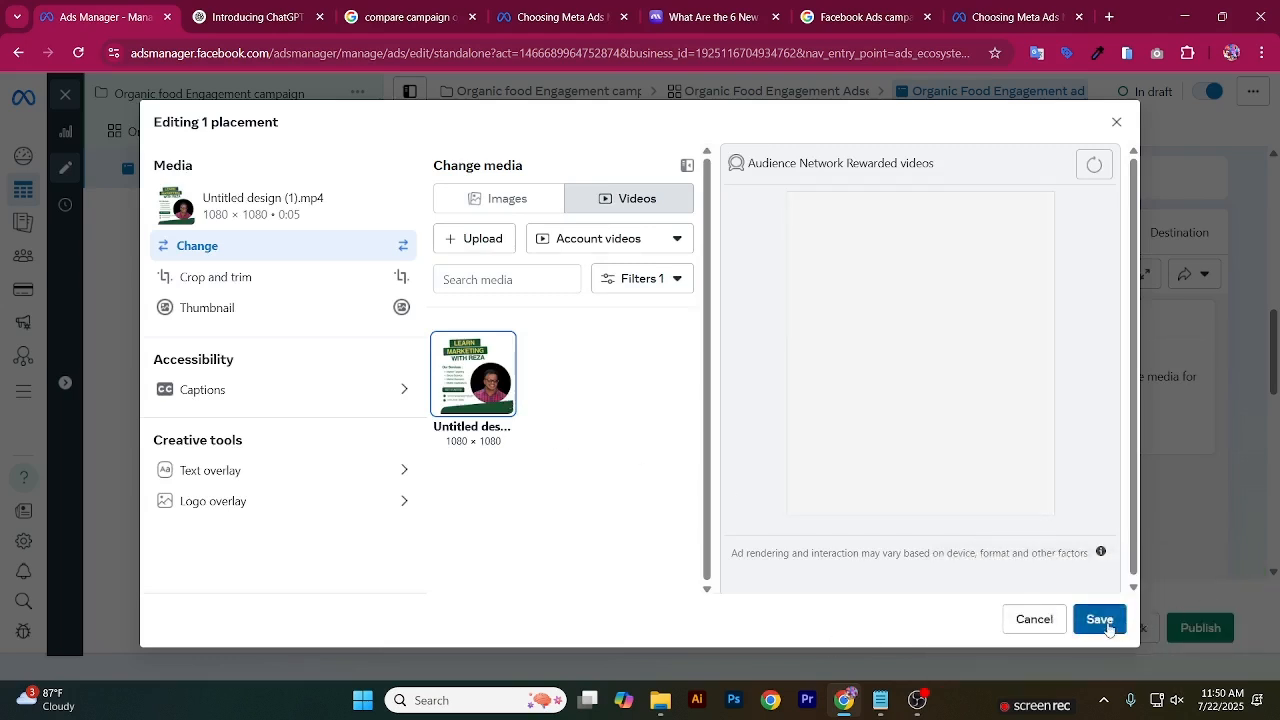
{"action": "left_click", "coordinate": [1098, 620]}
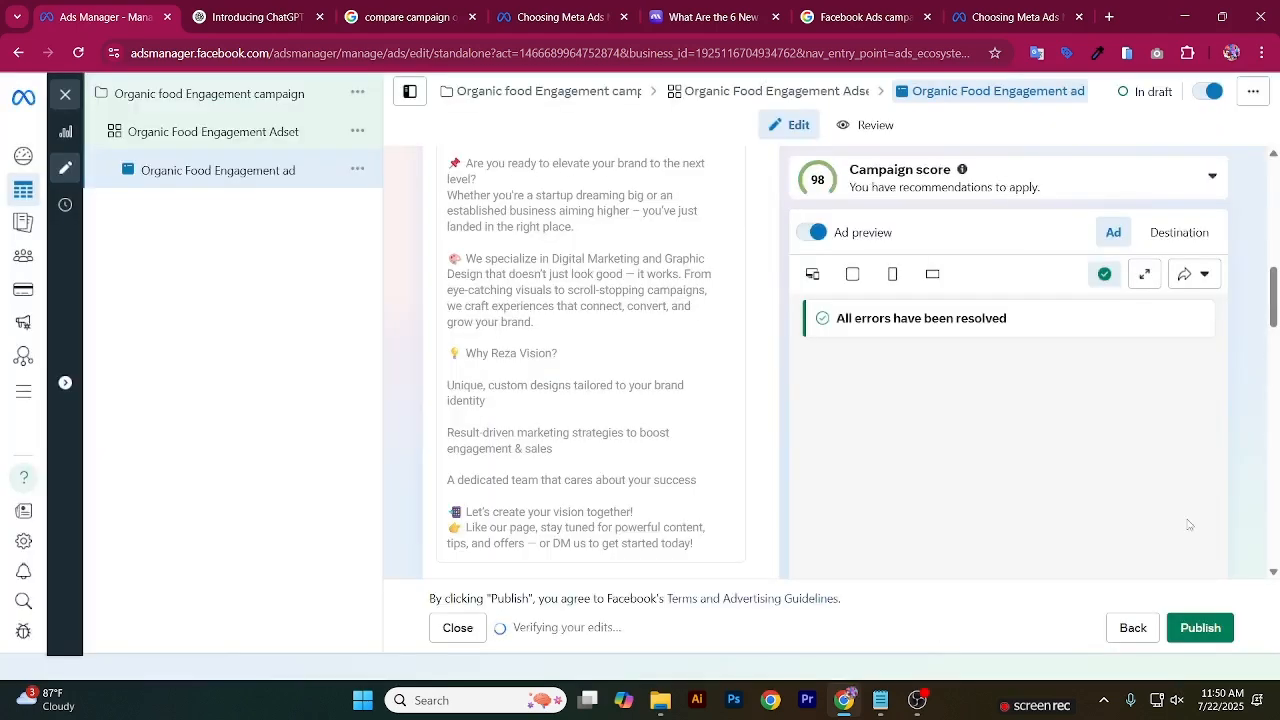
Review the ad's primary text, creative enhancements, destination, tracking and call-to-action sections
{"action": "scroll", "coordinate": [1104, 438], "scroll_direction": "down", "scroll_amount": 1}
{"action": "scroll", "coordinate": [812, 467], "scroll_direction": "down", "scroll_amount": 10}
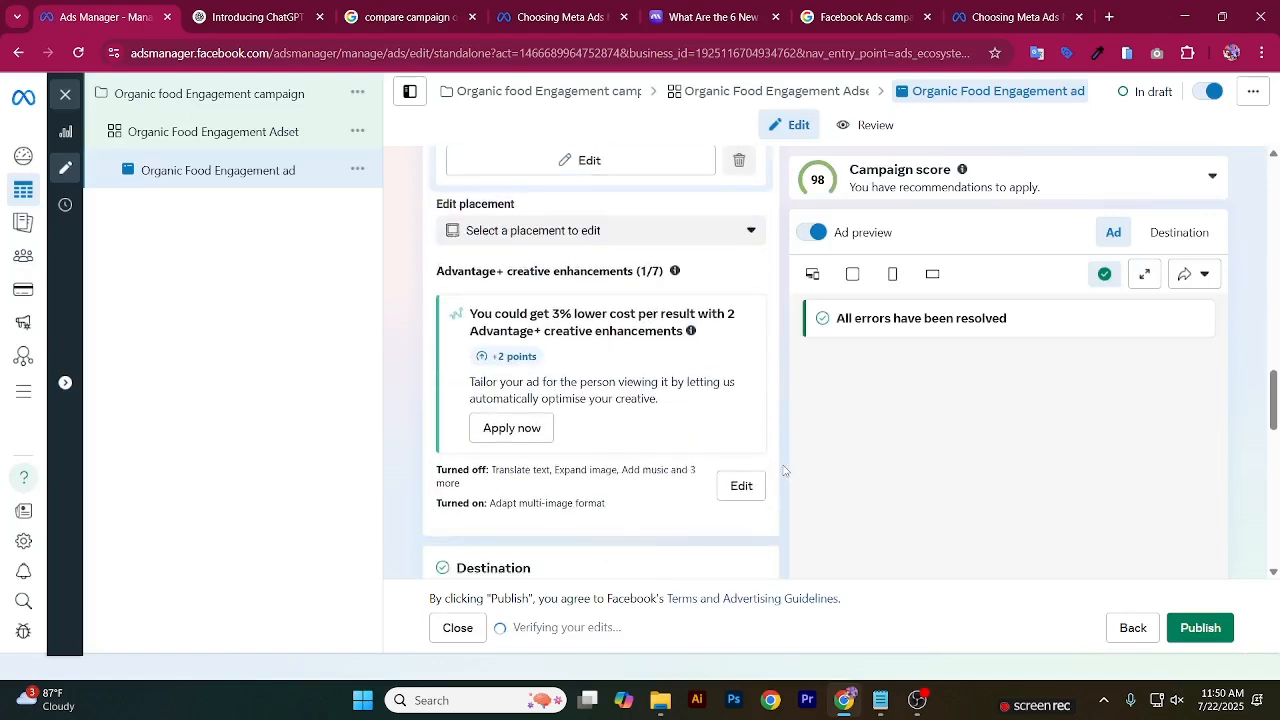
{"action": "scroll", "coordinate": [785, 471], "scroll_direction": "down", "scroll_amount": 2}
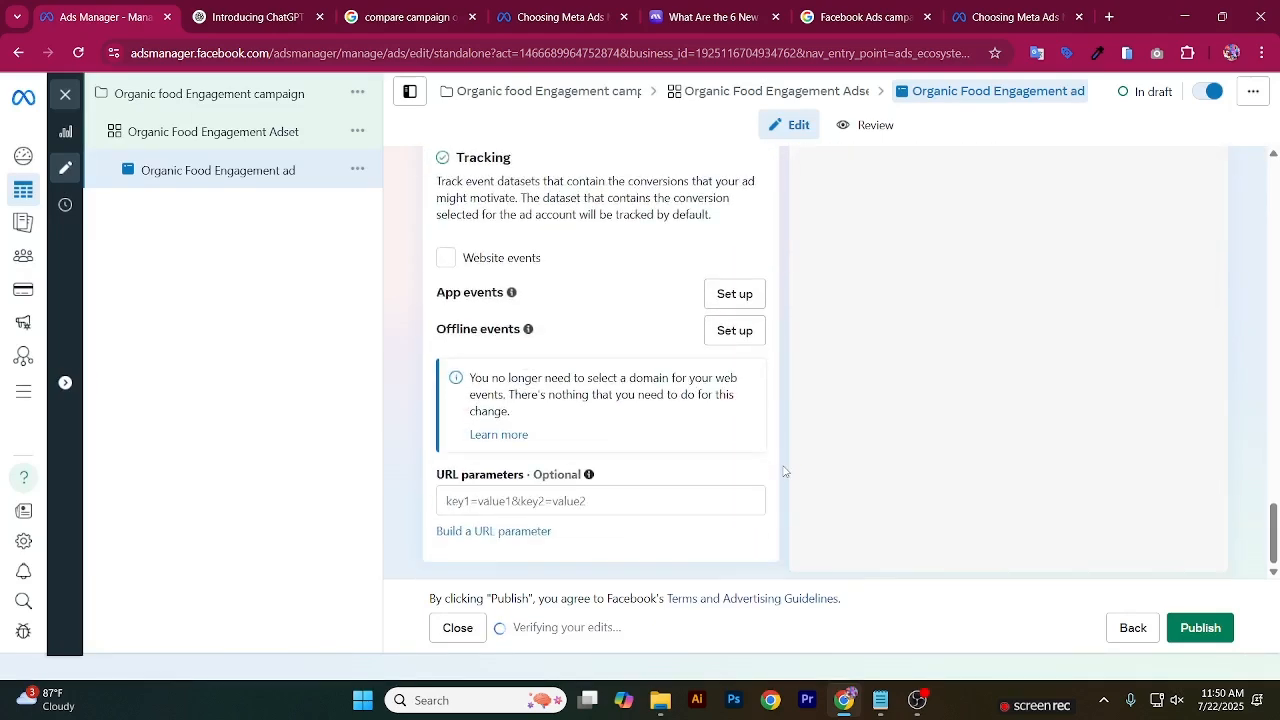
{"action": "scroll", "coordinate": [785, 472], "scroll_direction": "up", "scroll_amount": 2}
{"action": "scroll", "coordinate": [784, 471], "scroll_direction": "up", "scroll_amount": 8}
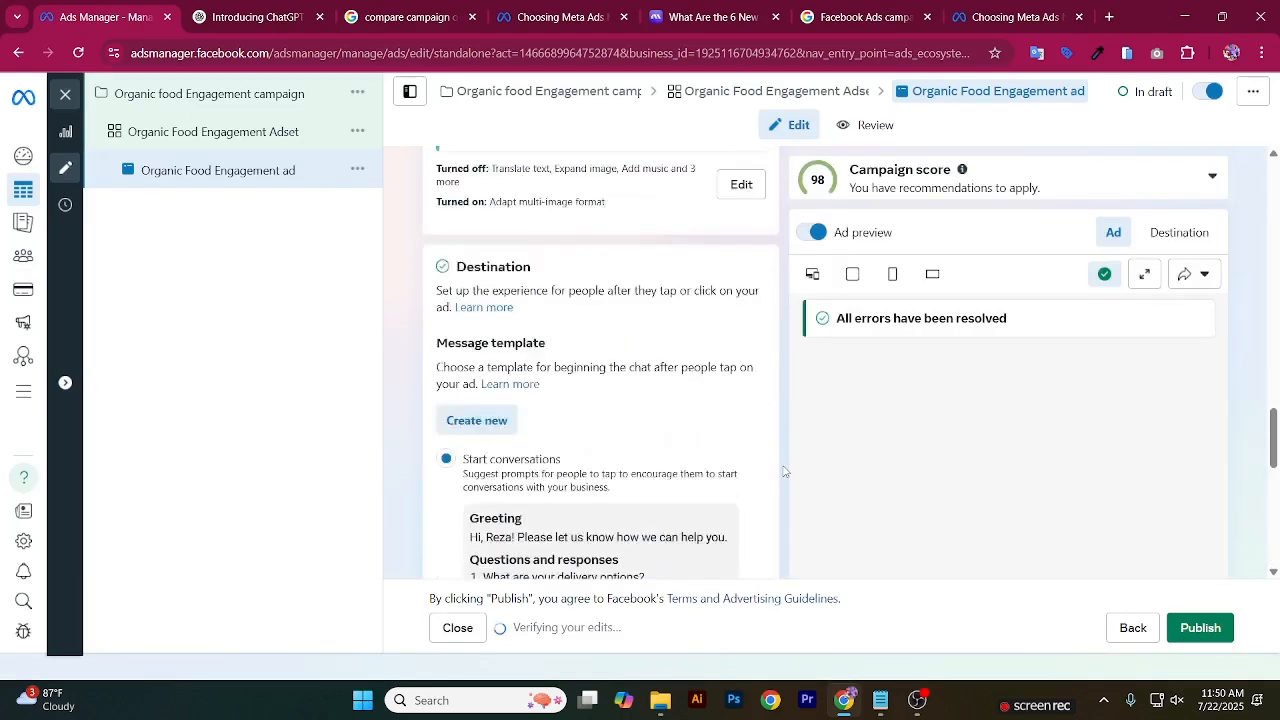
{"action": "scroll", "coordinate": [784, 471], "scroll_direction": "up", "scroll_amount": 8}
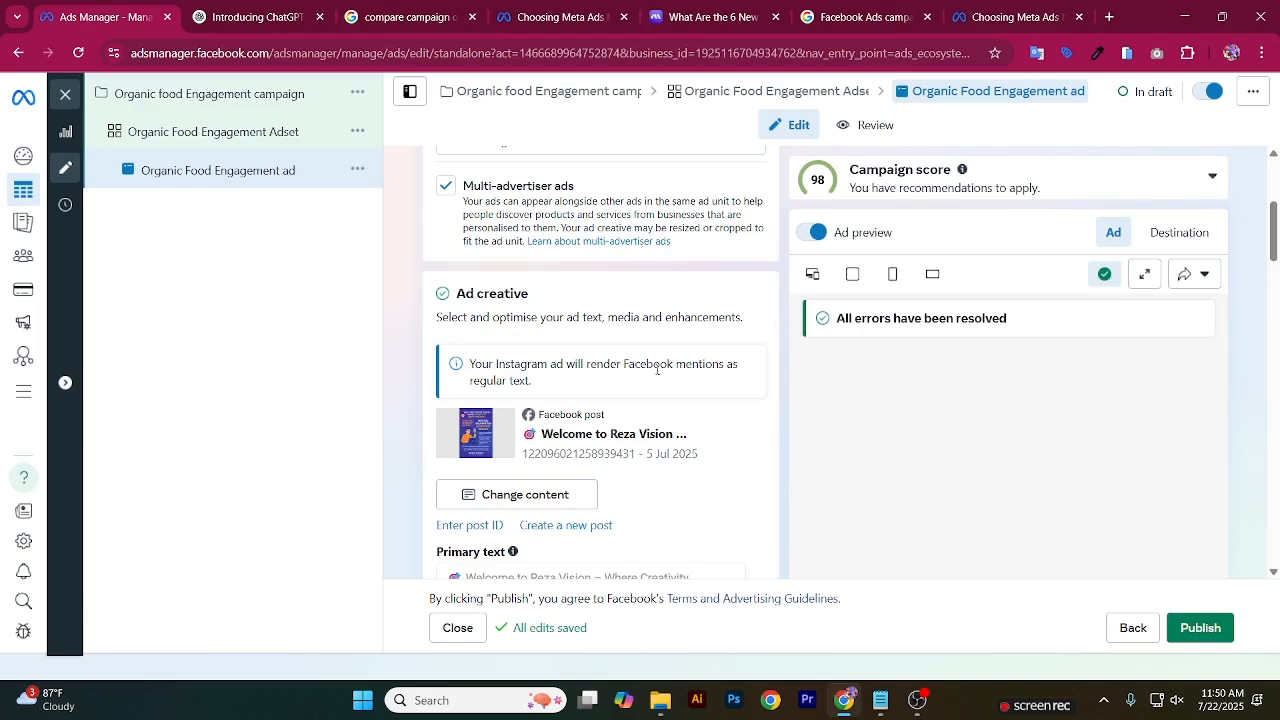
{"action": "scroll", "coordinate": [655, 378], "scroll_direction": "down", "scroll_amount": 5}
{"action": "scroll", "coordinate": [651, 385], "scroll_direction": "down", "scroll_amount": 3}
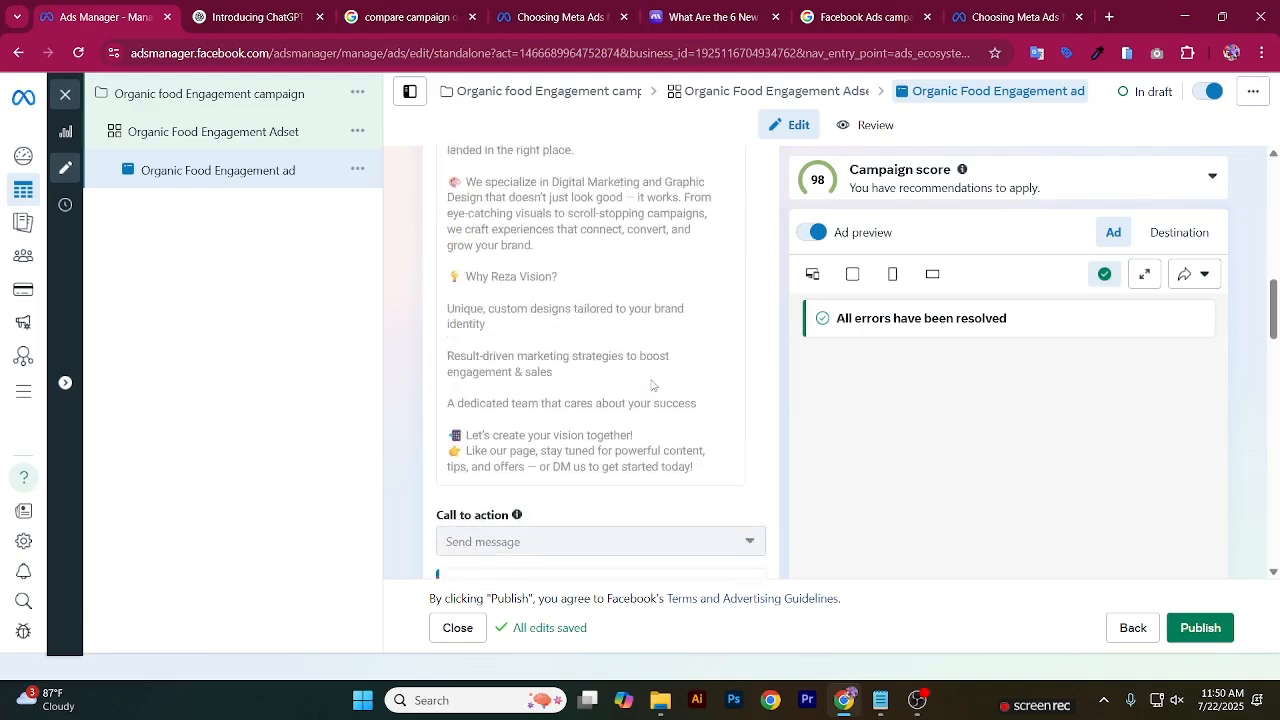
{"action": "scroll", "coordinate": [651, 385], "scroll_direction": "down", "scroll_amount": 1}
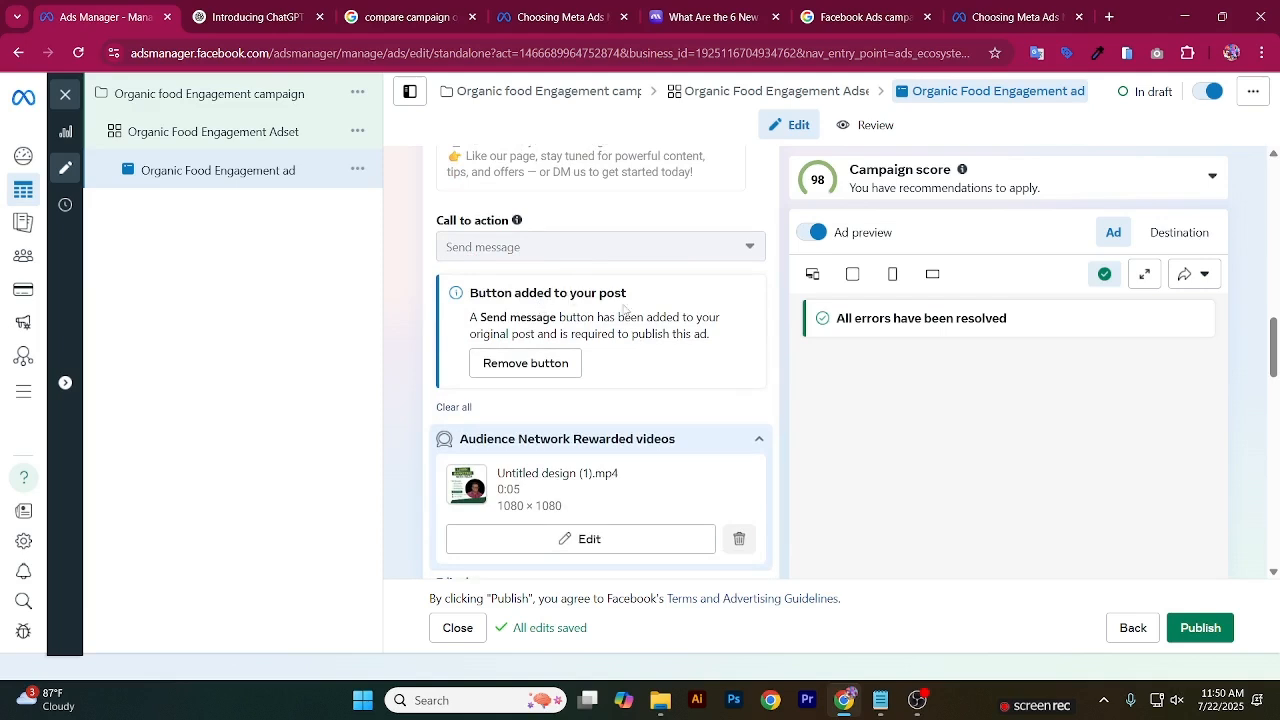
Remove the button from the post, and add it back by choosing Send message as the call to action and updating the post
{"action": "left_click", "coordinate": [512, 372]}
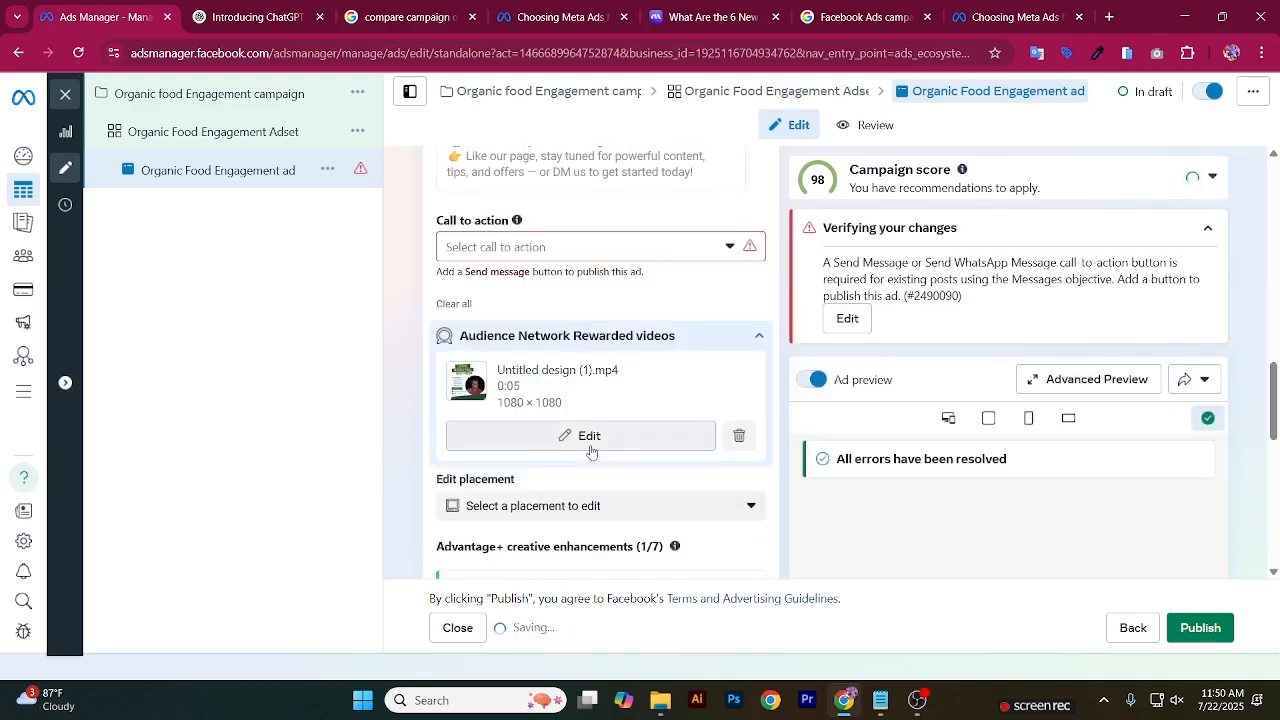
{"action": "left_click", "coordinate": [722, 248]}
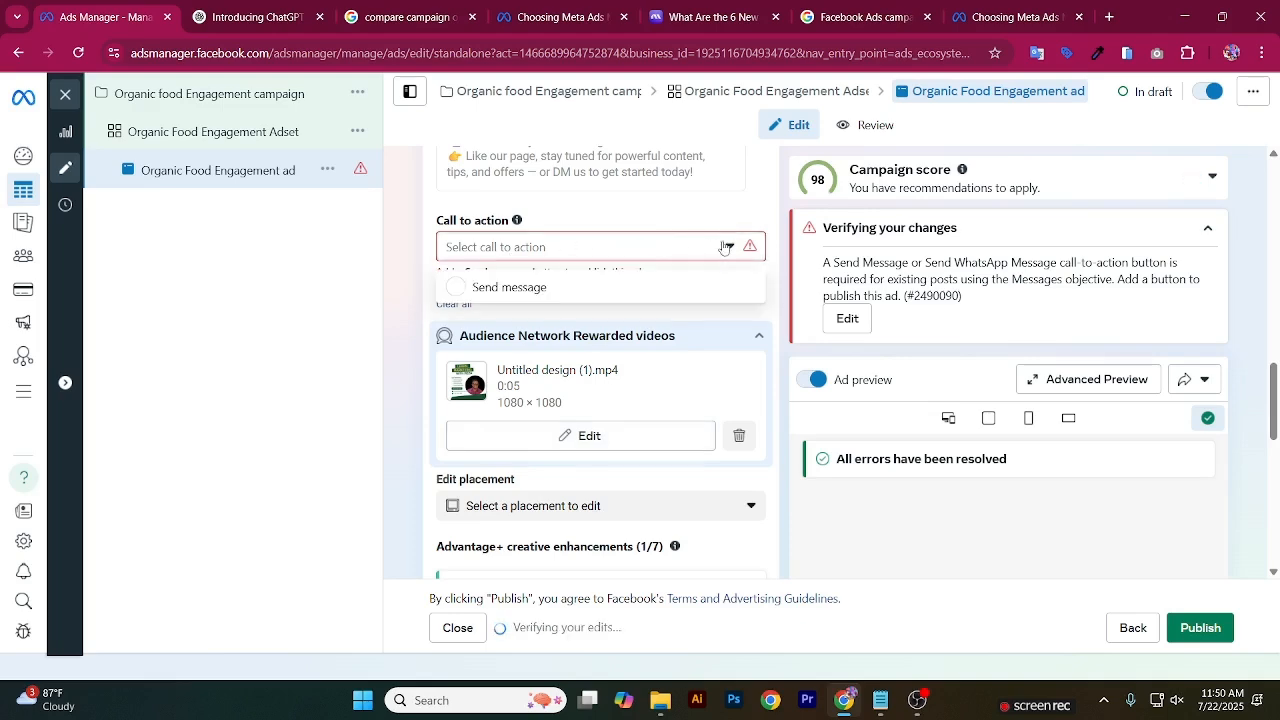
{"action": "left_click", "coordinate": [500, 287]}
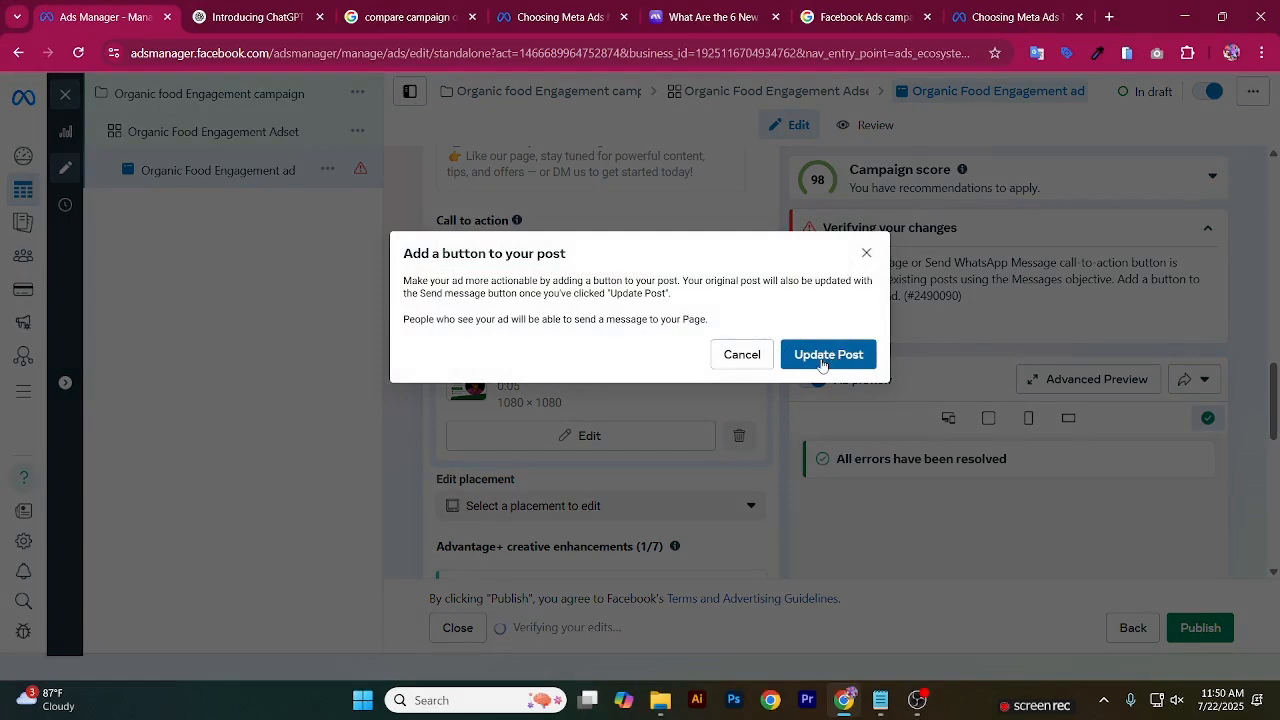
{"action": "left_click", "coordinate": [829, 356]}
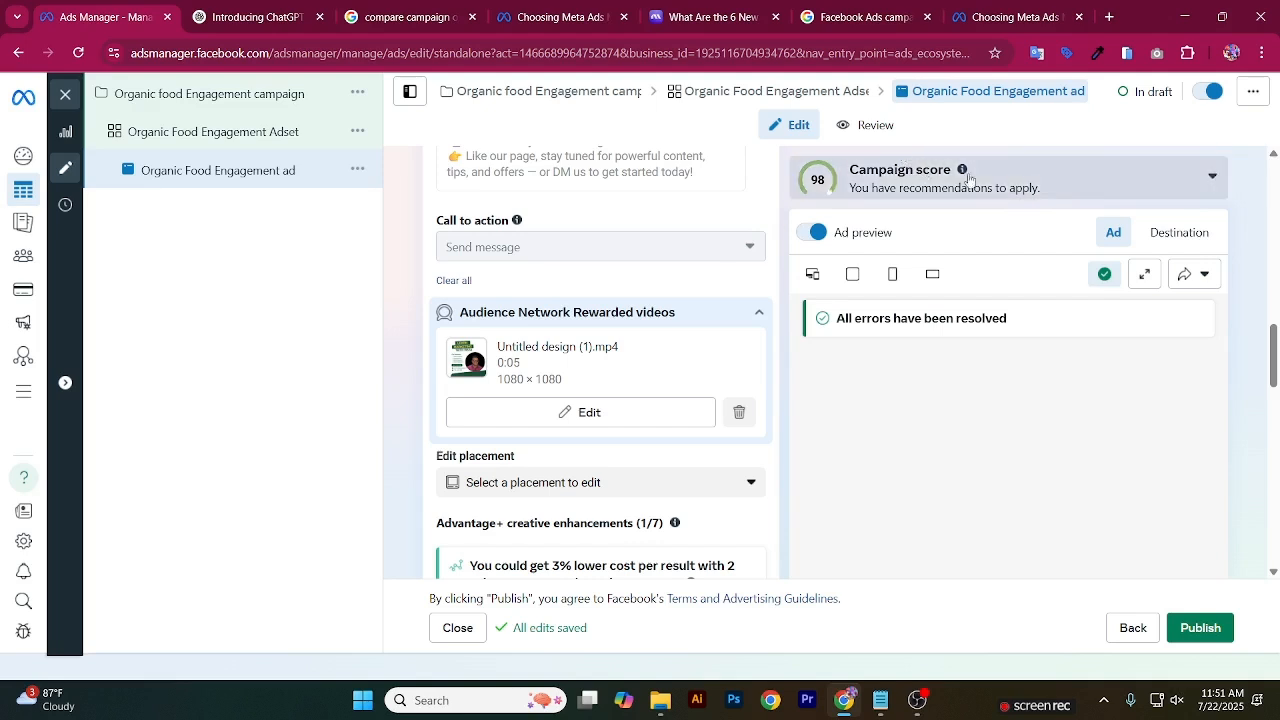
Expand the campaign score recommendations and examine the suggested Advantage+ creative enhancements
{"action": "left_click", "coordinate": [1217, 191]}
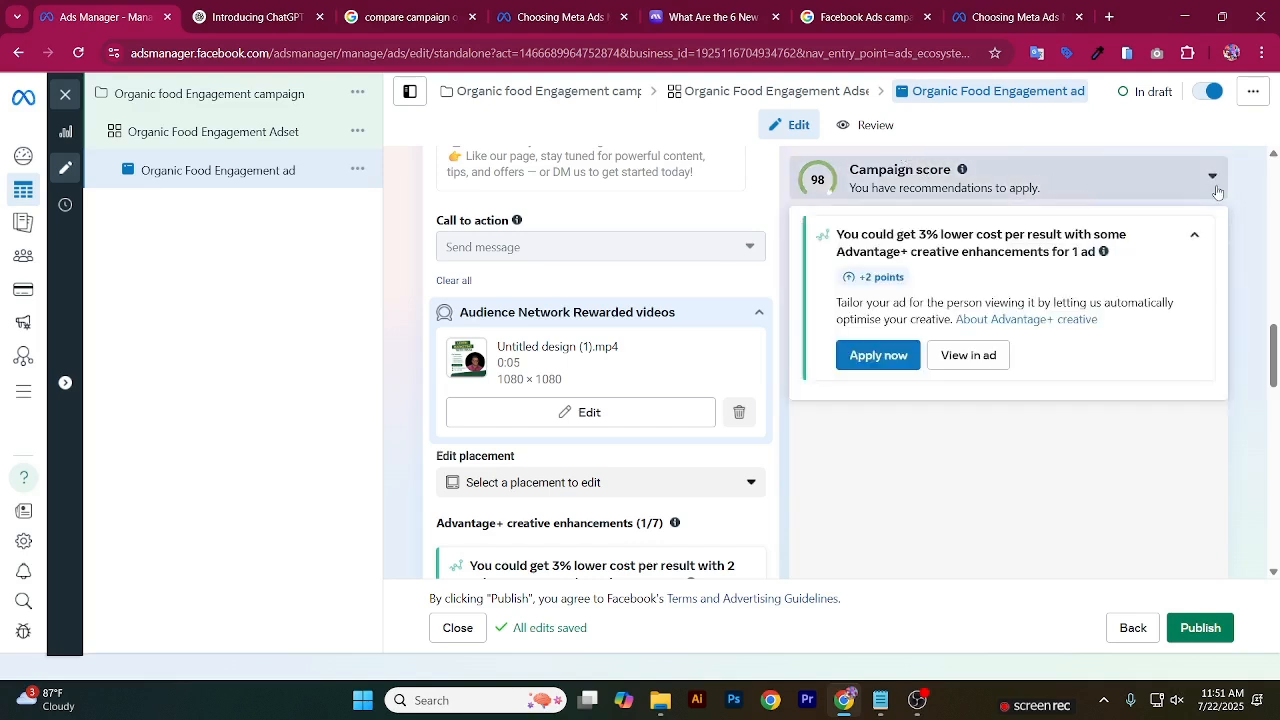
{"action": "left_click_drag", "start_coordinate": [908, 280], "coordinate": [849, 277]}
{"action": "left_click", "coordinate": [1036, 280]}
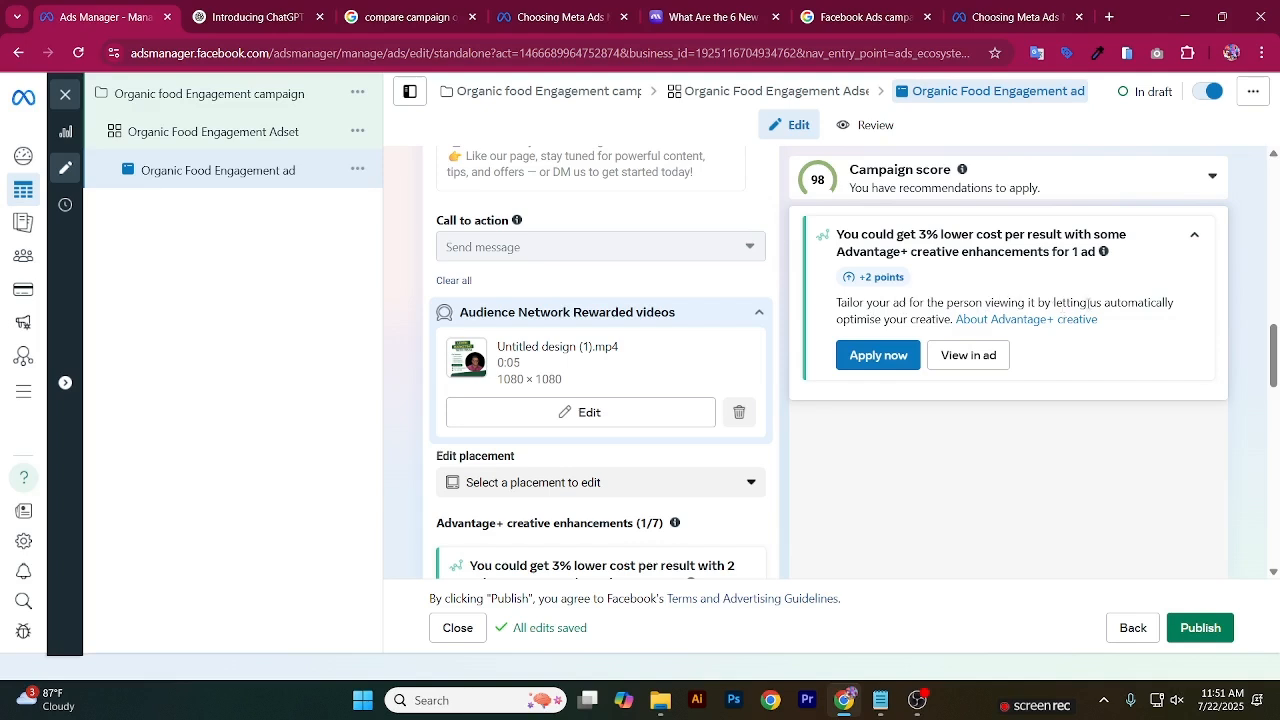
Apply the recommended Advantage+ creative enhancements to the ad and check which placement groups are available to edit
{"action": "left_click", "coordinate": [905, 358]}
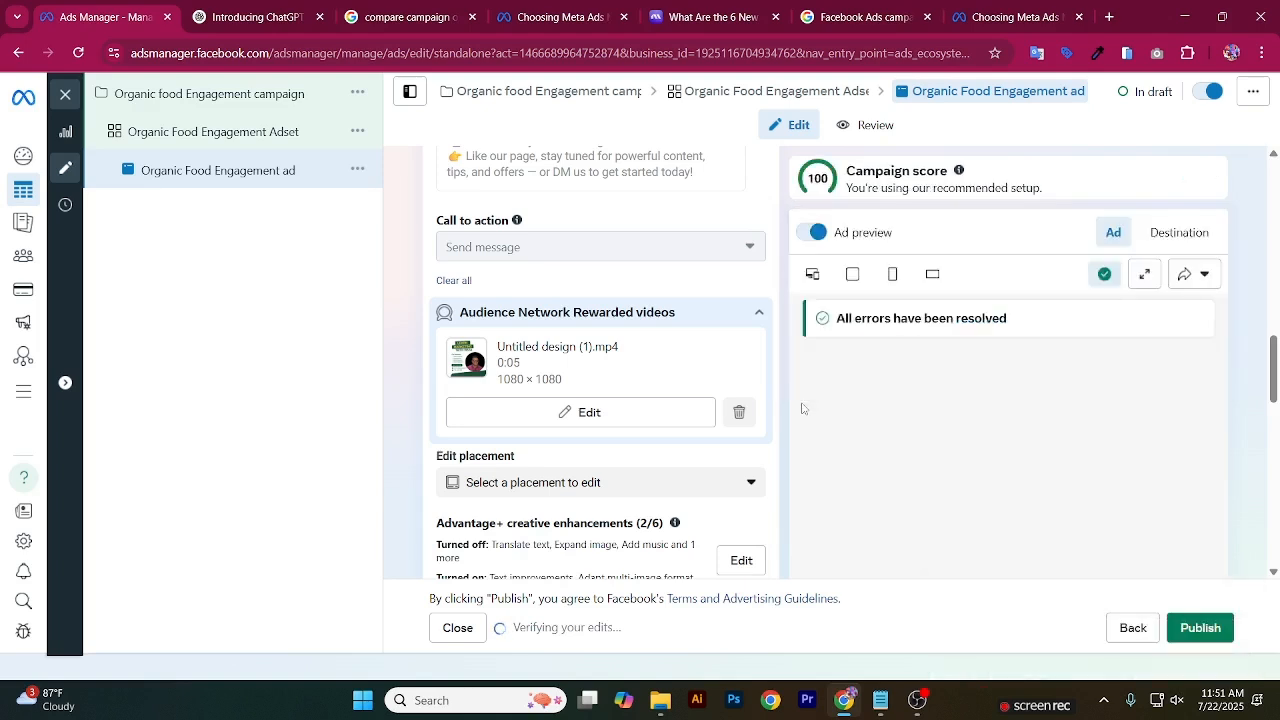
{"action": "scroll", "coordinate": [634, 378], "scroll_direction": "down", "scroll_amount": 3}
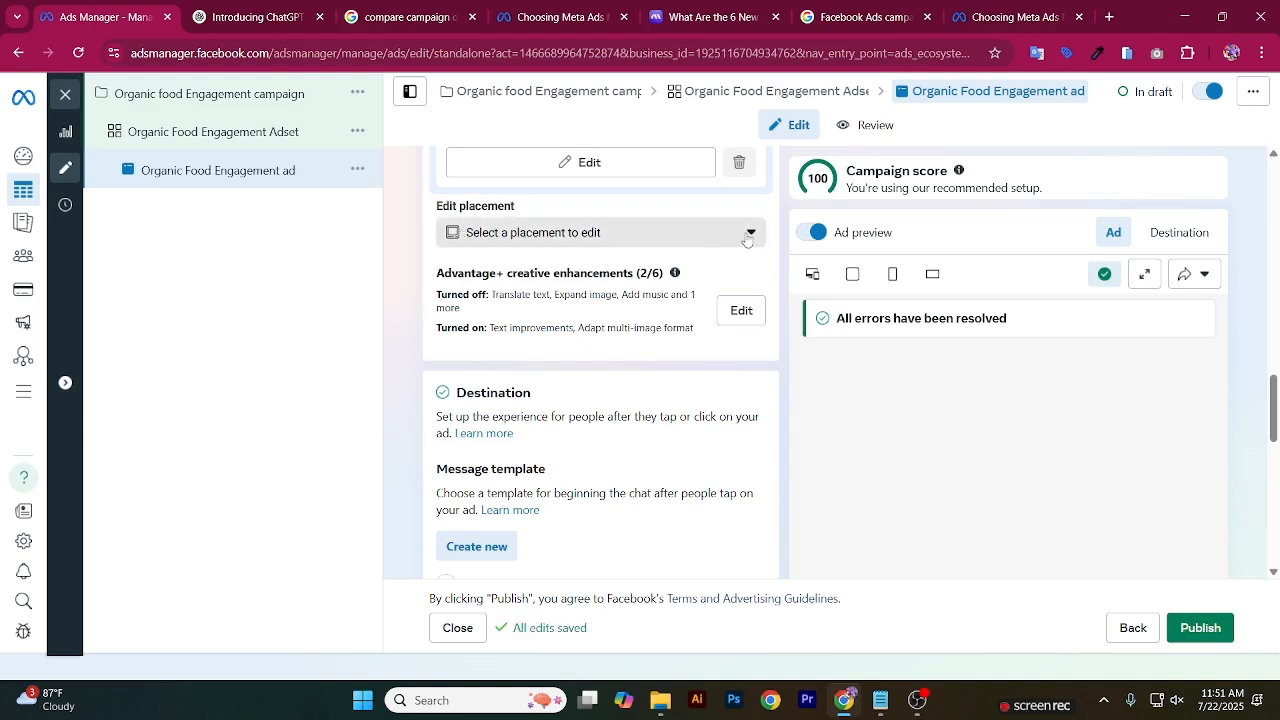
{"action": "left_click", "coordinate": [748, 233]}
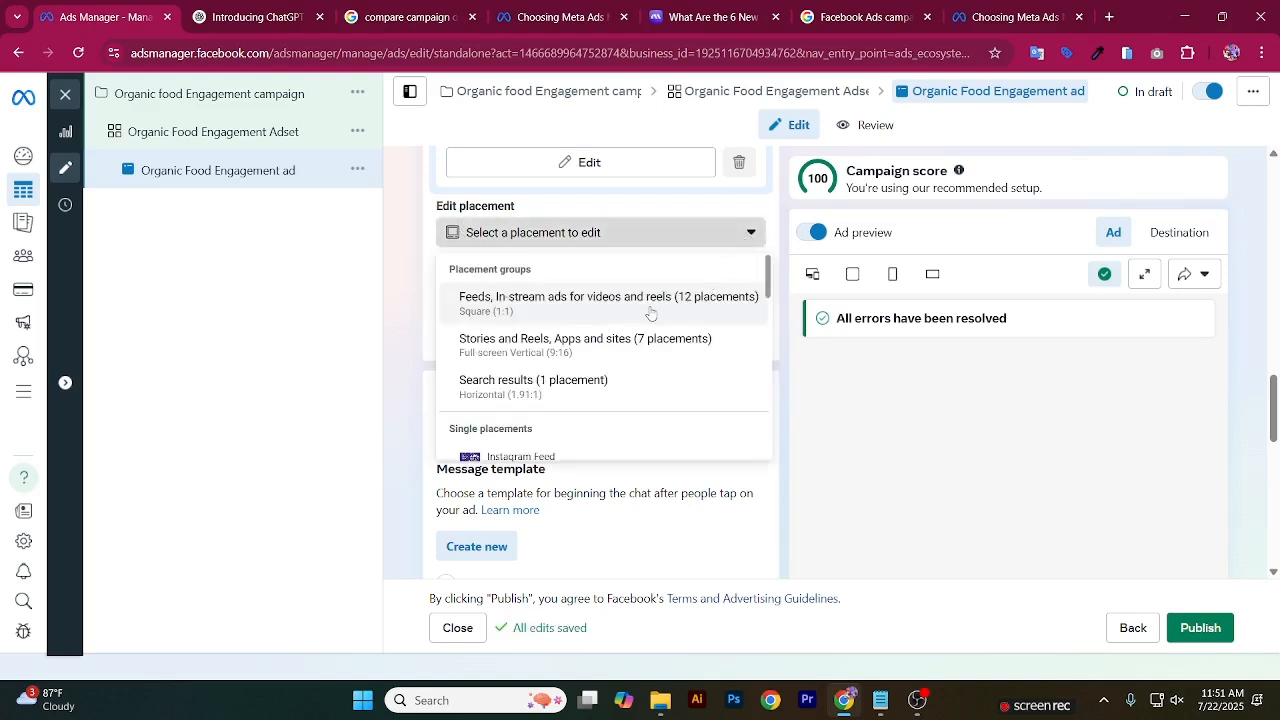
{"action": "left_click", "coordinate": [398, 229]}
Open the Start conversations message template in the ad's Destination section for editing
{"action": "scroll", "coordinate": [475, 318], "scroll_direction": "down", "scroll_amount": 2}
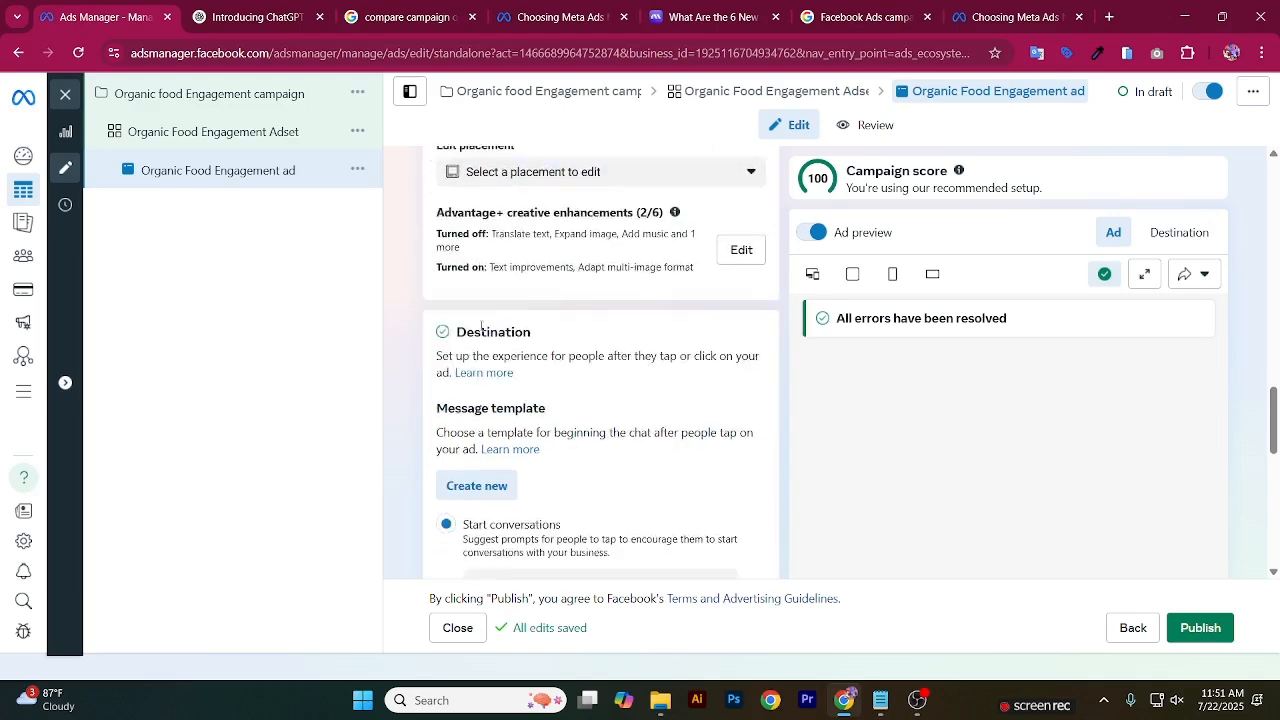
{"action": "scroll", "coordinate": [477, 304], "scroll_direction": "down", "scroll_amount": 3}
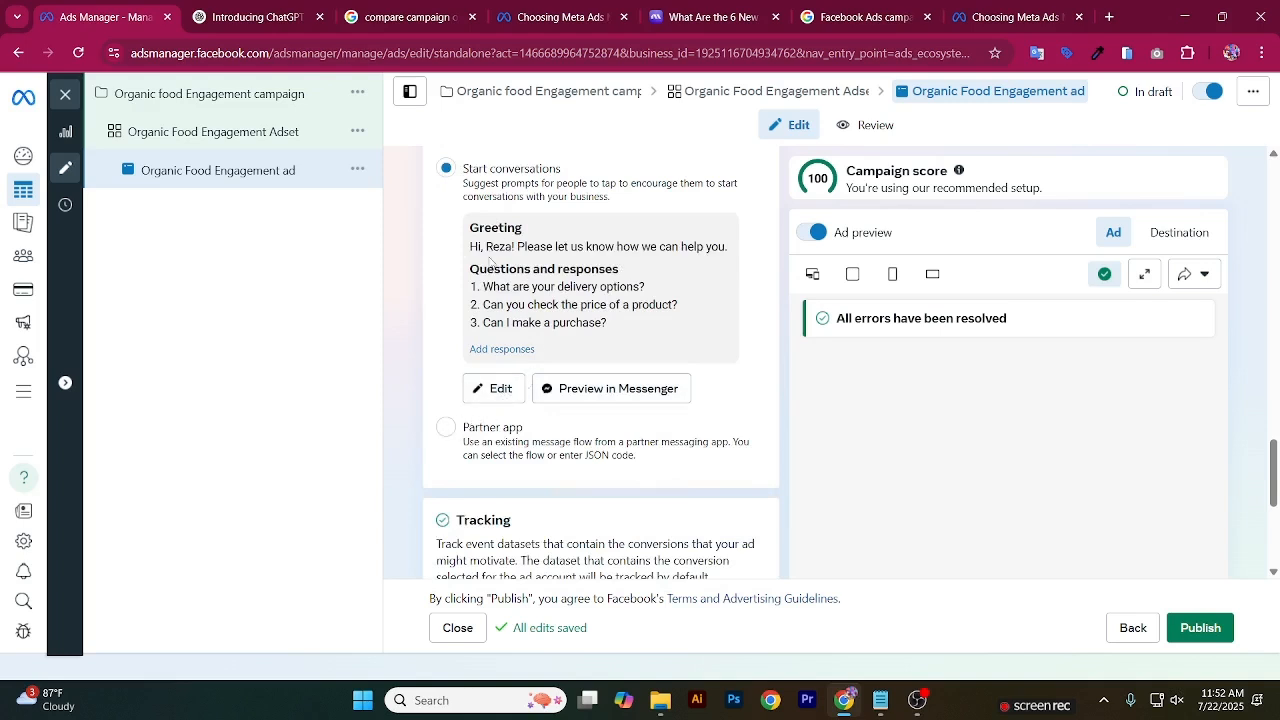
{"action": "left_click", "coordinate": [491, 388]}
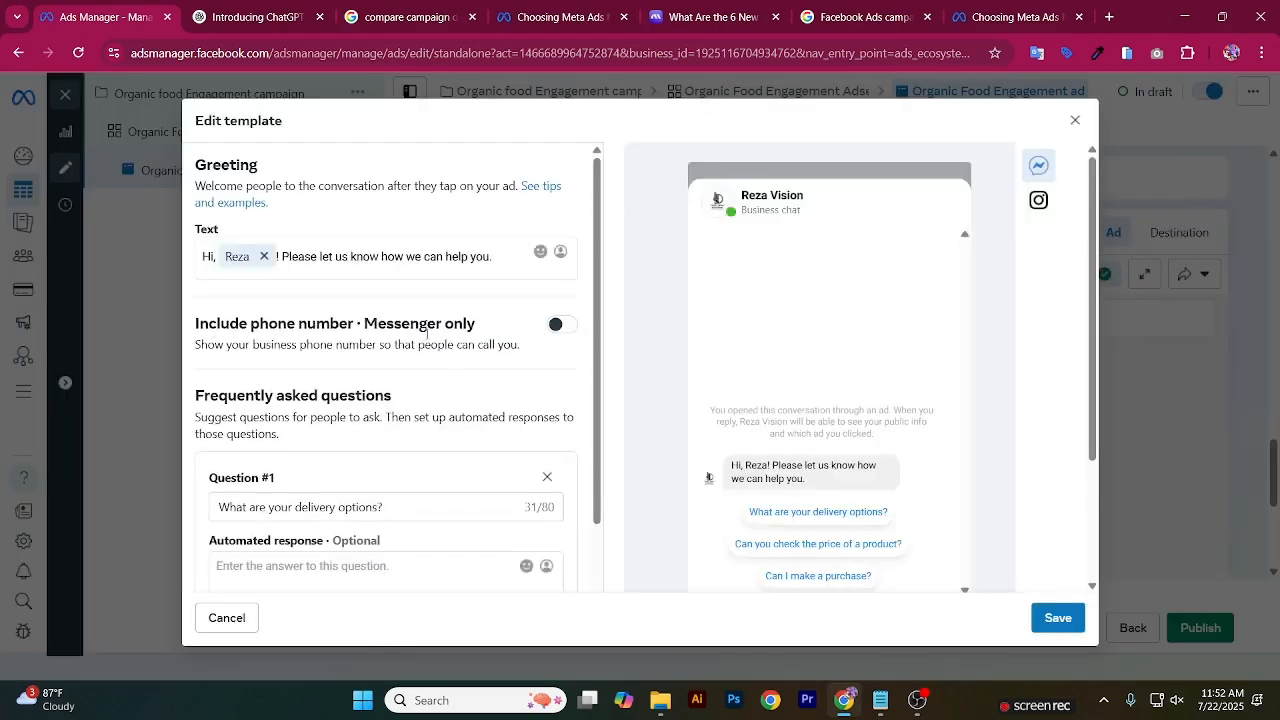
{"action": "left_click", "coordinate": [562, 329]}
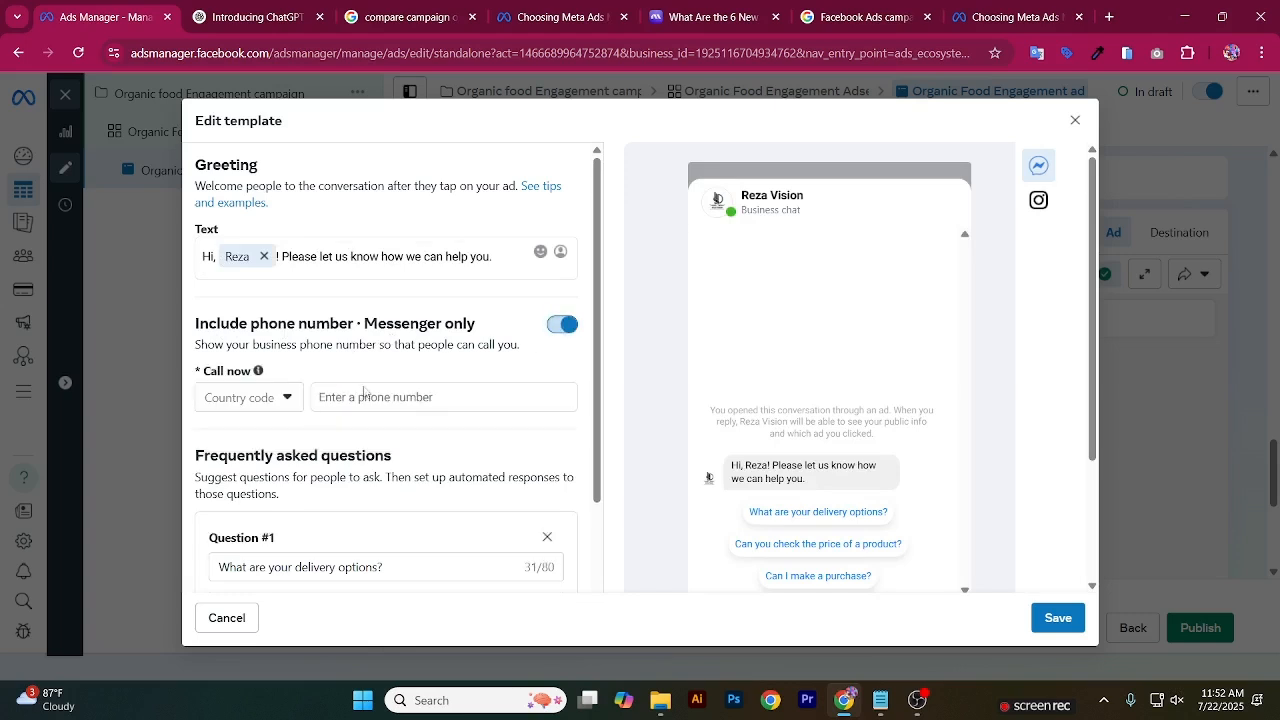
{"action": "left_click", "coordinate": [285, 400]}
{"action": "scroll", "coordinate": [285, 528], "scroll_direction": "down", "scroll_amount": 2}
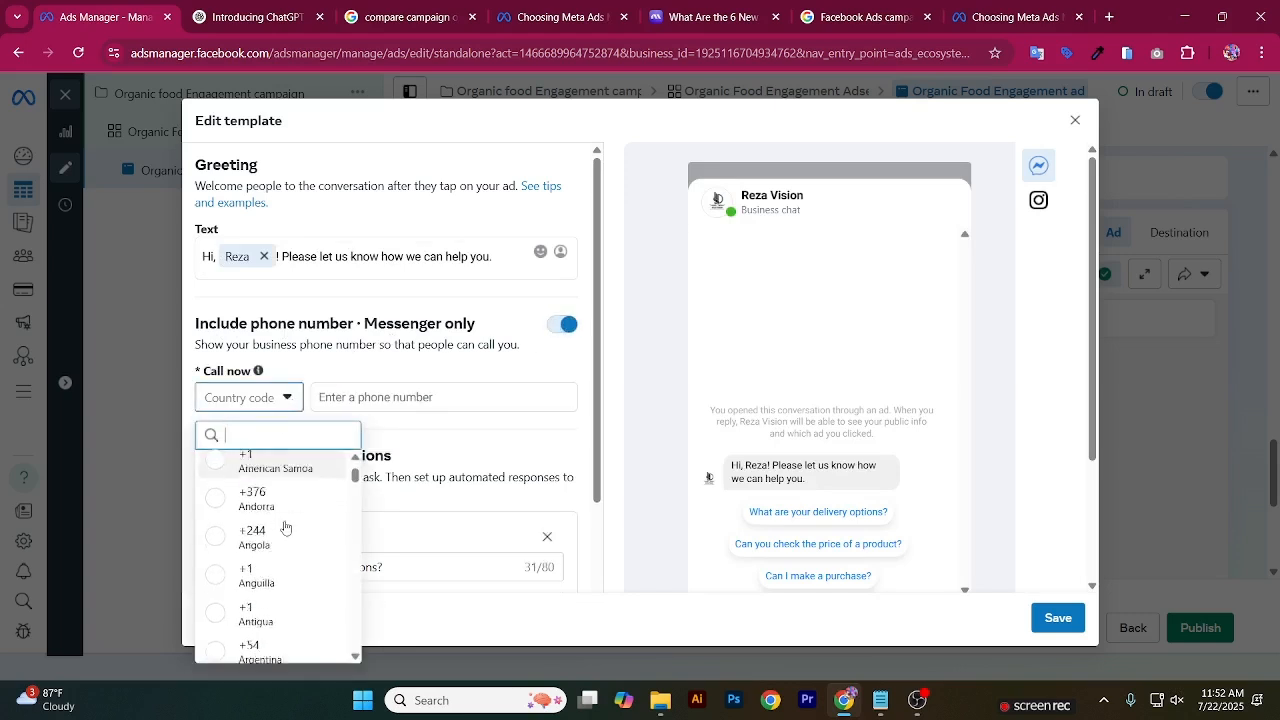
{"action": "scroll", "coordinate": [285, 528], "scroll_direction": "down", "scroll_amount": 5}
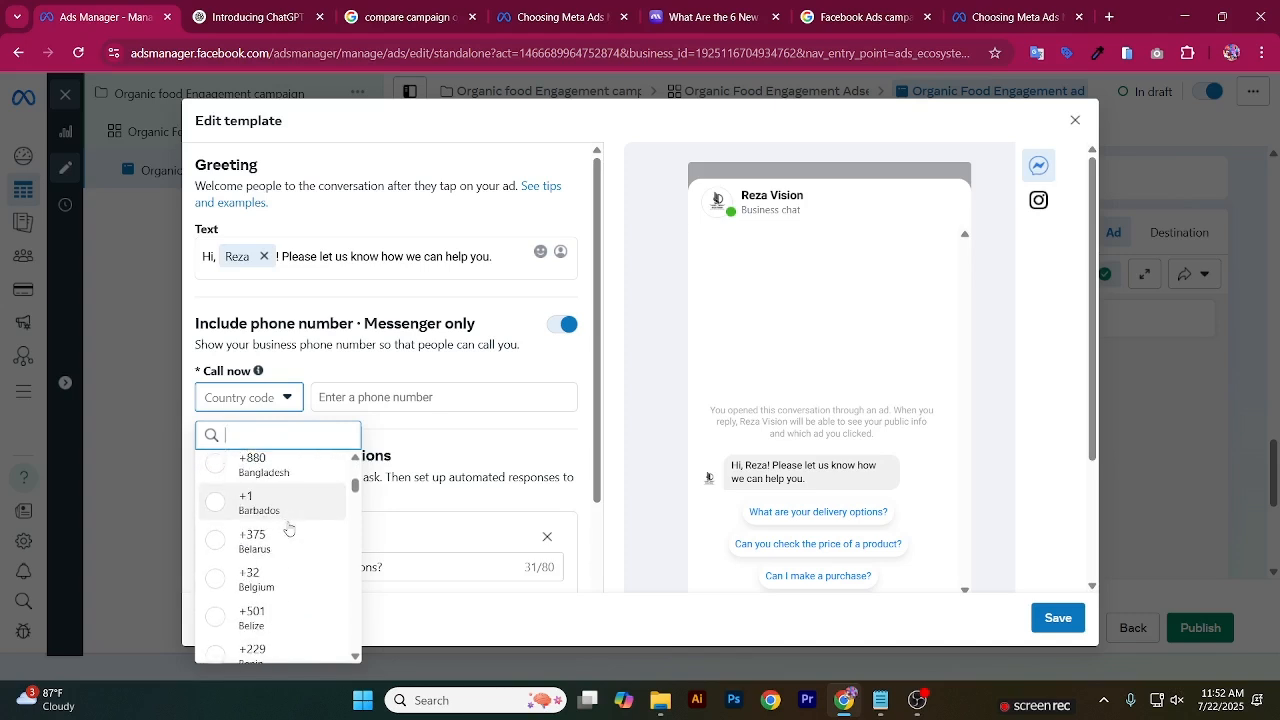
{"action": "left_click", "coordinate": [260, 466]}
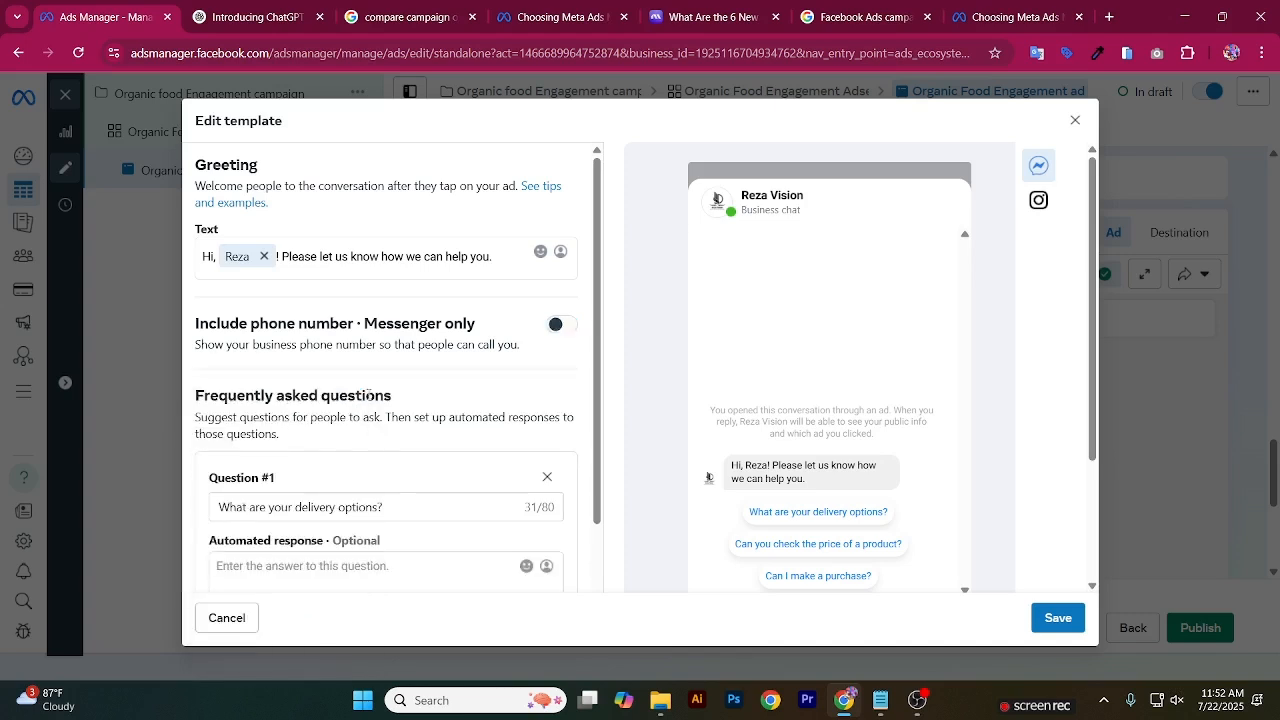
Include a Messenger phone number in the template and choose Bangladesh (+880) as its country code
{"action": "left_click", "coordinate": [556, 324]}
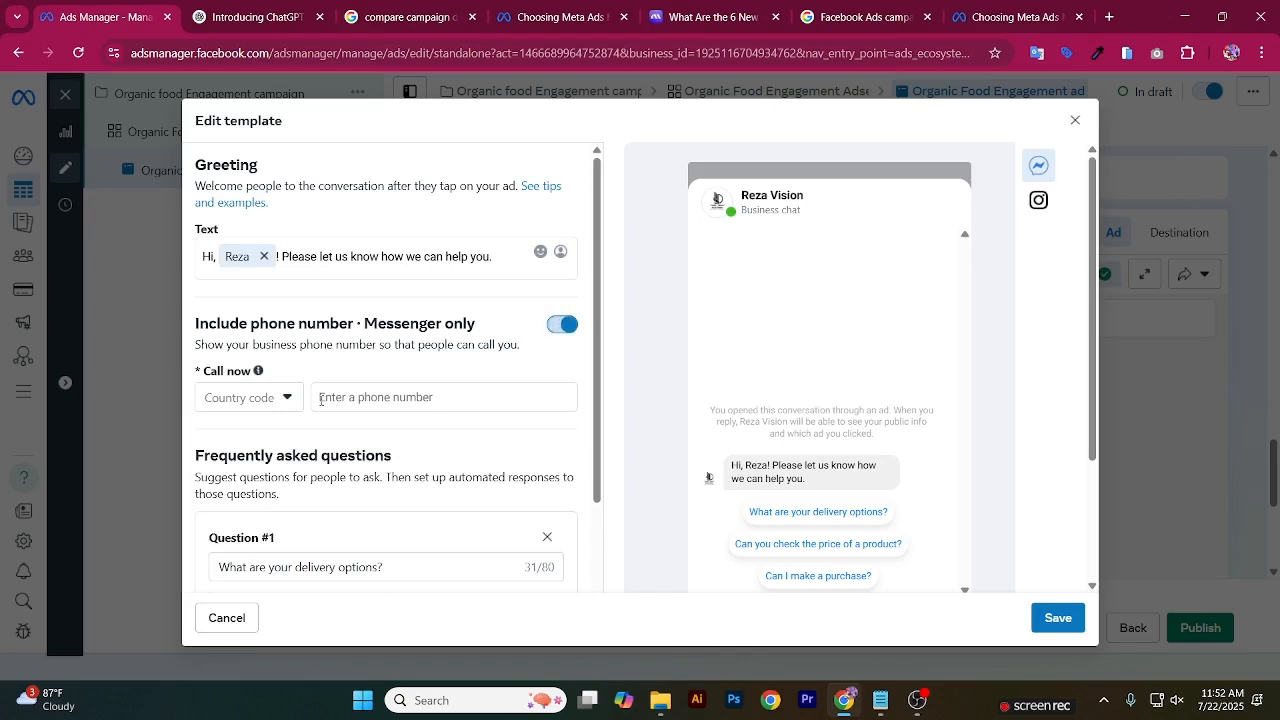
{"action": "left_click", "coordinate": [289, 401]}
{"action": "scroll", "coordinate": [260, 575], "scroll_direction": "down", "scroll_amount": 3}
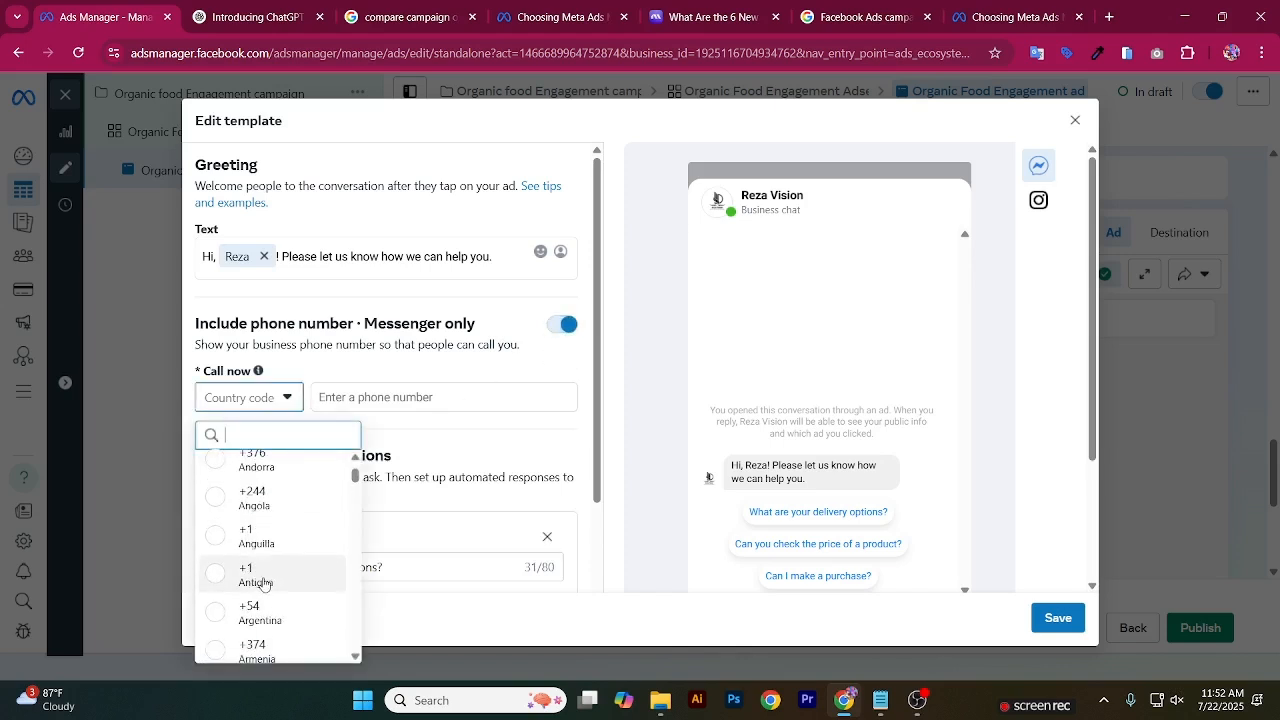
{"action": "scroll", "coordinate": [286, 586], "scroll_direction": "down", "scroll_amount": 3}
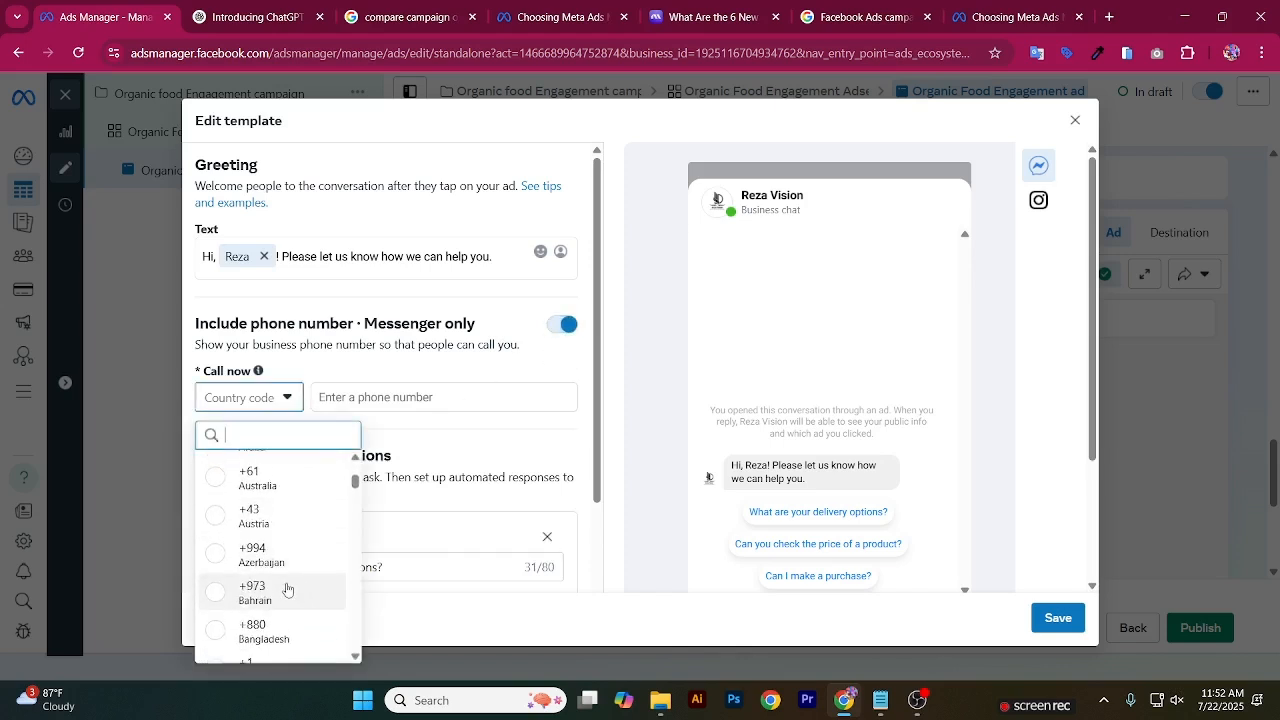
{"action": "scroll", "coordinate": [286, 588], "scroll_direction": "up", "scroll_amount": 3}
{"action": "scroll", "coordinate": [286, 588], "scroll_direction": "down", "scroll_amount": 3}
{"action": "scroll", "coordinate": [272, 570], "scroll_direction": "down", "scroll_amount": 1}
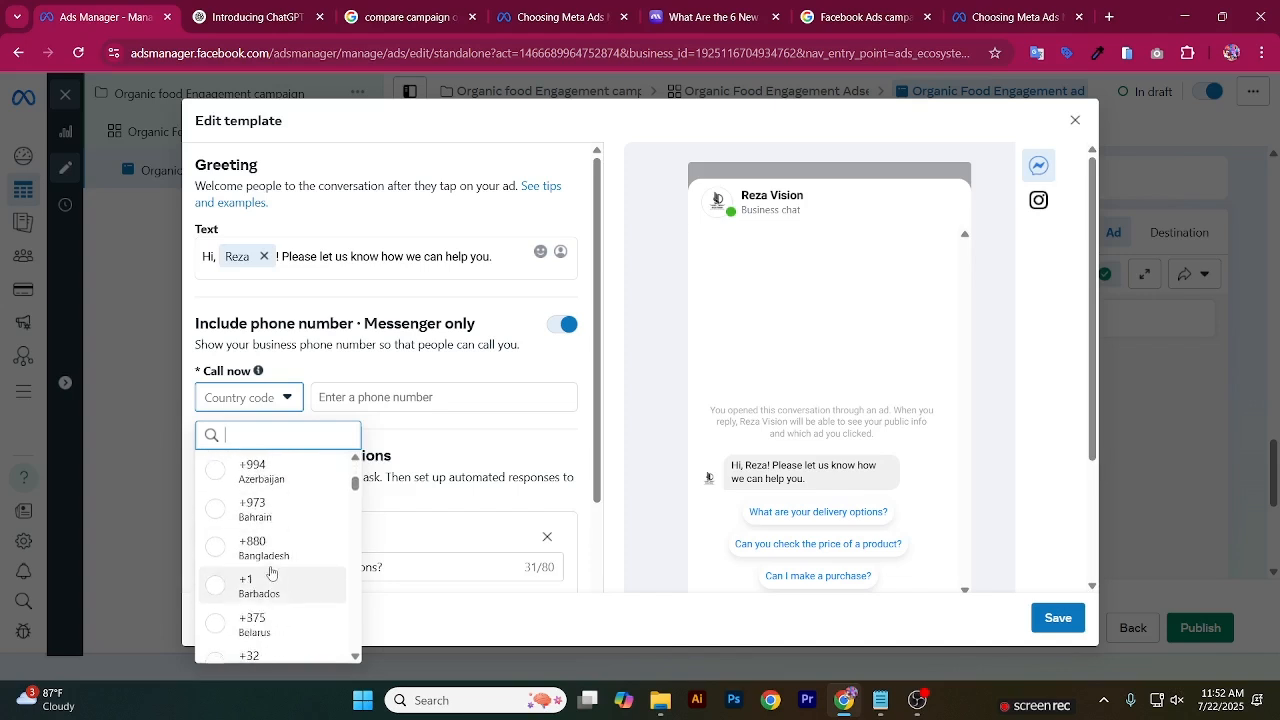
{"action": "left_click", "coordinate": [264, 550]}
Enter the business phone number for the template's Call now option
{"action": "left_click", "coordinate": [340, 397]}
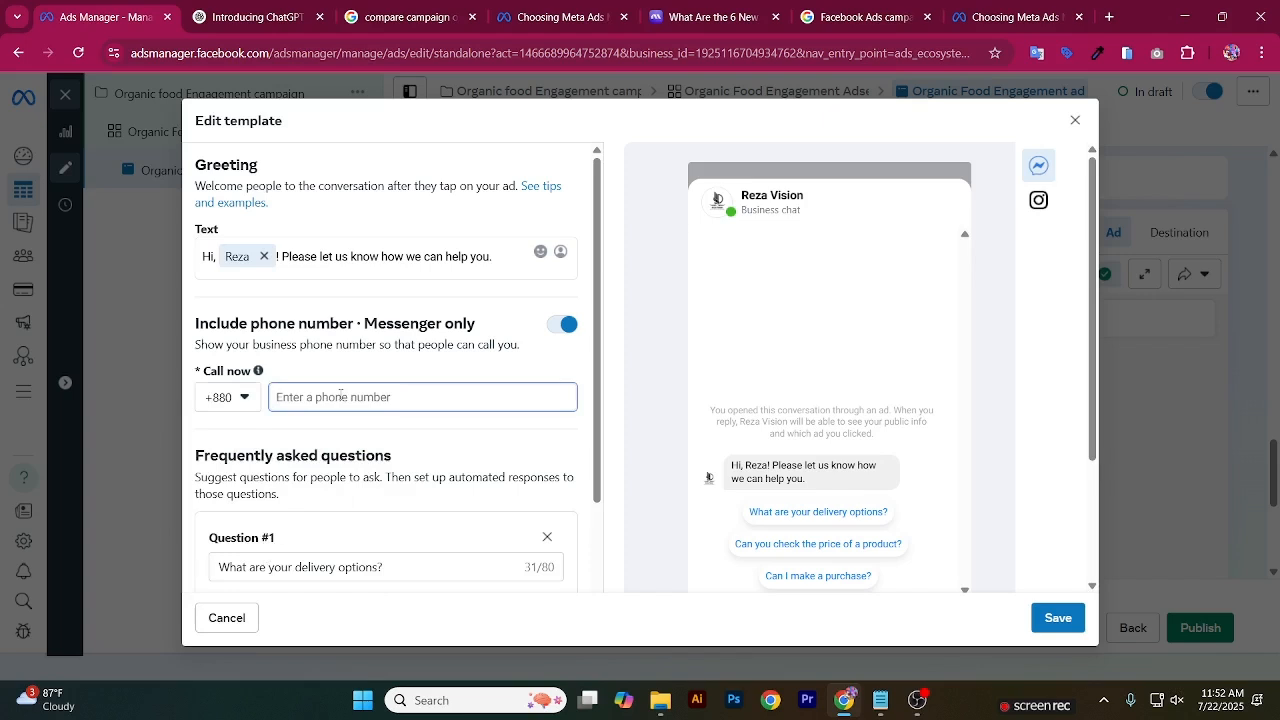
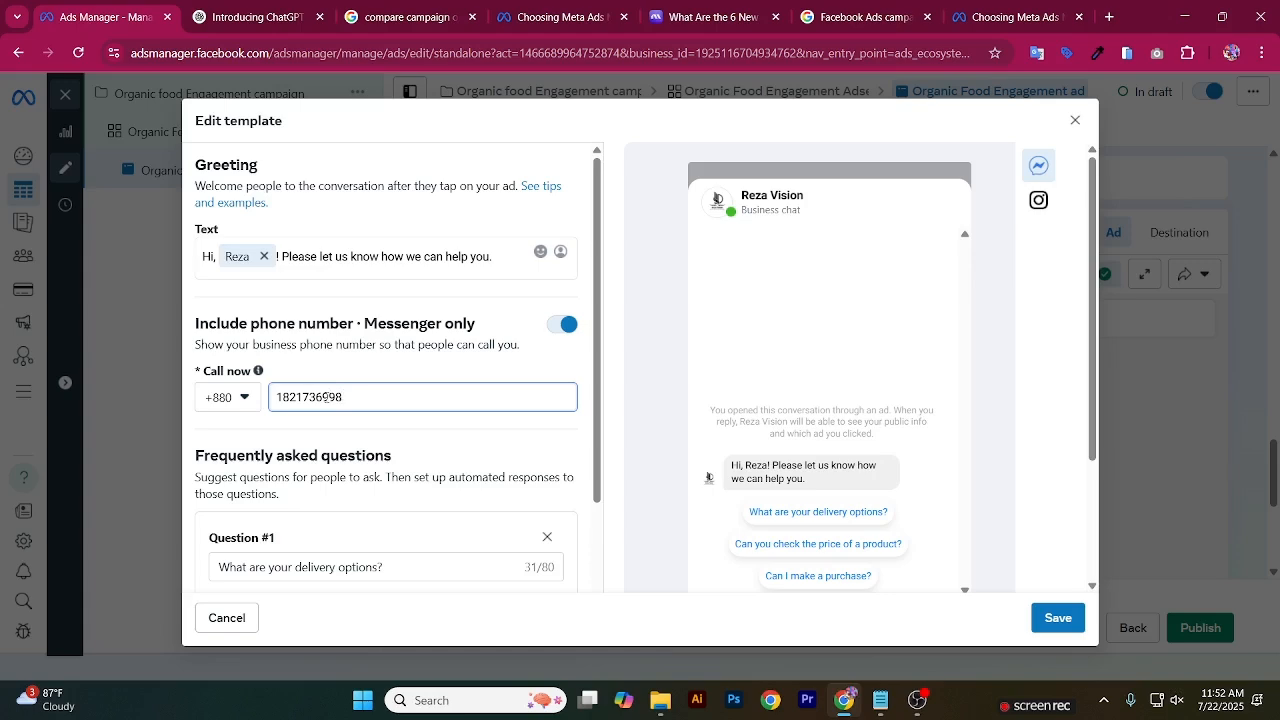
{"action": "left_click", "coordinate": [419, 472]}
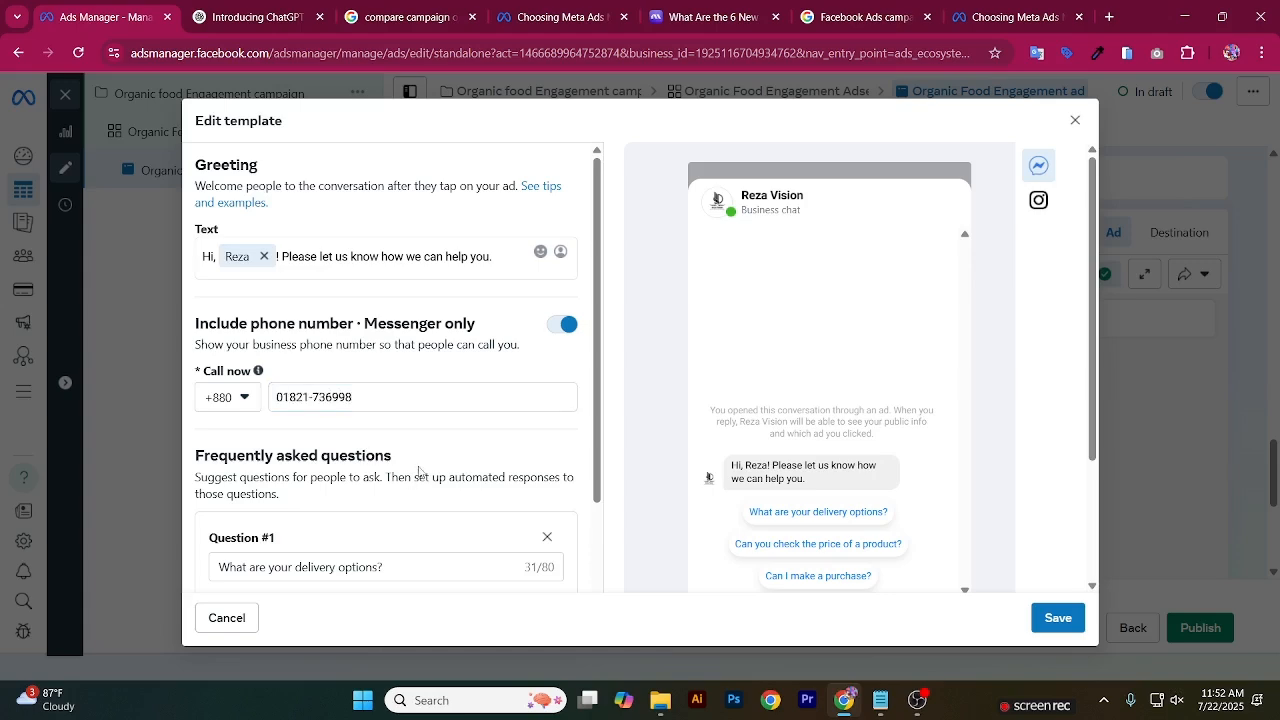
Replace the text of Question #1 with "What Services do you provide right now?"
{"action": "scroll", "coordinate": [461, 373], "scroll_direction": "down", "scroll_amount": 3}
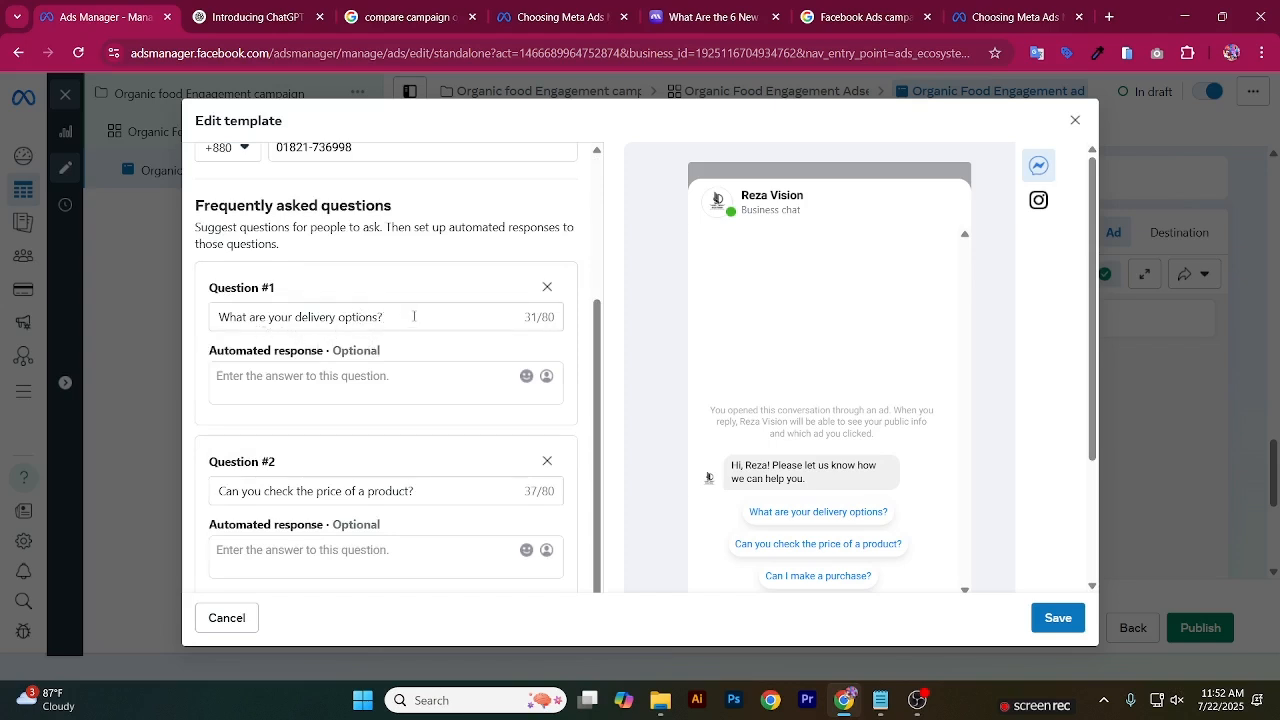
{"action": "left_click_drag", "start_coordinate": [414, 316], "coordinate": [157, 306]}
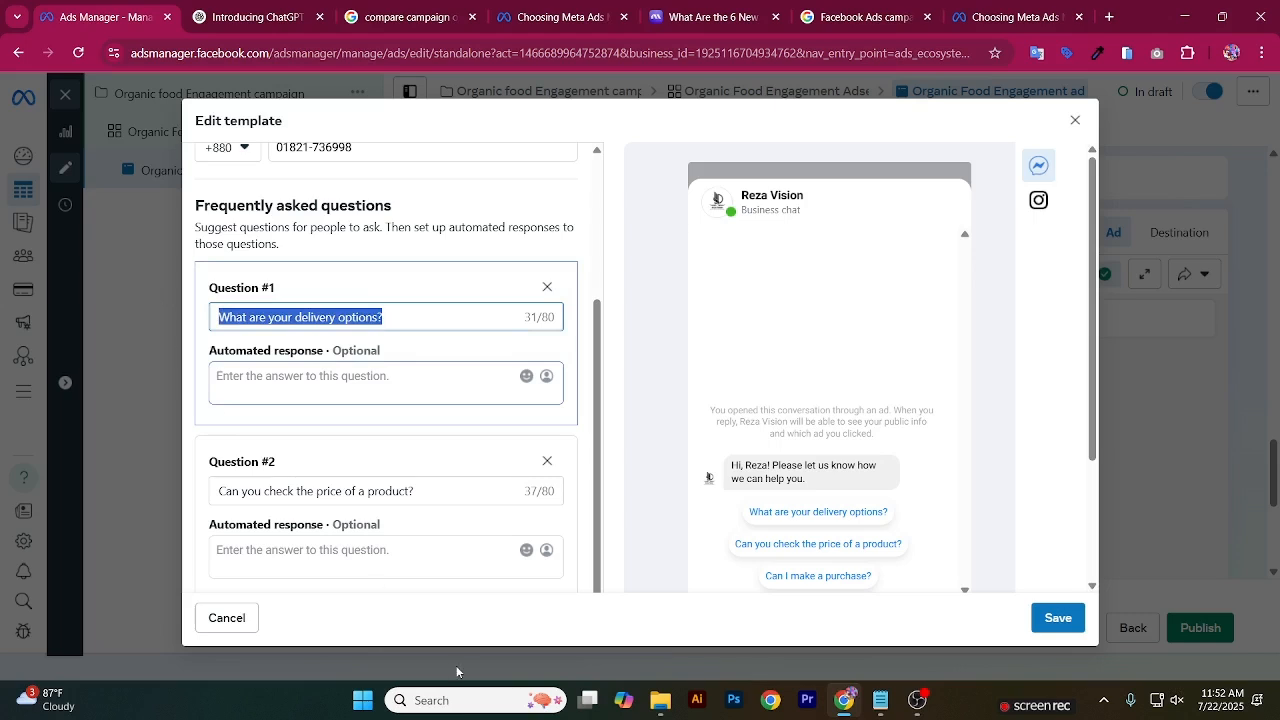
{"action": "type", "text": "What"}
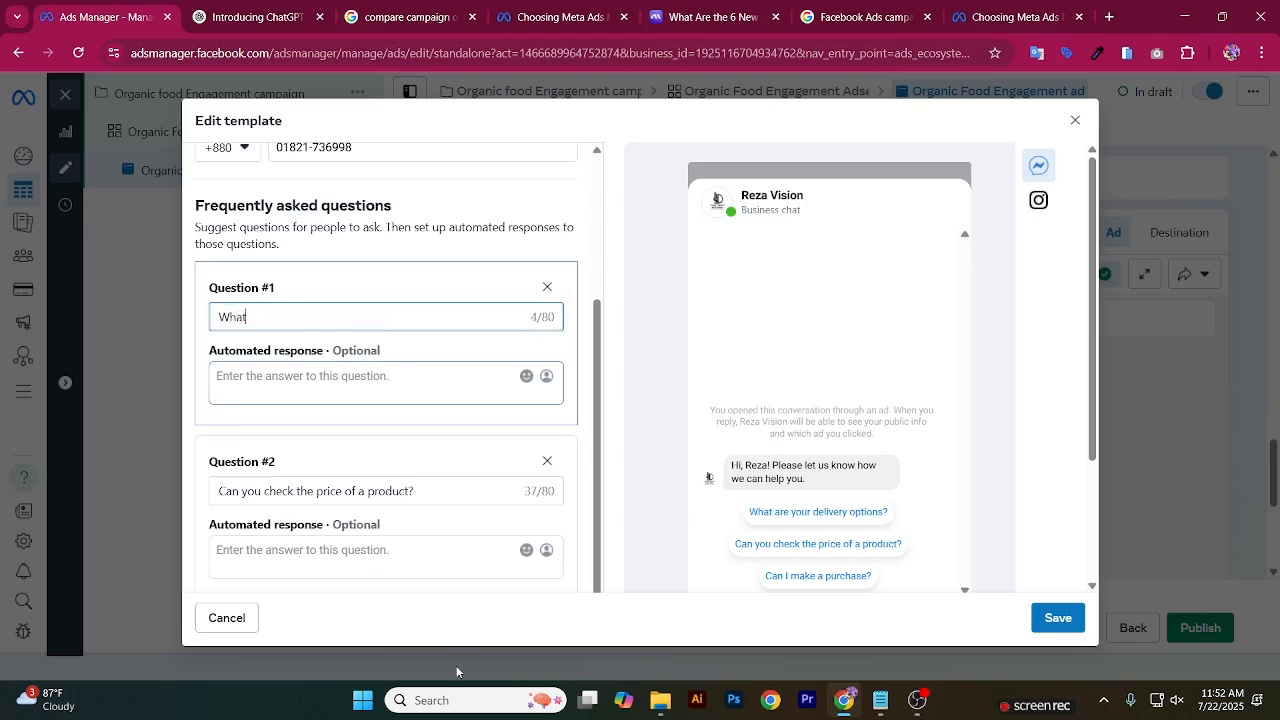
{"action": "type", "text": " Service"}
{"action": "key", "text": "BackSpace"}
{"action": "type", "text": "s d"}
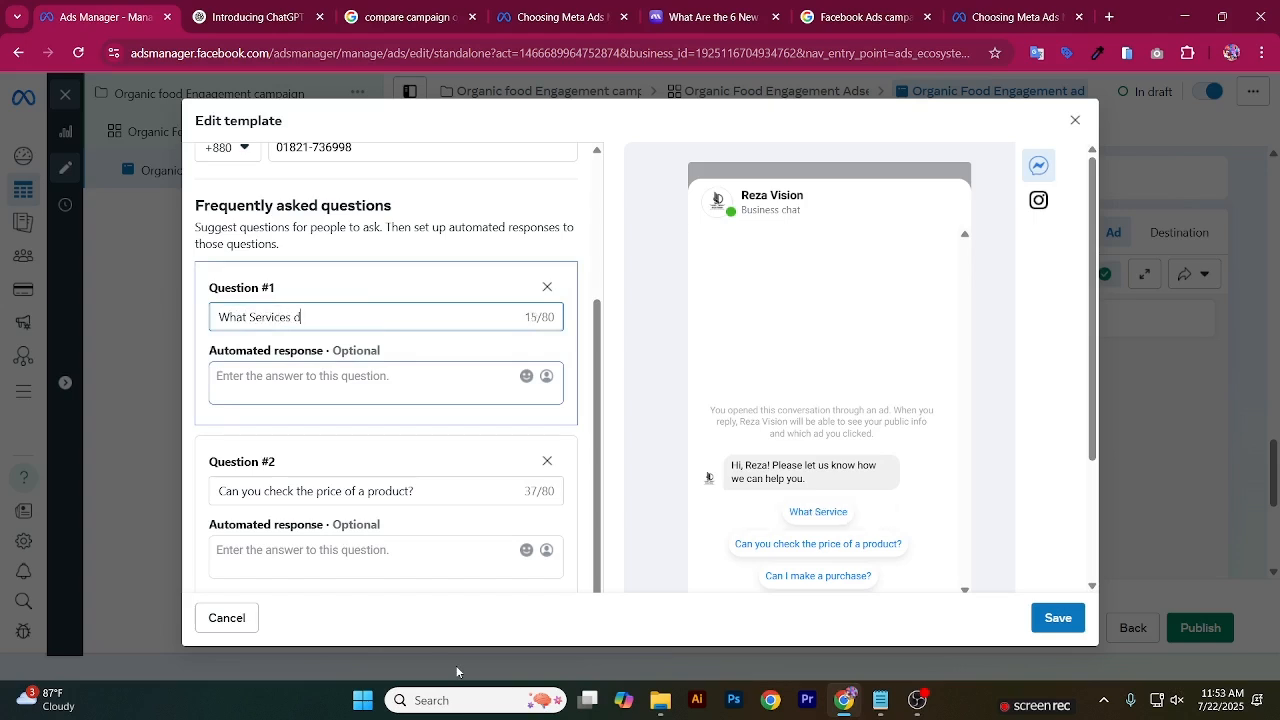
{"action": "type", "text": "o you provide r"}
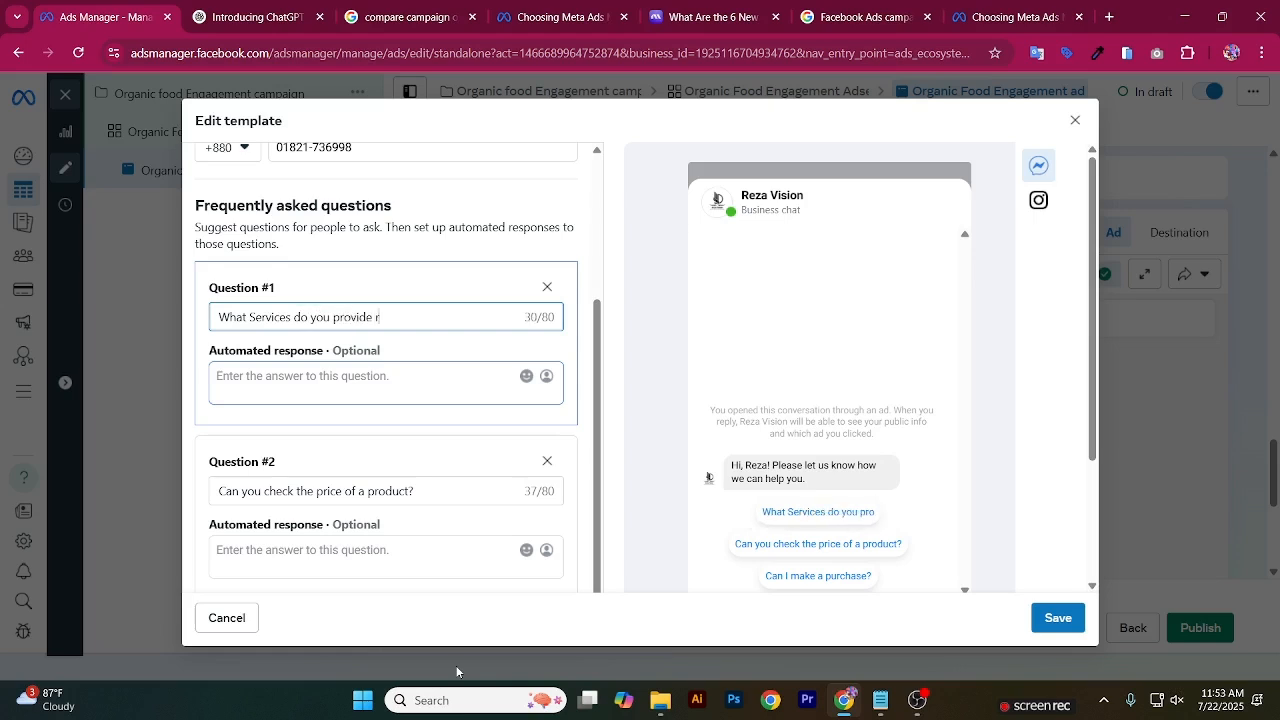
{"action": "type", "text": "ight n"}
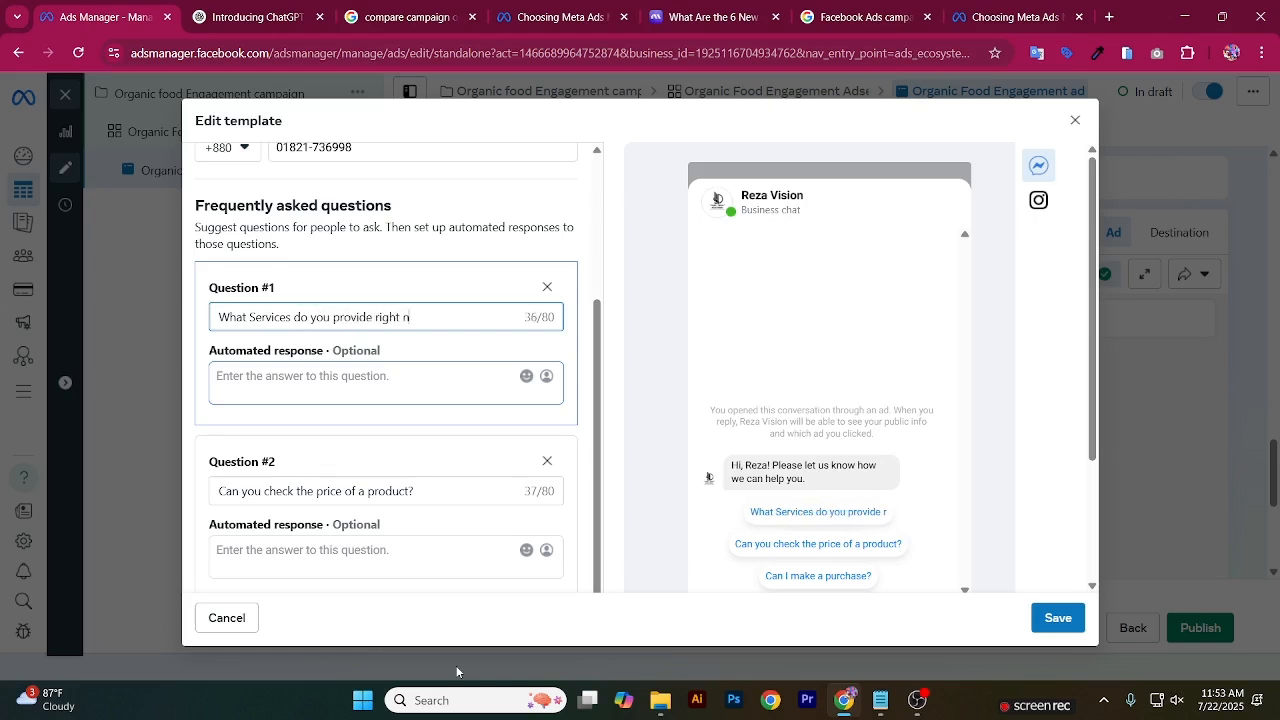
{"action": "type", "text": "ow?"}
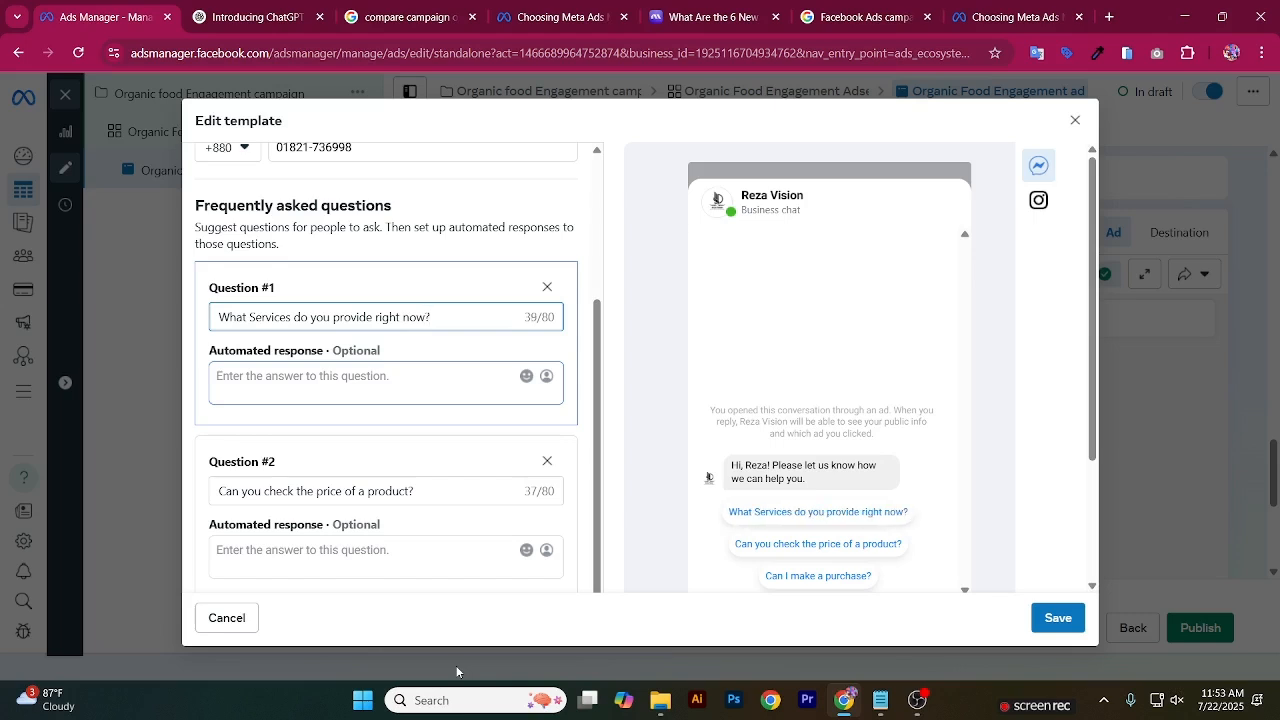
Set Question #1's automated response to "Reza vision is proudly providing Meta Ads, Google Ads, SEO and email marketing servicess Now."
{"action": "left_click", "coordinate": [406, 381]}
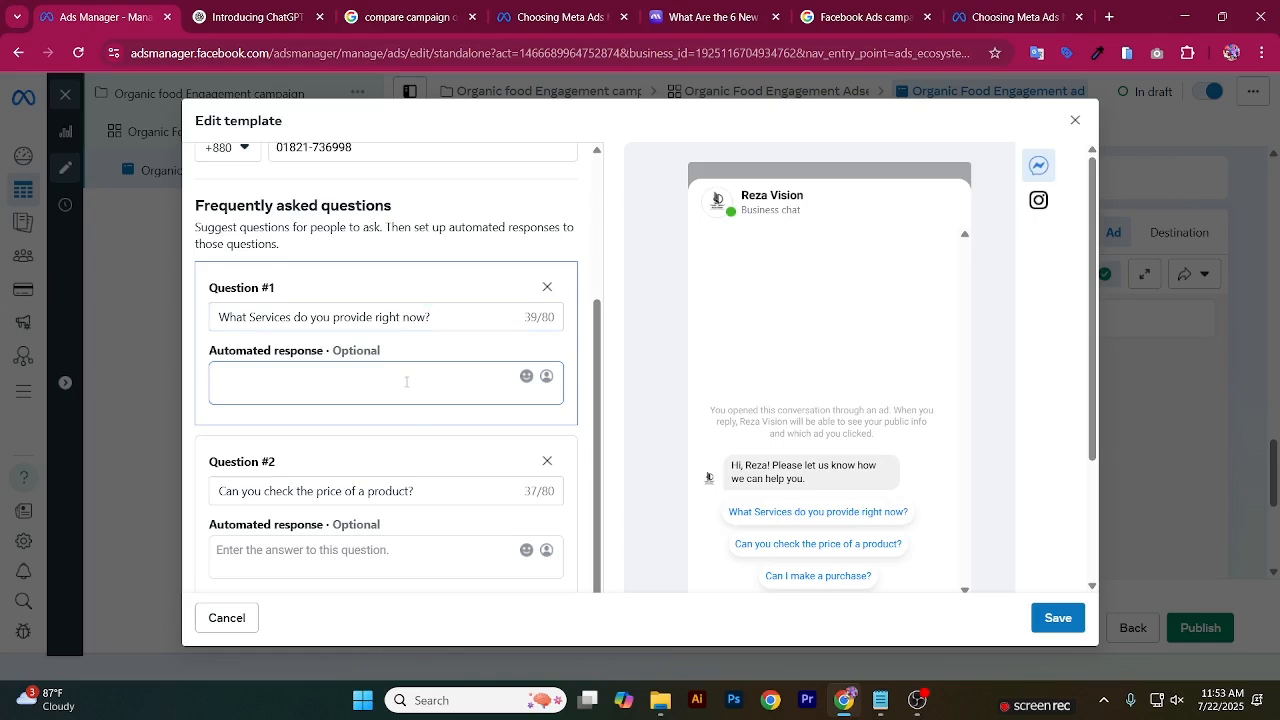
{"action": "type", "text": "Reza vision is proudly rro"}
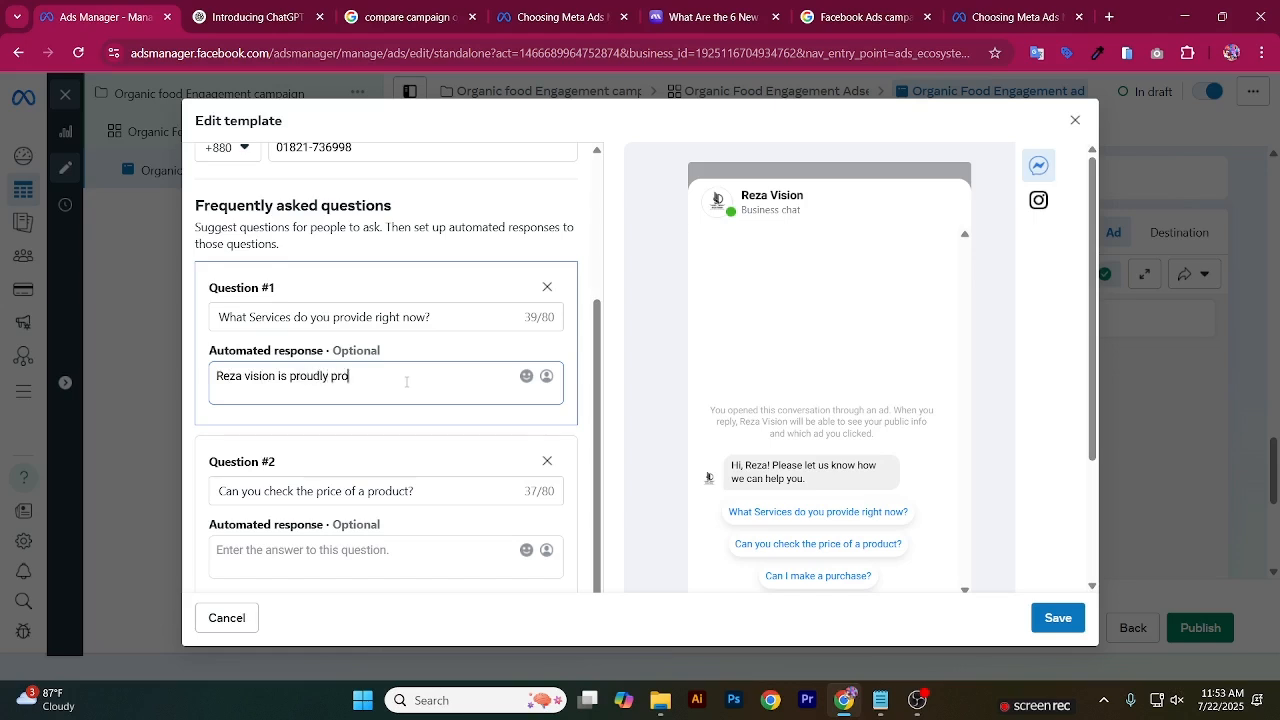
{"action": "type", "text": "viding Met"}
{"action": "type", "text": "a Ads,"}
{"action": "type", "text": "Gooes"}
{"action": "type", "text": "d"}
{"action": "key", "text": "BackSpace"}
{"action": "key", "text": "BackSpace"}
{"action": "key", "text": "BackSpace"}
{"action": "type", "text": "d"}
{"action": "key", "text": "BackSpace"}
{"action": "type", "text": "gle Ads, SEO "}
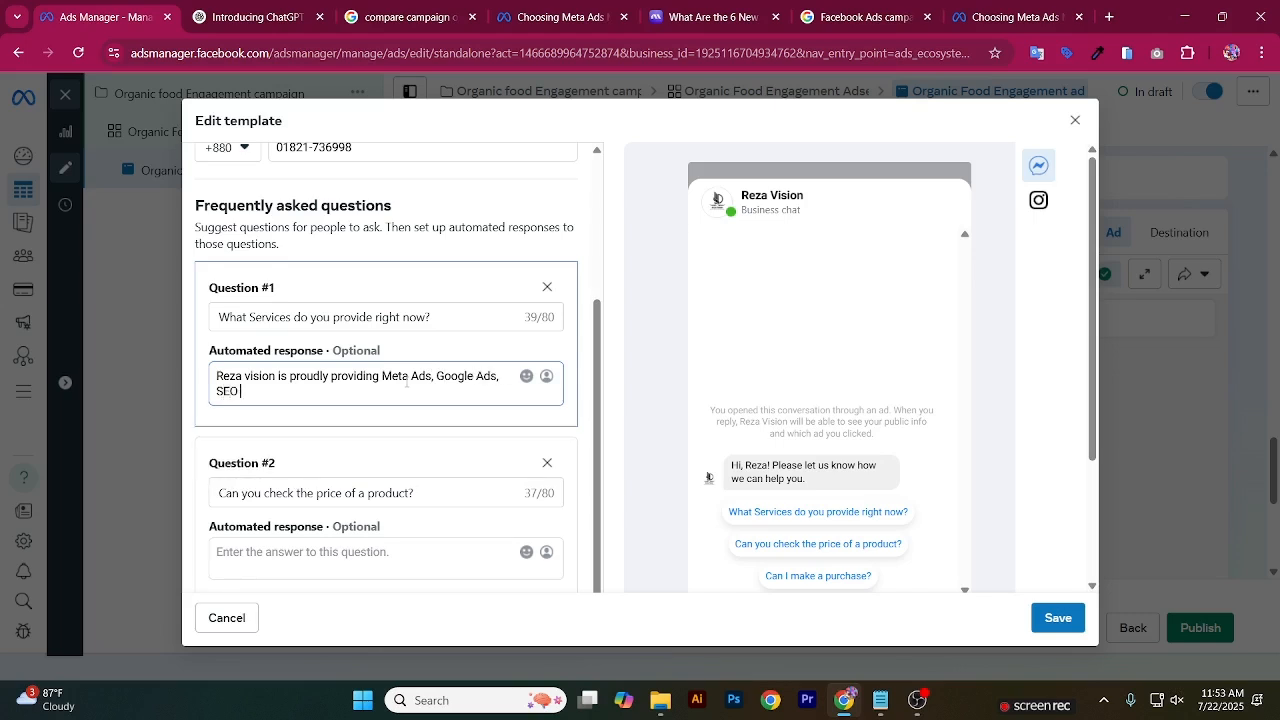
{"action": "type", "text": "and email marketing ser"}
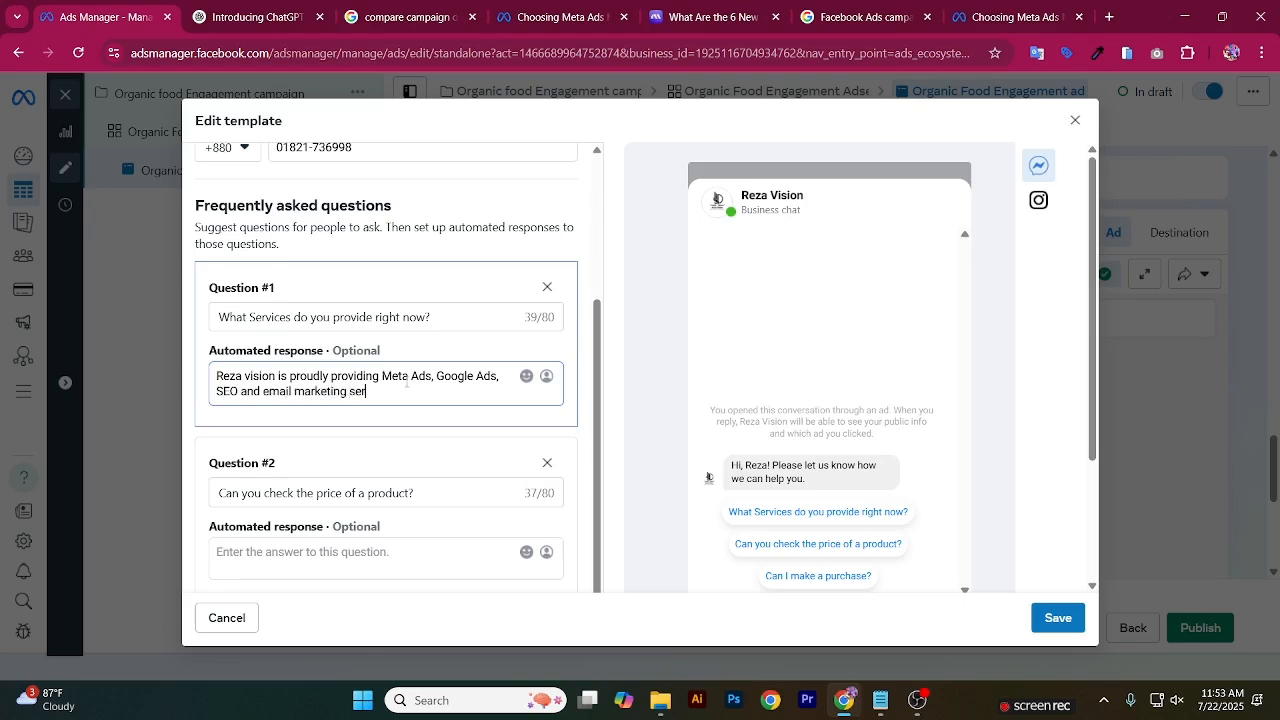
{"action": "type", "text": "cv"}
{"action": "key", "text": "BackSpace"}
{"action": "key", "text": "BackSpace"}
{"action": "type", "text": "vicess "}
{"action": "type", "text": "No"}
{"action": "type", "text": "w,"}
{"action": "left_click", "coordinate": [459, 321]}
Replace the text of Question #2 with "Can you explain your all Packages ?"
{"action": "scroll", "coordinate": [455, 330], "scroll_direction": "down", "scroll_amount": 2}
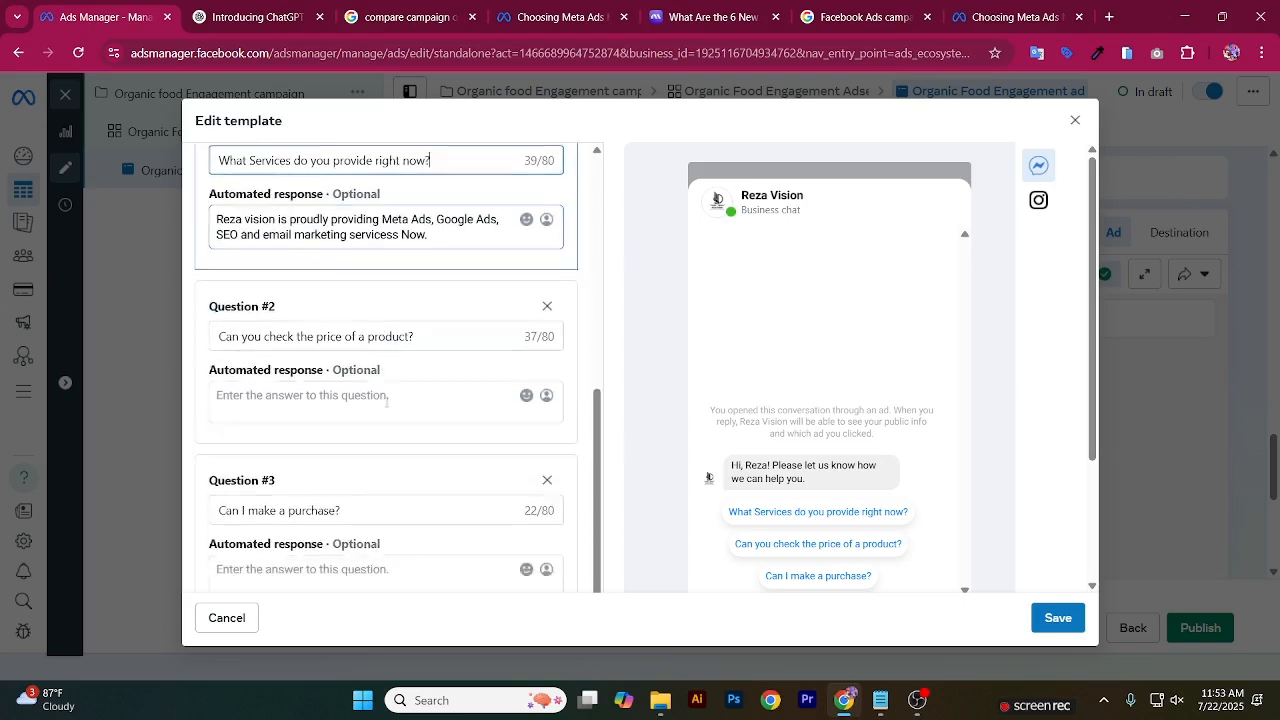
{"action": "left_click_drag", "start_coordinate": [449, 338], "coordinate": [112, 341]}
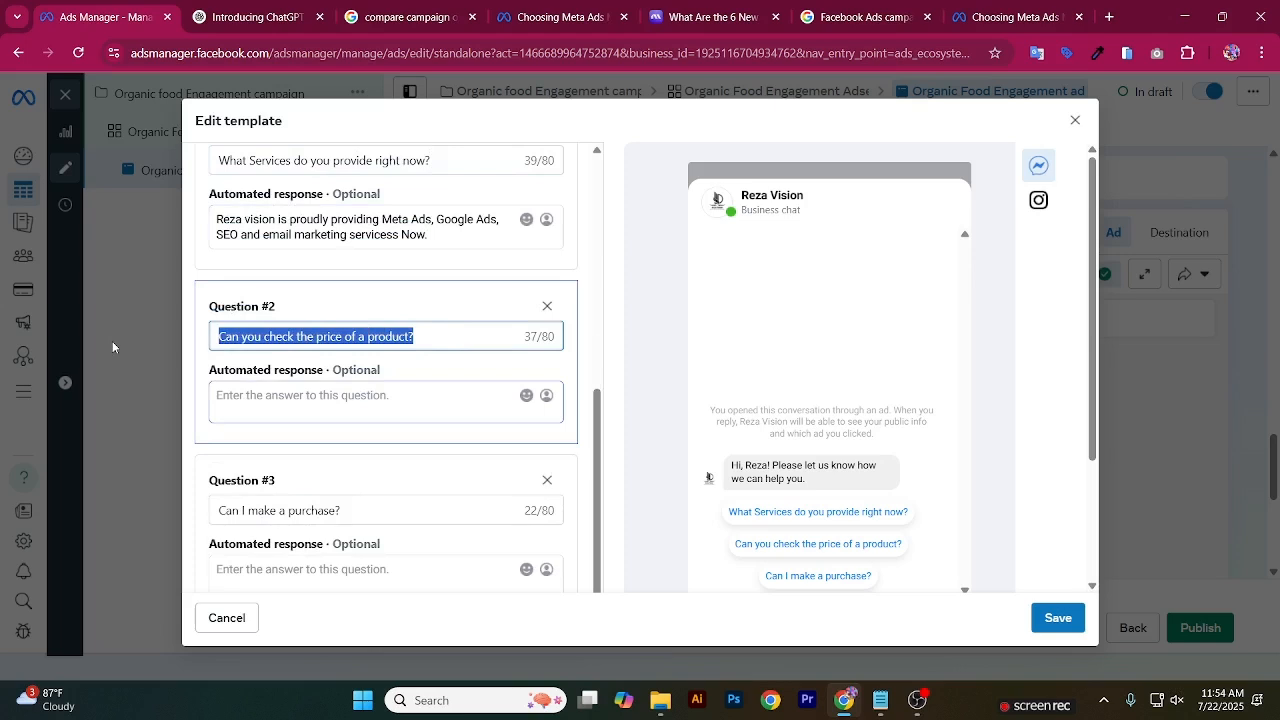
{"action": "type", "text": "Can you"}
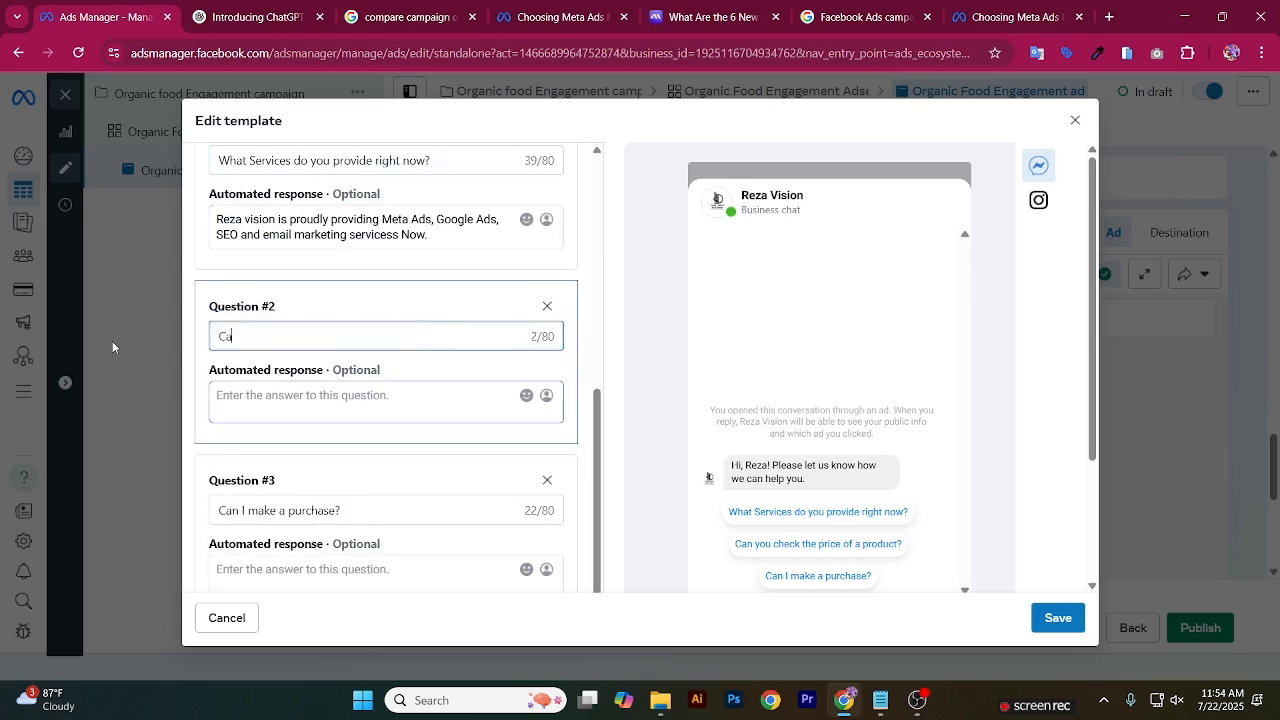
{"action": "key", "text": "BackSpace"}
{"action": "type", "text": "u explain "}
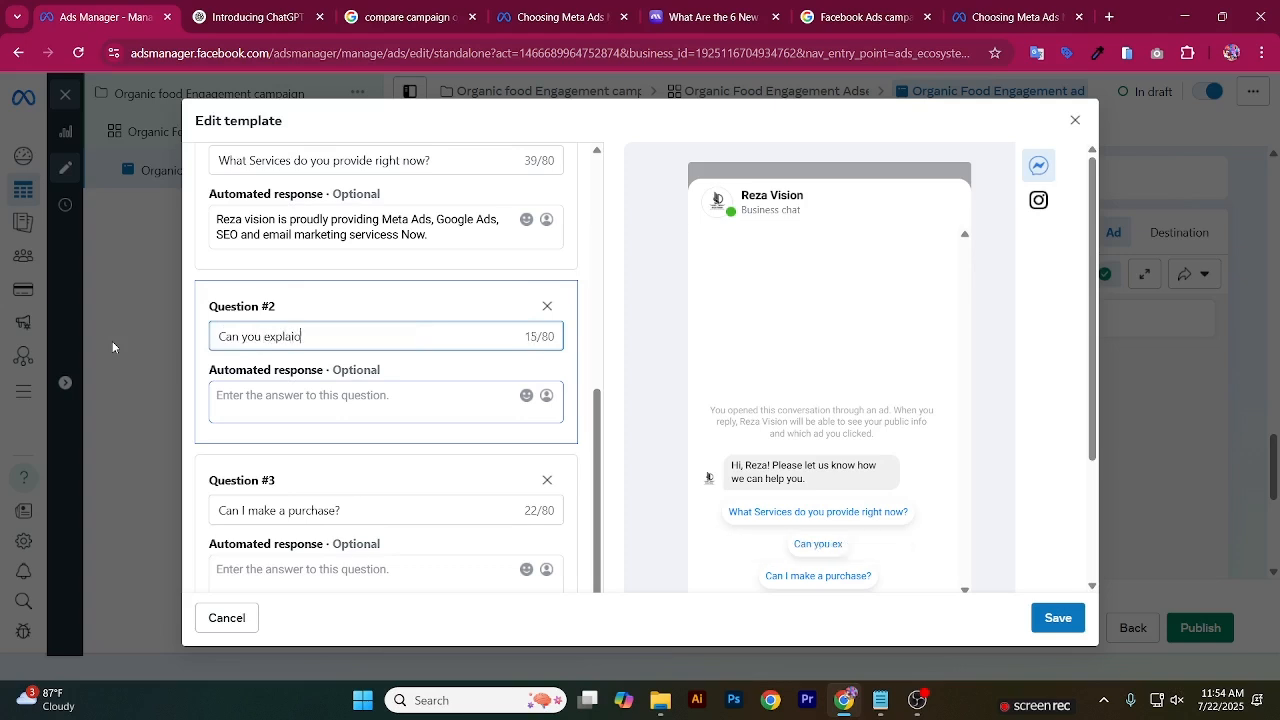
{"action": "type", "text": "your All"}
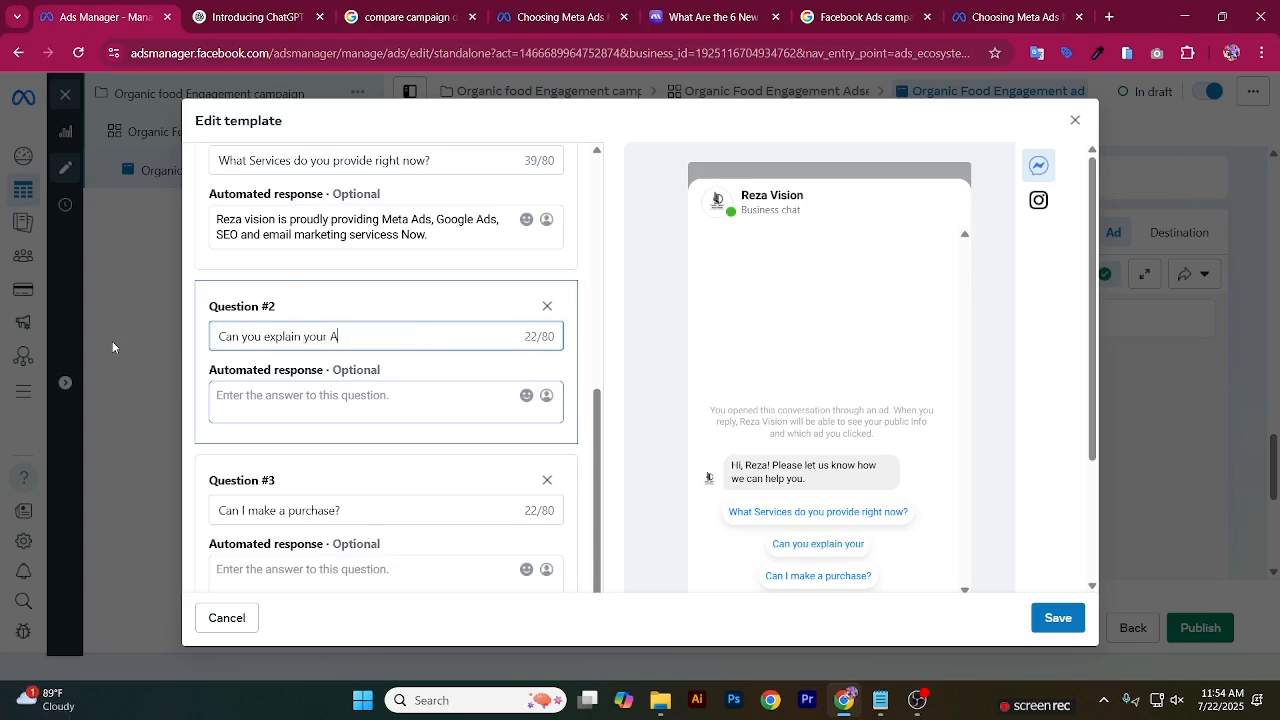
{"action": "key", "text": "BackSpace"}
{"action": "type", "text": "all Packages"}
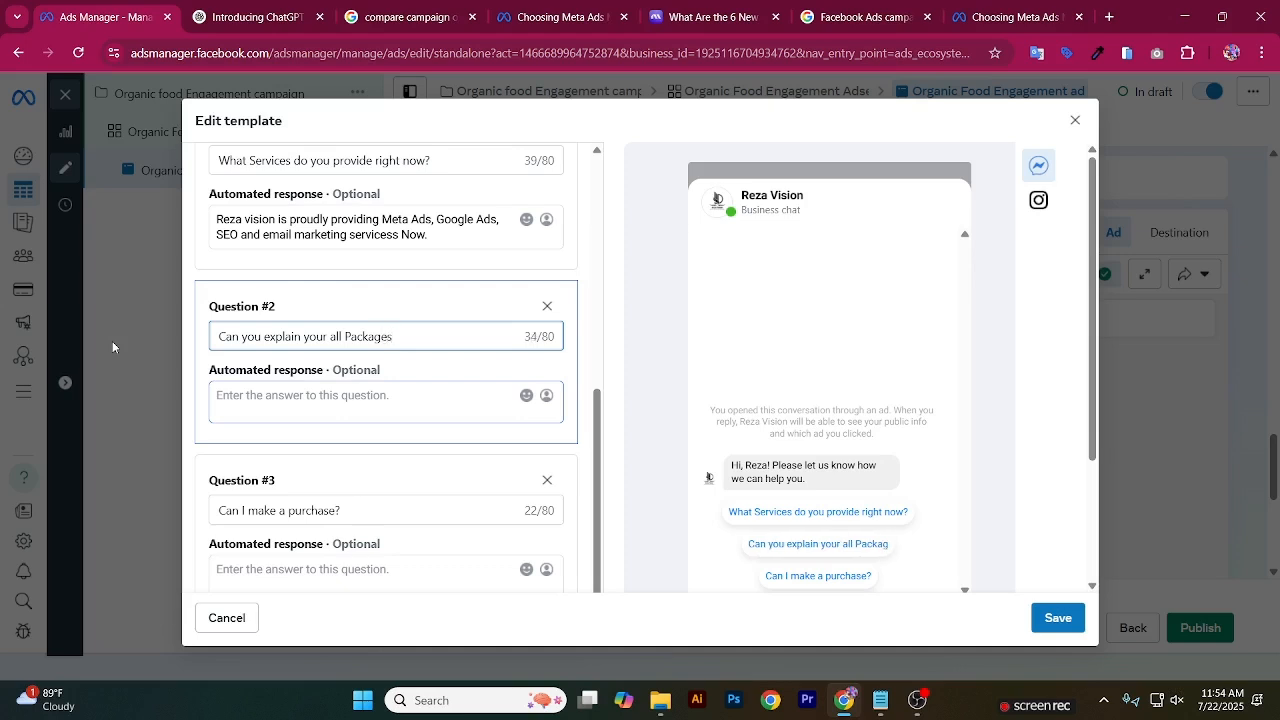
{"action": "type", "text": " ?"}
{"action": "left_click", "coordinate": [270, 406]}
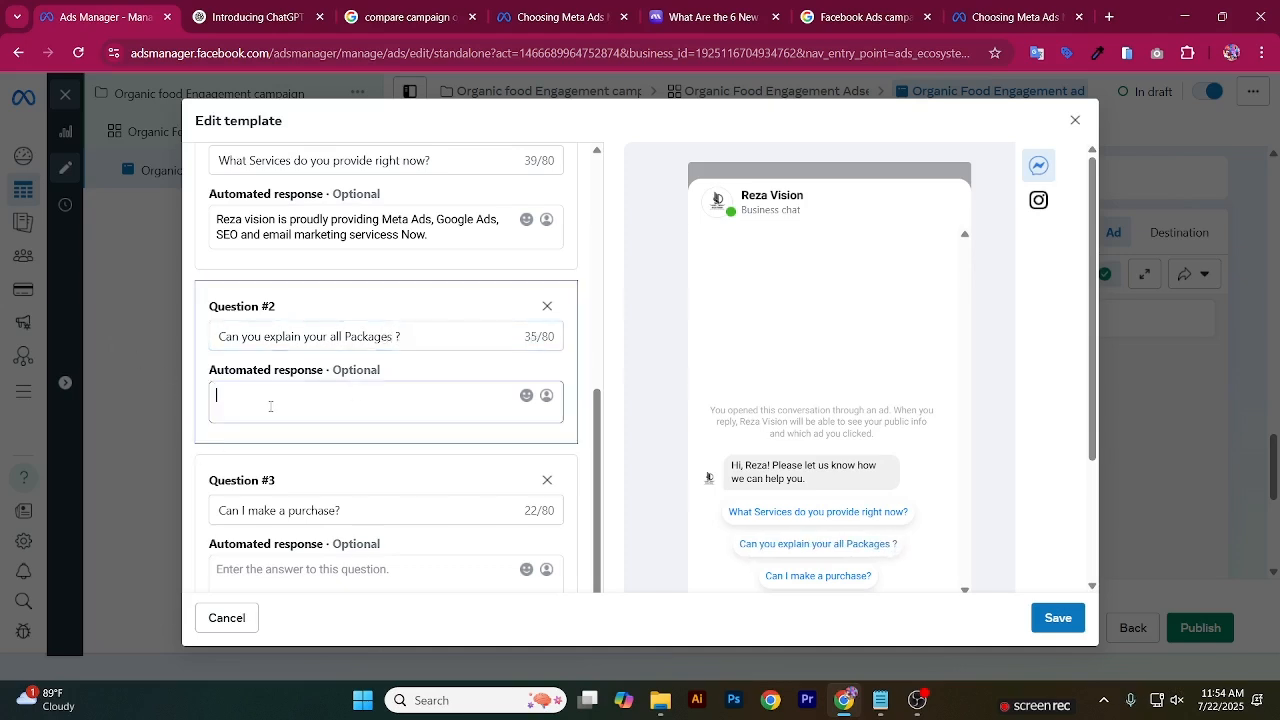
Set Question #2's automated response to "Why not, My starter plan 30$ an standard plan 55$ and Premium package is 110$"
{"action": "type", "text": "Why not, My Primary"}
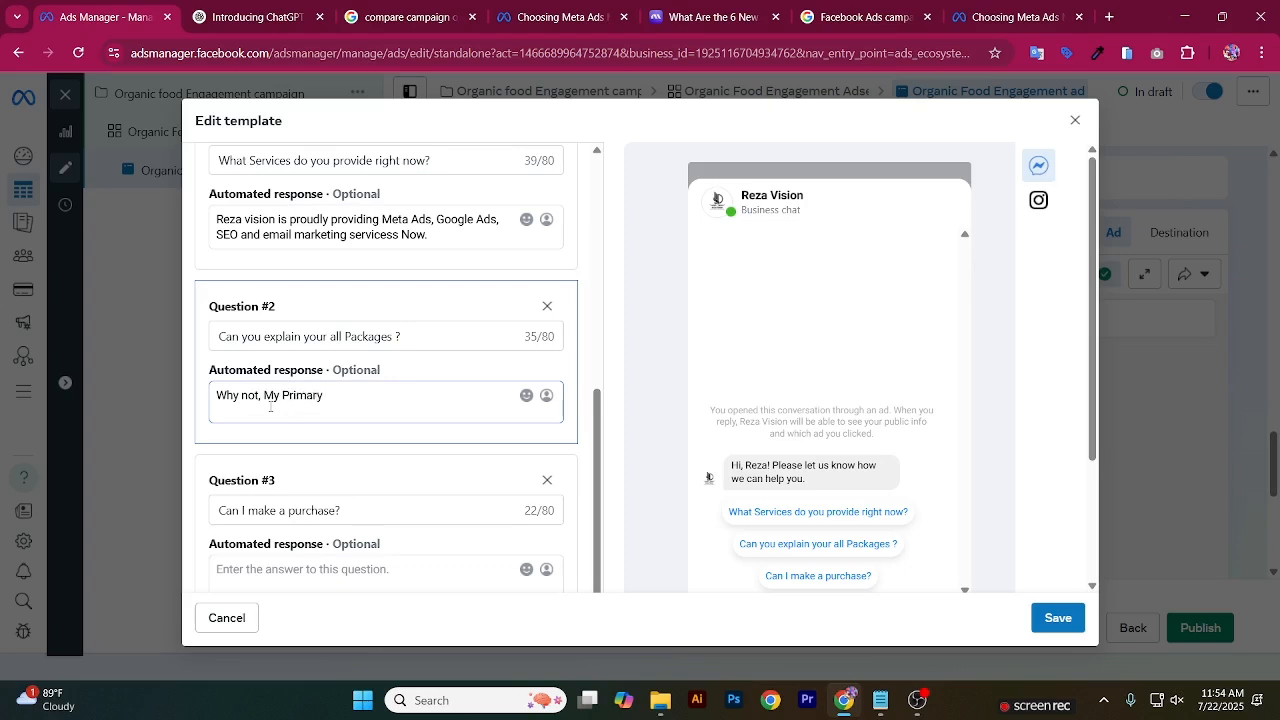
{"action": "key", "text": "BackSpace"}
{"action": "key", "text": "BackSpace"}
{"action": "key", "text": "BackSpace"}
{"action": "key", "text": "BackSpace"}
{"action": "key", "text": "BackSpace"}
{"action": "key", "text": "BackSpace"}
{"action": "key", "text": "BackSpace"}
{"action": "type", "text": "starter plan 30$ an stan"}
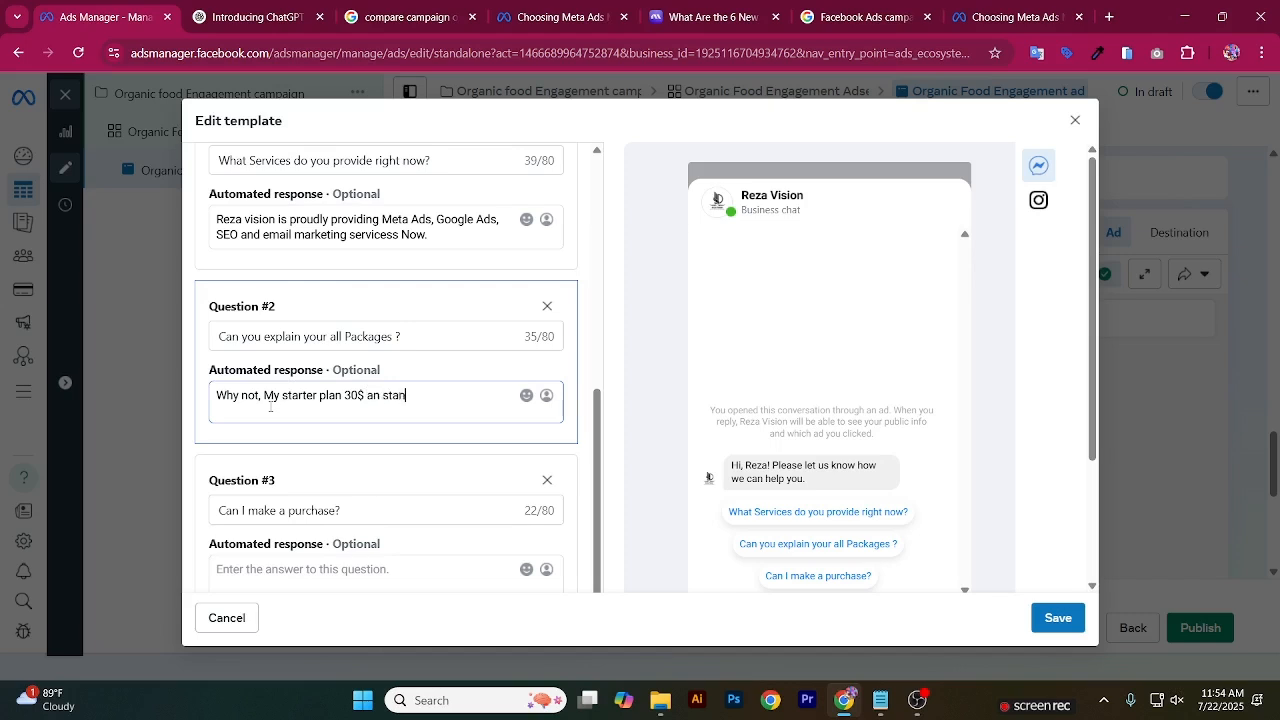
{"action": "type", "text": "dard plan 55$ and Prem"}
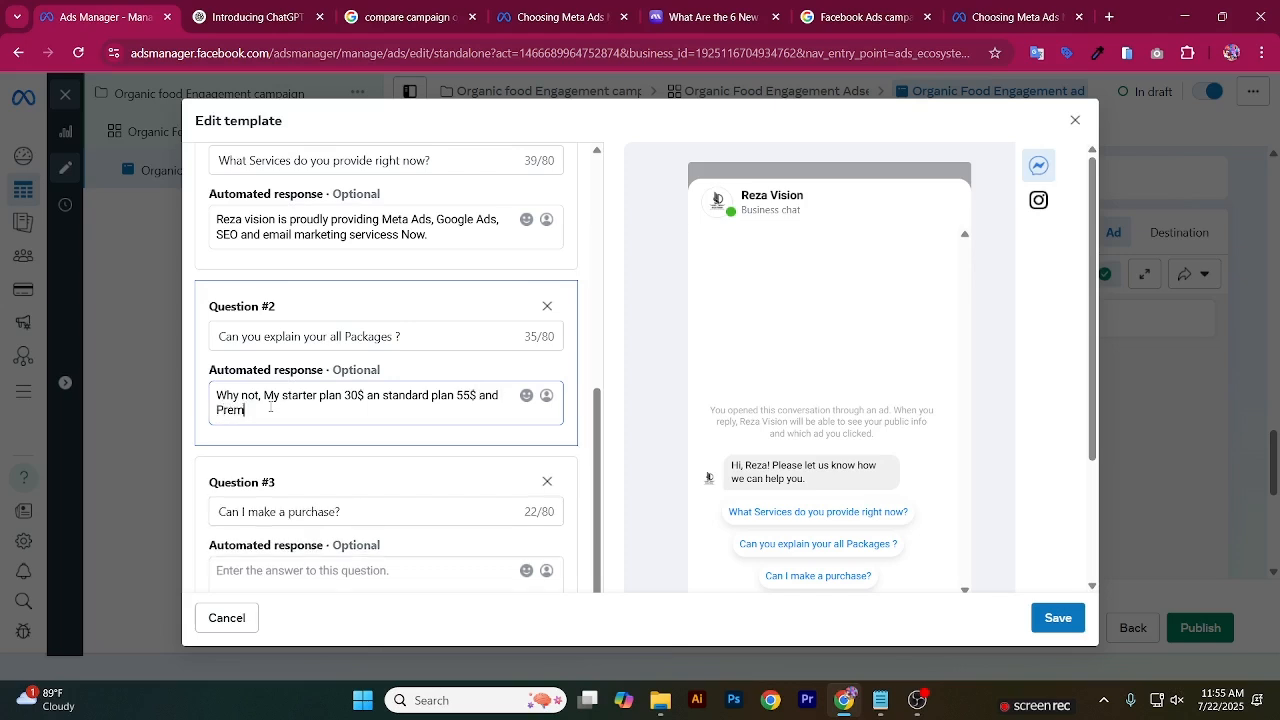
{"action": "type", "text": "ium package"}
{"action": "key", "text": "BackSpace"}
{"action": "type", "text": "h"}
{"action": "key", "text": "BackSpace"}
{"action": "type", "text": "e is"}
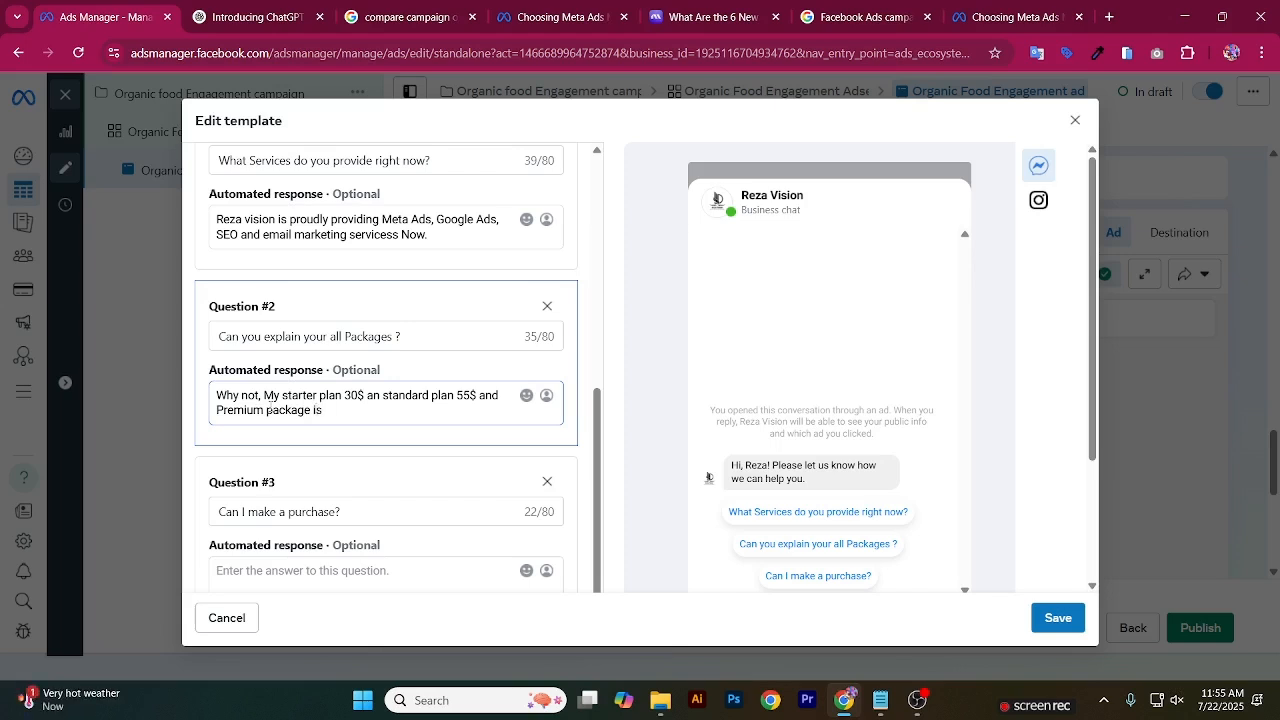
{"action": "type", "text": "4"}
{"action": "key", "text": "BackSpace"}
{"action": "type", "text": "110$"}
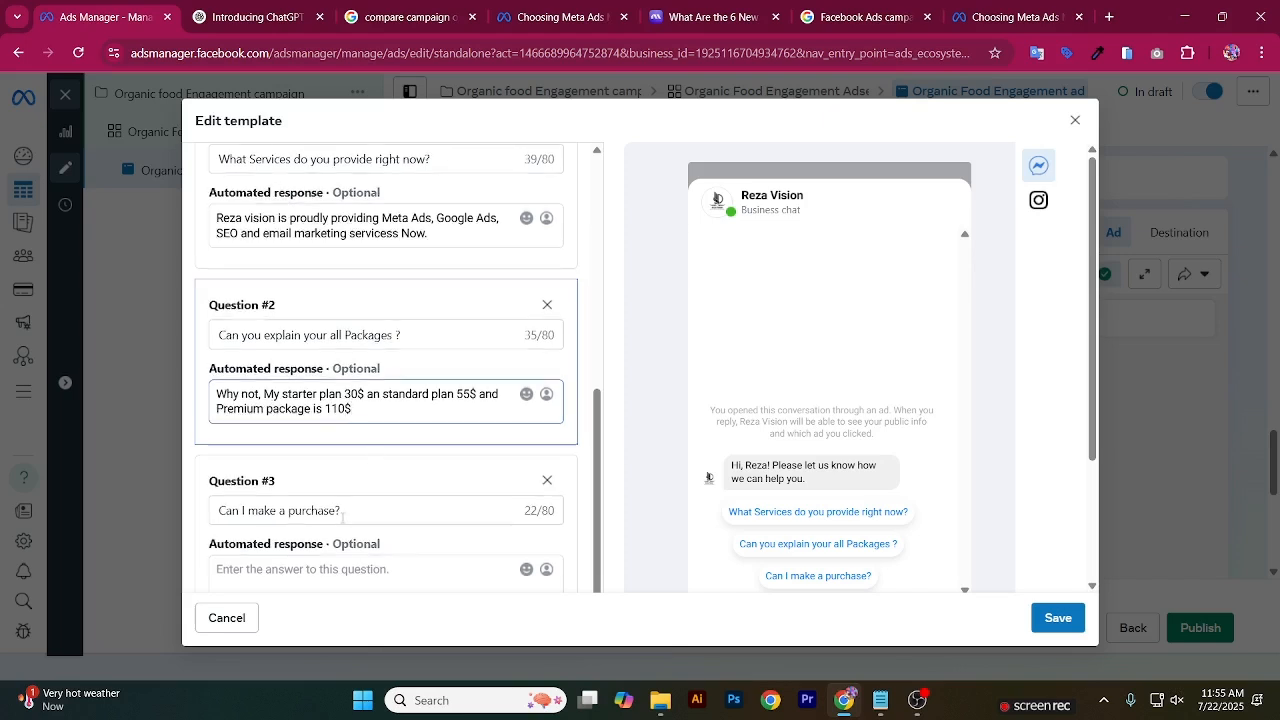
Set Question #3's automated response to "Obviously. just select a plan and let me know about your requirements"
{"action": "left_click", "coordinate": [354, 577]}
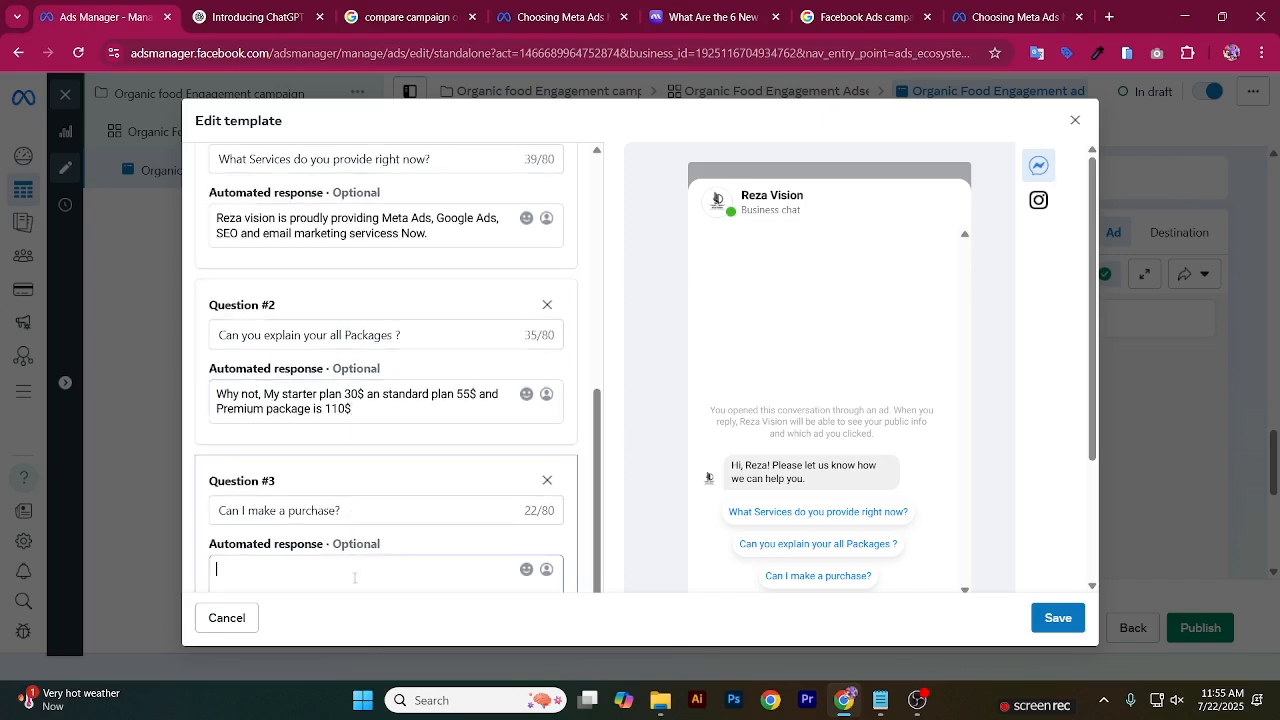
{"action": "type", "text": "Obvio"}
{"action": "type", "text": "usl"}
{"action": "type", "text": "y. just "}
{"action": "type", "text": "e"}
{"action": "type", "text": "elect a "}
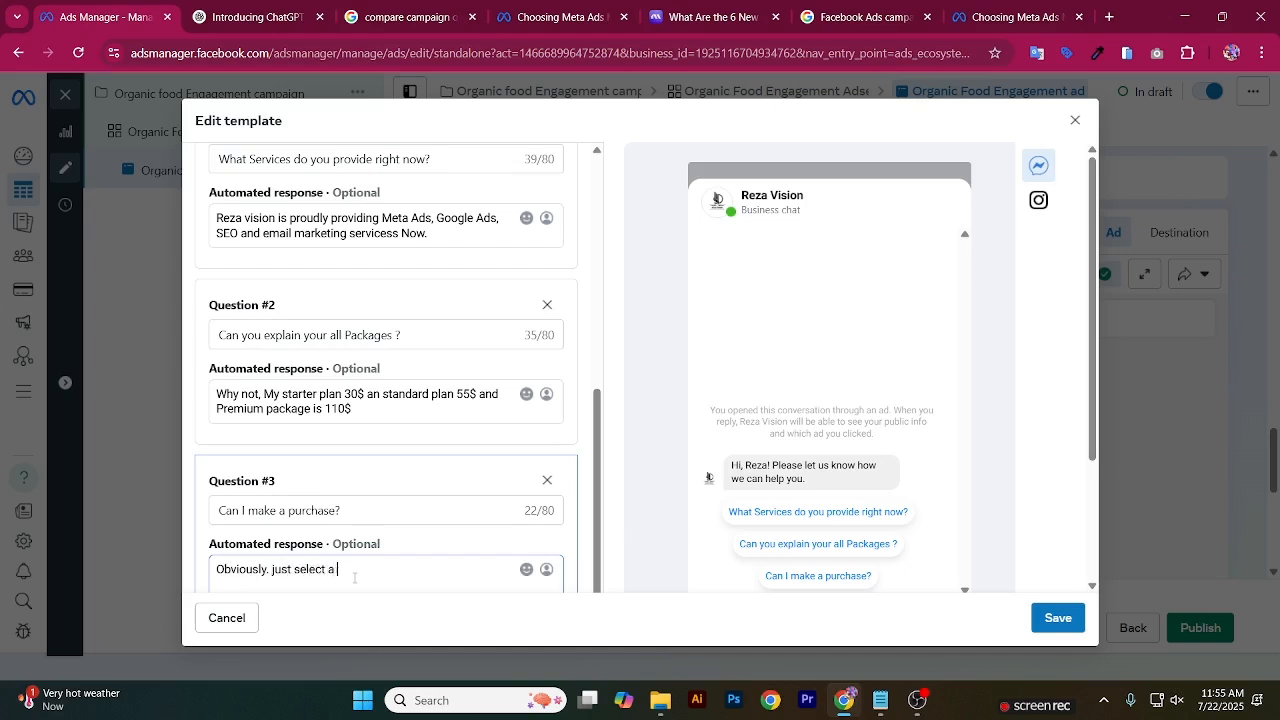
{"action": "type", "text": "plan and le"}
{"action": "type", "text": "t me know"}
{"action": "type", "text": " abno"}
{"action": "key", "text": "BackSpace"}
{"action": "key", "text": "BackSpace"}
{"action": "type", "text": "o"}
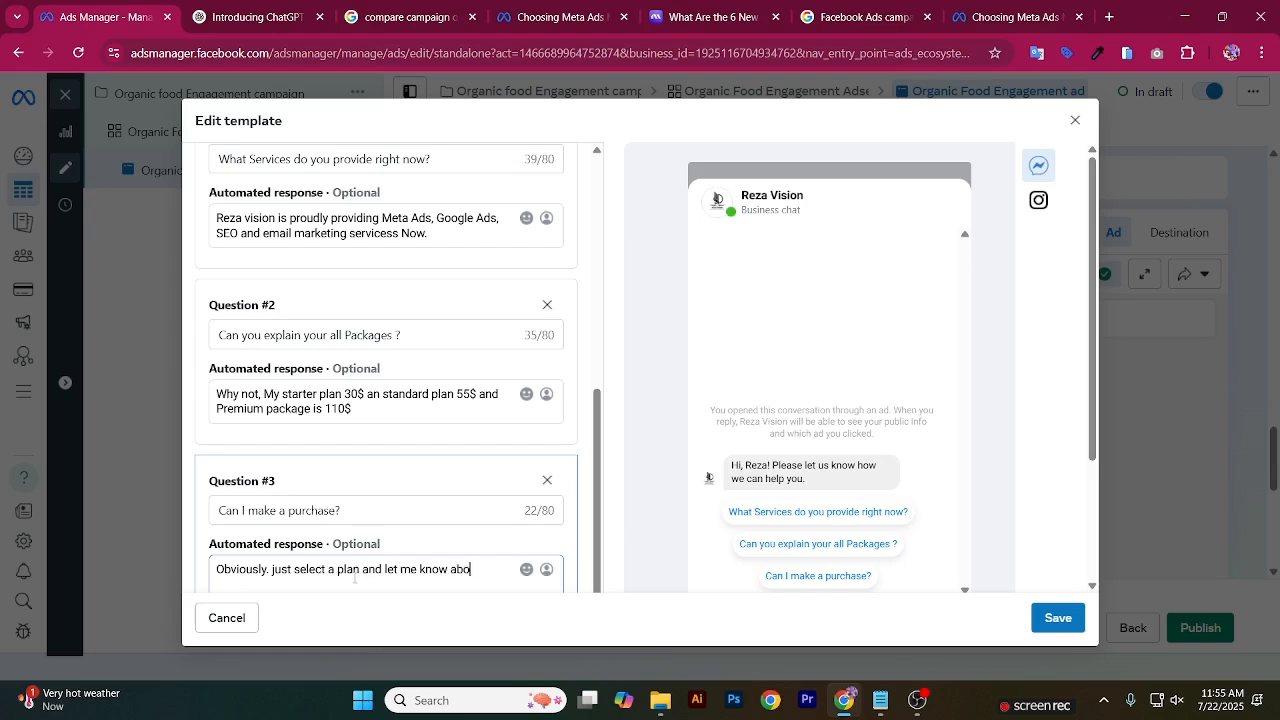
{"action": "type", "text": "ut your requirements"}
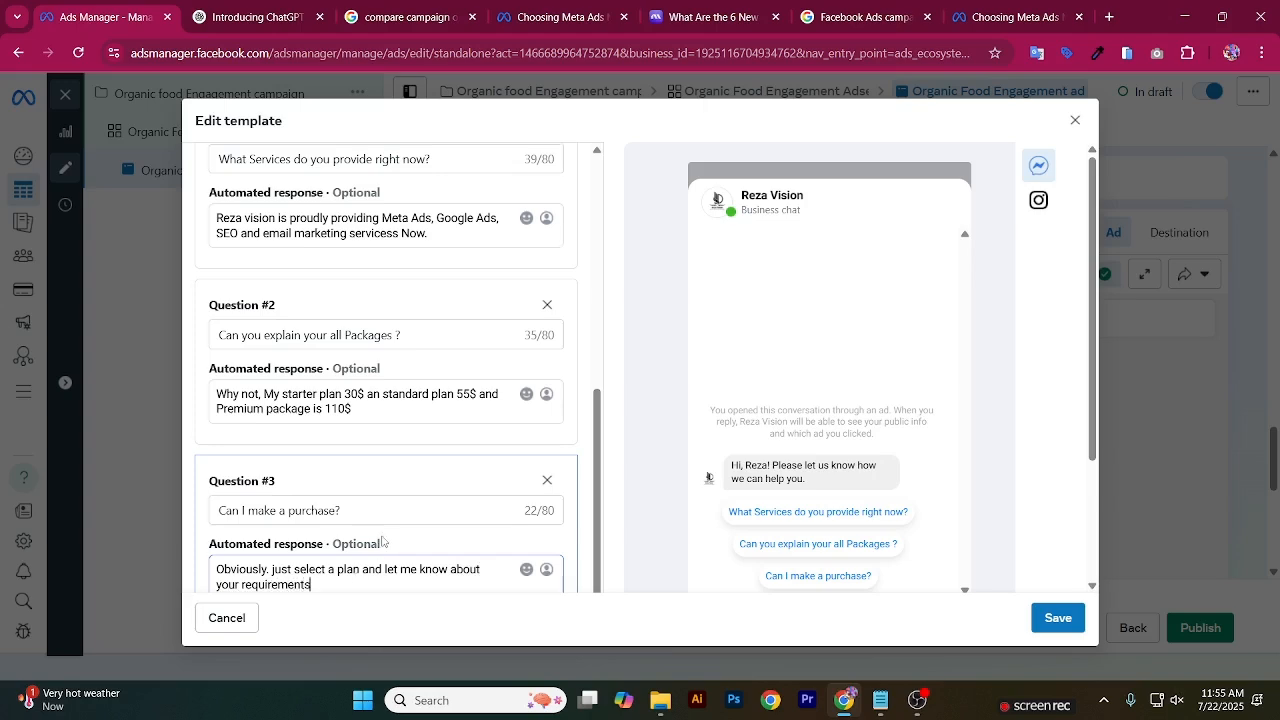
{"action": "scroll", "coordinate": [420, 502], "scroll_direction": "down", "scroll_amount": 2}
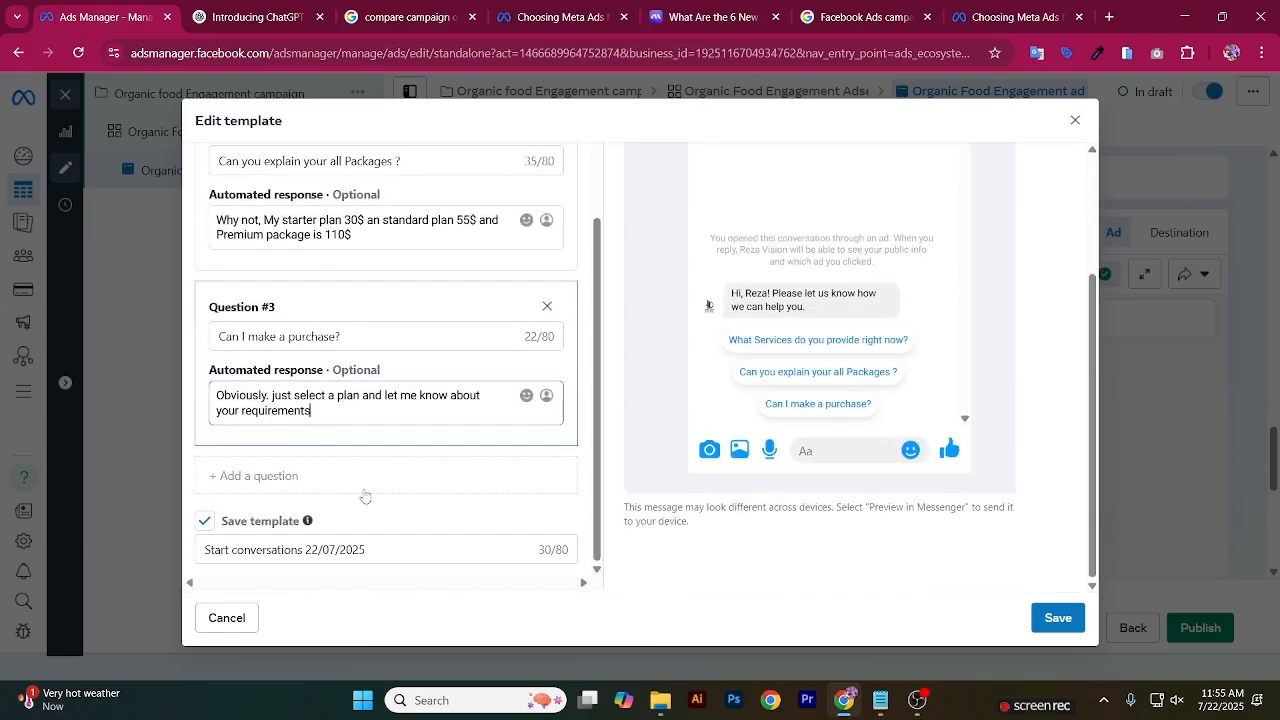
{"action": "left_click", "coordinate": [234, 478]}
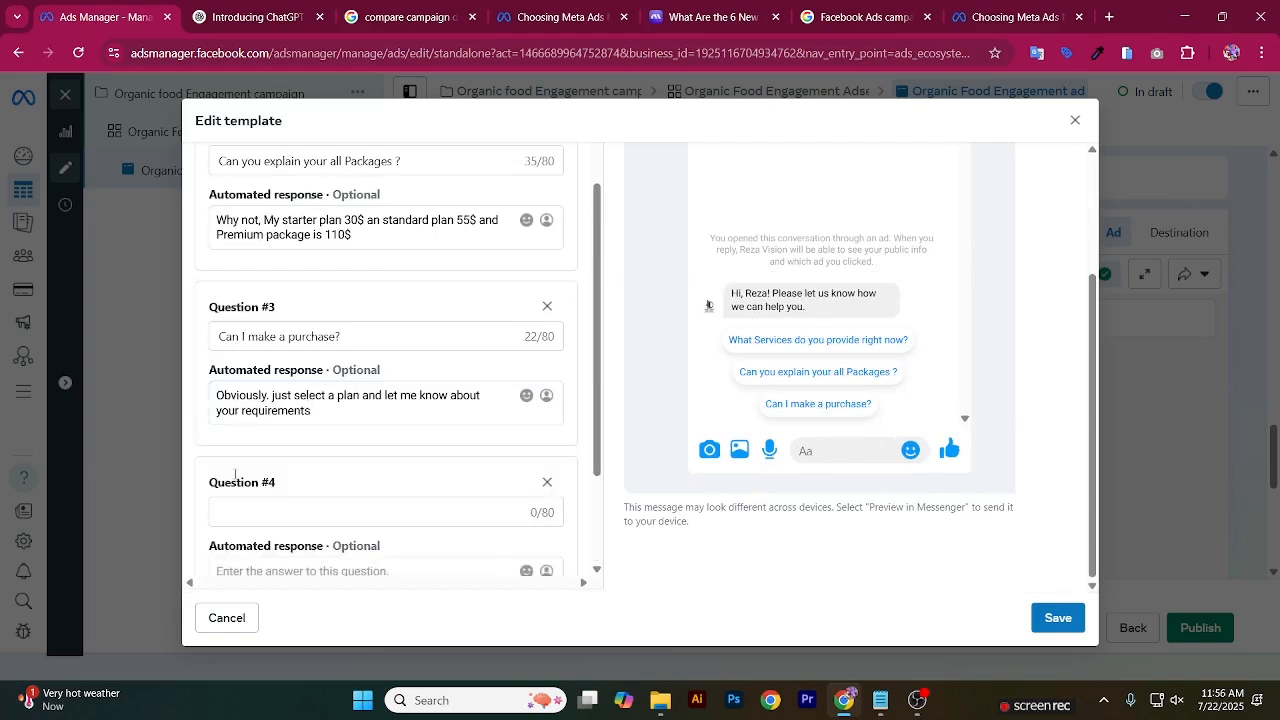
{"action": "scroll", "coordinate": [324, 468], "scroll_direction": "down", "scroll_amount": 2}
{"action": "scroll", "coordinate": [322, 470], "scroll_direction": "down", "scroll_amount": 1}
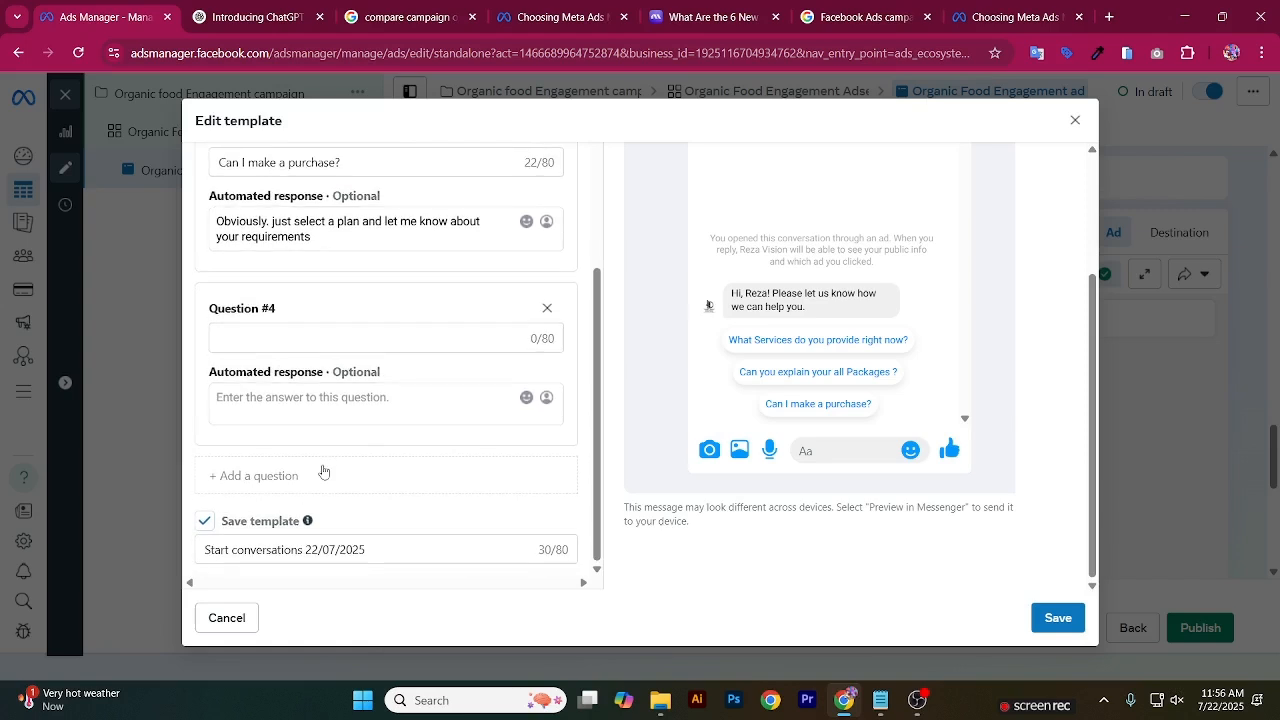
{"action": "left_click_drag", "start_coordinate": [367, 550], "coordinate": [190, 545]}
{"action": "scroll", "coordinate": [284, 365], "scroll_direction": "up", "scroll_amount": 1}
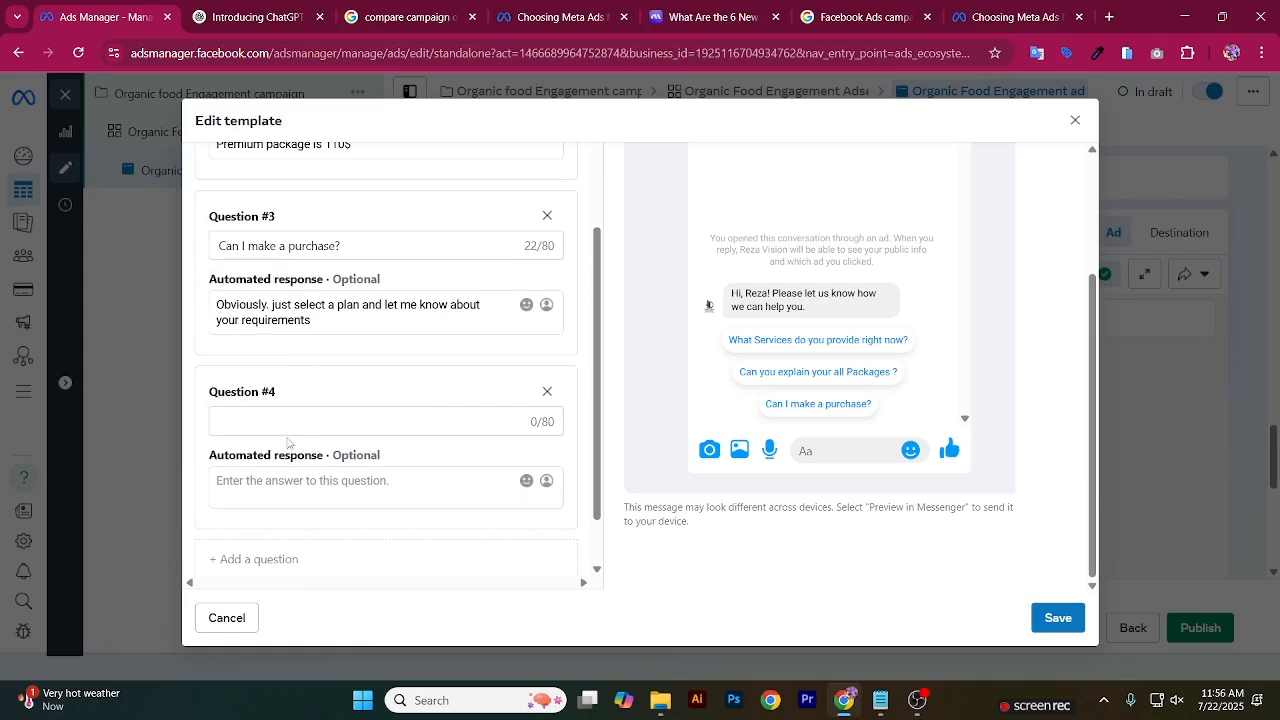
{"action": "left_click", "coordinate": [340, 421]}
{"action": "left_click", "coordinate": [545, 391]}
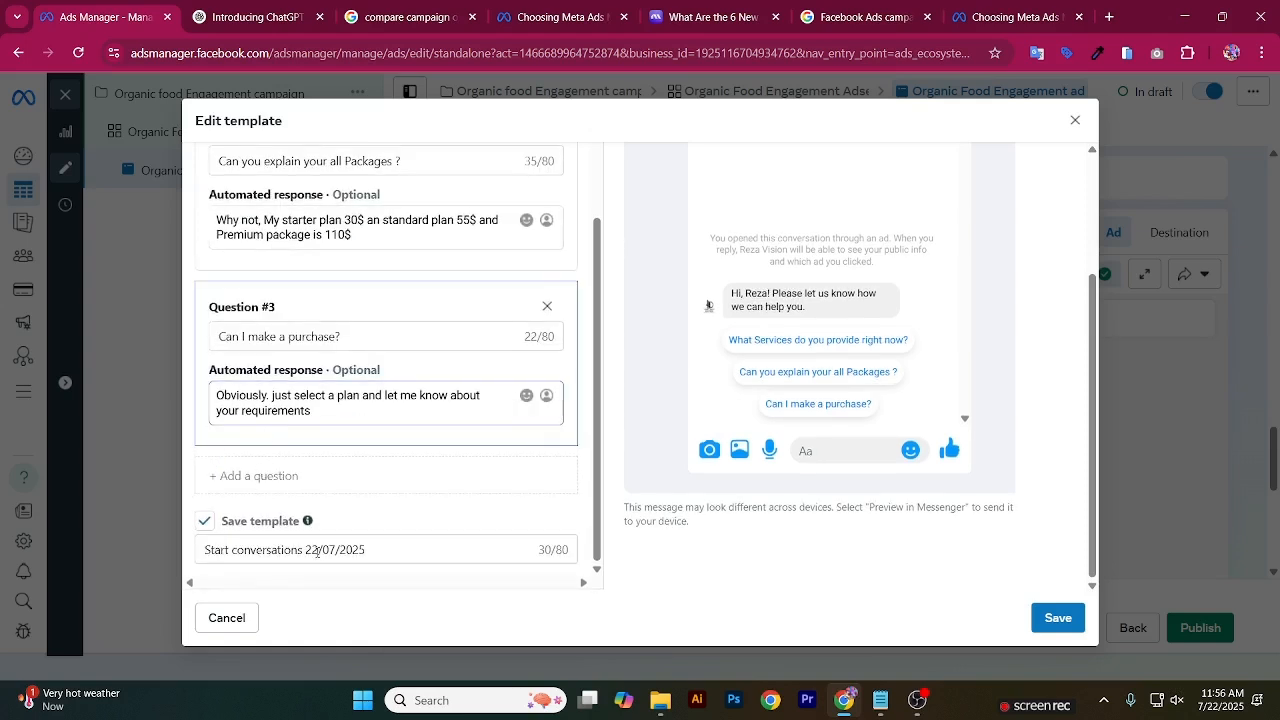
Save the message template under the name "Auto replay for Reza Vision" and send its preview to Messenger
{"action": "left_click_drag", "start_coordinate": [303, 550], "coordinate": [144, 546]}
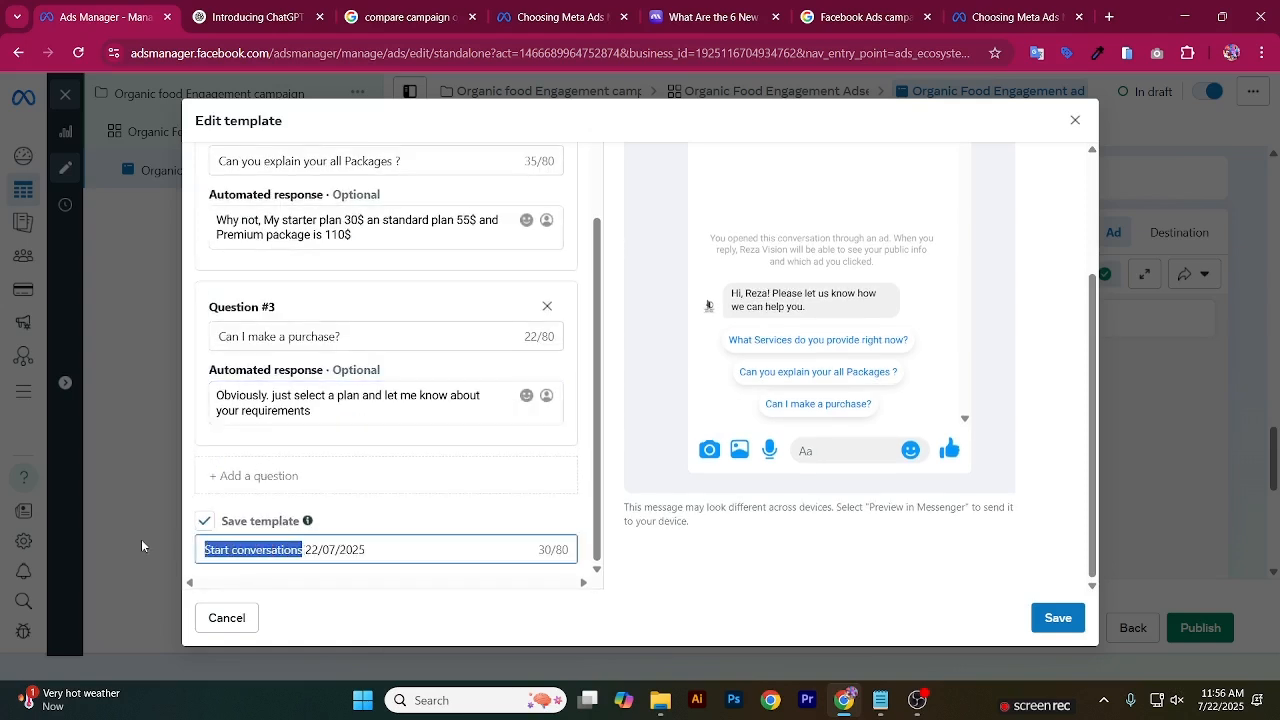
{"action": "type", "text": "Oeg"}
{"action": "key", "text": "BackSpace"}
{"action": "key", "text": "BackSpace"}
{"action": "key", "text": "BackSpace"}
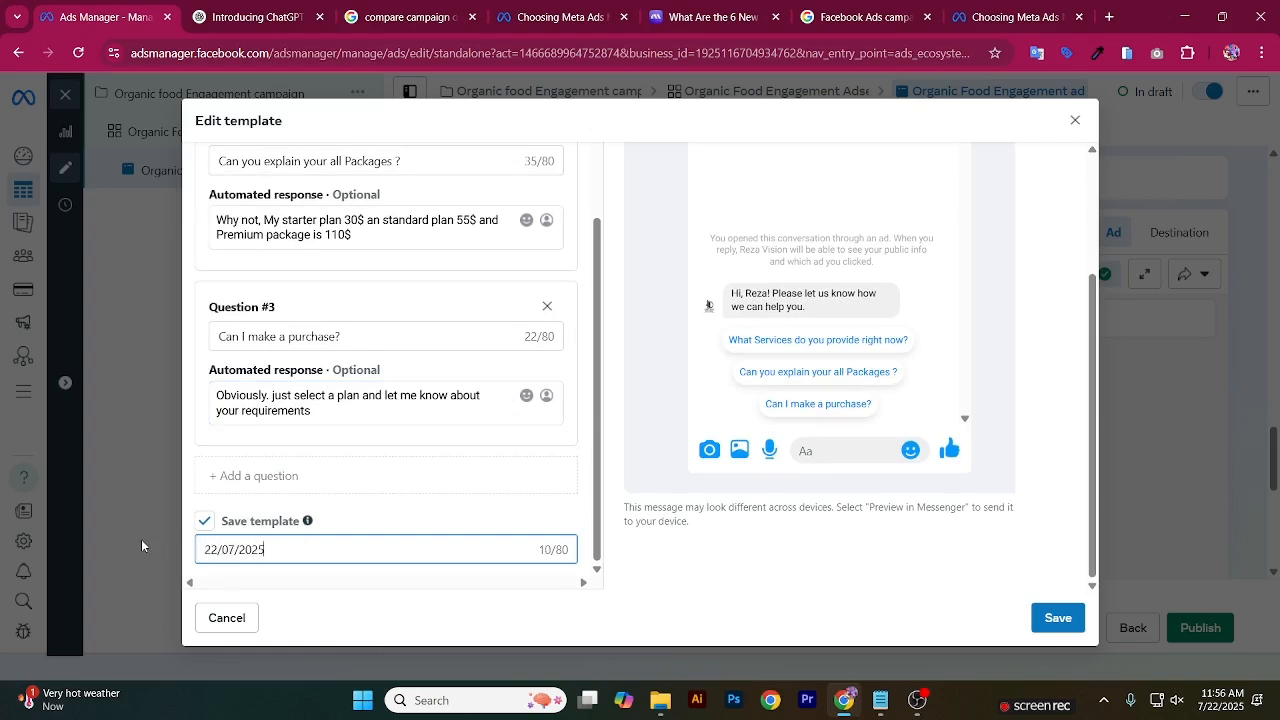
{"action": "type", "text": "/o"}
{"action": "key", "text": "BackSpace"}
{"action": "key", "text": "BackSpace"}
{"action": "key", "text": "BackSpace"}
{"action": "key", "text": "BackSpace"}
{"action": "key", "text": "BackSpace"}
{"action": "key", "text": "BackSpace"}
{"action": "key", "text": "BackSpace"}
{"action": "key", "text": "BackSpace"}
{"action": "key", "text": "BackSpace"}
{"action": "key", "text": "BackSpace"}
{"action": "key", "text": "BackSpace"}
{"action": "key", "text": "BackSpace"}
{"action": "type", "text": "AUto"}
{"action": "key", "text": "BackSpace"}
{"action": "key", "text": "BackSpace"}
{"action": "key", "text": "BackSpace"}
{"action": "type", "text": "u"}
{"action": "key", "text": "BackSpace"}
{"action": "type", "text": "uto replay for Reza Visio"}
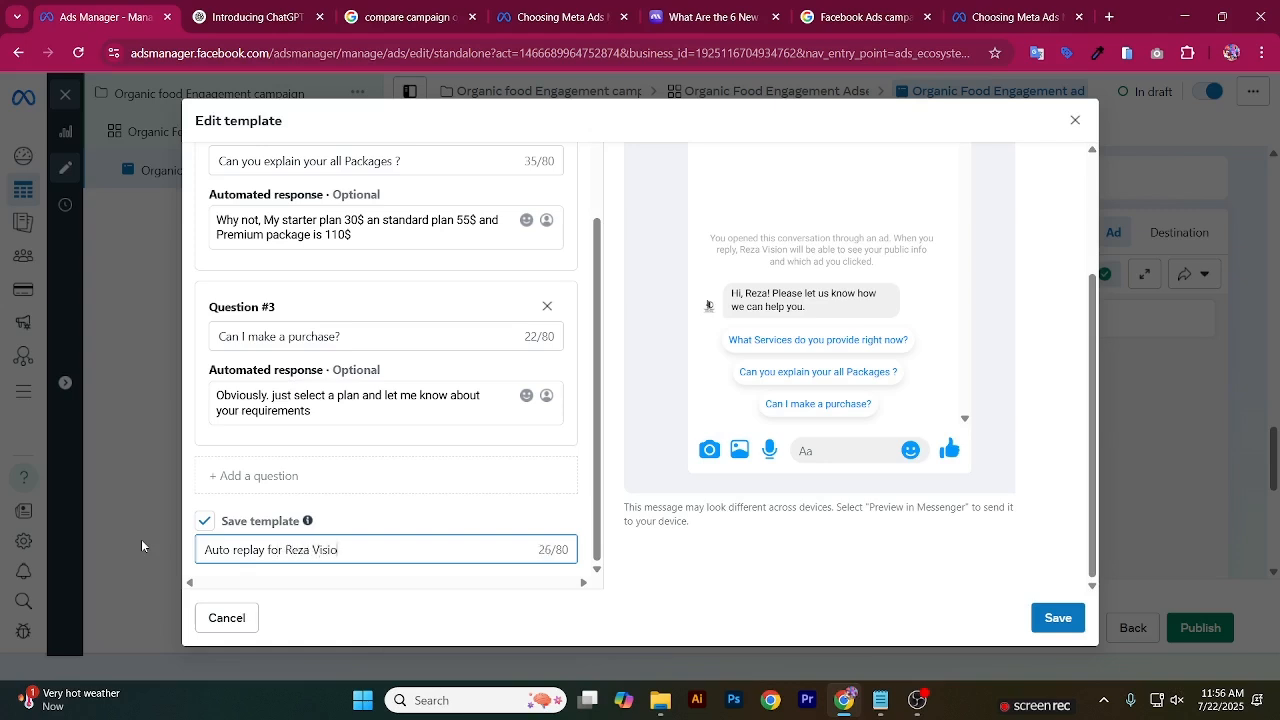
{"action": "type", "text": "n"}
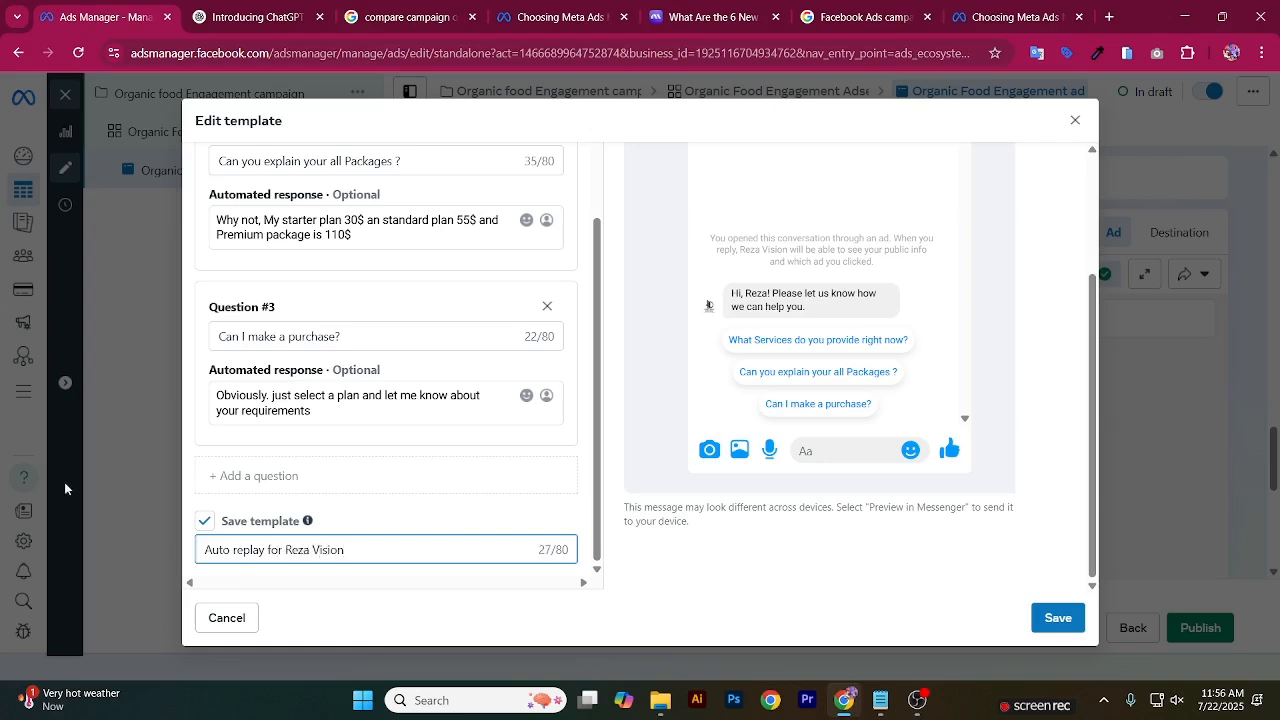
{"action": "left_click", "coordinate": [1057, 617]}
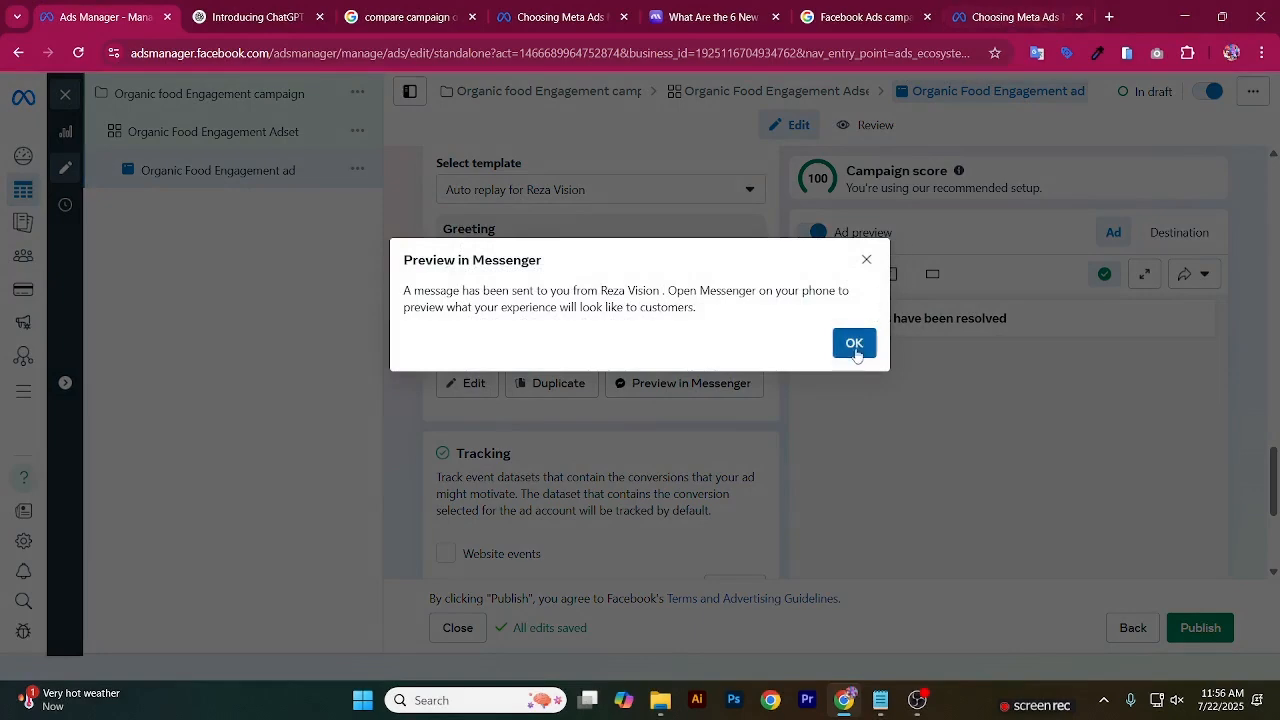
{"action": "left_click", "coordinate": [855, 343]}
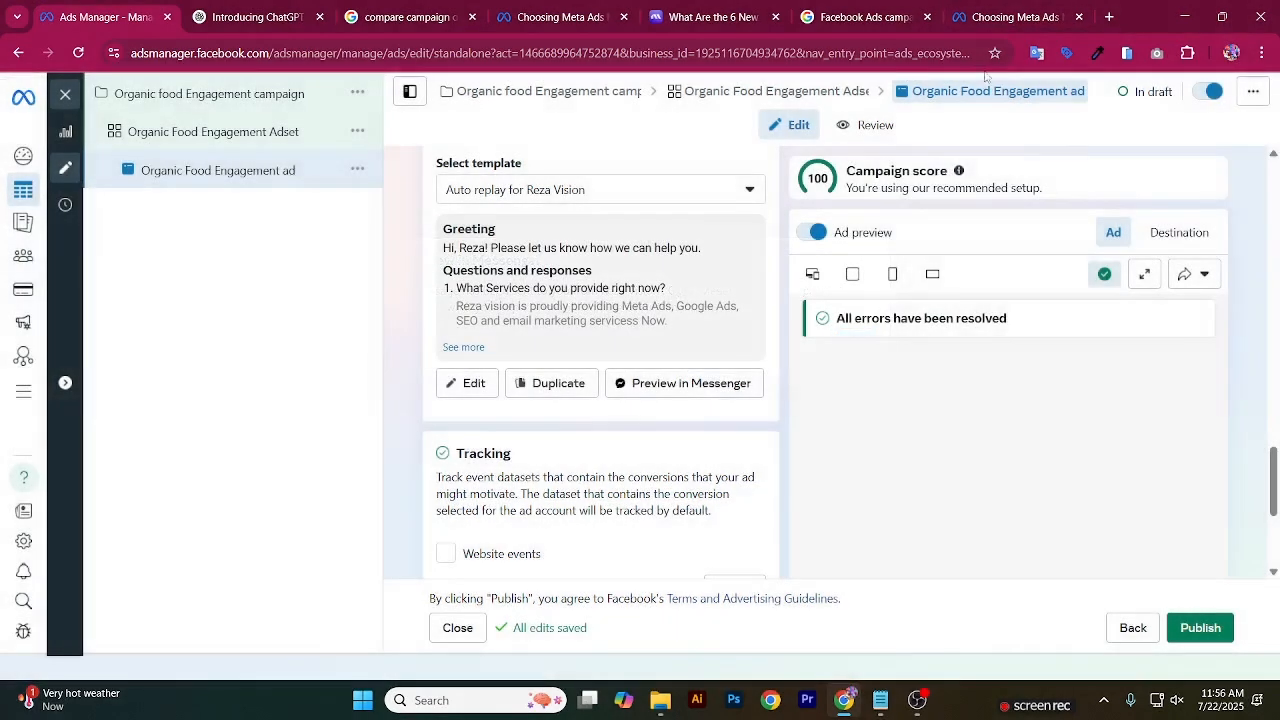
Replace the advertising objectives help article with a new browser tab showing Meta Business Suite
{"action": "left_click", "coordinate": [992, 22]}
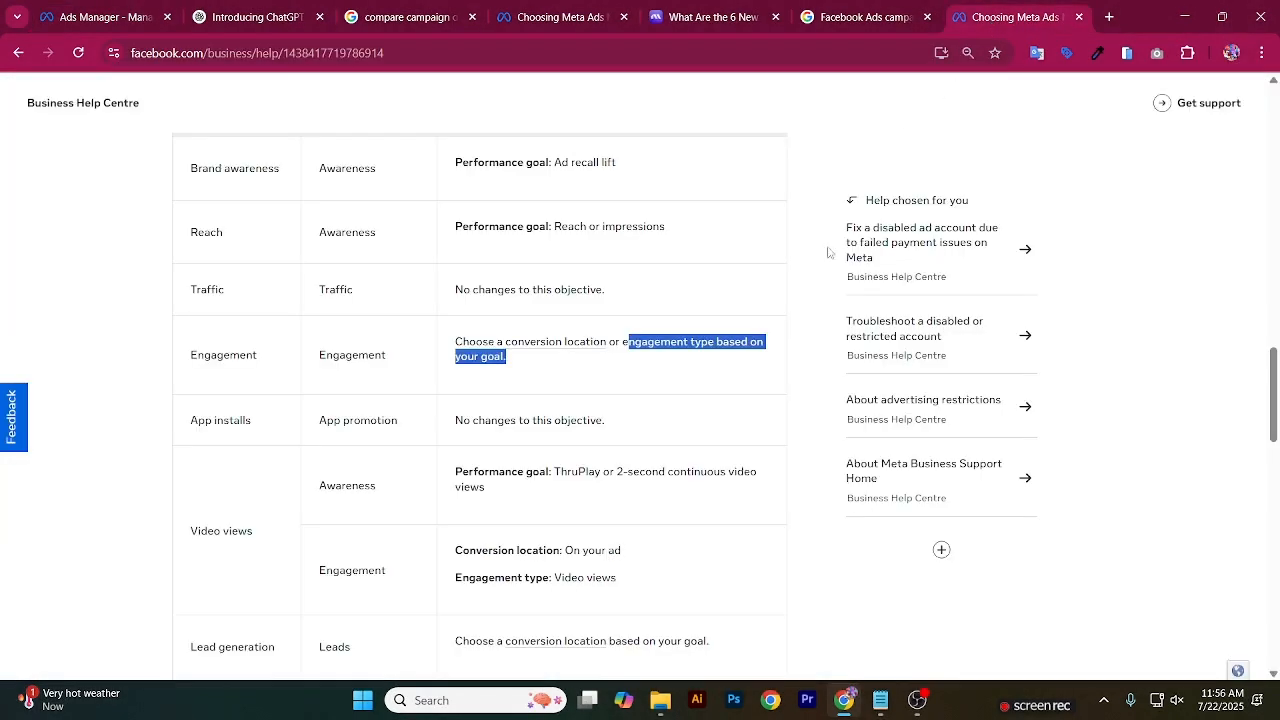
{"action": "left_click", "coordinate": [1106, 18]}
{"action": "left_click", "coordinate": [947, 17]}
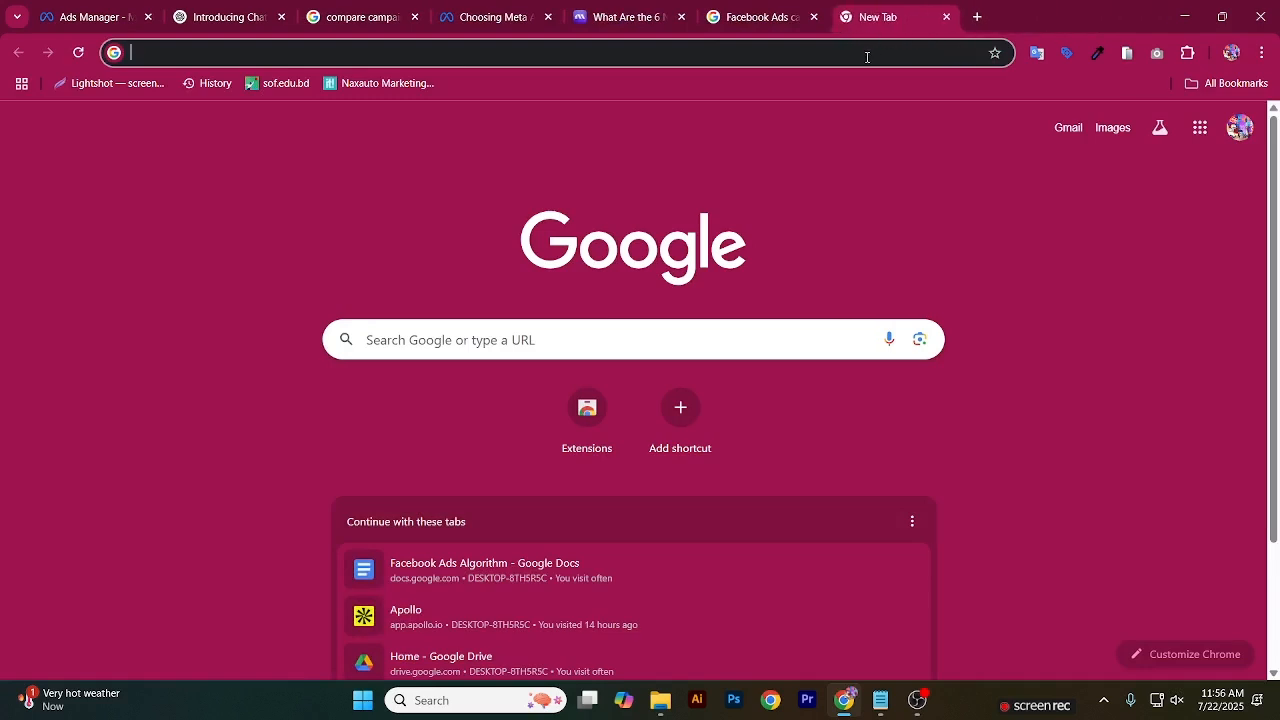
{"action": "type", "text": "busines"}
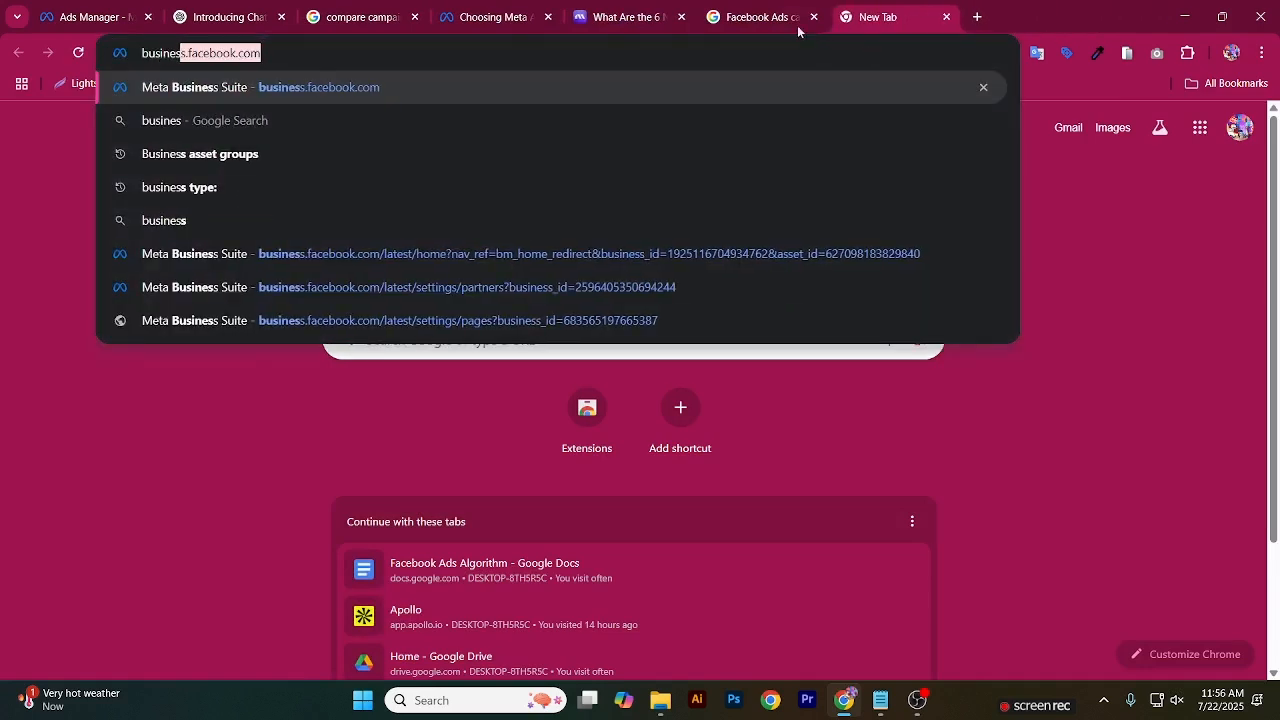
{"action": "left_click", "coordinate": [549, 90]}
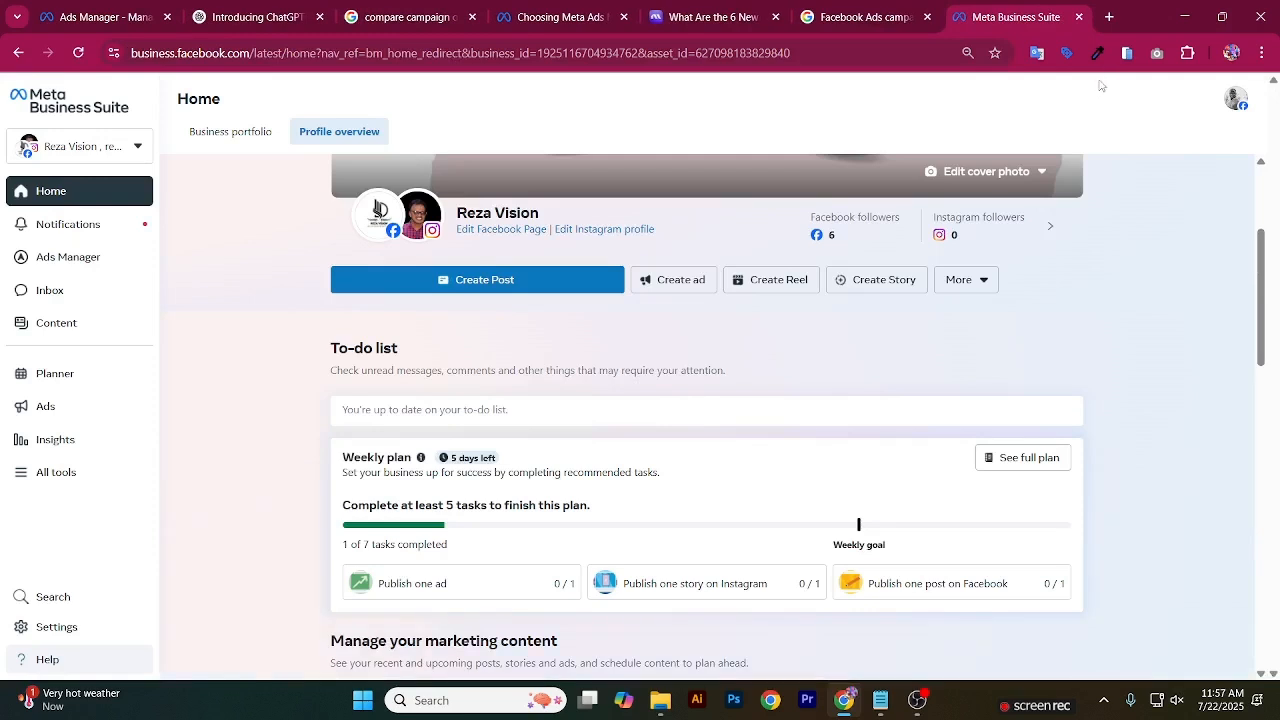
Open Facebook in a new browser tab and place it first among the open tabs
{"action": "left_click", "coordinate": [1108, 18]}
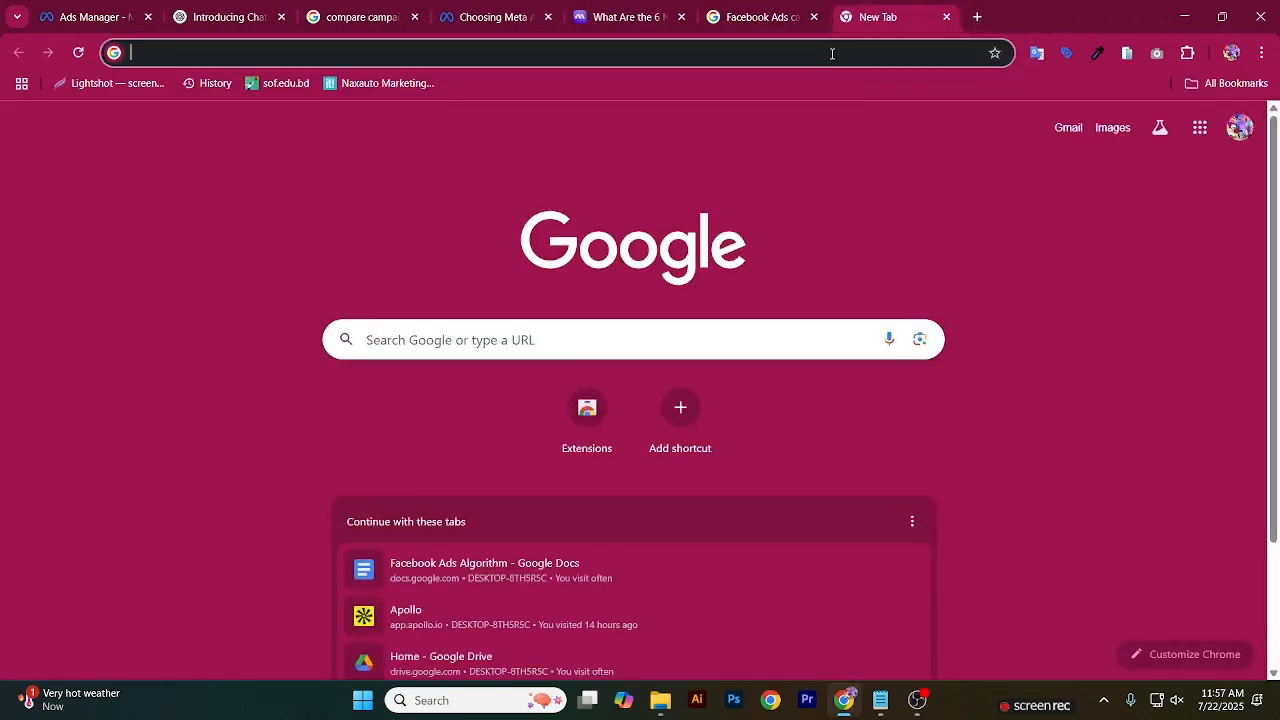
{"action": "type", "text": "face"}
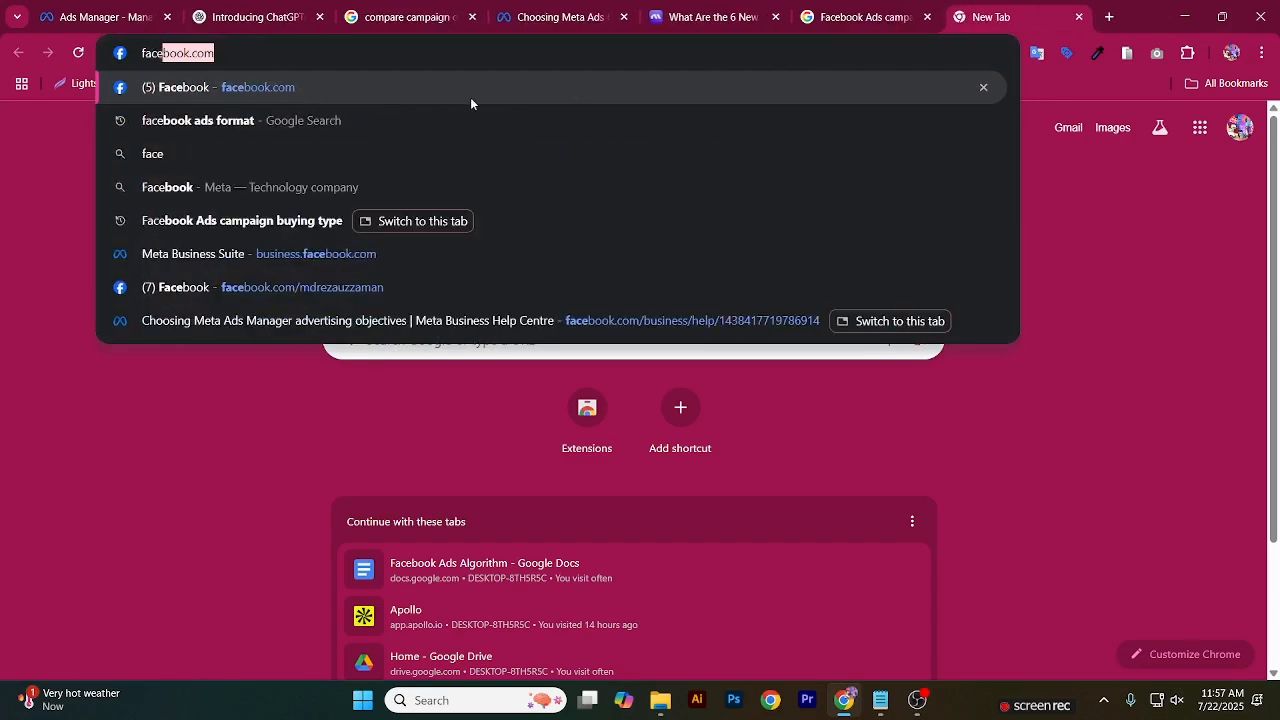
{"action": "left_click", "coordinate": [470, 94]}
{"action": "left_click_drag", "start_coordinate": [1018, 13], "coordinate": [40, 18]}
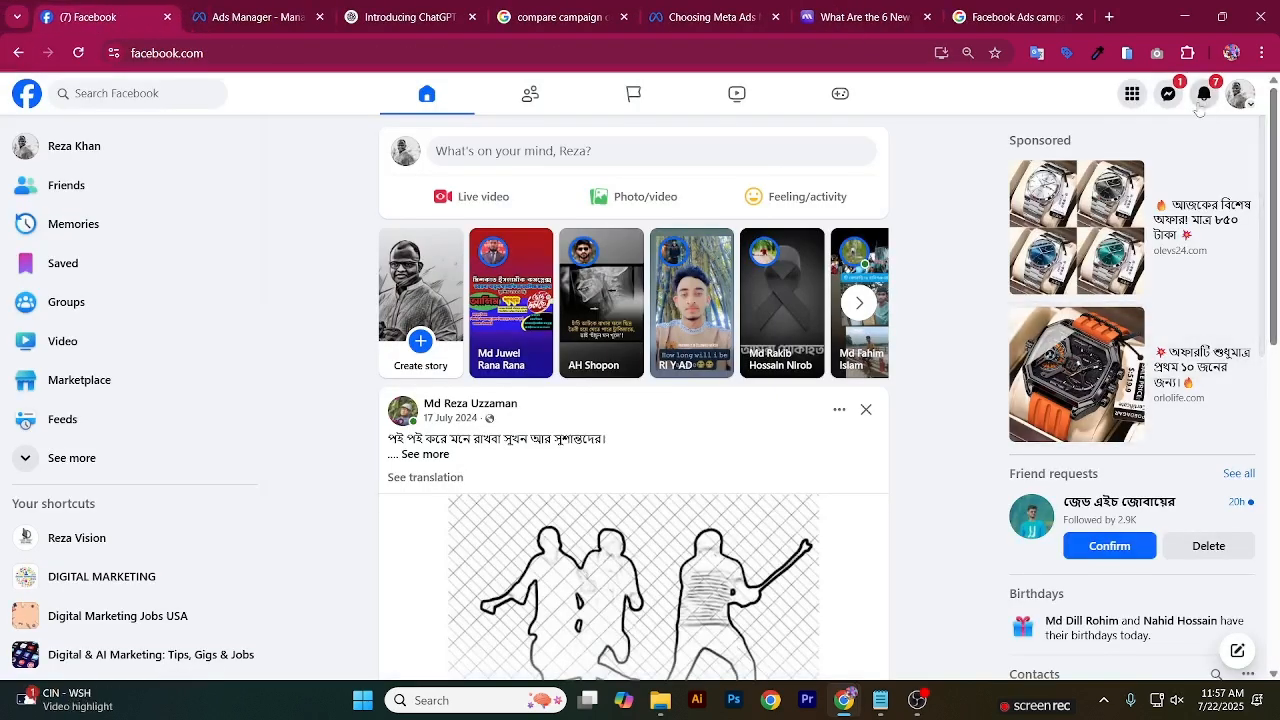
Open the Reza Vision Messenger chat and send the suggested question "What Services do you provide right now?"
{"action": "left_click", "coordinate": [1166, 94]}
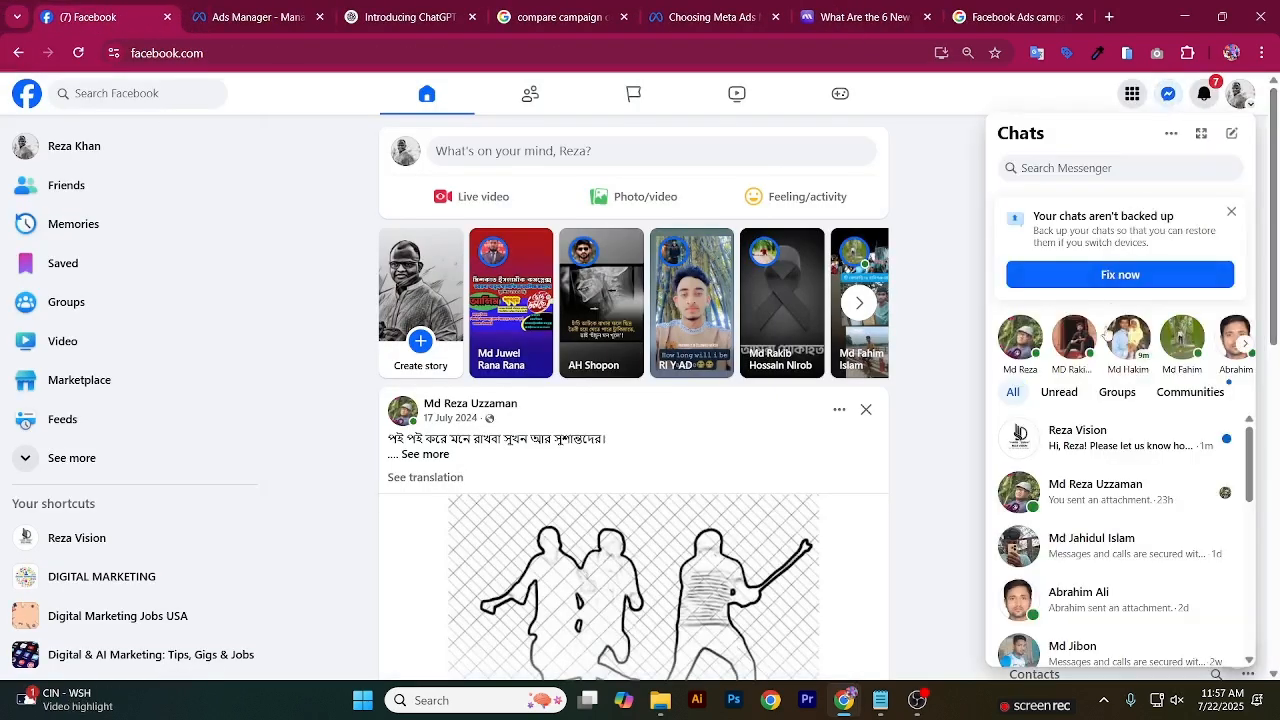
{"action": "left_click", "coordinate": [1018, 436]}
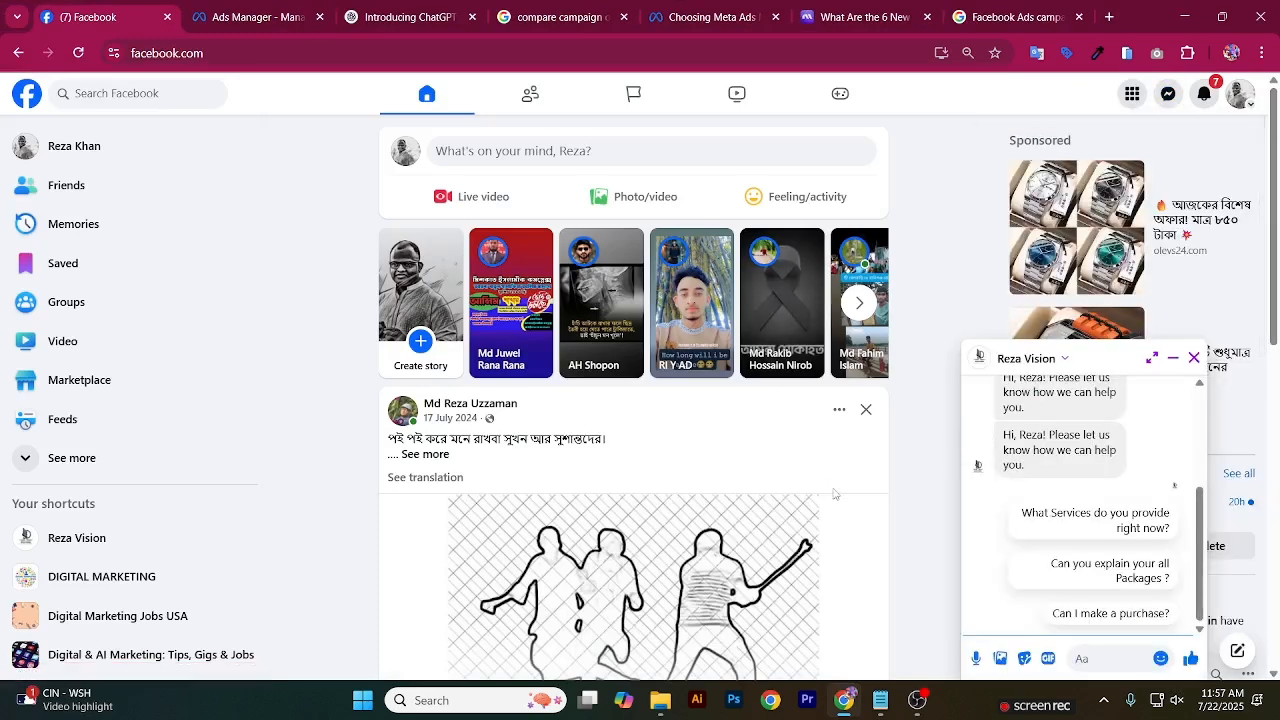
{"action": "left_click", "coordinate": [1133, 537]}
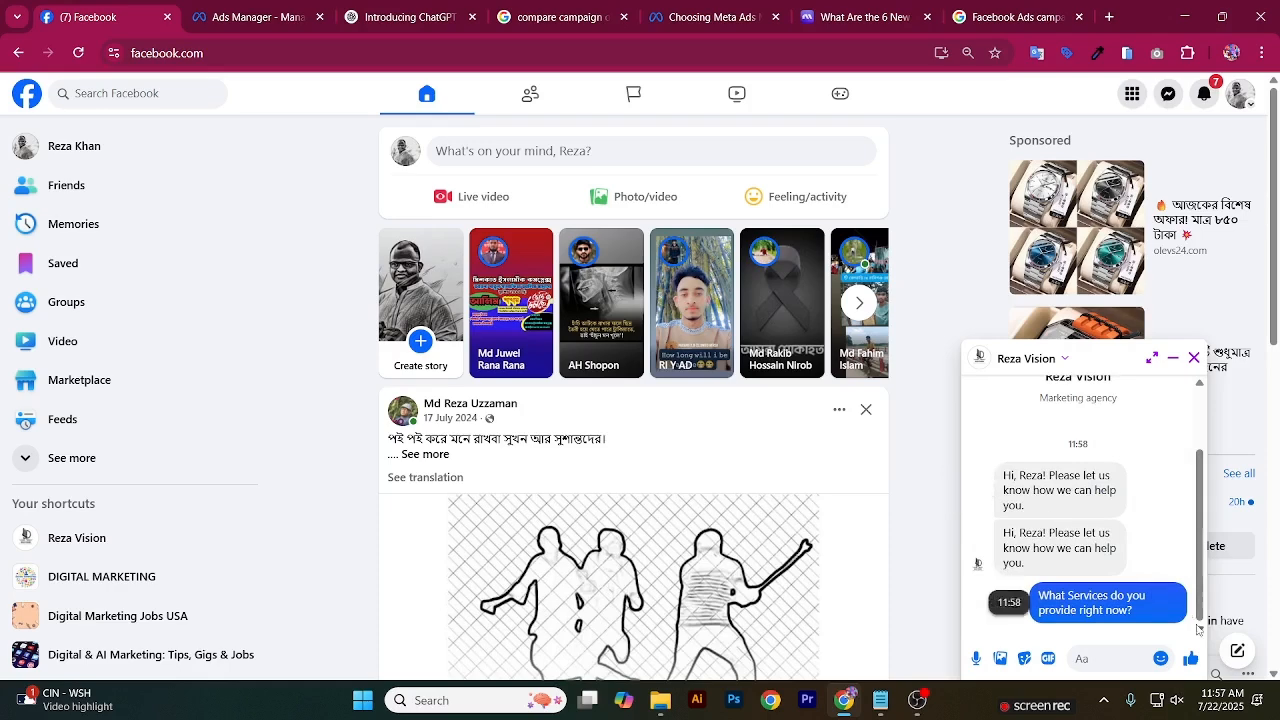
Examine all of the template's questions and responses in Ads Manager, and return to the Reza Vision chat on Facebook
{"action": "left_click", "coordinate": [288, 20]}
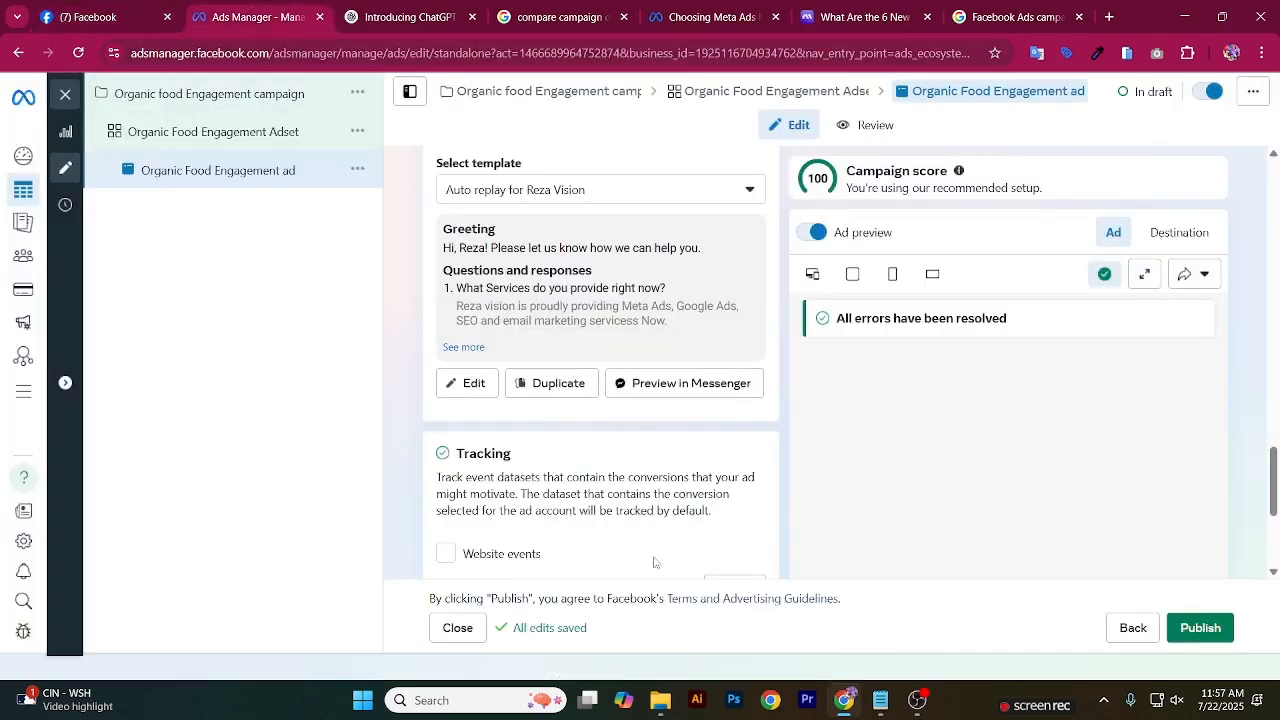
{"action": "scroll", "coordinate": [478, 398], "scroll_direction": "down", "scroll_amount": 1}
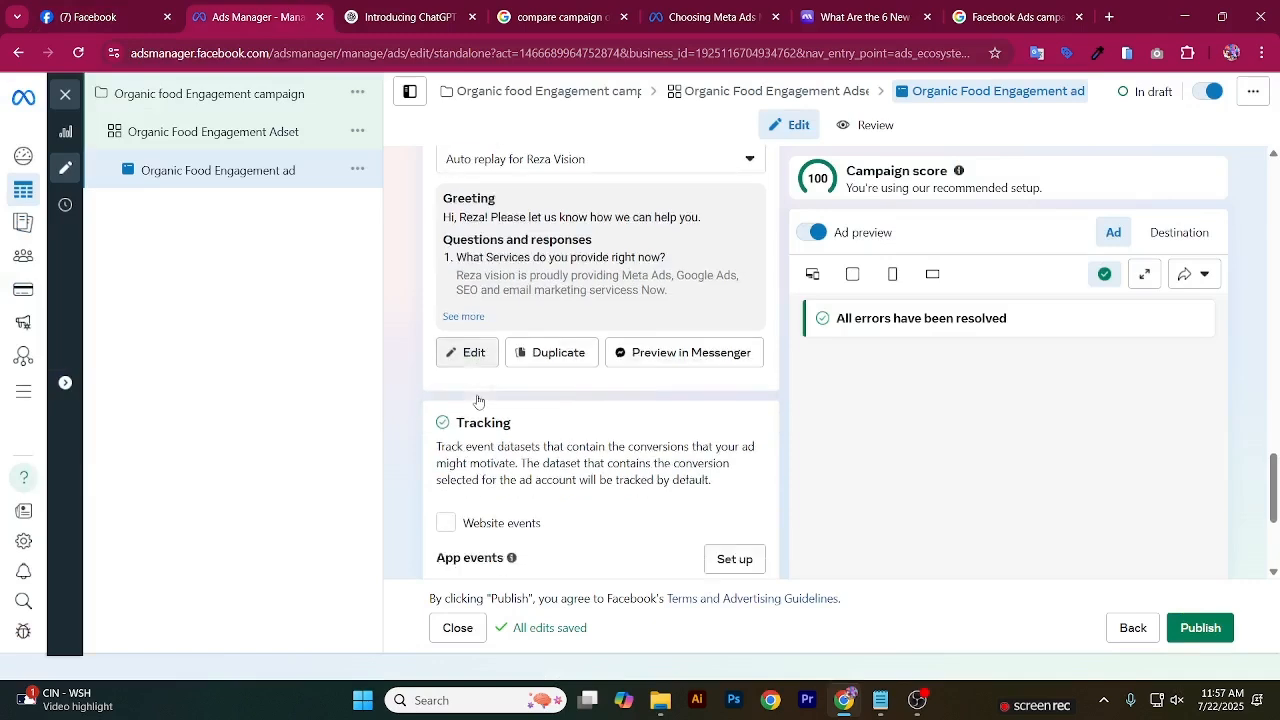
{"action": "left_click", "coordinate": [460, 265]}
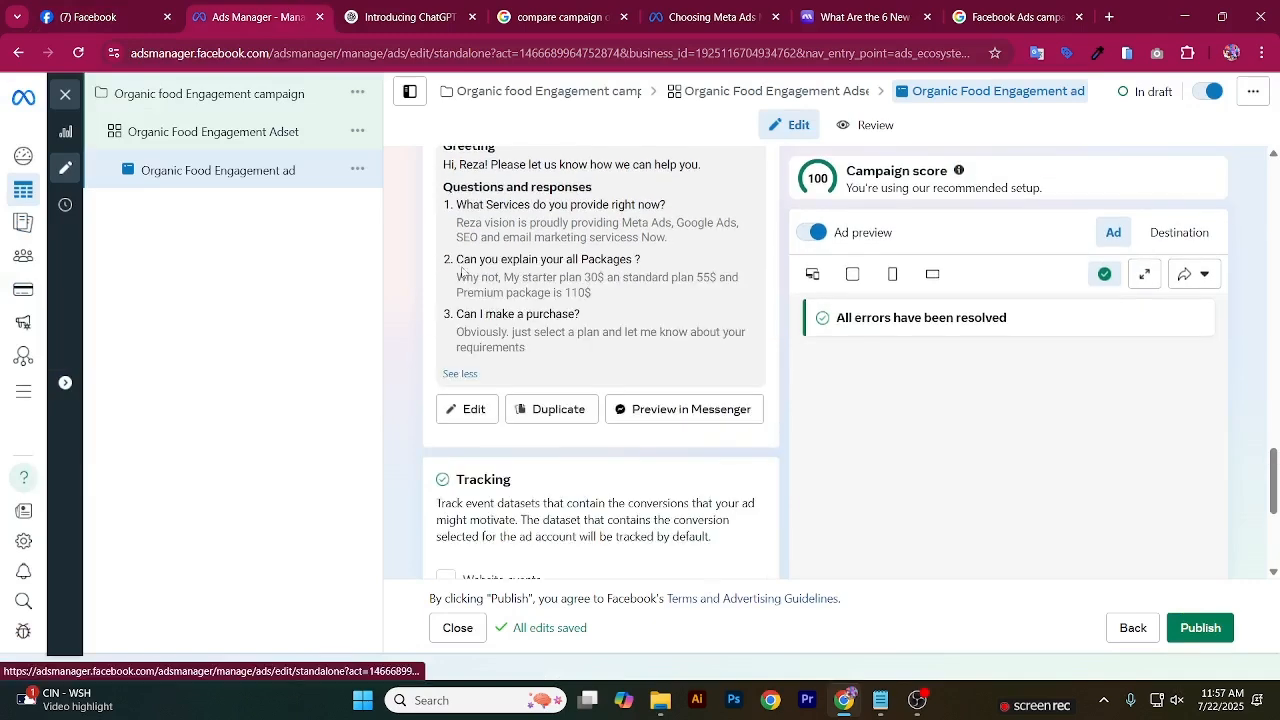
{"action": "scroll", "coordinate": [541, 262], "scroll_direction": "down", "scroll_amount": 2}
{"action": "scroll", "coordinate": [540, 267], "scroll_direction": "up", "scroll_amount": 1}
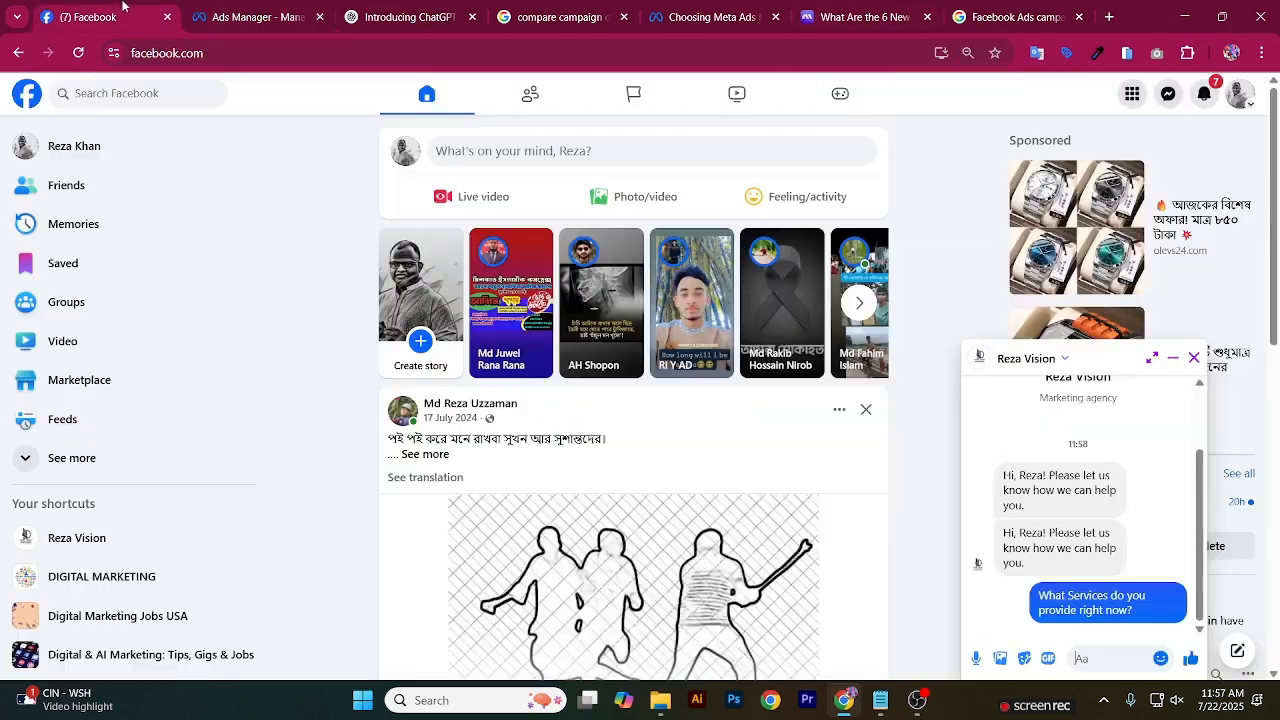
{"action": "left_click", "coordinate": [118, 14]}
{"action": "scroll", "coordinate": [820, 392], "scroll_direction": "down", "scroll_amount": 4}
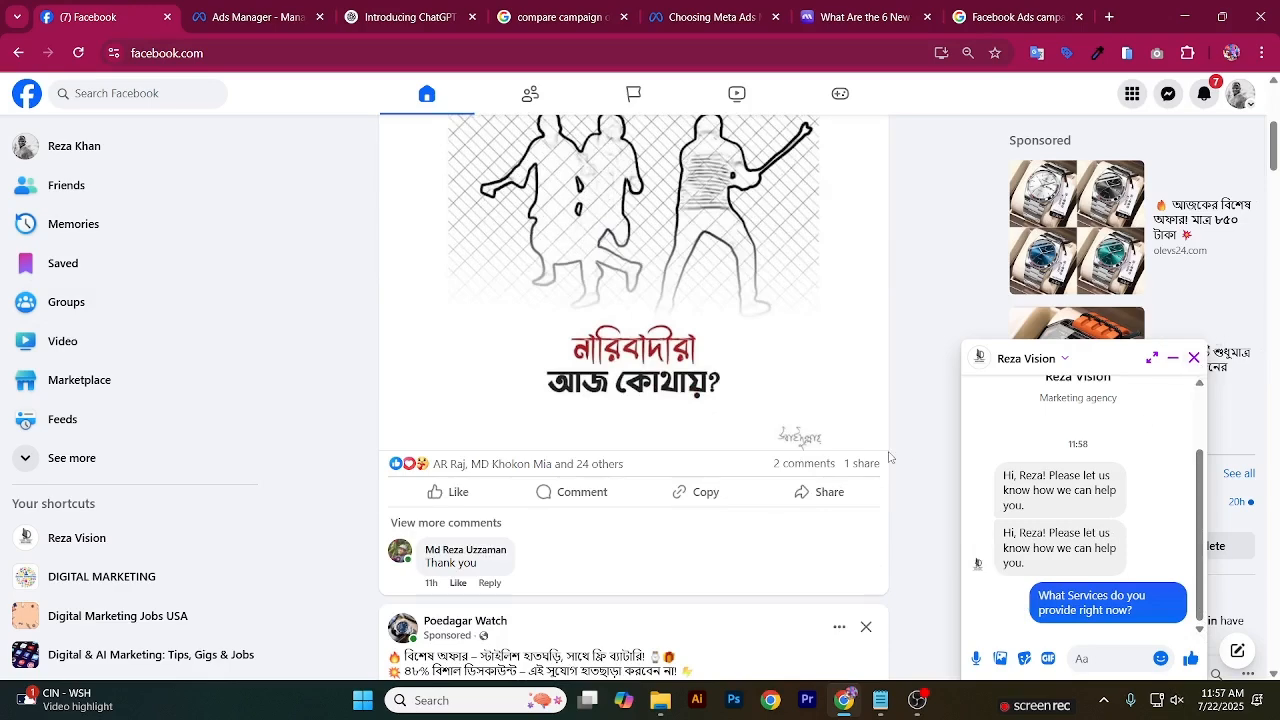
Close the Reza Vision chat on Facebook and check the notifications list
{"action": "scroll", "coordinate": [888, 462], "scroll_direction": "down", "scroll_amount": 3}
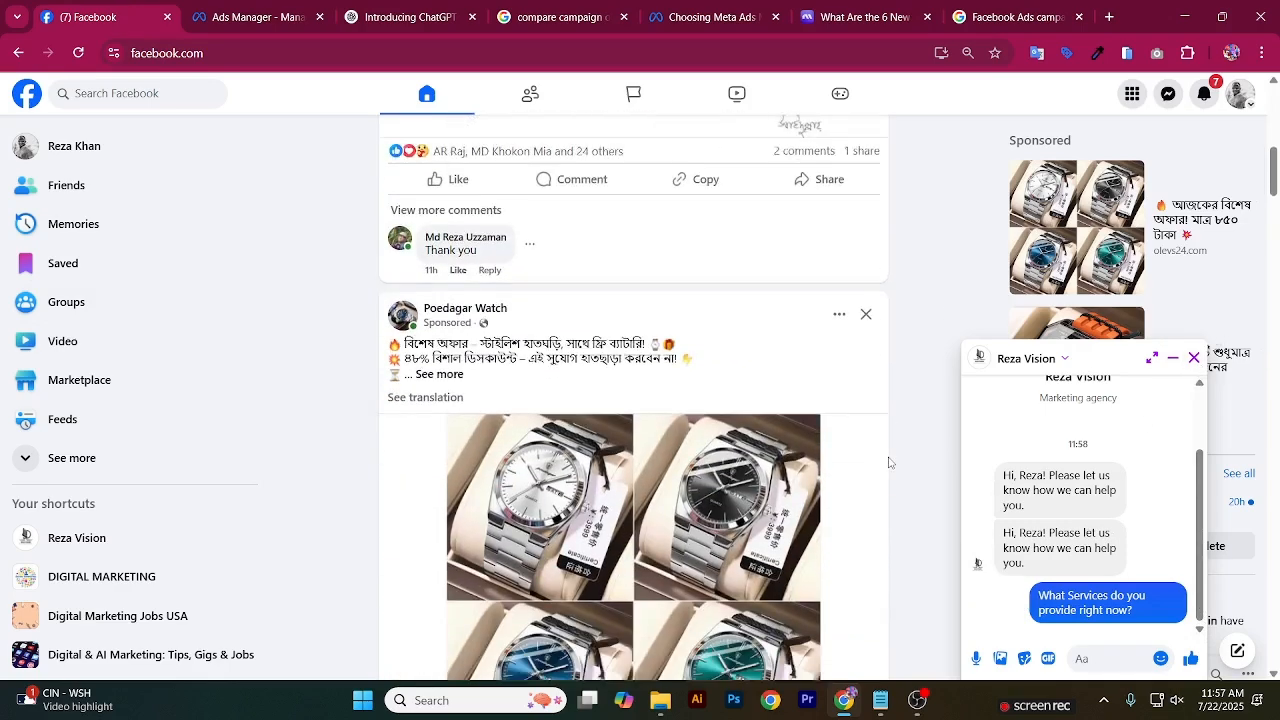
{"action": "left_click", "coordinate": [1194, 357]}
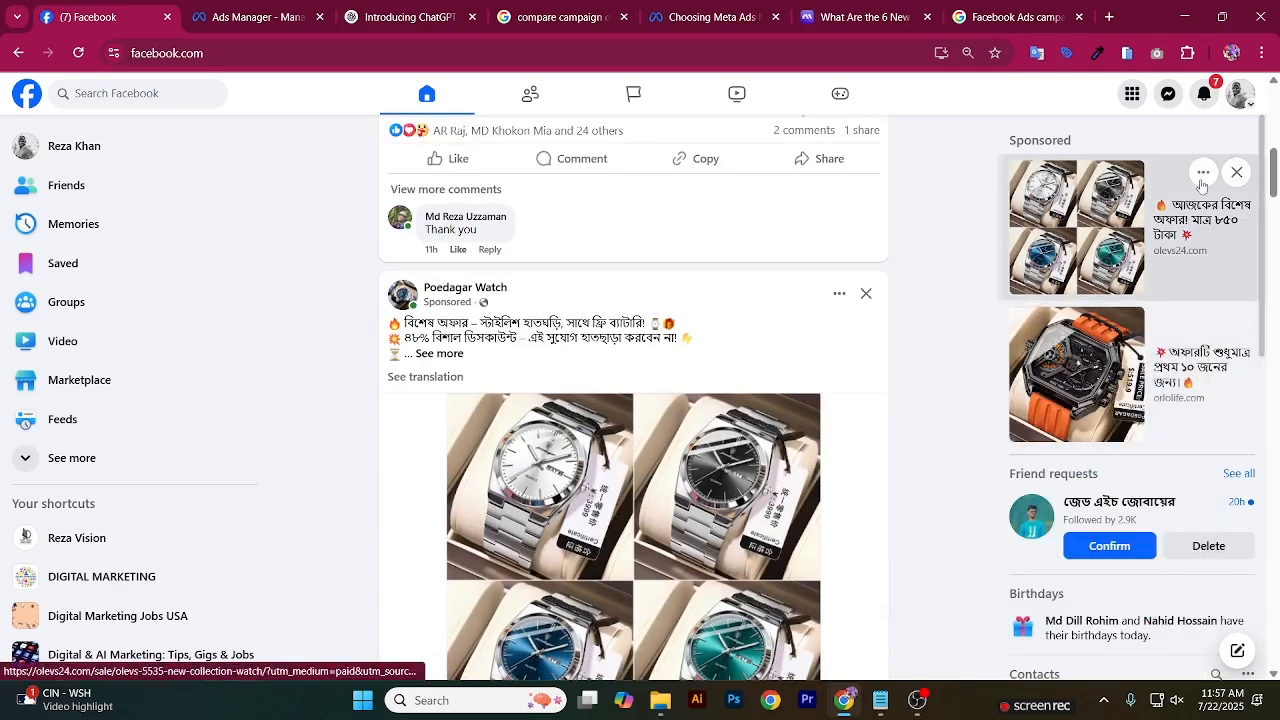
{"action": "left_click", "coordinate": [1205, 95]}
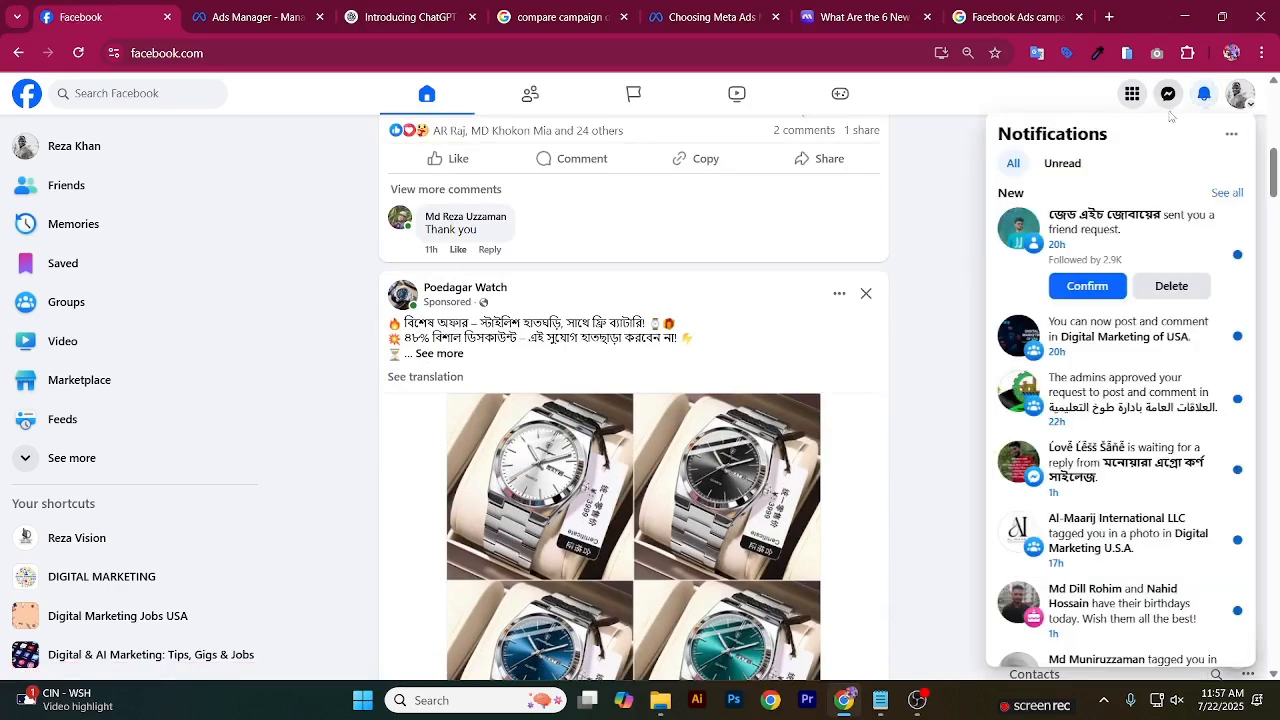
{"action": "left_click", "coordinate": [938, 299]}
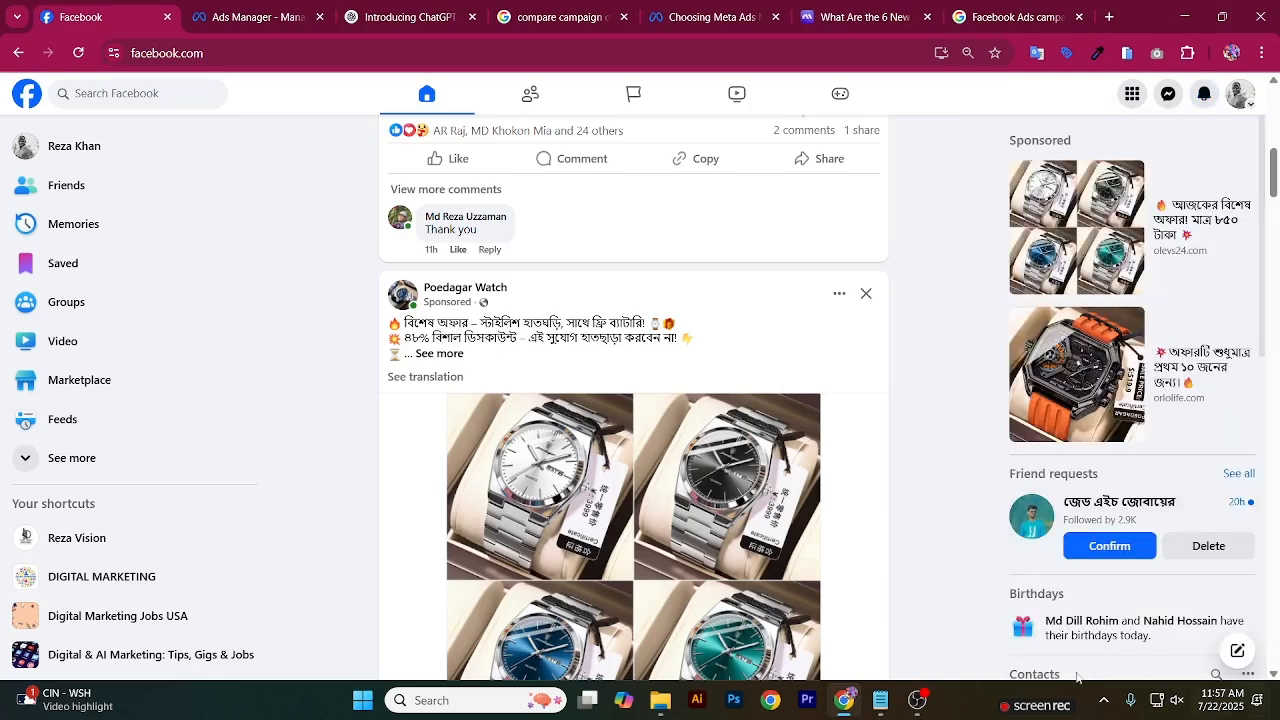
Switch to Ads Manager and review the whole Organic Food Engagement ad, from the ad name through the message template to tracking
{"action": "left_click", "coordinate": [815, 8]}
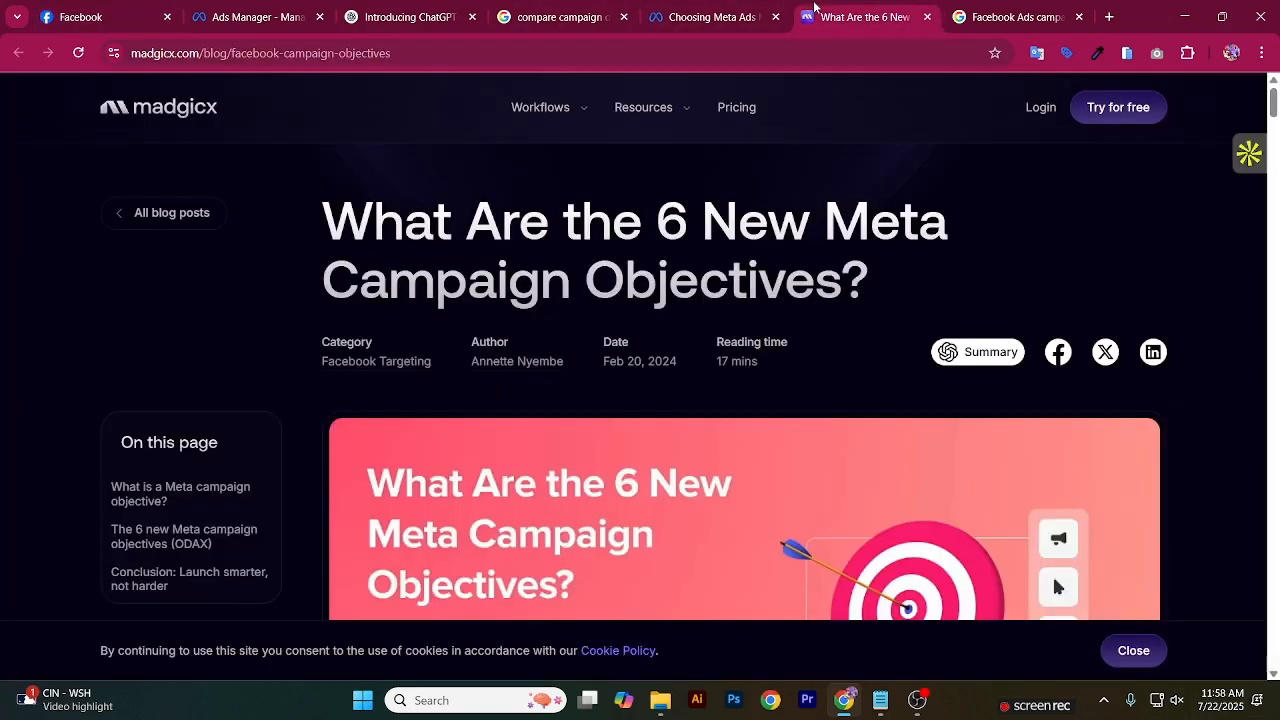
{"action": "left_click", "coordinate": [516, 10]}
{"action": "left_click", "coordinate": [288, 8]}
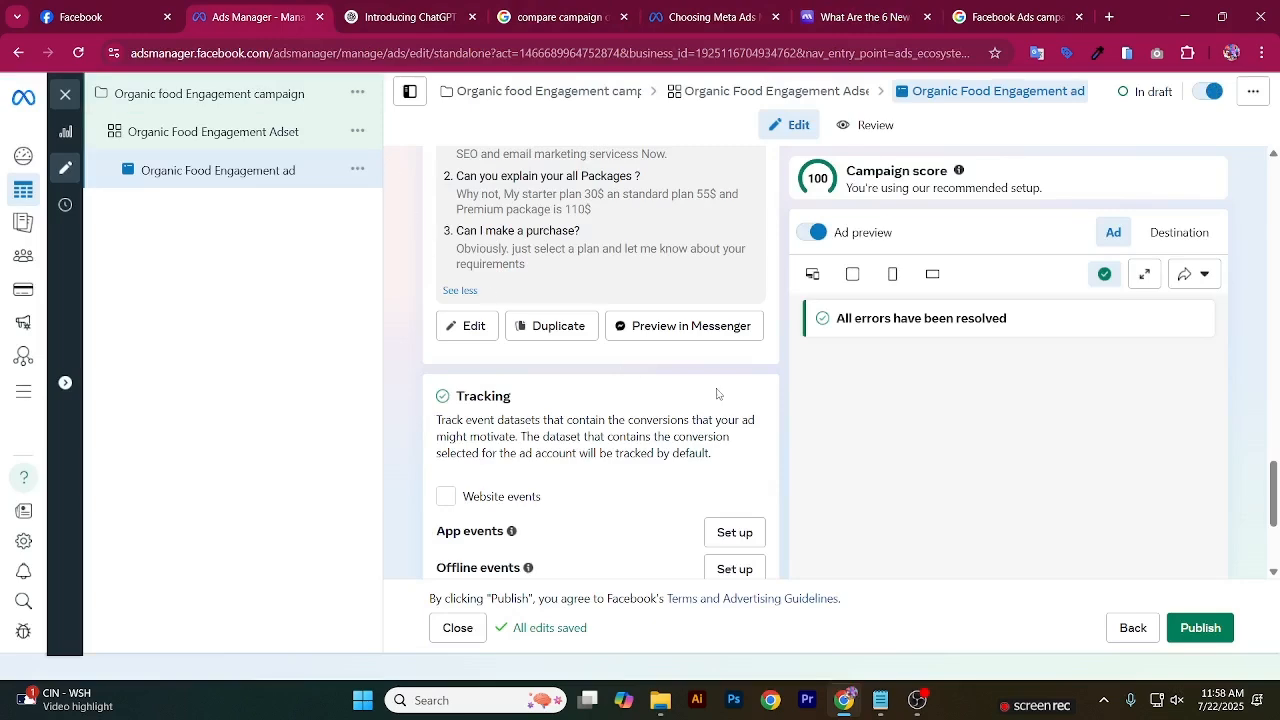
{"action": "scroll", "coordinate": [716, 393], "scroll_direction": "down", "scroll_amount": 3}
{"action": "scroll", "coordinate": [717, 391], "scroll_direction": "up", "scroll_amount": 7}
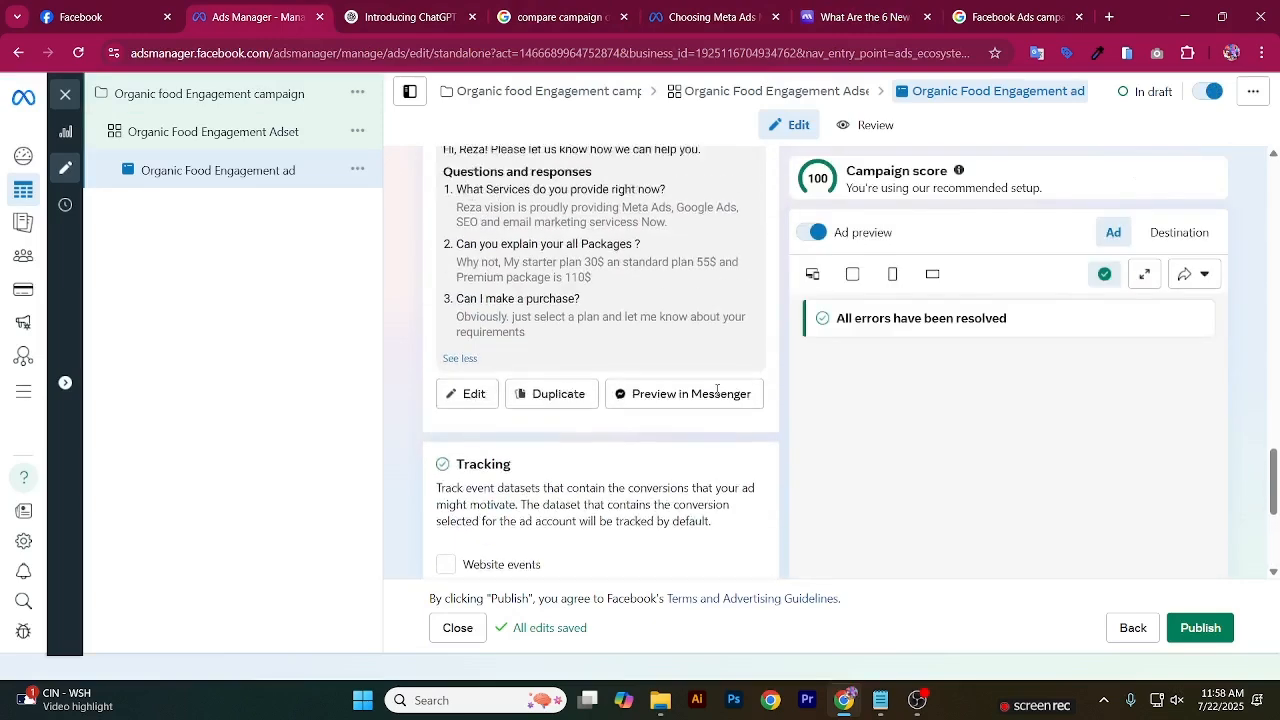
{"action": "scroll", "coordinate": [466, 316], "scroll_direction": "down", "scroll_amount": 2}
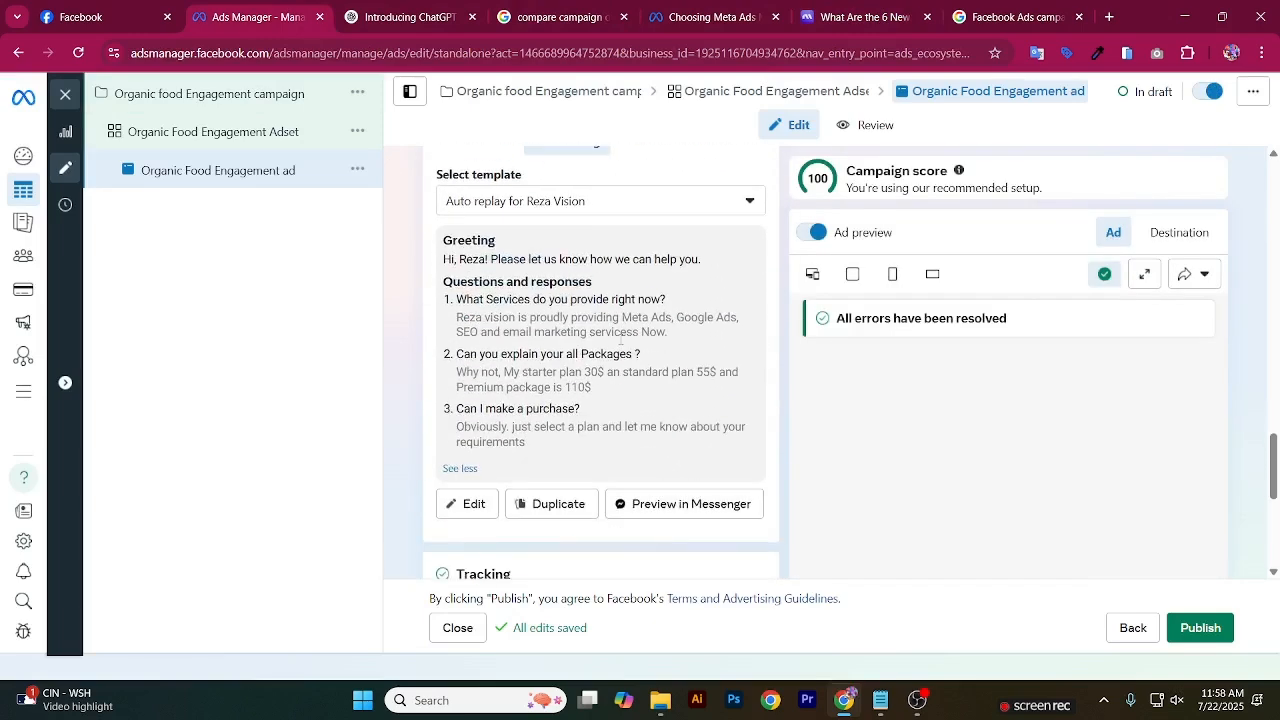
{"action": "scroll", "coordinate": [574, 386], "scroll_direction": "down", "scroll_amount": 1}
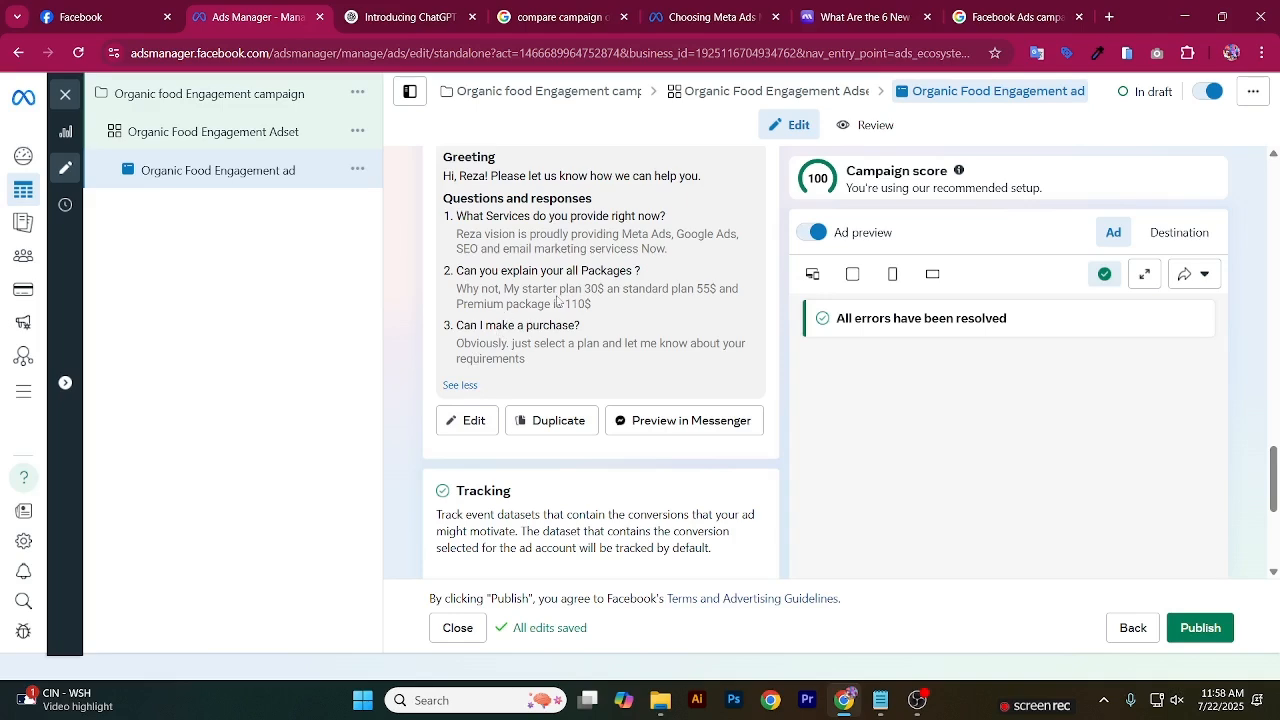
{"action": "scroll", "coordinate": [557, 301], "scroll_direction": "down", "scroll_amount": 3}
{"action": "scroll", "coordinate": [557, 301], "scroll_direction": "up", "scroll_amount": 10}
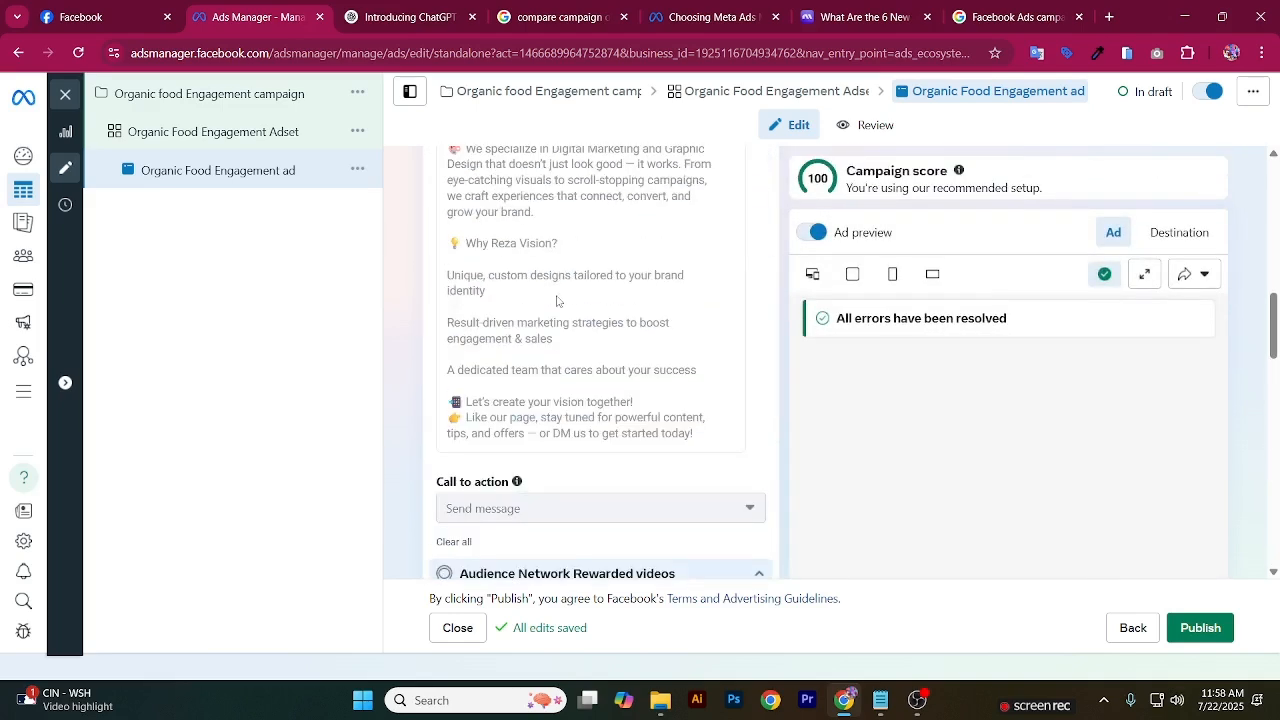
{"action": "scroll", "coordinate": [557, 301], "scroll_direction": "up", "scroll_amount": 10}
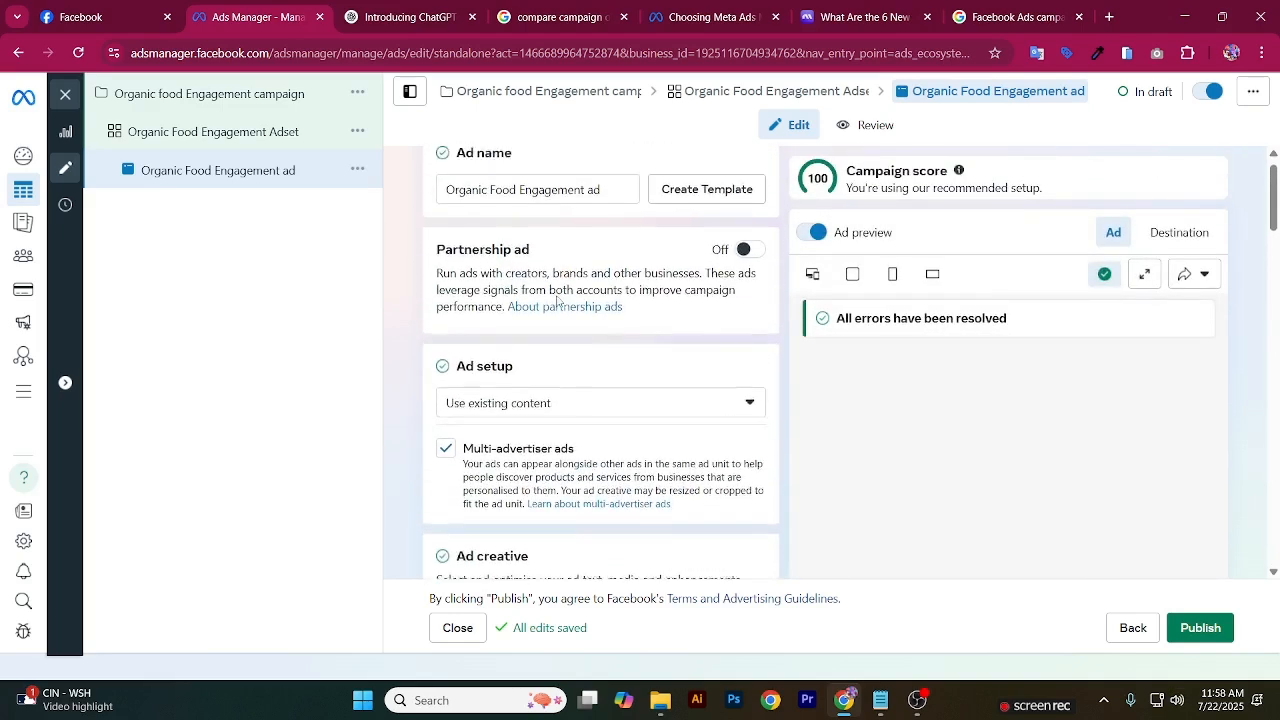
{"action": "scroll", "coordinate": [557, 301], "scroll_direction": "up", "scroll_amount": 1}
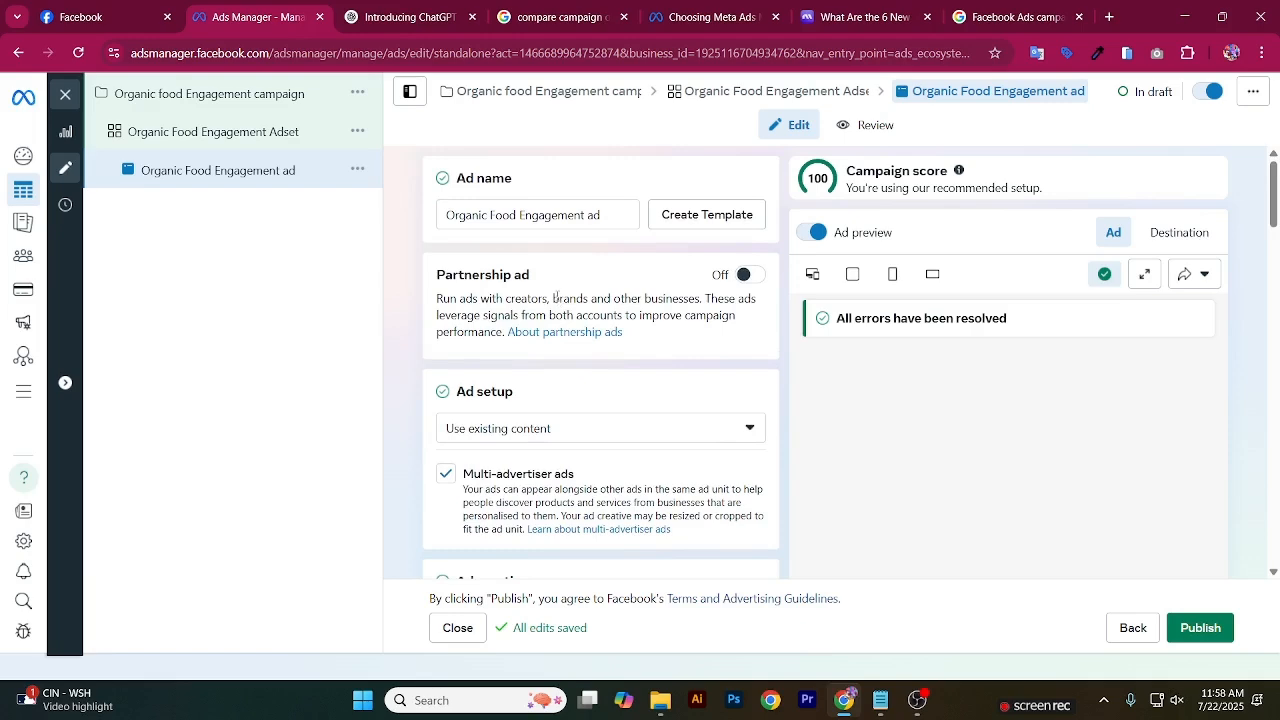
{"action": "scroll", "coordinate": [556, 298], "scroll_direction": "down", "scroll_amount": 15}
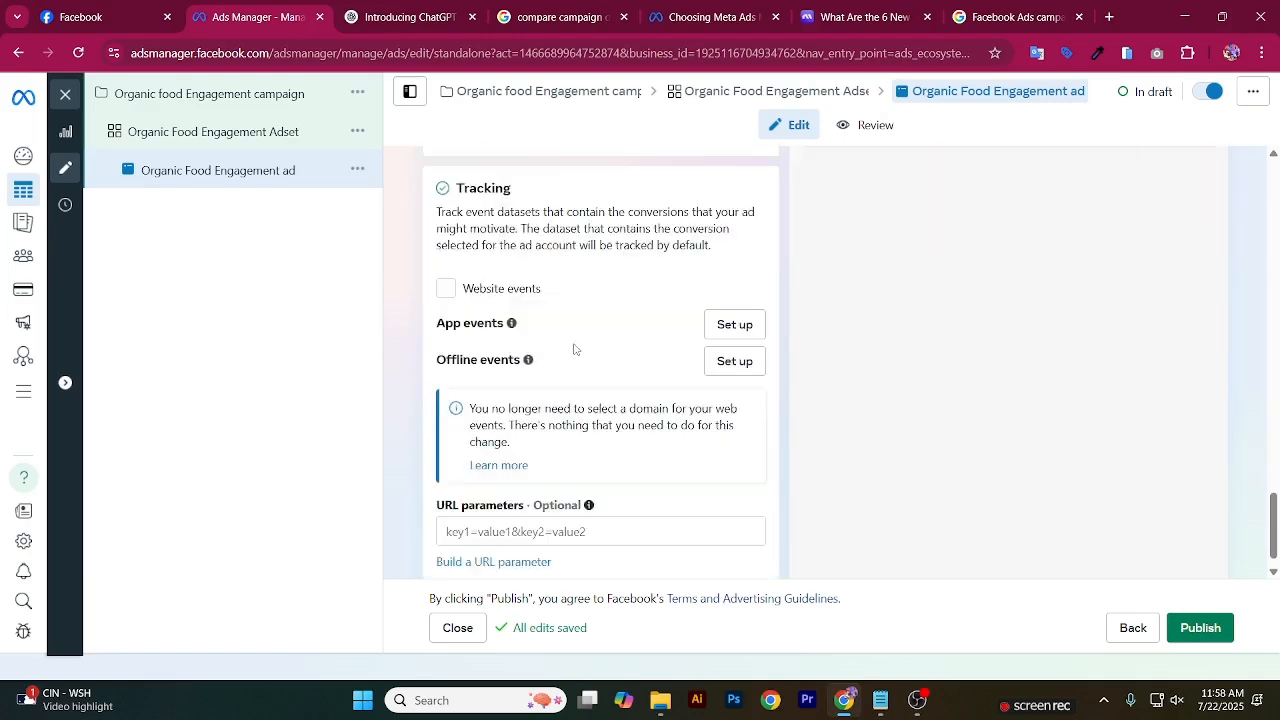
Publish the Organic Food Engagement ad with its campaign and ad set, and clear the ad and ad set selections
{"action": "left_click", "coordinate": [1219, 628]}
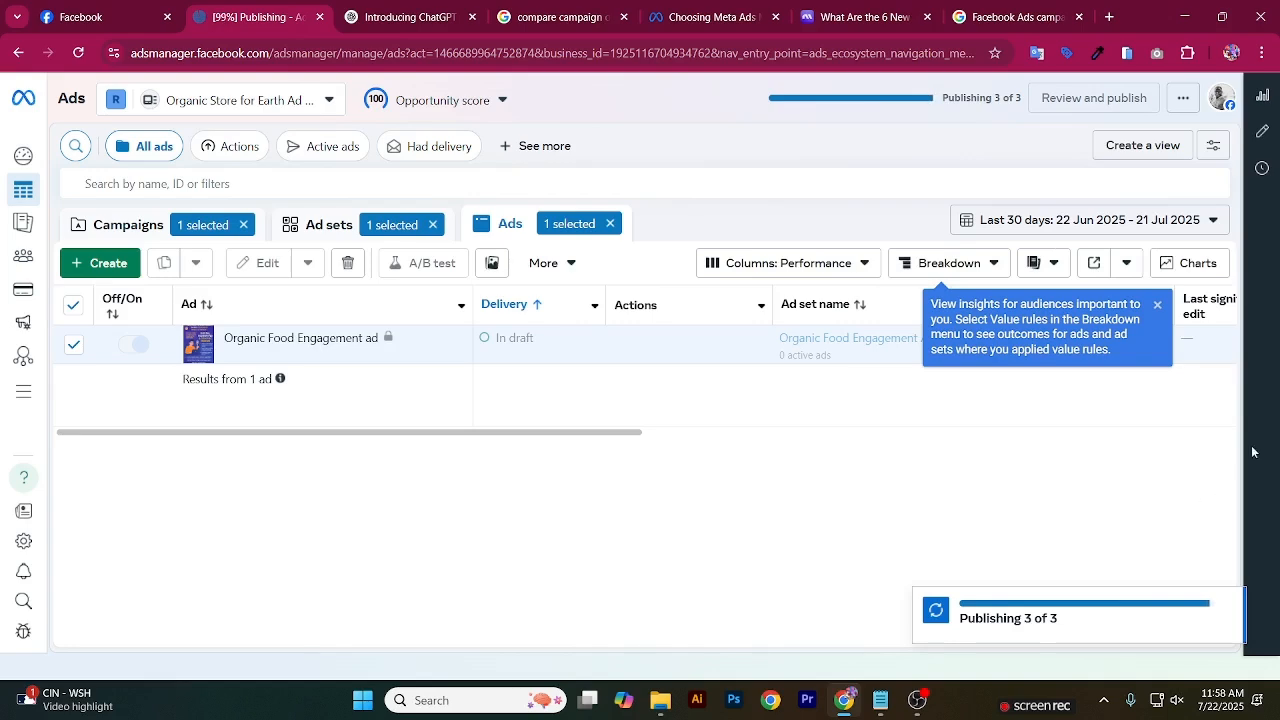
{"action": "left_click", "coordinate": [1156, 306]}
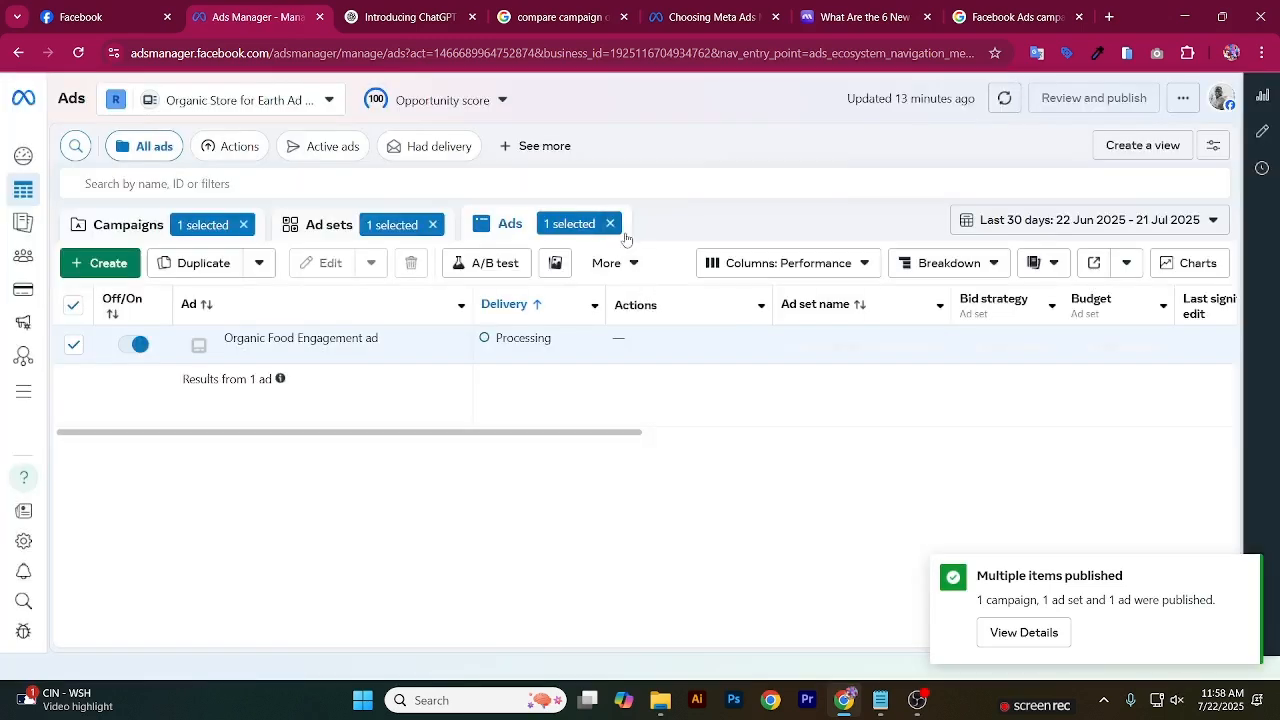
{"action": "left_click", "coordinate": [611, 224]}
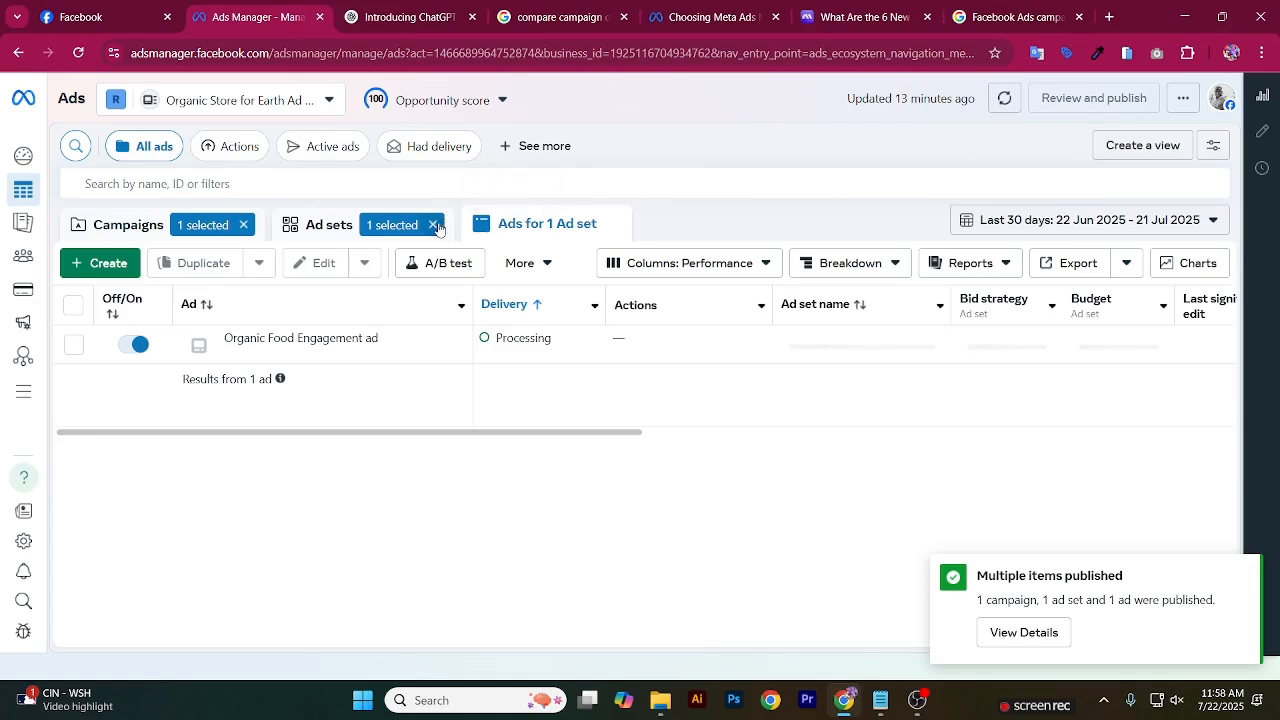
{"action": "left_click", "coordinate": [434, 225]}
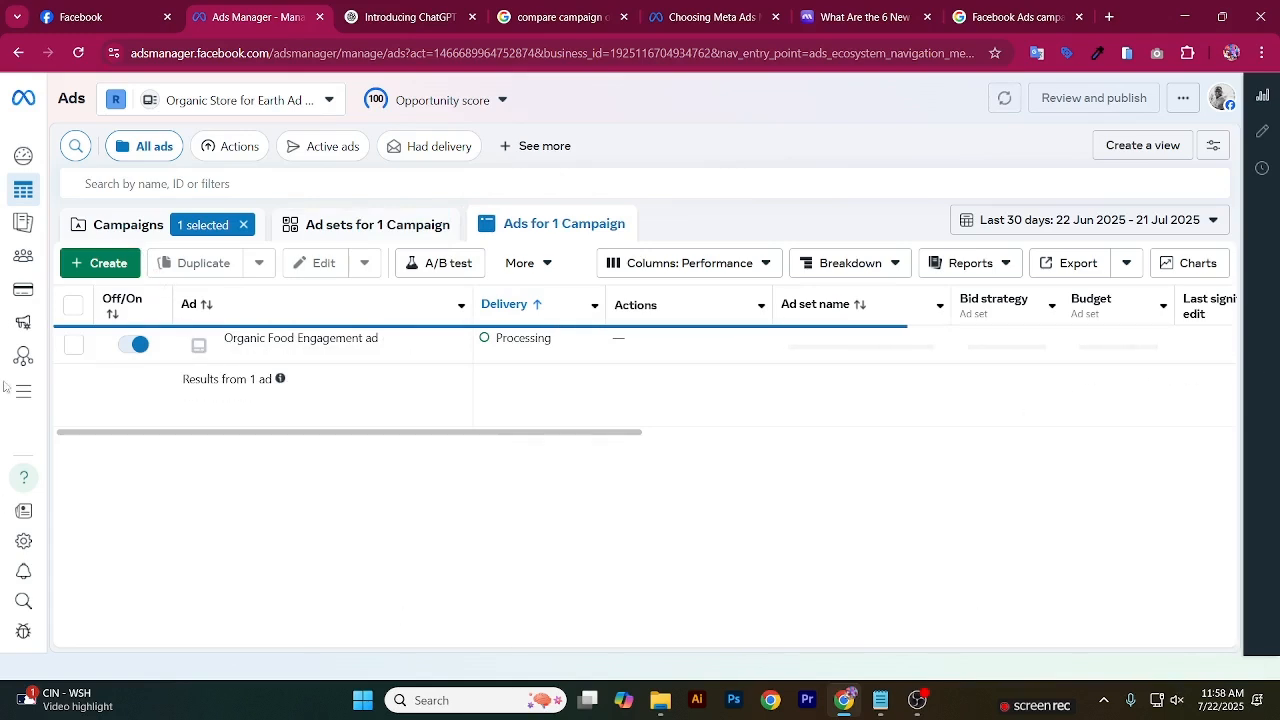
Open the ad account's billing and payments page and examine its balance, payment threshold, payment methods and spending limit
{"action": "mouse_move", "coordinate": [6, 252]}
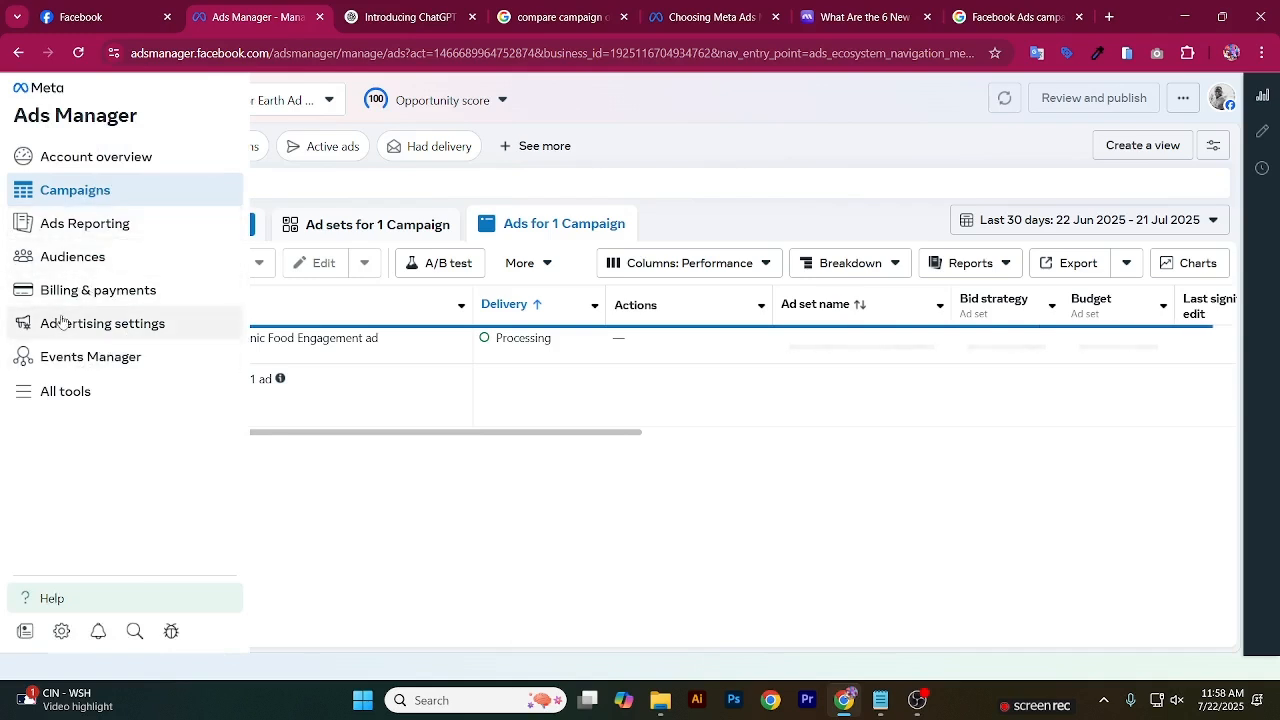
{"action": "left_click", "coordinate": [78, 292]}
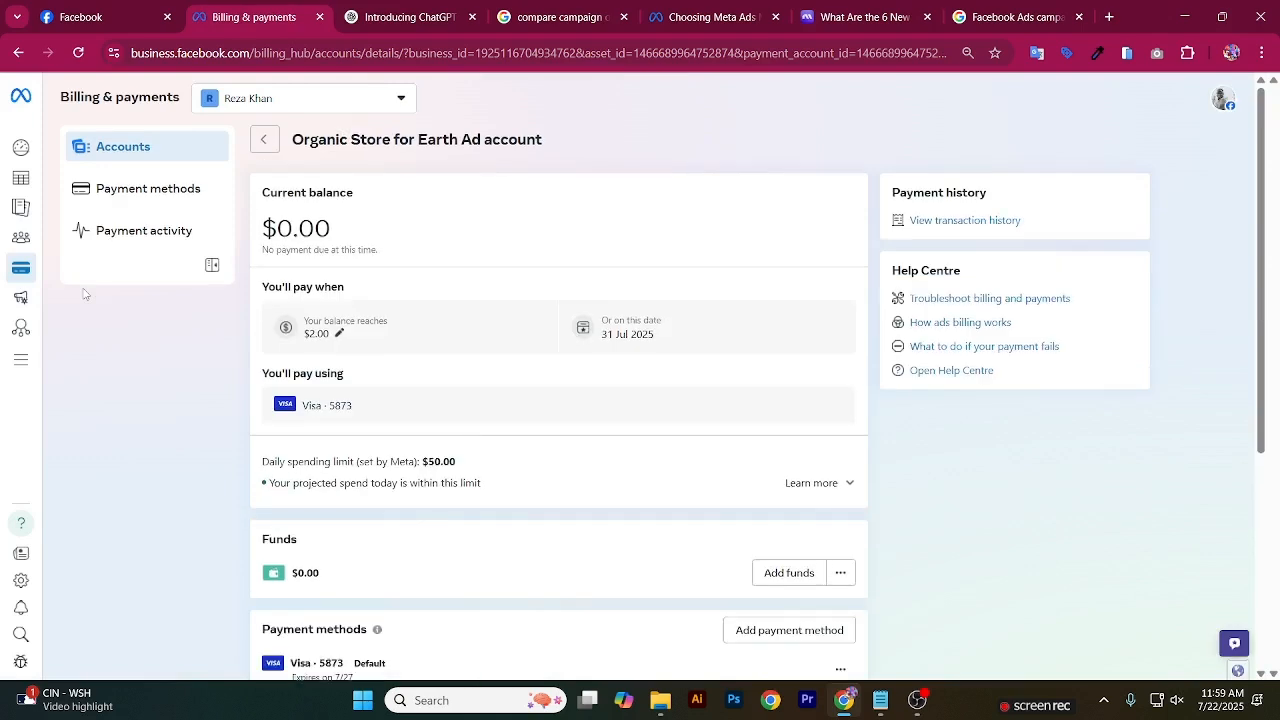
{"action": "scroll", "coordinate": [316, 405], "scroll_direction": "down", "scroll_amount": 1}
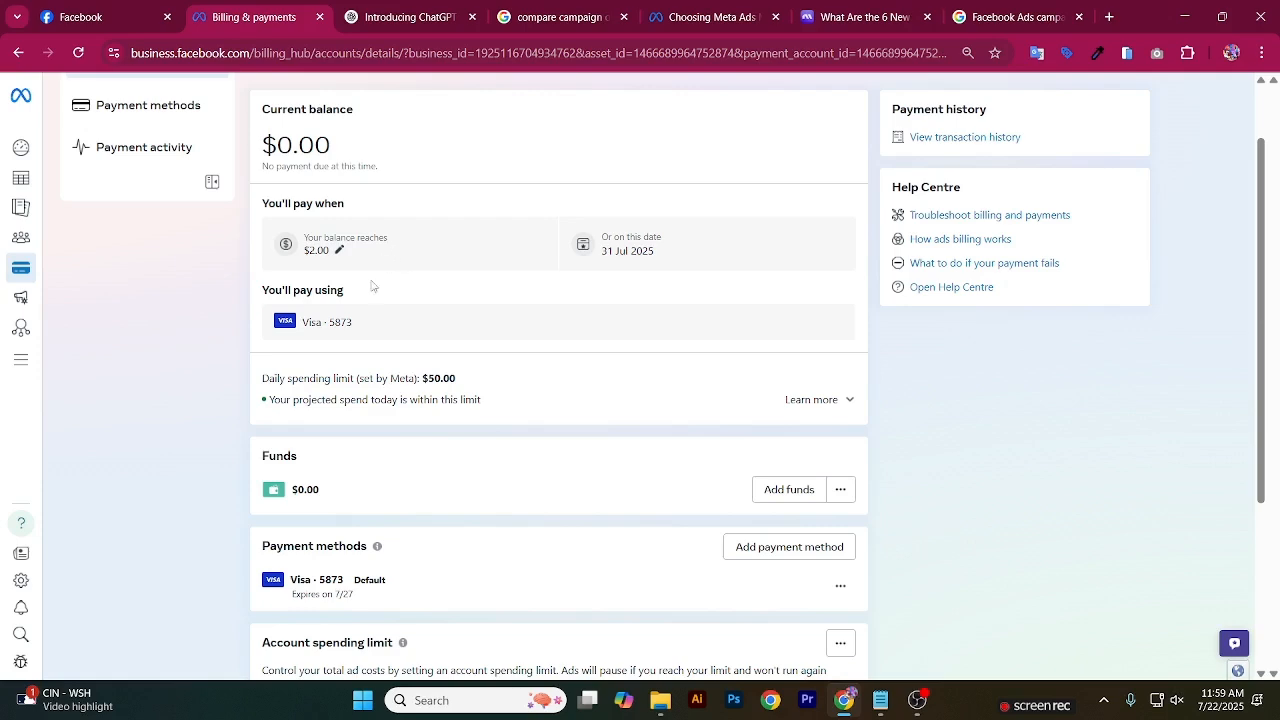
{"action": "scroll", "coordinate": [371, 286], "scroll_direction": "up", "scroll_amount": 1}
{"action": "scroll", "coordinate": [371, 286], "scroll_direction": "down", "scroll_amount": 3}
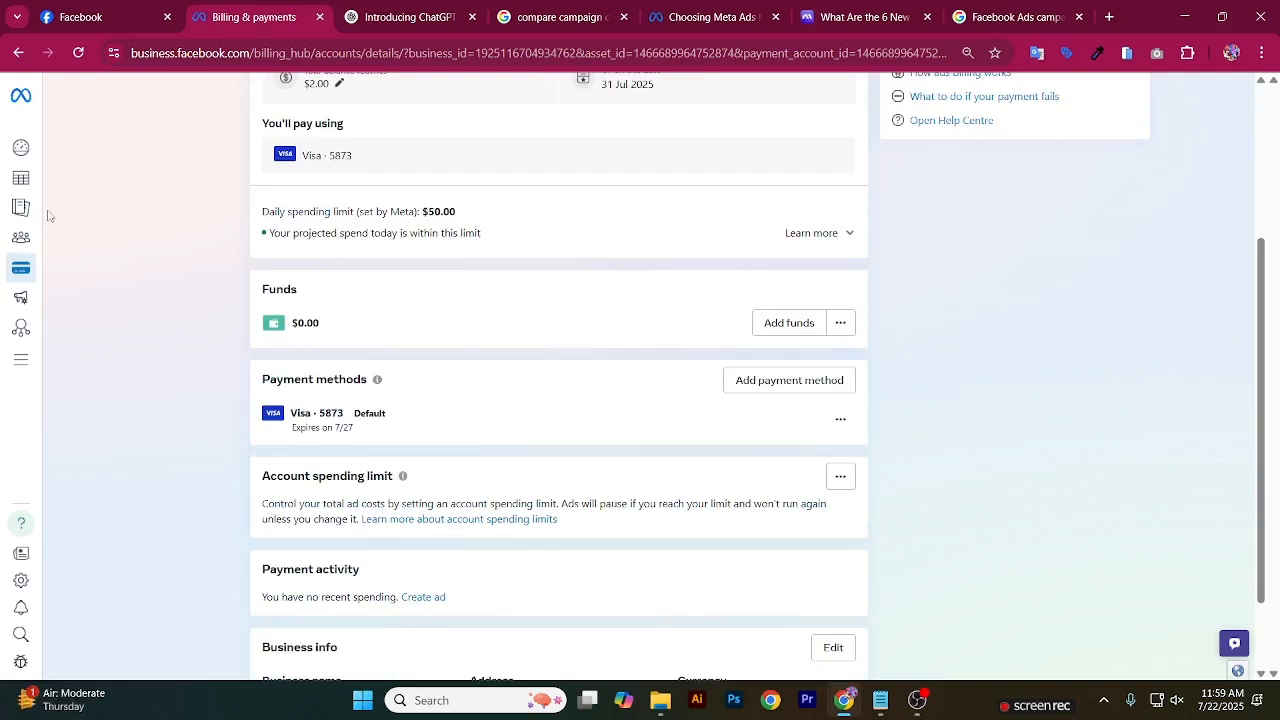
Return to the campaigns list, turn off the Organic food Engagement campaign and deselect it
{"action": "mouse_move", "coordinate": [60, 196]}
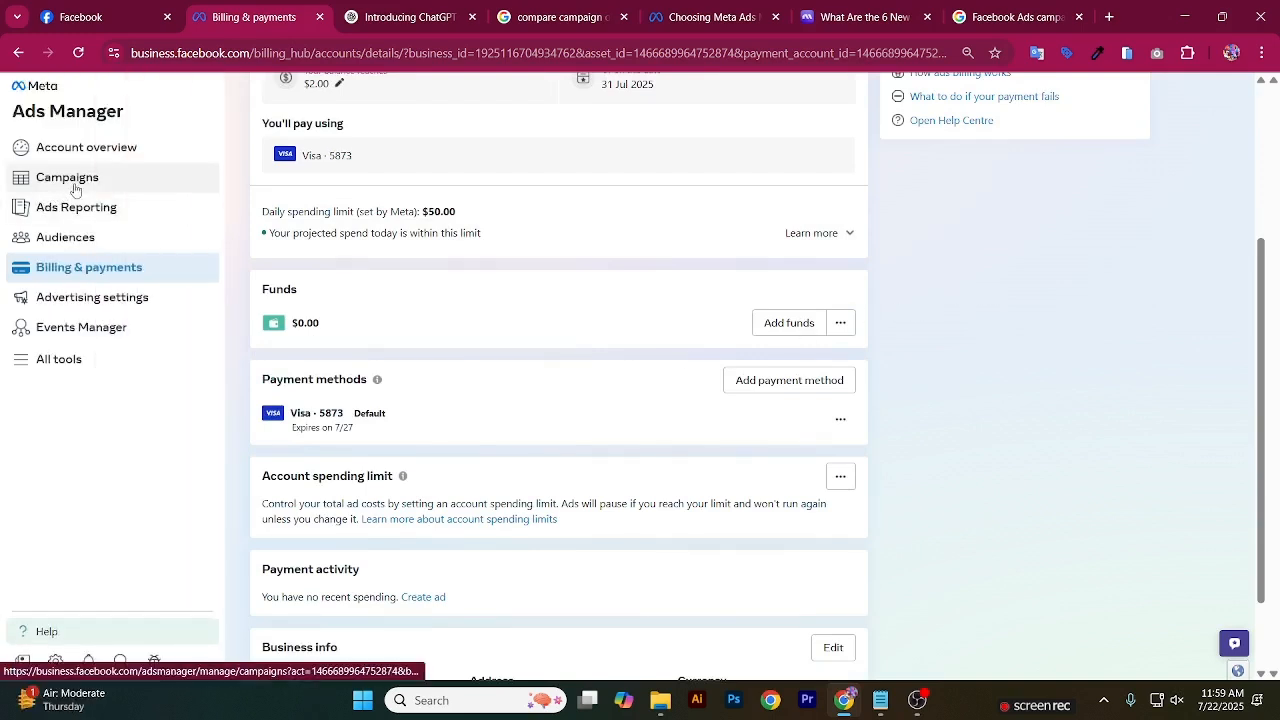
{"action": "left_click", "coordinate": [74, 189]}
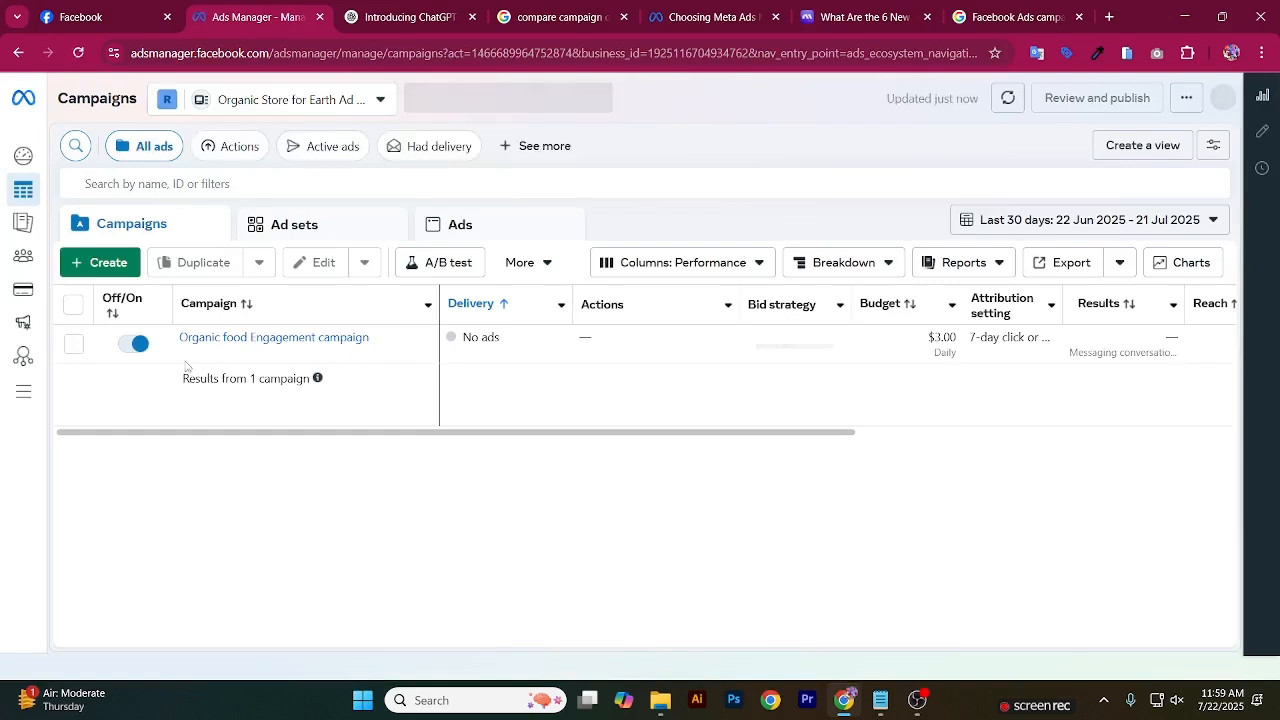
{"action": "left_click", "coordinate": [130, 346]}
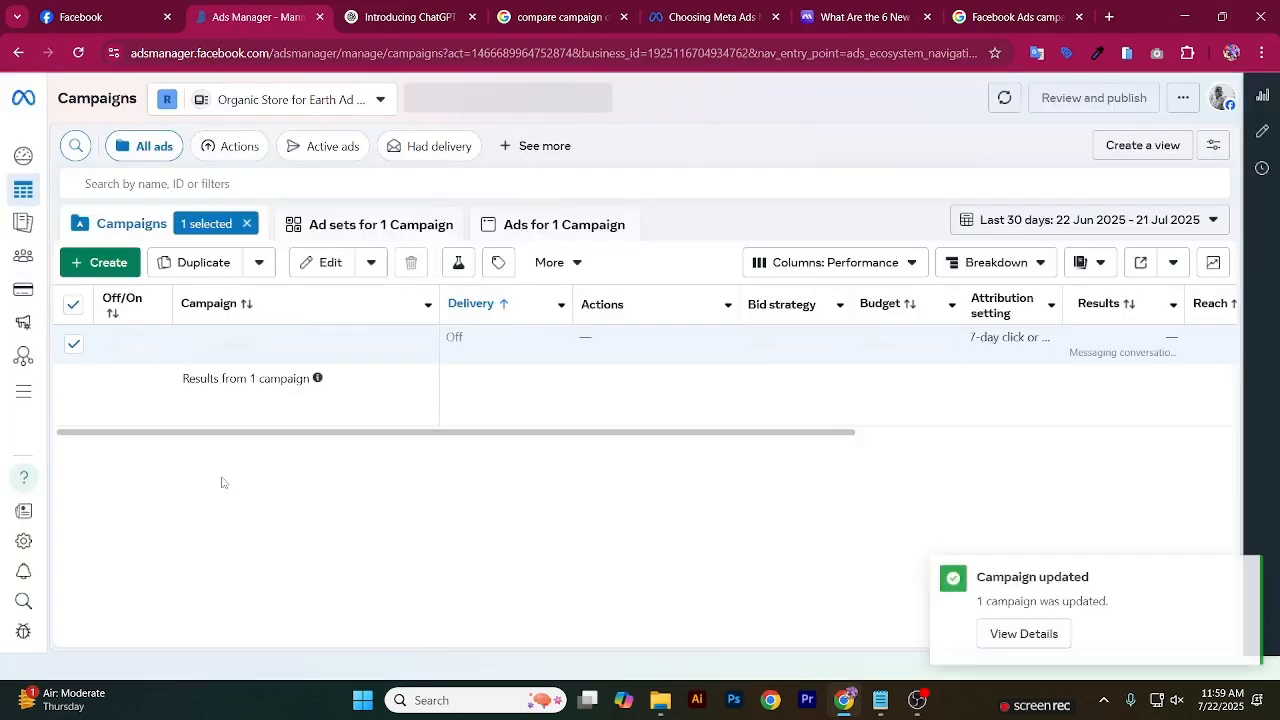
{"action": "left_click", "coordinate": [76, 346]}
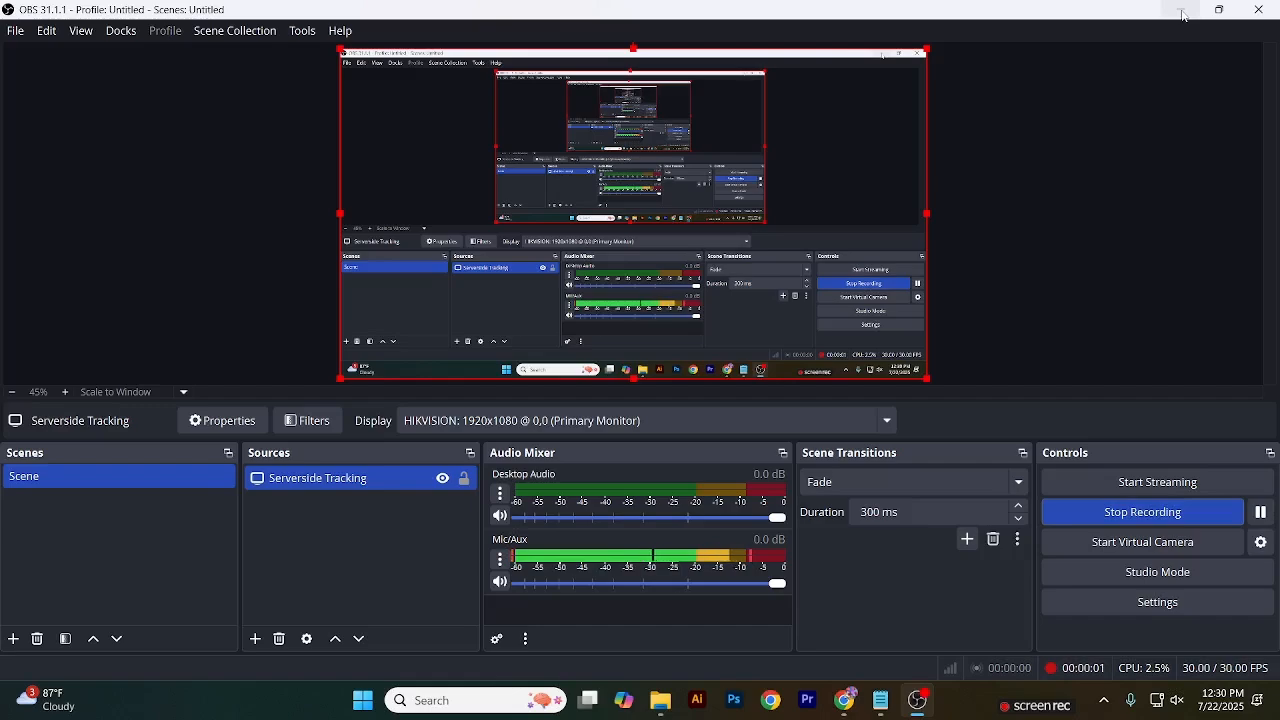
Minimize OBS, switch to Ads Manager in Chrome, and start a new Auction campaign with the Leads objective
{"action": "left_click", "coordinate": [1183, 12]}
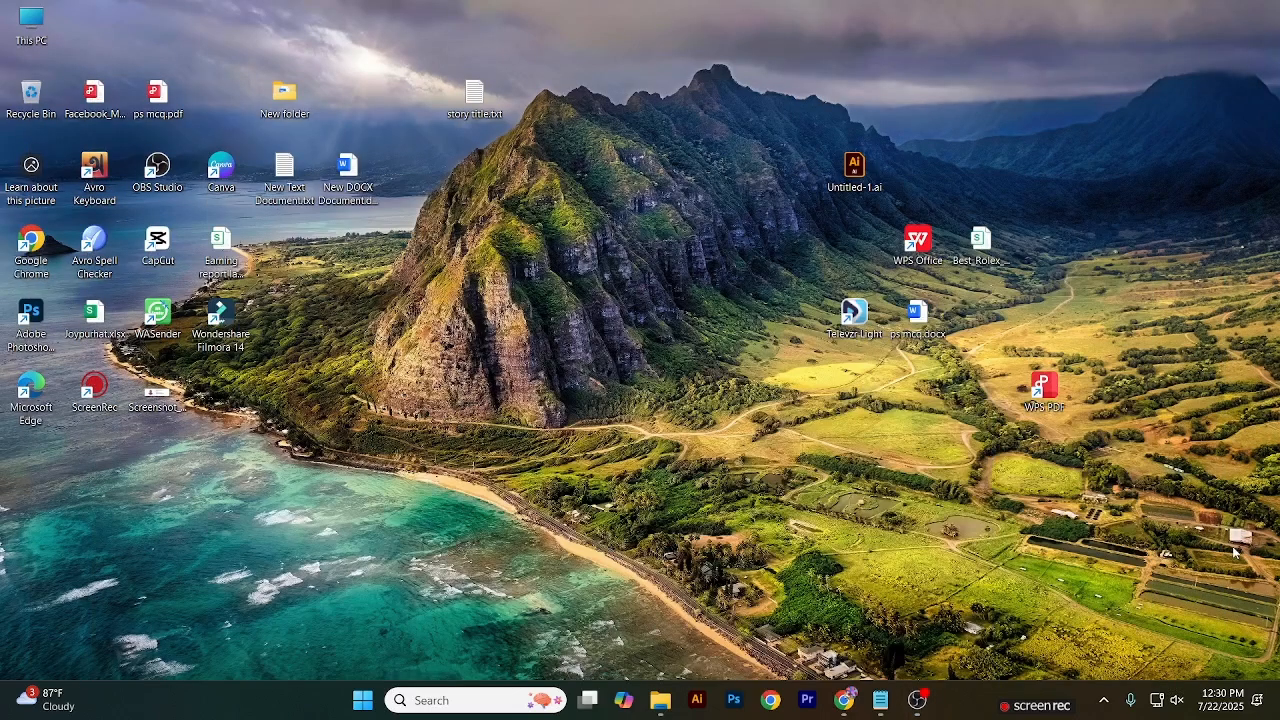
{"action": "left_click", "coordinate": [844, 700]}
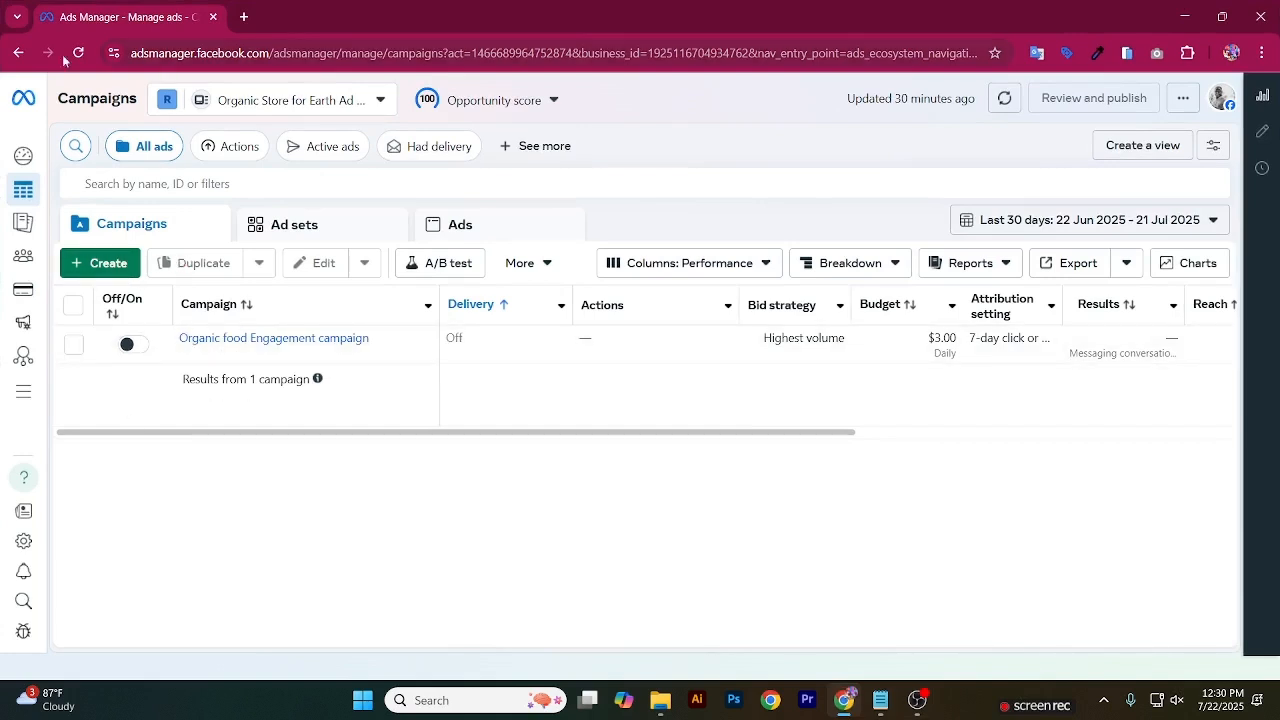
{"action": "left_click", "coordinate": [101, 268]}
{"action": "mouse_move", "coordinate": [414, 412]}
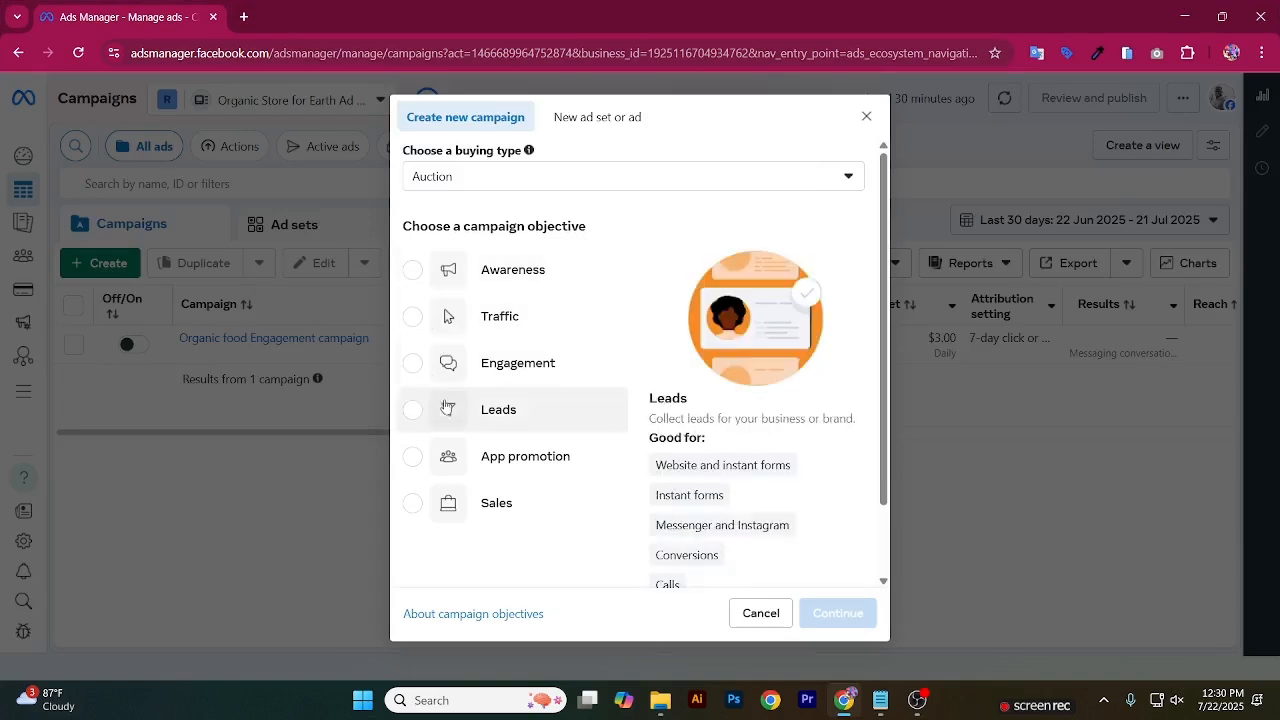
{"action": "left_click", "coordinate": [413, 411]}
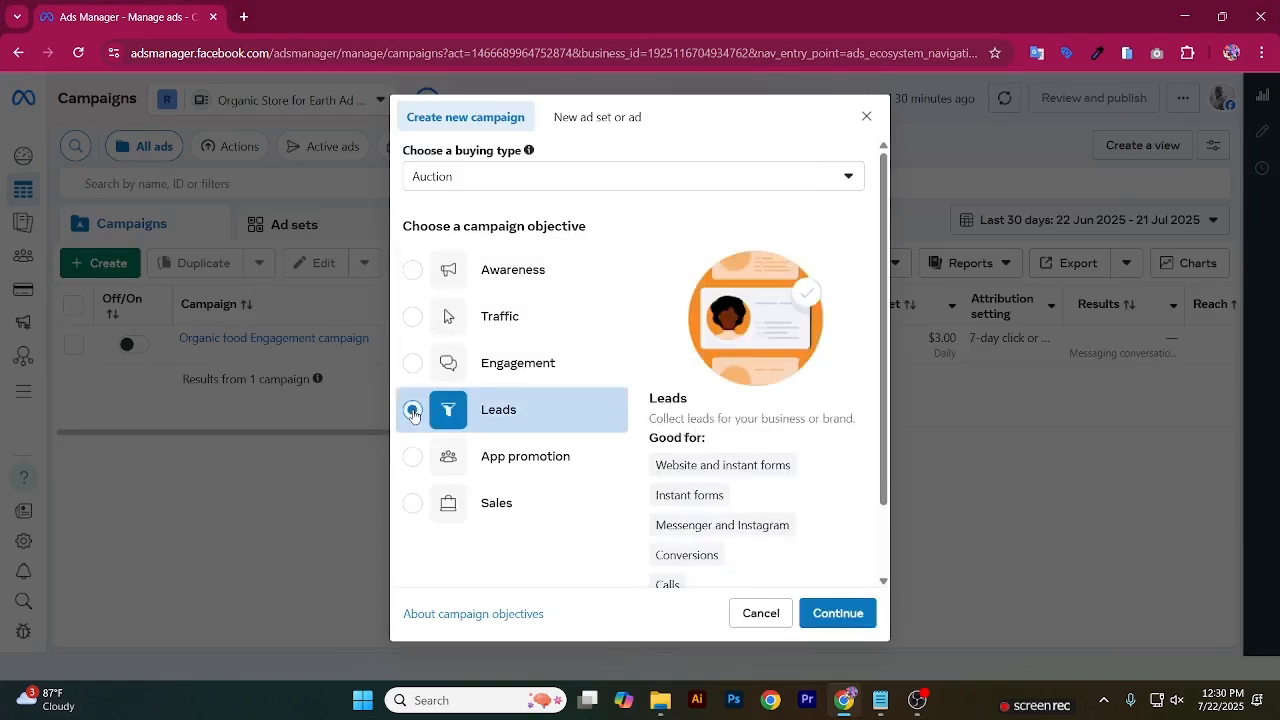
Check the Traffic Campaign entry in the Day-18.txt notes against the uses listed for the Leads objective in Ads Manager
{"action": "left_click", "coordinate": [880, 700]}
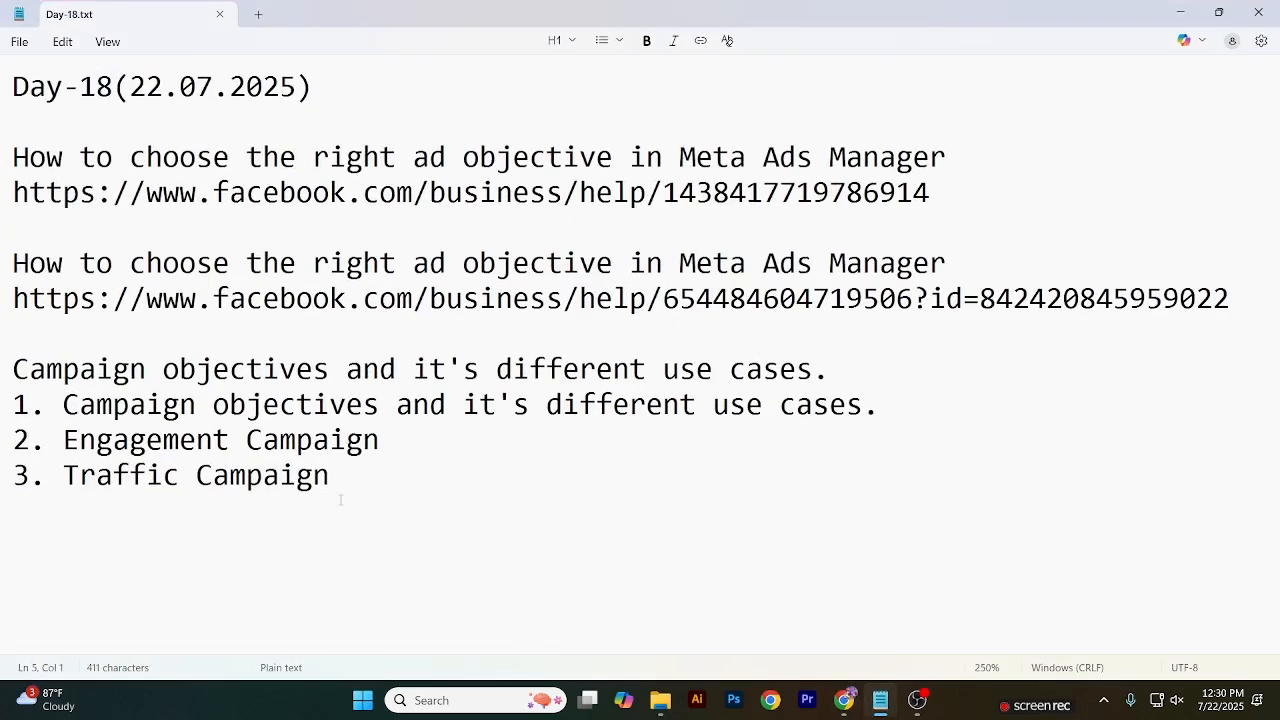
{"action": "left_click_drag", "start_coordinate": [339, 480], "coordinate": [65, 476]}
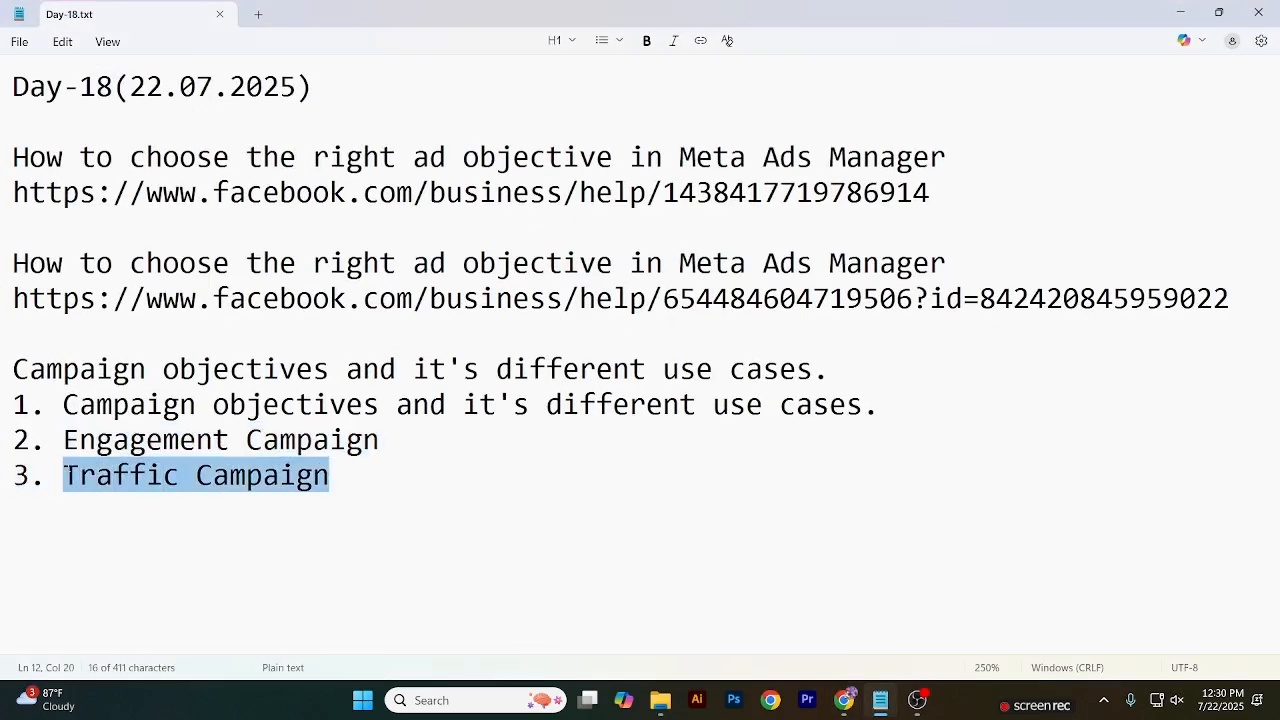
{"action": "left_click", "coordinate": [844, 700]}
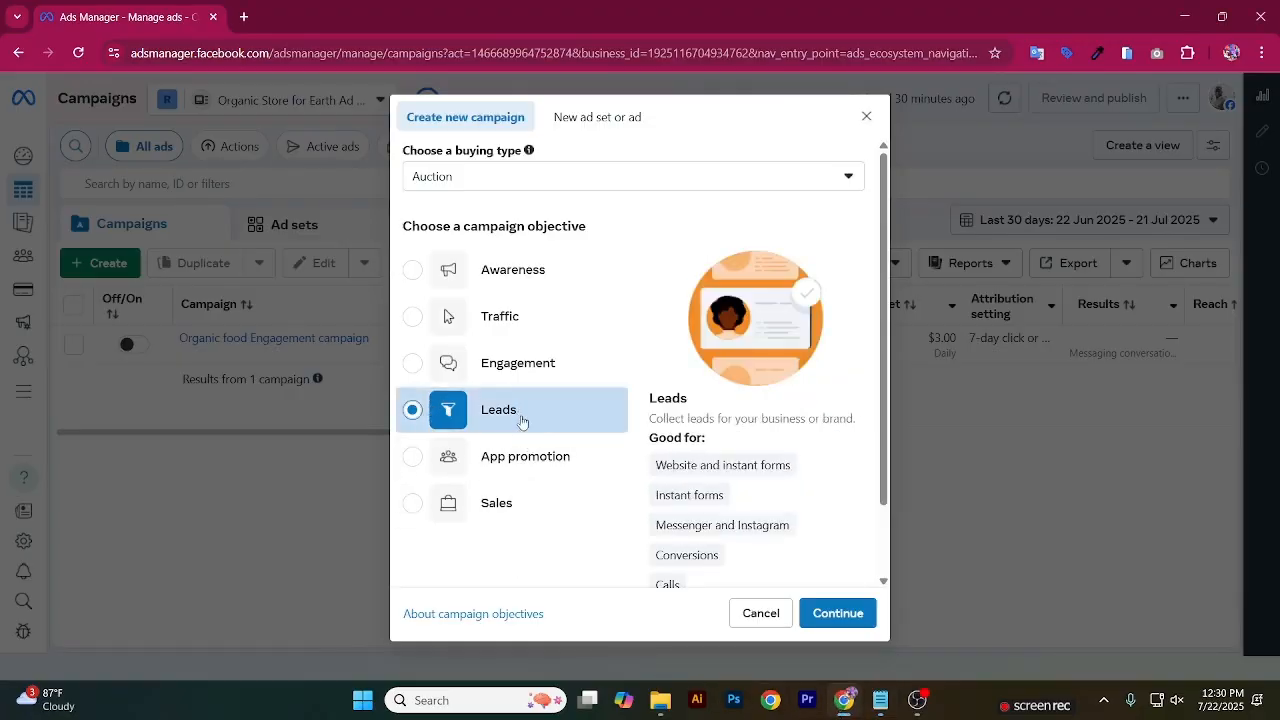
{"action": "scroll", "coordinate": [630, 407], "scroll_direction": "down", "scroll_amount": 1}
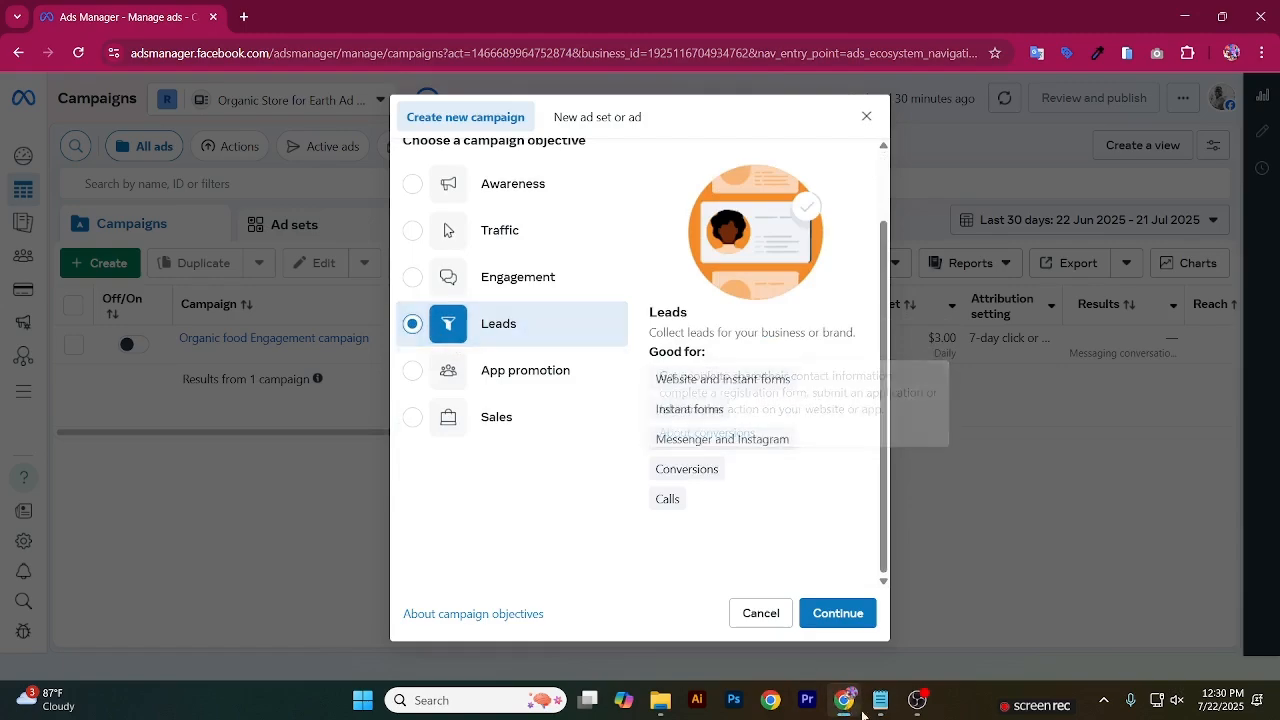
Switch to the Day-18.txt notes and change the third list item to "Leads Campaign"
{"action": "key", "text": "alt+Tab"}
{"action": "left_click", "coordinate": [180, 477]}
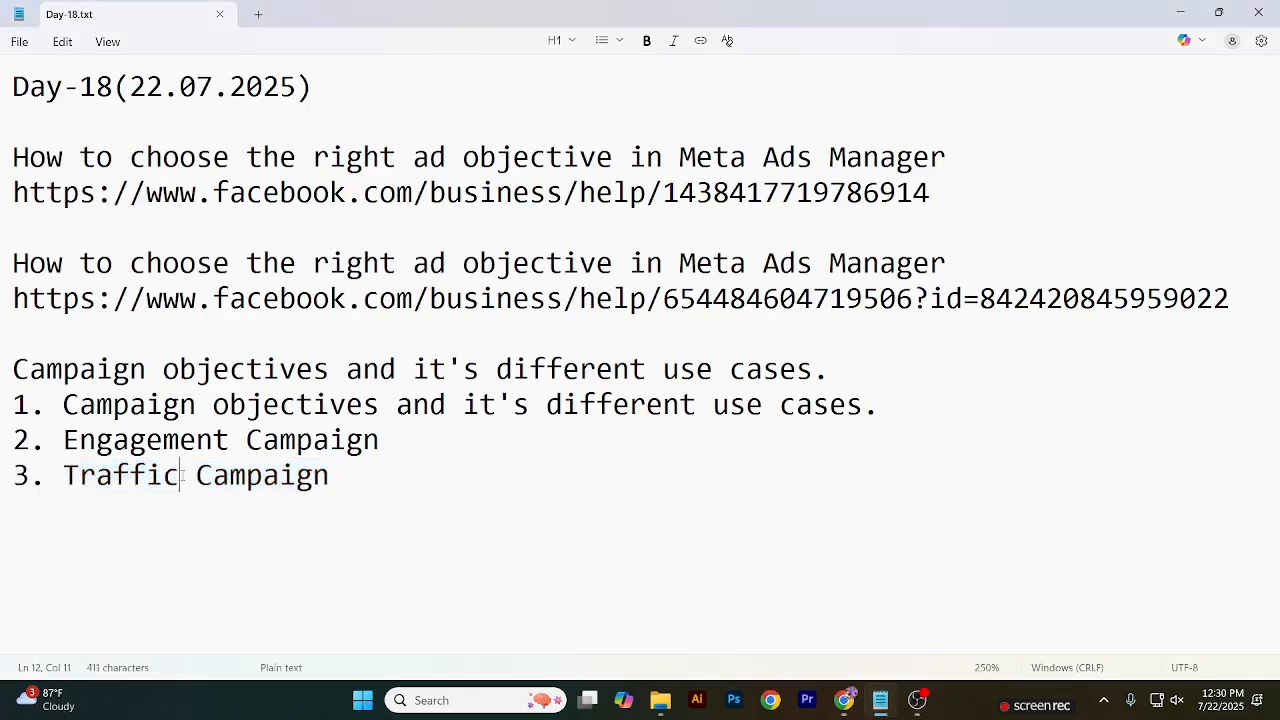
{"action": "double_click", "coordinate": [97, 472]}
{"action": "type", "text": "Leads"}
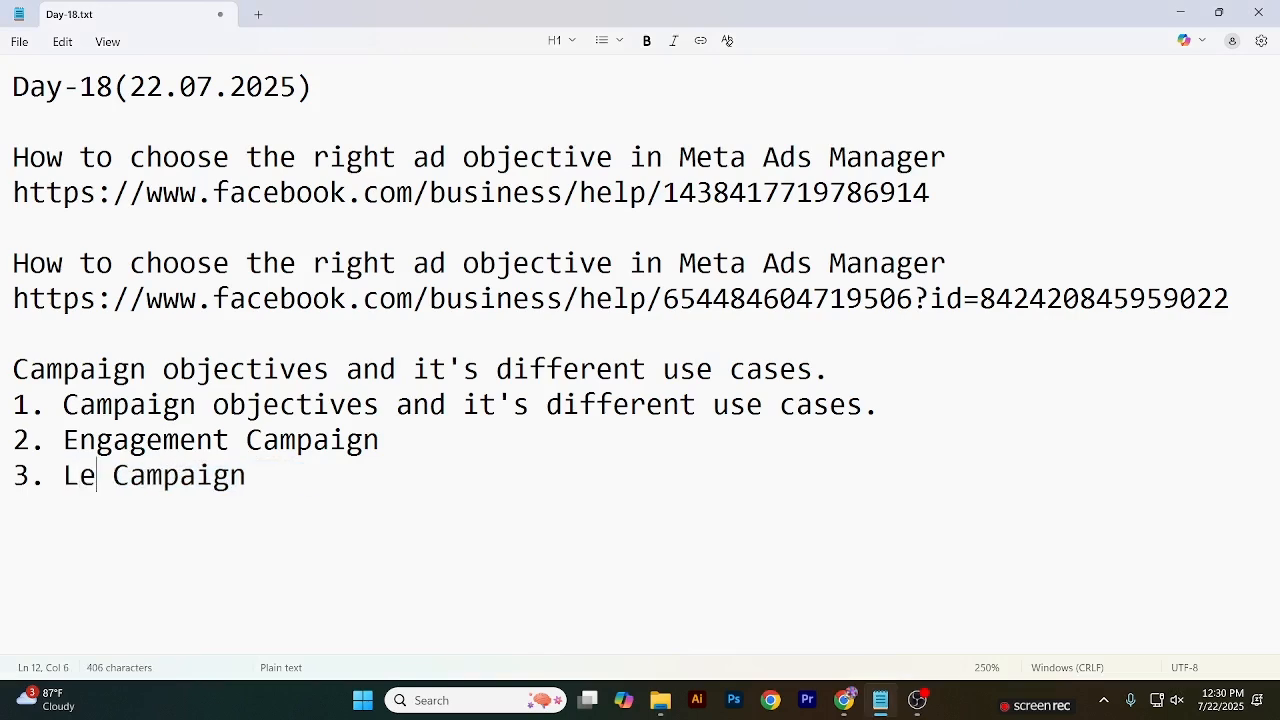
Switch to Ads Manager in Chrome, continue with the Leads objective and dismiss the Advantage+ leads campaign notice
{"action": "left_click", "coordinate": [917, 700]}
{"action": "left_click", "coordinate": [845, 700]}
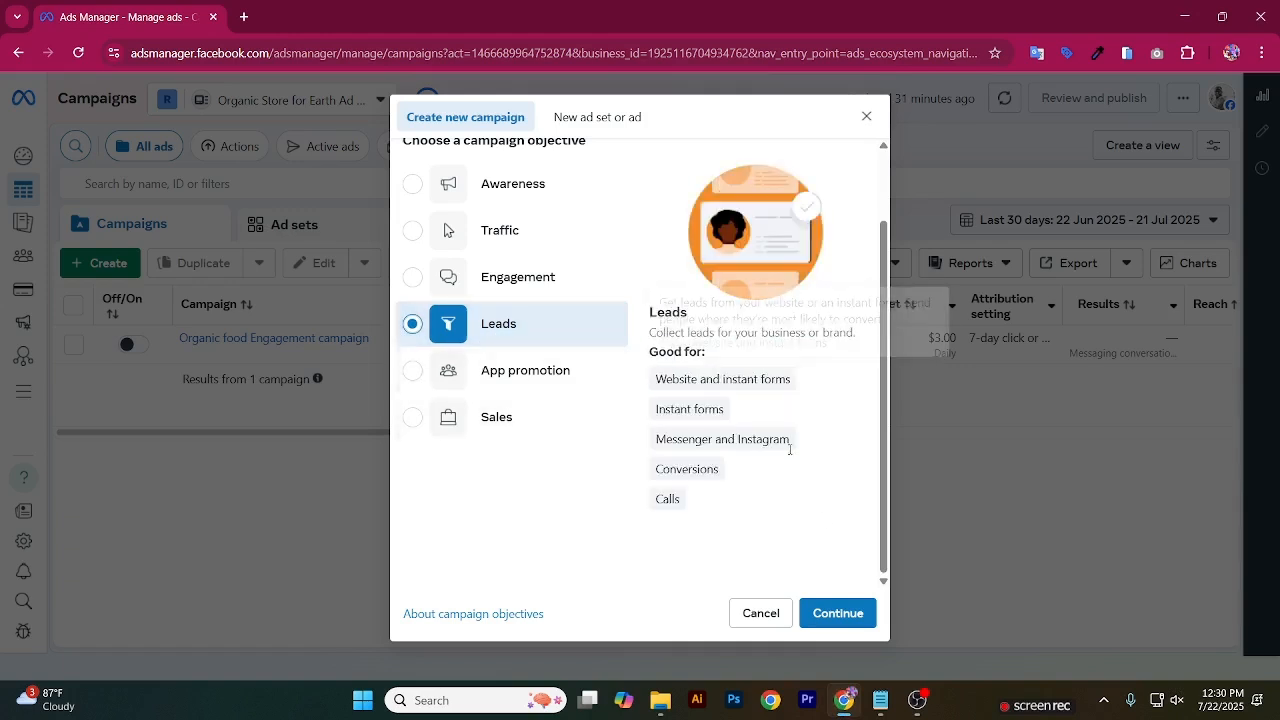
{"action": "left_click", "coordinate": [845, 615]}
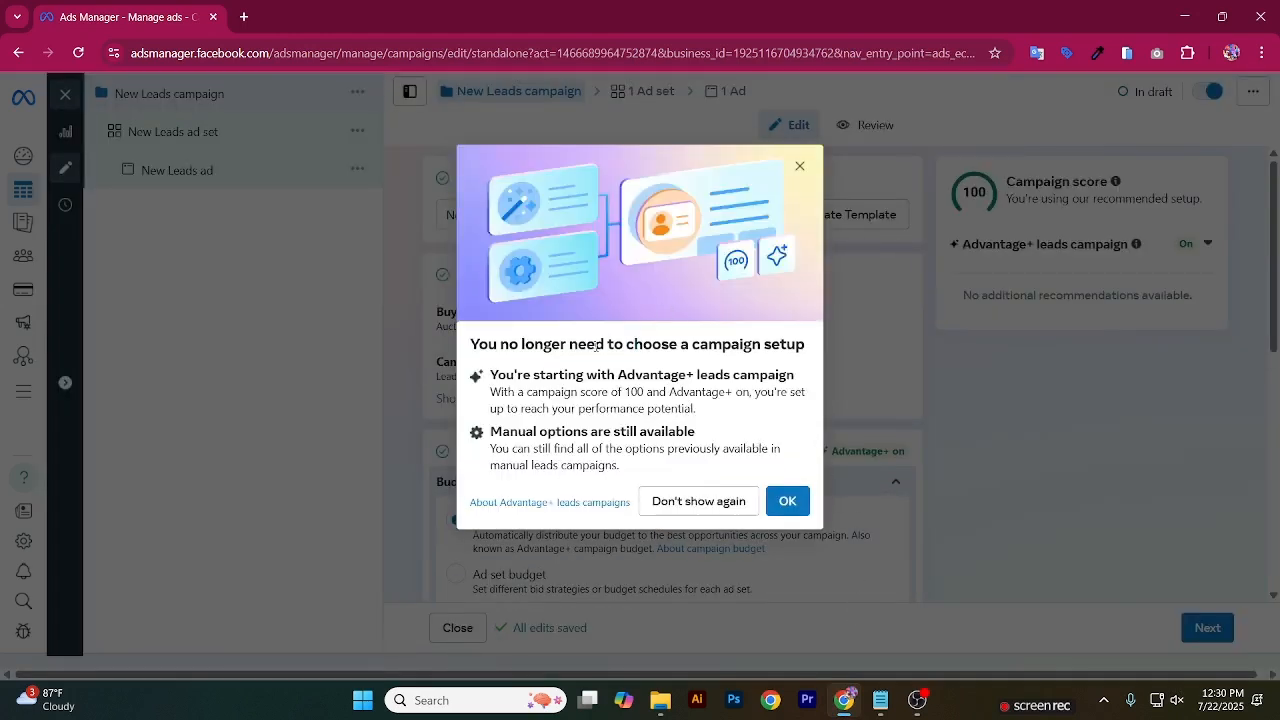
{"action": "left_click", "coordinate": [787, 501]}
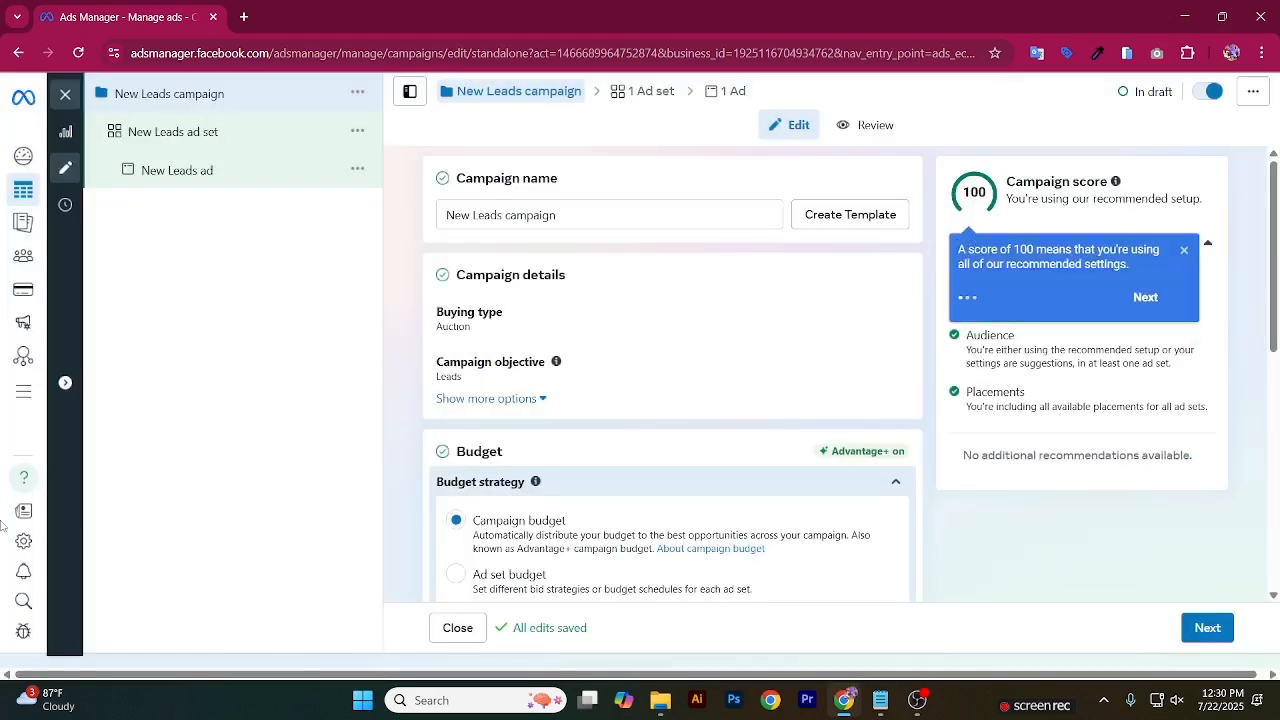
Rename the new campaign as "Organic food Leads campaign"
{"action": "double_click", "coordinate": [460, 214]}
{"action": "type", "text": "Organic"}
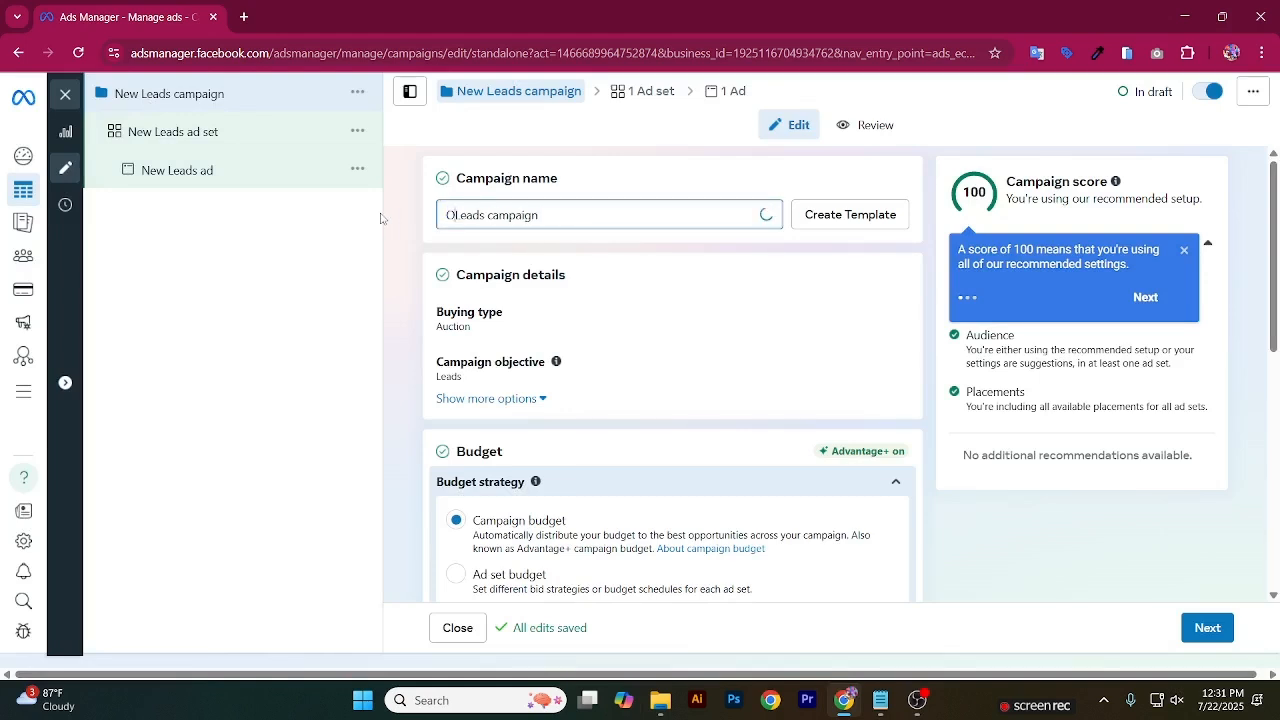
{"action": "type", "text": " food"}
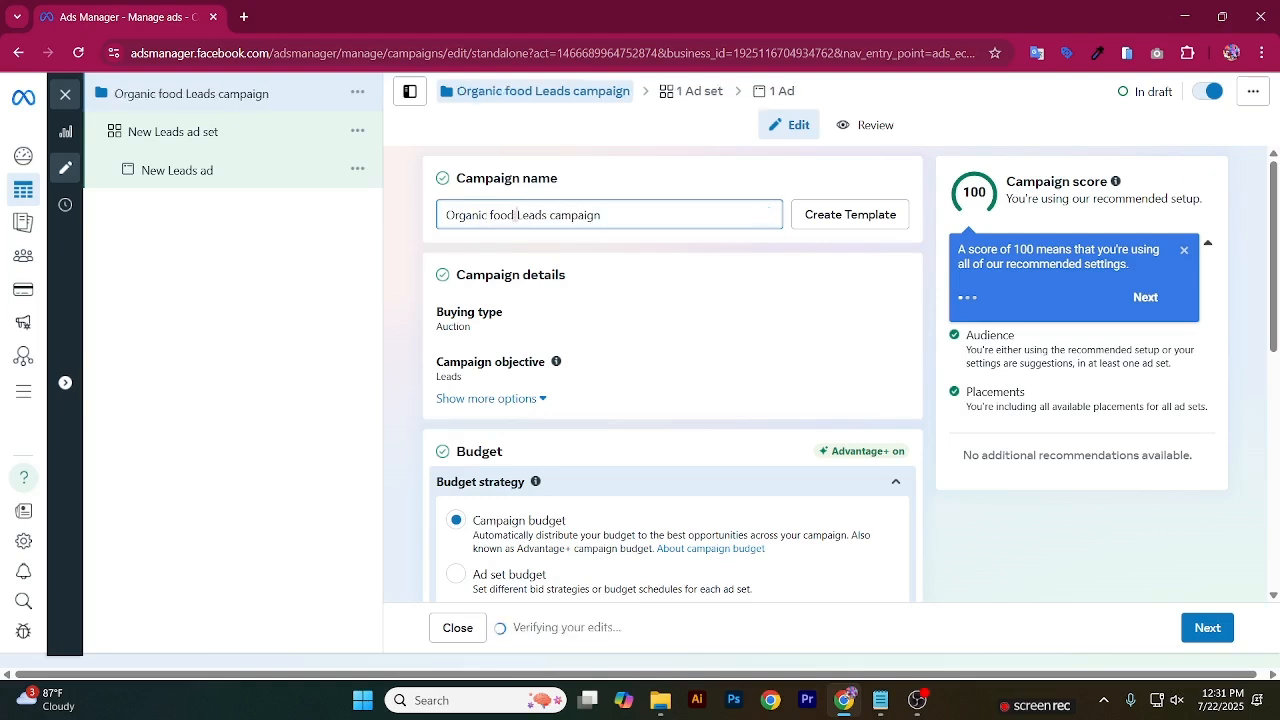
{"action": "left_click_drag", "start_coordinate": [513, 217], "coordinate": [432, 213]}
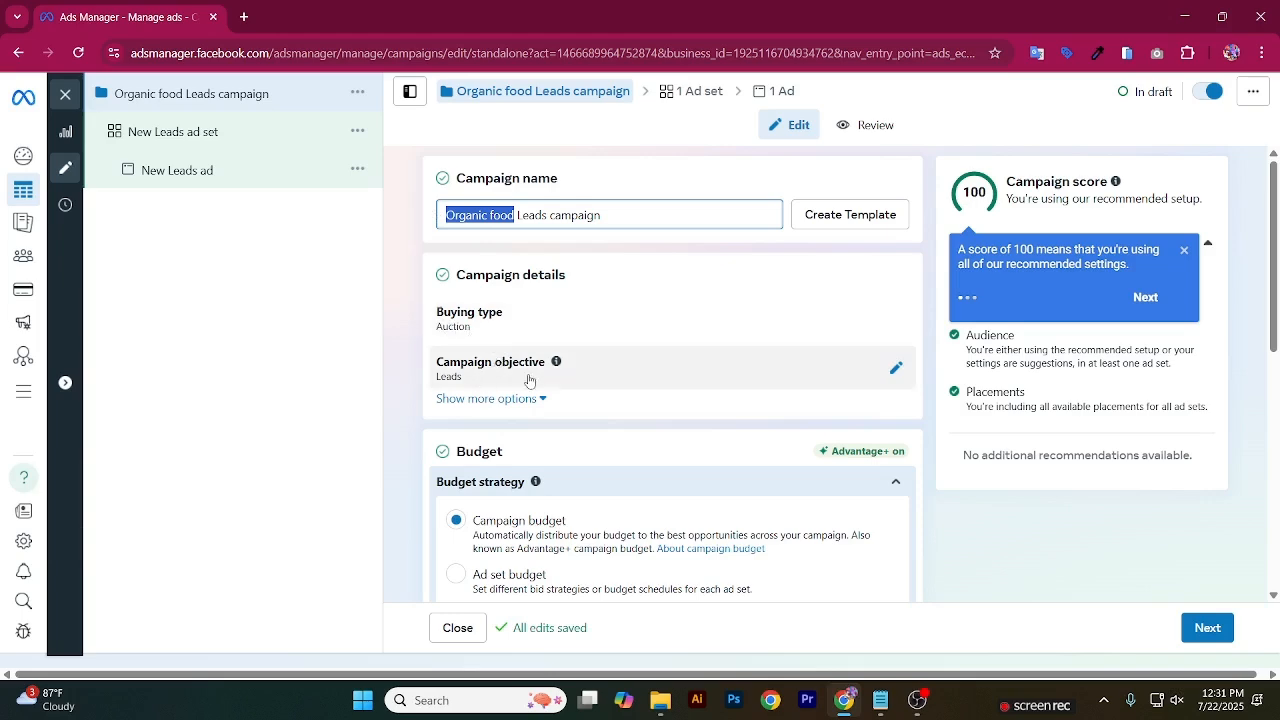
Try $60 and $150 as the campaign's daily budget and open the campaign bid strategy for editing
{"action": "scroll", "coordinate": [529, 380], "scroll_direction": "down", "scroll_amount": 3}
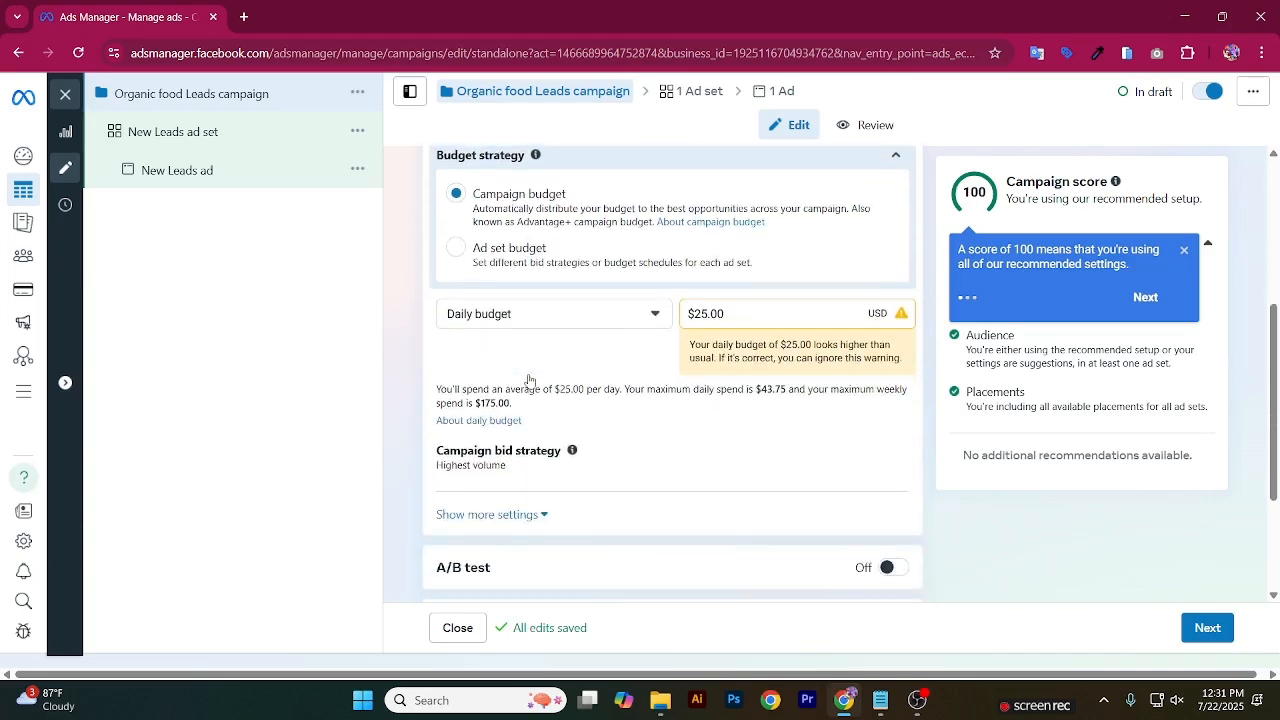
{"action": "left_click_drag", "start_coordinate": [706, 306], "coordinate": [687, 306]}
{"action": "type", "text": "60"}
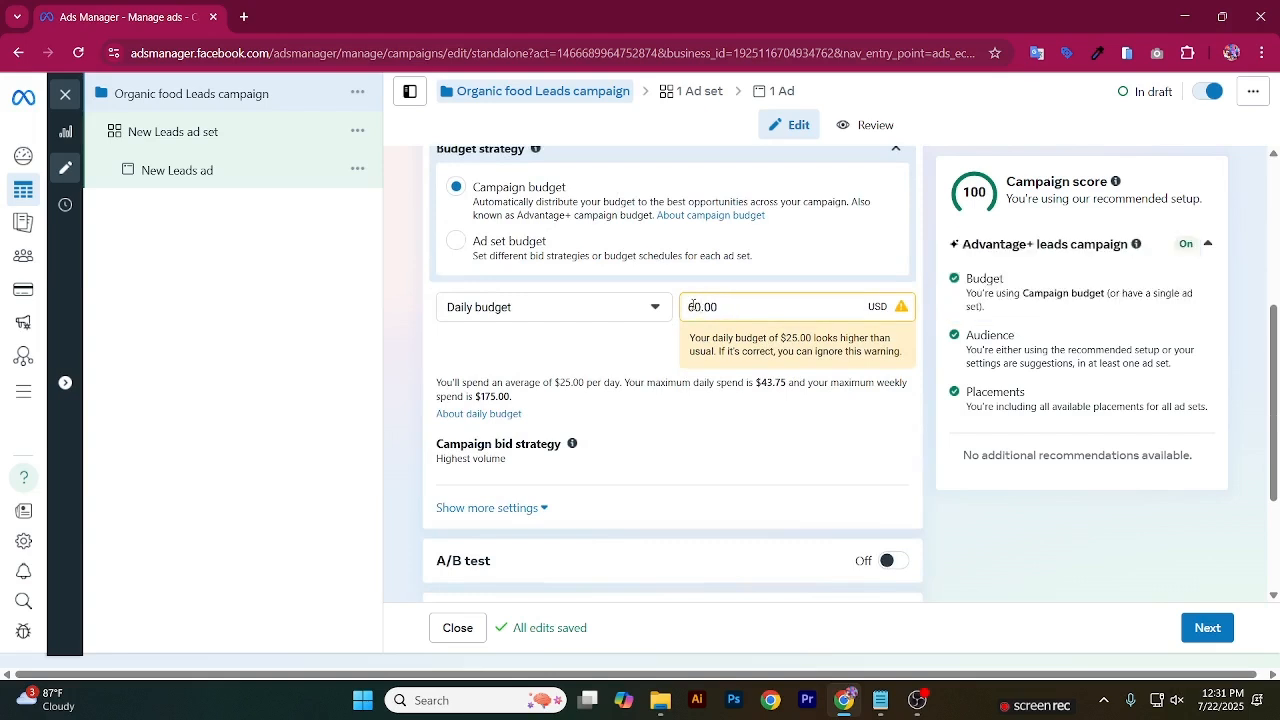
{"action": "left_click", "coordinate": [609, 350]}
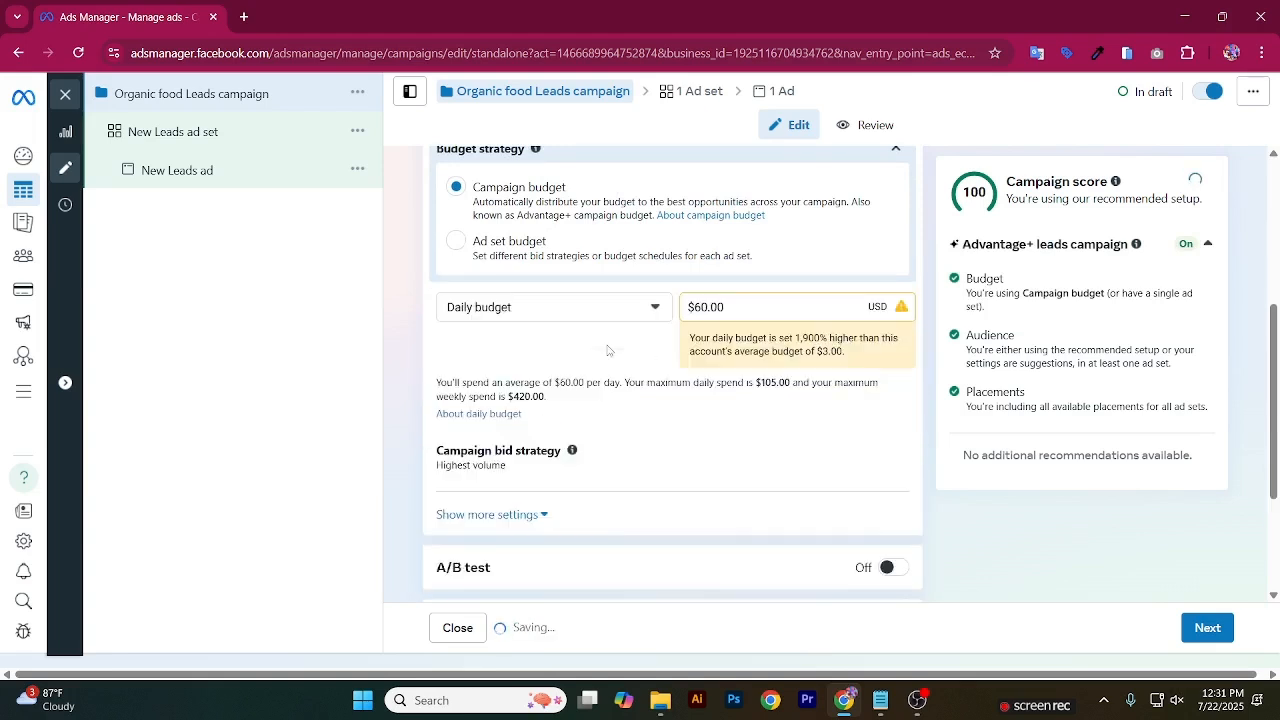
{"action": "left_click_drag", "start_coordinate": [709, 307], "coordinate": [694, 307]}
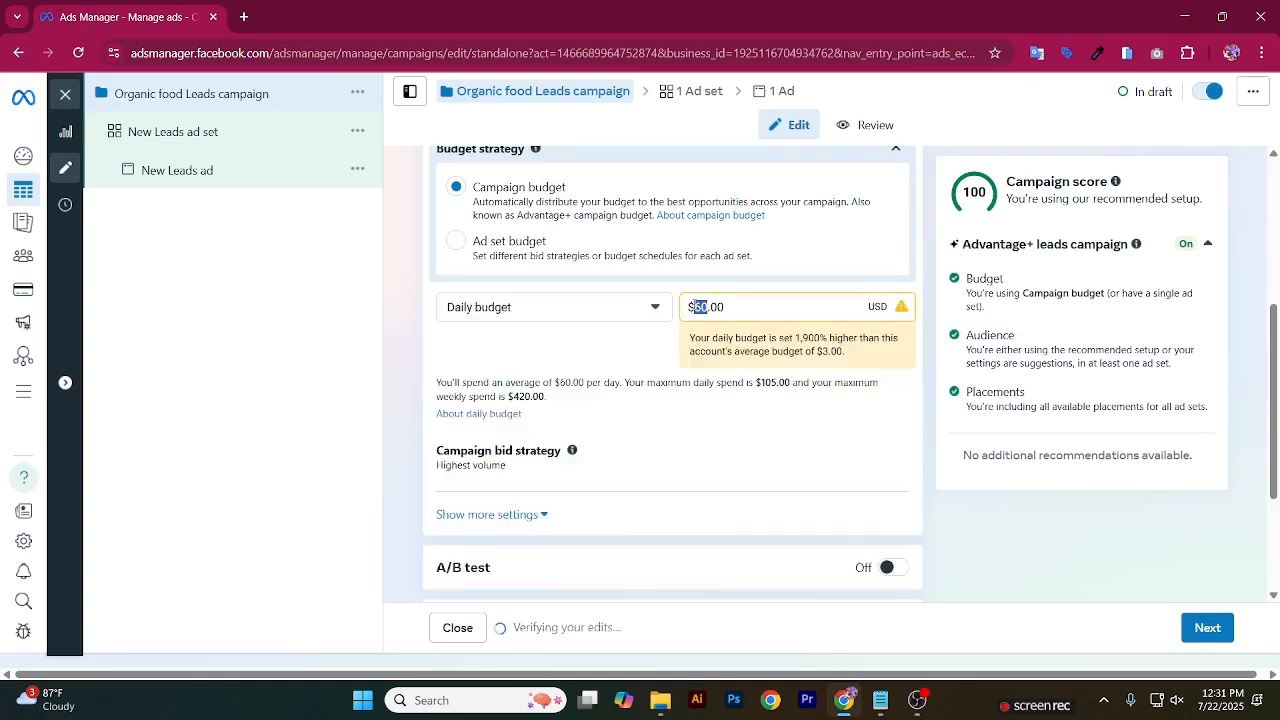
{"action": "type", "text": "150"}
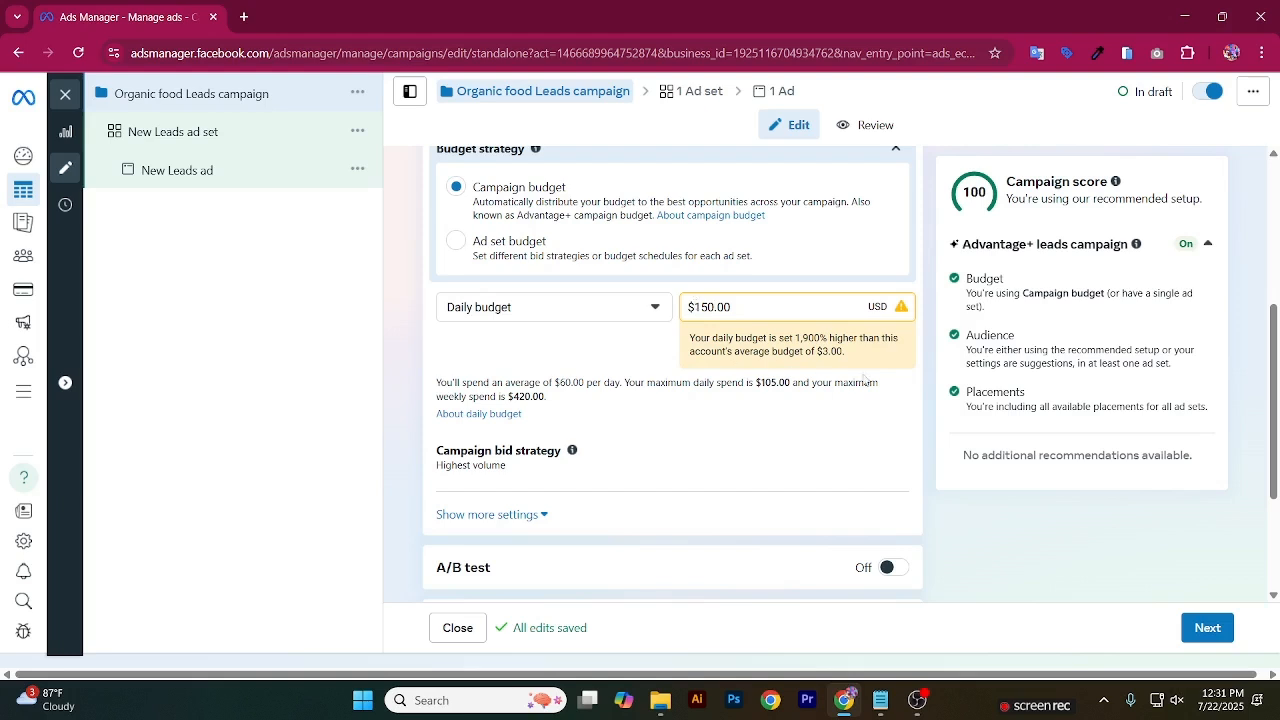
{"action": "left_click", "coordinate": [900, 445]}
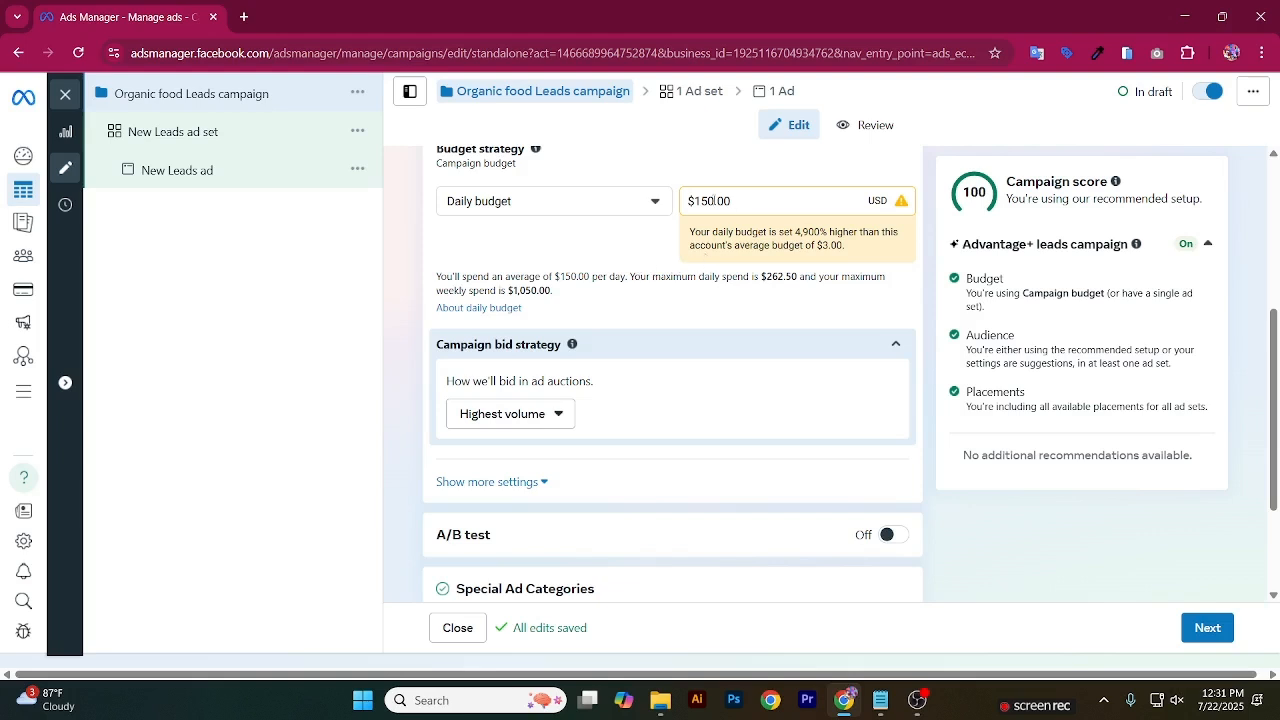
Set the campaign's daily budget to $3.00 and continue to the ad set settings
{"action": "left_click_drag", "start_coordinate": [712, 201], "coordinate": [694, 199]}
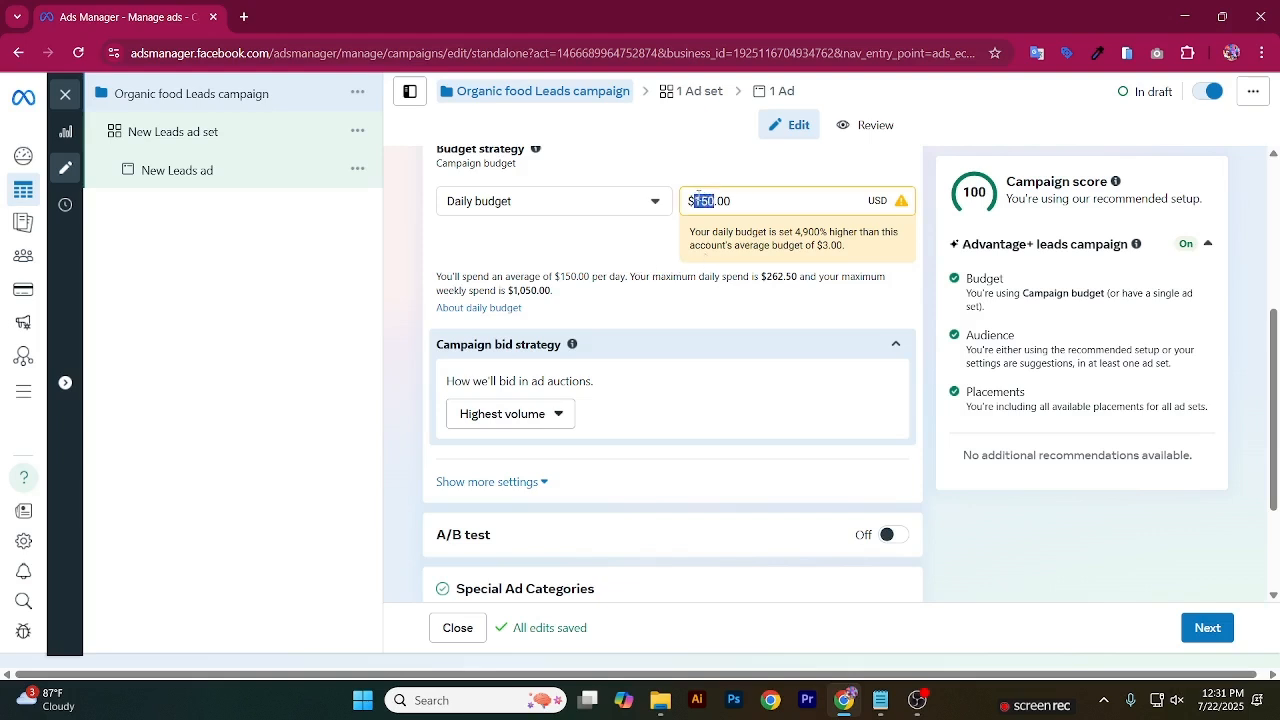
{"action": "type", "text": "3"}
{"action": "left_click", "coordinate": [618, 270]}
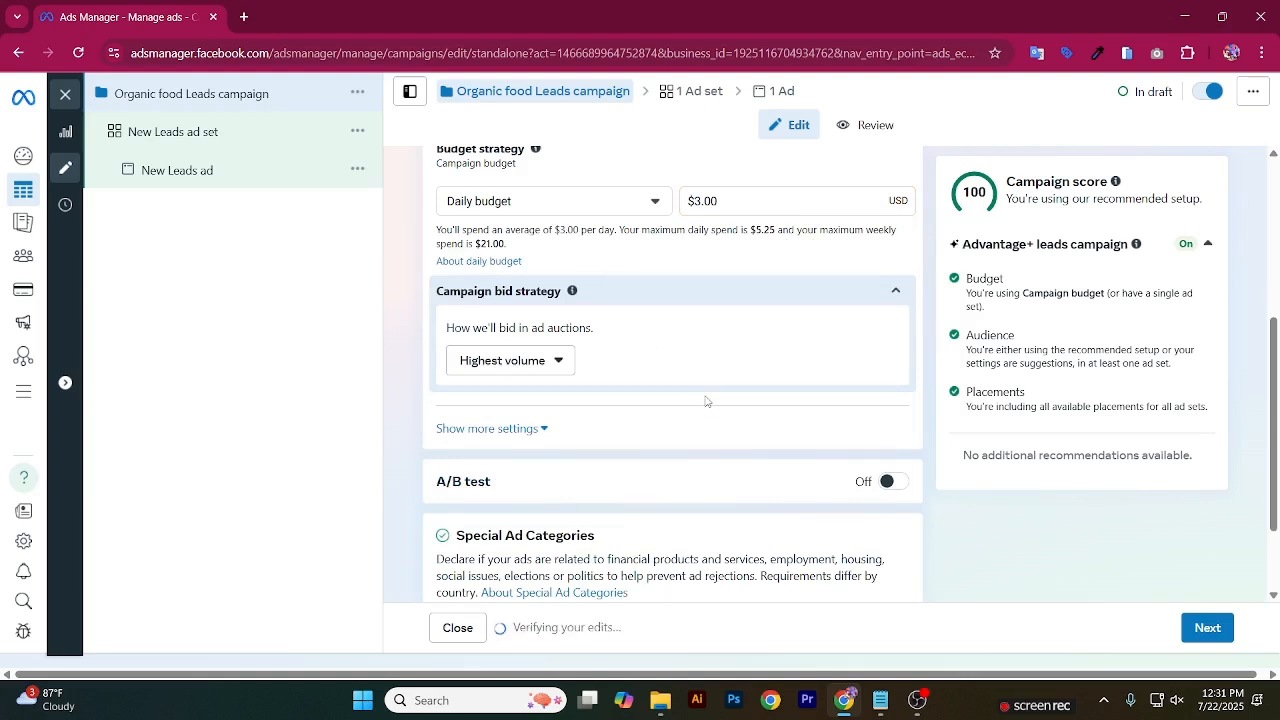
{"action": "scroll", "coordinate": [705, 401], "scroll_direction": "down", "scroll_amount": 1}
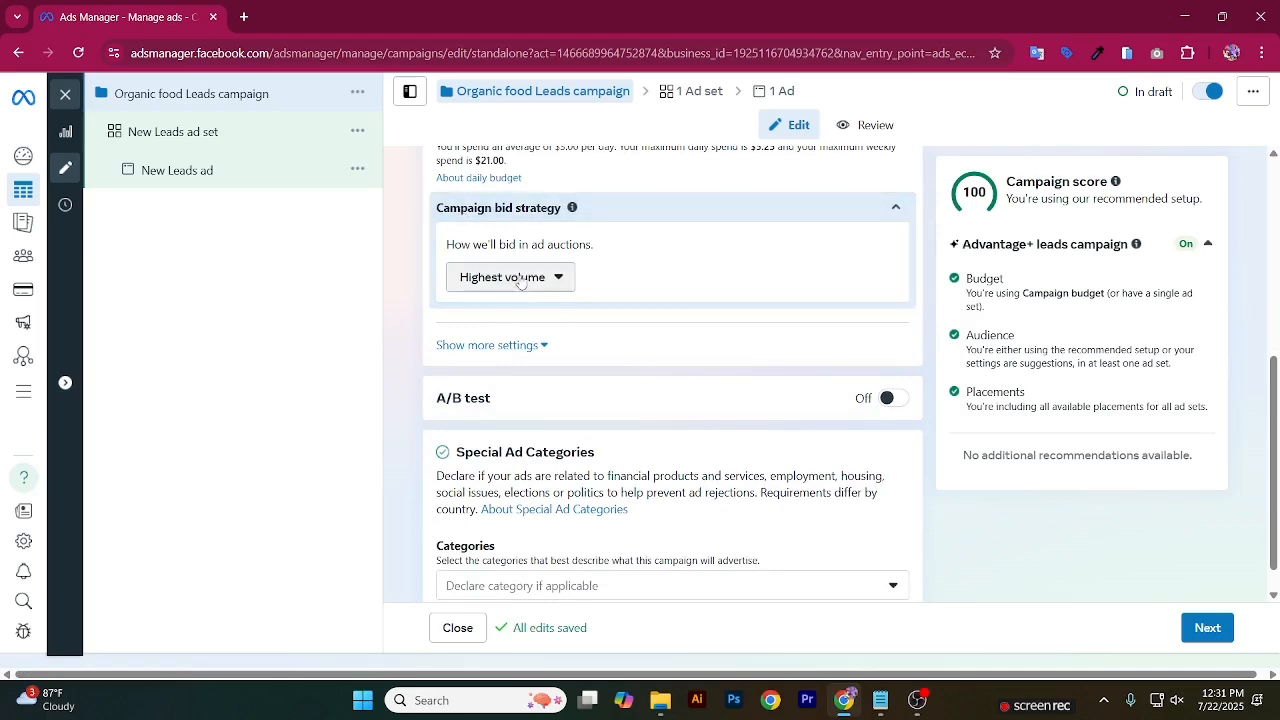
{"action": "scroll", "coordinate": [521, 281], "scroll_direction": "down", "scroll_amount": 1}
{"action": "scroll", "coordinate": [521, 279], "scroll_direction": "up", "scroll_amount": 5}
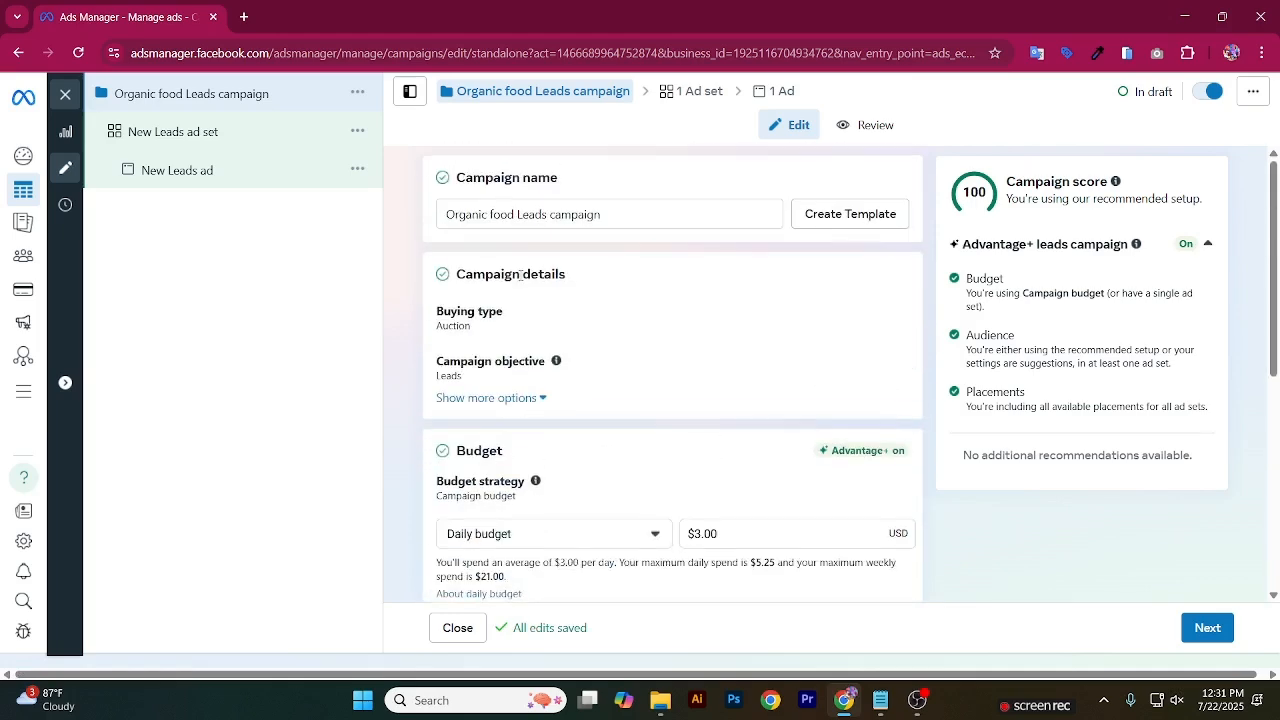
{"action": "scroll", "coordinate": [521, 278], "scroll_direction": "down", "scroll_amount": 5}
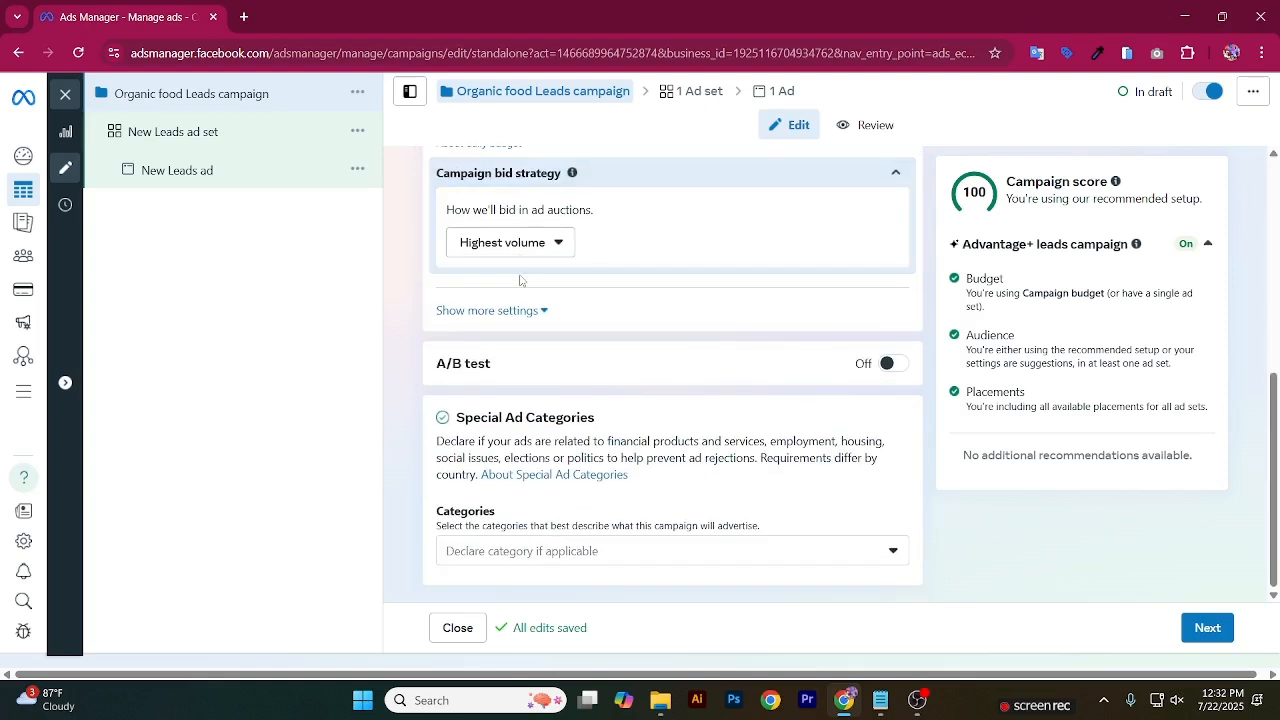
{"action": "left_click", "coordinate": [1207, 628]}
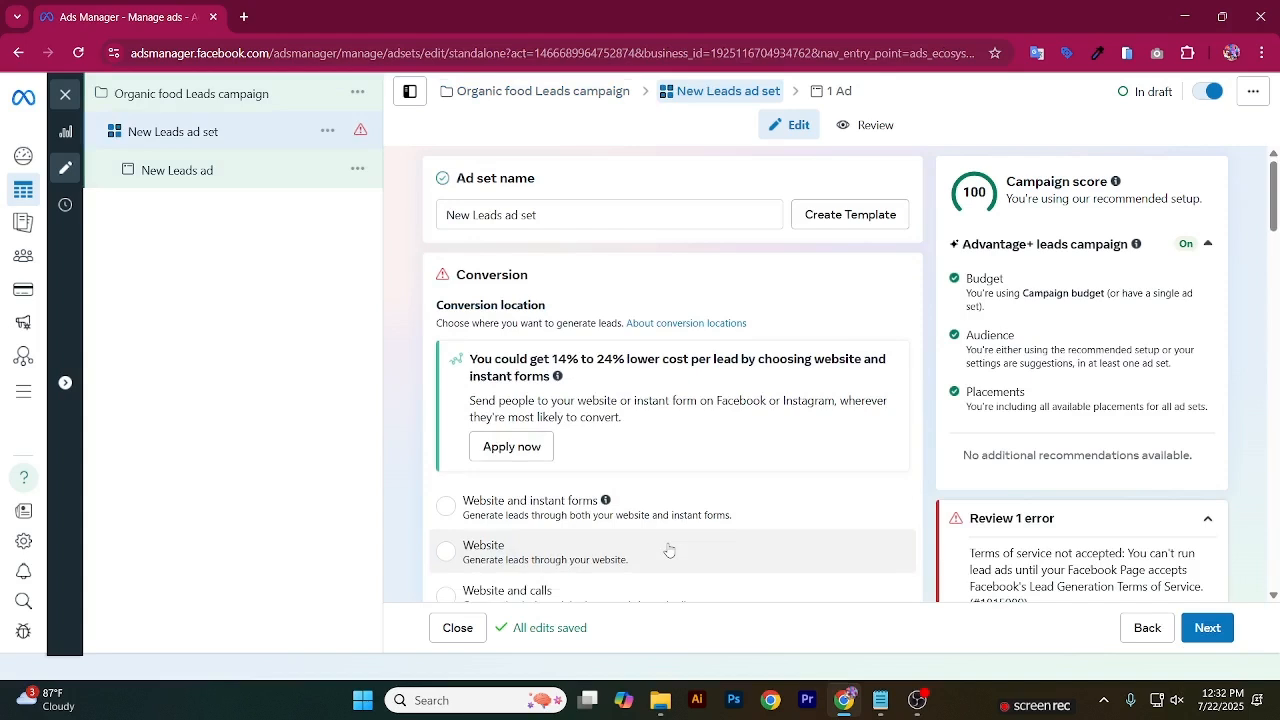
Rename the ad set as "Organic food Leads ad set"
{"action": "scroll", "coordinate": [615, 475], "scroll_direction": "down", "scroll_amount": 1}
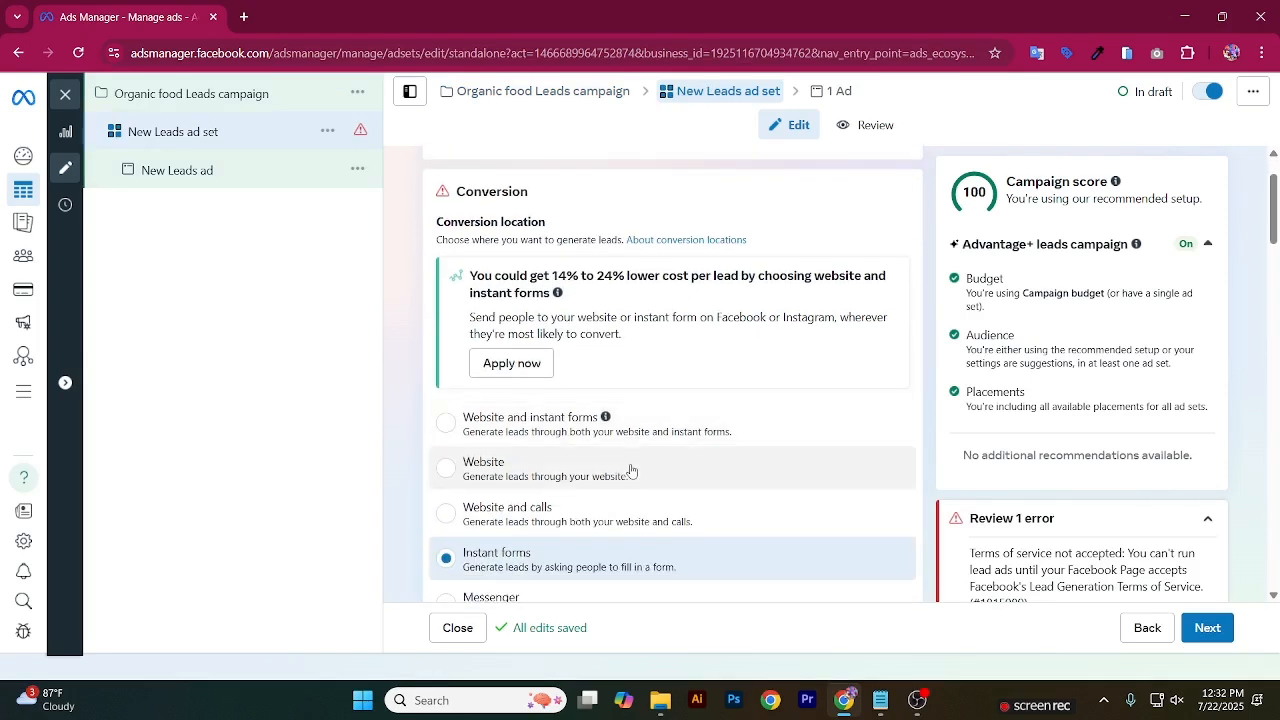
{"action": "scroll", "coordinate": [631, 470], "scroll_direction": "up", "scroll_amount": 1}
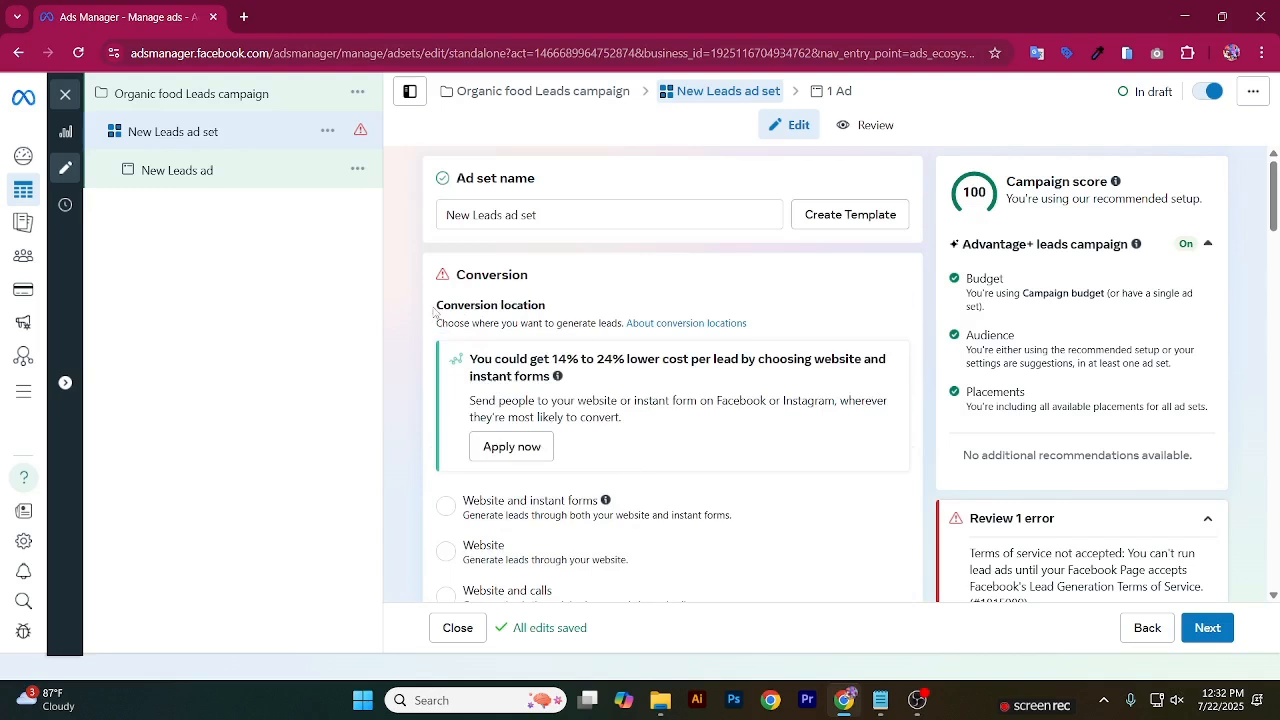
{"action": "left_click_drag", "start_coordinate": [517, 305], "coordinate": [563, 308]}
{"action": "left_click", "coordinate": [558, 309]}
{"action": "left_click_drag", "start_coordinate": [436, 310], "coordinate": [493, 310]}
{"action": "left_click", "coordinate": [477, 214]}
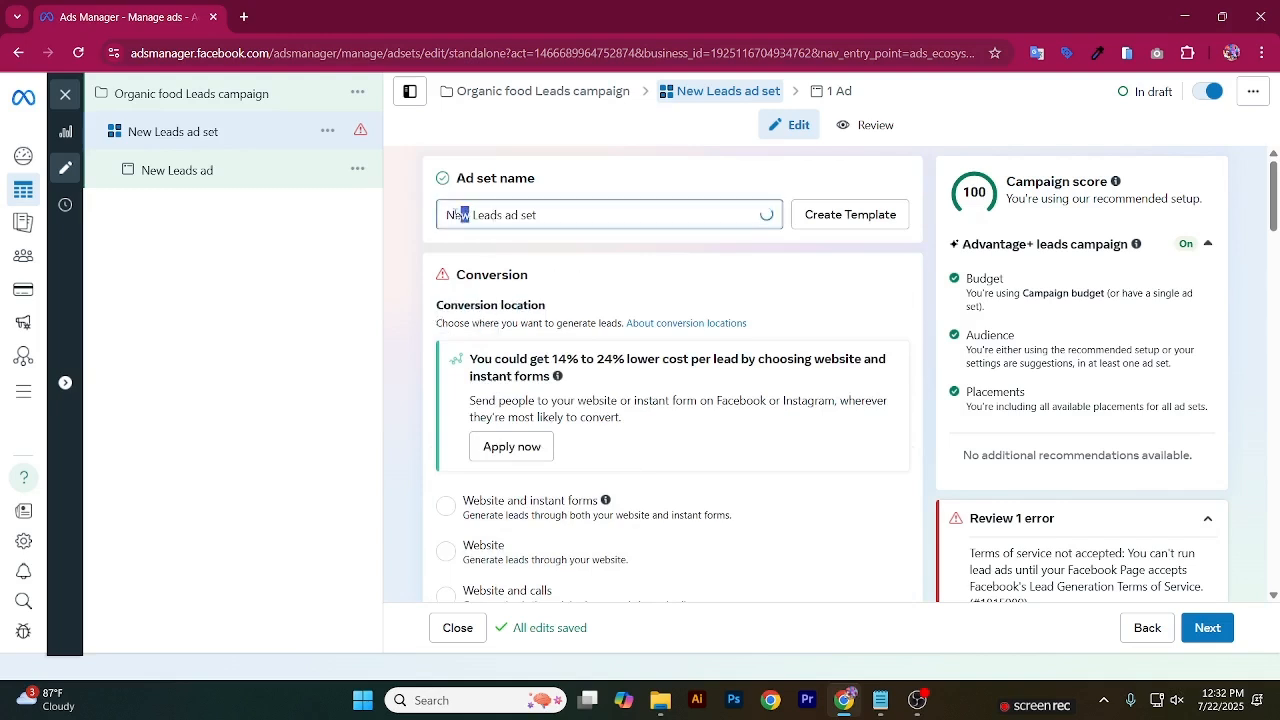
{"action": "double_click", "coordinate": [457, 214]}
{"action": "type", "text": "Organic food"}
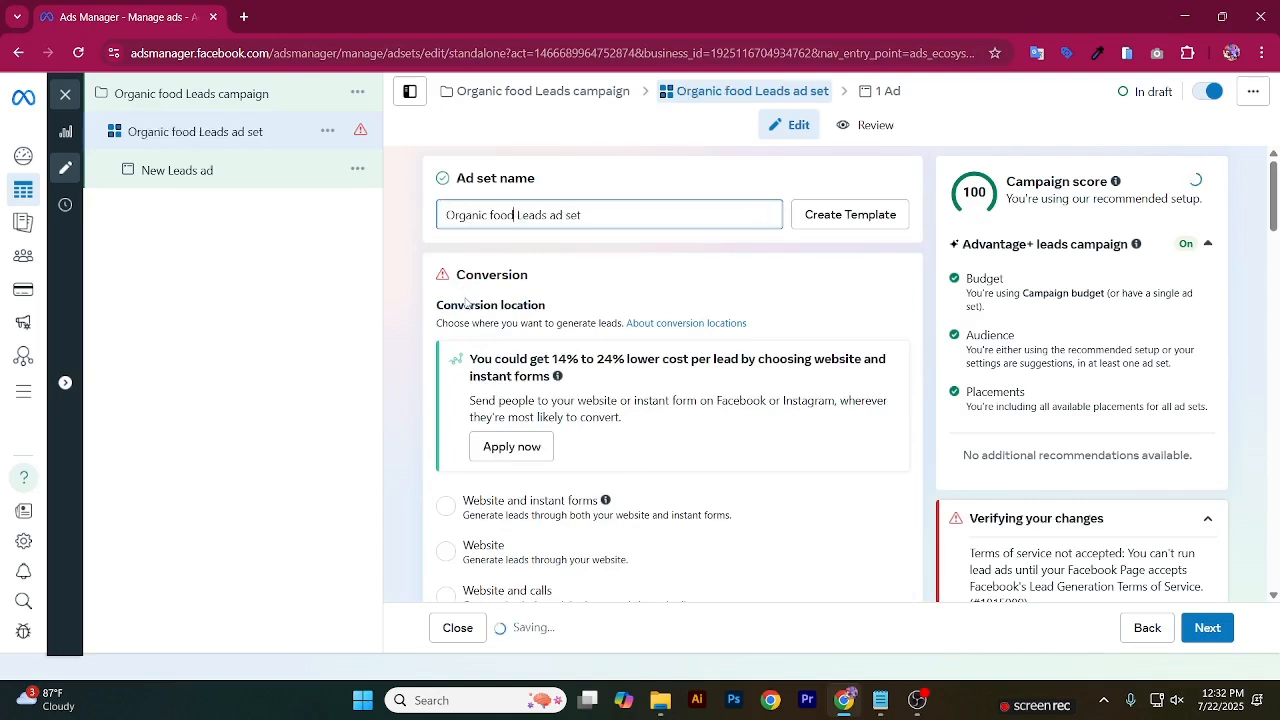
Try the Website and the Website and instant forms conversion locations, and settle on Instant forms and Messenger
{"action": "scroll", "coordinate": [493, 403], "scroll_direction": "down", "scroll_amount": 1}
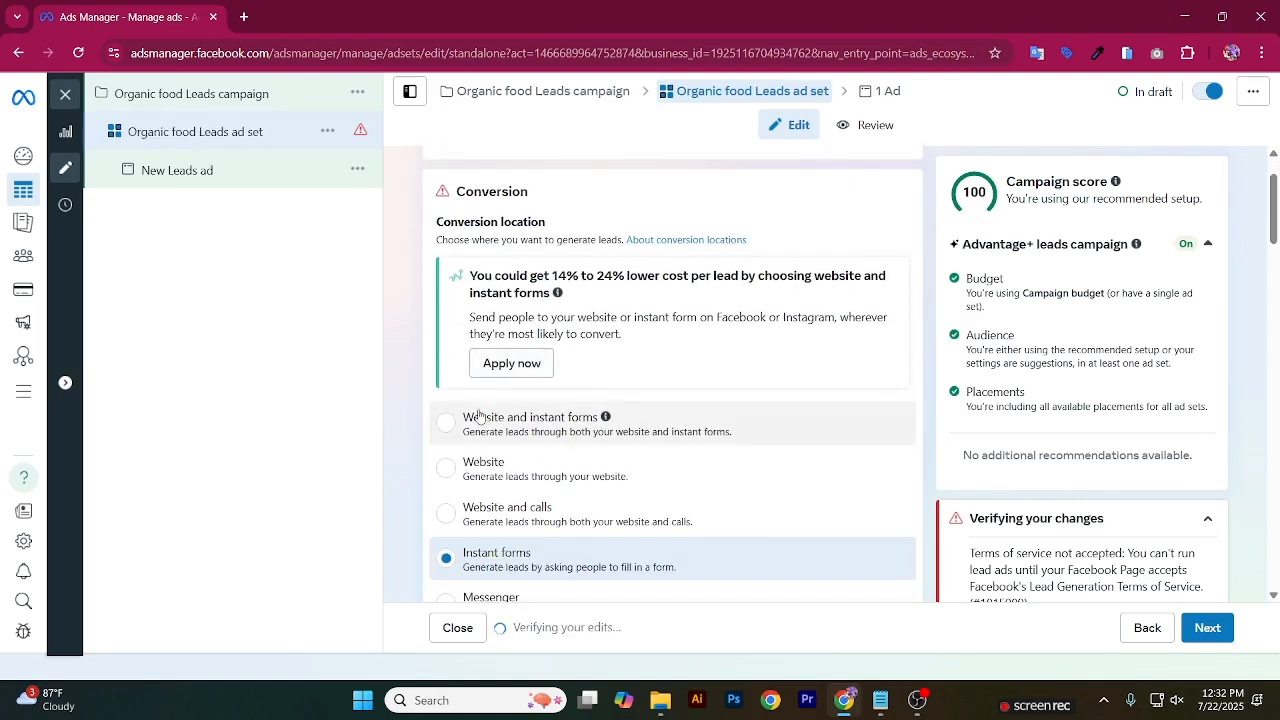
{"action": "scroll", "coordinate": [493, 403], "scroll_direction": "down", "scroll_amount": 2}
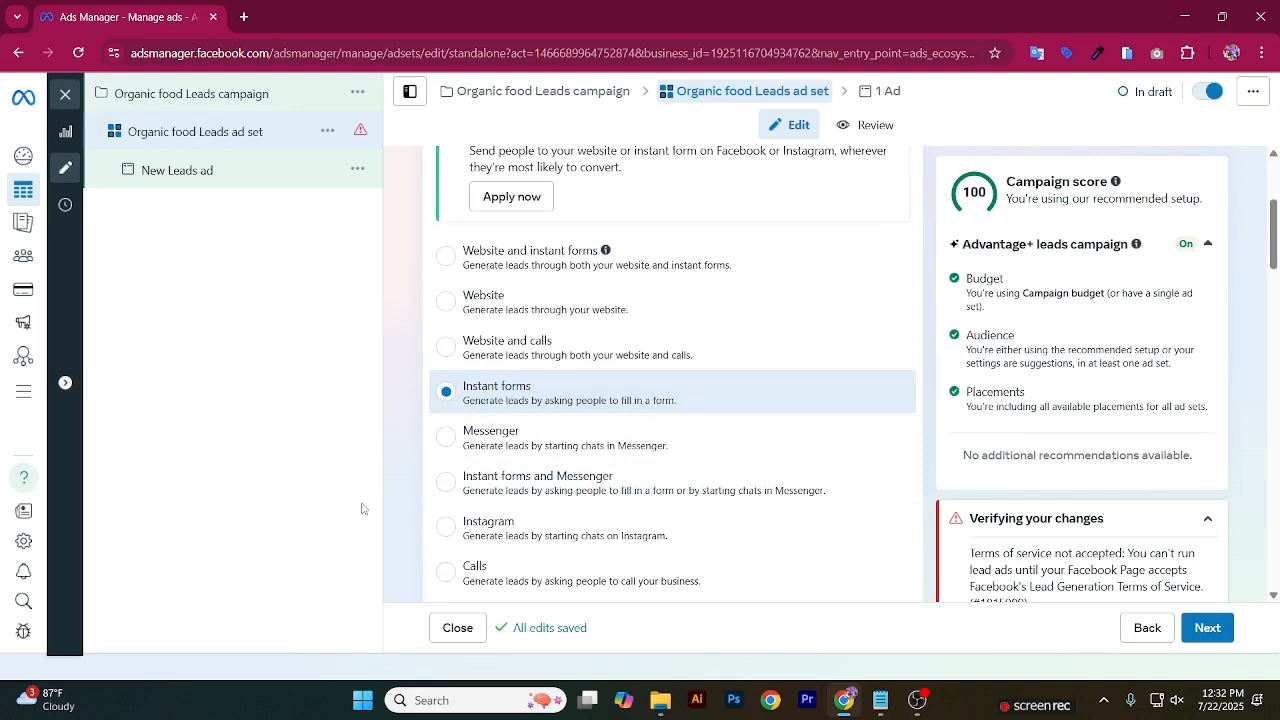
{"action": "scroll", "coordinate": [572, 485], "scroll_direction": "up", "scroll_amount": 2}
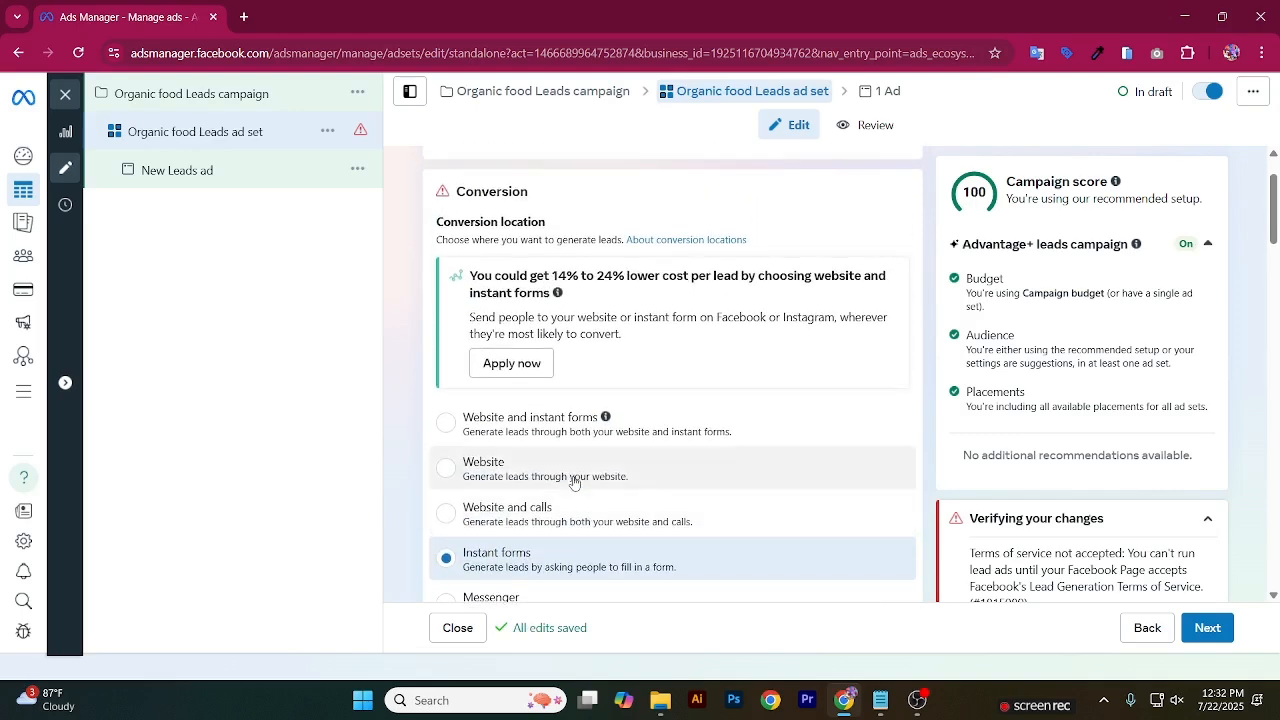
{"action": "scroll", "coordinate": [573, 483], "scroll_direction": "down", "scroll_amount": 1}
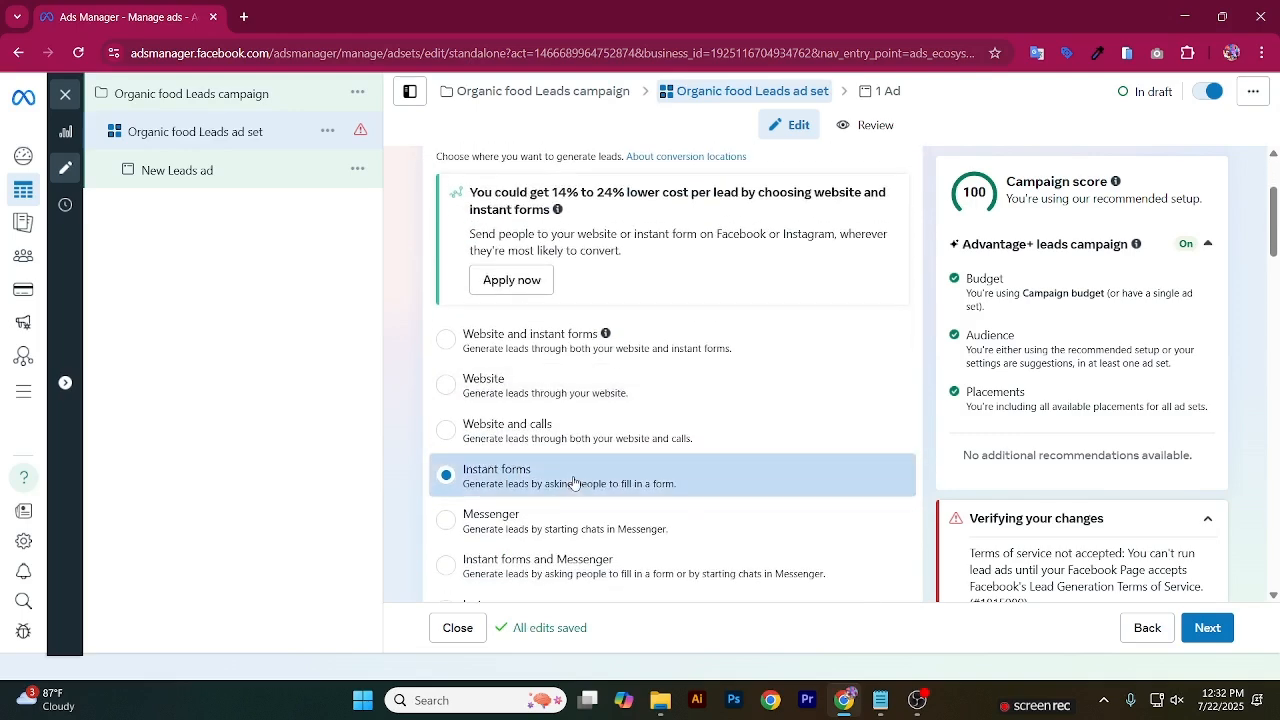
{"action": "left_click", "coordinate": [452, 393]}
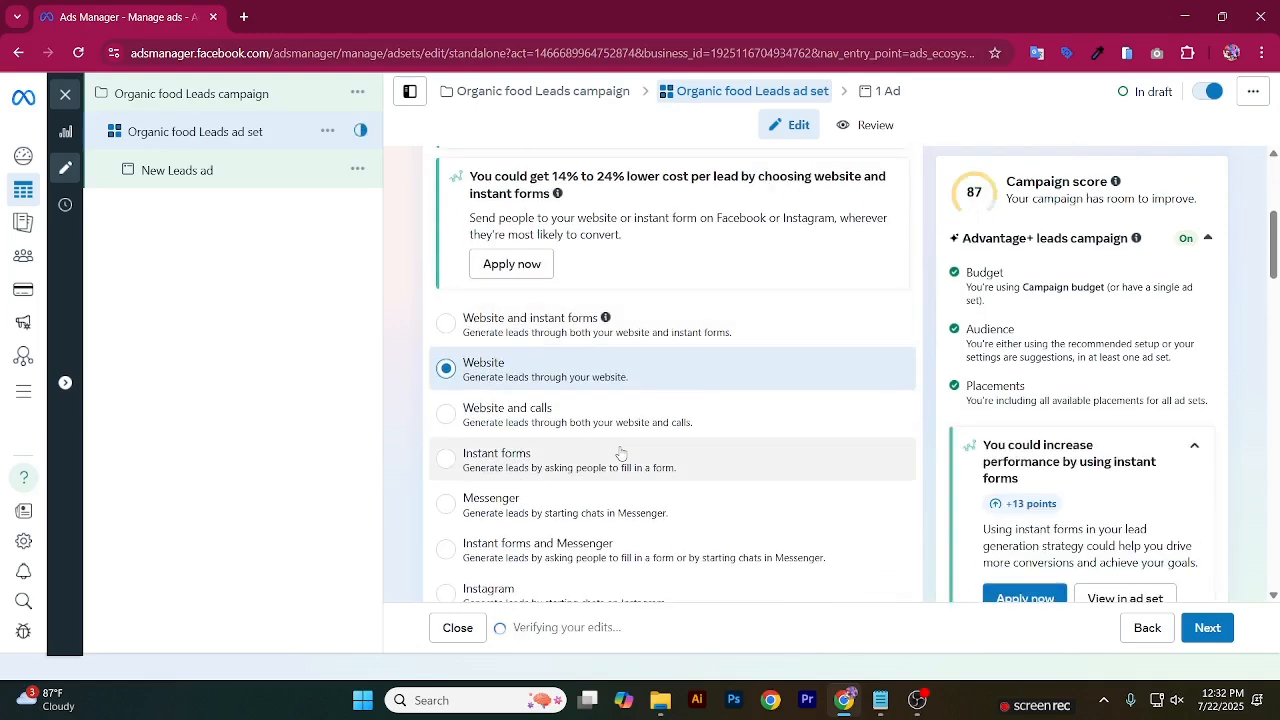
{"action": "left_click", "coordinate": [457, 333]}
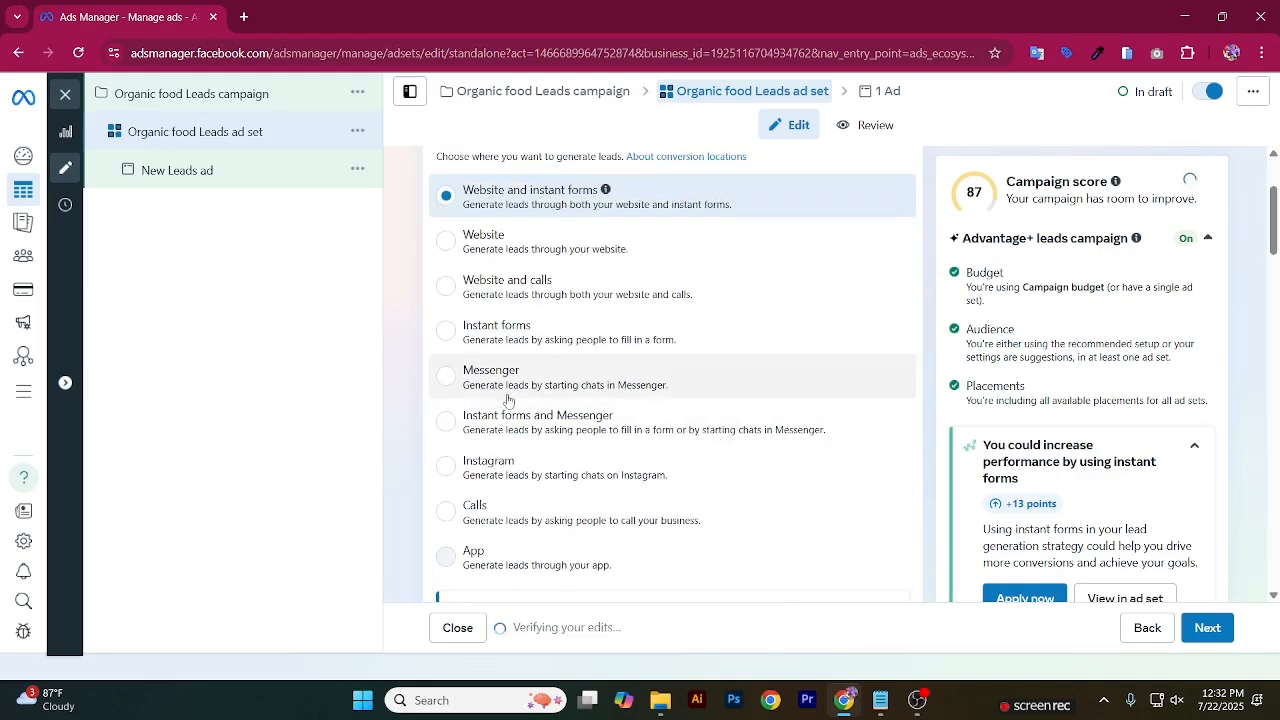
{"action": "left_click", "coordinate": [446, 424]}
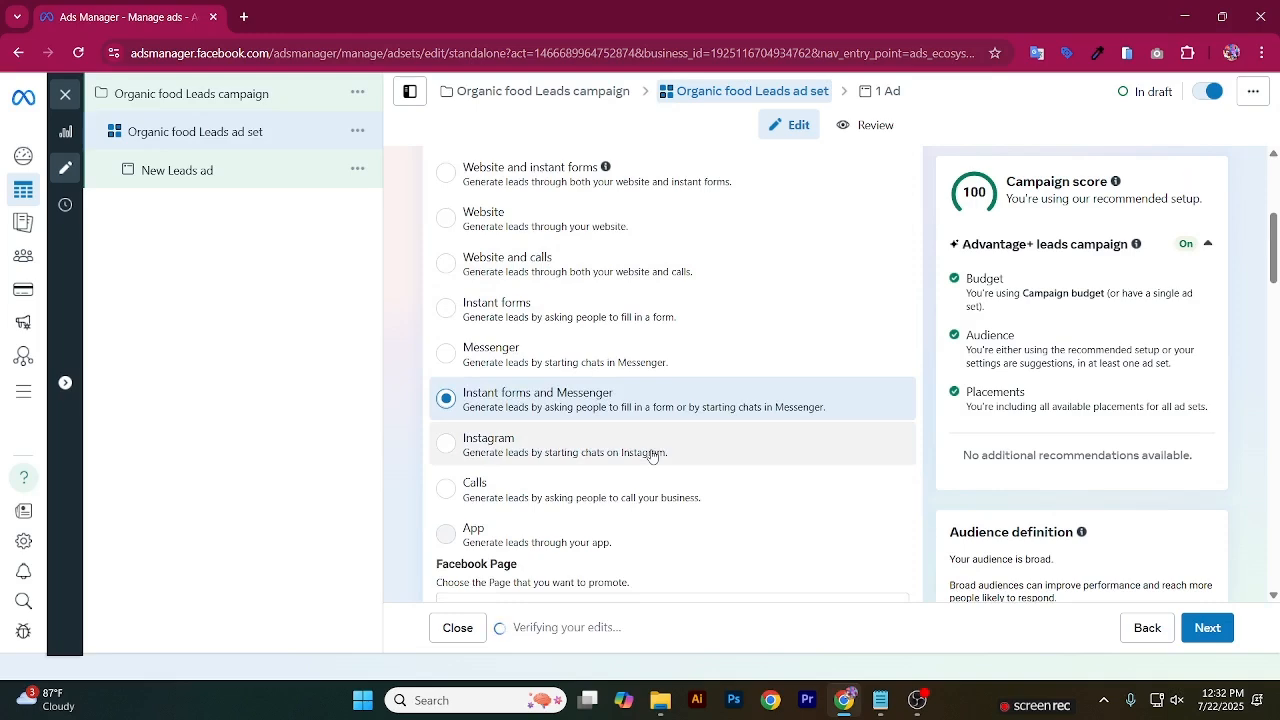
Try the Learn Freelancing Page as the promoted Facebook Page and switch back to the Reza Vision Page
{"action": "scroll", "coordinate": [601, 413], "scroll_direction": "down", "scroll_amount": 2}
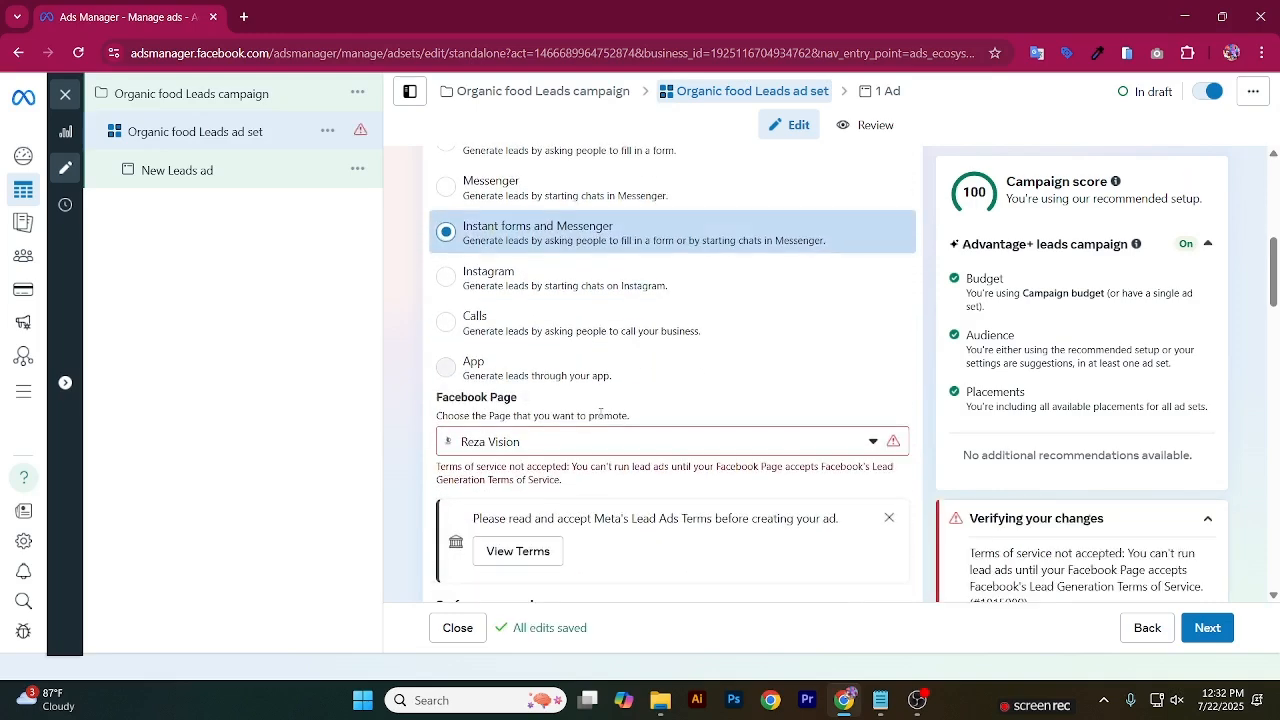
{"action": "scroll", "coordinate": [601, 413], "scroll_direction": "down", "scroll_amount": 1}
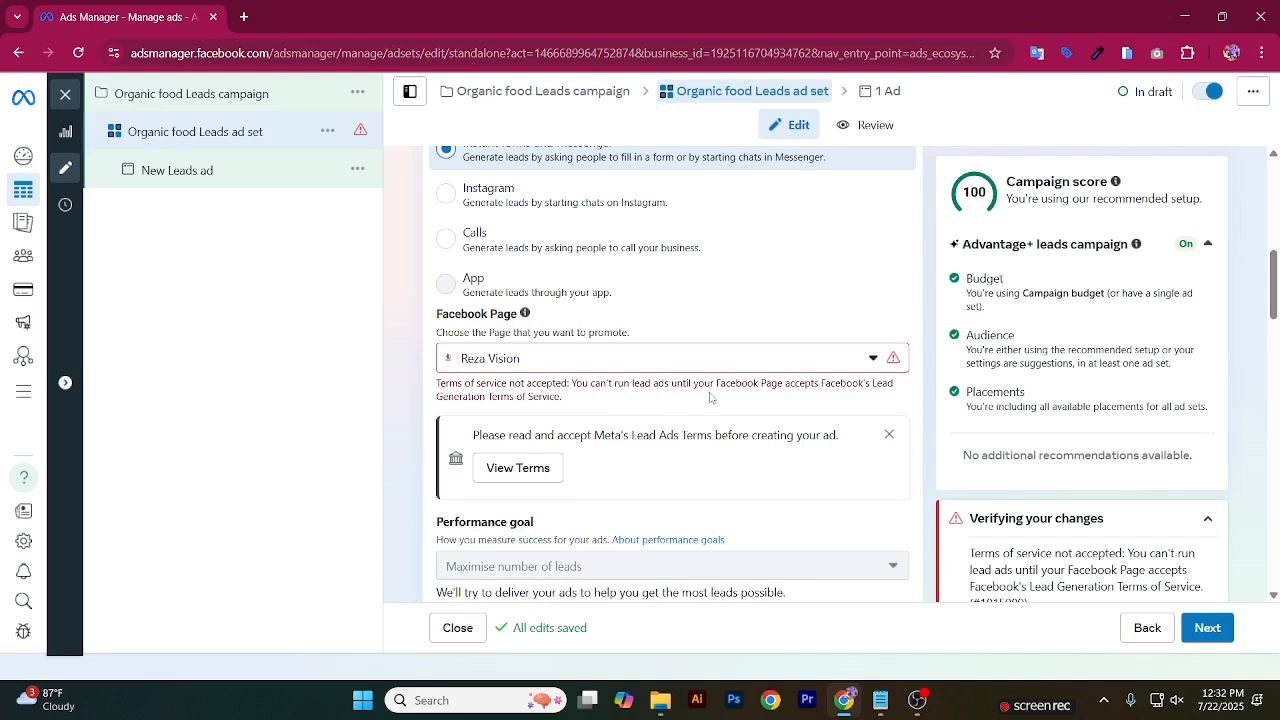
{"action": "left_click", "coordinate": [872, 359]}
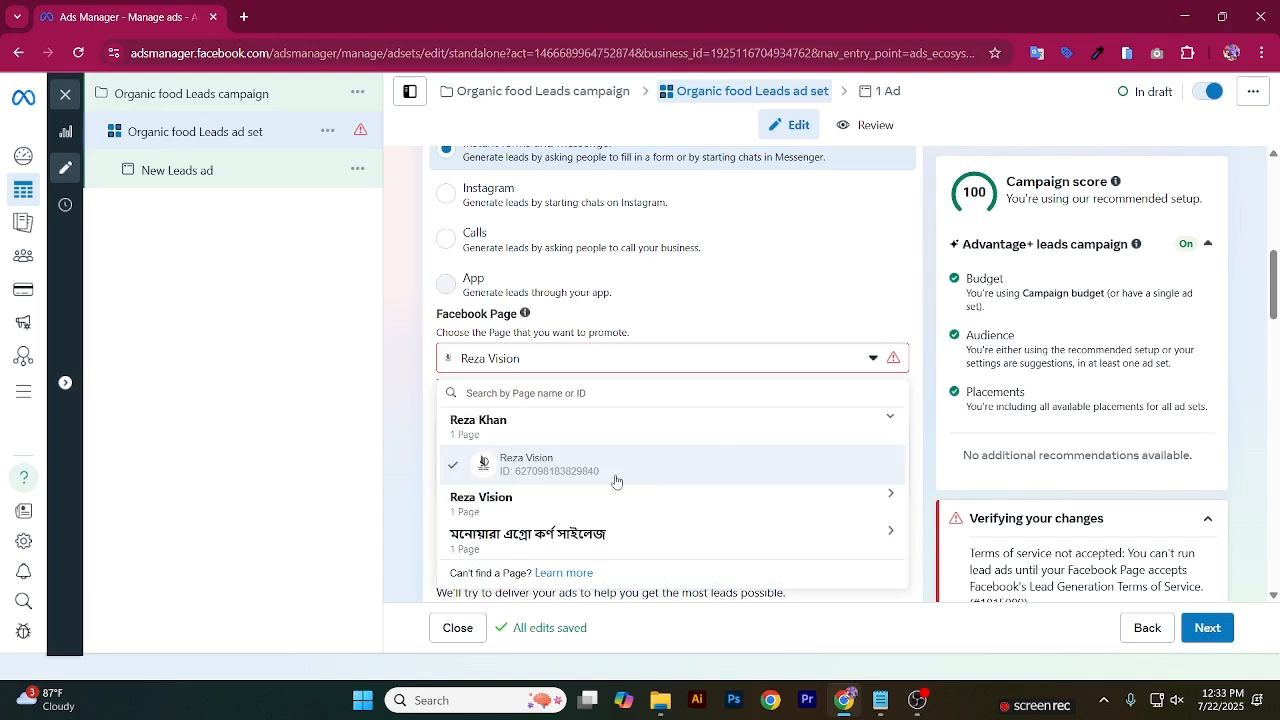
{"action": "left_click", "coordinate": [842, 500]}
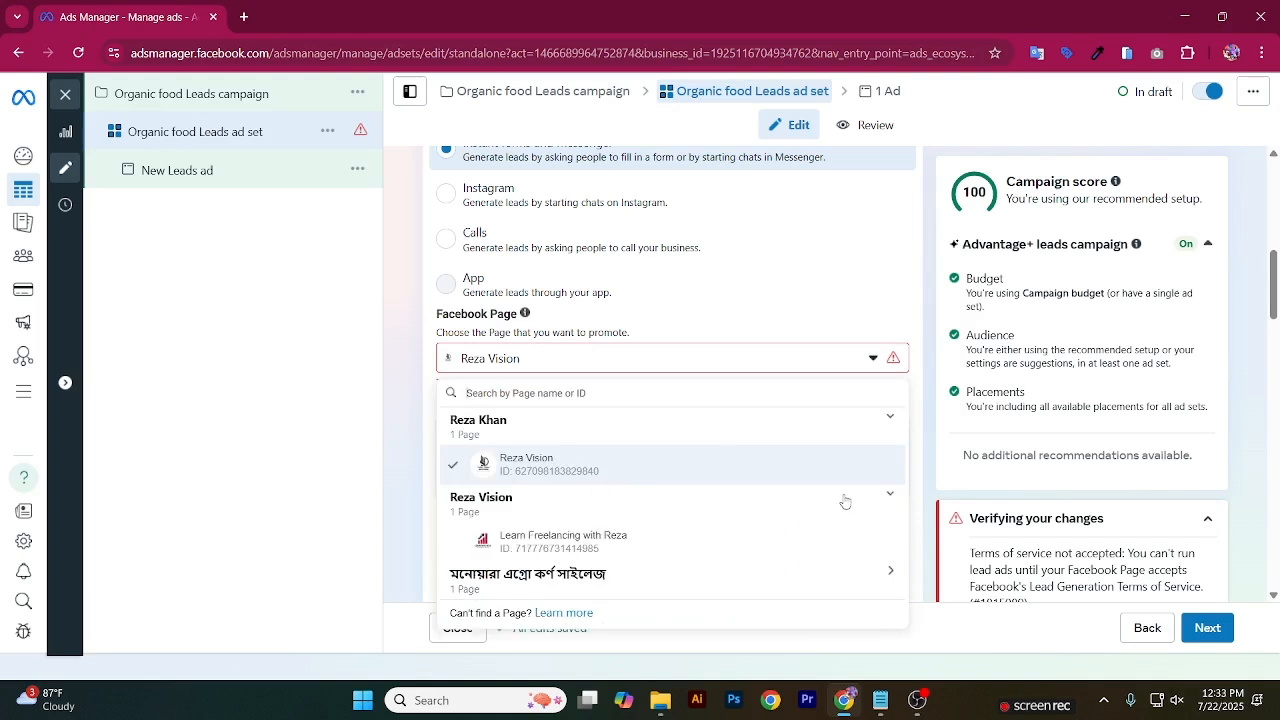
{"action": "left_click", "coordinate": [611, 458]}
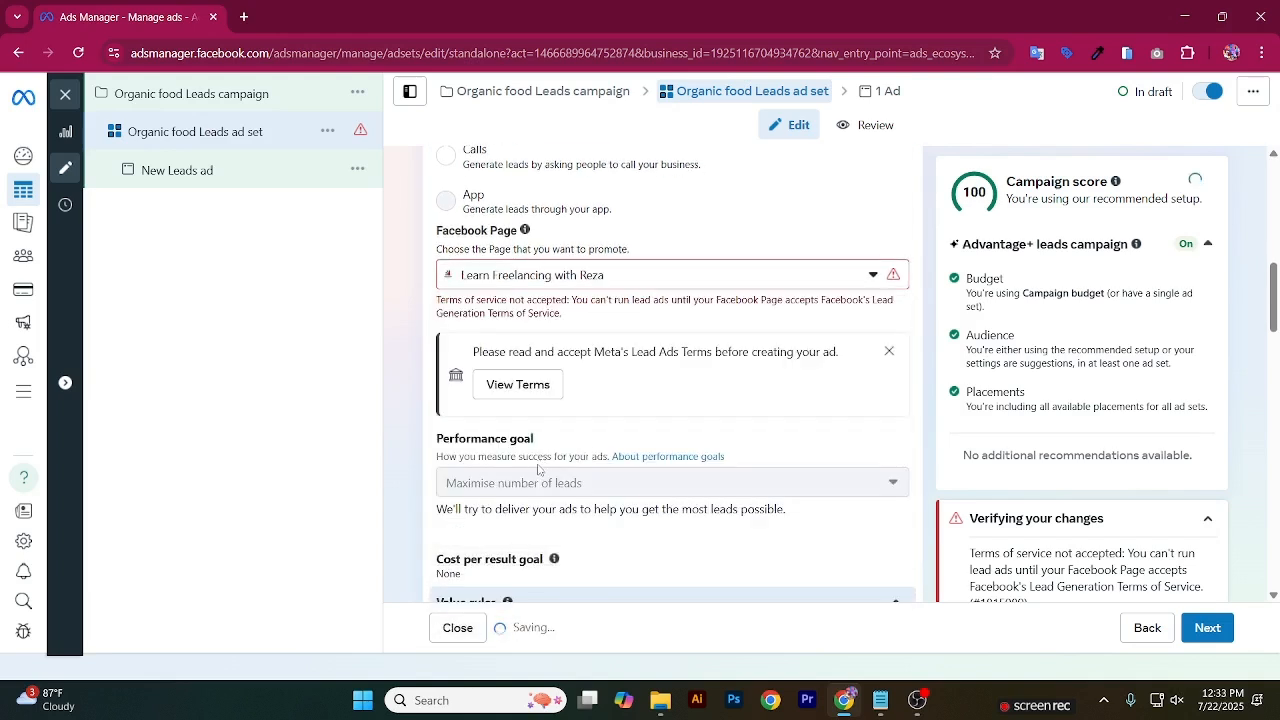
{"action": "left_click", "coordinate": [873, 278]}
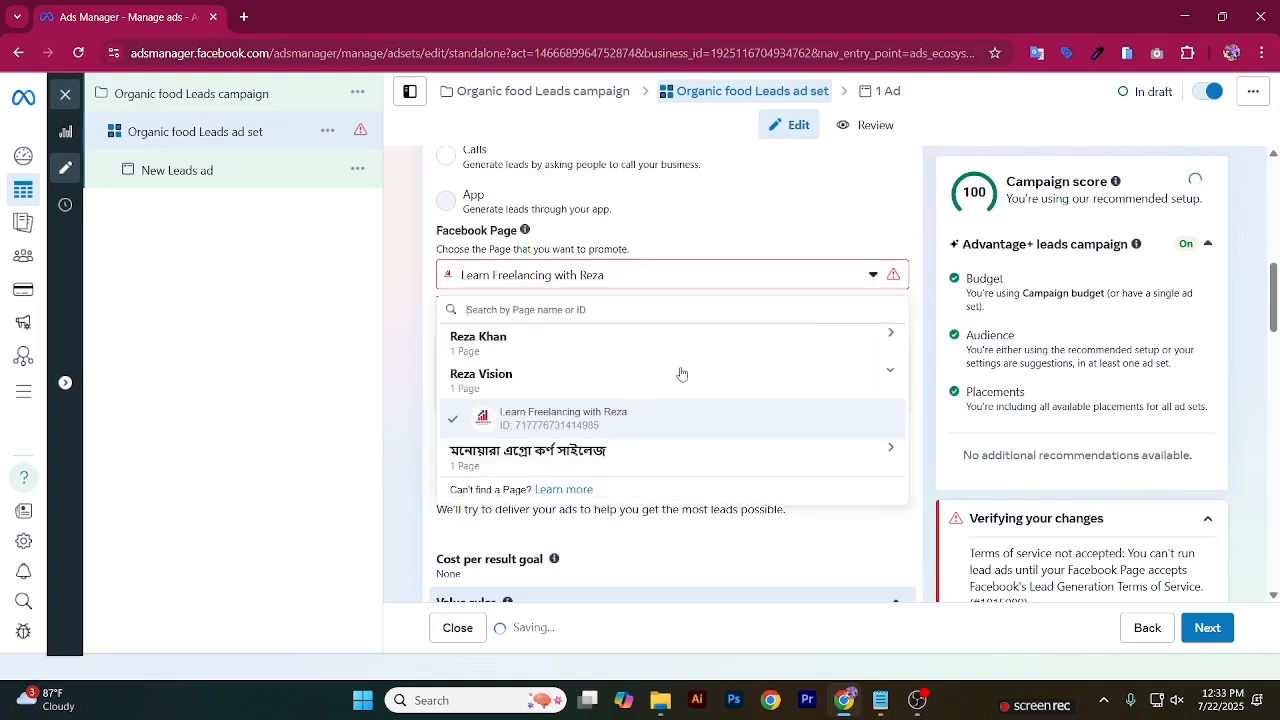
{"action": "left_click", "coordinate": [545, 358]}
{"action": "left_click", "coordinate": [547, 385]}
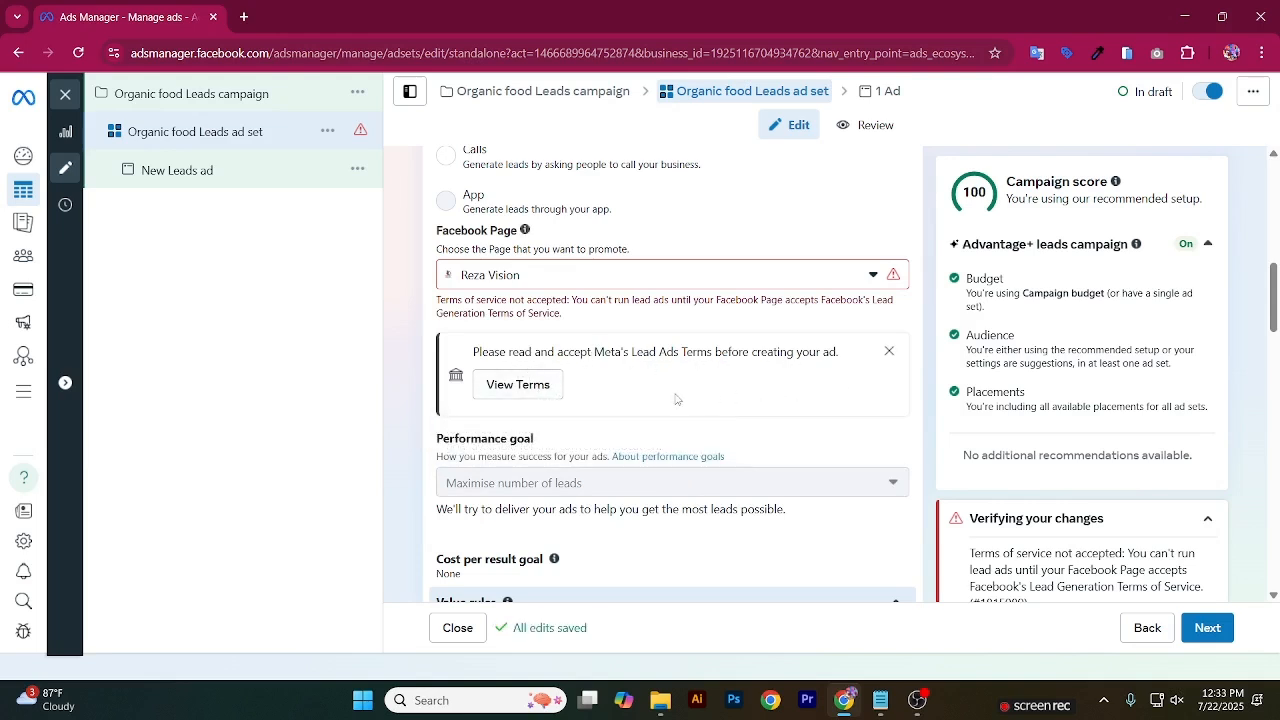
Read through Meta's Lead Ad Terms for the selected Facebook Page and agree to them
{"action": "left_click", "coordinate": [515, 389]}
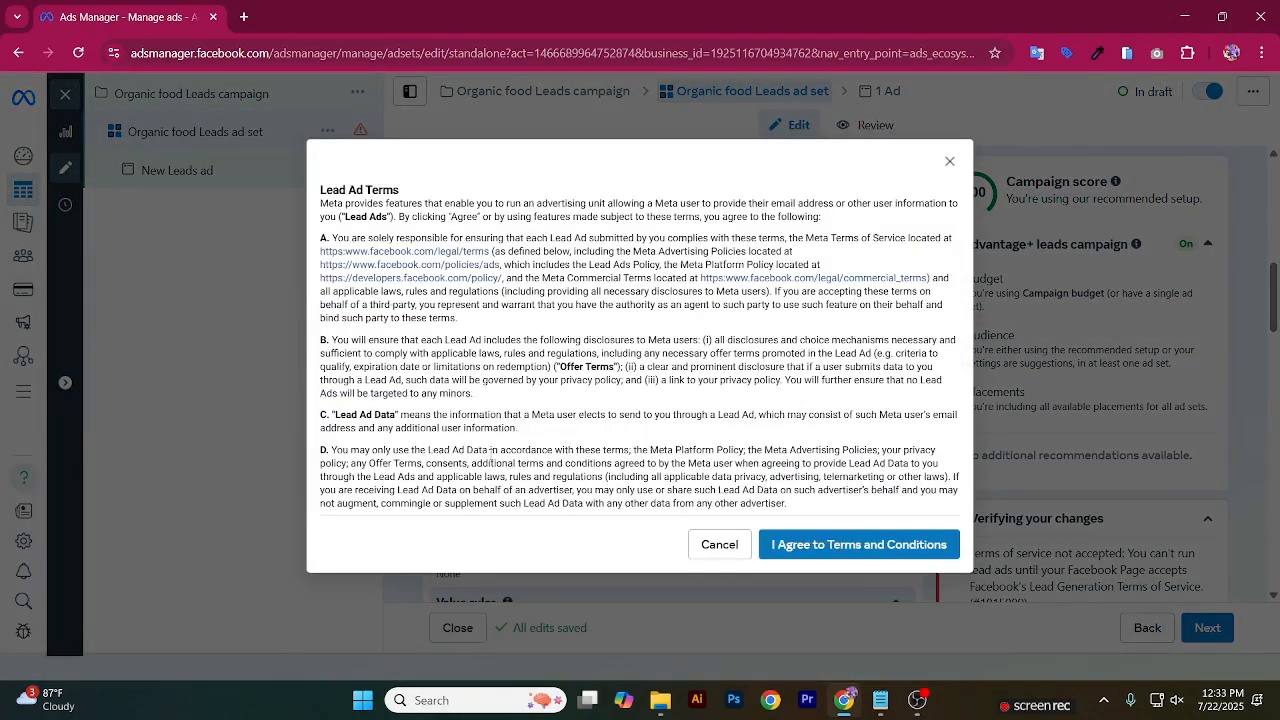
{"action": "scroll", "coordinate": [565, 420], "scroll_direction": "down", "scroll_amount": 2}
{"action": "scroll", "coordinate": [665, 348], "scroll_direction": "up", "scroll_amount": 2}
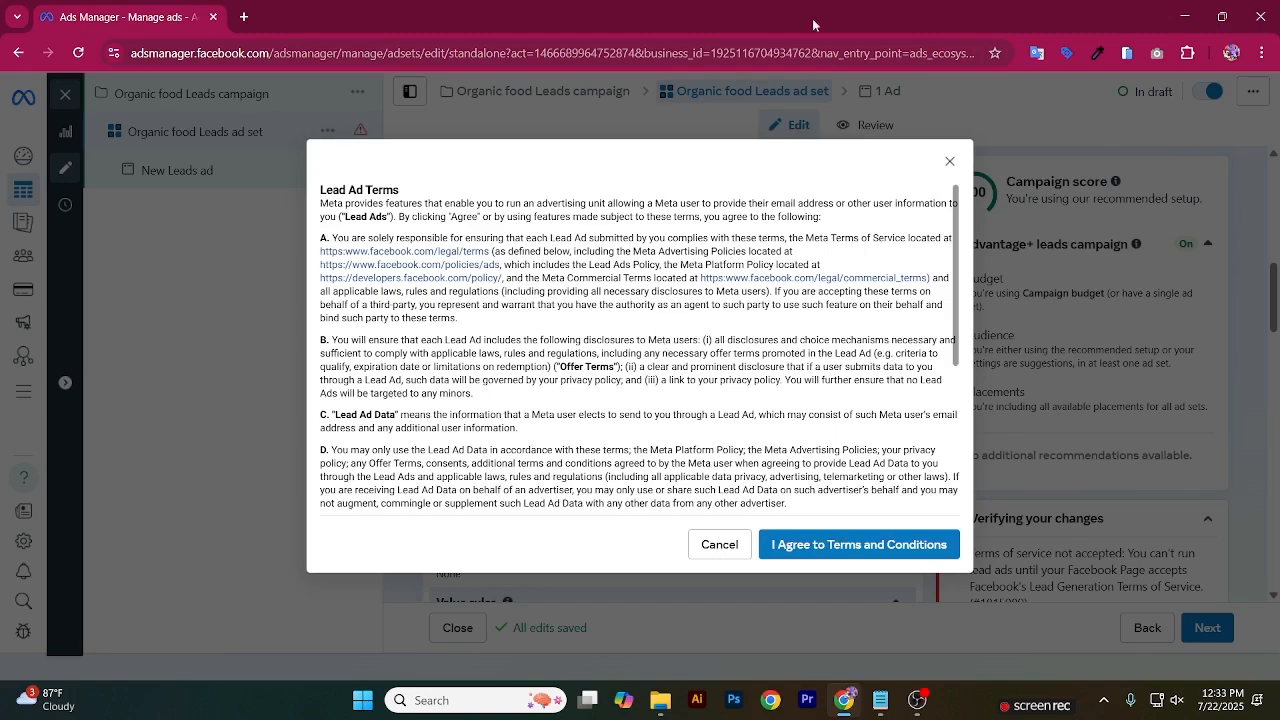
{"action": "scroll", "coordinate": [584, 297], "scroll_direction": "down", "scroll_amount": 5}
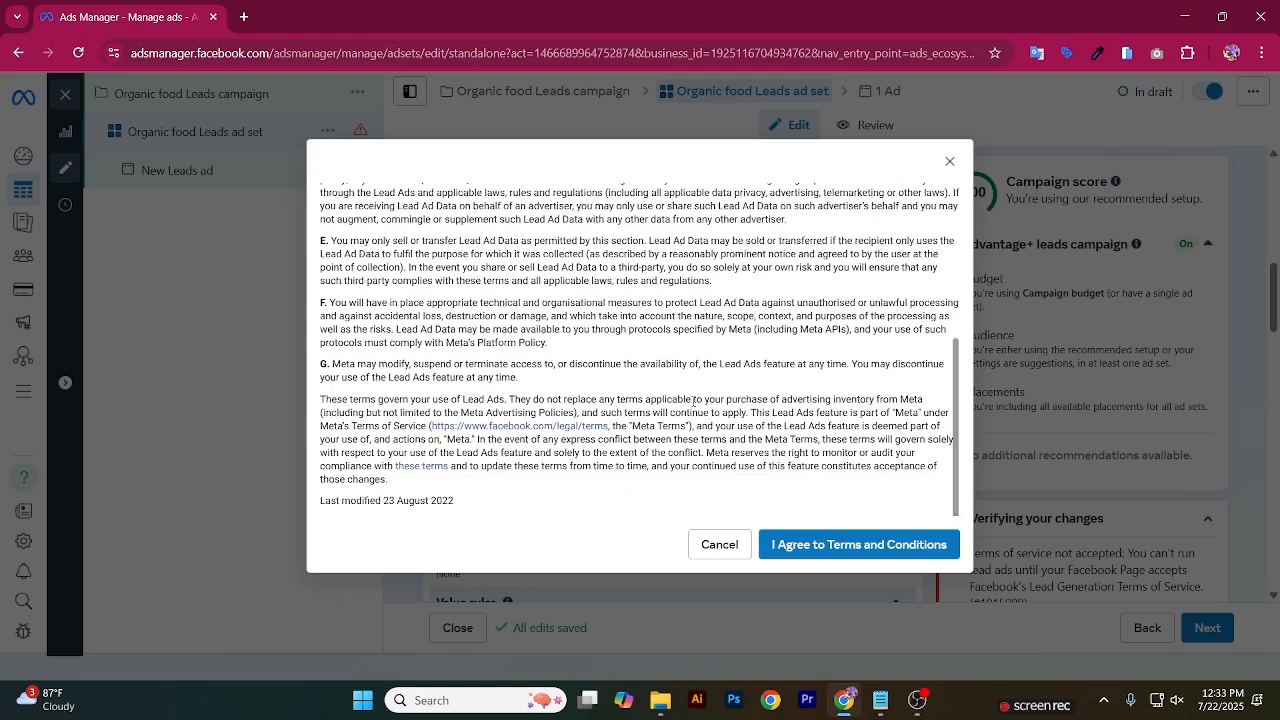
{"action": "left_click", "coordinate": [850, 545]}
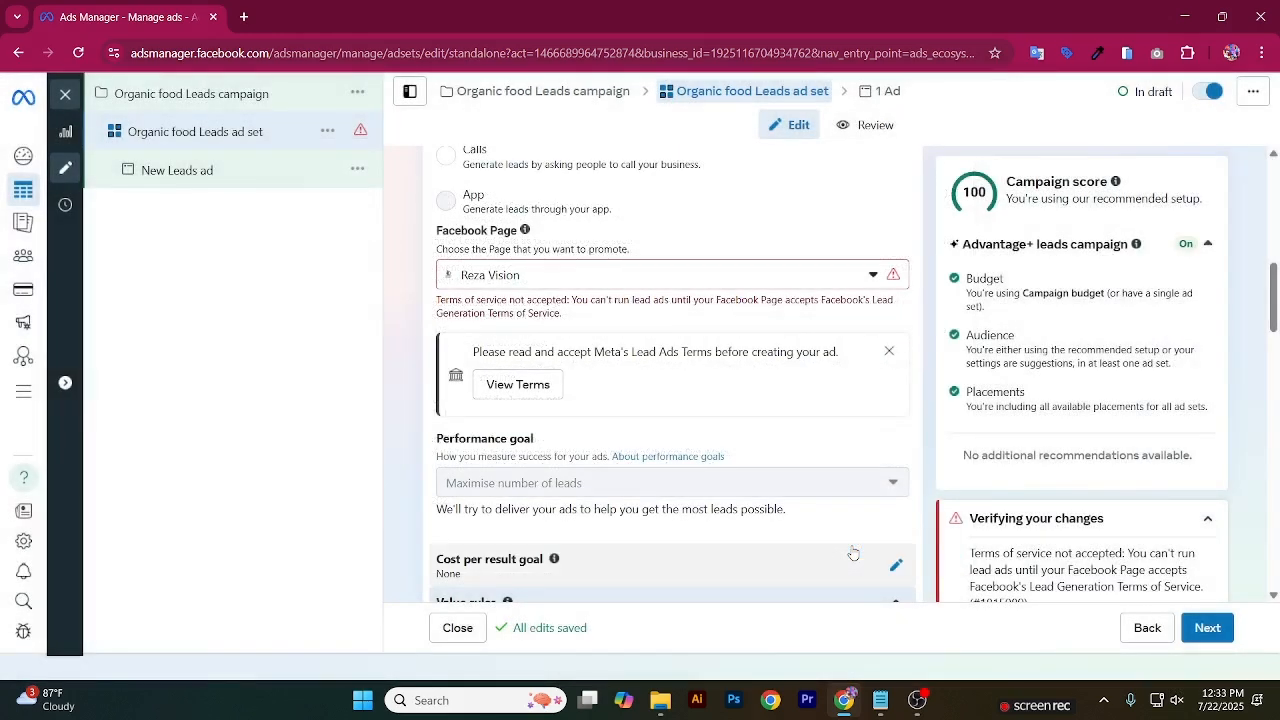
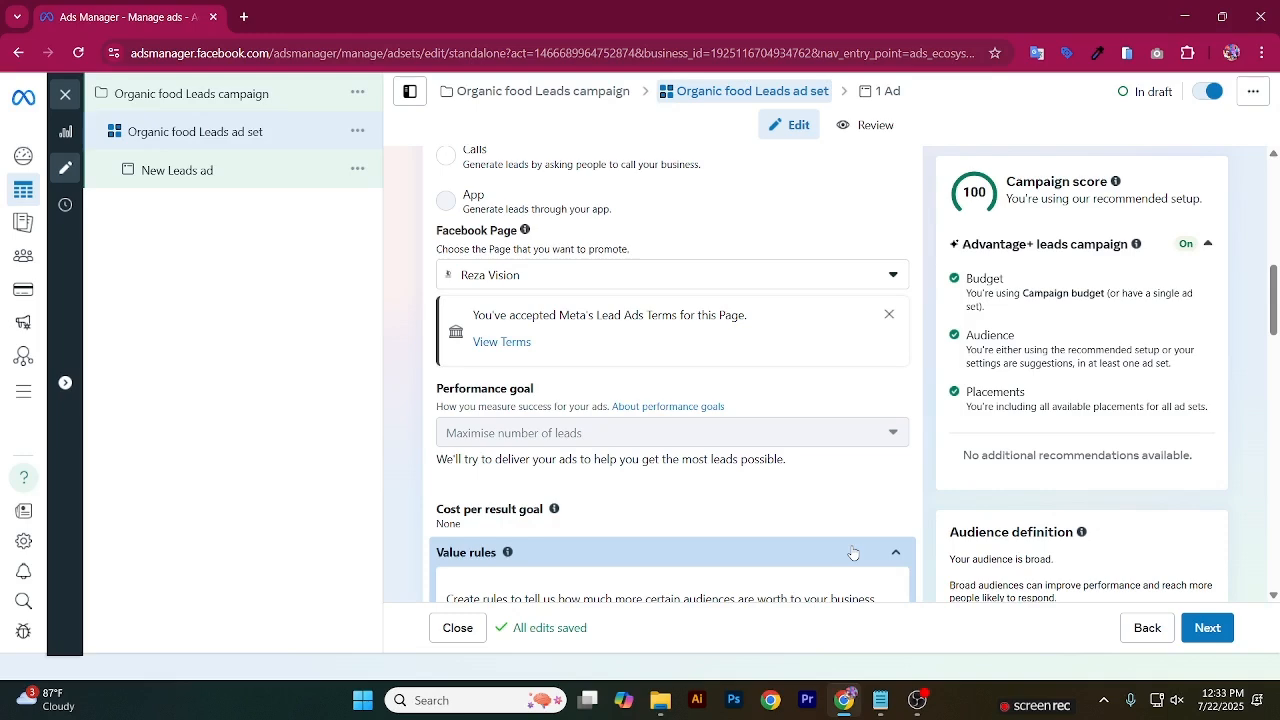
Dismiss the accepted Lead Ads Terms notice and read the website and instant forms recommendation under Conversion location
{"action": "left_click", "coordinate": [889, 314]}
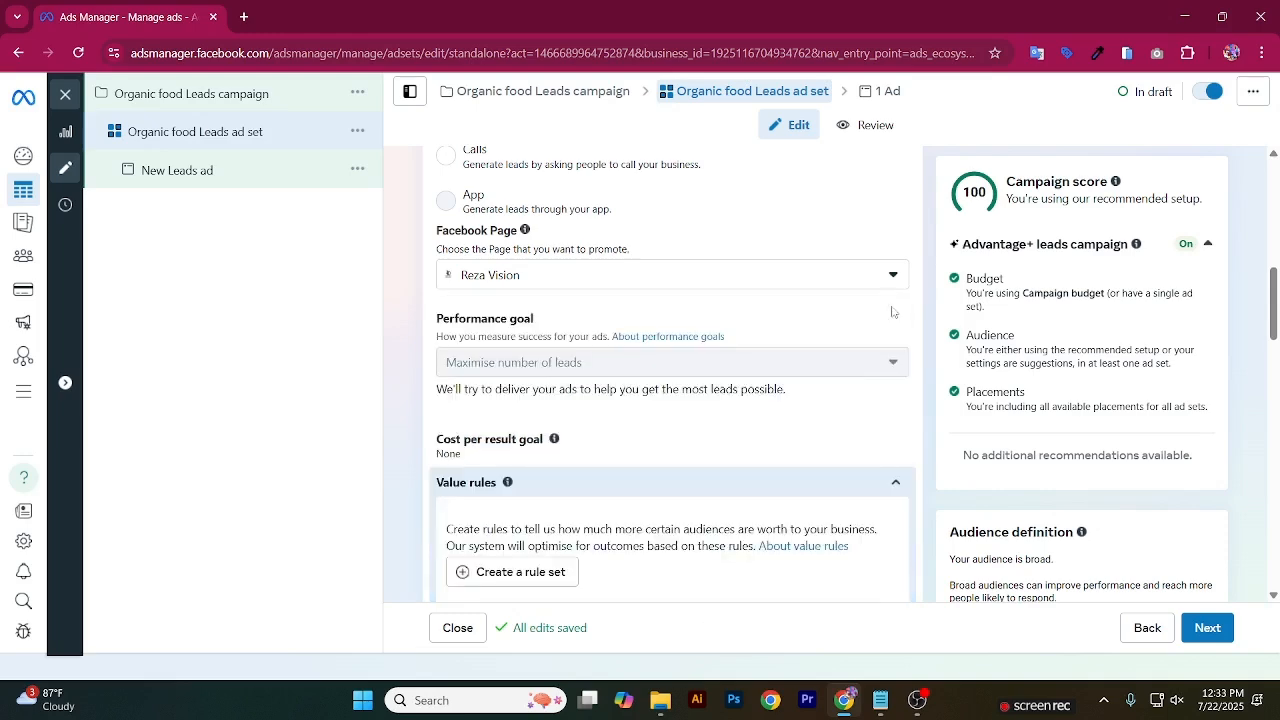
{"action": "scroll", "coordinate": [808, 506], "scroll_direction": "up", "scroll_amount": 1}
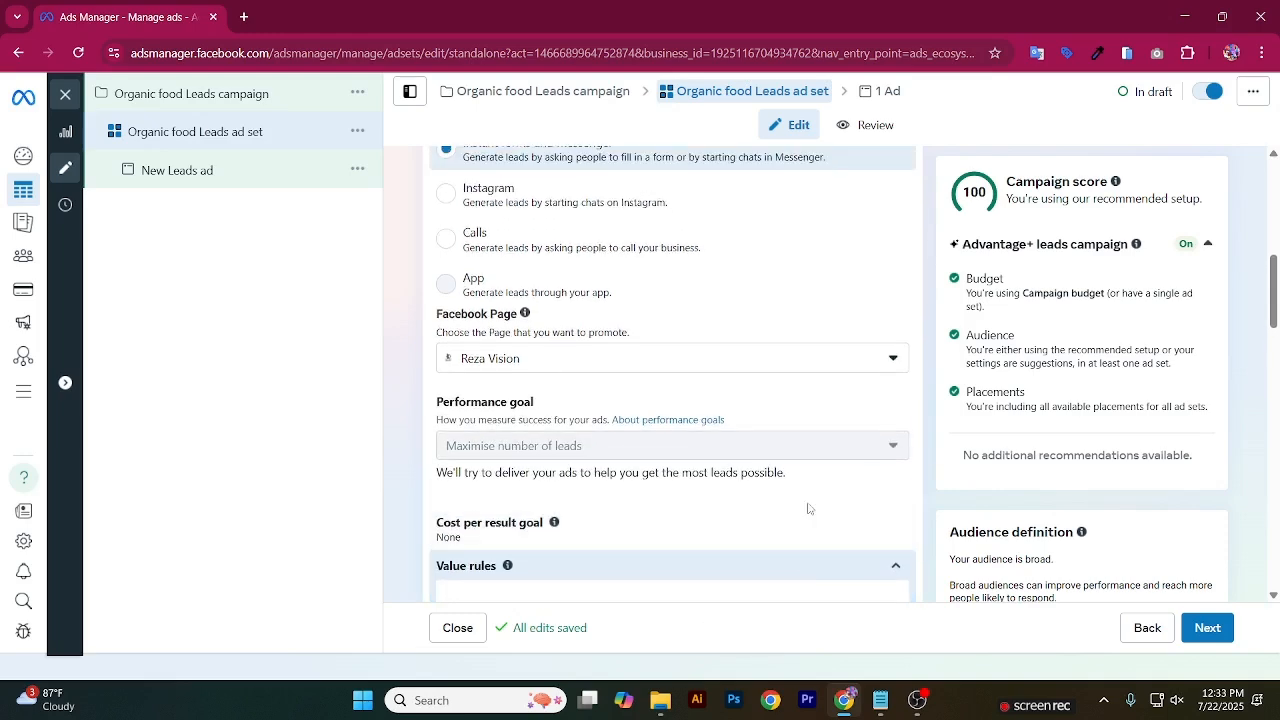
{"action": "scroll", "coordinate": [808, 508], "scroll_direction": "up", "scroll_amount": 1}
{"action": "scroll", "coordinate": [601, 380], "scroll_direction": "up", "scroll_amount": 3}
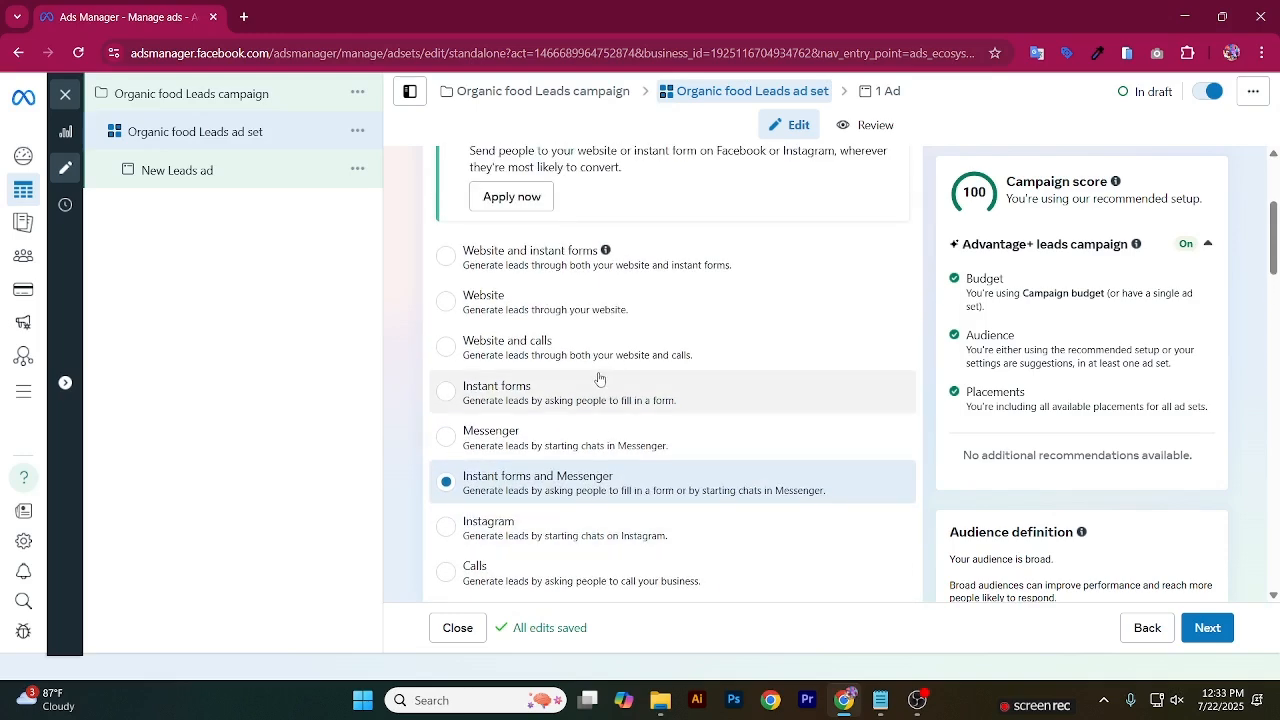
{"action": "scroll", "coordinate": [601, 380], "scroll_direction": "up", "scroll_amount": 2}
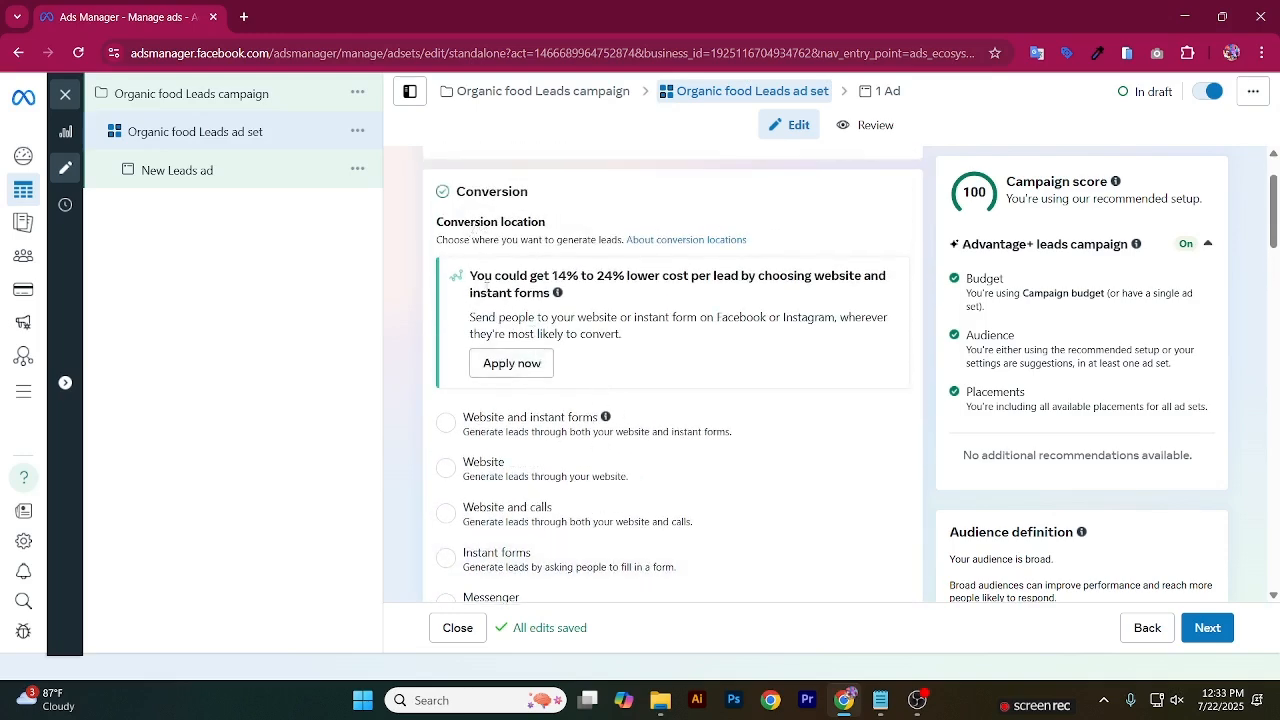
{"action": "left_click_drag", "start_coordinate": [549, 278], "coordinate": [757, 292]}
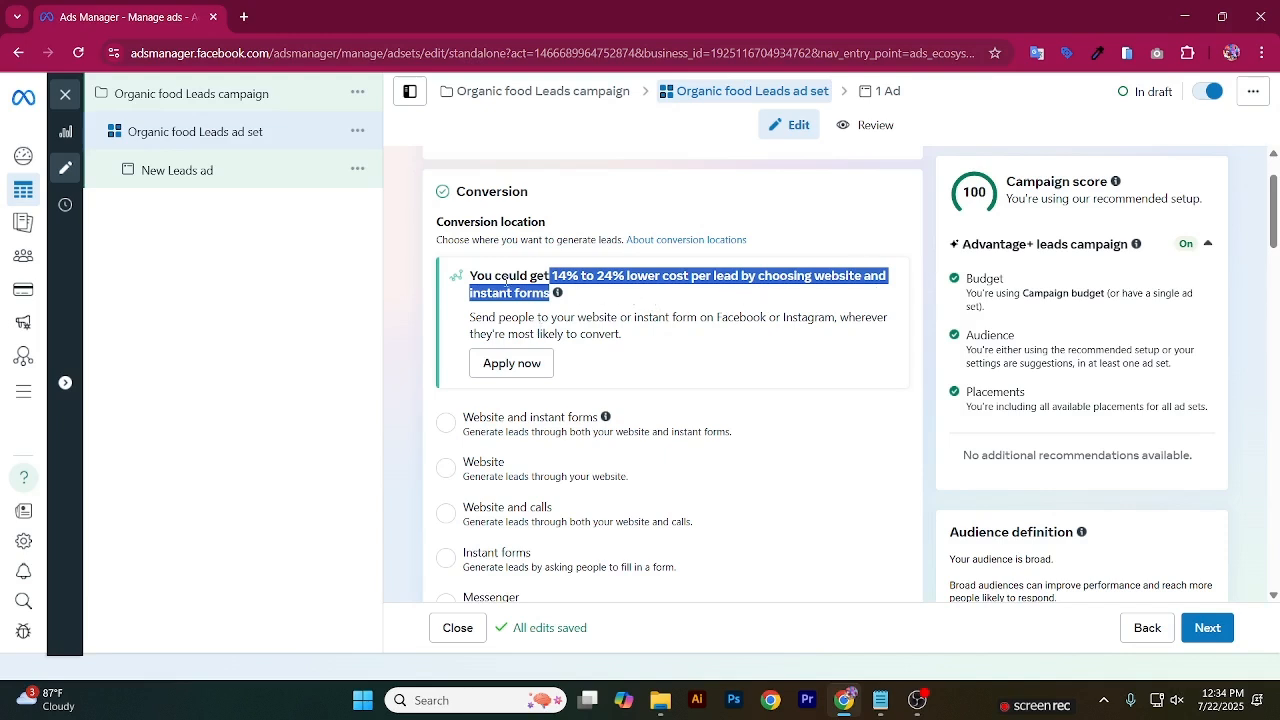
{"action": "left_click", "coordinate": [610, 310]}
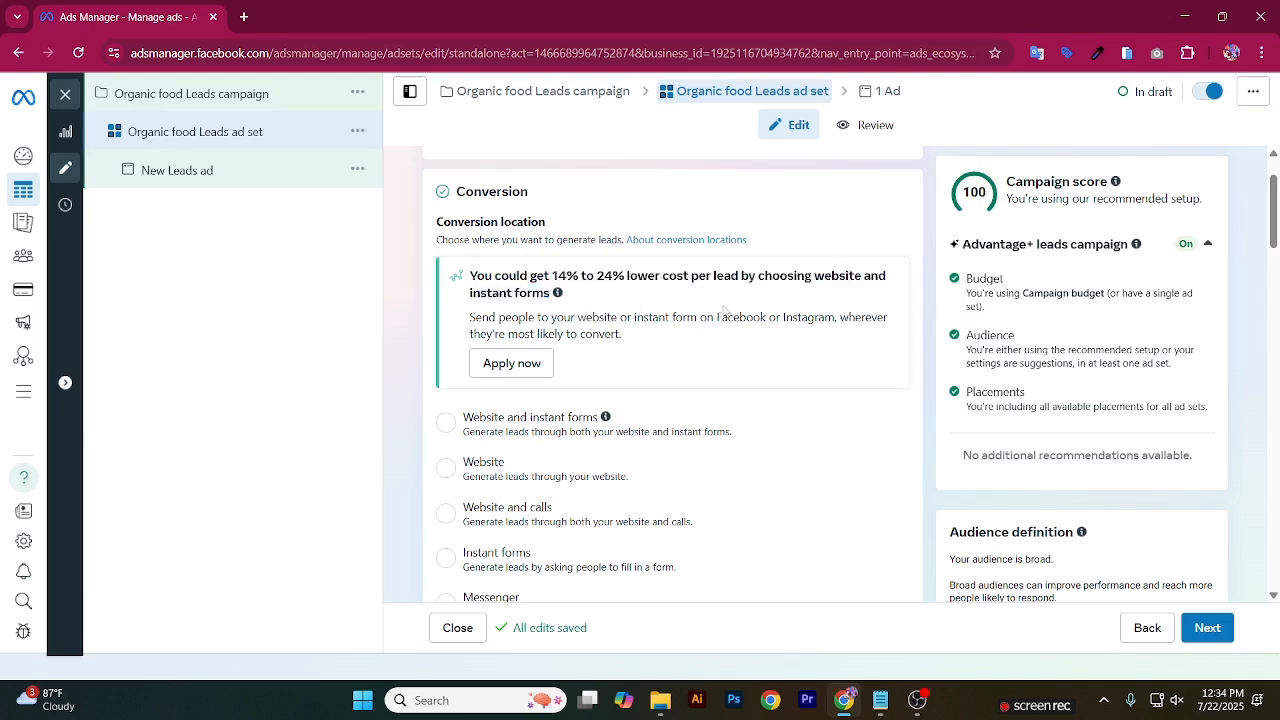
{"action": "left_click_drag", "start_coordinate": [818, 277], "coordinate": [806, 302]}
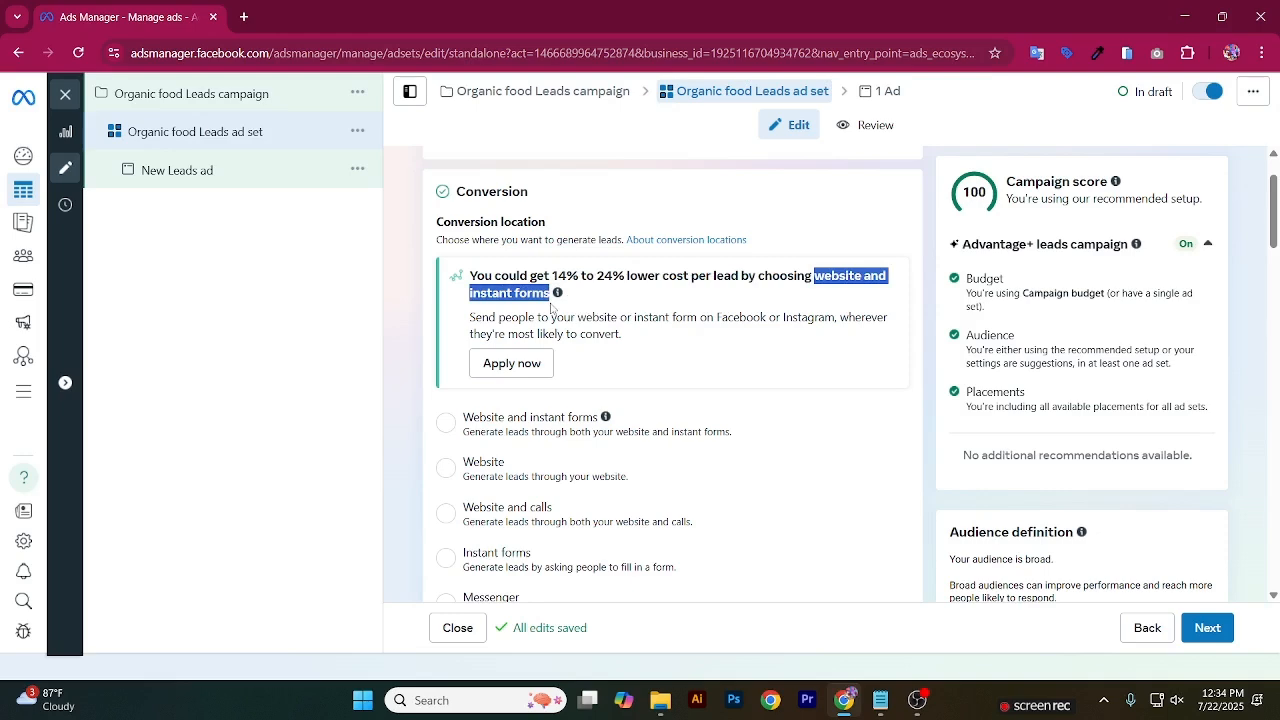
Set the conversion location to Website and instant forms and dismiss the notice about the adjusted bid
{"action": "scroll", "coordinate": [551, 306], "scroll_direction": "down", "scroll_amount": 3}
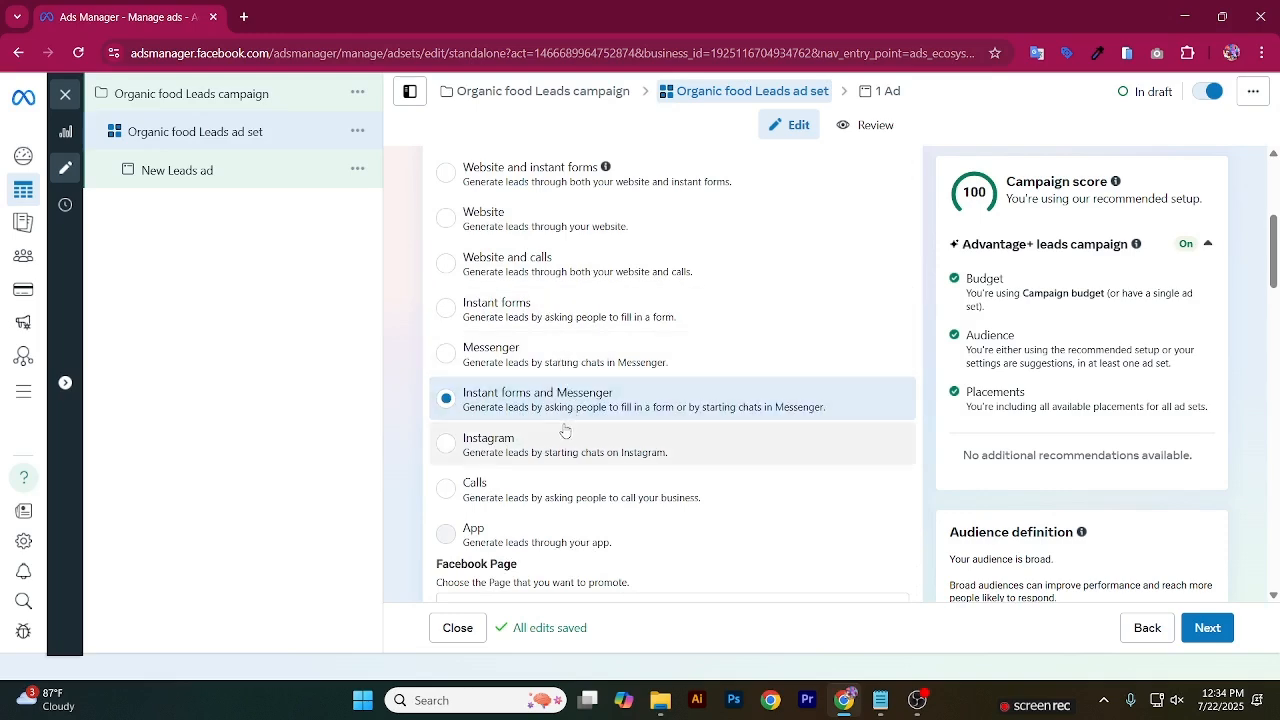
{"action": "scroll", "coordinate": [530, 281], "scroll_direction": "up", "scroll_amount": 1}
{"action": "left_click", "coordinate": [482, 262]}
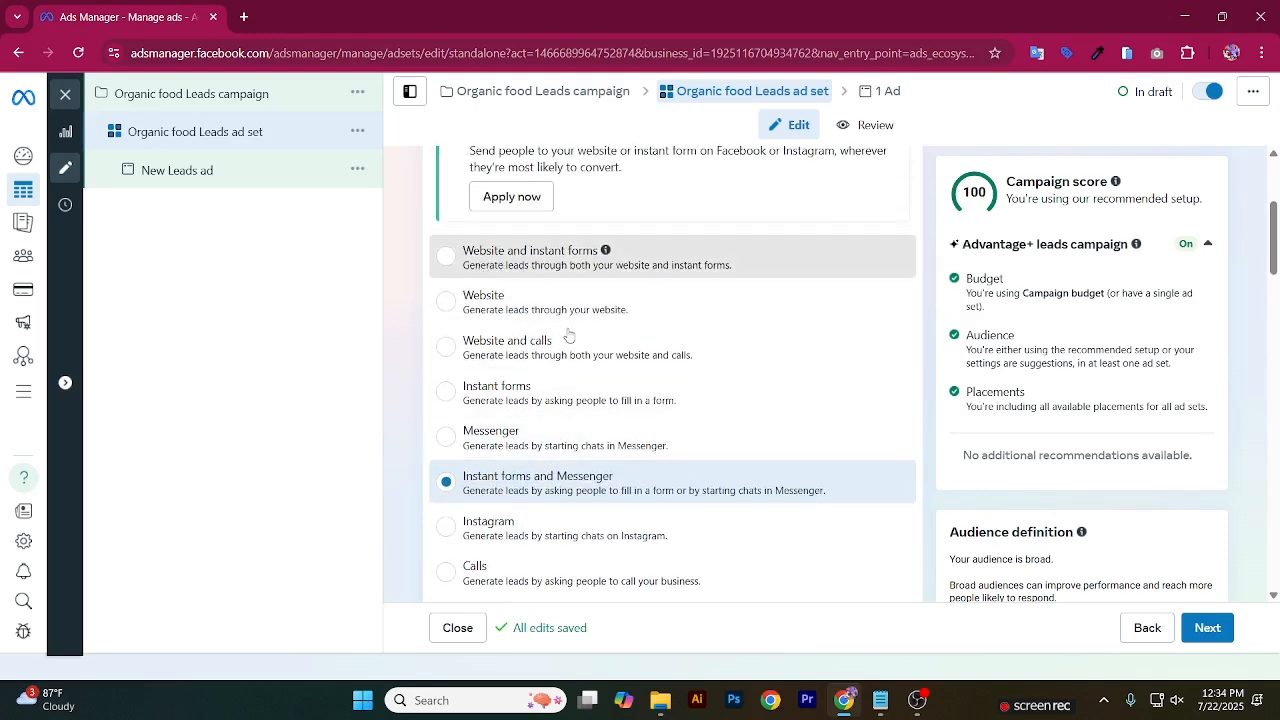
{"action": "scroll", "coordinate": [740, 431], "scroll_direction": "up", "scroll_amount": 3}
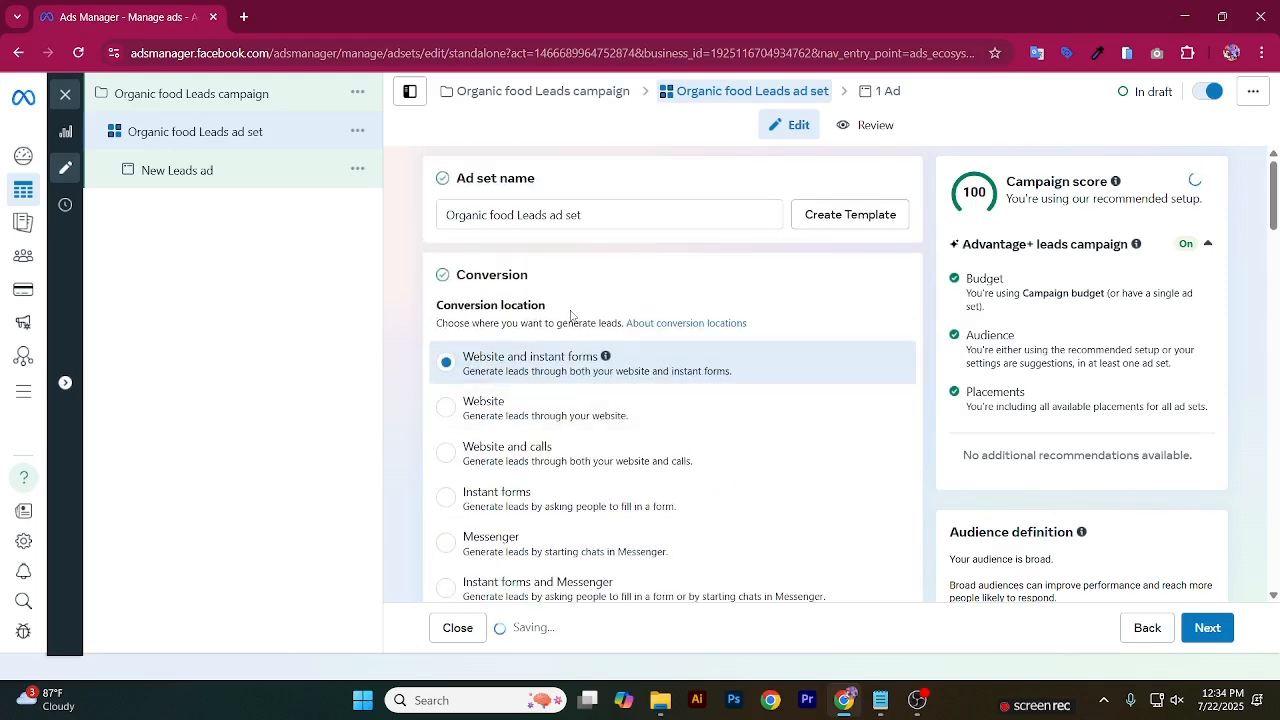
{"action": "scroll", "coordinate": [585, 316], "scroll_direction": "down", "scroll_amount": 3}
{"action": "scroll", "coordinate": [586, 316], "scroll_direction": "down", "scroll_amount": 2}
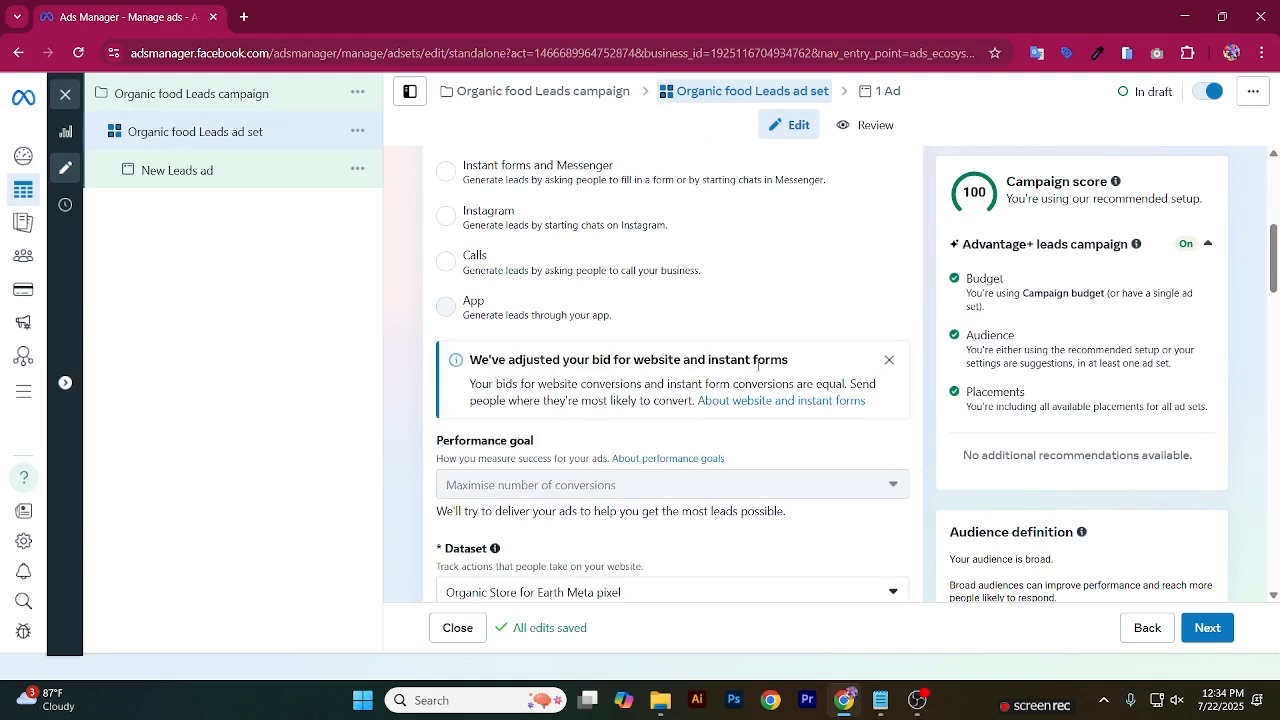
{"action": "left_click", "coordinate": [889, 360]}
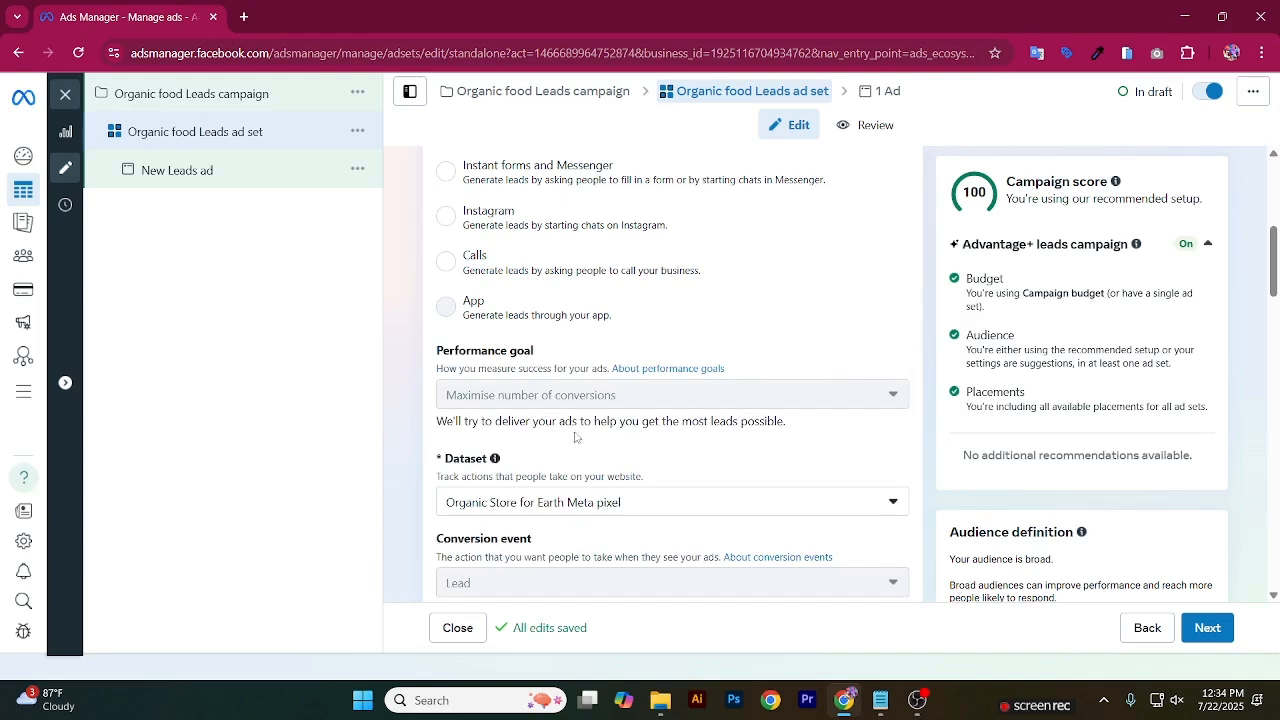
Choose Organic Store for Earth Meta pixel as the ad set's dataset
{"action": "scroll", "coordinate": [587, 497], "scroll_direction": "down", "scroll_amount": 2}
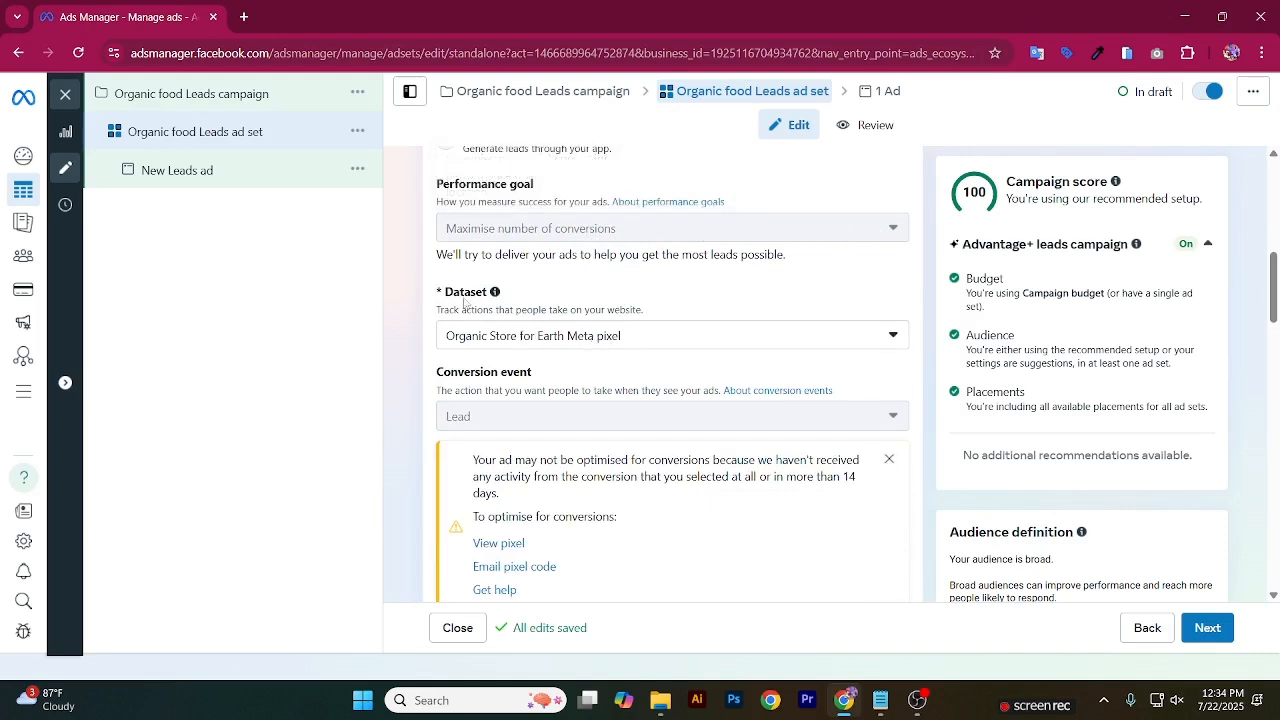
{"action": "left_click", "coordinate": [711, 348]}
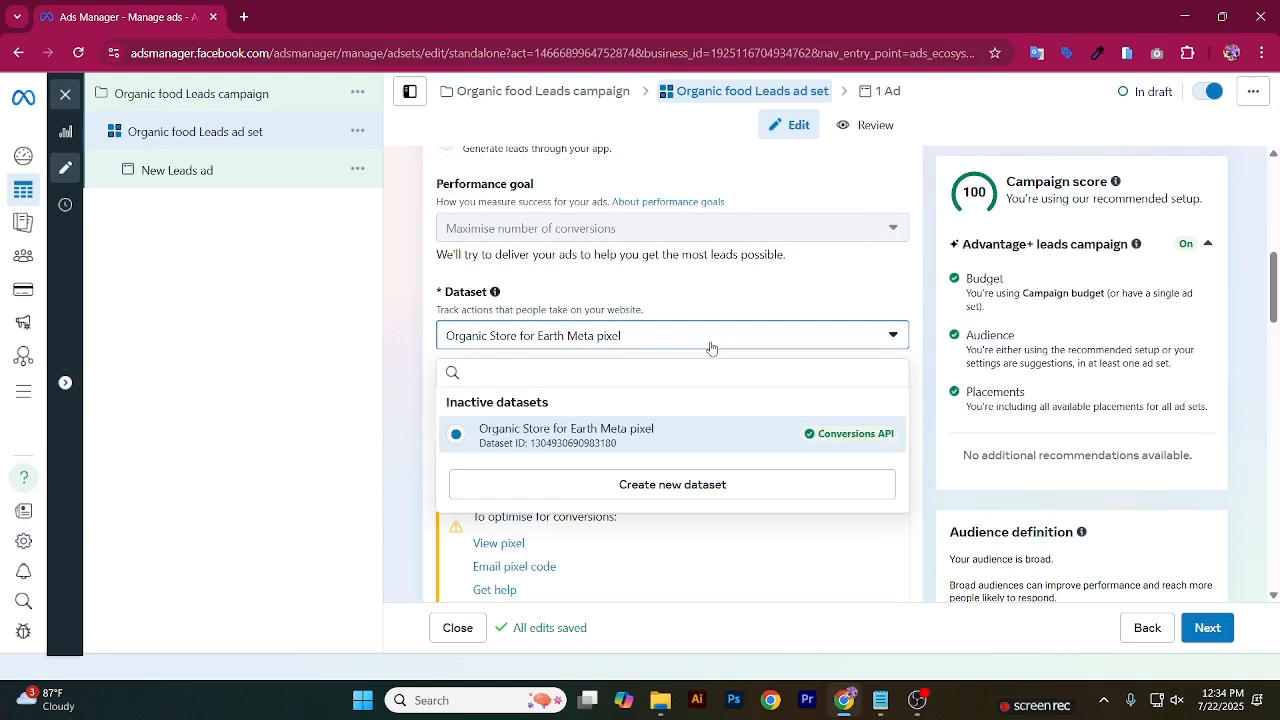
{"action": "left_click", "coordinate": [660, 420]}
Examine the conversion event's optimisation notice and the cost per result goal settings, leaving the goal unset
{"action": "scroll", "coordinate": [664, 400], "scroll_direction": "down", "scroll_amount": 2}
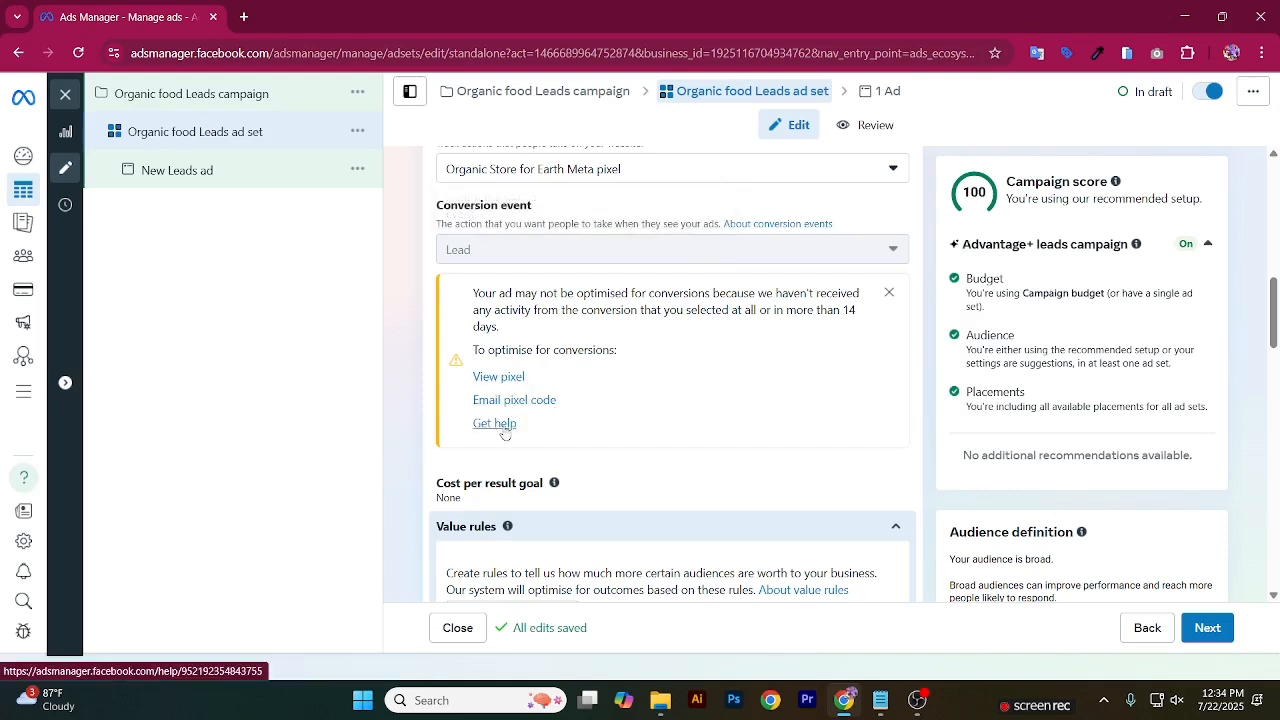
{"action": "scroll", "coordinate": [505, 428], "scroll_direction": "down", "scroll_amount": 2}
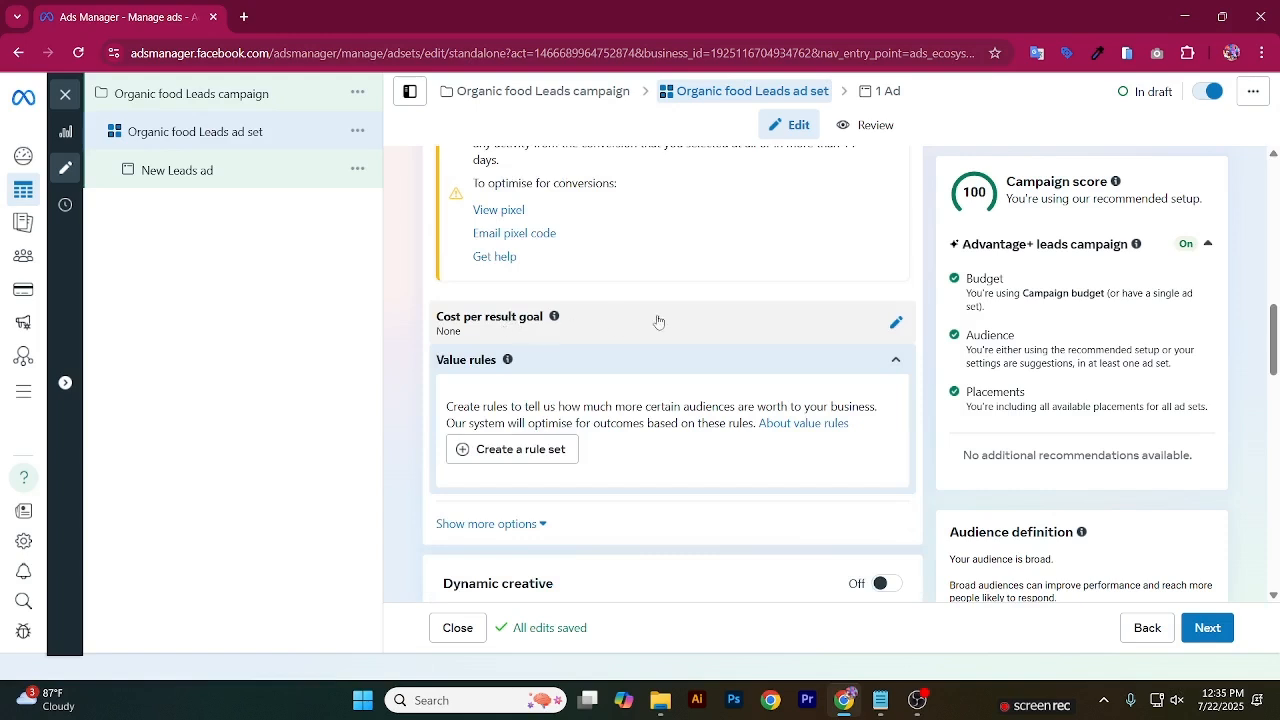
{"action": "left_click", "coordinate": [896, 322]}
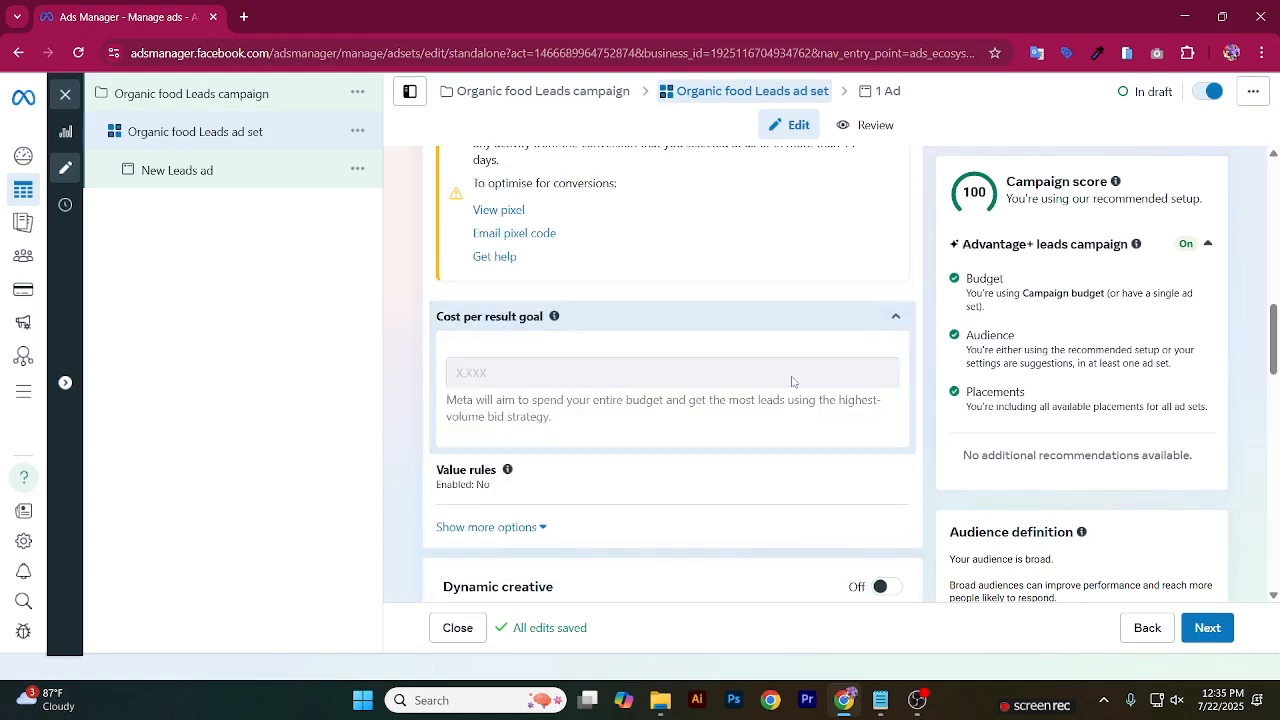
{"action": "left_click", "coordinate": [884, 324]}
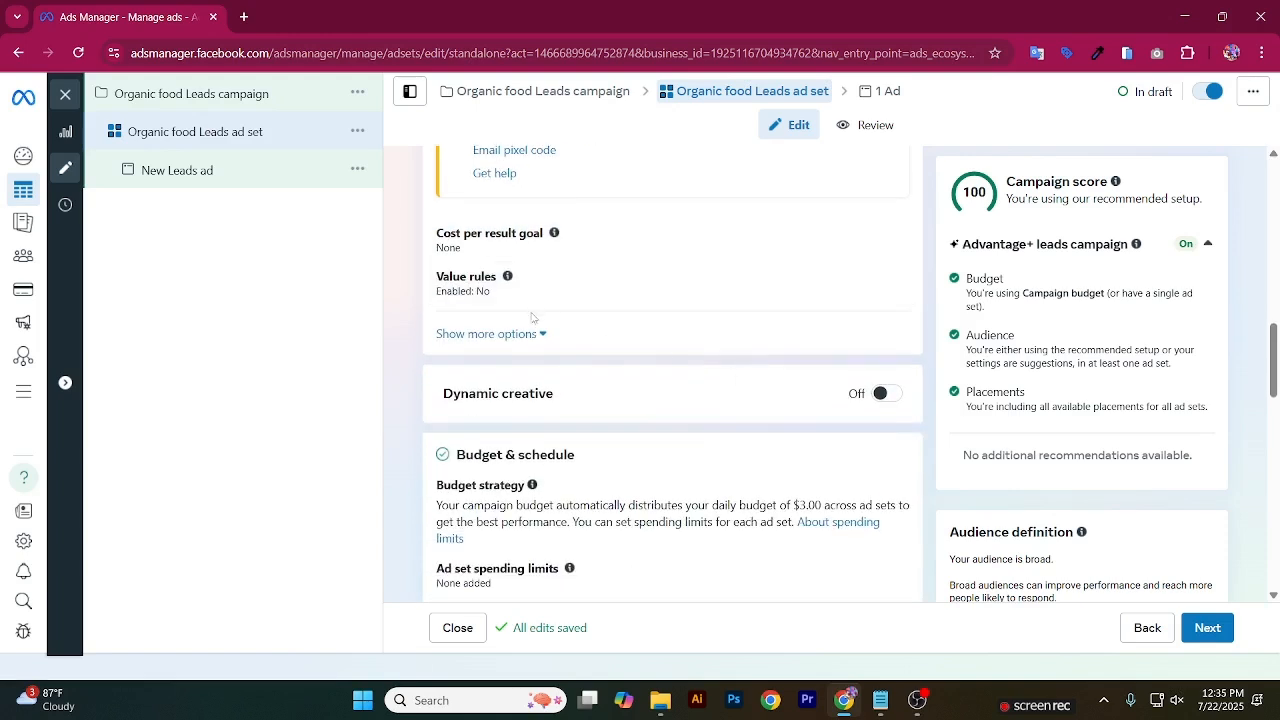
Review the ad set's schedule, saved audiences, applied advertising settings, audience controls and placements
{"action": "scroll", "coordinate": [524, 361], "scroll_direction": "down", "scroll_amount": 3}
{"action": "scroll", "coordinate": [524, 361], "scroll_direction": "down", "scroll_amount": 1}
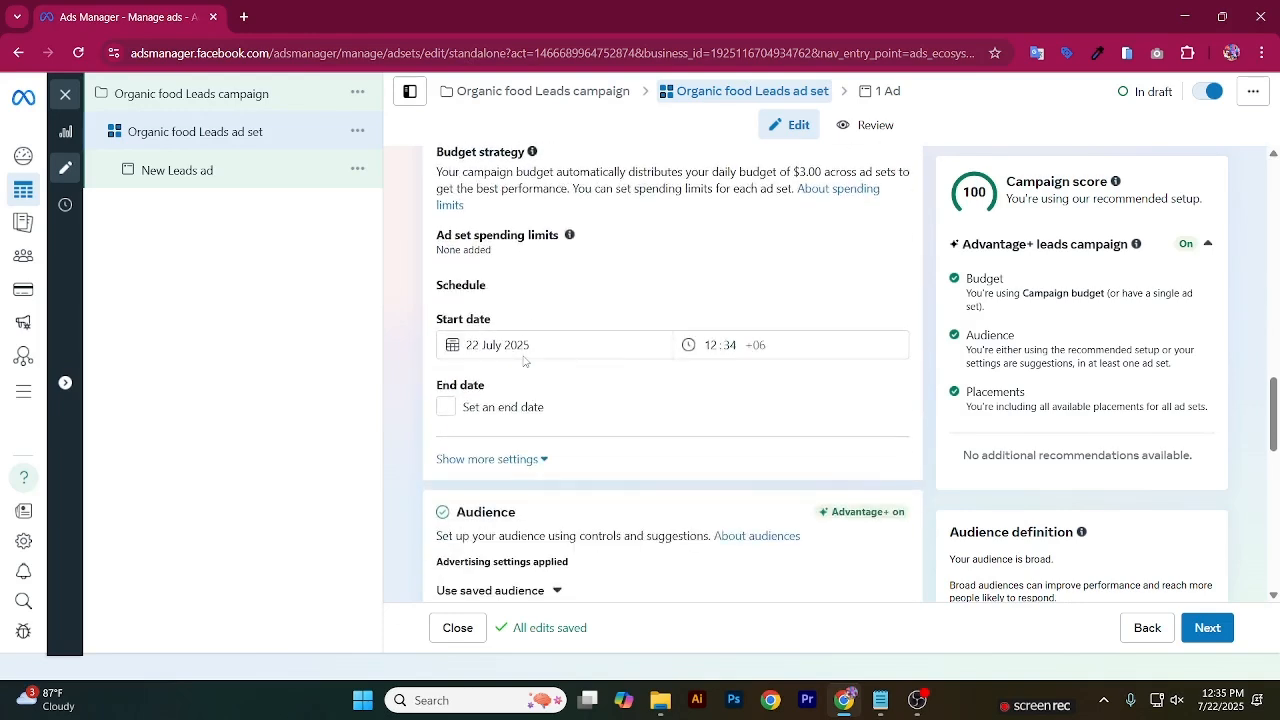
{"action": "scroll", "coordinate": [522, 385], "scroll_direction": "down", "scroll_amount": 2}
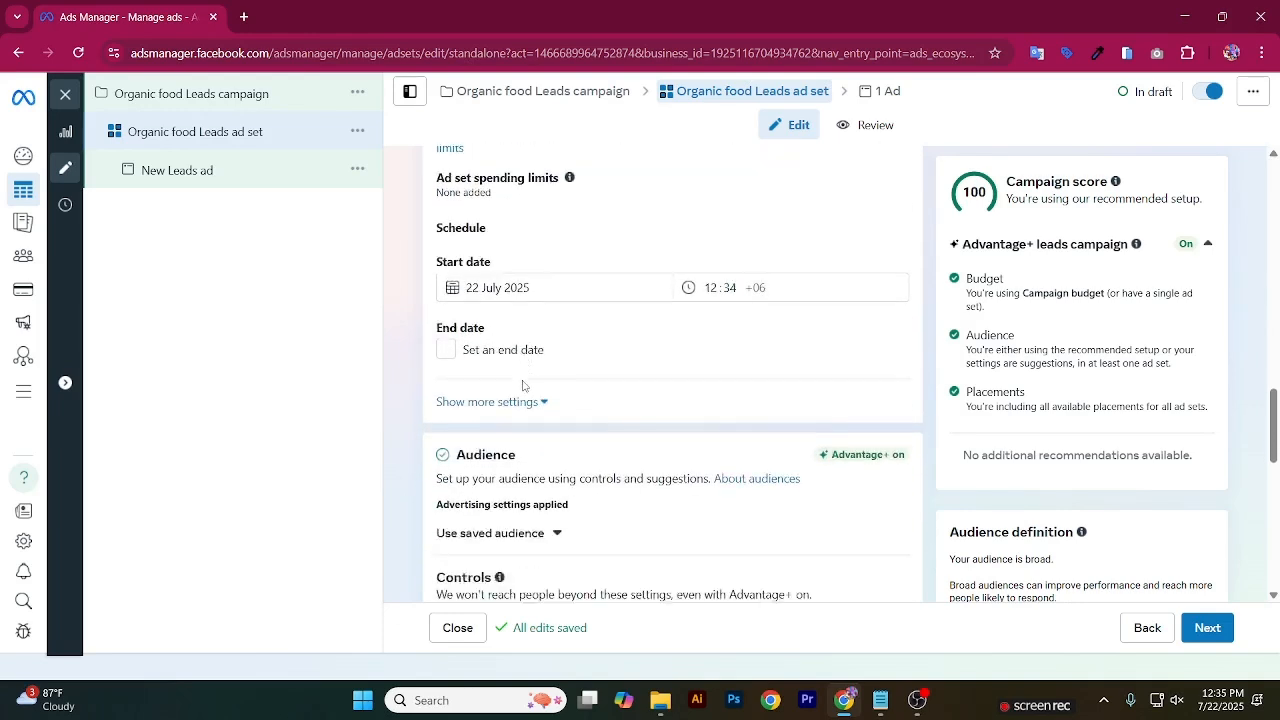
{"action": "scroll", "coordinate": [512, 388], "scroll_direction": "down", "scroll_amount": 1}
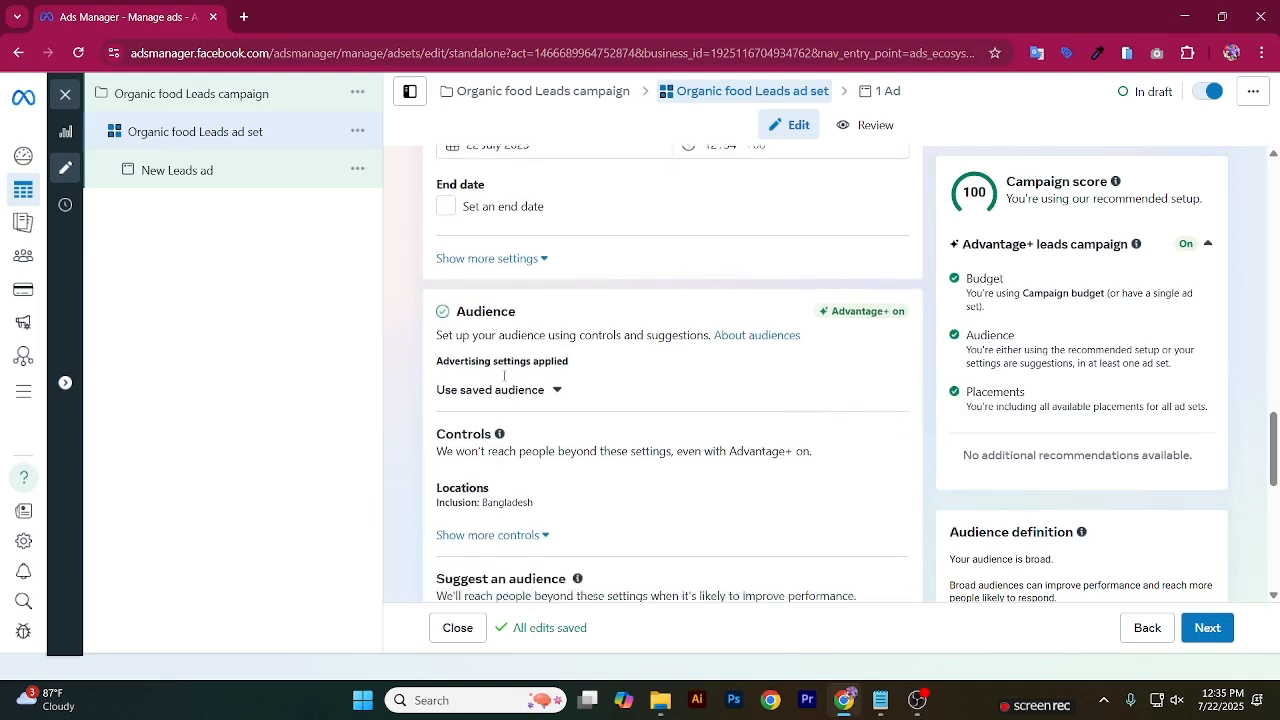
{"action": "left_click", "coordinate": [556, 344]}
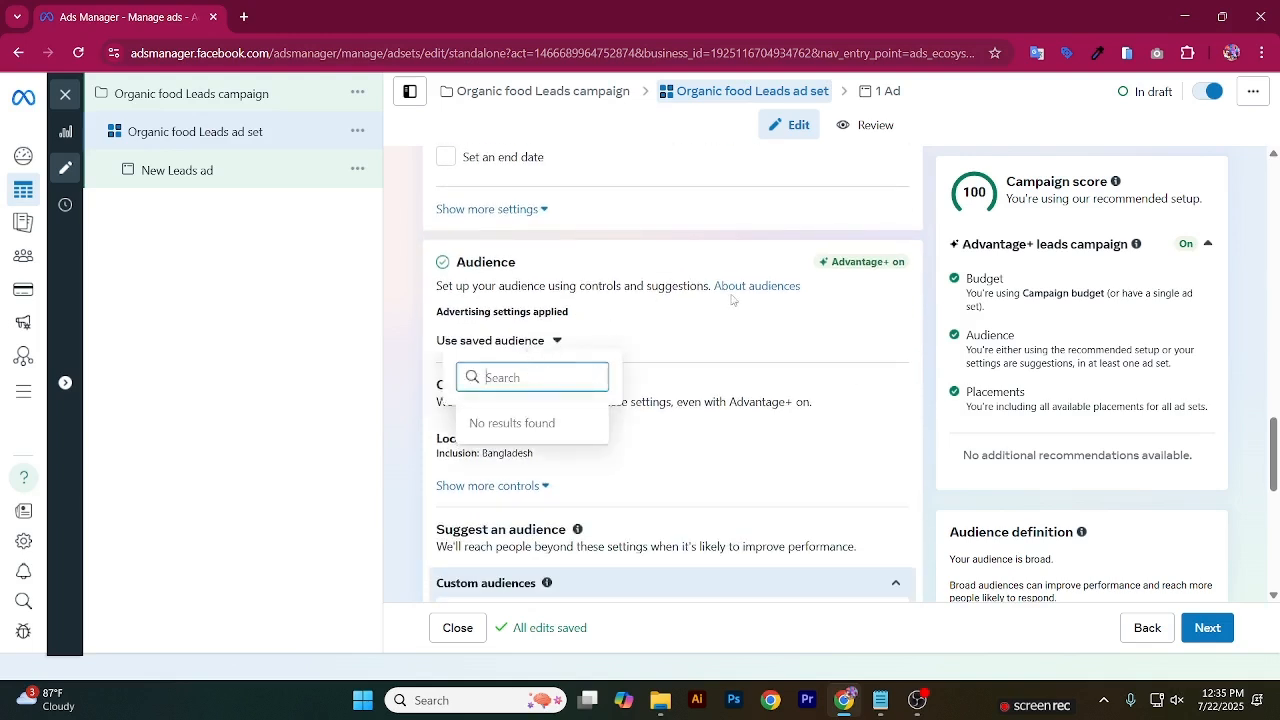
{"action": "left_click", "coordinate": [790, 320]}
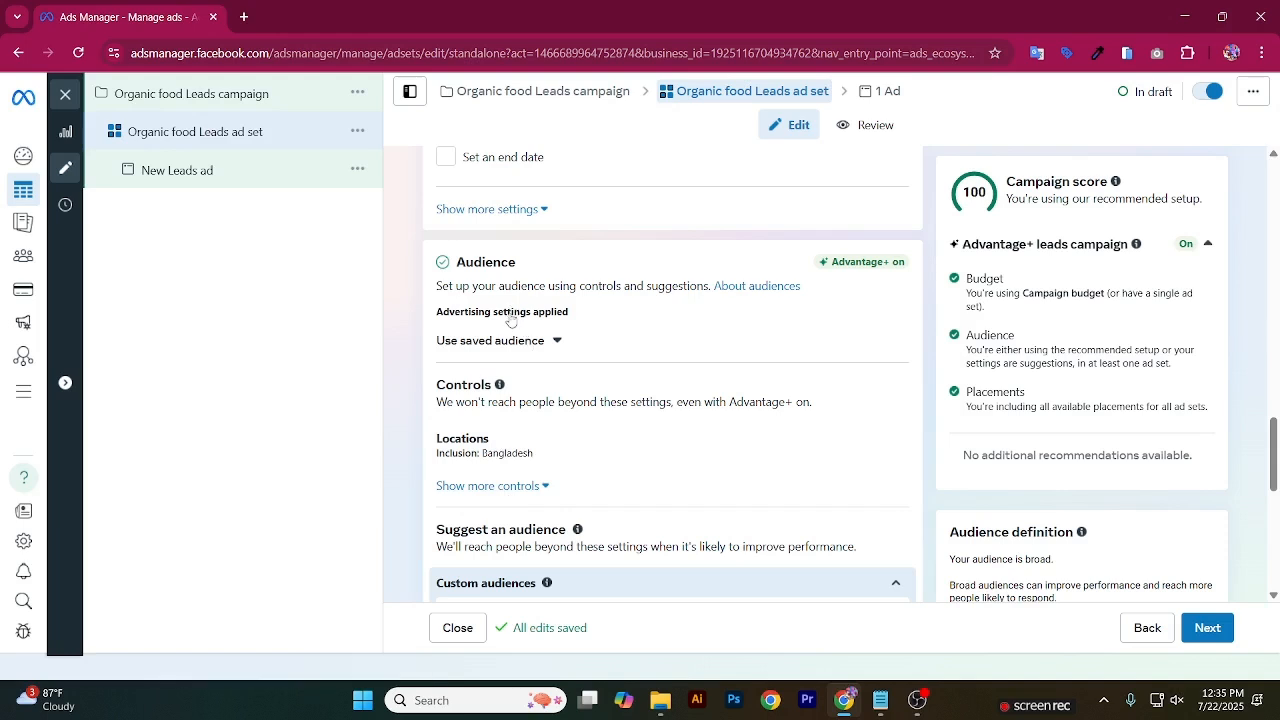
{"action": "mouse_move", "coordinate": [511, 317]}
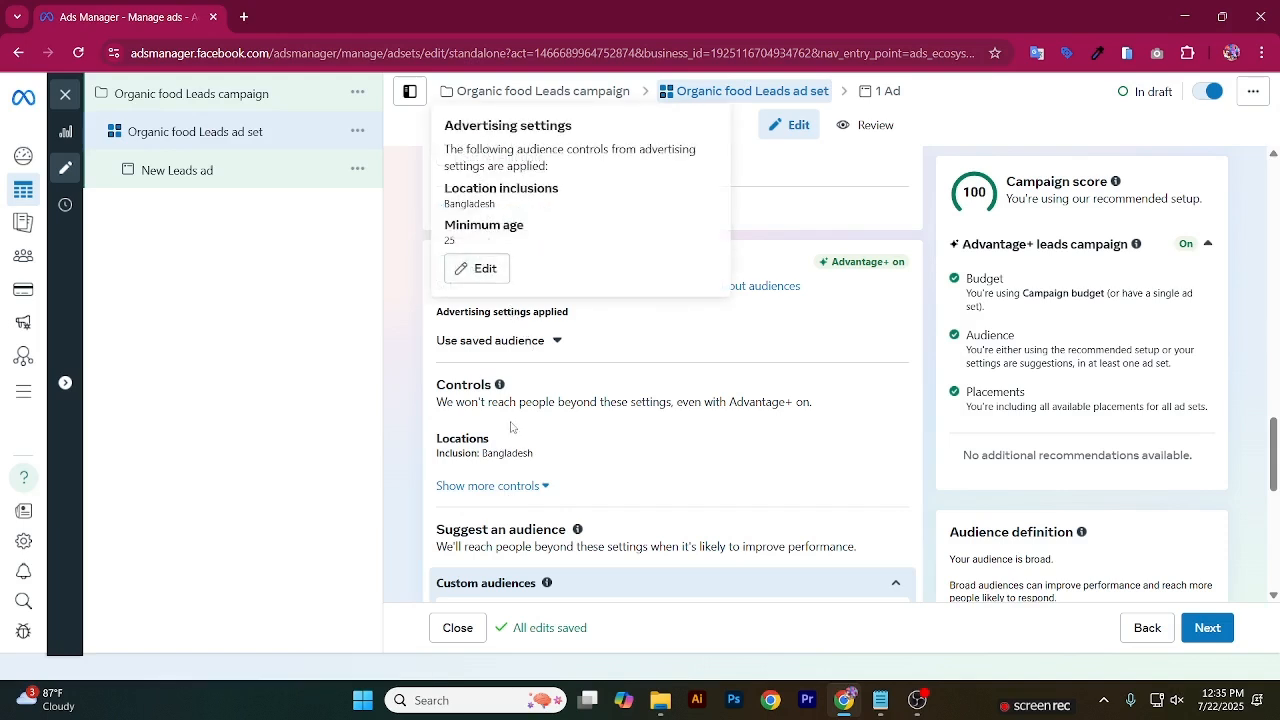
{"action": "scroll", "coordinate": [490, 415], "scroll_direction": "down", "scroll_amount": 1}
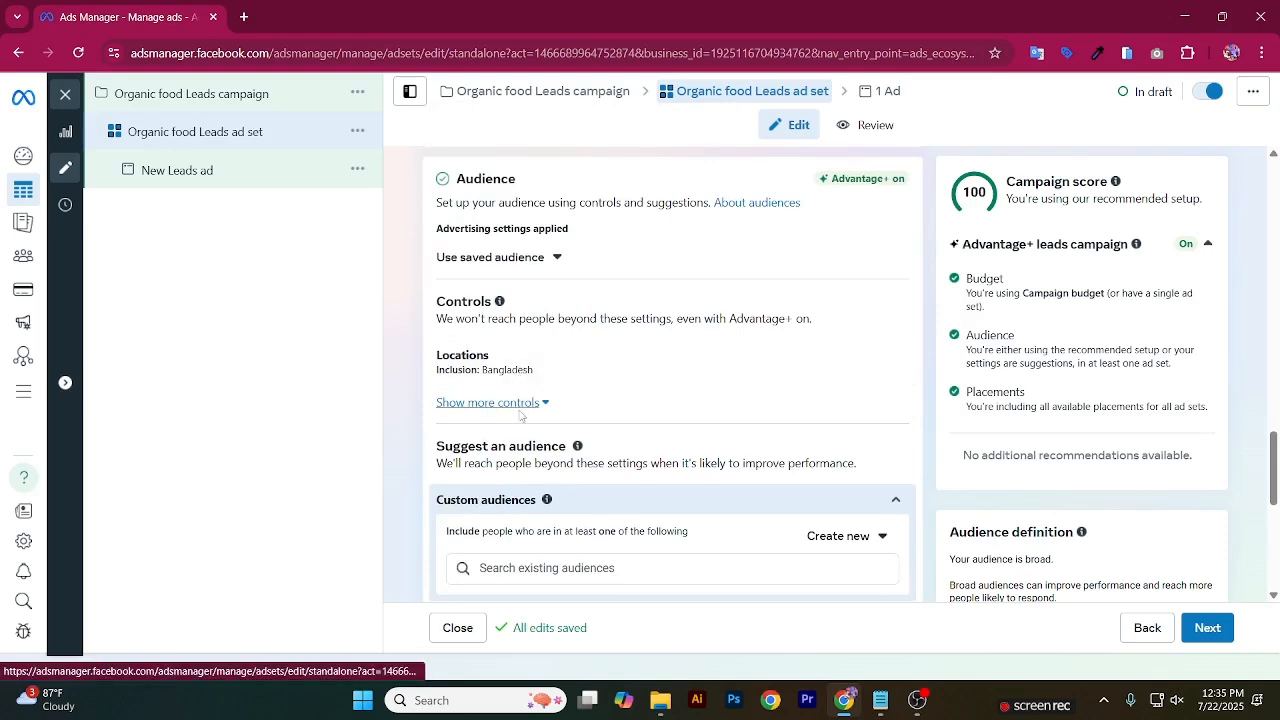
{"action": "scroll", "coordinate": [519, 390], "scroll_direction": "down", "scroll_amount": 5}
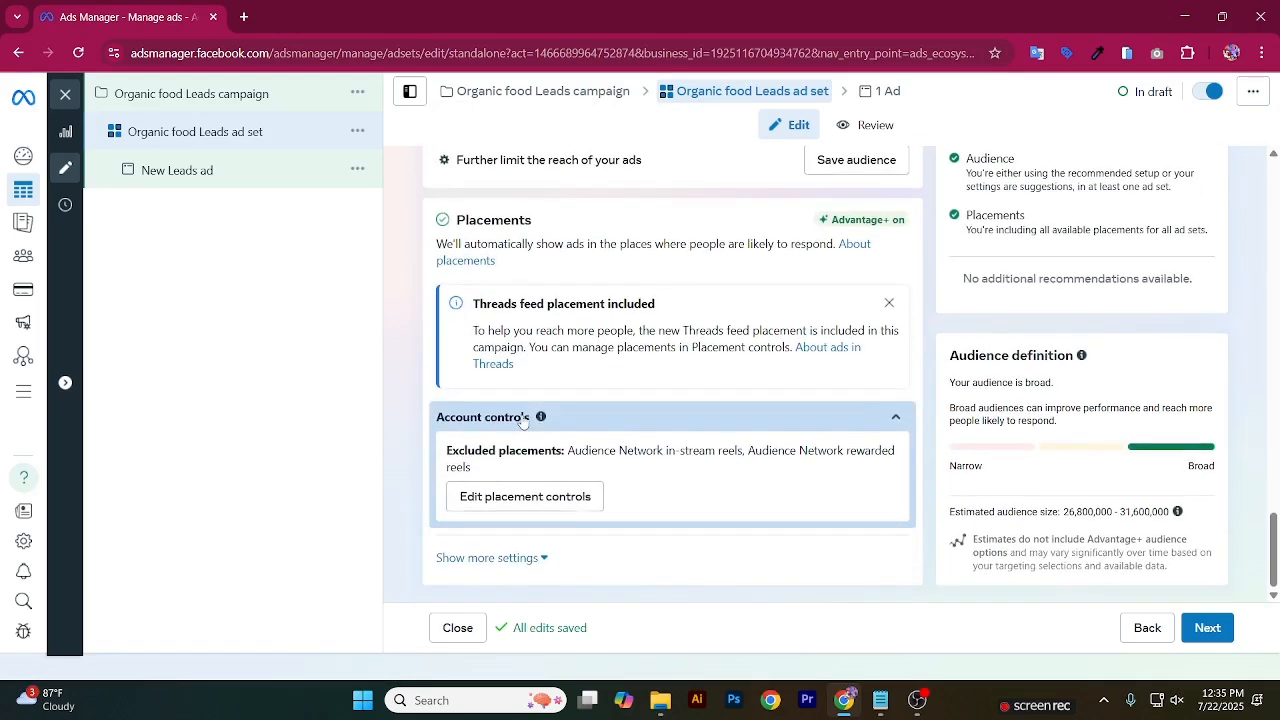
Proceed to the New Leads ad and check the Instagram account choices under its Identity settings
{"action": "left_click", "coordinate": [1207, 627]}
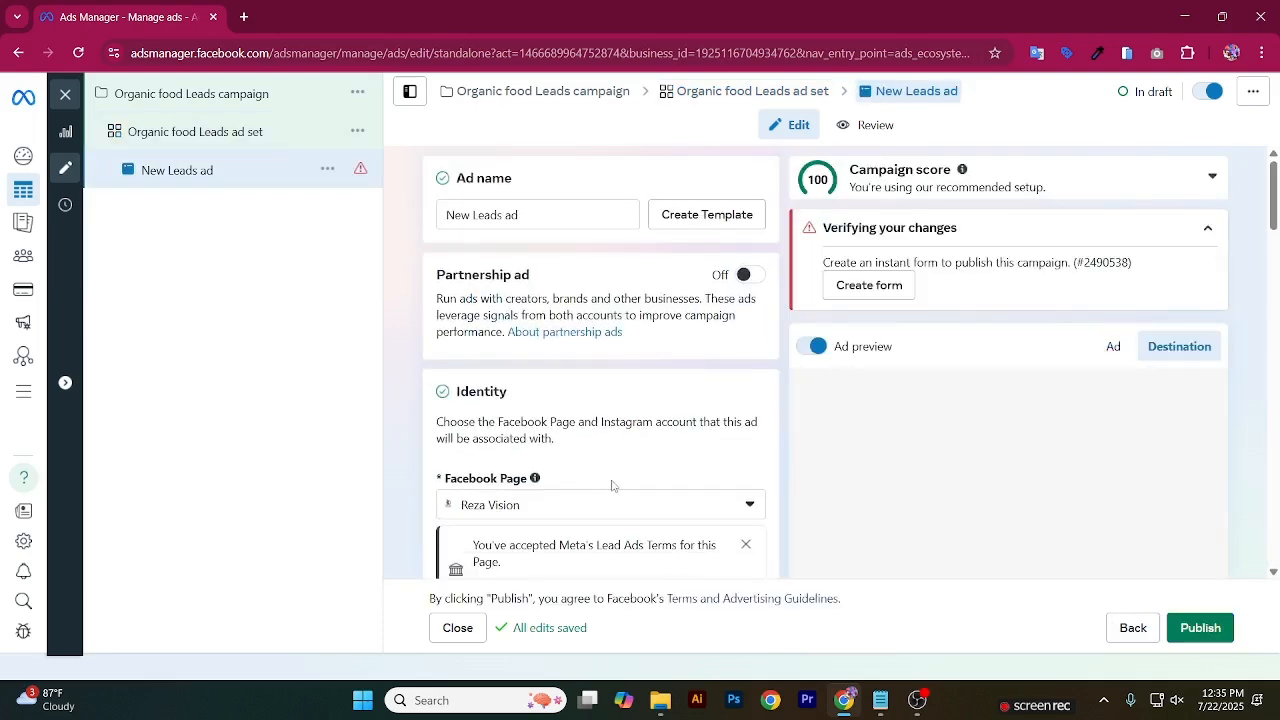
{"action": "scroll", "coordinate": [612, 486], "scroll_direction": "down", "scroll_amount": 3}
{"action": "scroll", "coordinate": [591, 433], "scroll_direction": "down", "scroll_amount": 1}
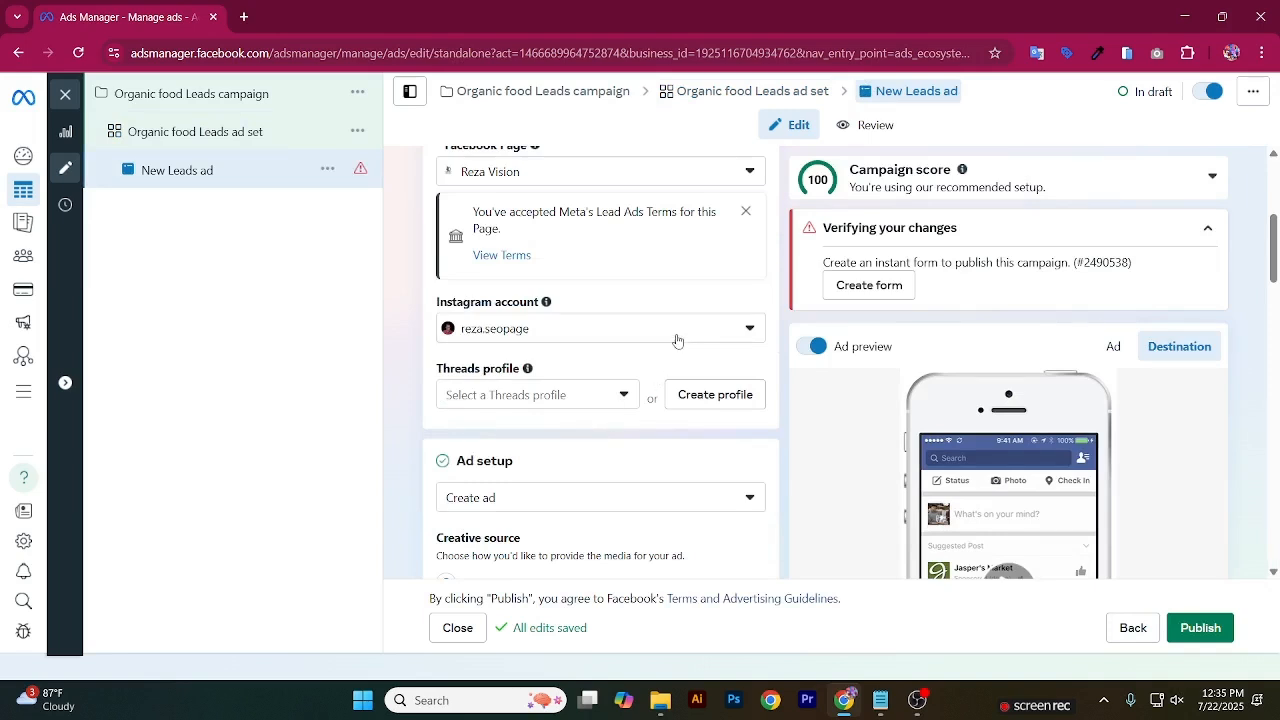
{"action": "left_click", "coordinate": [676, 339]}
{"action": "left_click", "coordinate": [626, 410]}
{"action": "scroll", "coordinate": [508, 472], "scroll_direction": "down", "scroll_amount": 1}
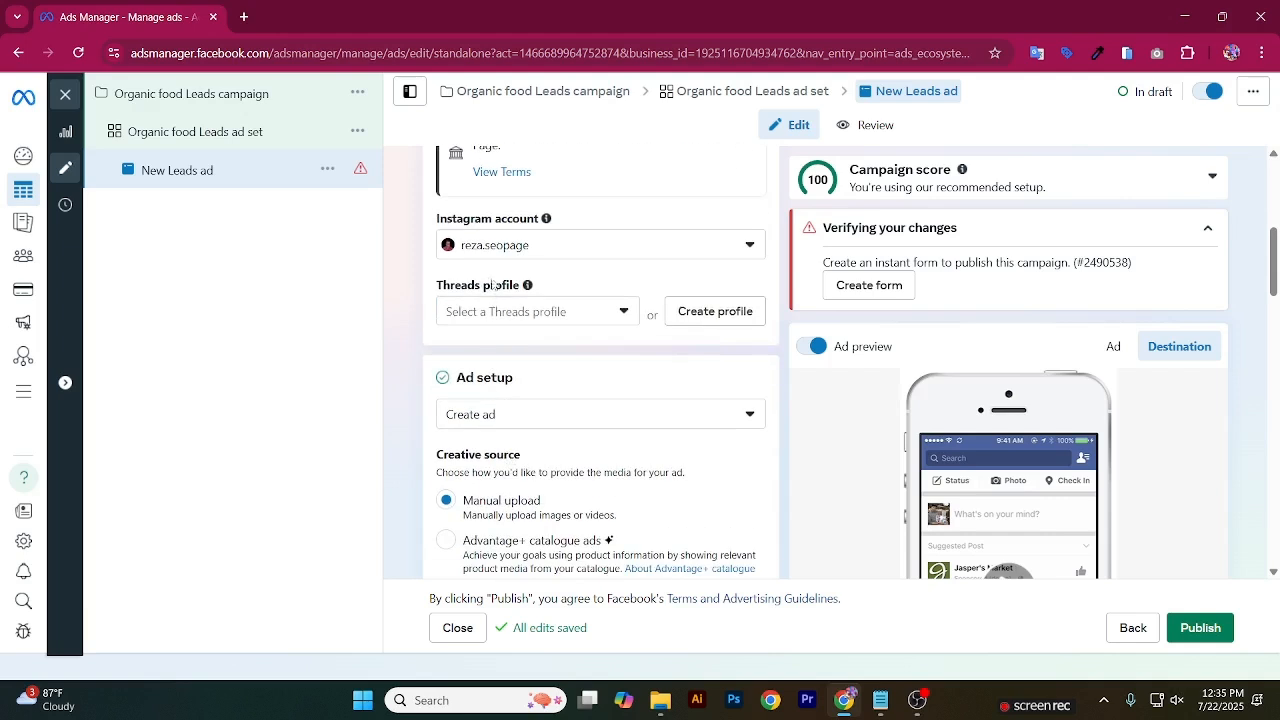
Check the Ad setup choices, Create ad and Use Creative Hub mockup, and the creative source and format options
{"action": "scroll", "coordinate": [615, 350], "scroll_direction": "down", "scroll_amount": 1}
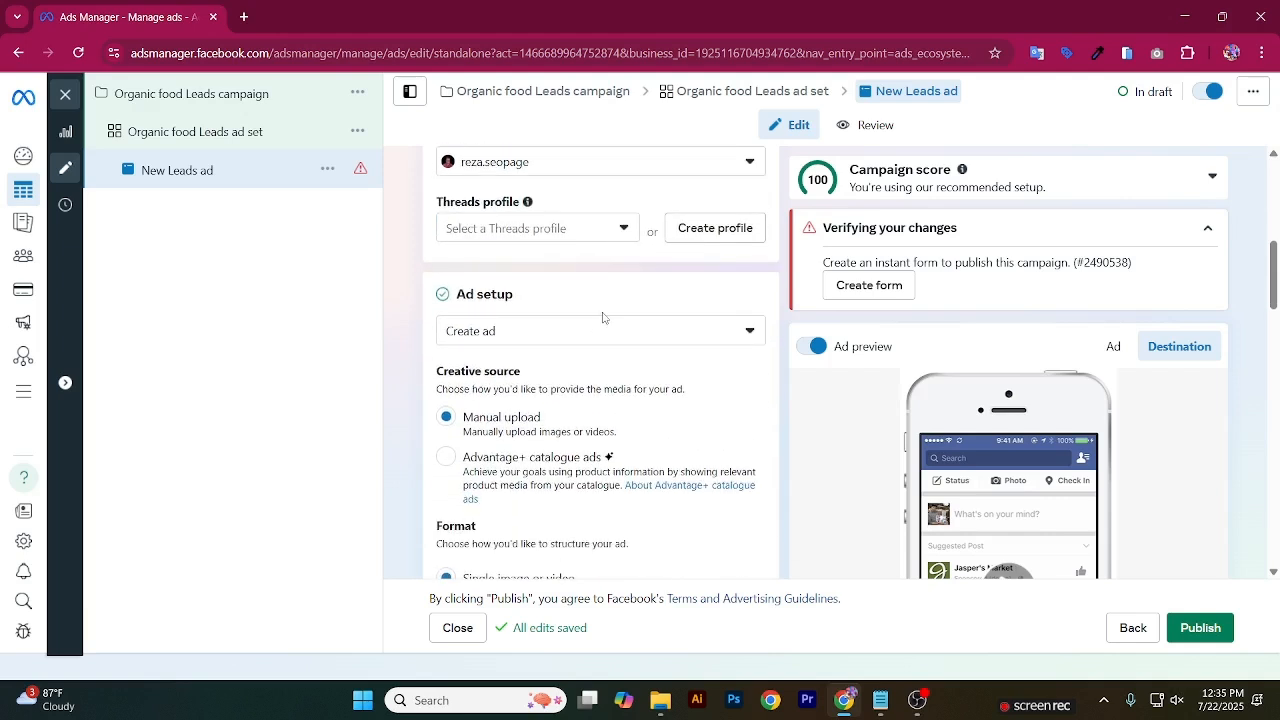
{"action": "left_click", "coordinate": [600, 331]}
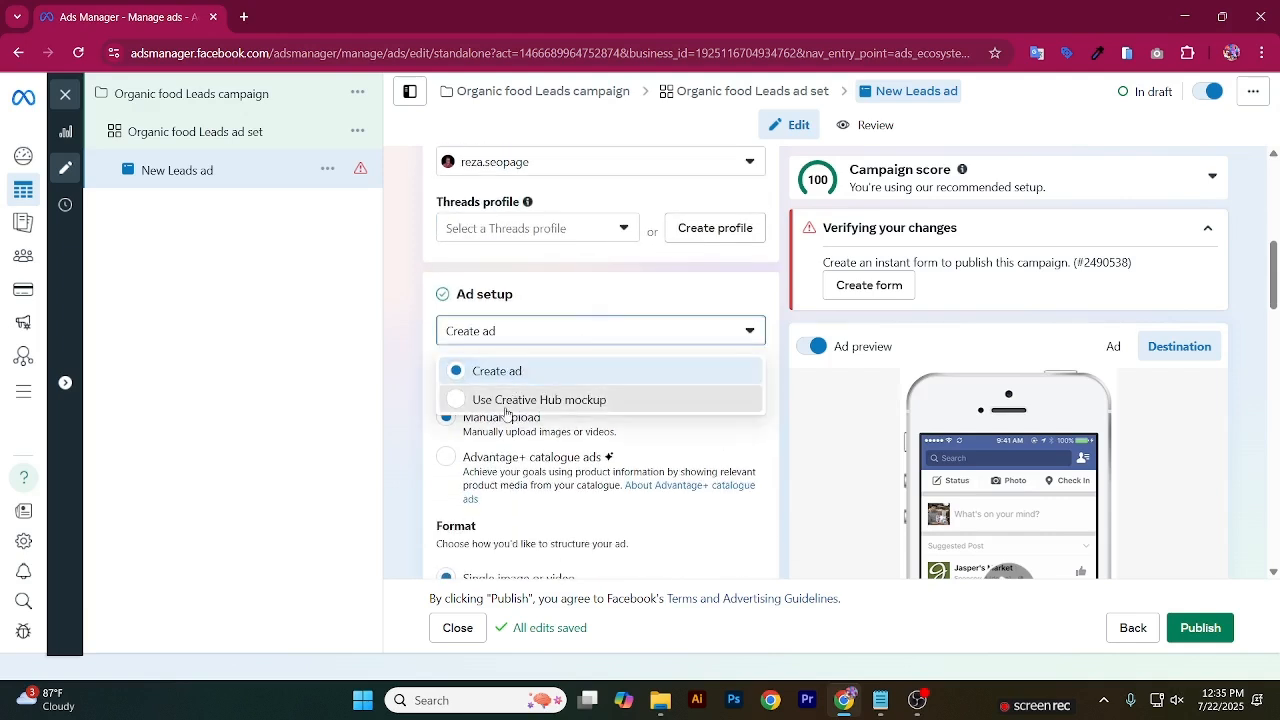
{"action": "left_click_drag", "start_coordinate": [507, 403], "coordinate": [495, 379]}
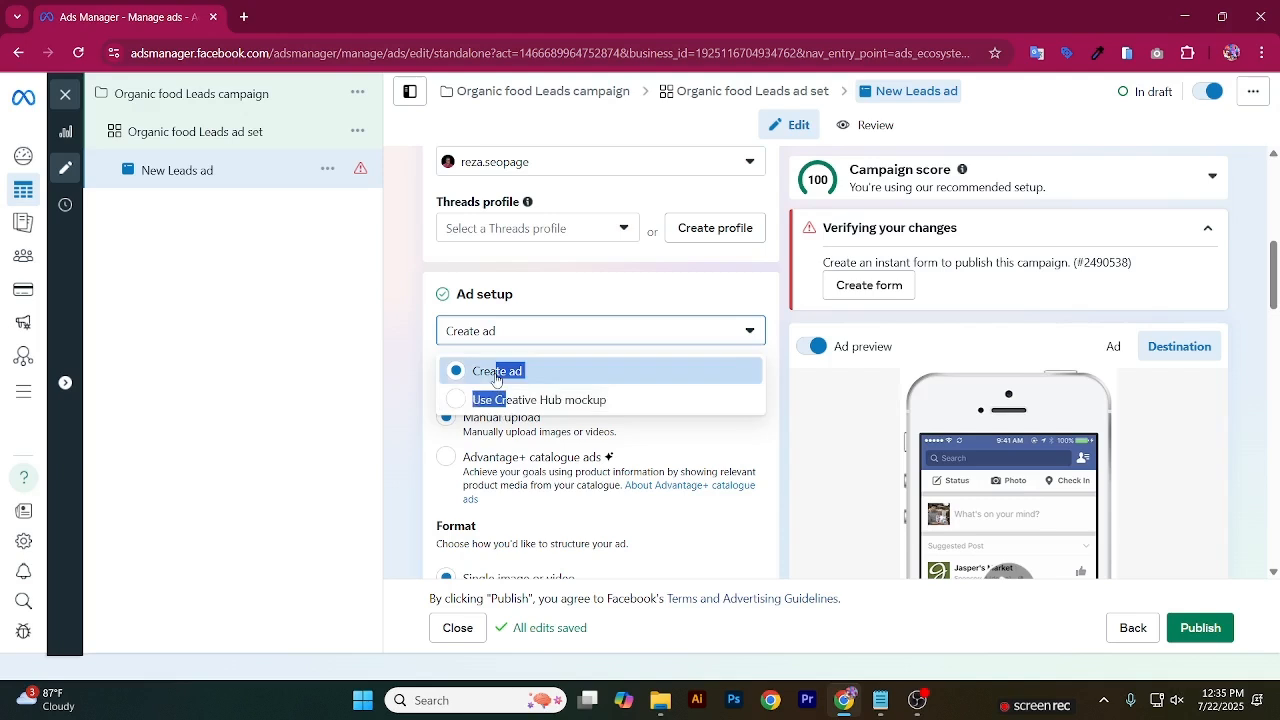
{"action": "left_click", "coordinate": [787, 427]}
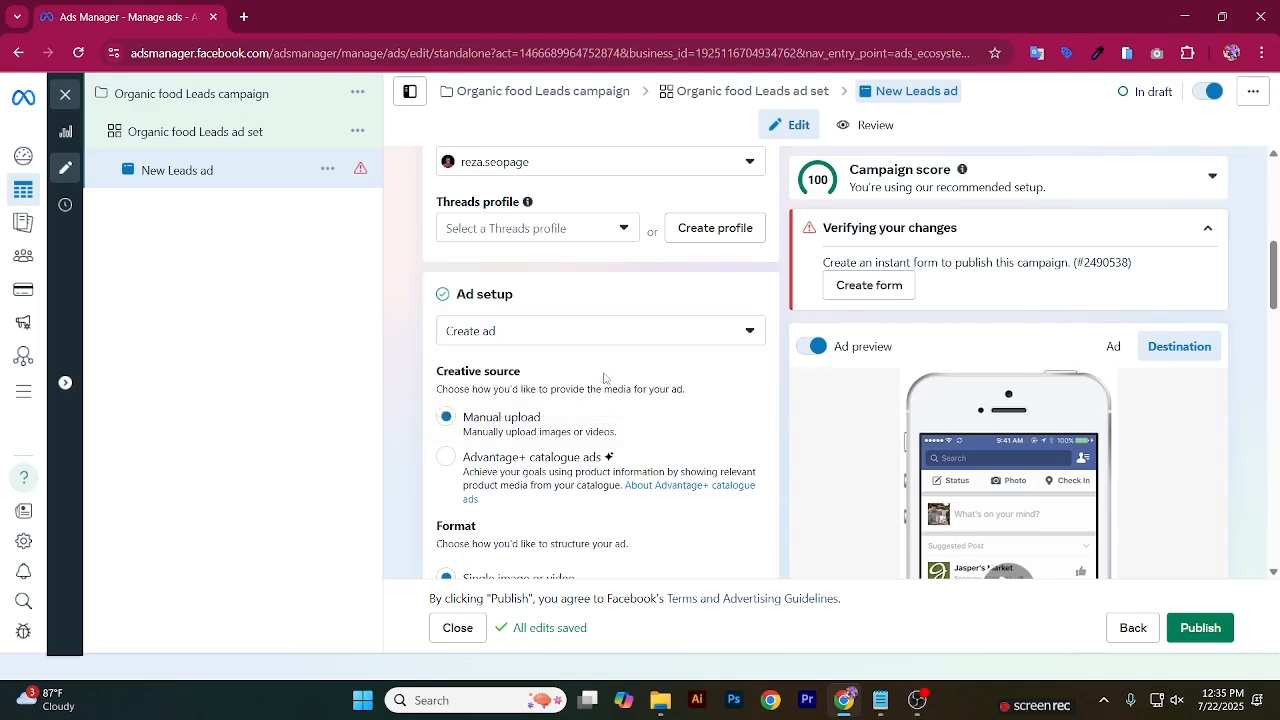
{"action": "scroll", "coordinate": [560, 415], "scroll_direction": "down", "scroll_amount": 1}
{"action": "scroll", "coordinate": [583, 405], "scroll_direction": "up", "scroll_amount": 2}
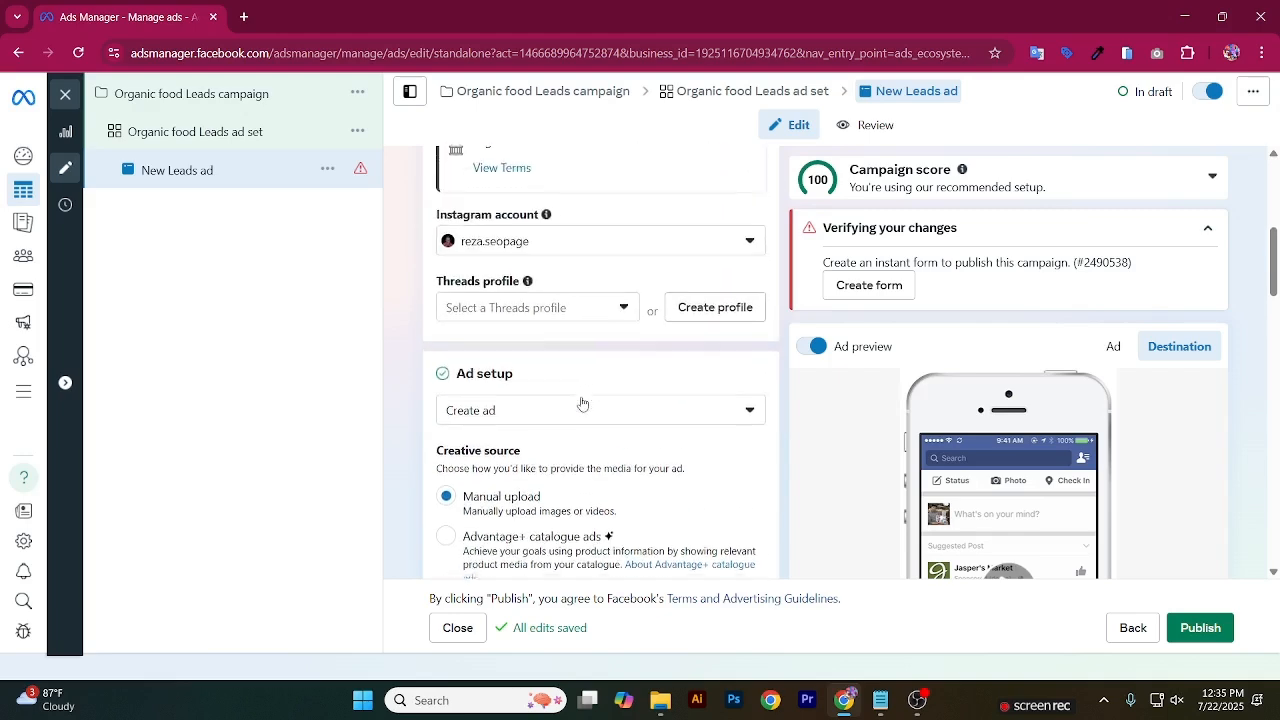
{"action": "scroll", "coordinate": [583, 405], "scroll_direction": "down", "scroll_amount": 2}
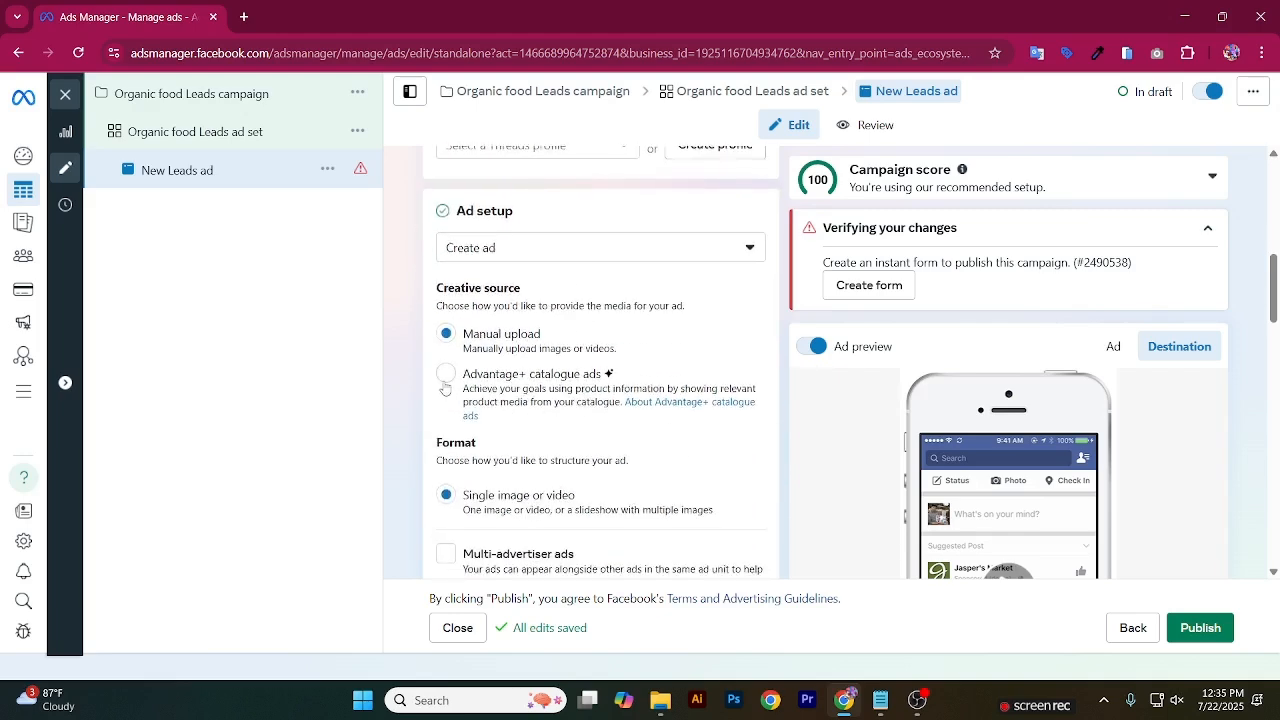
Set the ad's Threads profile to Use Instagram account and review the Identity settings
{"action": "scroll", "coordinate": [587, 390], "scroll_direction": "up", "scroll_amount": 1}
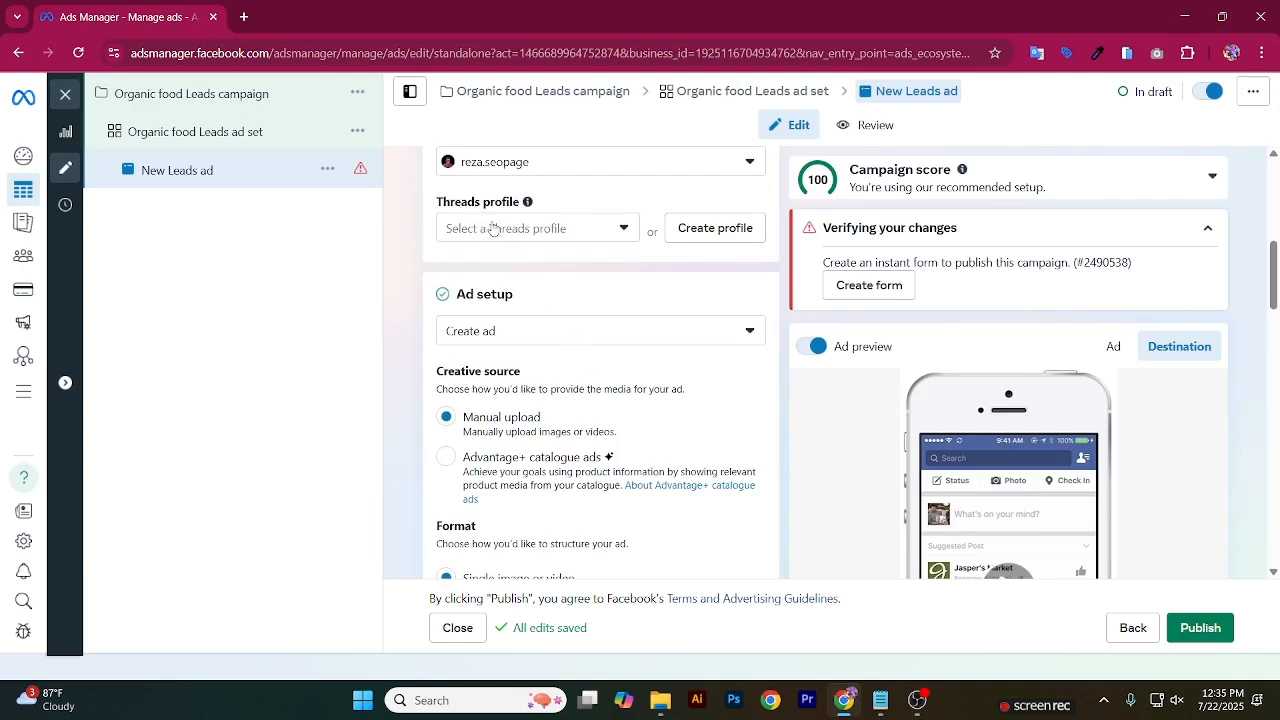
{"action": "left_click", "coordinate": [596, 230]}
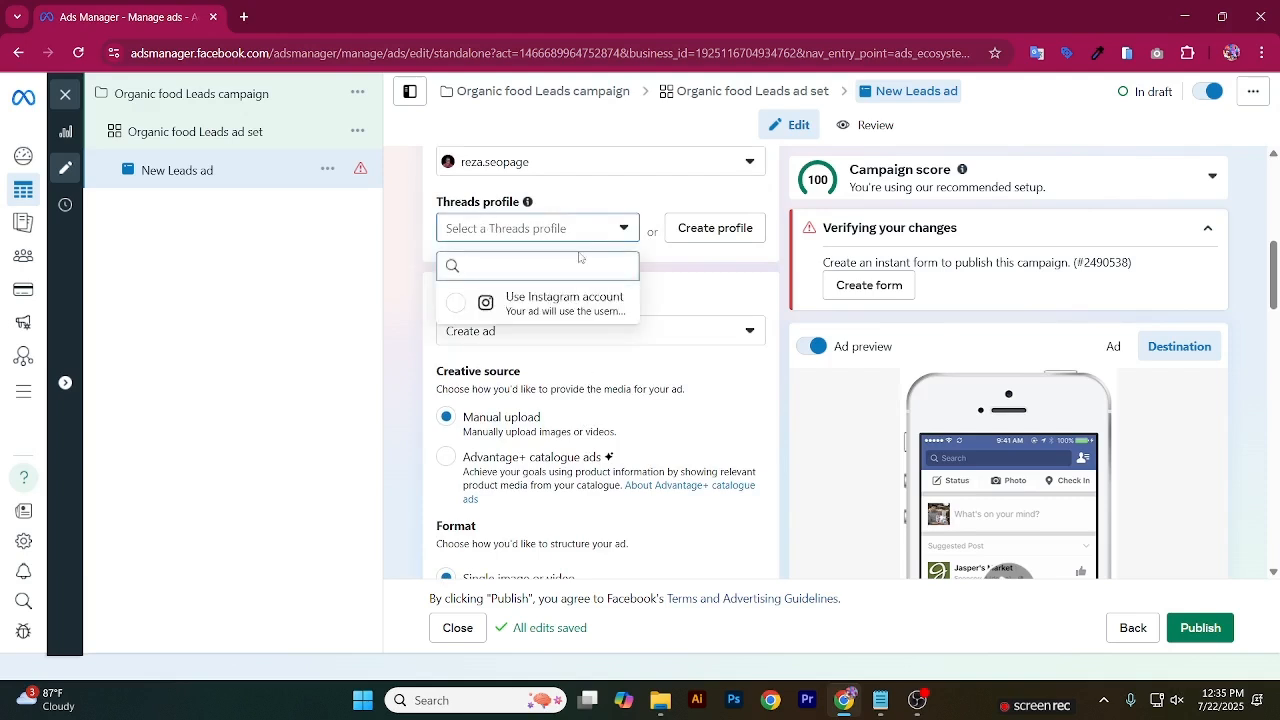
{"action": "left_click", "coordinate": [449, 312]}
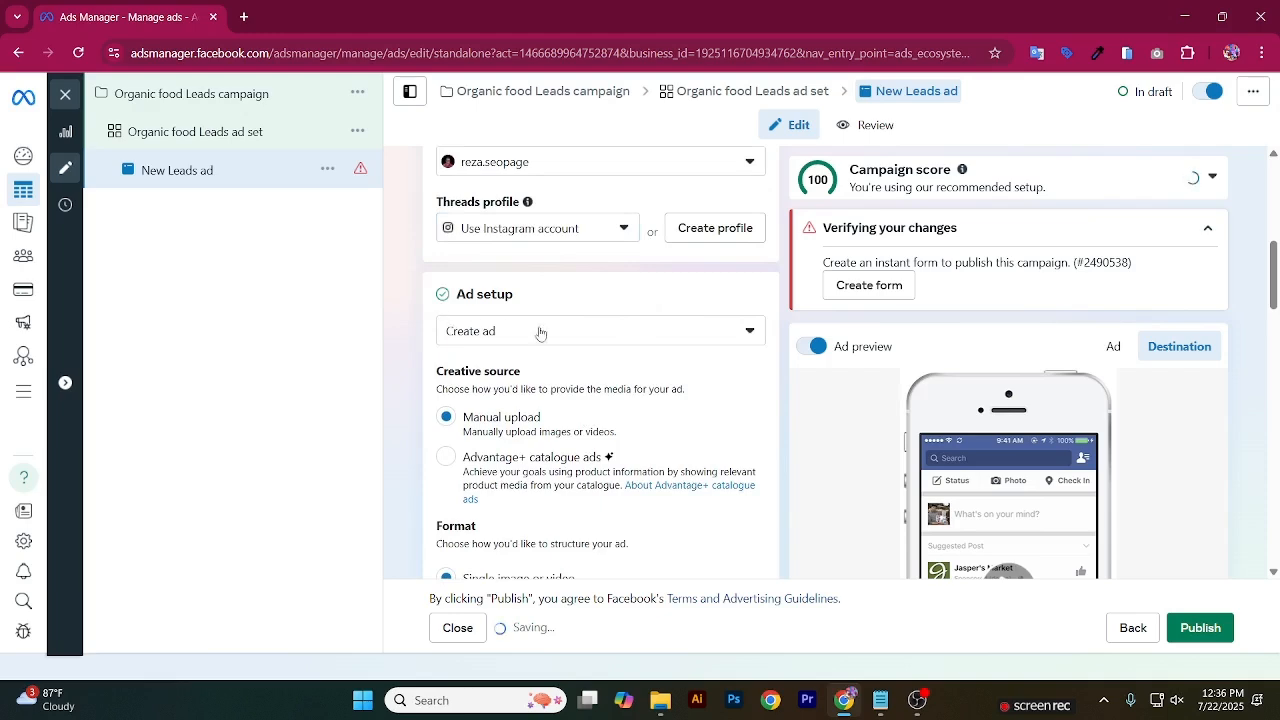
{"action": "scroll", "coordinate": [614, 408], "scroll_direction": "up", "scroll_amount": 3}
{"action": "scroll", "coordinate": [612, 410], "scroll_direction": "down", "scroll_amount": 2}
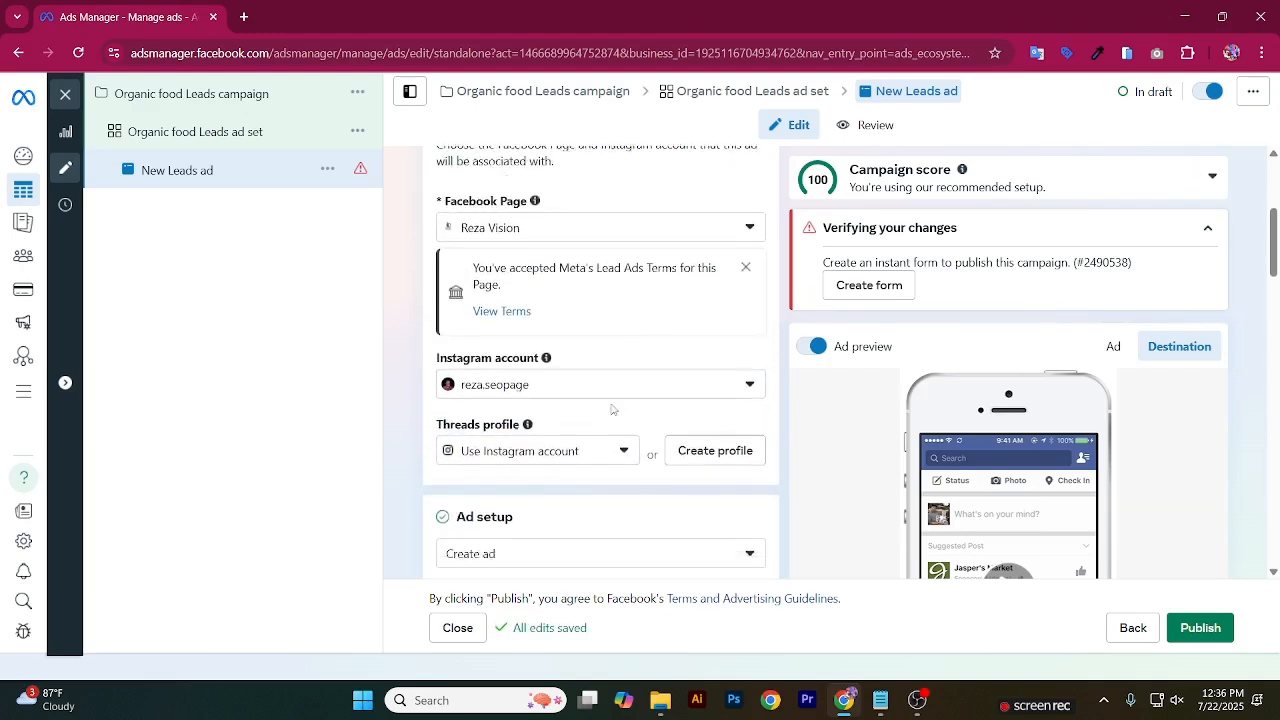
{"action": "scroll", "coordinate": [610, 405], "scroll_direction": "up", "scroll_amount": 2}
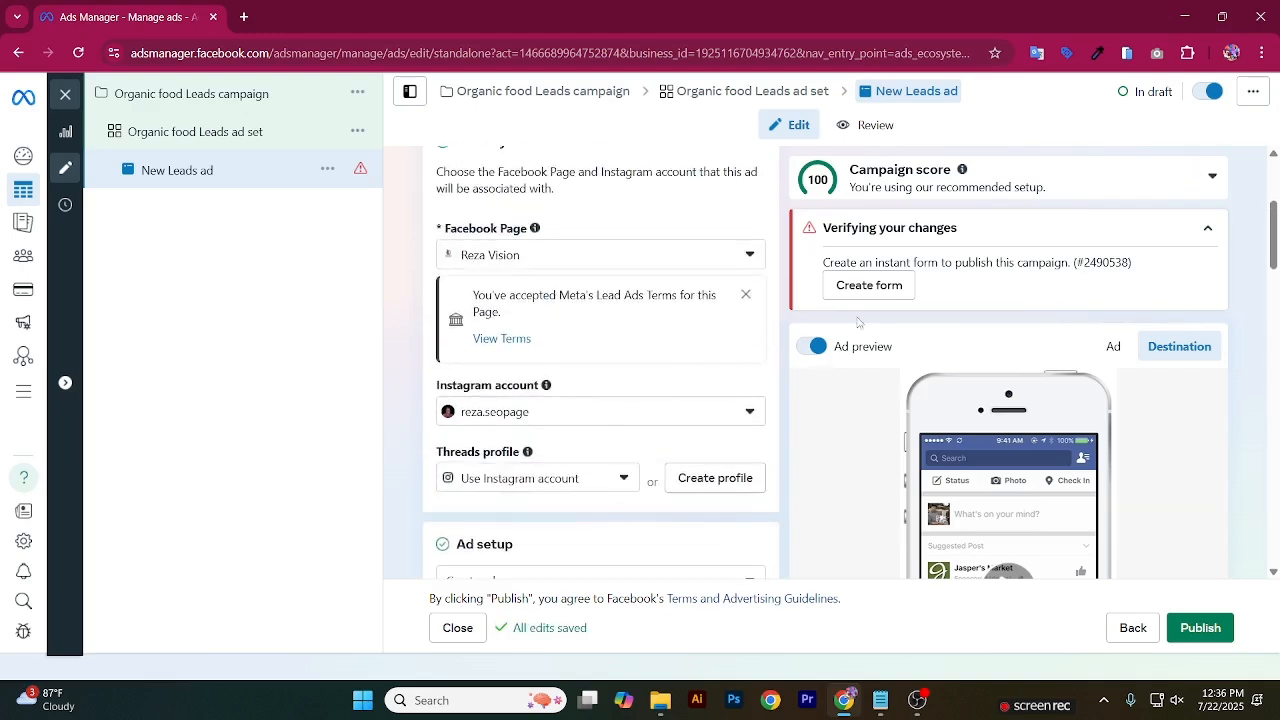
{"action": "scroll", "coordinate": [697, 394], "scroll_direction": "down", "scroll_amount": 8}
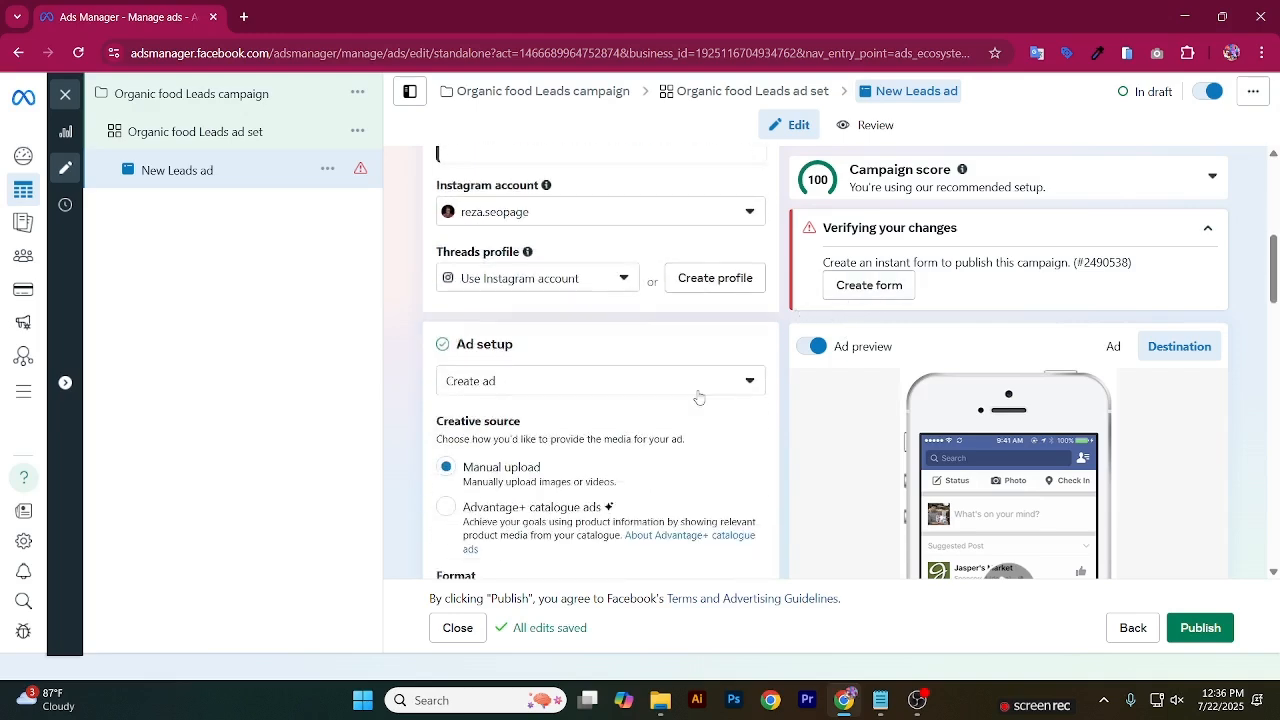
{"action": "scroll", "coordinate": [700, 397], "scroll_direction": "down", "scroll_amount": 2}
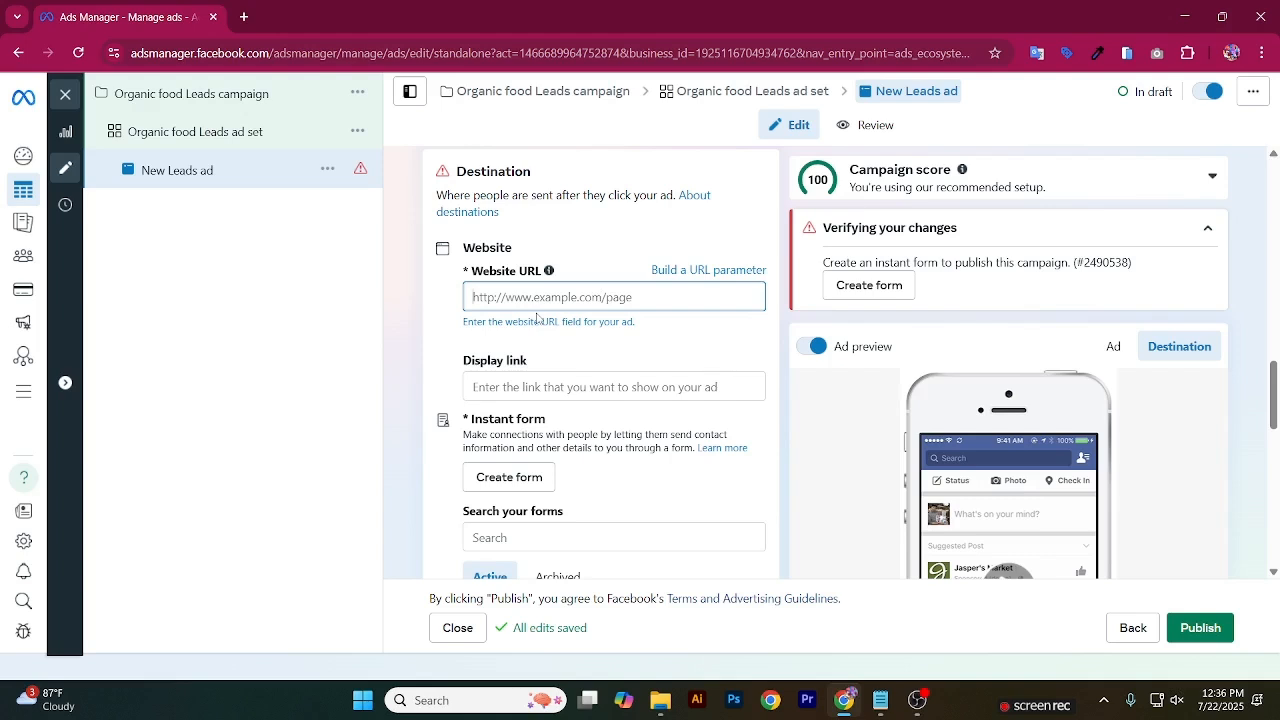
{"action": "type", "text": "in"}
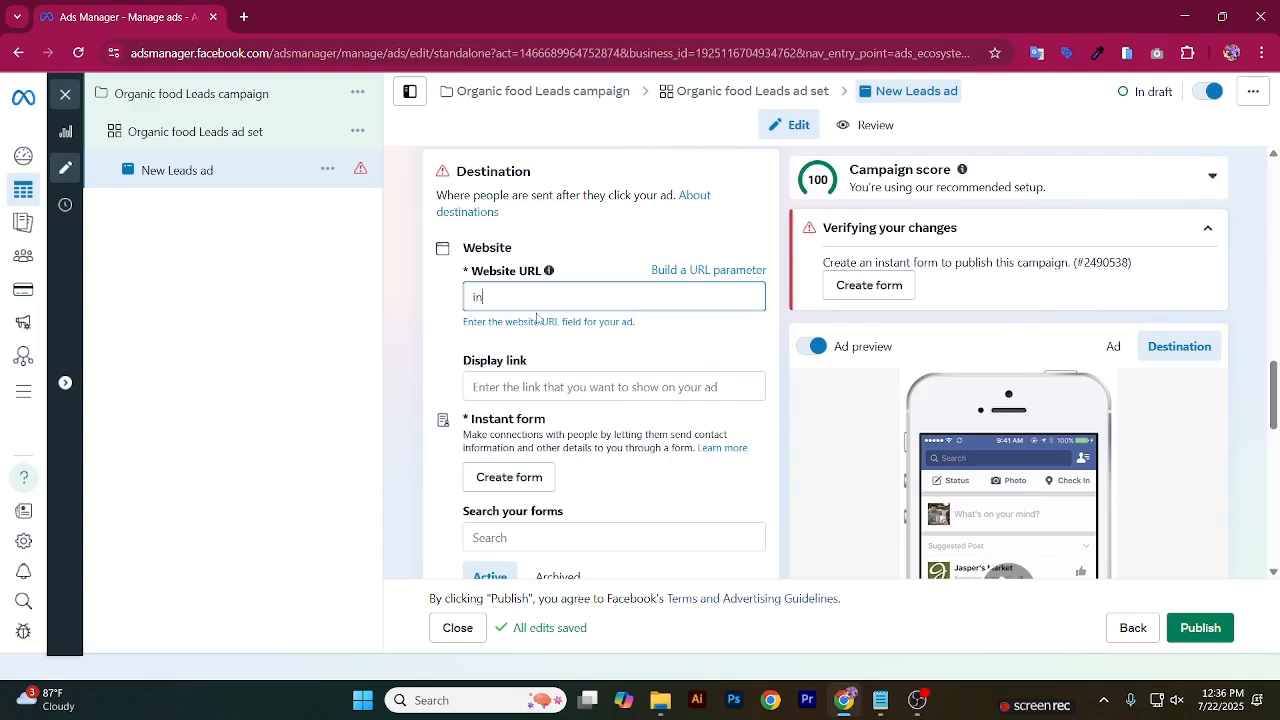
{"action": "type", "text": "stagram.com"}
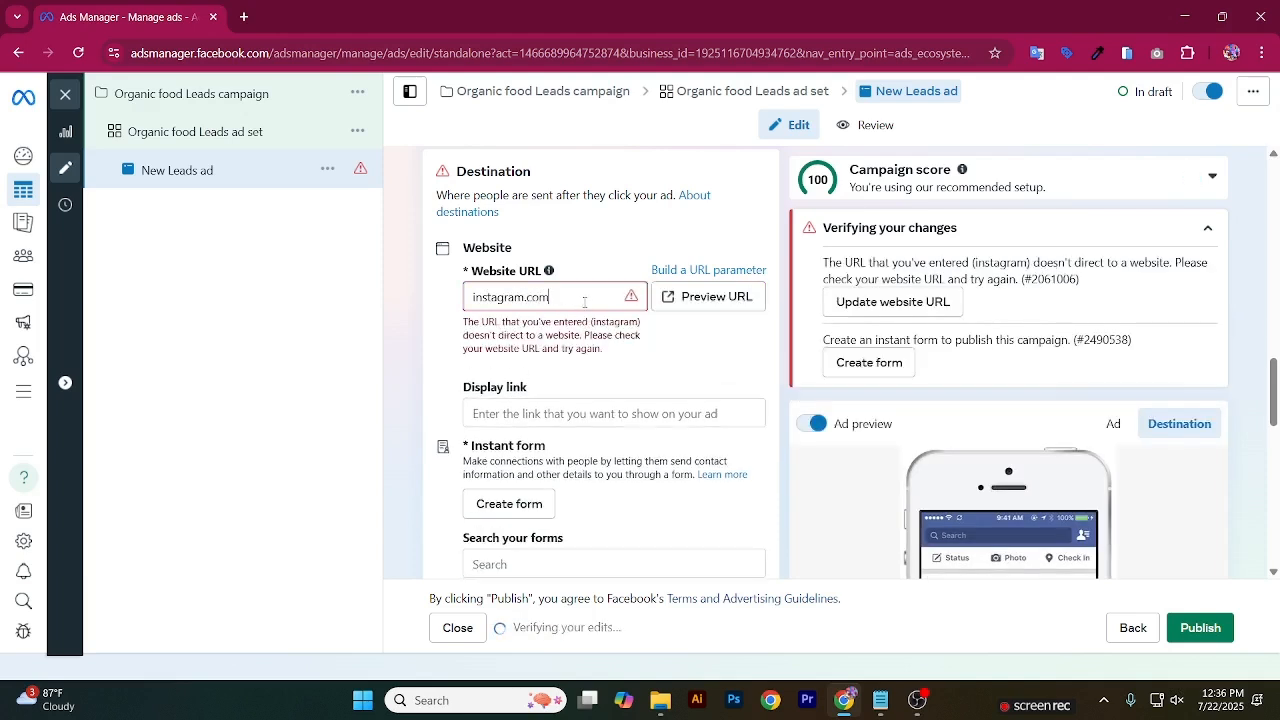
{"action": "left_click_drag", "start_coordinate": [570, 300], "coordinate": [432, 301]}
{"action": "type", "text": "reza"}
Set the ad destination's website URL to naxauto.site
{"action": "left_click_drag", "start_coordinate": [540, 296], "coordinate": [404, 313]}
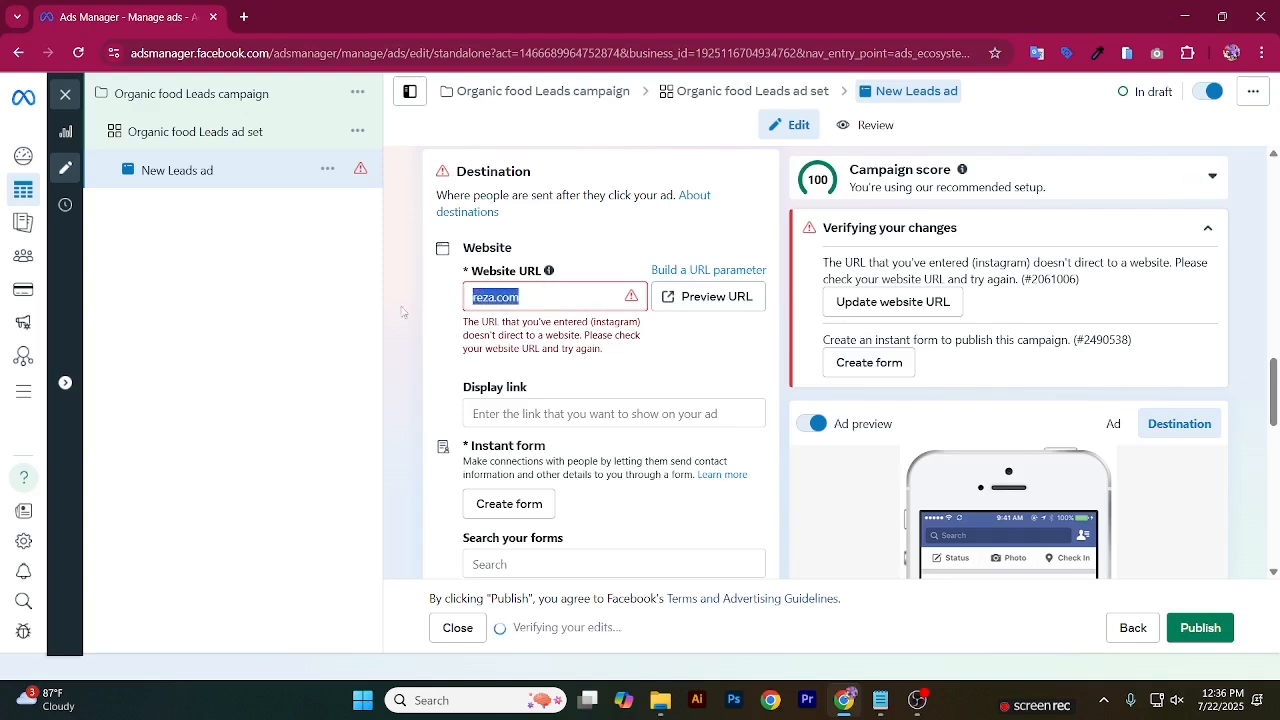
{"action": "type", "text": "naxaut"}
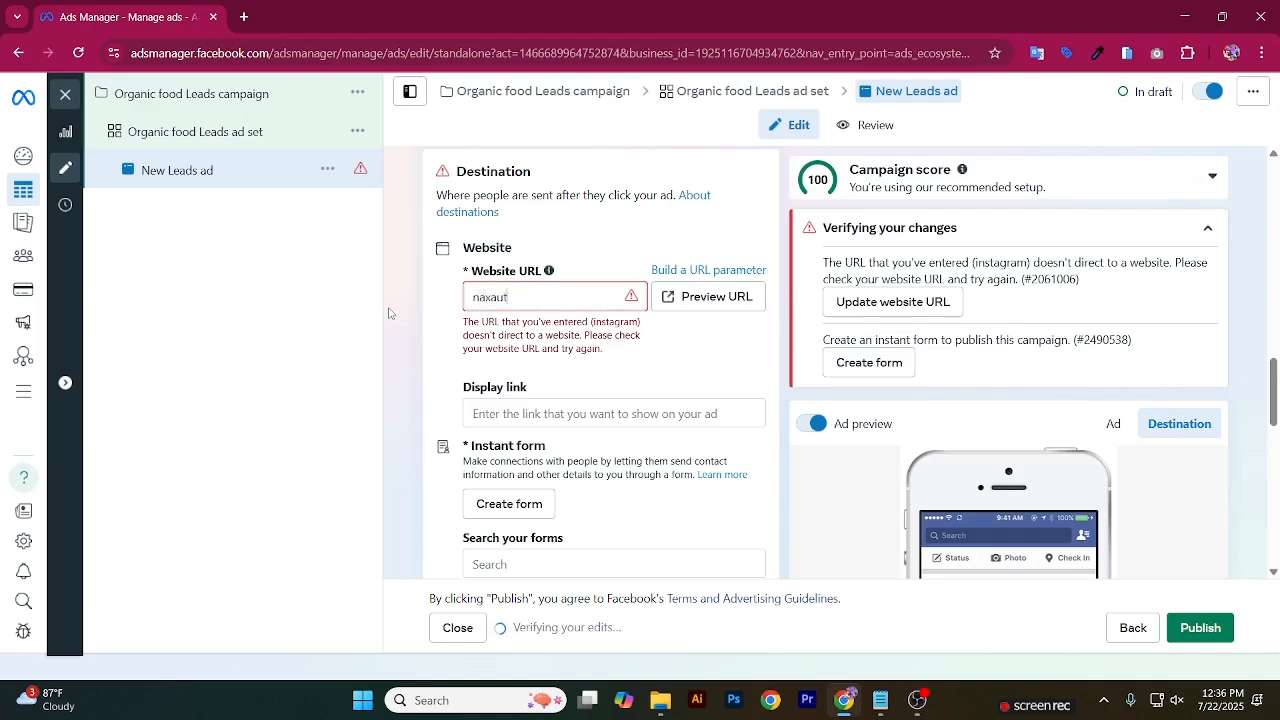
{"action": "type", "text": "o.site"}
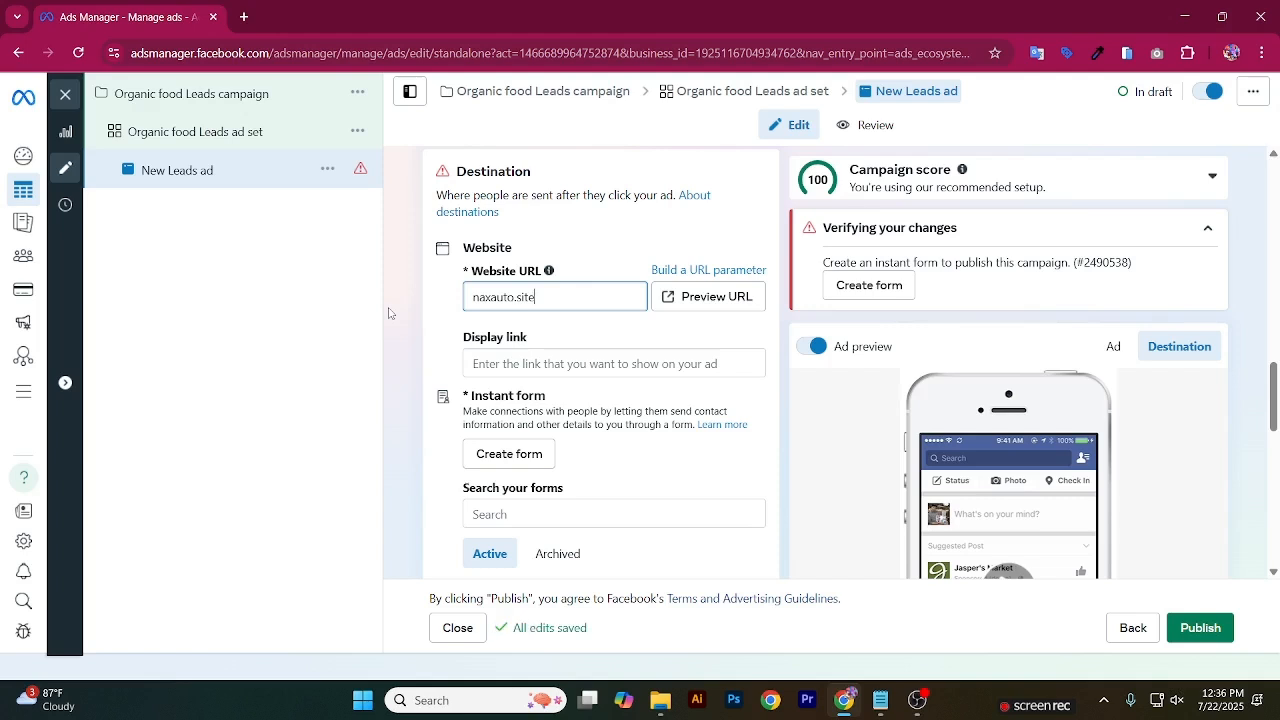
Reuse the website address in the display link and extend it to naxauto.site/contact
{"action": "left_click_drag", "start_coordinate": [541, 297], "coordinate": [473, 295]}
{"action": "key", "text": "ctrl+c"}
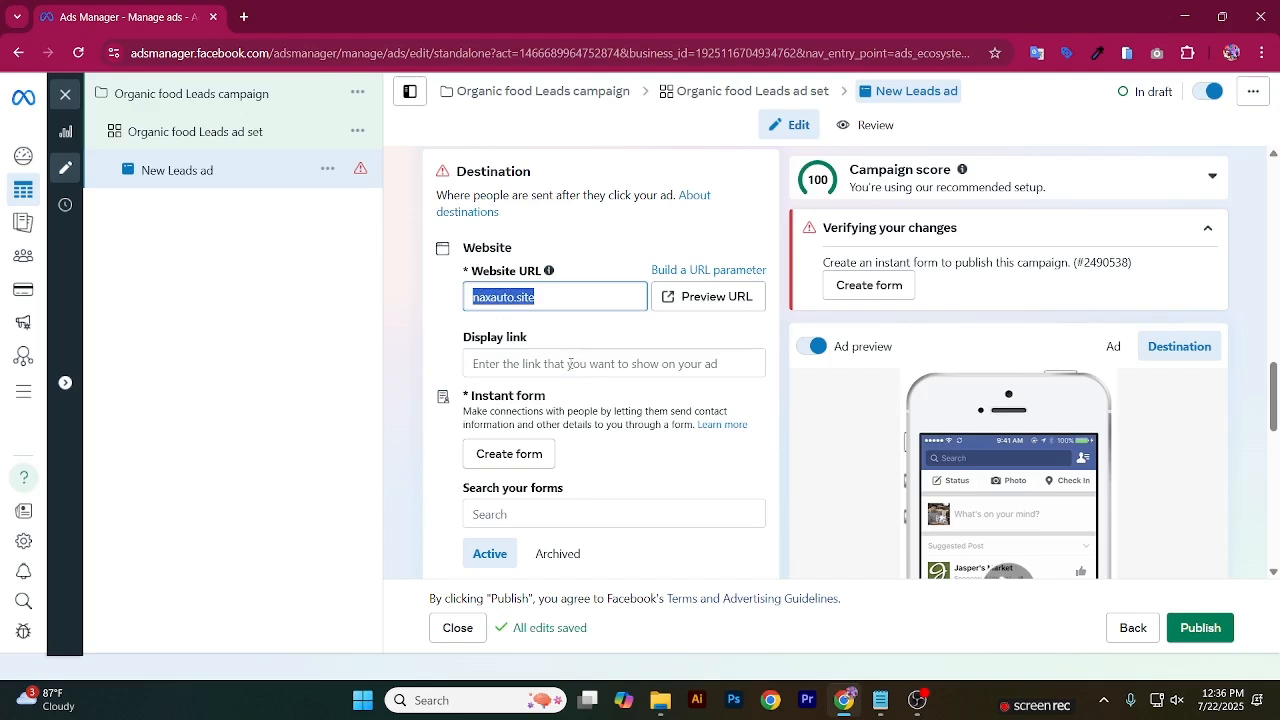
{"action": "left_click", "coordinate": [569, 364]}
{"action": "key", "text": "ctrl+v"}
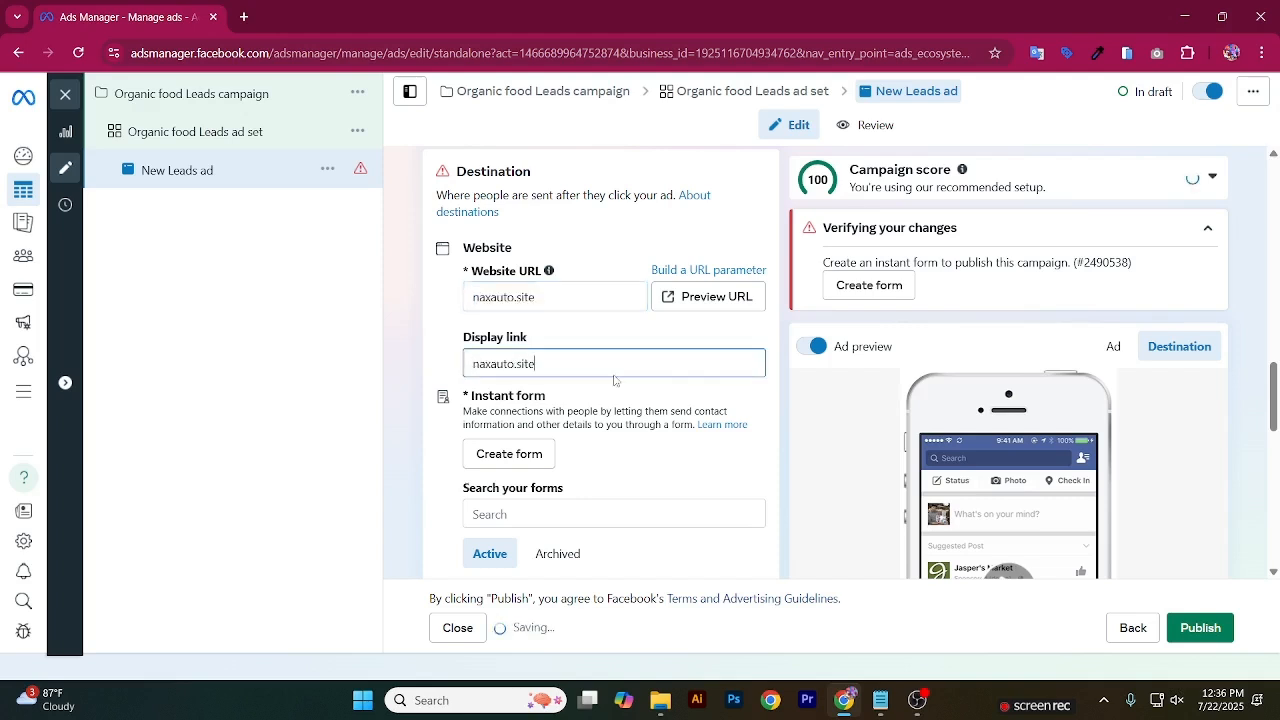
{"action": "type", "text": "/contact"}
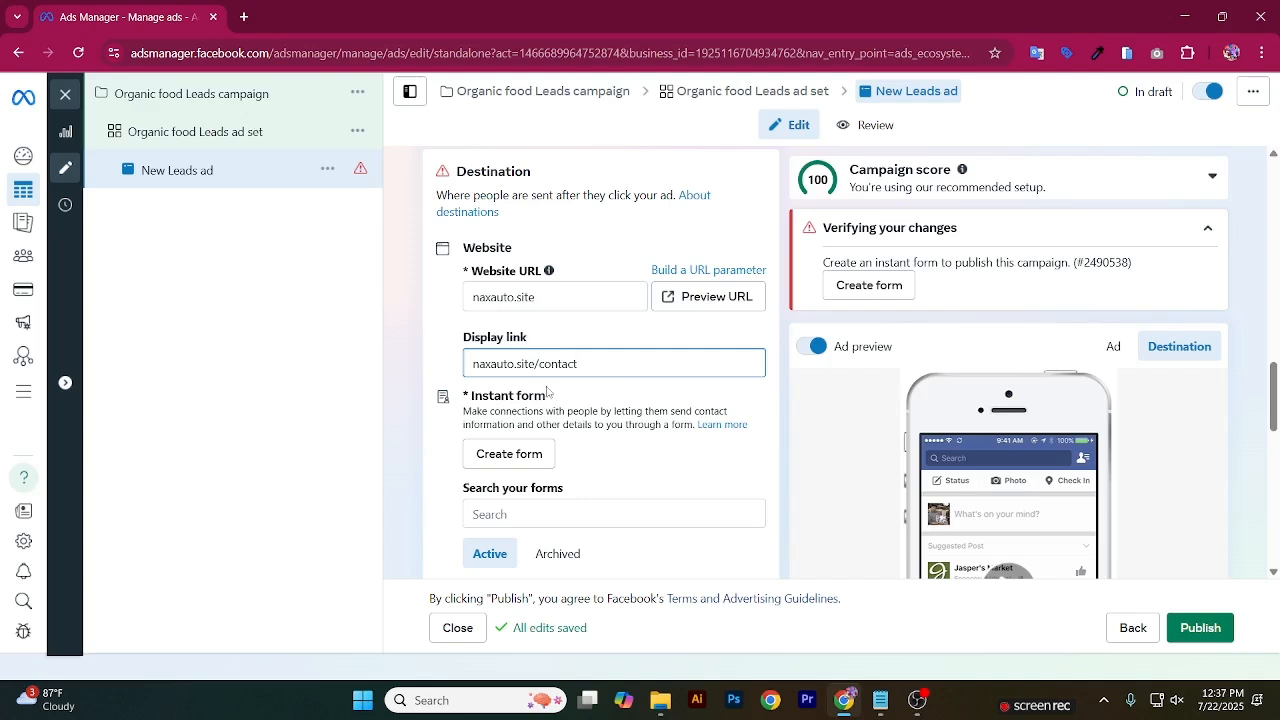
Create a new instant form for the ad and name it Organic Food Leads
{"action": "scroll", "coordinate": [546, 392], "scroll_direction": "down", "scroll_amount": 1}
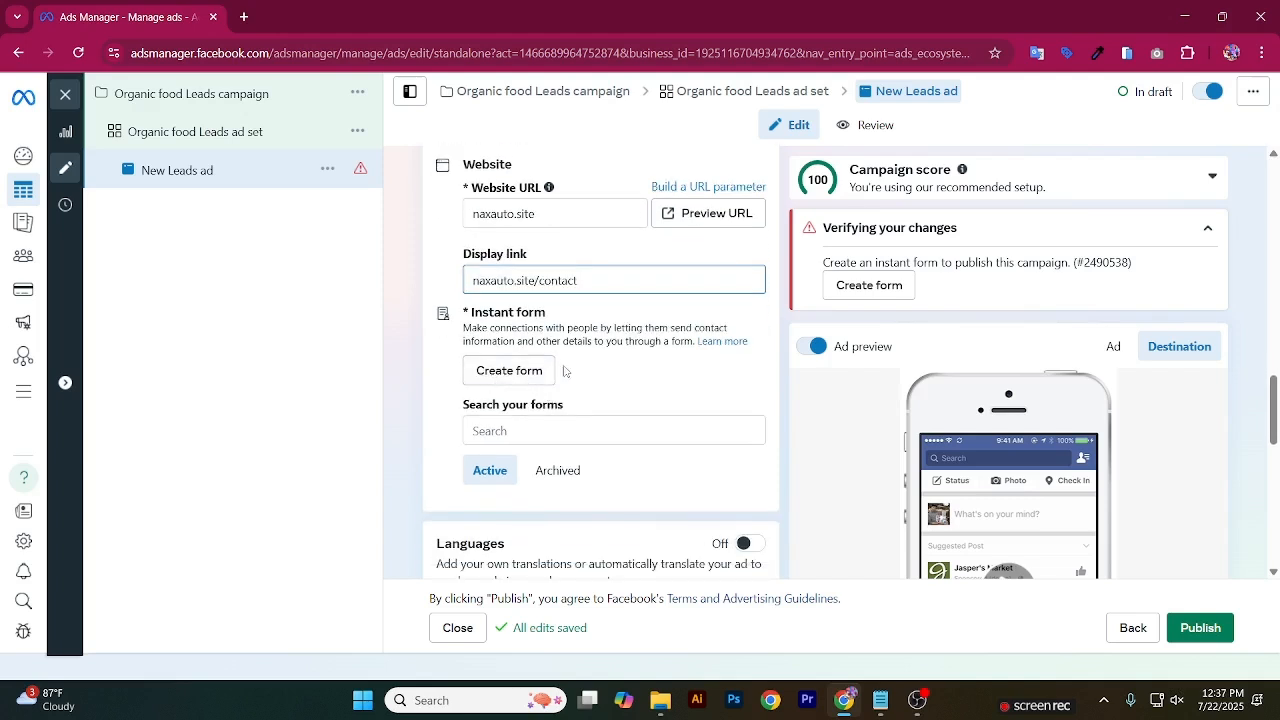
{"action": "left_click", "coordinate": [518, 369]}
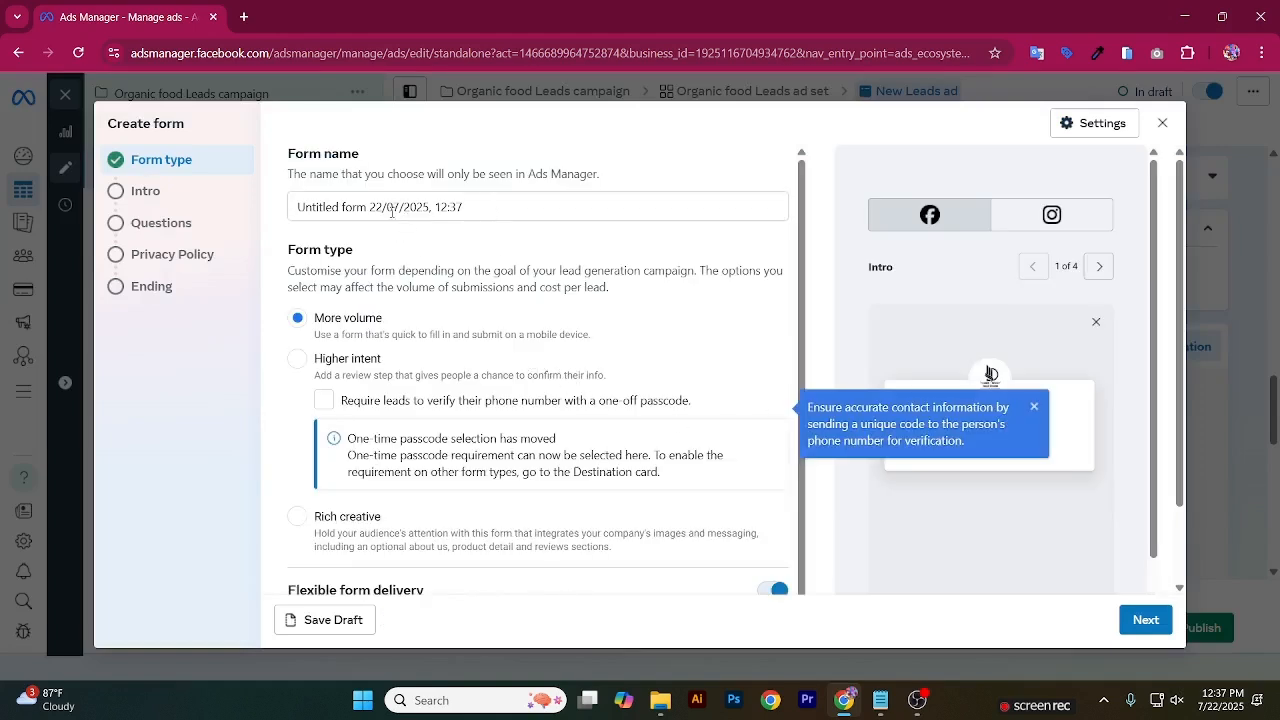
{"action": "left_click_drag", "start_coordinate": [437, 207], "coordinate": [129, 211]}
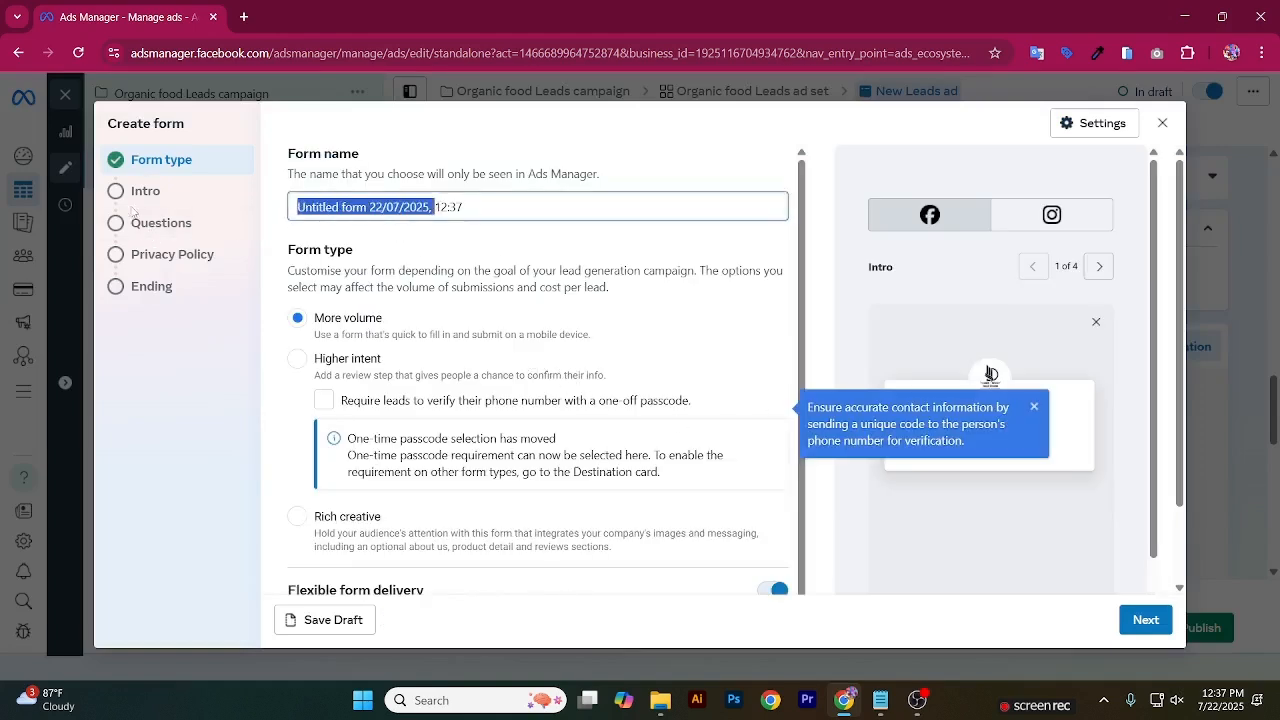
{"action": "key", "text": "ctrl+v"}
{"action": "key", "text": "ctrl+a"}
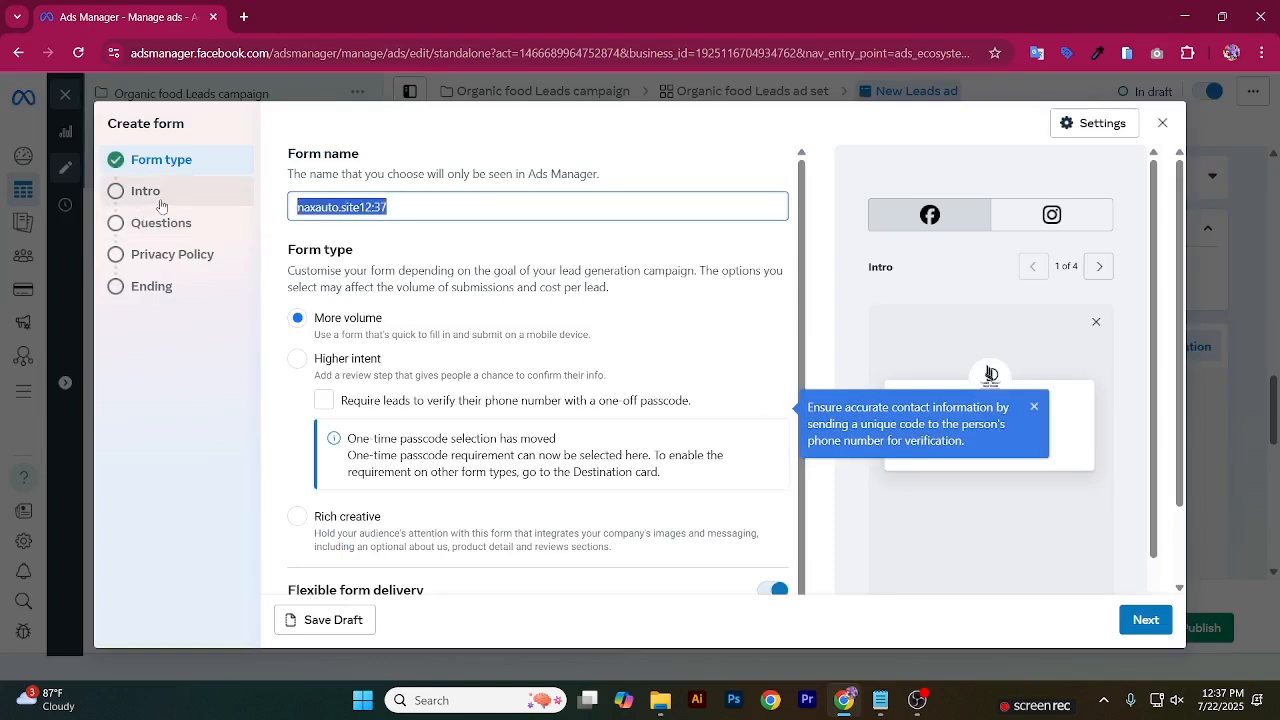
{"action": "type", "text": "Organic Food Leads"}
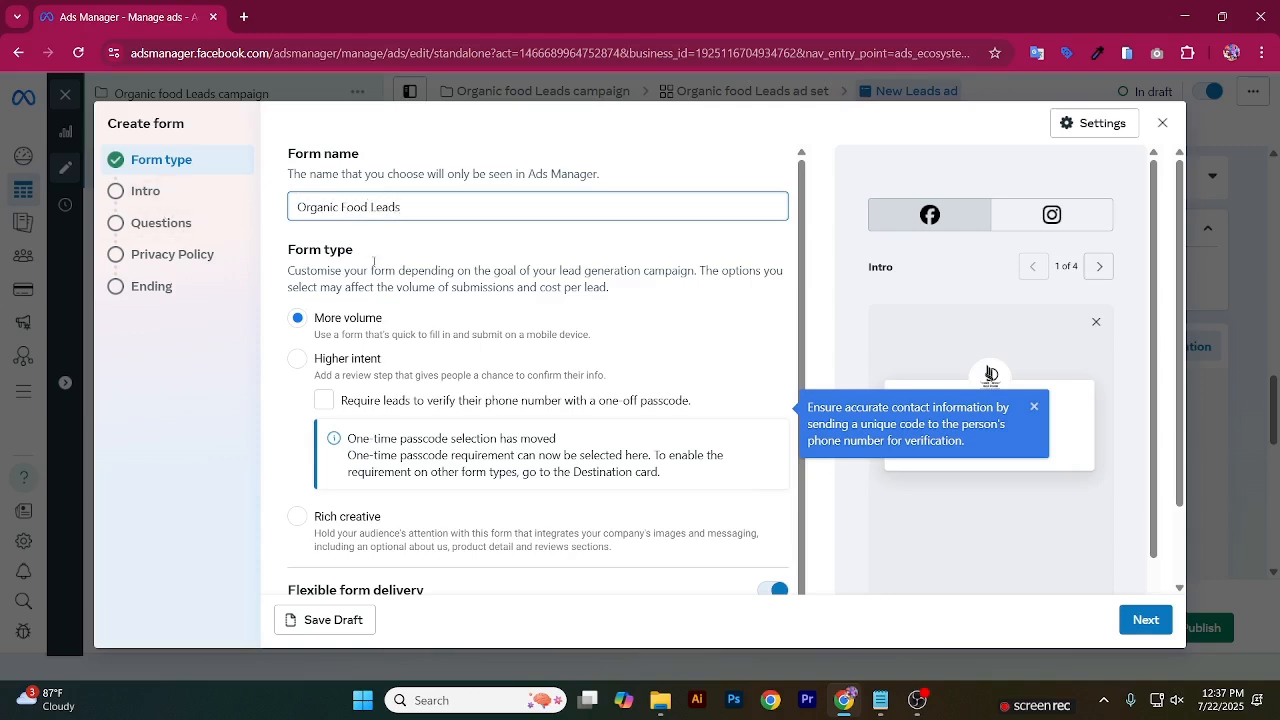
Set the form type to Higher intent, leaving the one-off passcode phone verification unselected
{"action": "scroll", "coordinate": [344, 290], "scroll_direction": "down", "scroll_amount": 1}
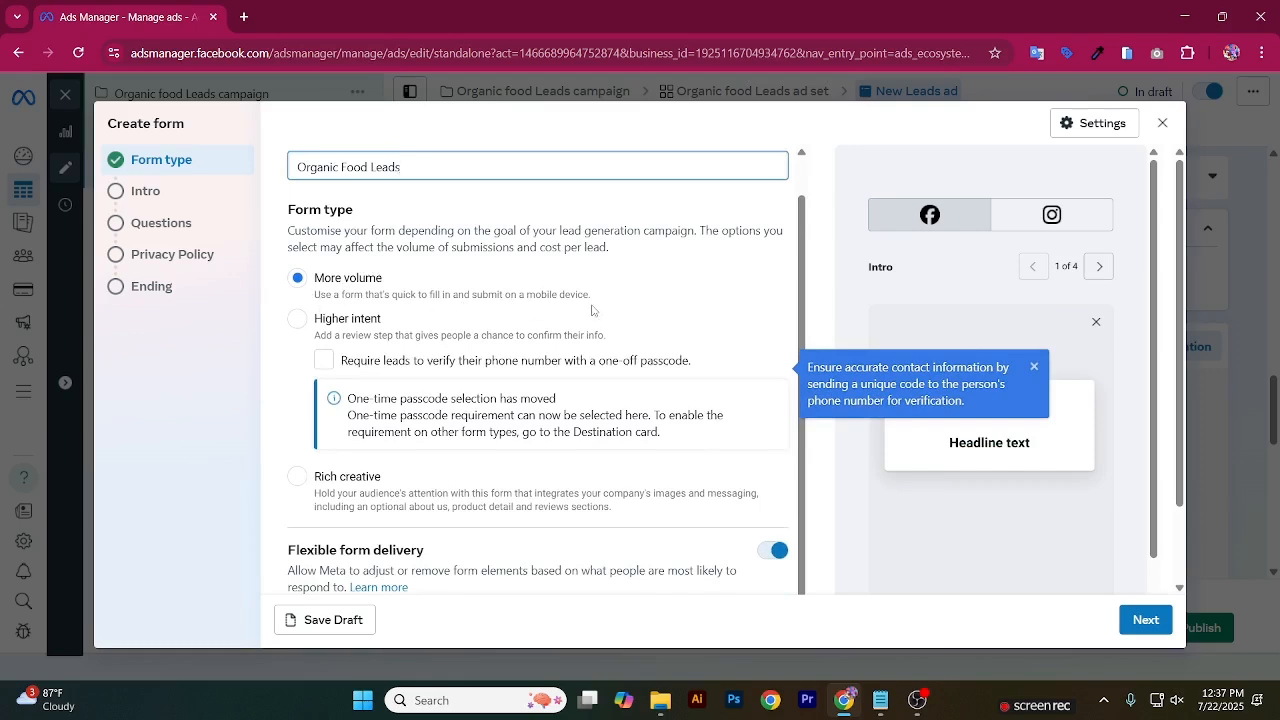
{"action": "scroll", "coordinate": [595, 311], "scroll_direction": "down", "scroll_amount": 1}
{"action": "left_click", "coordinate": [296, 226]}
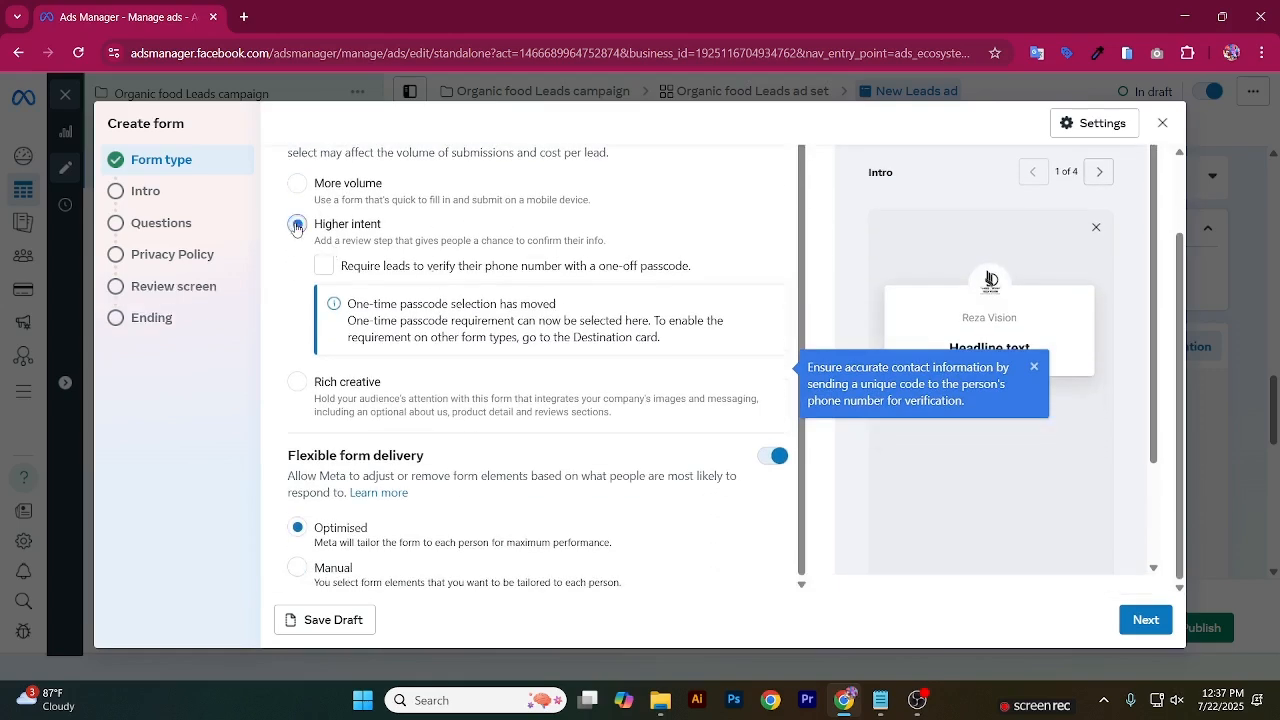
{"action": "left_click", "coordinate": [298, 184]}
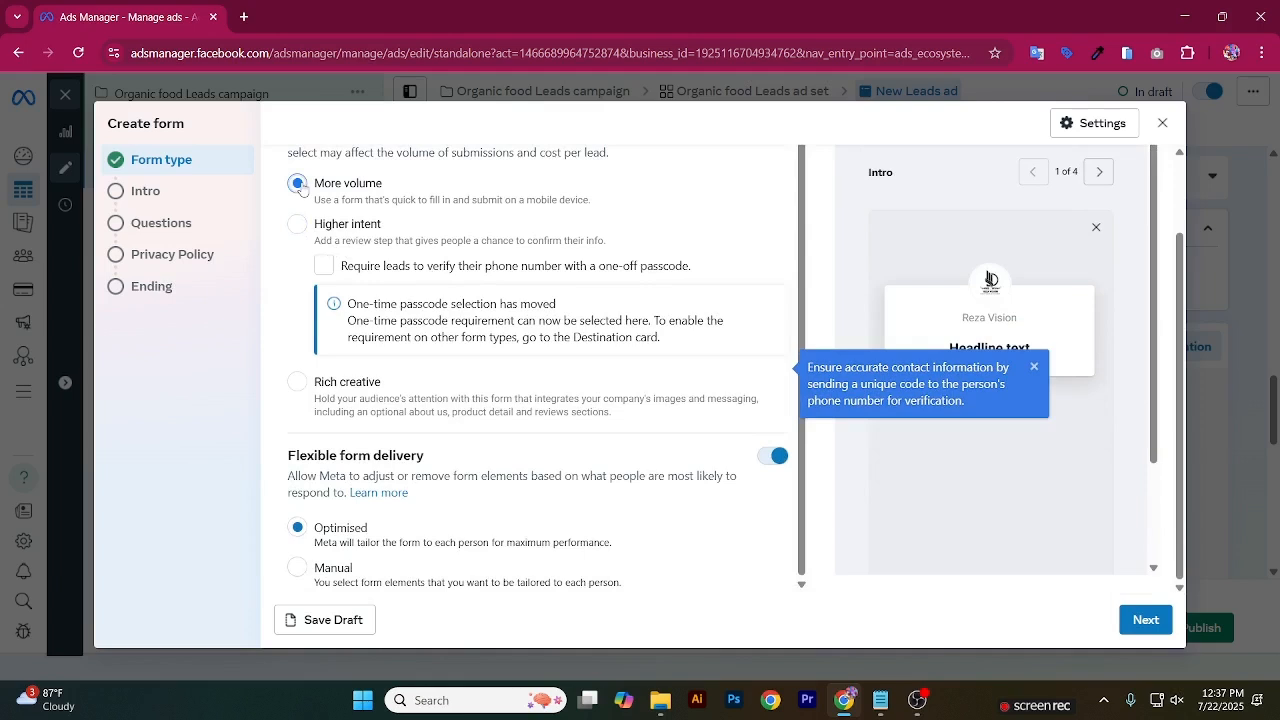
{"action": "left_click", "coordinate": [322, 265]}
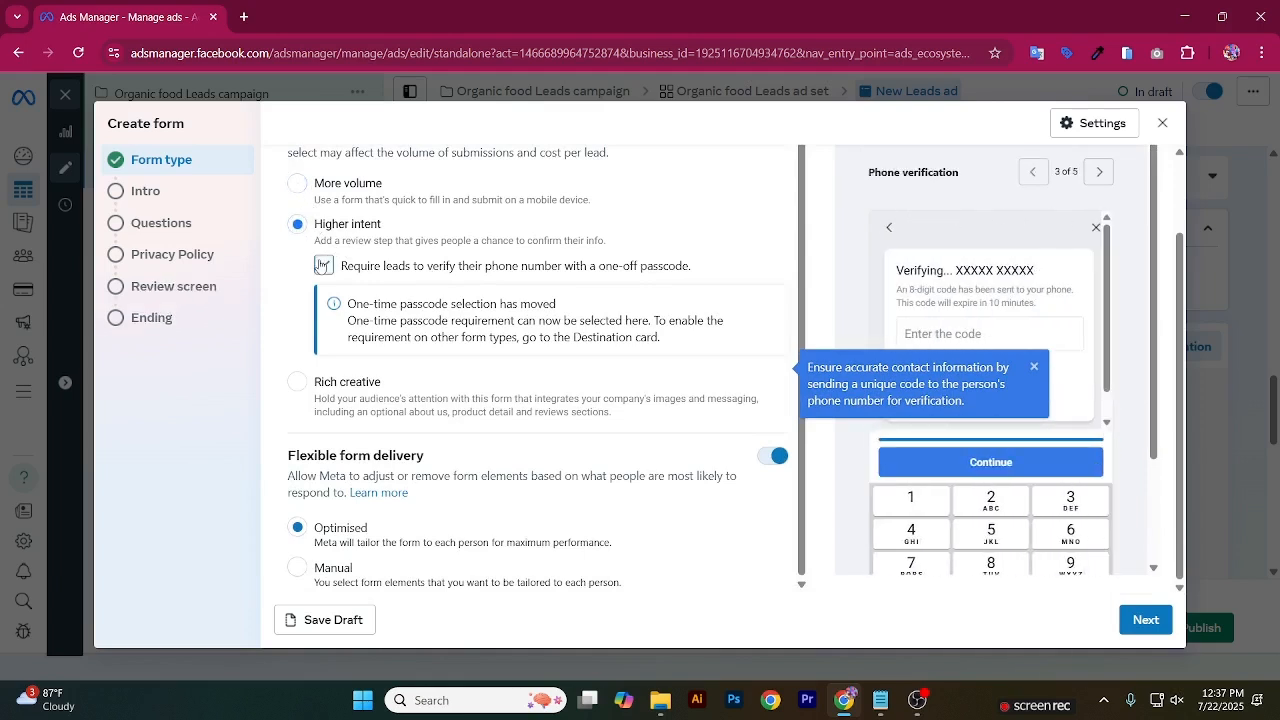
{"action": "left_click", "coordinate": [322, 265]}
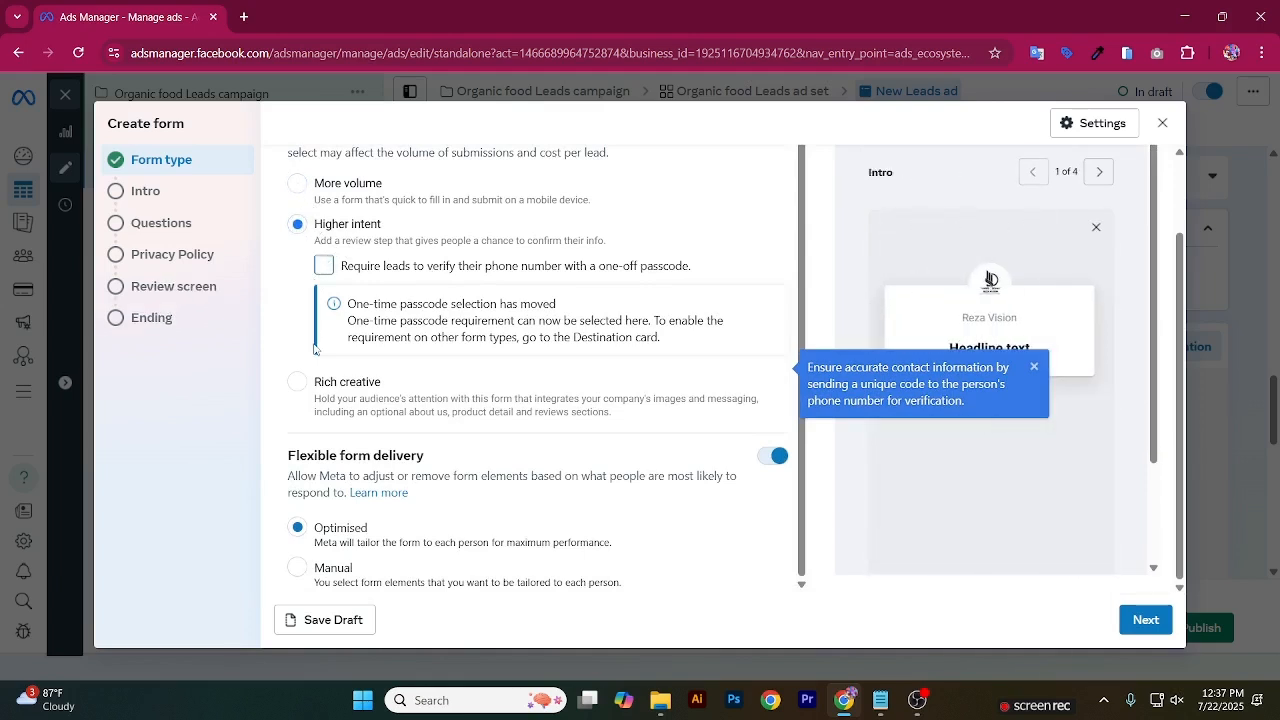
Set flexible form delivery to Manual with all its form element options kept, and continue to the form's Intro
{"action": "left_click", "coordinate": [298, 567]}
{"action": "scroll", "coordinate": [467, 497], "scroll_direction": "down", "scroll_amount": 1}
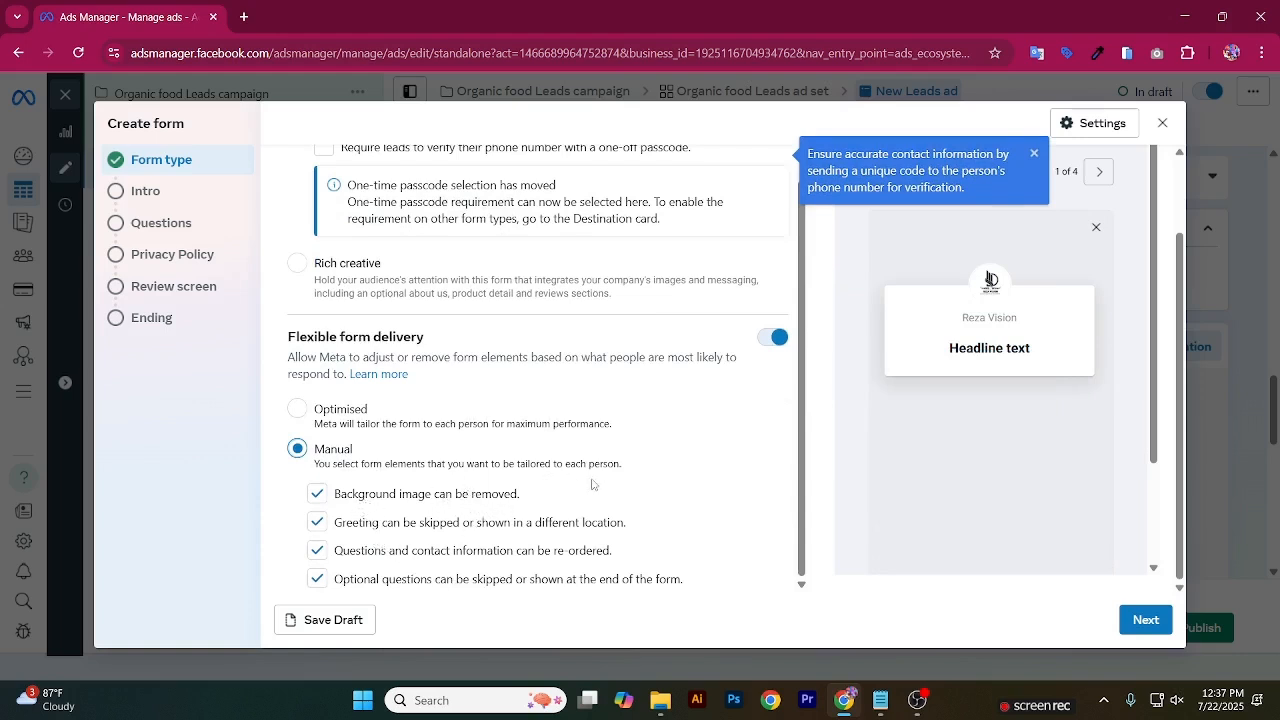
{"action": "left_click", "coordinate": [1140, 624]}
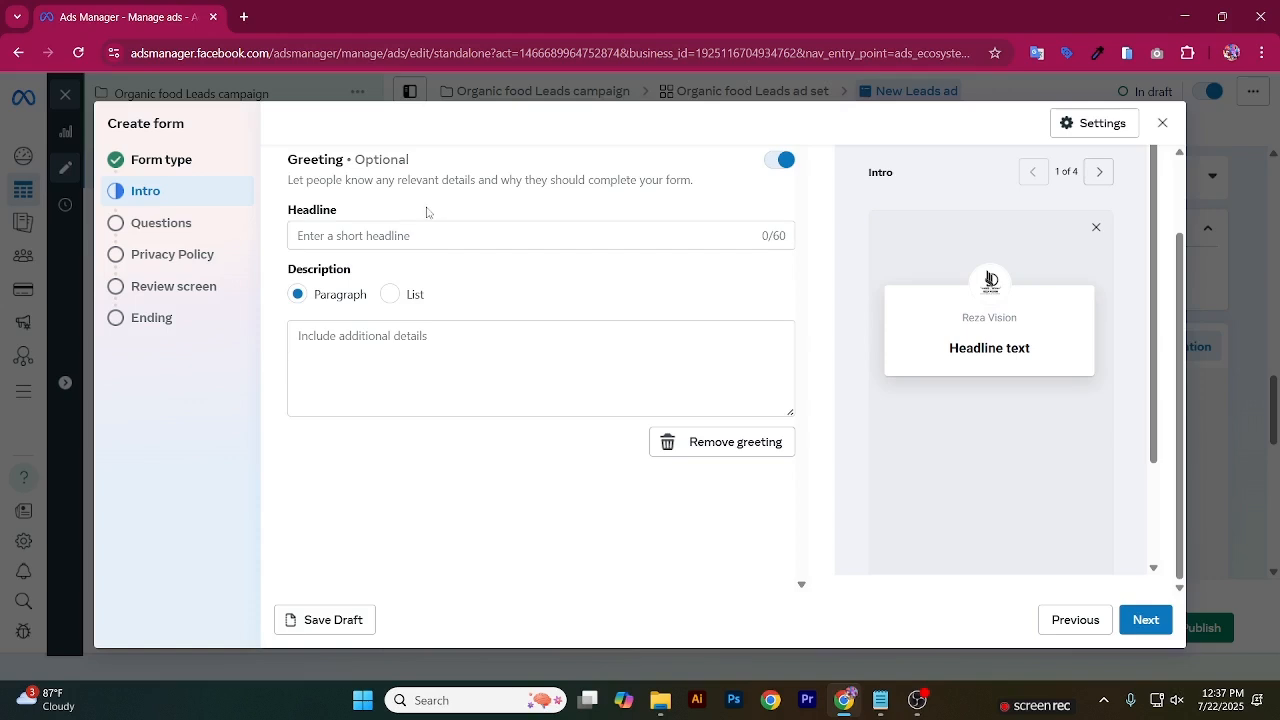
Enter Organic Food Leads as the greeting headline of the form's intro
{"action": "left_click", "coordinate": [420, 237]}
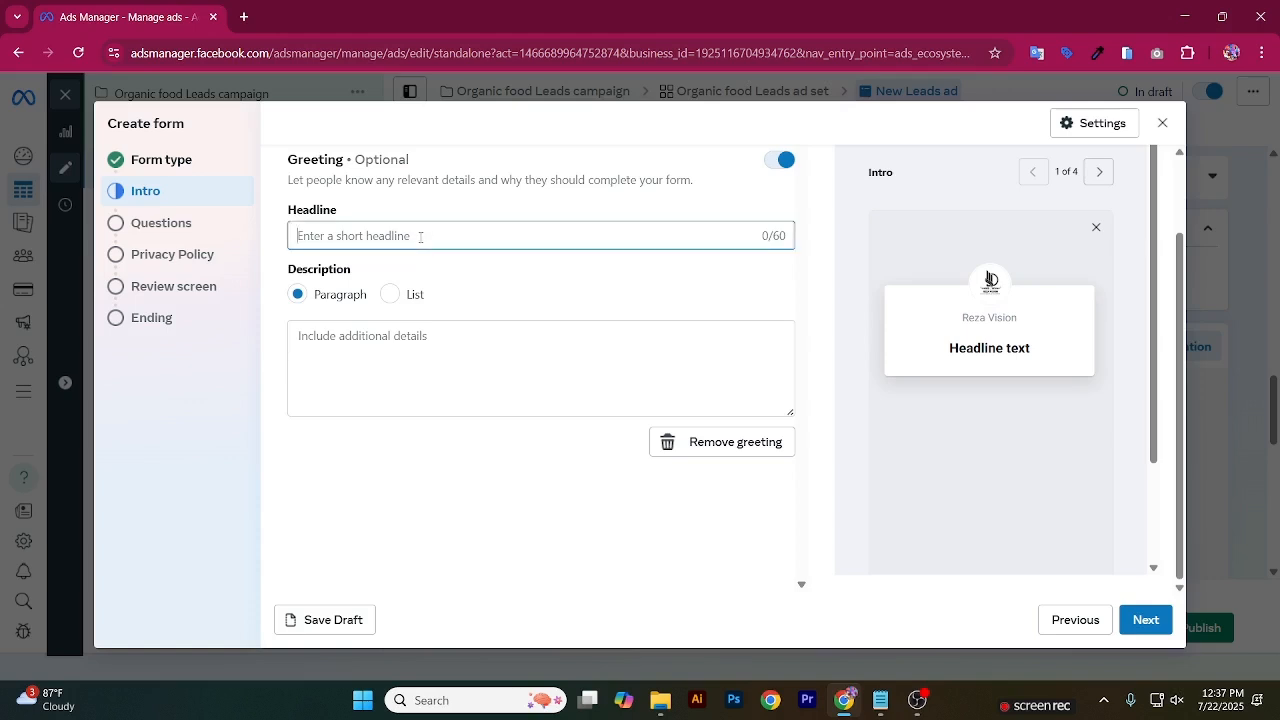
{"action": "type", "text": "Organics"}
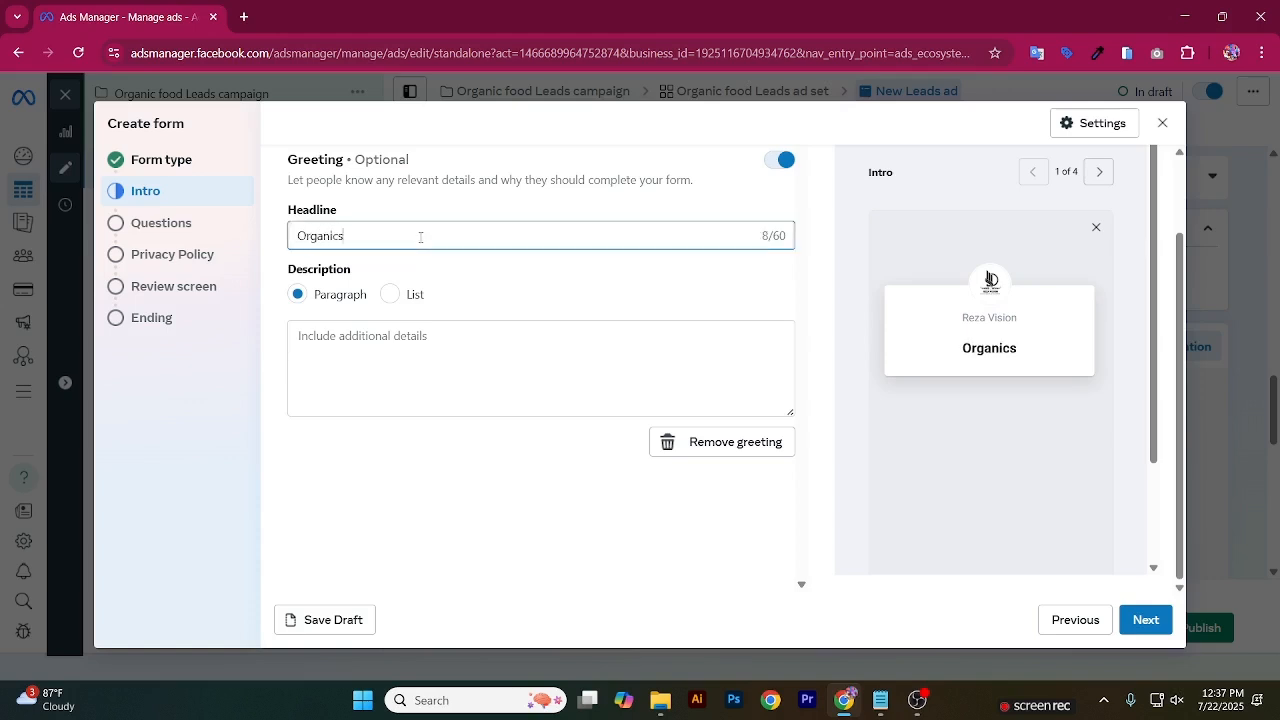
{"action": "key", "text": "BackSpace"}
{"action": "type", "text": "Food Z"}
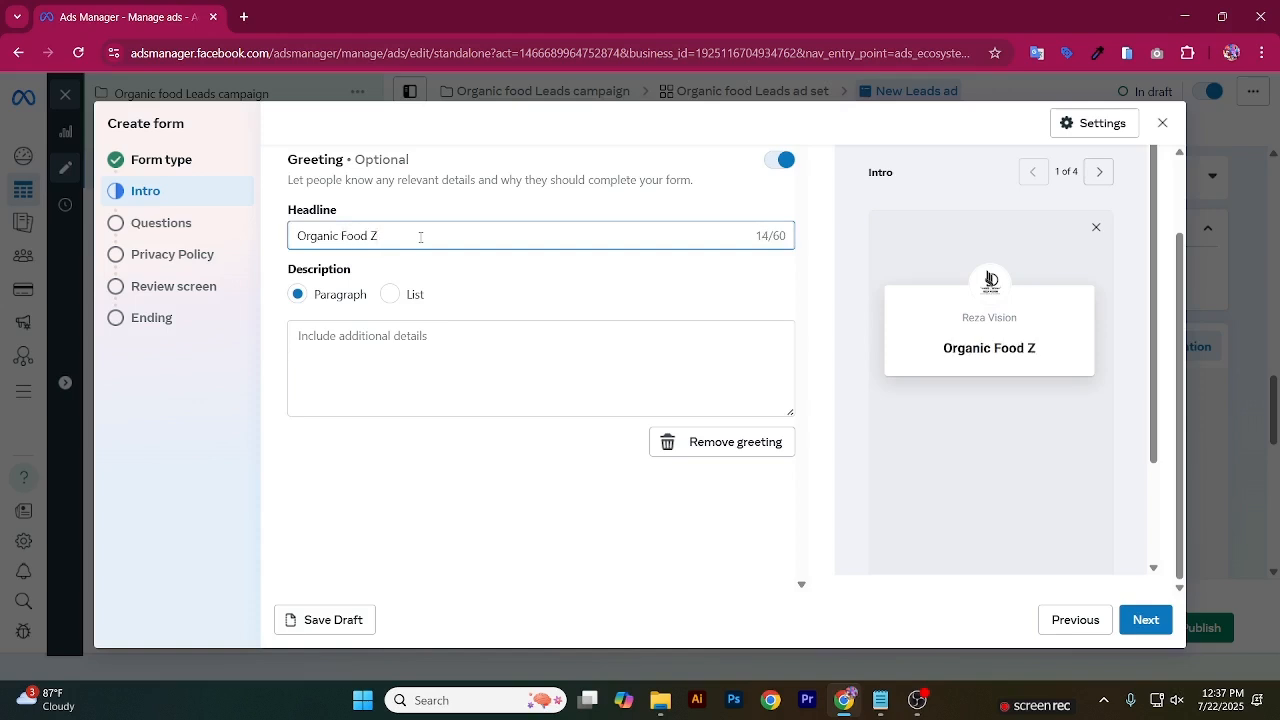
{"action": "key", "text": "BackSpace"}
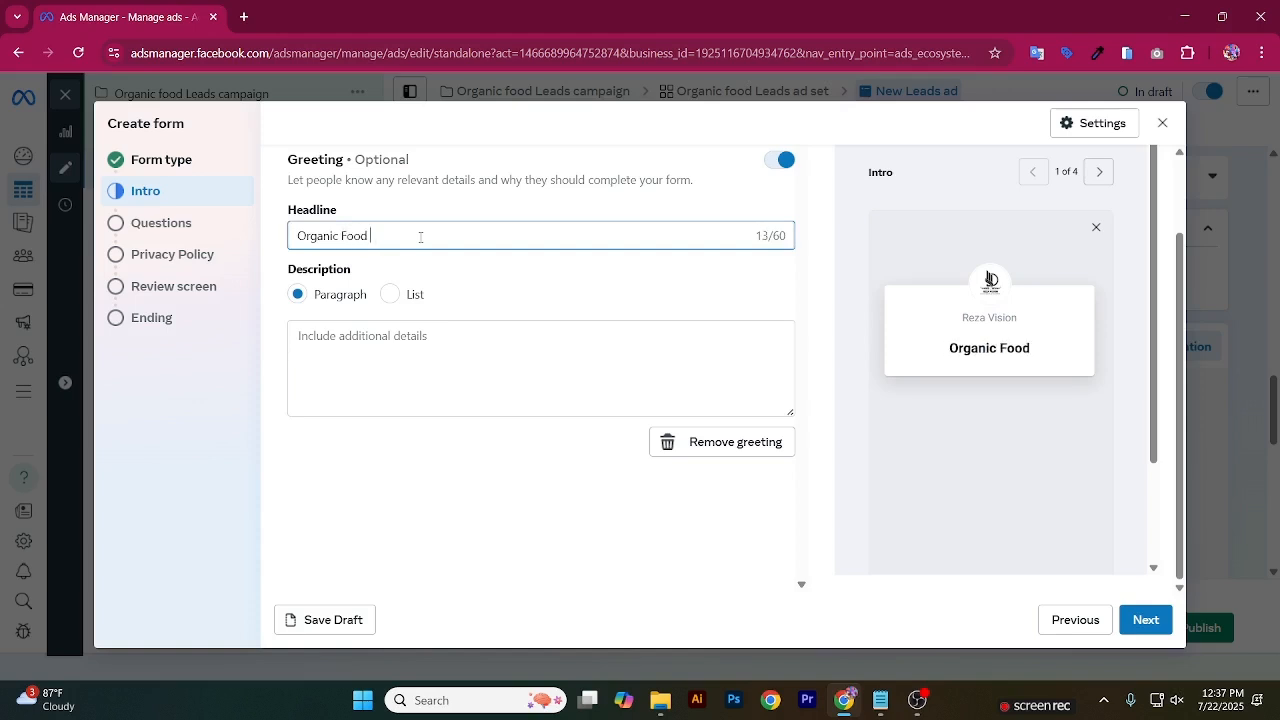
{"action": "type", "text": "Leads"}
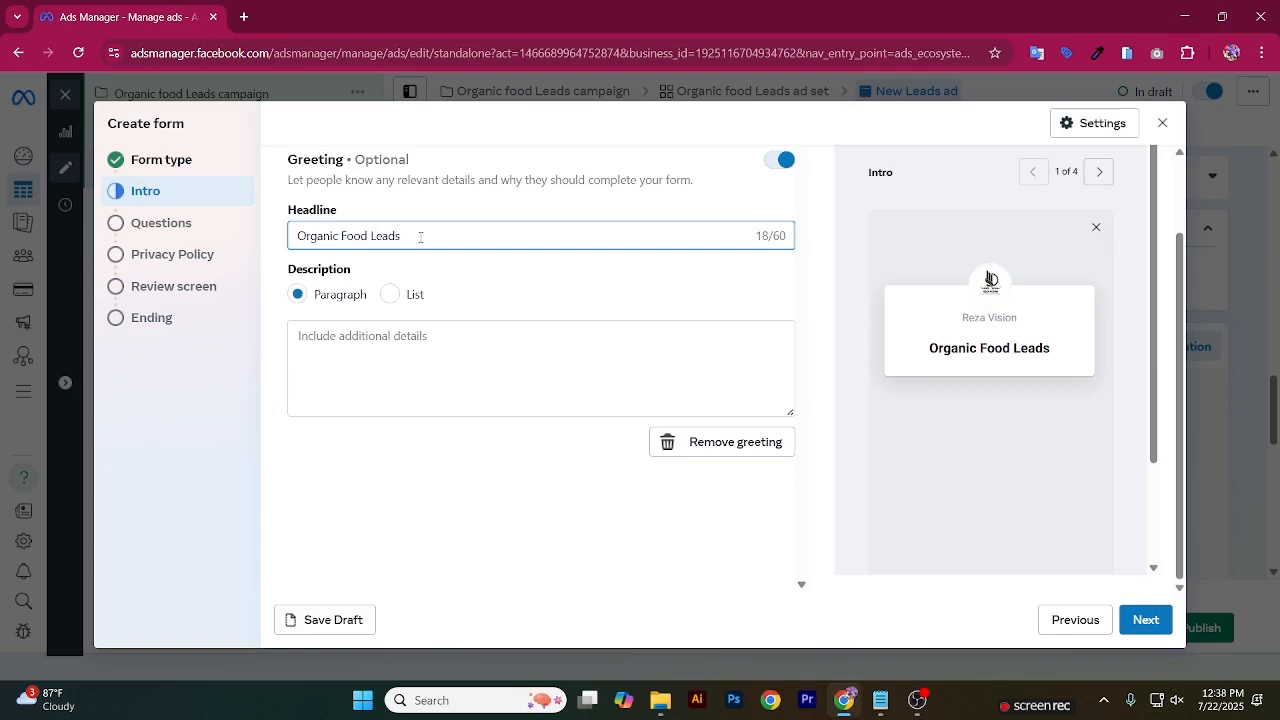
Enter "To get chemical free organic food conact us by filling this form" as the greeting's paragraph description
{"action": "left_click", "coordinate": [450, 357]}
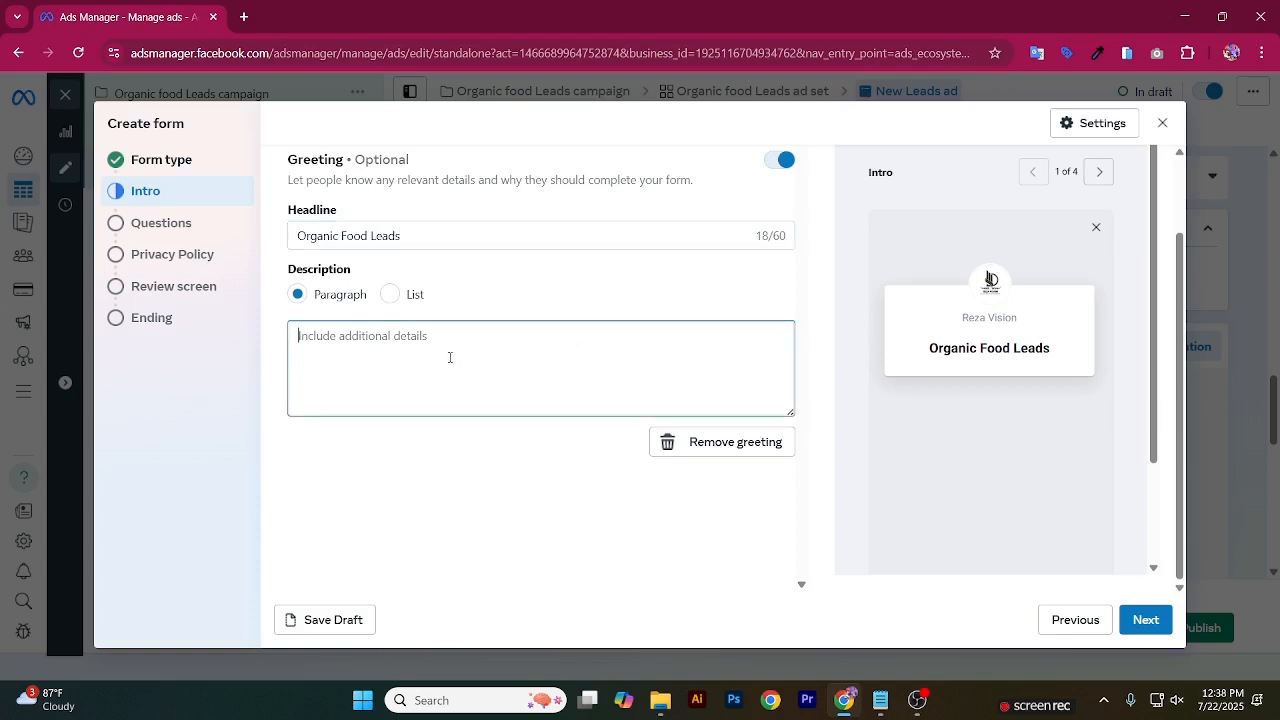
{"action": "type", "text": "To ge"}
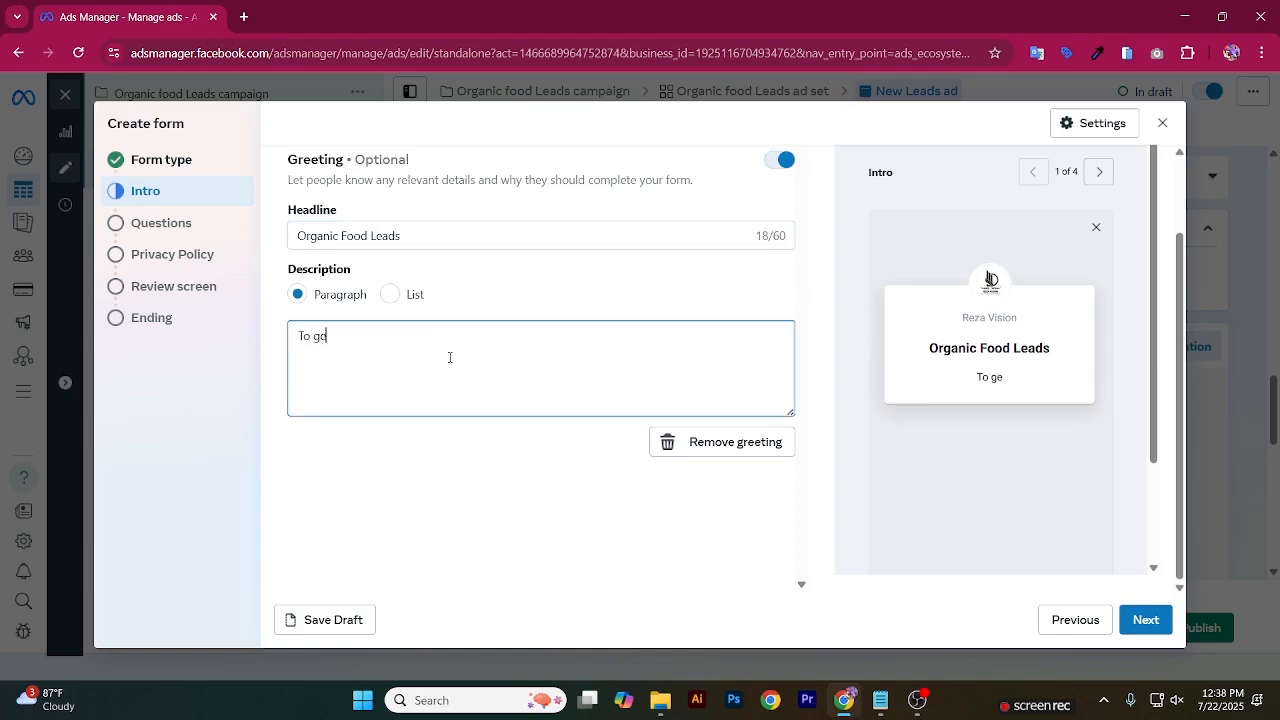
{"action": "type", "text": "t chemical Fre"}
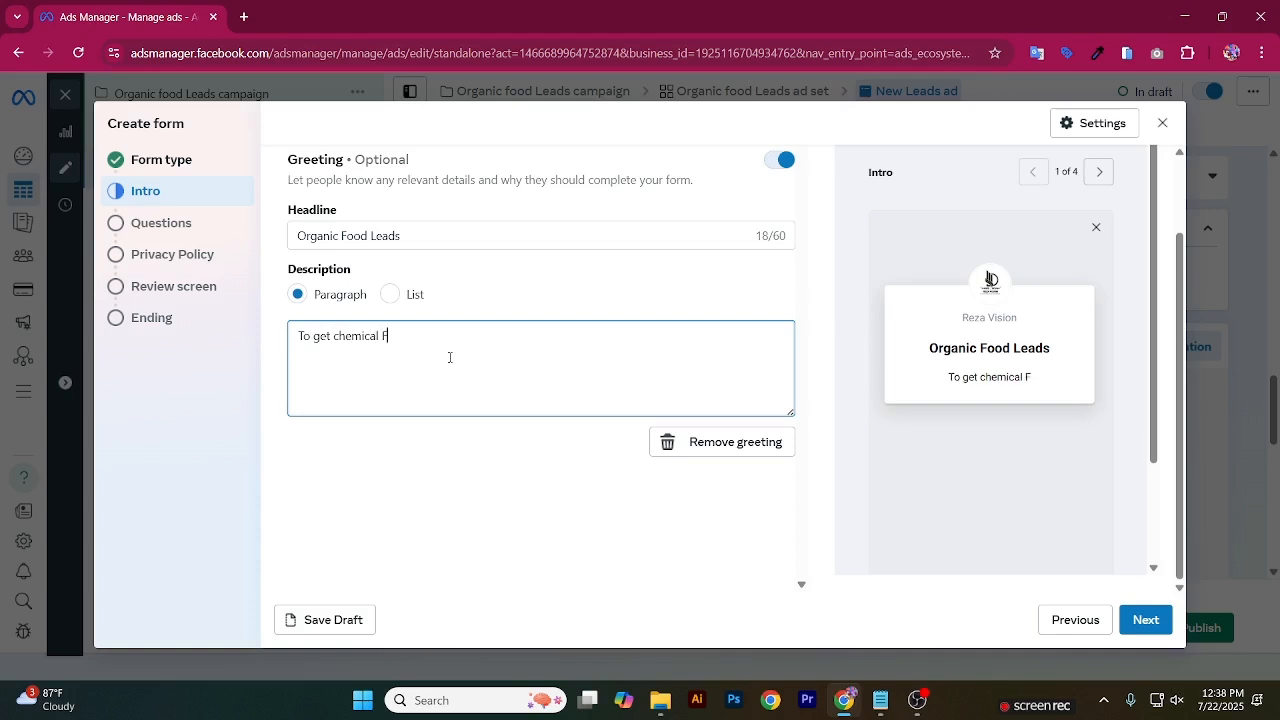
{"action": "key", "text": "BackSpace"}
{"action": "key", "text": "BackSpace"}
{"action": "key", "text": "BackSpace"}
{"action": "type", "text": "free o"}
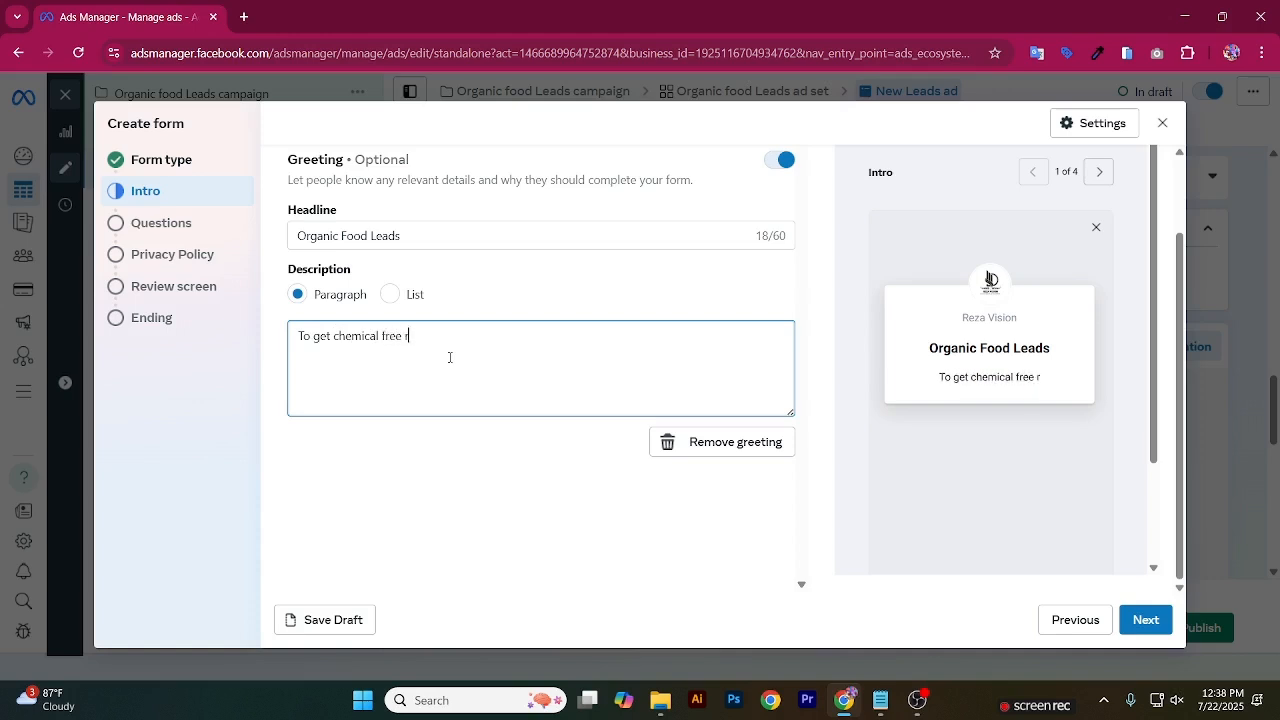
{"action": "type", "text": "rganic "}
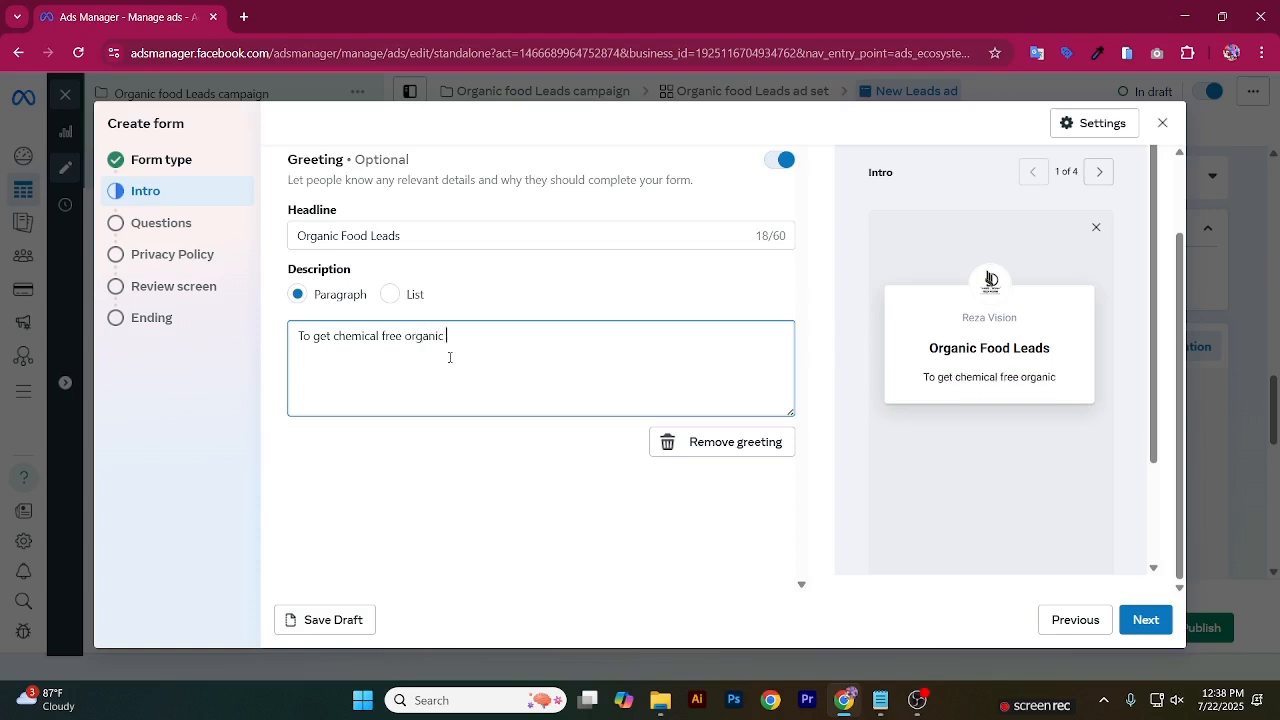
{"action": "type", "text": "food"}
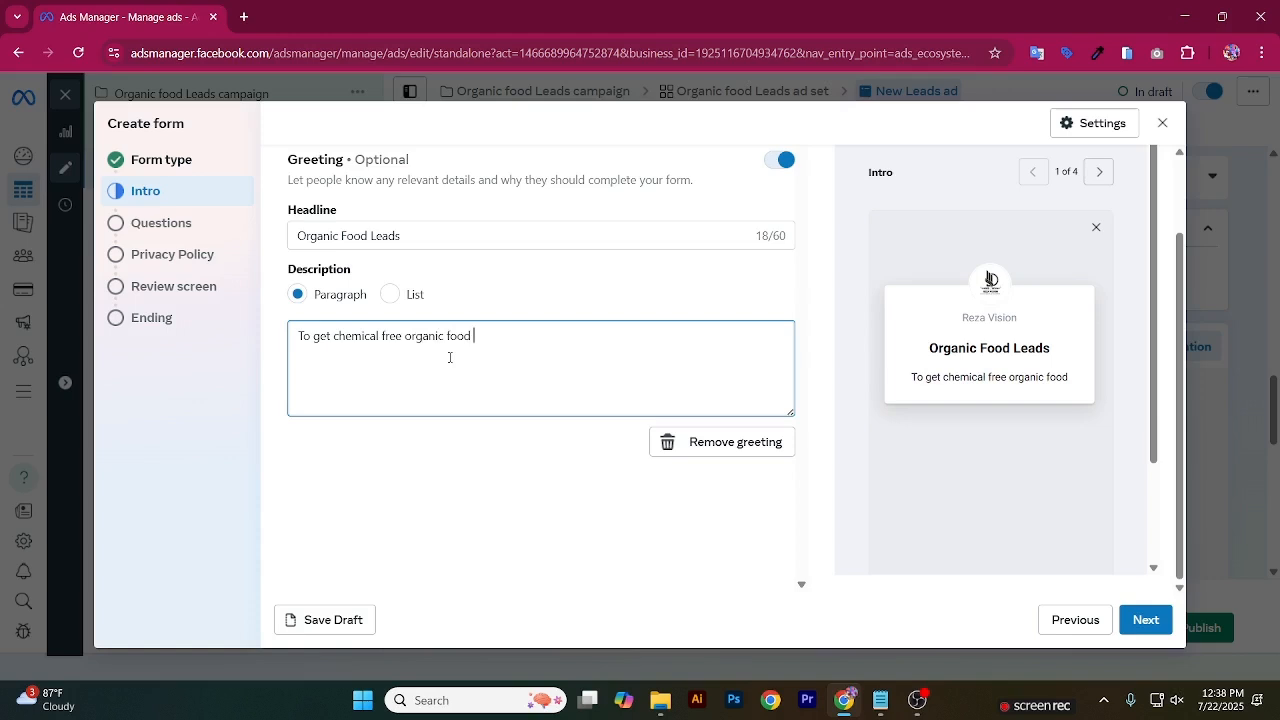
{"action": "type", "text": "conatcs"}
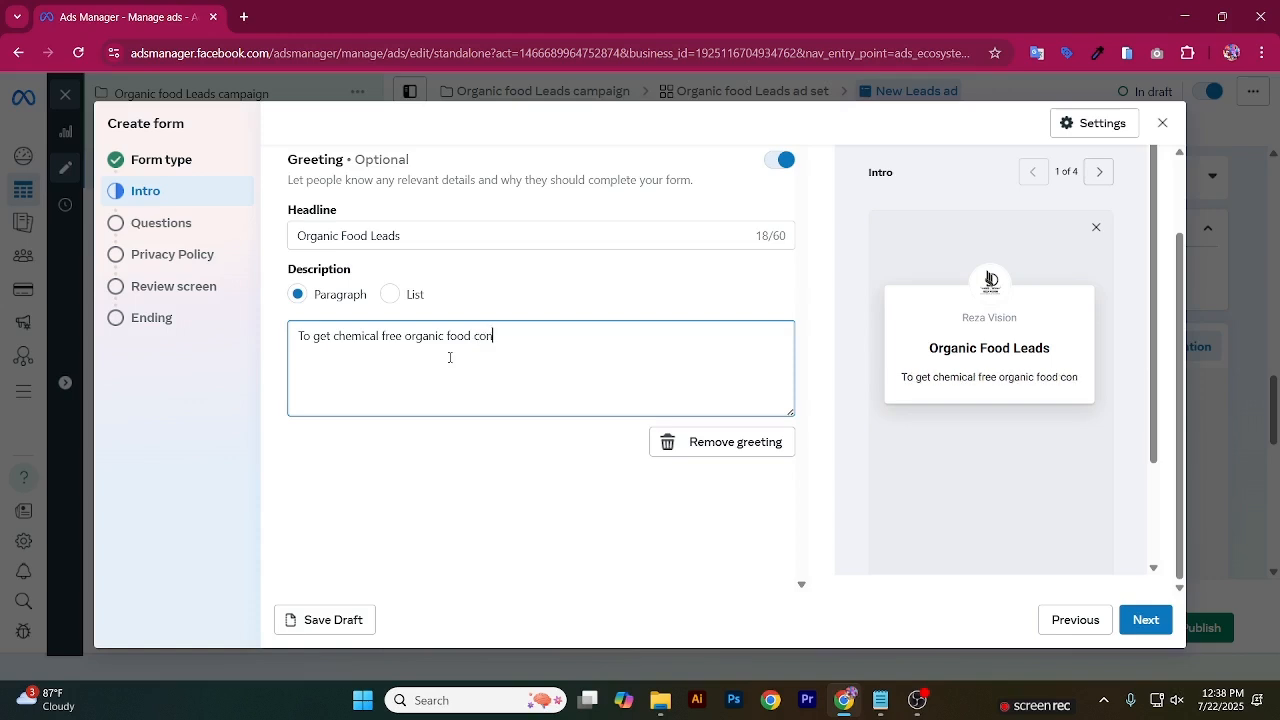
{"action": "key", "text": "BackSpace"}
{"action": "key", "text": "BackSpace"}
{"action": "key", "text": "BackSpace"}
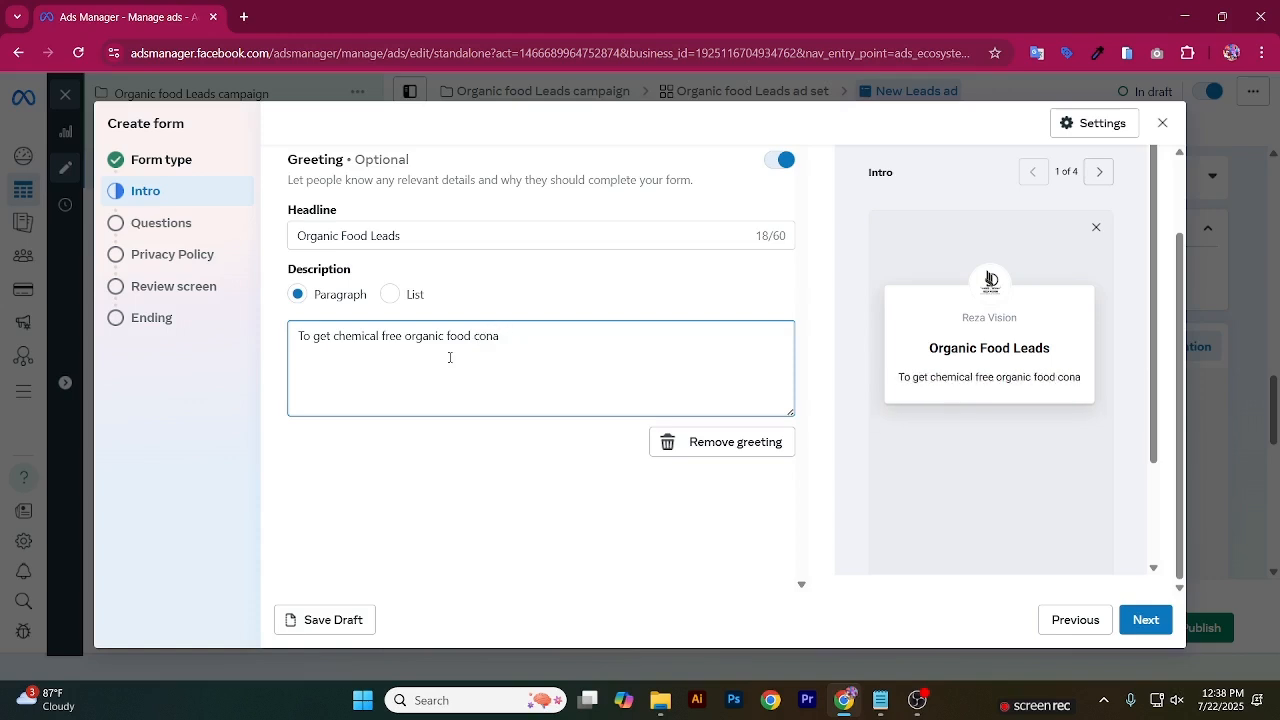
{"action": "type", "text": "cts"}
{"action": "key", "text": "BackSpace"}
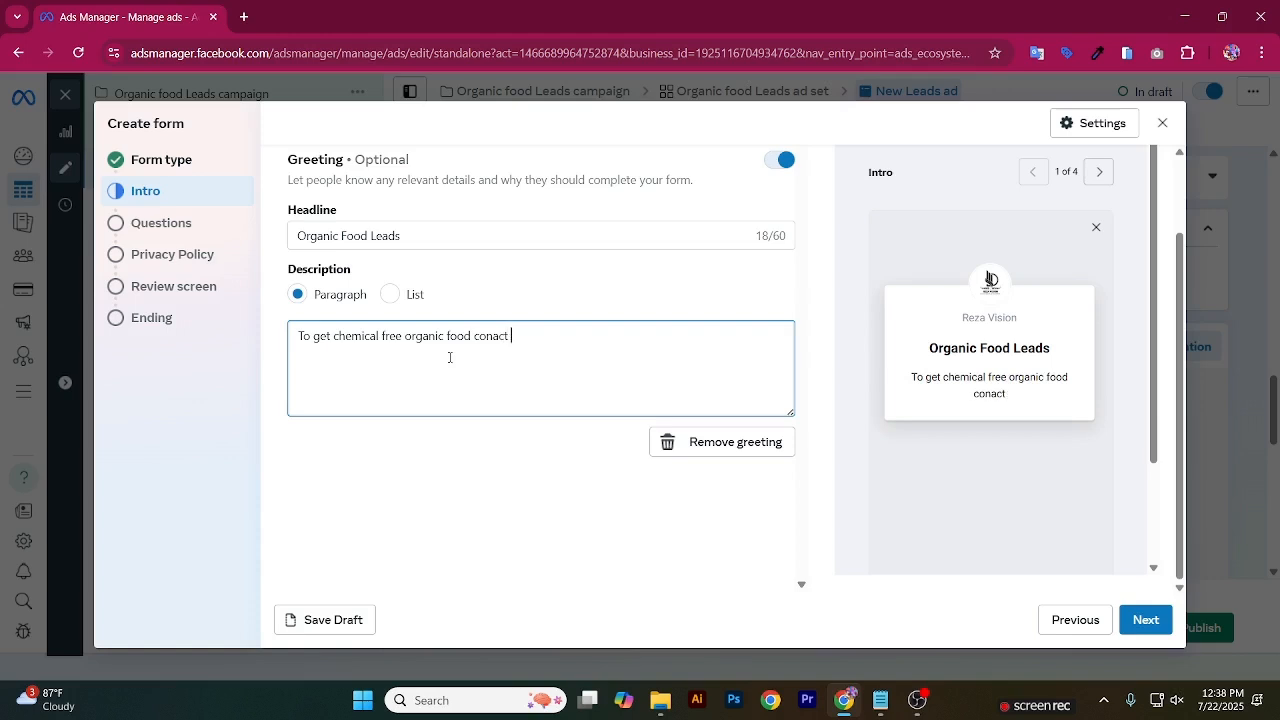
{"action": "type", "text": "us by filling bthjis"}
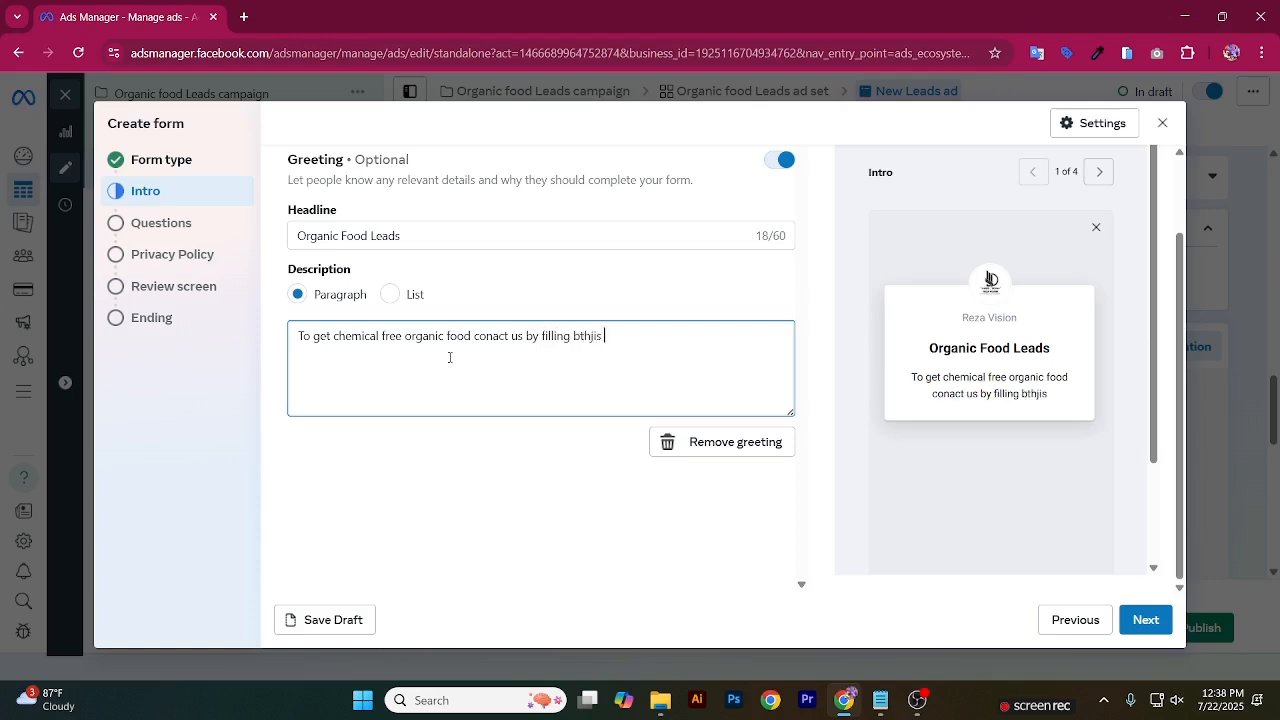
{"action": "key", "text": "BackSpace"}
{"action": "key", "text": "BackSpace"}
{"action": "key", "text": "BackSpace"}
{"action": "key", "text": "BackSpace"}
{"action": "key", "text": "BackSpace"}
{"action": "key", "text": "BackSpace"}
{"action": "type", "text": "t"}
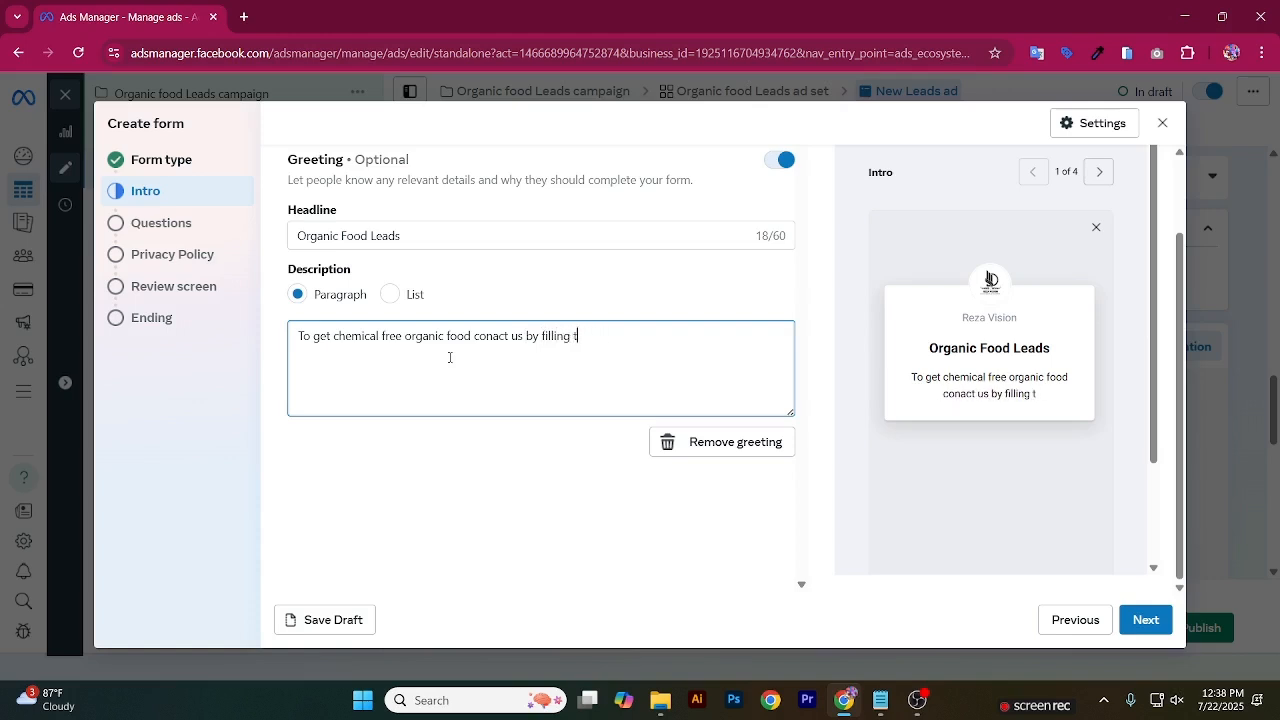
{"action": "type", "text": "his form"}
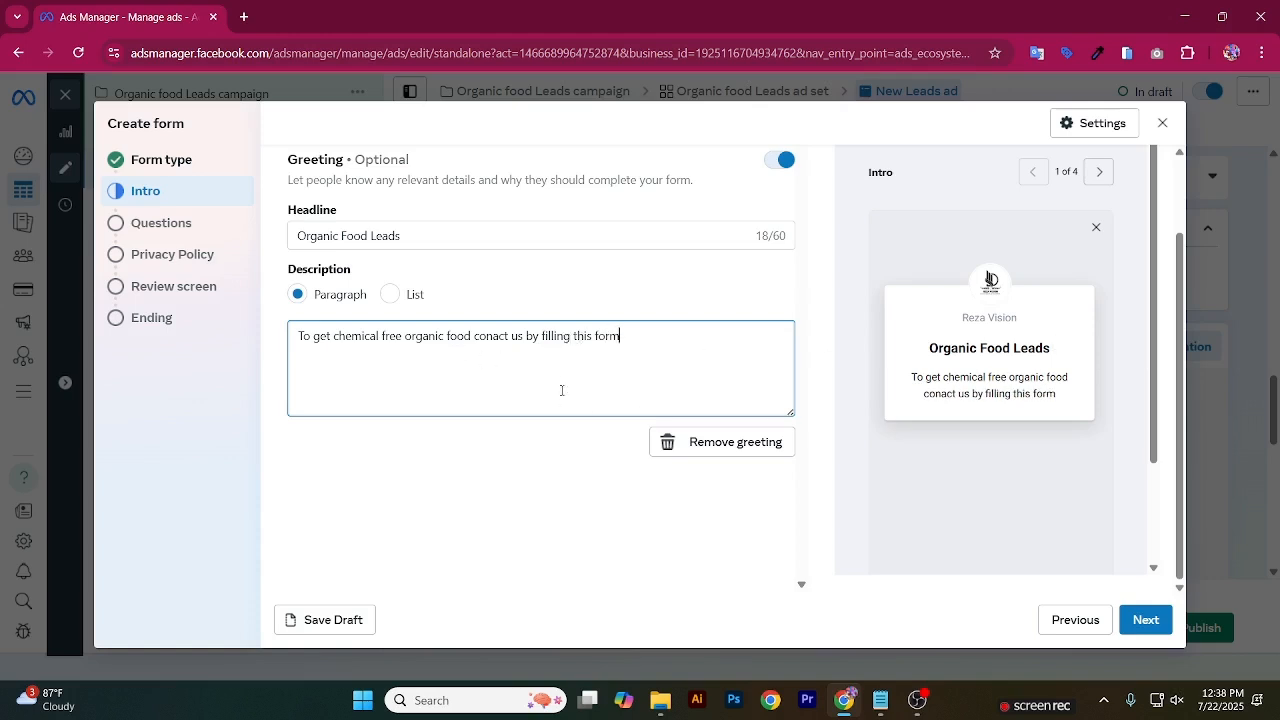
Check the greeting headline and description in the form preview, and continue to the form's Questions
{"action": "left_click_drag", "start_coordinate": [923, 357], "coordinate": [1068, 347]}
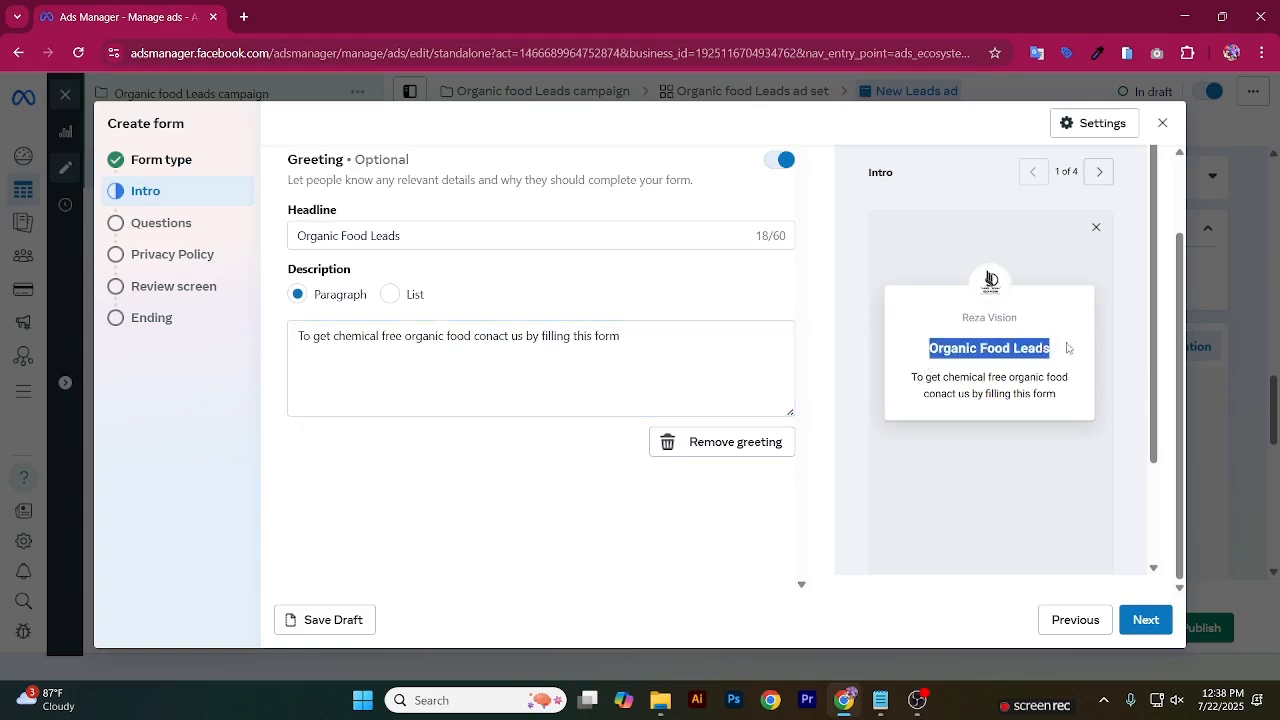
{"action": "left_click_drag", "start_coordinate": [1066, 405], "coordinate": [900, 389]}
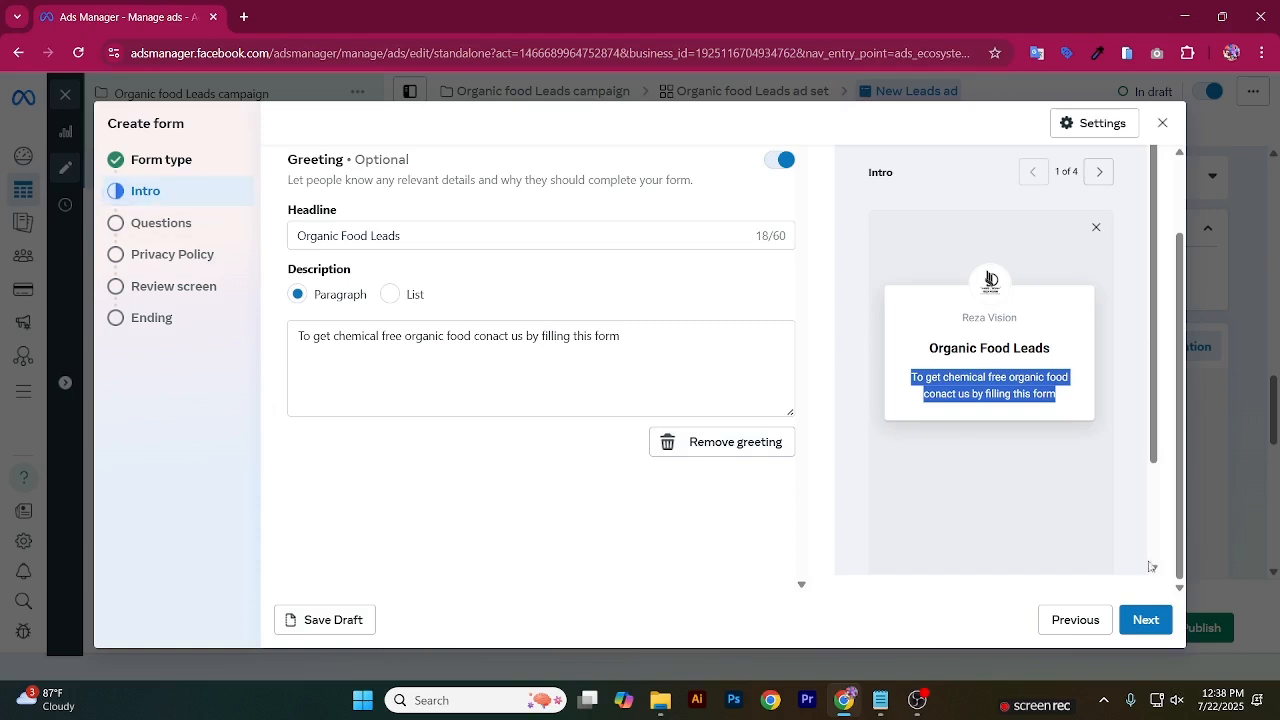
{"action": "left_click", "coordinate": [1146, 620]}
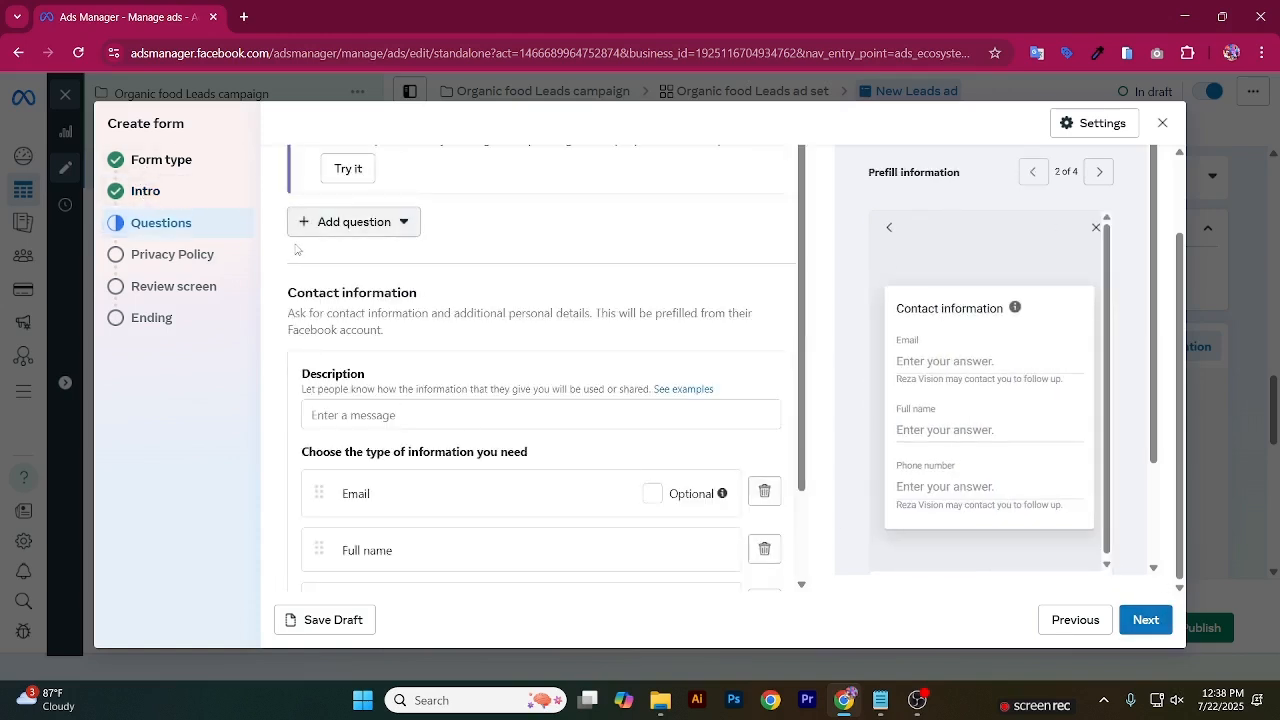
{"action": "scroll", "coordinate": [345, 384], "scroll_direction": "down", "scroll_amount": 1}
{"action": "scroll", "coordinate": [345, 384], "scroll_direction": "up", "scroll_amount": 1}
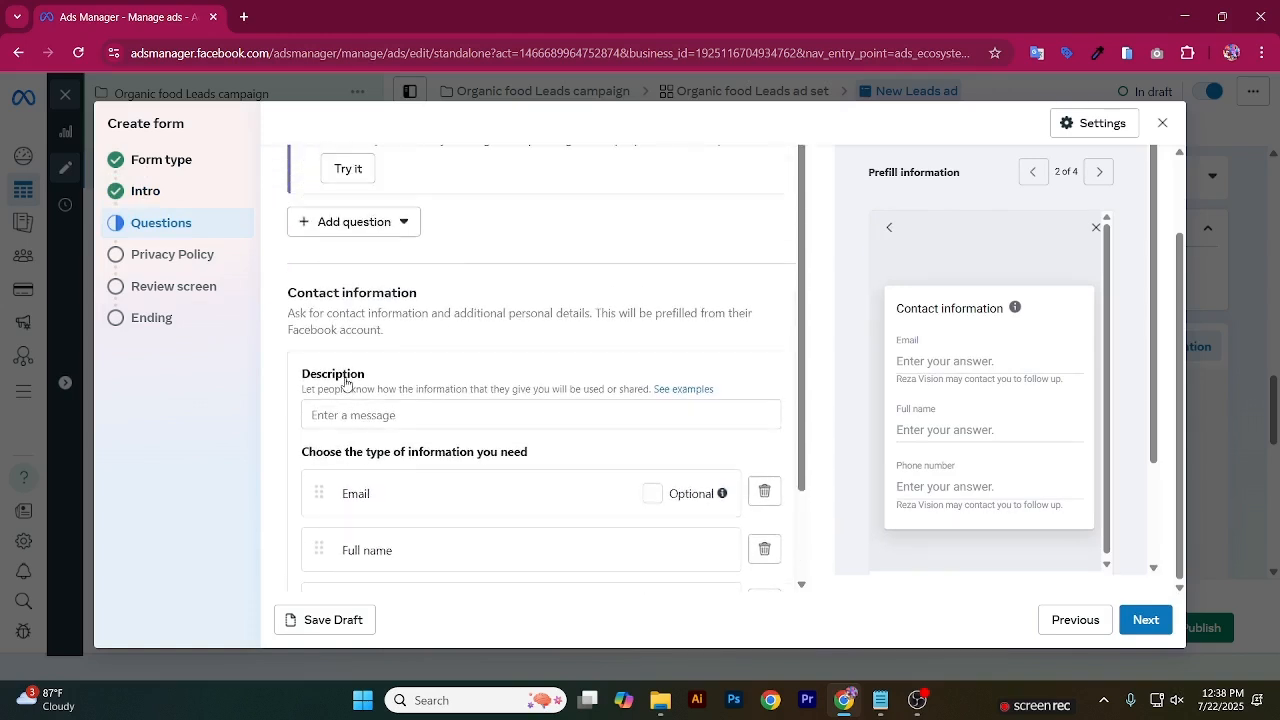
{"action": "left_click", "coordinate": [392, 420]}
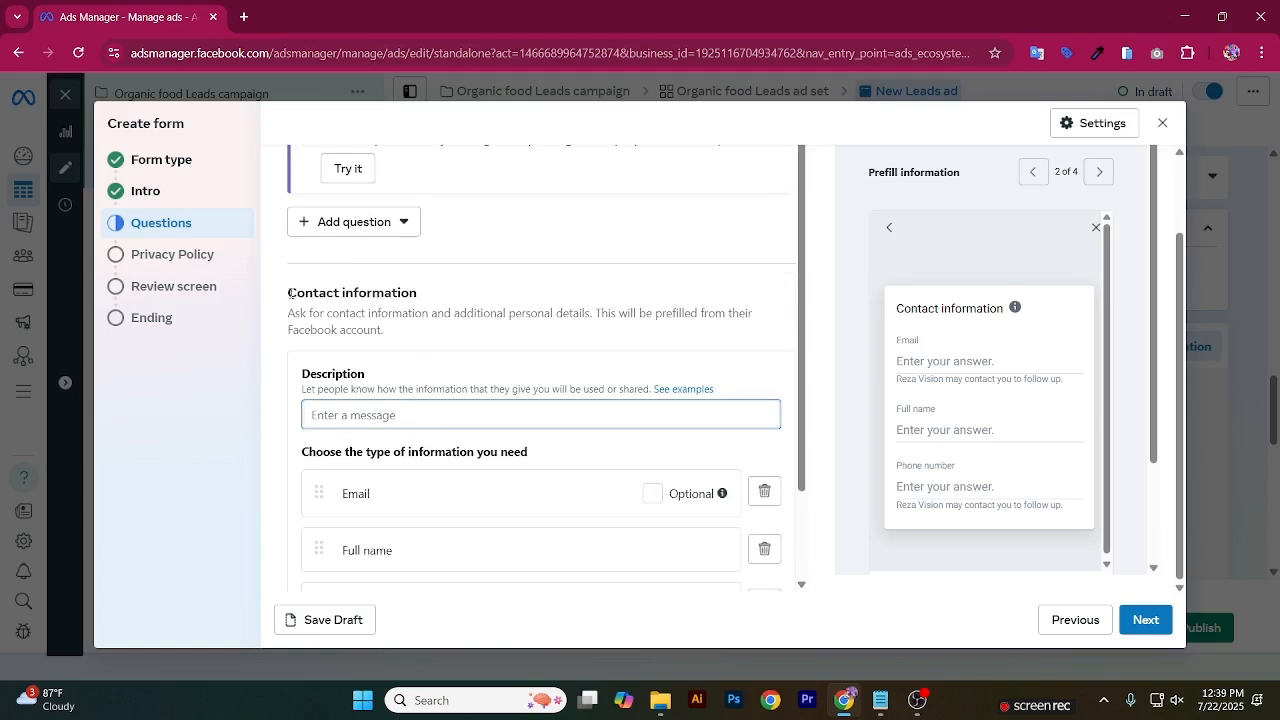
{"action": "left_click_drag", "start_coordinate": [289, 293], "coordinate": [433, 296]}
{"action": "scroll", "coordinate": [433, 296], "scroll_direction": "up", "scroll_amount": 1}
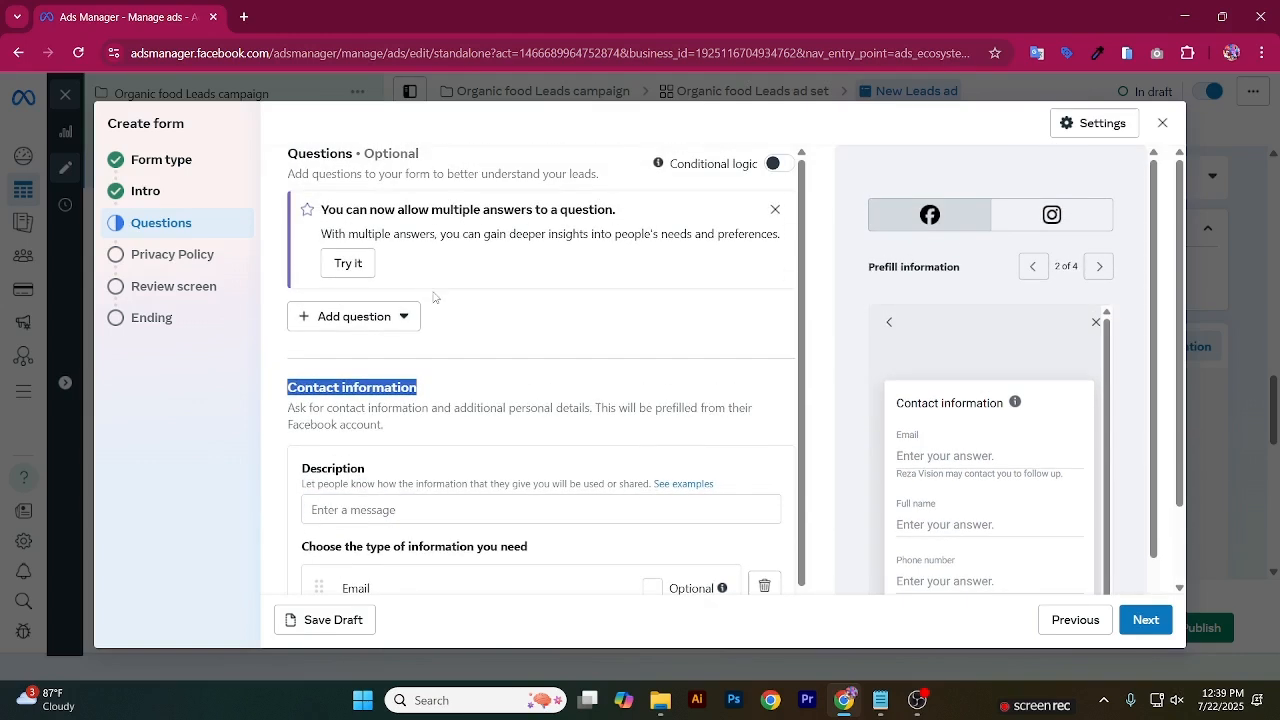
{"action": "left_click", "coordinate": [406, 317]}
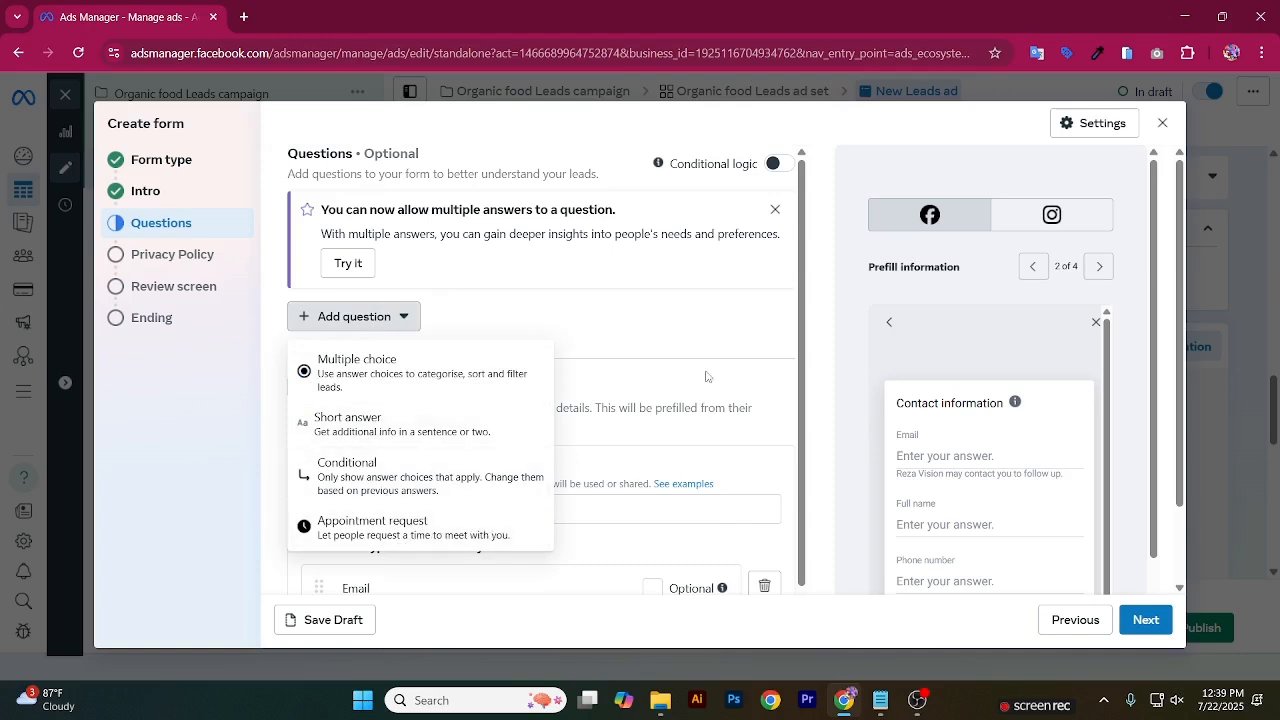
{"action": "left_click", "coordinate": [352, 426]}
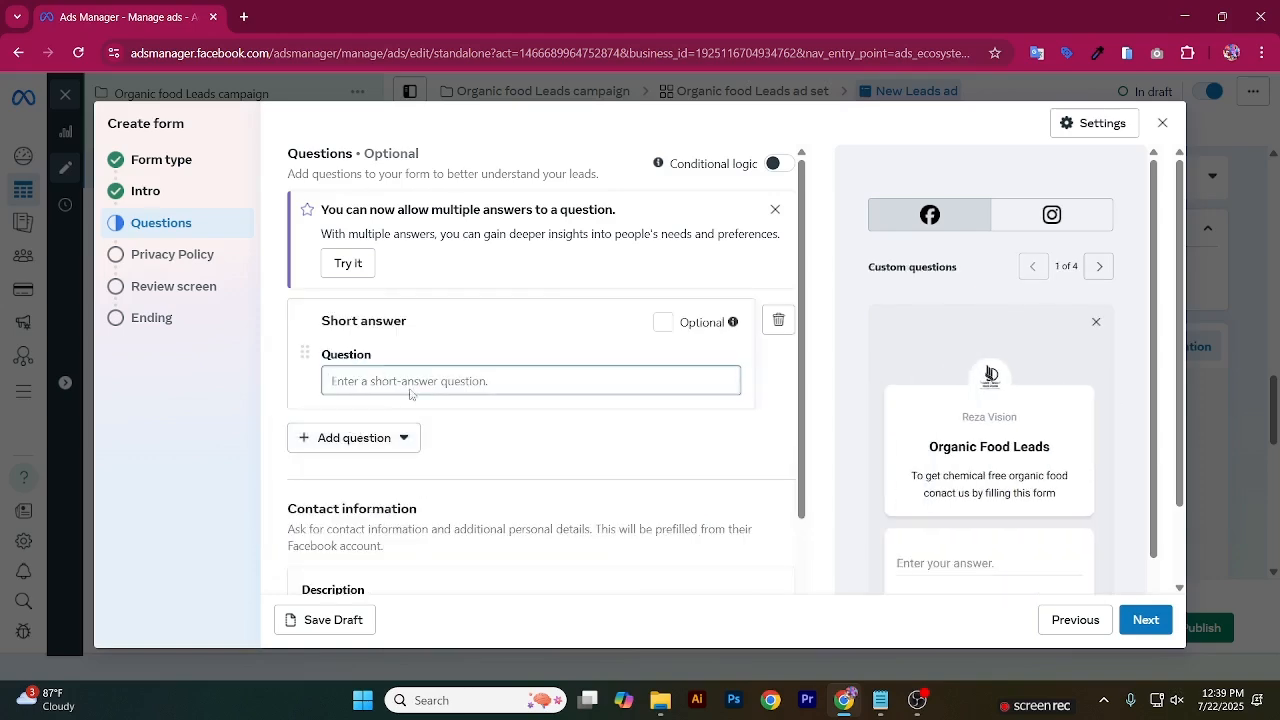
{"action": "scroll", "coordinate": [411, 394], "scroll_direction": "down", "scroll_amount": 2}
{"action": "scroll", "coordinate": [410, 405], "scroll_direction": "up", "scroll_amount": 2}
{"action": "left_click", "coordinate": [778, 320]}
Remove the Email field from the form's contact information and add it back from the Contact fields category
{"action": "scroll", "coordinate": [430, 398], "scroll_direction": "down", "scroll_amount": 1}
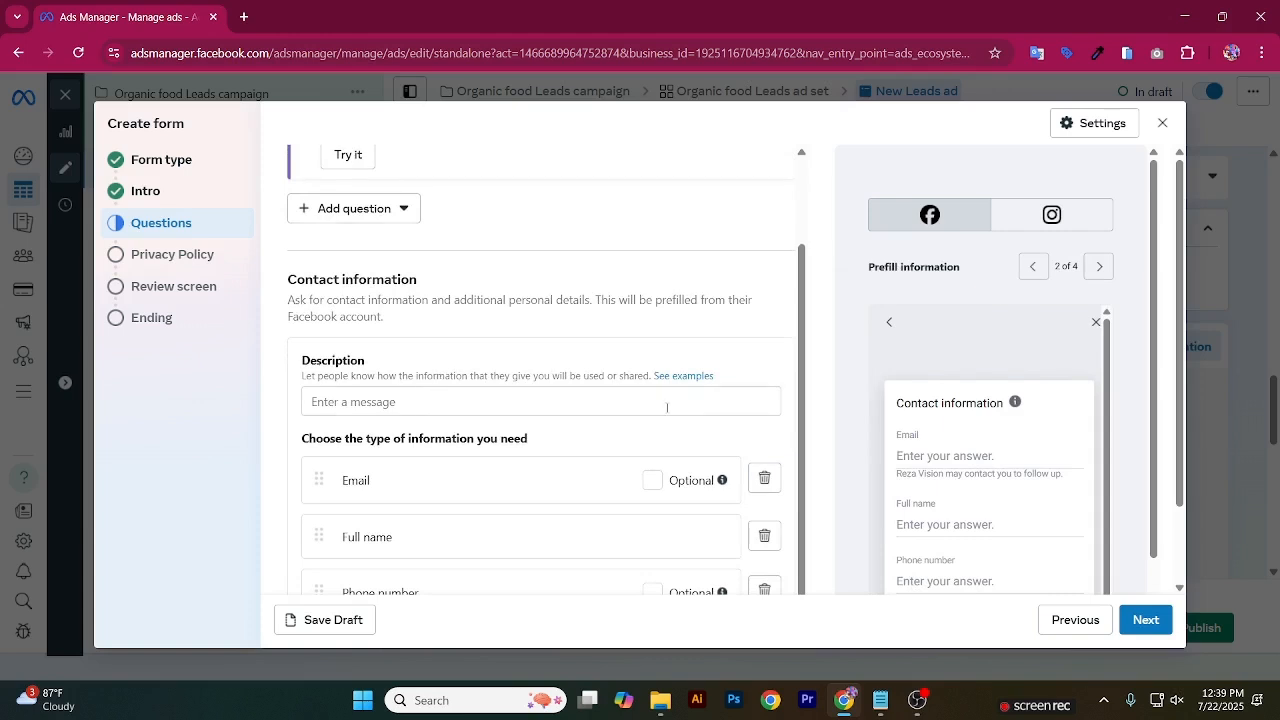
{"action": "left_click_drag", "start_coordinate": [1153, 428], "coordinate": [1153, 508]}
{"action": "left_click_drag", "start_coordinate": [1181, 458], "coordinate": [1165, 569]}
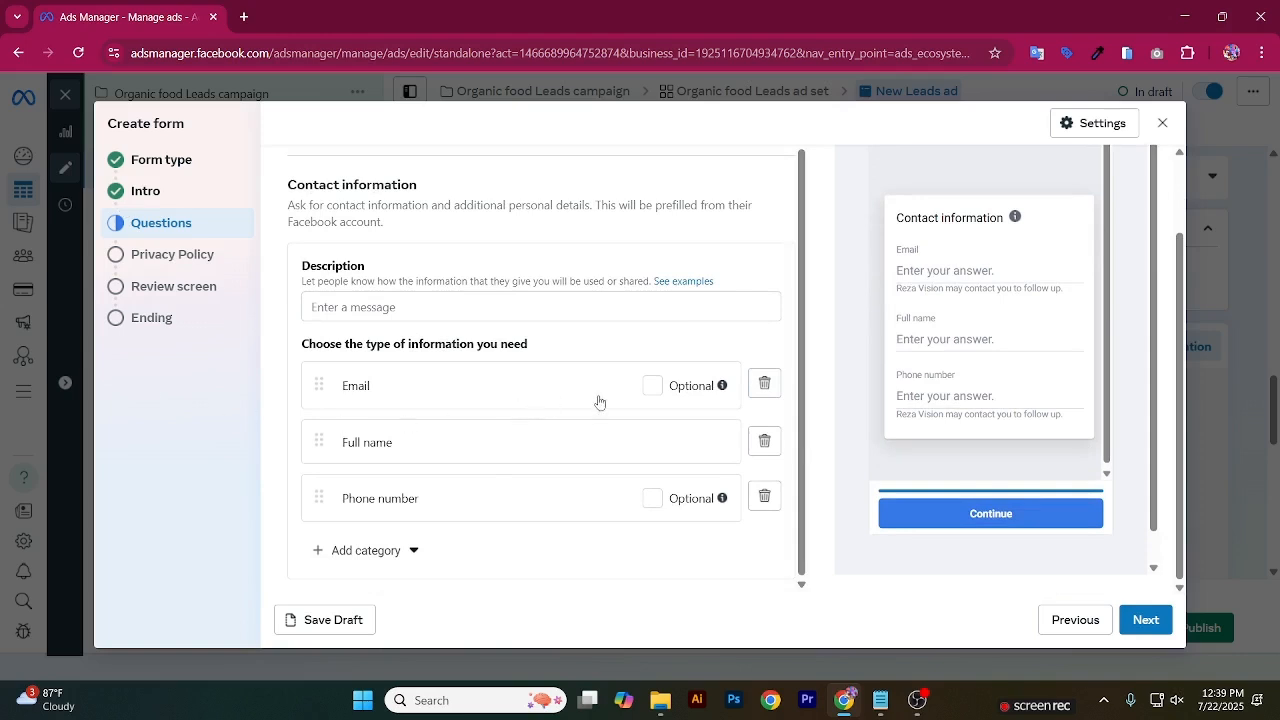
{"action": "left_click", "coordinate": [658, 393]}
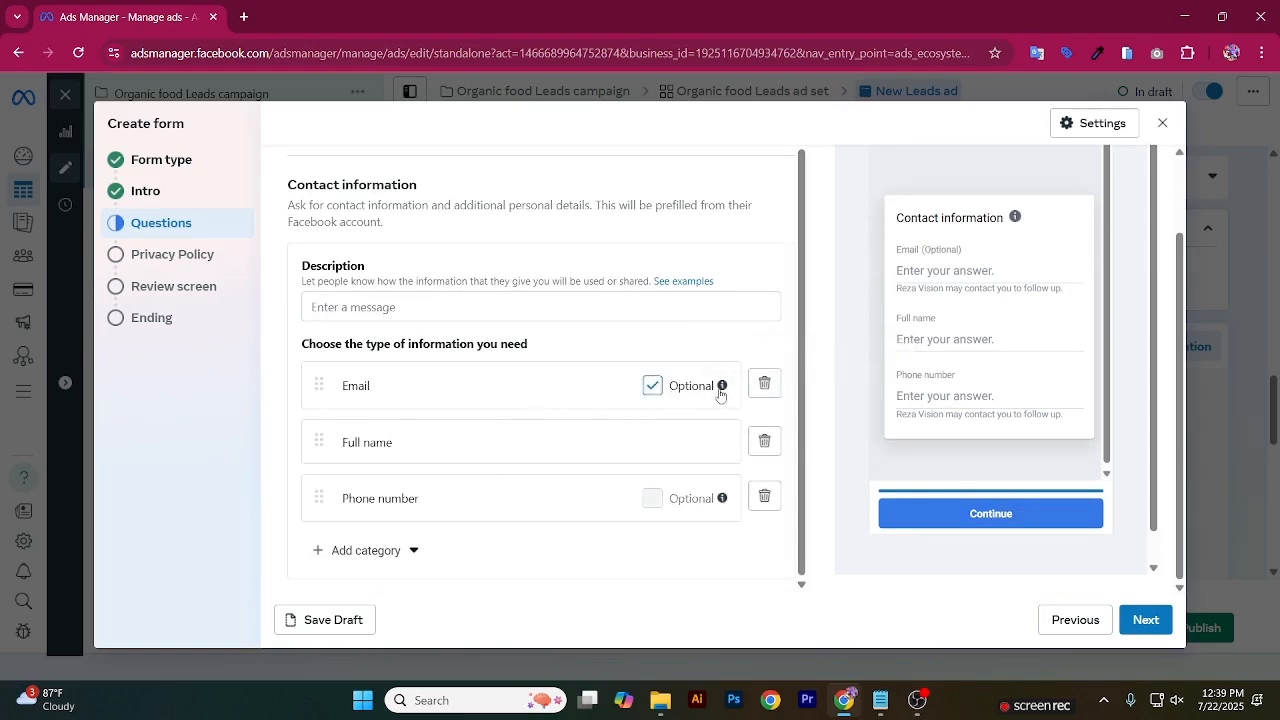
{"action": "left_click", "coordinate": [764, 383]}
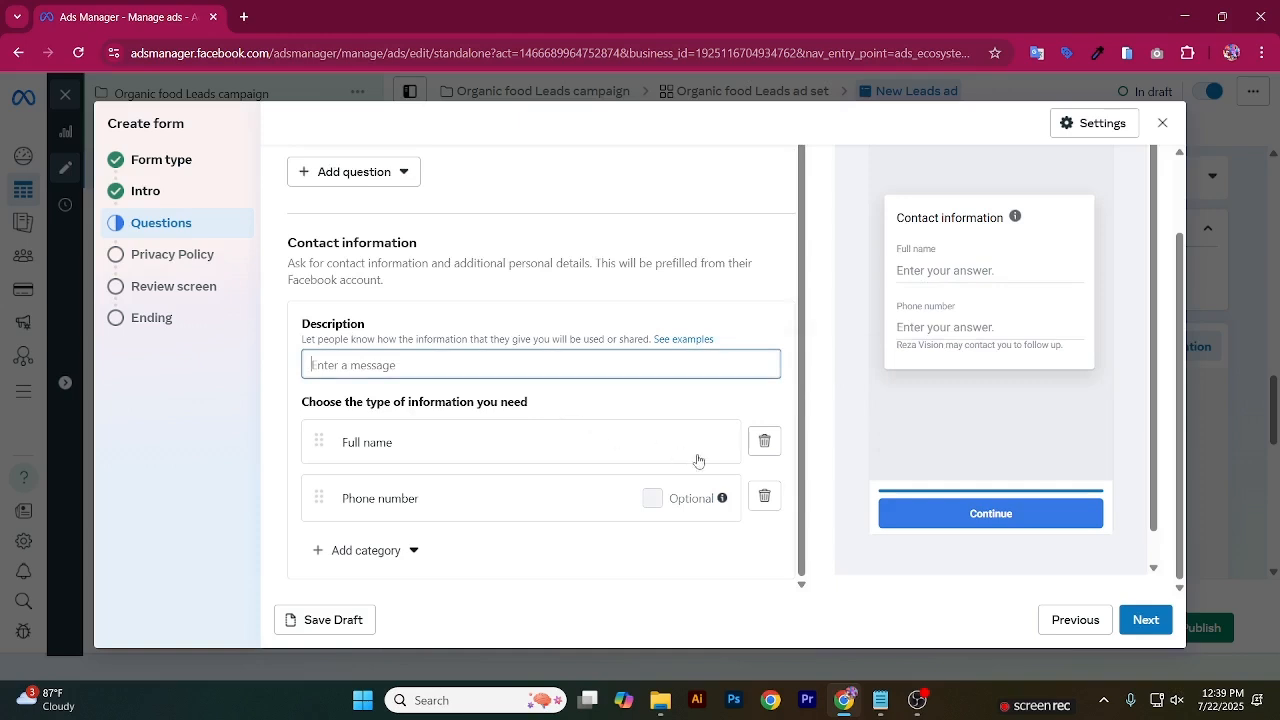
{"action": "left_click", "coordinate": [764, 495]}
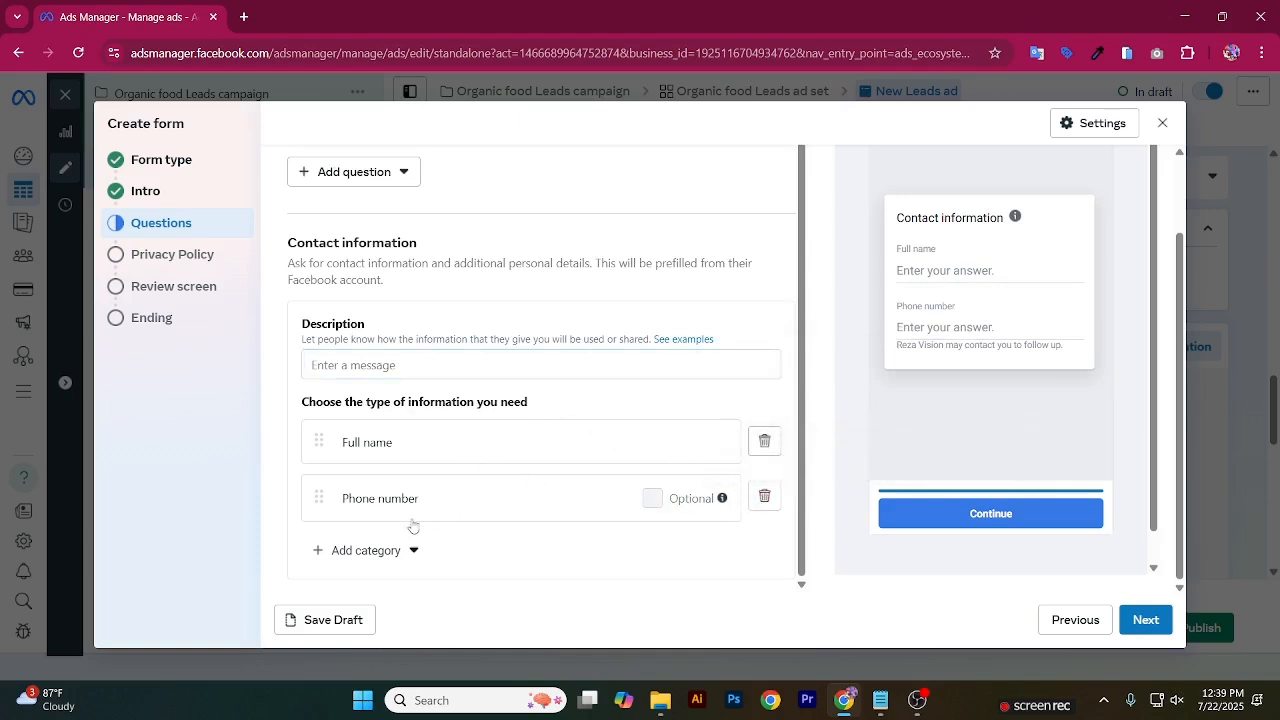
{"action": "left_click", "coordinate": [412, 550]}
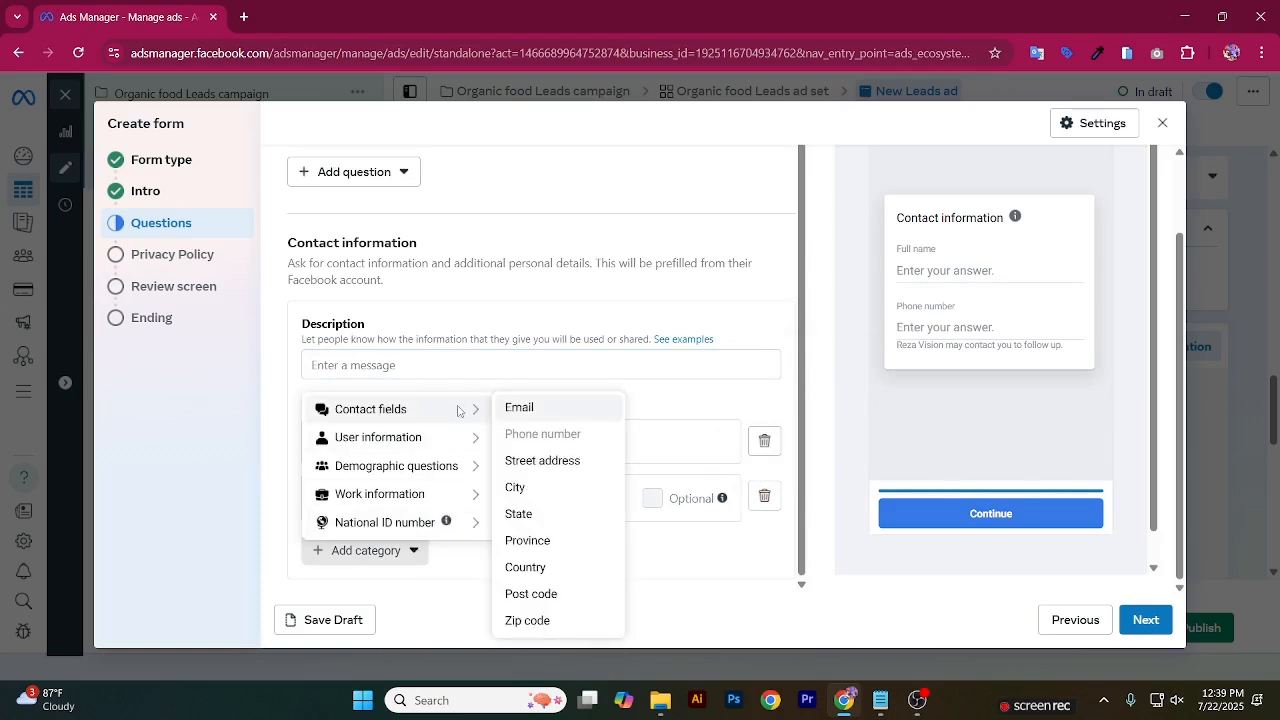
{"action": "left_click", "coordinate": [512, 410]}
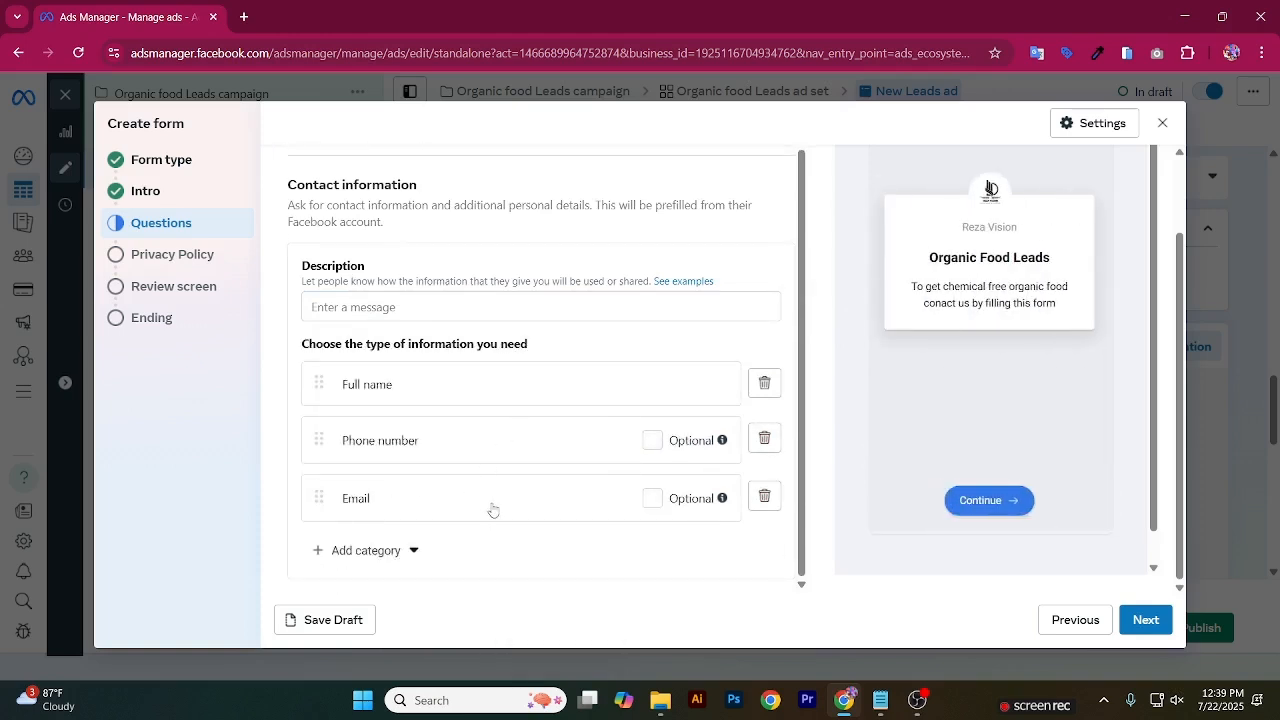
Add a Date of birth field from the Demographic questions category to the form's contact information
{"action": "left_click", "coordinate": [414, 553]}
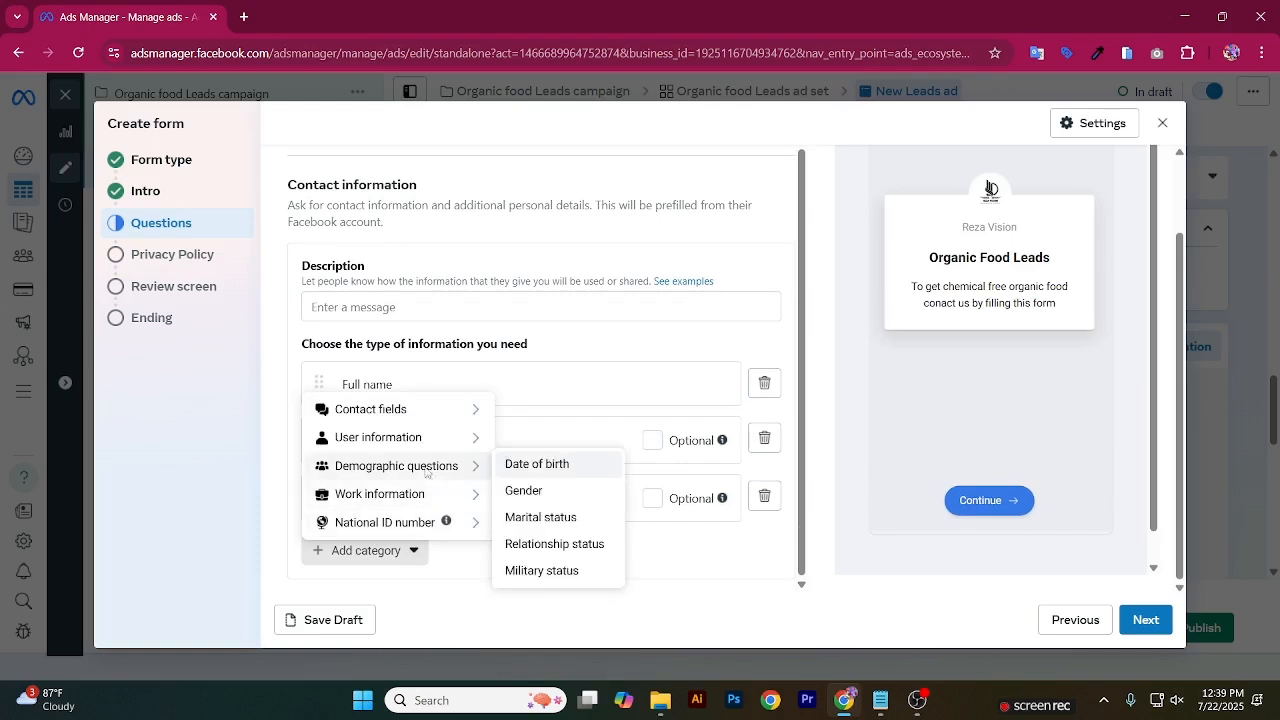
{"action": "mouse_move", "coordinate": [436, 445]}
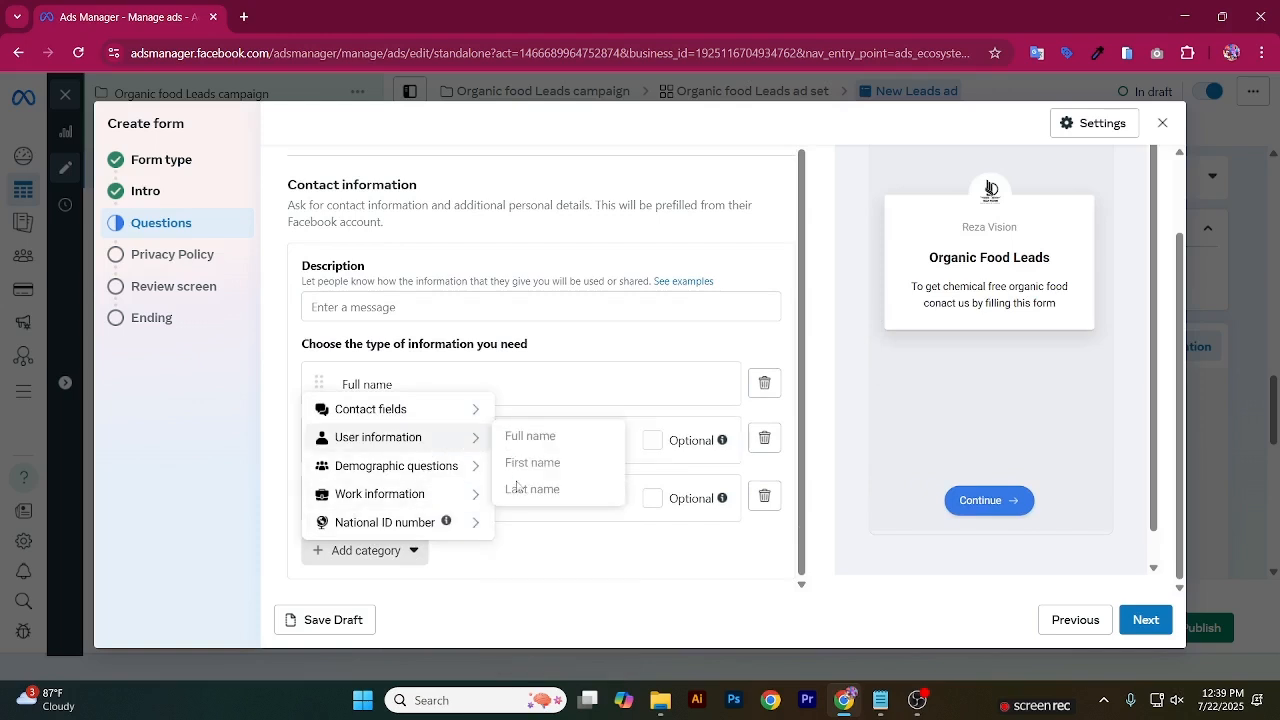
{"action": "mouse_move", "coordinate": [477, 472]}
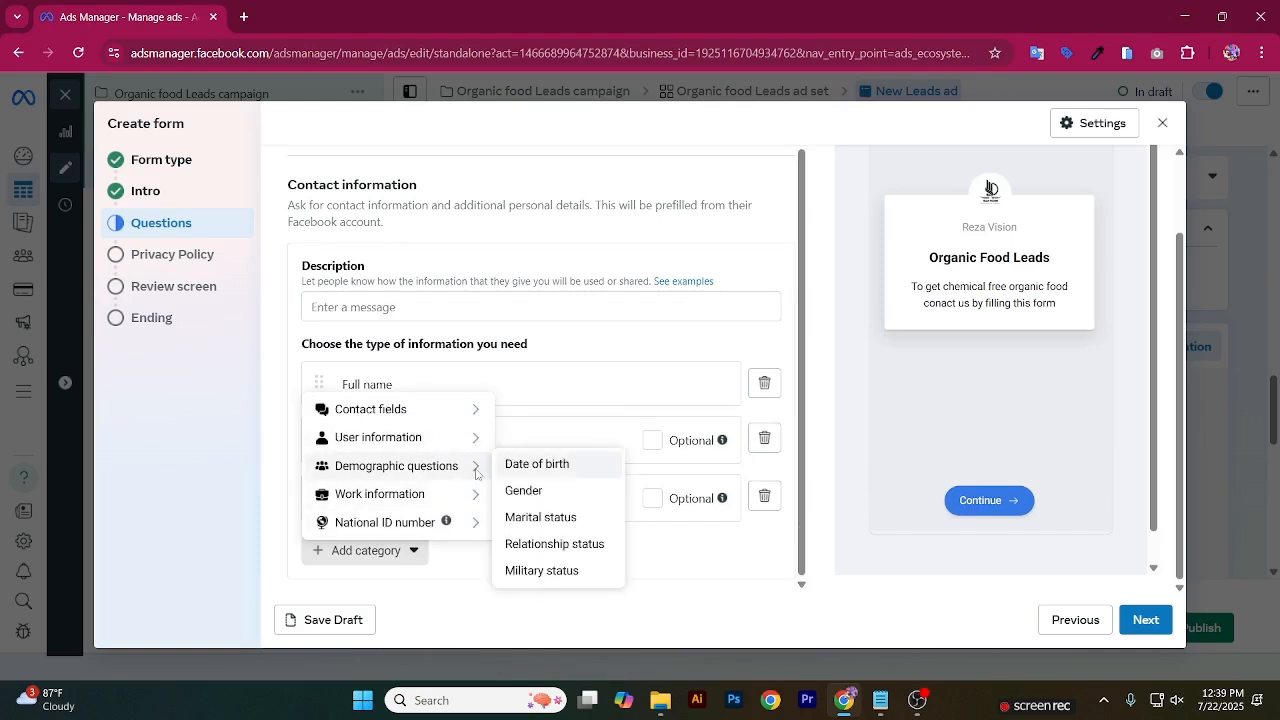
{"action": "left_click", "coordinate": [536, 465]}
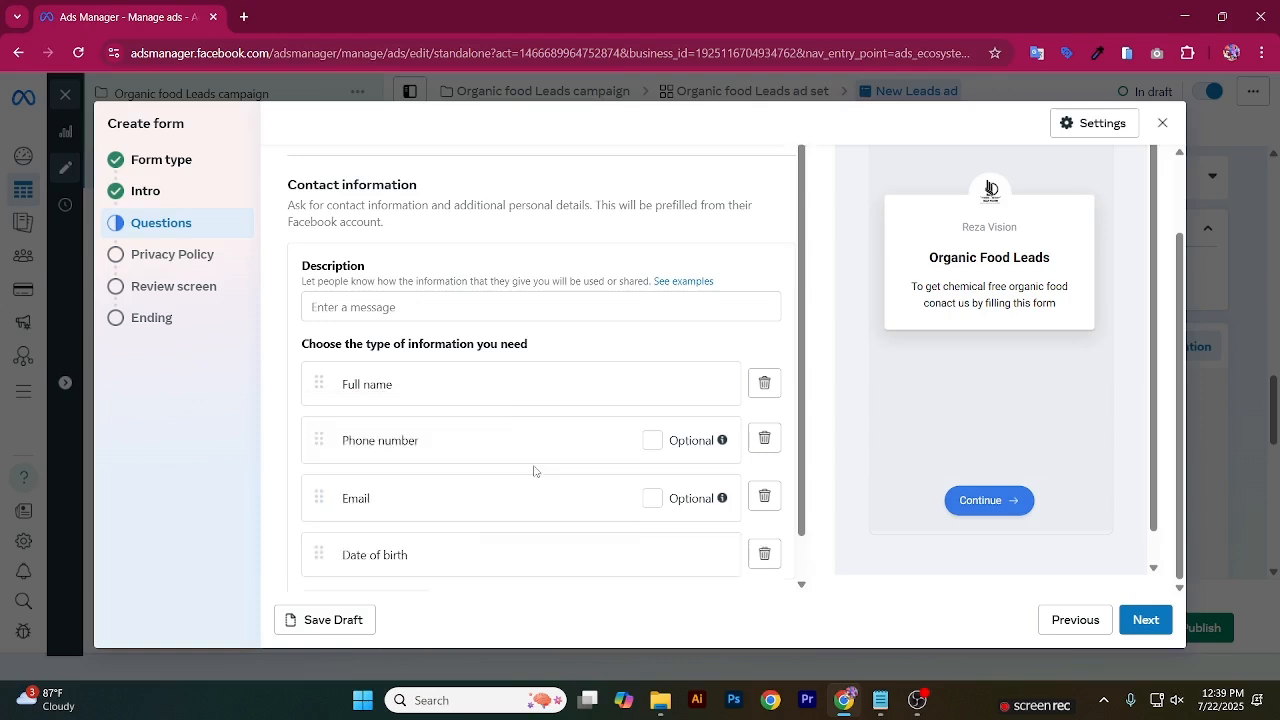
{"action": "scroll", "coordinate": [400, 534], "scroll_direction": "down", "scroll_amount": 1}
{"action": "left_click", "coordinate": [415, 557]}
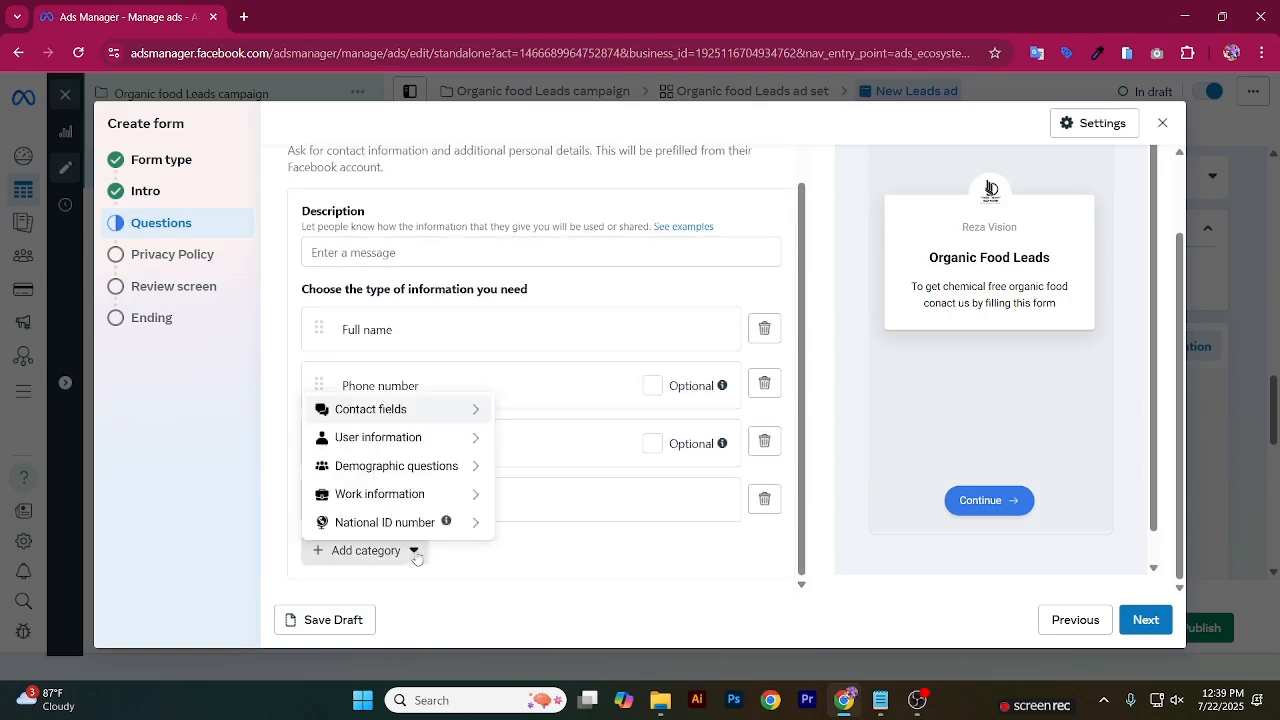
{"action": "mouse_move", "coordinate": [458, 476]}
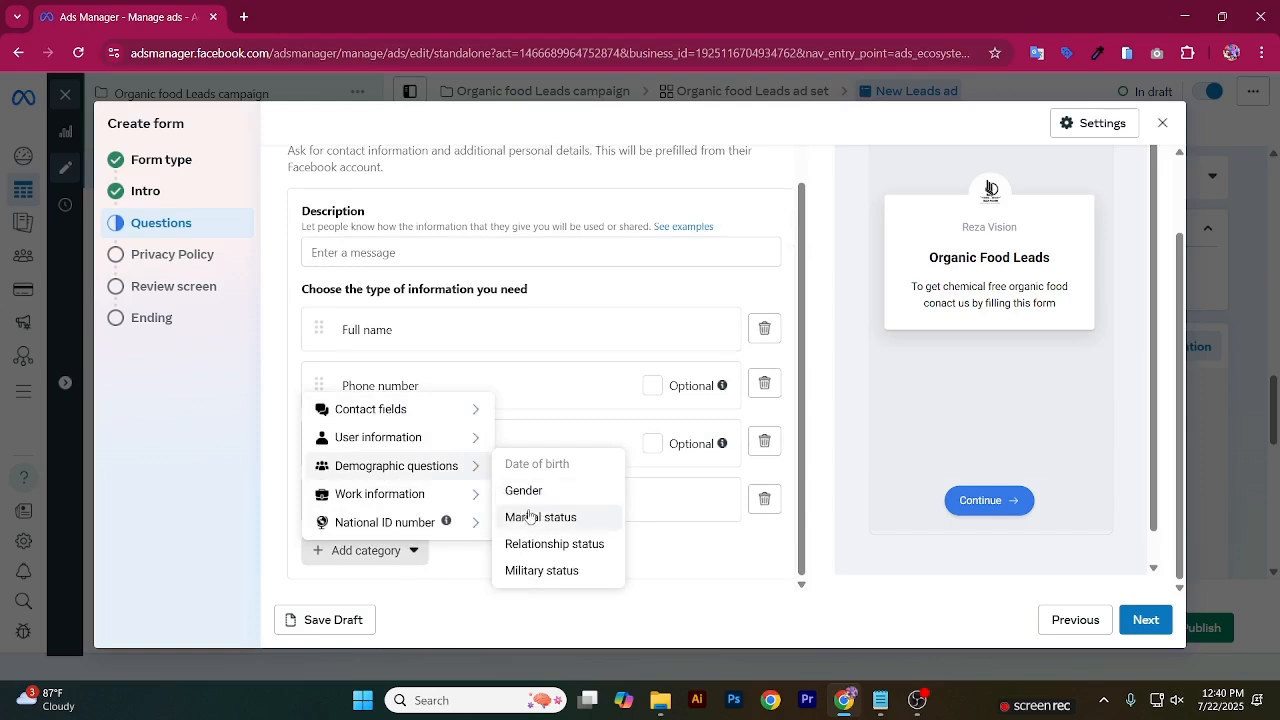
{"action": "left_click", "coordinate": [567, 553]}
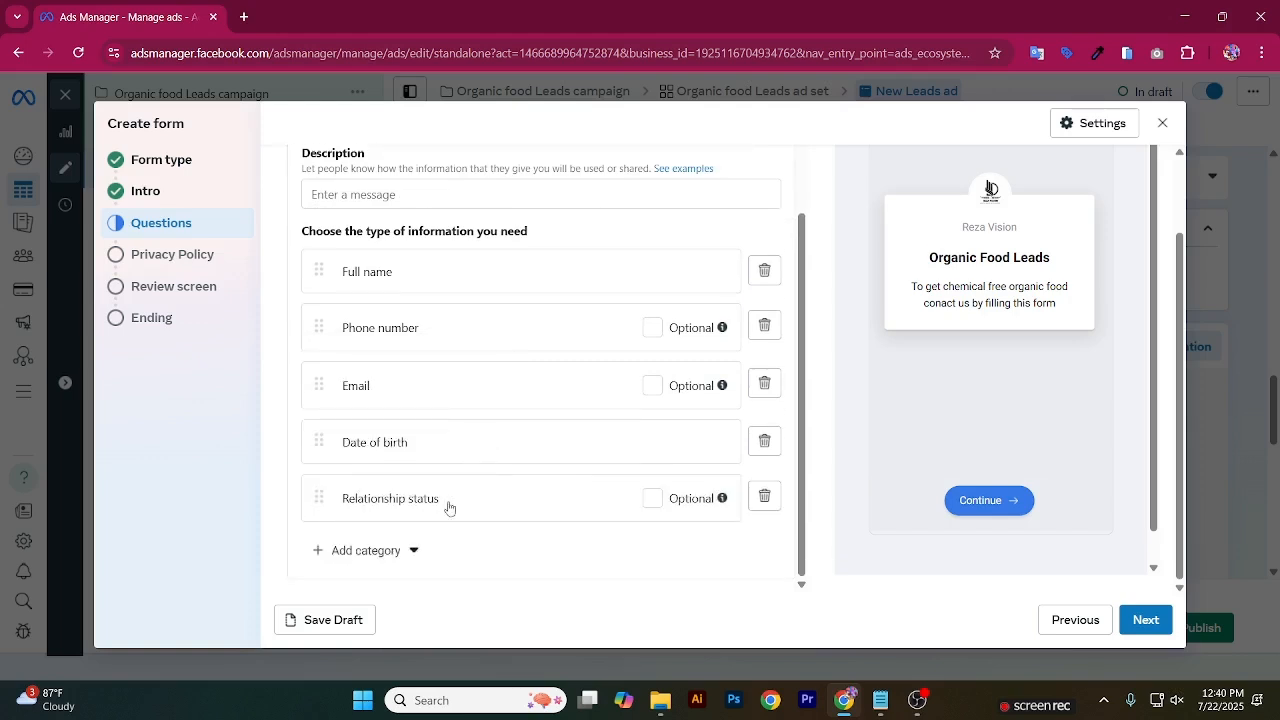
{"action": "left_click_drag", "start_coordinate": [465, 508], "coordinate": [452, 556]}
{"action": "left_click", "coordinate": [764, 496]}
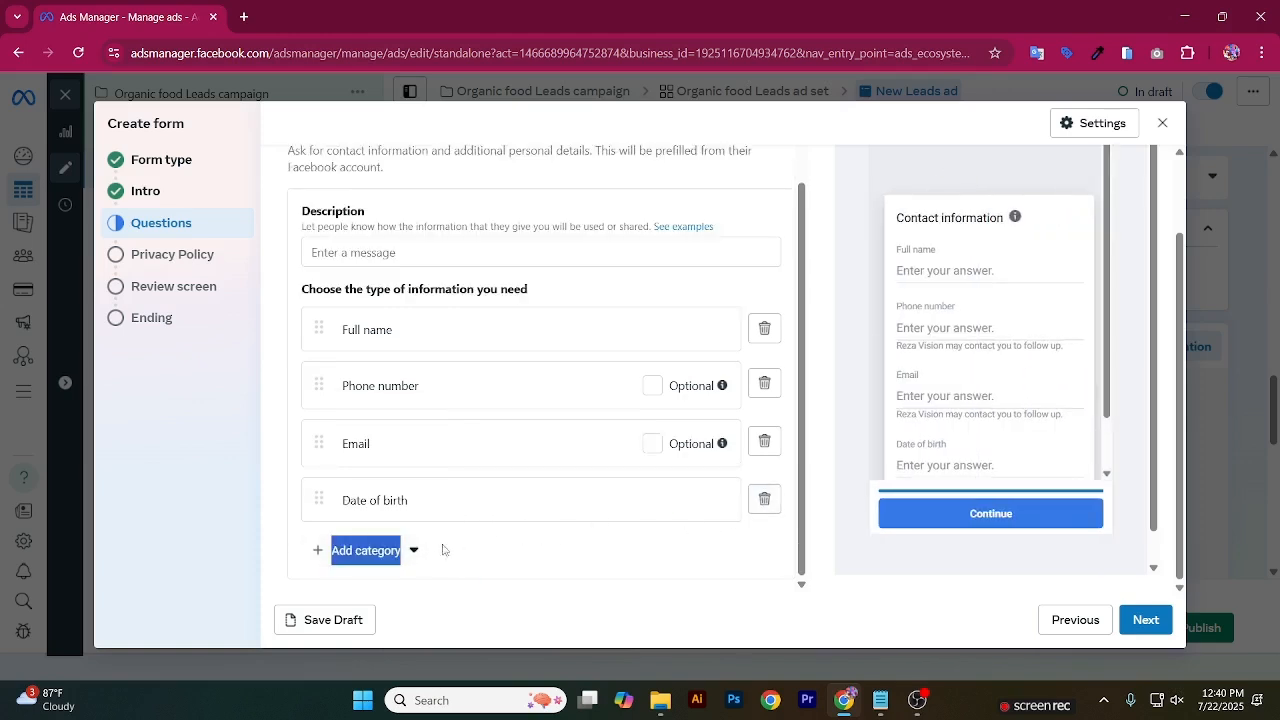
Add the Job title, Work phone number and Company name fields from the Work information category to the contact information
{"action": "left_click", "coordinate": [409, 552]}
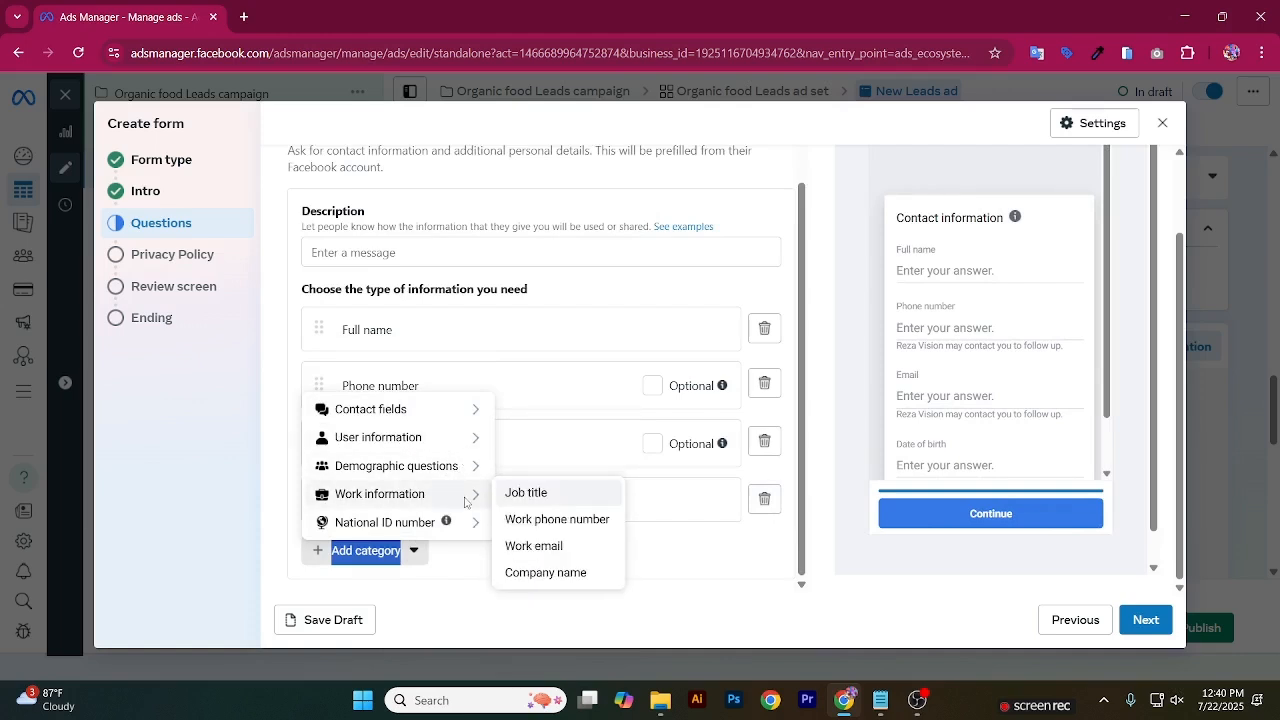
{"action": "left_click", "coordinate": [558, 494]}
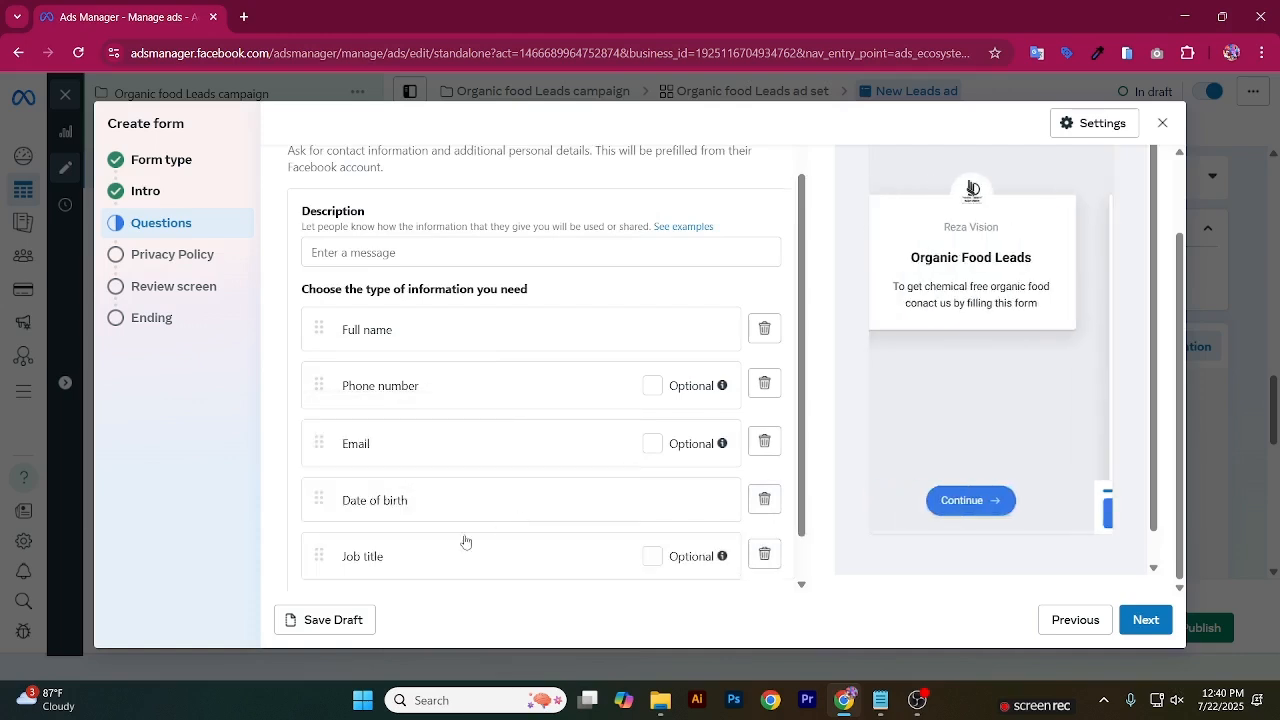
{"action": "scroll", "coordinate": [472, 569], "scroll_direction": "down", "scroll_amount": 1}
{"action": "left_click", "coordinate": [380, 551]}
{"action": "mouse_move", "coordinate": [428, 494]}
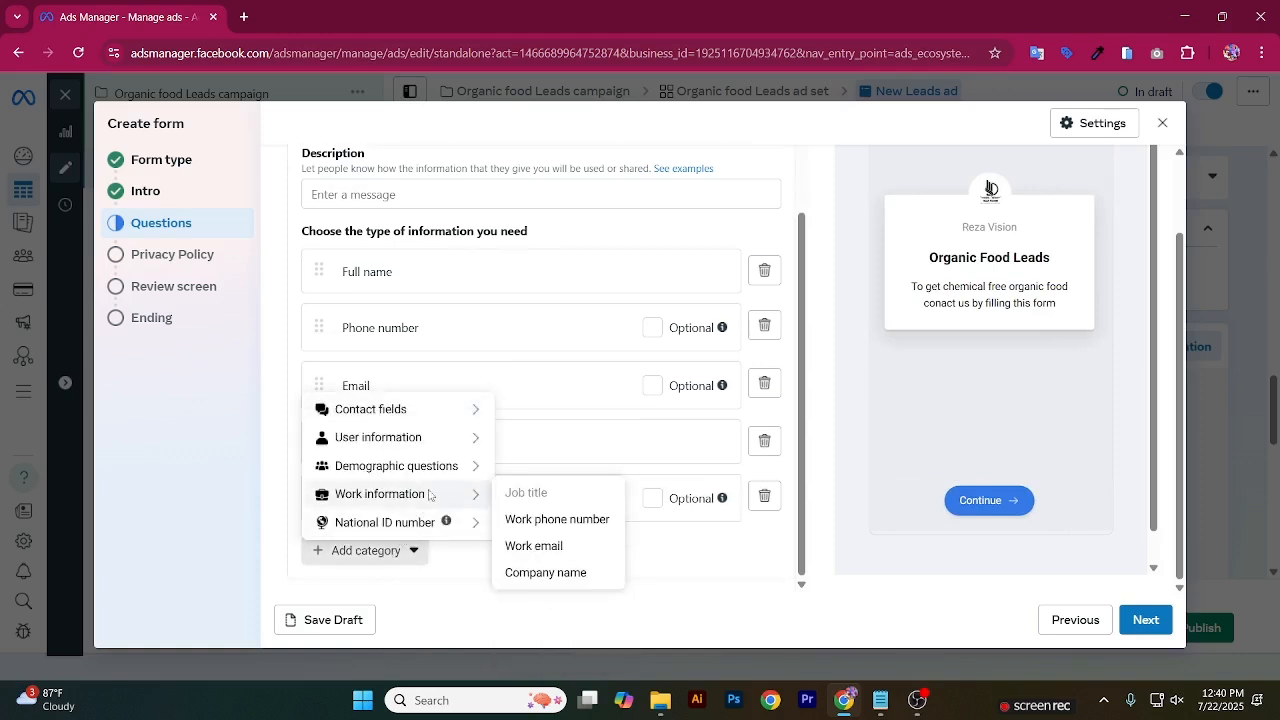
{"action": "left_click", "coordinate": [557, 519]}
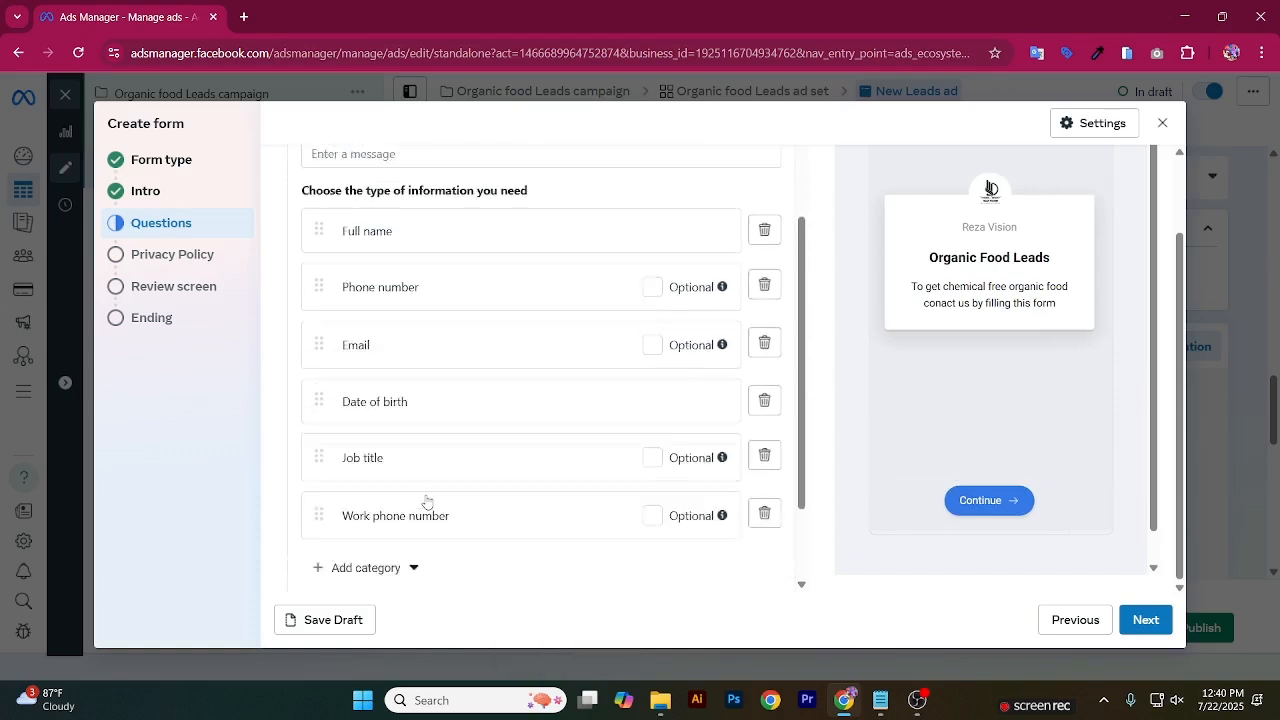
{"action": "left_click", "coordinate": [413, 426]}
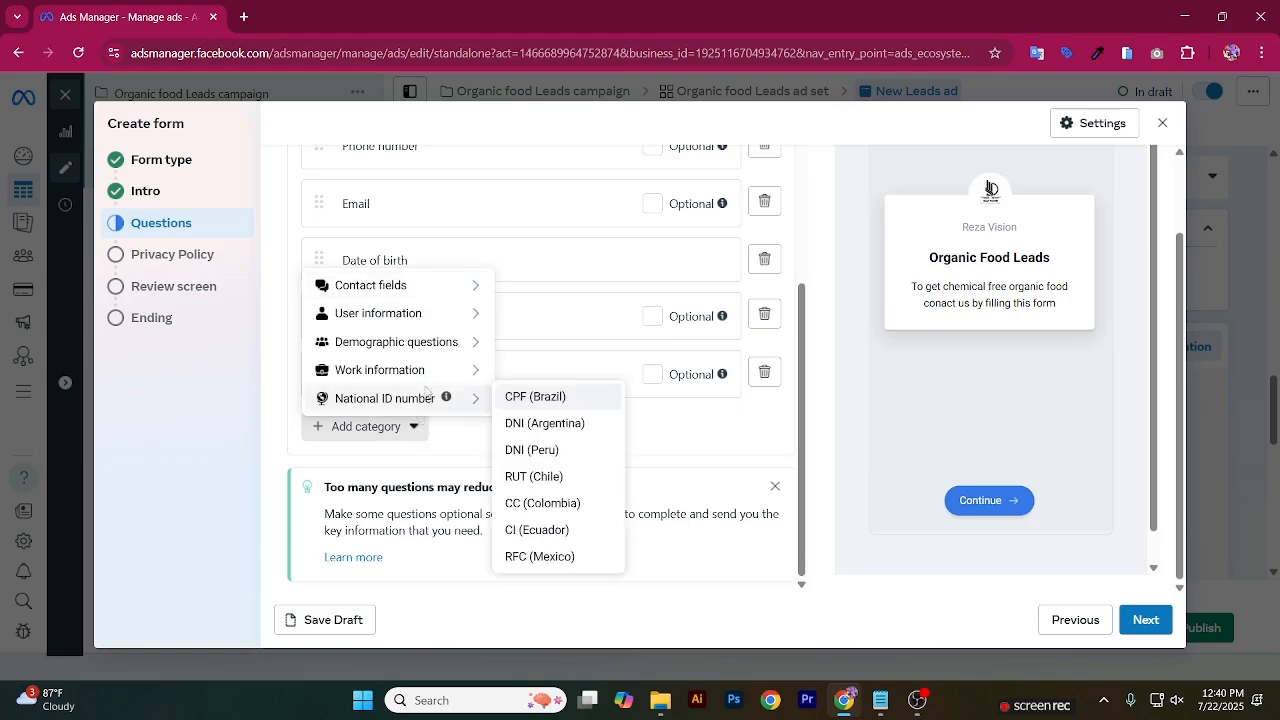
{"action": "mouse_move", "coordinate": [470, 397]}
{"action": "mouse_move", "coordinate": [477, 370]}
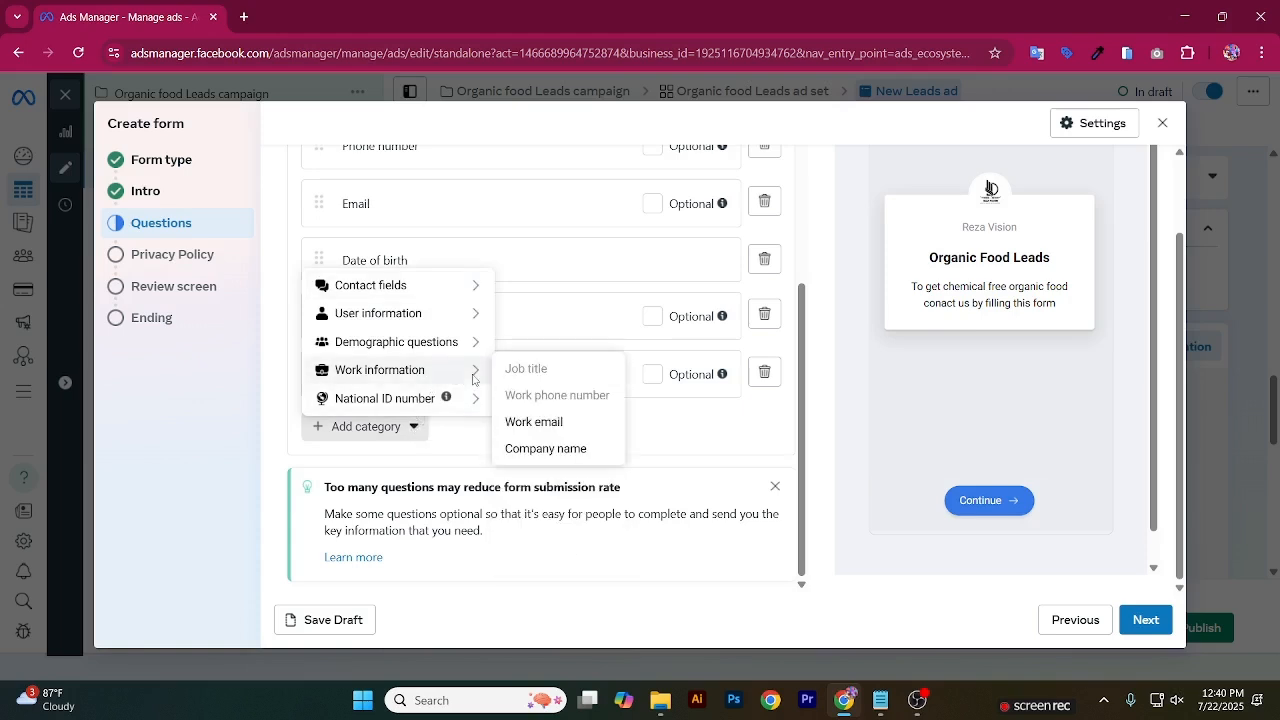
{"action": "left_click", "coordinate": [548, 450]}
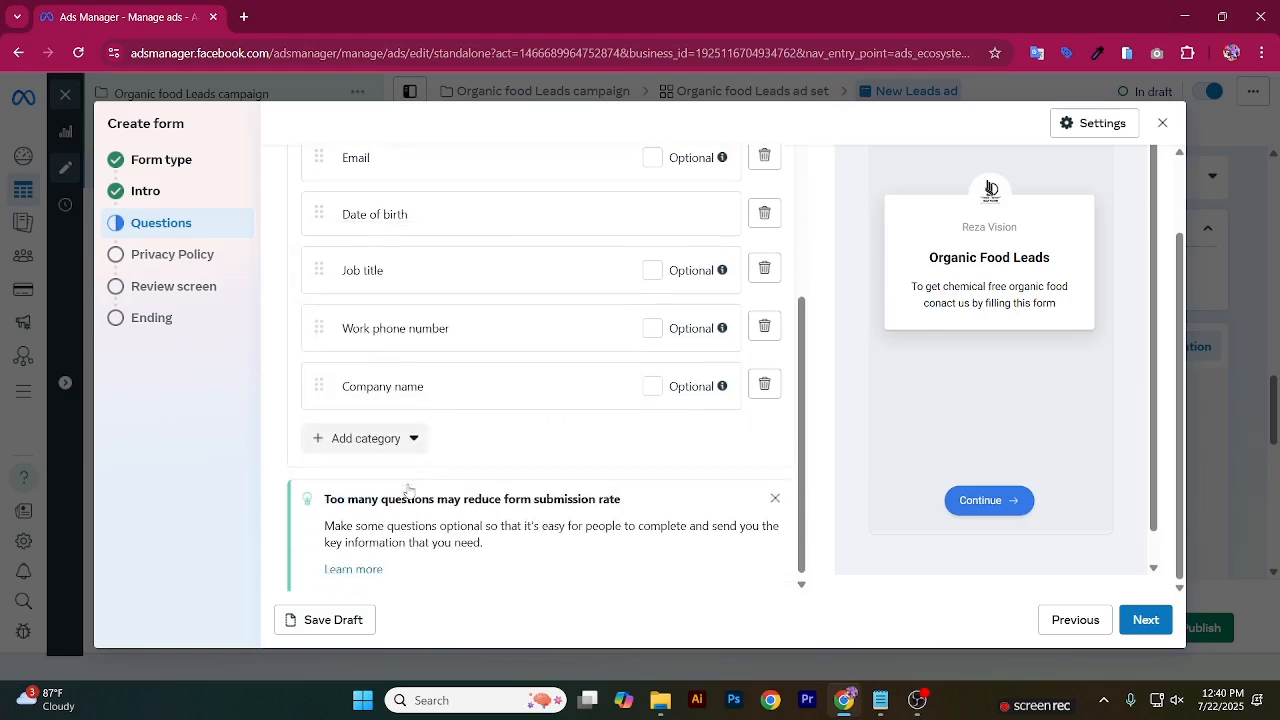
Add the Street address and State fields from the Contact fields category to the form's contact information
{"action": "left_click", "coordinate": [412, 426]}
{"action": "mouse_move", "coordinate": [425, 410]}
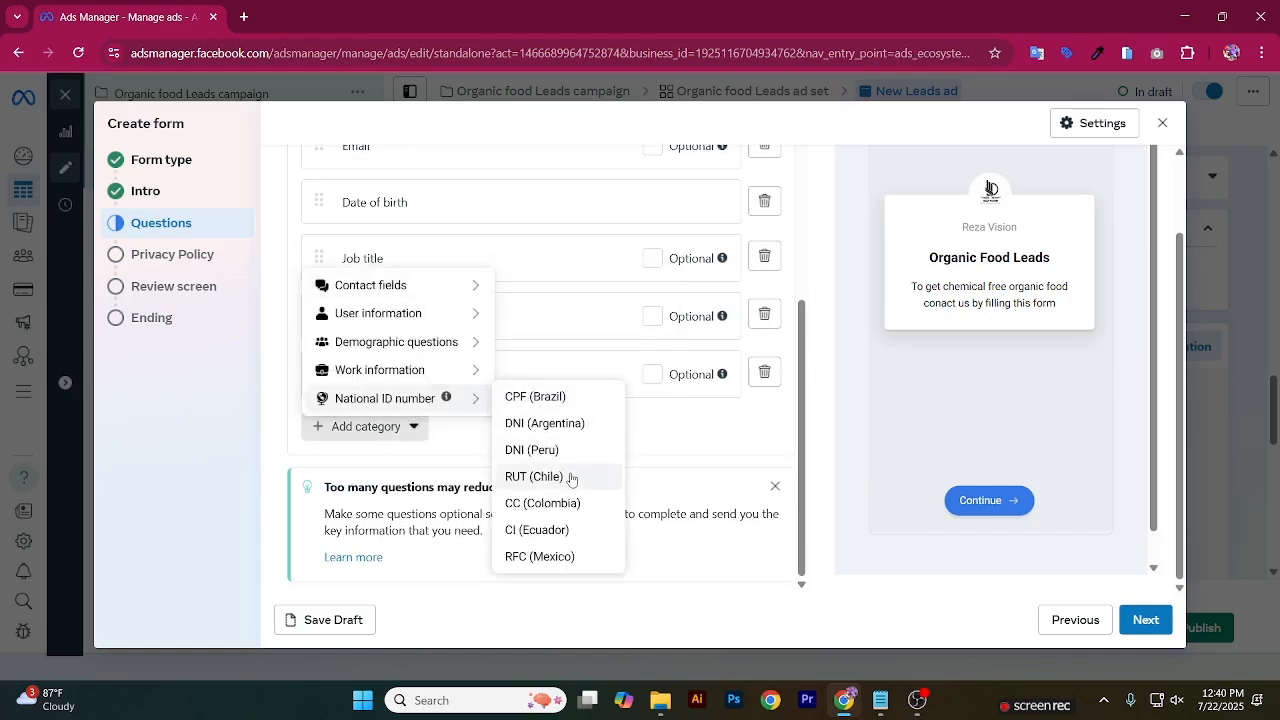
{"action": "left_click", "coordinate": [414, 427]}
{"action": "left_click", "coordinate": [416, 430]}
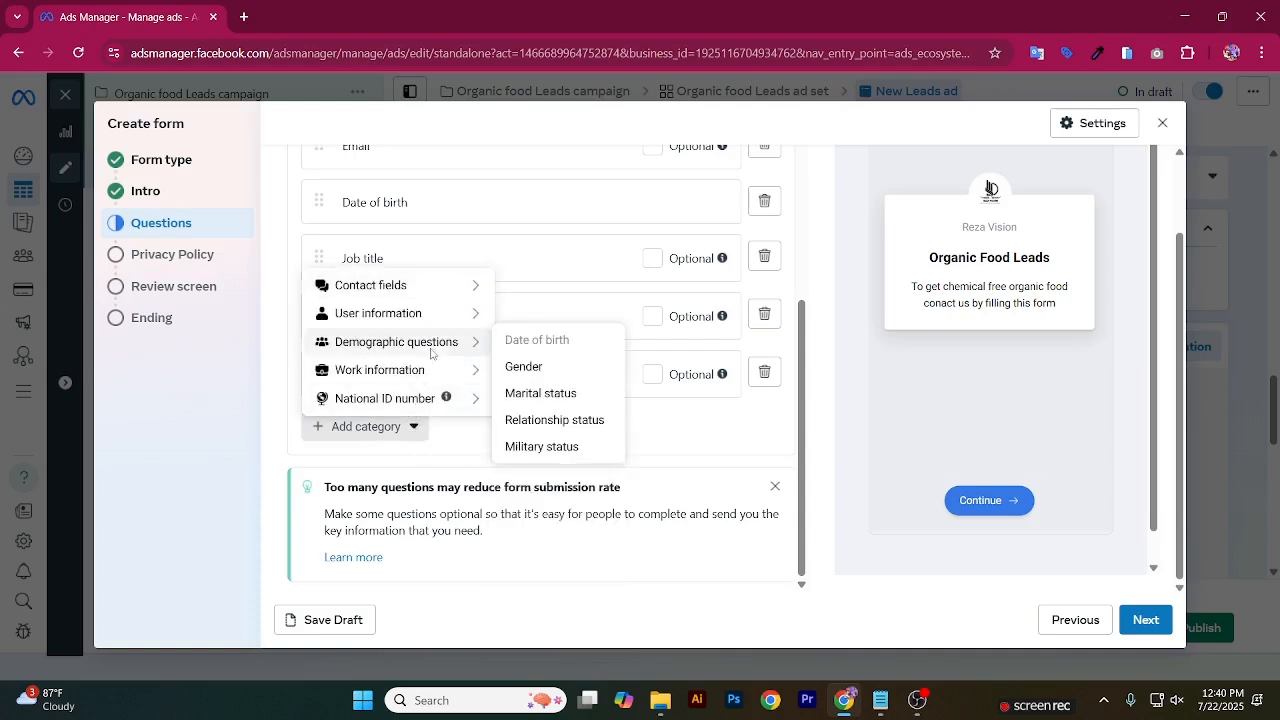
{"action": "mouse_move", "coordinate": [466, 294]}
{"action": "mouse_move", "coordinate": [488, 312]}
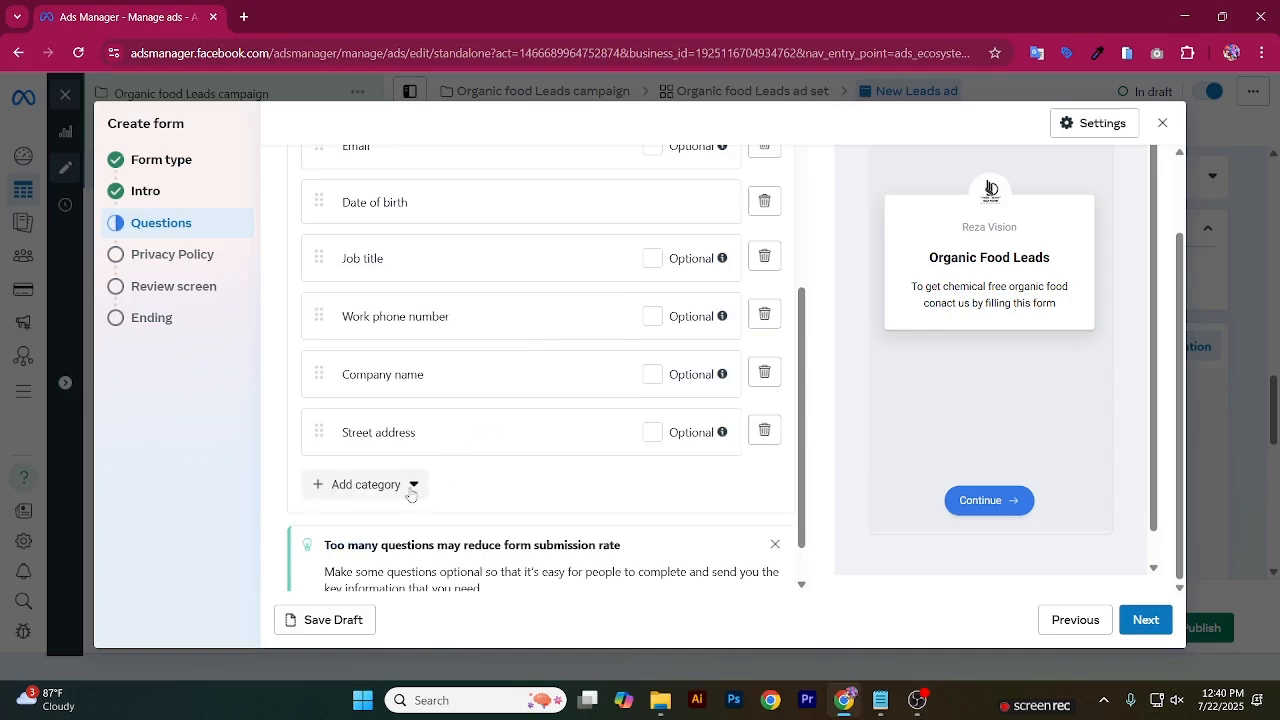
{"action": "left_click", "coordinate": [370, 484]}
{"action": "mouse_move", "coordinate": [461, 349]}
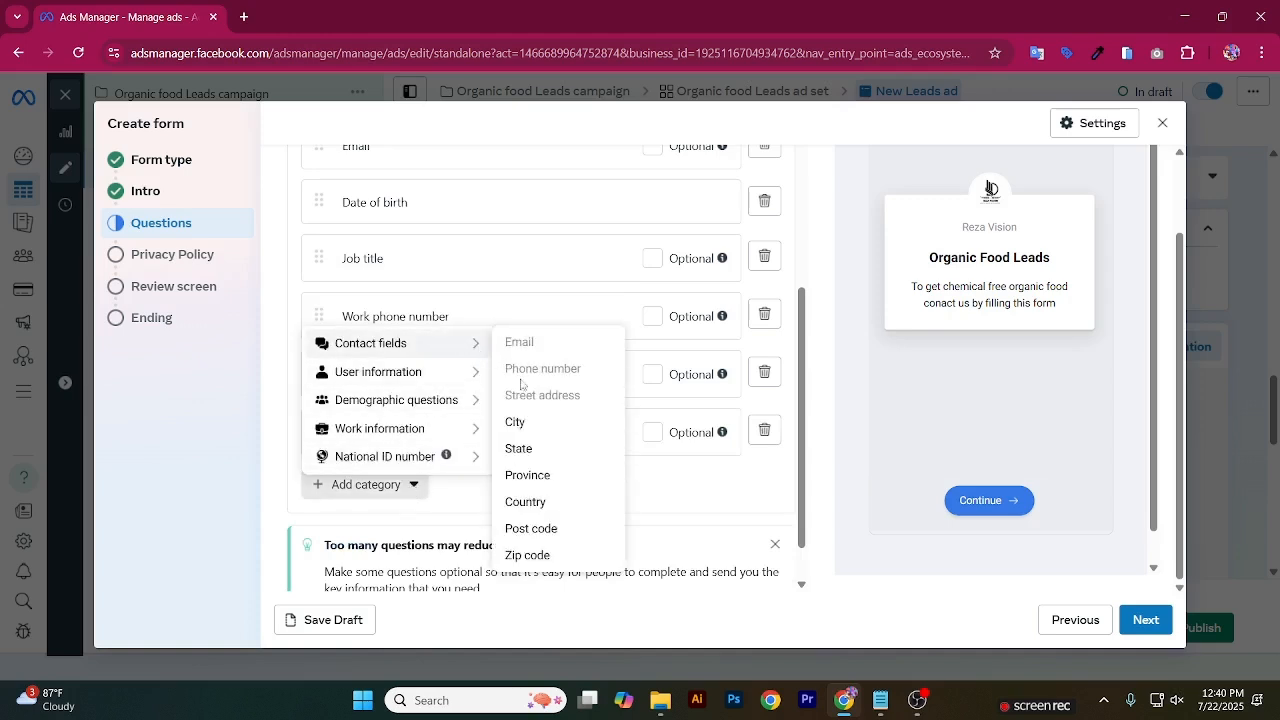
{"action": "left_click", "coordinate": [531, 450]}
Add the City and Country fields from the Contact fields category to the form's contact information
{"action": "scroll", "coordinate": [491, 457], "scroll_direction": "down", "scroll_amount": 1}
{"action": "left_click", "coordinate": [418, 430]}
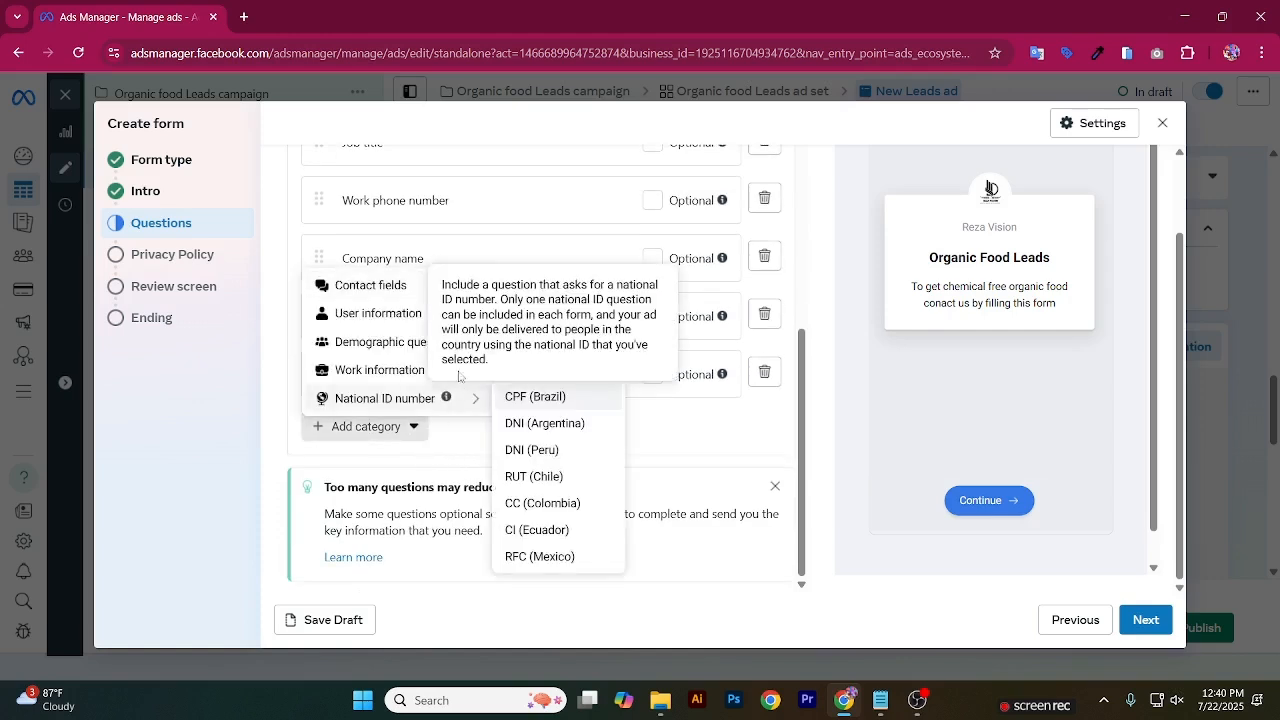
{"action": "mouse_move", "coordinate": [410, 292]}
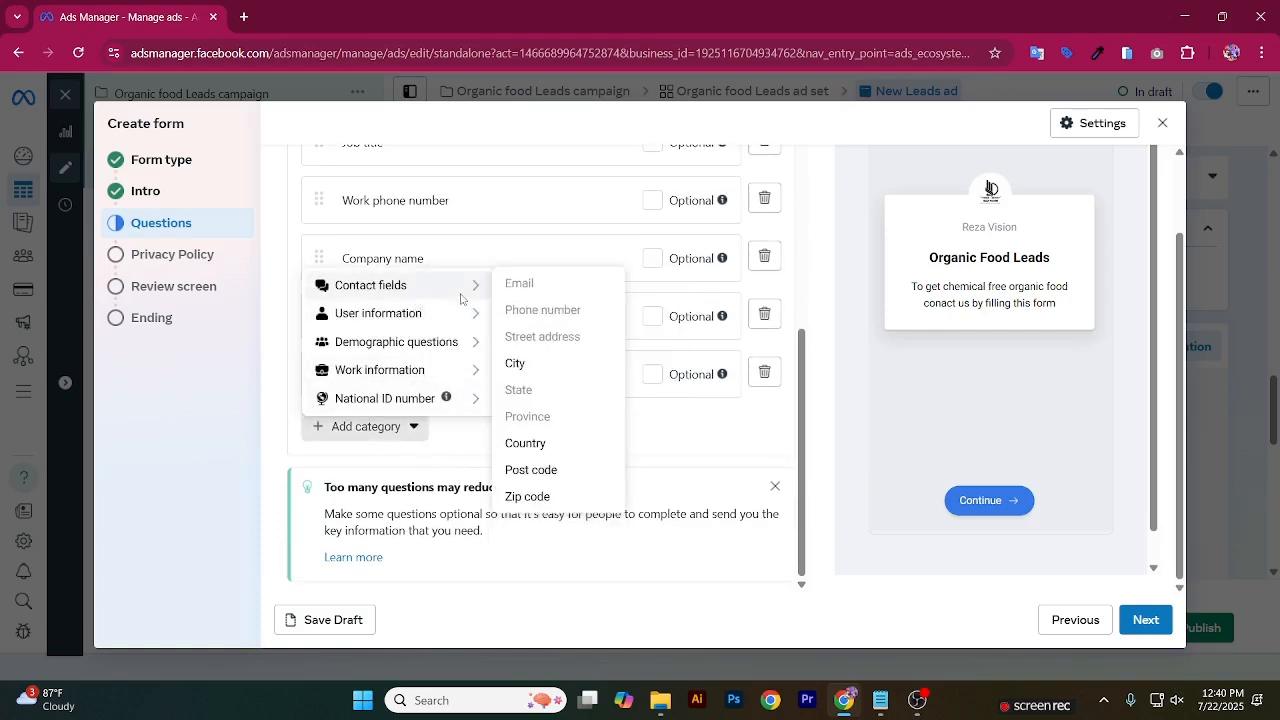
{"action": "left_click", "coordinate": [527, 363]}
{"action": "left_click", "coordinate": [418, 427]}
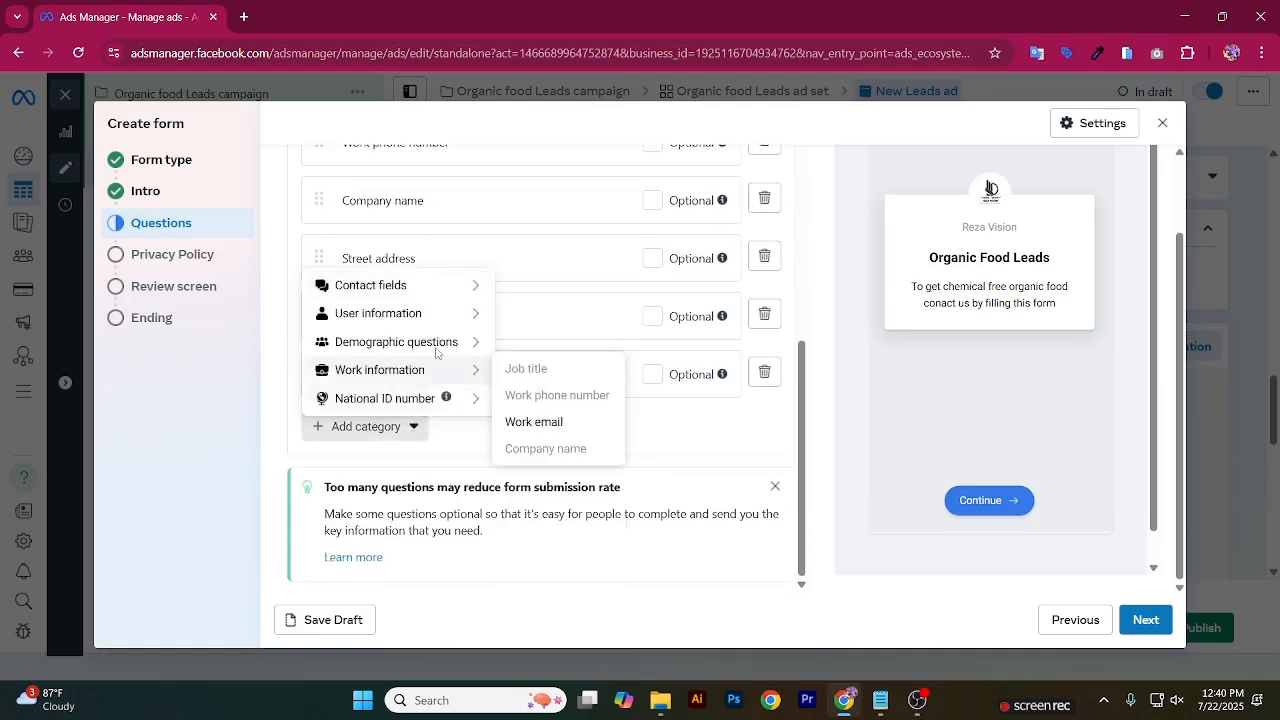
{"action": "mouse_move", "coordinate": [452, 284]}
{"action": "left_click", "coordinate": [528, 444]}
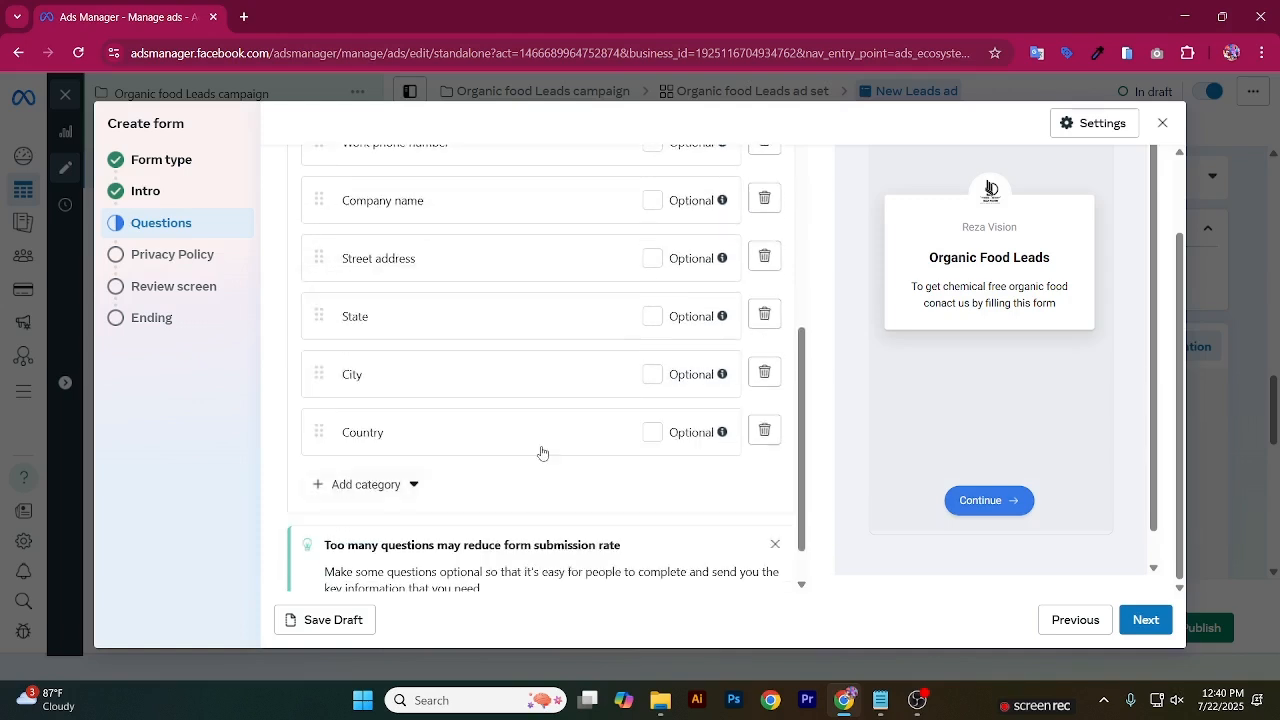
Review the full list of contact information fields chosen for the form, from Full name to Country
{"action": "scroll", "coordinate": [540, 451], "scroll_direction": "up", "scroll_amount": 2}
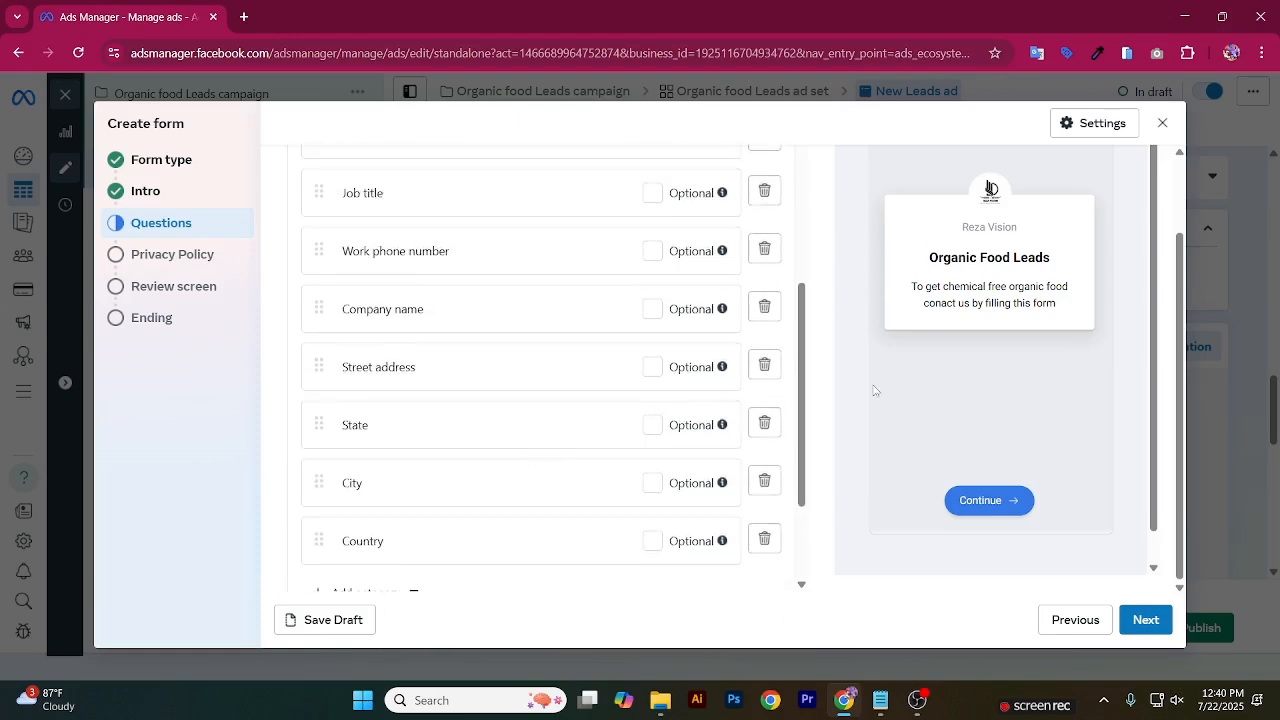
{"action": "scroll", "coordinate": [591, 438], "scroll_direction": "up", "scroll_amount": 3}
{"action": "scroll", "coordinate": [591, 438], "scroll_direction": "up", "scroll_amount": 2}
{"action": "scroll", "coordinate": [591, 438], "scroll_direction": "down", "scroll_amount": 6}
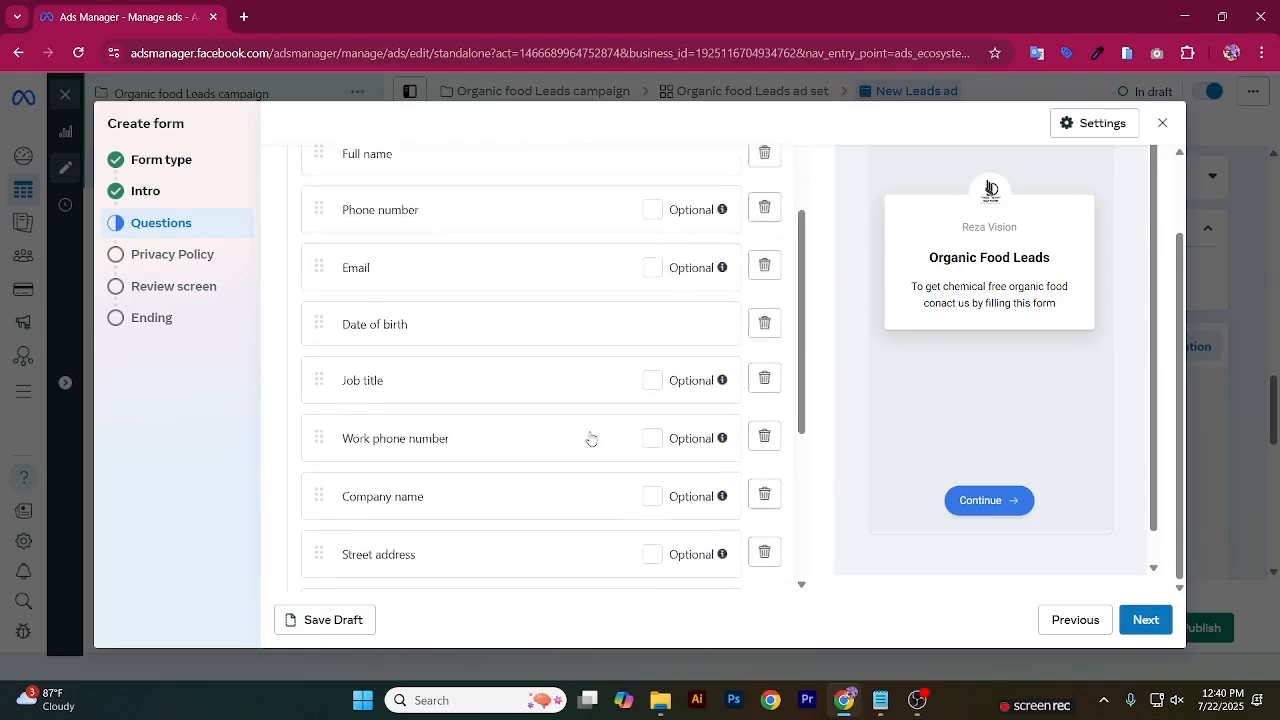
{"action": "scroll", "coordinate": [591, 438], "scroll_direction": "up", "scroll_amount": 6}
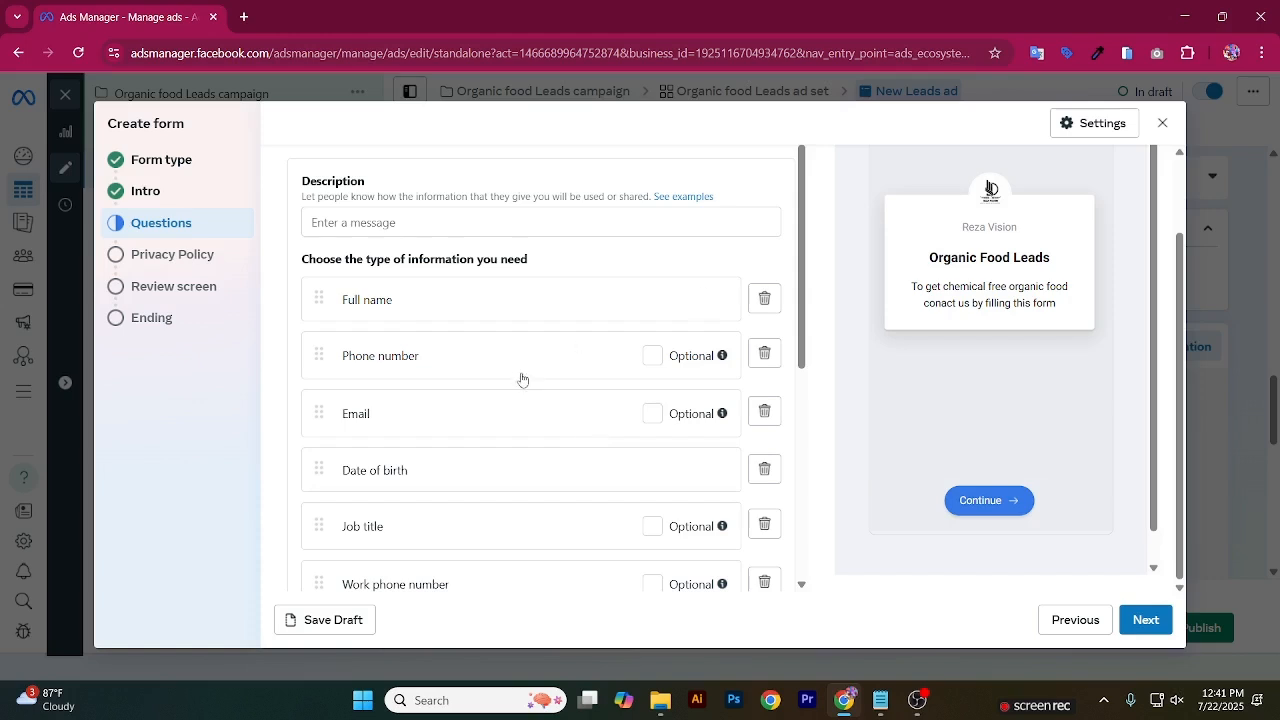
{"action": "scroll", "coordinate": [520, 374], "scroll_direction": "down", "scroll_amount": 5}
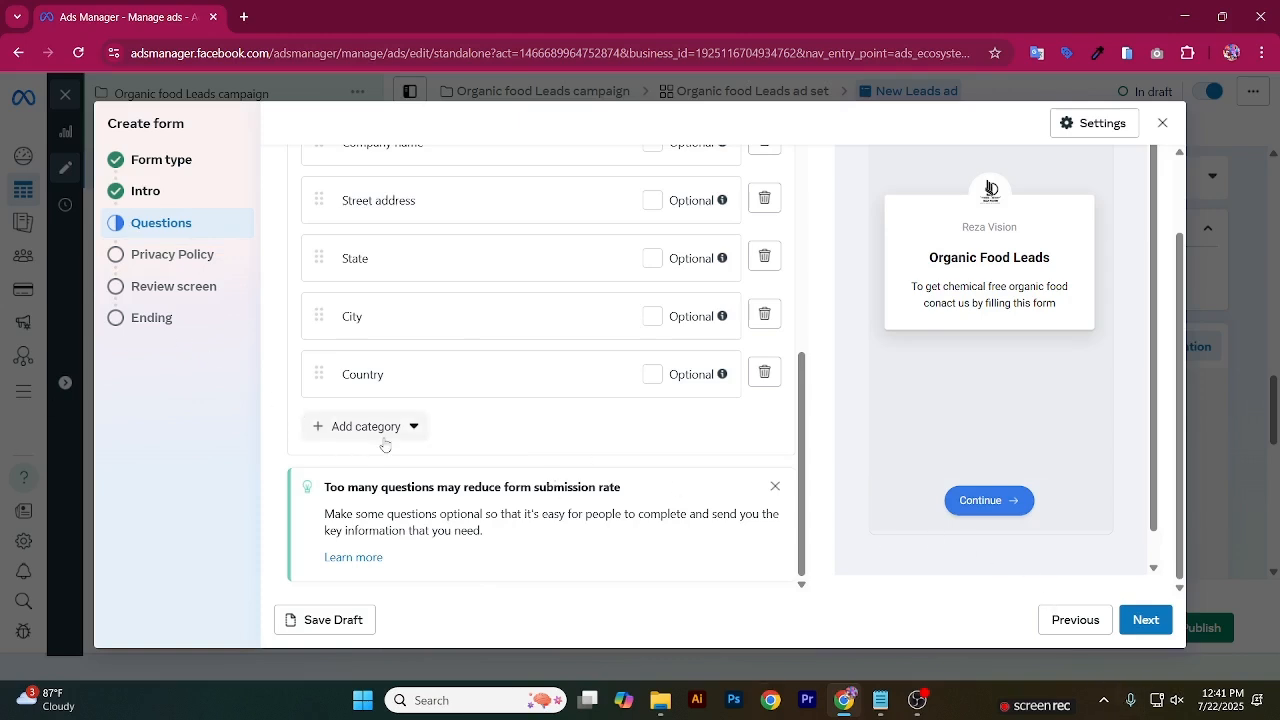
{"action": "scroll", "coordinate": [505, 391], "scroll_direction": "up", "scroll_amount": 3}
{"action": "scroll", "coordinate": [505, 391], "scroll_direction": "up", "scroll_amount": 3}
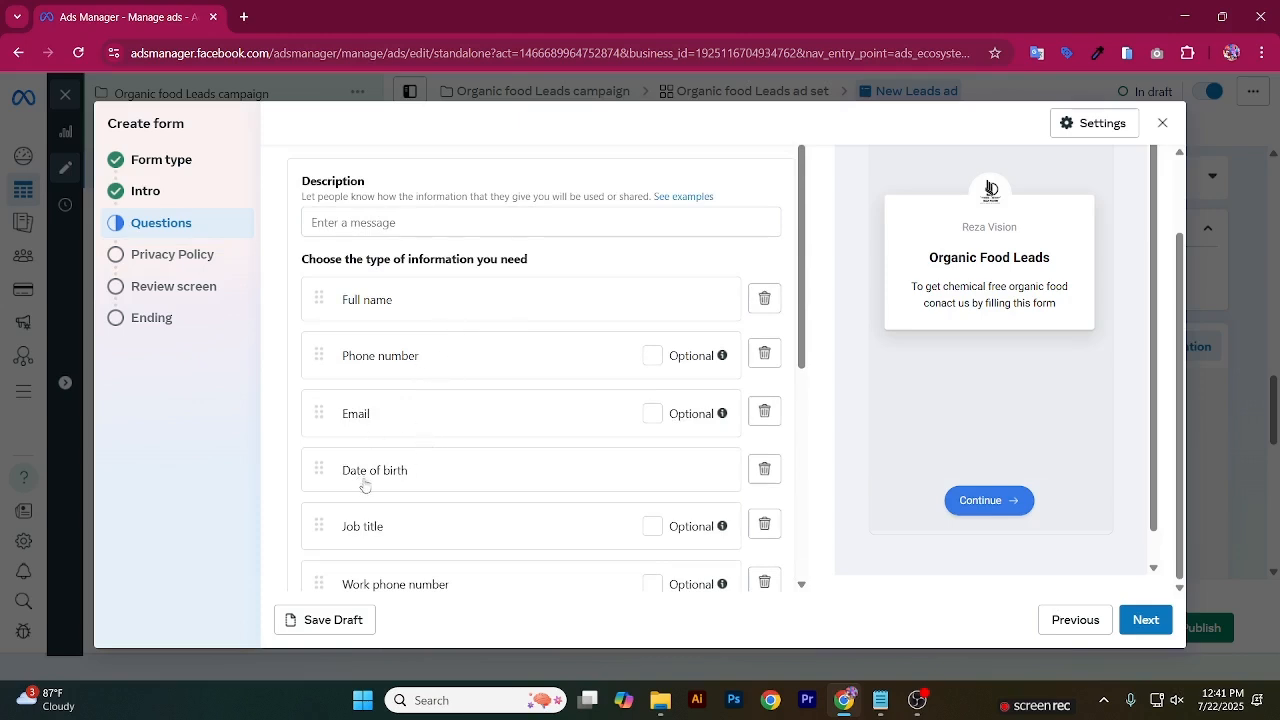
{"action": "scroll", "coordinate": [446, 528], "scroll_direction": "down", "scroll_amount": 2}
{"action": "scroll", "coordinate": [473, 522], "scroll_direction": "down", "scroll_amount": 5}
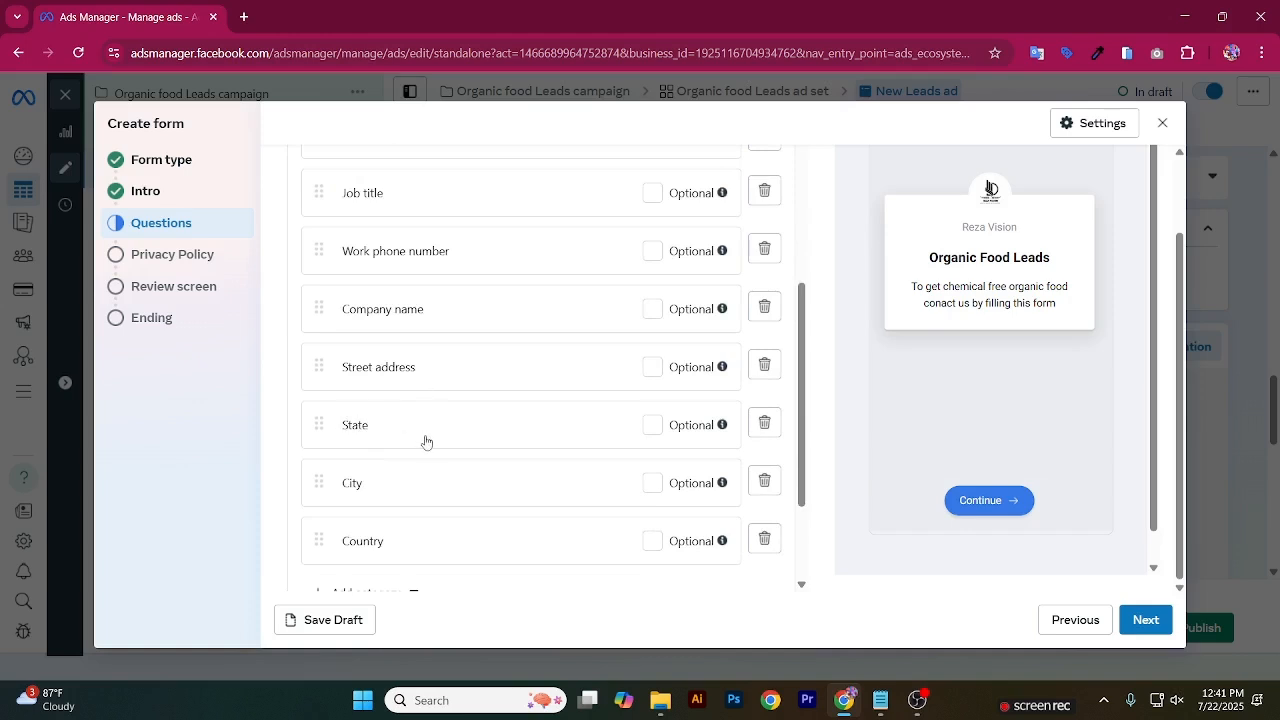
{"action": "scroll", "coordinate": [420, 500], "scroll_direction": "down", "scroll_amount": 3}
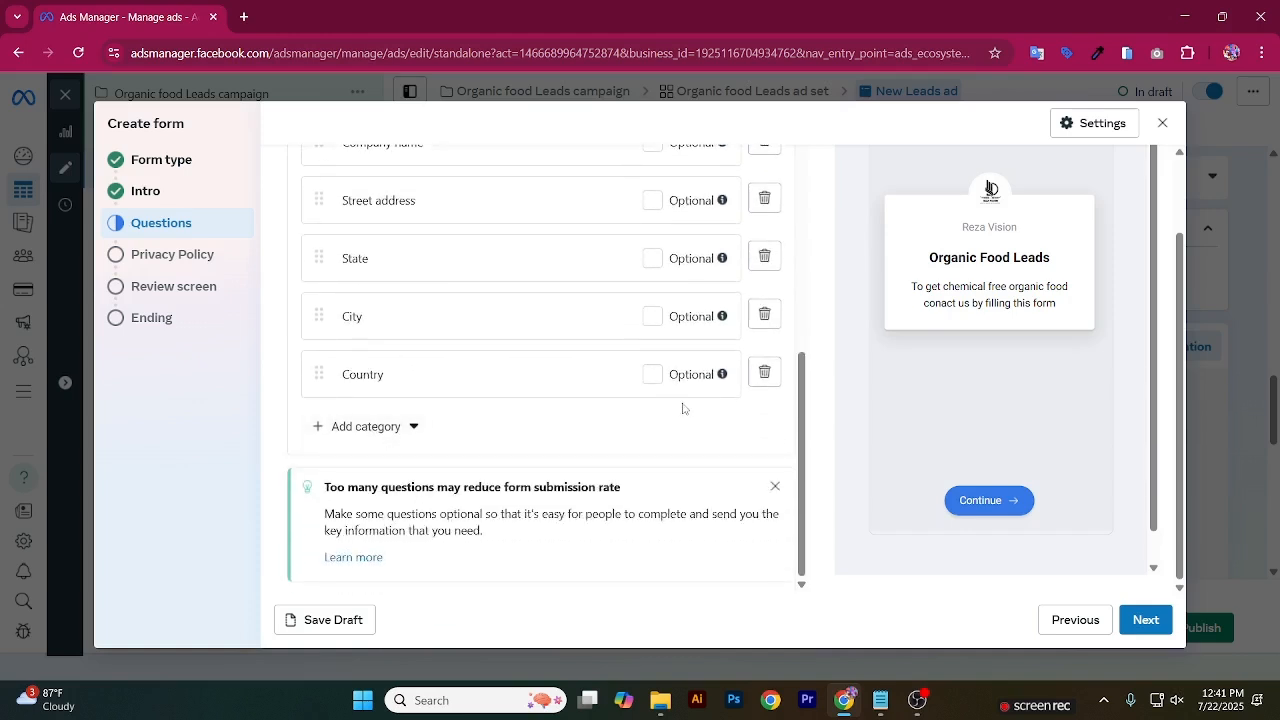
Try marking the Country and City fields as optional, and clear the Optional setting on both again
{"action": "left_click", "coordinate": [652, 374]}
{"action": "left_click", "coordinate": [652, 316]}
{"action": "scroll", "coordinate": [655, 350], "scroll_direction": "up", "scroll_amount": 3}
{"action": "left_click", "coordinate": [655, 484]}
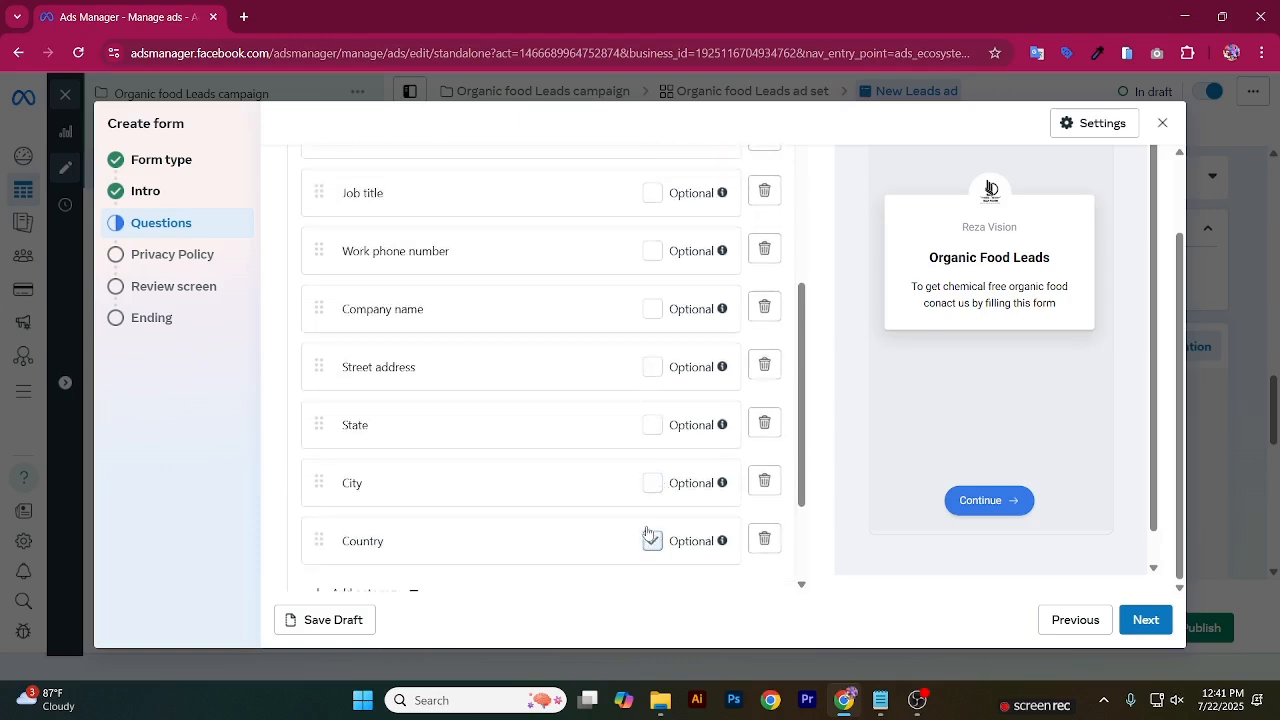
{"action": "left_click", "coordinate": [652, 540]}
Enter "Please enter your details on this sign up form" as the description of the contact information in Questions
{"action": "scroll", "coordinate": [577, 466], "scroll_direction": "down", "scroll_amount": 3}
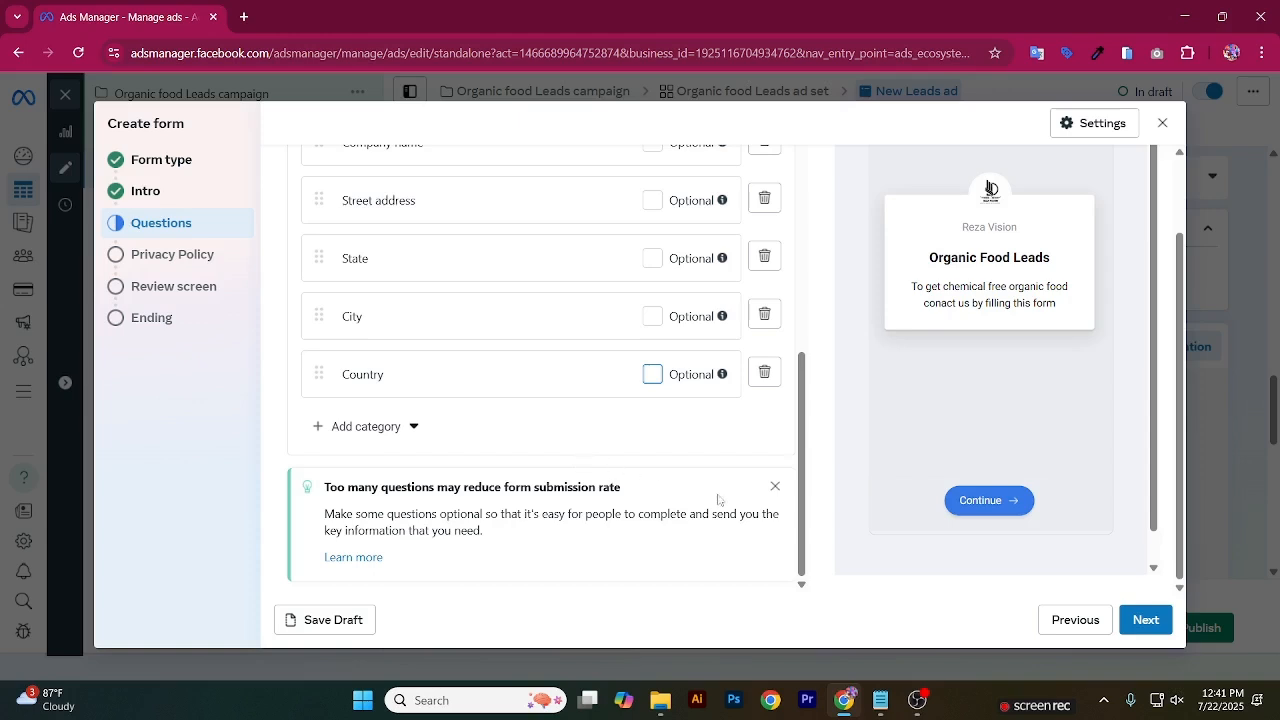
{"action": "left_click", "coordinate": [1147, 620]}
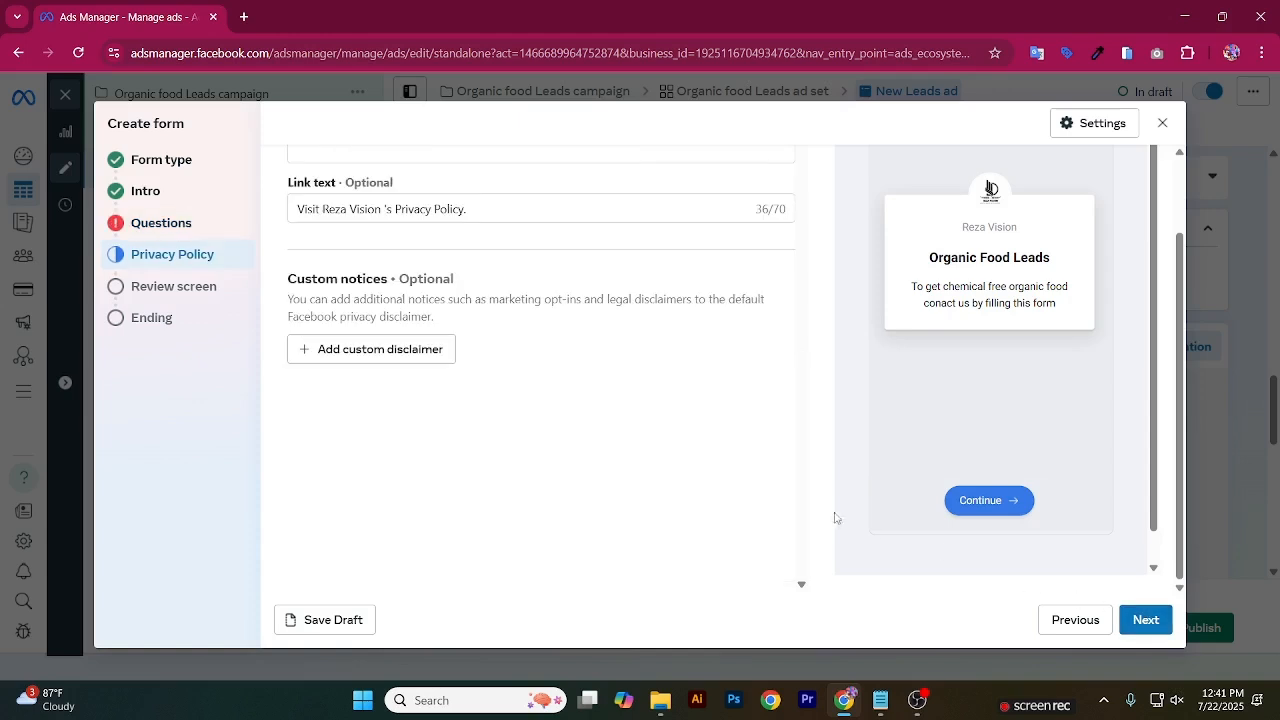
{"action": "left_click", "coordinate": [165, 222]}
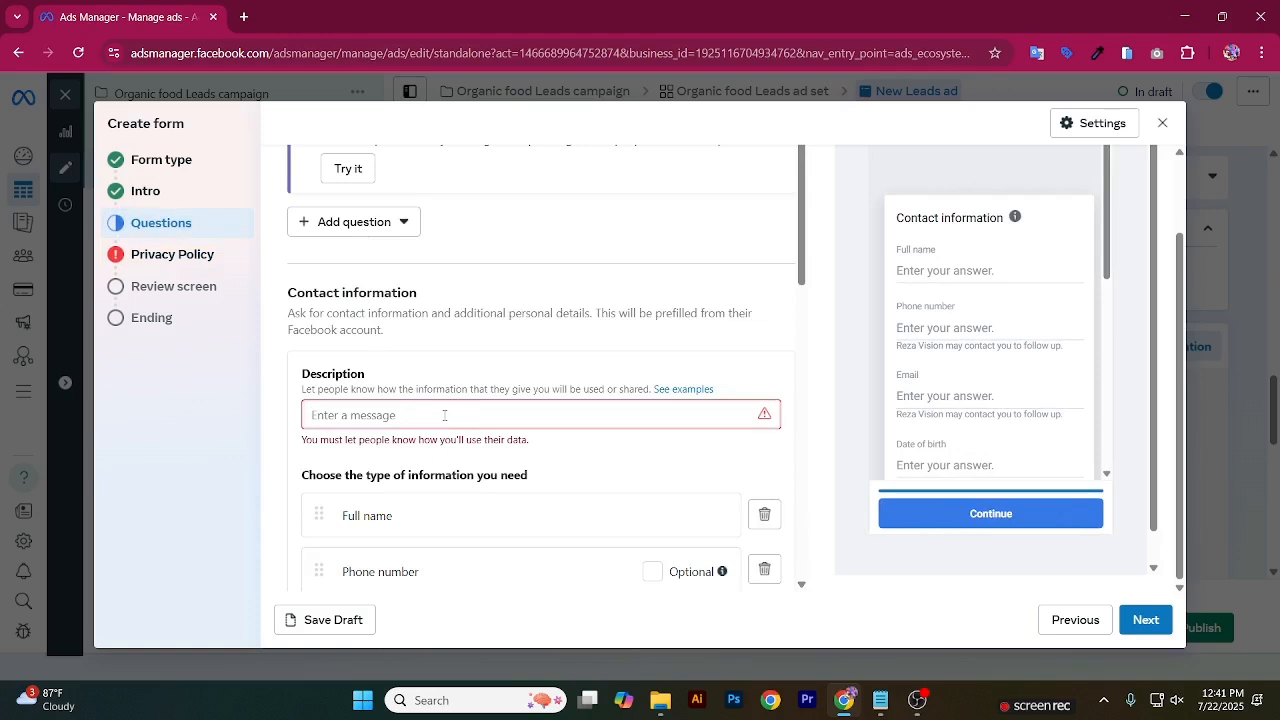
{"action": "type", "text": "Pl"}
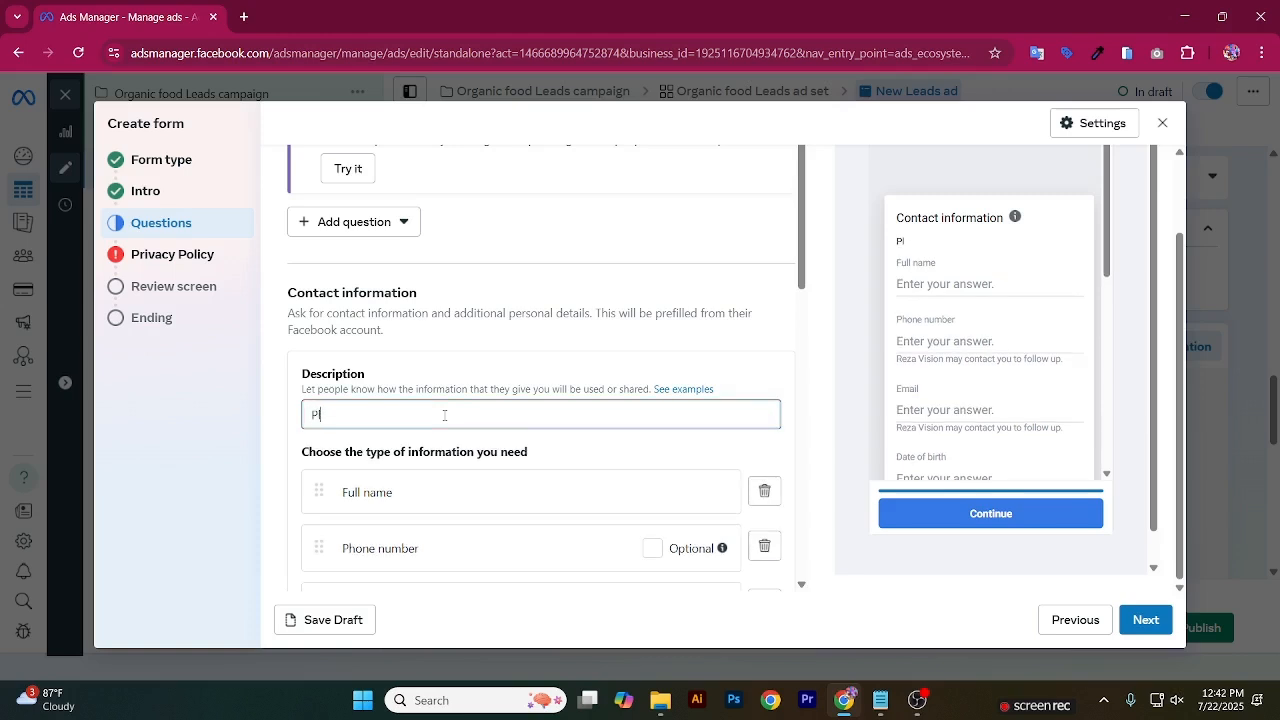
{"action": "type", "text": "ease enter your deltai"}
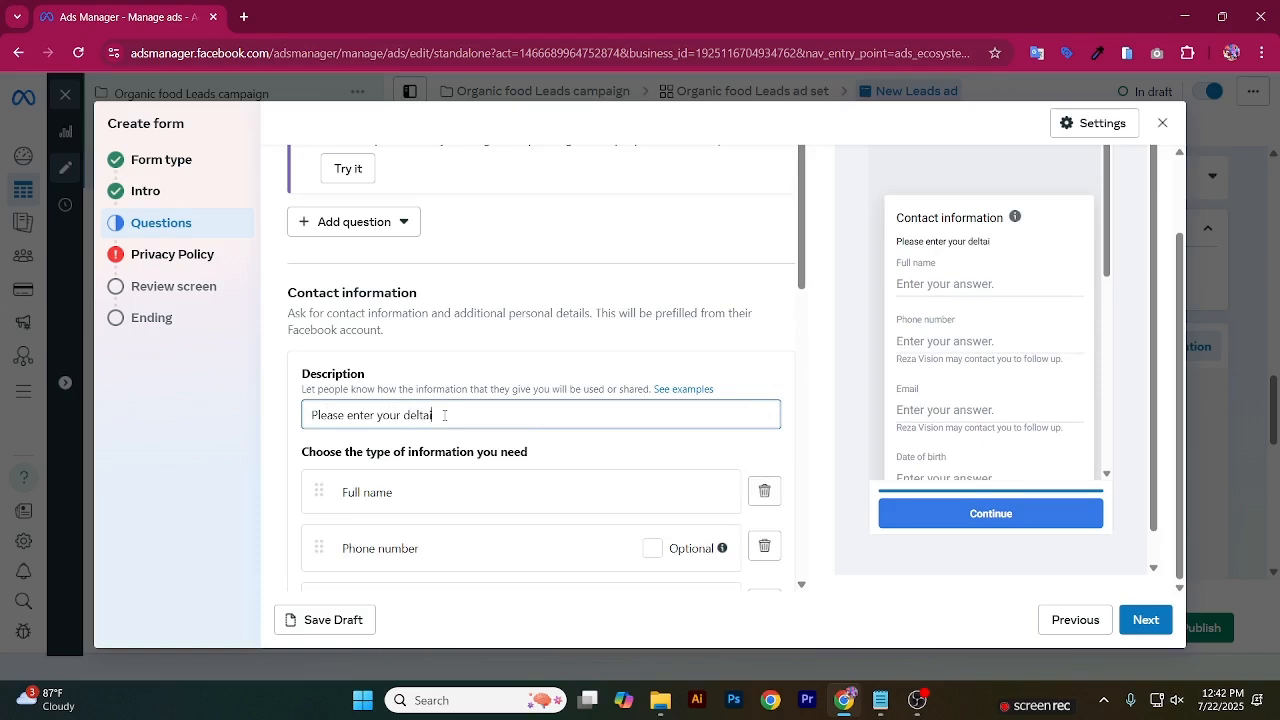
{"action": "key", "text": "BackSpace"}
{"action": "type", "text": "ails ộp"}
{"action": "type", "text": "on this "}
{"action": "type", "text": "sign"}
{"action": "type", "text": " up "}
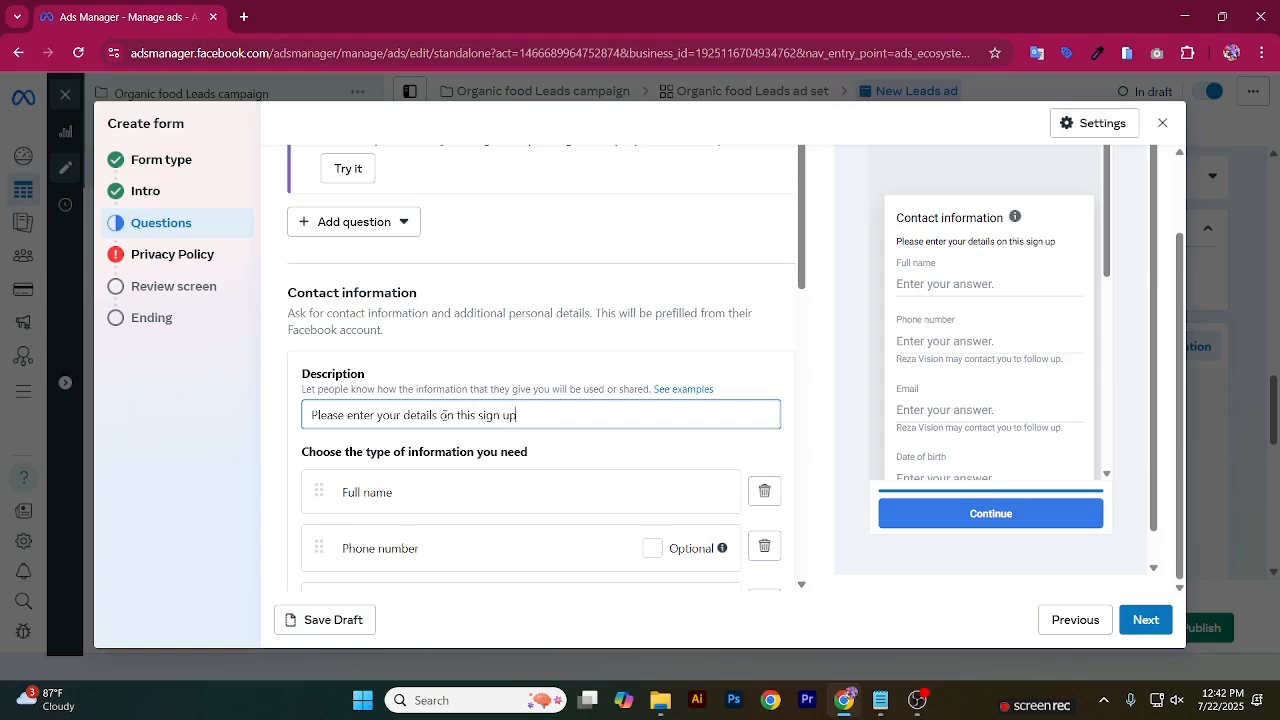
{"action": "type", "text": "form"}
Check the contact information section with its description, and continue to the form's Privacy Policy
{"action": "scroll", "coordinate": [520, 317], "scroll_direction": "down", "scroll_amount": 3}
{"action": "scroll", "coordinate": [521, 319], "scroll_direction": "up", "scroll_amount": 1}
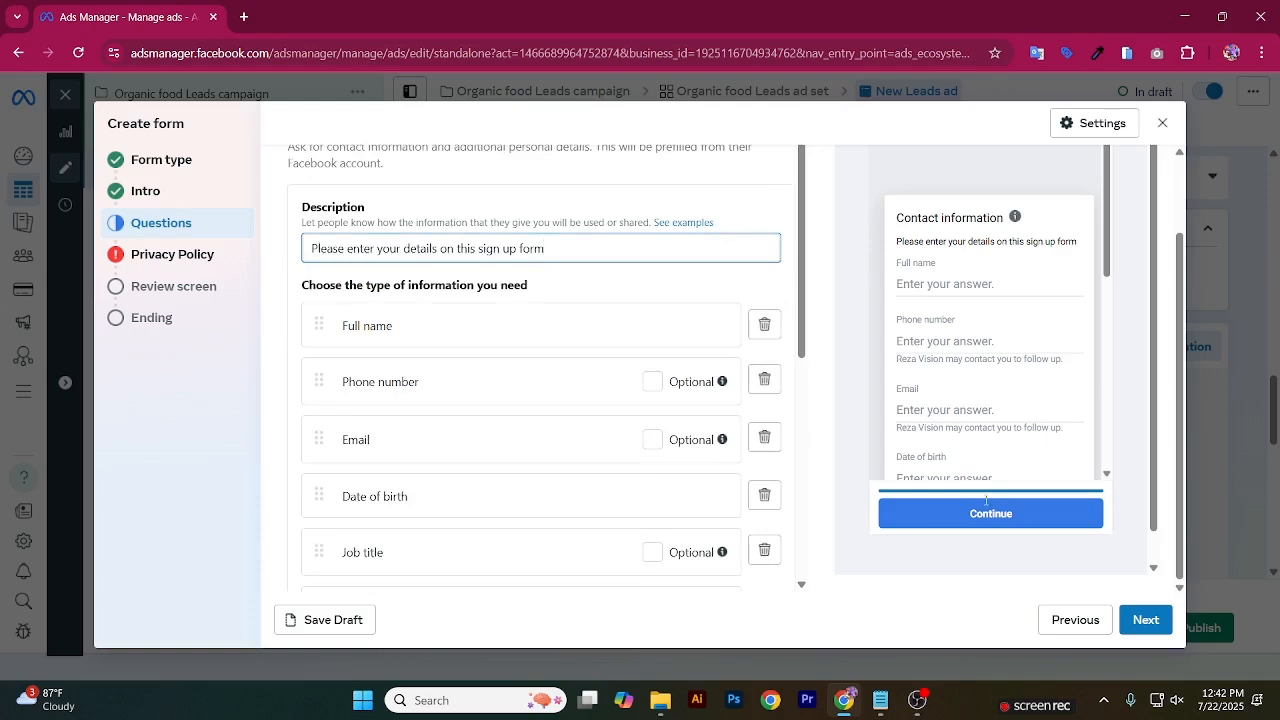
{"action": "left_click", "coordinate": [1155, 622]}
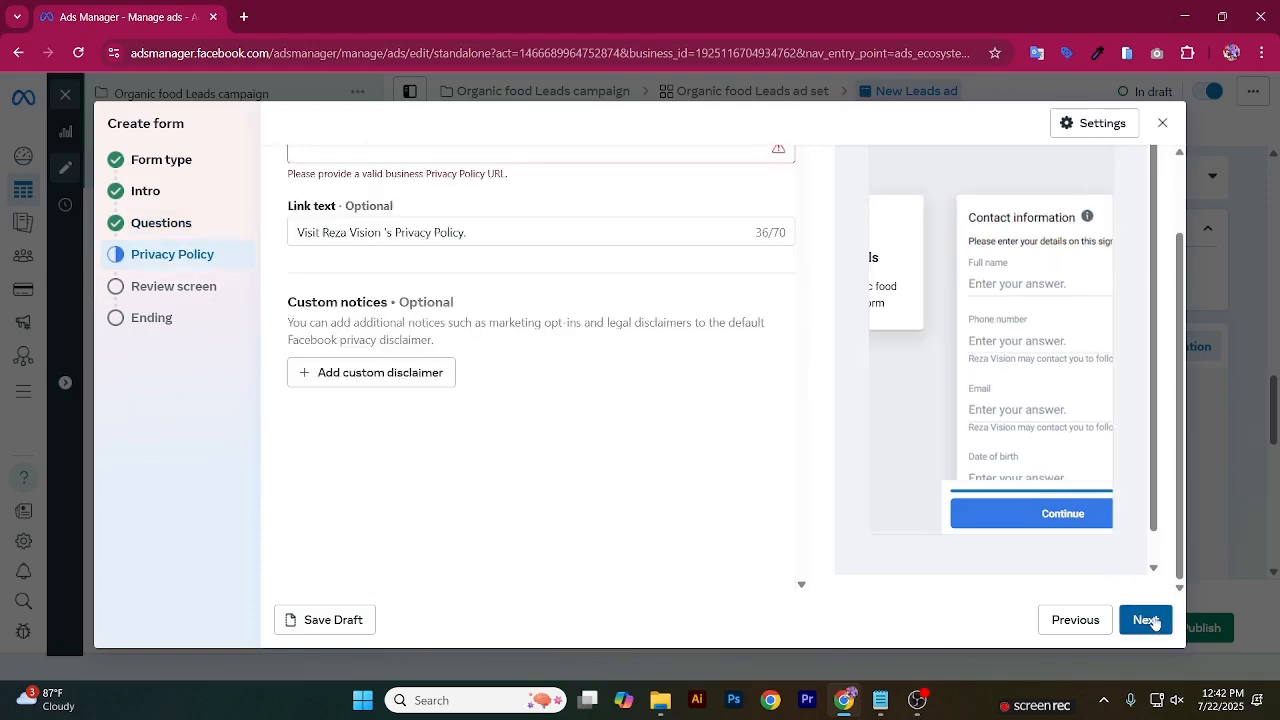
Set the Privacy Policy link to naxauto.site/privacy and check it together with the link text
{"action": "left_click", "coordinate": [352, 240]}
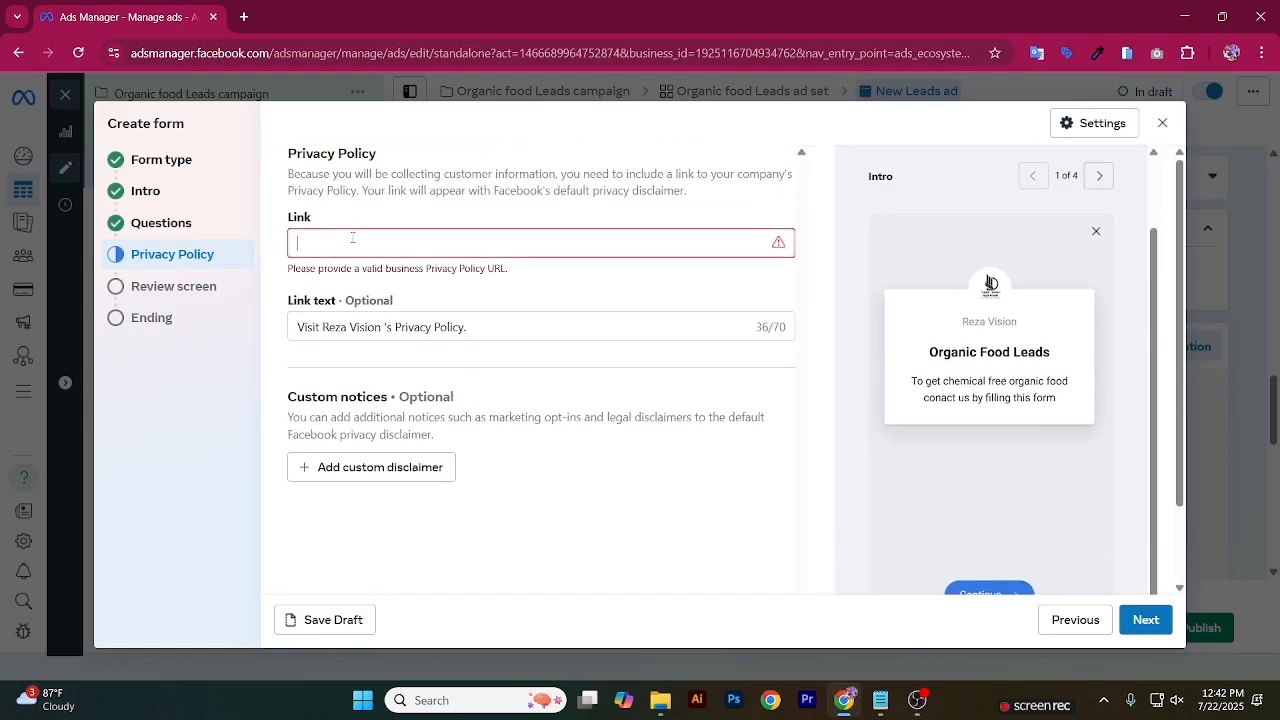
{"action": "type", "text": "naxauto.site"}
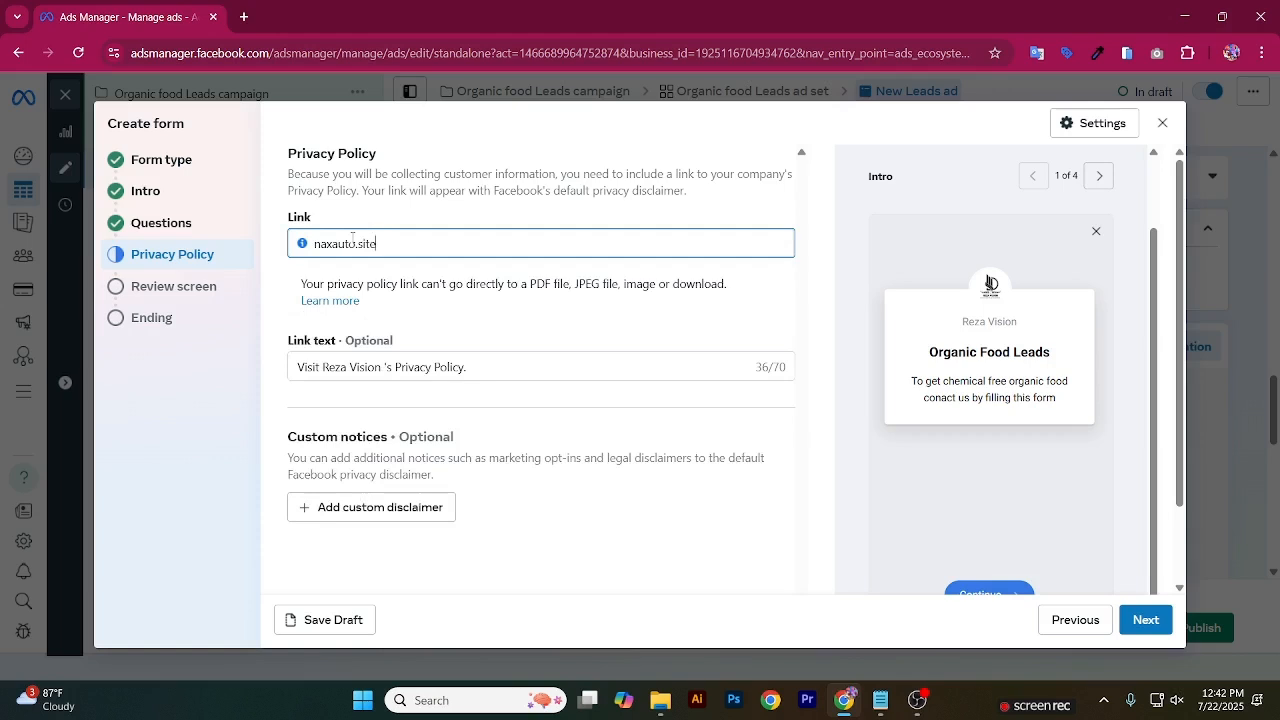
{"action": "type", "text": "/privacy"}
{"action": "left_click", "coordinate": [362, 400]}
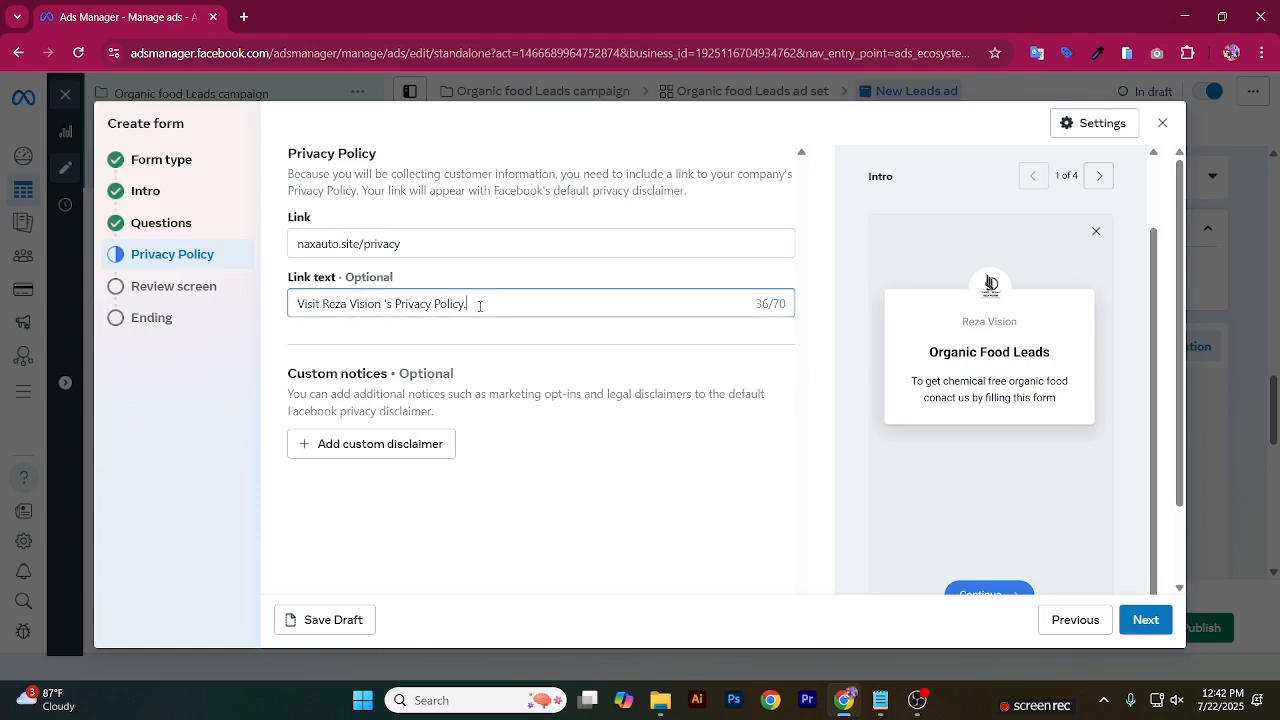
{"action": "left_click", "coordinate": [431, 243]}
{"action": "left_click_drag", "start_coordinate": [431, 243], "coordinate": [282, 240]}
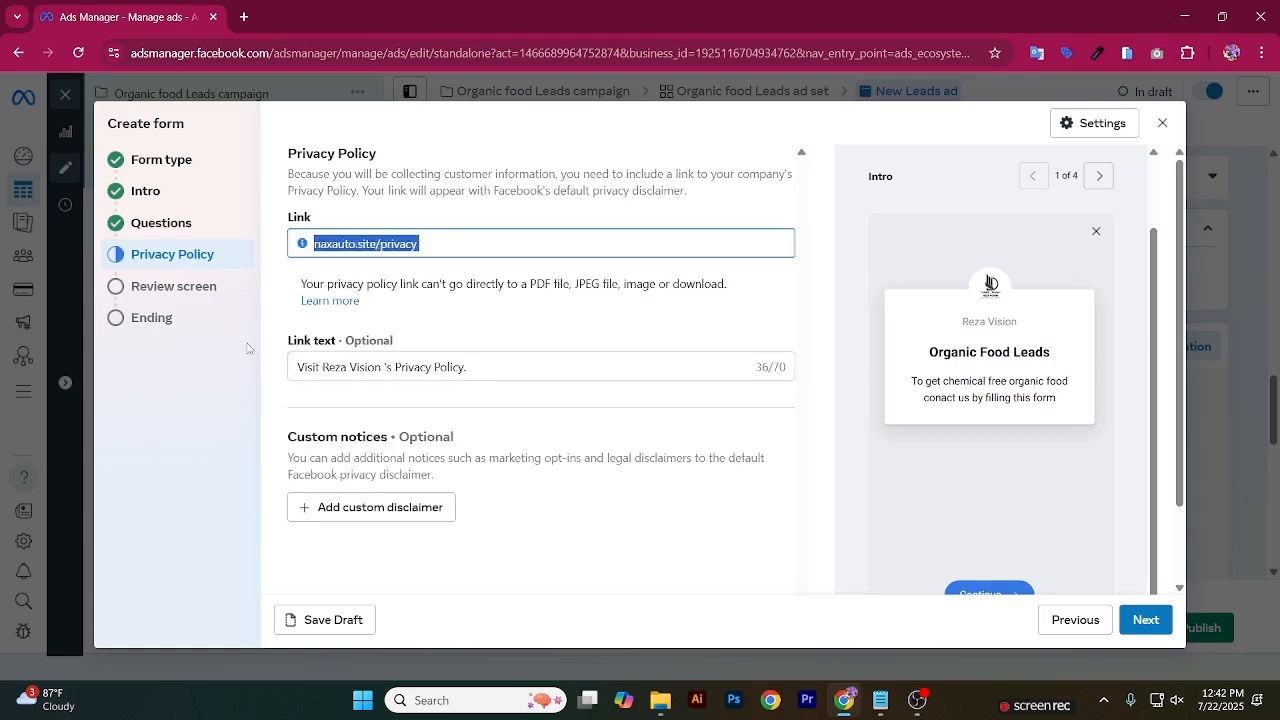
Finish the form's Privacy Policy section and continue past the Review screen to the Ending section
{"action": "left_click", "coordinate": [280, 353]}
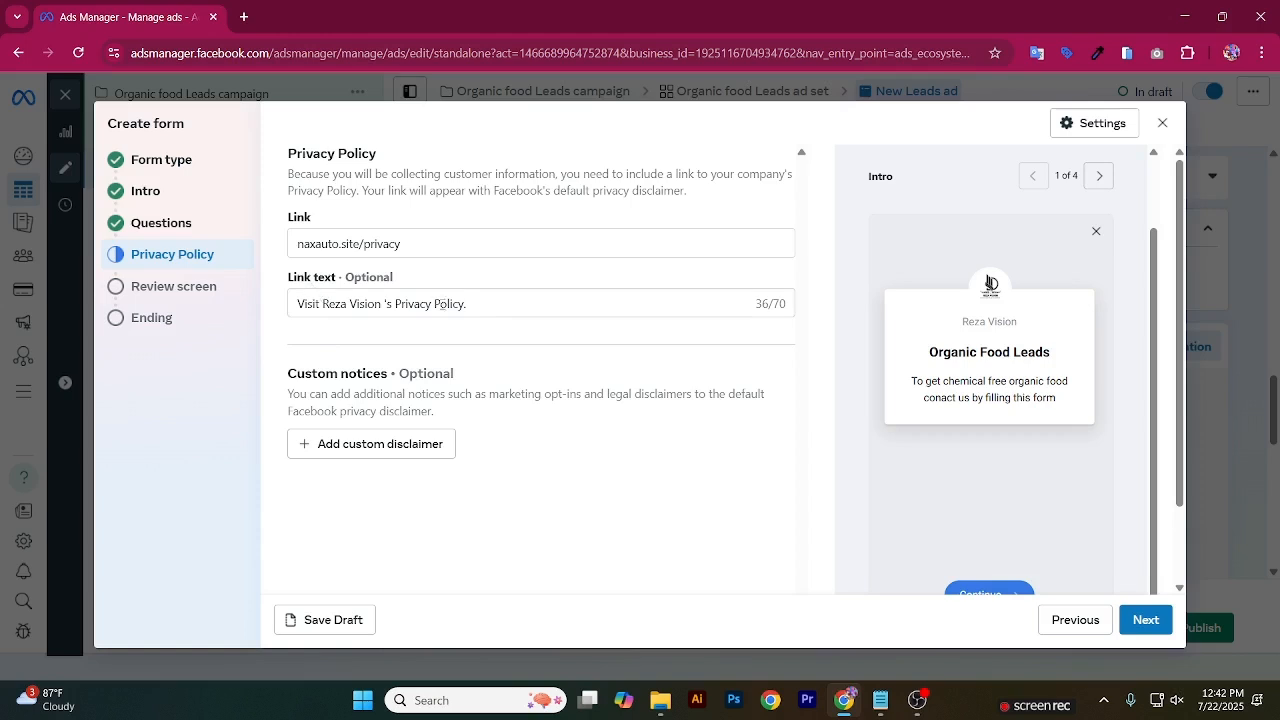
{"action": "scroll", "coordinate": [459, 356], "scroll_direction": "down", "scroll_amount": 2}
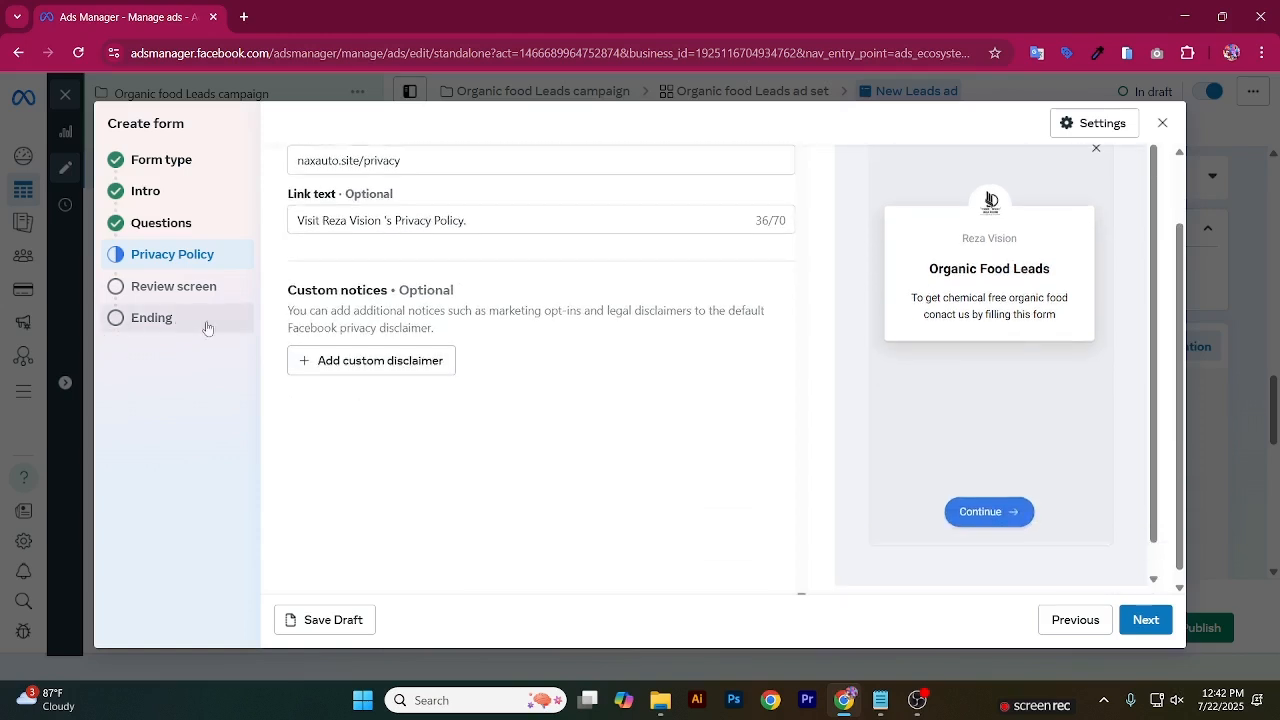
{"action": "left_click", "coordinate": [1146, 620]}
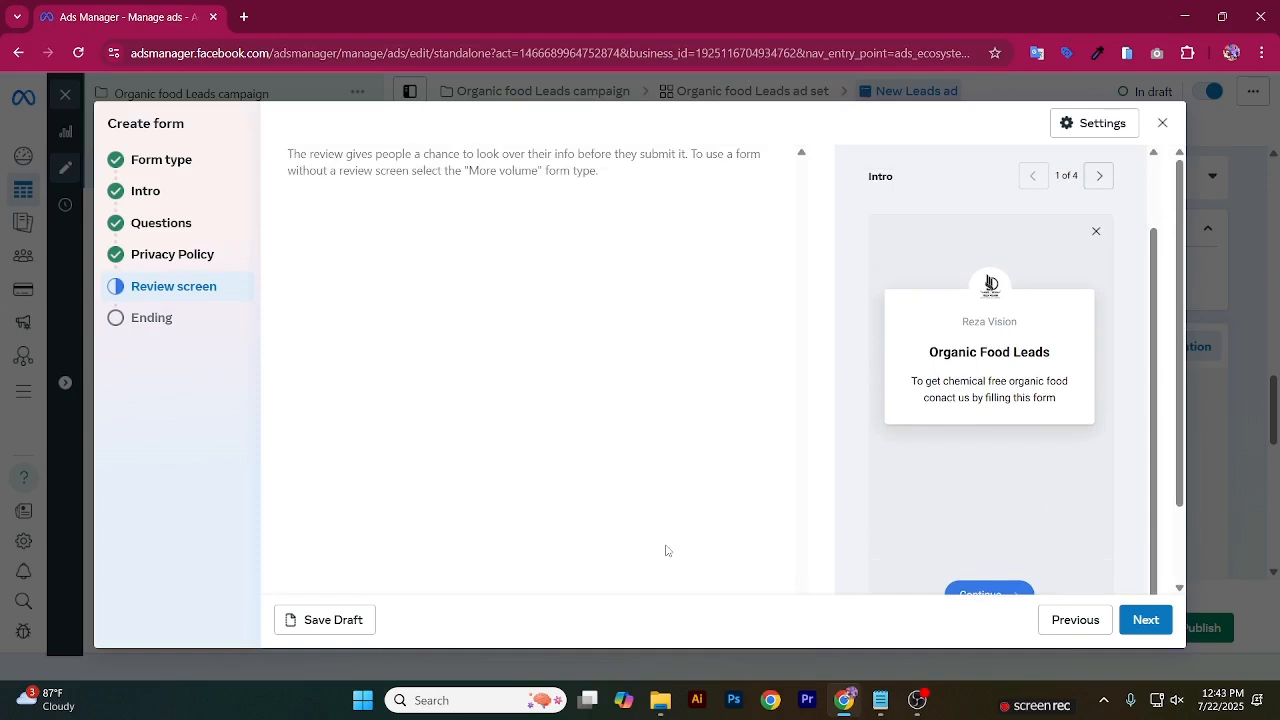
{"action": "scroll", "coordinate": [665, 551], "scroll_direction": "down", "scroll_amount": 1}
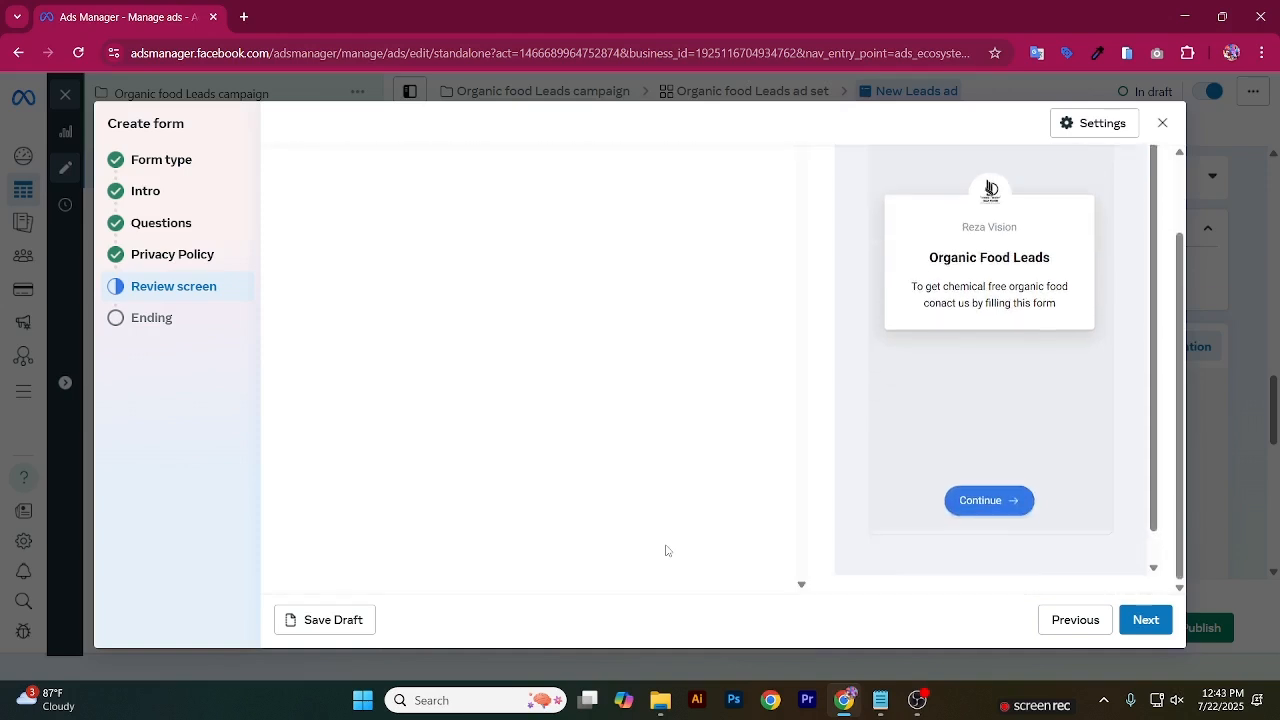
{"action": "left_click", "coordinate": [1146, 617]}
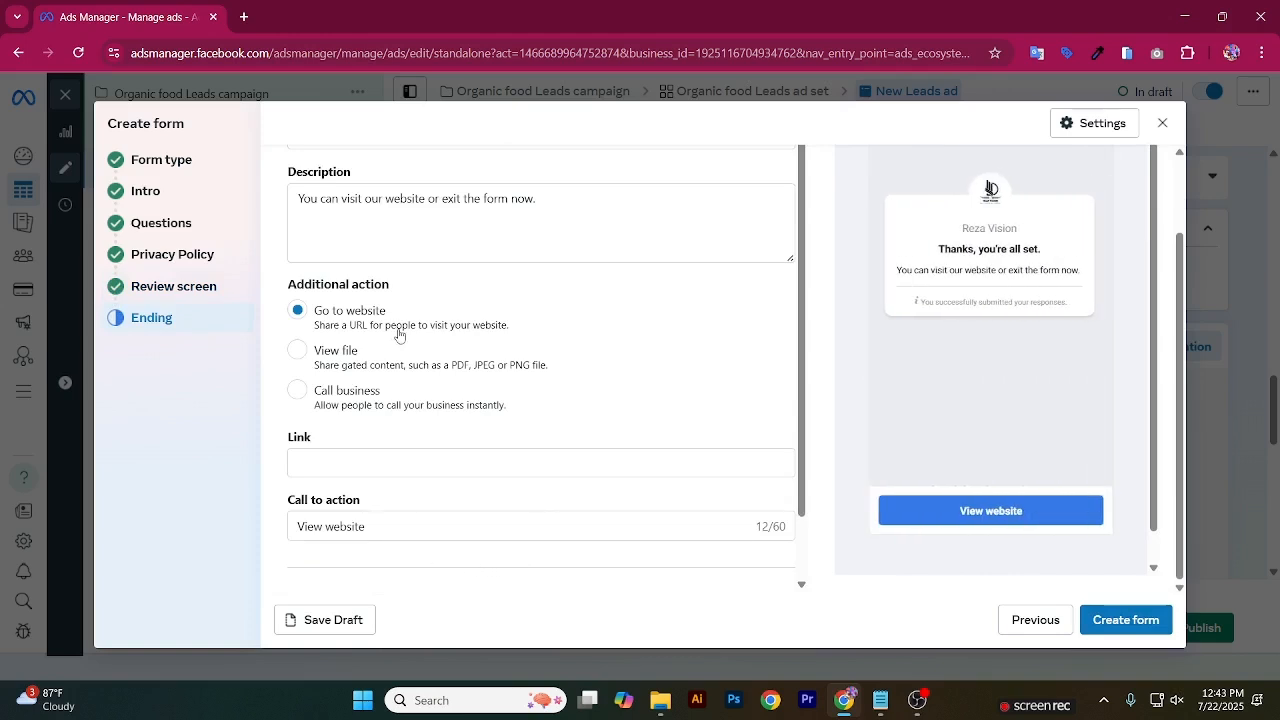
Enter naxauto.site as the website link in the form's ending message, with View website as the call to action
{"action": "scroll", "coordinate": [400, 340], "scroll_direction": "down", "scroll_amount": 1}
{"action": "left_click", "coordinate": [377, 395]}
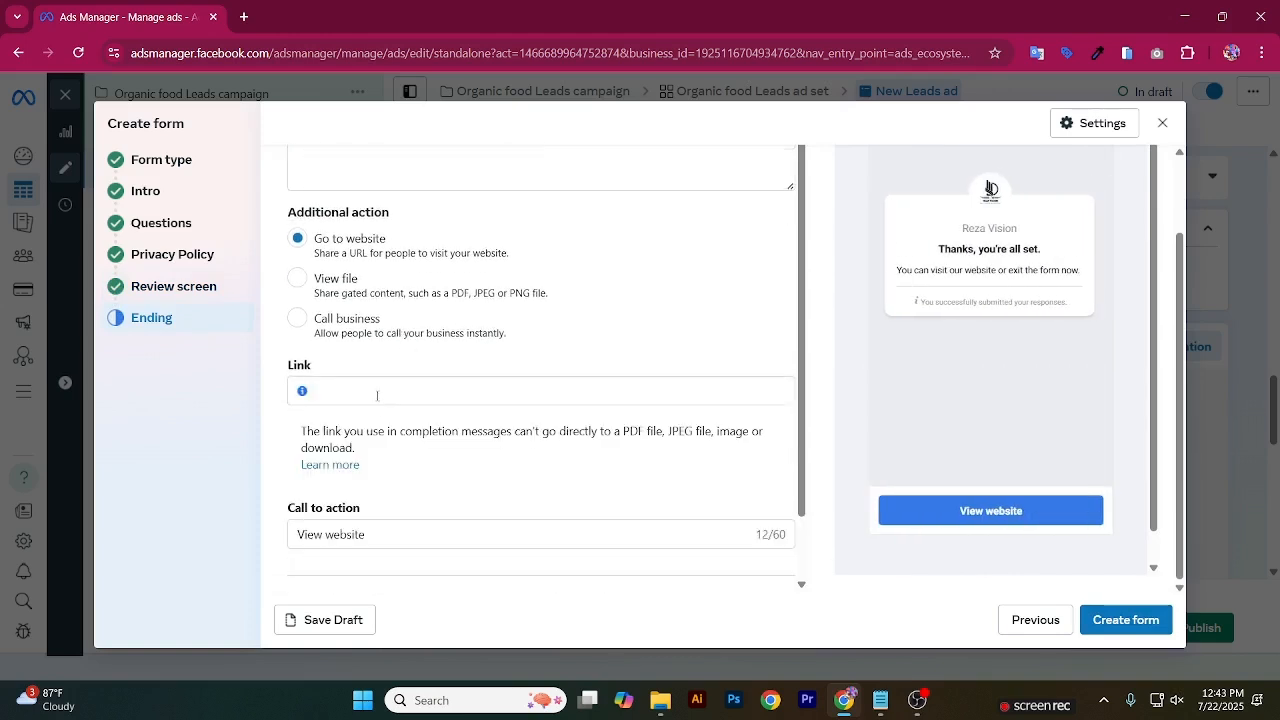
{"action": "type", "text": "na"}
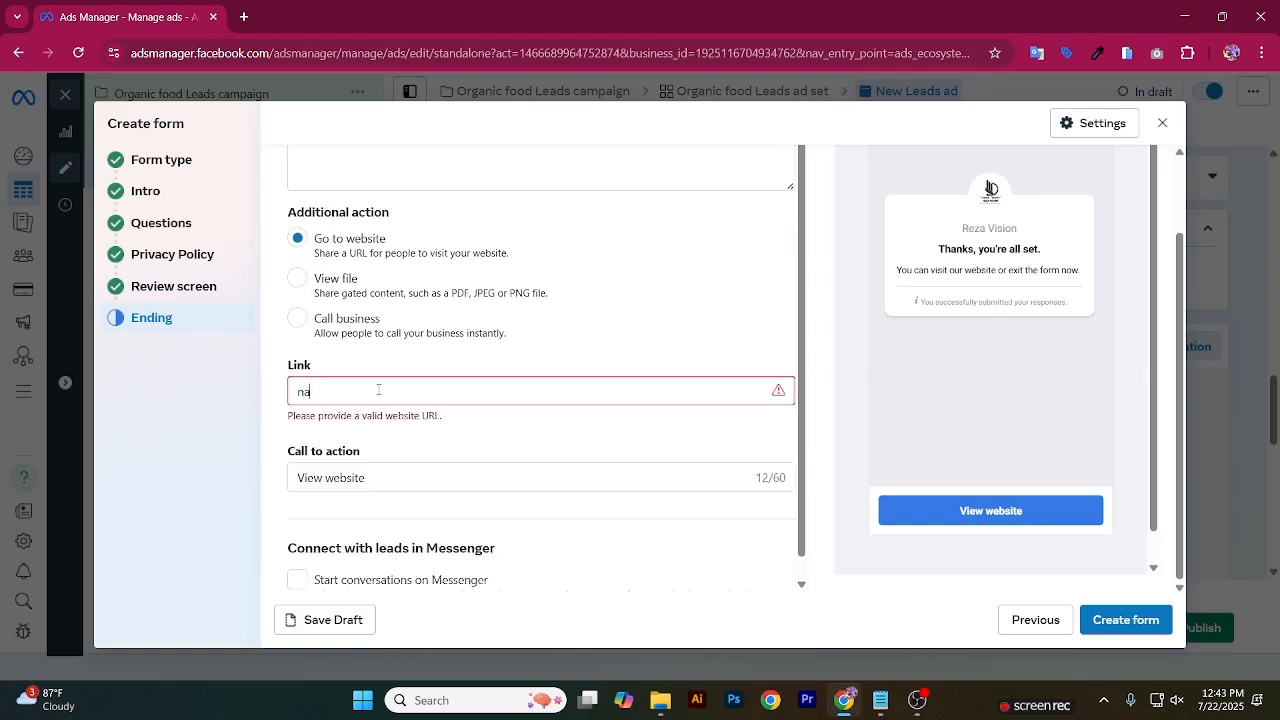
{"action": "type", "text": "xauto.site"}
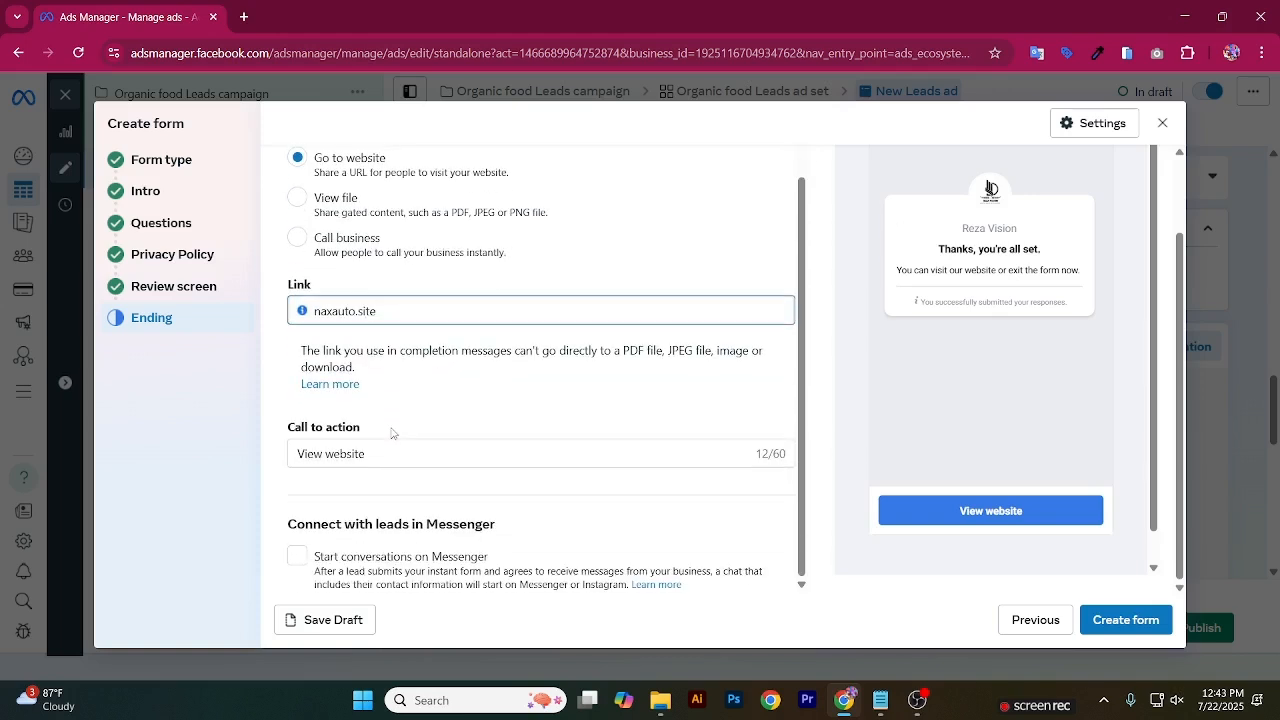
{"action": "left_click", "coordinate": [440, 459]}
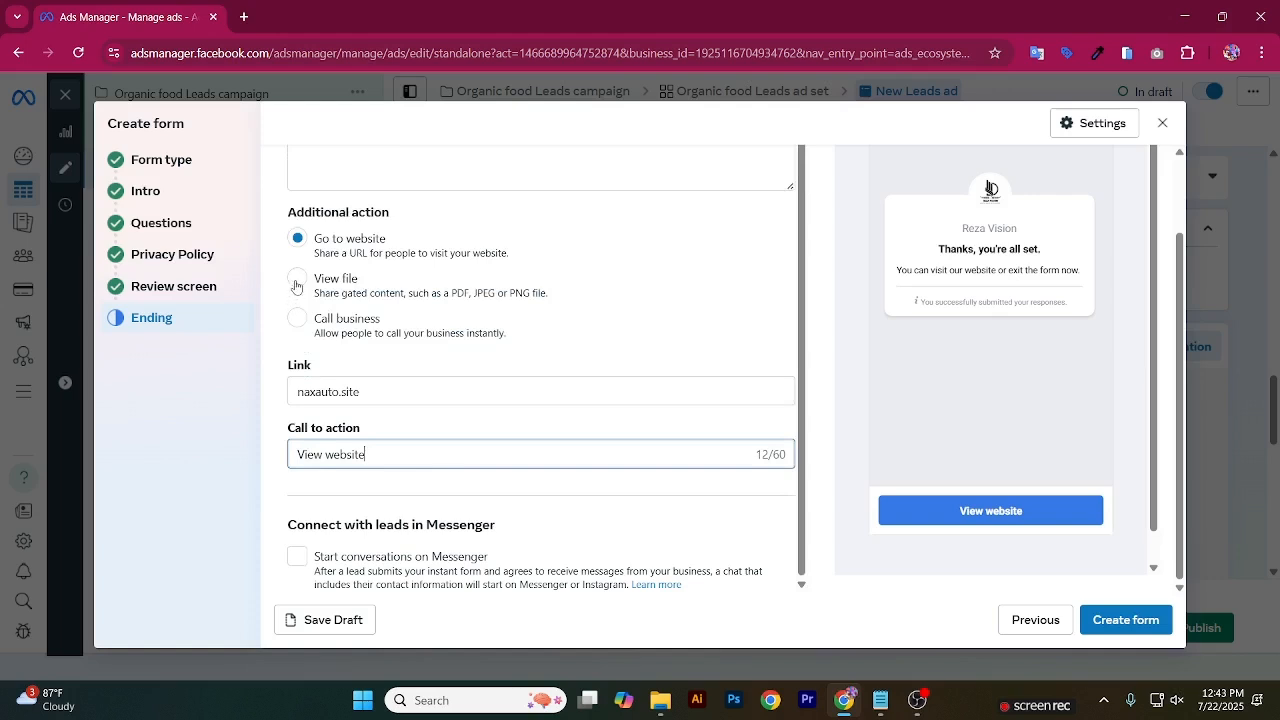
Try the other additional action options, such as View file, and return to Go to website
{"action": "left_click", "coordinate": [298, 318]}
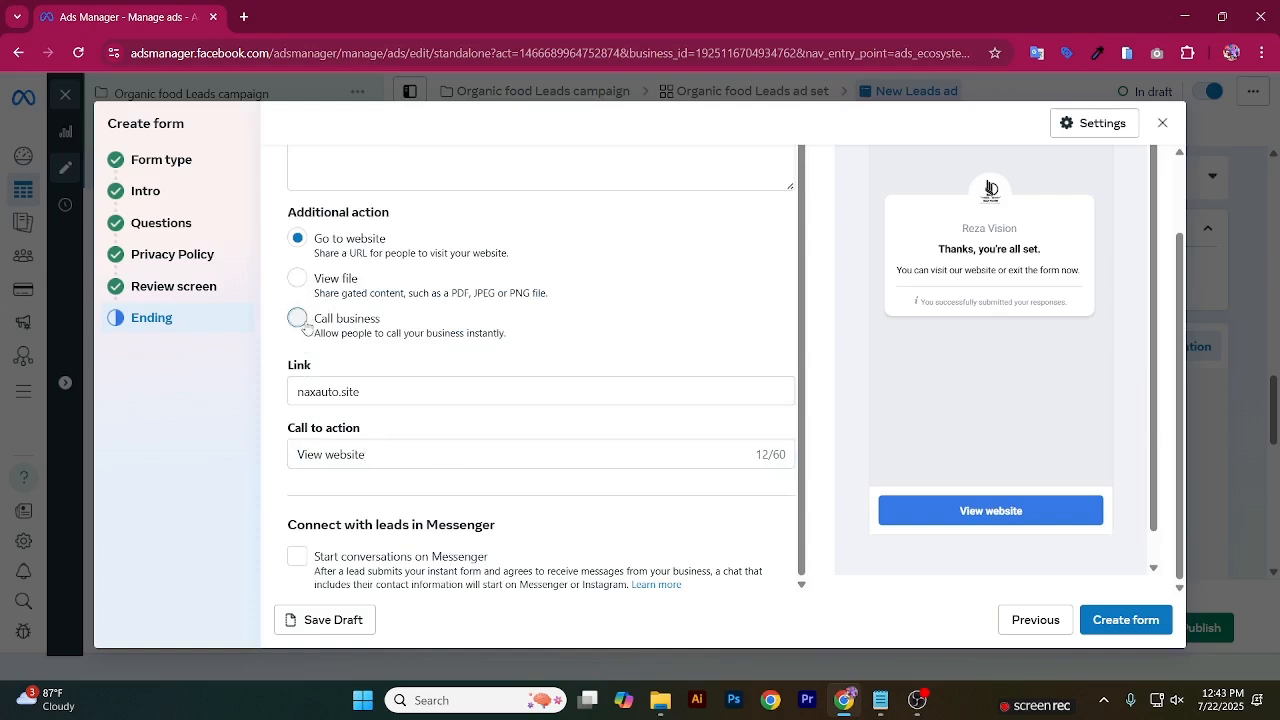
{"action": "left_click", "coordinate": [297, 278]}
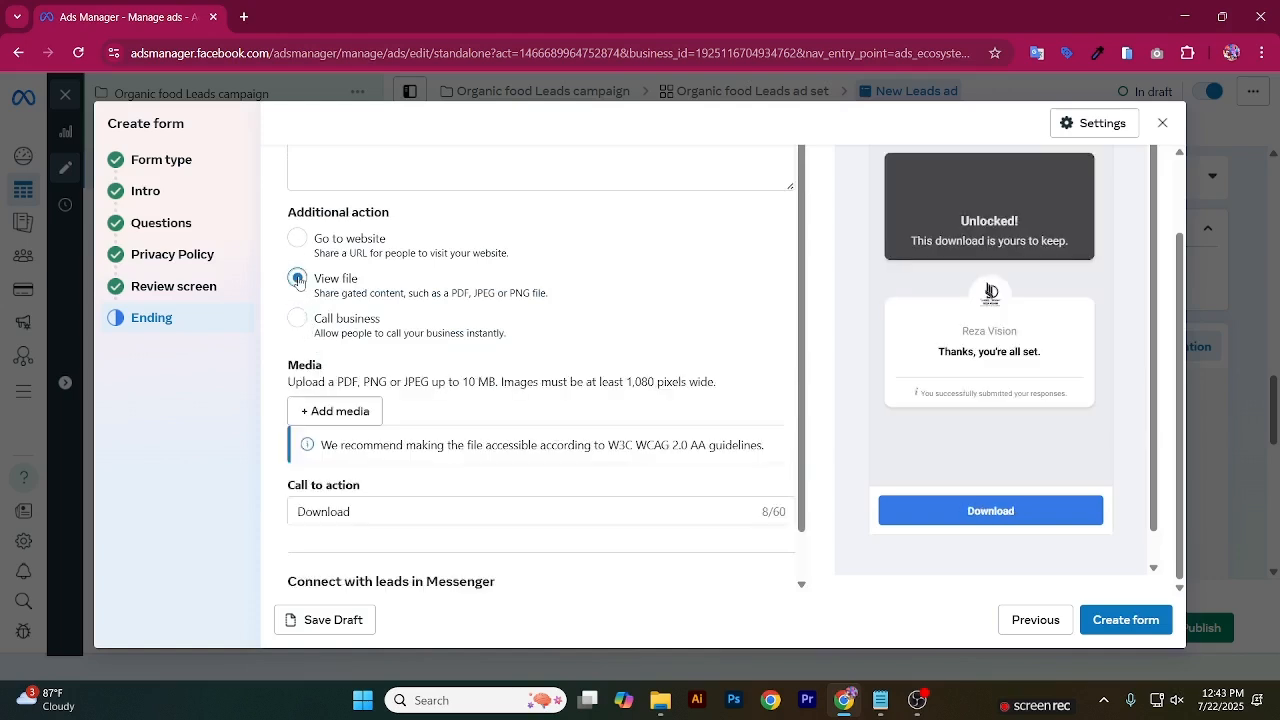
{"action": "left_click", "coordinate": [297, 238]}
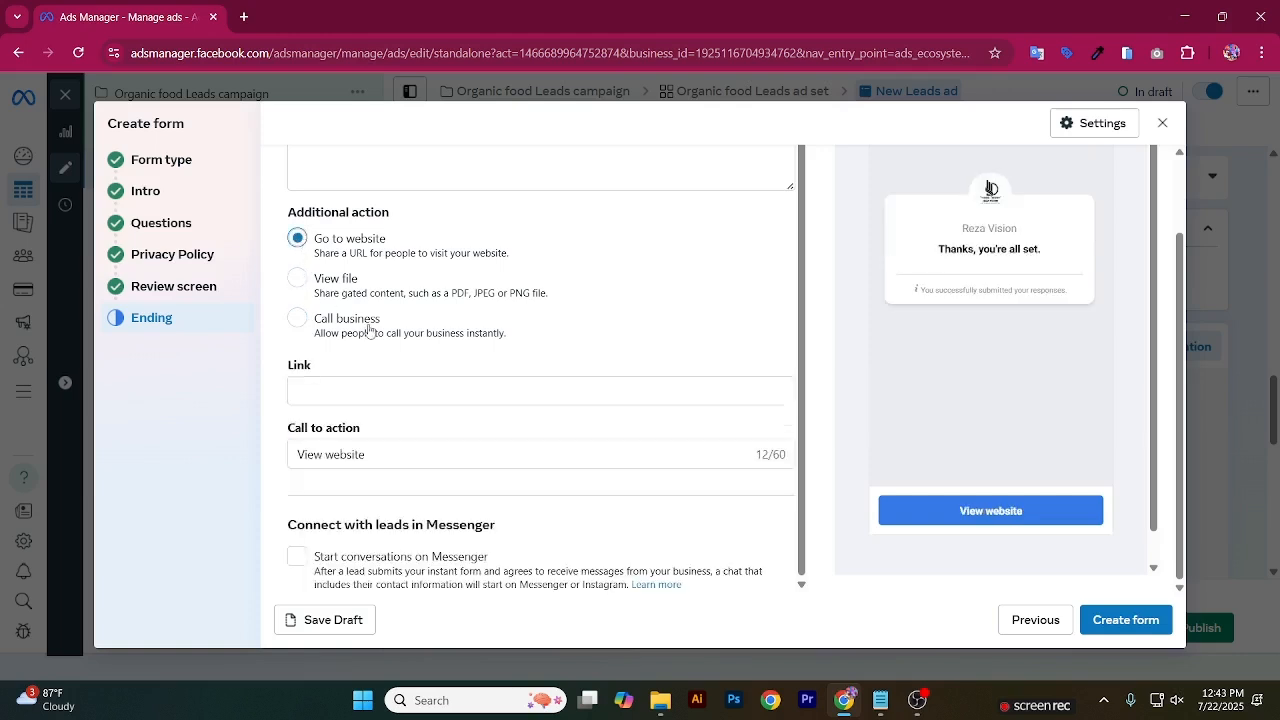
Fill in the emptied link of the Go to website action with naxauto.site
{"action": "left_click", "coordinate": [413, 389]}
{"action": "type", "text": "naxauc"}
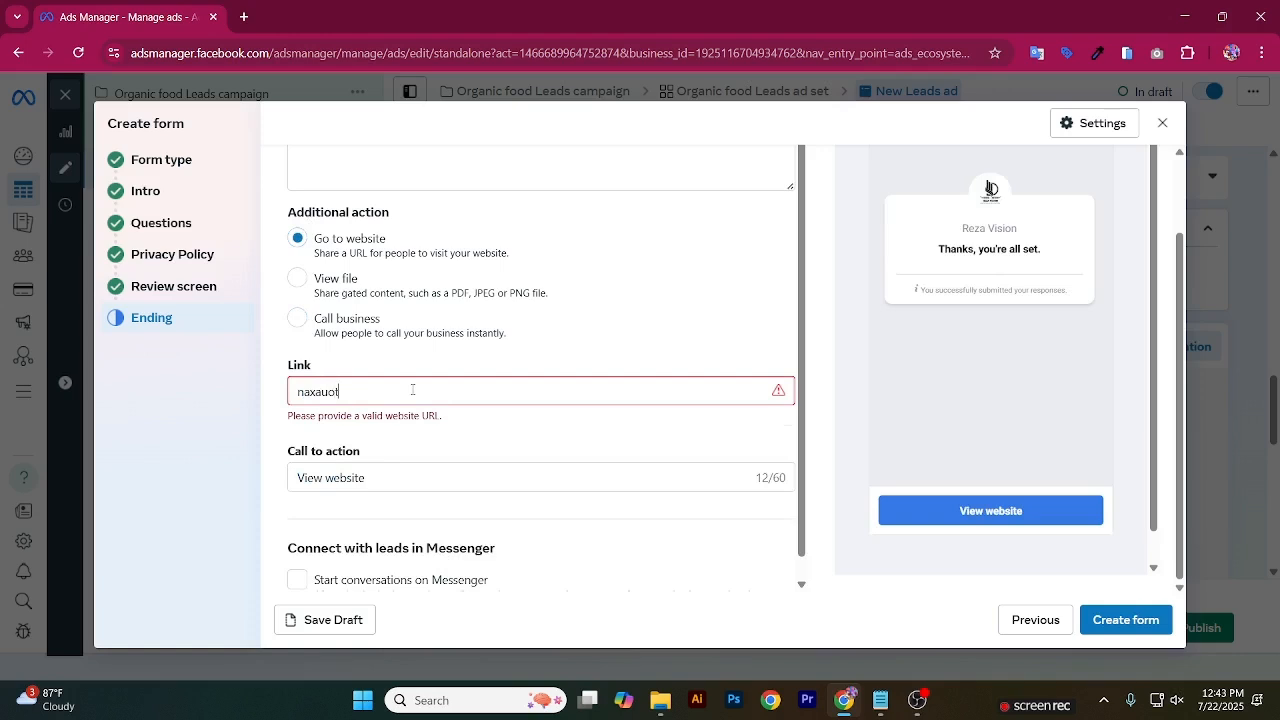
{"action": "key", "text": "BackSpace"}
{"action": "type", "text": "to.site"}
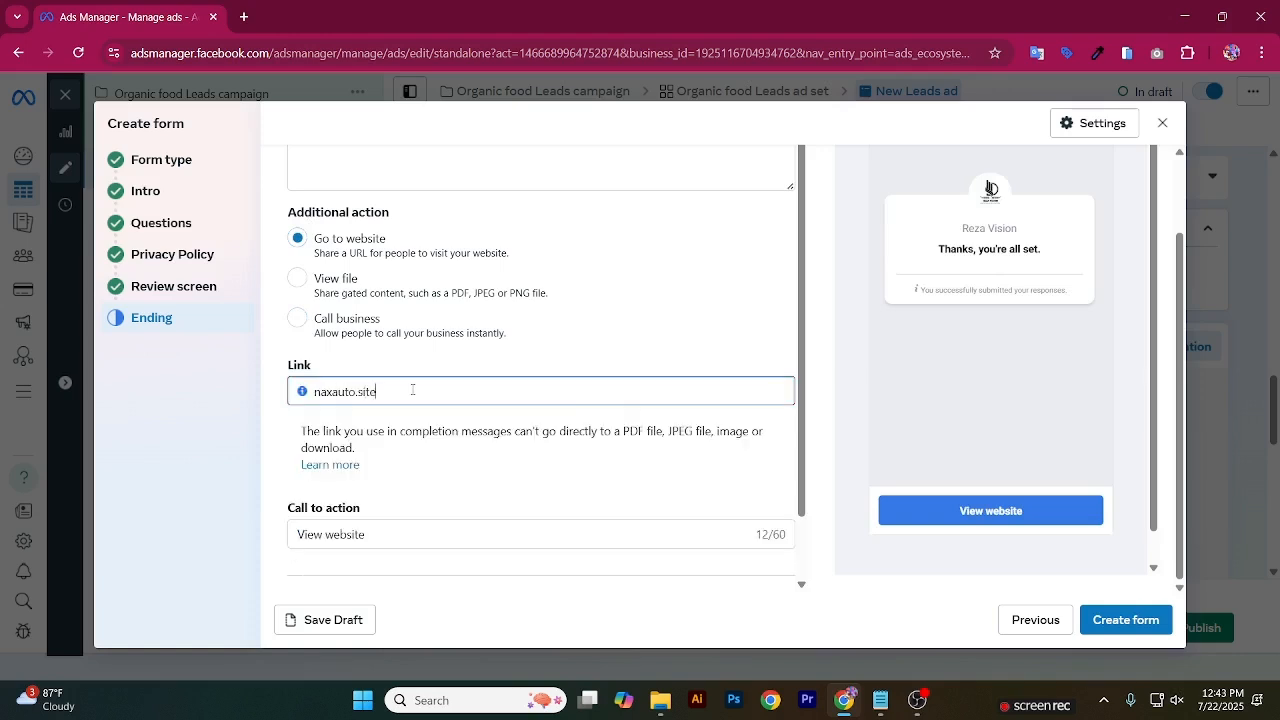
Enable Start conversations on Messenger for the form's leads and try to create the form
{"action": "scroll", "coordinate": [412, 390], "scroll_direction": "down", "scroll_amount": 1}
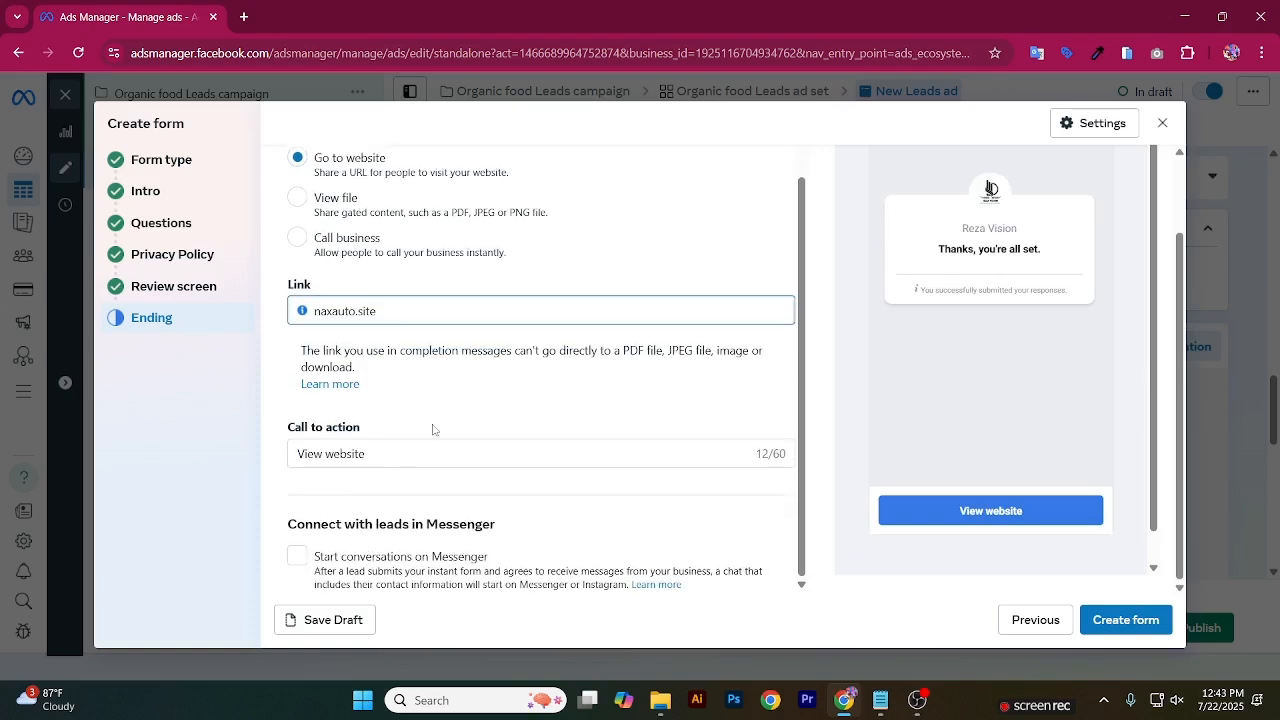
{"action": "left_click", "coordinate": [295, 558]}
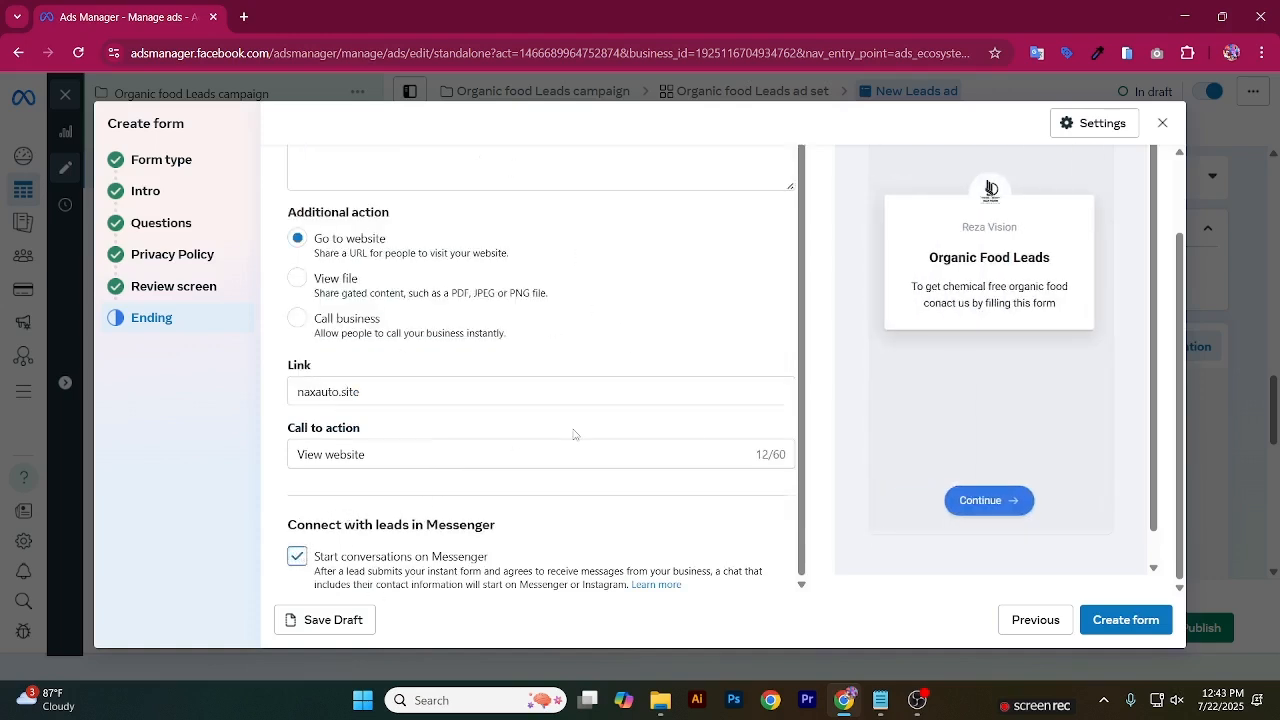
{"action": "left_click", "coordinate": [1098, 622]}
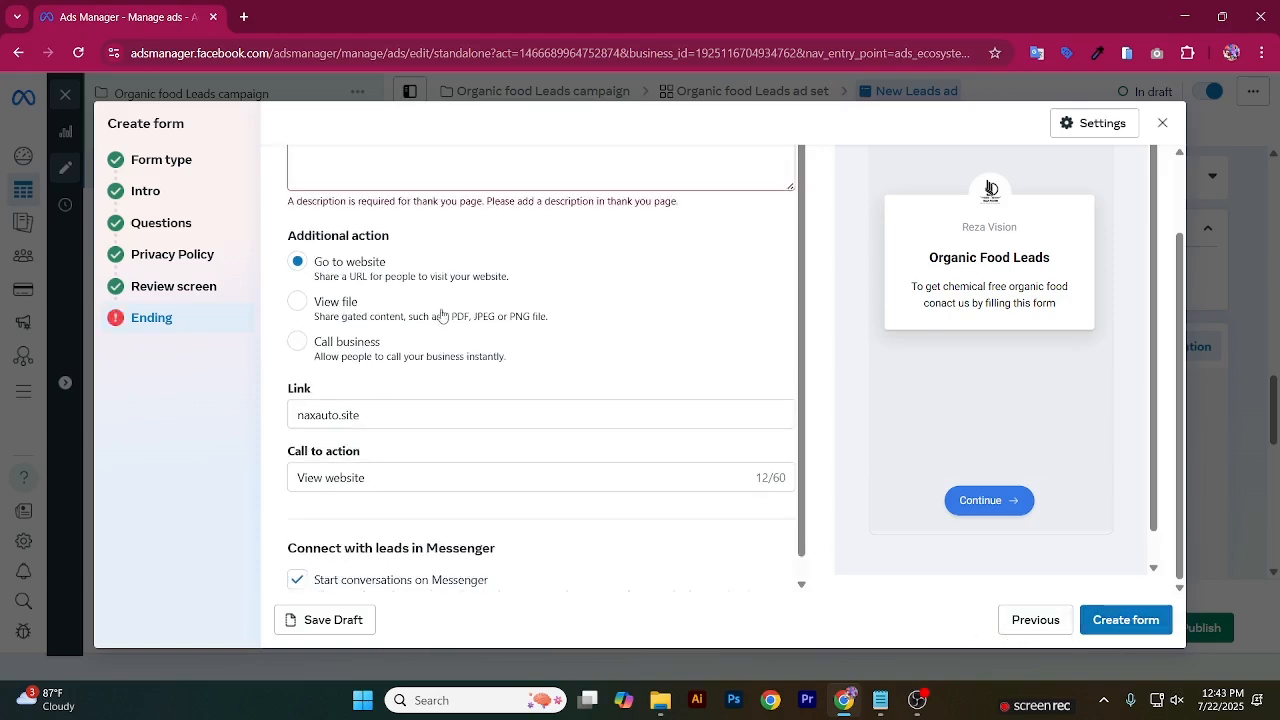
Enter "Thanks for submitting your data to us." as the description of the ending message for leads
{"action": "scroll", "coordinate": [443, 317], "scroll_direction": "up", "scroll_amount": 1}
{"action": "left_click", "coordinate": [383, 215]}
{"action": "scroll", "coordinate": [383, 215], "scroll_direction": "up", "scroll_amount": 1}
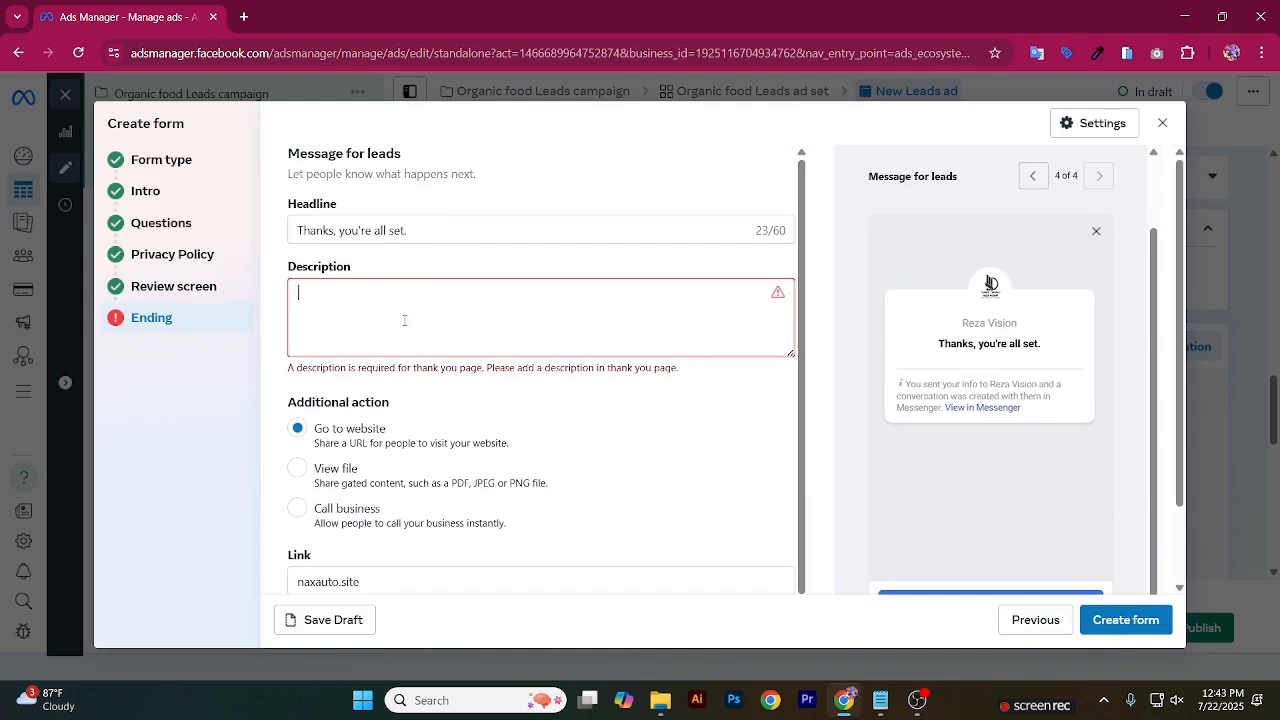
{"action": "type", "text": "Thanks"}
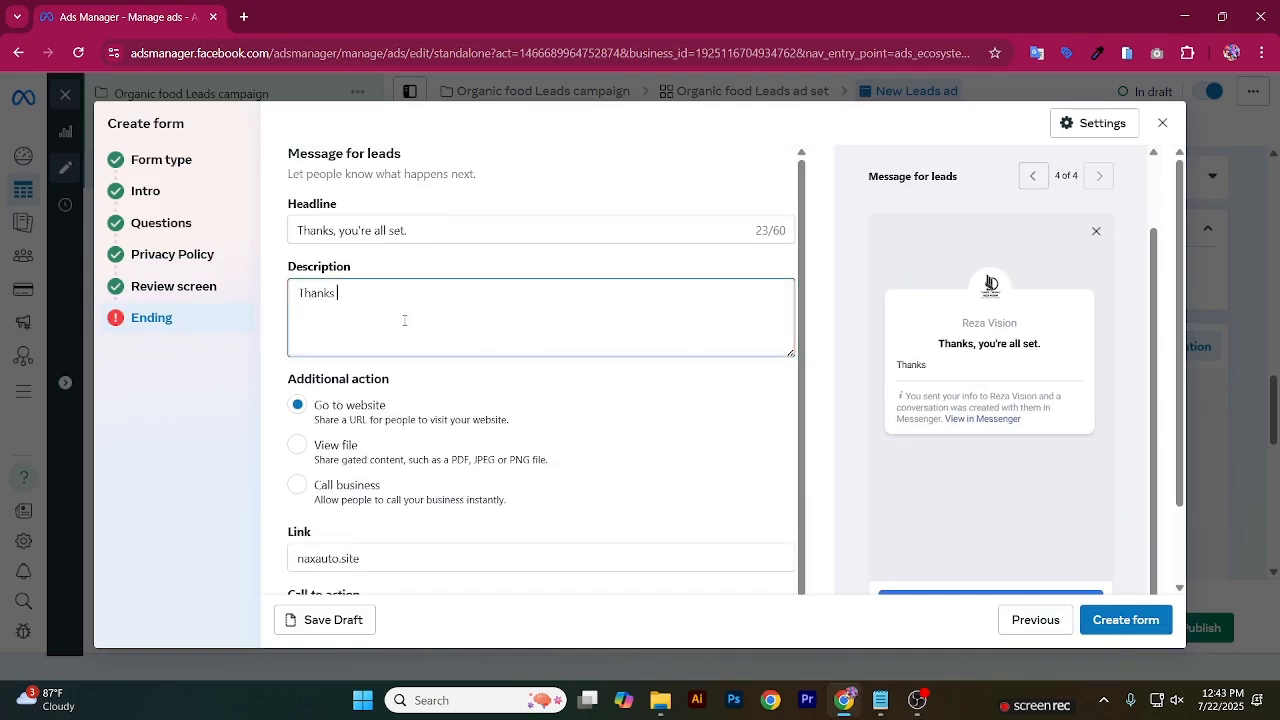
{"action": "type", "text": " for submitting your"}
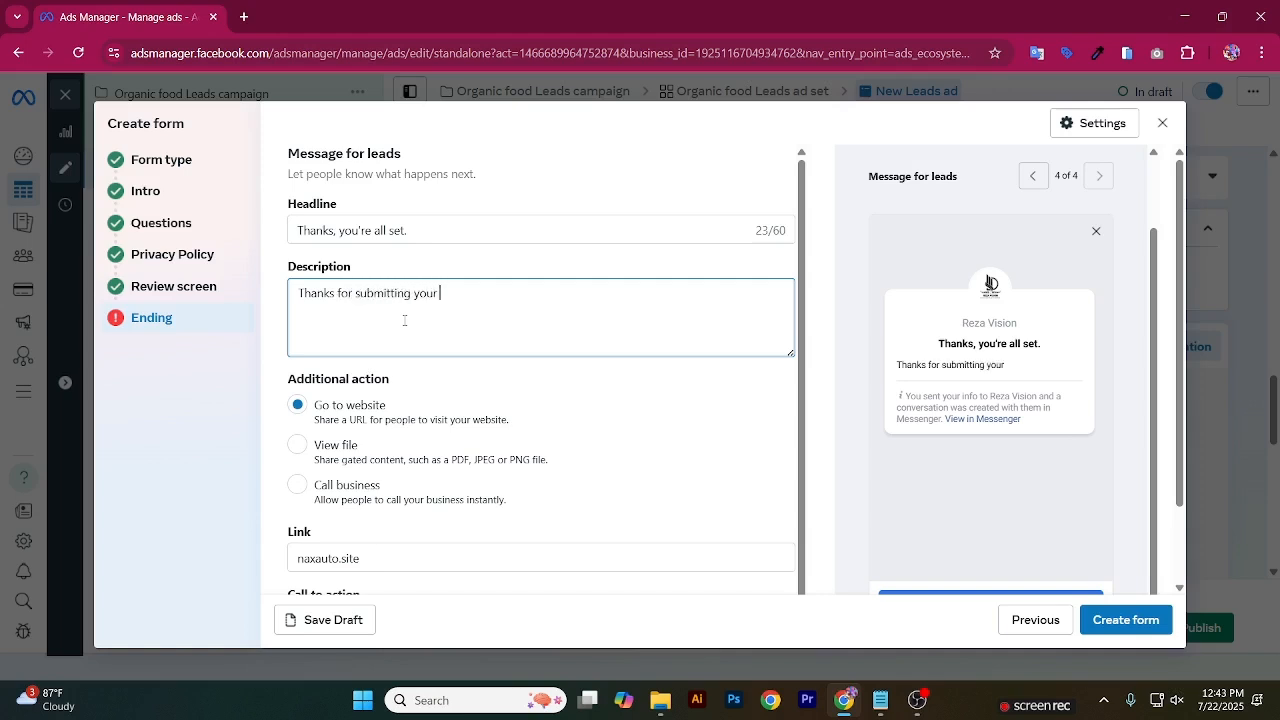
{"action": "type", "text": " dataa to"}
{"action": "type", "text": "us."}
Check the ending's additional action, link and Messenger settings, and create the form
{"action": "scroll", "coordinate": [558, 367], "scroll_direction": "down", "scroll_amount": 1}
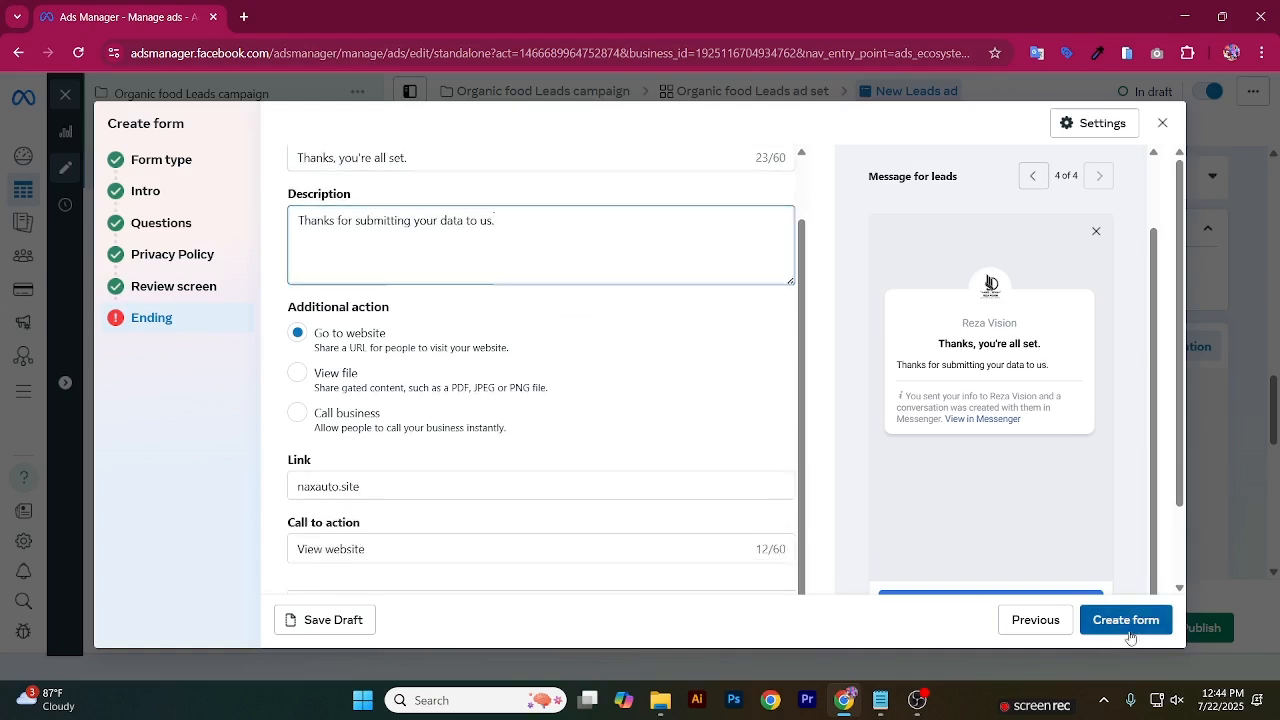
{"action": "scroll", "coordinate": [720, 510], "scroll_direction": "down", "scroll_amount": 1}
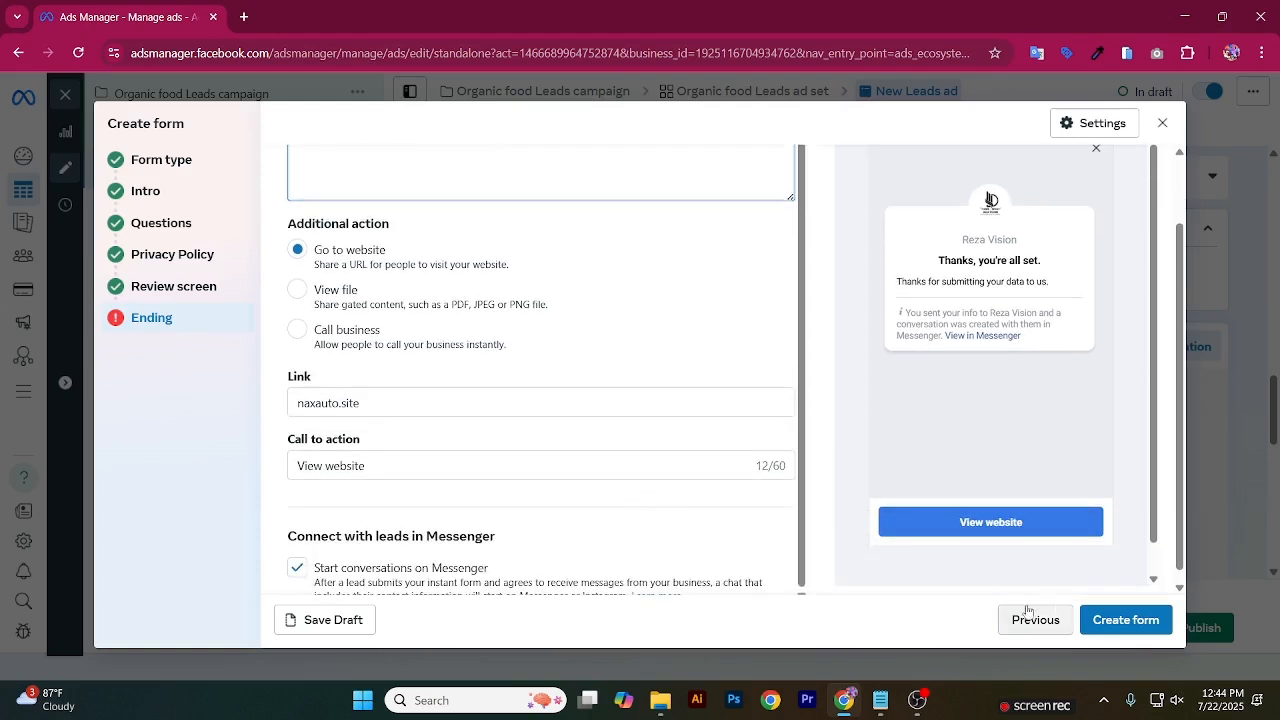
{"action": "left_click", "coordinate": [1100, 619]}
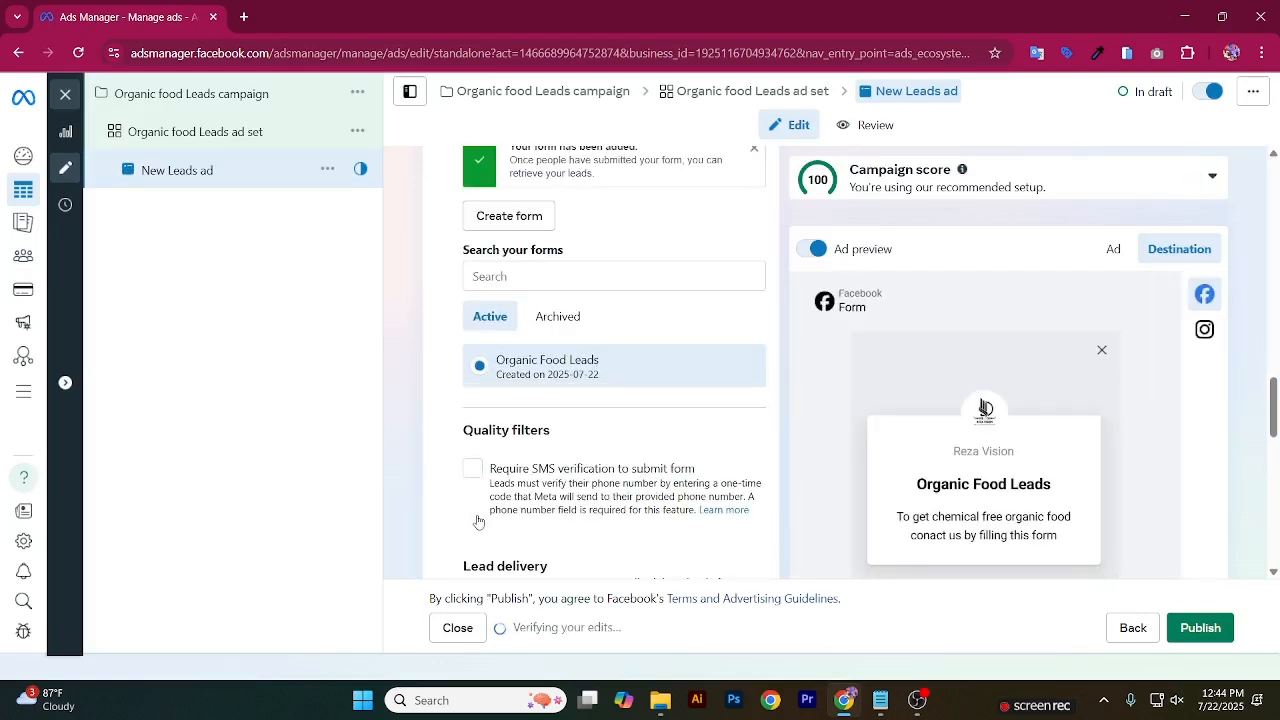
Review the ad's quality filters and lead delivery settings, and open the CRM setup for lead delivery
{"action": "scroll", "coordinate": [490, 512], "scroll_direction": "down", "scroll_amount": 3}
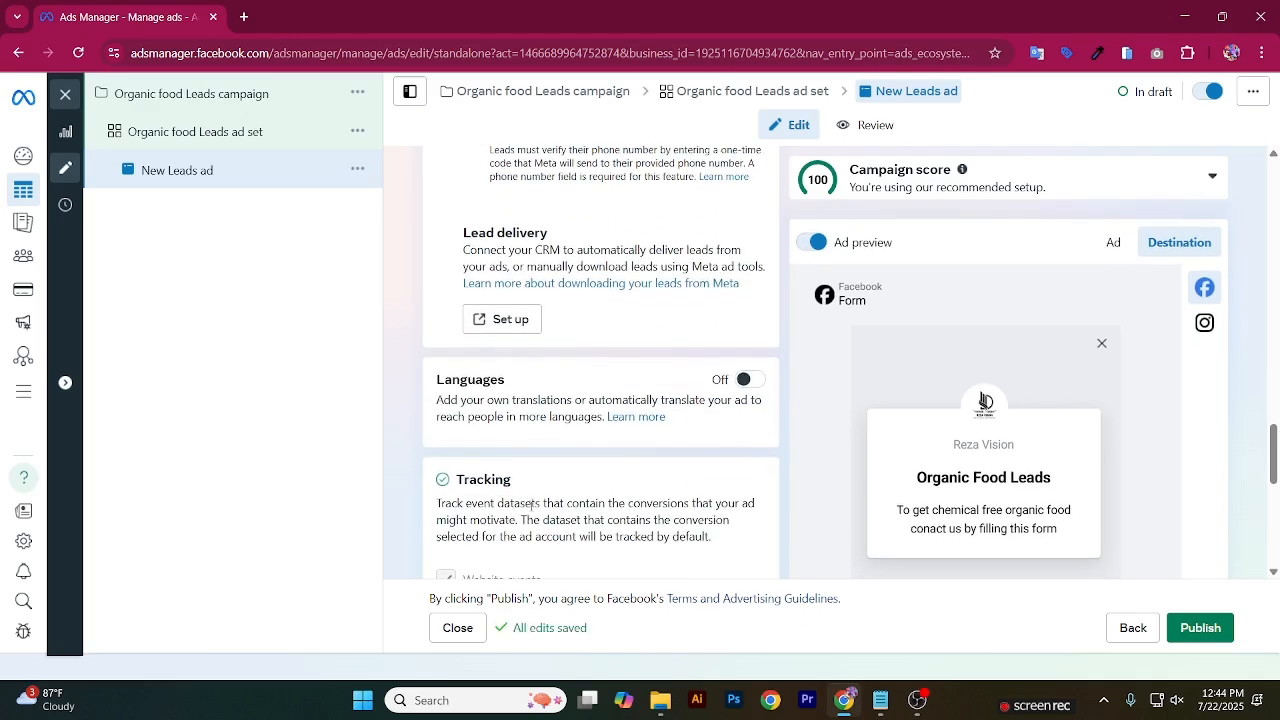
{"action": "scroll", "coordinate": [530, 507], "scroll_direction": "up", "scroll_amount": 2}
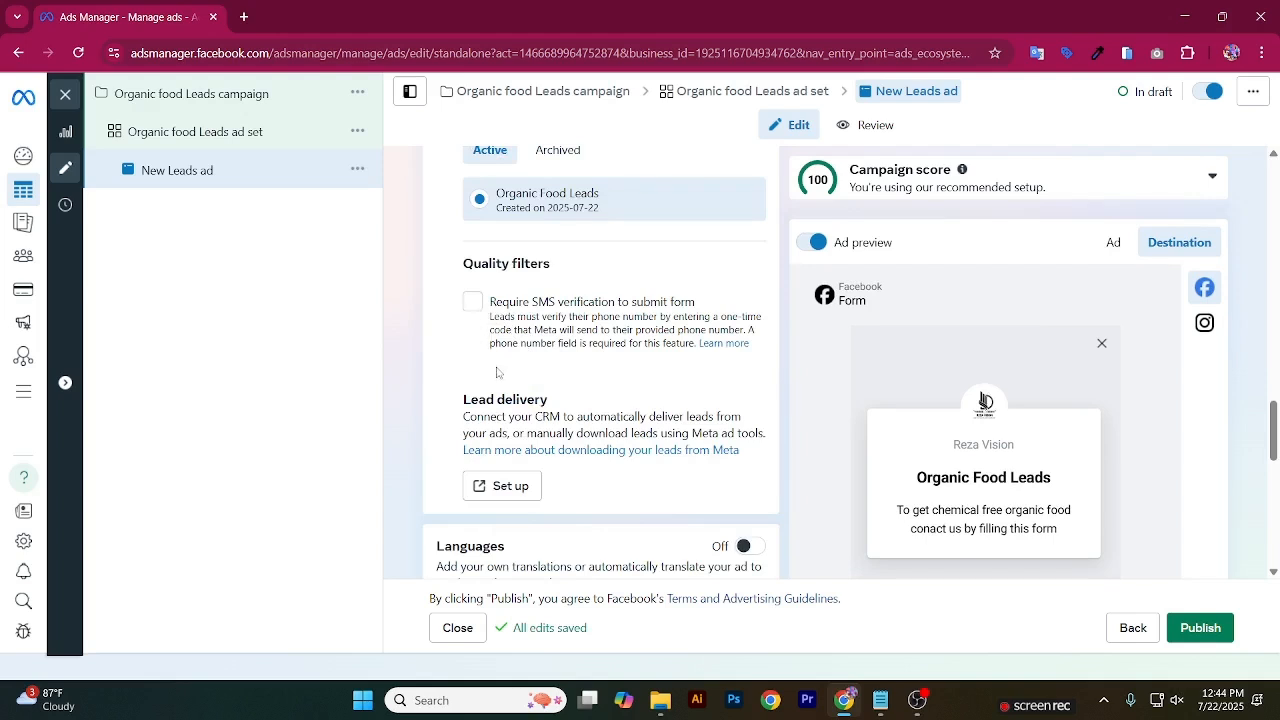
{"action": "scroll", "coordinate": [494, 371], "scroll_direction": "up", "scroll_amount": 2}
{"action": "scroll", "coordinate": [500, 390], "scroll_direction": "down", "scroll_amount": 3}
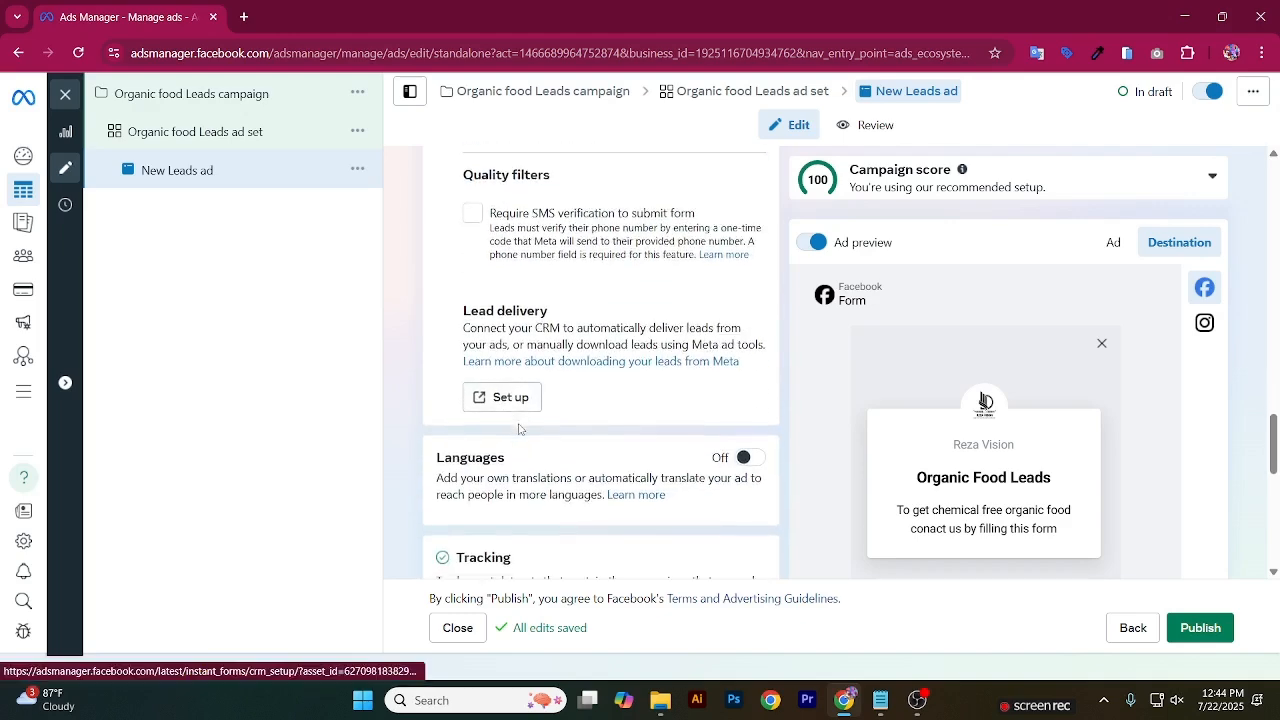
{"action": "scroll", "coordinate": [520, 428], "scroll_direction": "down", "scroll_amount": 1}
{"action": "left_click", "coordinate": [510, 320]}
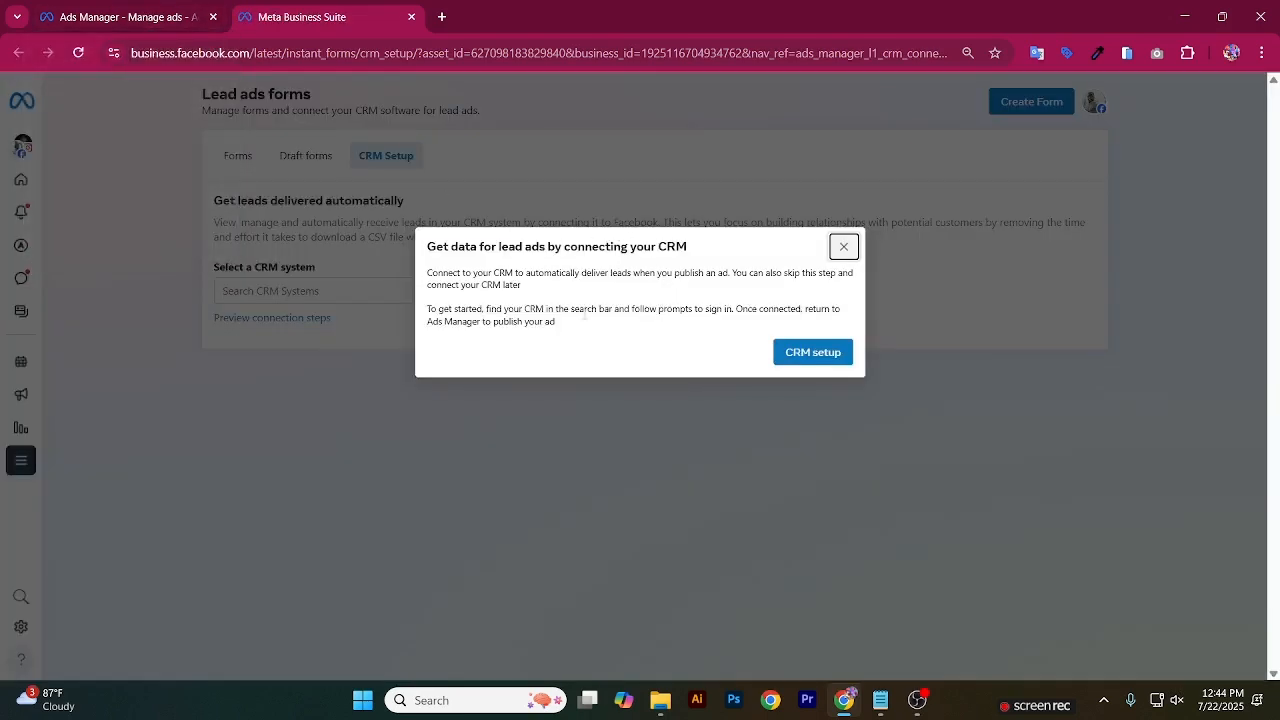
{"action": "left_click", "coordinate": [810, 358]}
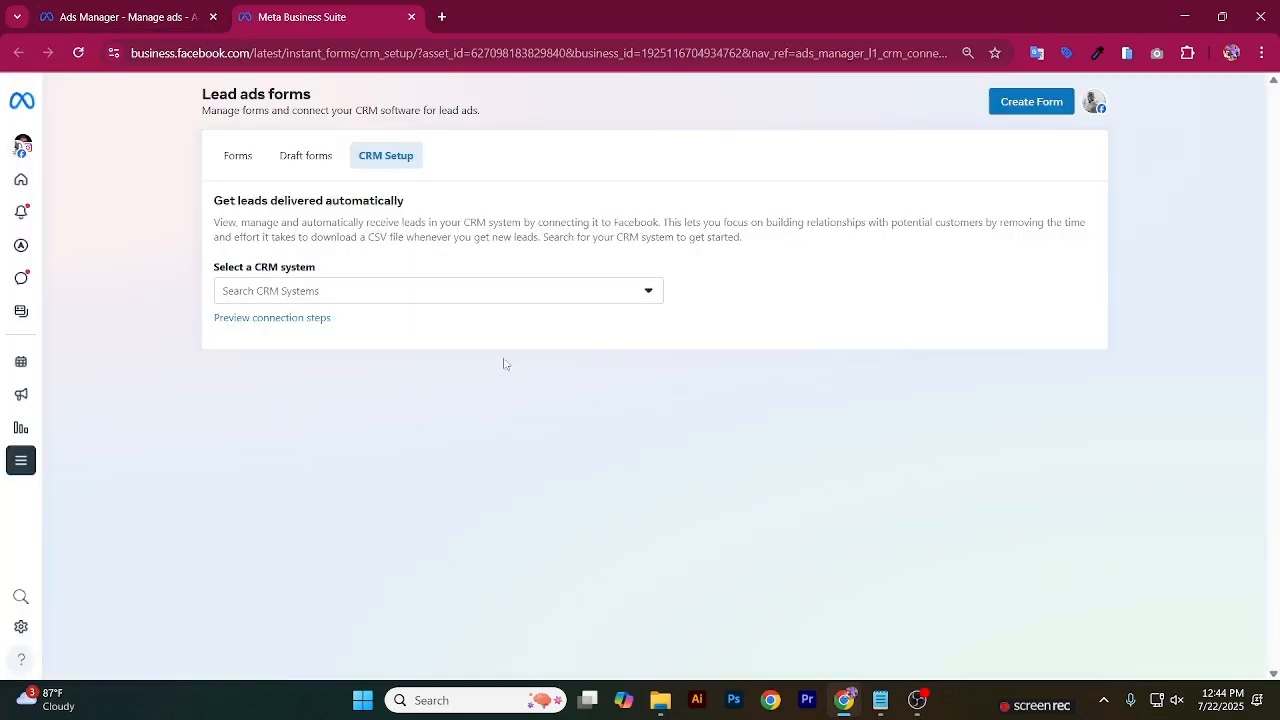
Choose Google Sheets as the CRM system, sign in with Google and grant the integration all requested access
{"action": "left_click", "coordinate": [592, 296]}
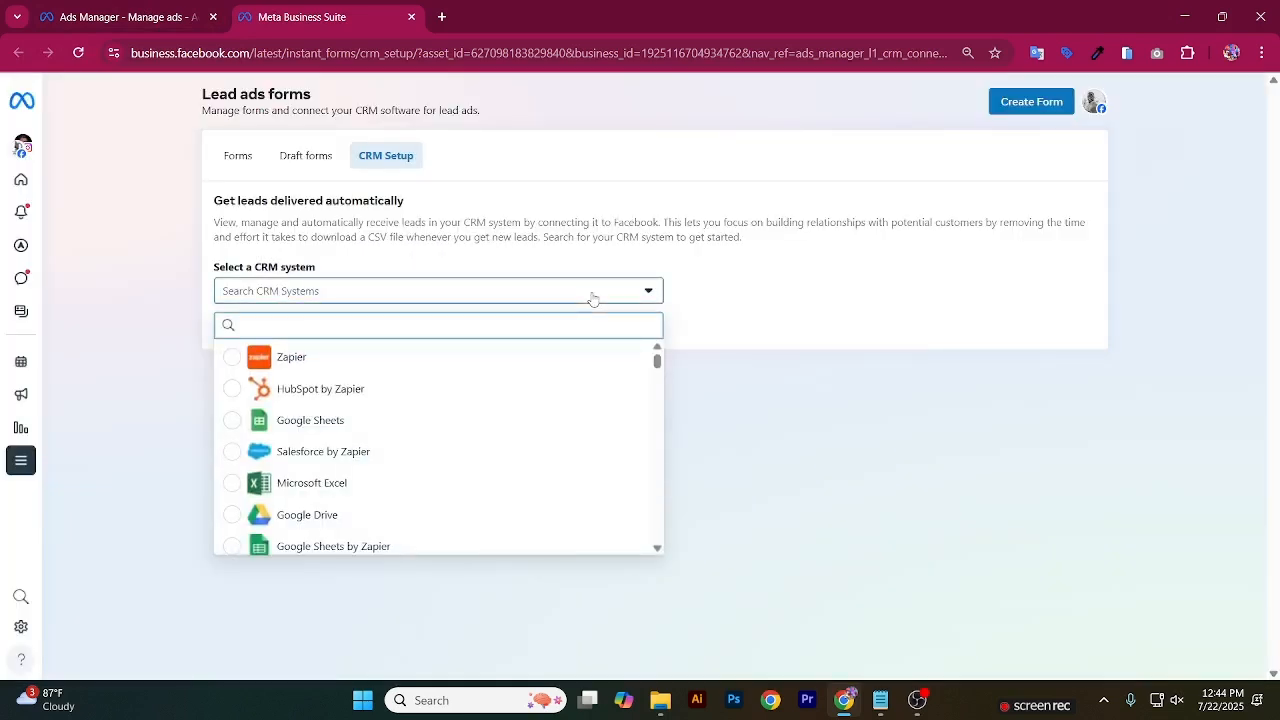
{"action": "left_click", "coordinate": [367, 420]}
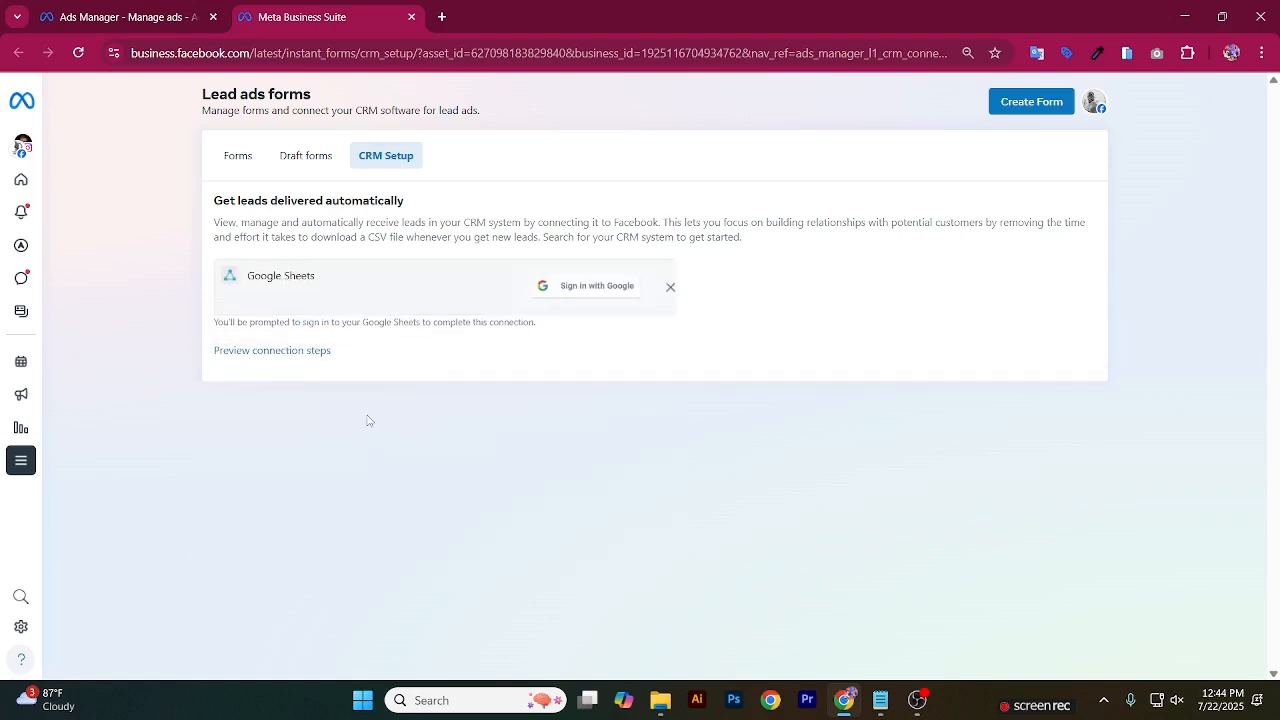
{"action": "left_click", "coordinate": [545, 287]}
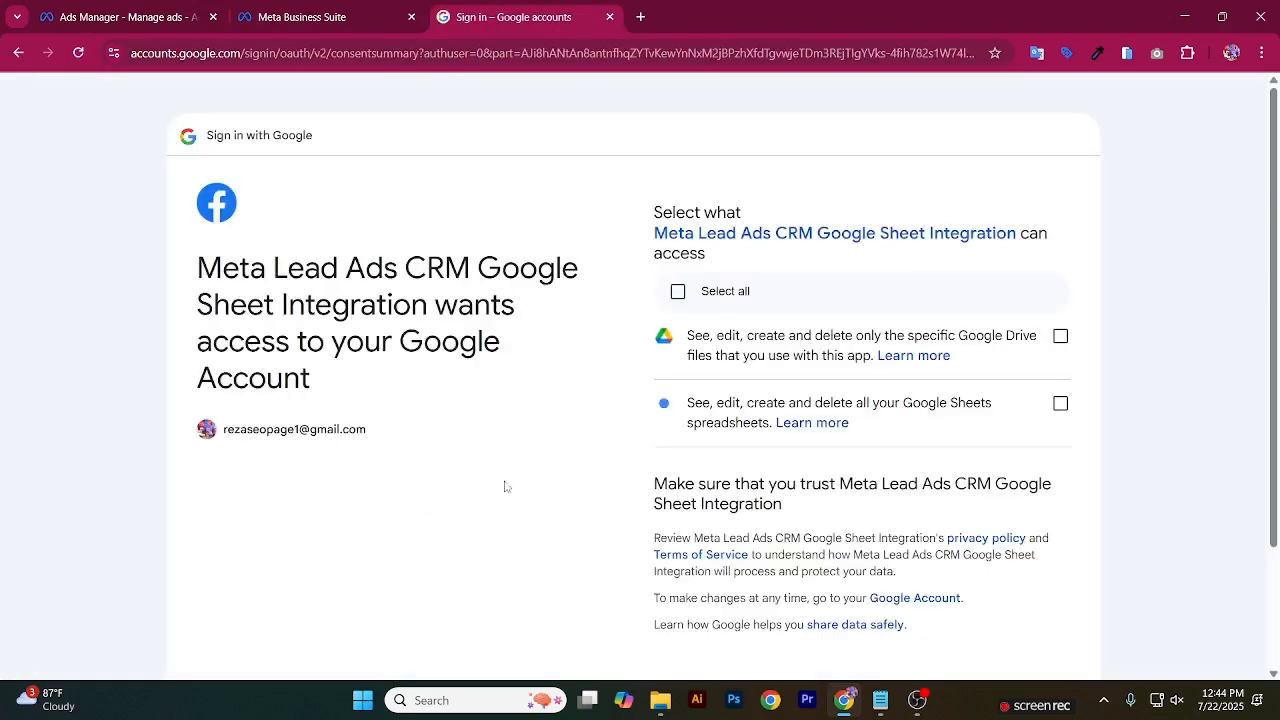
{"action": "left_click", "coordinate": [678, 291]}
{"action": "scroll", "coordinate": [944, 457], "scroll_direction": "down", "scroll_amount": 2}
{"action": "left_click", "coordinate": [975, 541]}
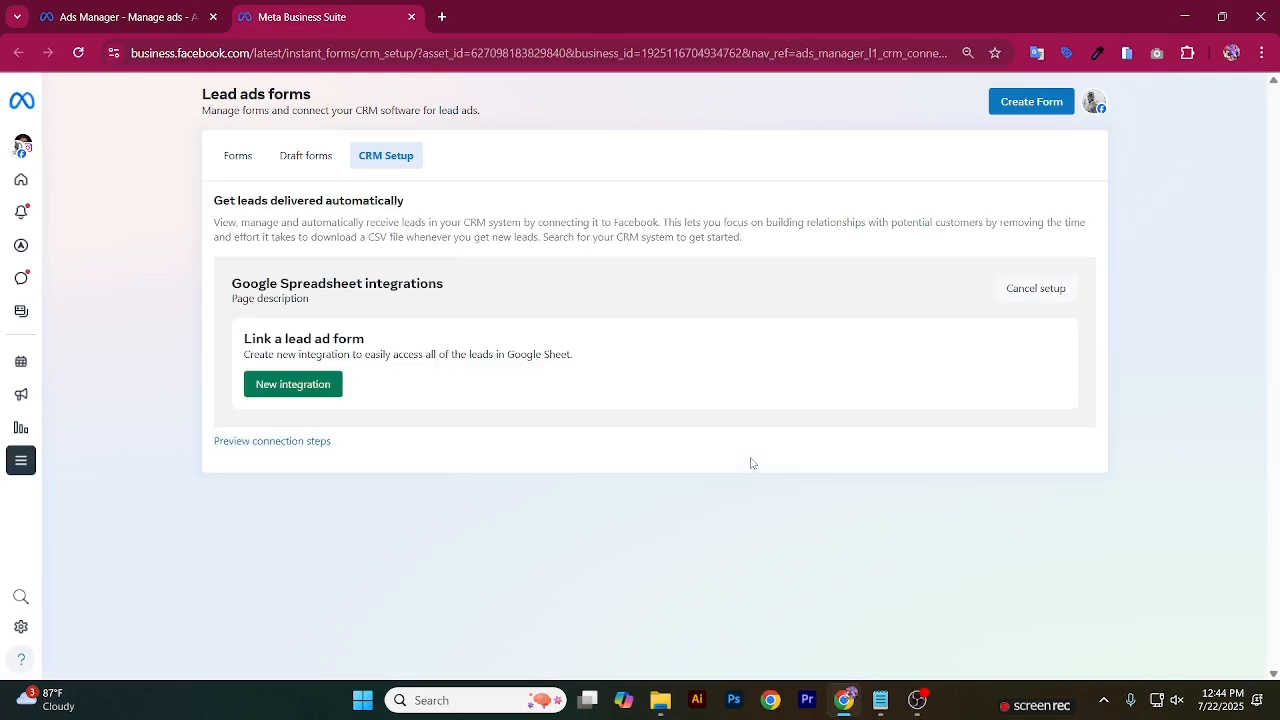
Start a new Google Sheets lead integration, and create a blank spreadsheet for it in Google Drive in a separate browser tab
{"action": "left_click", "coordinate": [324, 388]}
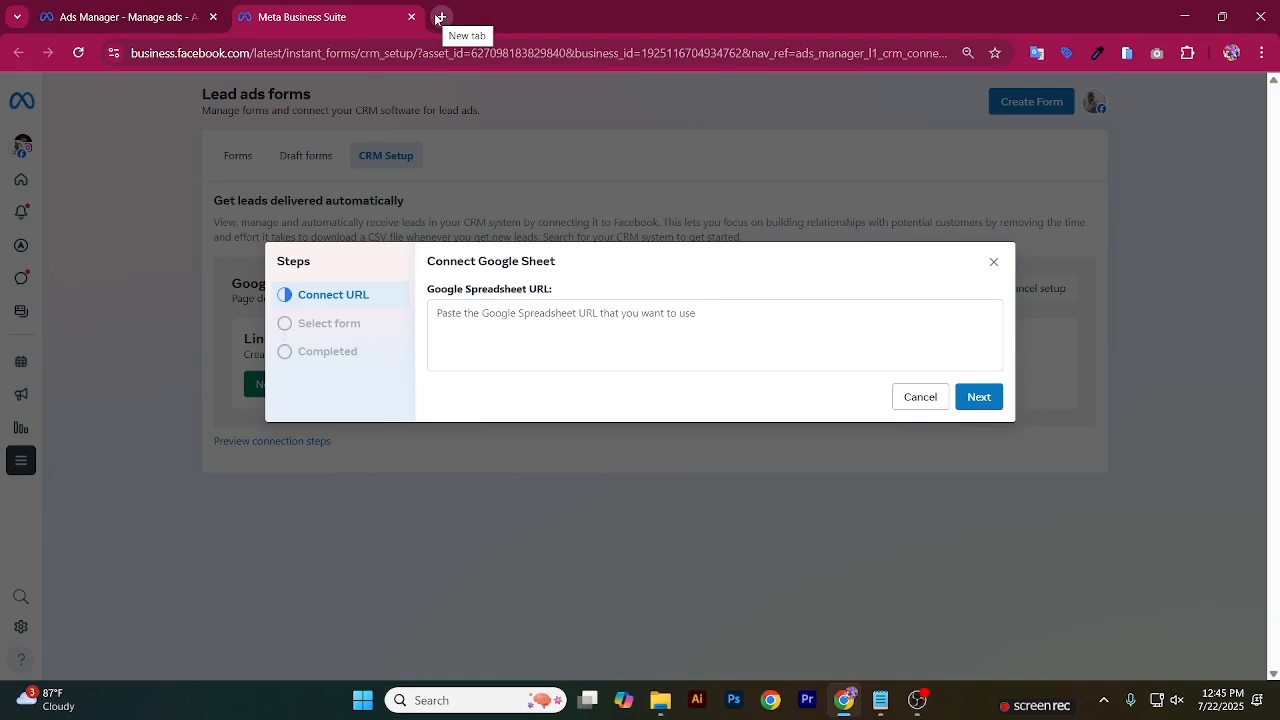
{"action": "left_click", "coordinate": [537, 316]}
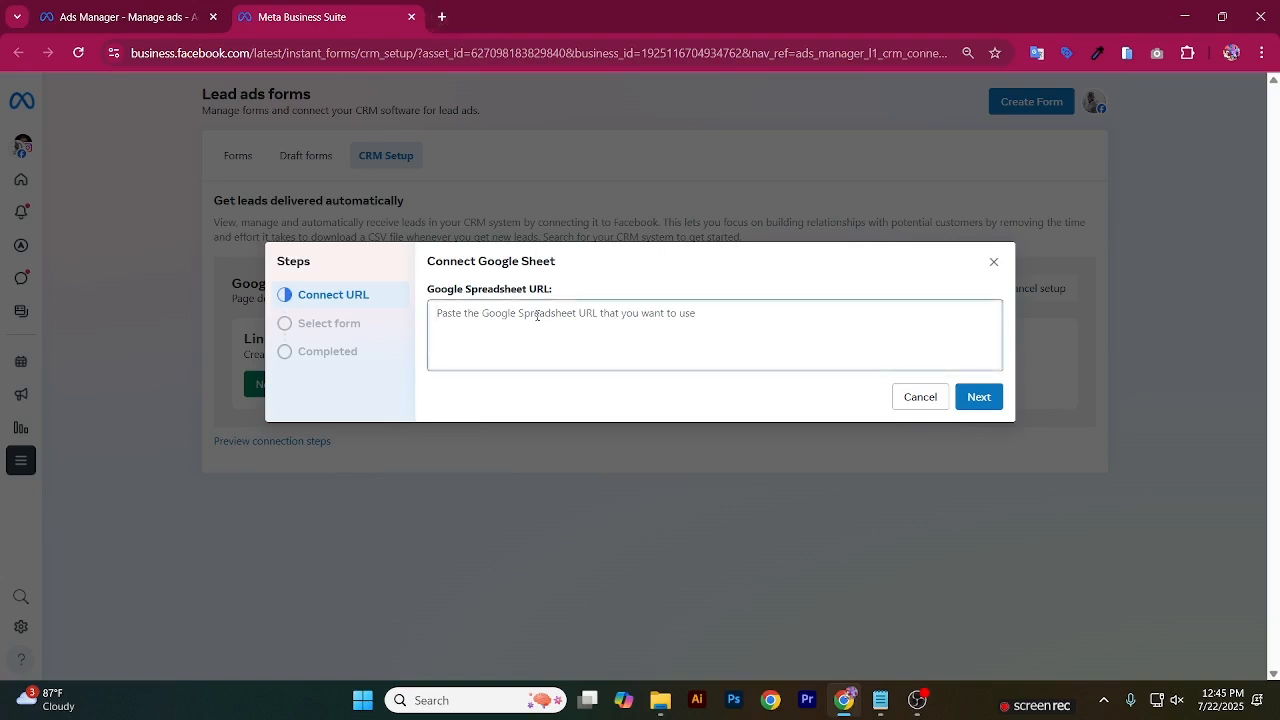
{"action": "left_click", "coordinate": [441, 18]}
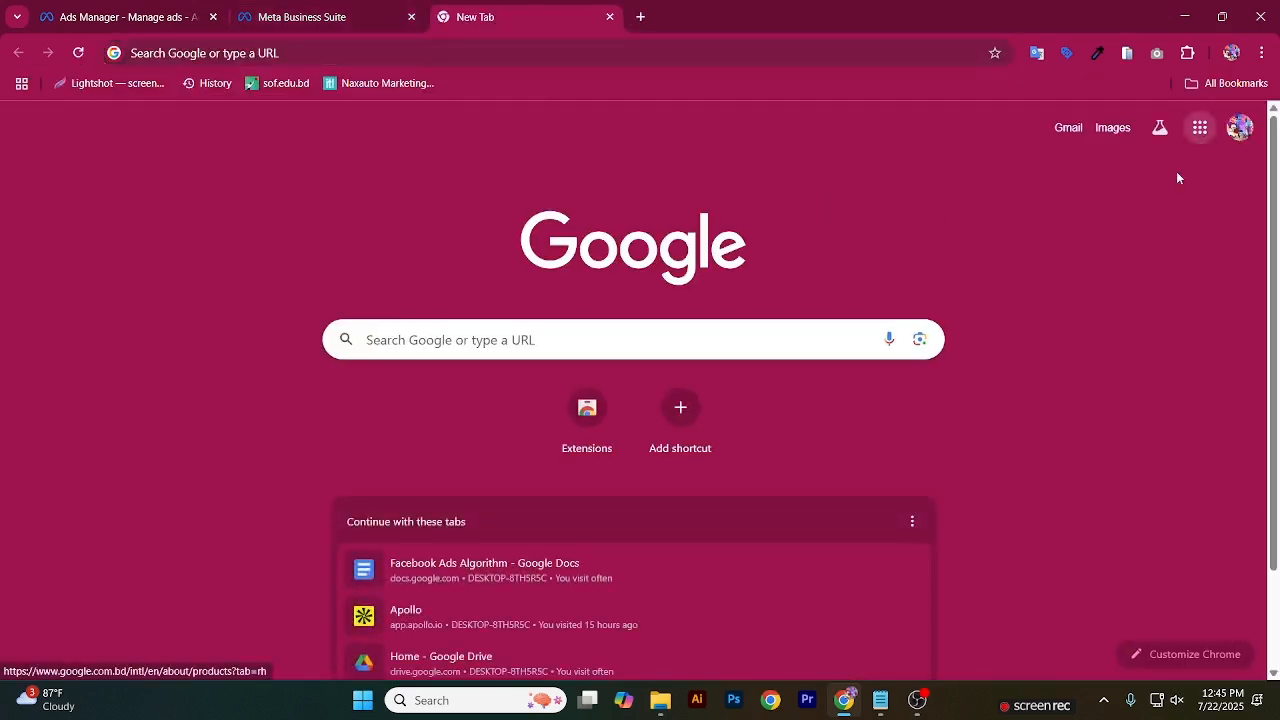
{"action": "left_click", "coordinate": [1199, 127]}
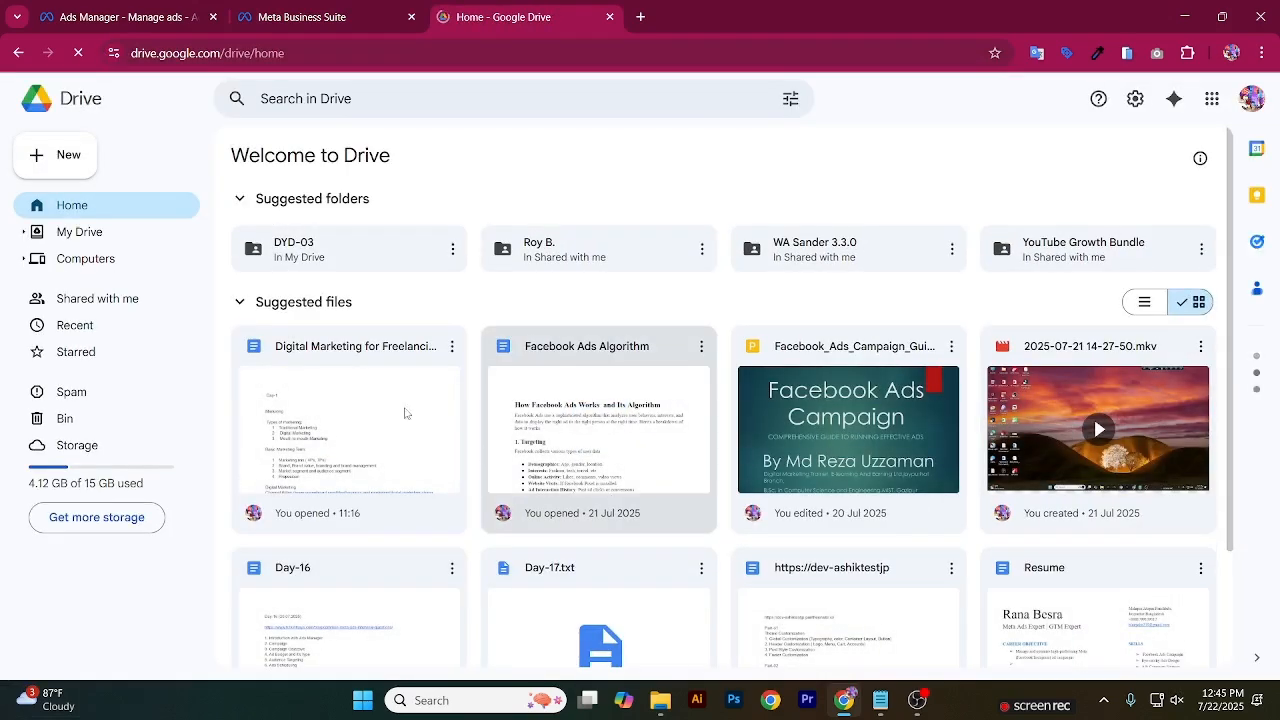
{"action": "left_click", "coordinate": [65, 157]}
{"action": "left_click", "coordinate": [65, 157]}
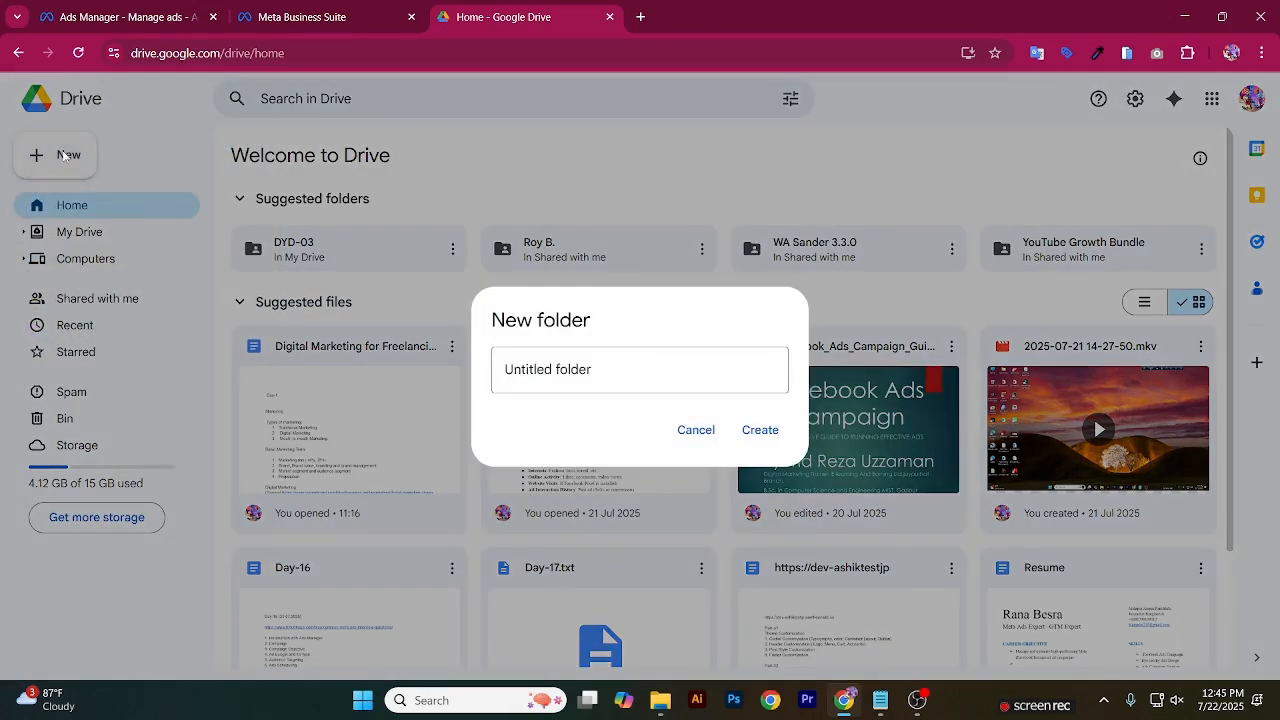
{"action": "left_click", "coordinate": [65, 157]}
{"action": "left_click", "coordinate": [65, 157]}
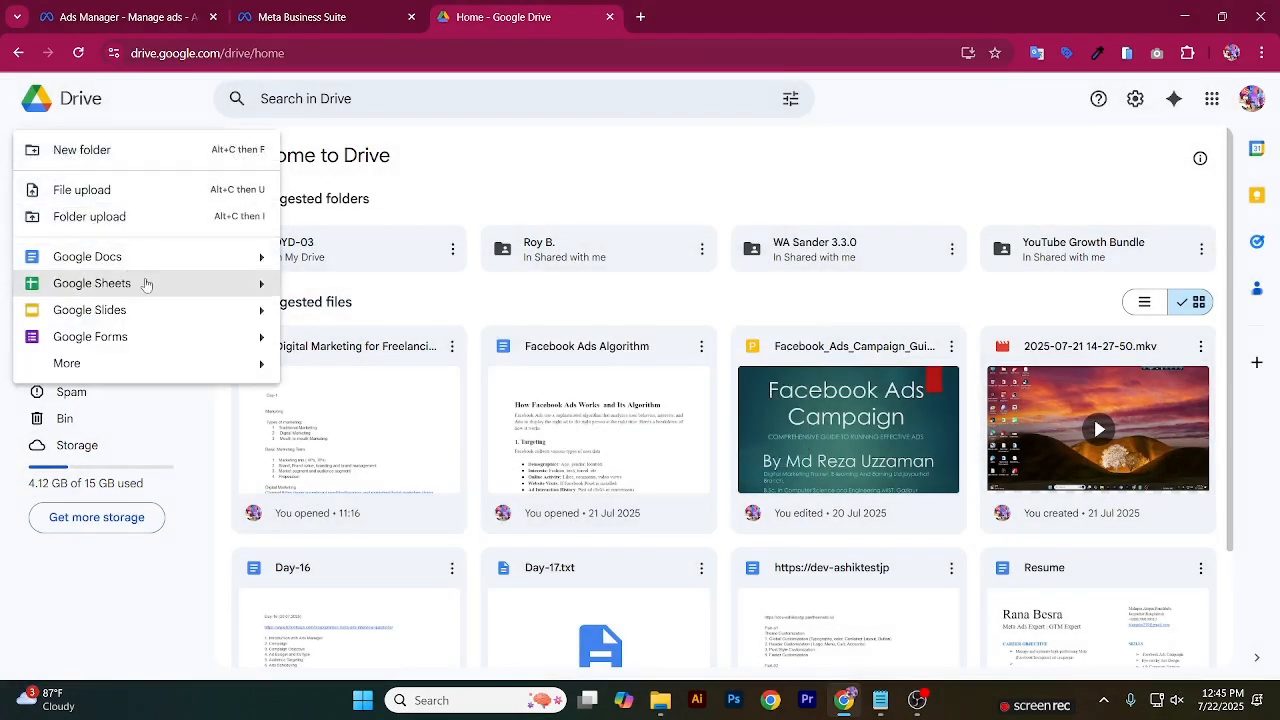
{"action": "mouse_move", "coordinate": [260, 290]}
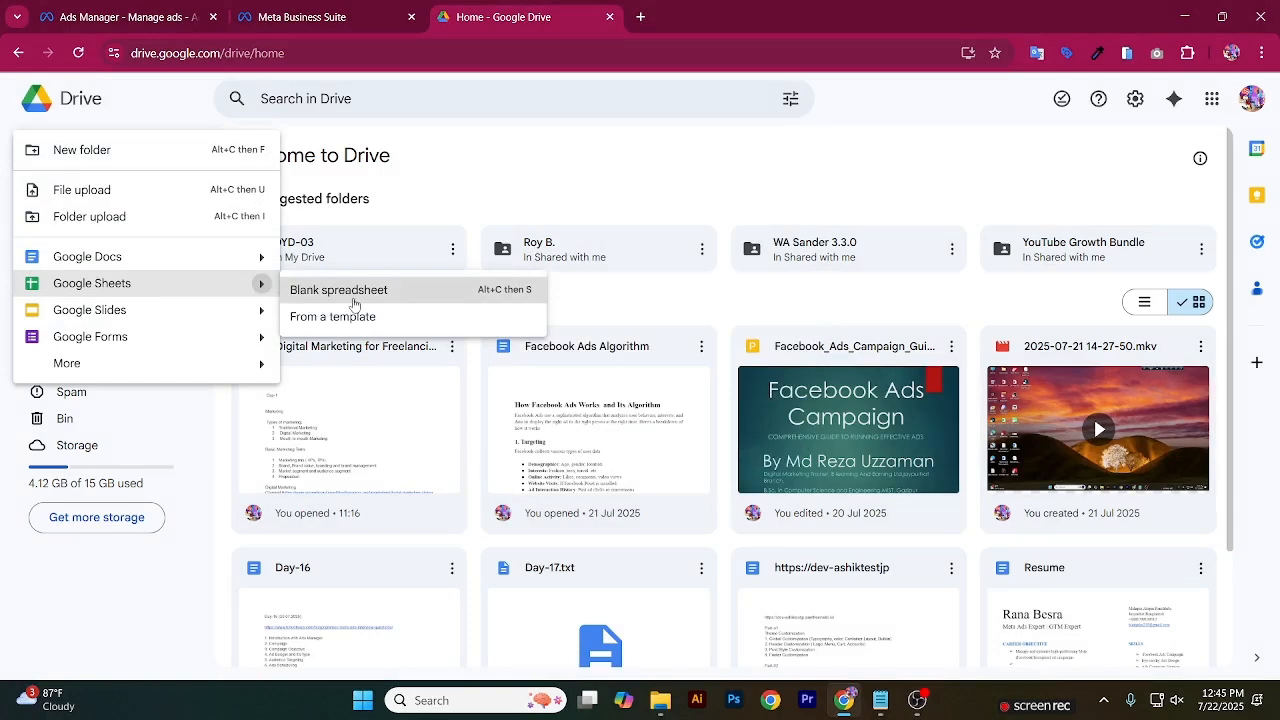
{"action": "left_click", "coordinate": [359, 300]}
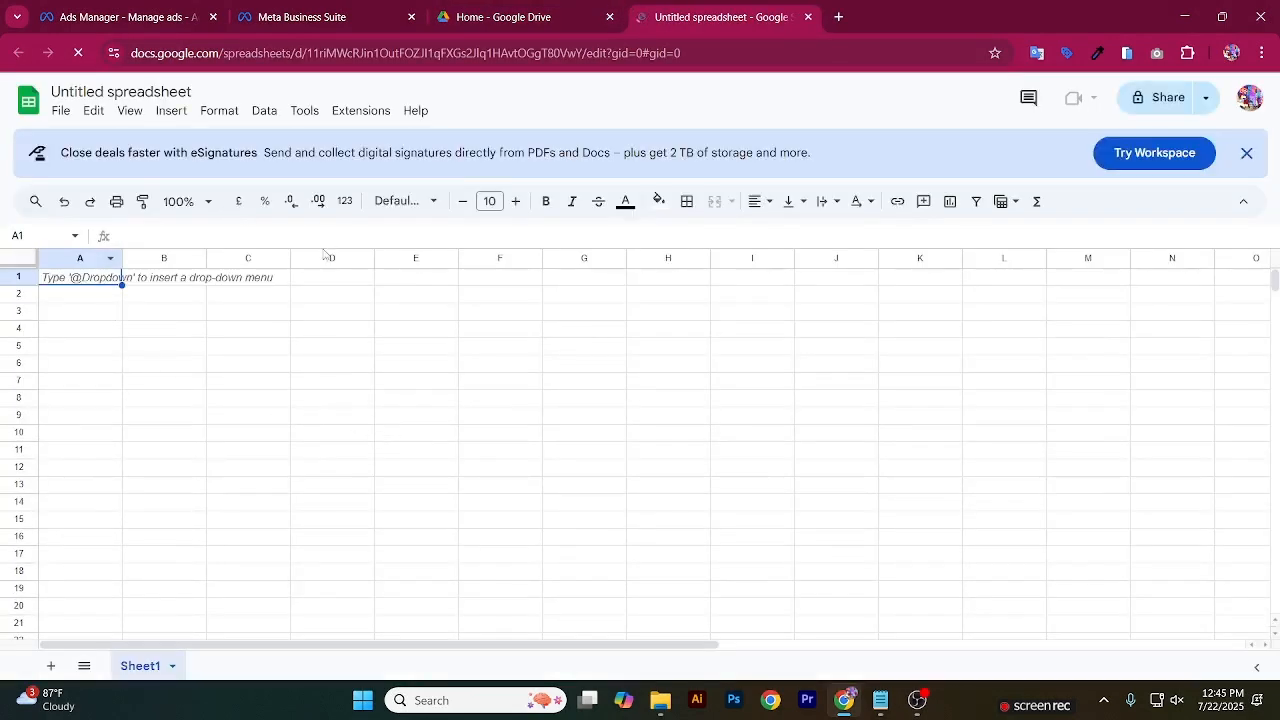
Share the untitled spreadsheet with anyone with the link as Editor, and copy its link
{"action": "left_click", "coordinate": [1178, 104]}
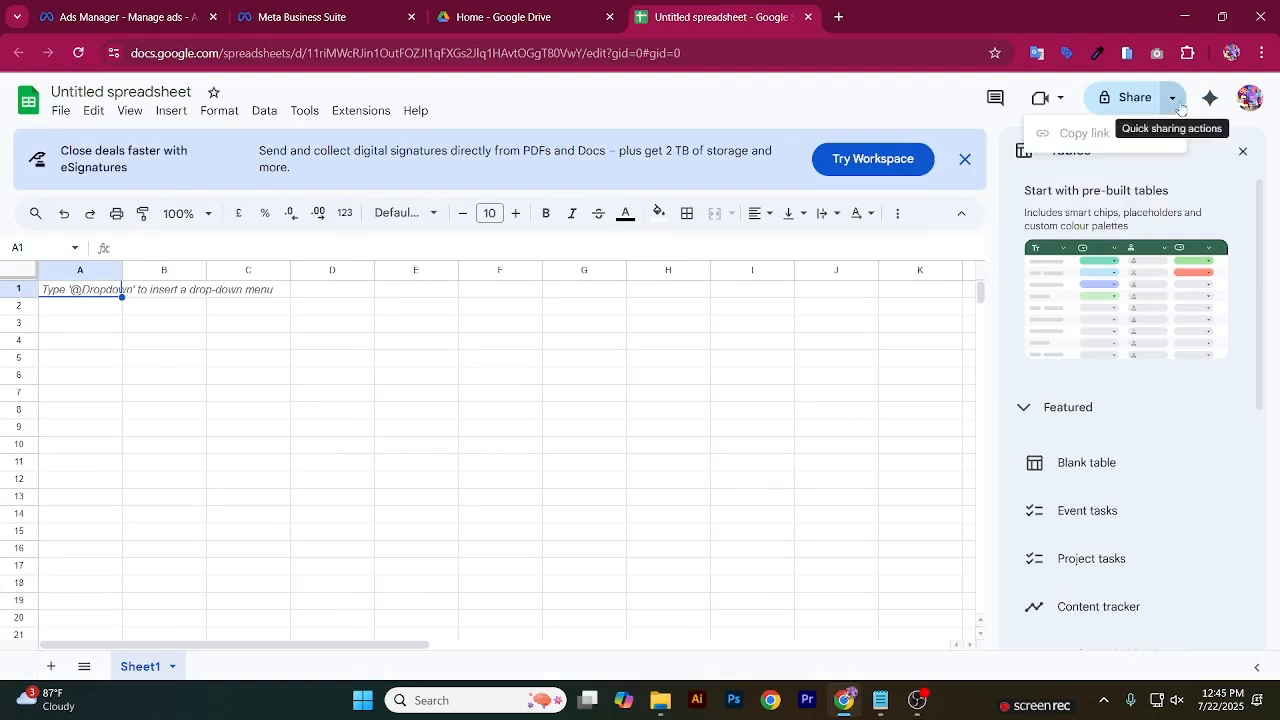
{"action": "left_click", "coordinate": [1170, 100]}
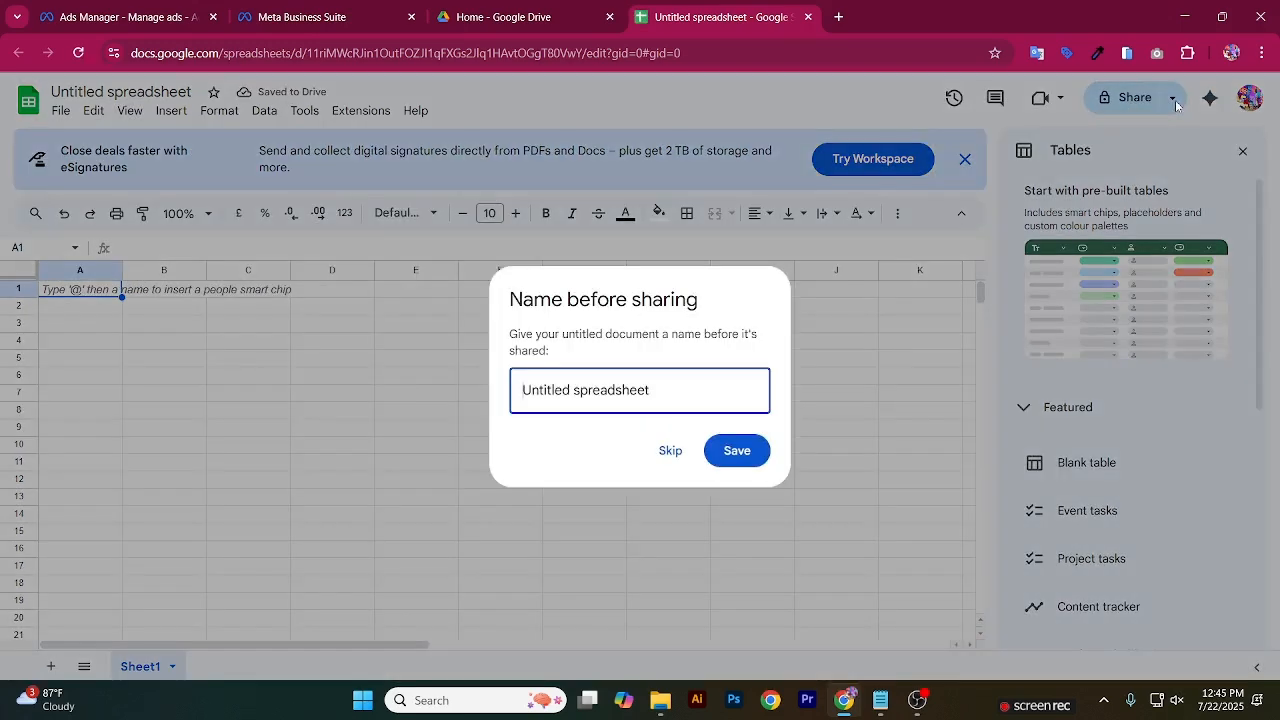
{"action": "key", "text": "Return"}
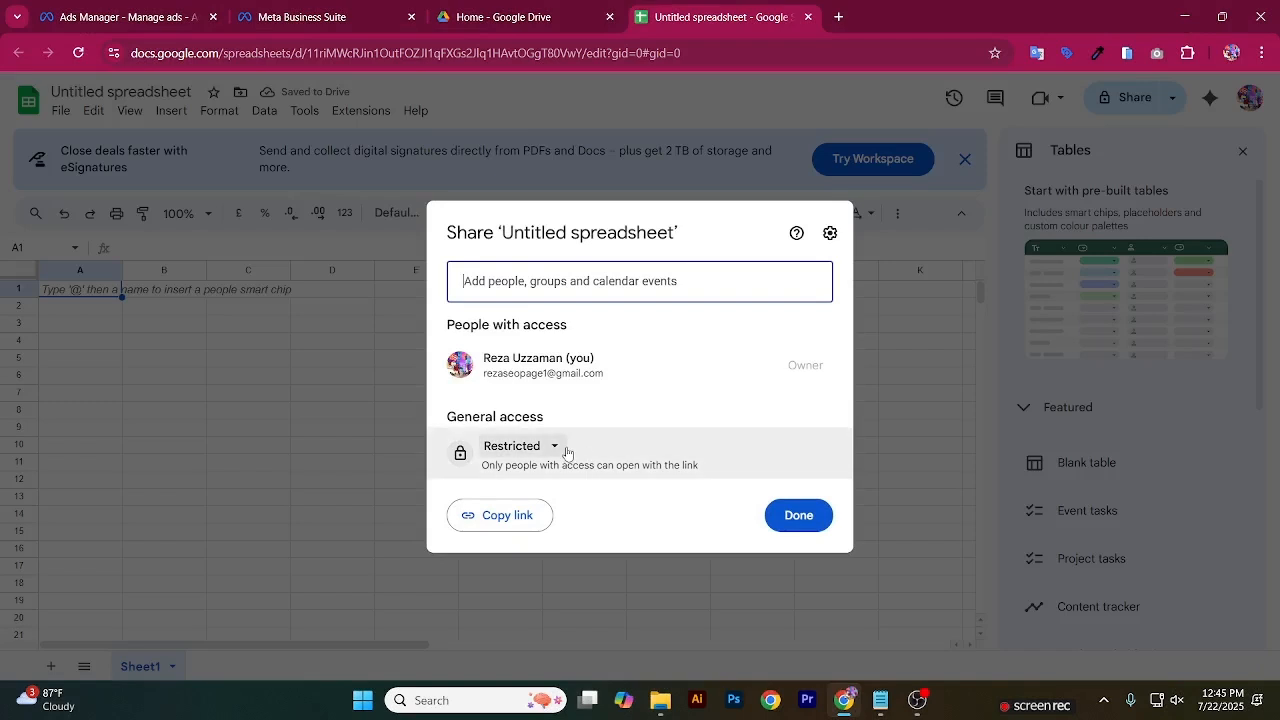
{"action": "left_click", "coordinate": [566, 453]}
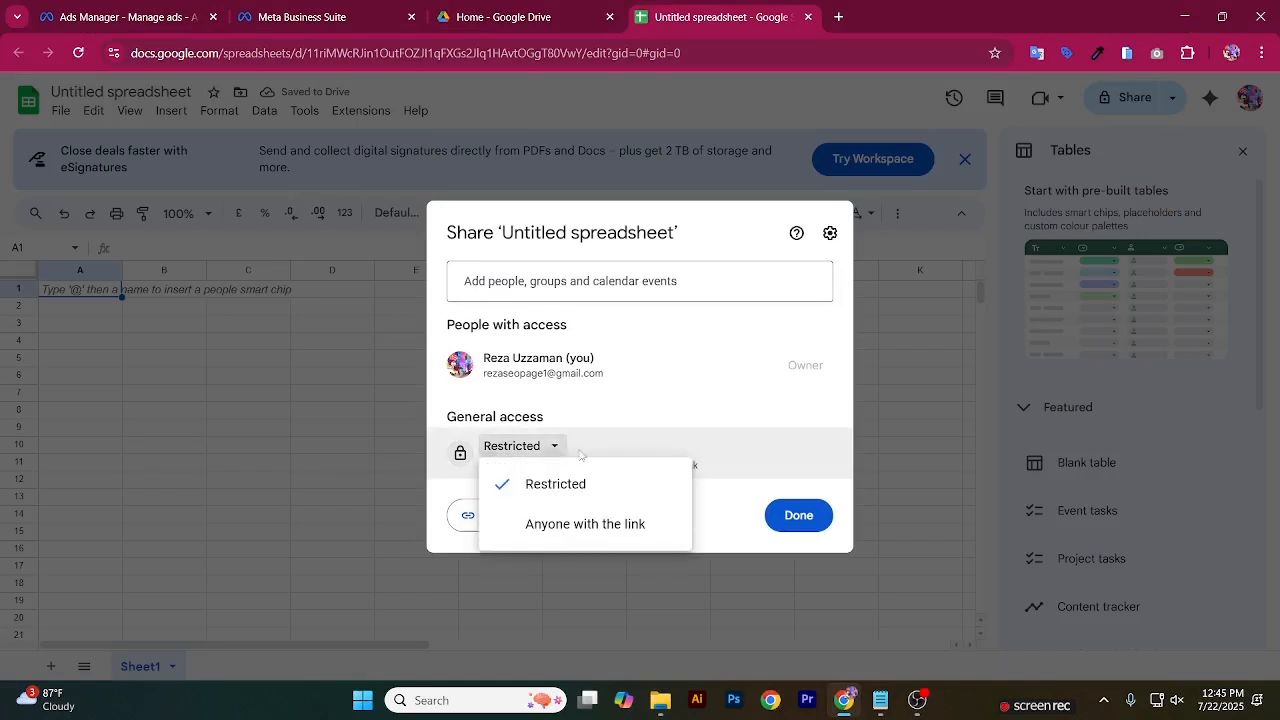
{"action": "left_click", "coordinate": [532, 527]}
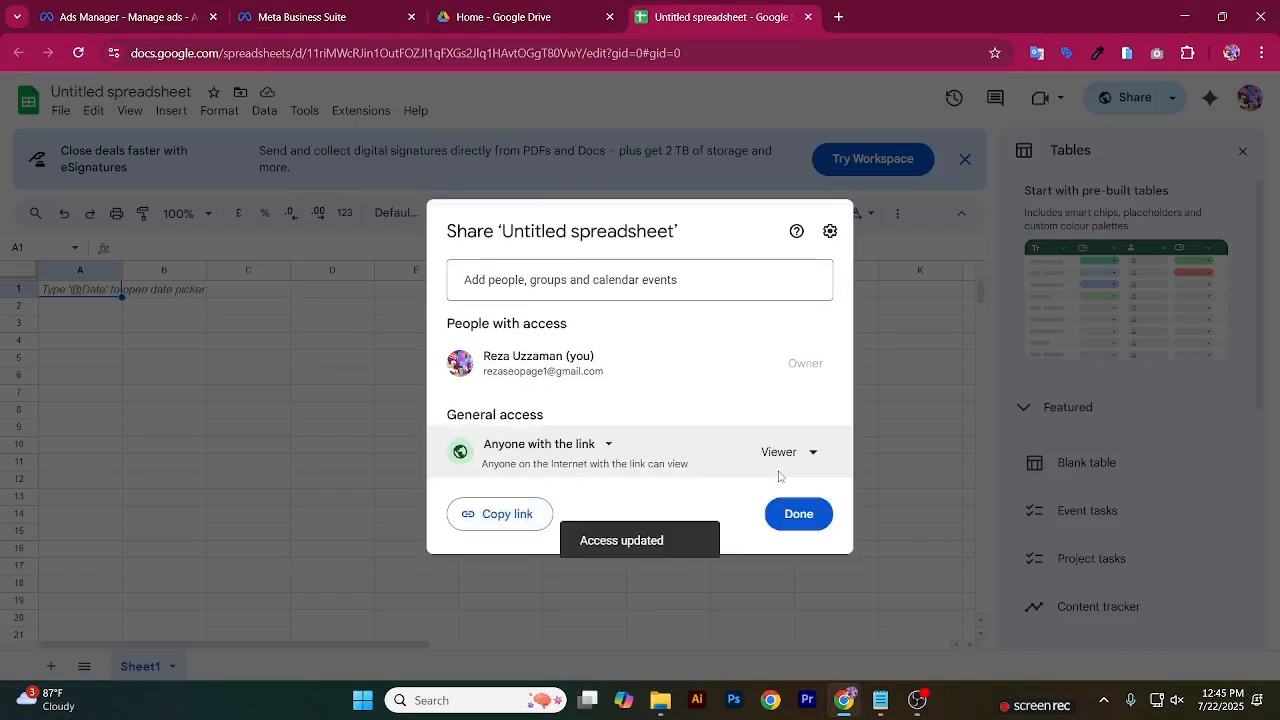
{"action": "left_click", "coordinate": [781, 455]}
{"action": "left_click", "coordinate": [748, 597]}
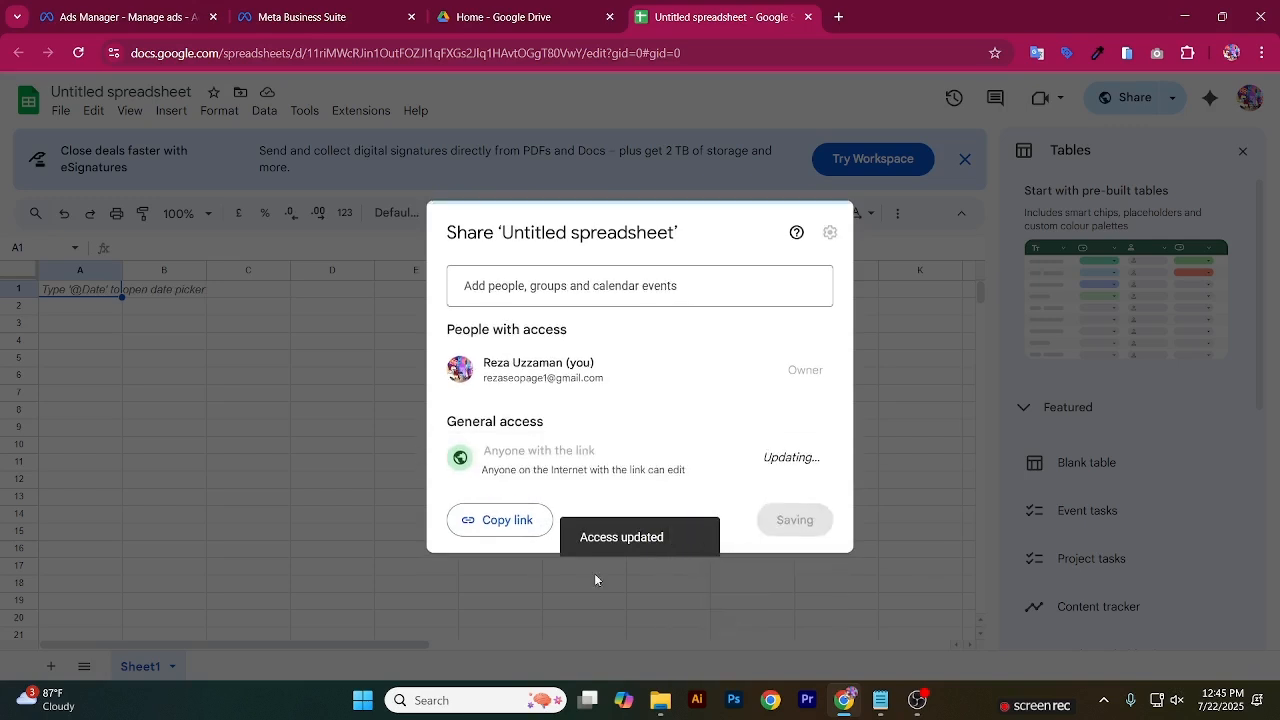
{"action": "left_click", "coordinate": [522, 520]}
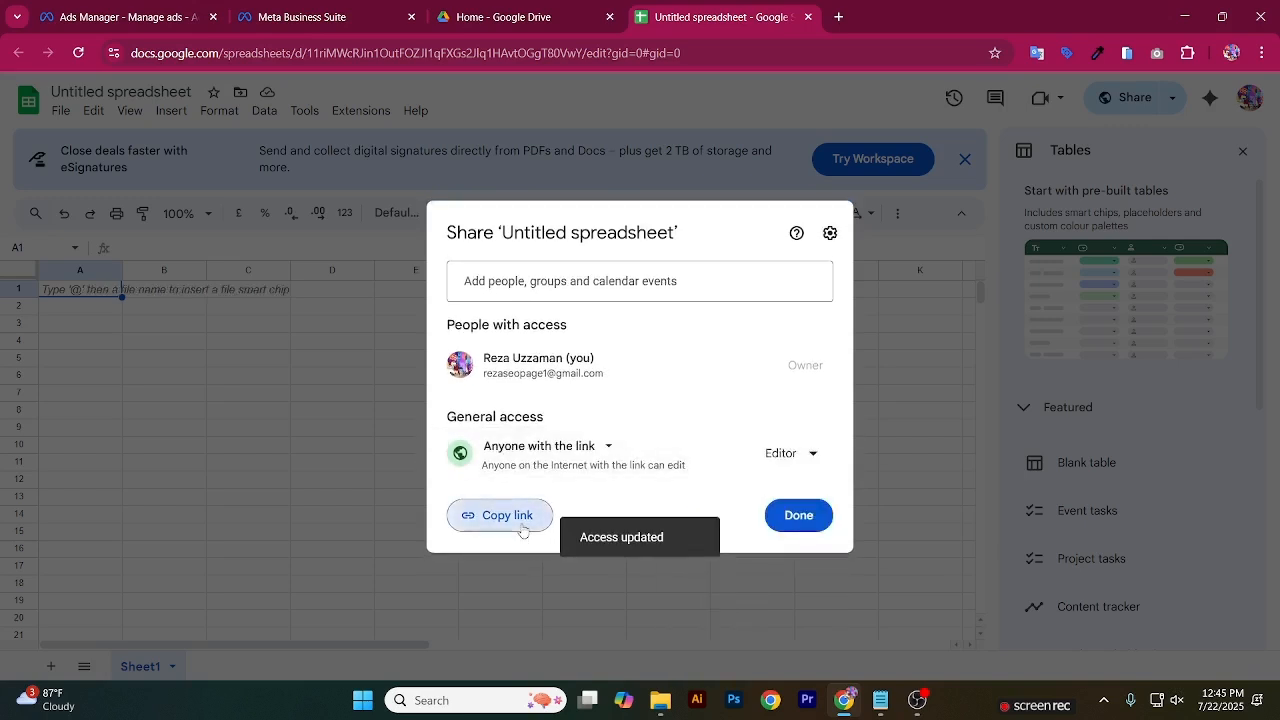
{"action": "left_click", "coordinate": [798, 517]}
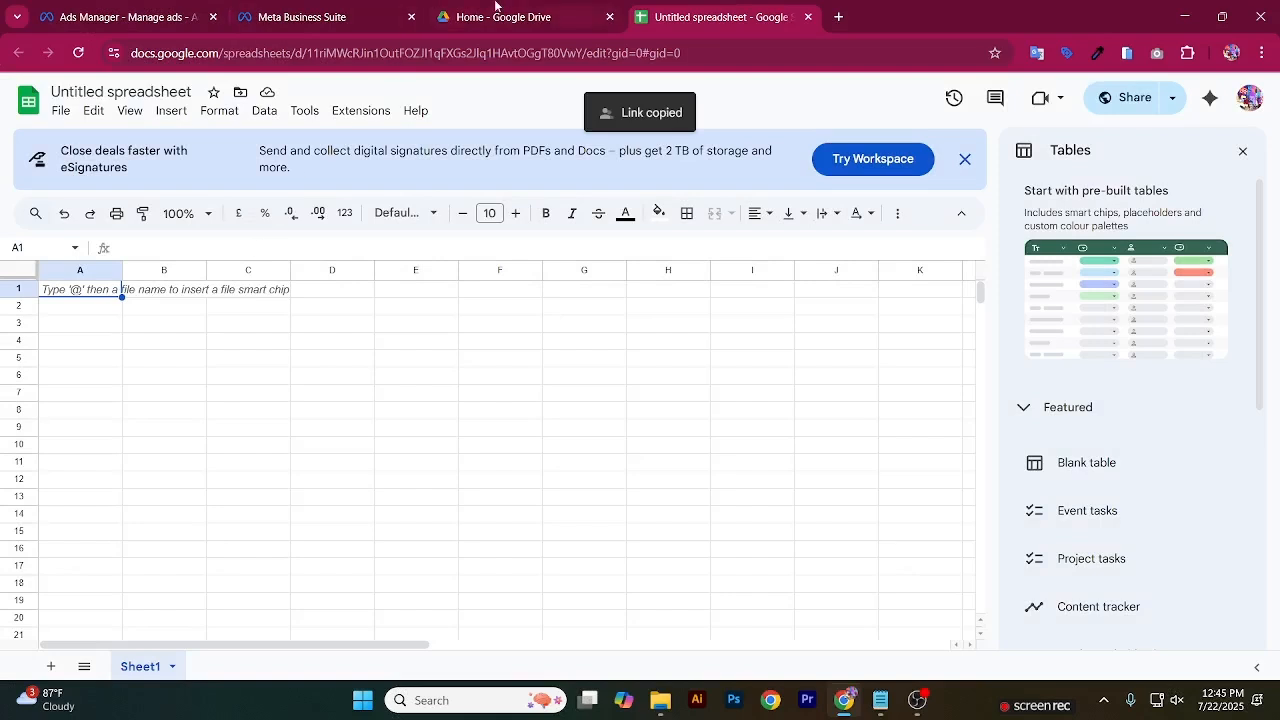
Return to Meta Business Suite and submit the copied spreadsheet link as the integration's Google Spreadsheet URL
{"action": "left_click", "coordinate": [348, 16]}
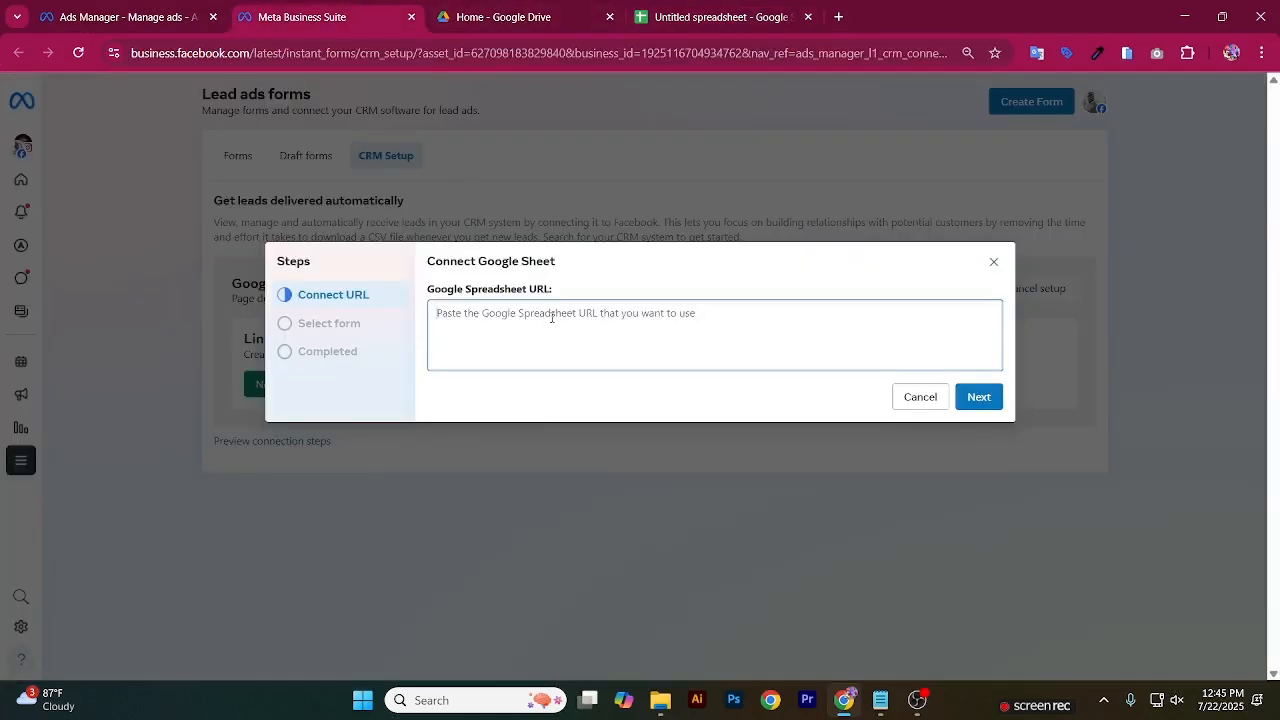
{"action": "key", "text": "ctrl+v"}
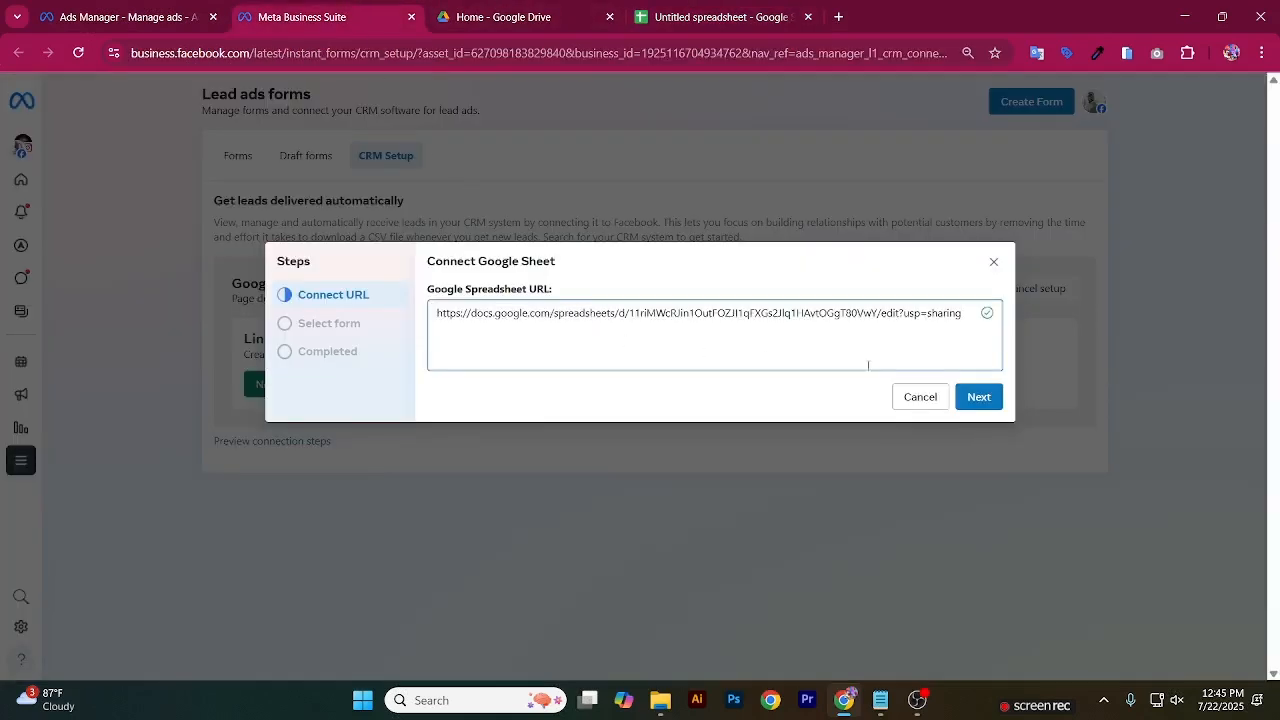
{"action": "left_click", "coordinate": [979, 397]}
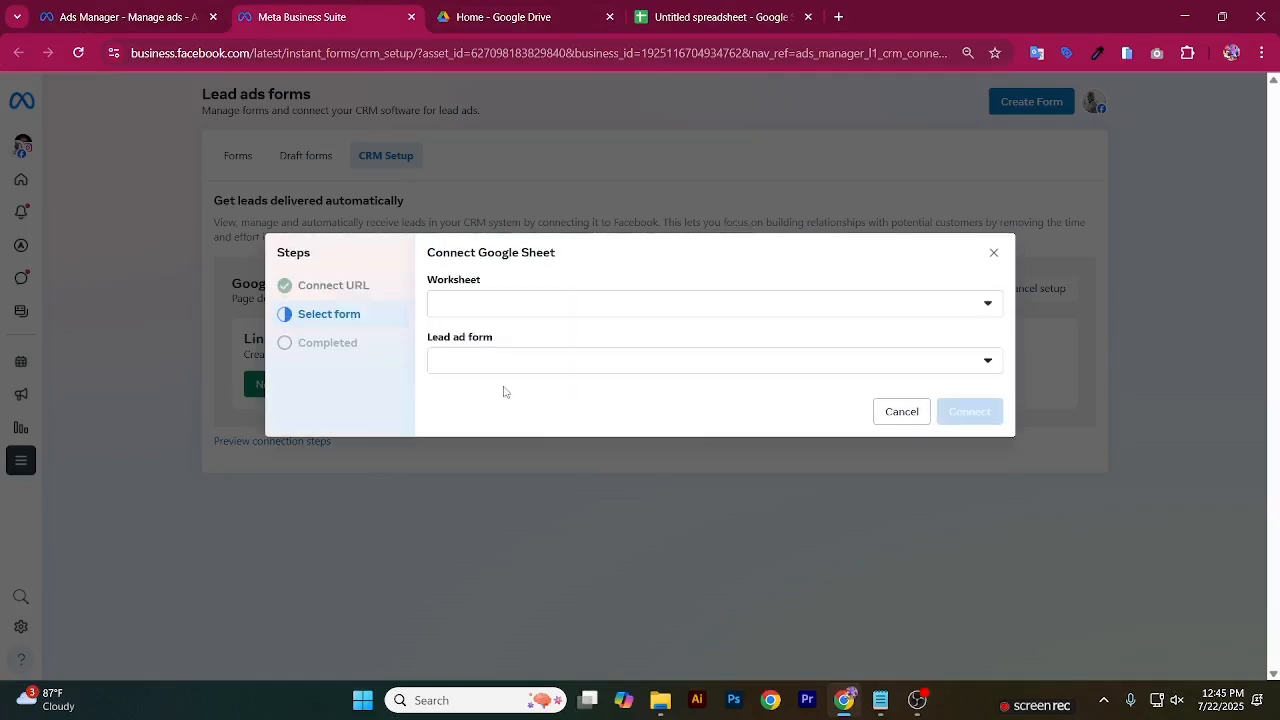
Connect worksheet Sheet1 to the Organic Food Leads form with syncing of existing leads enabled, and finish the integration
{"action": "left_click", "coordinate": [855, 303]}
{"action": "left_click", "coordinate": [586, 342]}
{"action": "left_click", "coordinate": [524, 365]}
{"action": "left_click", "coordinate": [517, 403]}
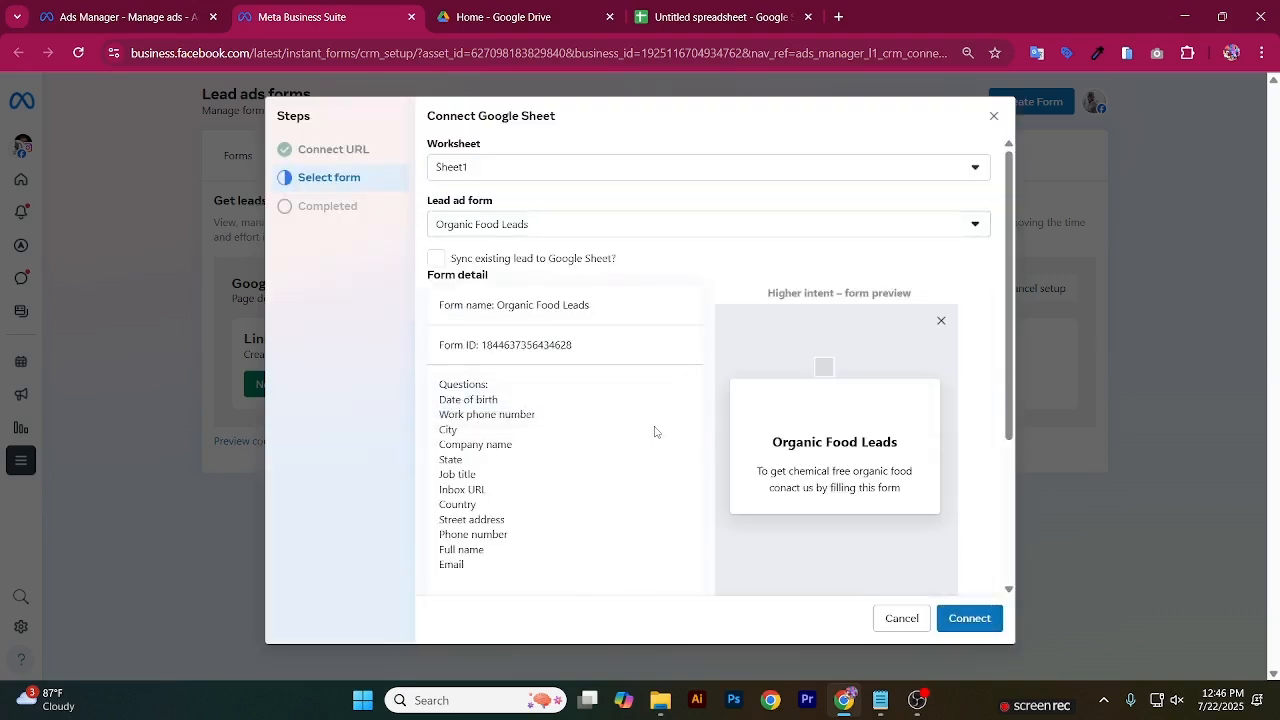
{"action": "scroll", "coordinate": [478, 260], "scroll_direction": "down", "scroll_amount": 3}
{"action": "scroll", "coordinate": [468, 284], "scroll_direction": "up", "scroll_amount": 1}
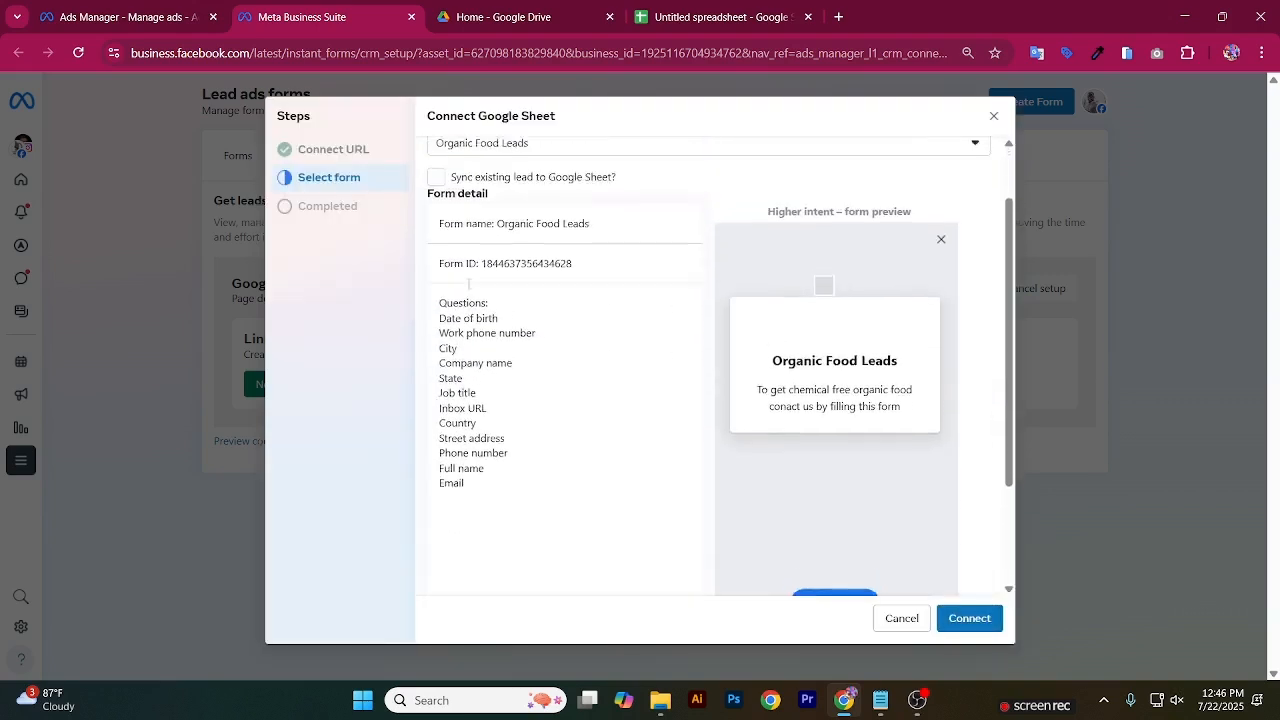
{"action": "scroll", "coordinate": [468, 284], "scroll_direction": "up", "scroll_amount": 1}
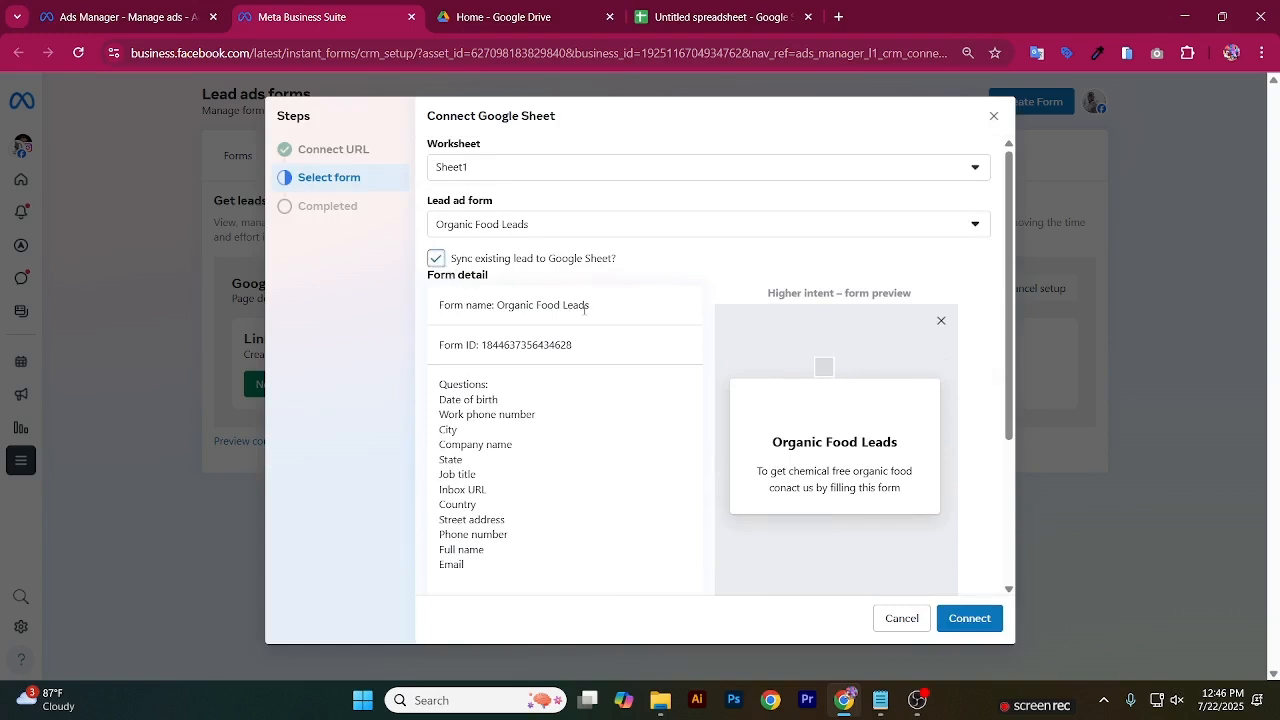
{"action": "scroll", "coordinate": [677, 340], "scroll_direction": "down", "scroll_amount": 4}
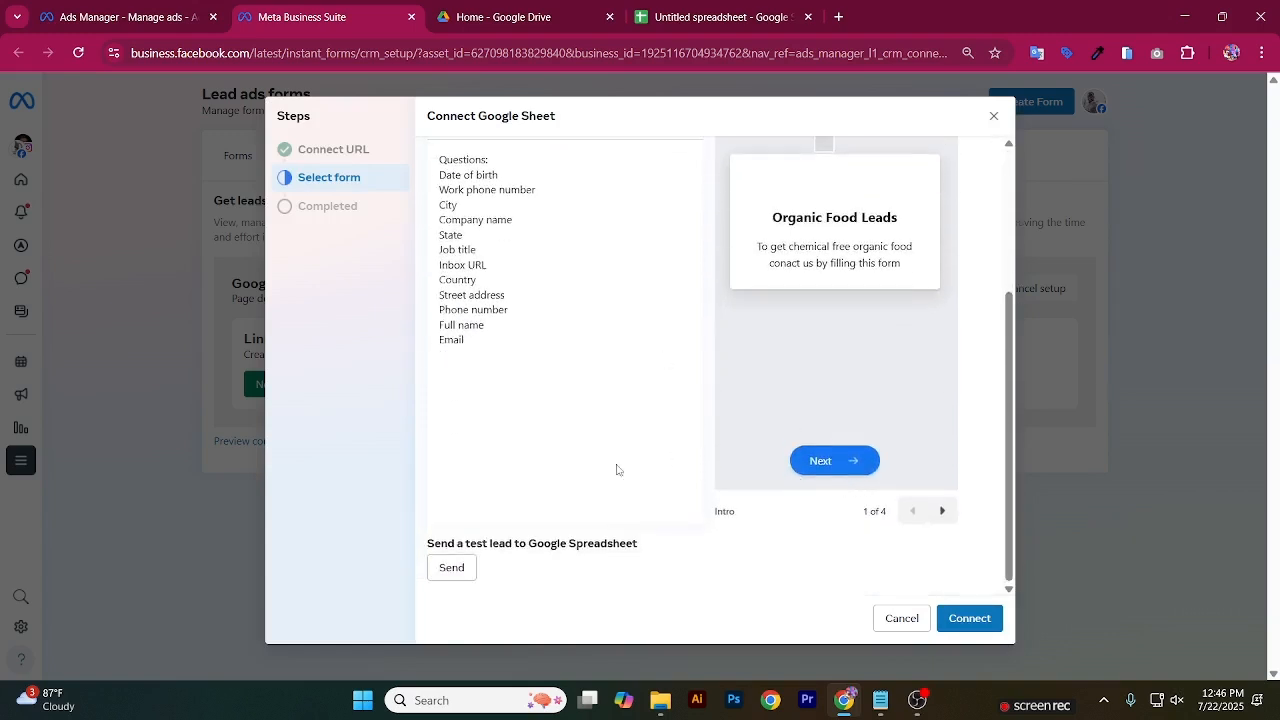
{"action": "left_click", "coordinate": [970, 620]}
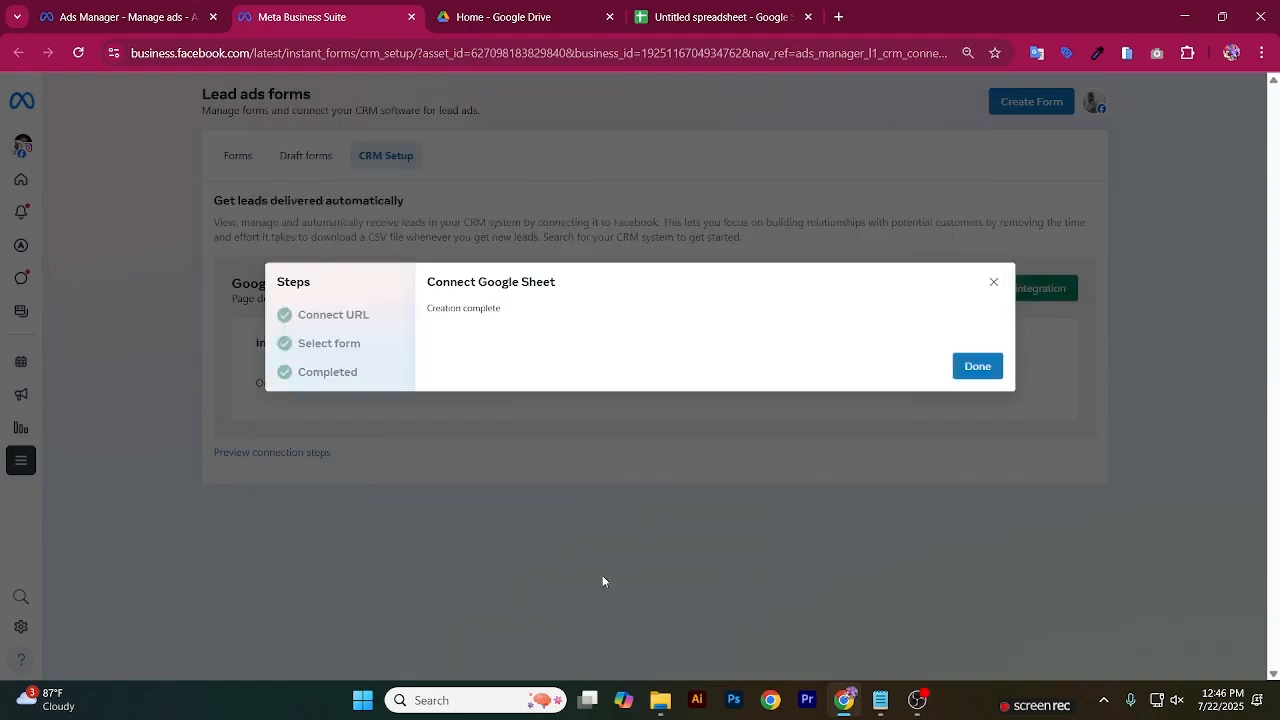
{"action": "left_click", "coordinate": [977, 366]}
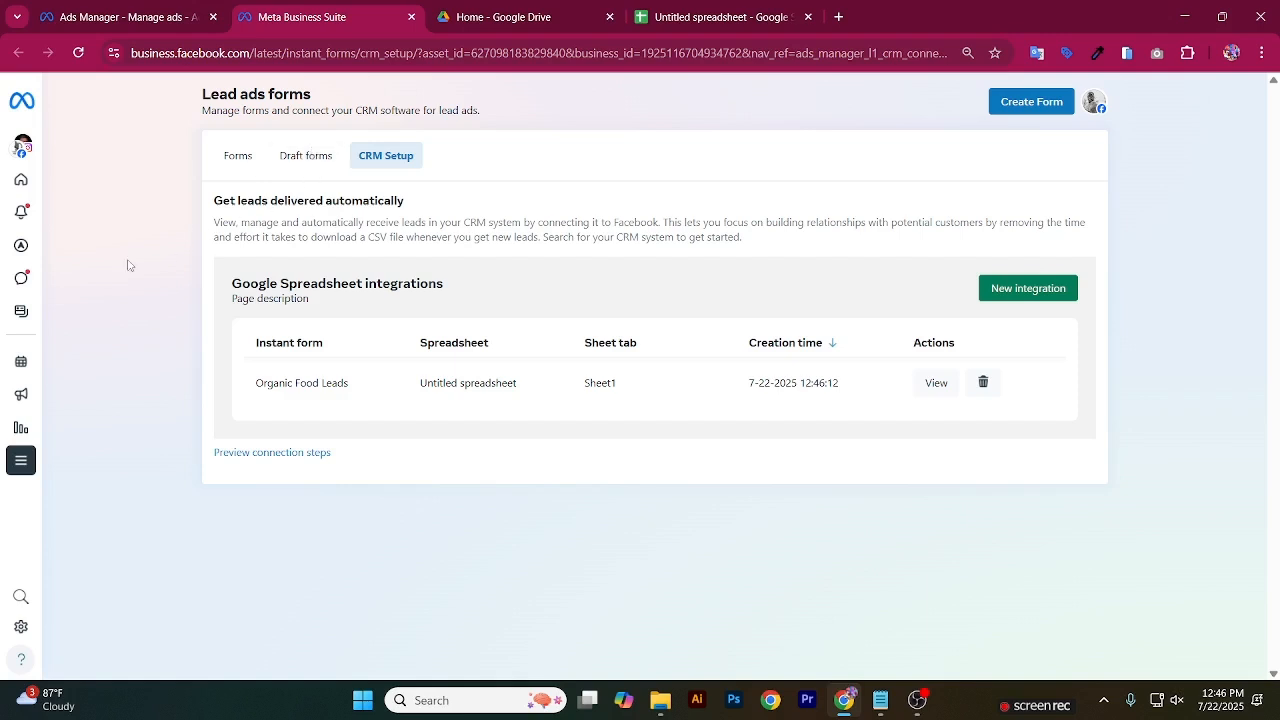
Check the Google Sheet integration through the ad's lead delivery setup in Ads Manager, and return to the ad after closing the duplicate page
{"action": "mouse_move", "coordinate": [6, 302]}
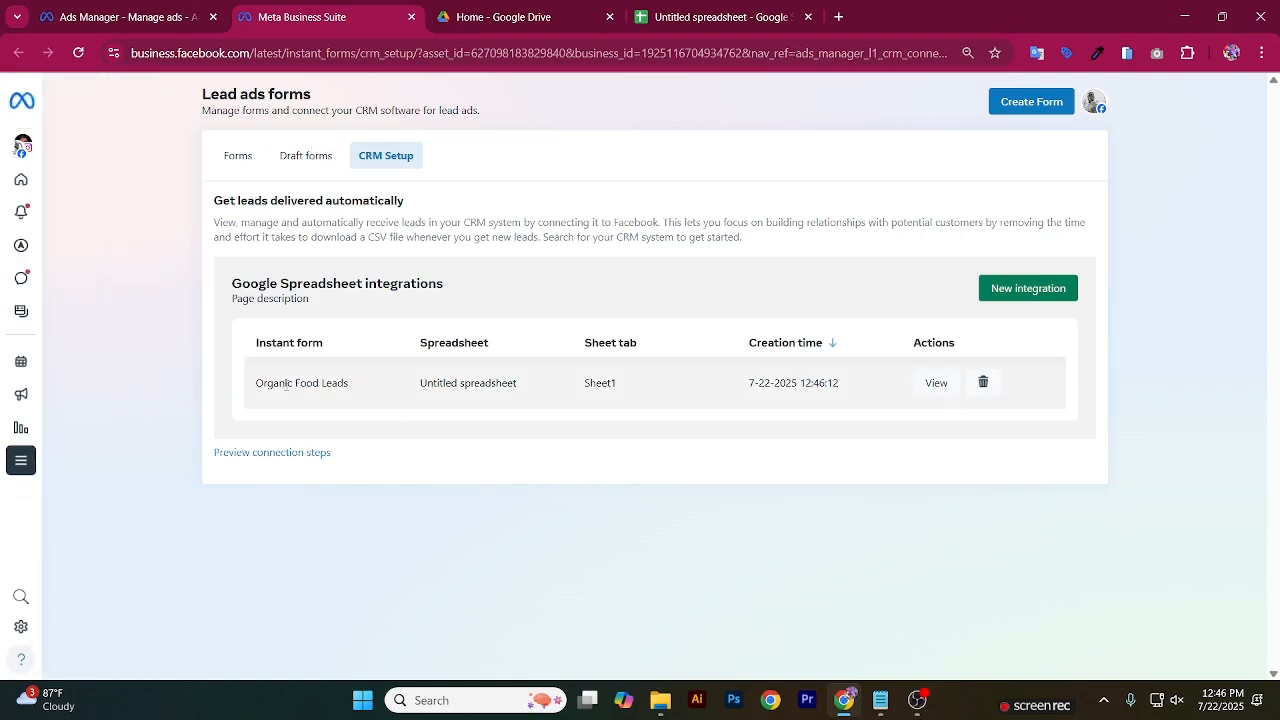
{"action": "left_click", "coordinate": [172, 6]}
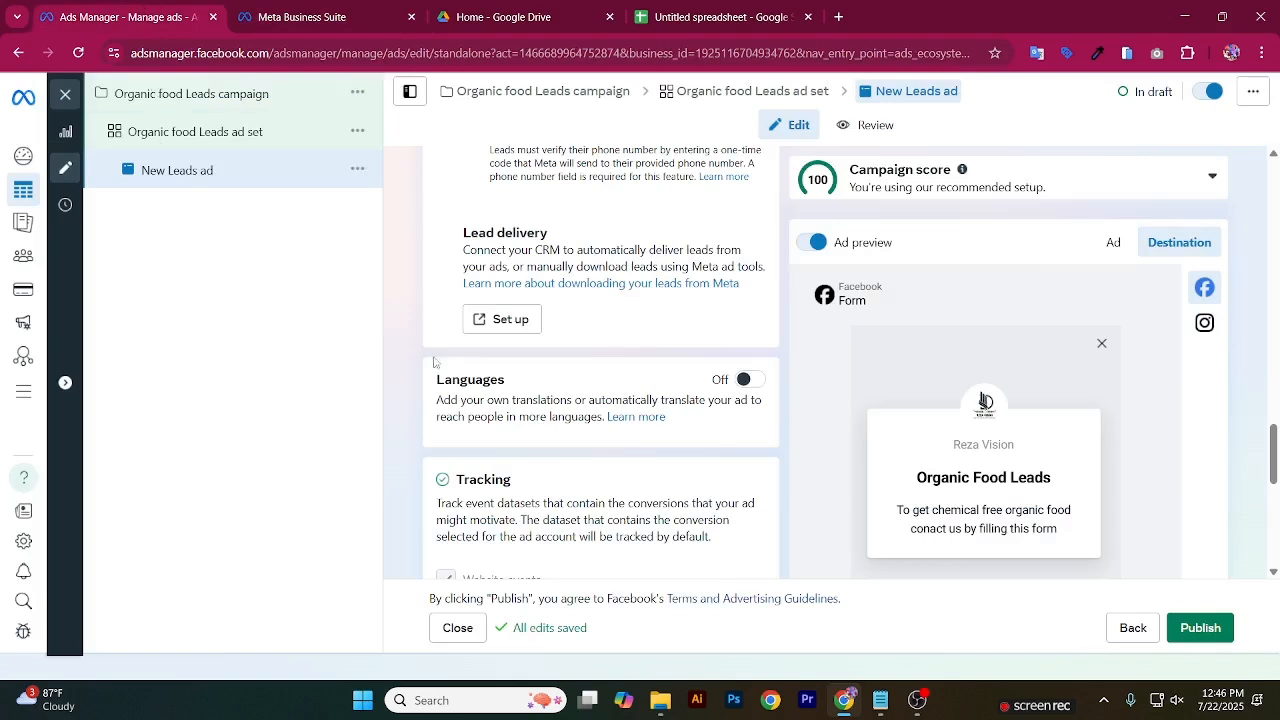
{"action": "left_click", "coordinate": [512, 322]}
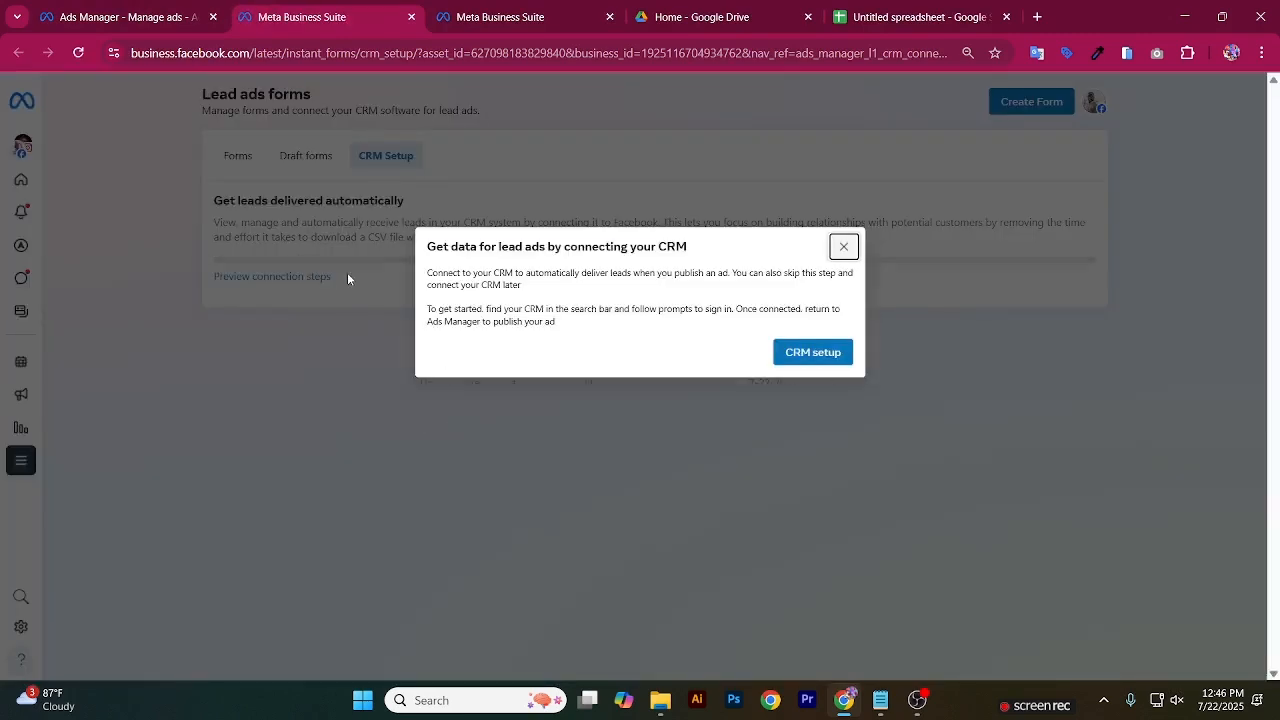
{"action": "left_click", "coordinate": [806, 354]}
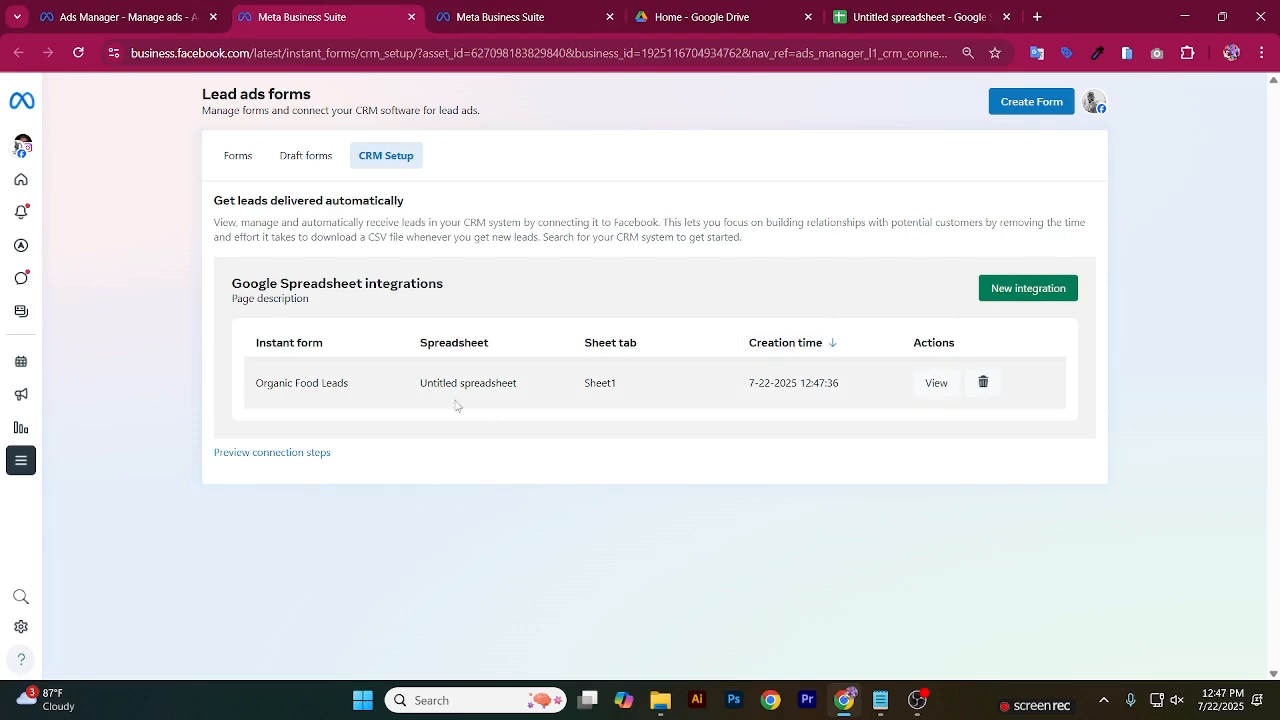
{"action": "left_click", "coordinate": [500, 17]}
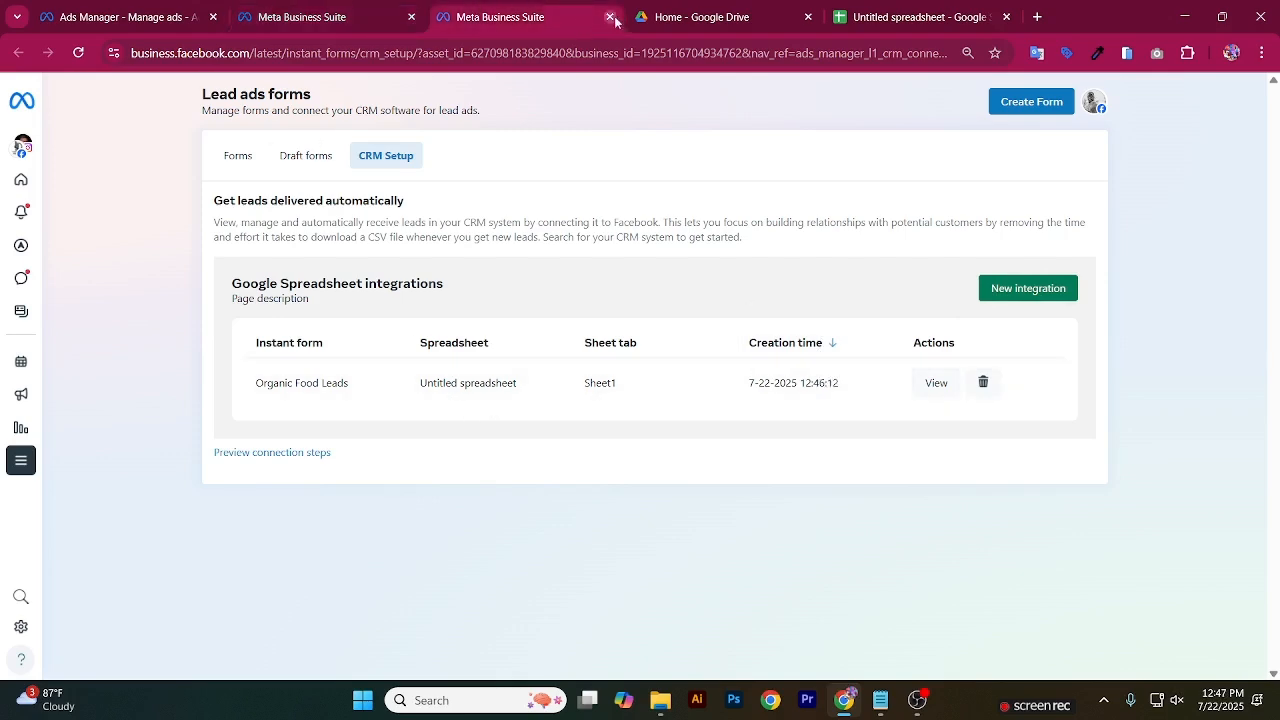
{"action": "left_click", "coordinate": [610, 17]}
{"action": "left_click", "coordinate": [352, 17]}
{"action": "left_click", "coordinate": [162, 12]}
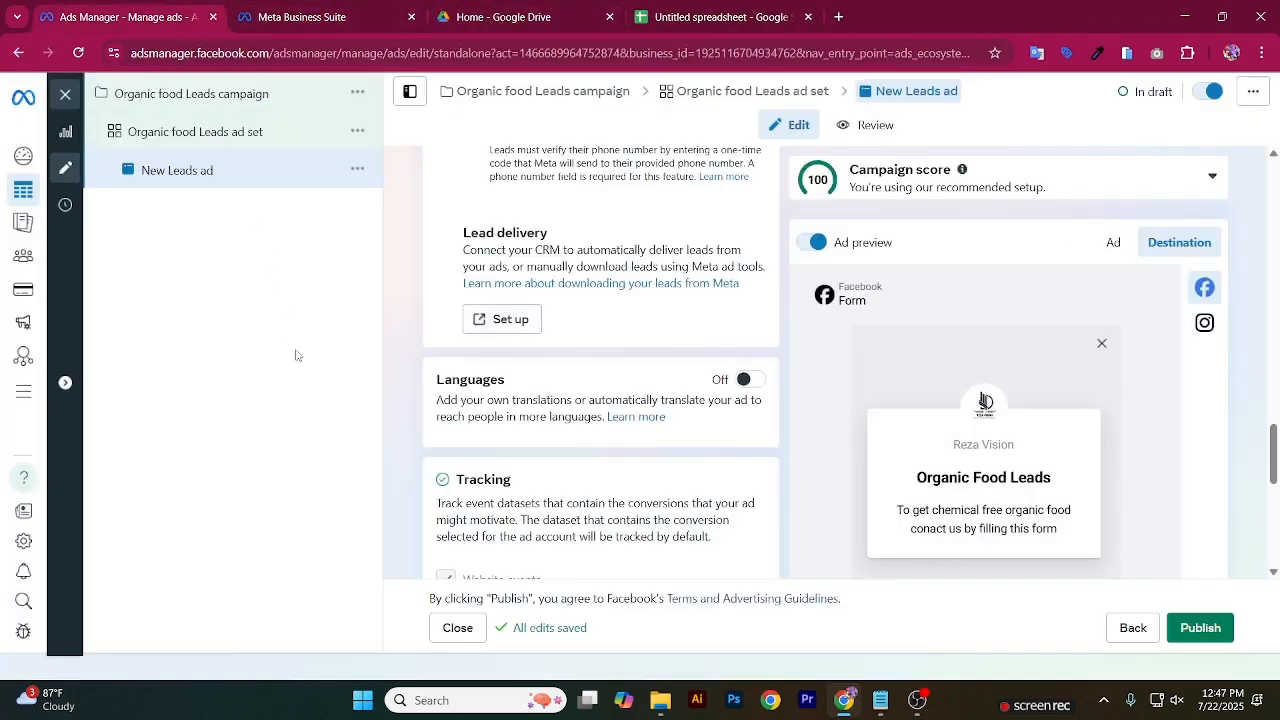
Dismiss the inactive Meta pixel warning in the ad's tracking section, and review the ad's destination and tracking settings
{"action": "scroll", "coordinate": [456, 366], "scroll_direction": "down", "scroll_amount": 3}
{"action": "scroll", "coordinate": [456, 366], "scroll_direction": "down", "scroll_amount": 3}
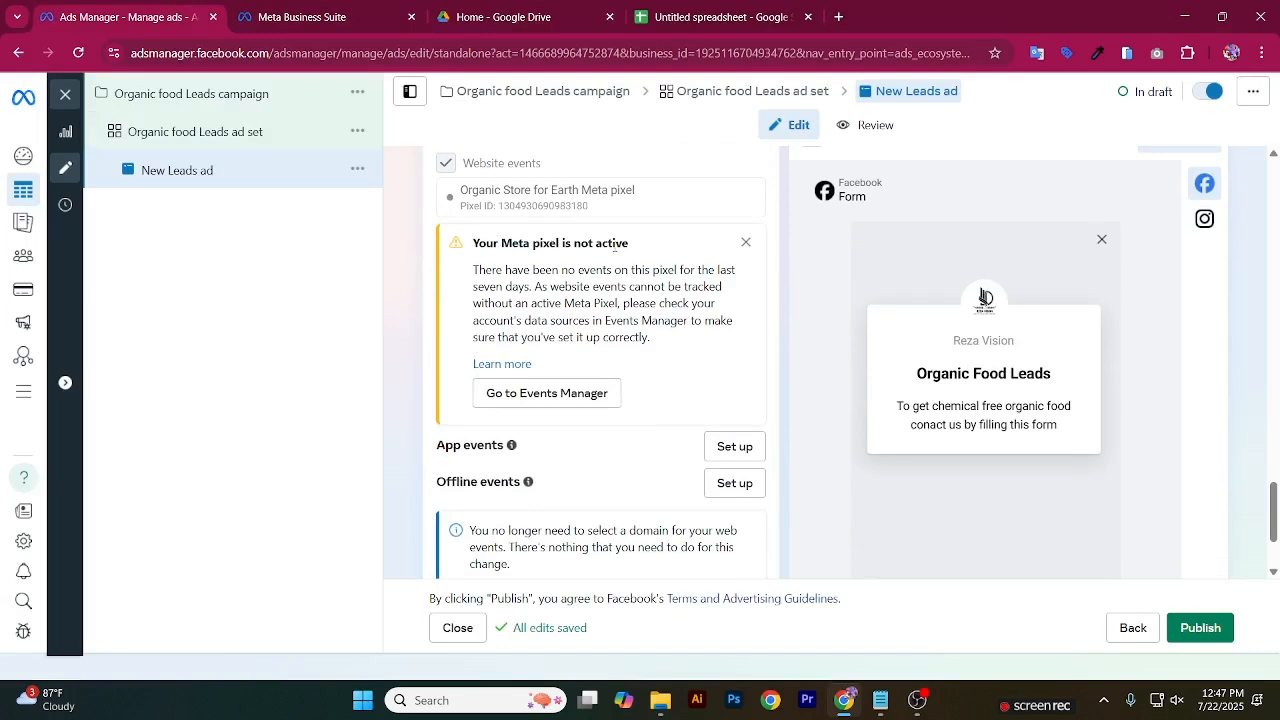
{"action": "left_click", "coordinate": [746, 243]}
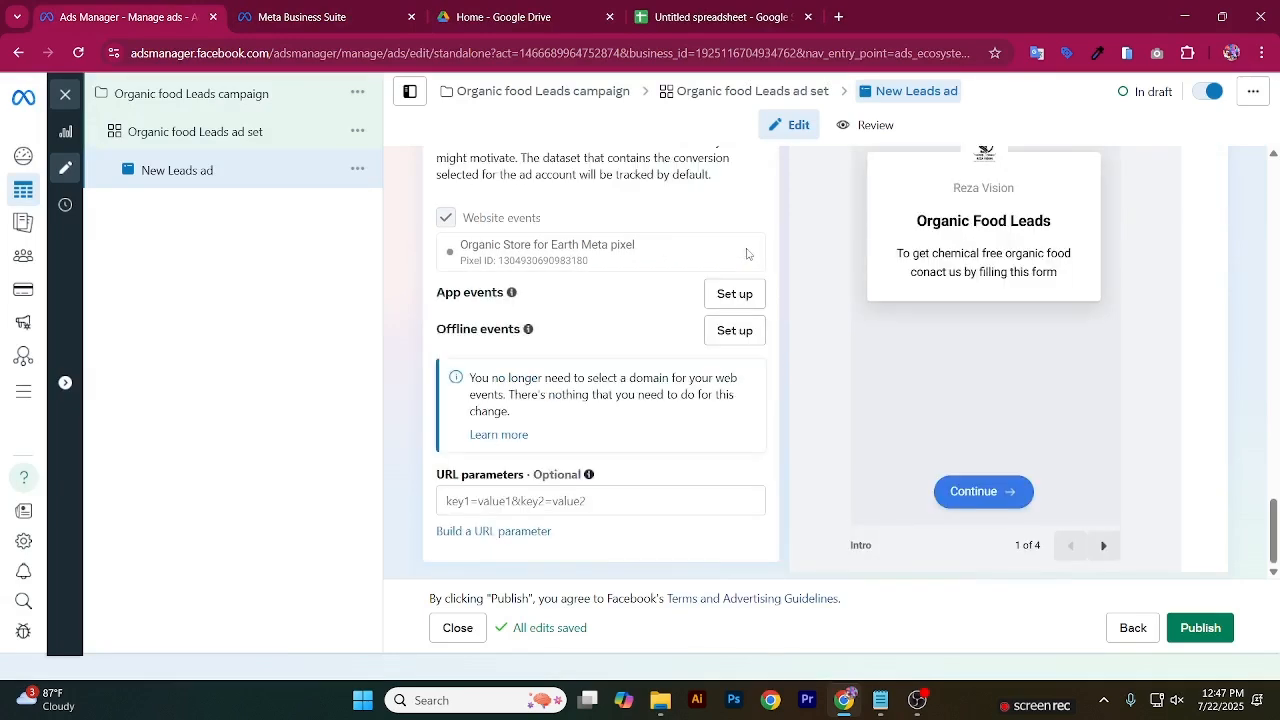
{"action": "scroll", "coordinate": [588, 422], "scroll_direction": "up", "scroll_amount": 5}
{"action": "scroll", "coordinate": [586, 421], "scroll_direction": "up", "scroll_amount": 5}
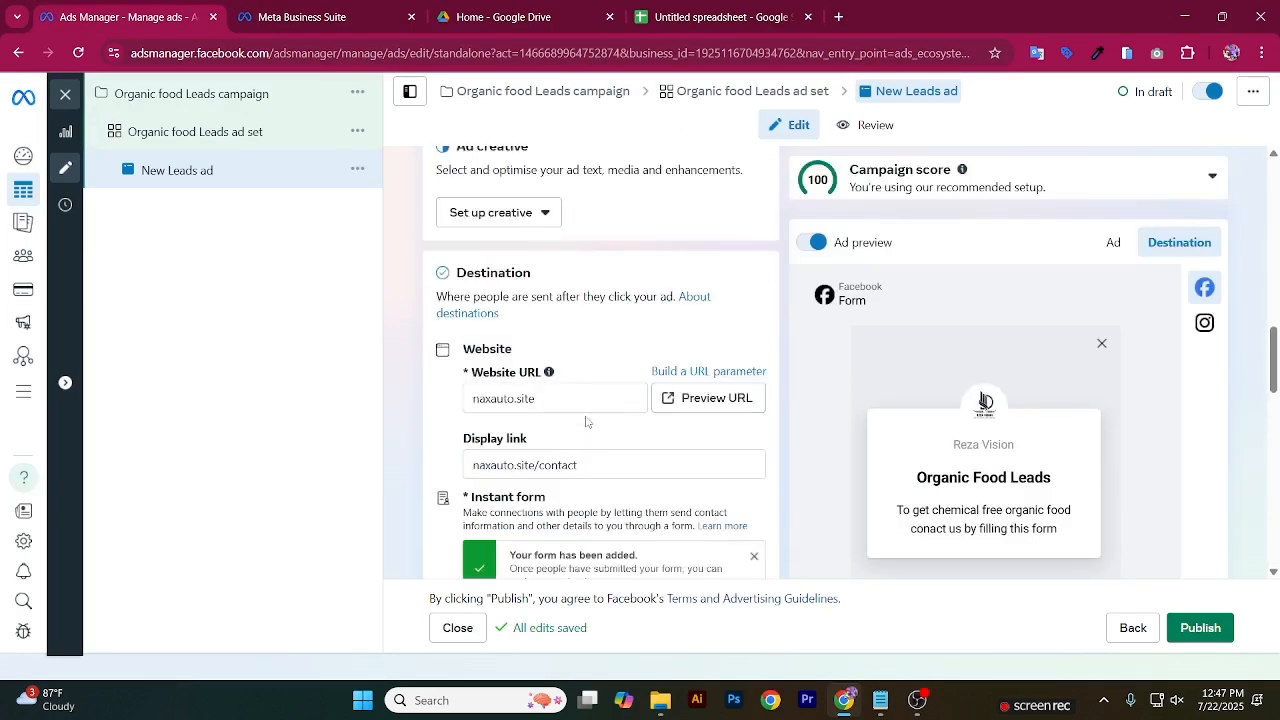
{"action": "scroll", "coordinate": [586, 421], "scroll_direction": "down", "scroll_amount": 9}
{"action": "scroll", "coordinate": [586, 421], "scroll_direction": "down", "scroll_amount": 5}
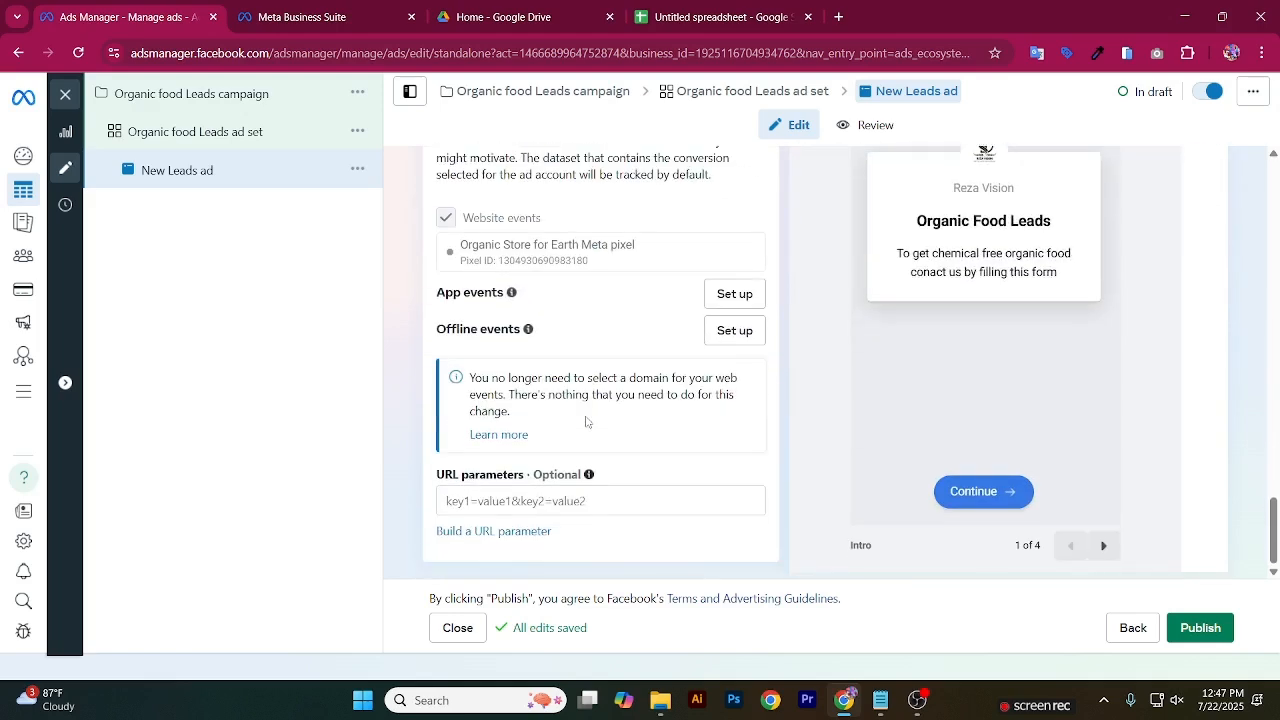
Review the ad's tracking, lead delivery, instant form, ad setup and Instagram account settings
{"action": "scroll", "coordinate": [586, 421], "scroll_direction": "up", "scroll_amount": 1}
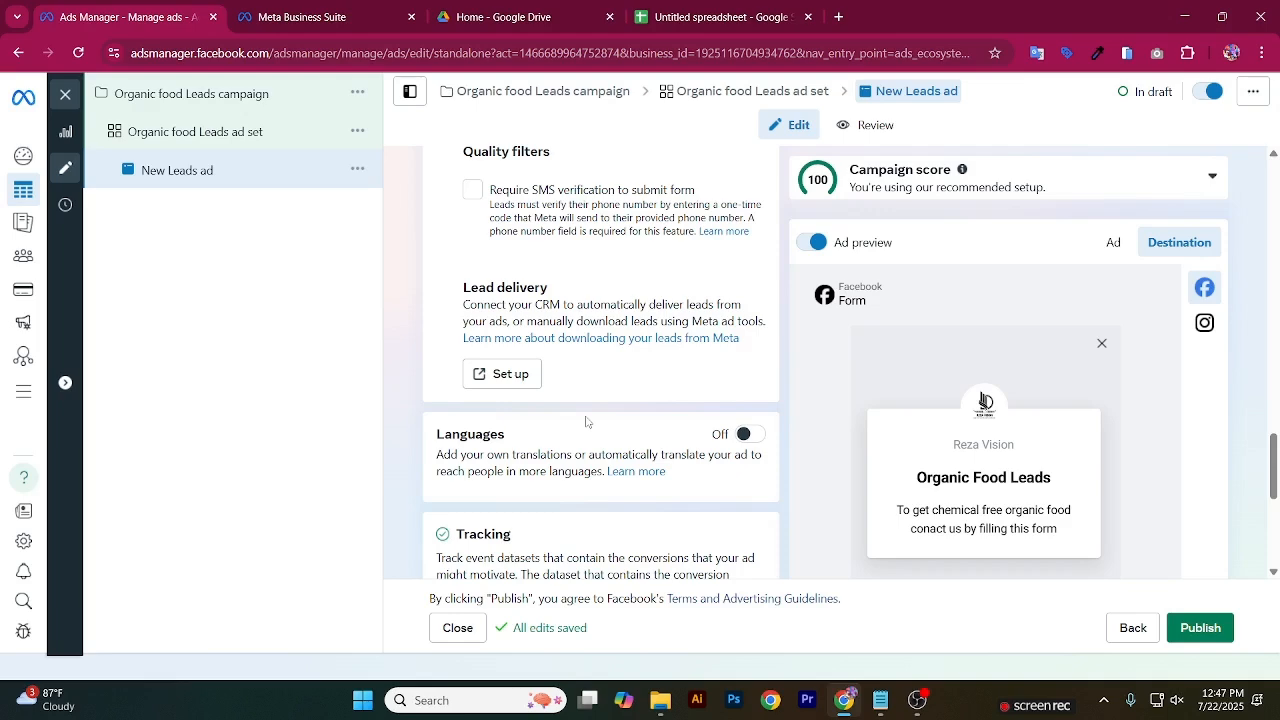
{"action": "scroll", "coordinate": [623, 431], "scroll_direction": "down", "scroll_amount": 4}
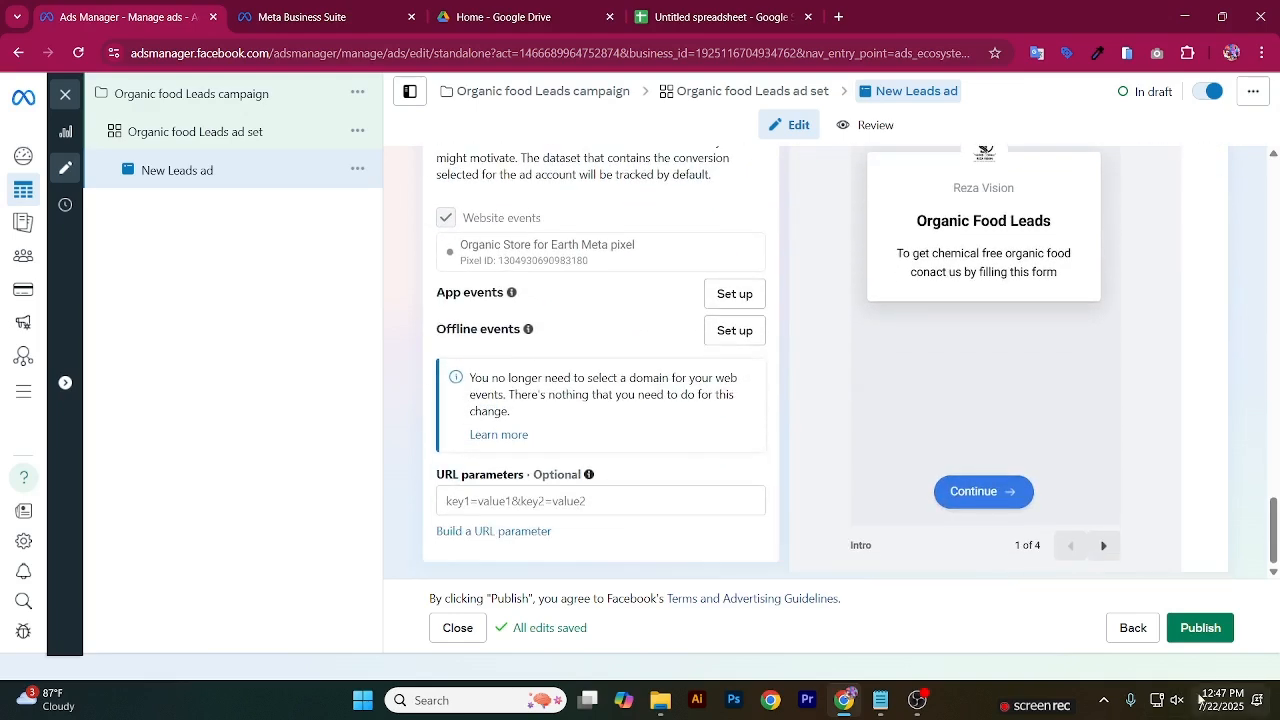
{"action": "scroll", "coordinate": [751, 430], "scroll_direction": "up", "scroll_amount": 8}
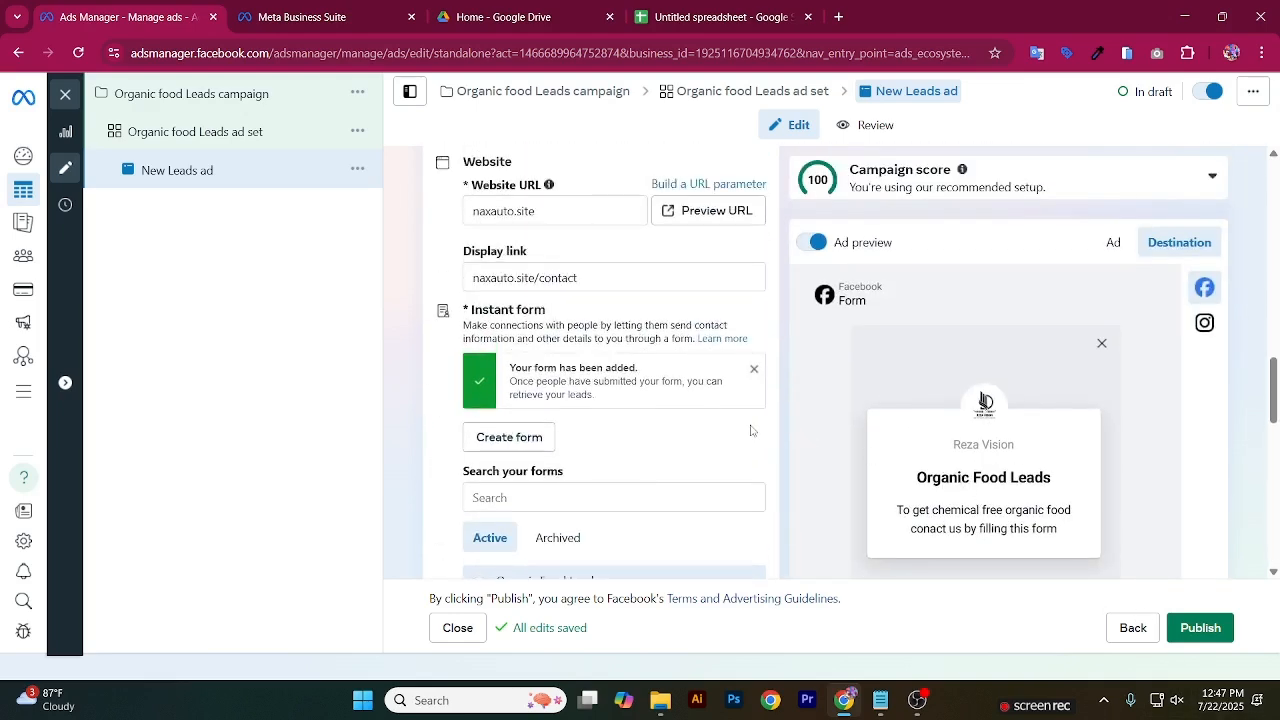
{"action": "scroll", "coordinate": [751, 430], "scroll_direction": "up", "scroll_amount": 10}
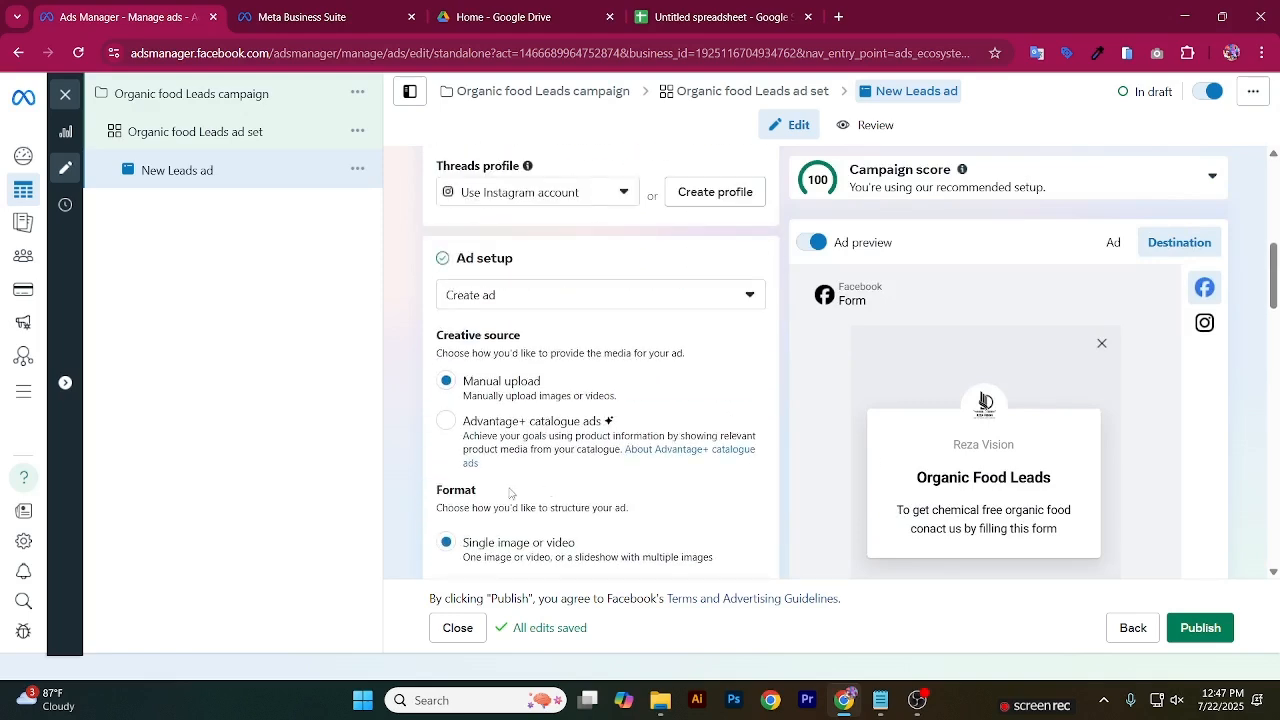
{"action": "scroll", "coordinate": [509, 492], "scroll_direction": "up", "scroll_amount": 3}
{"action": "scroll", "coordinate": [605, 376], "scroll_direction": "down", "scroll_amount": 2}
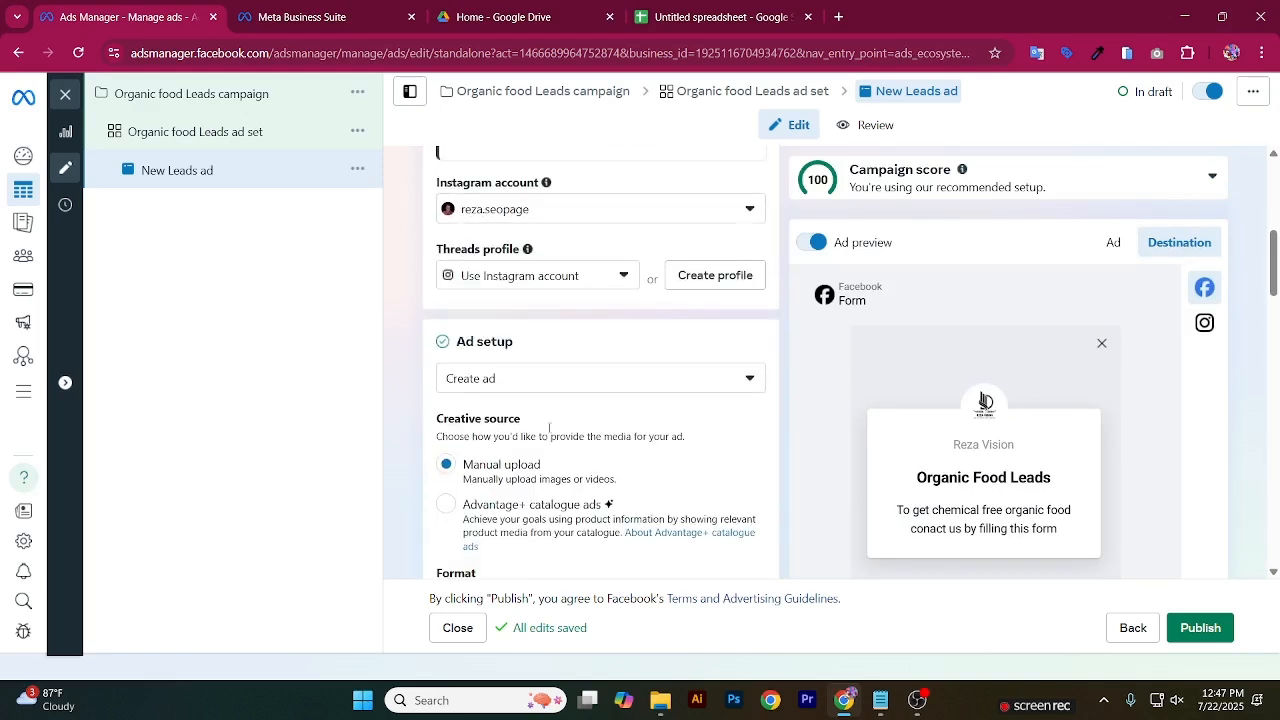
Check the ad setup choices, Create ad and Use Creative Hub mockup, for the New Leads ad
{"action": "left_click", "coordinate": [605, 376]}
{"action": "left_click", "coordinate": [641, 418]}
{"action": "scroll", "coordinate": [646, 402], "scroll_direction": "down", "scroll_amount": 2}
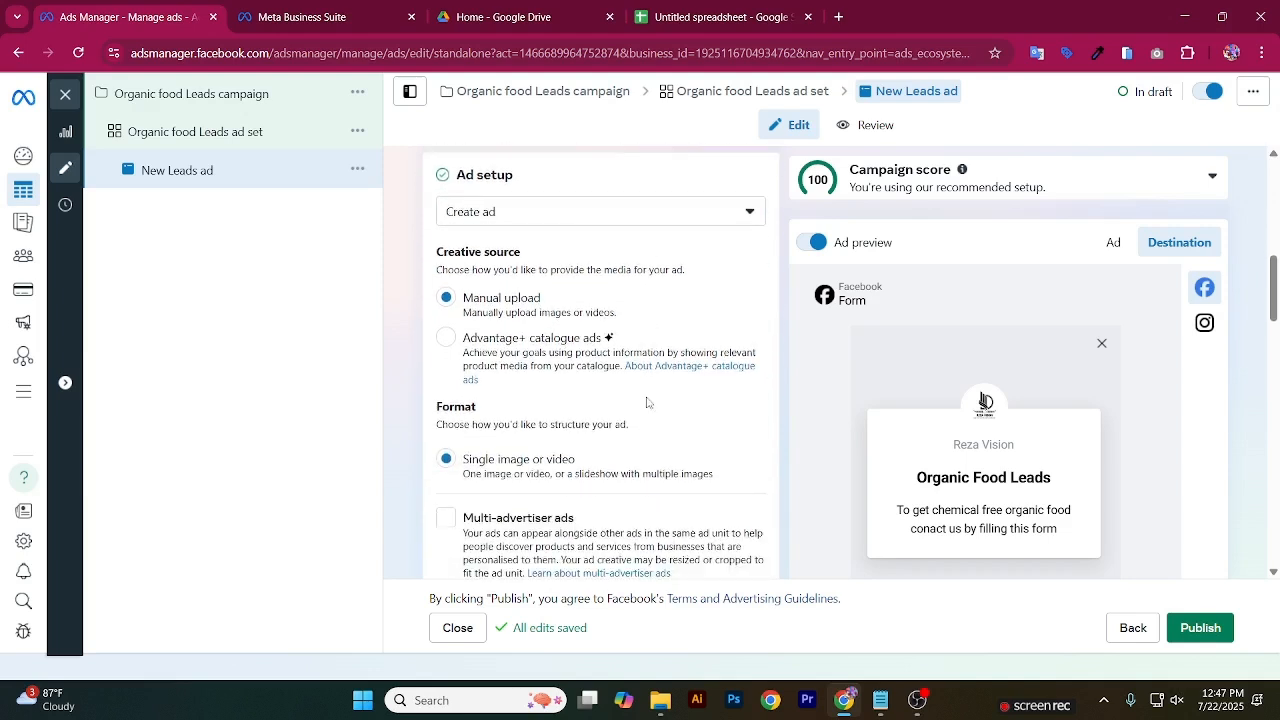
{"action": "left_click", "coordinate": [591, 228]}
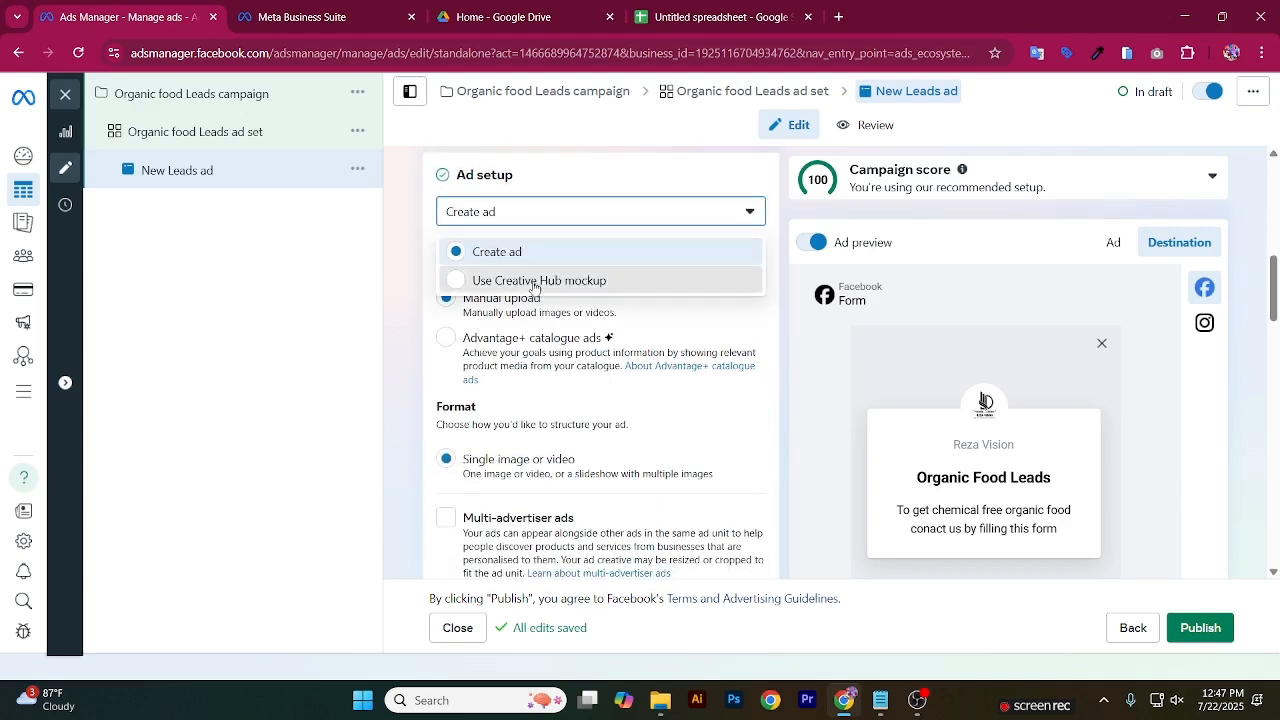
{"action": "left_click", "coordinate": [675, 222]}
{"action": "left_click", "coordinate": [675, 228]}
{"action": "left_click", "coordinate": [566, 250]}
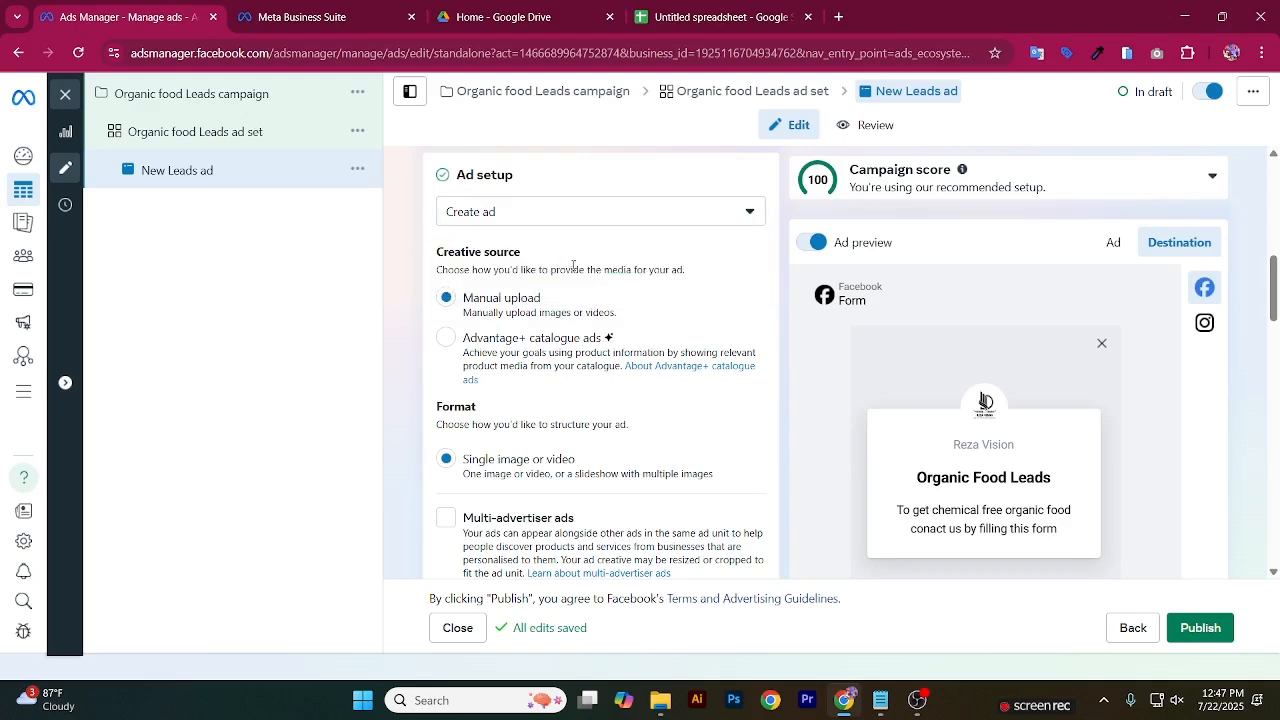
{"action": "scroll", "coordinate": [880, 433], "scroll_direction": "up", "scroll_amount": 1}
Set up an image ad creative with the 1080 × 1080 account image, leave its text fields empty, and cancel the mockup selection
{"action": "scroll", "coordinate": [686, 469], "scroll_direction": "down", "scroll_amount": 4}
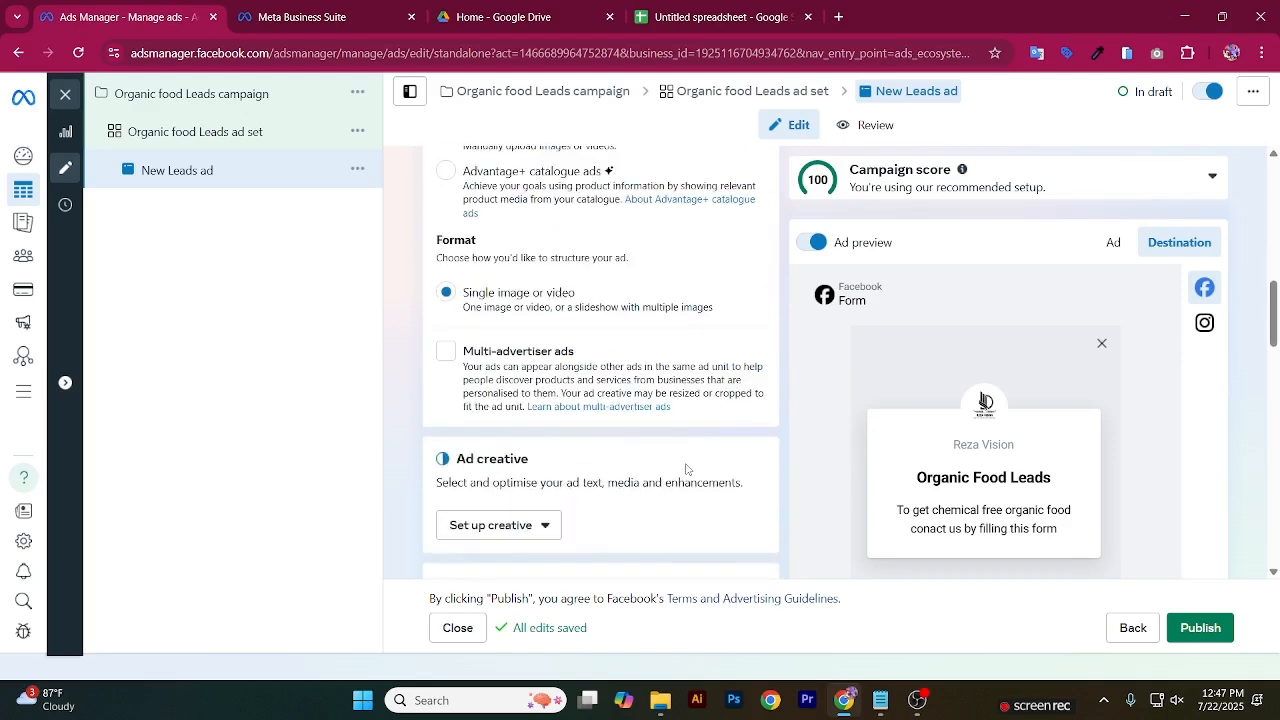
{"action": "left_click", "coordinate": [529, 370]}
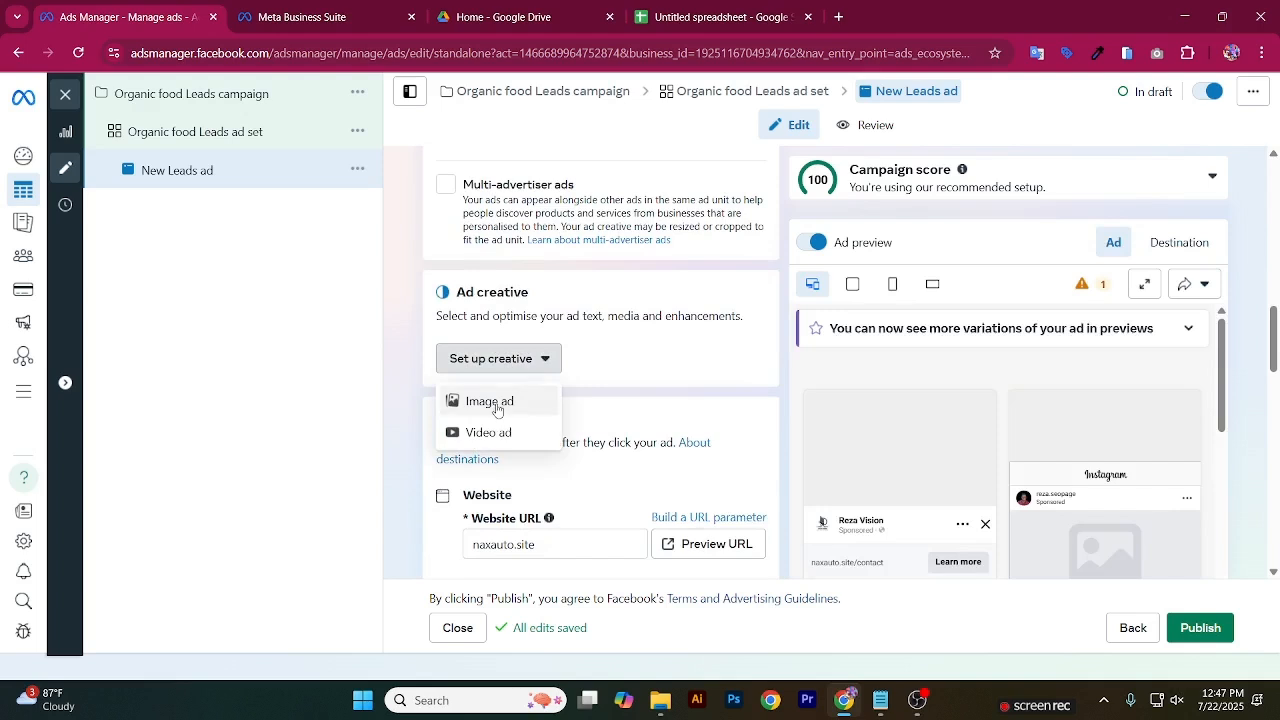
{"action": "left_click", "coordinate": [493, 402]}
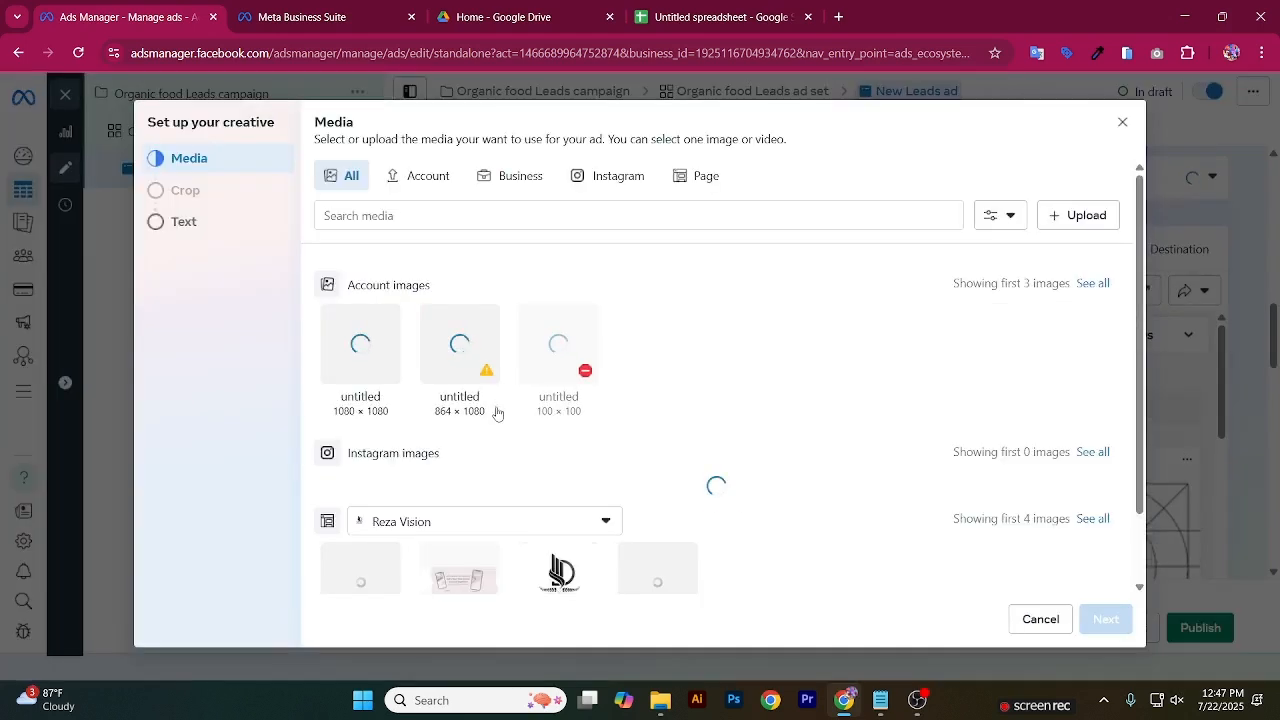
{"action": "left_click", "coordinate": [451, 335]}
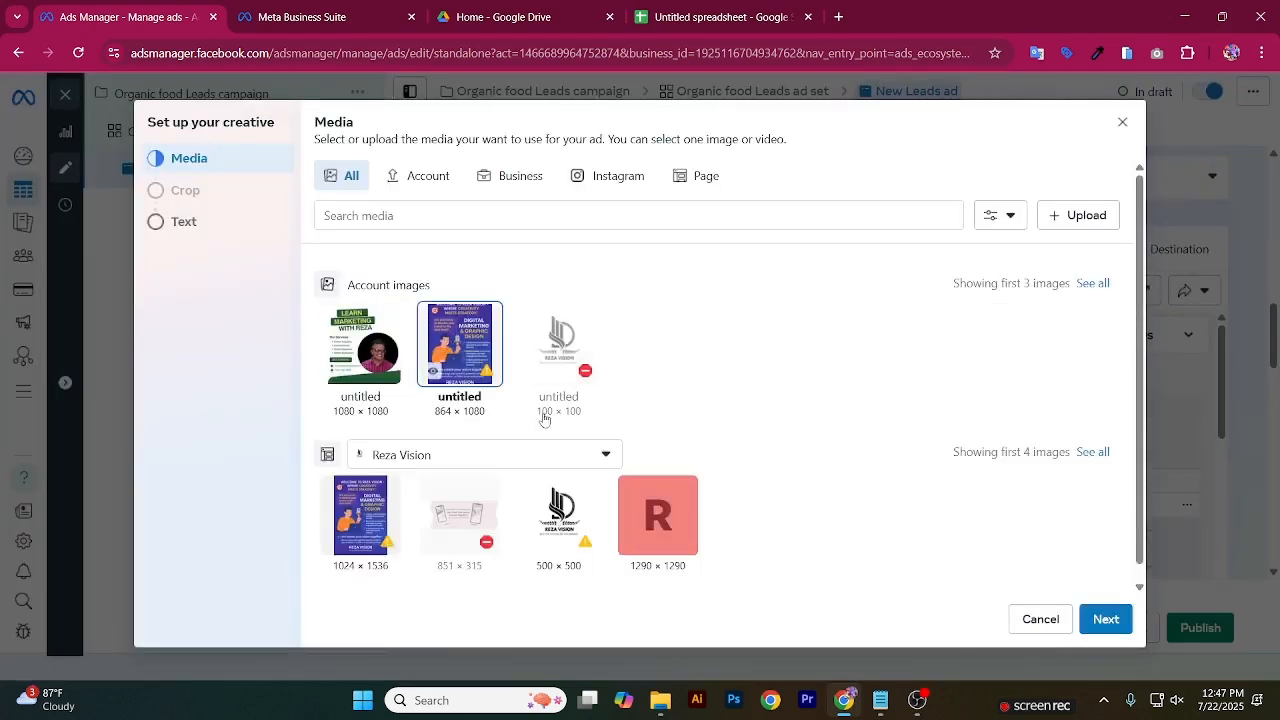
{"action": "left_click", "coordinate": [330, 346]}
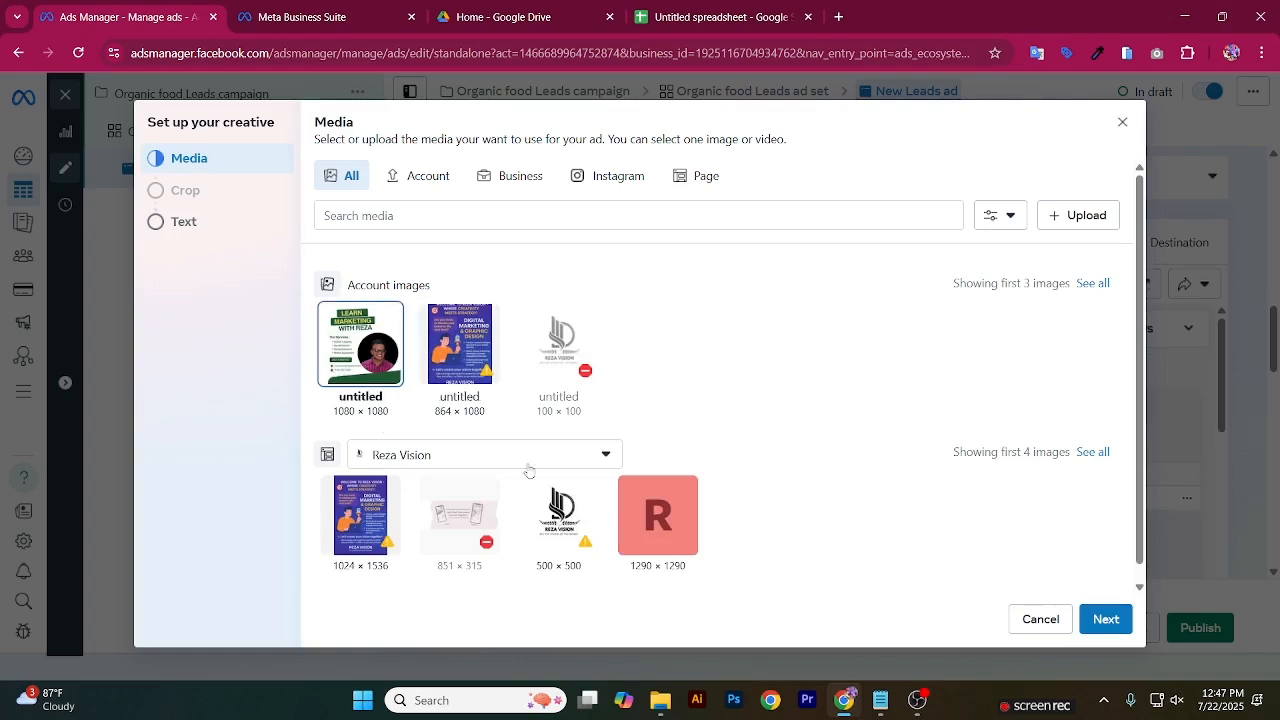
{"action": "left_click", "coordinate": [1104, 620]}
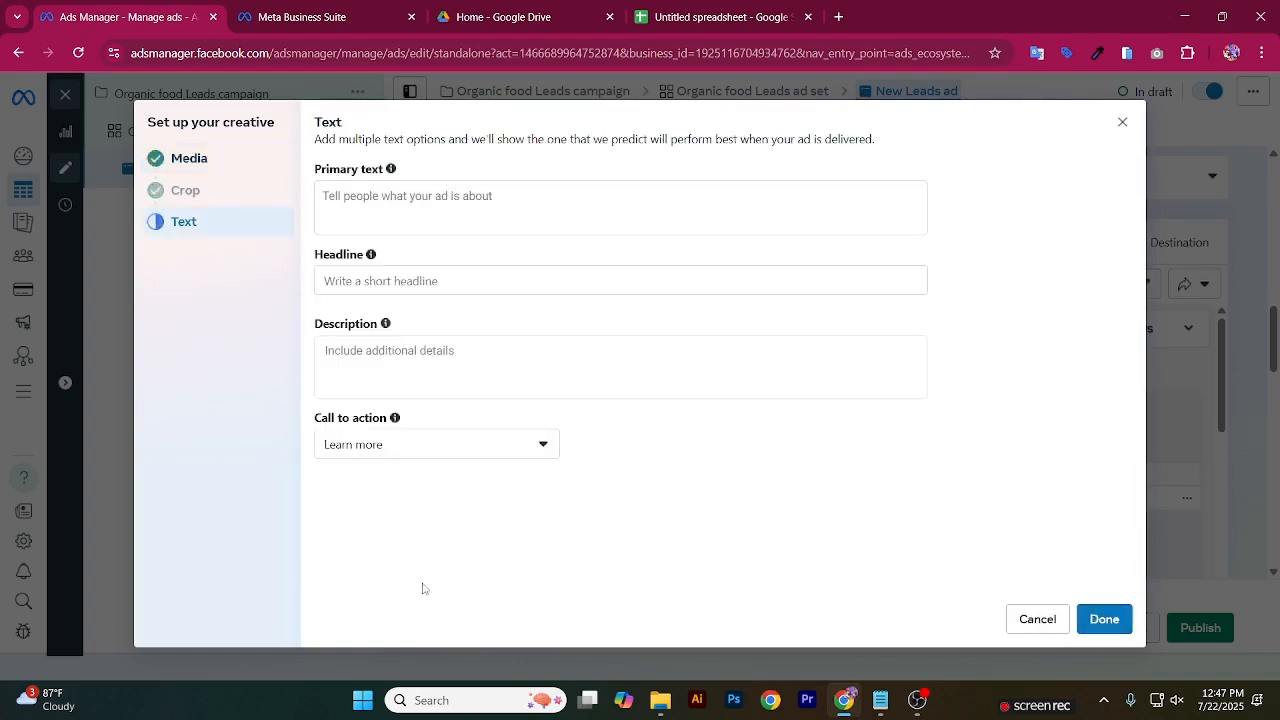
{"action": "left_click", "coordinate": [1104, 619]}
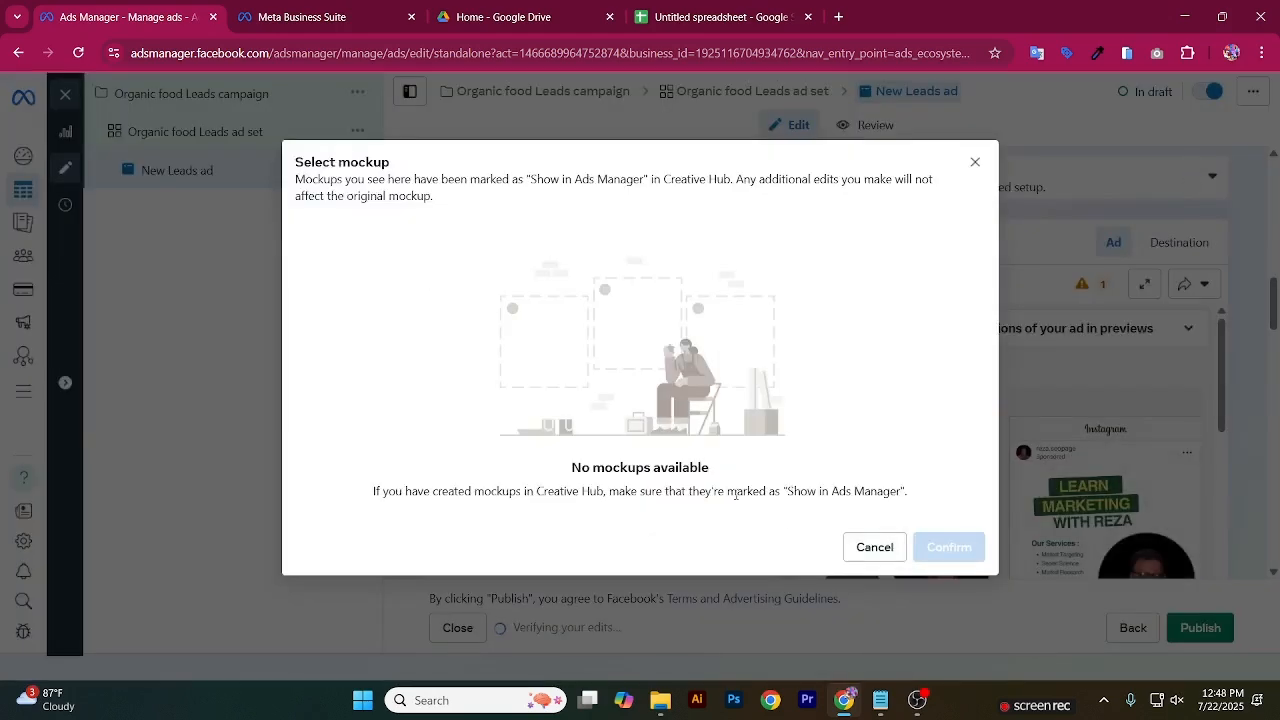
{"action": "left_click", "coordinate": [870, 550]}
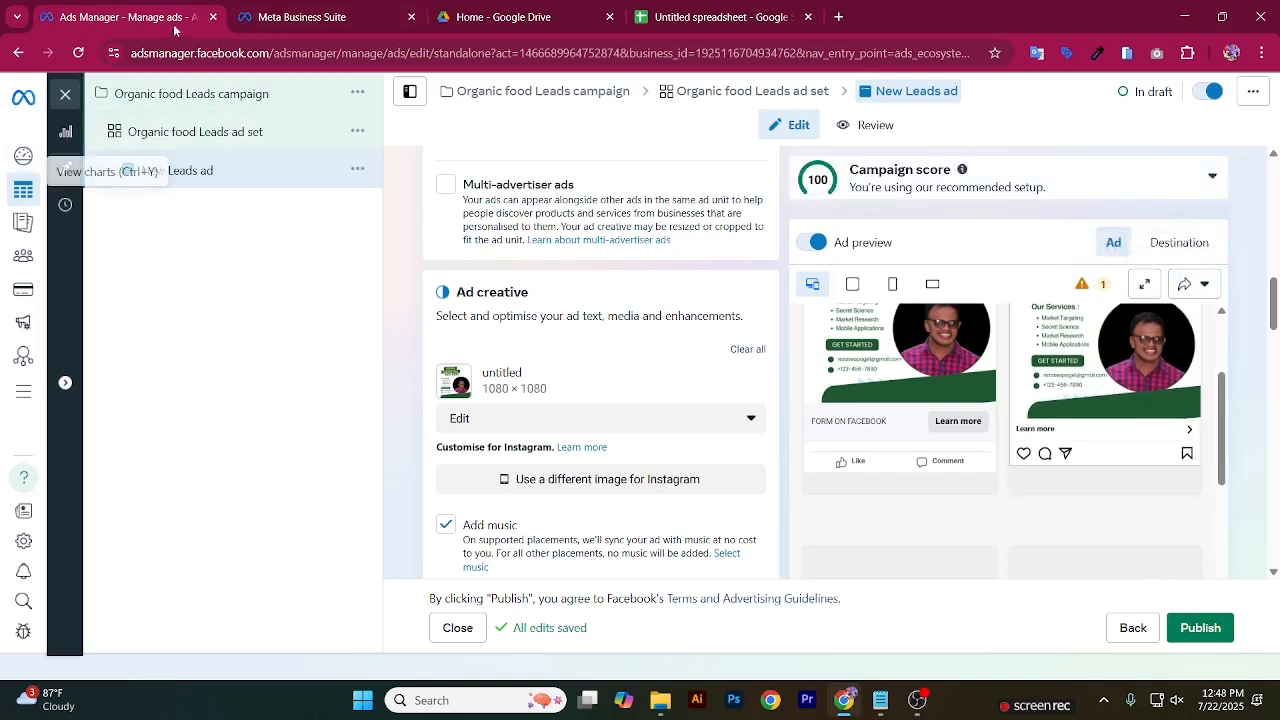
Close the ad editor page, leaving the site, and open the Ads Manager campaign list from Meta Business Suite
{"action": "left_click", "coordinate": [214, 17]}
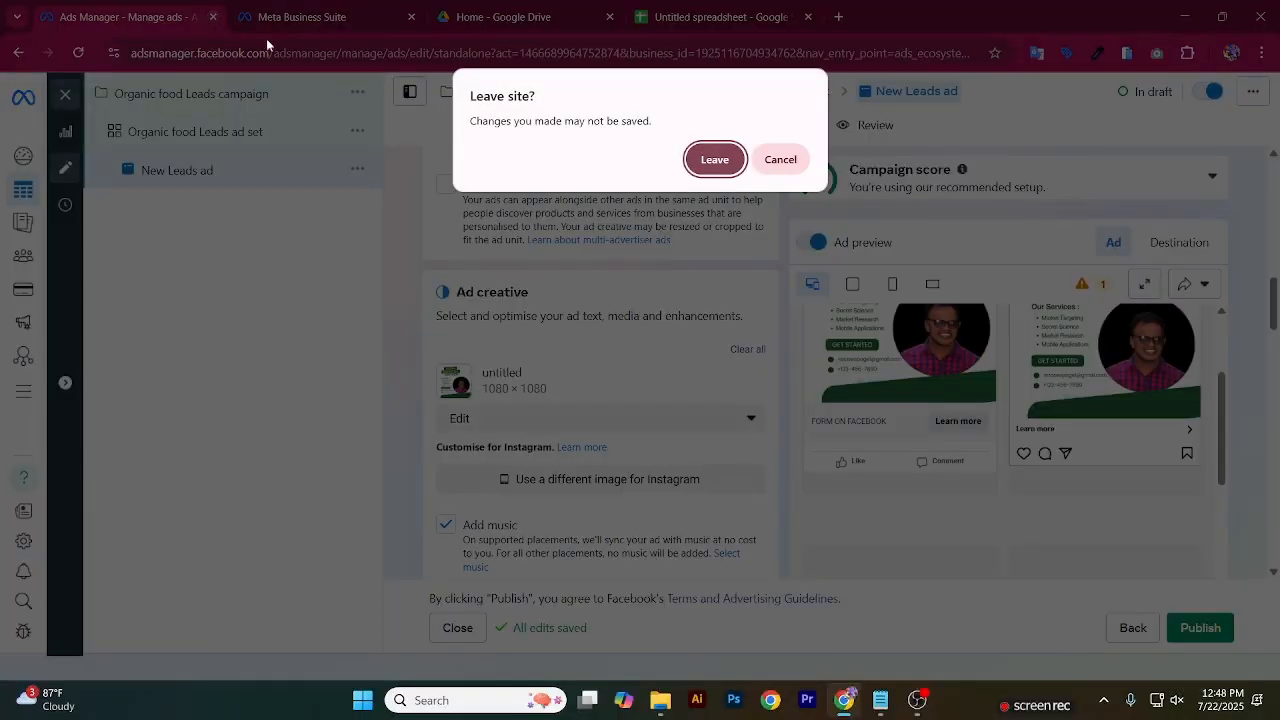
{"action": "left_click", "coordinate": [716, 160]}
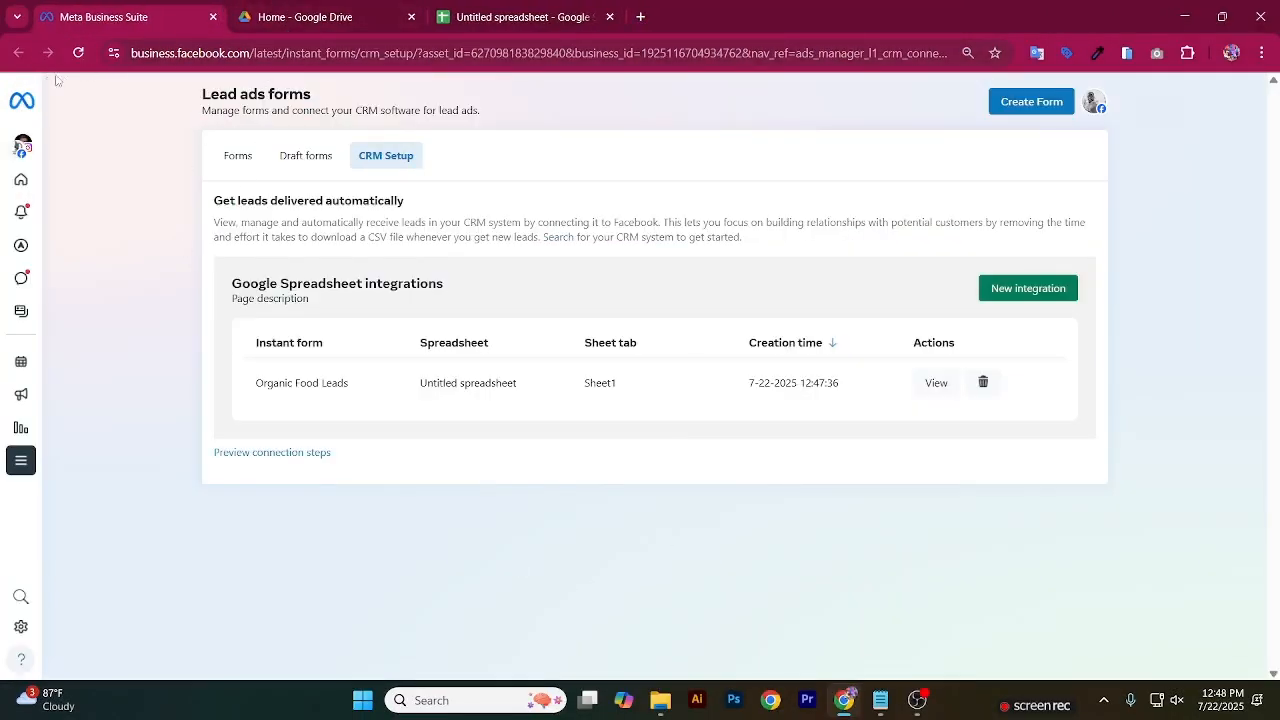
{"action": "mouse_move", "coordinate": [30, 106]}
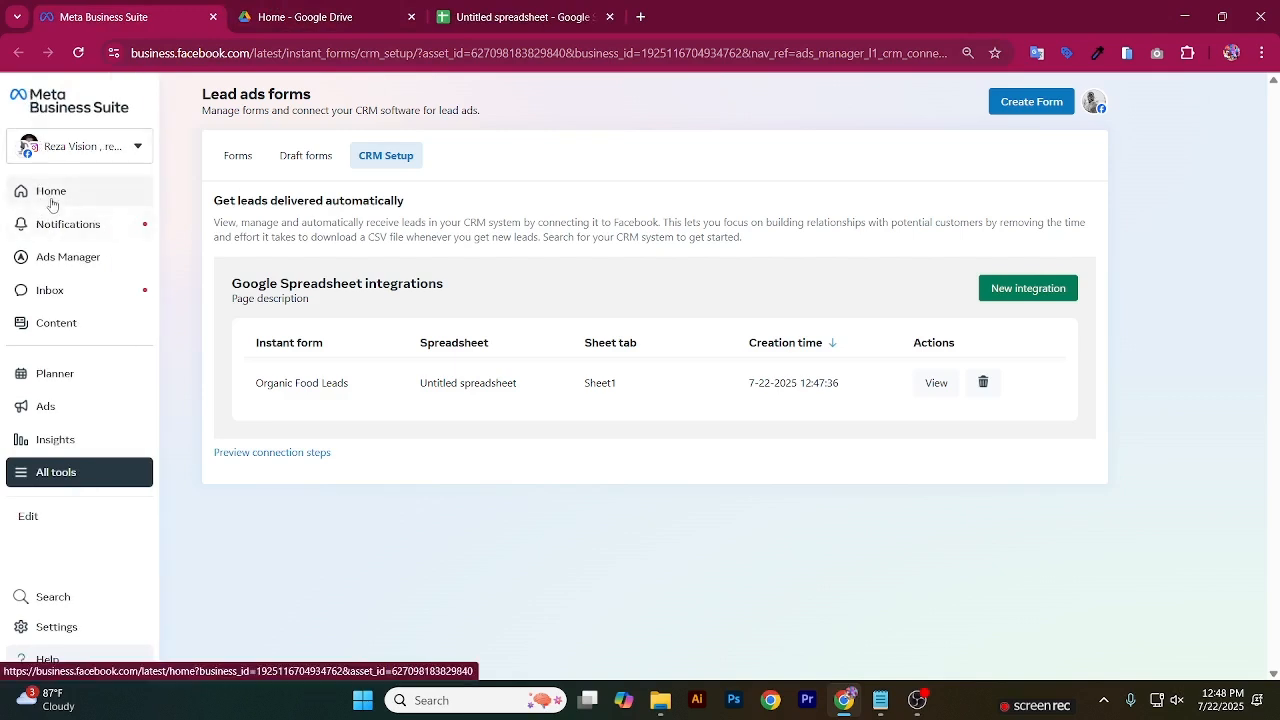
{"action": "left_click", "coordinate": [56, 472]}
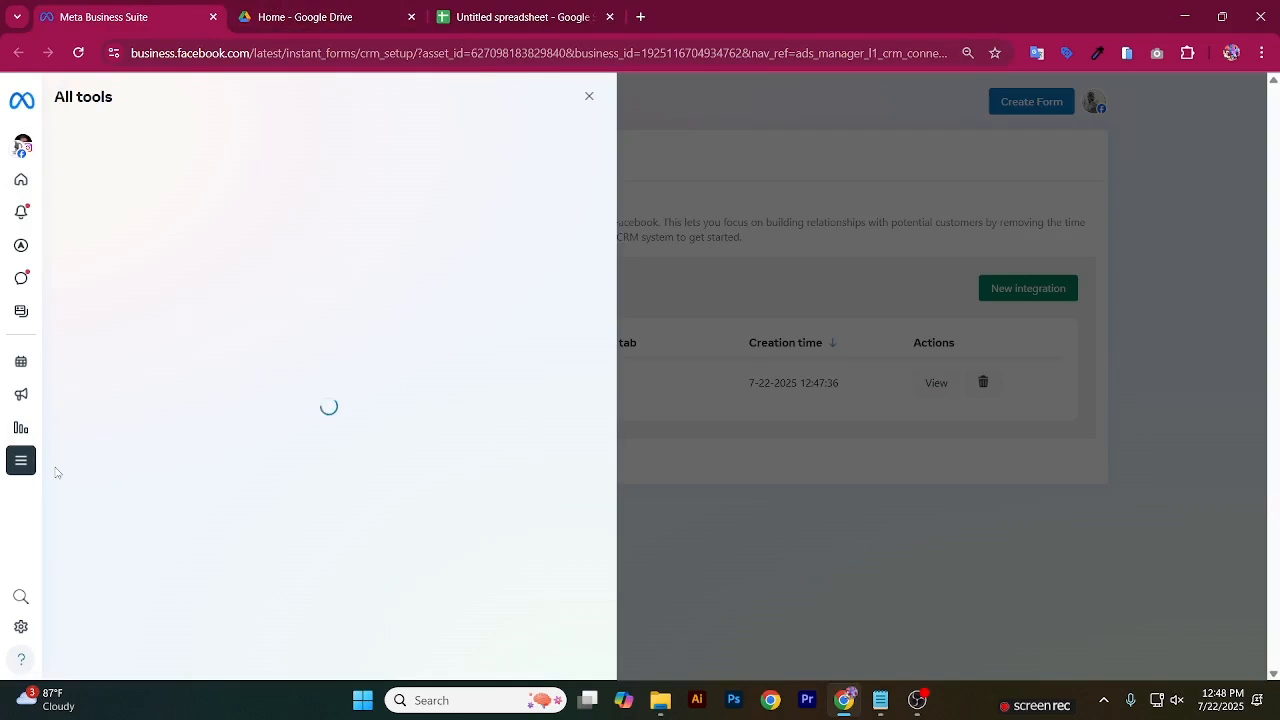
{"action": "left_click", "coordinate": [117, 224]}
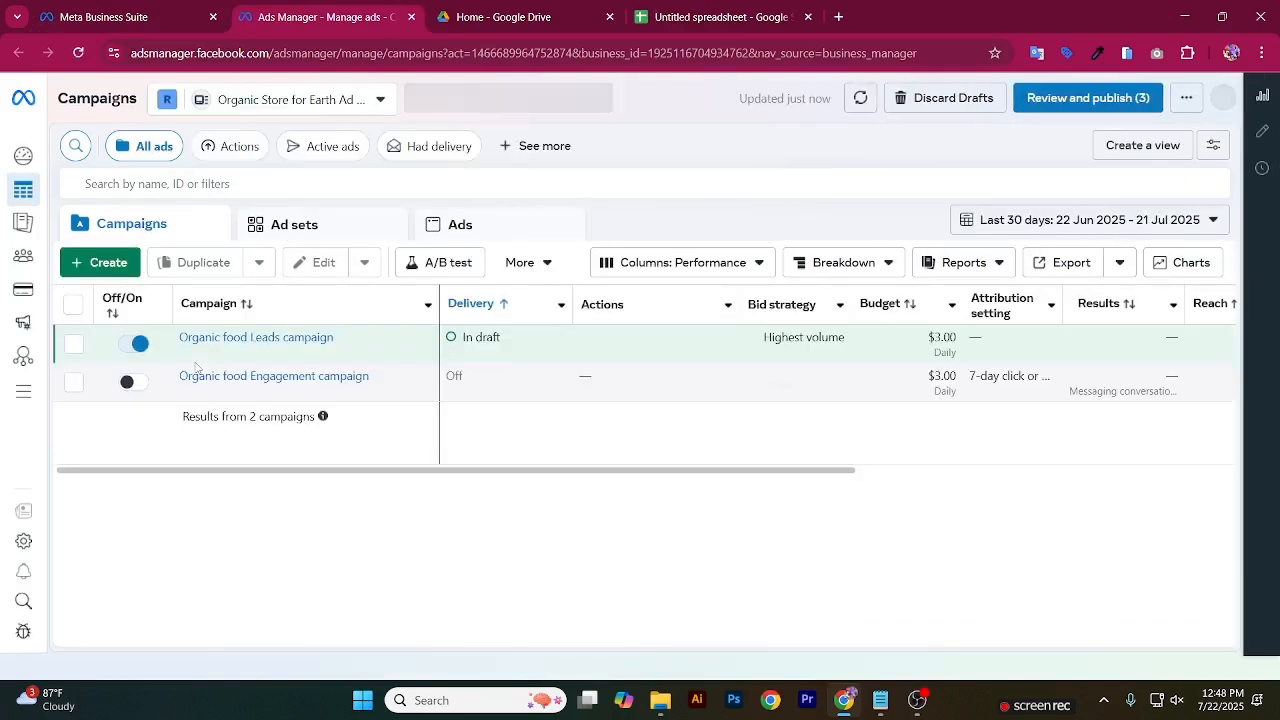
Turn off the draft Organic food Leads campaign and leave it unselected in the campaign list
{"action": "left_click", "coordinate": [140, 344]}
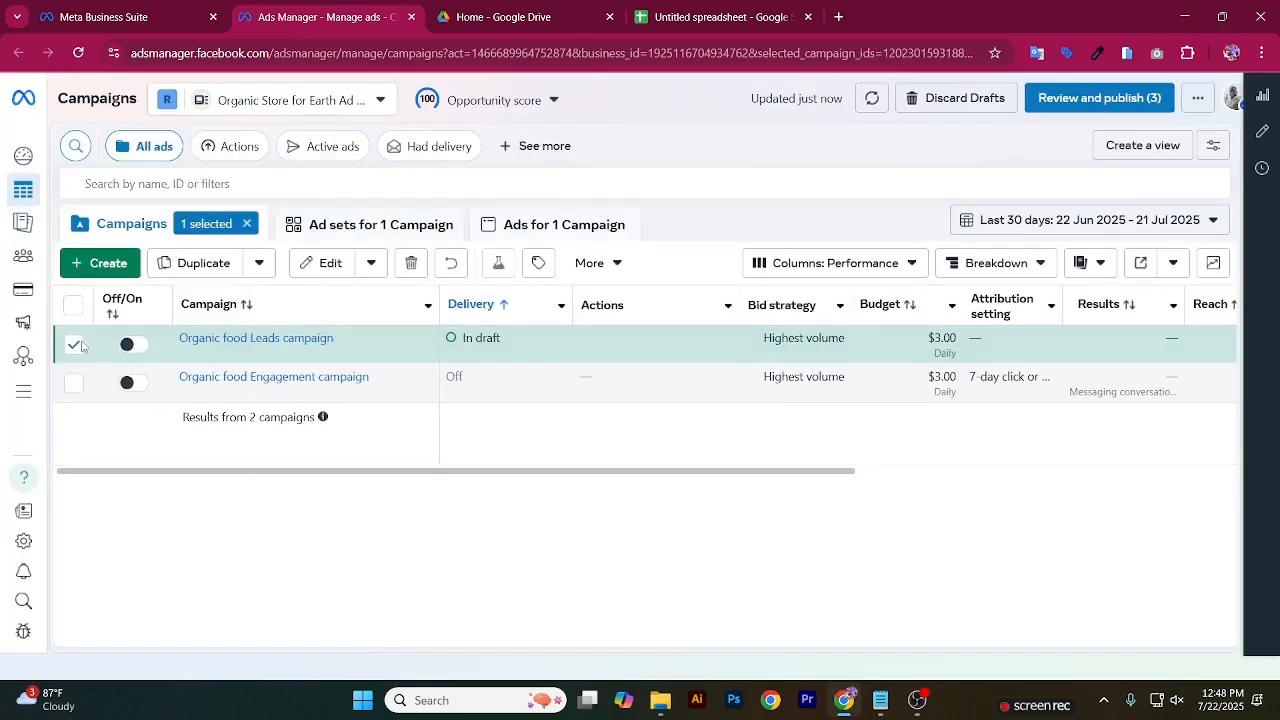
{"action": "left_click", "coordinate": [76, 344]}
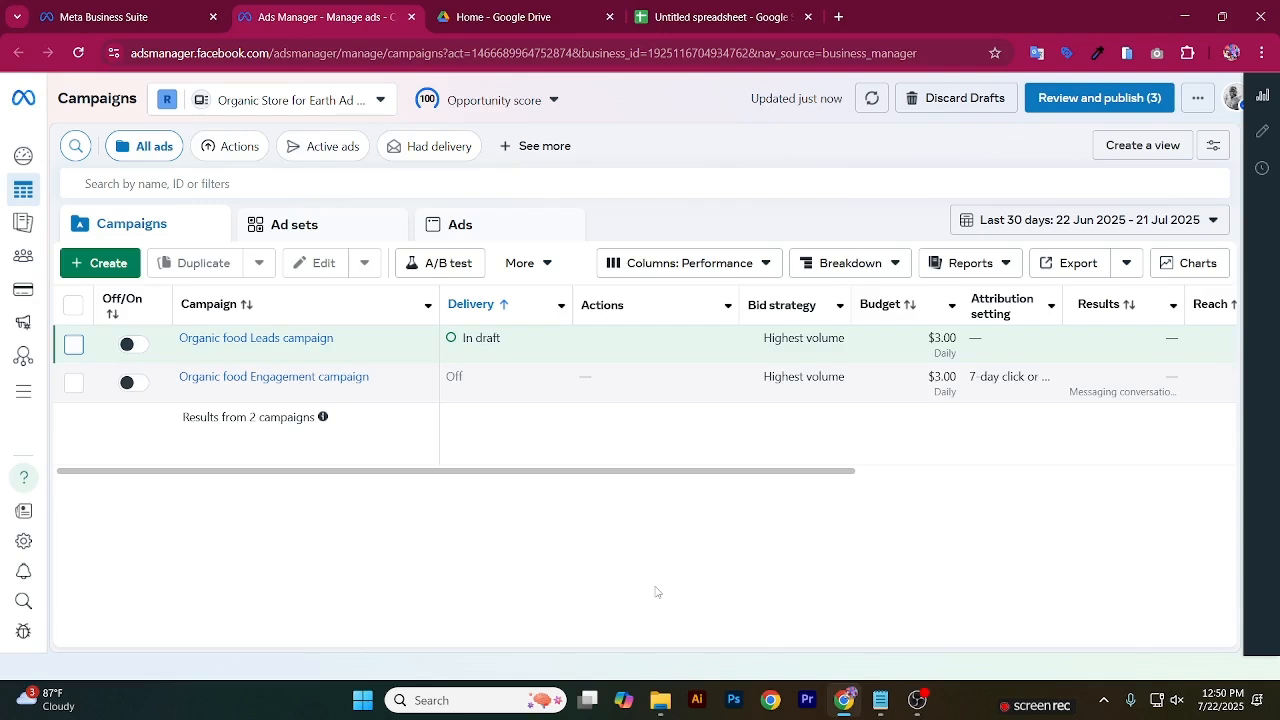
{"action": "left_click", "coordinate": [917, 700]}
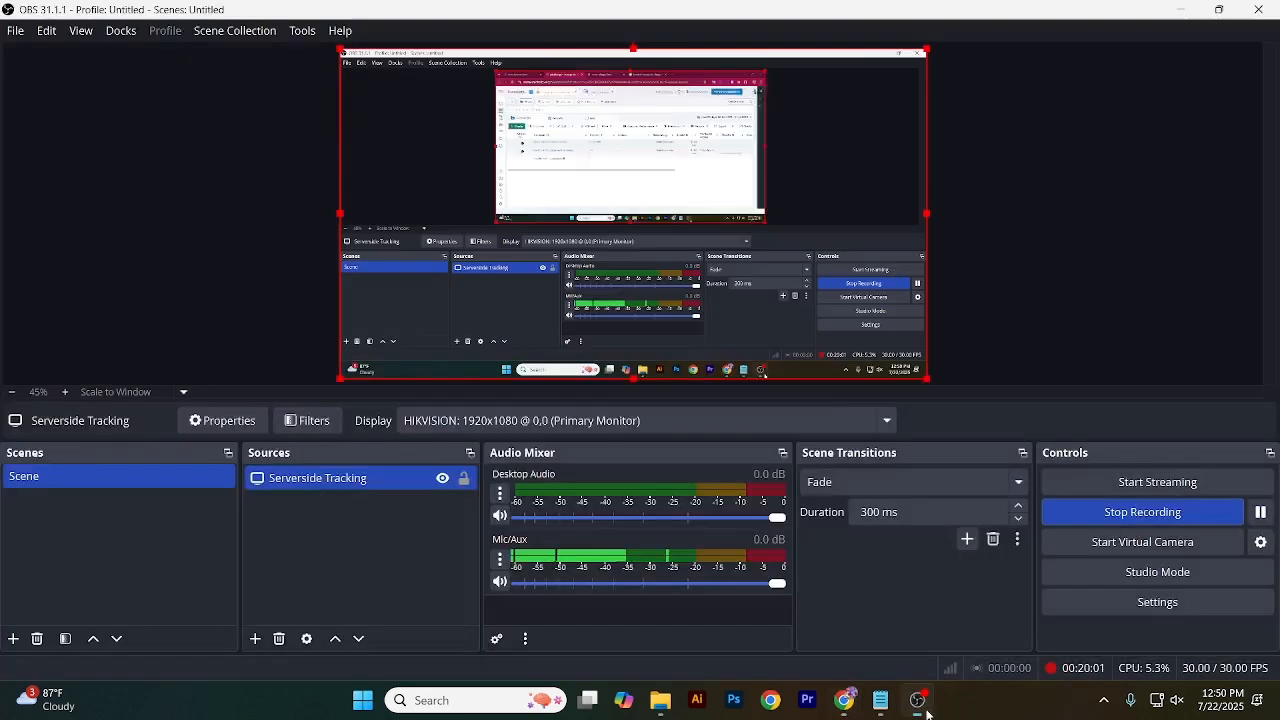